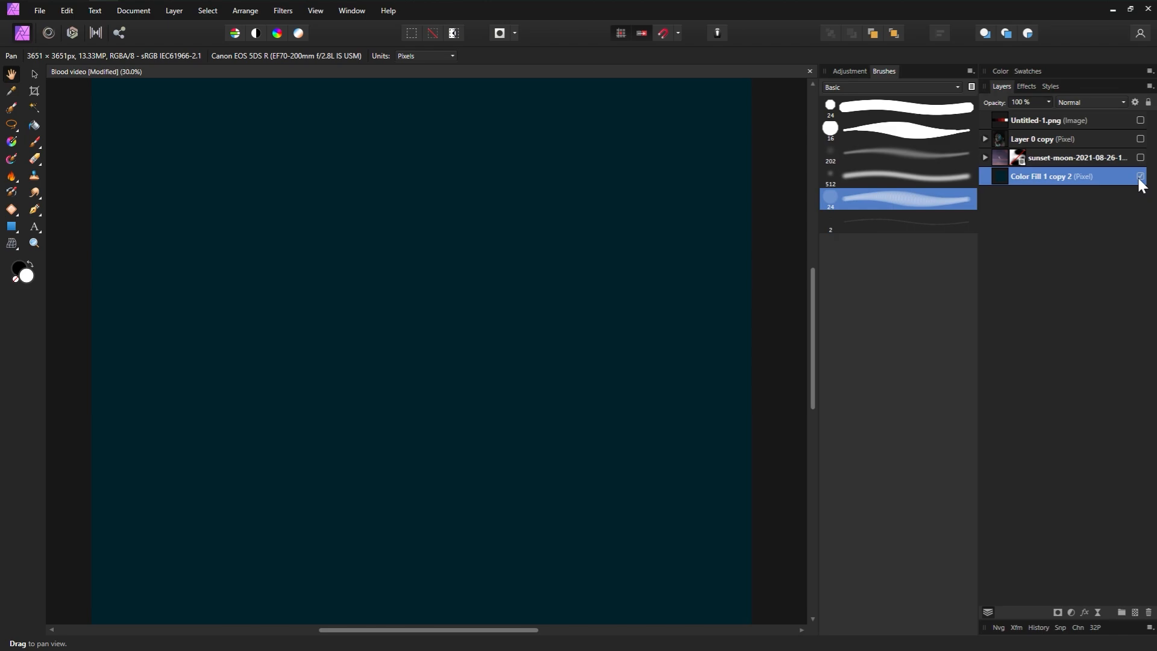
Step: Show the sunset-moon layer over the teal fill and enable its mask and its Lens Blur filter
left_click(1141, 158)
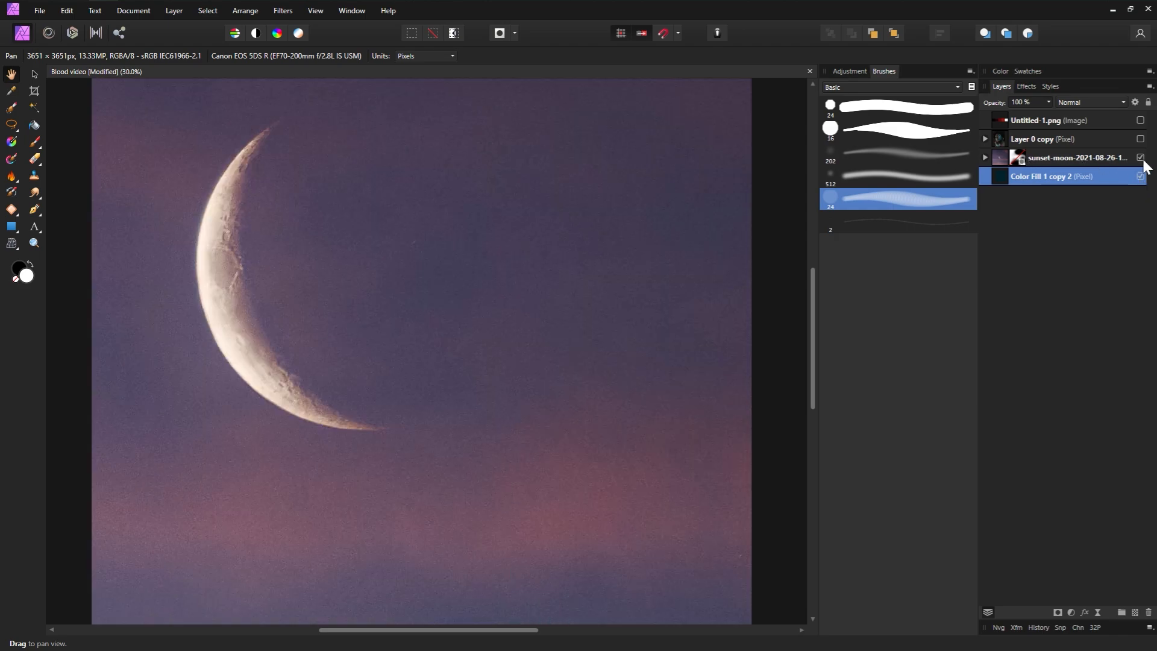
left_click(1090, 160)
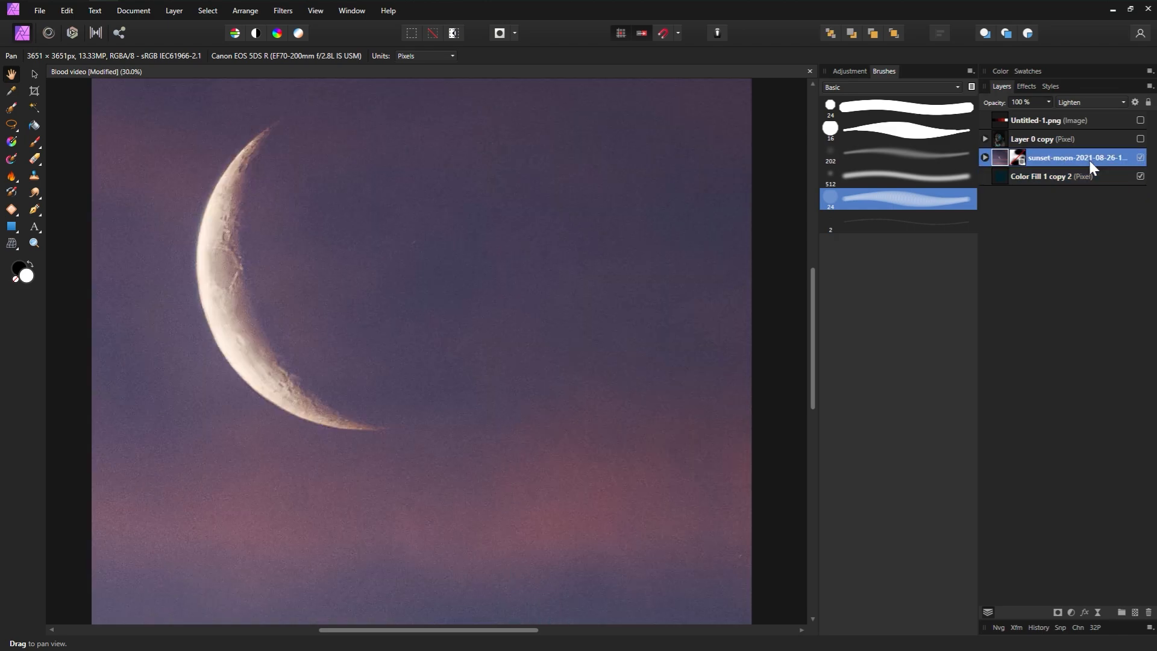
left_click(985, 158)
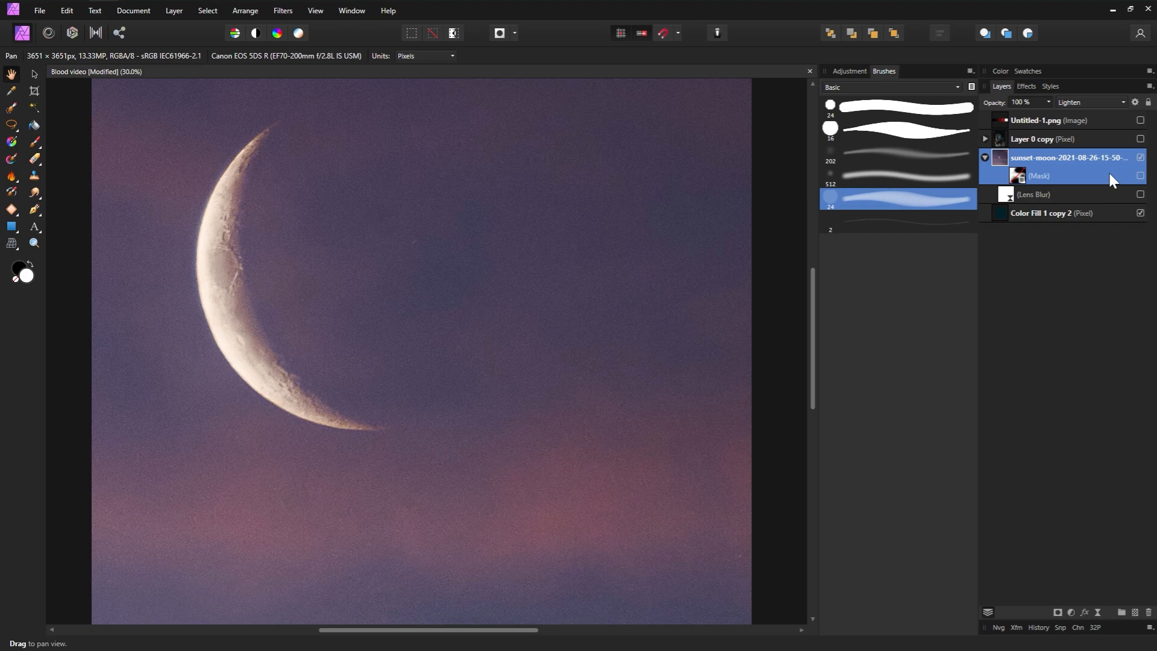
left_click(1140, 176)
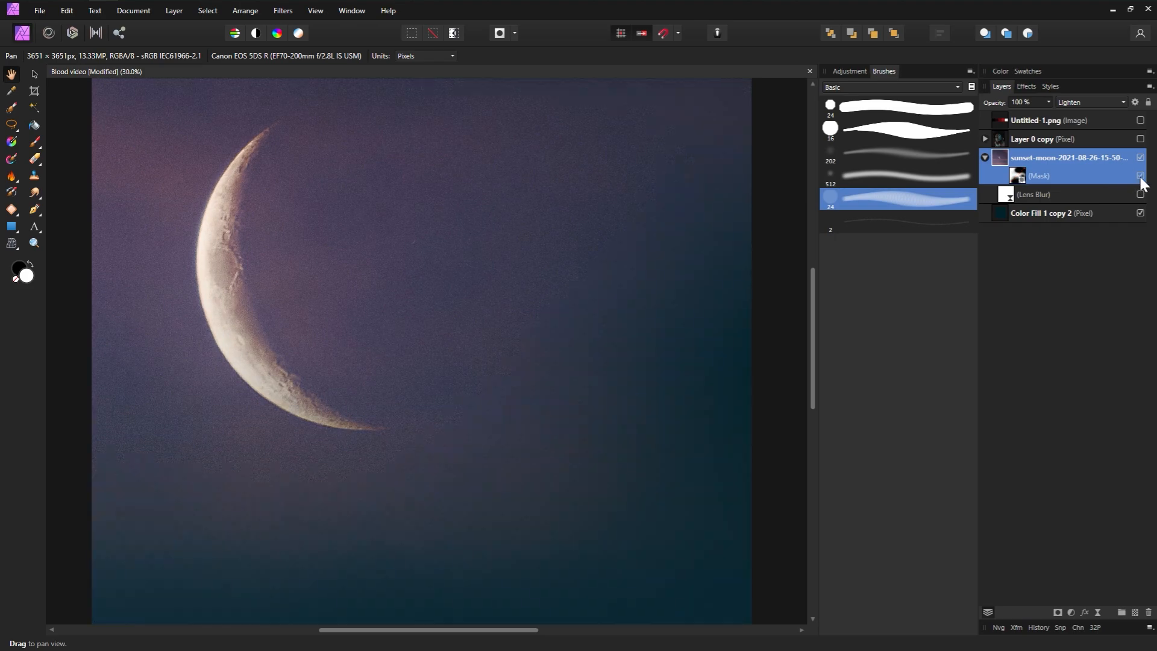
left_click(1140, 195)
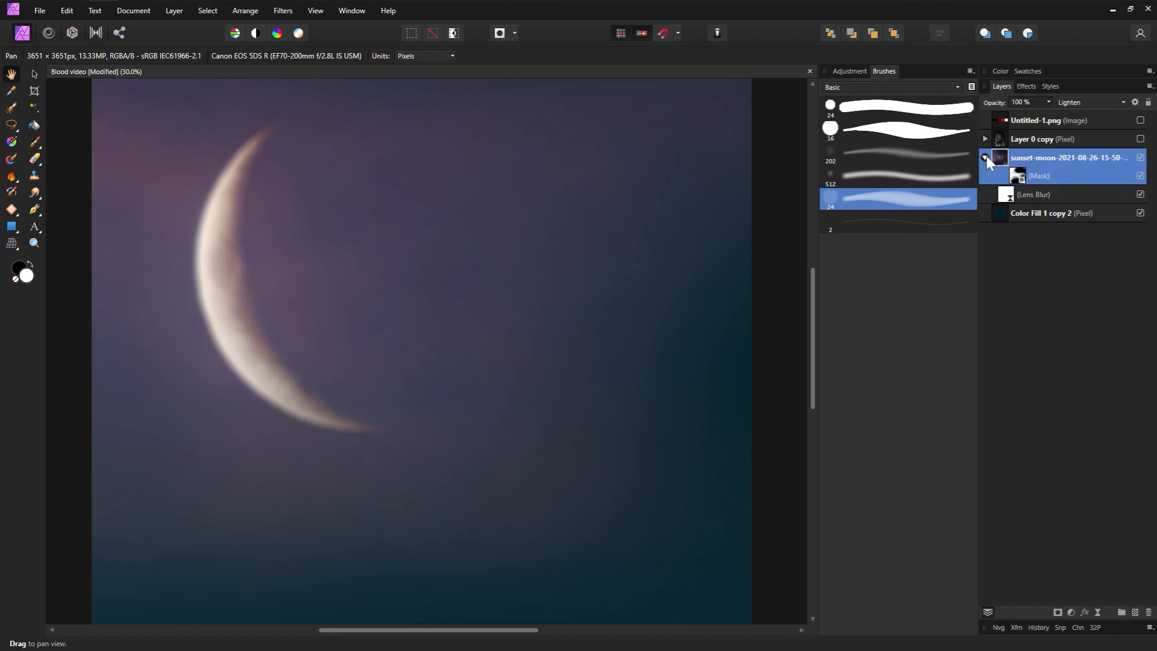
left_click(985, 157)
Step: Show the Layer 0 copy portrait layer and enable its nested Brightness/Contrast adjustment
left_click(1140, 139)
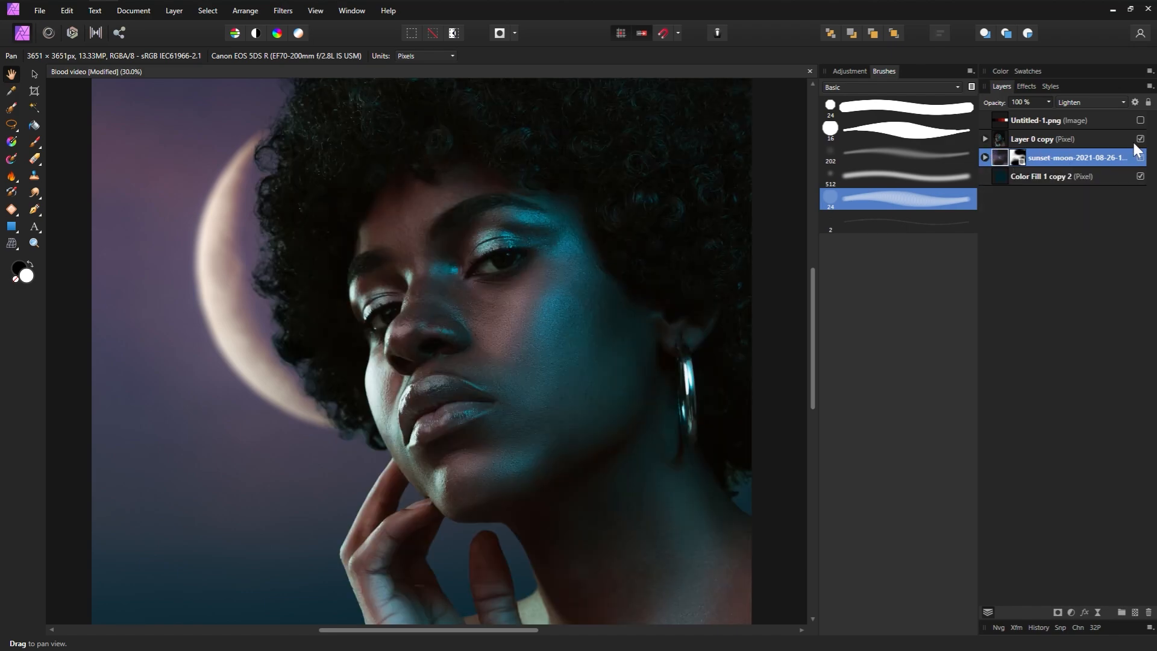
left_click(985, 139)
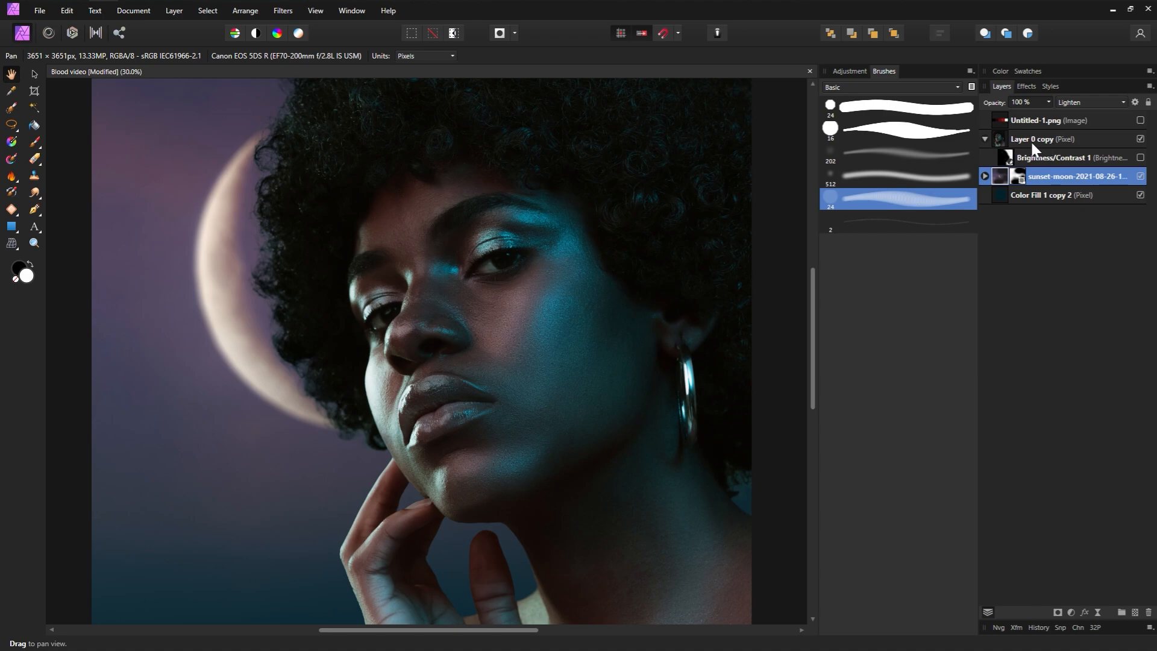
left_click(1094, 147)
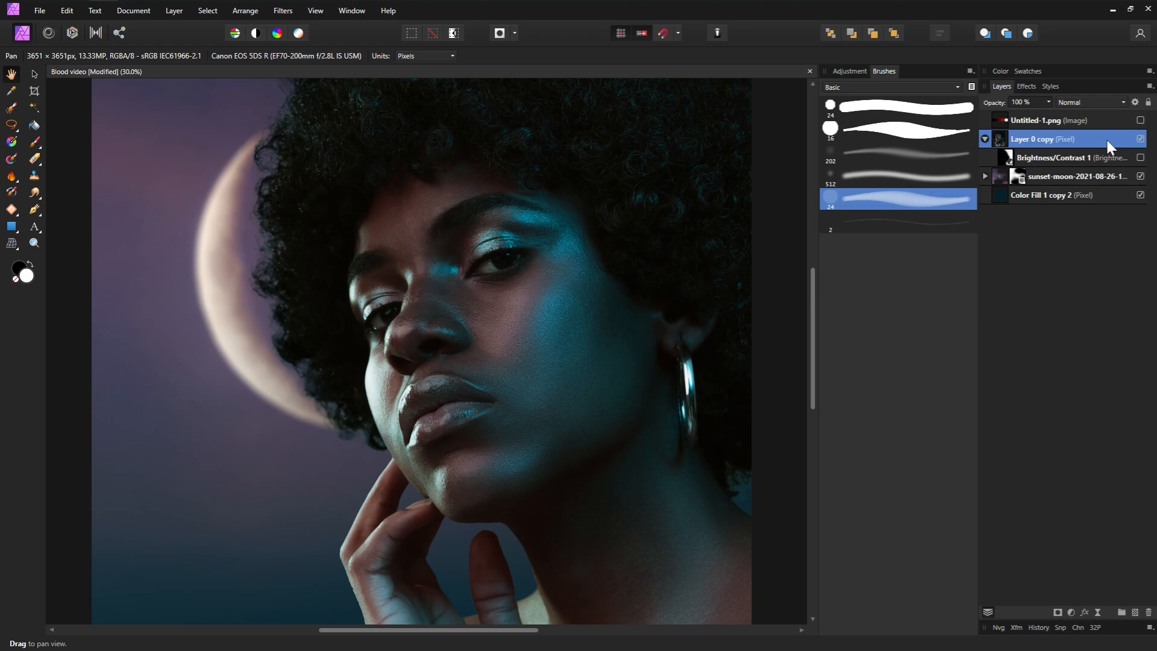
left_click(1103, 158)
left_click(1140, 158)
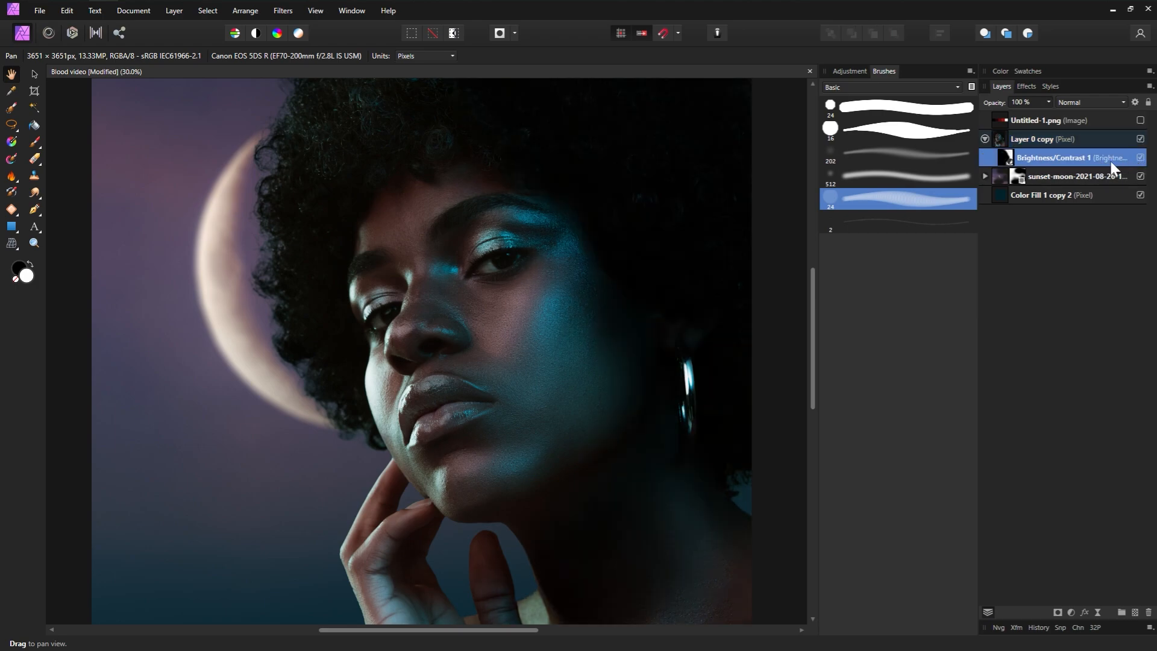
Step: Review the Brightness/Contrast adjustment's settings and its blend range curves without altering them
double_click(1010, 158)
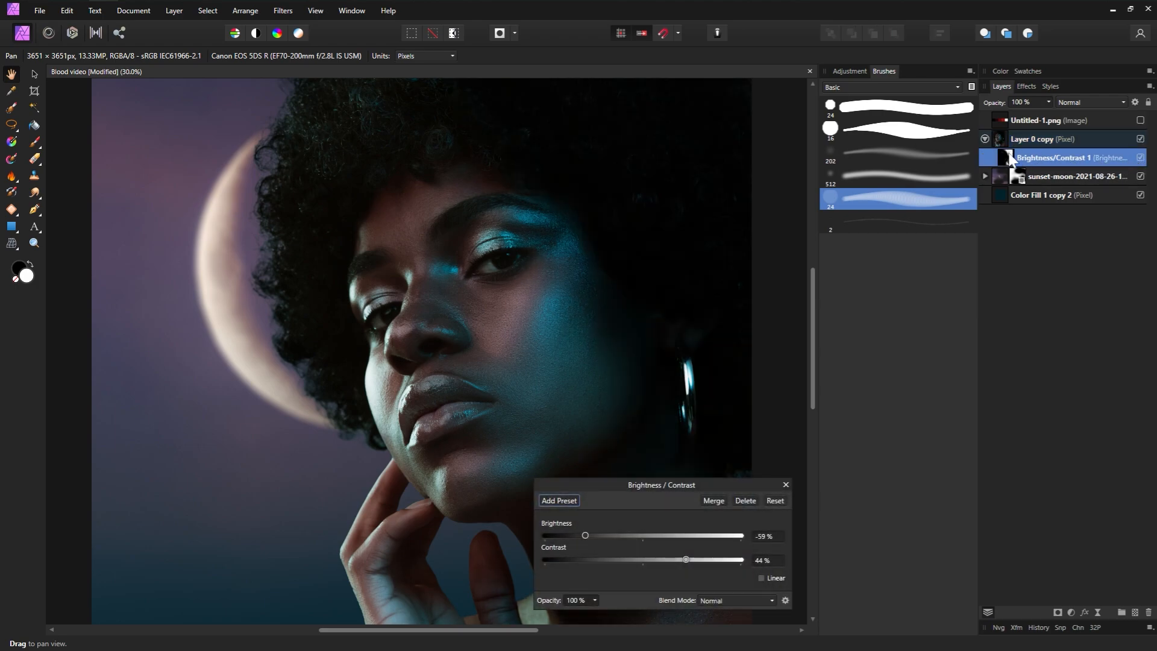
left_click_drag(763, 482, 772, 182)
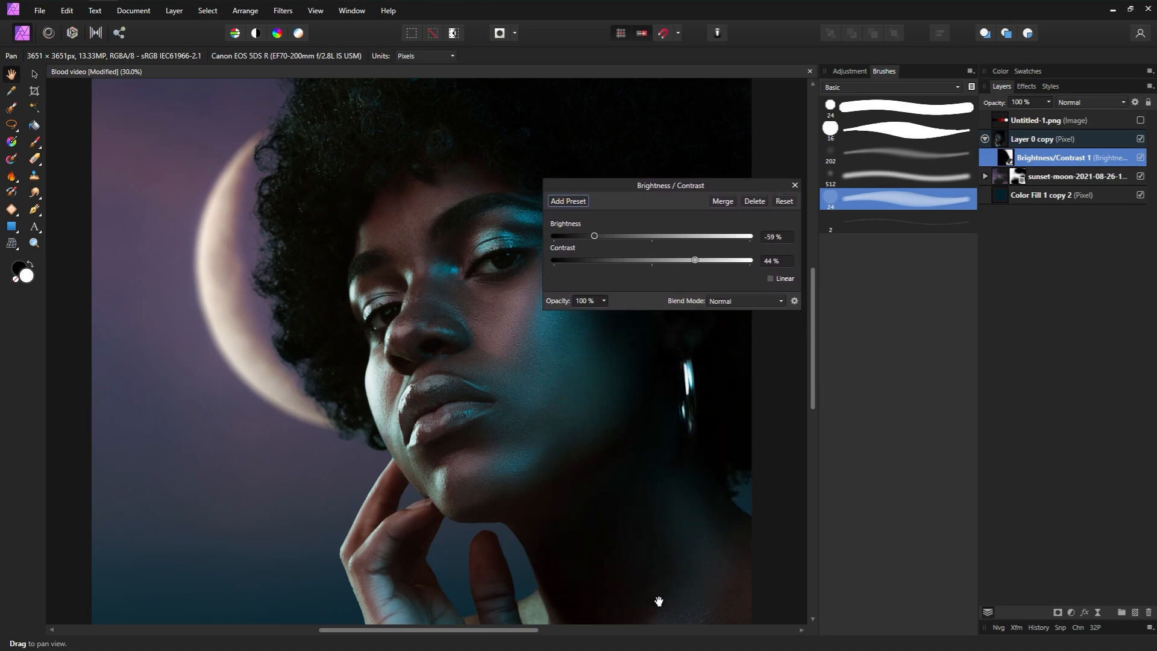
left_click(795, 185)
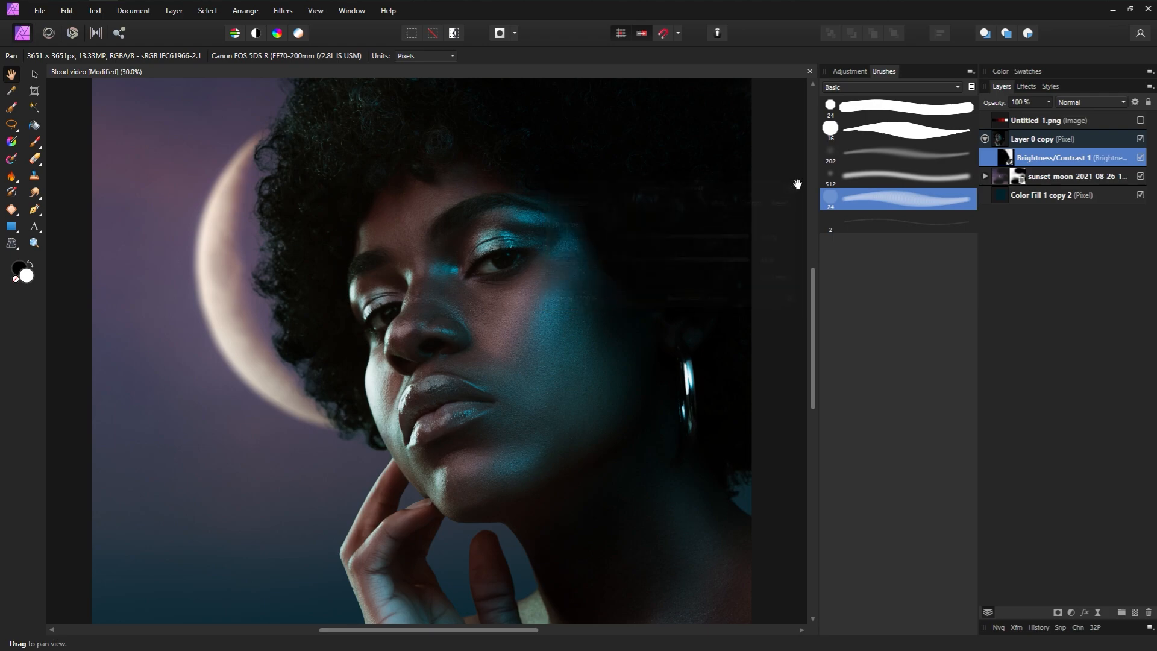
left_click(1134, 103)
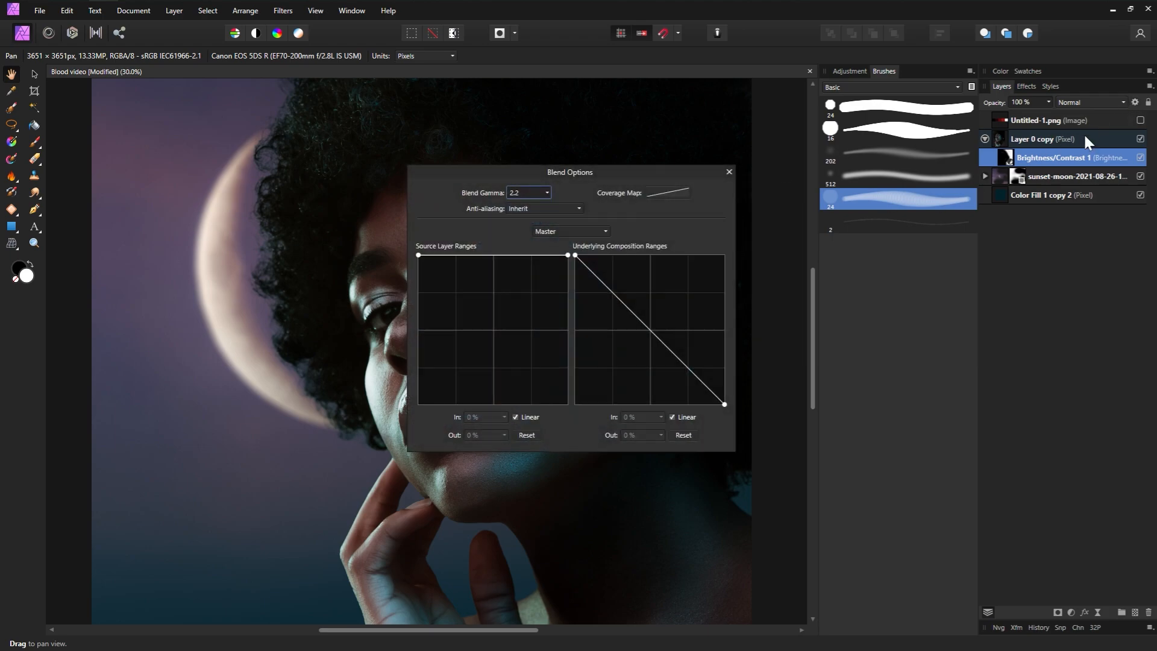
left_click(724, 404)
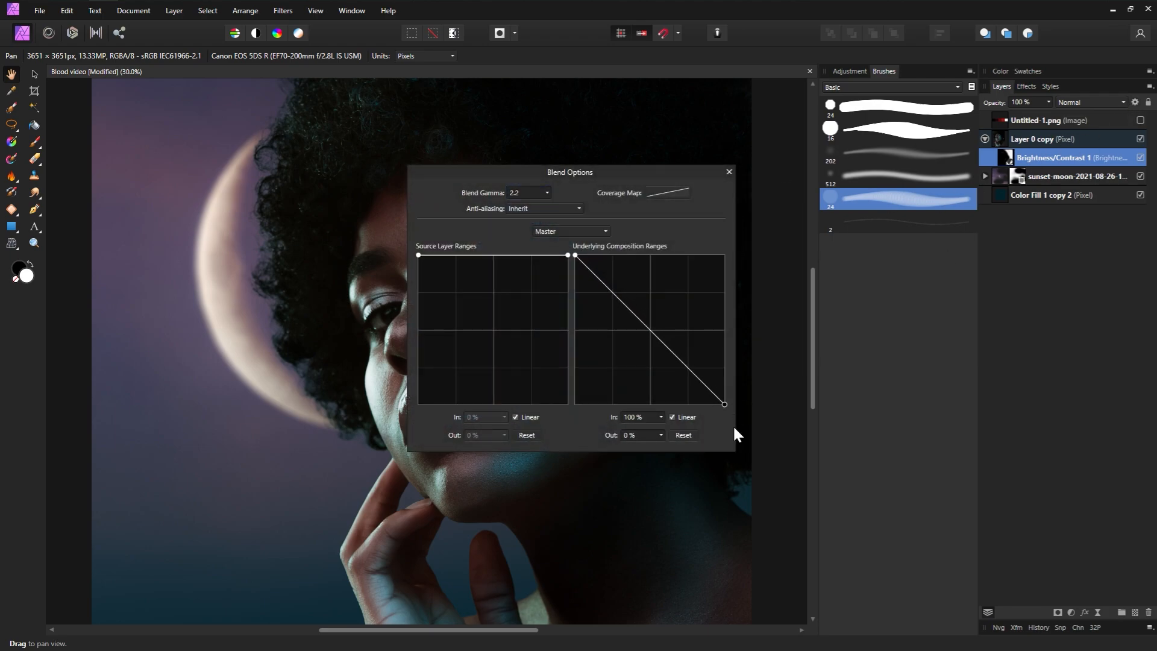
left_click(730, 171)
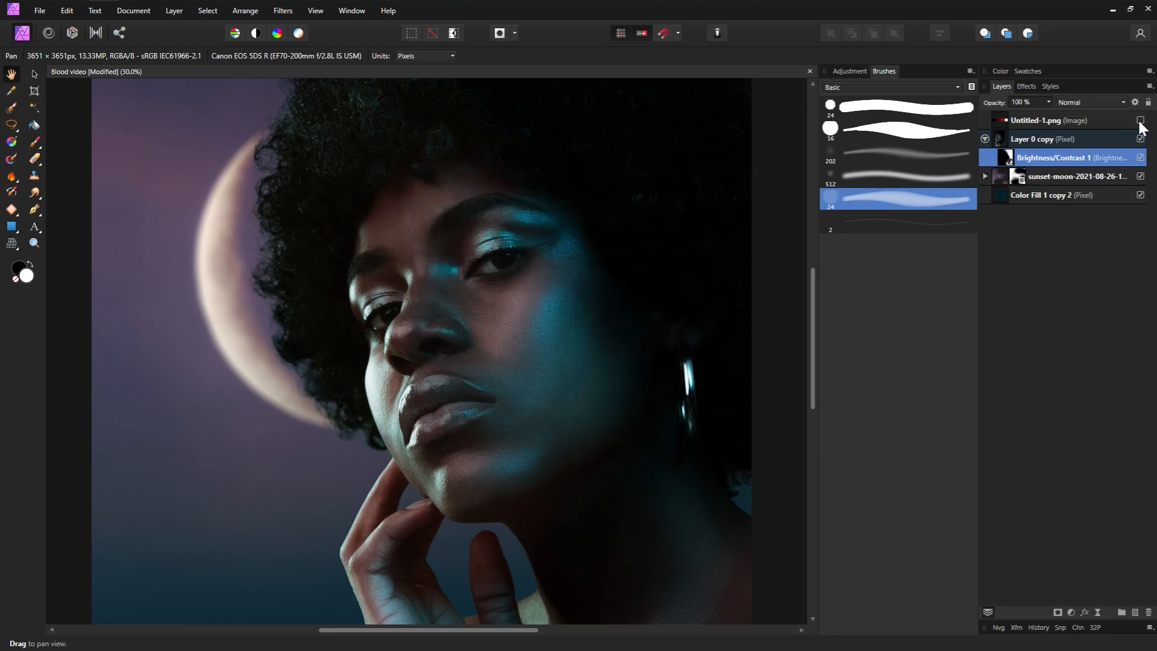
Step: Show the Untitled-1.png colour palette layer and add a new pixel layer above it in Overlay blend mode
left_click(1141, 120)
left_click(1003, 115)
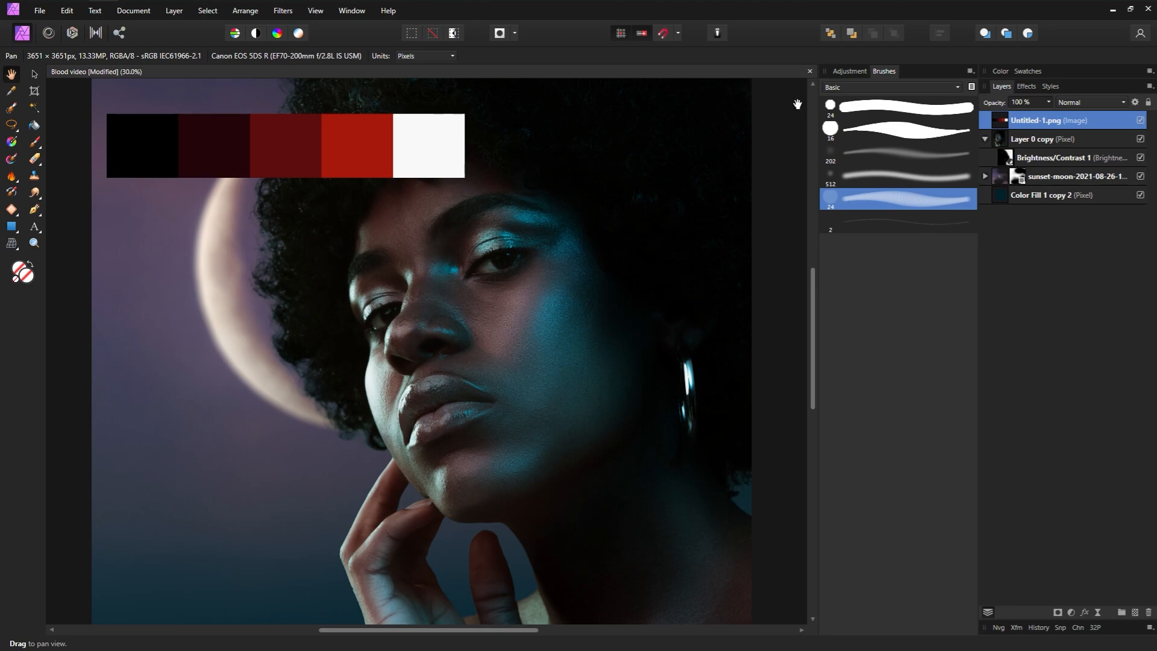
left_click(869, 112)
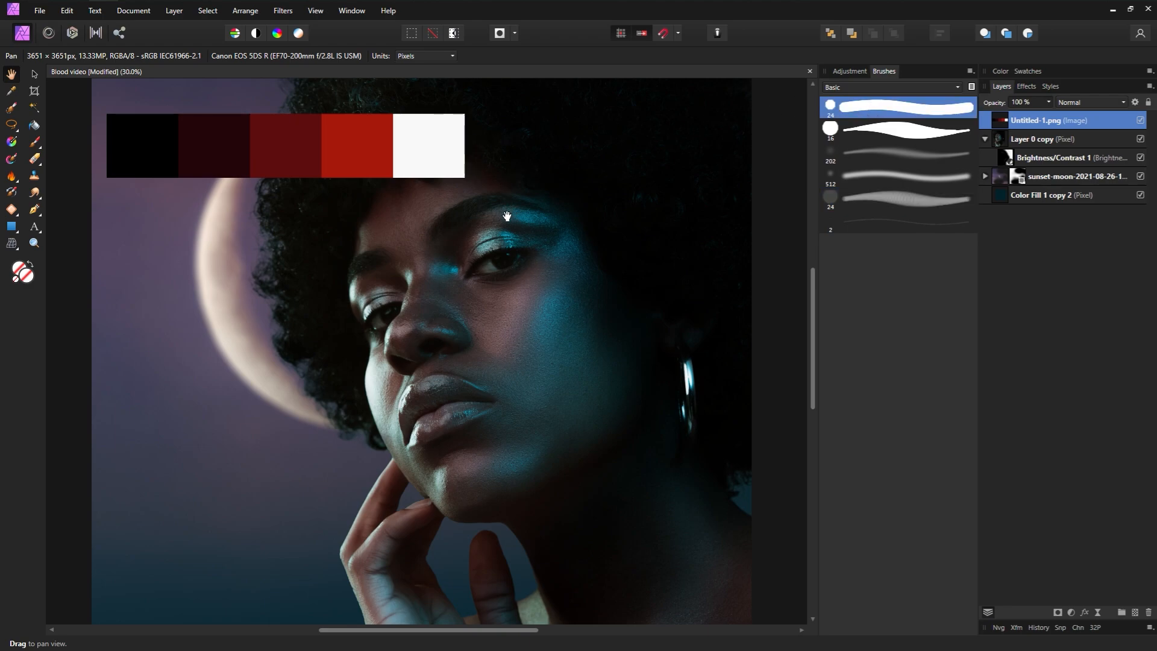
left_click(37, 136)
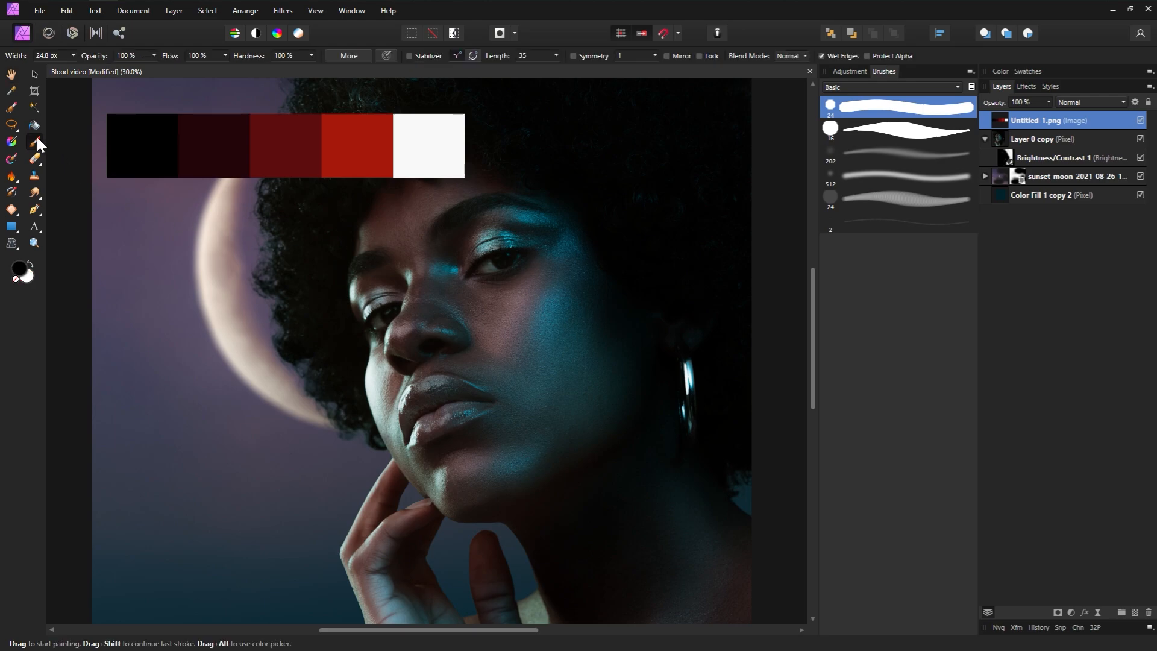
left_click(1134, 614)
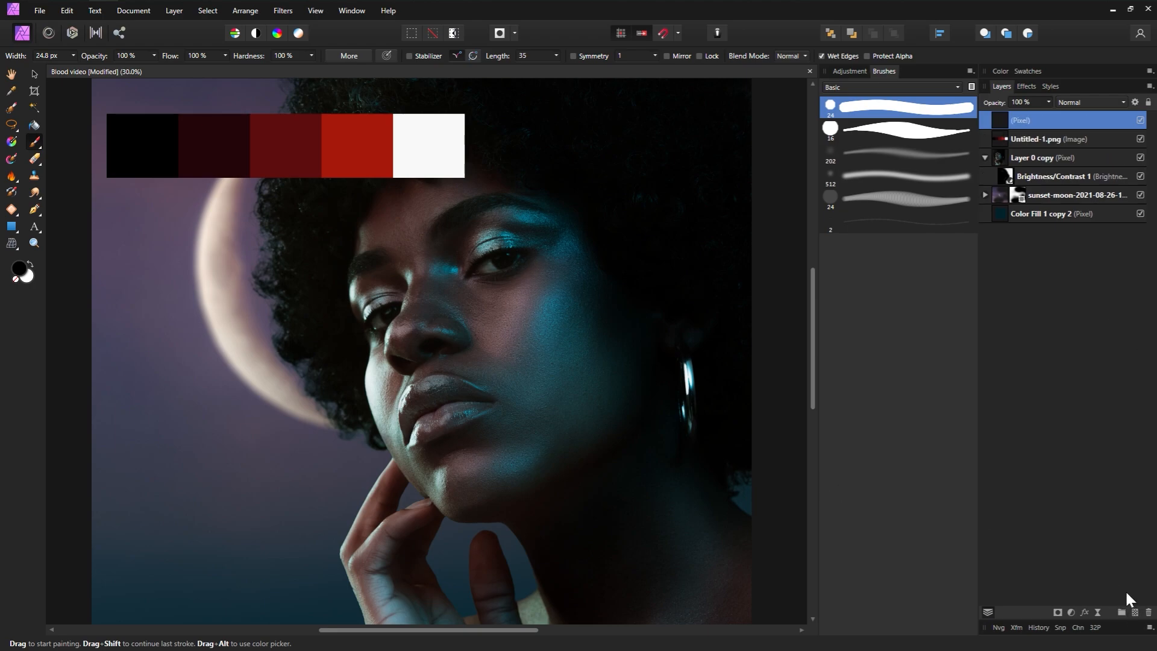
left_click(1077, 103)
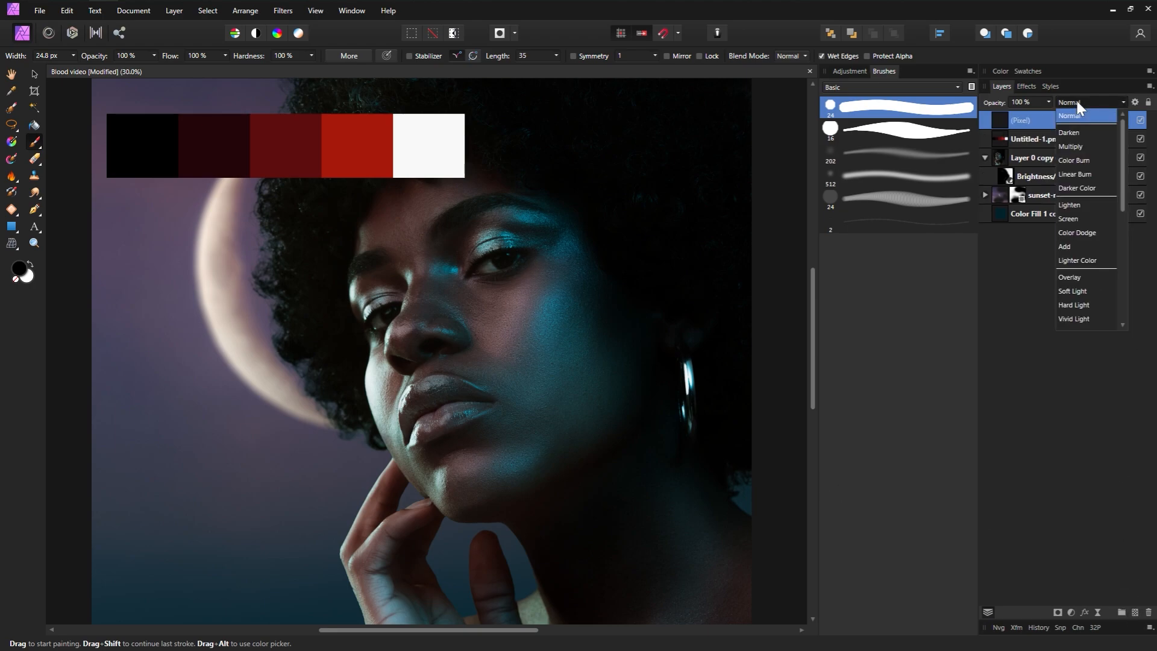
left_click(1073, 277)
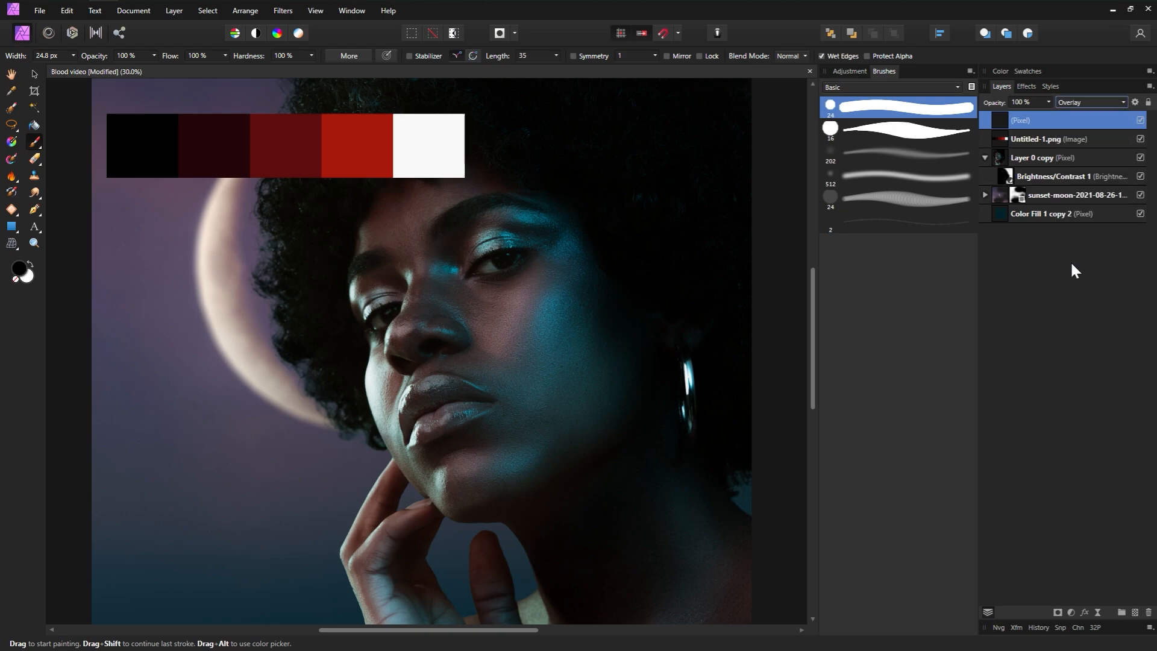
left_click(986, 157)
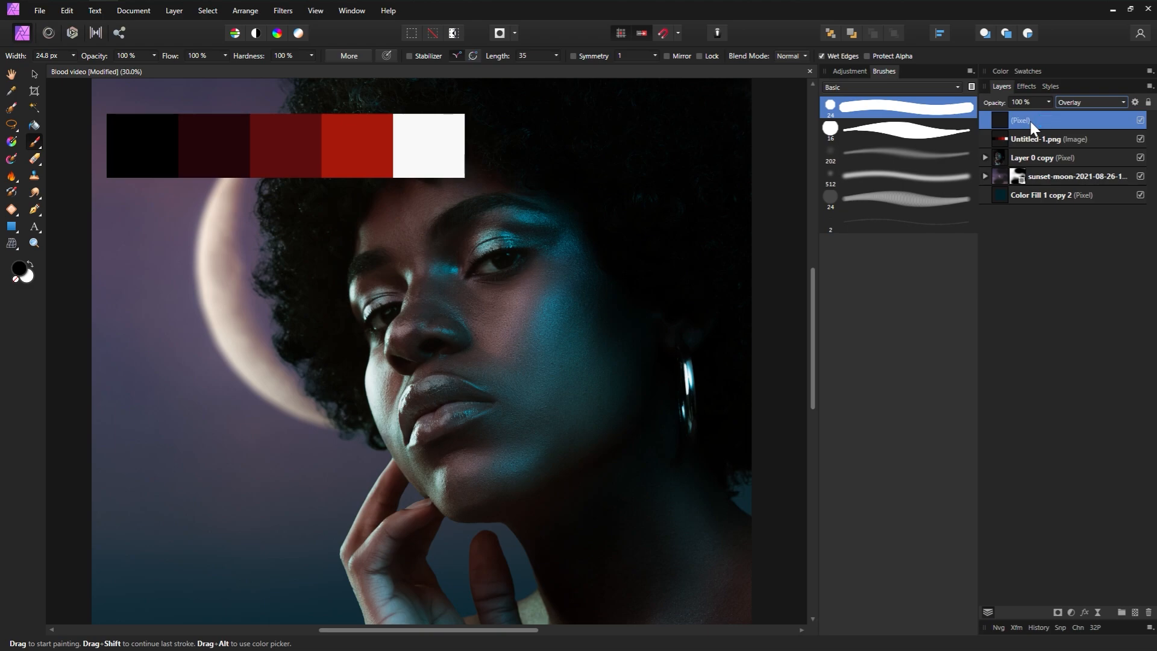
left_click_drag(813, 282, 816, 294)
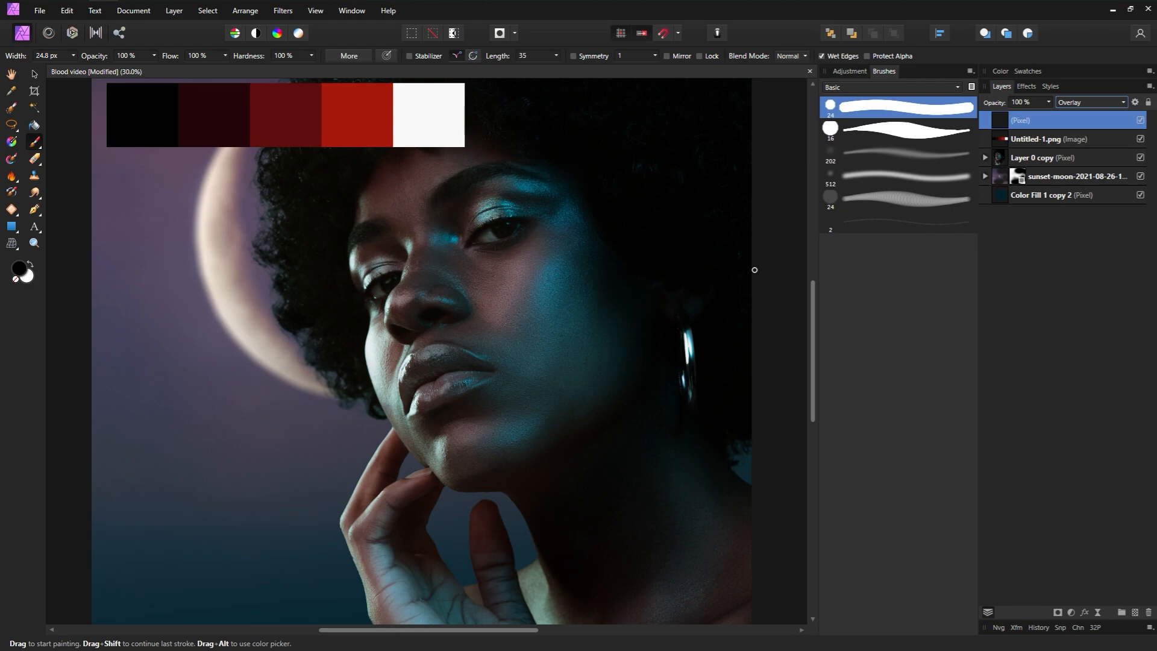
Step: Choose the soft 24 px brush with 80% hardness, 15% flow and wet edges on, and review its brush settings
left_click(892, 199)
double_click(893, 200)
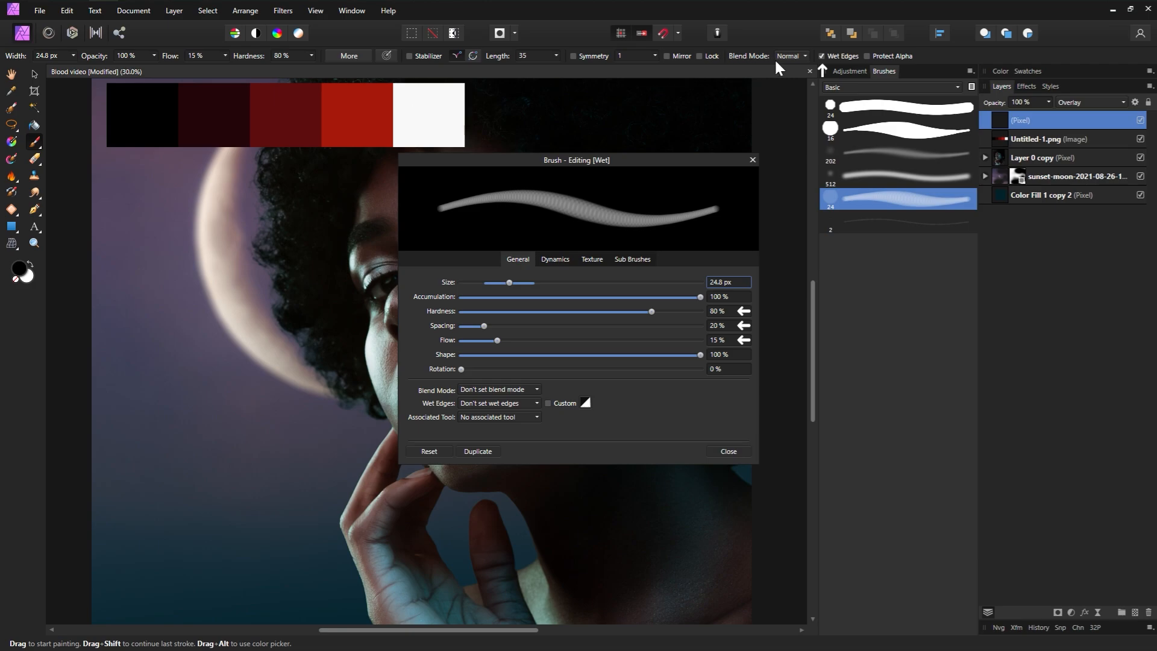
left_click(822, 56)
left_click(752, 160)
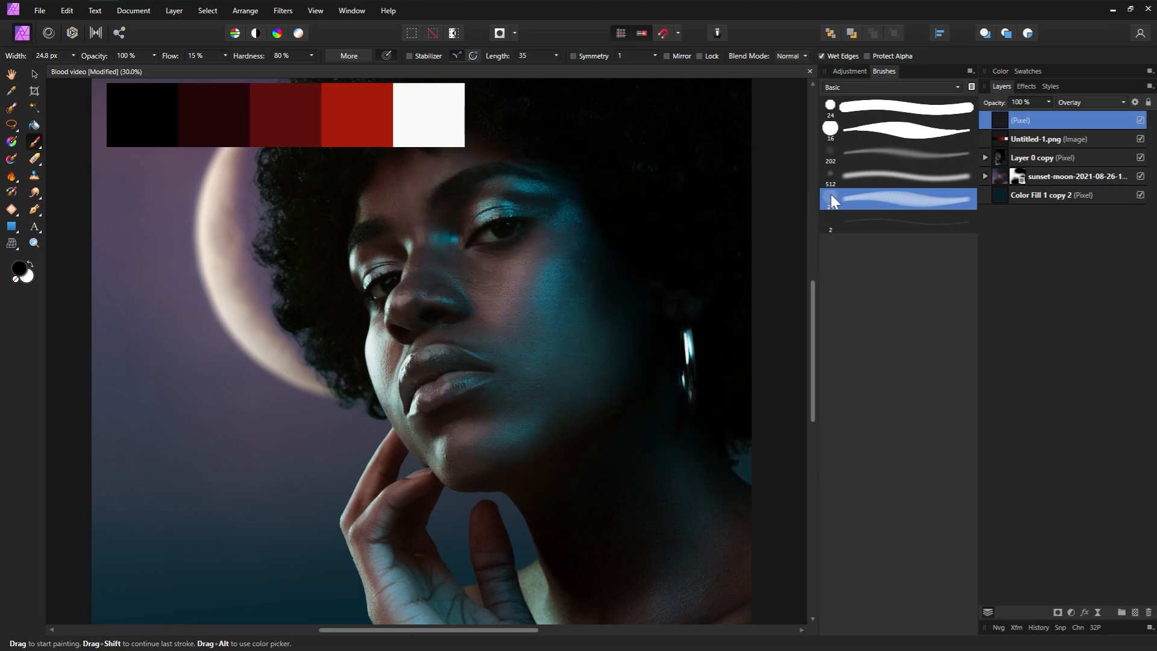
Step: Sample the middle dark red from the palette and make it the primary colour for the soft wet-edged brush
left_click(12, 91)
left_click(297, 114)
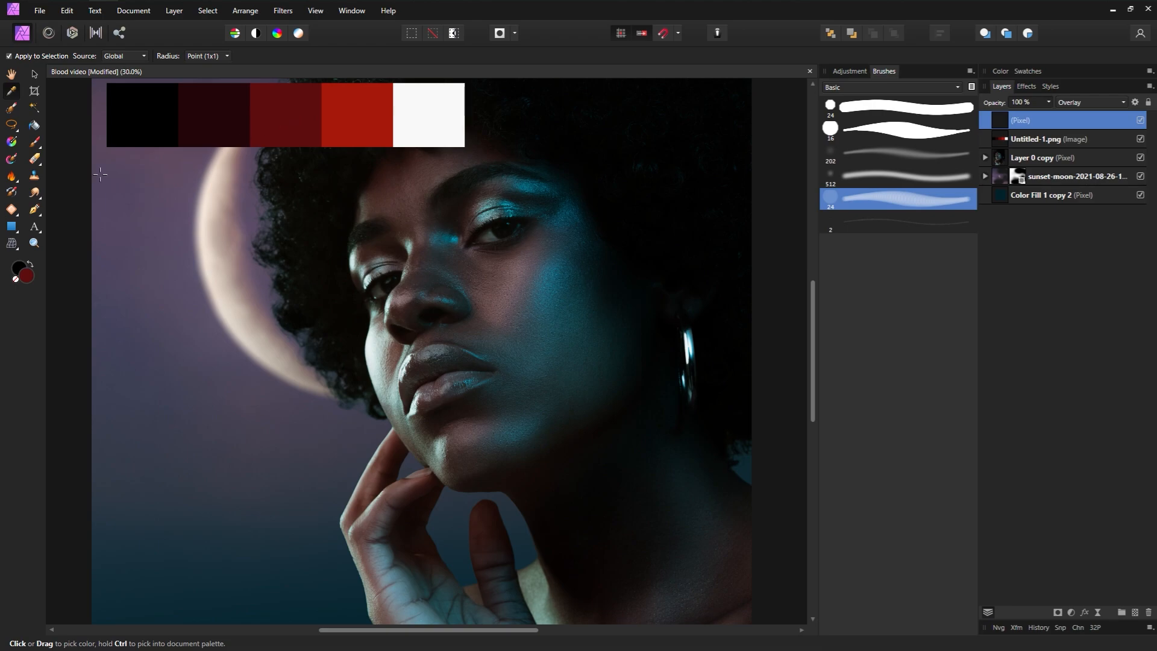
left_click(35, 142)
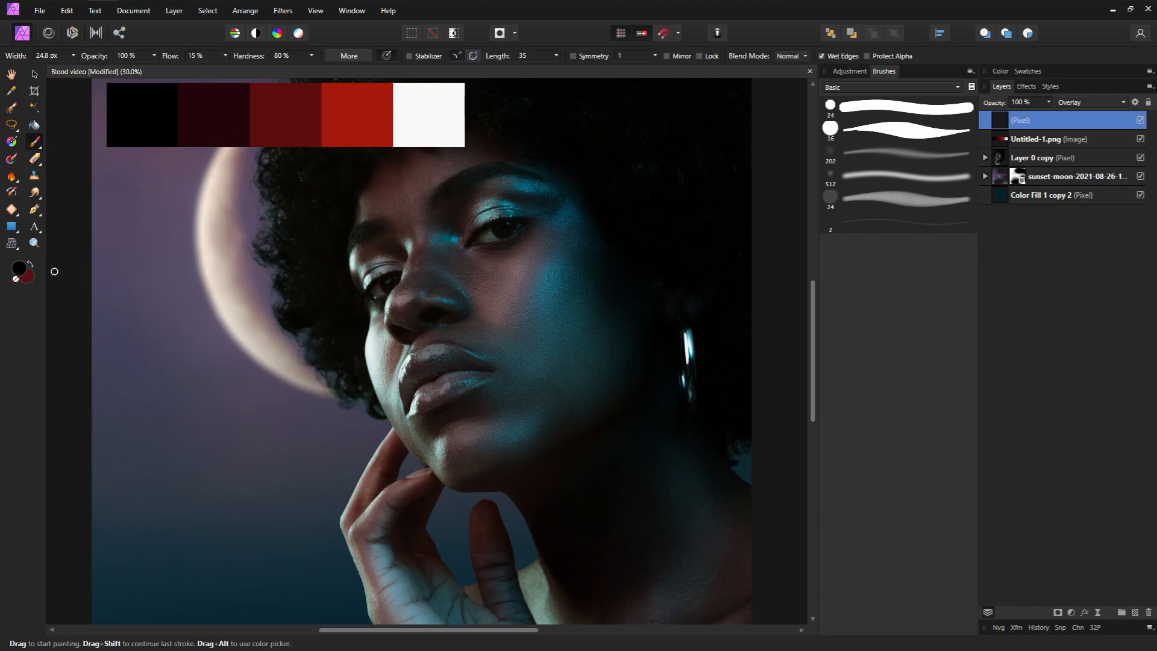
left_click(31, 263)
left_click(900, 208)
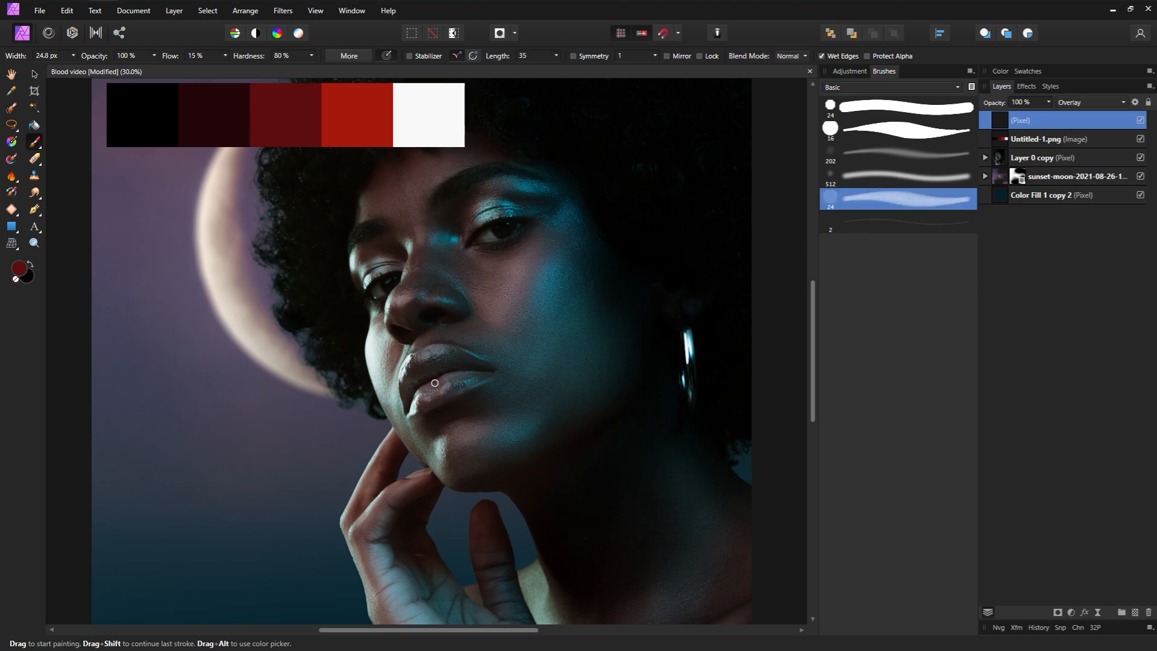
Step: Paint dark red blood over the lower lip with drips running down the chin, enlarging the brush as needed
mouse_move(434, 378)
left_mouse_down()
mouse_move(453, 430)
mouse_move(499, 490)
mouse_move(442, 403)
mouse_move(436, 375)
mouse_move(464, 371)
mouse_move(437, 439)
left_mouse_up()
key("ctrl+z")
key("bracketright")
key("bracketright")
key("bracketright")
Step: Soften the painted blood drips by erasing with the soft round 202 px brush
key("e")
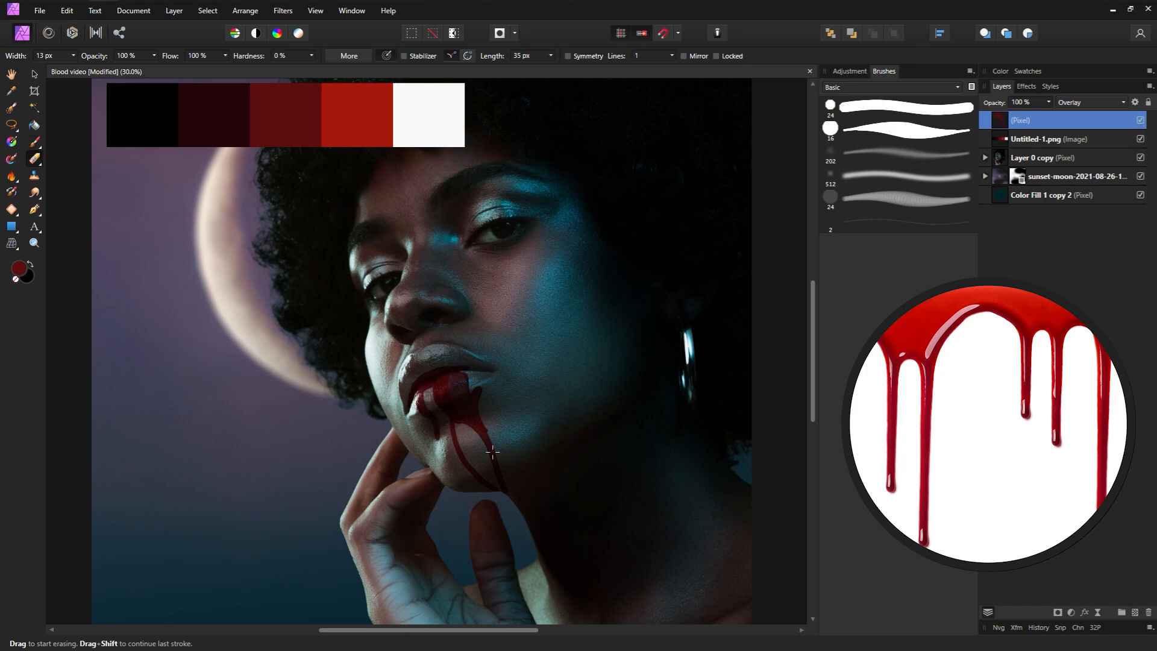
left_click(875, 153)
key("b")
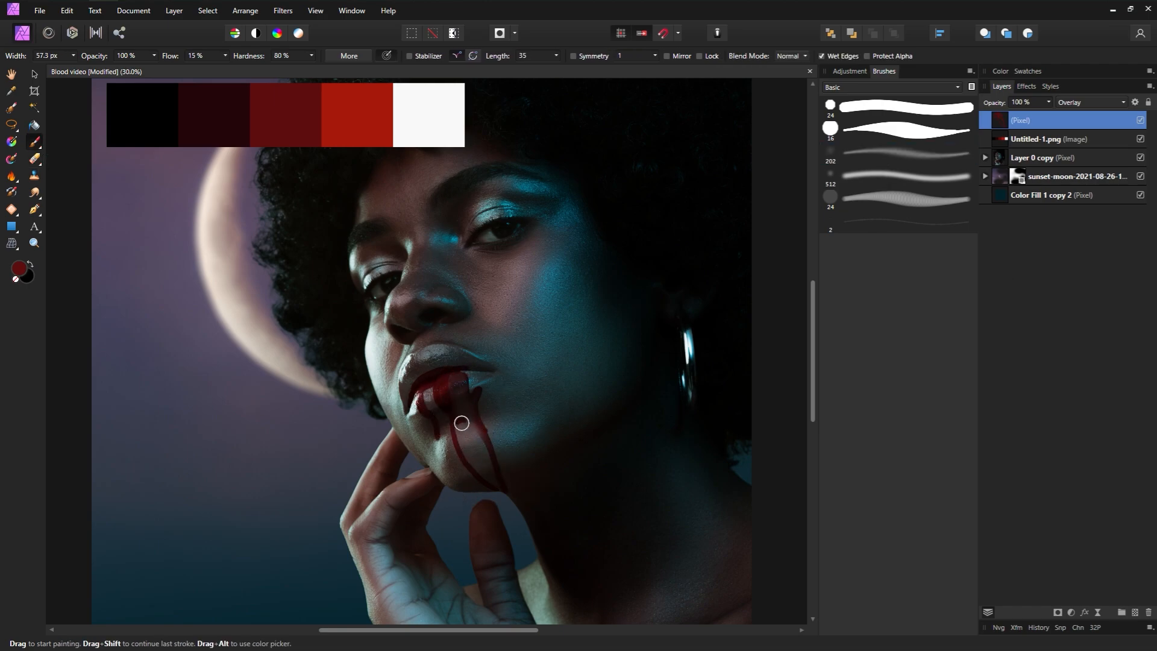
Step: Refine the drips from the lower lip to the jaw with a smaller brush, undoing unwanted strokes
mouse_move(468, 370)
left_mouse_down()
mouse_move(525, 480)
mouse_move(547, 572)
mouse_move(508, 493)
left_mouse_up()
key("ctrl+z")
key("ctrl+z")
key("bracketleft")
key("bracketleft")
key("bracketleft")
left_click_drag(457, 425, 482, 429)
left_click_drag(480, 401, 469, 385)
mouse_move(438, 434)
left_mouse_down()
mouse_move(515, 490)
mouse_move(441, 418)
mouse_move(471, 493)
left_mouse_up()
key("ctrl+z")
Step: Enlarge the brush to about 103 px, lower its flow to 9% and paint a blood streak from the mouth corner down the chin
key("bracketright")
key("bracketright")
key("bracketright")
key("bracketright")
key("bracketright")
key("bracketright")
key("bracketright")
left_click_drag(426, 414, 431, 473)
key("ctrl+z")
left_click_drag(171, 56, 167, 56)
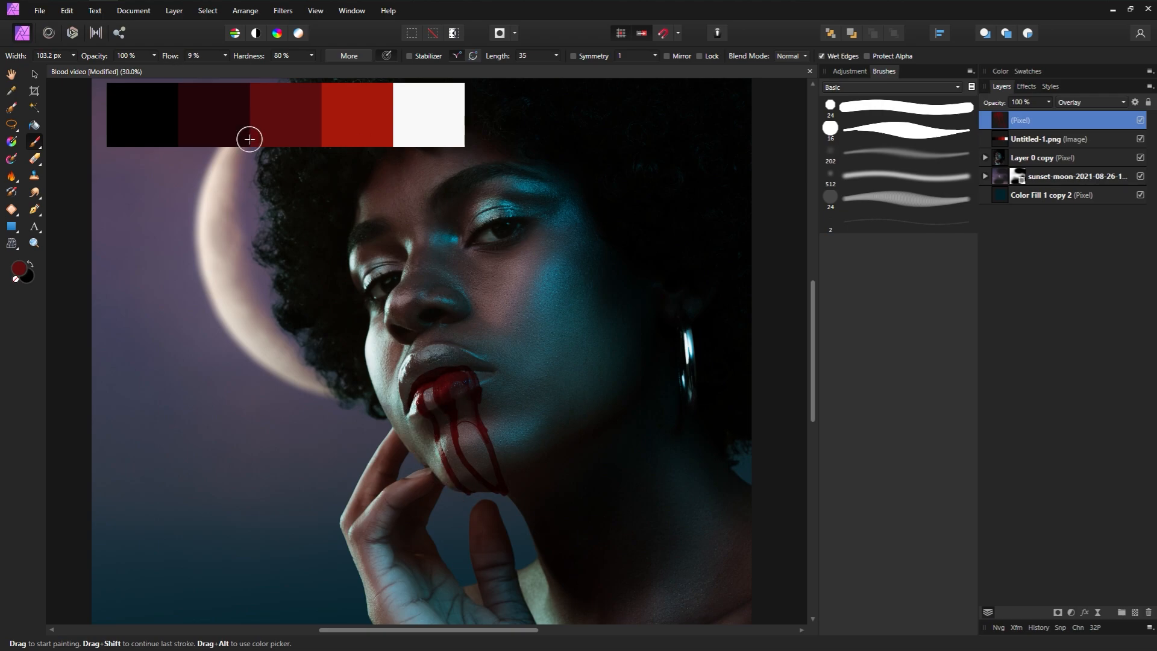
key("ctrl+z")
mouse_move(425, 412)
left_mouse_down()
mouse_move(438, 473)
mouse_move(406, 447)
mouse_move(424, 471)
left_mouse_up()
Step: Soften the new streak with the eraser and deepen the blood just below the lower lip
key("e")
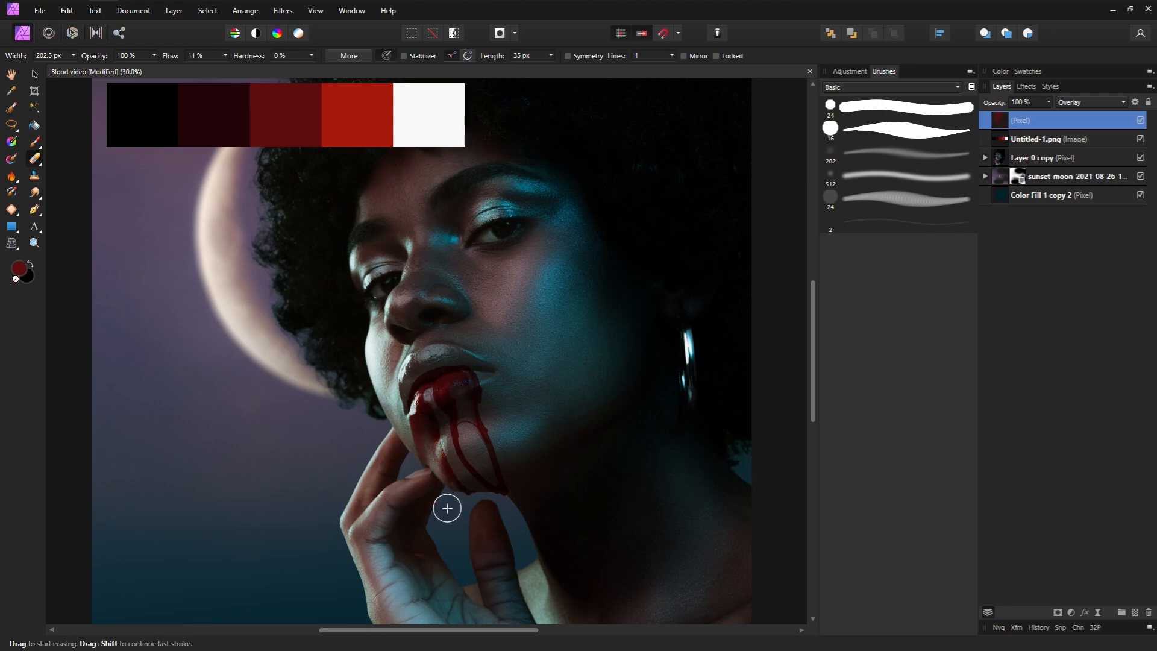
key("b")
mouse_move(436, 417)
left_mouse_down()
mouse_move(476, 398)
mouse_move(439, 403)
left_mouse_up()
key("e")
key("b")
Step: Reduce the brush to about 17 px and paint a thin blood edge along the outer side of the chin
key("bracketleft")
key("bracketleft")
key("bracketleft")
key("bracketleft")
key("bracketleft")
key("bracketleft")
key("bracketleft")
key("bracketleft")
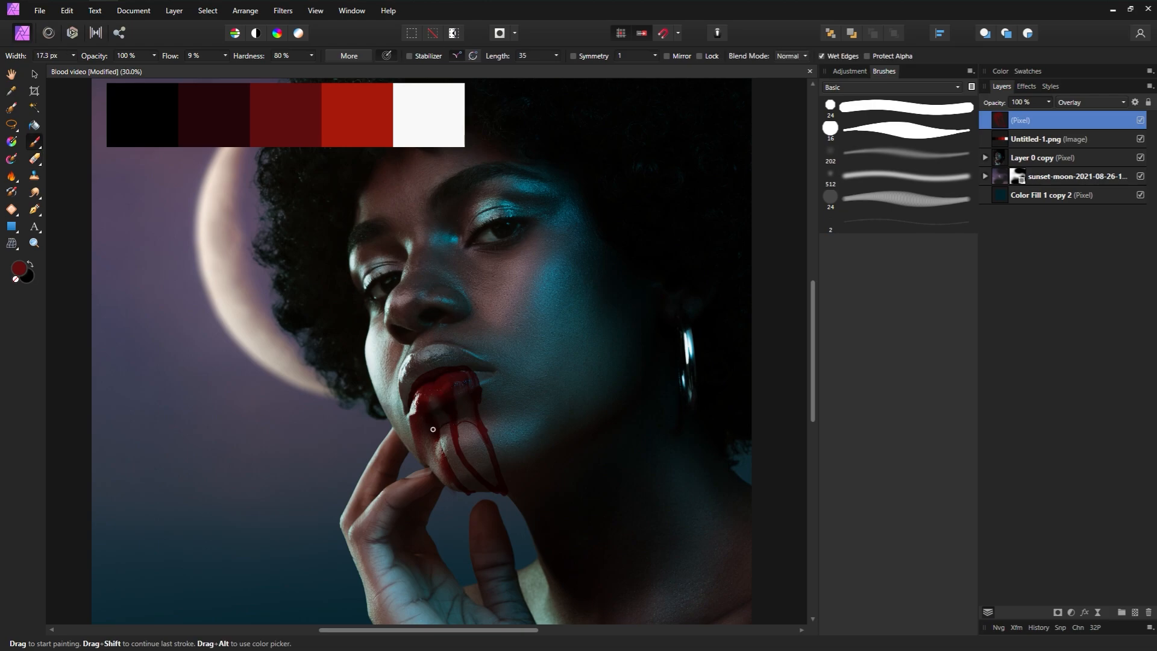
left_click_drag(420, 448, 428, 464)
Step: Paint a thin blood drip from the other corner of the mouth down the cheek and soften it with the eraser
key("e")
key("b")
left_click_drag(492, 377, 517, 463)
key("e")
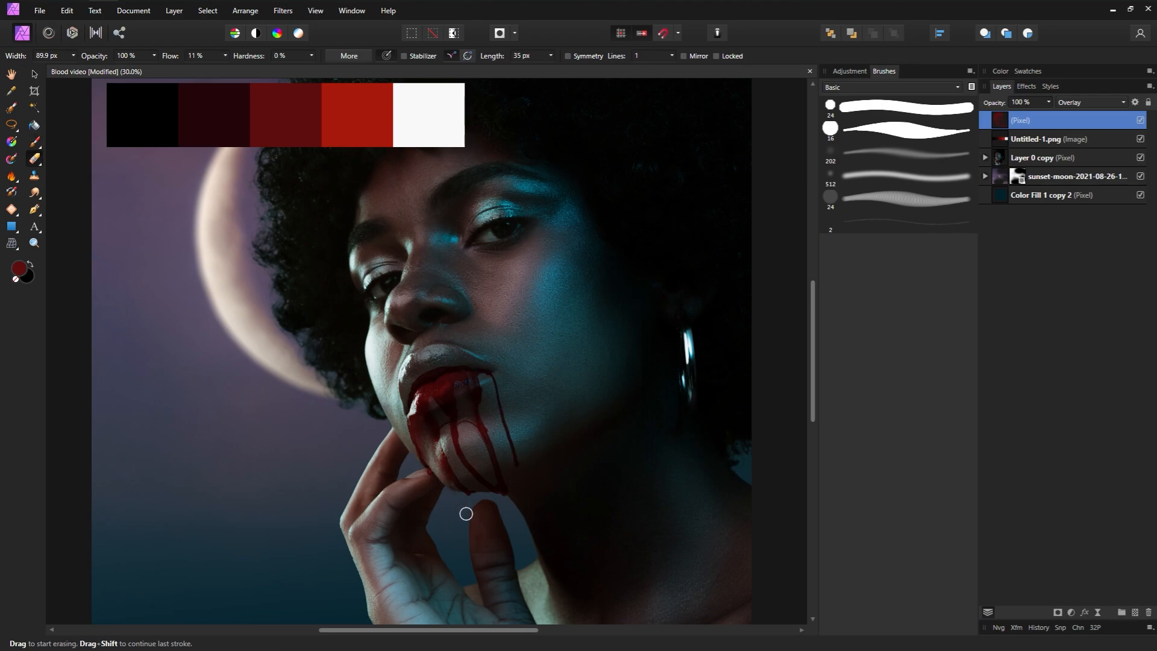
key("b")
key("bracketright")
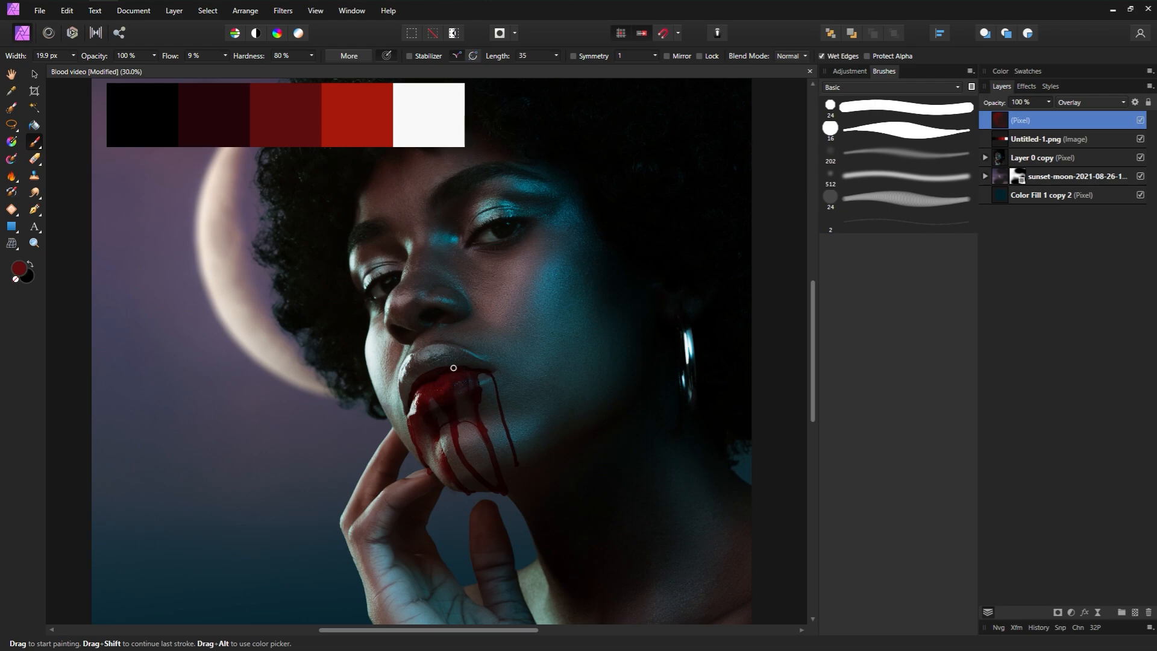
Step: Refine the blood around the corner of the mouth with alternating brush and eraser strokes
key("e")
key("b")
key("e")
key("b")
Step: Paint a short blood streak on the palm with the brush at about 21 px
key("bracketleft")
key("bracketleft")
key("b")
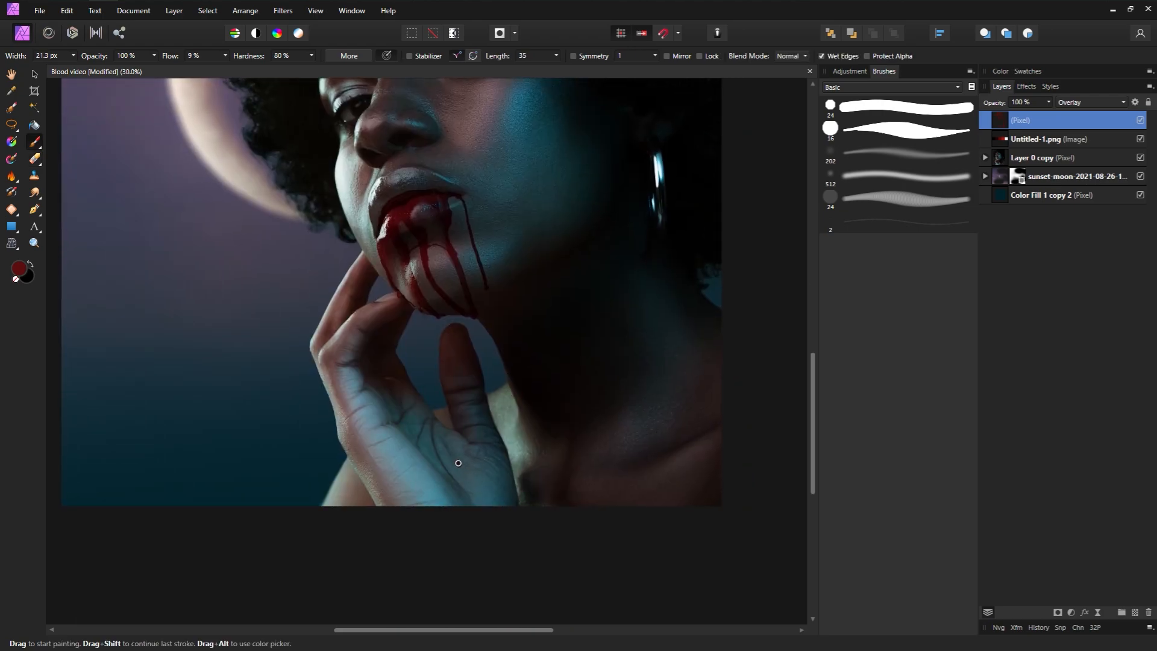
left_click_drag(458, 463, 480, 505)
key("e")
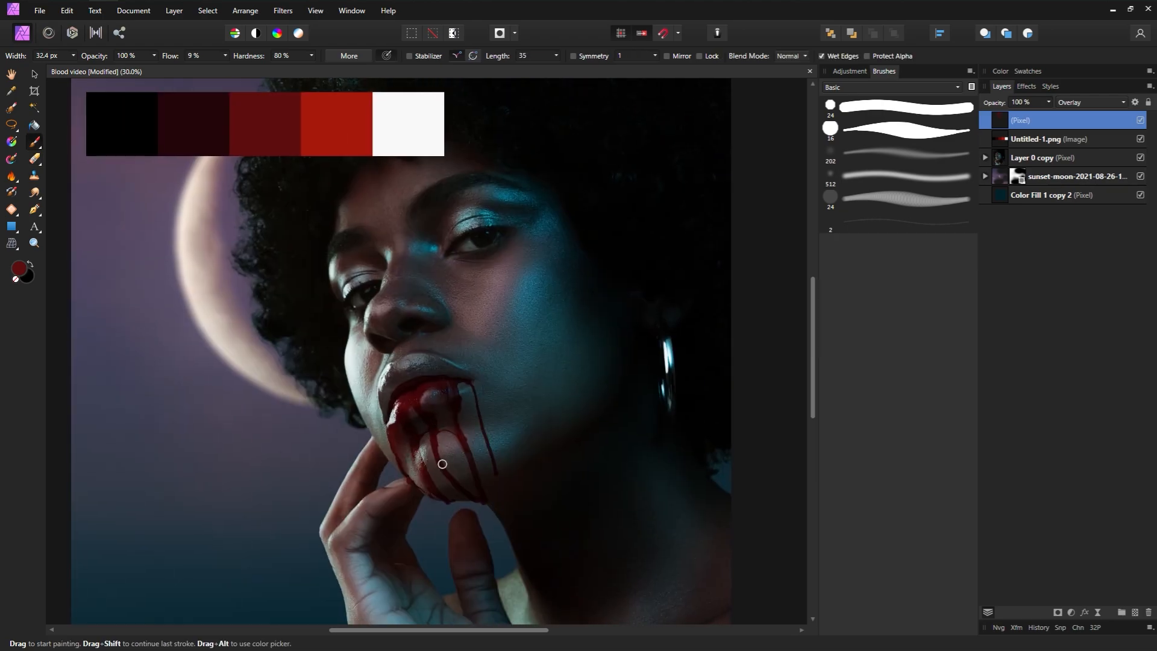
Step: Touch up the blood at the mouth corner, undo the last stroke there and soften the area with the eraser
key("e")
key("b")
left_click_drag(463, 380, 464, 396)
key("ctrl+z")
left_click_drag(176, 58, 172, 56)
key("e")
key("e")
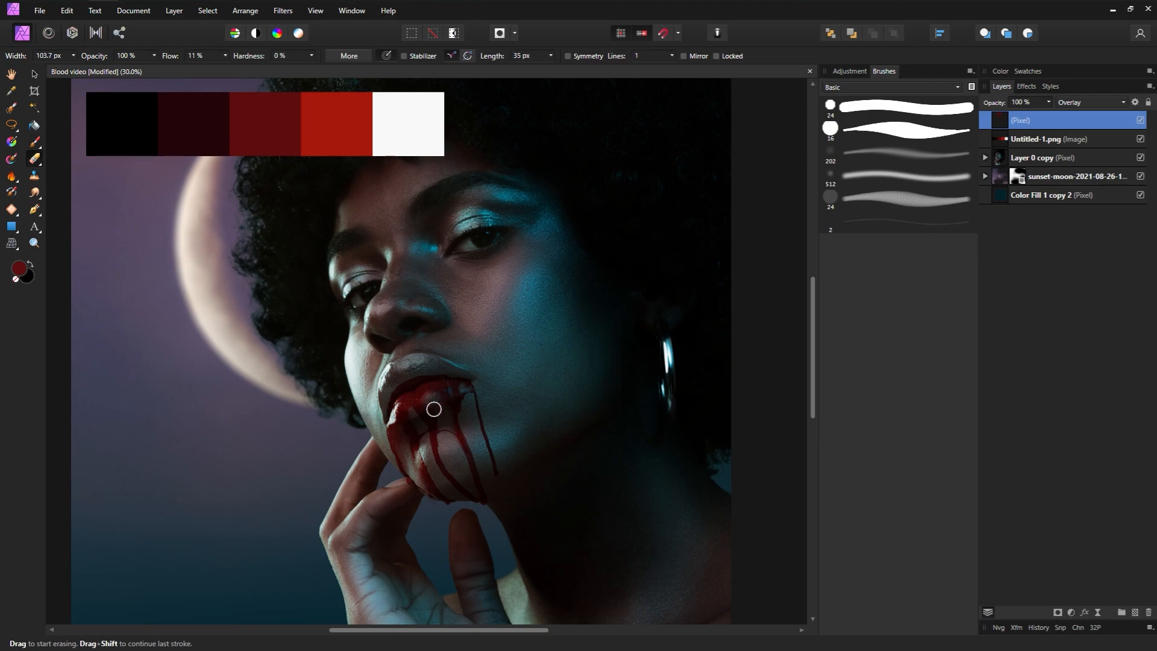
Step: Build up the blood on the lower lip with alternating brush and eraser strokes
key("b")
key("e")
key("b")
key("e")
key("b")
Step: Reduce the brush to about 23 px, paint blood where the fingertip meets the chin and undo the last stroke
key("bracketleft")
key("bracketleft")
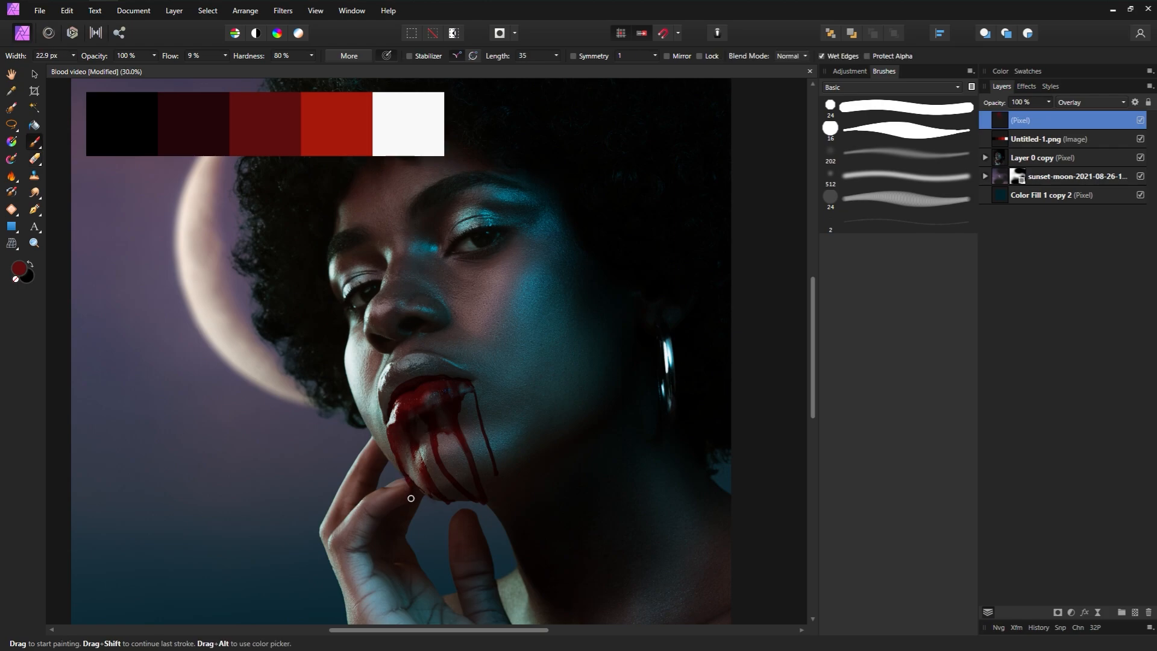
left_click_drag(405, 481, 416, 493)
key("ctrl+z")
Step: Paint thin blood lines along the upper lip and soften them with the eraser
mouse_move(400, 373)
left_mouse_down()
mouse_move(410, 436)
mouse_move(388, 373)
mouse_move(501, 366)
mouse_move(370, 378)
mouse_move(385, 410)
mouse_move(405, 362)
mouse_move(434, 360)
mouse_move(385, 400)
mouse_move(441, 394)
left_mouse_up()
key("bracketright")
key("bracketright")
key("bracketright")
key("e")
key("b")
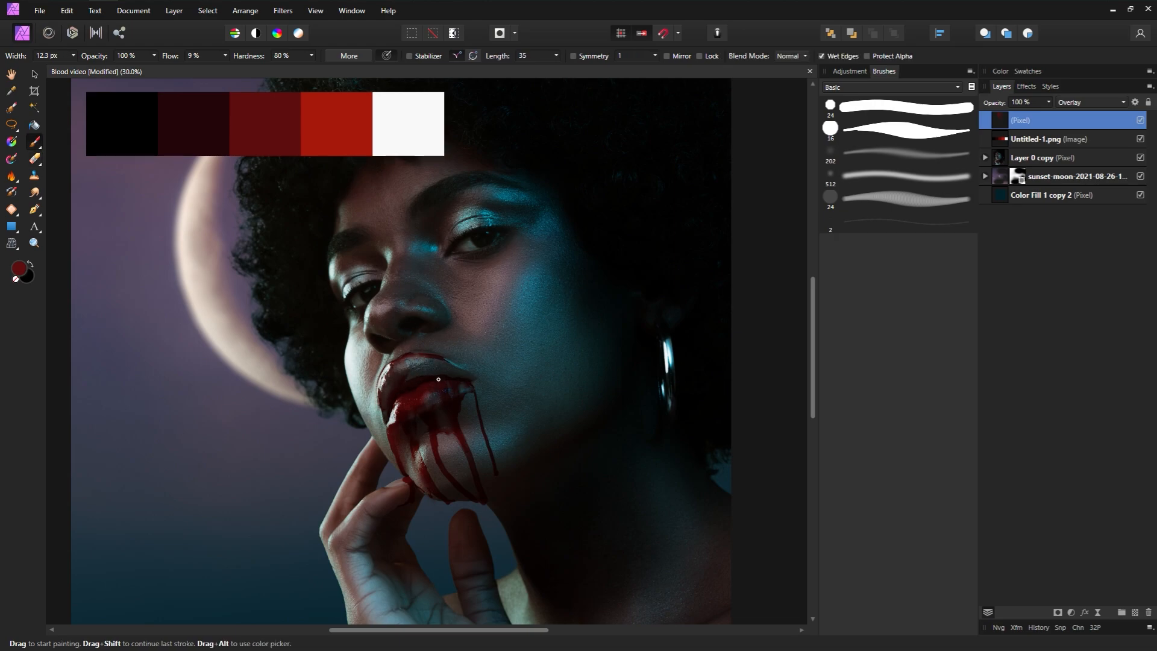
key("e")
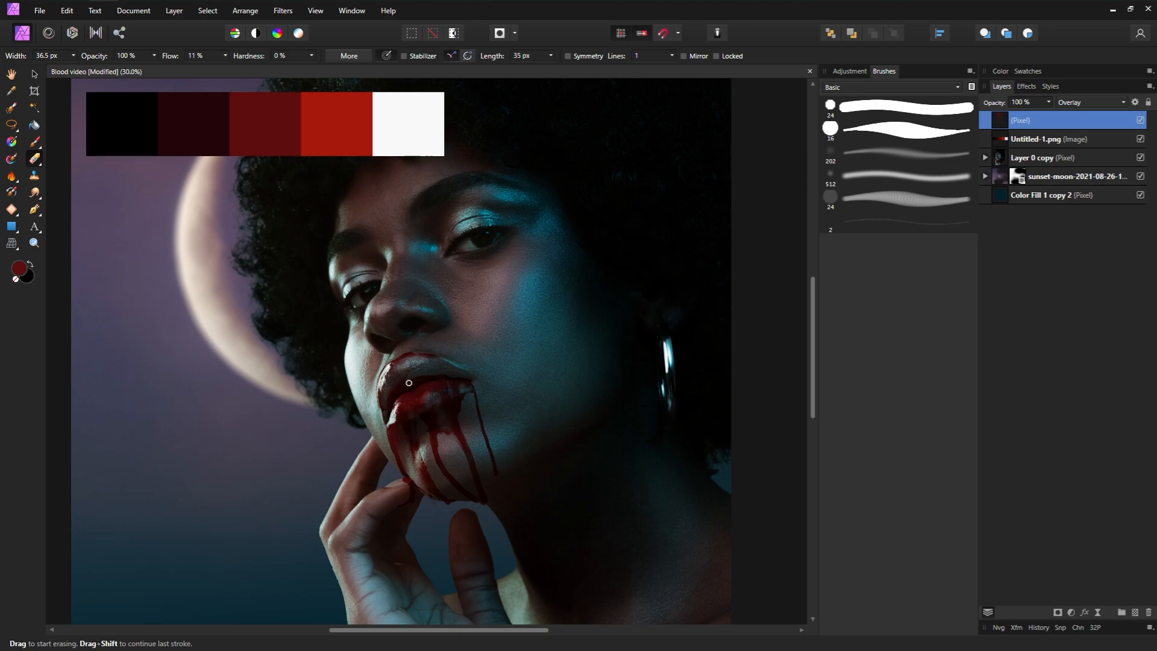
Step: Choose the 24 px brush preset, add a new pixel layer above the blood and set its blend mode to Multiply
left_click(826, 198)
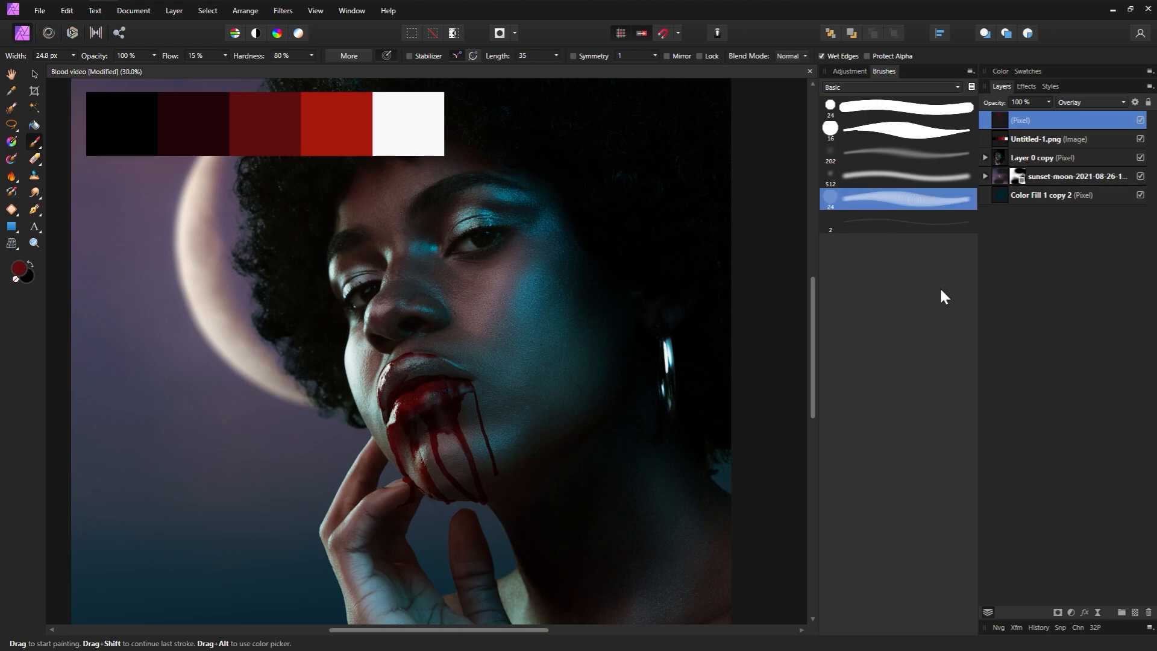
left_click(1135, 613)
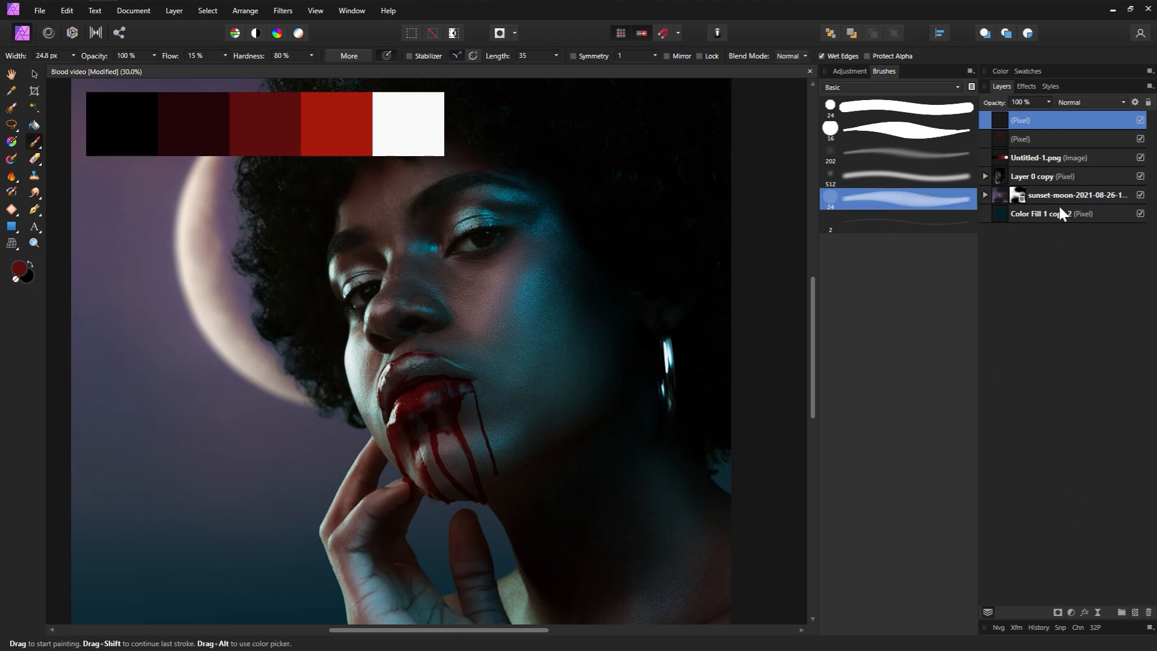
left_click(1083, 105)
left_click(1073, 147)
Step: Sample the bright red from the palette as the second colour and return to the Paint Brush
left_click(12, 90)
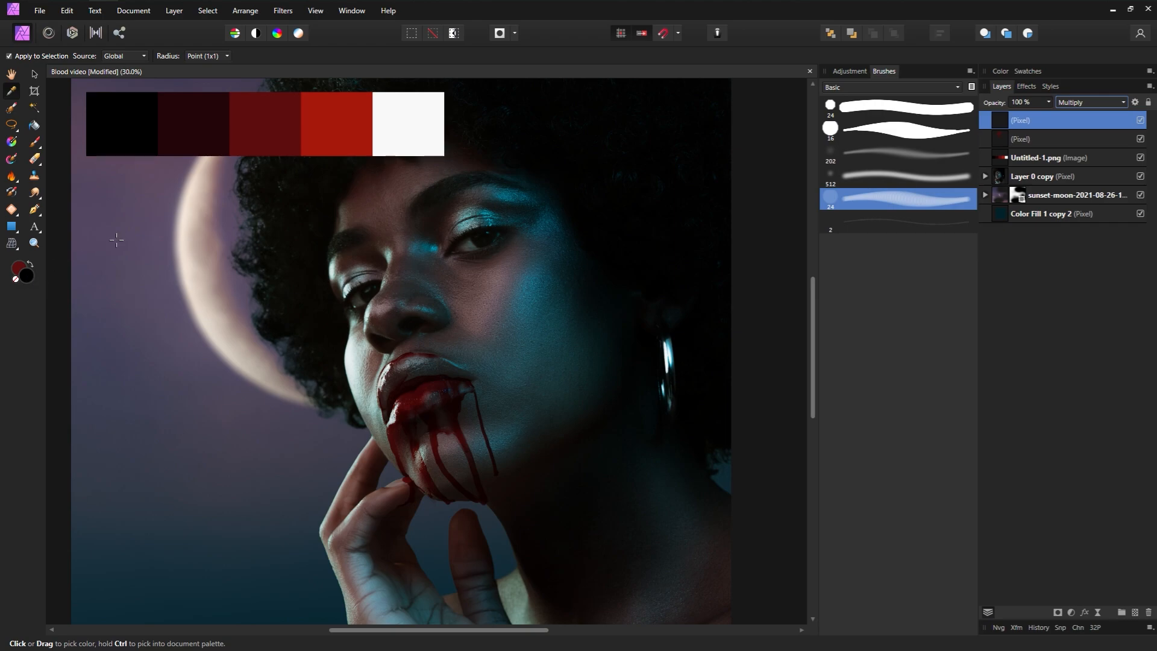
left_click(333, 127)
left_click(37, 139)
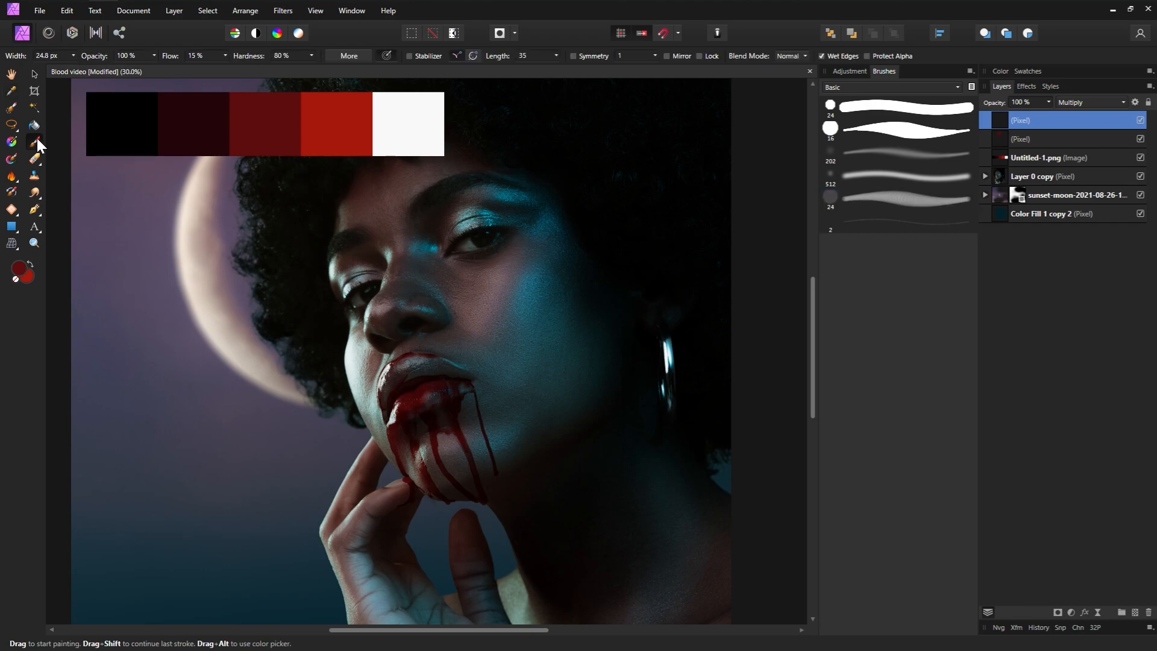
left_click(876, 197)
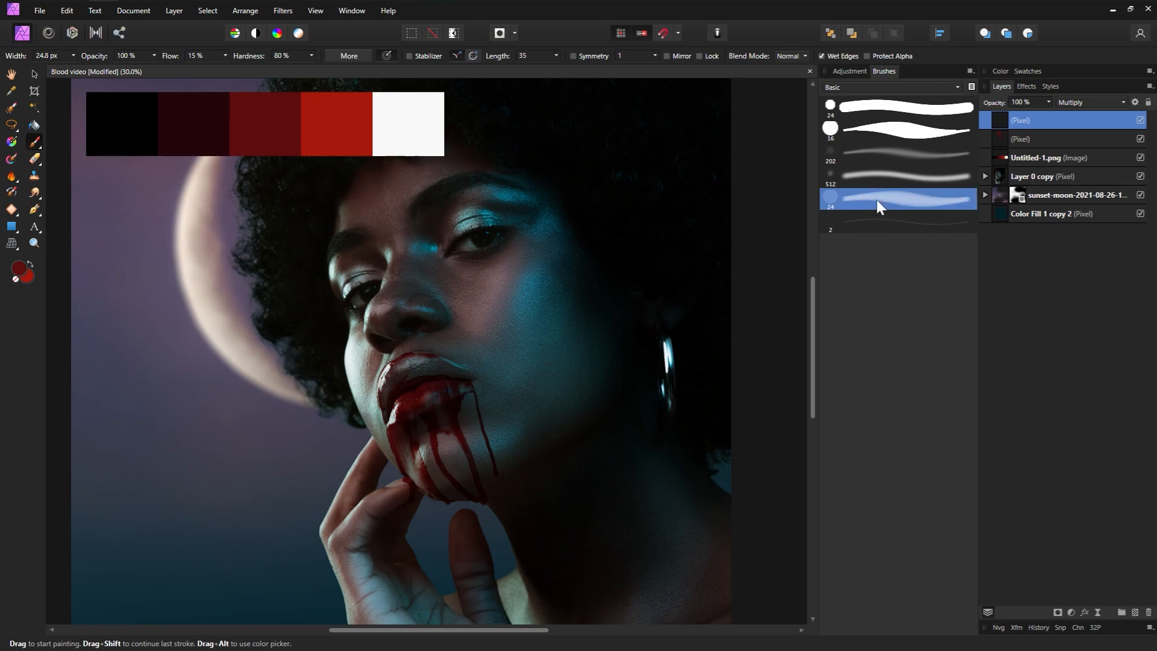
left_click(873, 152)
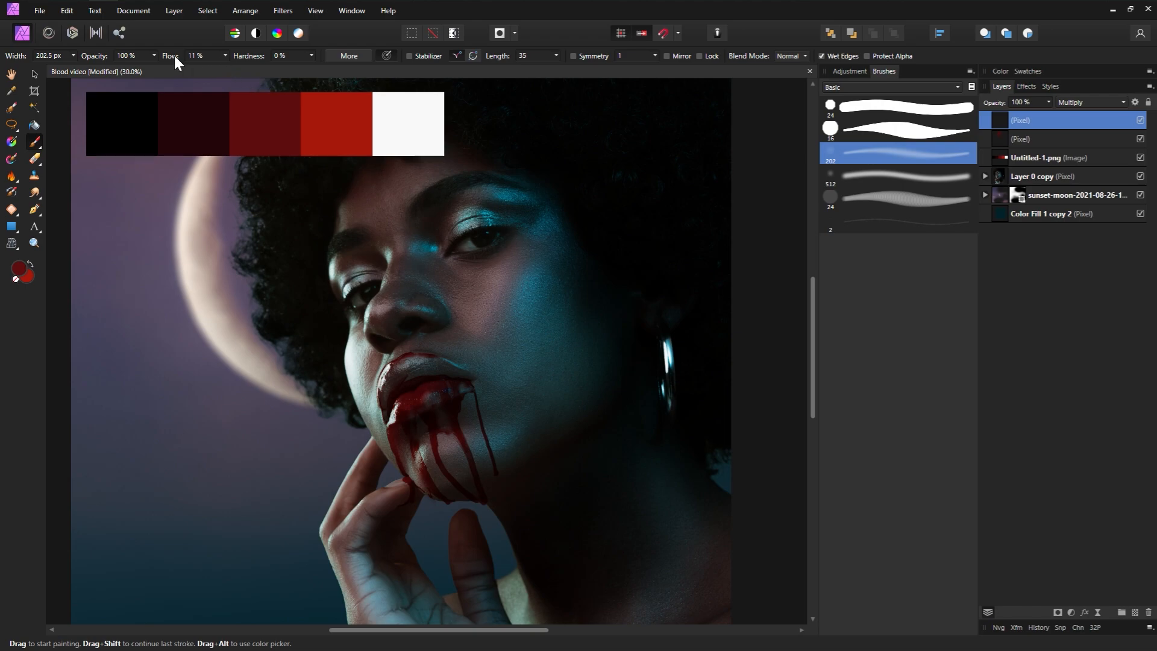
left_click_drag(179, 55, 175, 56)
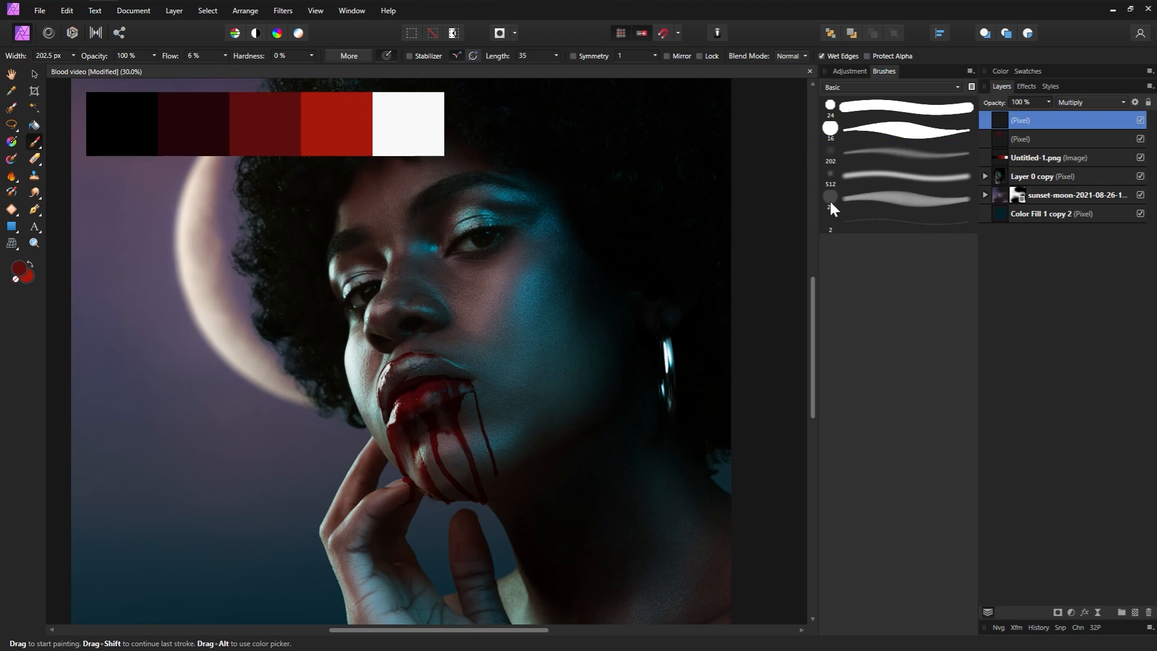
left_click(870, 198)
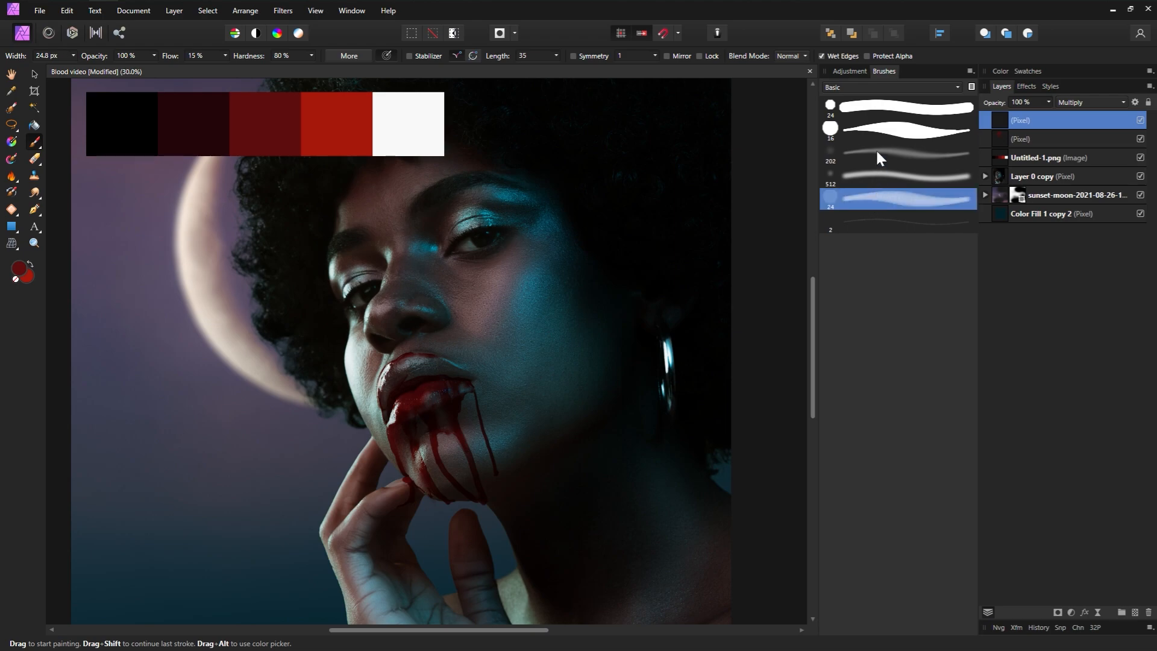
left_click(880, 157)
left_click(884, 202)
key("]")
key("]")
Step: Paint soft dark red shading on the lips using the 202 brush preset at about 106 px with 4% flow
left_click(880, 155)
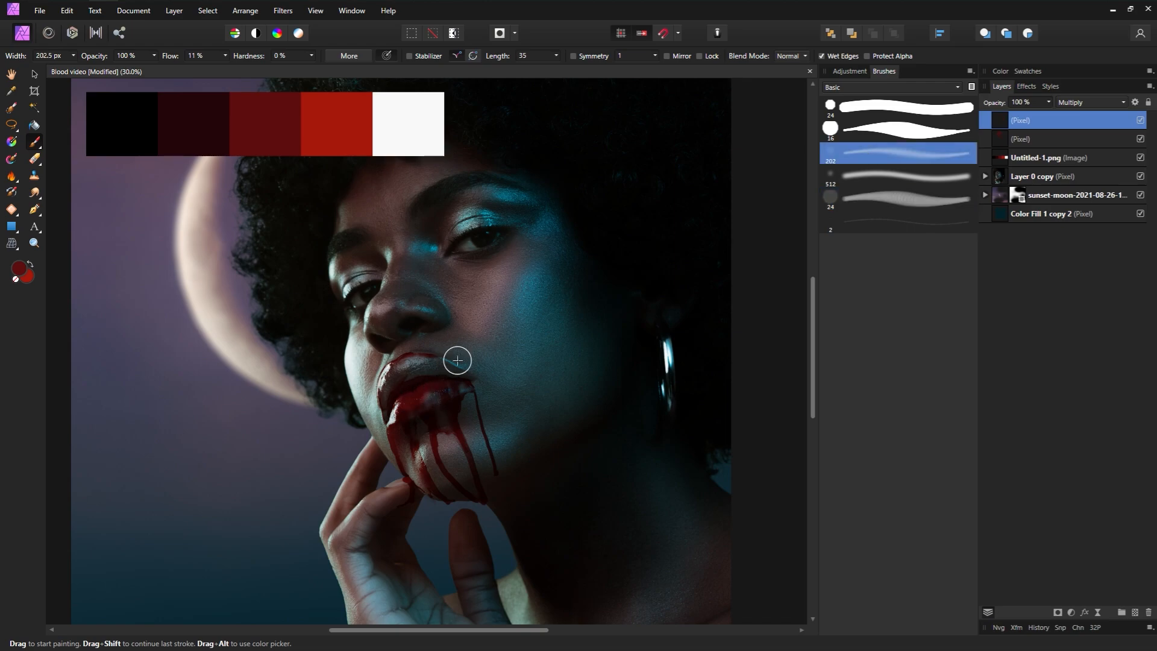
key("[")
key("[")
key("[")
key("[")
left_click_drag(170, 57, 167, 56)
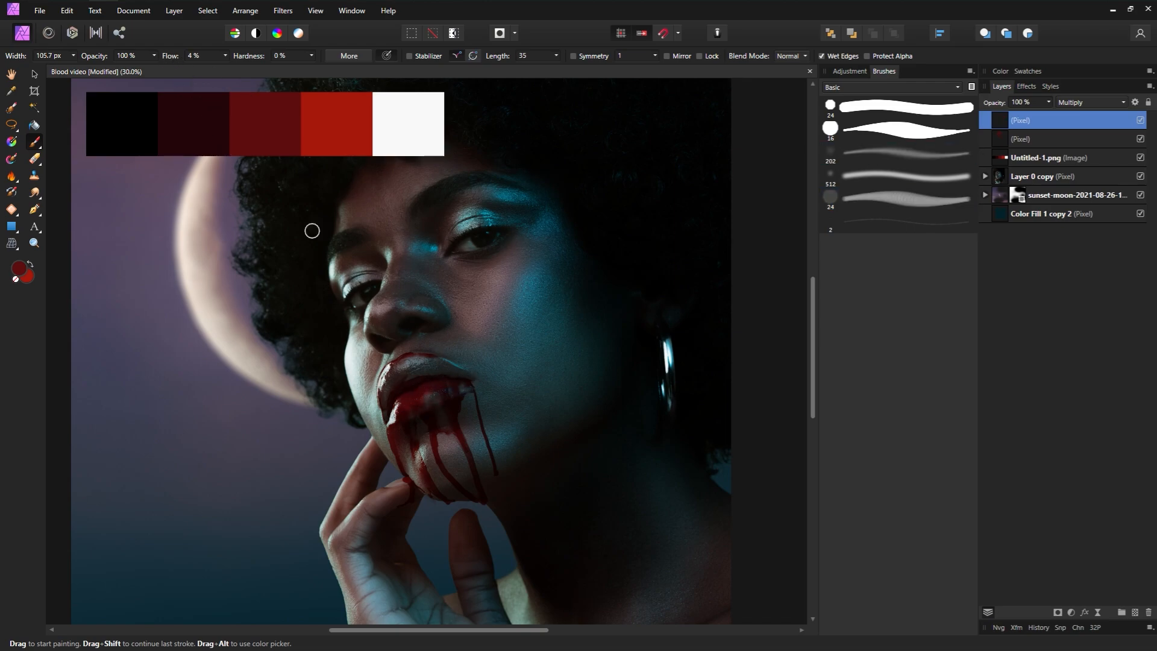
Step: Paint bright red over the lower lip and lip edges with the 24 px brush preset, softening with the eraser
left_click(872, 205)
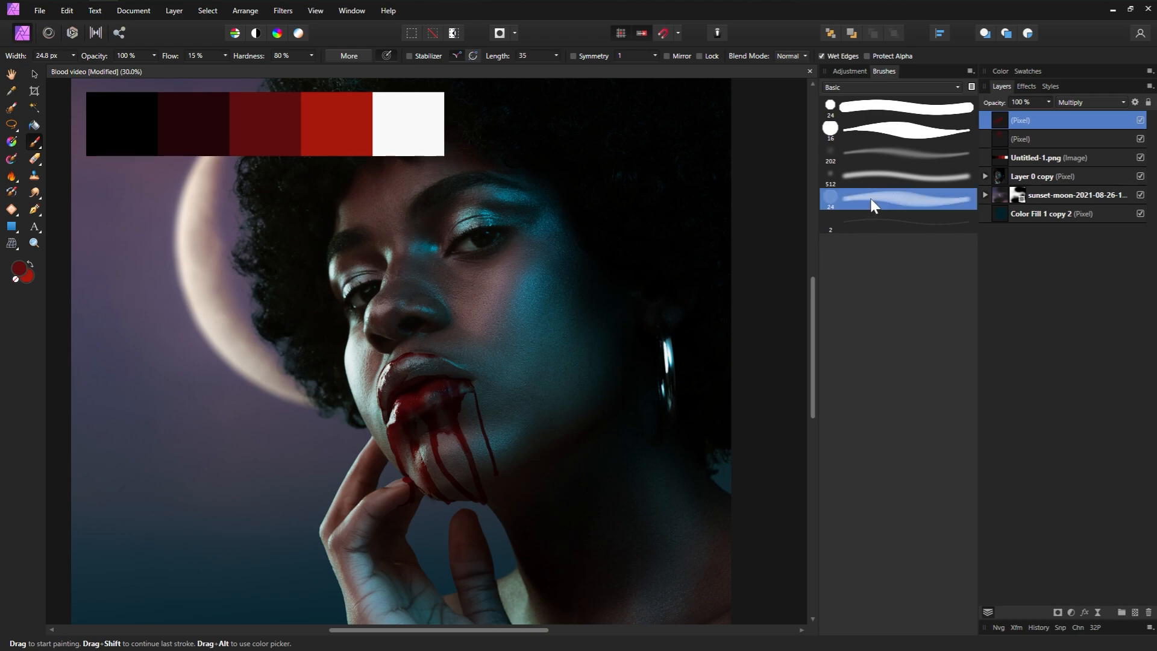
key("x")
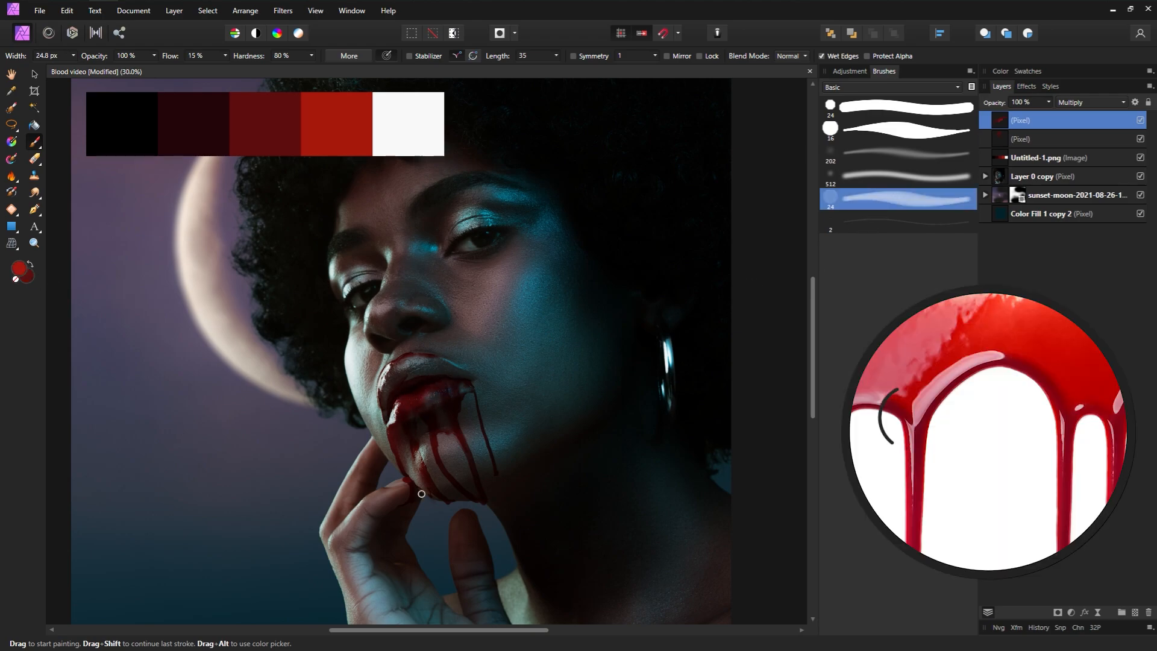
key("e")
key("b")
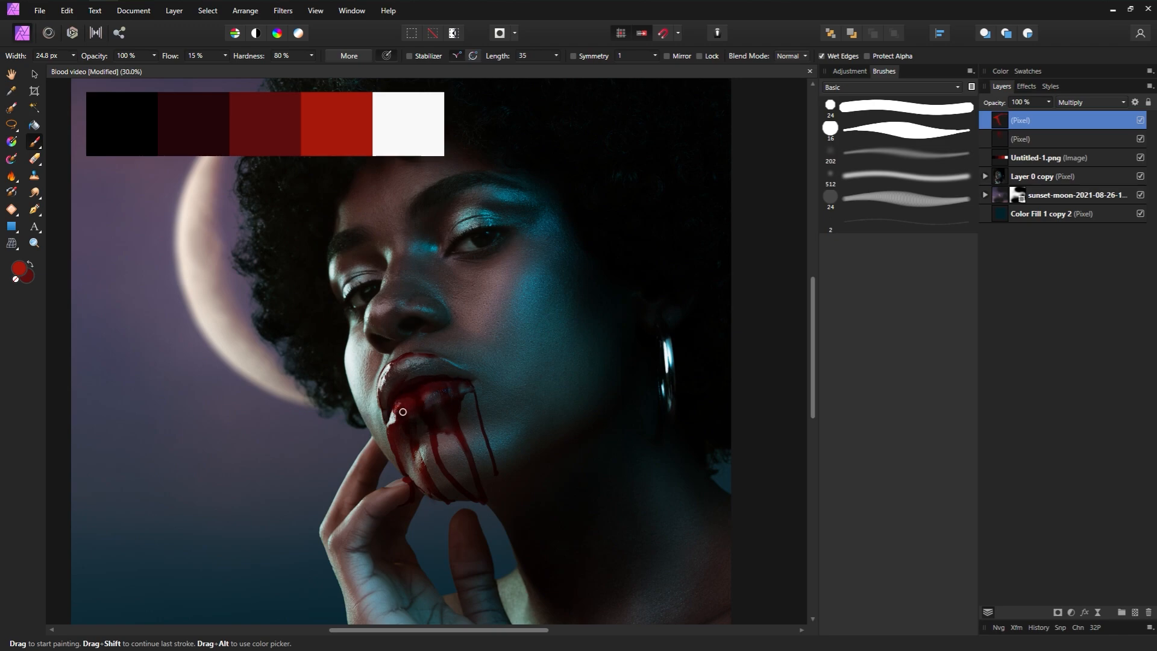
left_click_drag(402, 412, 393, 403)
left_click_drag(402, 357, 395, 365)
Step: Switch to the soft 202 brush preset, adjust its size and brush bright red over the lower lip and upper drips
left_click_drag(173, 57, 167, 54)
left_click(896, 160)
key("bracketleft")
left_click(386, 55)
key("bracketright")
key("bracketright")
key("bracketright")
key("bracketright")
key("bracketright")
key("bracketright")
left_click_drag(408, 421, 416, 385)
left_click_drag(466, 436, 446, 378)
Step: Set the flow to 6%, reduce the brush to about 34 px and add red tints along the chin drips
left_click_drag(174, 55, 170, 55)
key("bracketleft")
key("bracketleft")
key("bracketleft")
key("bracketleft")
key("bracketleft")
key("bracketright")
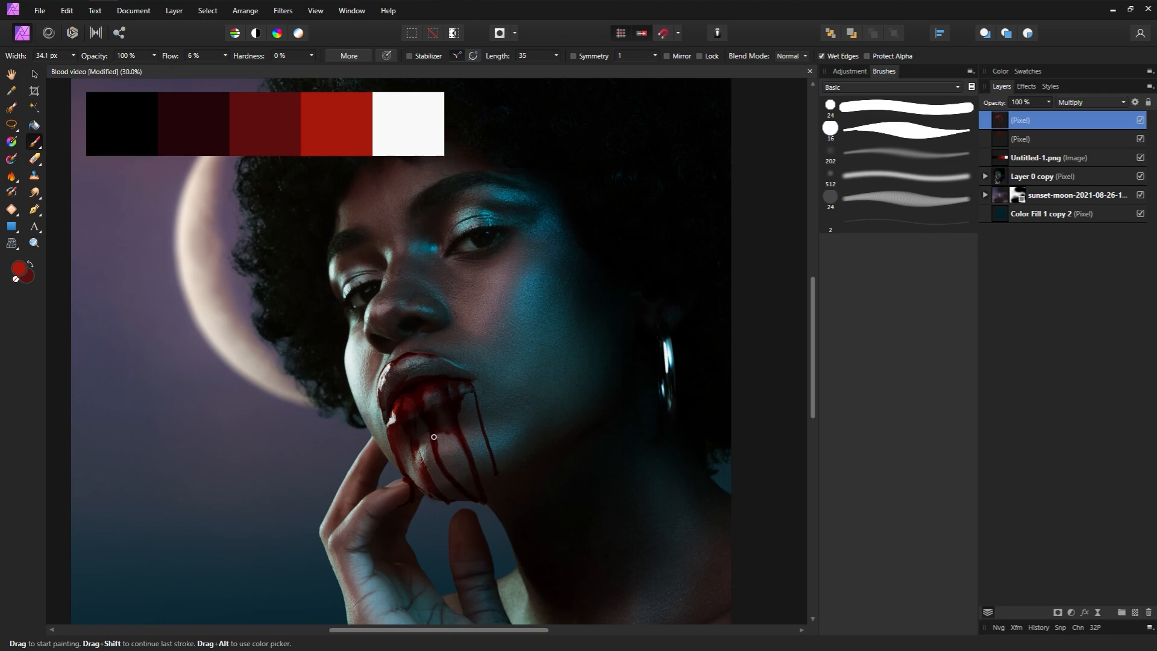
Step: Switch to dark red, enlarge the brush, lower flow to 3% and opacity to 87%, and shade the blood
key("x")
key("bracketright")
key("bracketright")
key("bracketright")
key("bracketright")
left_click_drag(174, 56, 171, 57)
left_click_drag(100, 61, 90, 59)
Step: Blend dark and bright red between the blood streaks with a smaller brush, finishing in dark red at about 40 px
key("bracketleft")
key("bracketleft")
key("bracketleft")
key("bracketleft")
key("x")
key("bracketright")
key("bracketleft")
key("bracketleft")
key("x")
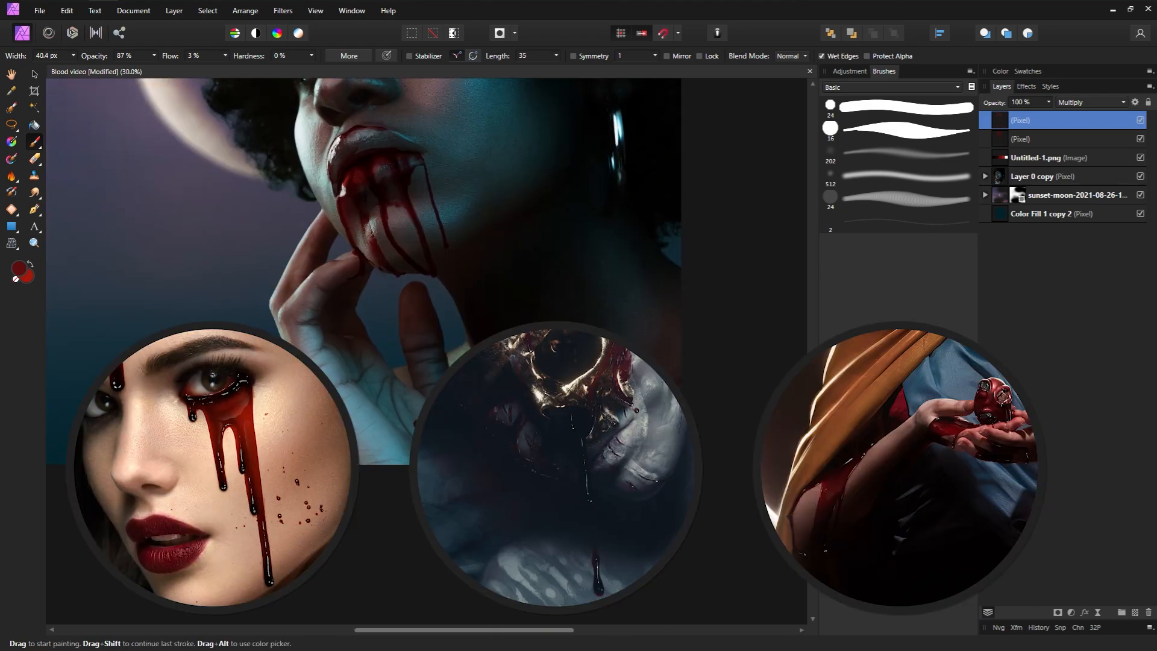
Step: Alternate bright and dark red to deepen the tones of the drips on the chin, adjusting the flow
key("x")
left_click(30, 264)
left_click_drag(429, 325, 429, 507)
key("x")
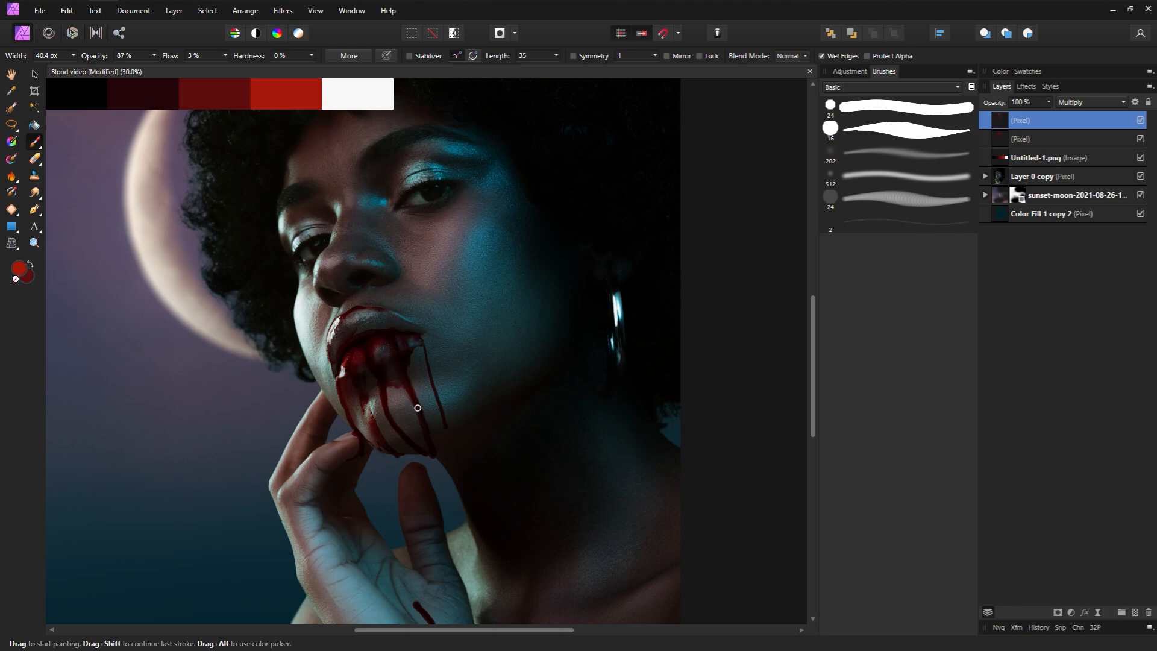
key("x")
left_click_drag(171, 58, 175, 59)
key("bracketleft")
Step: Brush soft bright red over the lower lip, varying the brush size and flow
key("x")
key("bracketright")
key("bracketright")
key("bracketright")
left_click_drag(183, 62, 176, 62)
key("bracketleft")
key("bracketleft")
key("bracketleft")
Step: Define the chin drips in dark red with the 24 px brush preset reduced to about 13 px
key("x")
key("bracketleft")
key("bracketleft")
key("bracketleft")
key("bracketleft")
left_click(883, 199)
key("bracketleft")
key("bracketleft")
key("bracketleft")
key("bracketleft")
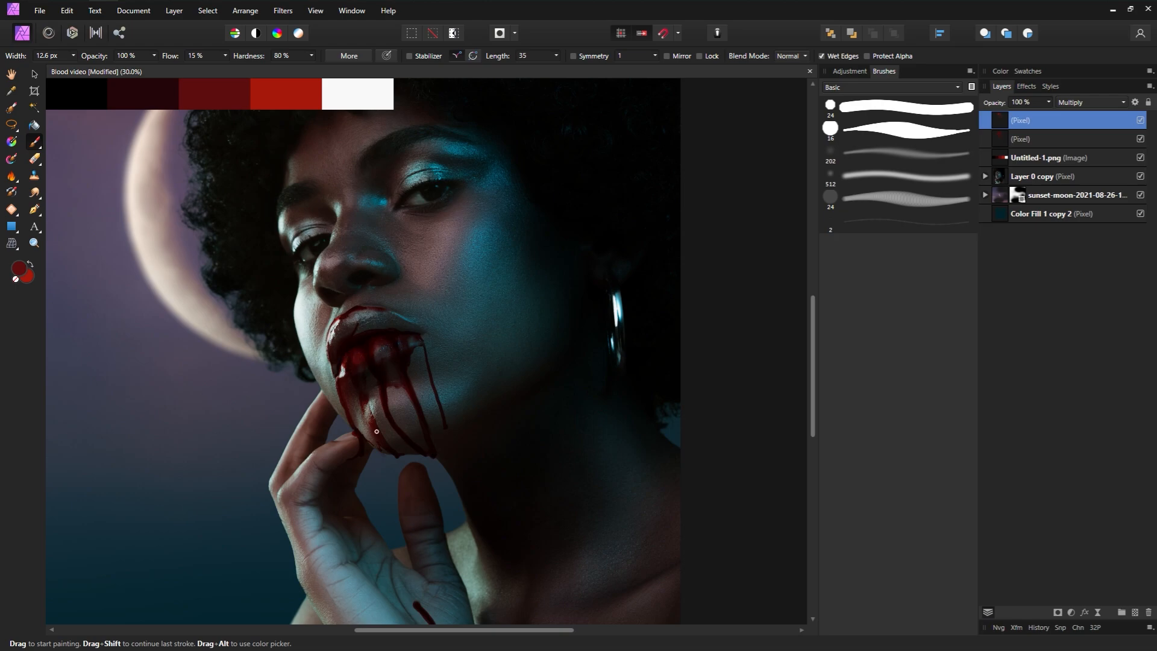
Step: Switch to bright red, set the flow to 2%, tint the blood below the lower lip and soften it with the eraser
key("x")
key("bracketright")
key("bracketright")
key("bracketright")
key("shift+0")
key("shift+2")
key("e")
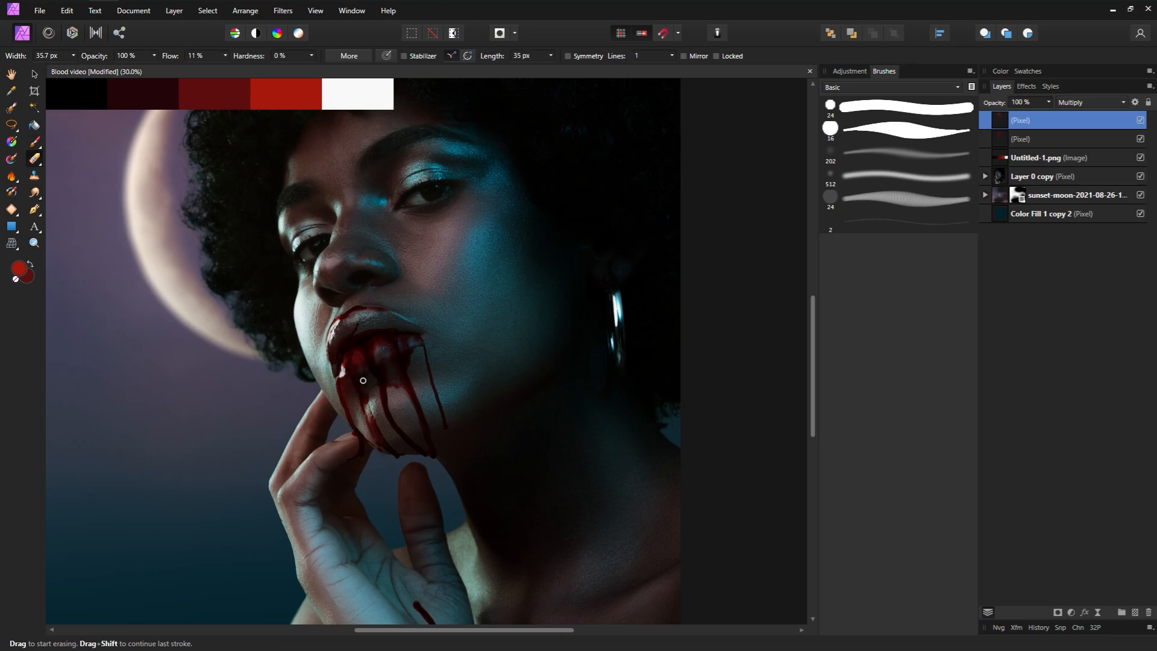
Step: Reduce the brush to about 6 px, add fine red detail below the lower lip and soften it with the eraser
key("b")
key("bracketright")
key("bracketleft")
key("bracketleft")
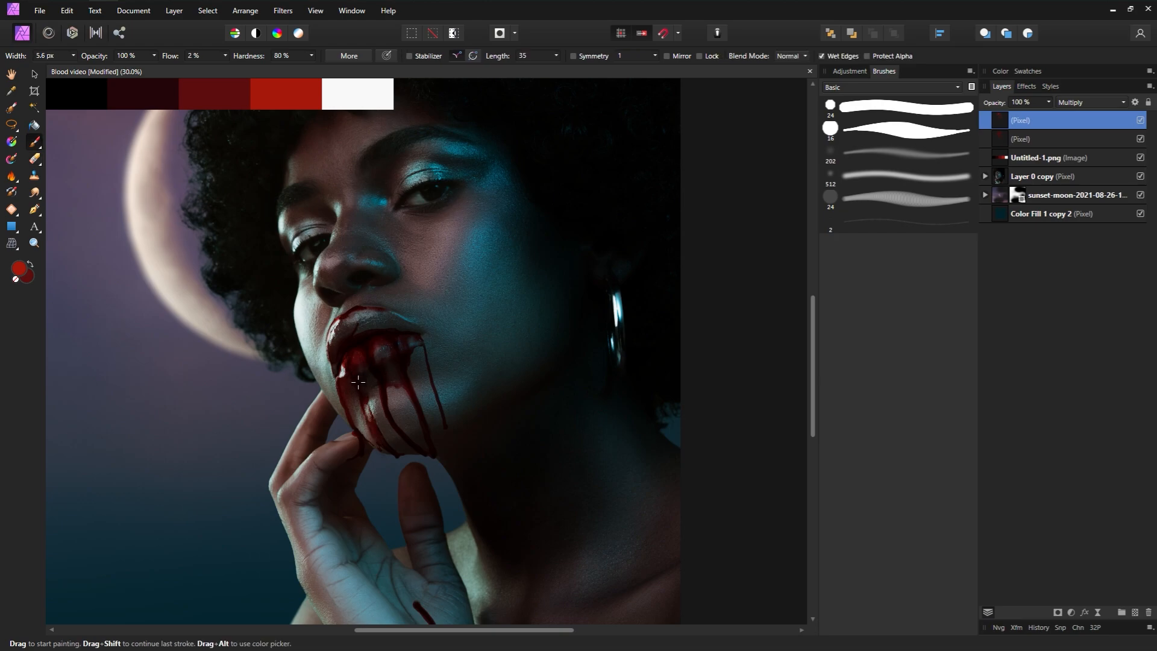
key("e")
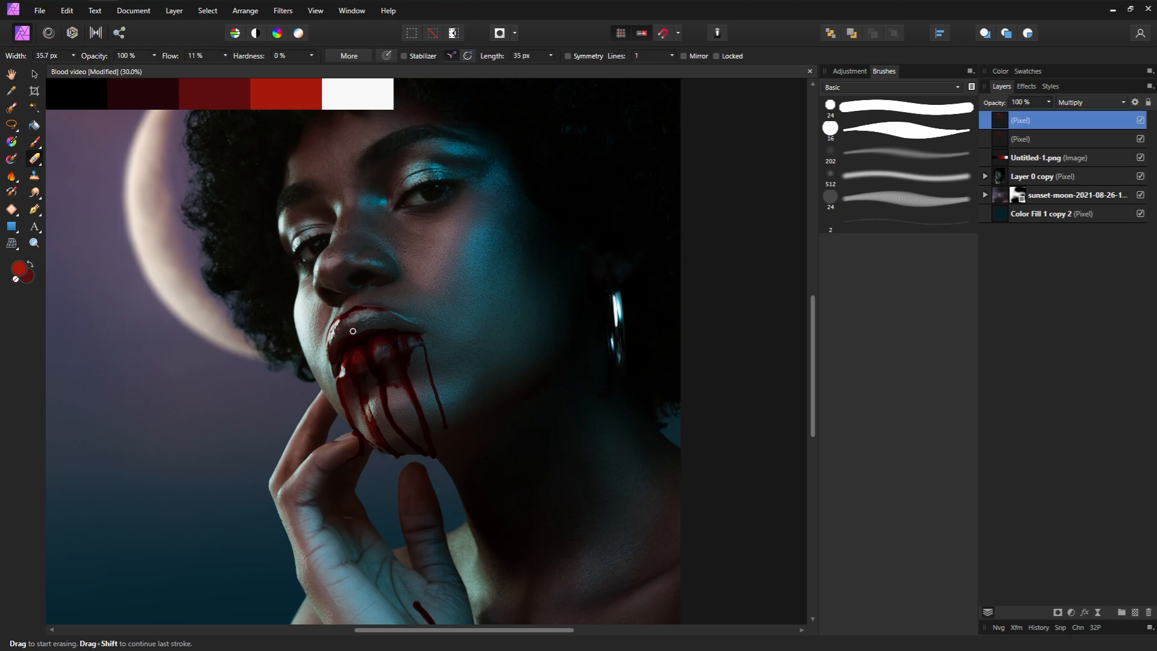
Step: Enlarge the brush to about 13 px with 12% flow, touch up the outer lower lip and switch to dark red
key("b")
key("bracketright")
key("bracketright")
key("bracketright")
left_click_drag(166, 58, 172, 59)
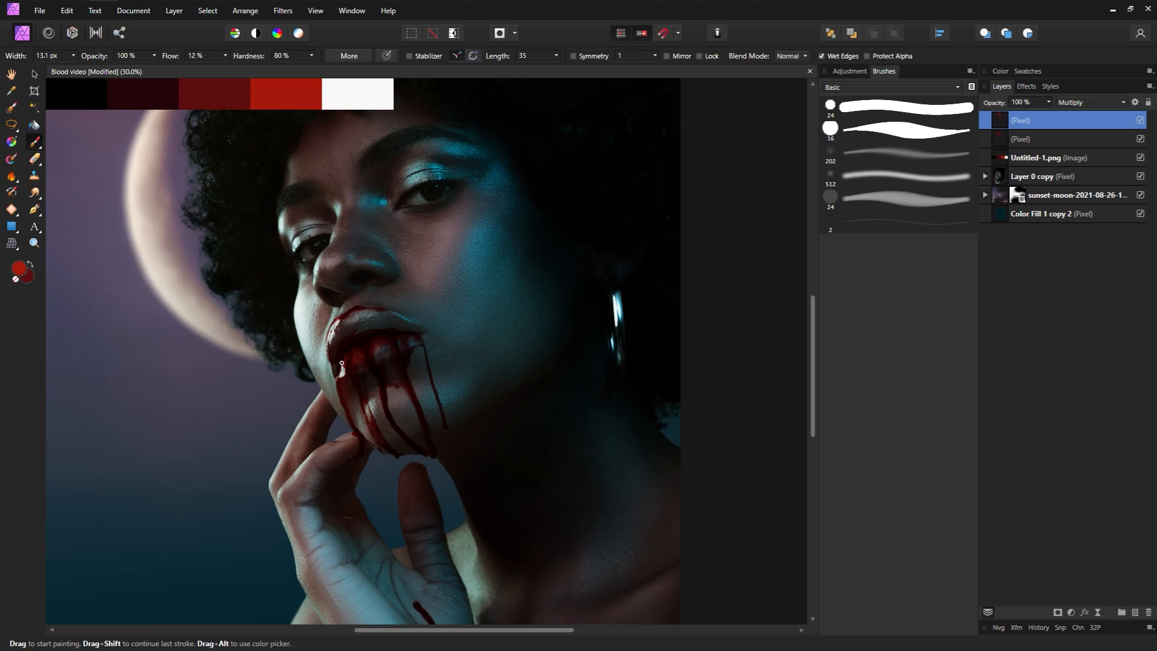
left_click(352, 345, "alt")
Step: Check the Multiply layer's effect, add one more pixel layer on top and set its blend mode to Multiply
left_click(1140, 120)
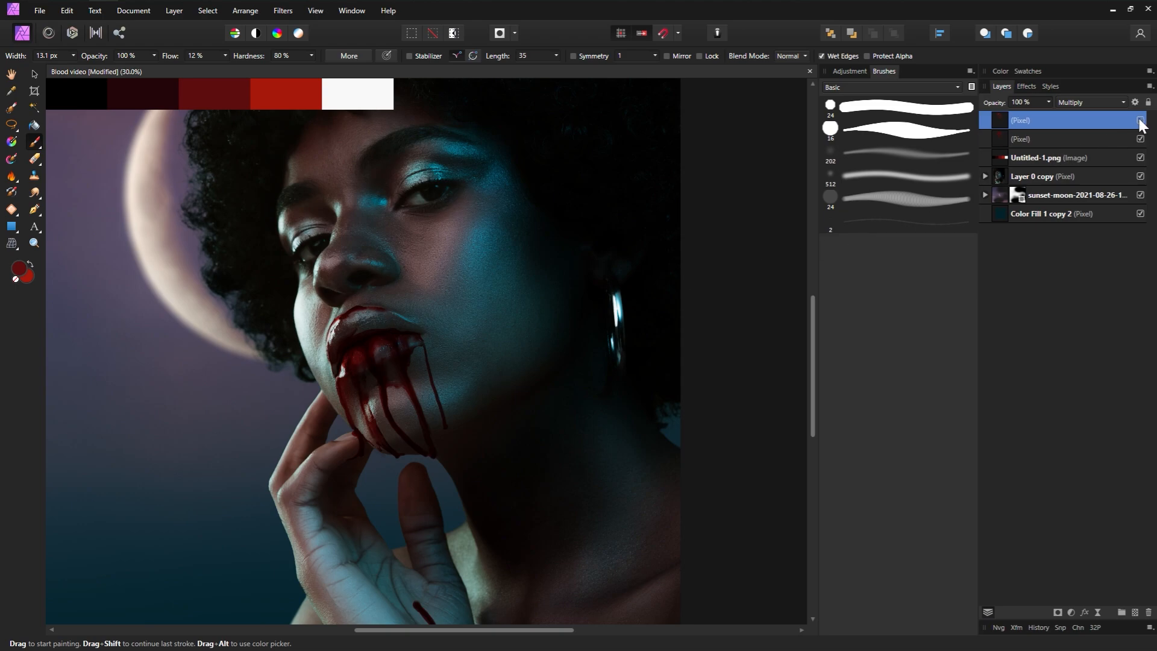
double_click(1135, 612)
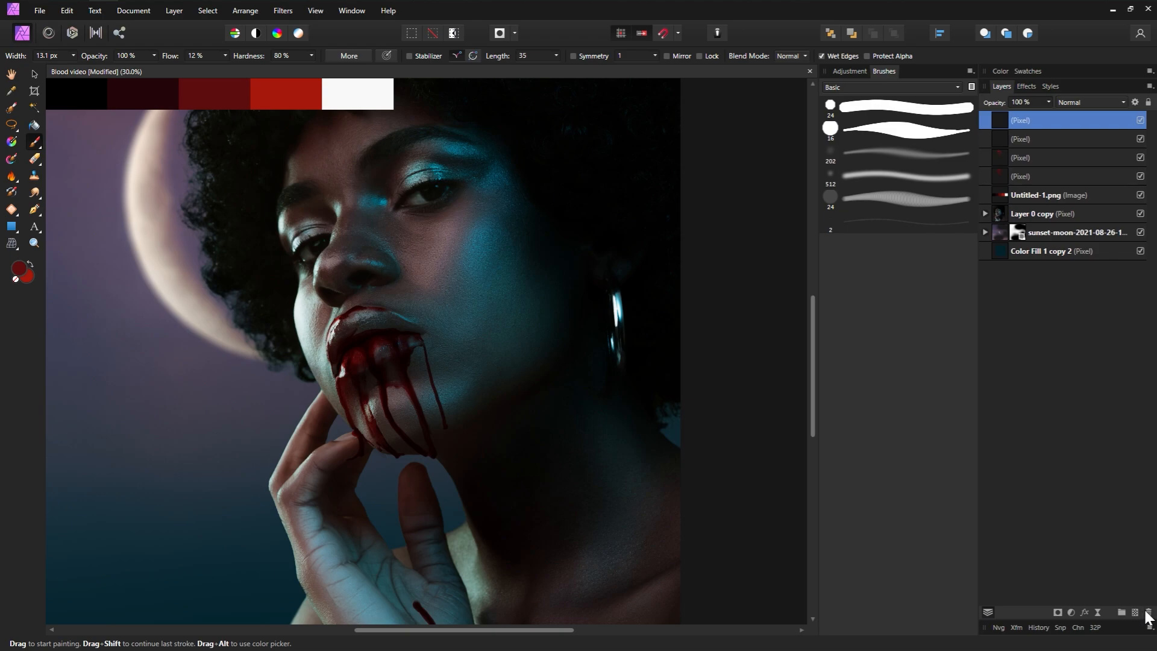
left_click(1149, 613)
left_click(1082, 103)
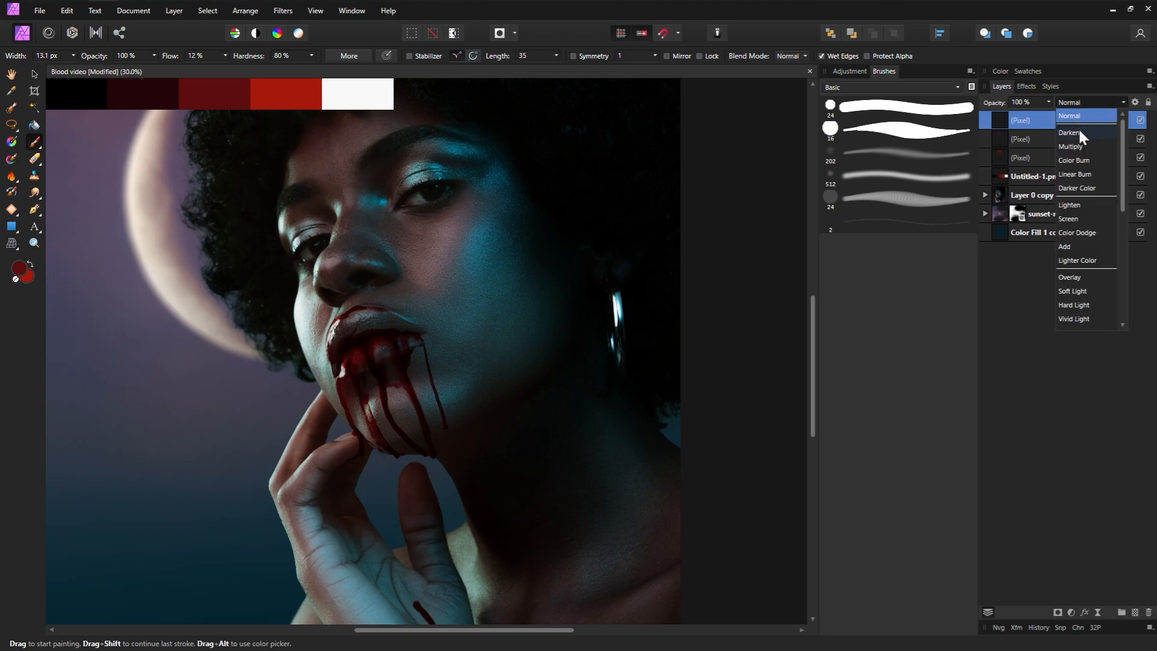
left_click(1073, 147)
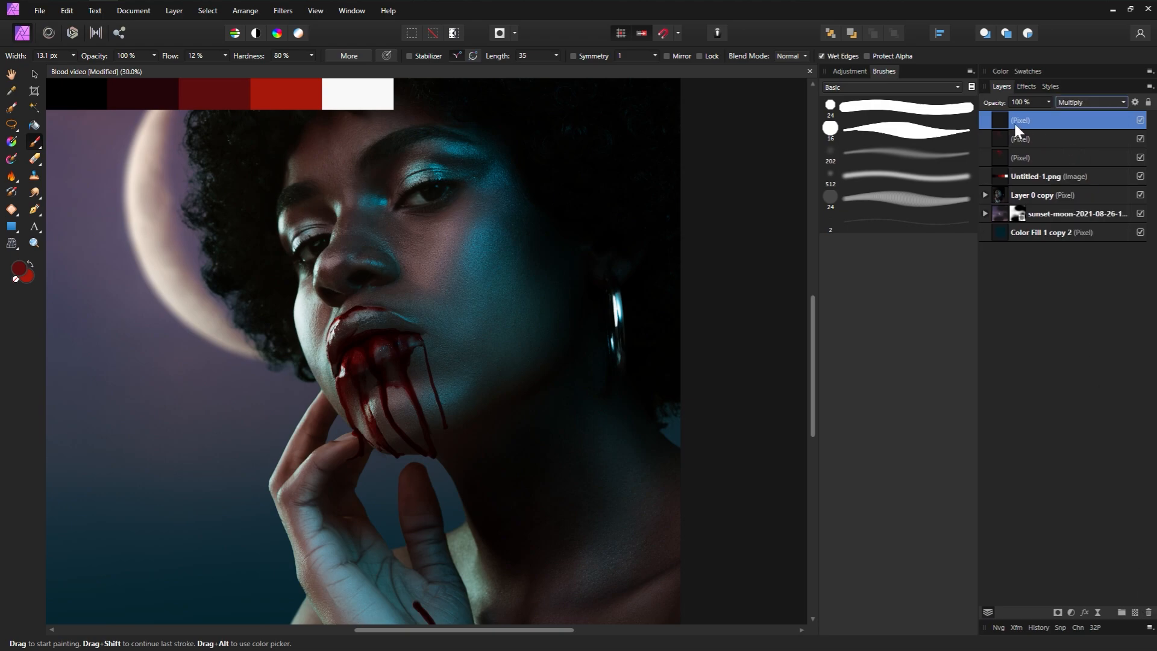
Step: Choose the soft 202 brush preset and sample the palette's darkest red as the foreground colour
left_click(913, 160)
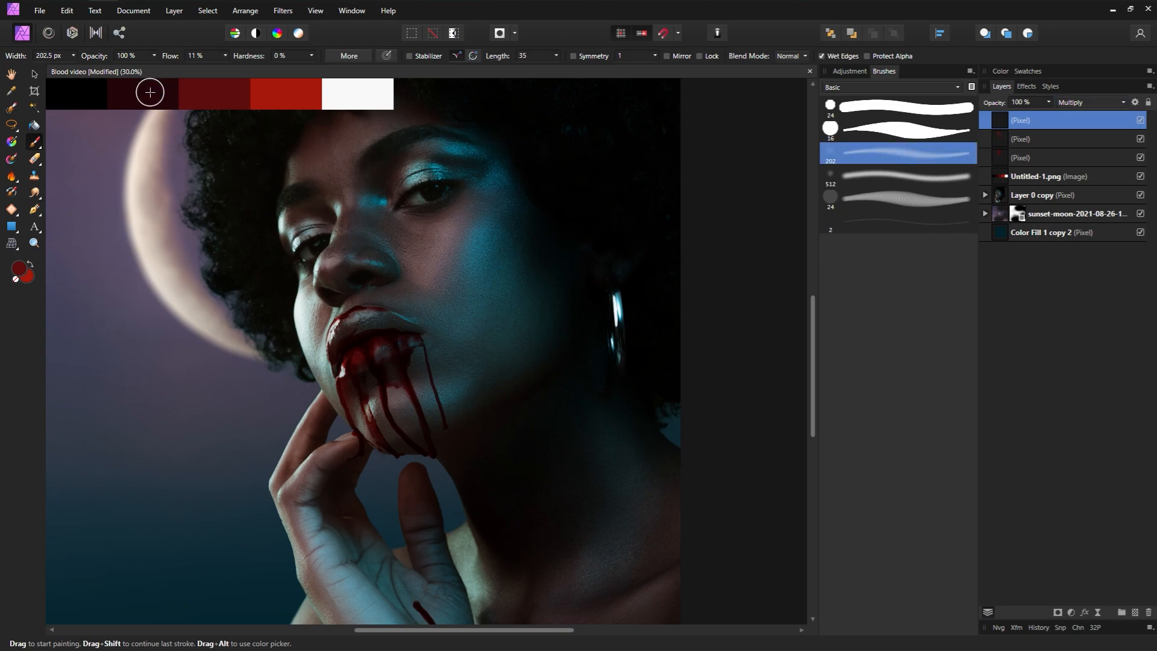
left_click(11, 90)
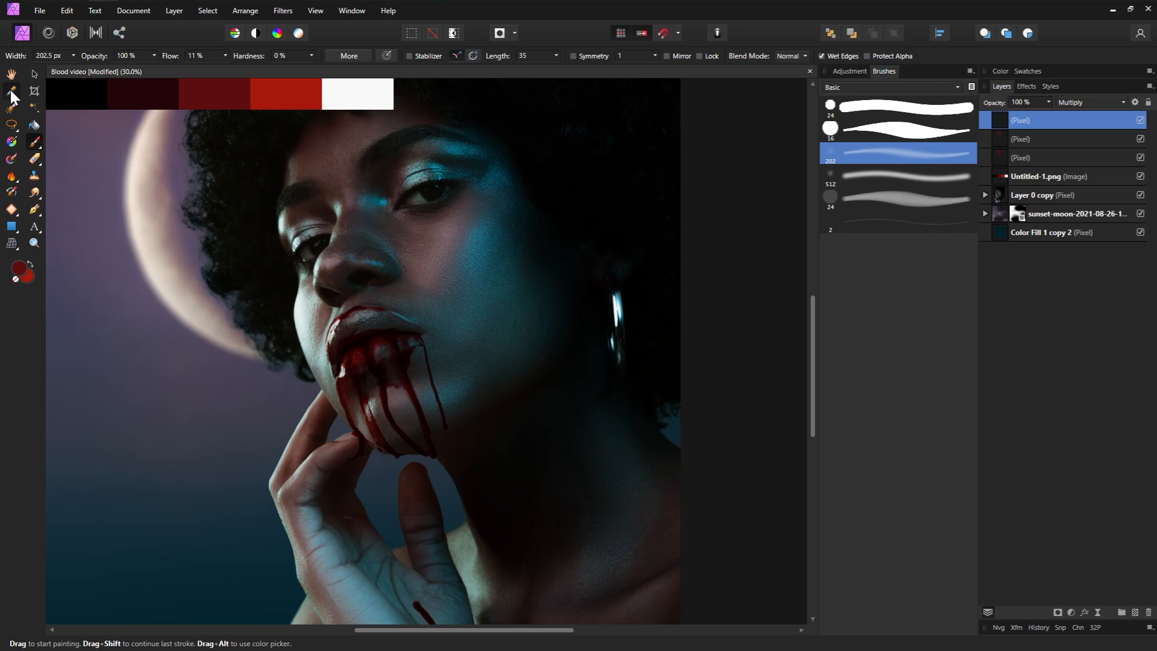
left_click(140, 95)
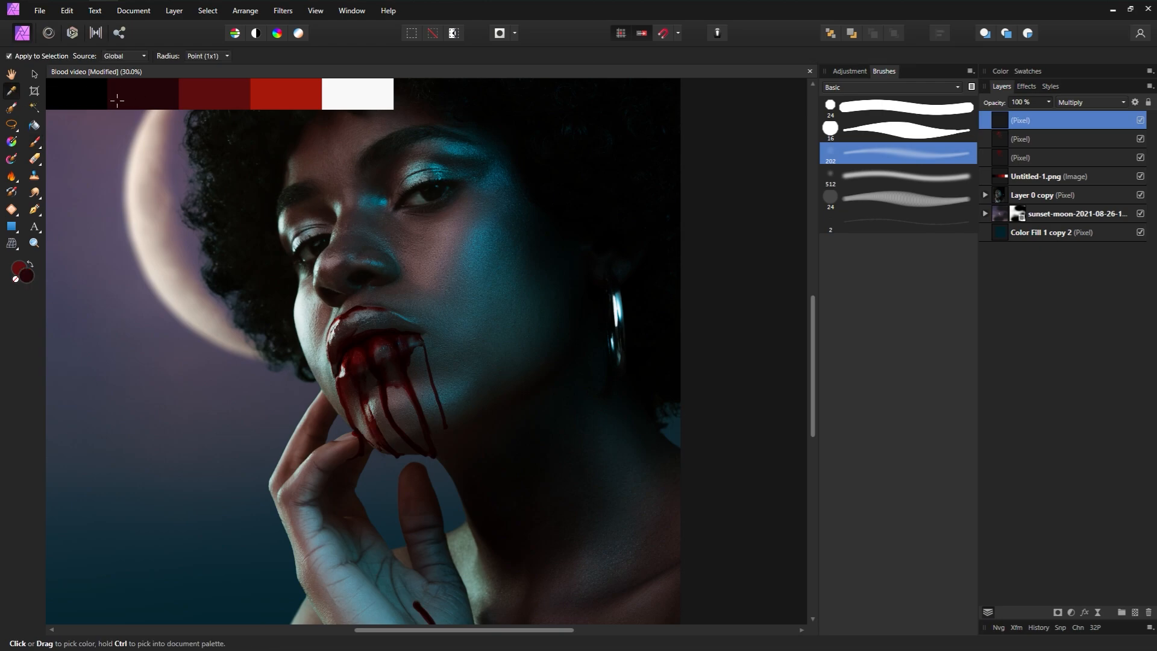
left_click(34, 142)
left_click(31, 265)
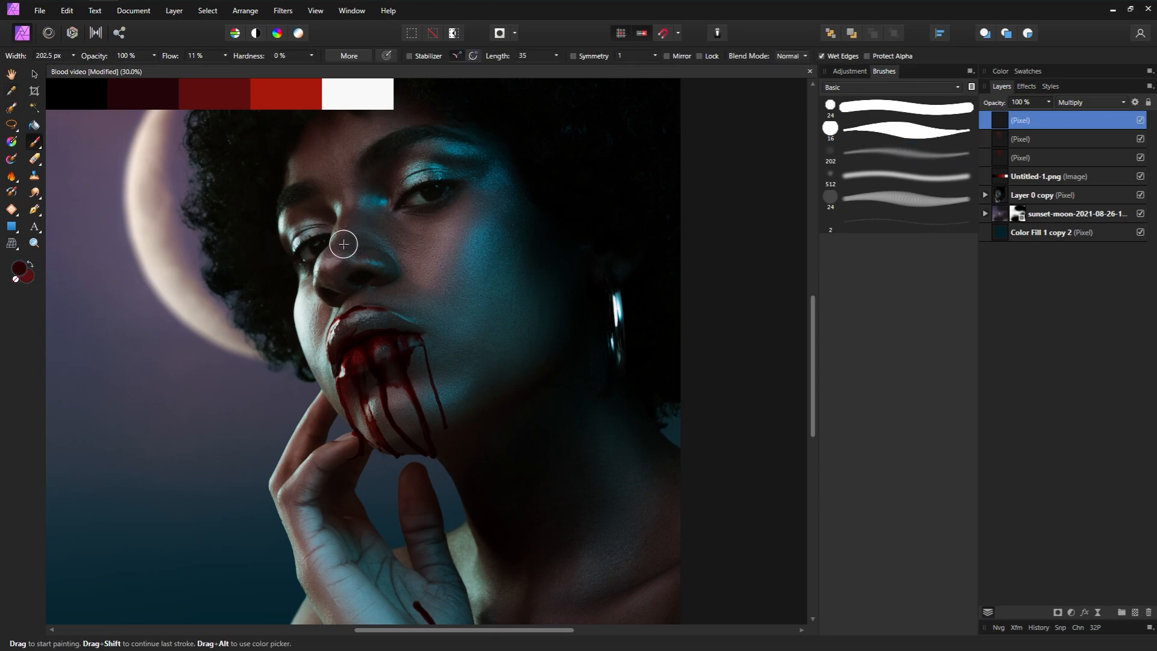
Step: Lower the brush flow to 2% and softly shade around the blood drips, varying the brush between about 59 and 104 px
left_click_drag(172, 57, 167, 56)
key("bracketleft")
key("bracketleft")
key("bracketleft")
key("bracketleft")
key("bracketleft")
key("bracketleft")
key("bracketleft")
key("bracketleft")
key("bracketright")
key("bracketright")
key("bracketright")
key("bracketright")
left_click_drag(172, 57, 170, 57)
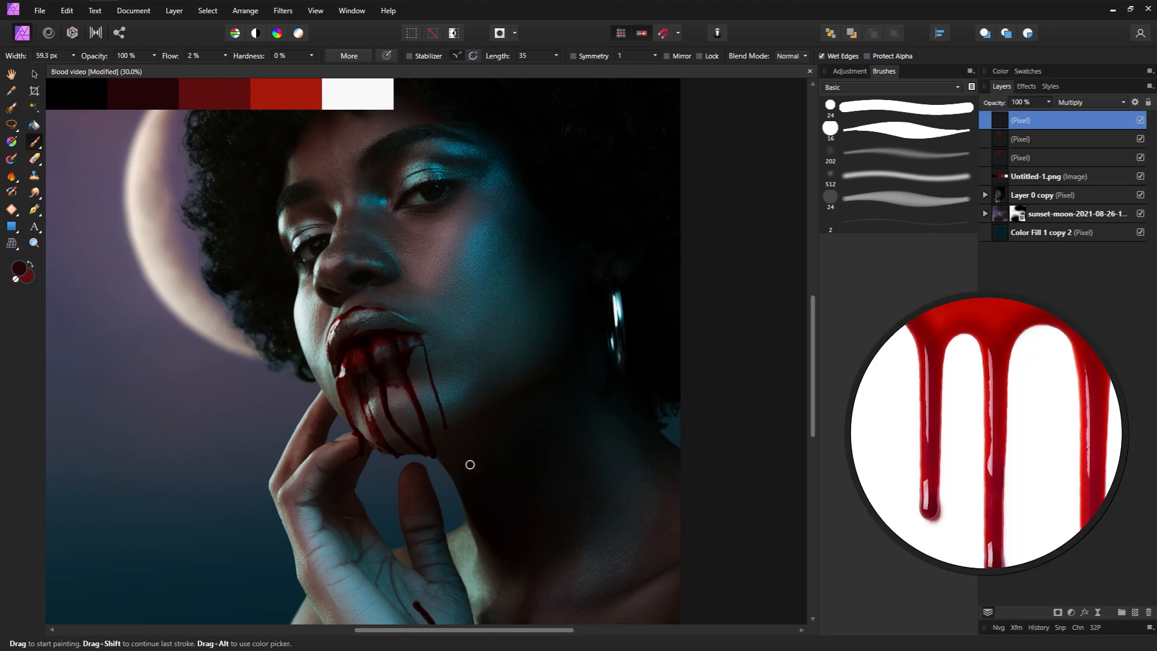
key("bracketright")
key("bracketright")
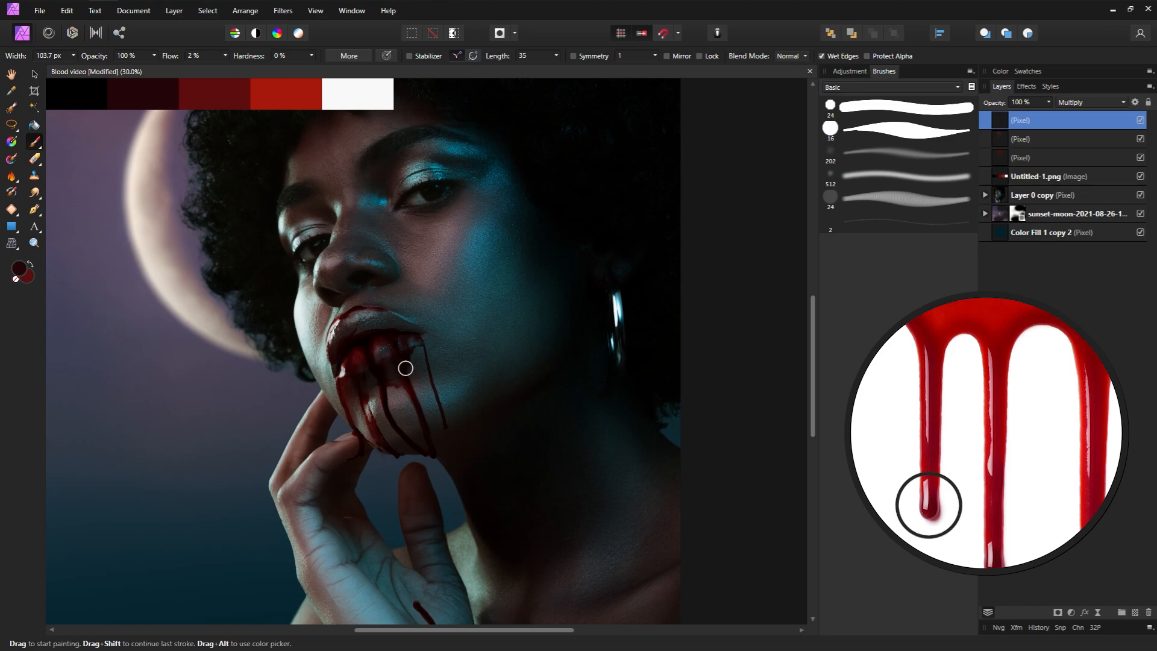
key("bracketleft")
key("bracketleft")
key("bracketleft")
Step: Check the size dynamics of the soft 202 brush, reduce it to about 76 px and paint beside the outermost drip
double_click(905, 153)
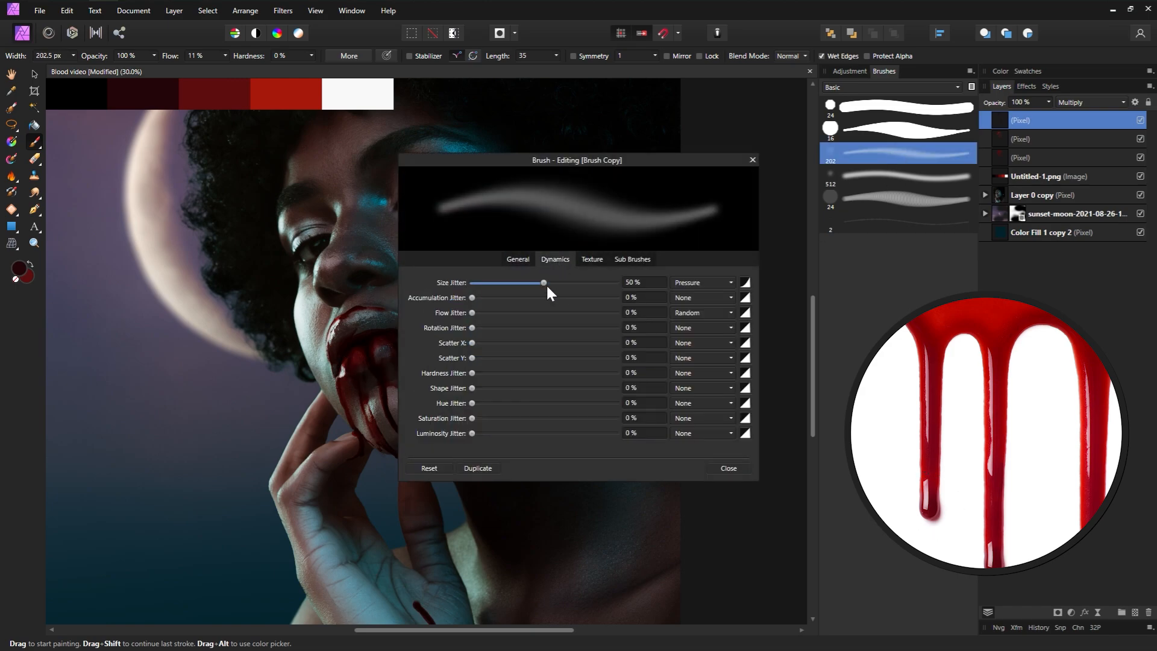
left_click(753, 160)
key("bracketleft")
key("bracketleft")
key("bracketleft")
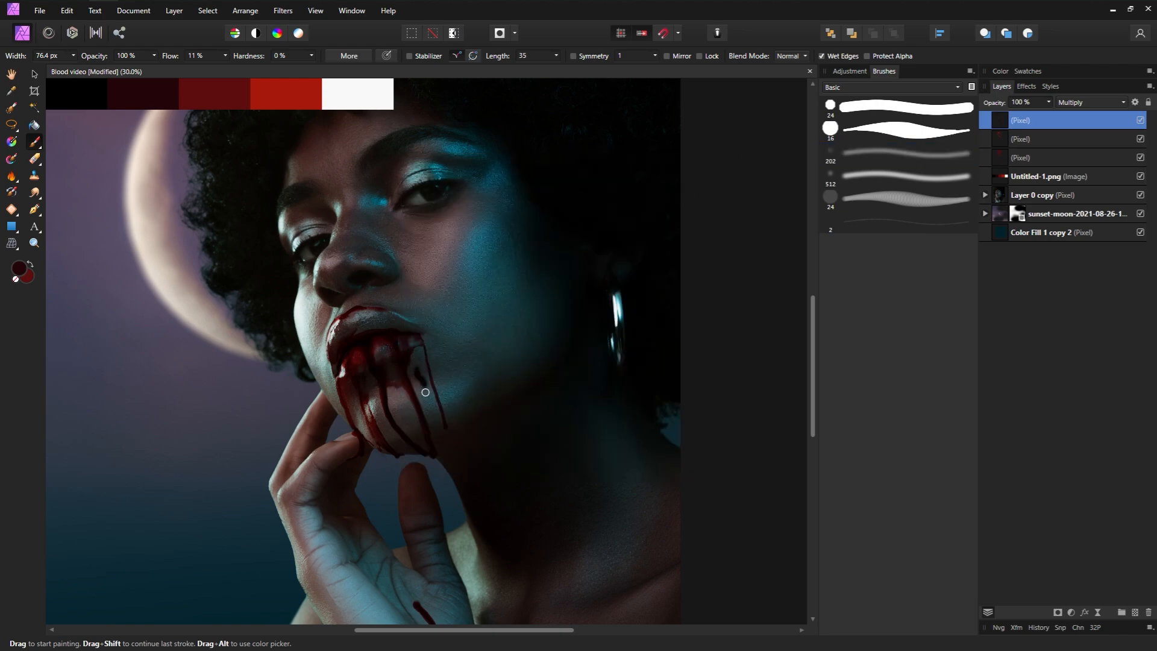
Step: Lower the brush to 2% flow and 49% opacity, with the Multiply layer at 48% opacity, for the drip shadows
key("bracketright")
key("bracketright")
key("bracketright")
key("shift+0")
key("shift+2")
key("bracketleft")
key("bracketleft")
key("bracketleft")
key("bracketleft")
key("4")
key("9")
Step: Size the soft brush to about 48 px and shade around the blood streak on the palm
key("bracketleft")
key("bracketright")
key("bracketright")
key("bracketright")
key("bracketright")
key("bracketright")
key("bracketright")
left_click_drag(435, 523, 379, 389)
key("bracketright")
key("bracketright")
key("bracketright")
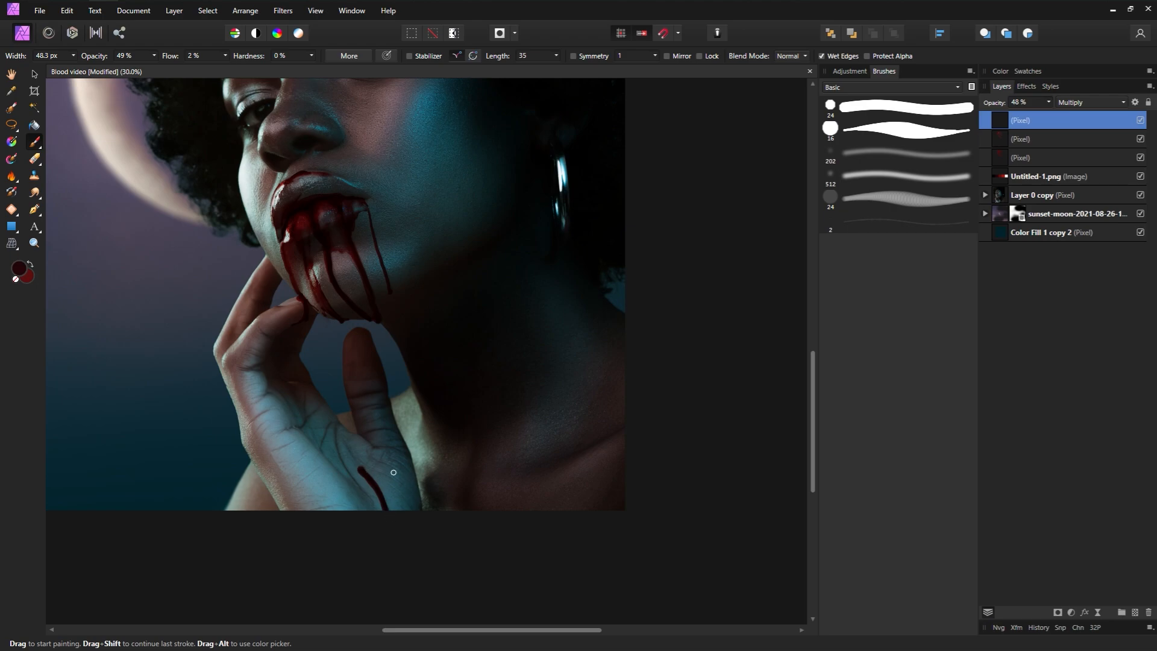
Step: Switch to the lighter dark red and tint around the mouth and drips with a soft brush at 3% flow
key("x")
key("bracketright")
key("bracketright")
key("bracketright")
key("space")
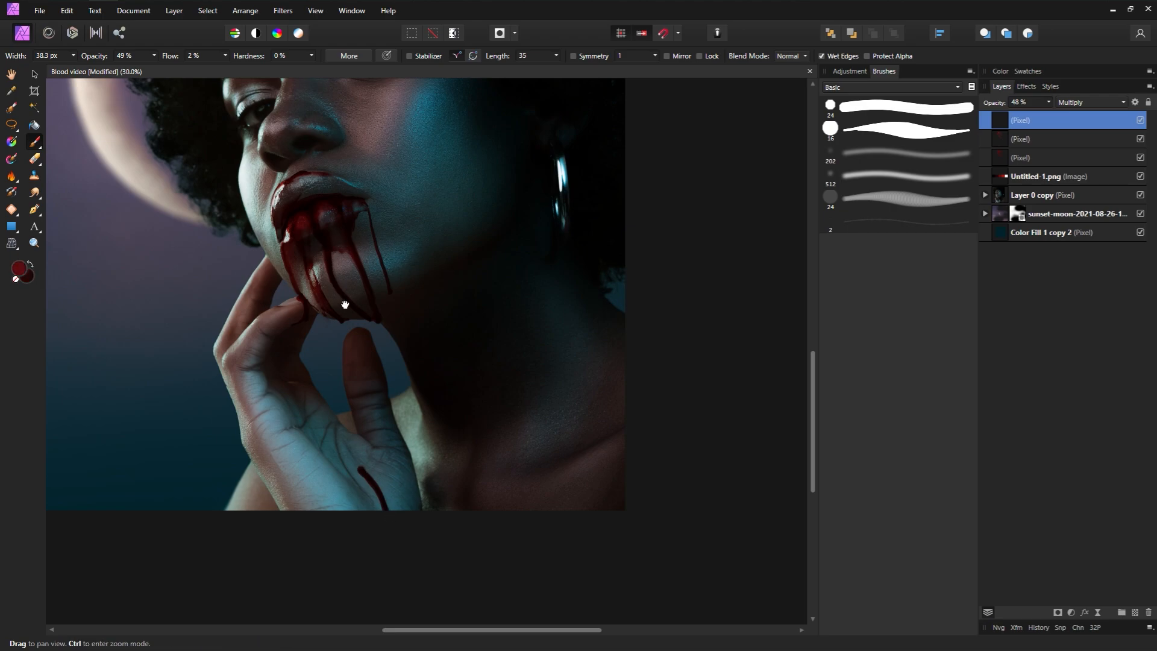
left_click_drag(346, 305, 371, 443)
key("bracketleft")
key("bracketleft")
key("bracketleft")
key("bracketleft")
key("bracketleft")
key("bracketleft")
key("bracketleft")
key("bracketleft")
key("bracketleft")
key("bracketleft")
key("bracketleft")
key("bracketleft")
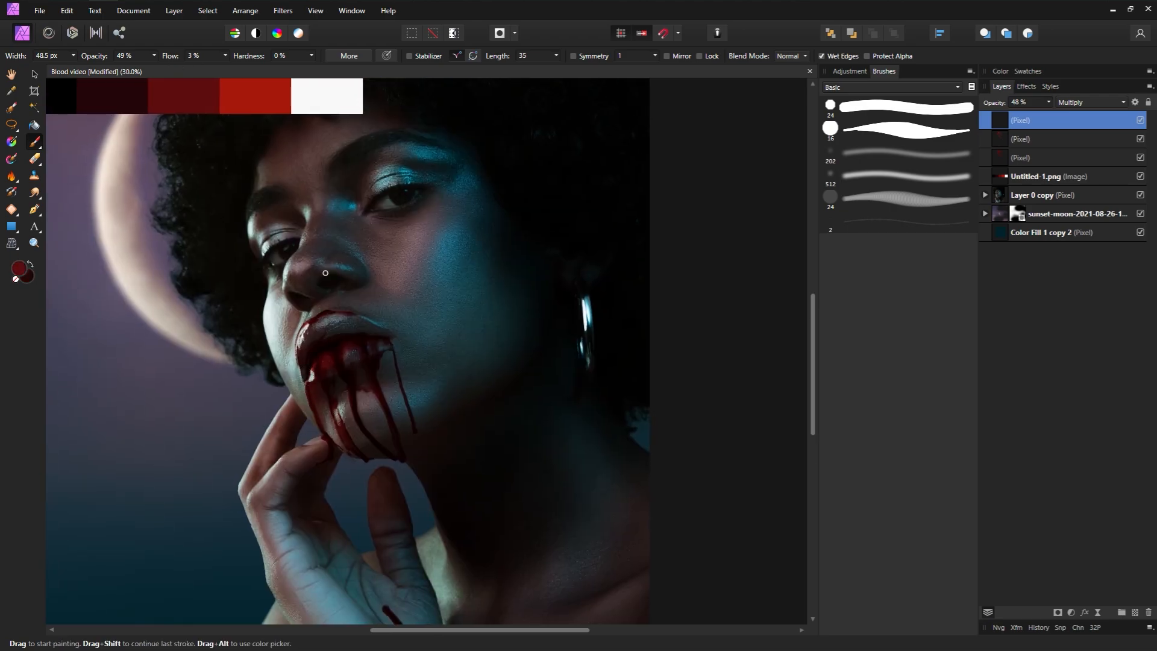
key("bracketleft")
key("bracketleft")
key("bracketleft")
Step: Soften the shading near the mouth with a roughly 35 px eraser and compare the picture with and without the top layer
key("e")
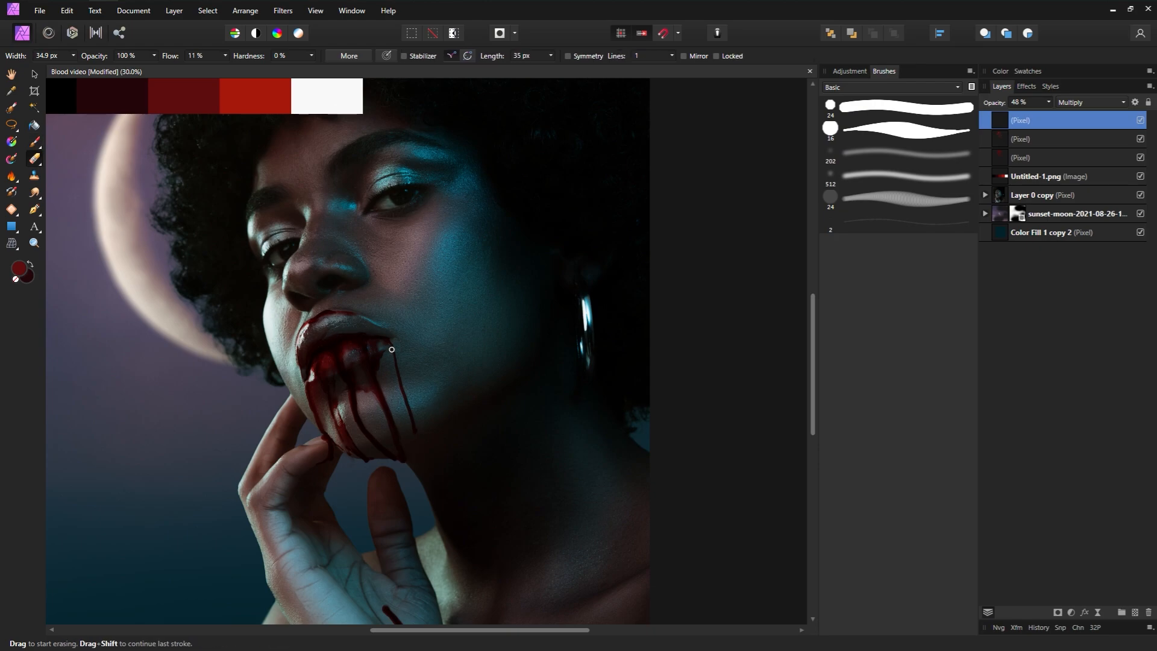
key("b")
key("e")
key("bracketright")
left_click(1141, 121)
left_click(1140, 120)
Step: Return to the Paint Brush, raise its flow to 10% and turn off Wet Edges
key("b")
key("bracketleft")
key("bracketleft")
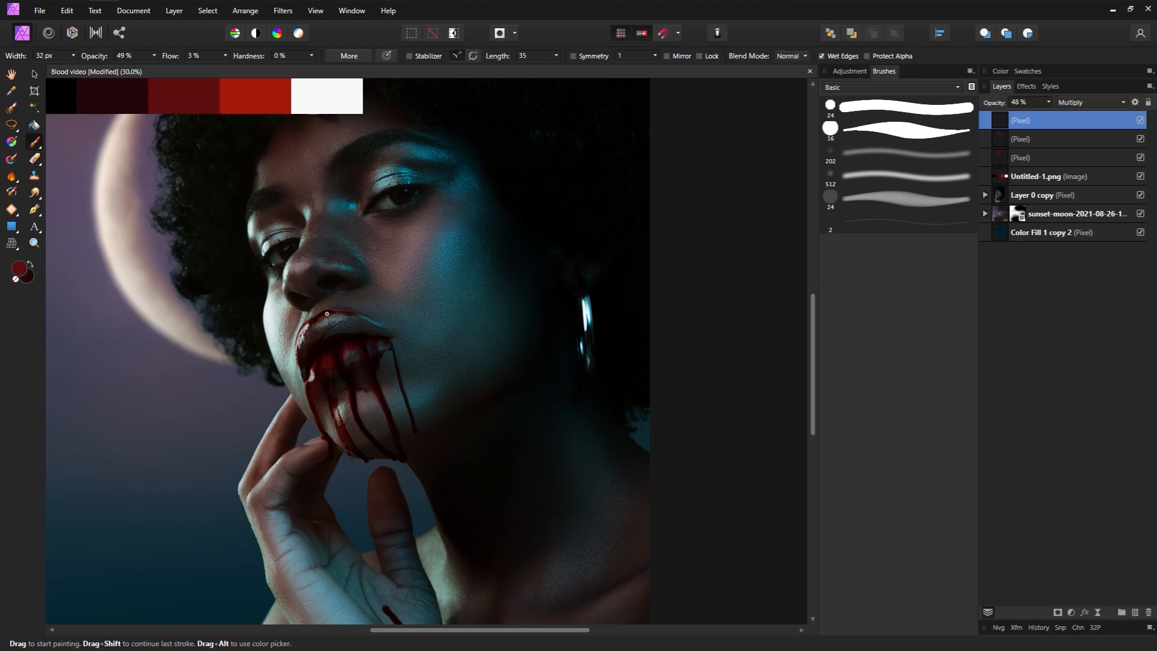
key("bracketleft")
left_click_drag(174, 56, 178, 56)
key("bracketright")
key("bracketright")
key("bracketright")
key("bracketright")
key("bracketright")
key("bracketright")
key("bracketright")
key("bracketright")
key("bracketright")
left_click(823, 56)
Step: Swap to the darkest red, set the brush opacity to 100% and shade along the drips with a smaller brush
key("bracketleft")
key("bracketleft")
key("bracketleft")
key("bracketleft")
key("bracketleft")
key("x")
key("0")
key("bracketleft")
key("bracketleft")
key("bracketleft")
key("bracketleft")
key("bracketleft")
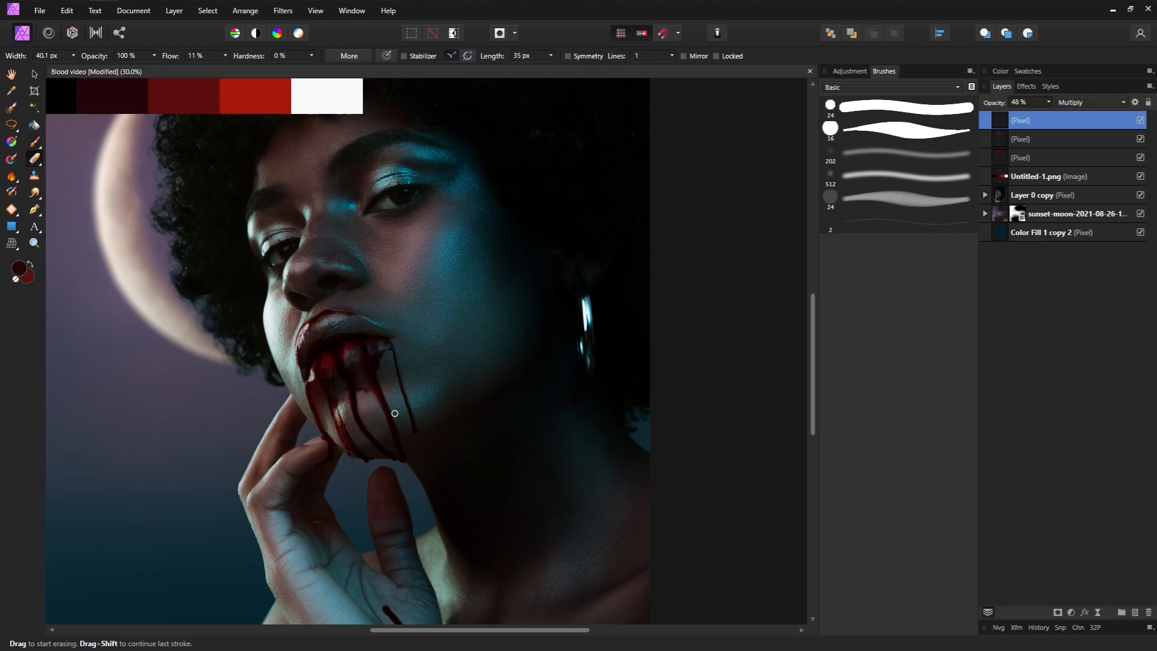
Step: Refine the shading around the lips and chin, alternating a 35 to 71 px brush with a 40 px eraser
key("bracketright")
key("bracketright")
key("bracketright")
key("bracketright")
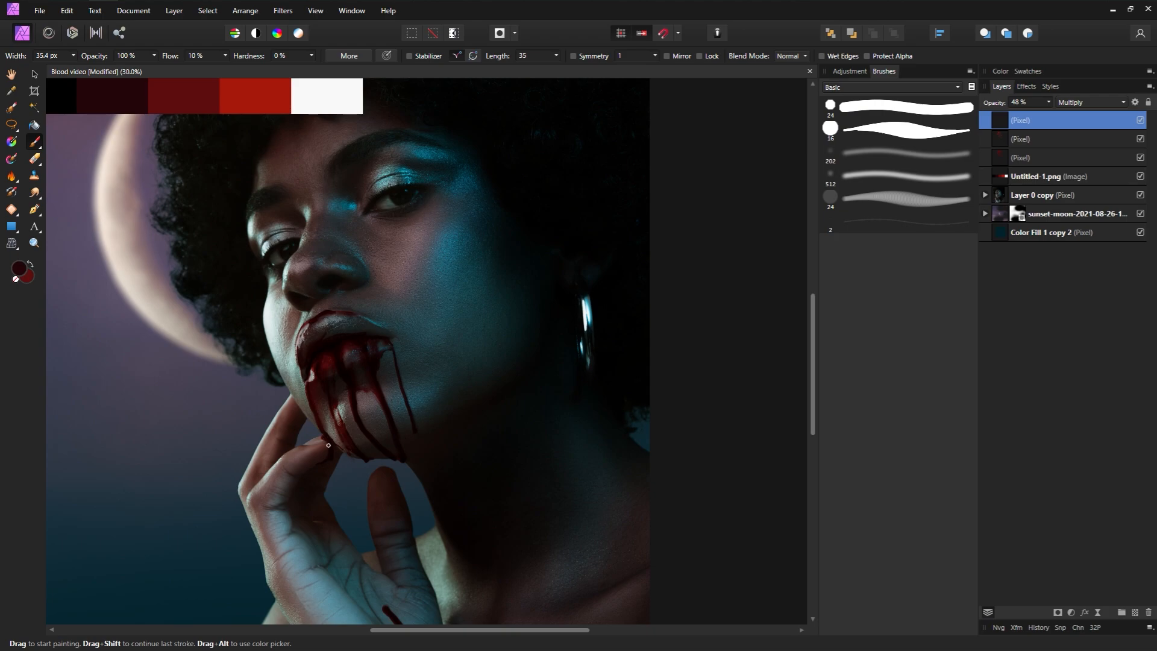
key("e")
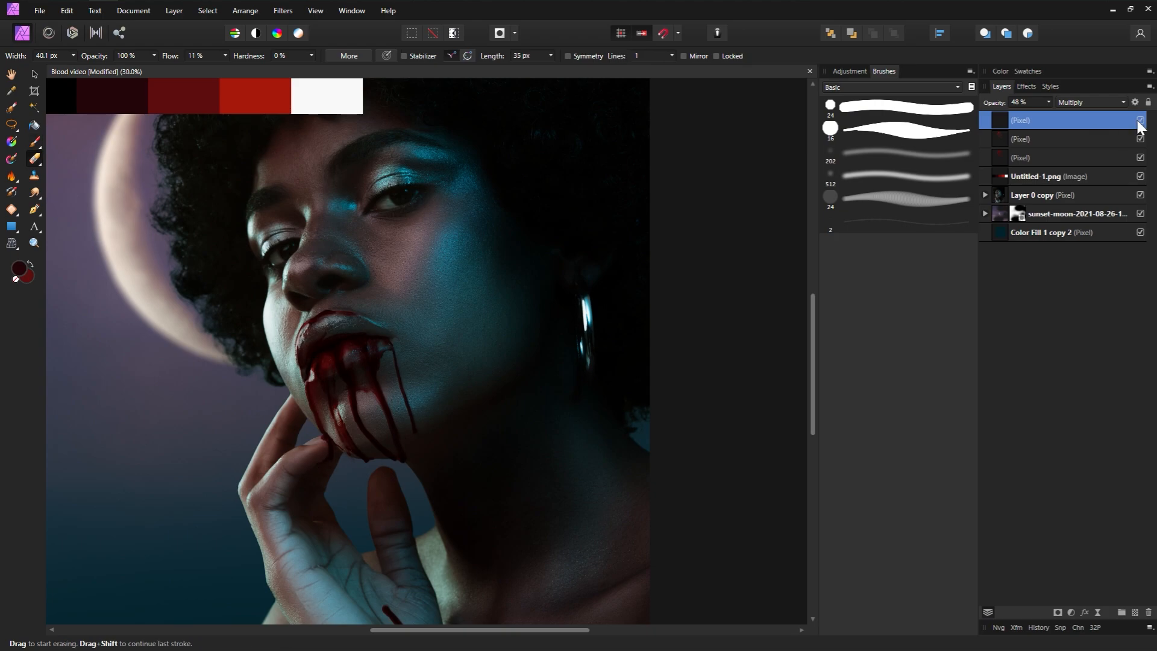
key("b")
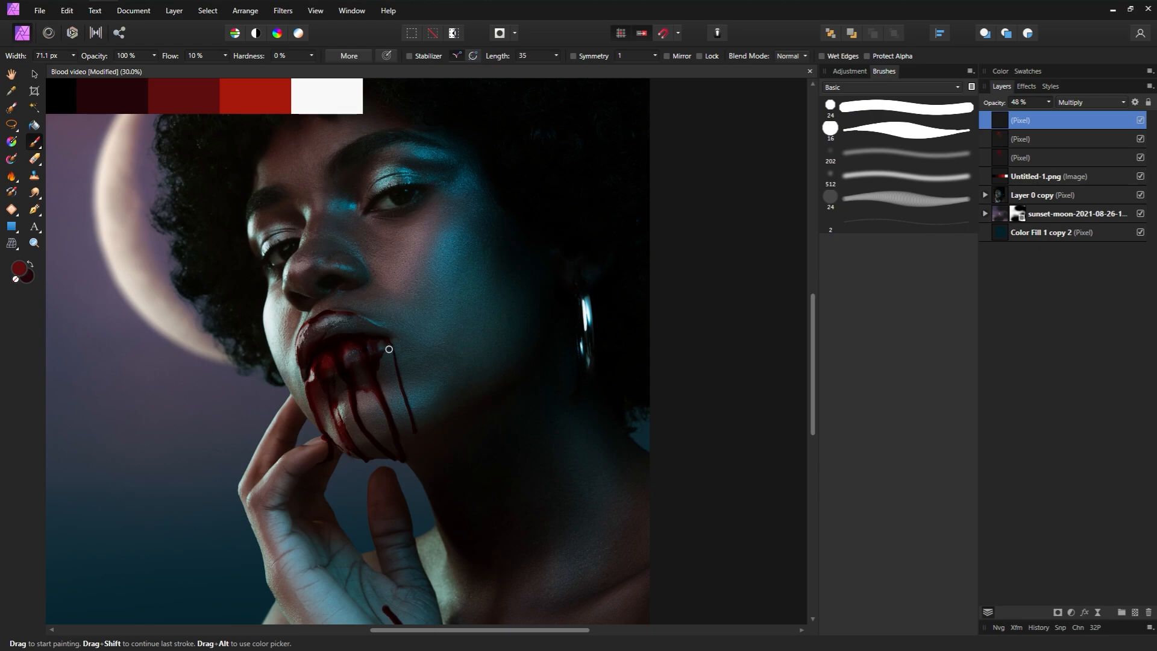
key("e")
Step: Examine the lower Multiply and Overlay blood layers, and reselect the top Multiply layer for painting
left_click(1016, 138)
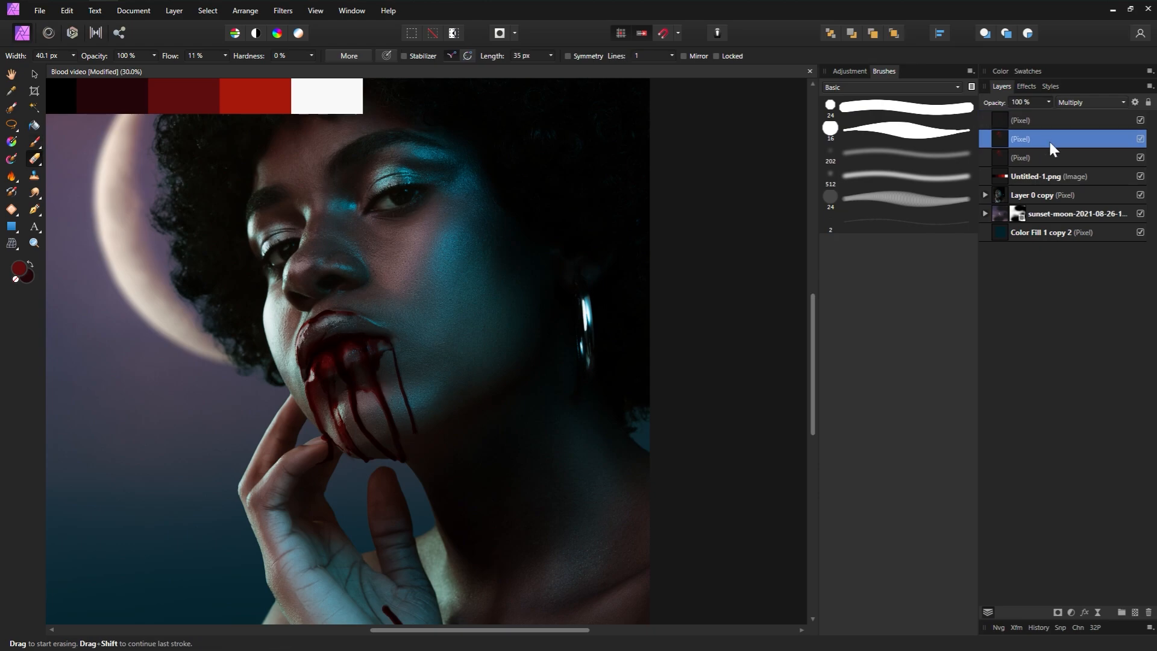
left_click(1043, 160)
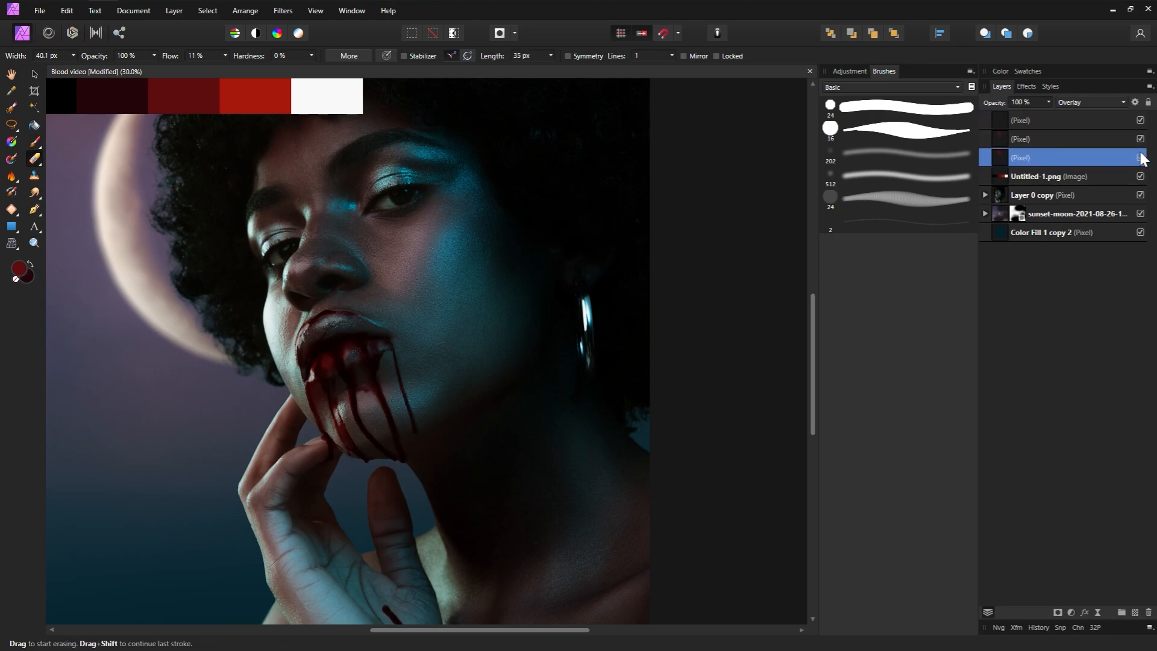
left_click(1118, 142)
left_click(1048, 124)
key("b")
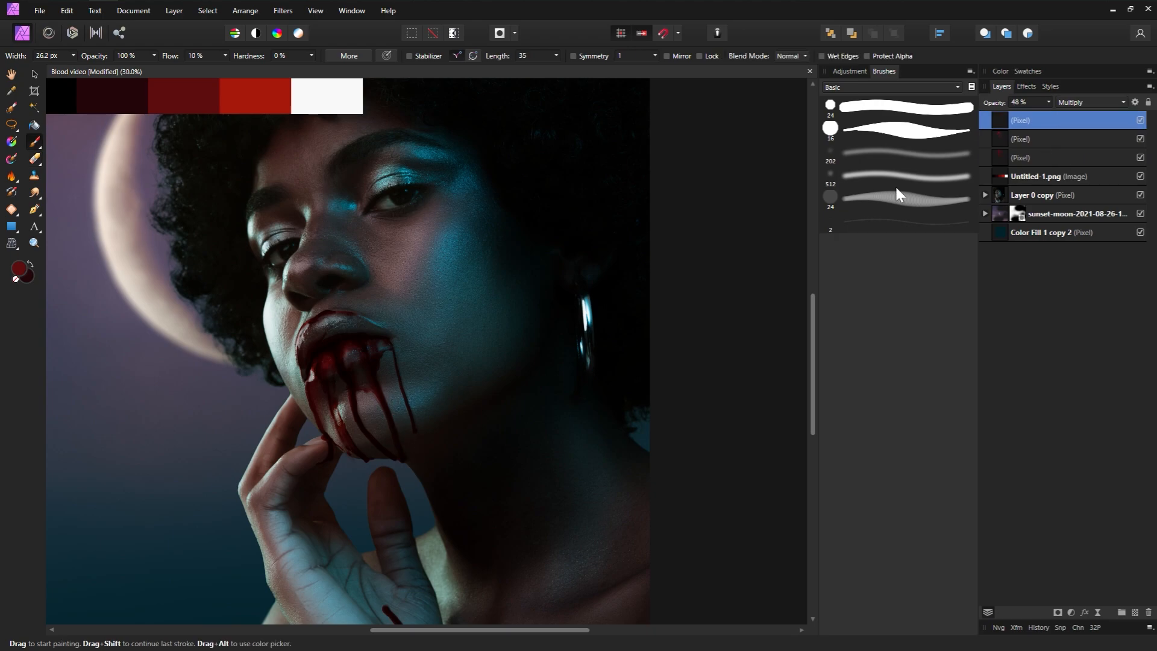
Step: Raise the brush flow to 17%, shrink the brush to about 30 px and touch up the palm's blood streak
left_click_drag(225, 56, 233, 71)
key("bracketleft")
key("bracketleft")
key("bracketleft")
key("bracketleft")
key("bracketleft")
key("bracketleft")
key("bracketleft")
scroll(412, 563, "down", 2)
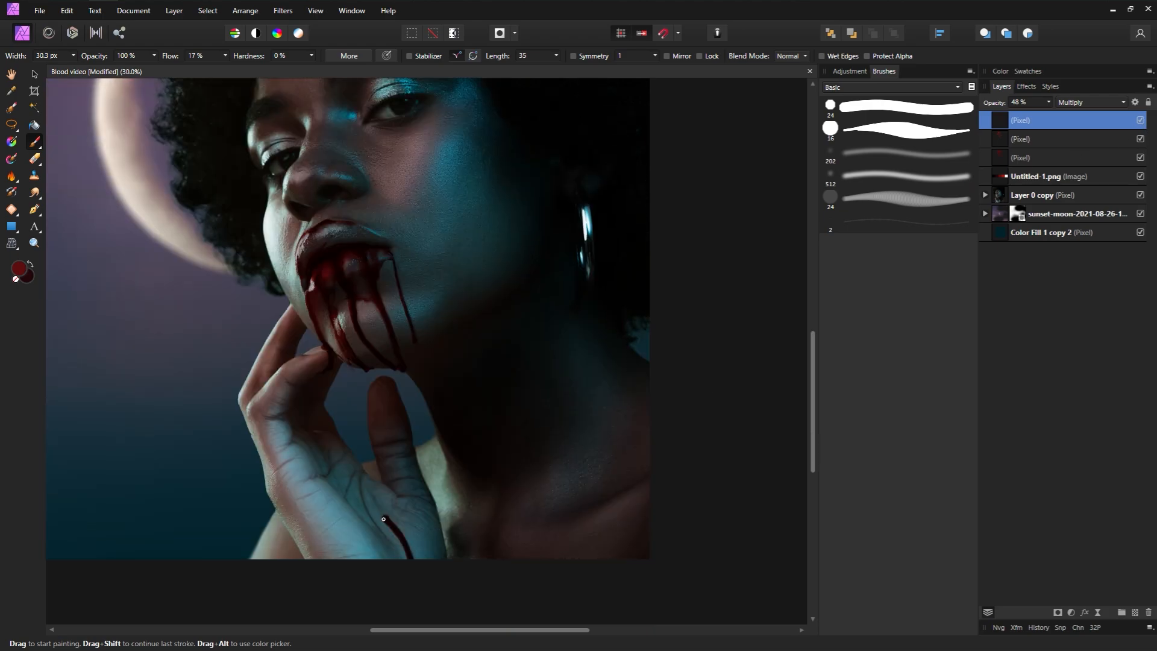
Step: Refine the corner of the mouth with the eraser and a 22 px brush, and compare the top layer on and off
scroll(307, 290, "up", 2)
key("e")
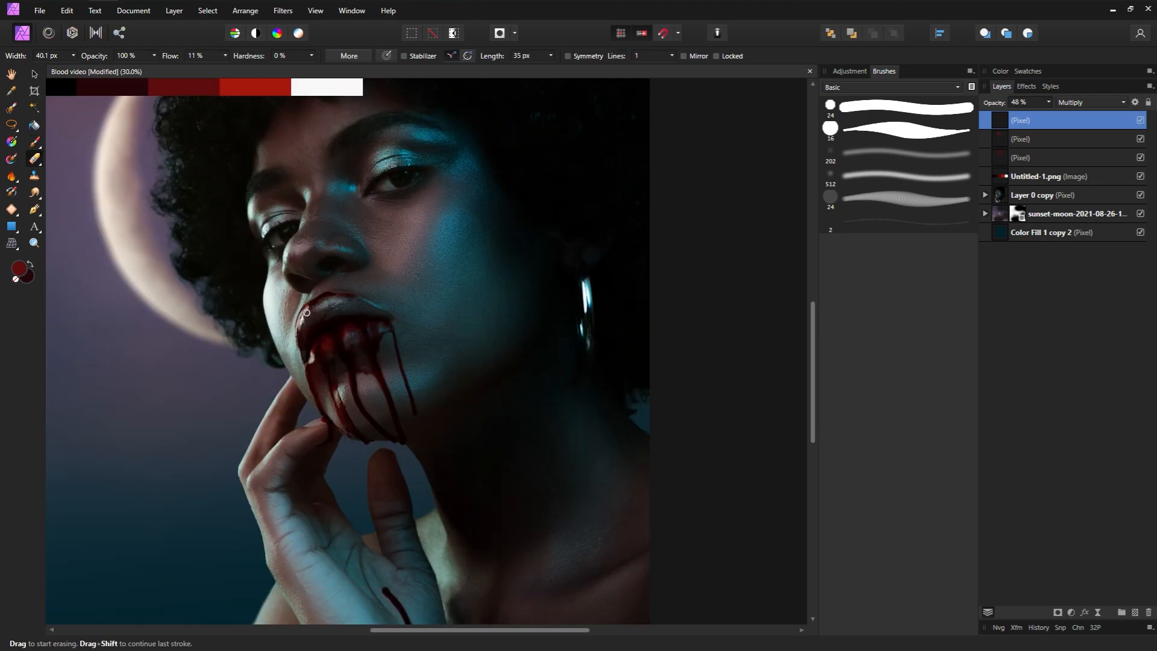
key("b")
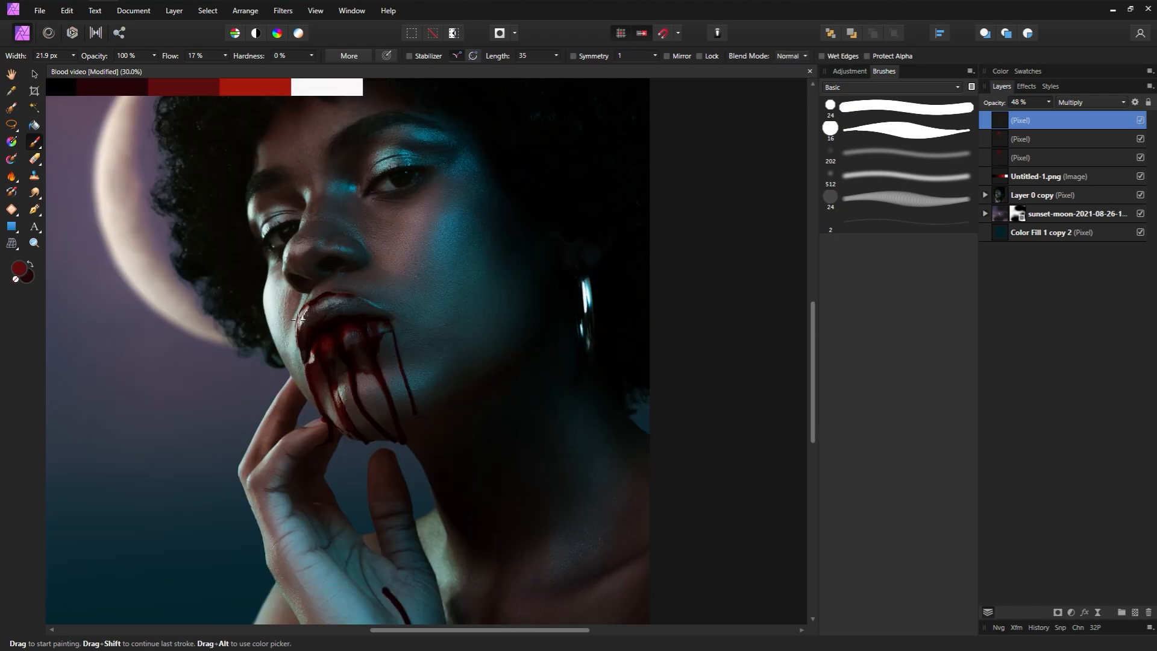
key("[")
left_click(1141, 123)
left_click(1141, 123)
scroll(1141, 123, "left", 3)
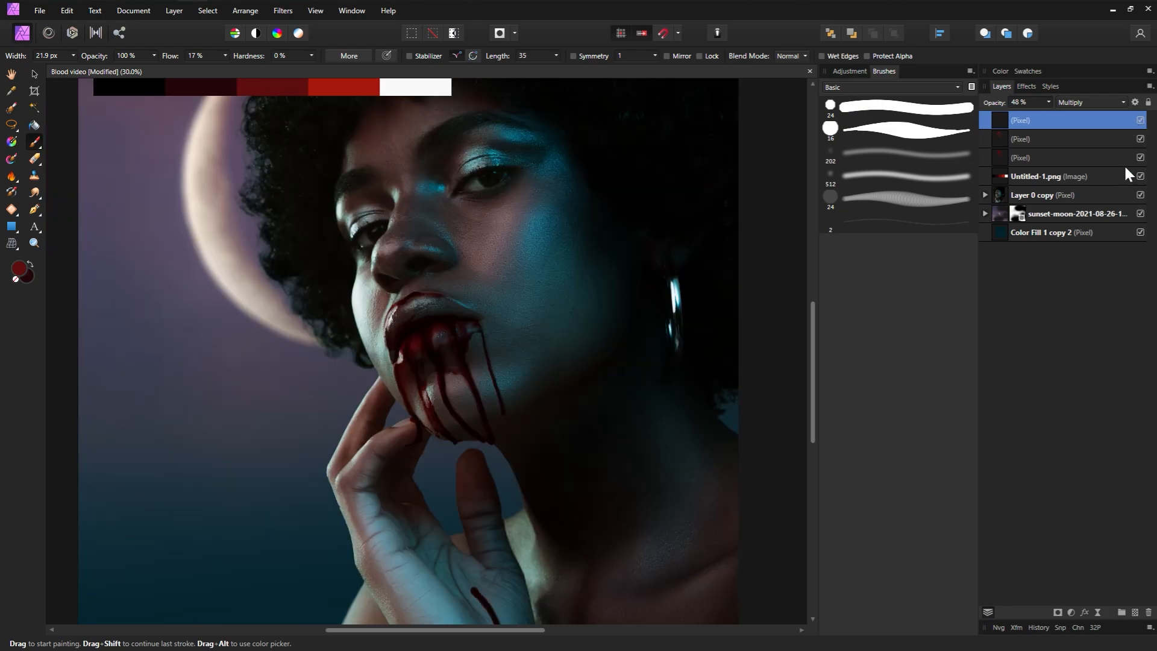
Step: Add a new pixel layer on top and set its blend mode to Hard Light
left_click(1136, 612)
left_click(1085, 103)
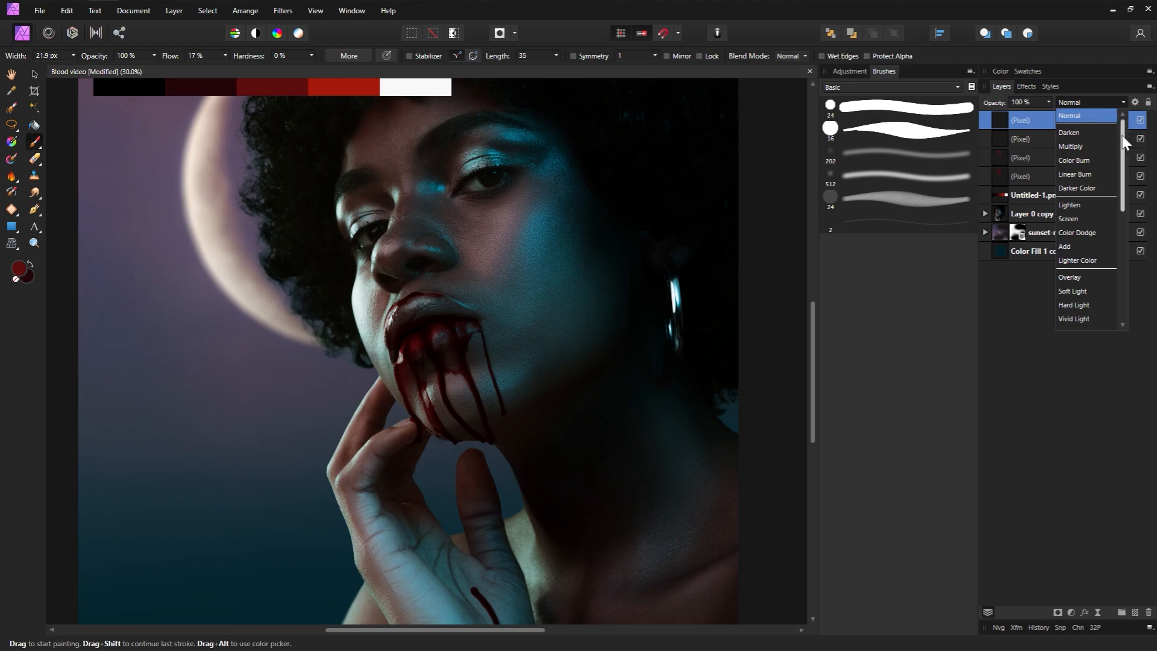
left_click_drag(1123, 140, 1126, 164)
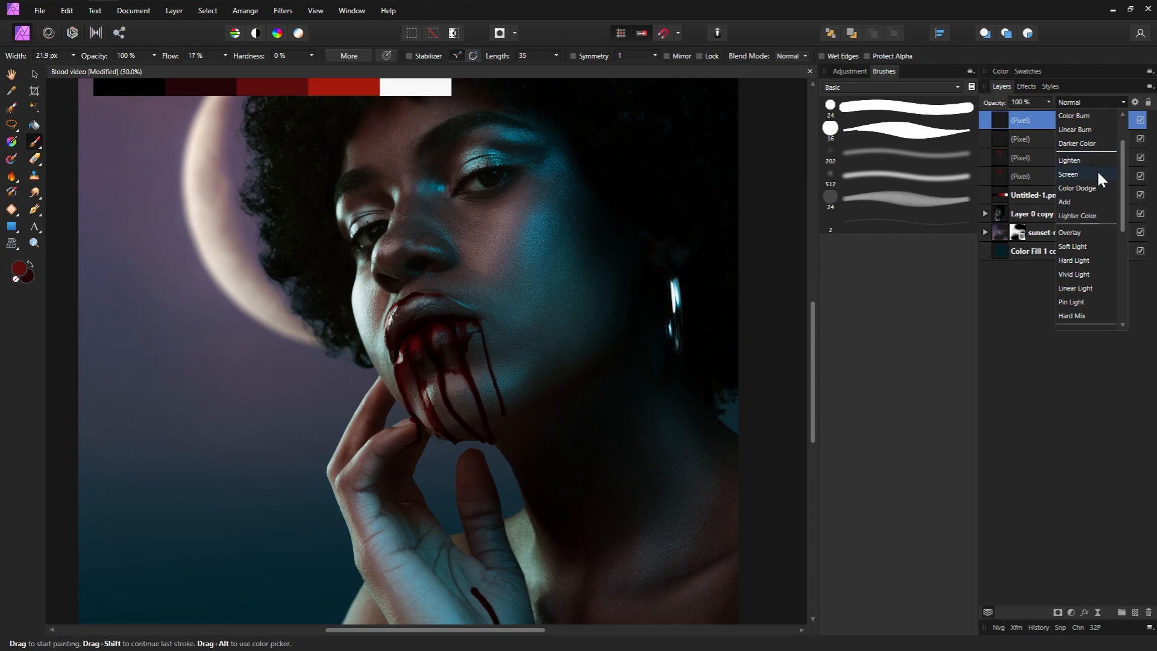
left_click(1088, 260)
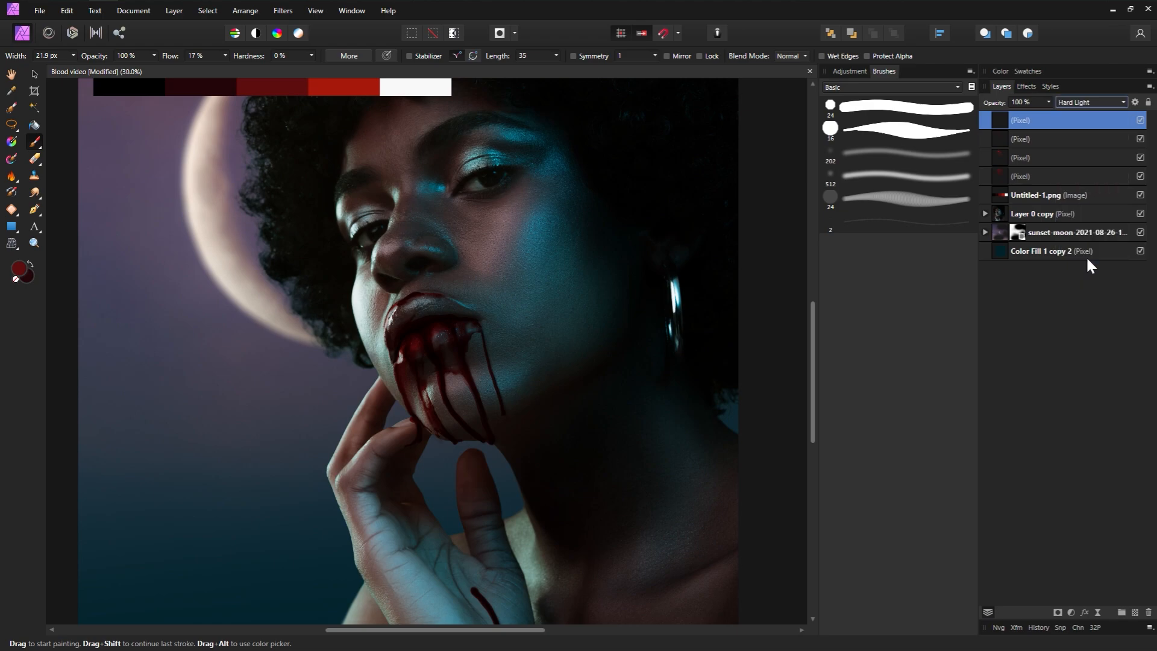
Step: Duplicate the 24 px Wet brush, enable Wet Edges, set its size to 2.8 px and reduce its spacing
double_click(898, 198)
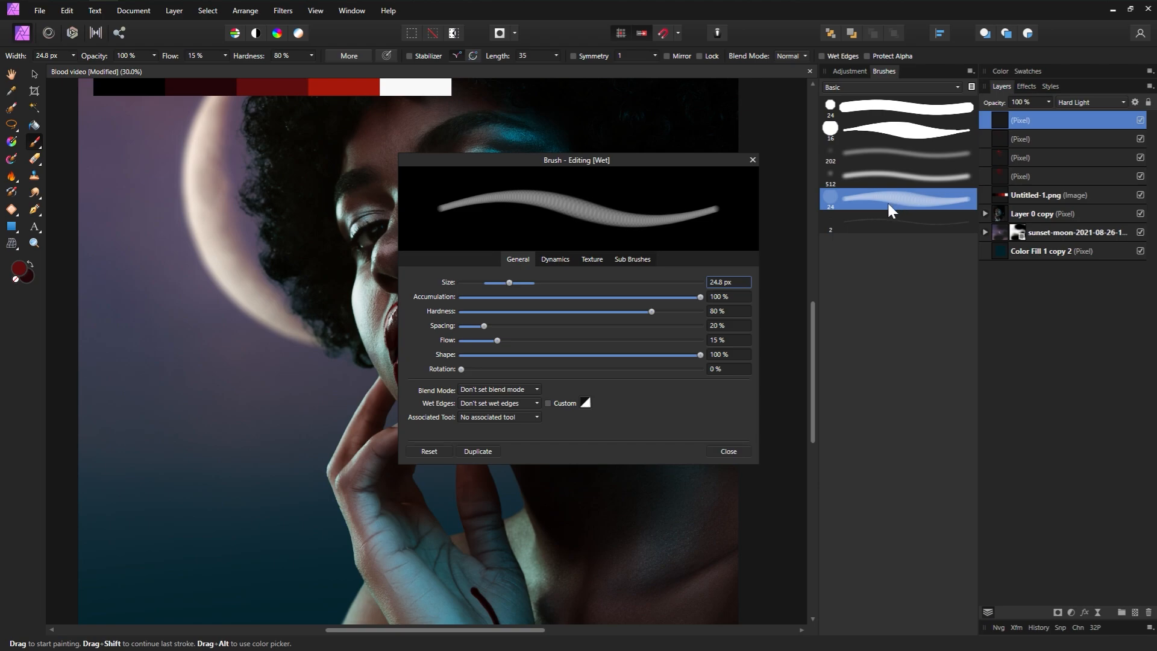
left_click(492, 452)
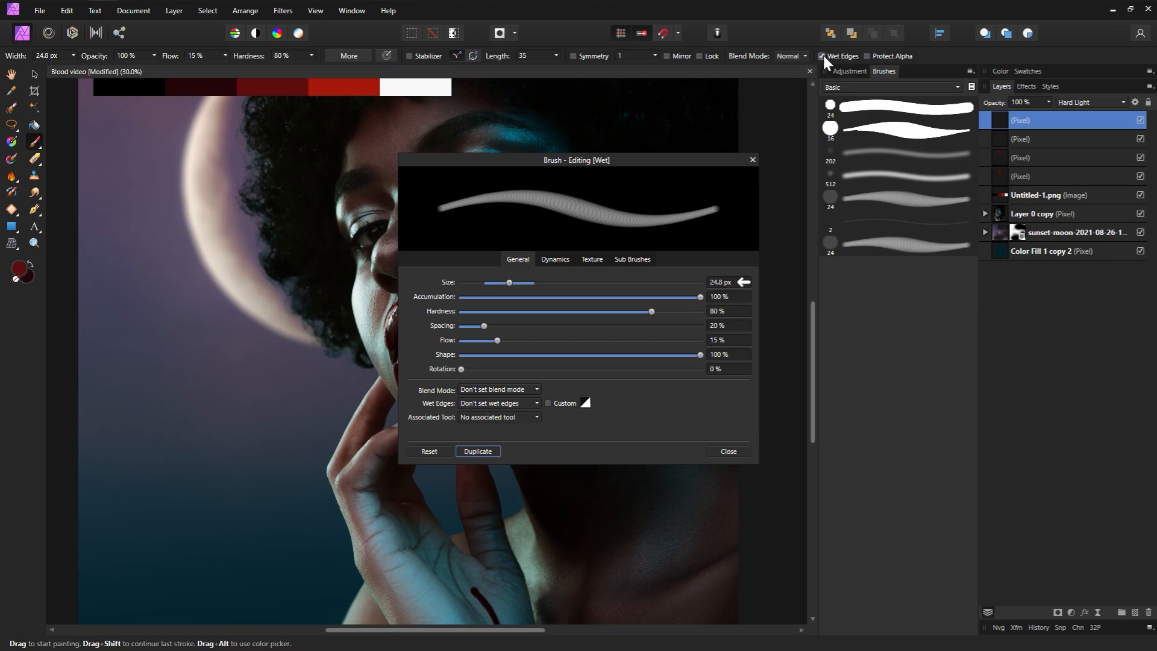
left_click_drag(508, 282, 467, 289)
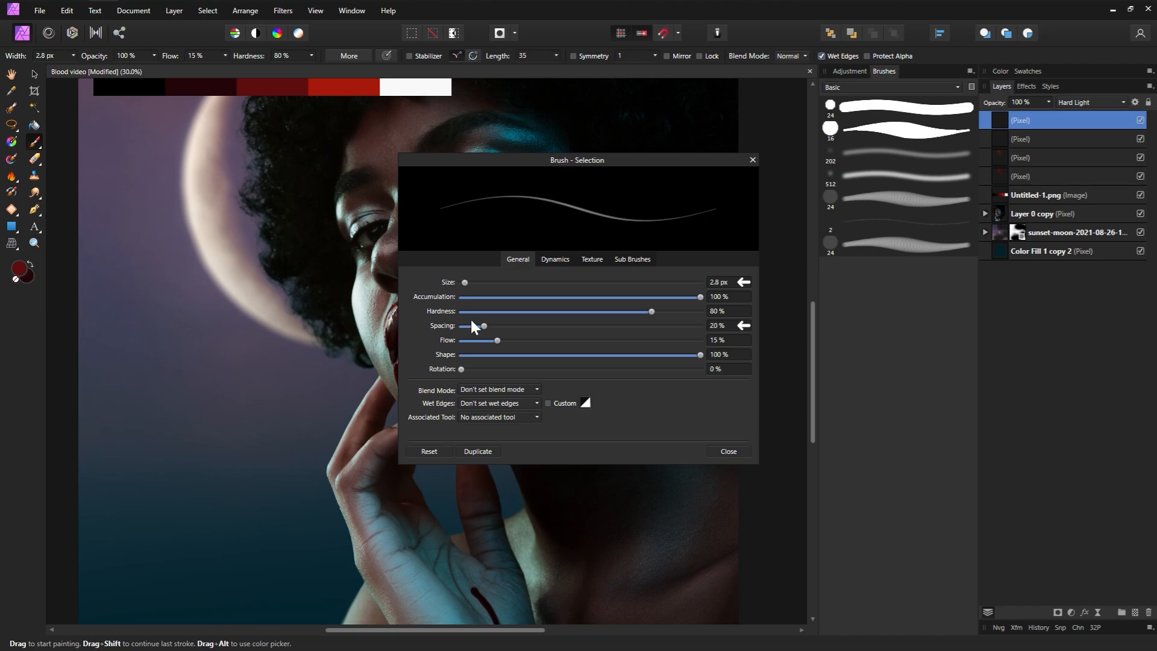
left_click_drag(474, 329, 468, 329)
Step: Set the brush's size jitter to 24% with the Random controller
left_click(554, 258)
mouse_move(522, 282)
left_mouse_down()
mouse_move(543, 282)
mouse_move(492, 283)
left_mouse_up()
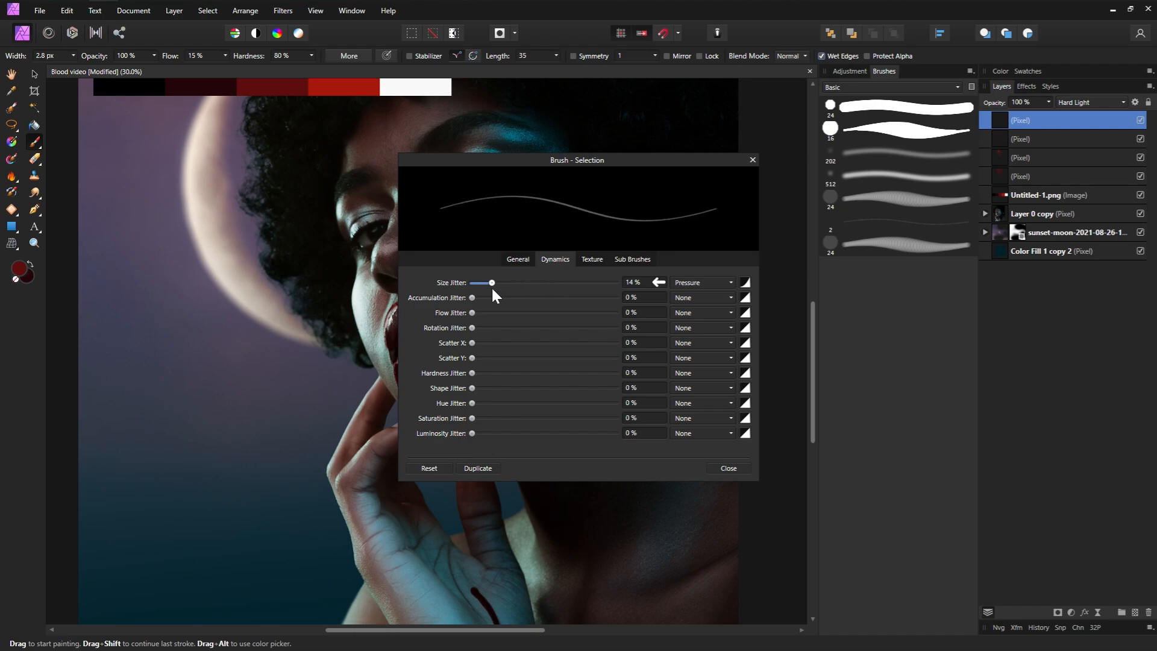
left_click(695, 281)
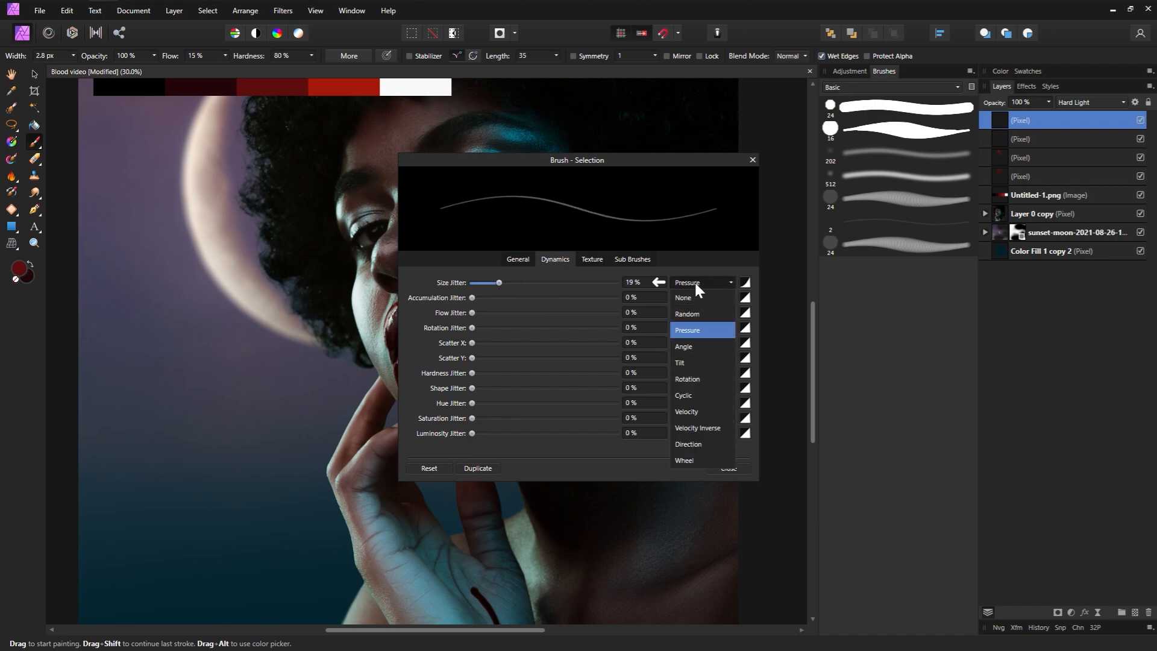
left_click(695, 310)
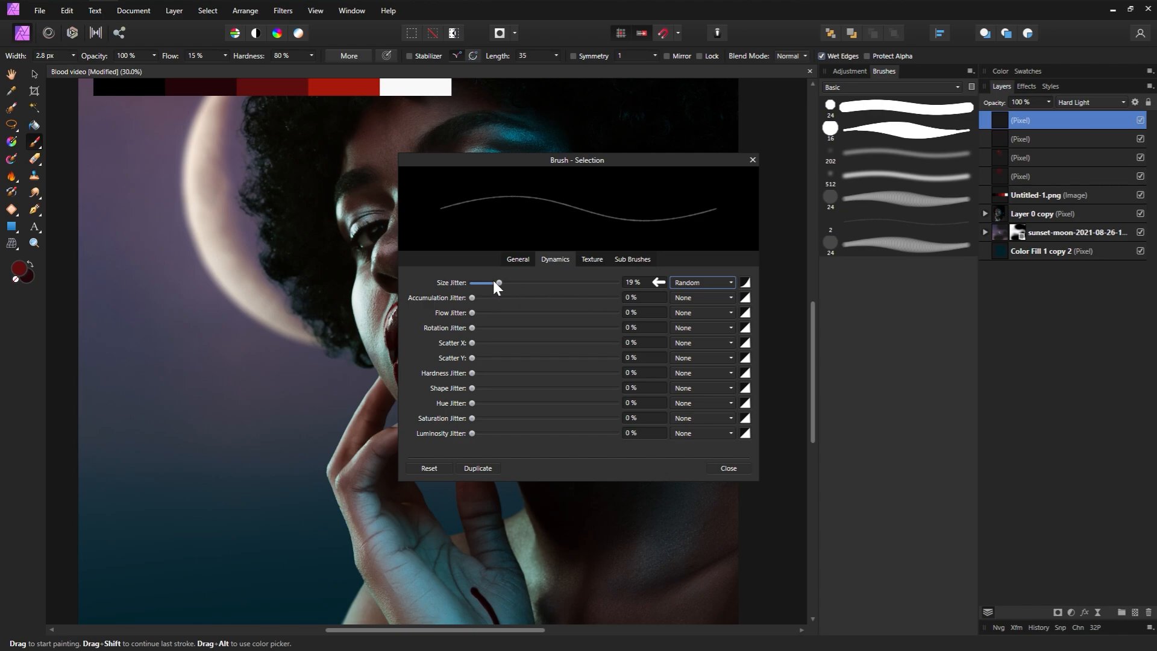
left_click_drag(494, 282, 507, 284)
Step: Set the brush flow to 5% and opacity to 75%, and close the brush settings
left_click(192, 56)
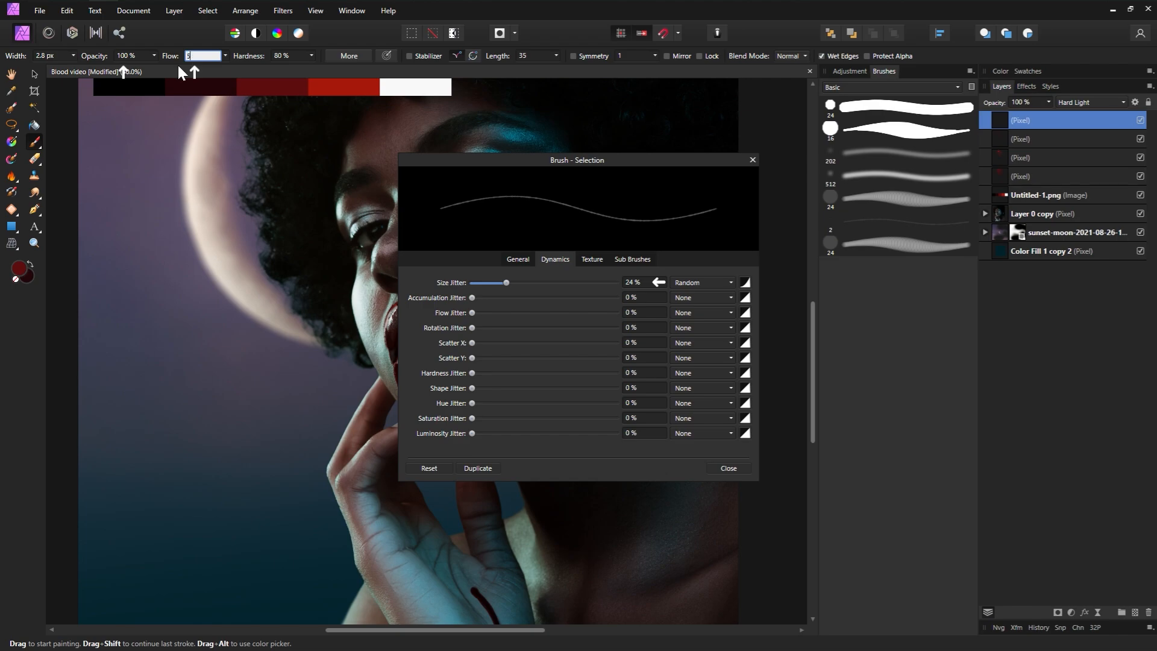
left_click(144, 53)
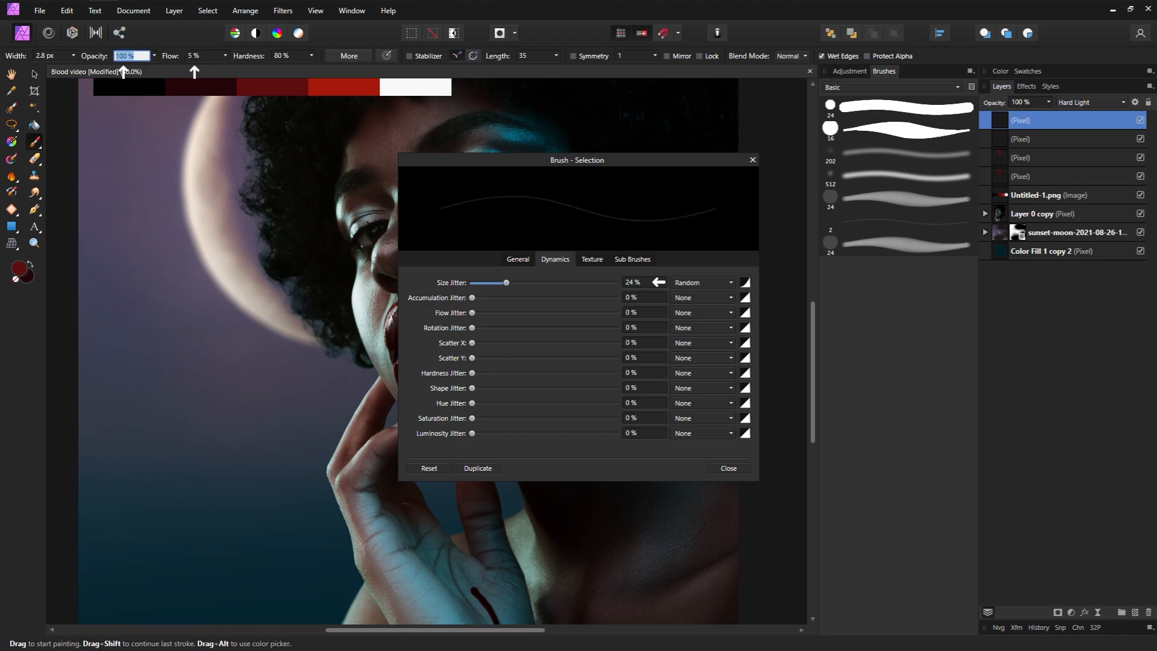
type("75")
key("Return")
left_click_drag(598, 163, 579, 180)
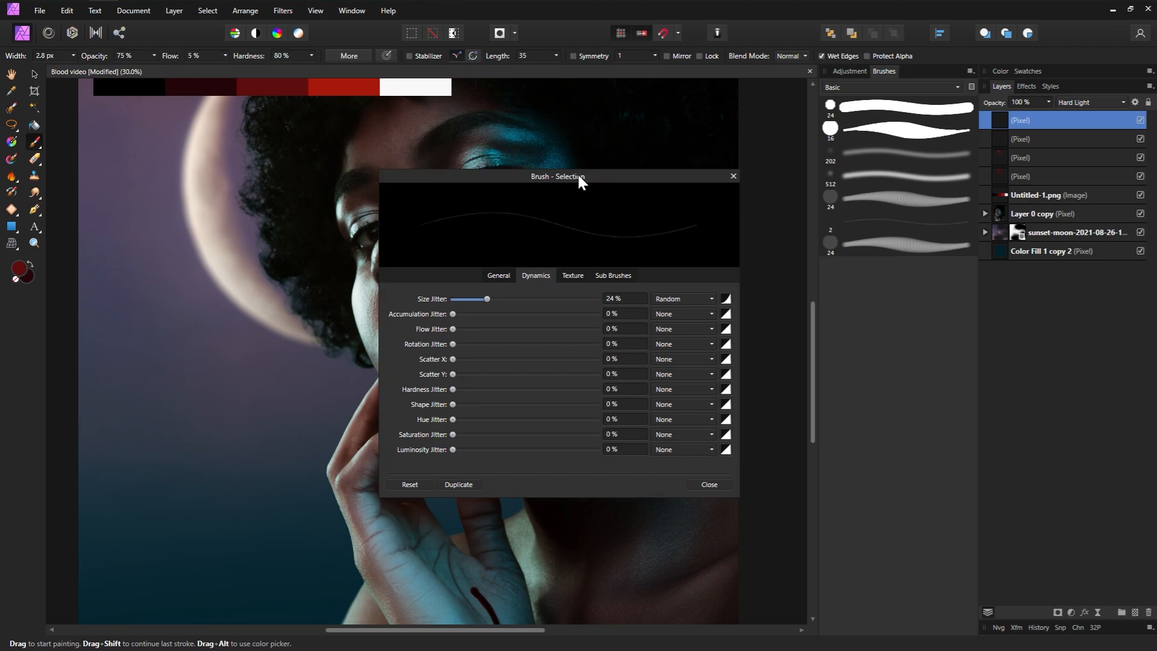
left_click(730, 177)
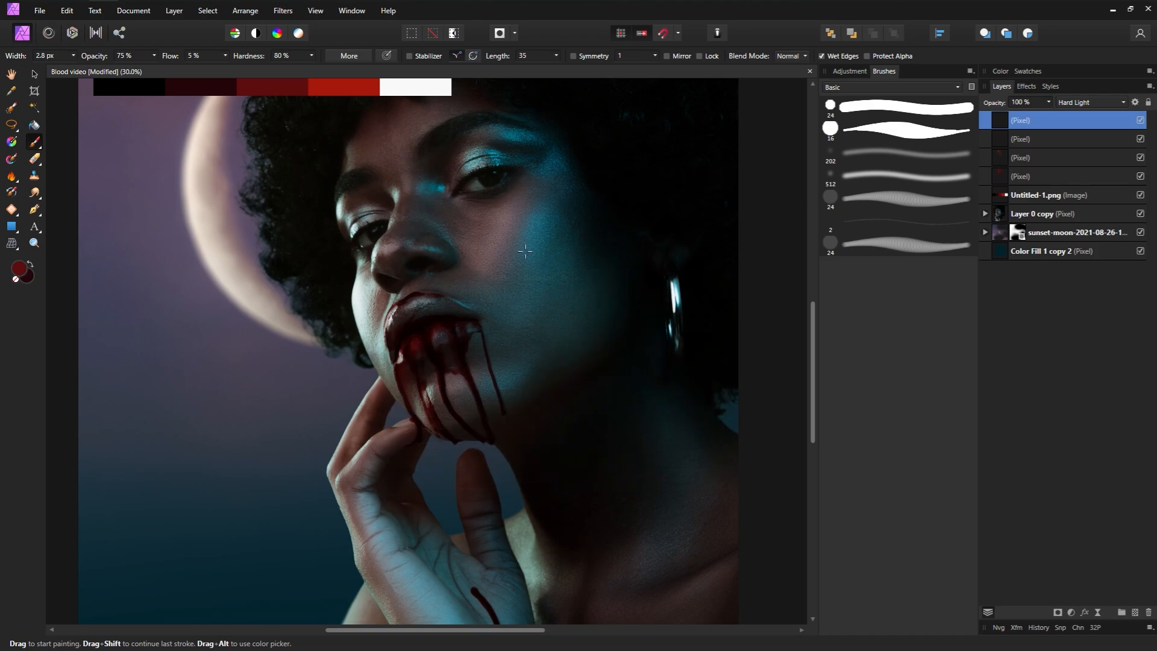
Step: Sample the pale highlight on the cheek beside the nose and apply it as the foreground colour (#B0C3BF)
left_click(20, 268)
left_click_drag(439, 481, 366, 294)
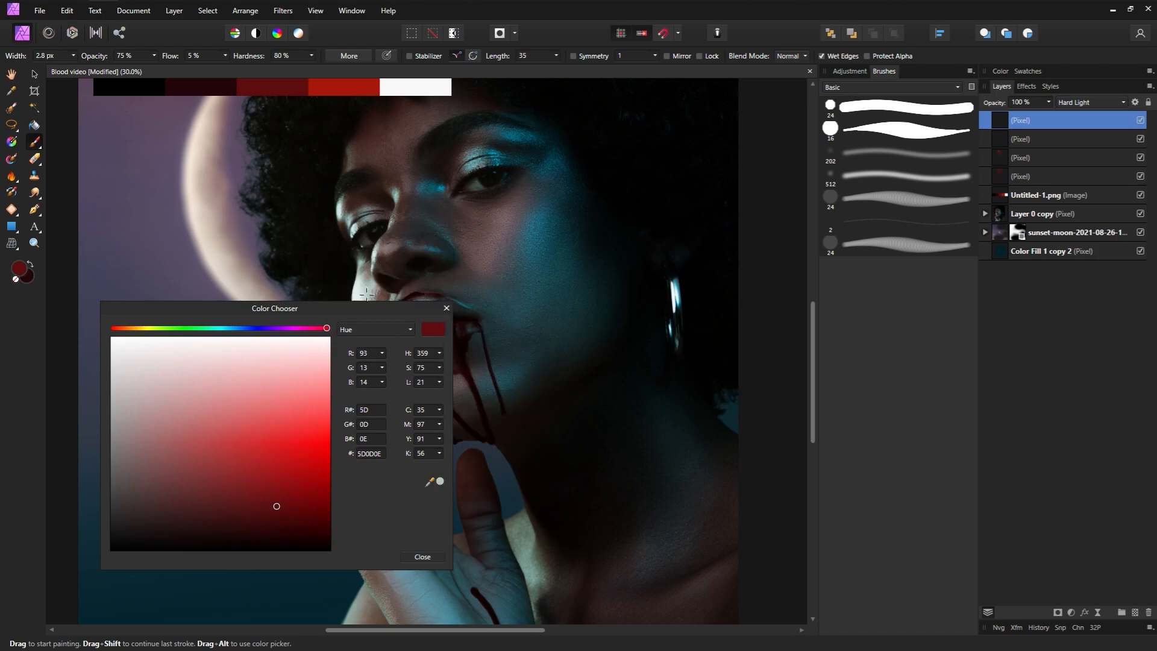
left_click(440, 482)
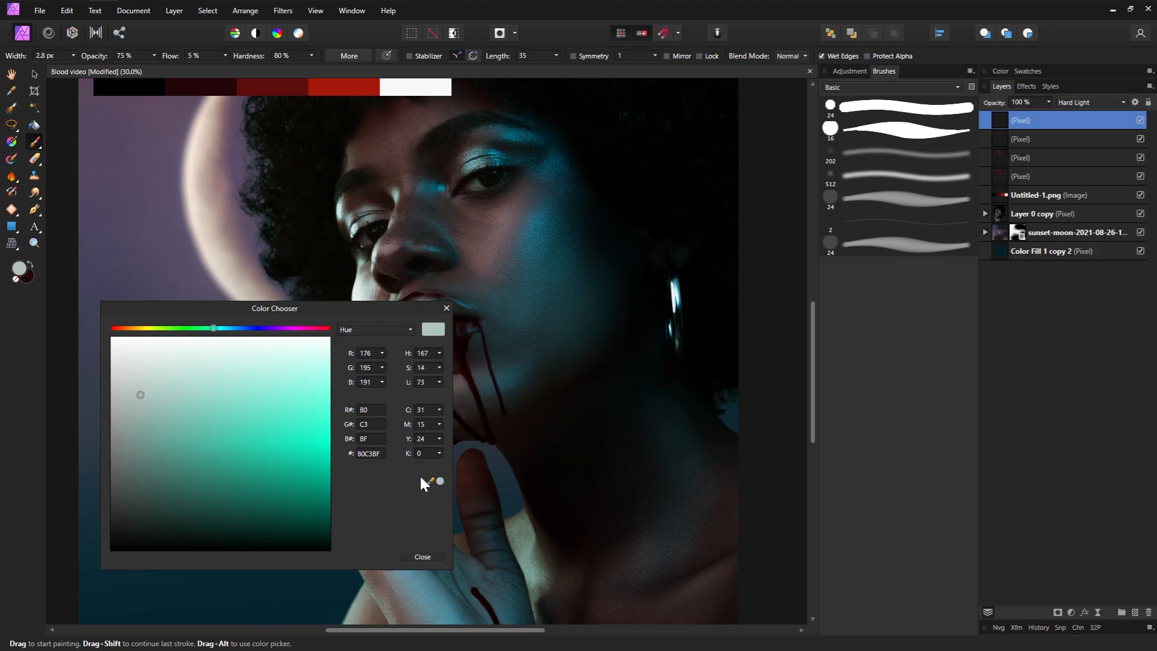
Step: Lighten the foreground colour to #BDD3CE and set the Wet Edges highlight brush to 2 px wide at 74% opacity
left_click_drag(140, 397, 155, 383)
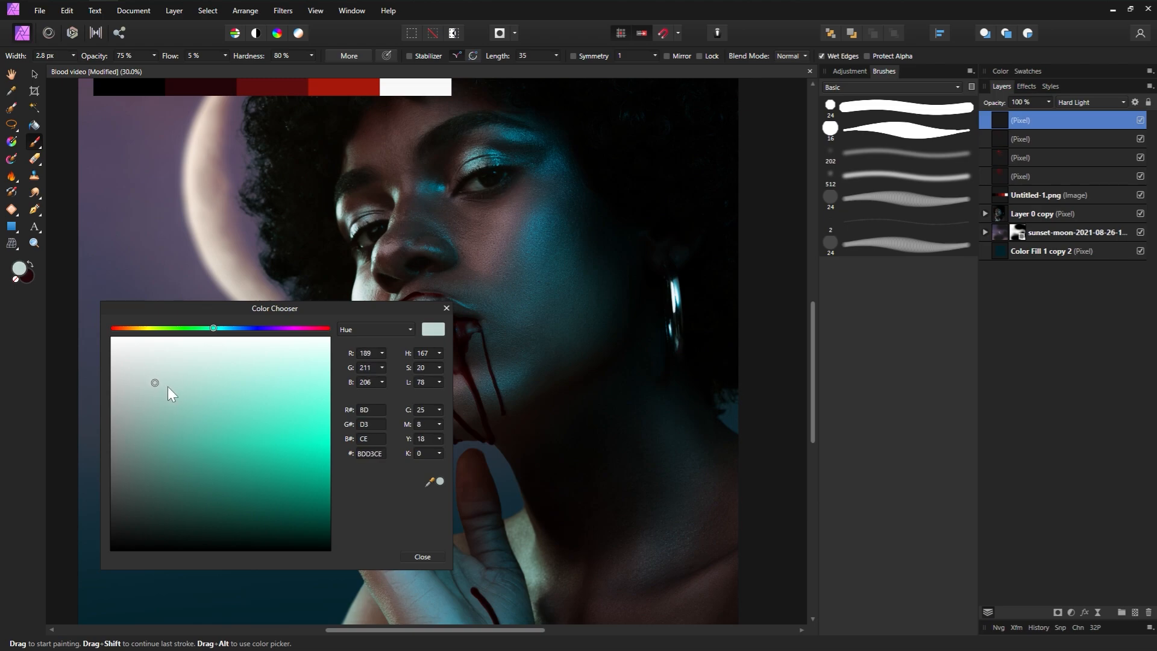
left_click(447, 308)
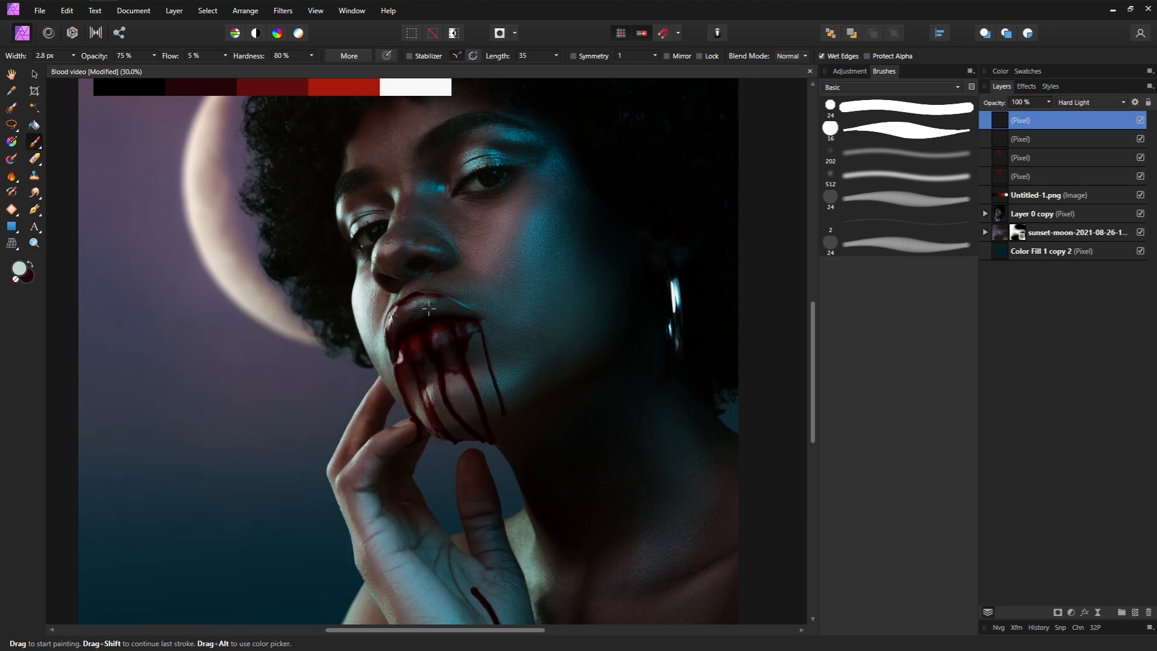
double_click(35, 242)
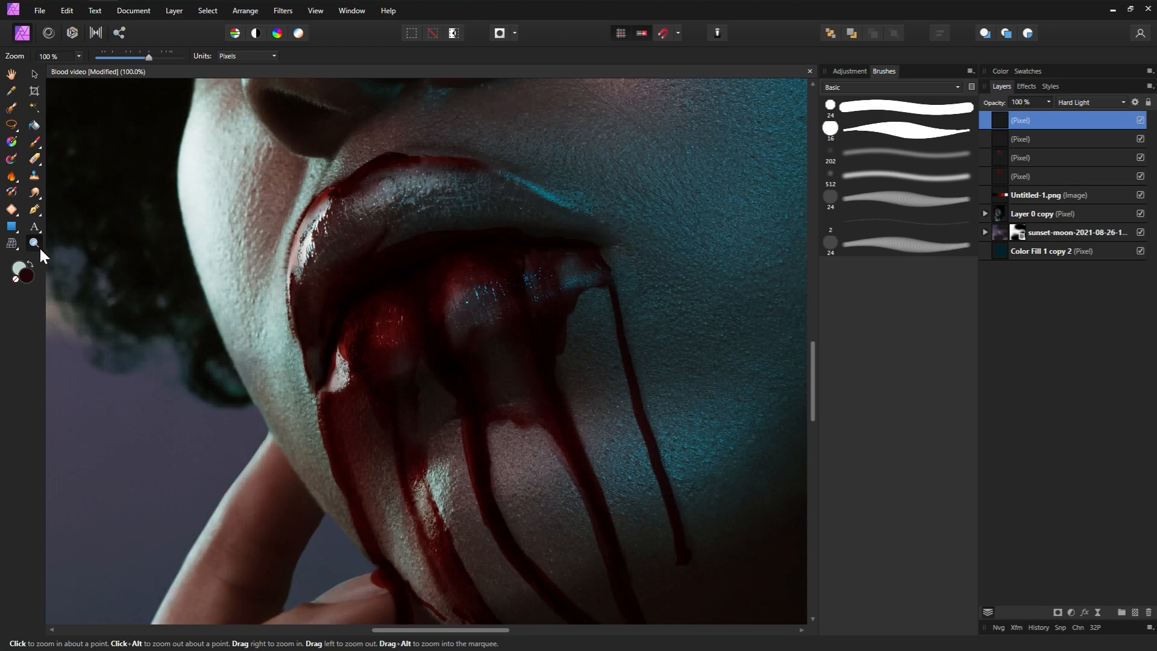
left_click(34, 141)
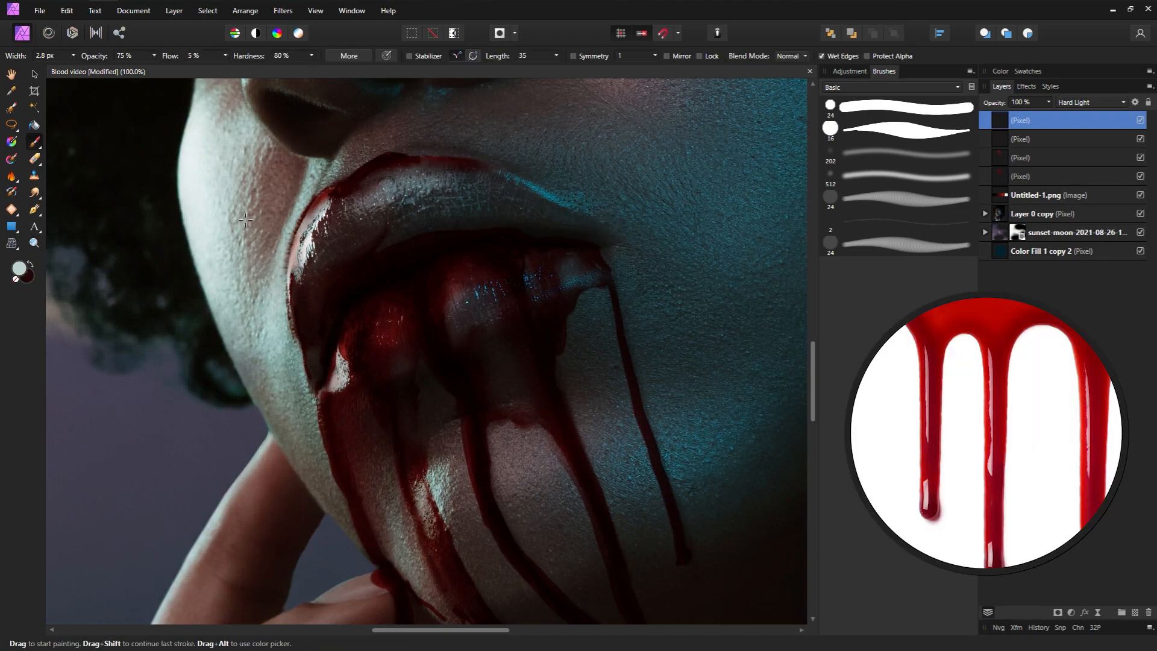
left_click(871, 221)
left_click_drag(102, 58, 86, 59)
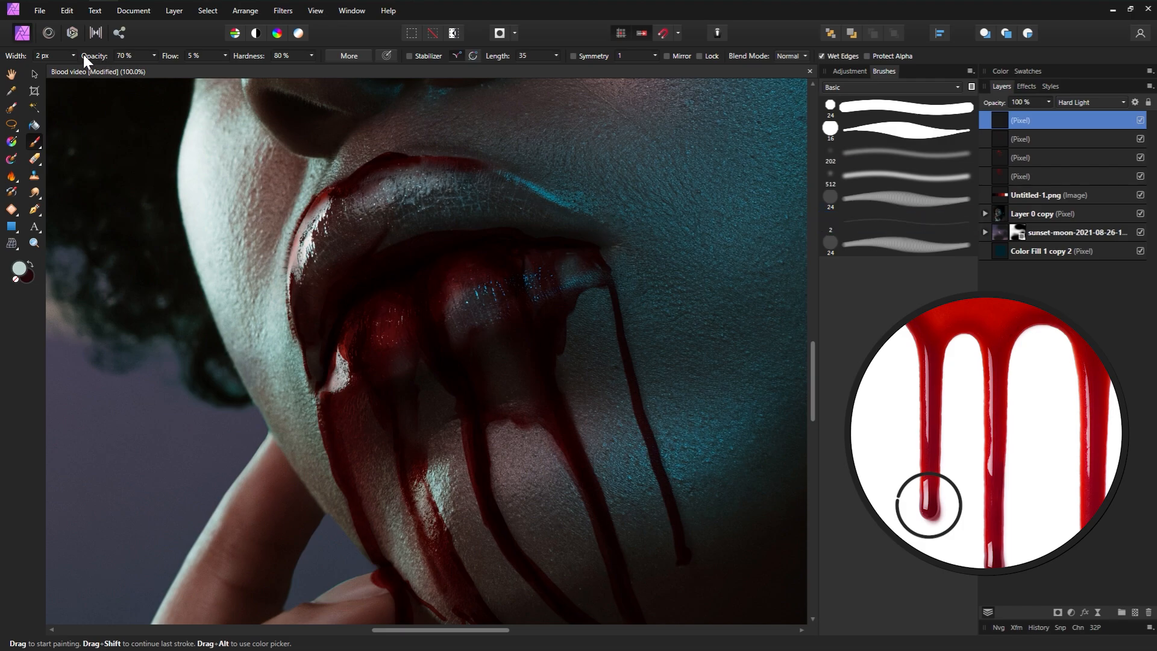
Step: Paint small pale highlights on the blood under the upper lip and trim them with the eraser
left_click_drag(412, 273, 404, 274)
key("ctrl+minus")
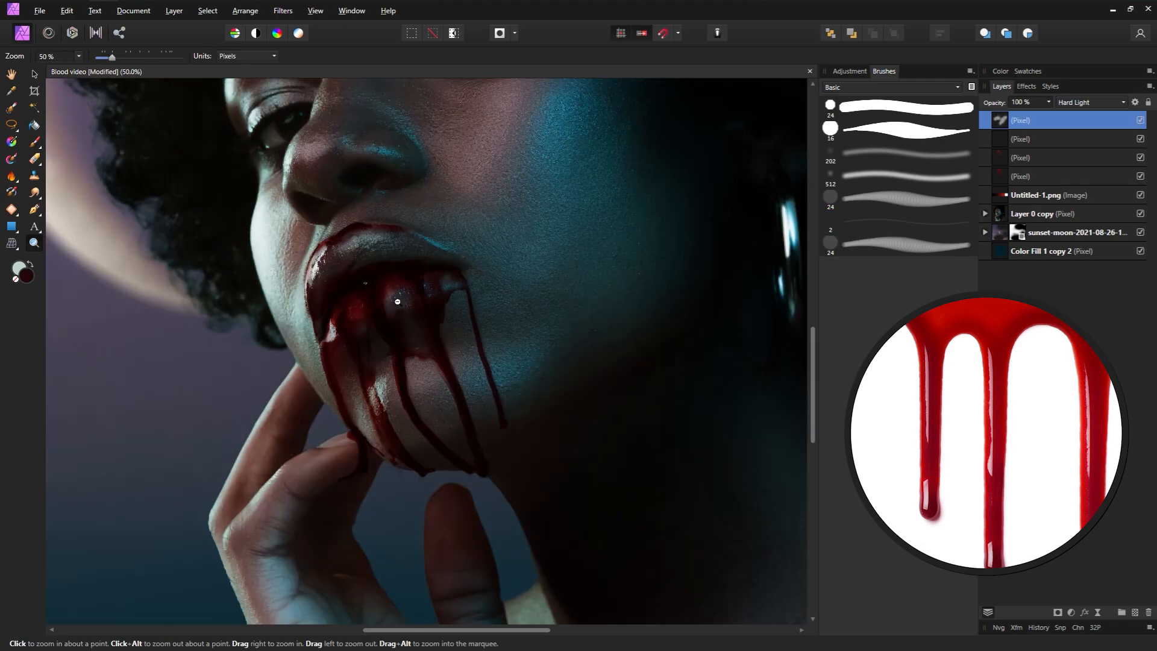
key("e")
key("b")
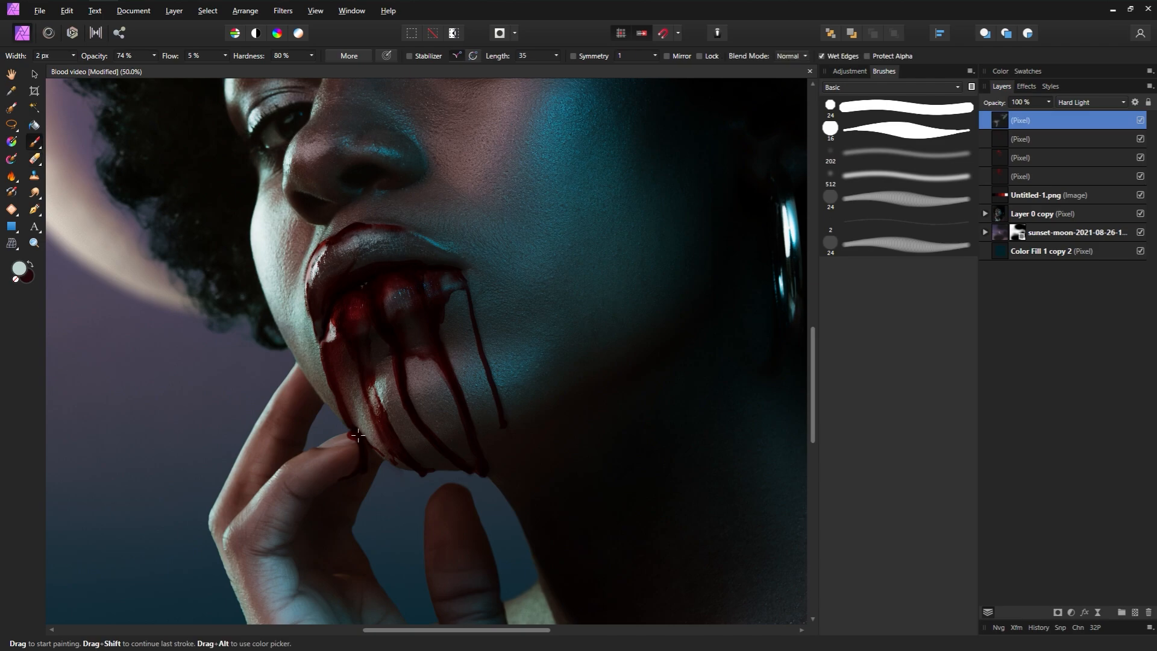
Step: Paint tiny highlights on the drops at the lower ends of the chin drips, softening them with the eraser
key("e")
key("b")
key("e")
key("b")
key("ctrl+minus")
key("e")
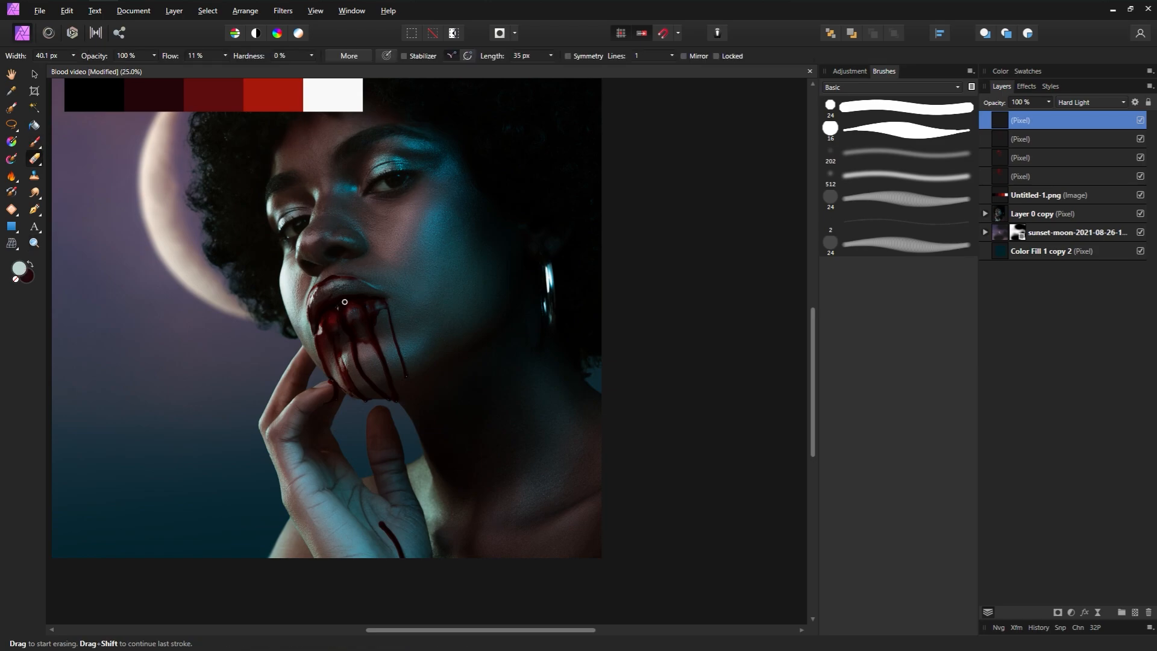
key("z")
key("ctrl+plus")
Step: Paint fine highlights on the fingertip blood and along the streak on the palm, softening their edges with the eraser
key("b")
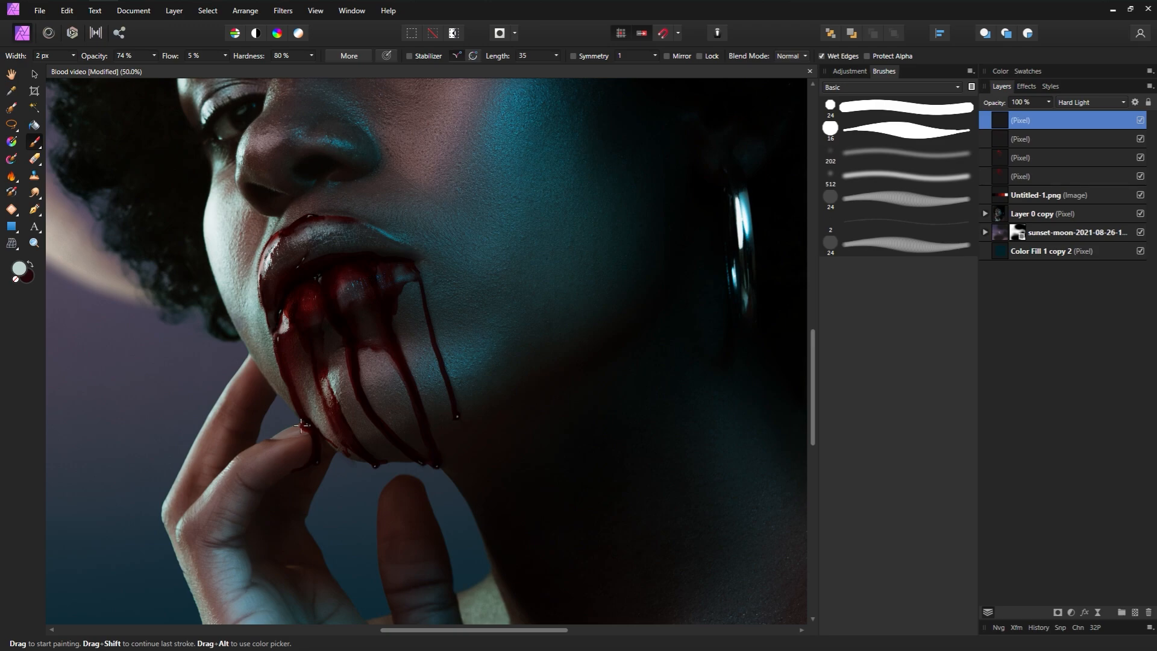
key("e")
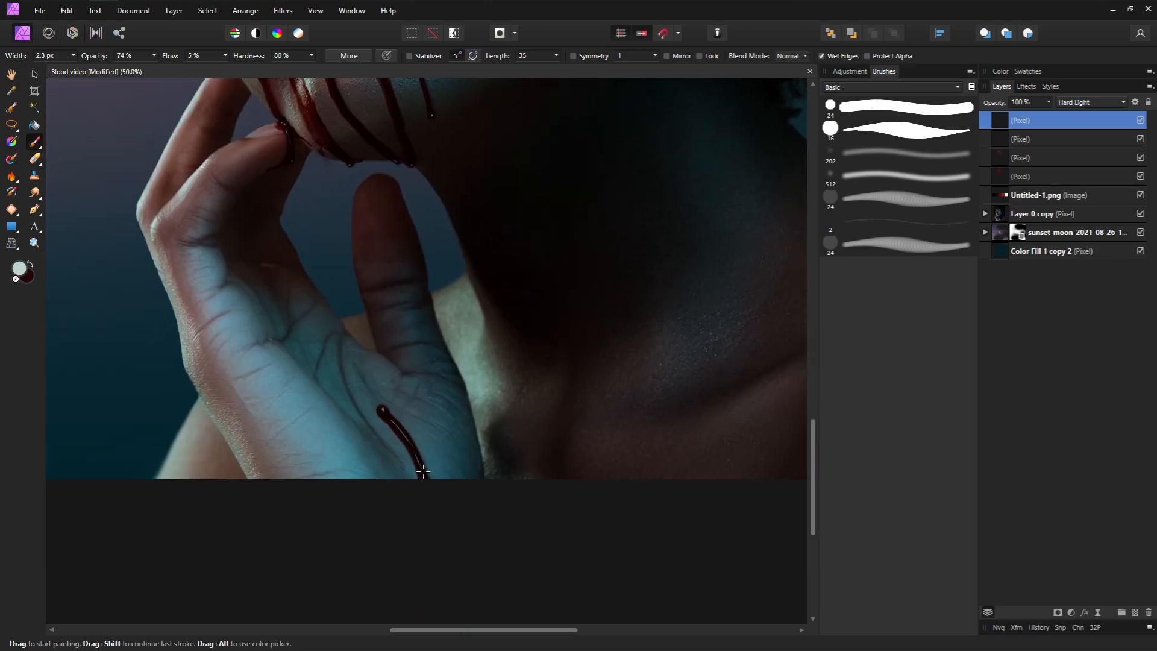
key("e")
key("b")
key("e")
key("b")
key("e")
key("b")
Step: Erase part of the pale highlight stroke on the blood below the upper lip
scroll(476, 289, "up", 10)
key("e")
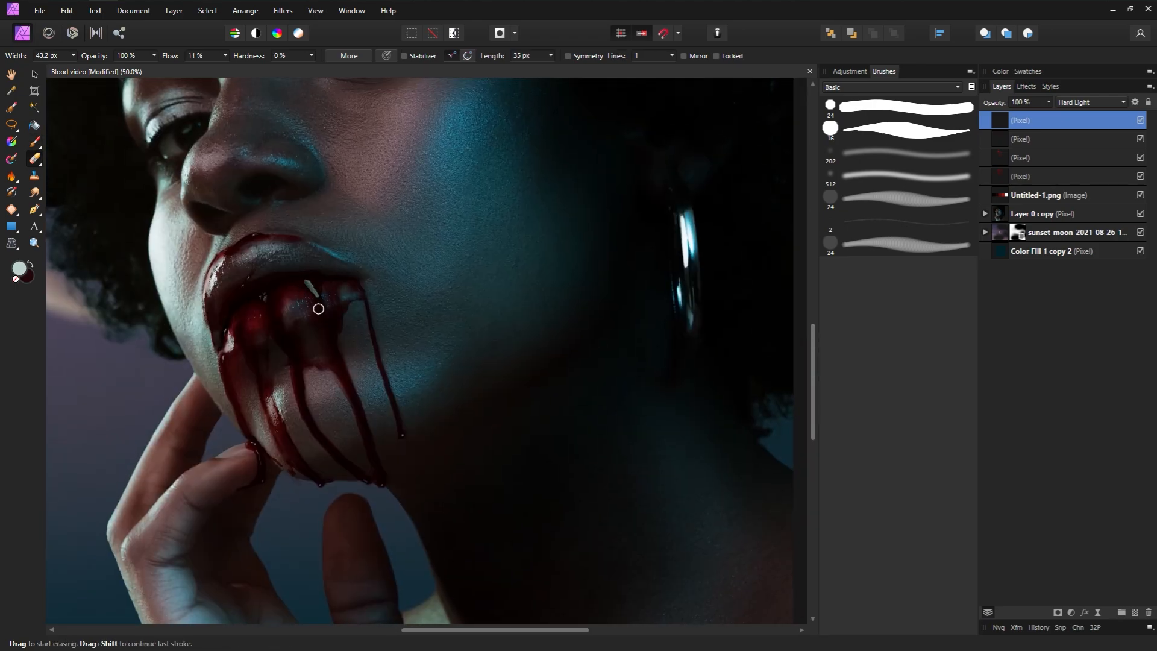
left_click_drag(318, 309, 323, 279)
Step: Paint thin highlight lines down the middle chin drips with a 2.3 px brush, fading them with the eraser
key("b")
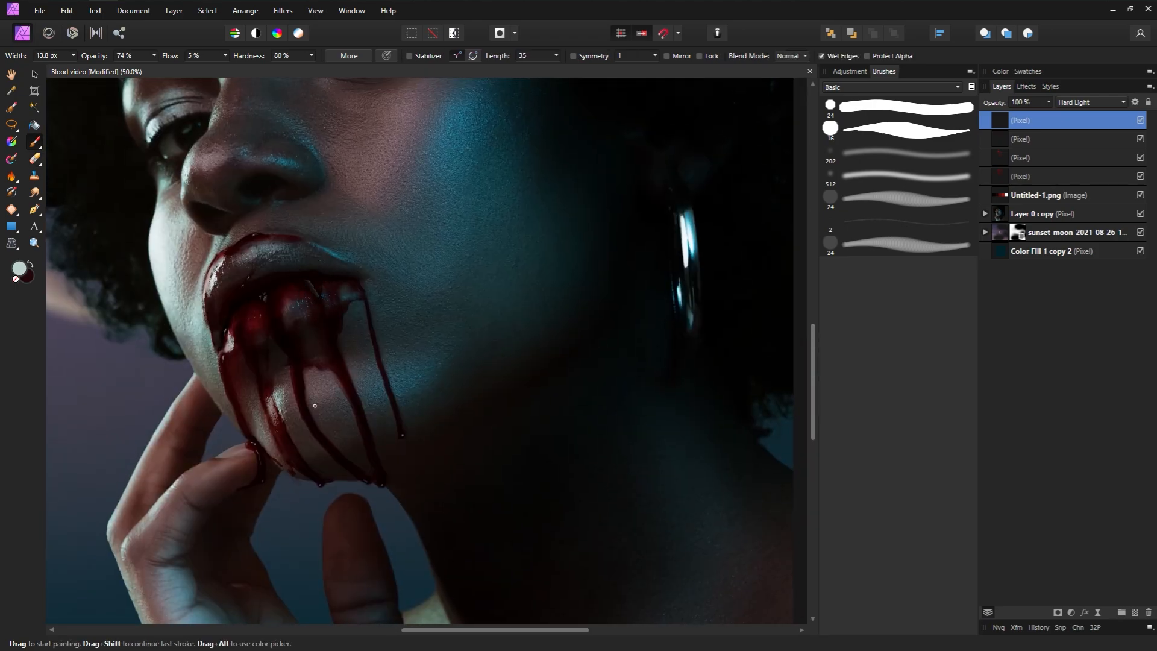
key("bracketleft")
left_click_drag(298, 370, 307, 415)
key("e")
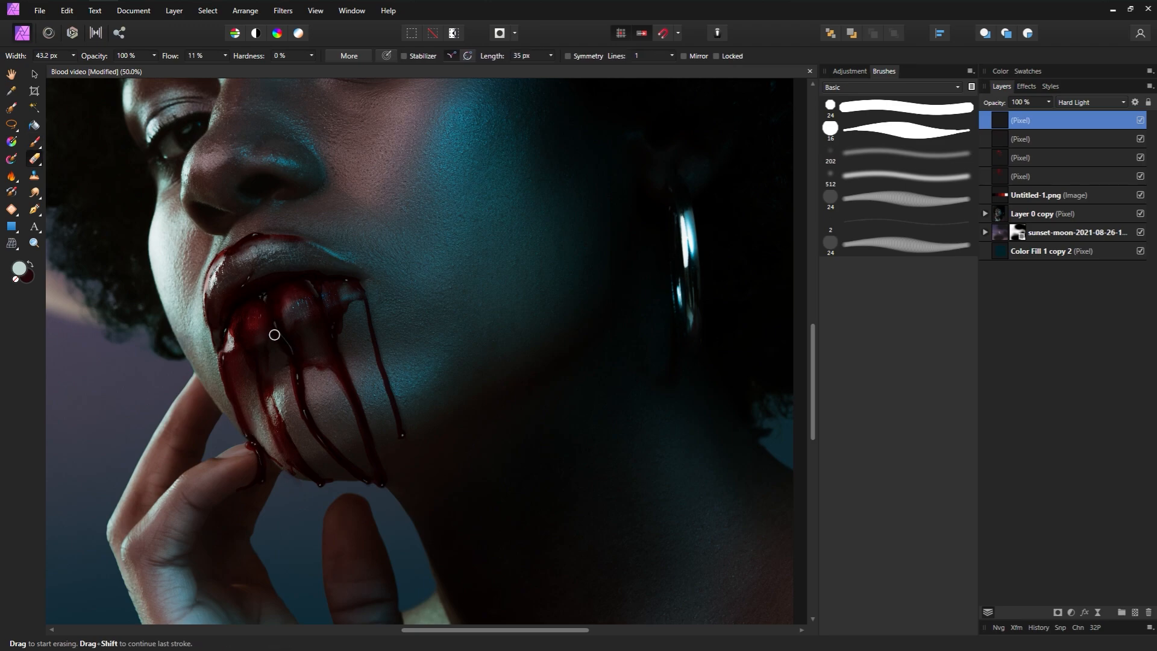
key("b")
key("e")
key("b")
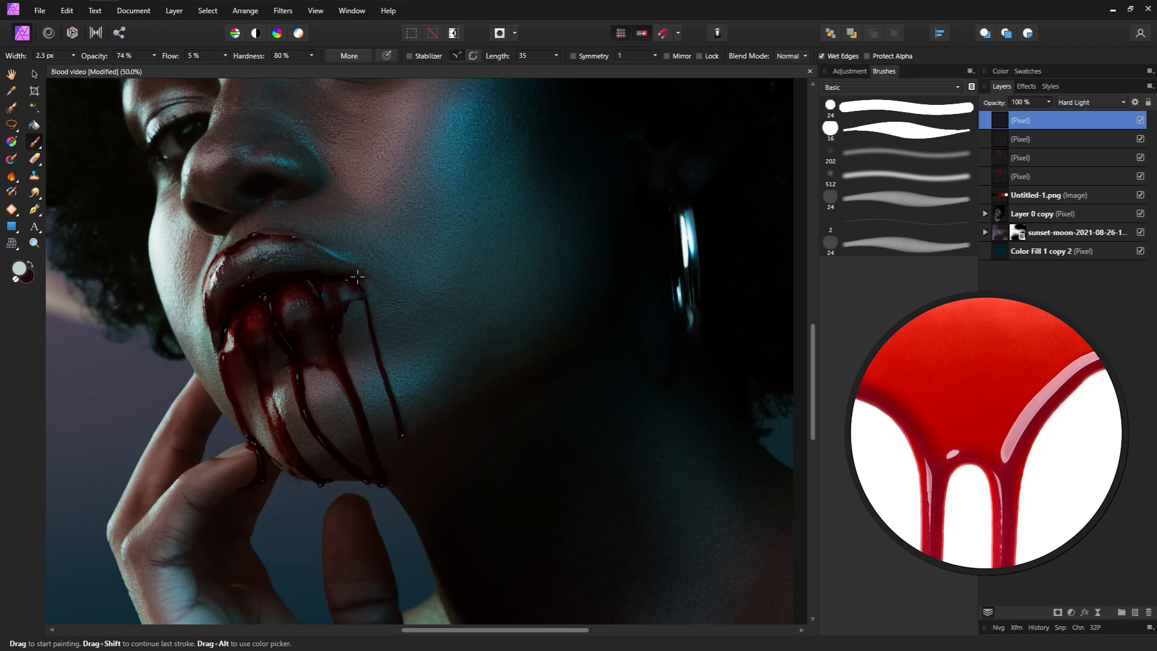
Step: Add highlights to the outer drips and the blood at the mouth corners, and soften them with the eraser
key("e")
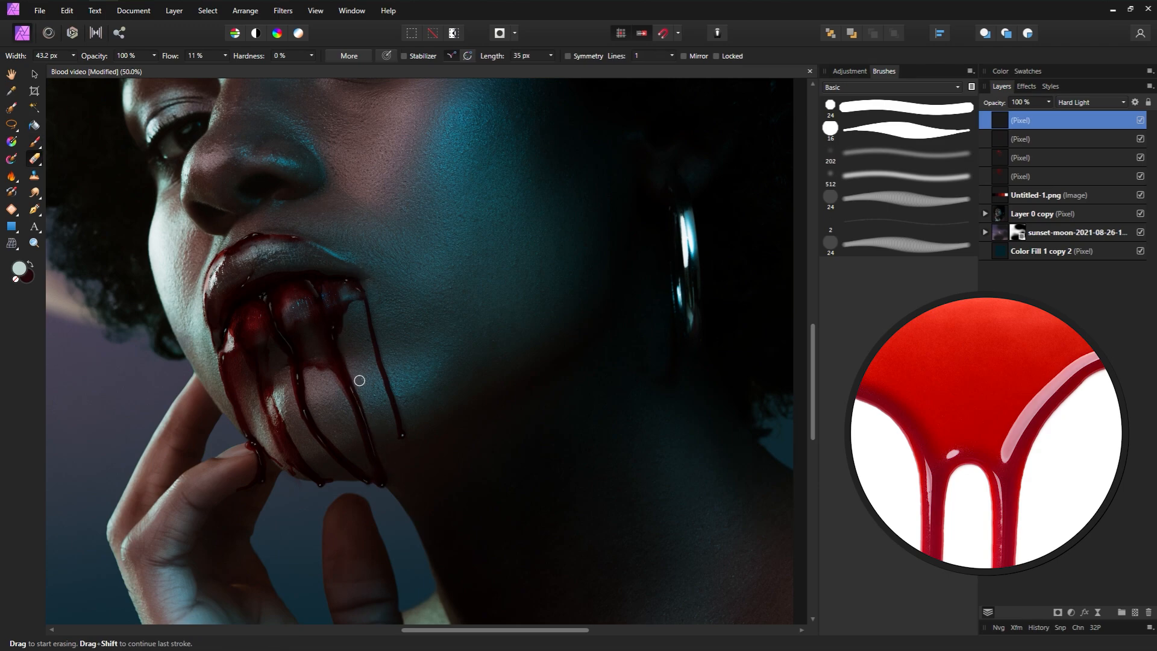
key("b")
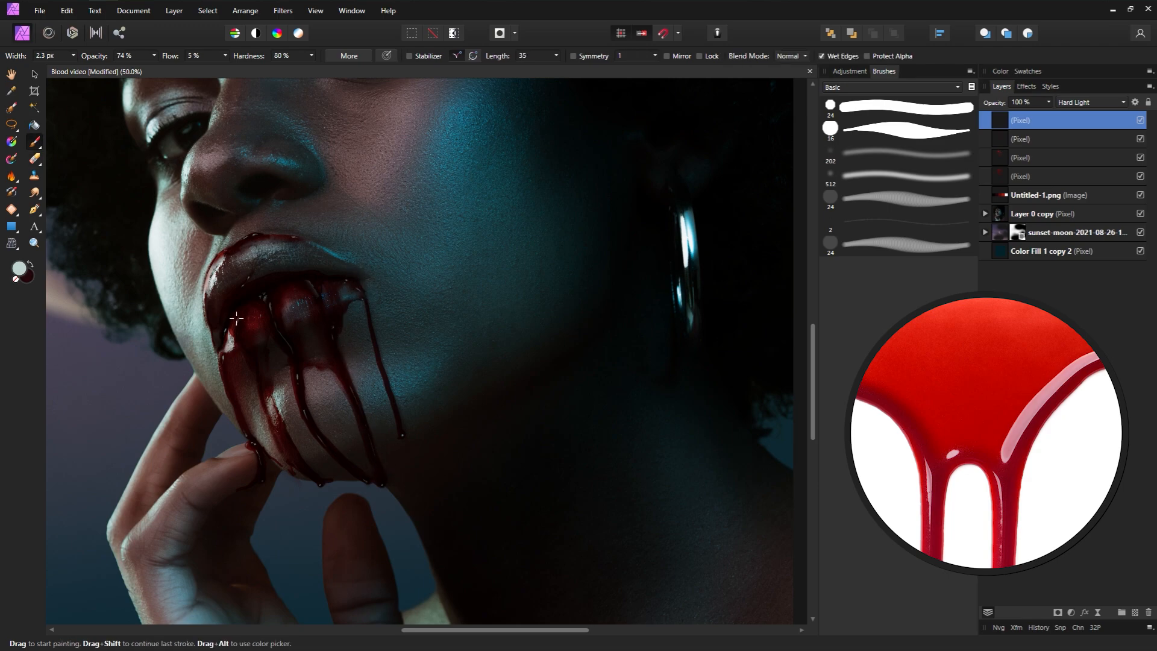
key("e")
left_click_drag(234, 324, 240, 316)
key("b")
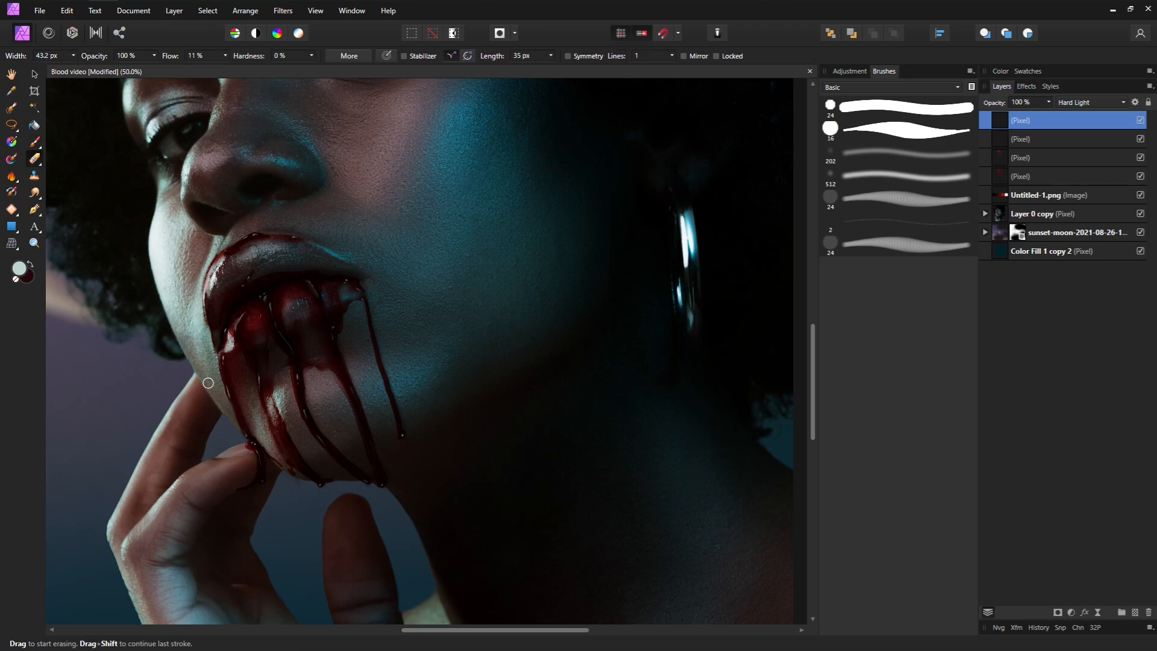
Step: Touch up the highlights on the mouth blood and toggle the lowest blood layer's visibility to check the effect
key("ctrl+minus")
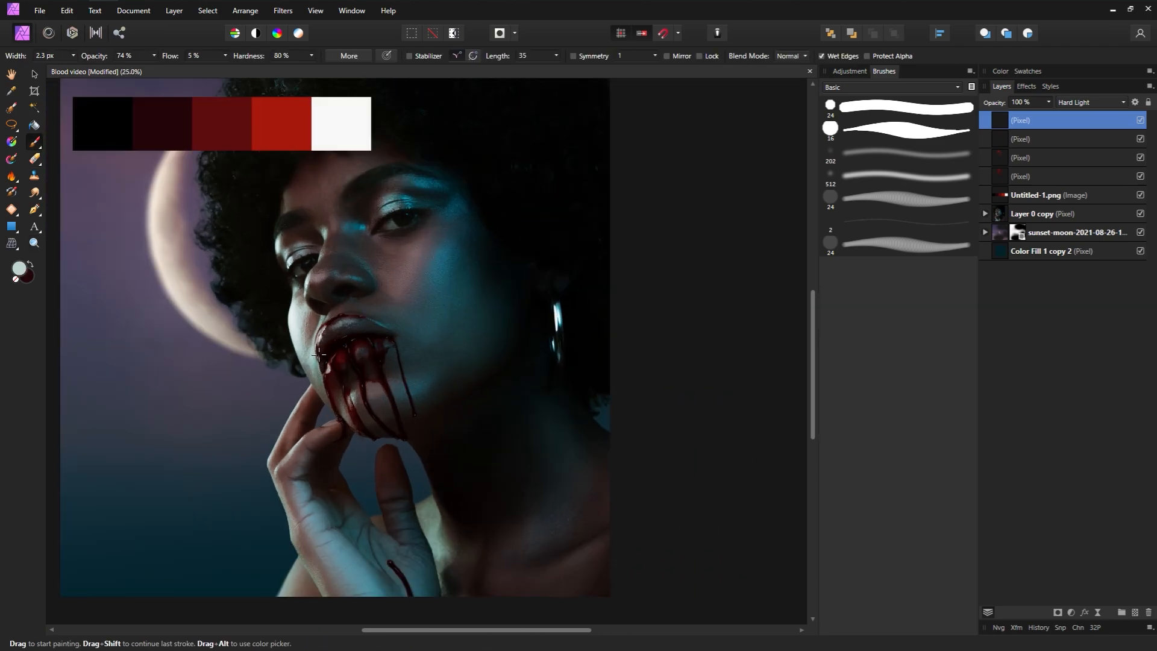
key("e")
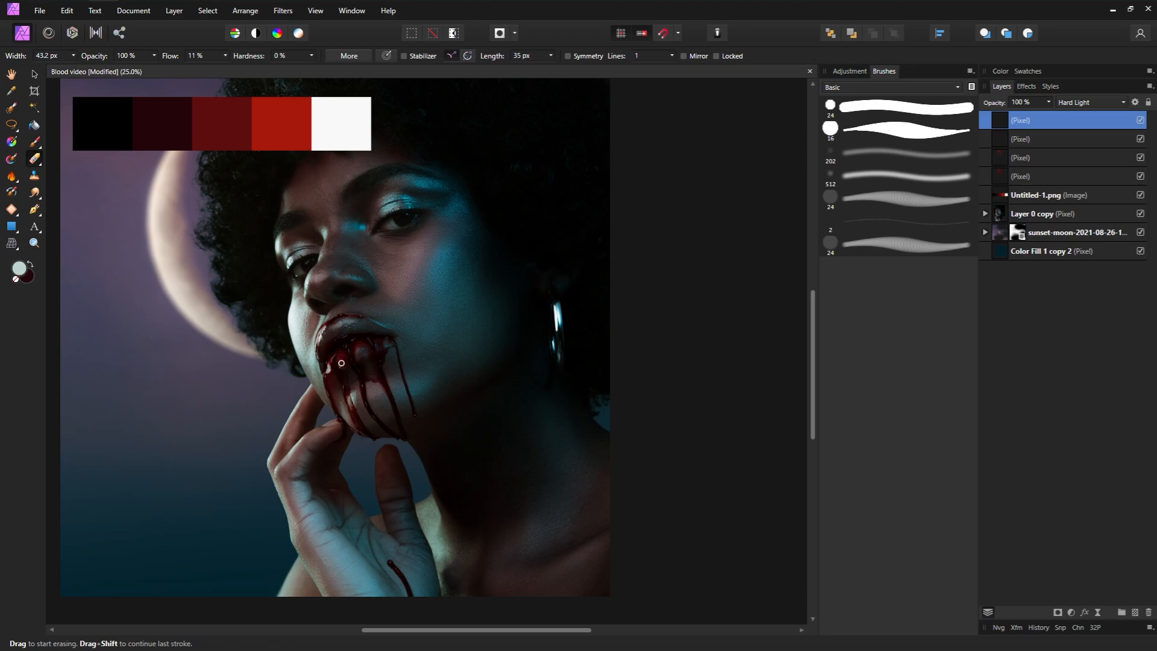
key("b")
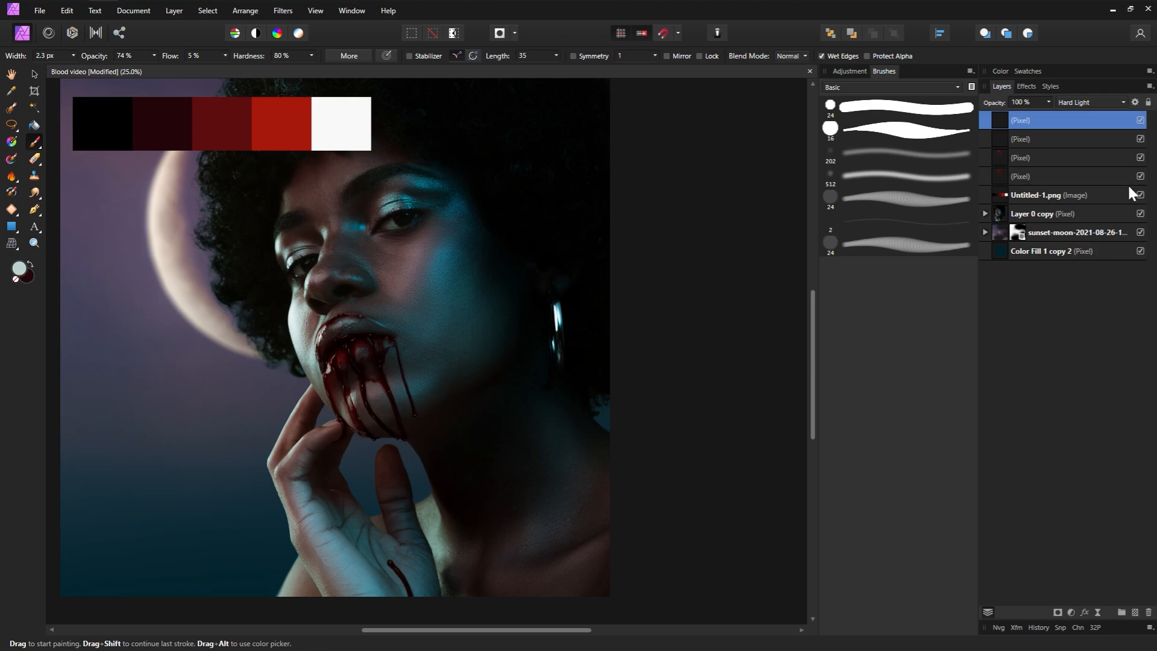
left_click(1145, 177)
Step: Paint and soften further highlights along the lips on the Hard Light layer, using a 2.7 px brush
key("e")
left_click(1061, 121)
key("b")
key("e")
key("b")
key("e")
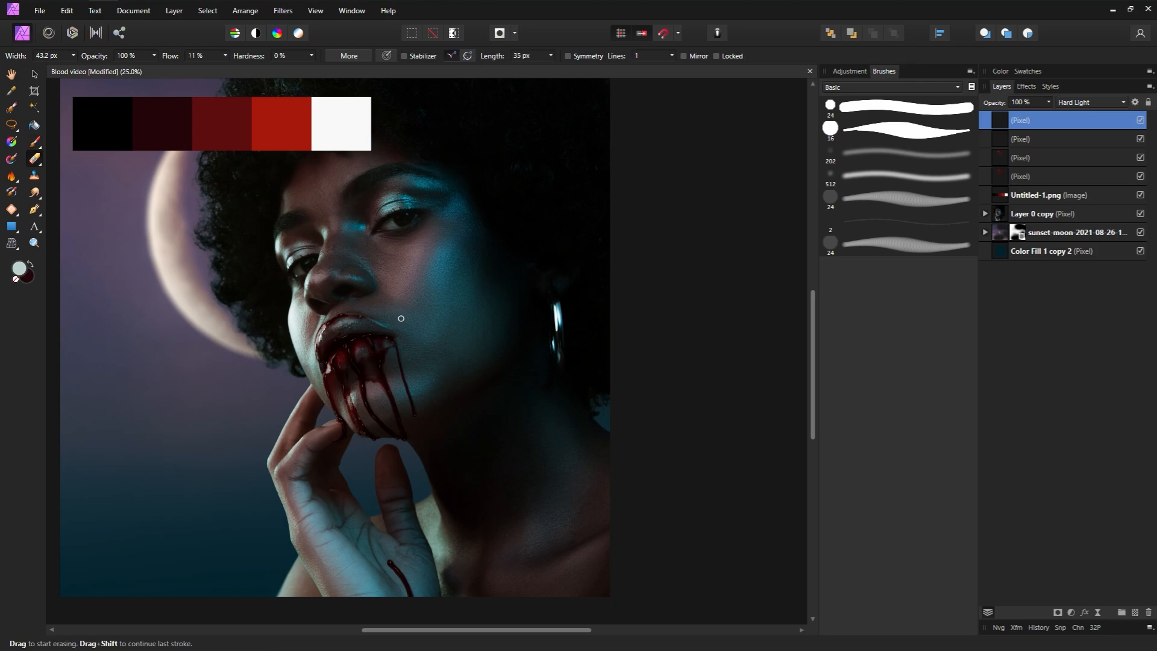
key("b")
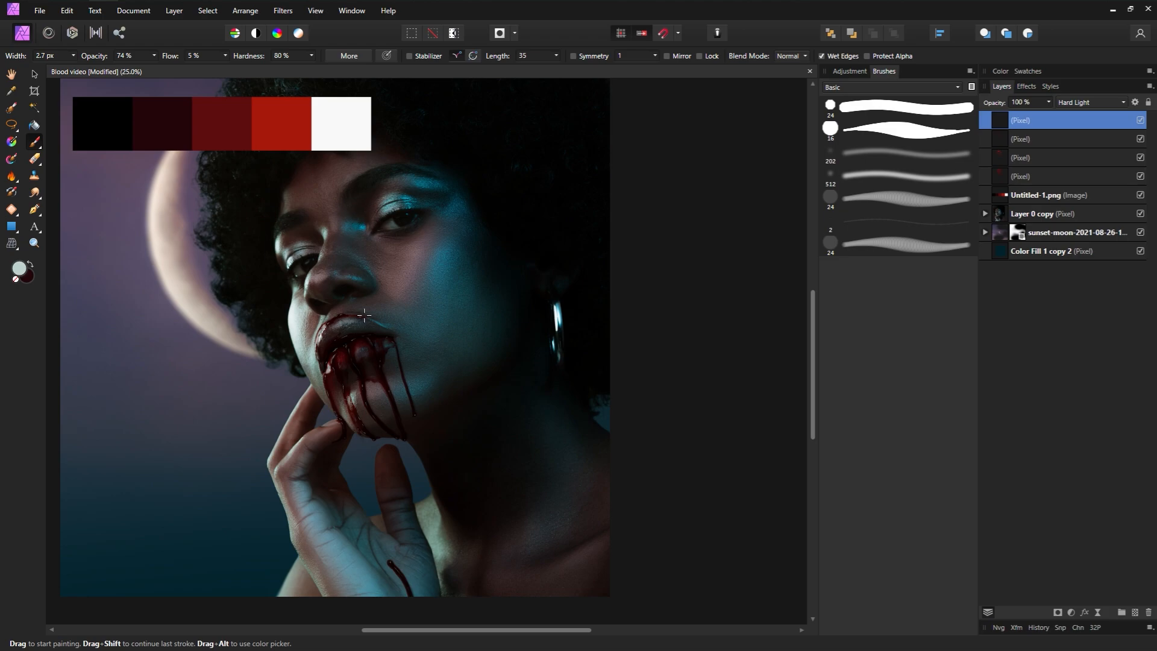
Step: Add a new pixel layer above the highlights and set its blend mode to Screen
left_click(1135, 612)
left_click(1079, 102)
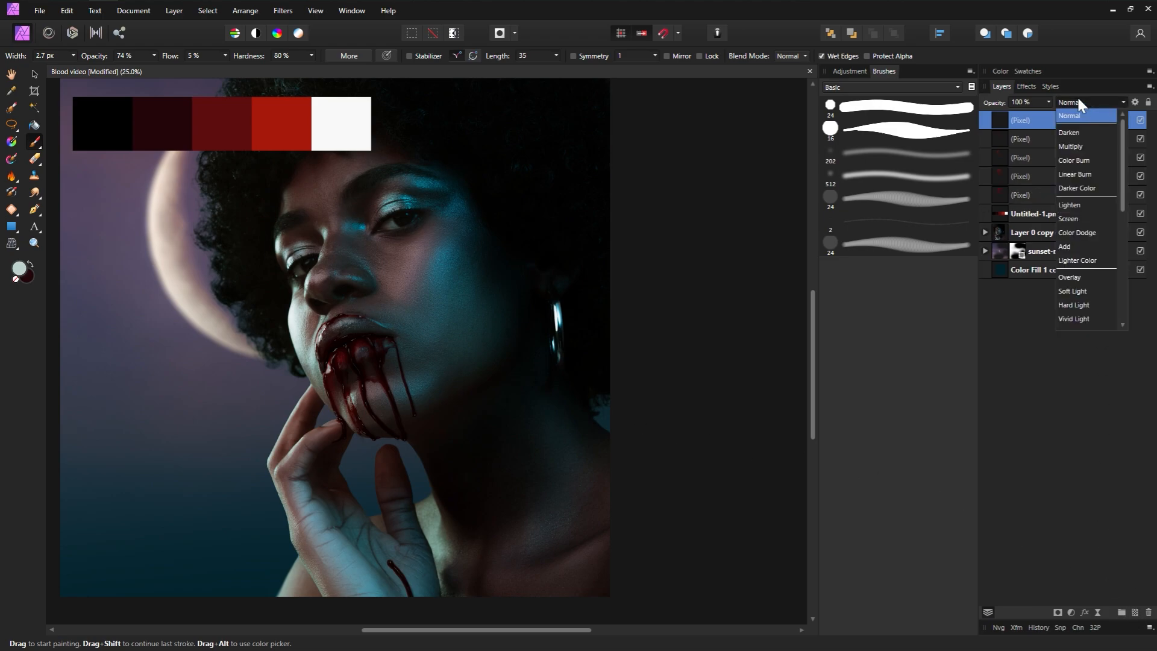
left_click(1075, 217)
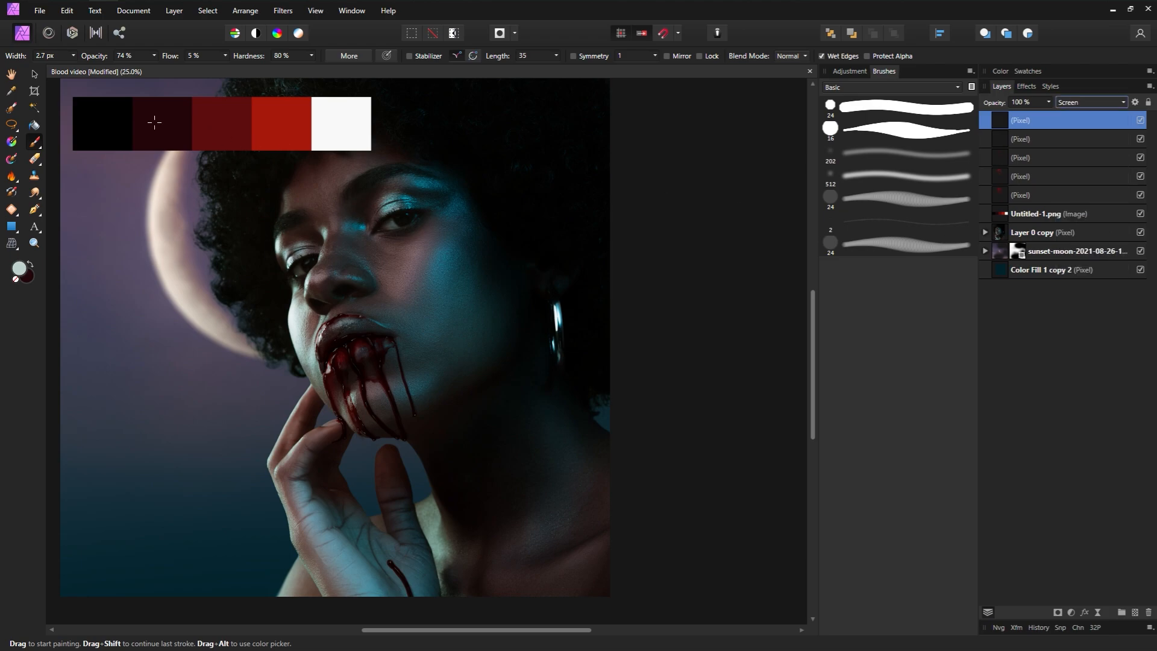
Step: Sample the dark red palette swatch, choose the soft 202 px brush and enlarge it to about 301 px
left_click(11, 91)
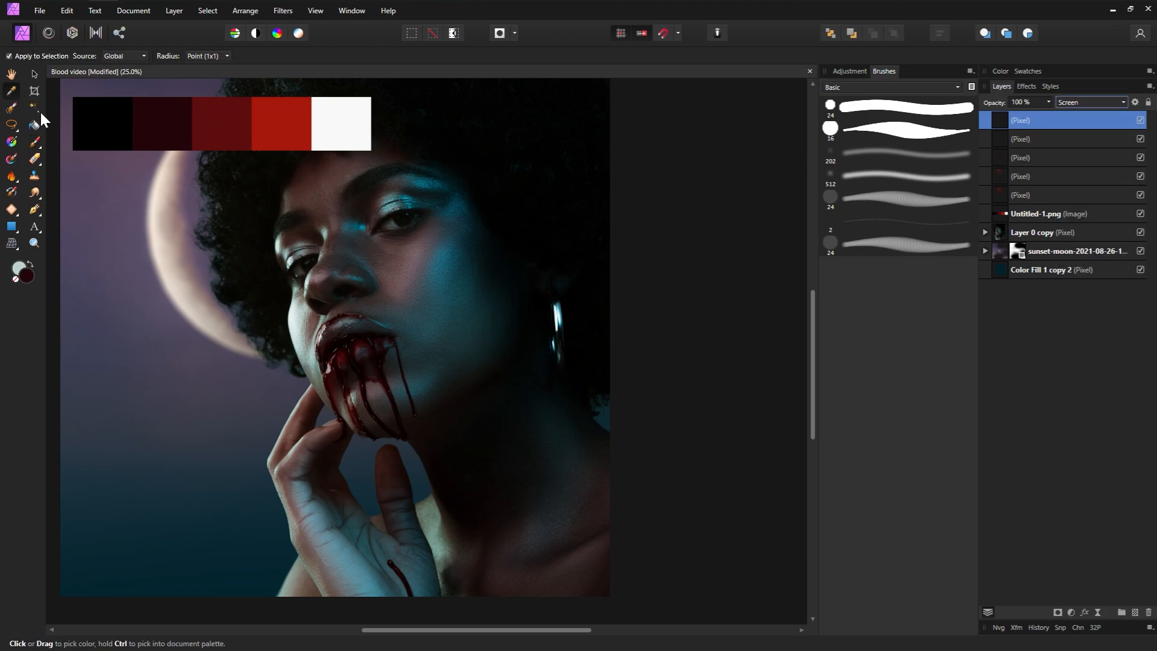
left_click(233, 128)
left_click(35, 143)
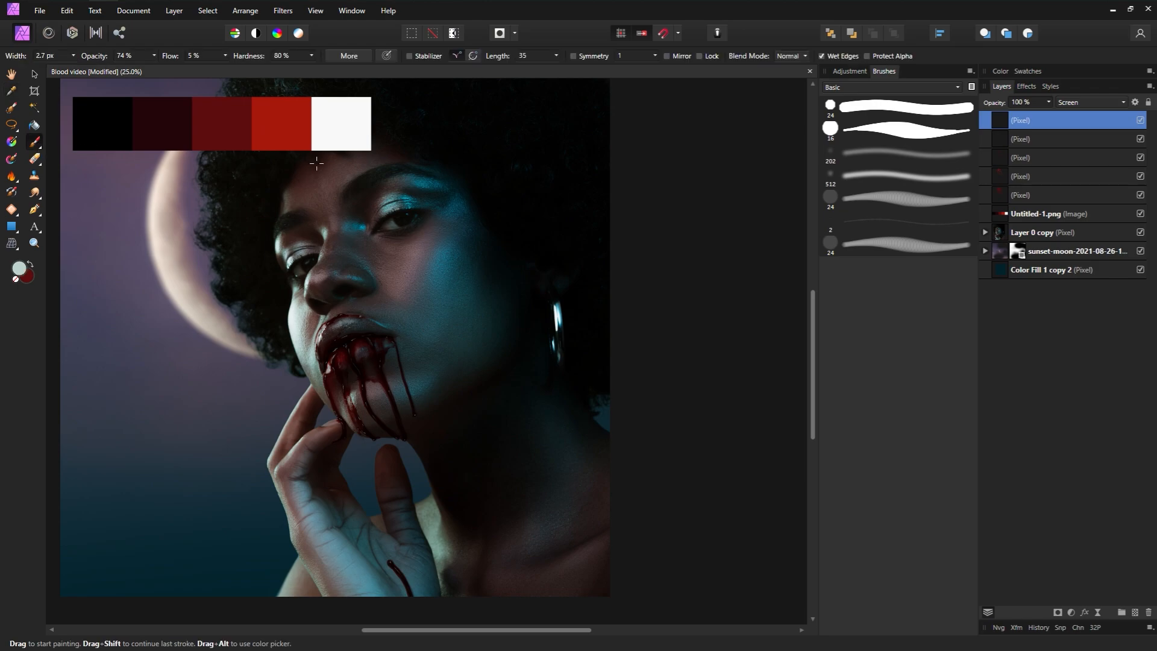
double_click(883, 156)
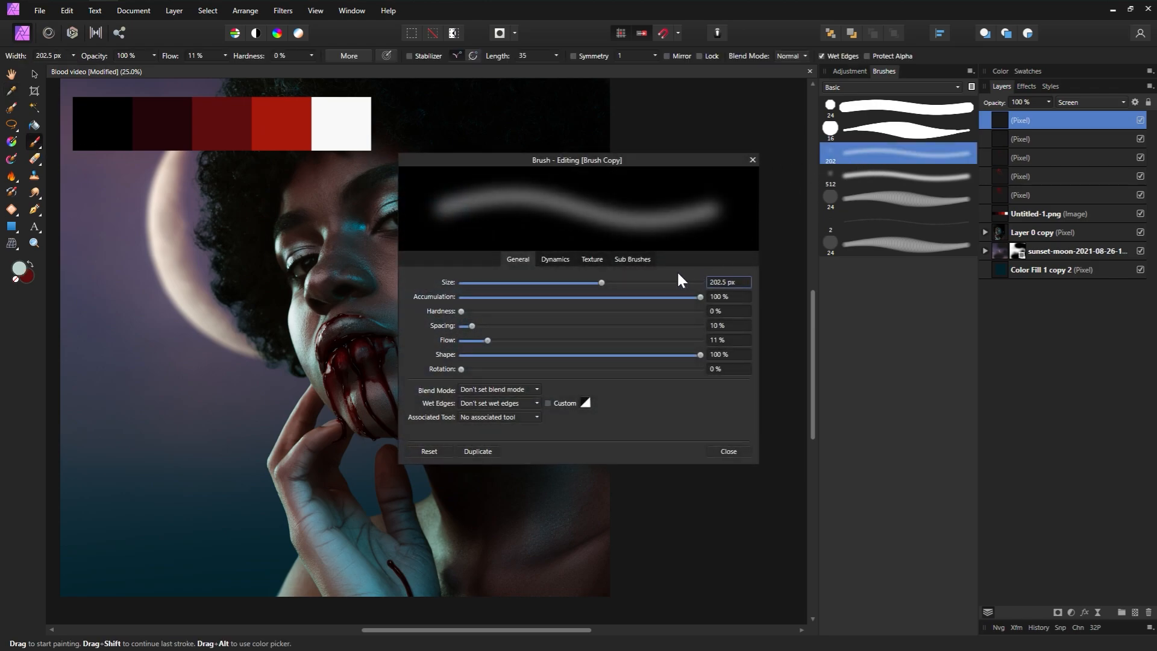
left_click(752, 159)
key("bracketright")
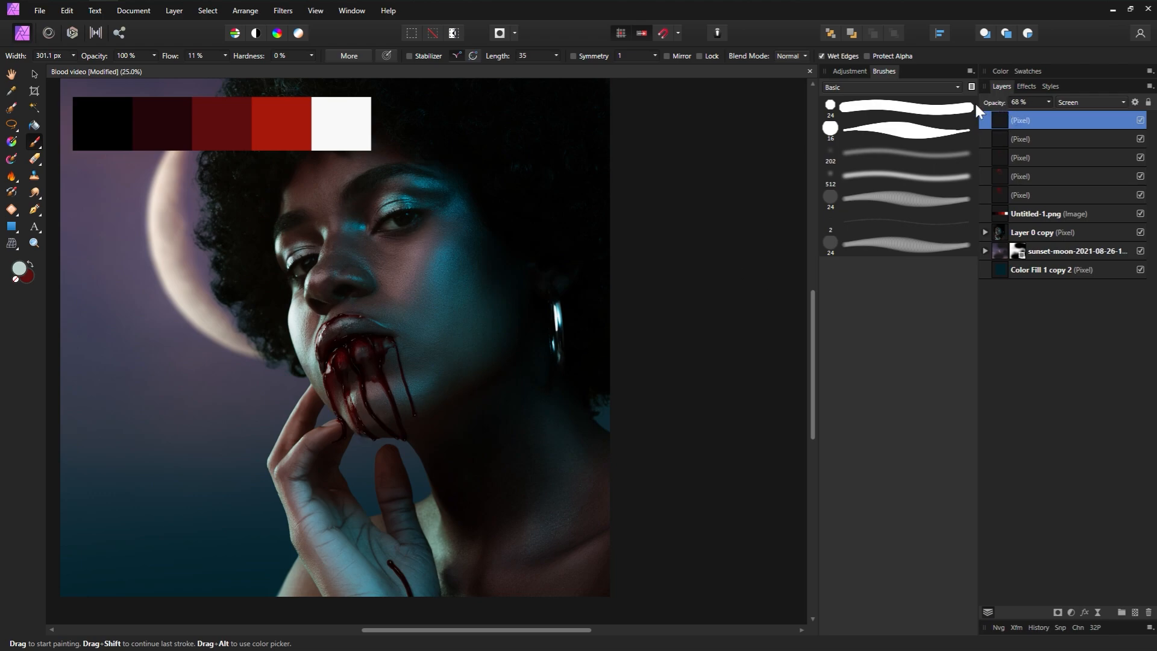
Step: Set the Screen layer's opacity to 43% and sample a brighter red as the foreground colour
mouse_move(962, 109)
left_mouse_down()
mouse_move(972, 109)
mouse_move(963, 112)
left_mouse_up()
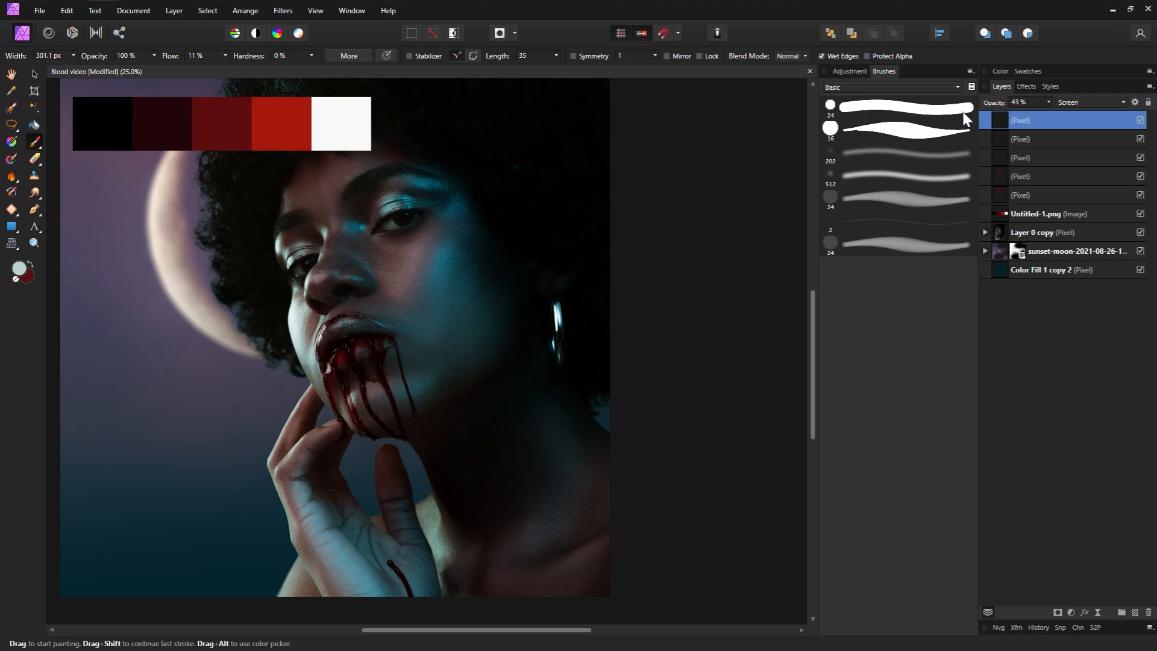
left_click(352, 356)
left_click(393, 435, "alt")
Step: Paint a soft red glow over the blood in the mouth with a smaller soft brush, erasing the spill
key("bracketleft")
key("bracketleft")
key("bracketleft")
key("bracketleft")
key("bracketleft")
key("bracketleft")
key("bracketleft")
key("bracketleft")
key("bracketleft")
key("bracketleft")
key("bracketright")
key("e")
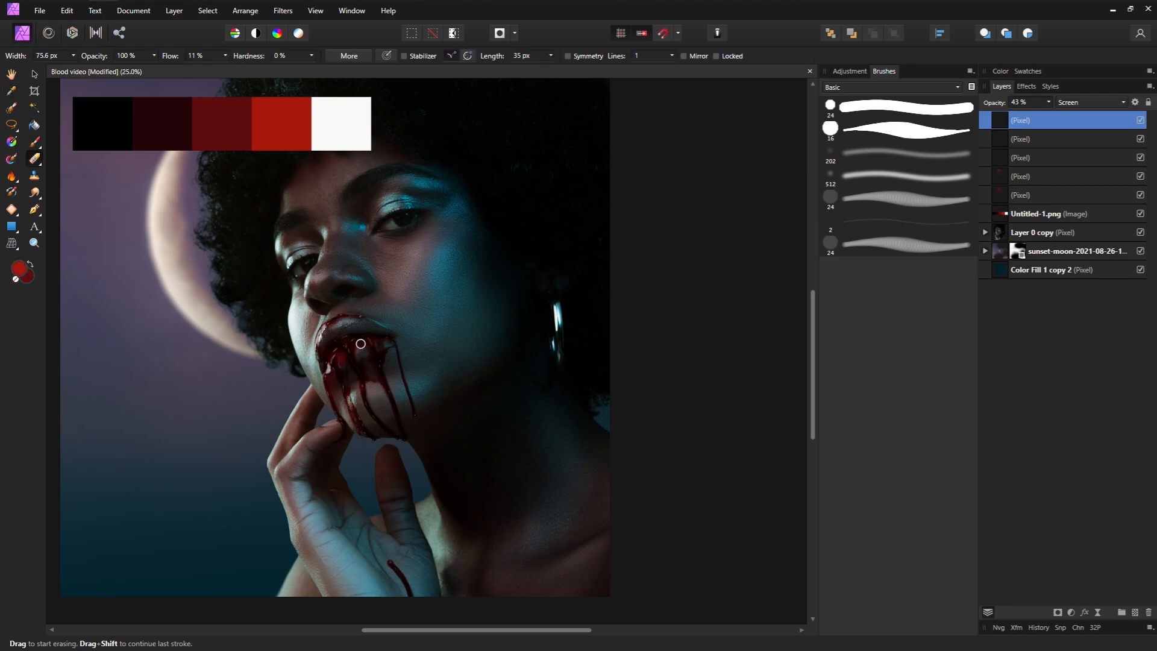
key("bracketright")
key("b")
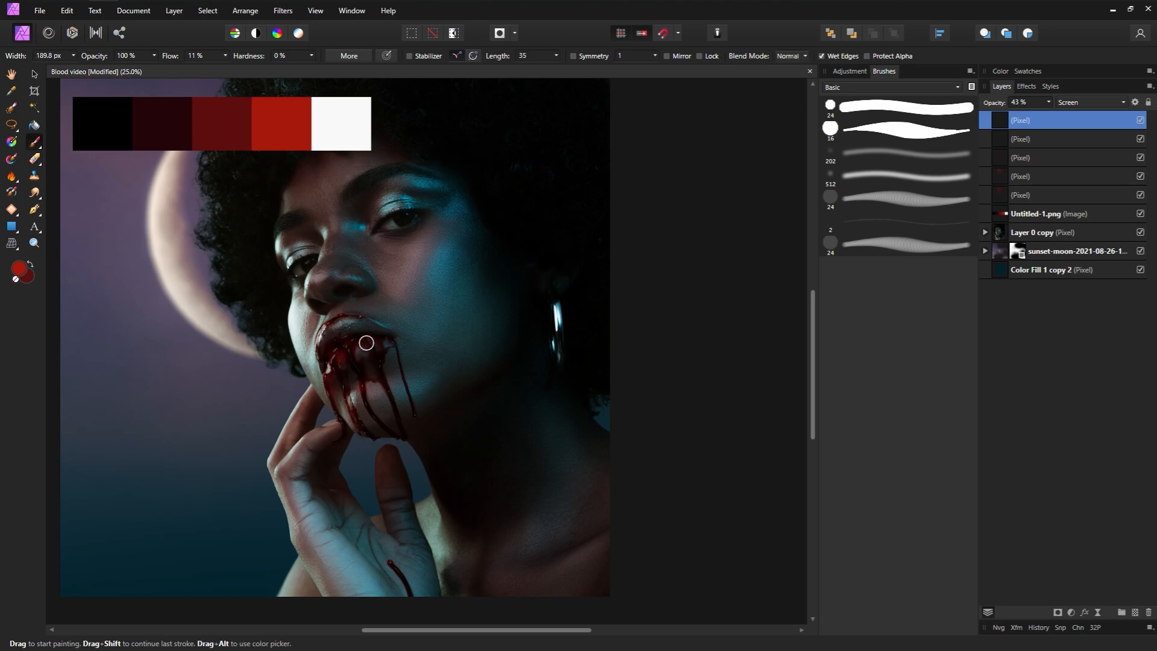
Step: Extend the soft red glow to the blood drips on the chin and fingertip, tidying it with the eraser
key("e")
key("bracketright")
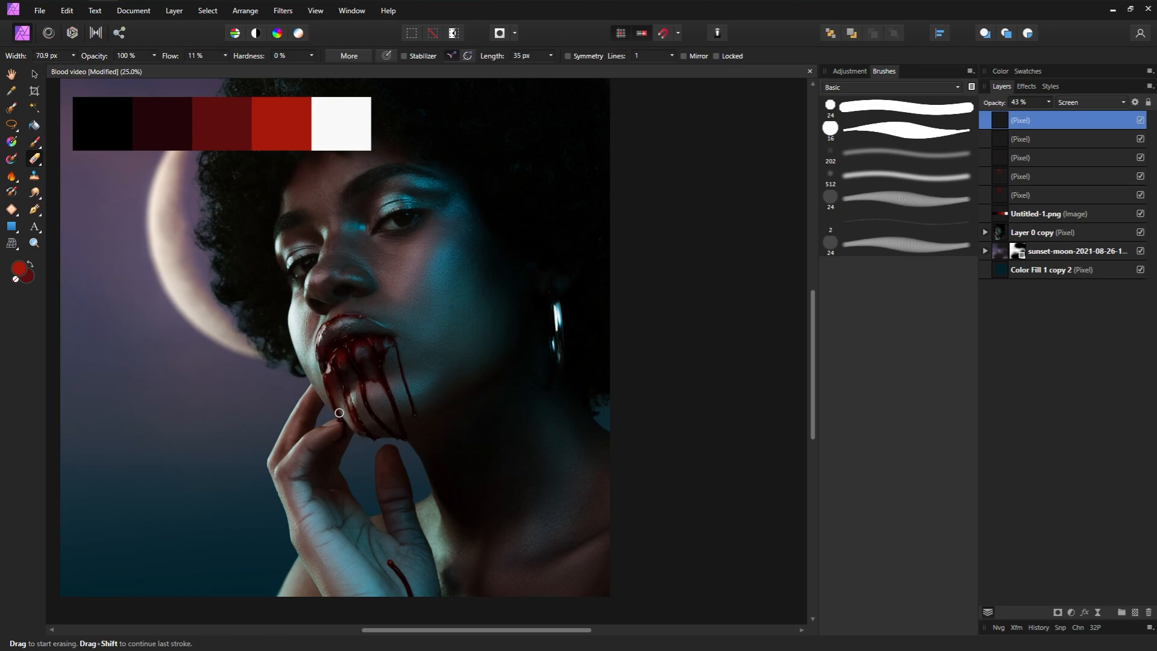
key("b")
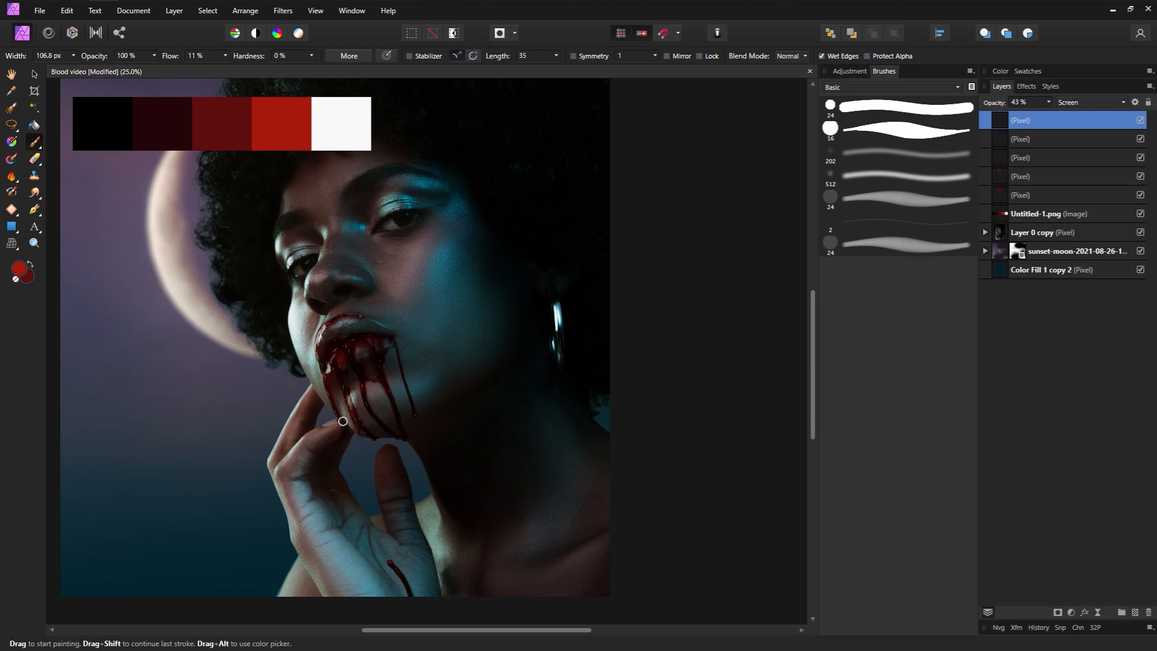
left_click(34, 159)
left_click(34, 143)
key("bracketleft")
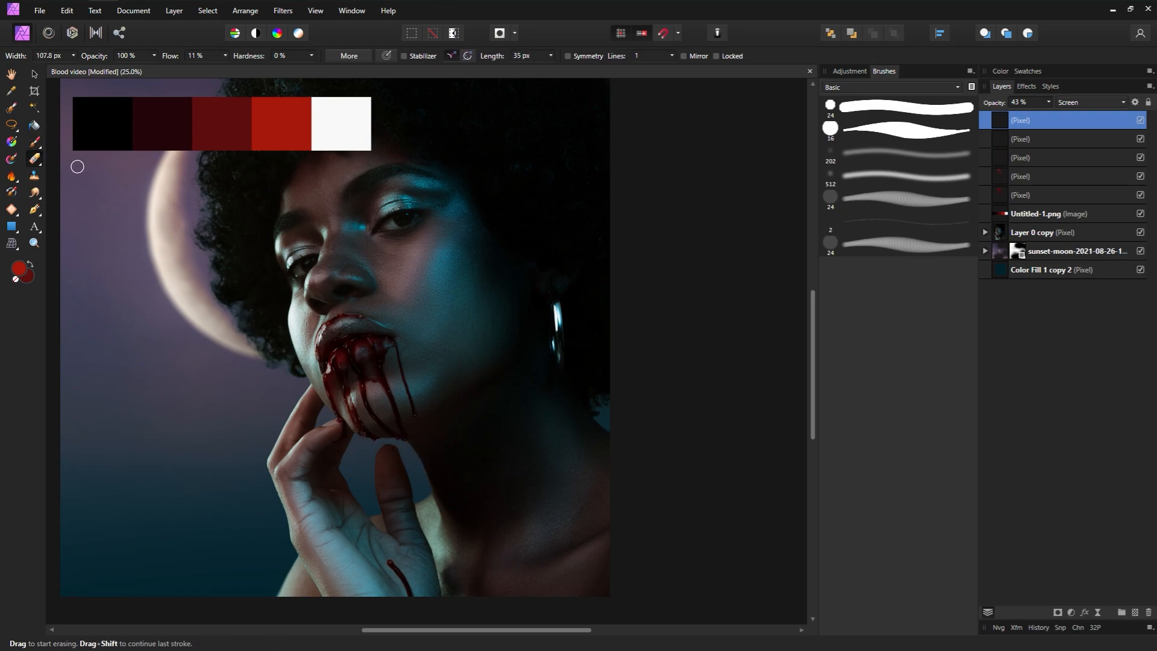
Step: Refine the red glow on the Screen layer with smaller brush and eraser strokes, reducing the eraser to 25 px
key("bracketleft")
key("bracketleft")
left_click(37, 160)
left_click(39, 146)
left_click(38, 161)
key("bracketleft")
Step: Add a Curves adjustment on top and shape a gentle S-curve that darkens the shadows and raises the highlights to about X 0.841, Y 0.876
left_click(850, 71)
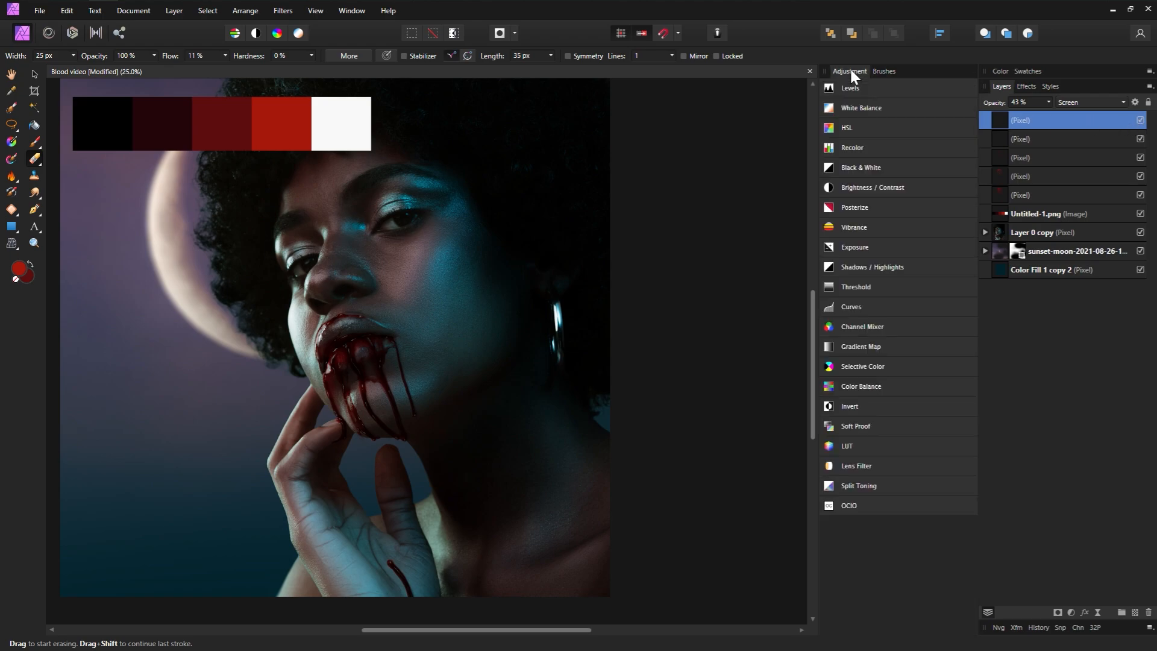
left_click(870, 305)
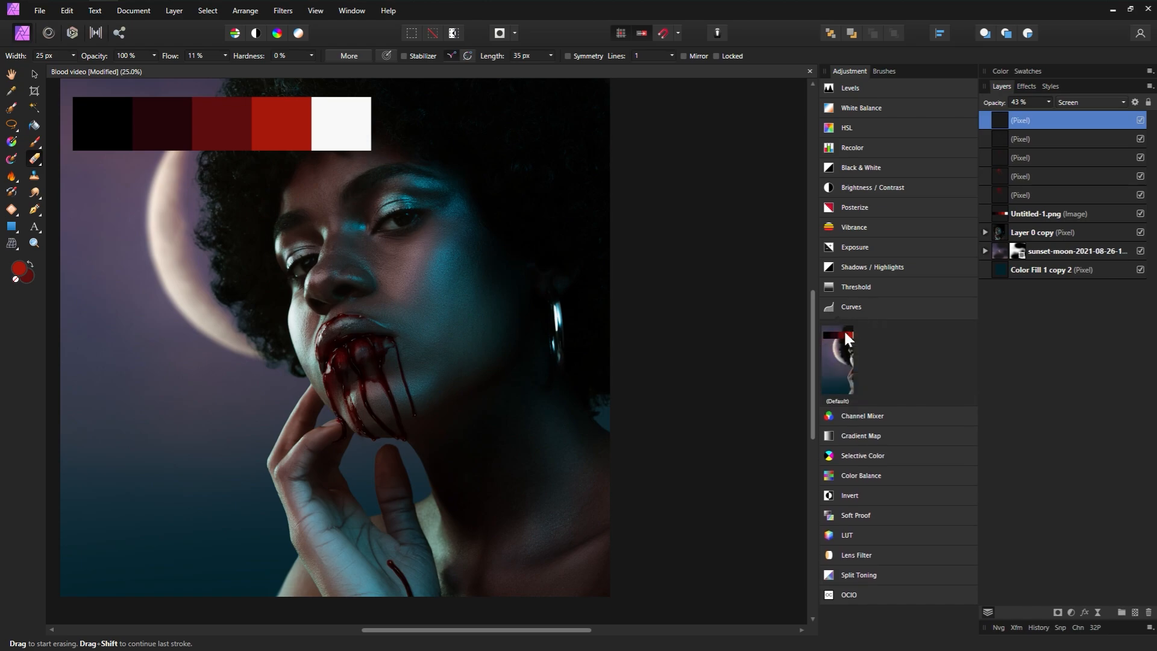
left_click(838, 349)
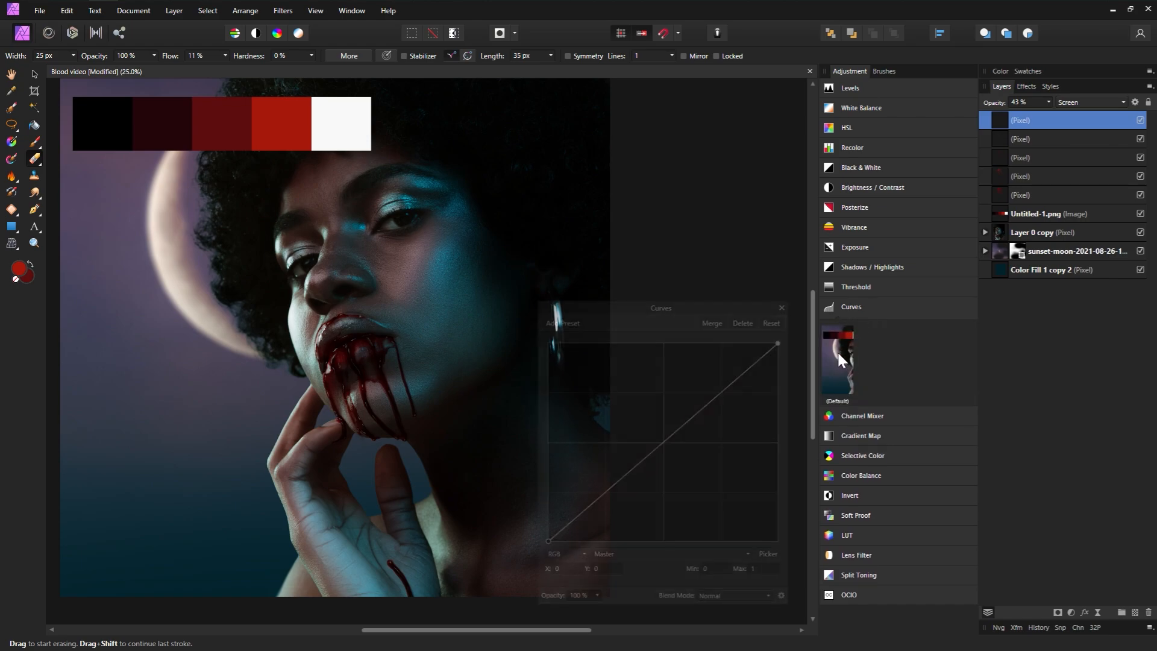
left_click(605, 497)
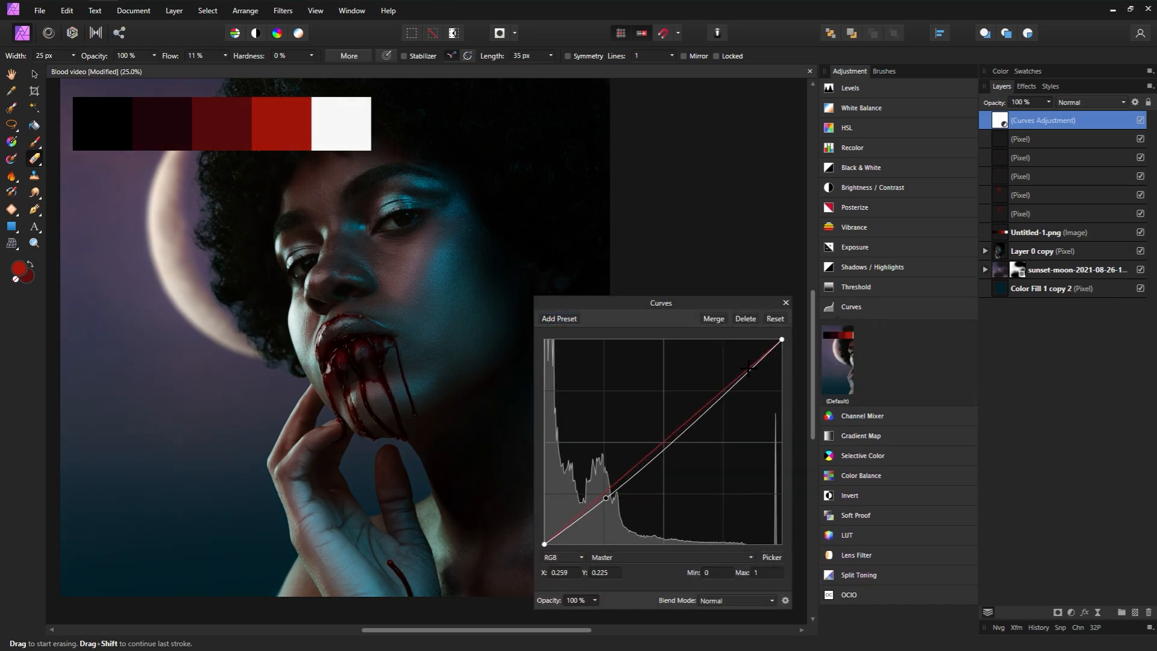
left_click_drag(749, 367, 744, 364)
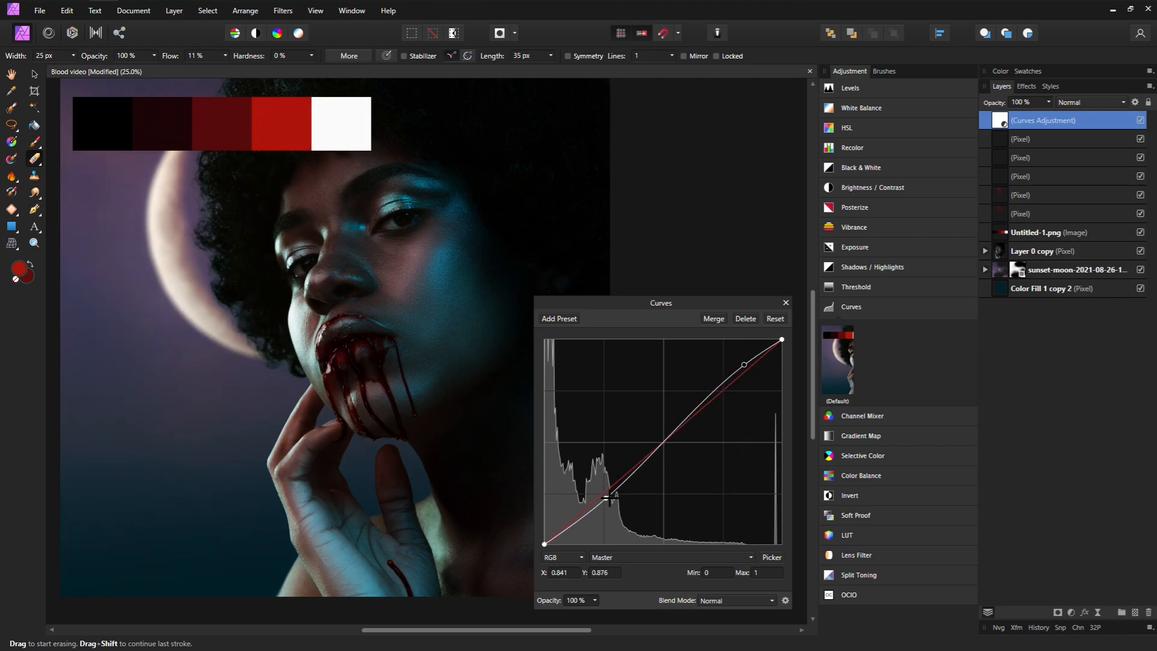
left_click_drag(609, 496, 610, 498)
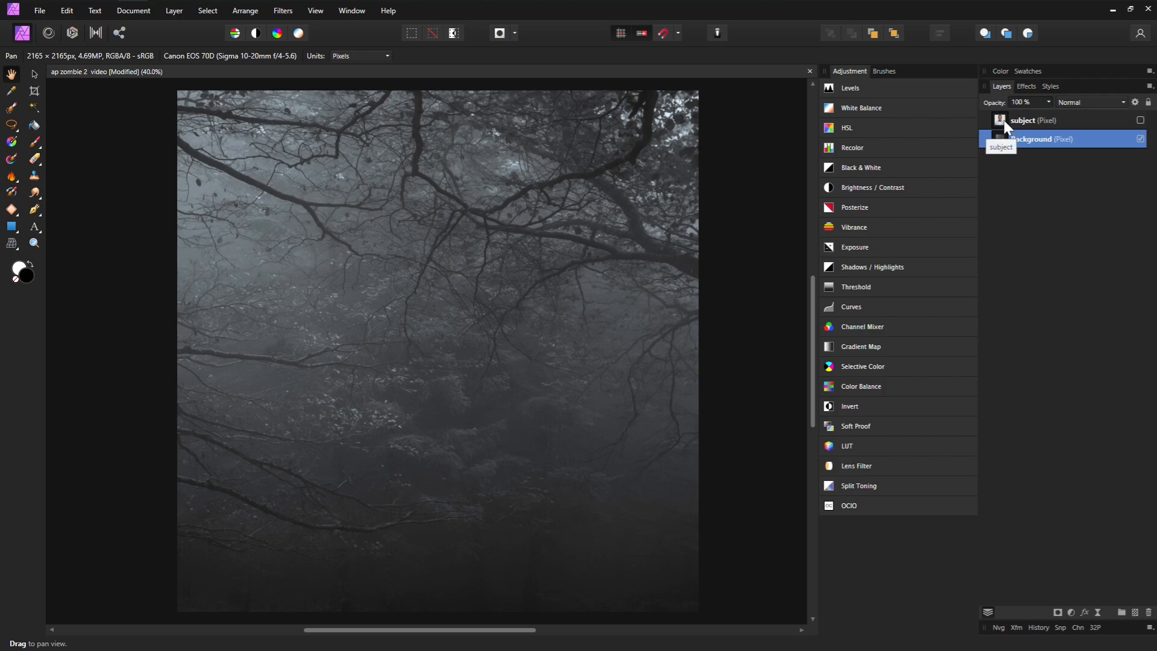
Step: In the zombie document, add a live Lens Blur above the forest Background layer with a radius of 9.9 px
left_click(1100, 611)
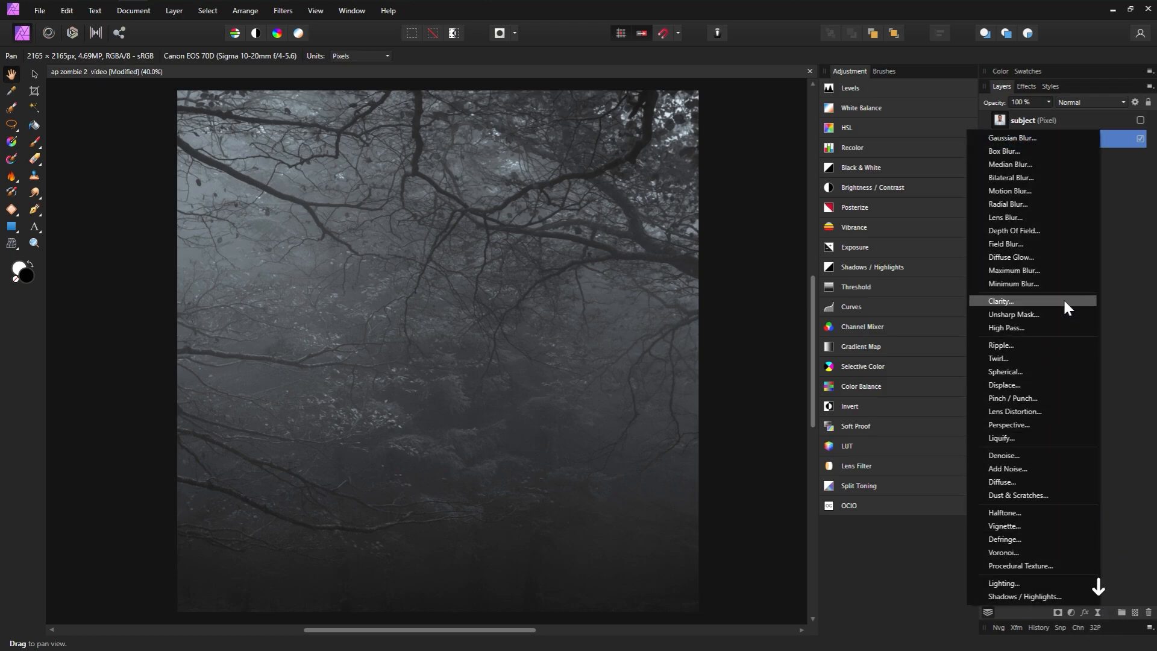
left_click(1034, 221)
left_click_drag(758, 426, 768, 204)
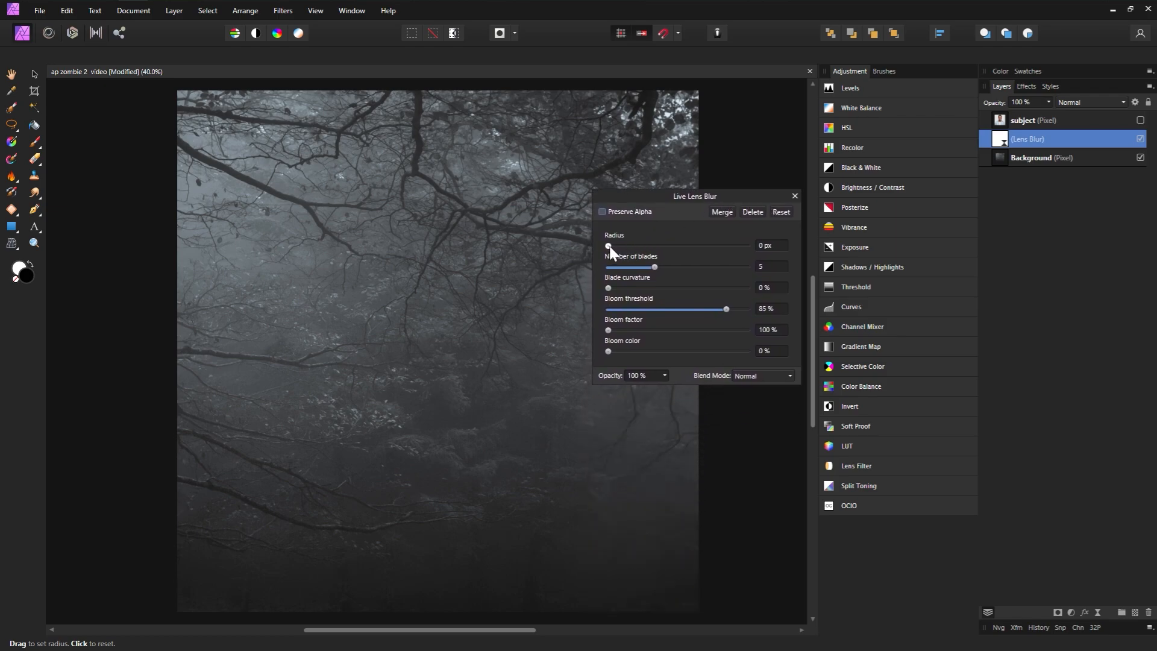
left_click_drag(610, 247, 670, 258)
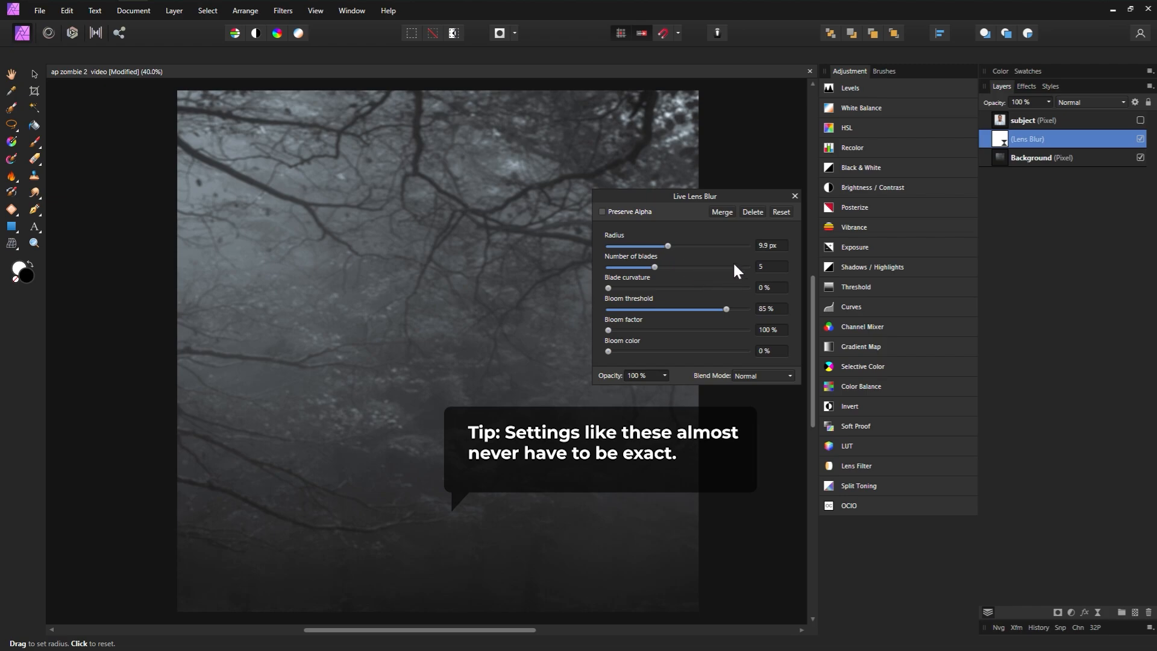
left_click(795, 196)
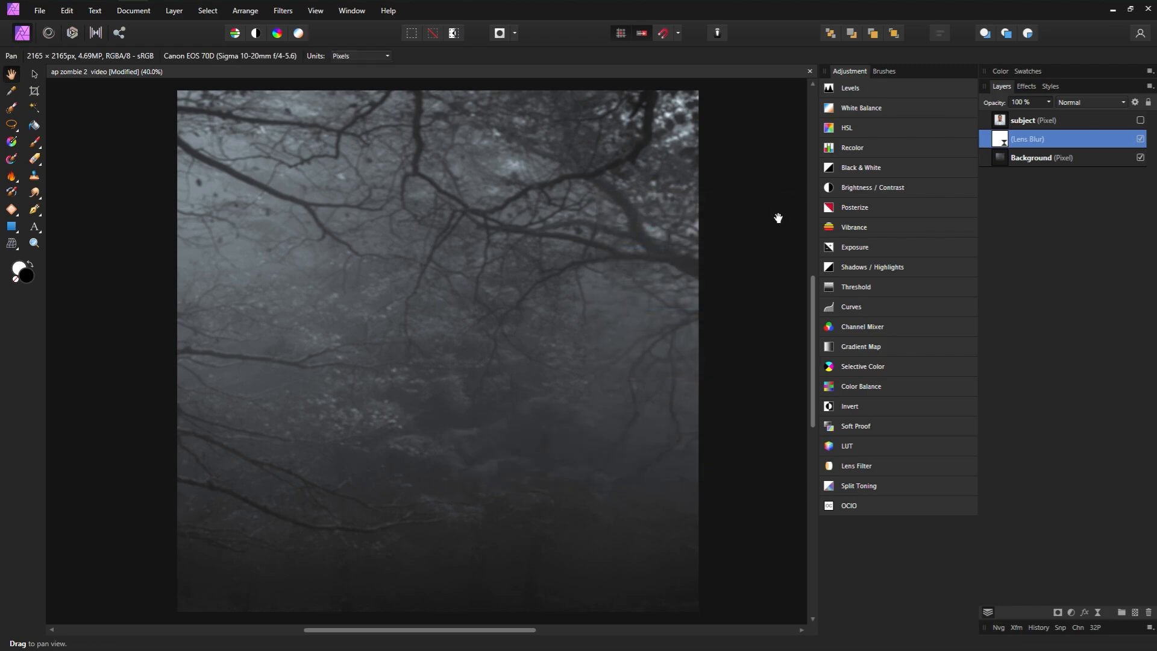
Step: Show the subject layer, duplicate it, and nest one copy inside the other
left_click(1140, 120)
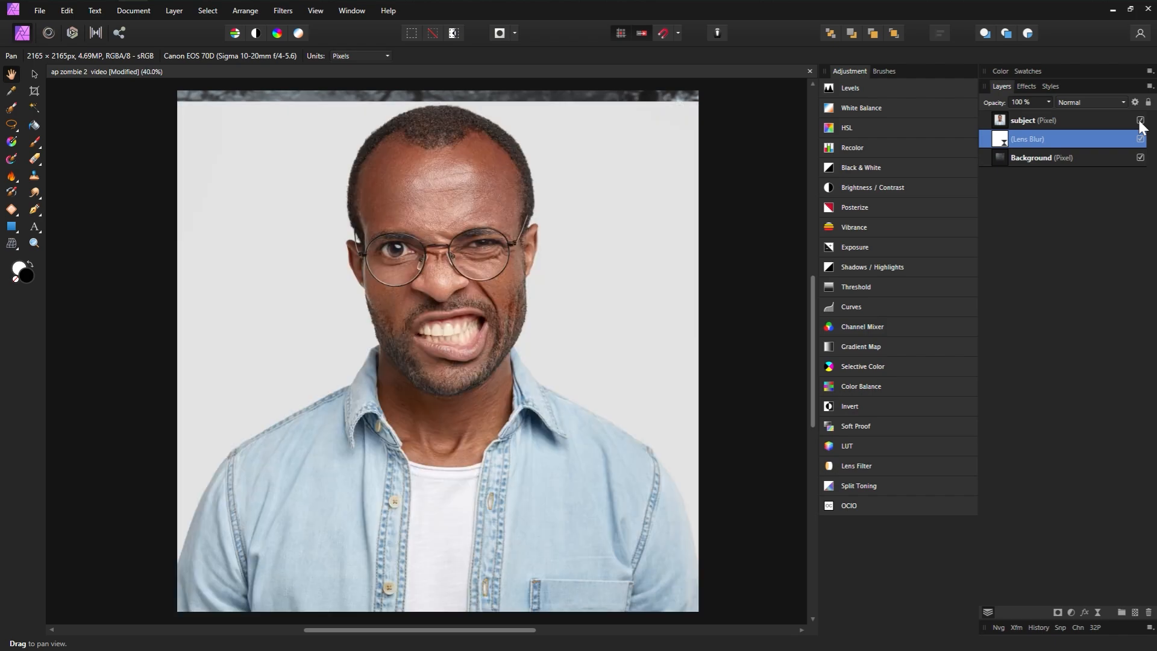
left_click(1103, 121)
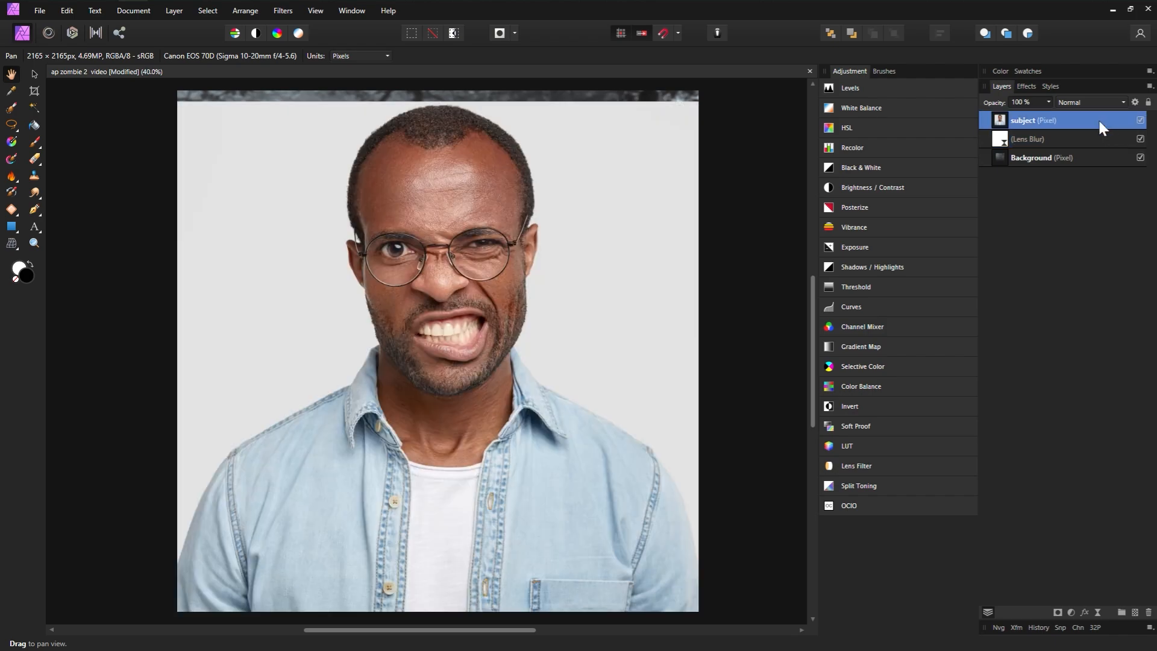
key("ctrl+j")
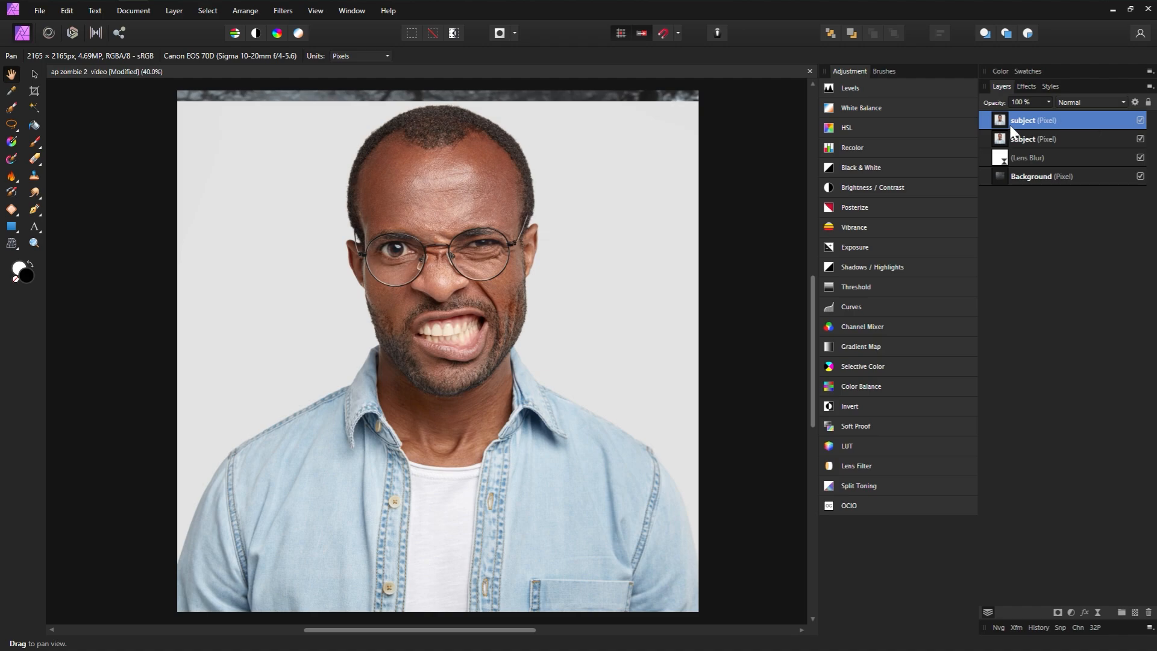
left_click_drag(1007, 139, 993, 123)
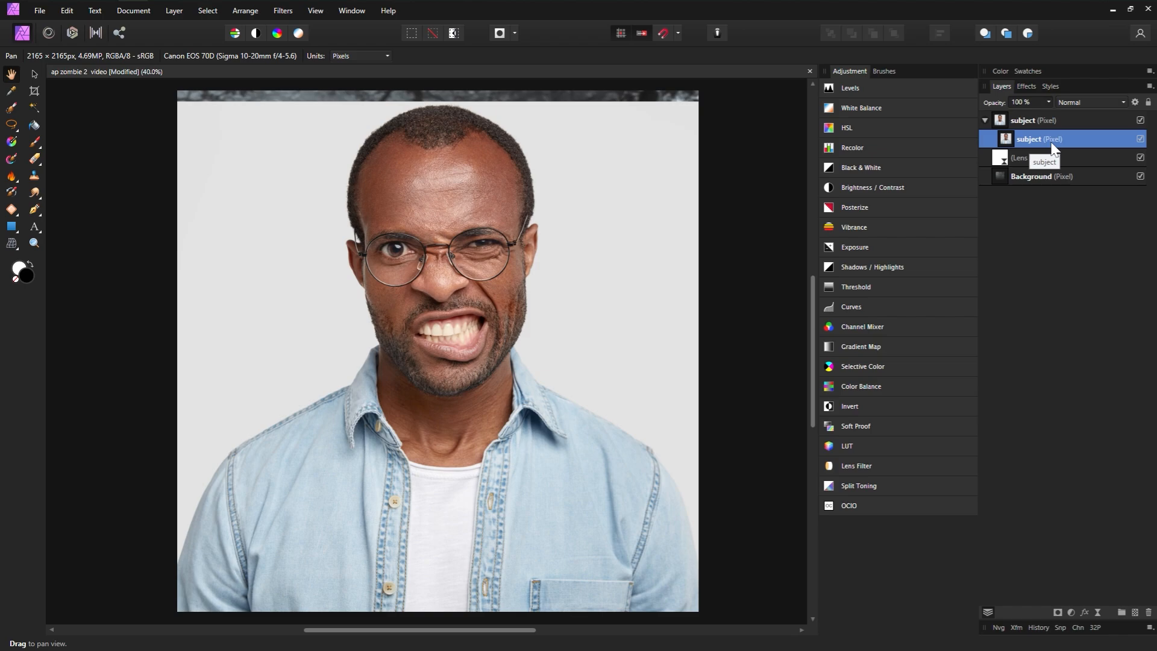
Step: Open the nested subject copy in Liquify and pinch the man's wide-open eye with a 161 px brush to enlarge it
left_click(50, 33)
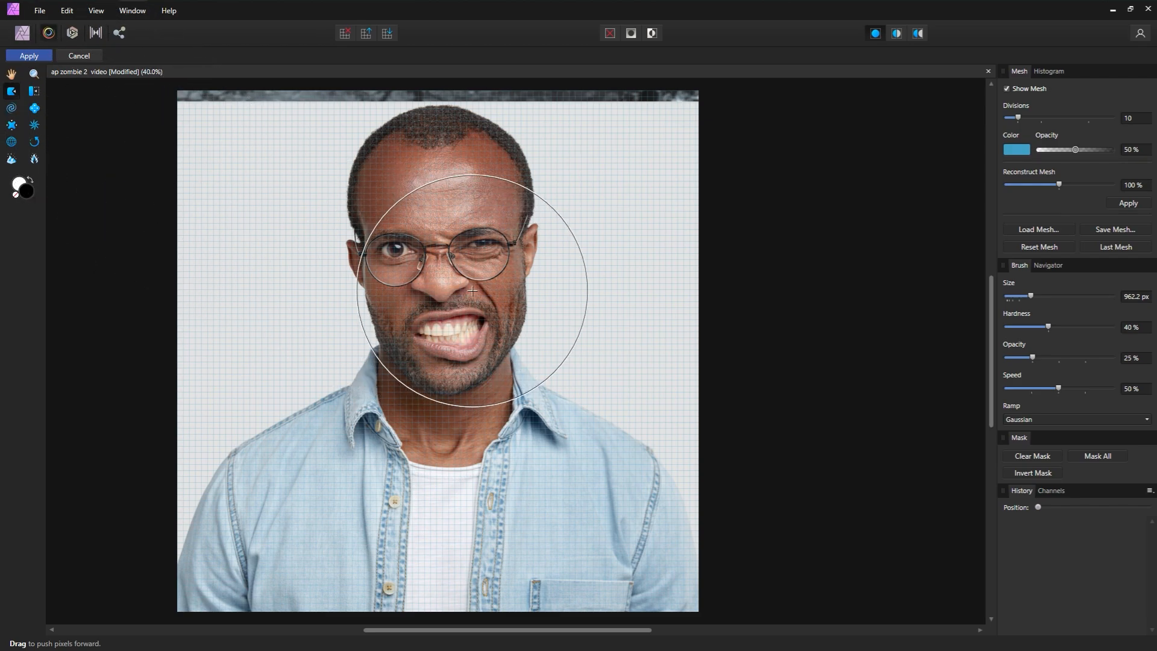
key("bracketleft")
key("bracketleft")
key("bracketleft")
key("bracketleft")
key("bracketleft")
key("bracketleft")
key("bracketleft")
key("bracketleft")
key("bracketleft")
key("bracketleft")
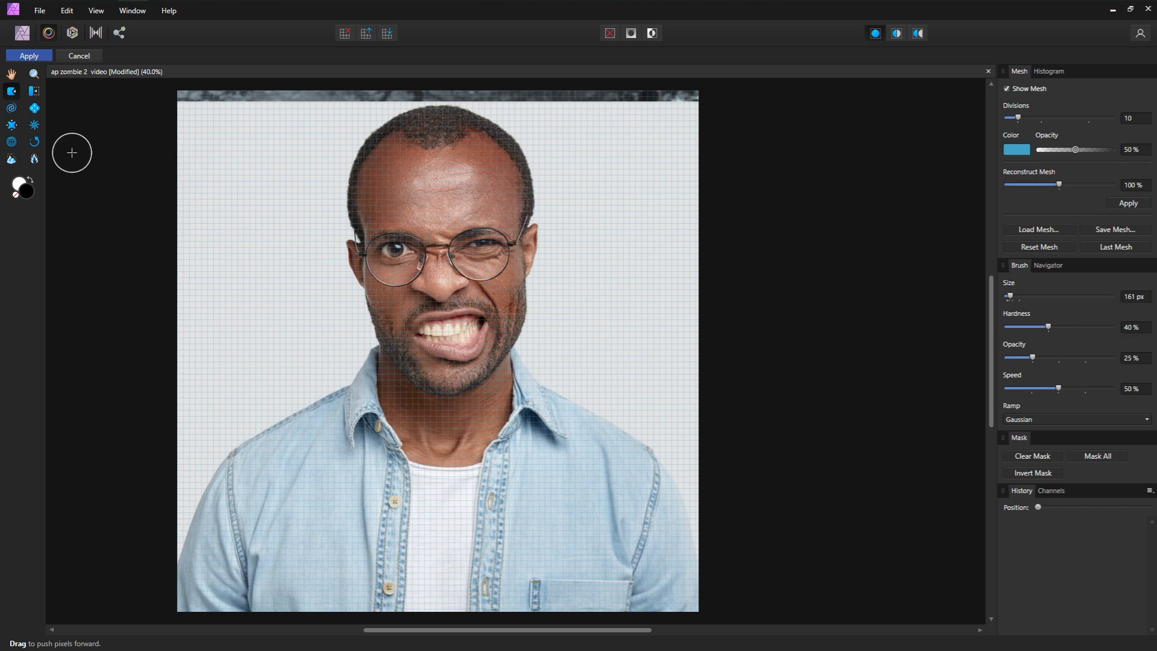
left_click(35, 111)
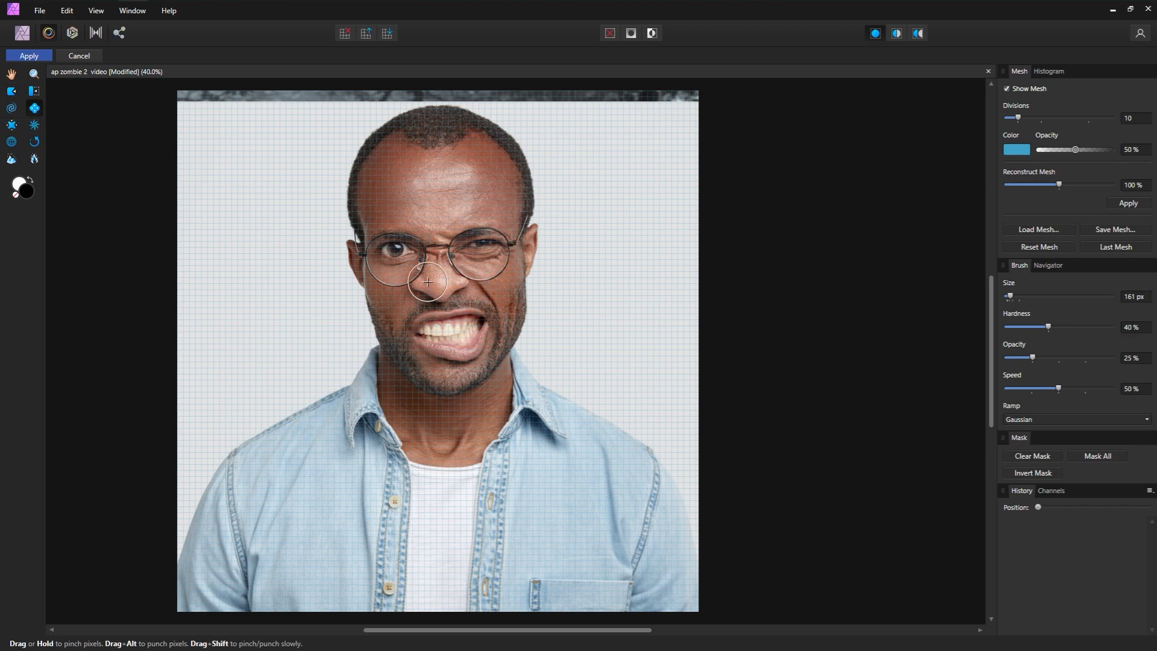
left_click(395, 249)
left_click(395, 249)
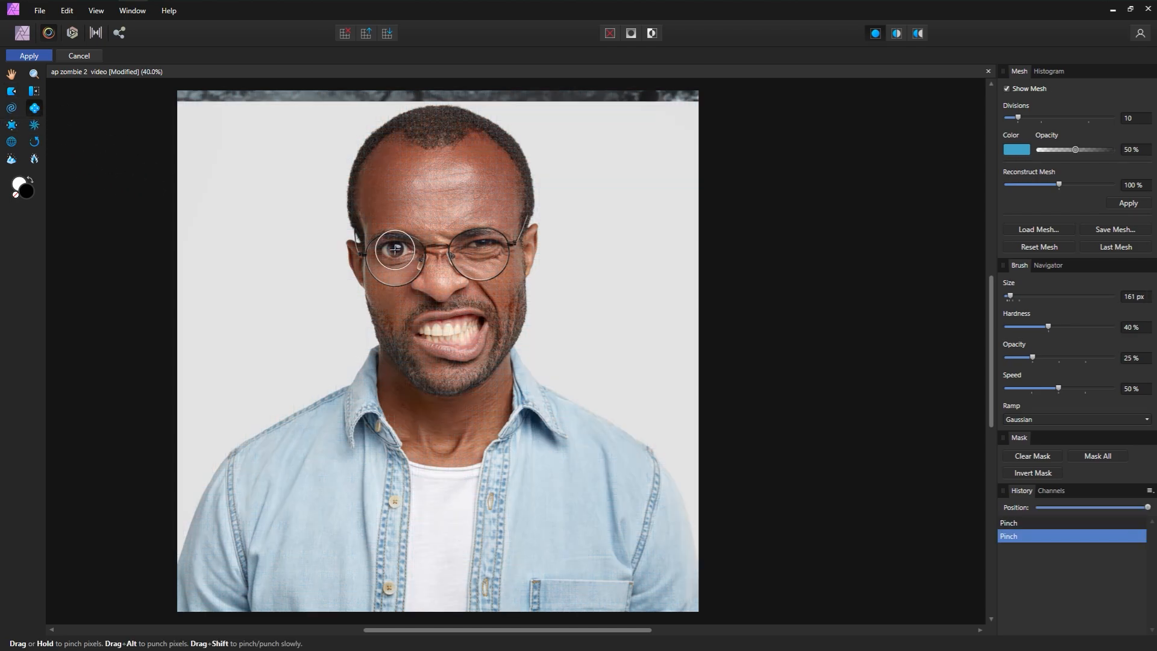
Step: Keep enlarging the wide-open eye with the Pinch tool, varying the brush between about 90 and 173 px
key("bracketleft")
left_click(394, 249)
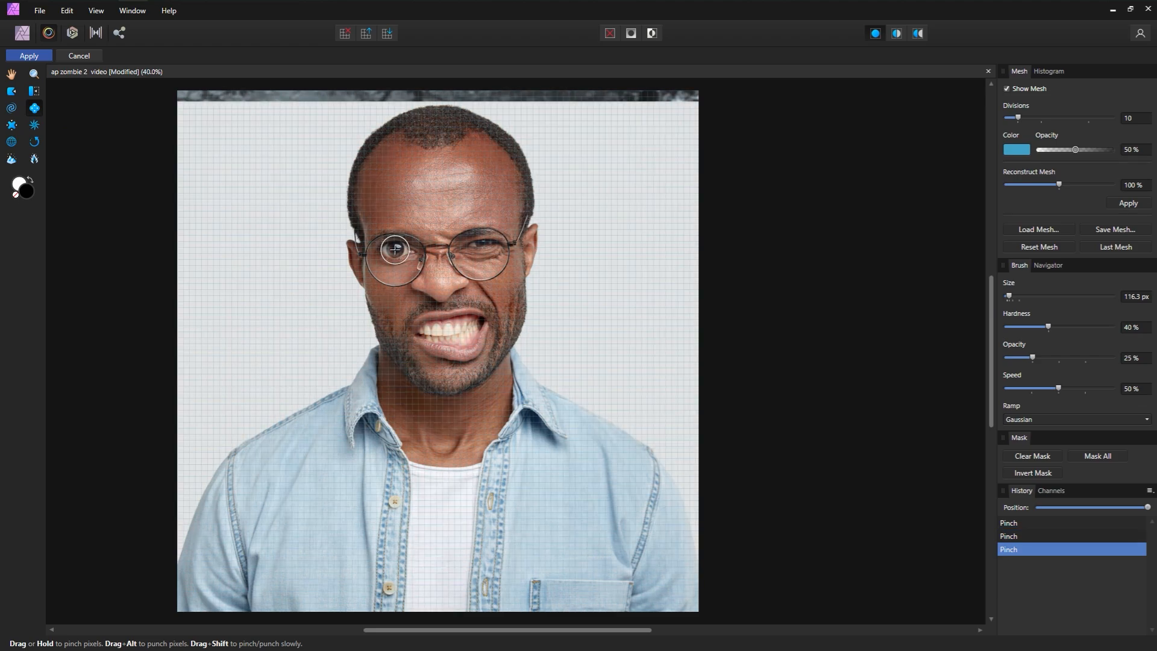
left_click(395, 248)
key("bracketright")
left_click(394, 249)
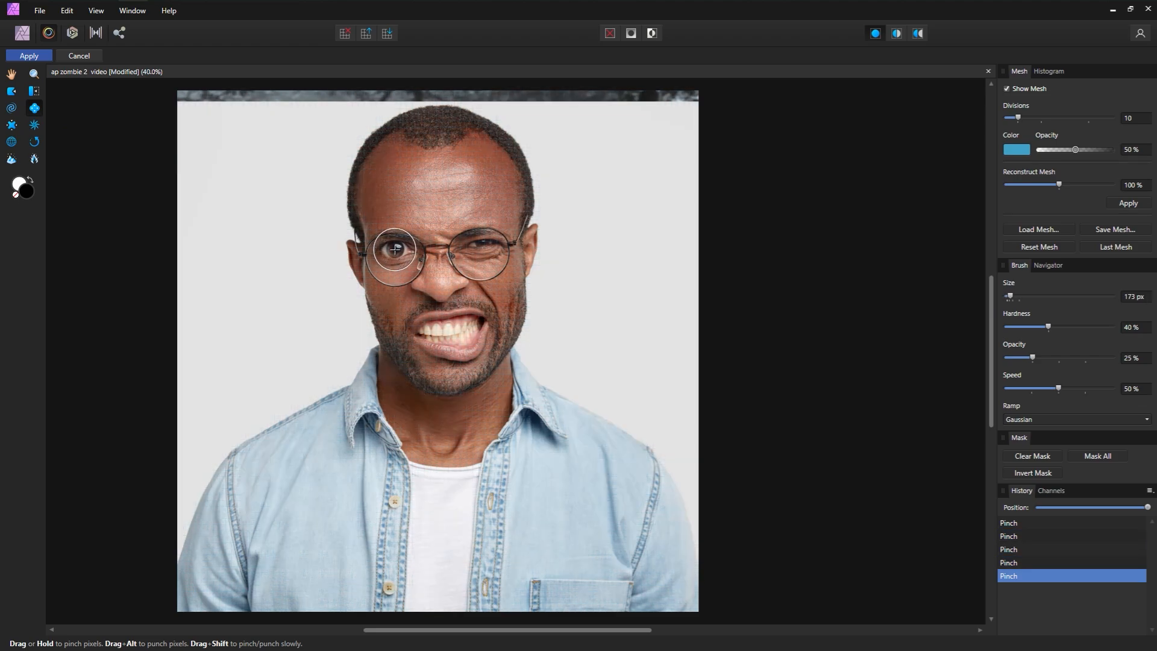
key("bracketleft")
key("bracketleft")
key("bracketleft")
left_click(395, 249)
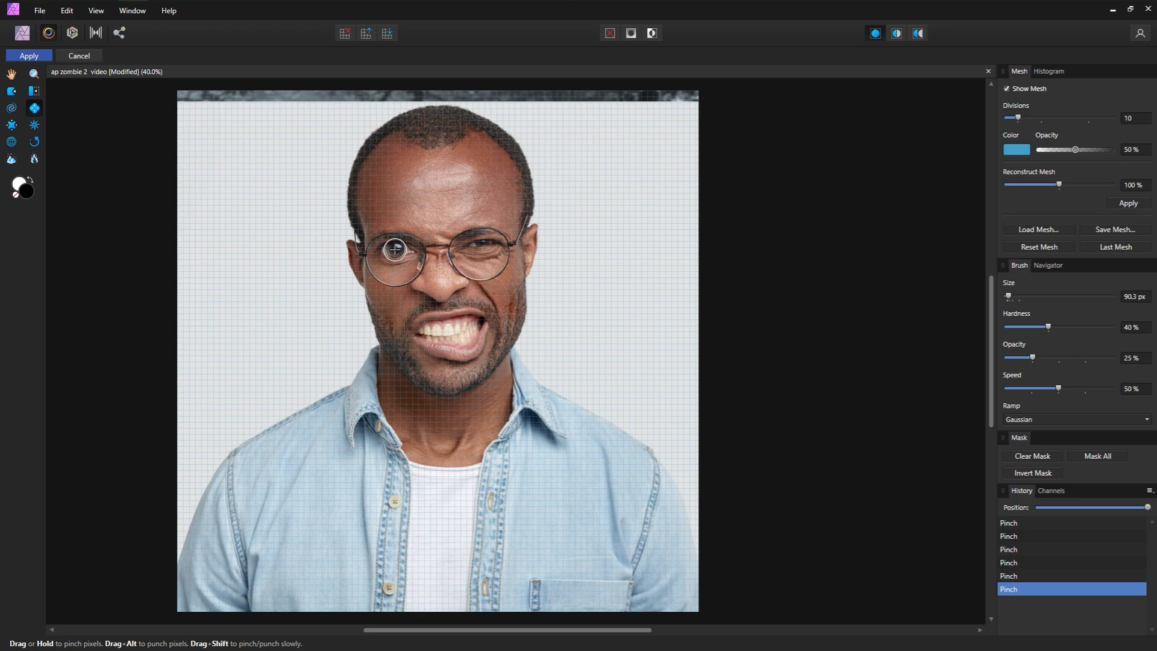
Step: Enlarge the man's front teeth with the Pinch tool, using brush sizes from about 86 to 131 px
key("bracketright")
key("bracketright")
key("bracketright")
left_click(429, 329)
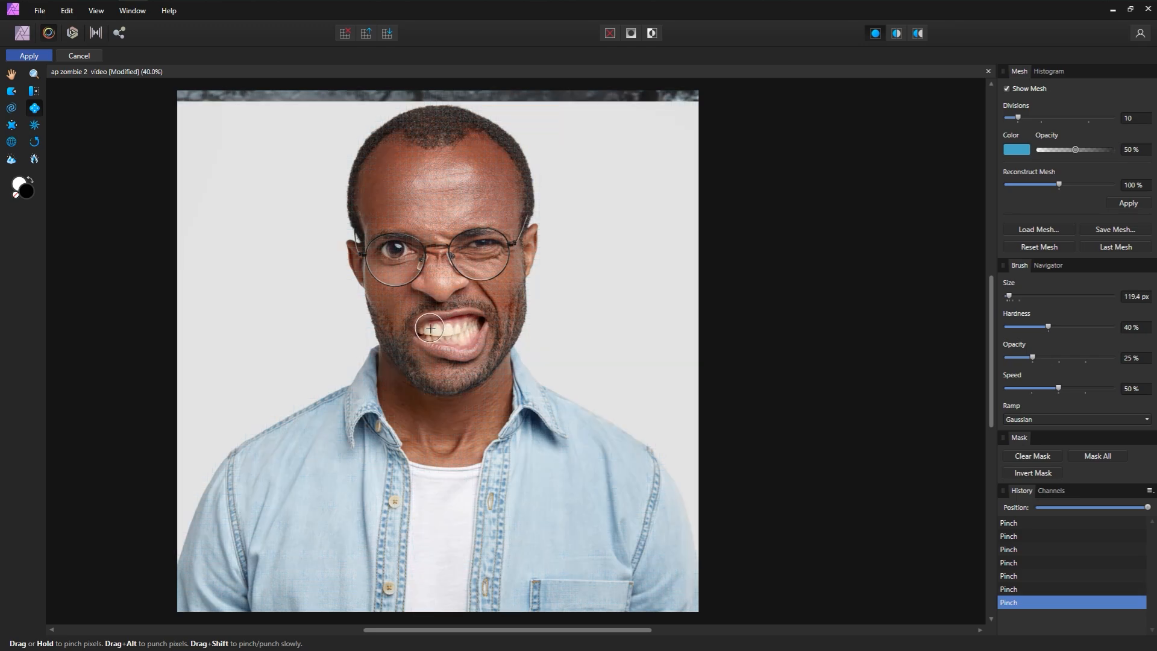
key("bracketleft")
key("bracketleft")
left_click(439, 330)
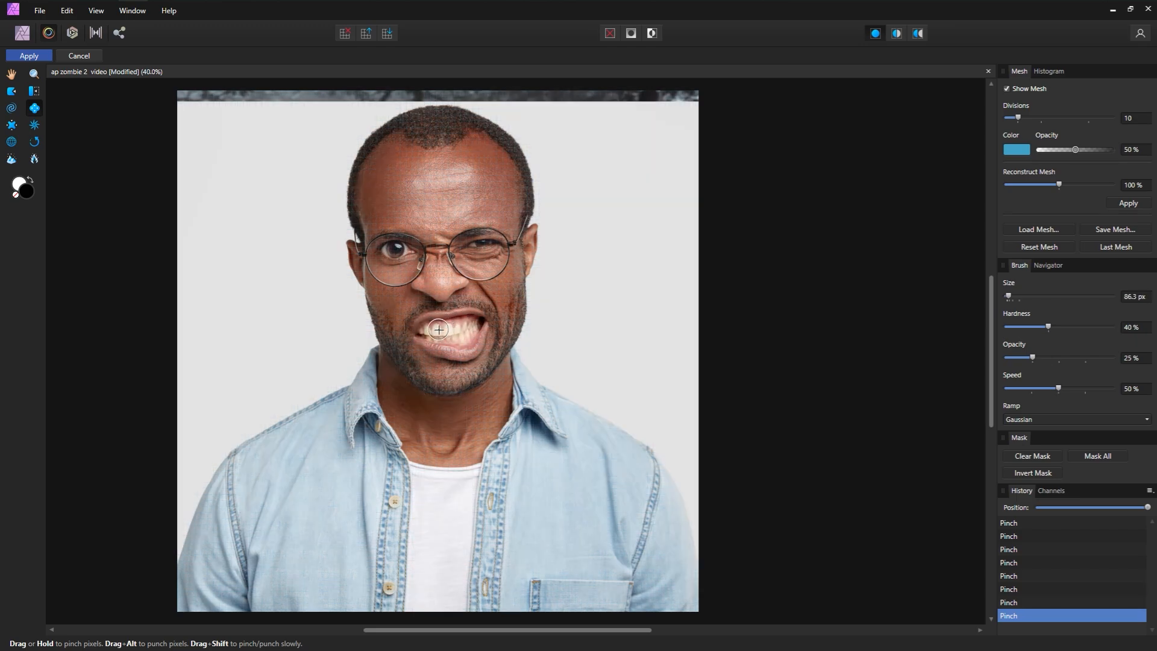
key("bracketright")
key("bracketright")
key("bracketright")
key("bracketright")
left_click(440, 330)
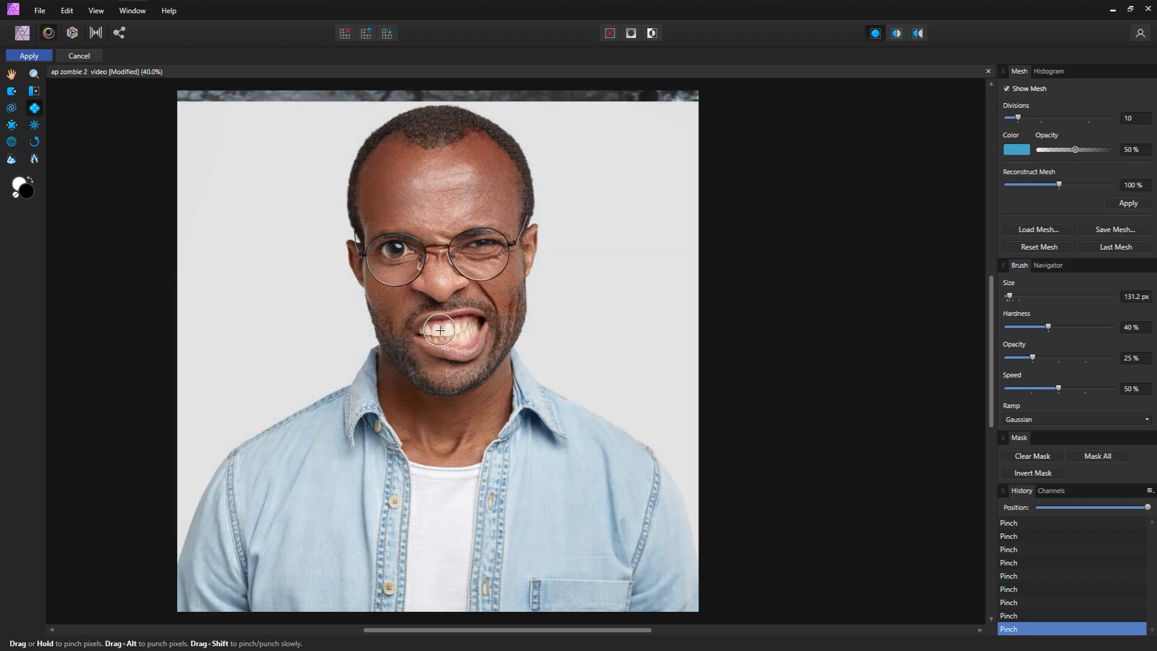
Step: Push the lower lip downward with the Push Forward tool, reducing the brush from about 151 to 93 px
left_click(12, 92)
key("bracketright")
key("bracketright")
key("bracketright")
key("bracketright")
key("bracketright")
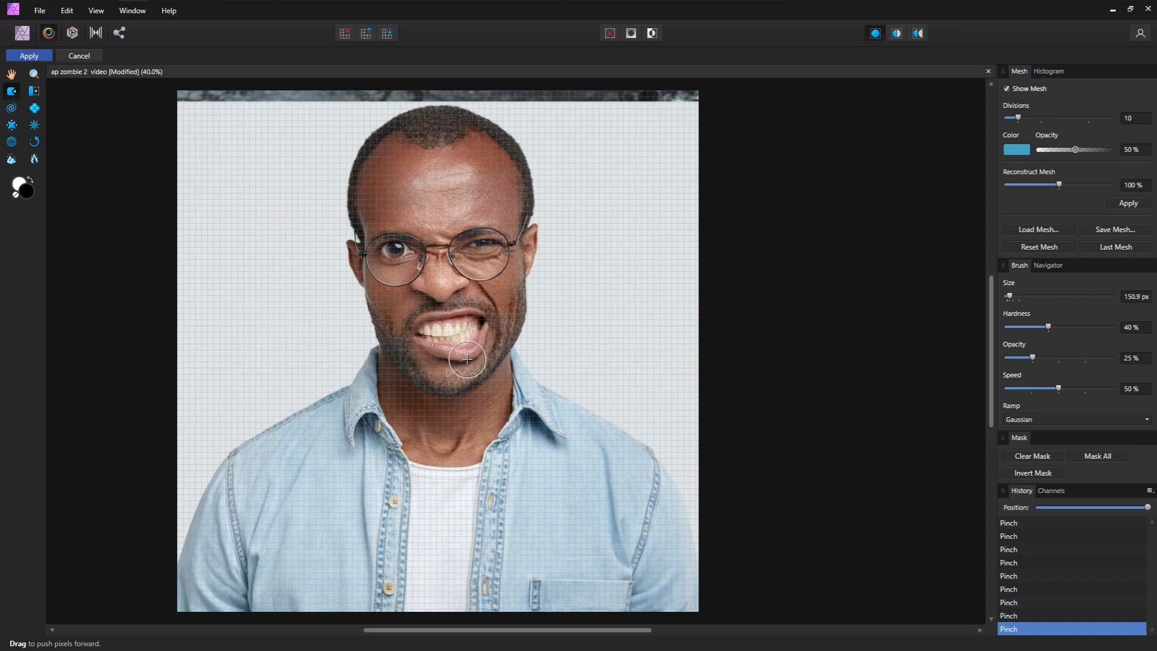
left_click_drag(463, 356, 470, 361)
left_click_drag(466, 359, 465, 362)
key("bracketleft")
key("bracketleft")
key("bracketleft")
key("bracketleft")
left_click_drag(460, 361, 463, 367)
key("bracketleft")
key("bracketleft")
left_click_drag(460, 349, 459, 363)
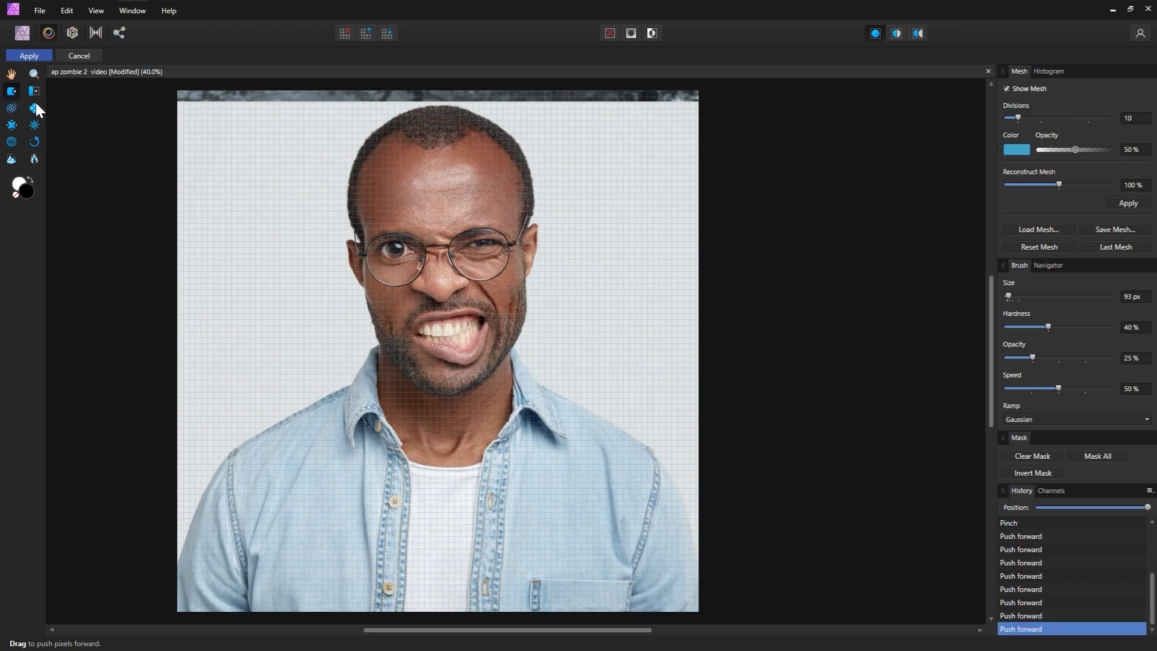
Step: Pinch the wide-open eye and the teeth once more to enlarge them, and apply the Liquify distortion
left_click(35, 109)
left_click(395, 249)
key("bracketleft")
left_click(447, 331)
left_click(437, 327)
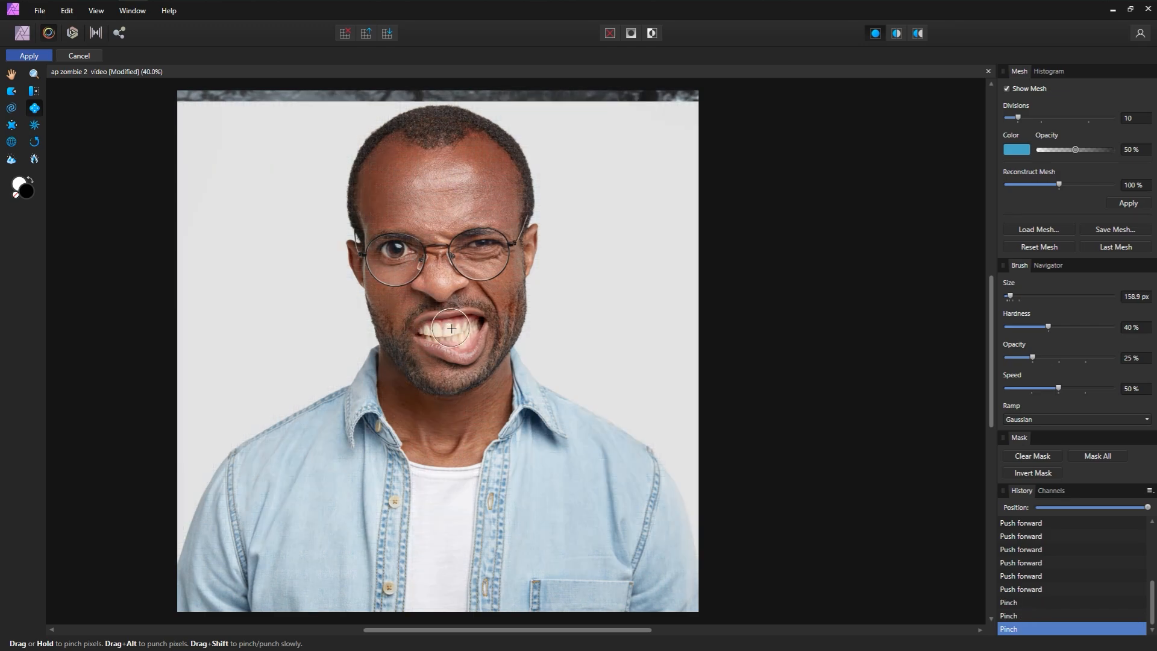
left_click(23, 54)
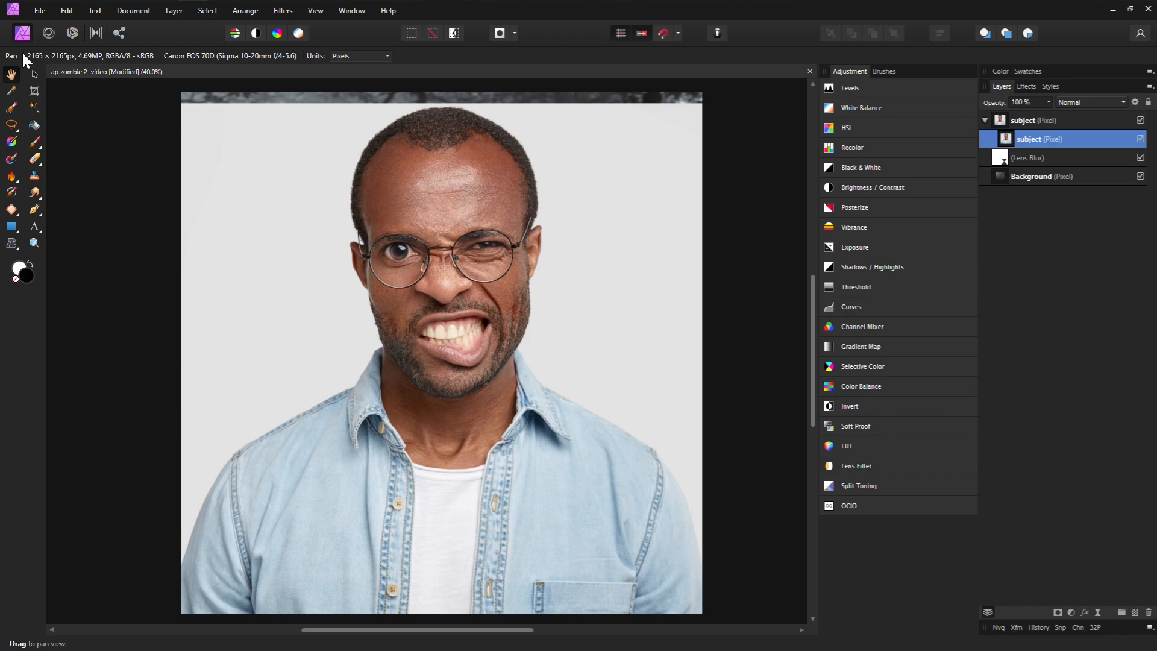
Step: Flood-select the plain grey backdrop of the nested subject layer at 5% tolerance and invert the selection onto the man
left_click(35, 107)
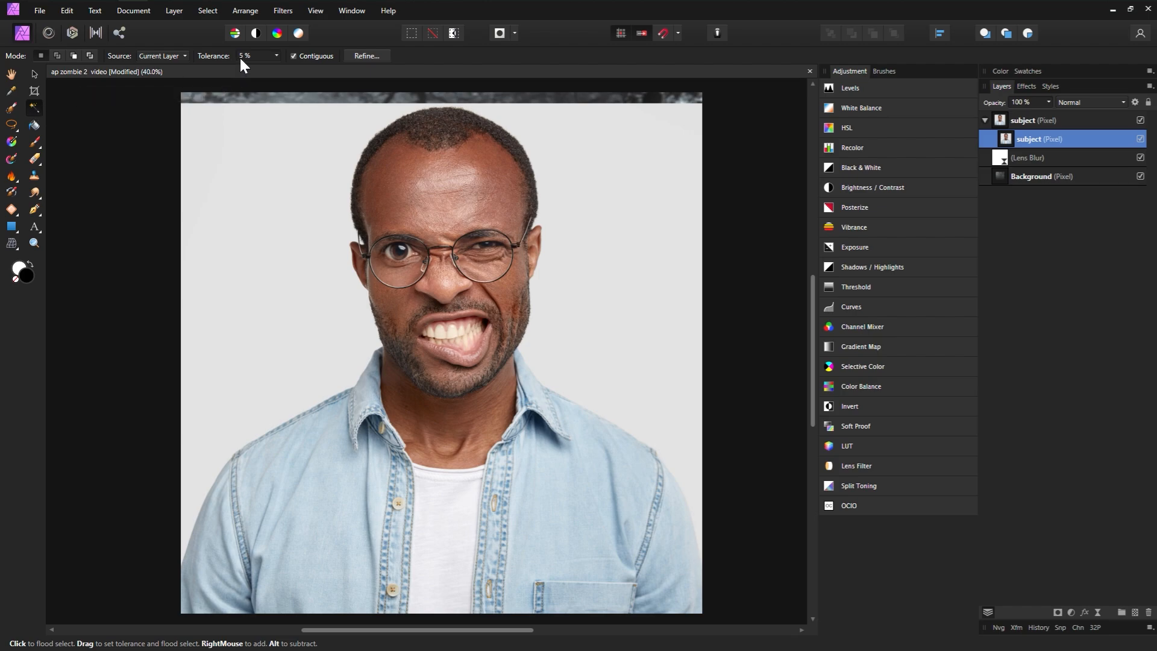
left_click(295, 227)
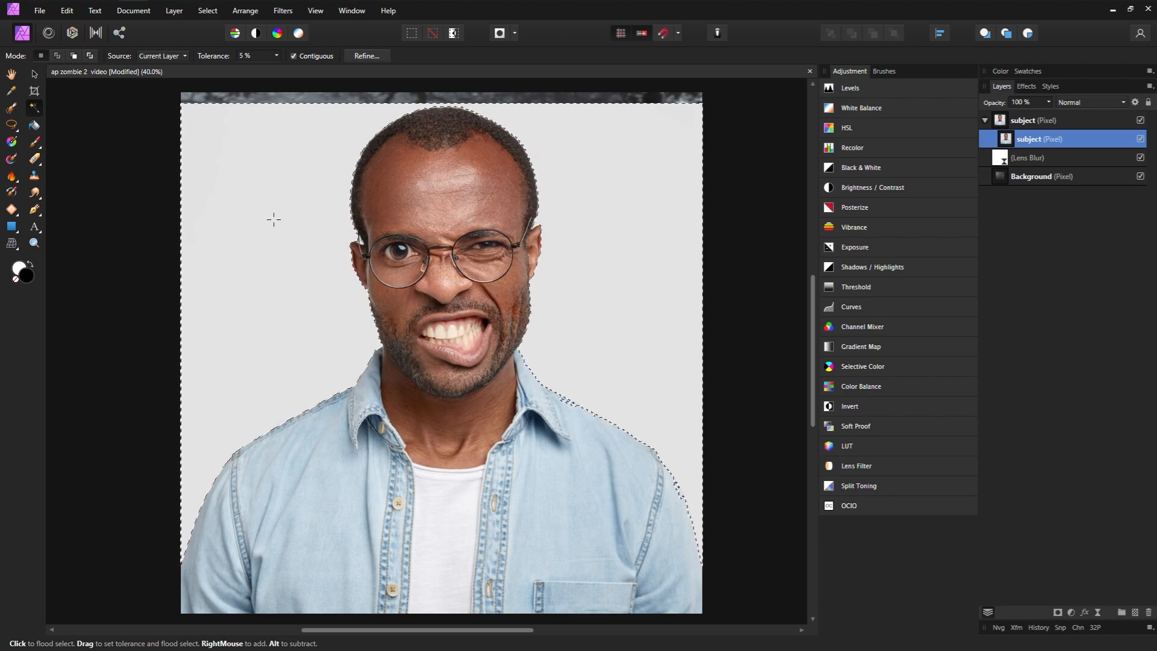
left_click(207, 11)
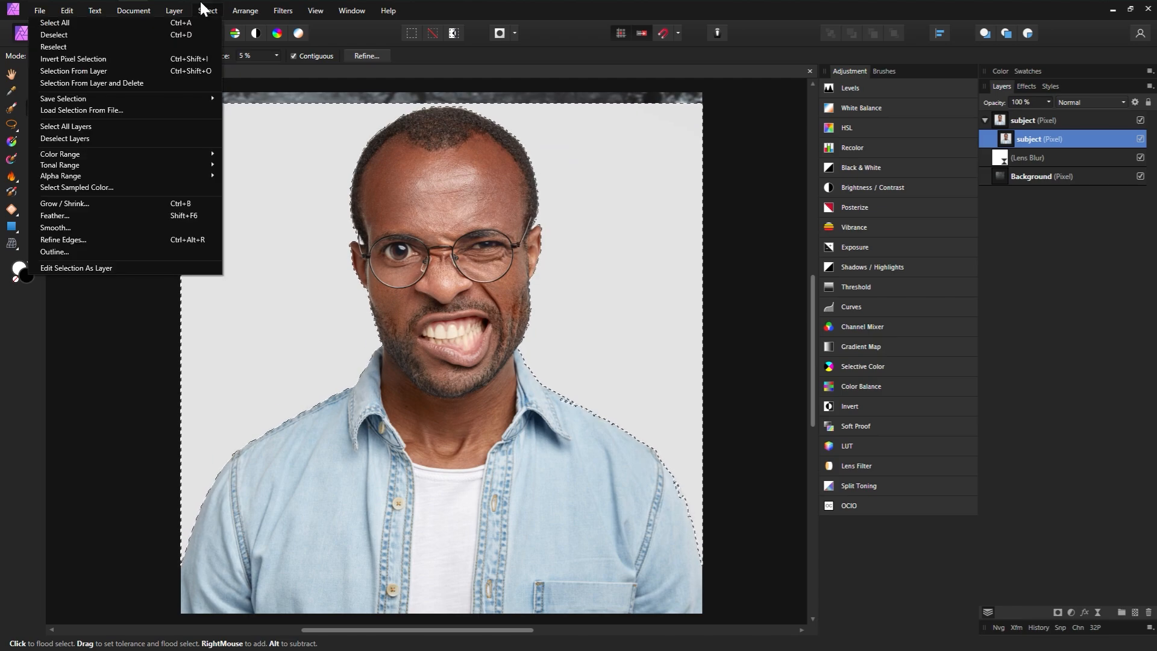
left_click(163, 61)
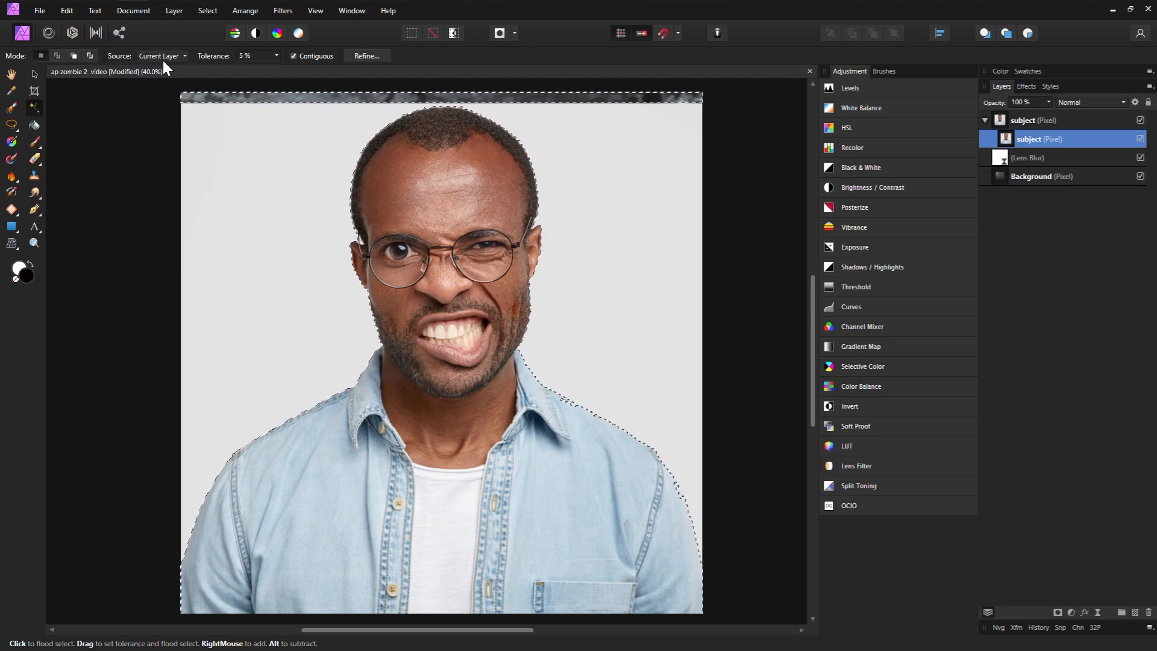
Step: Refine the selection with the 14 px brush, marking the jagged shirt shoulder as foreground and the gap beside the glasses as background, and apply it
left_click(367, 56)
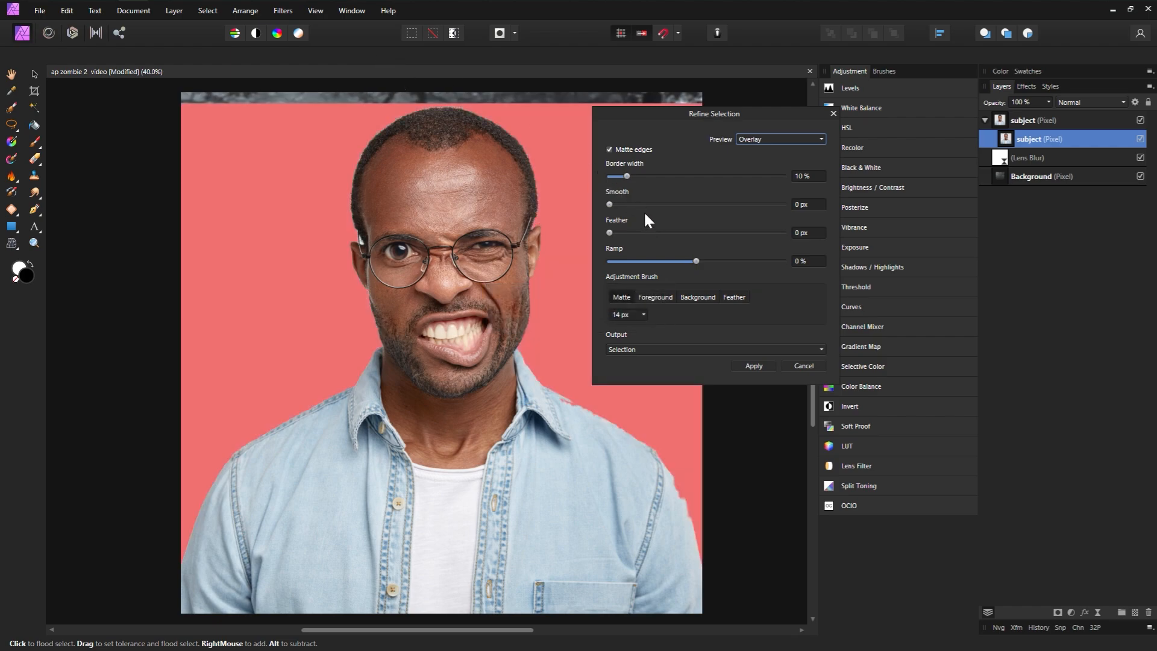
left_click(658, 298)
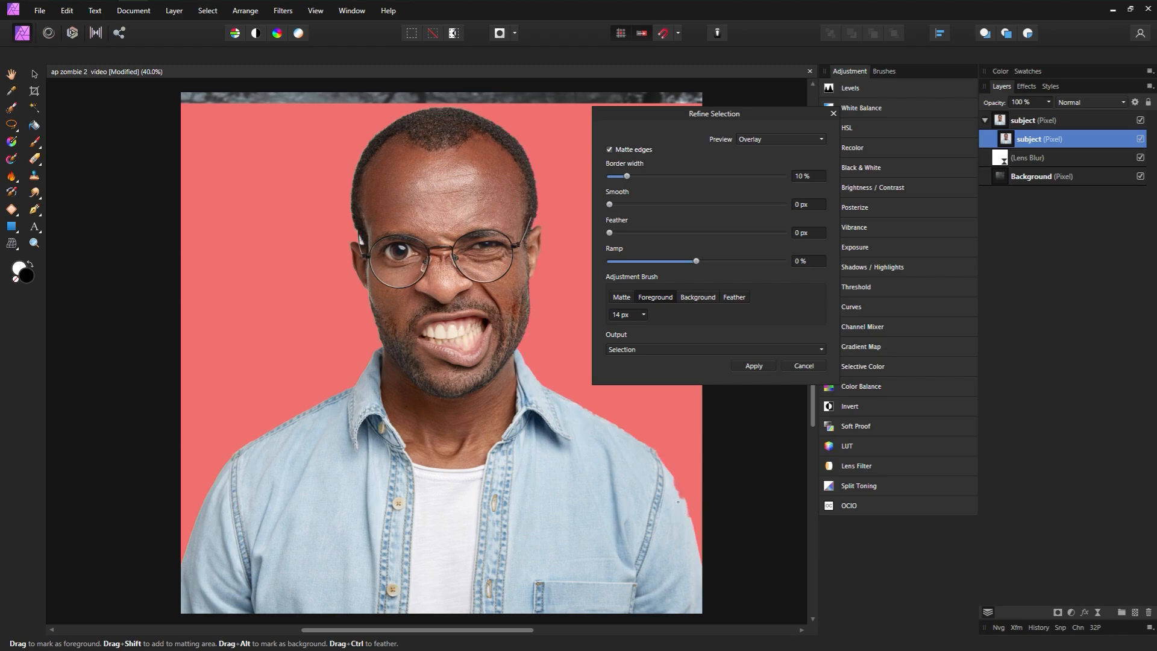
left_click_drag(675, 480, 693, 521)
left_click(694, 298)
left_click_drag(361, 239, 364, 241)
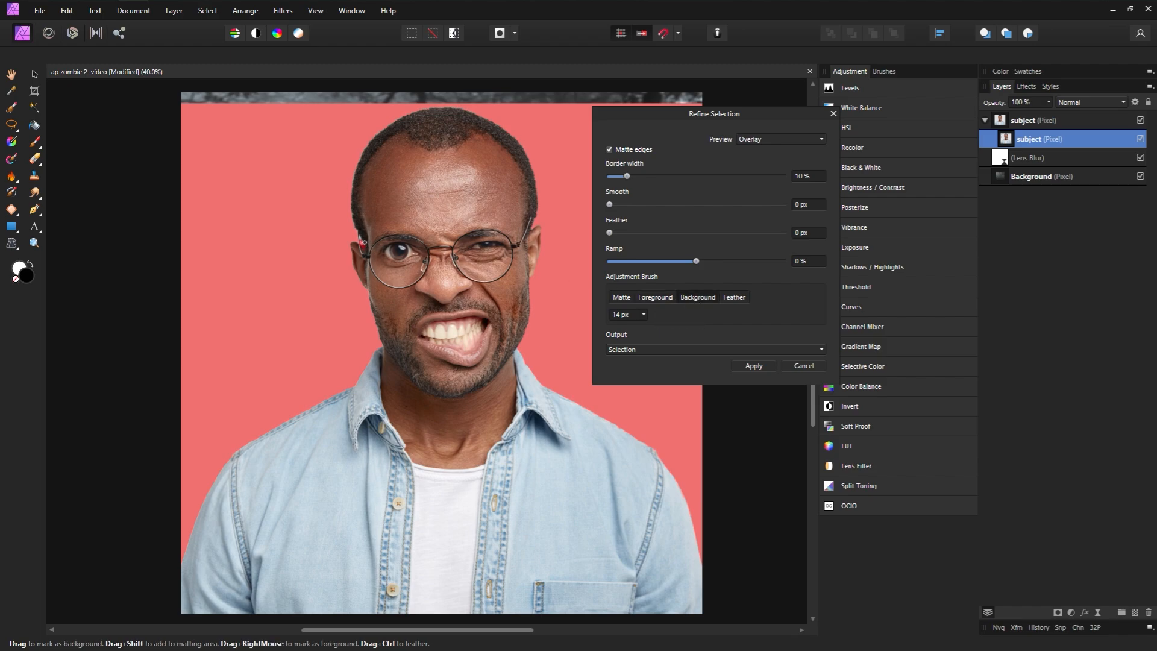
left_click(655, 297)
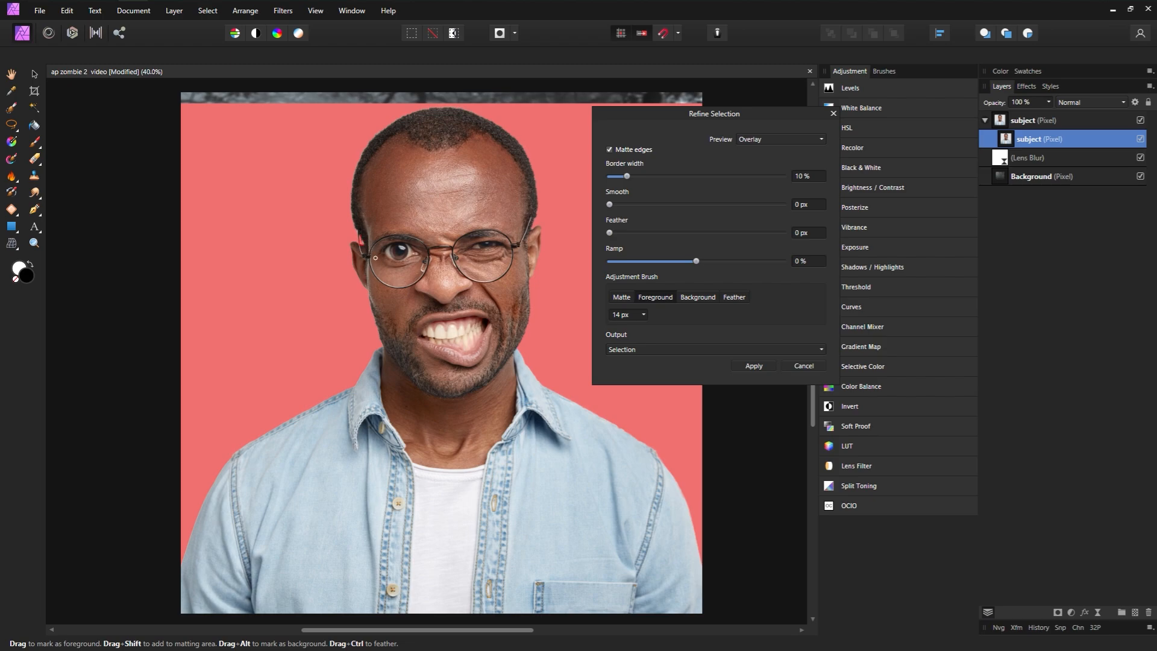
left_click(696, 299)
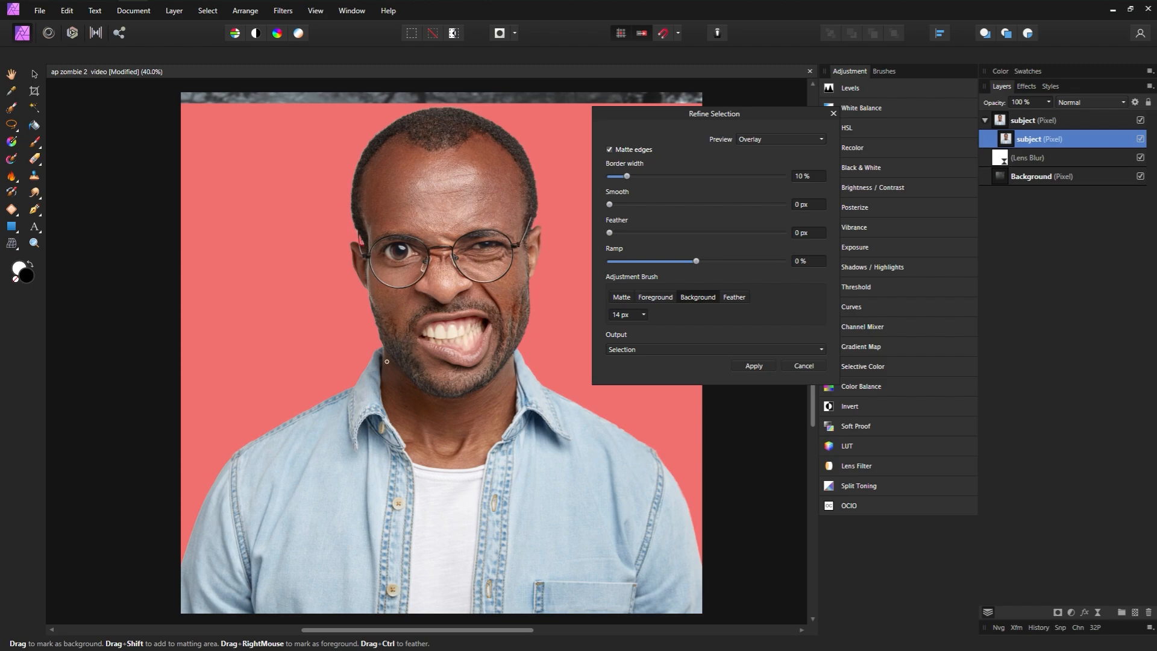
left_click(754, 366)
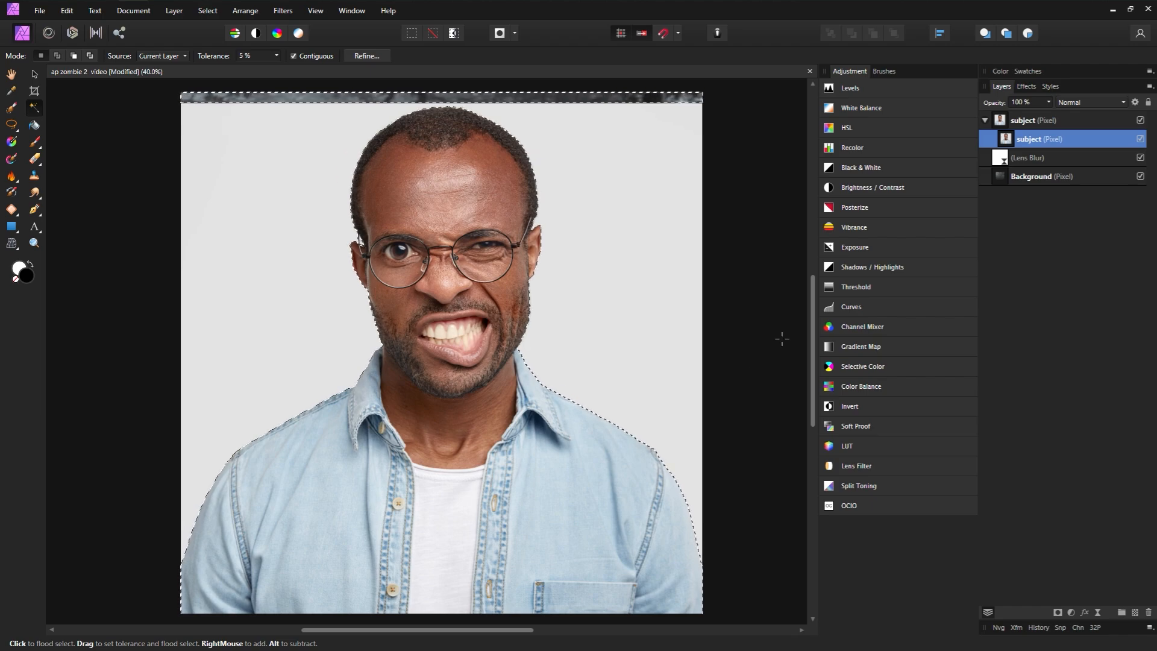
Step: Mask the nested subject layer with the refined selection, reselect that pixel layer and clear the selection
left_click(1058, 612)
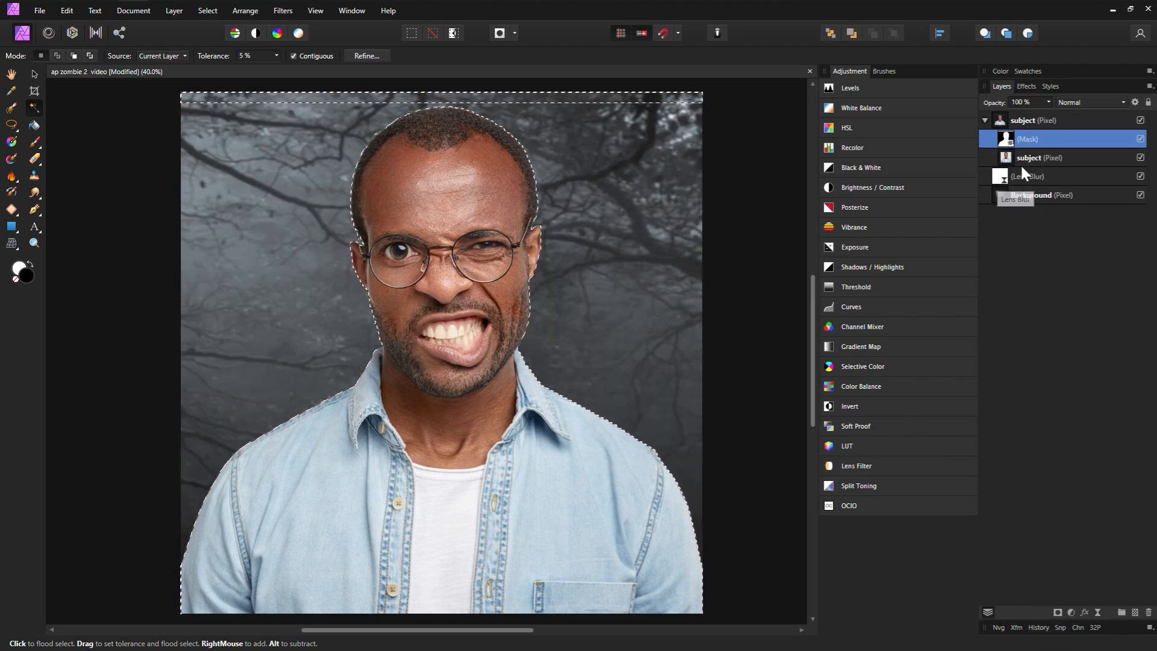
left_click_drag(1015, 156, 1038, 163)
left_click(1053, 139)
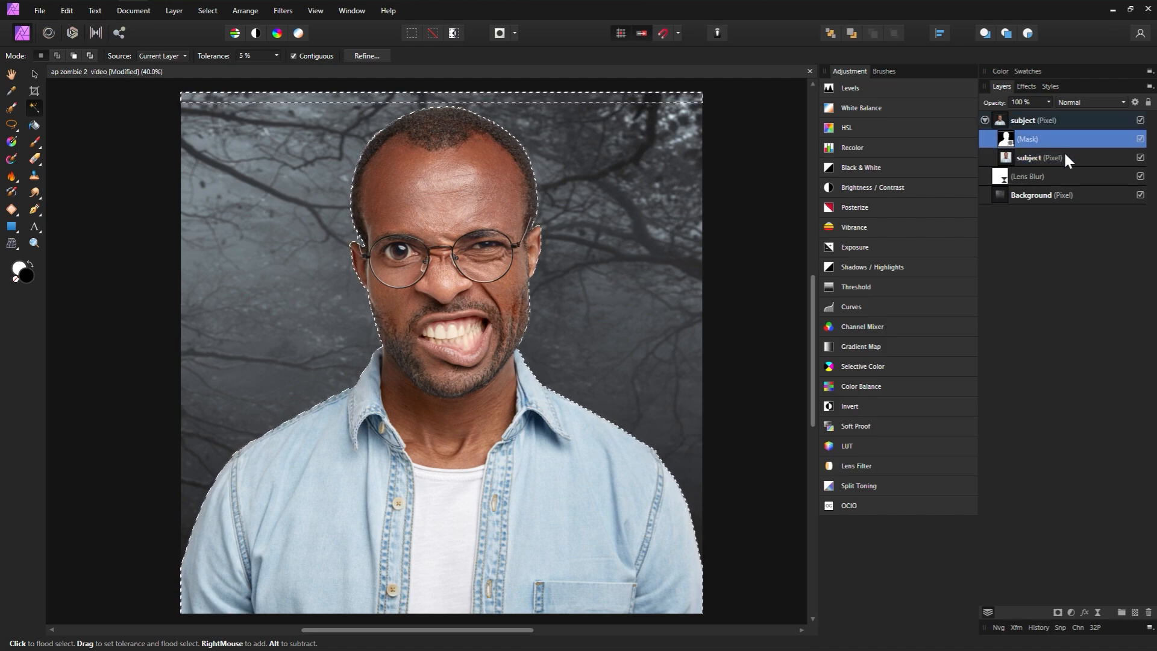
left_click(1067, 159)
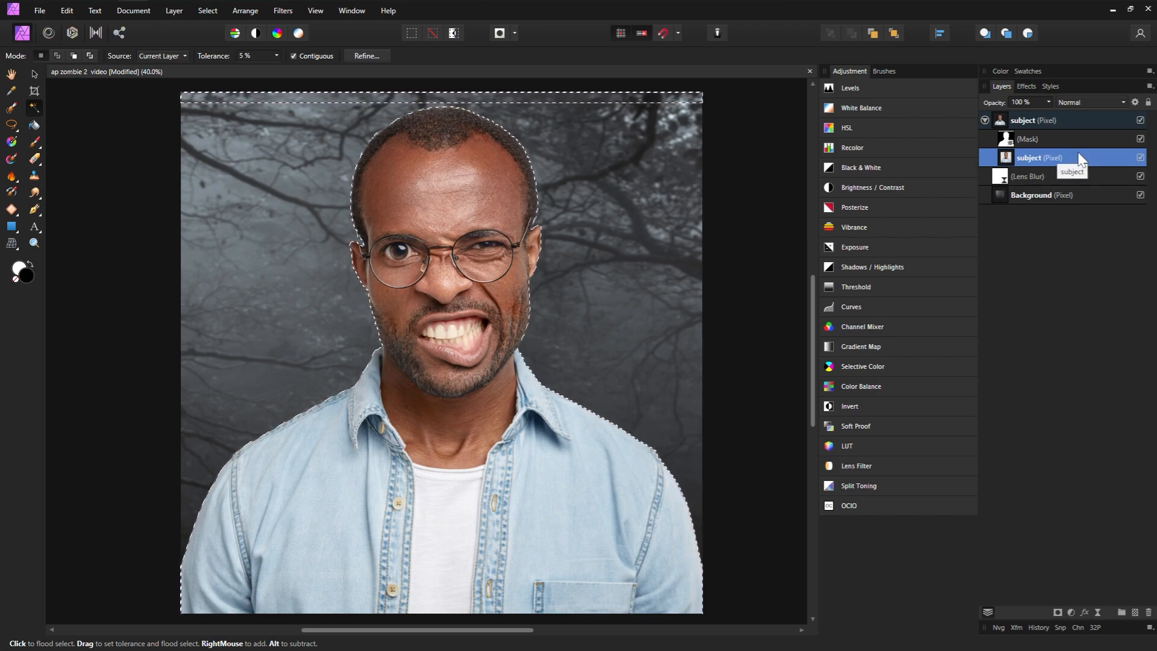
key("ctrl+d")
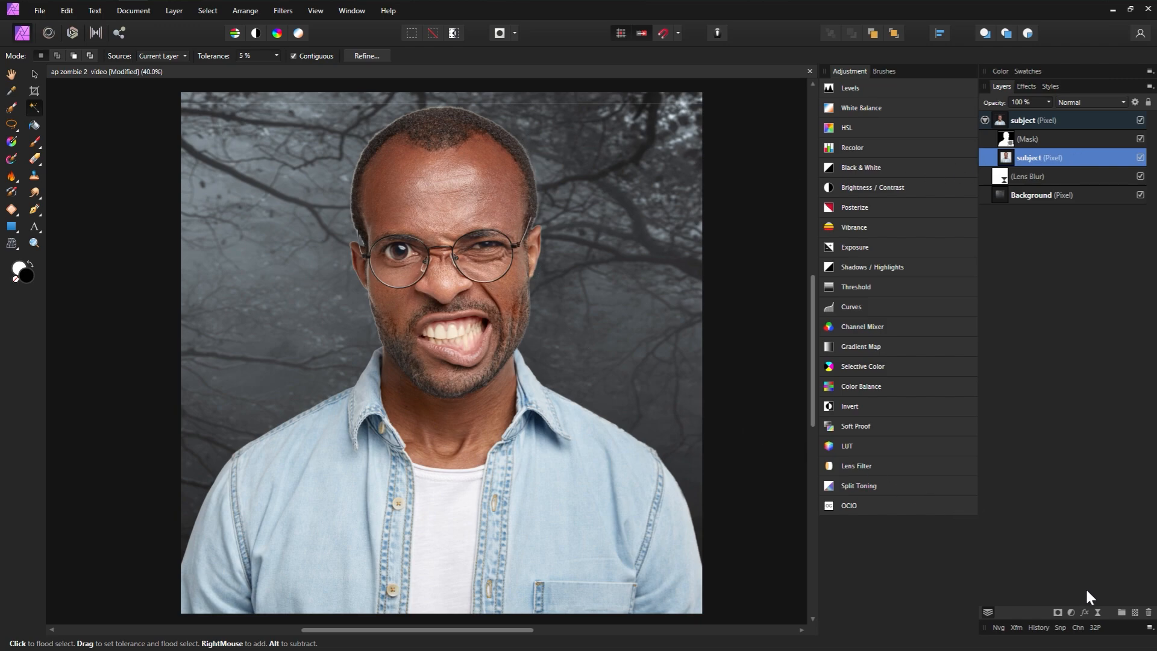
Step: Add a live Minimum Blur filter and nest it inside the subject's mask
left_click(1096, 608)
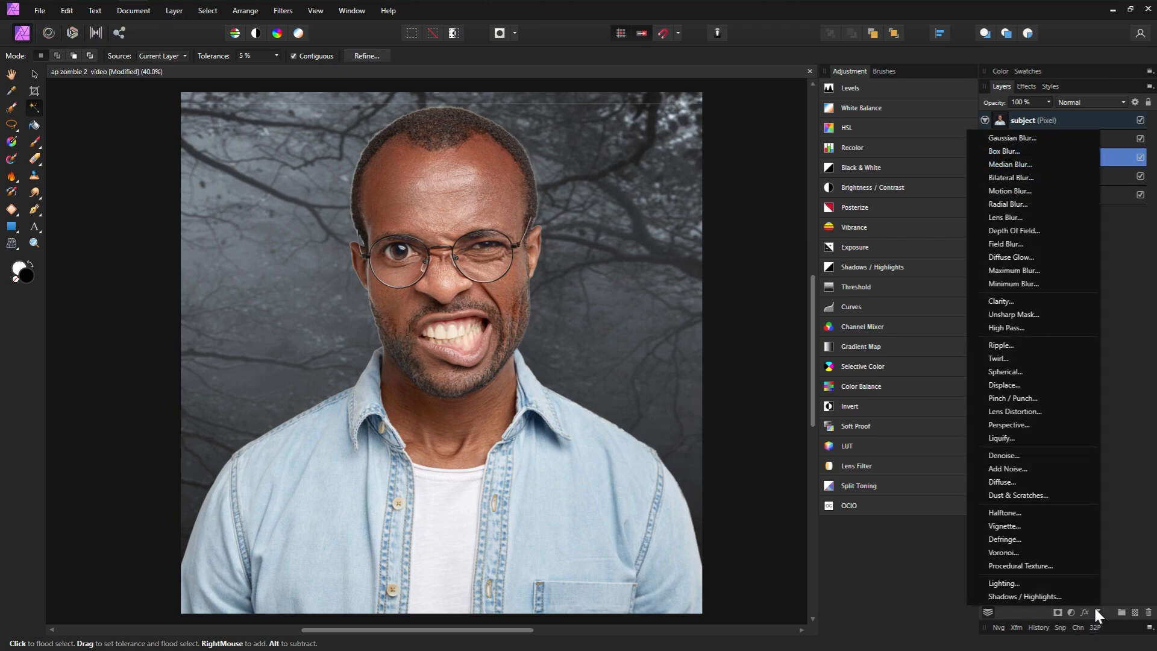
left_click(1024, 284)
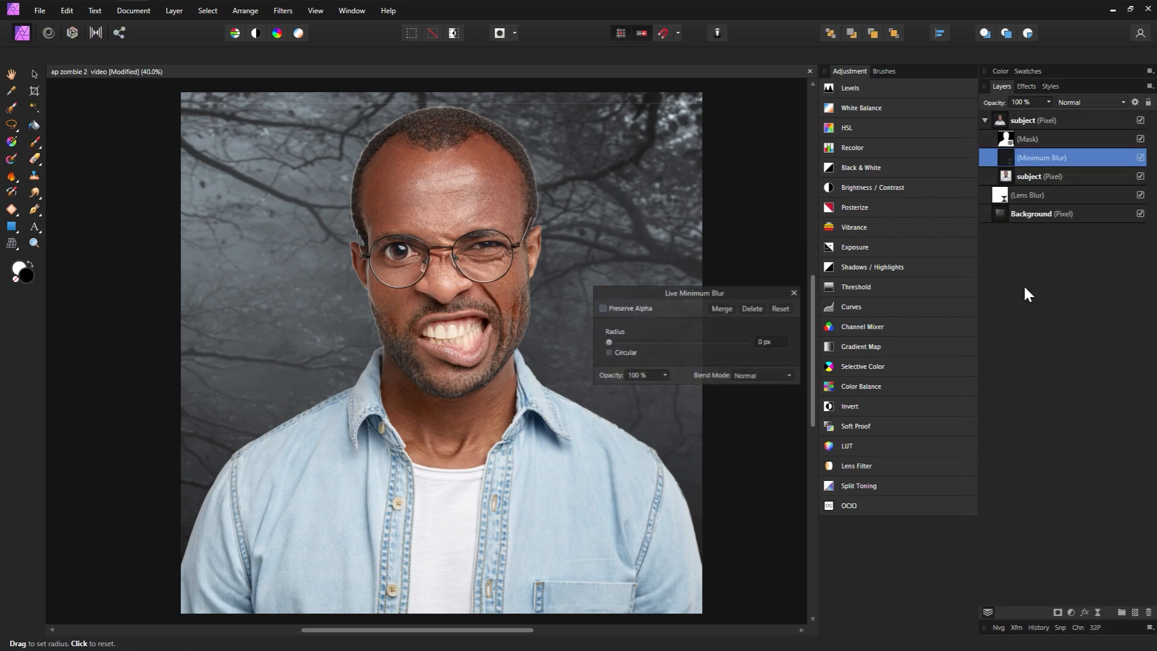
left_click_drag(1005, 158, 1018, 142)
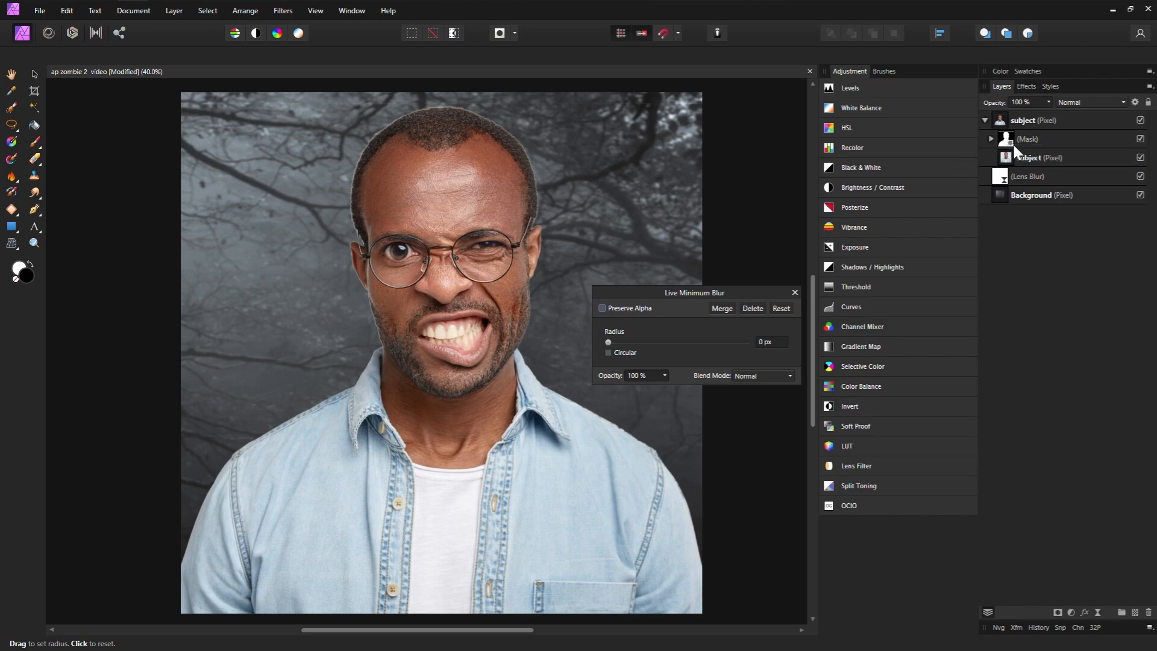
left_click(991, 140)
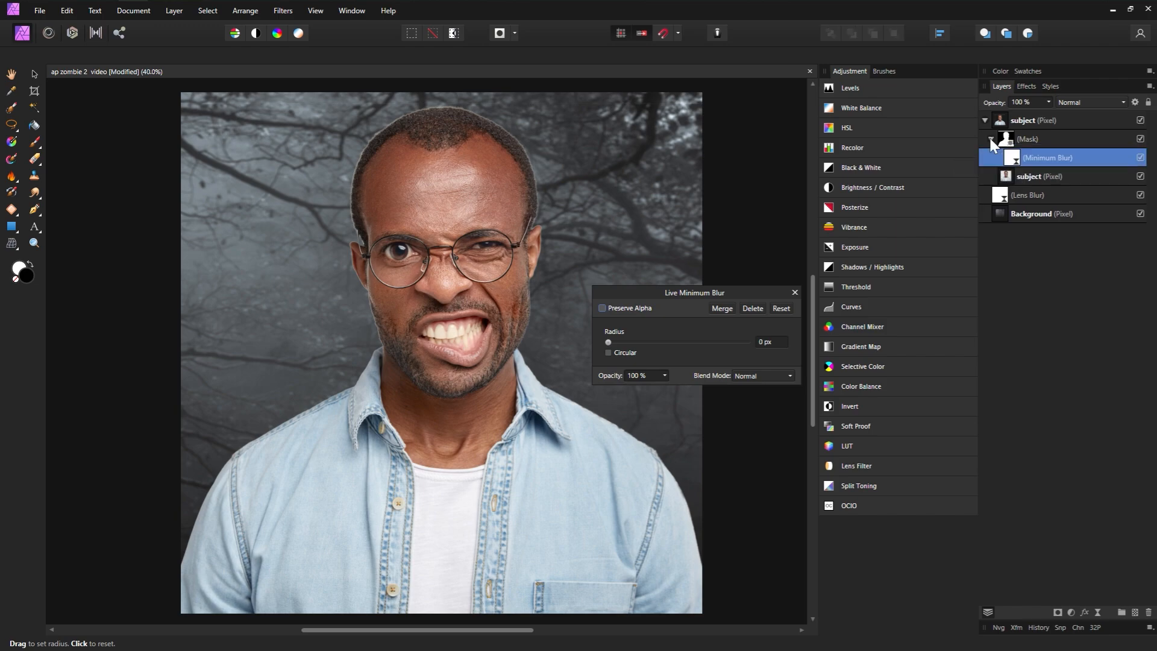
left_click(1007, 140)
key("w")
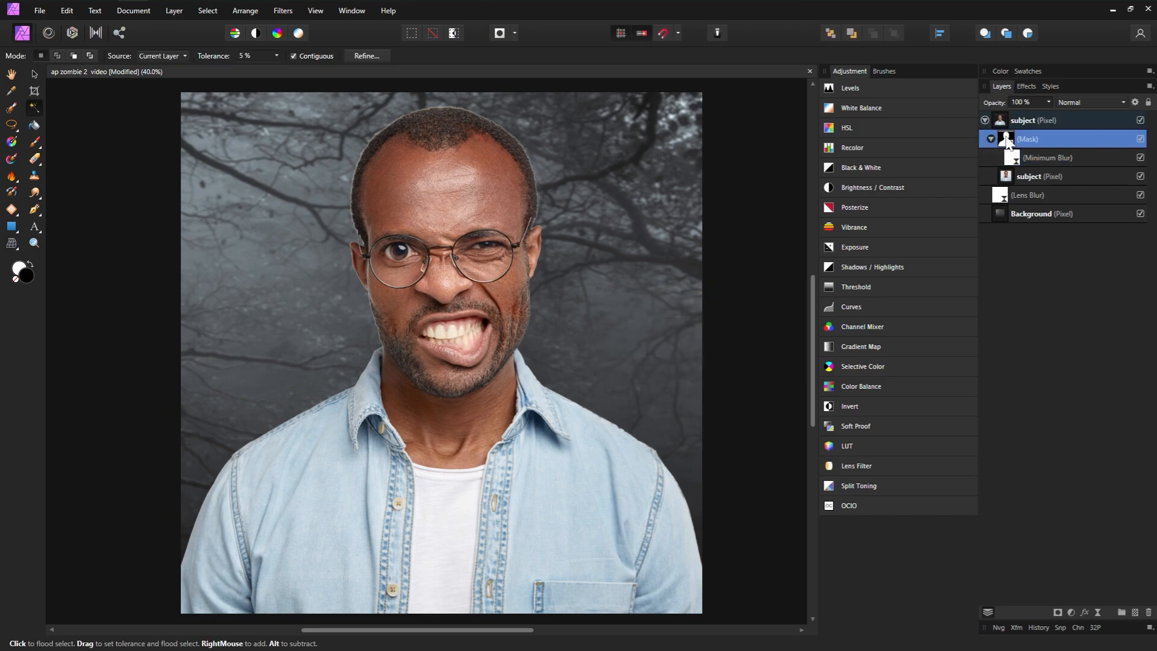
Step: Set the mask's Minimum Blur radius to about 3.1 px to trim the light fringe around the man
left_click(1088, 158)
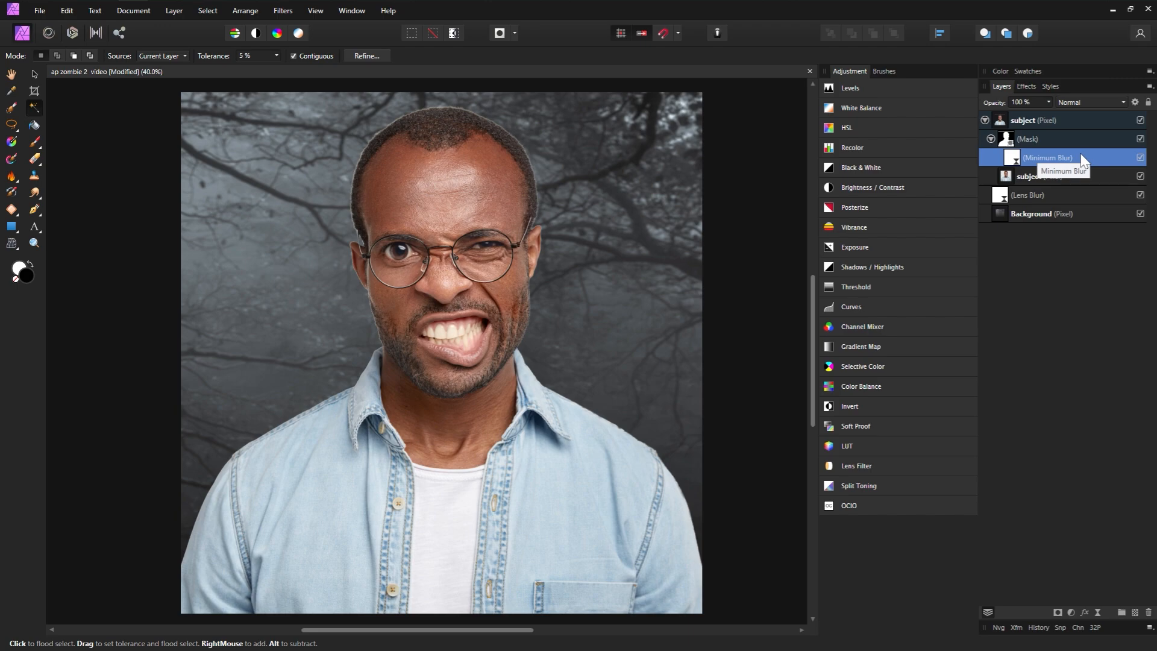
double_click(1012, 158)
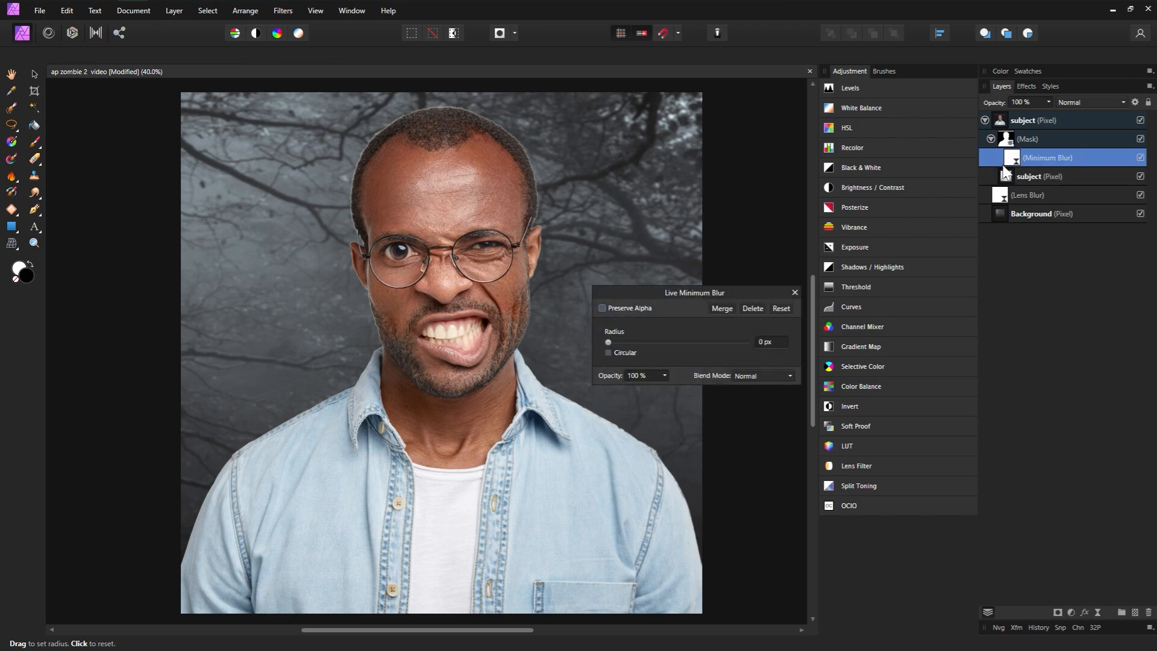
left_click_drag(609, 342, 642, 345)
left_click(796, 292)
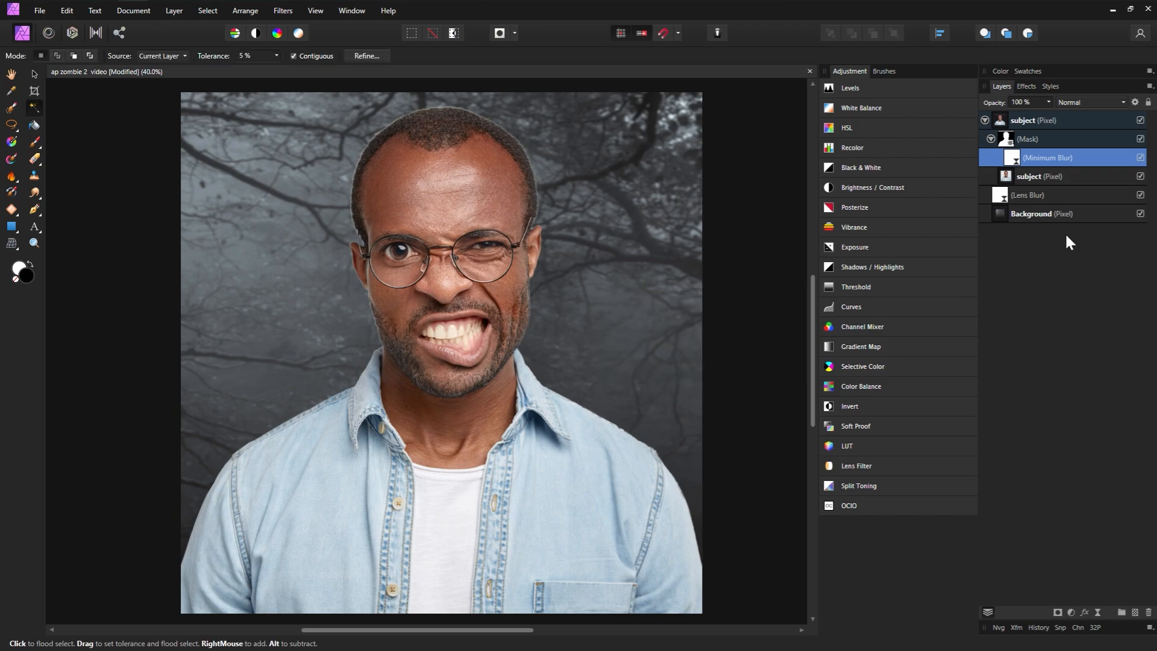
left_click(1141, 158)
double_click(1013, 158)
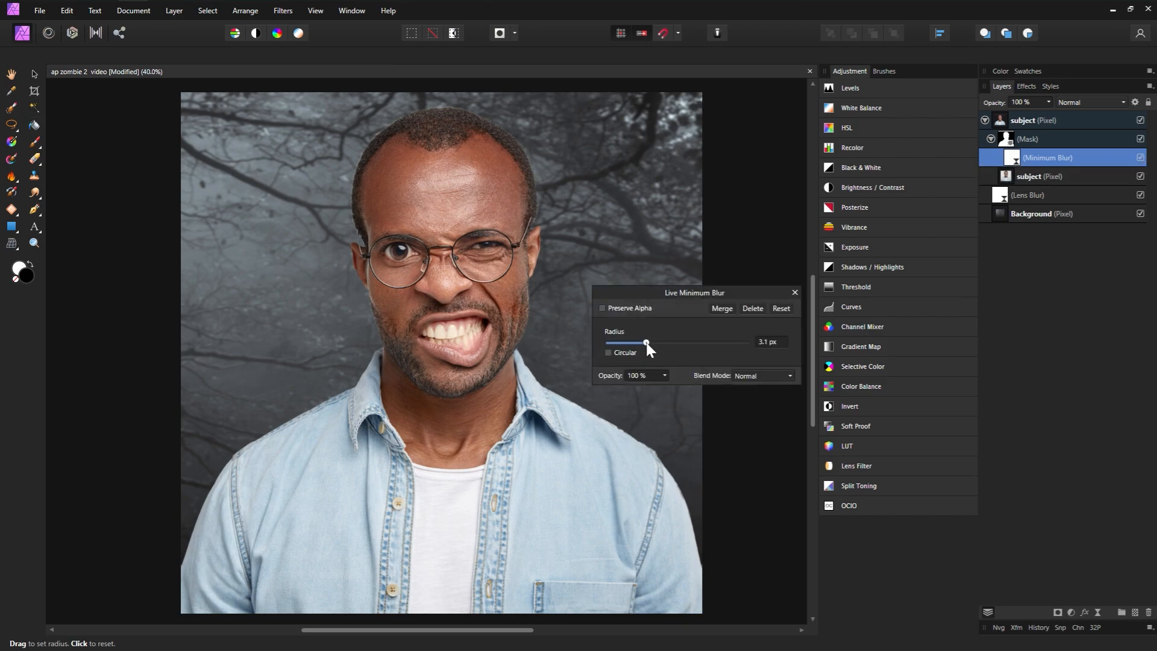
left_click_drag(642, 344, 646, 346)
left_click(794, 293)
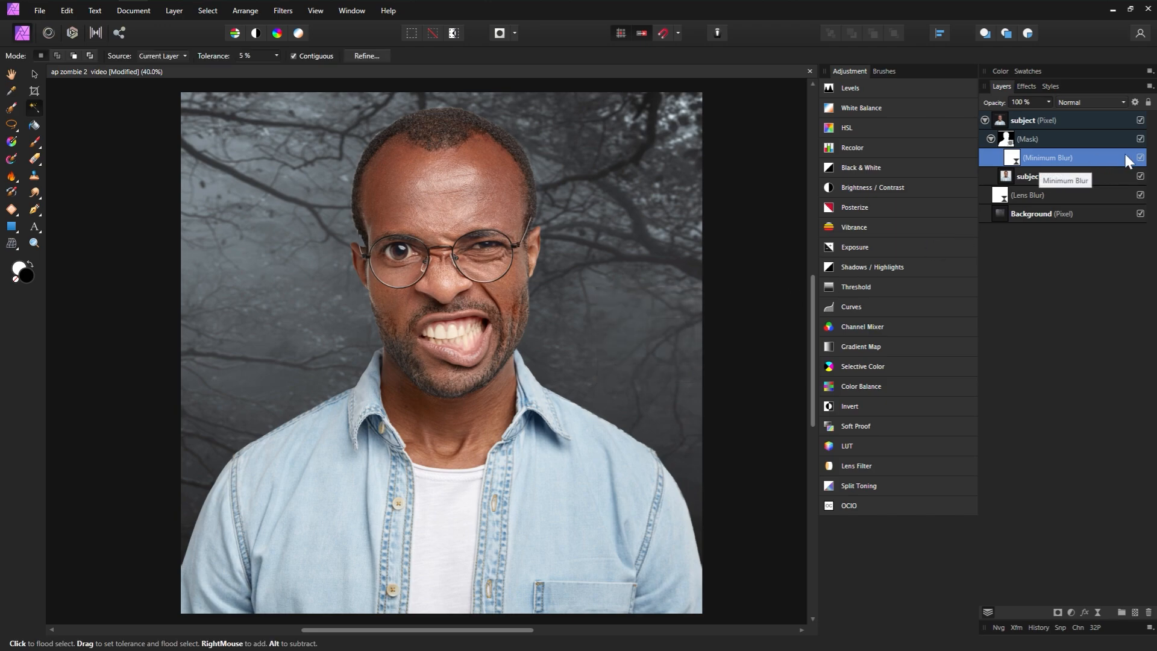
Step: Sharpen the nested subject layer with a live High Pass filter of 2 px radius in Overlay blend mode
left_click(990, 138)
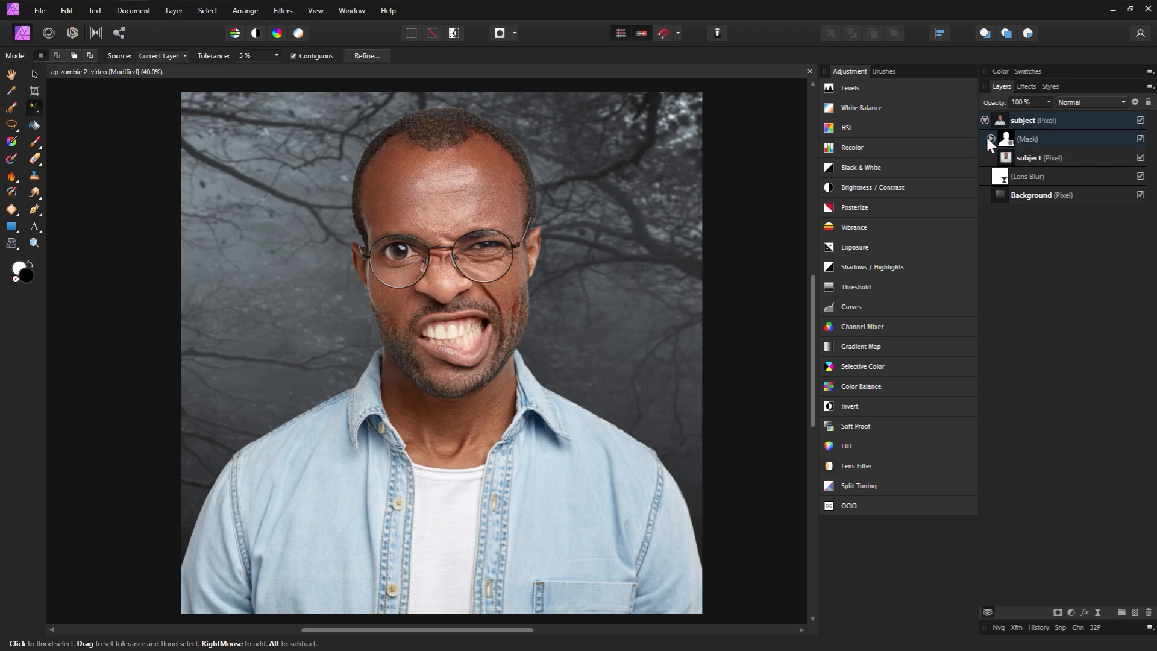
left_click(1087, 159)
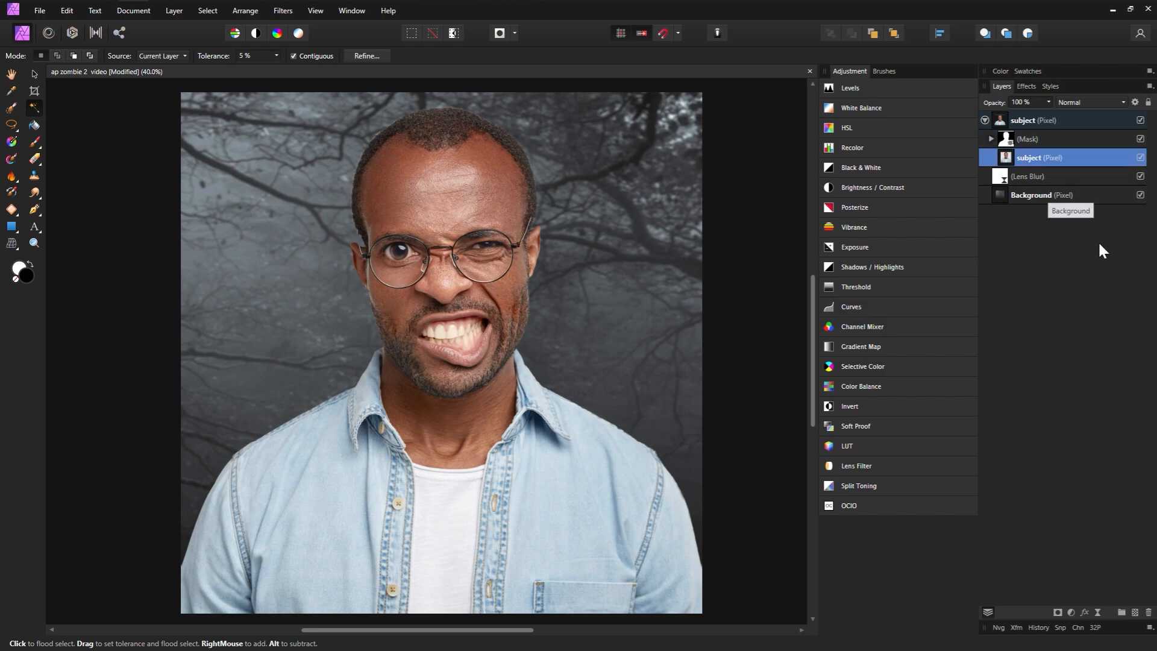
left_click(1099, 612)
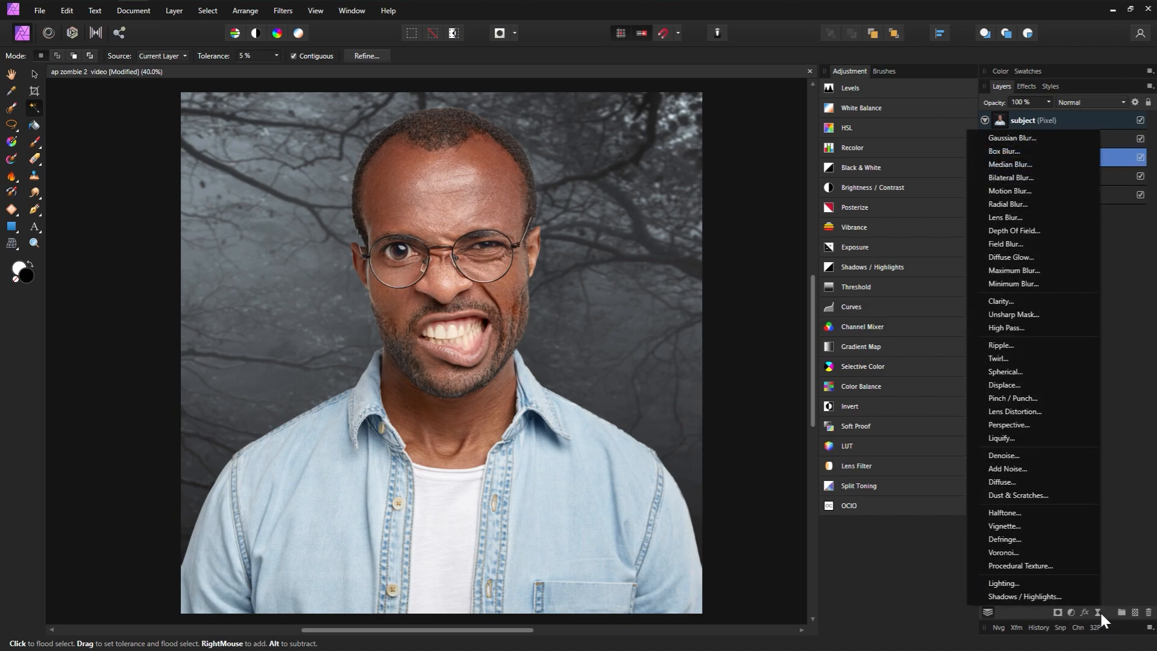
left_click(1041, 328)
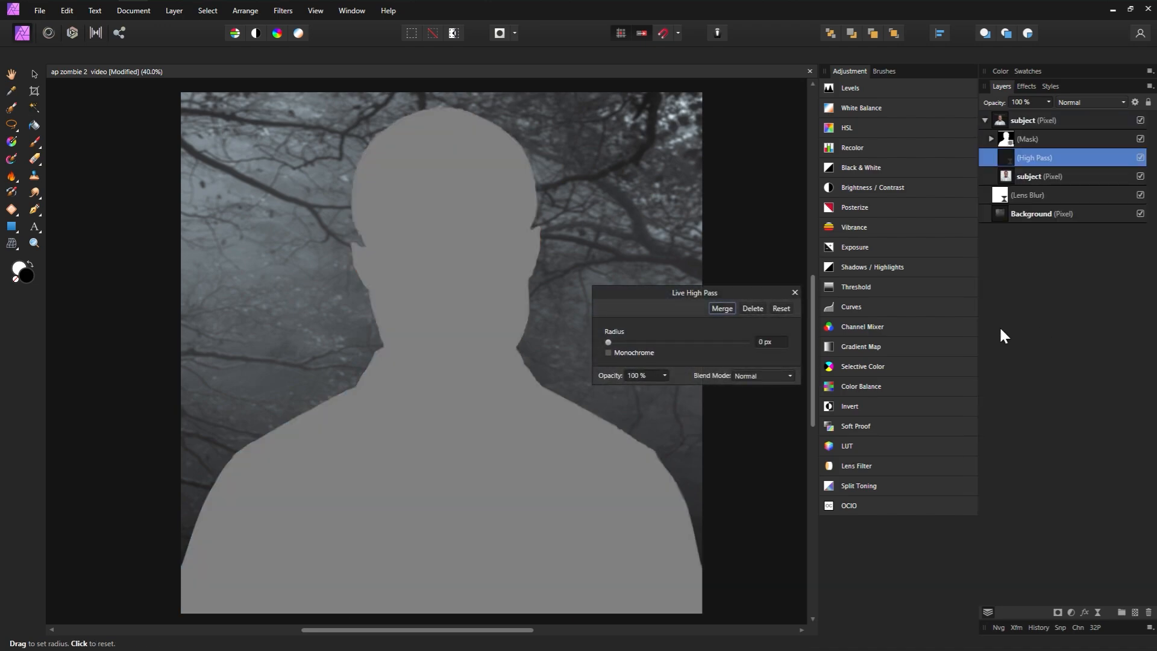
left_click(765, 342)
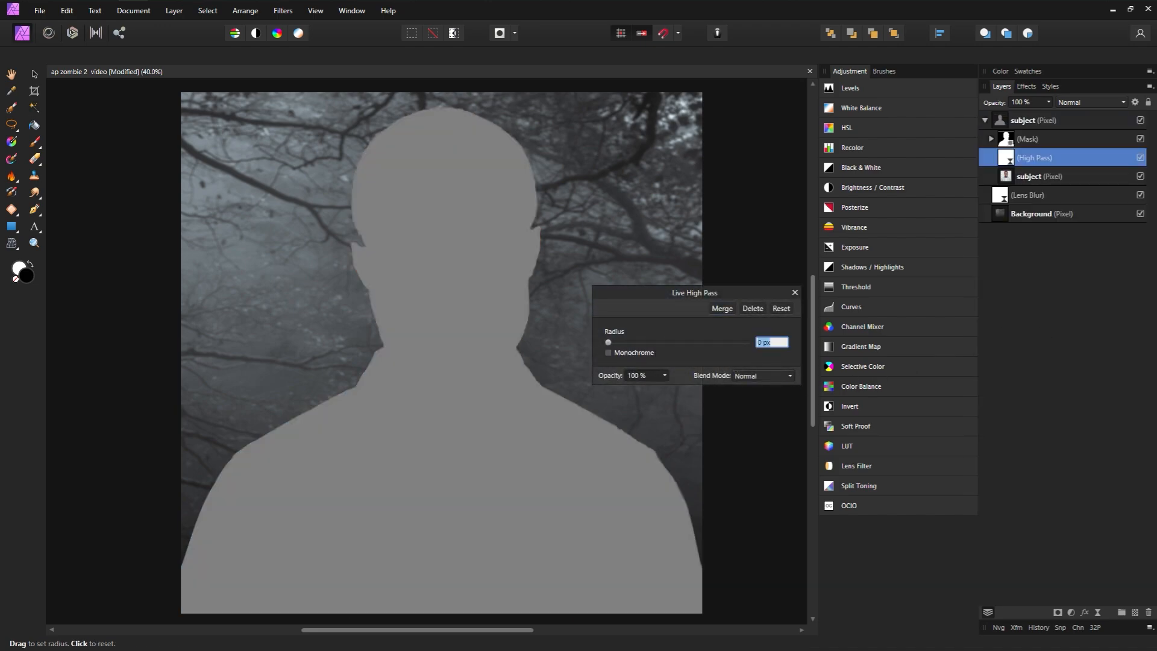
type("2")
key("Return")
left_click(1085, 102)
left_click(1079, 280)
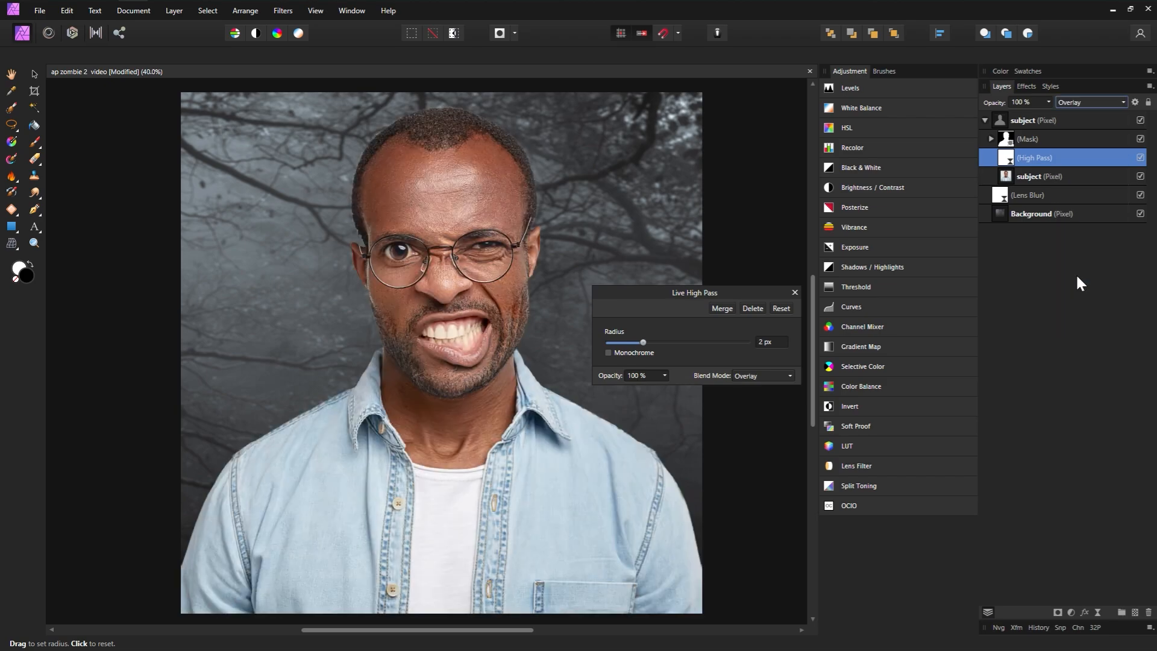
left_click(795, 293)
key("w")
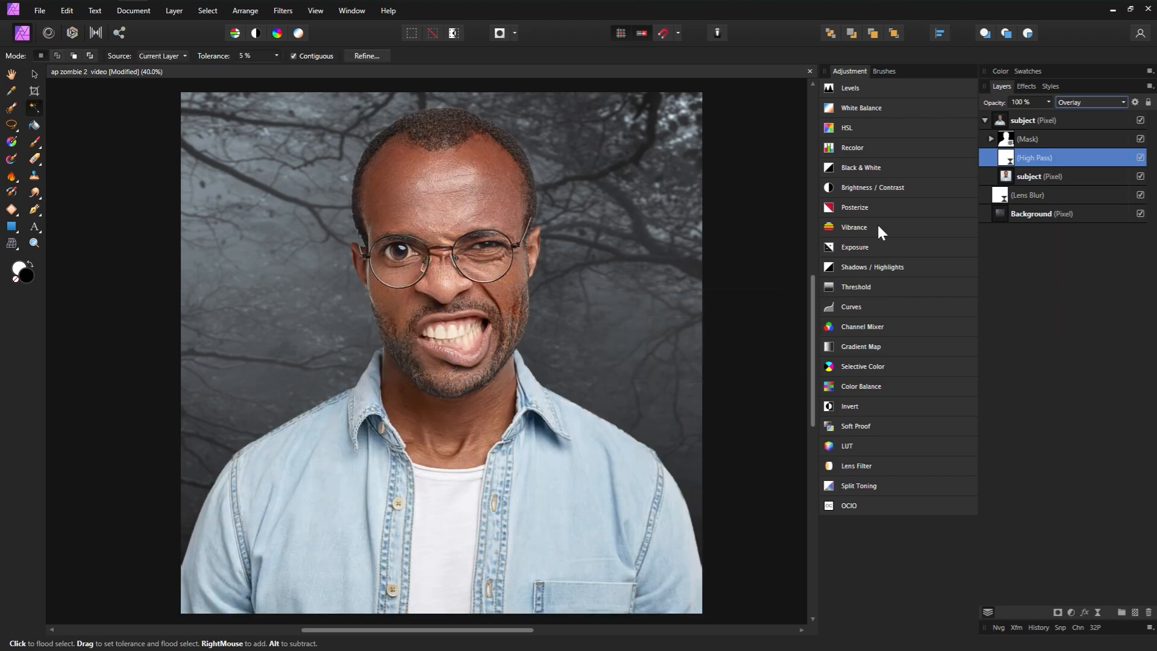
Step: Add a Brightness / Contrast adjustment above the High Pass filter with brightness at -58% and contrast at 33%
left_click(891, 191)
left_click(838, 226)
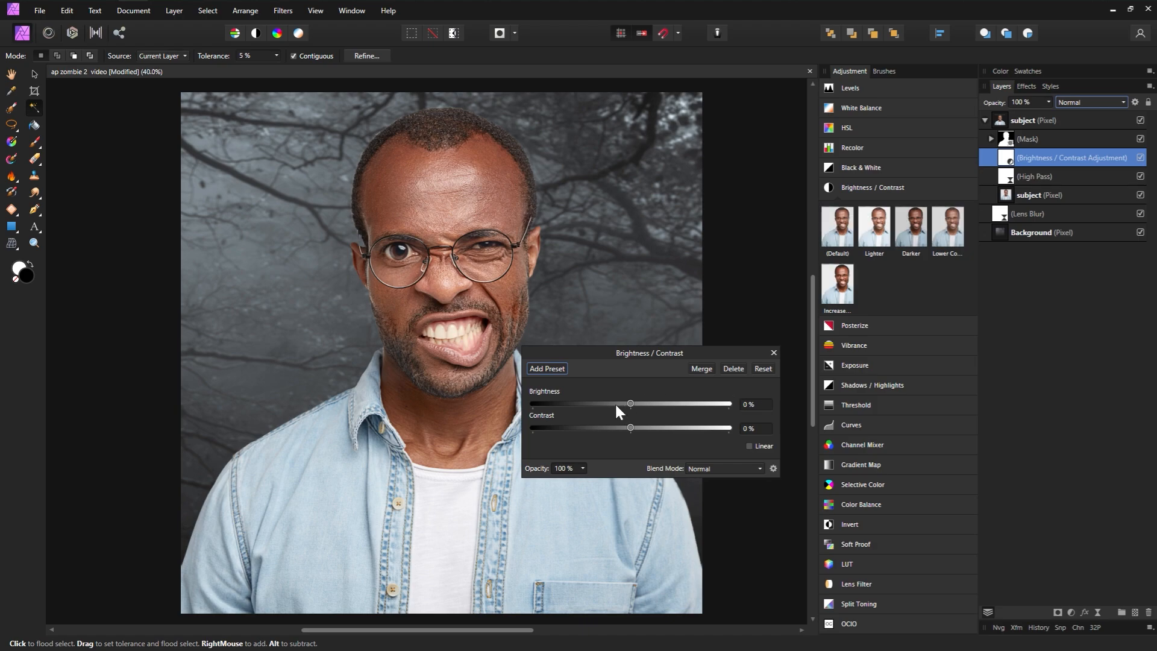
left_click_drag(616, 411, 574, 407)
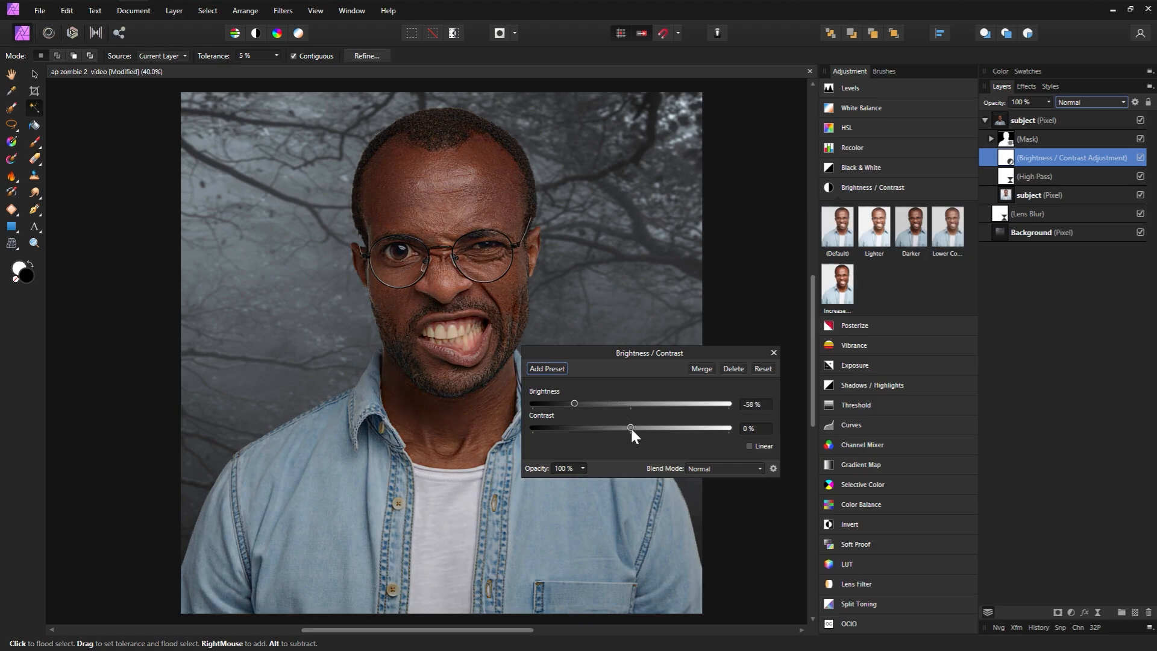
left_click_drag(632, 430, 672, 433)
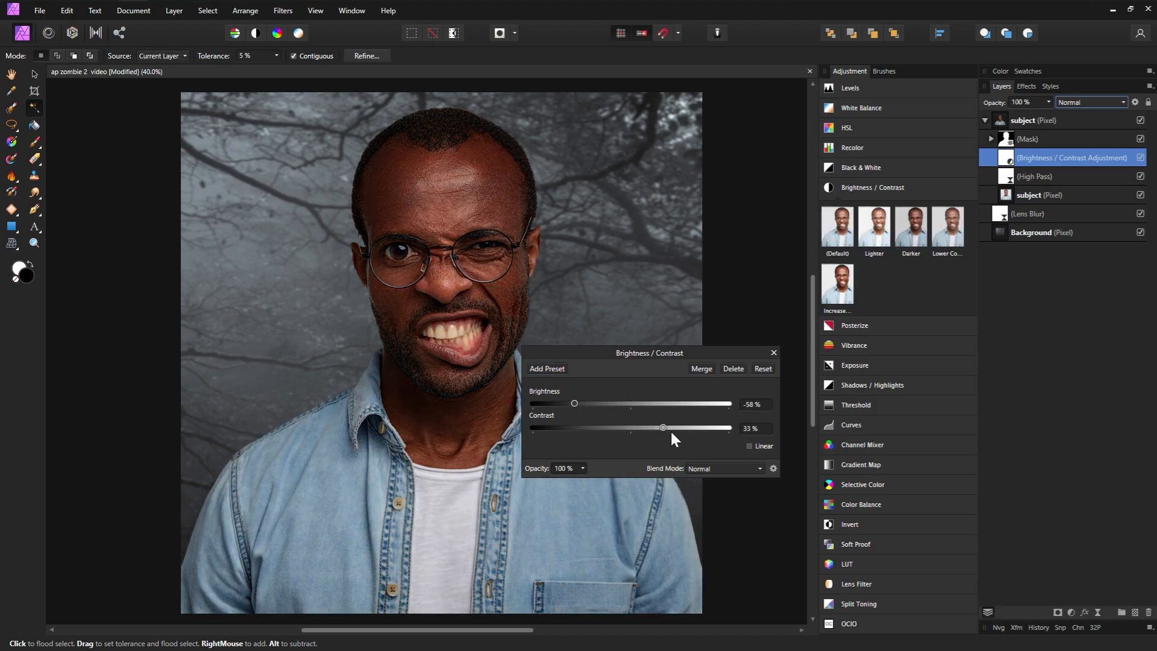
left_click(774, 352)
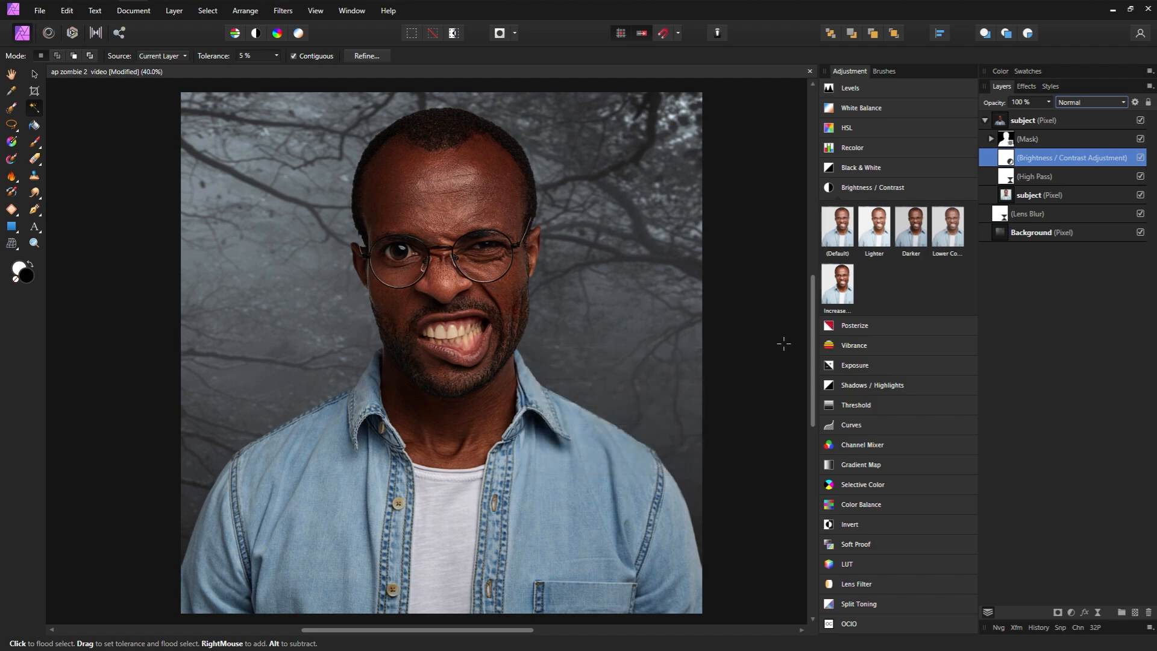
Step: Add a default Black & White adjustment over the man and lower its opacity to 41%
left_click(875, 171)
left_click(837, 158)
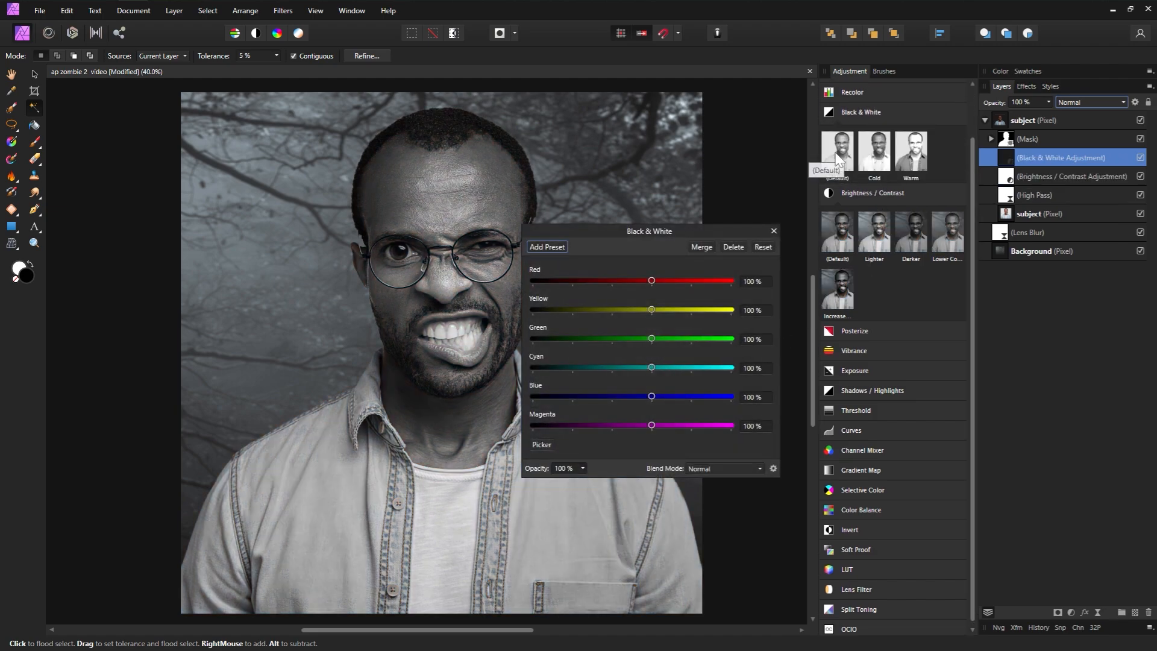
left_click_drag(996, 103, 957, 108)
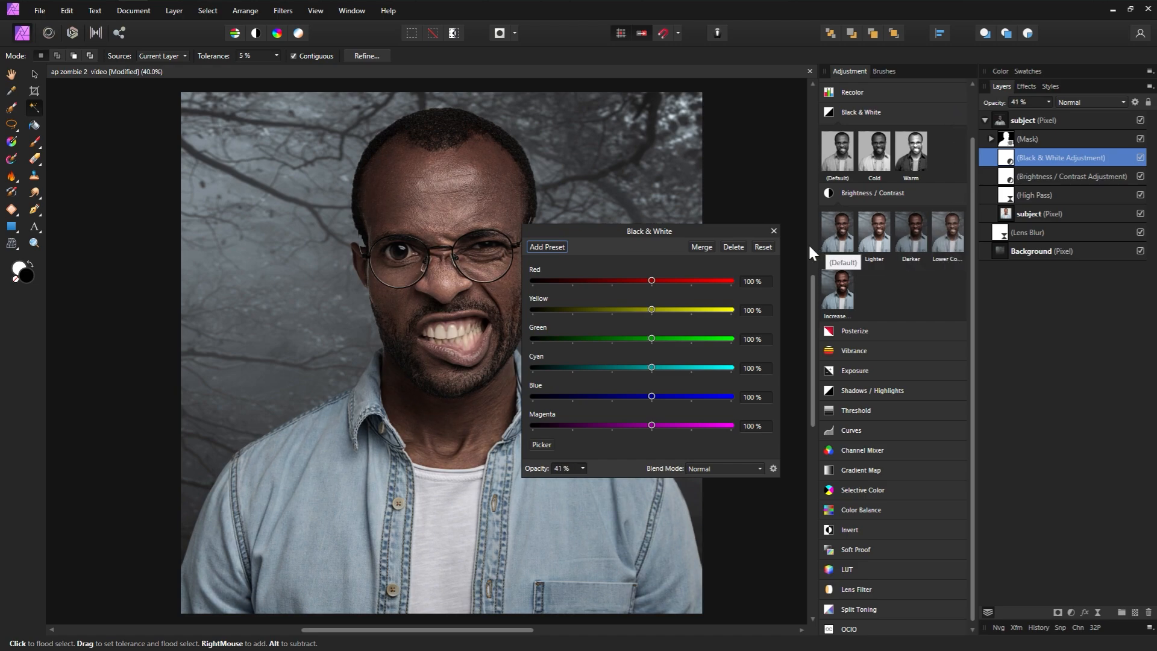
left_click(773, 231)
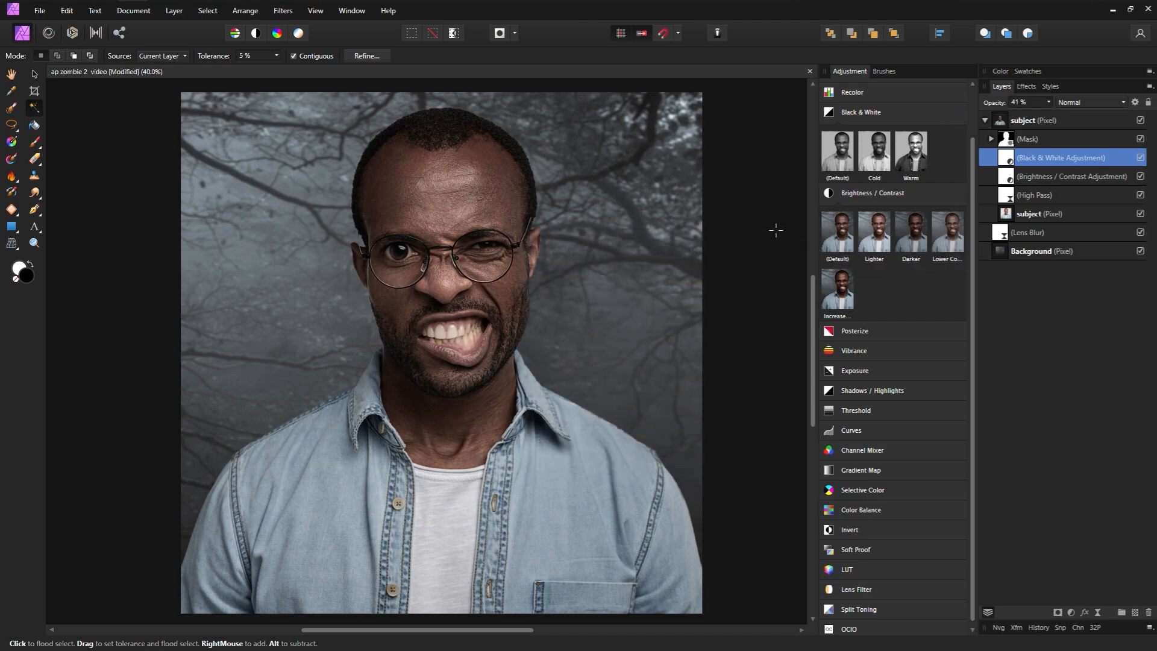
scroll(965, 126, "up", 2)
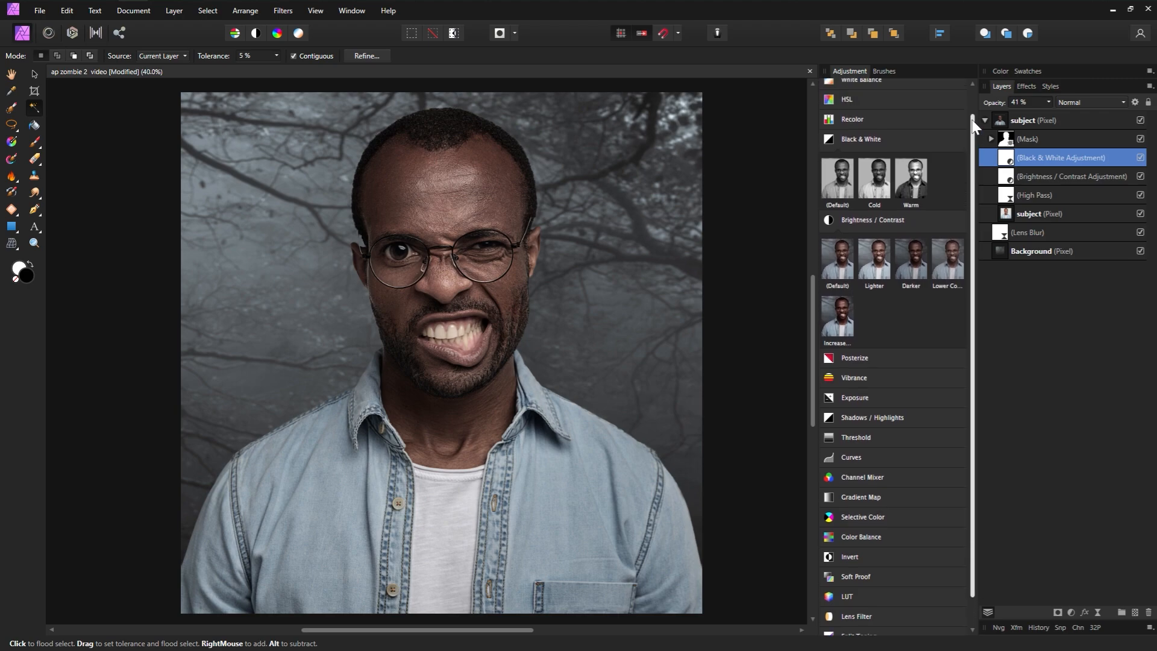
Step: Add an HSL adjustment over the man, setting the reds to hue -35.6°, saturation -2% and luminosity -10%
left_click(920, 120)
left_click(838, 158)
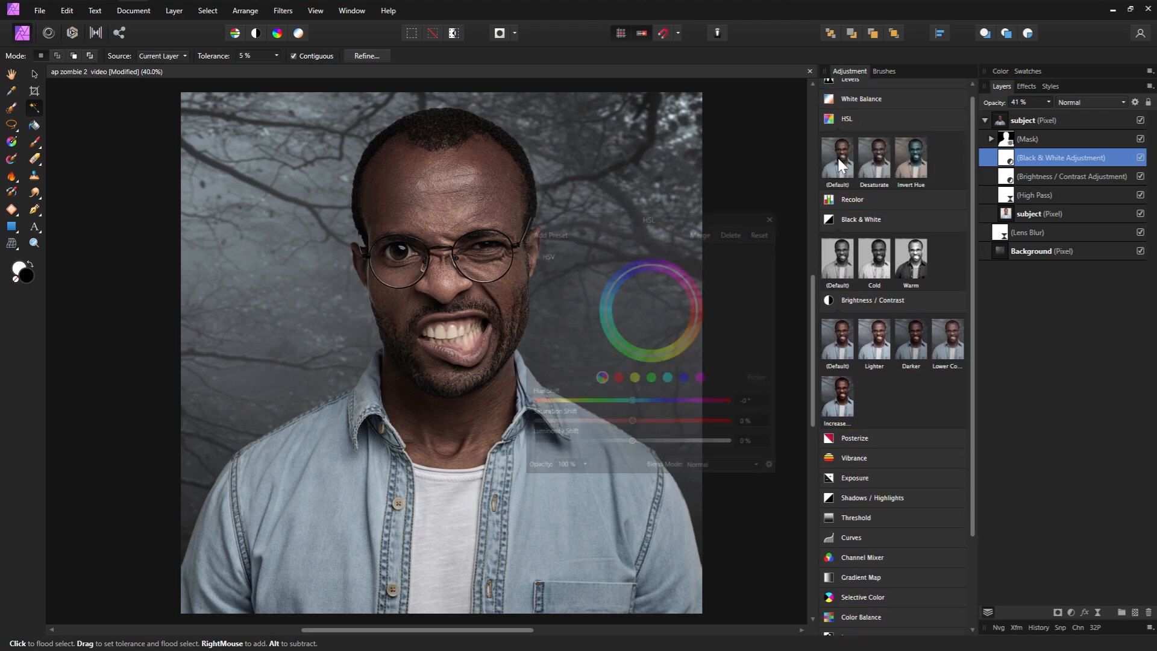
left_click(618, 378)
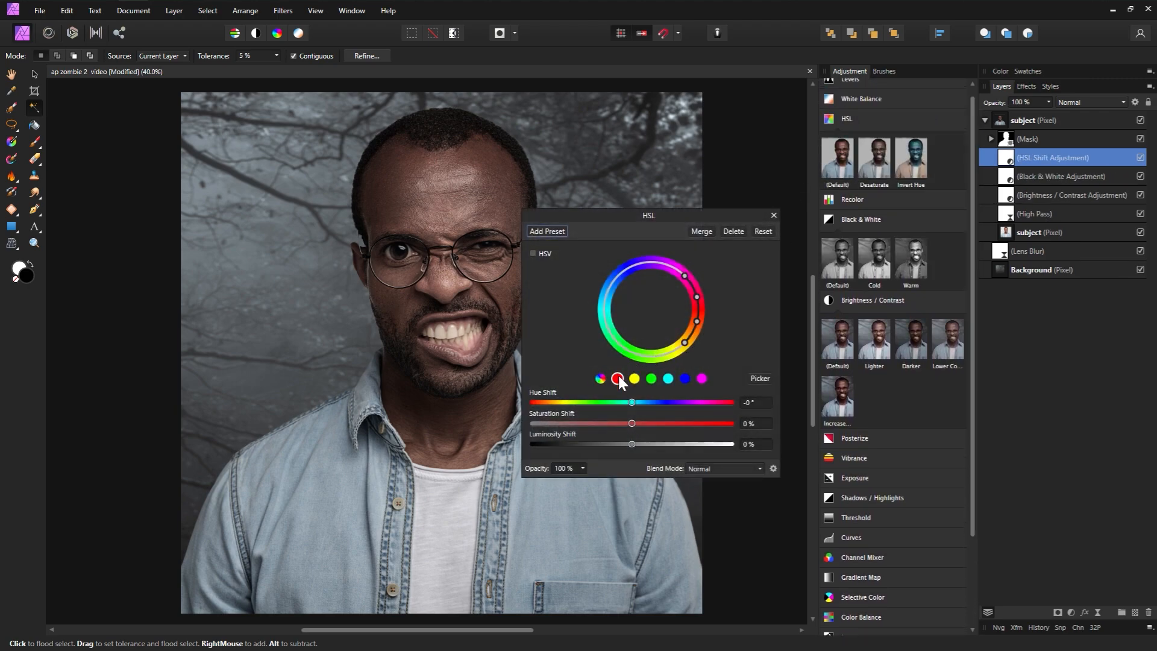
left_click_drag(631, 423, 751, 432)
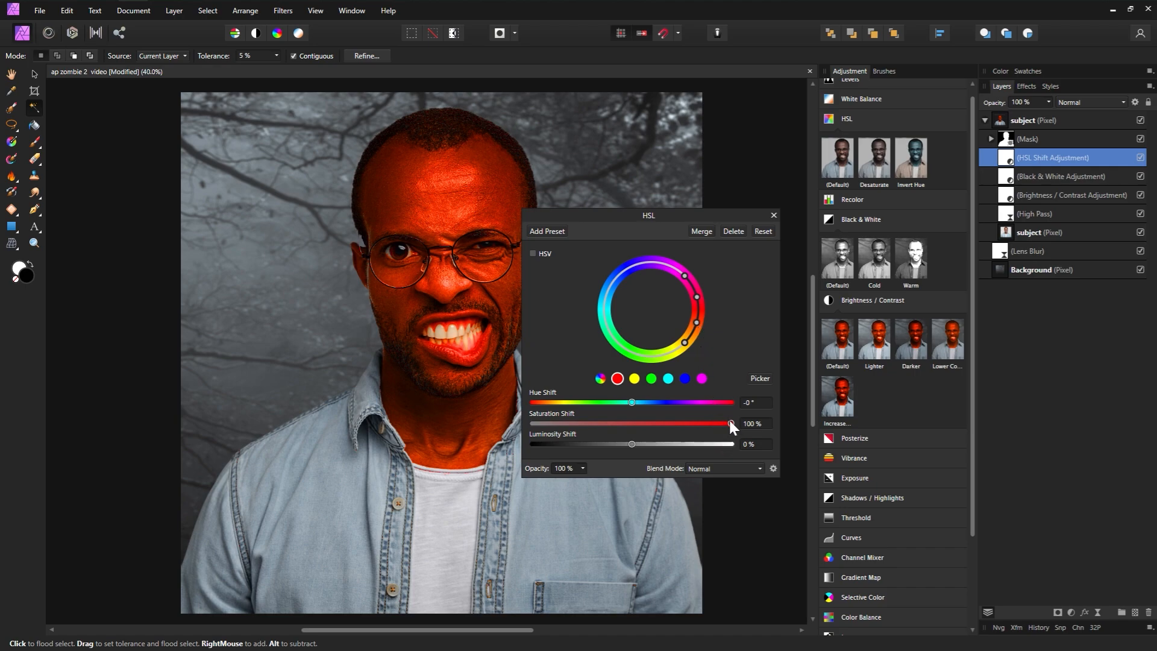
left_click_drag(694, 423, 623, 444)
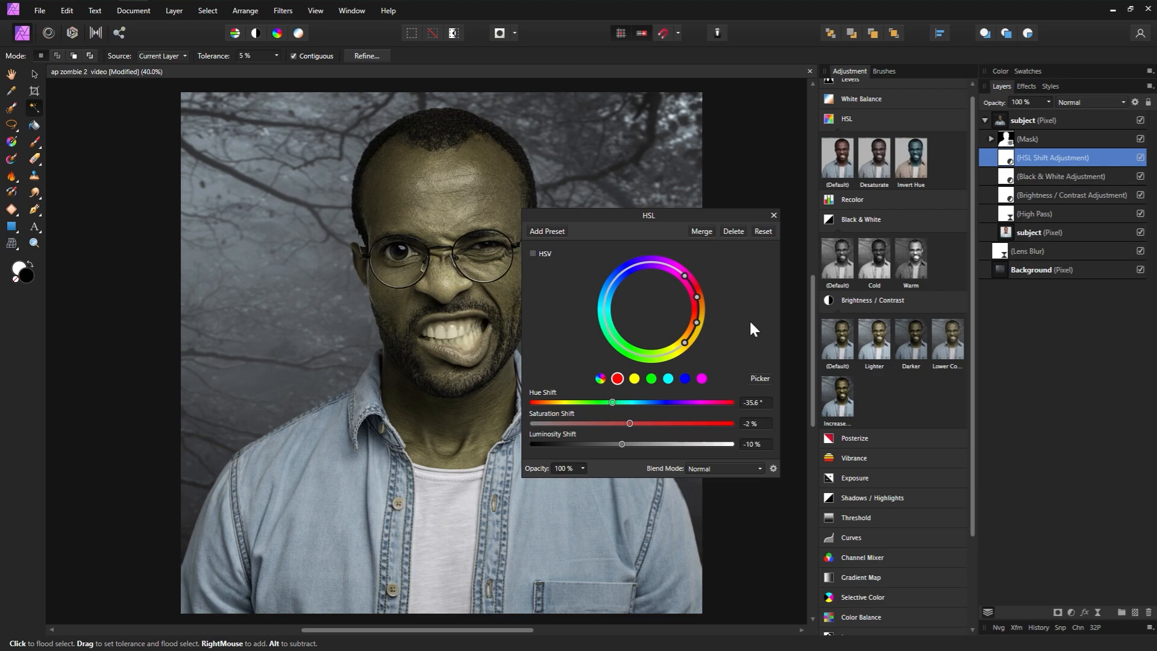
left_click(774, 215)
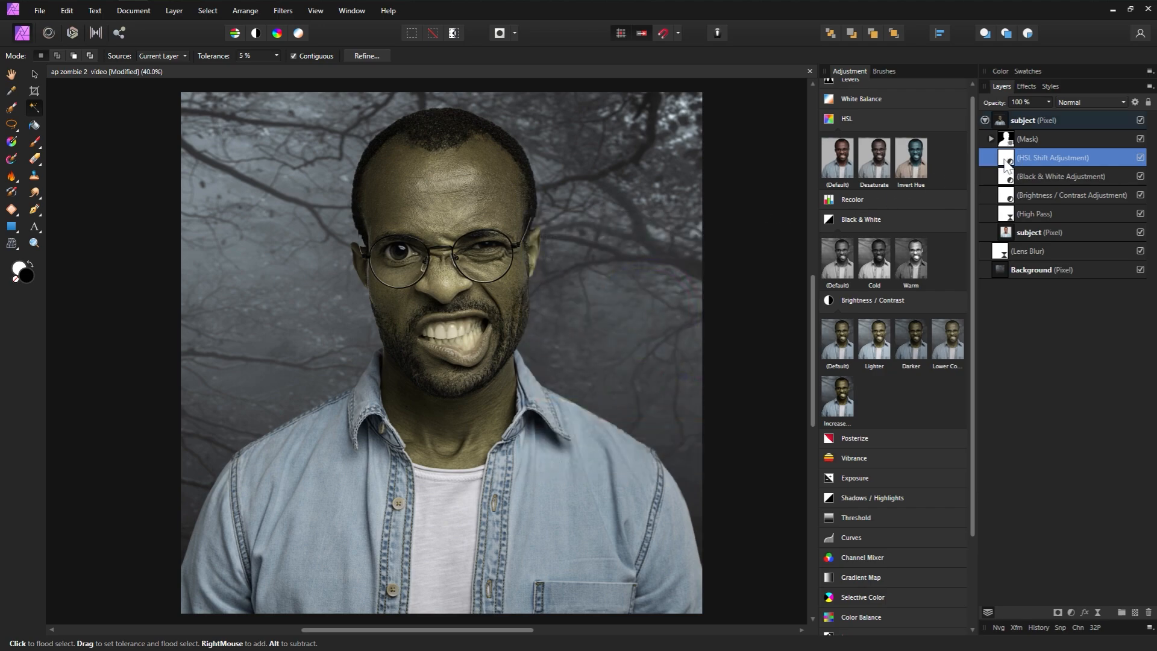
Step: Paint black on the HSL adjustment over the mouth with a soft brush to restore the natural teeth and lip colour
left_click(36, 144)
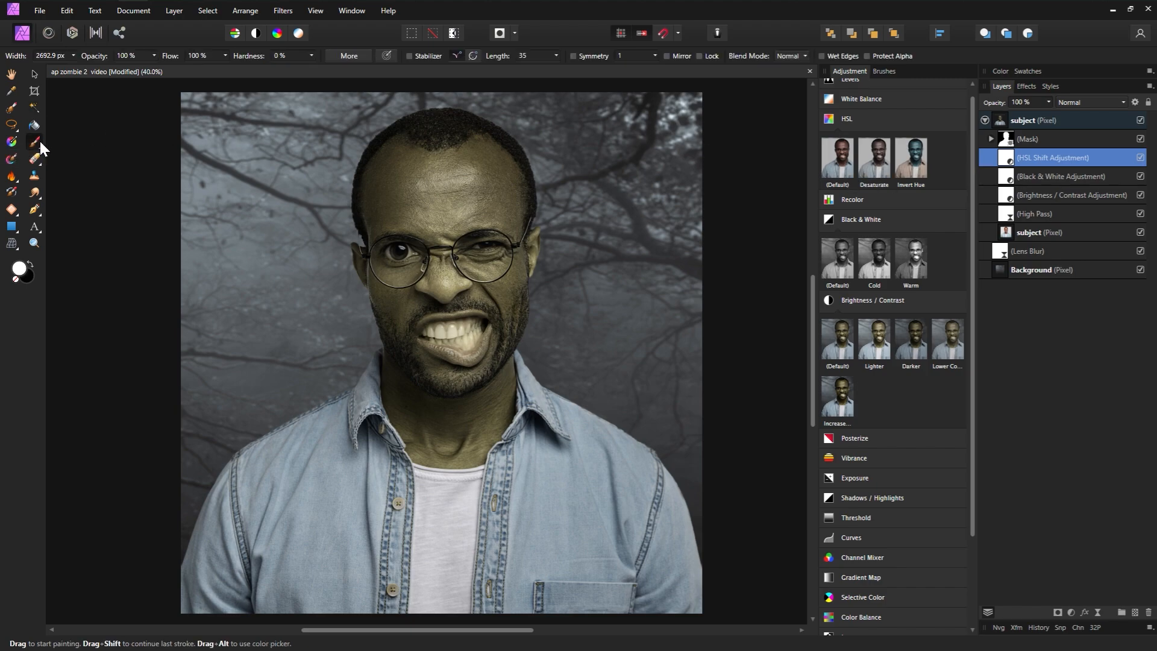
left_click(30, 264)
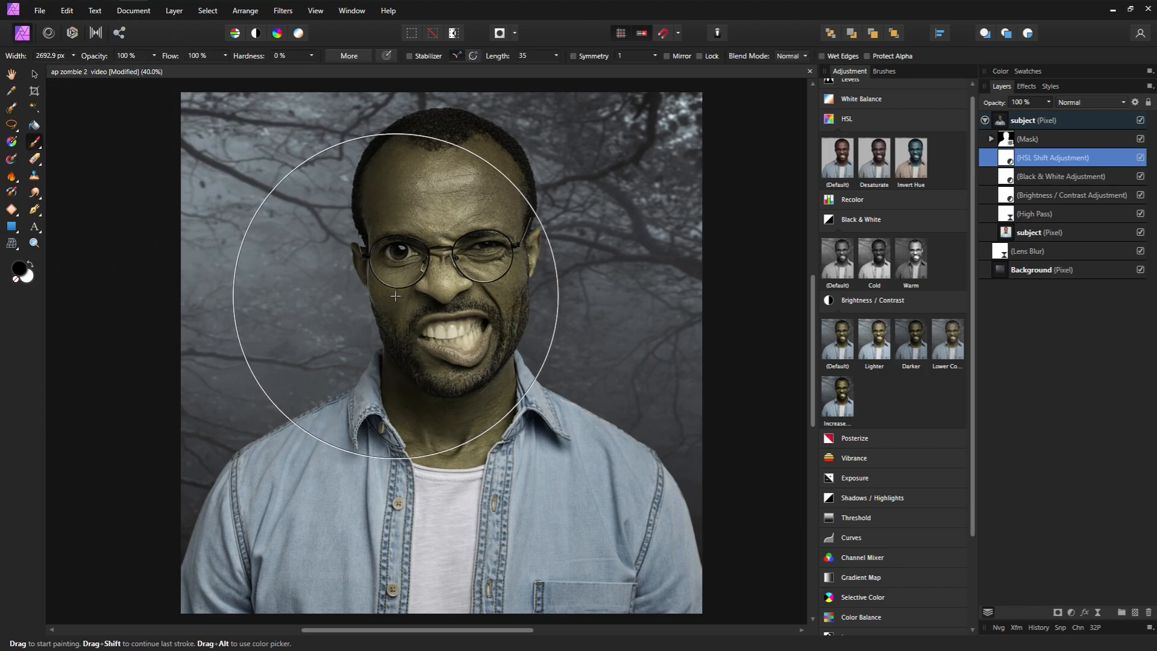
key("bracketleft")
key("bracketleft")
key("bracketleft")
key("bracketleft")
key("bracketleft")
key("bracketleft")
key("bracketleft")
key("bracketleft")
key("bracketleft")
key("bracketleft")
key("bracketleft")
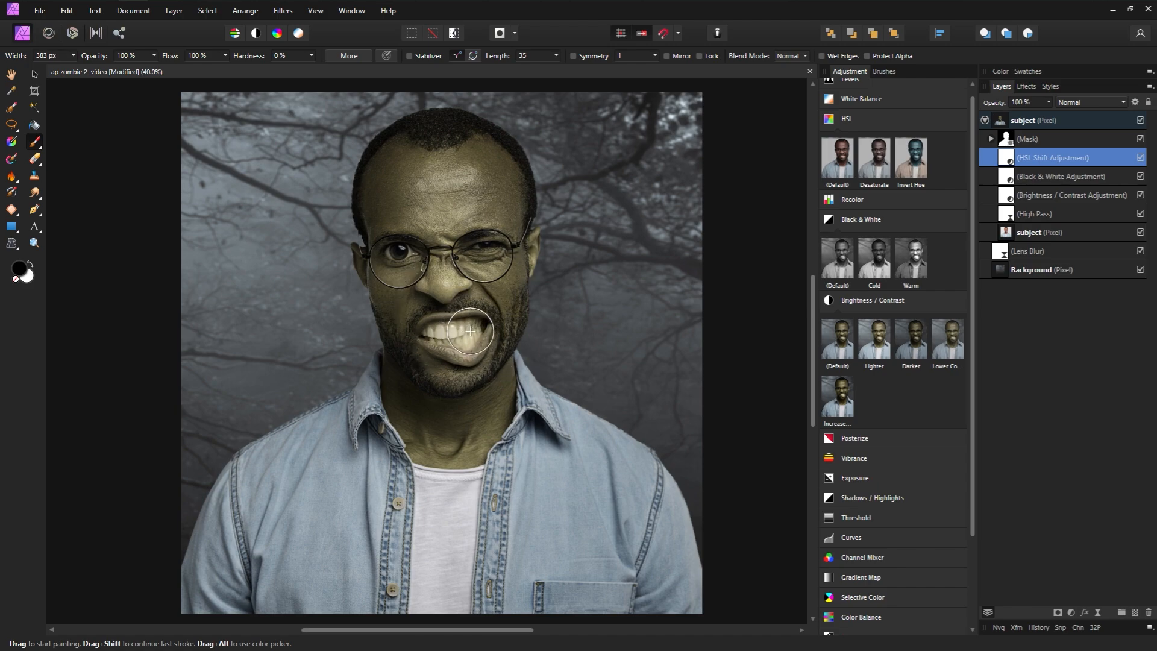
key("bracketright")
mouse_move(478, 331)
left_mouse_down()
mouse_move(440, 335)
mouse_move(465, 339)
left_mouse_up()
key("bracketleft")
key("bracketleft")
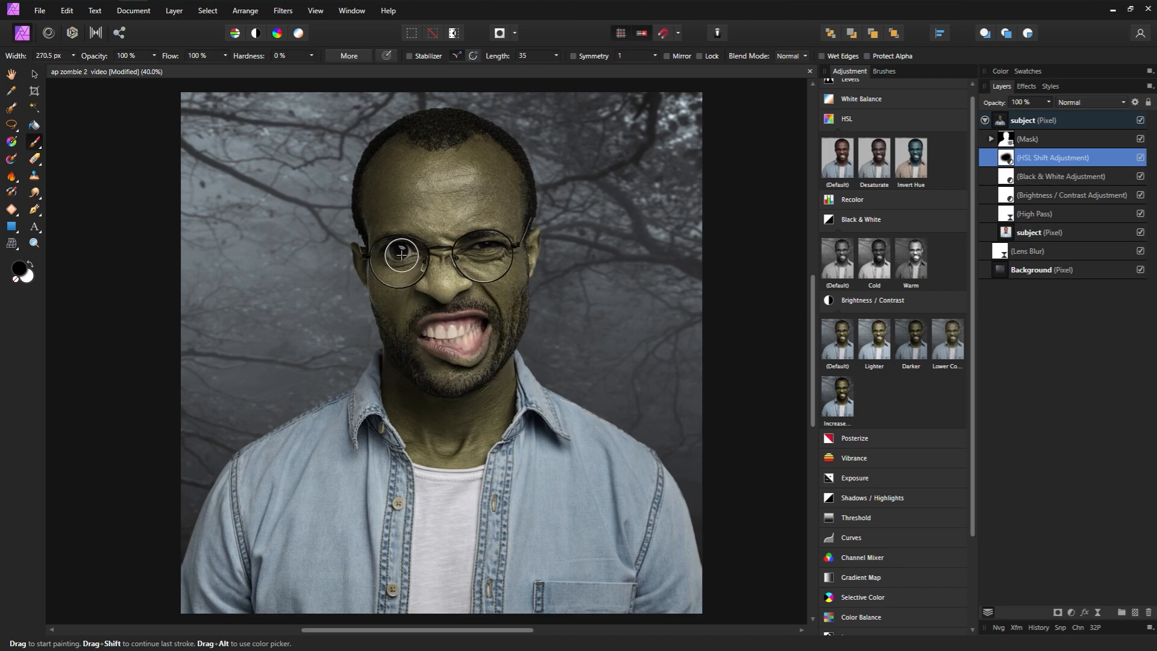
Step: Mask the HSL tint off the eyes with a smaller soft brush, switching between black and white to refine it
left_click_drag(400, 251, 402, 252)
key("bracketleft")
key("bracketleft")
key("bracketleft")
key("bracketleft")
key("bracketleft")
key("bracketleft")
key("bracketright")
key("bracketright")
key("bracketright")
key("bracketright")
key("bracketright")
key("bracketright")
key("bracketleft")
key("bracketleft")
key("bracketleft")
key("bracketleft")
key("bracketleft")
key("bracketleft")
key("bracketright")
key("bracketright")
key("bracketright")
key("bracketright")
key("x")
key("bracketright")
key("bracketright")
key("bracketright")
key("bracketright")
Step: Add a Brightness / Contrast adjustment above the HSL layer with brightness at -43% and contrast at about 45%
left_click(837, 339)
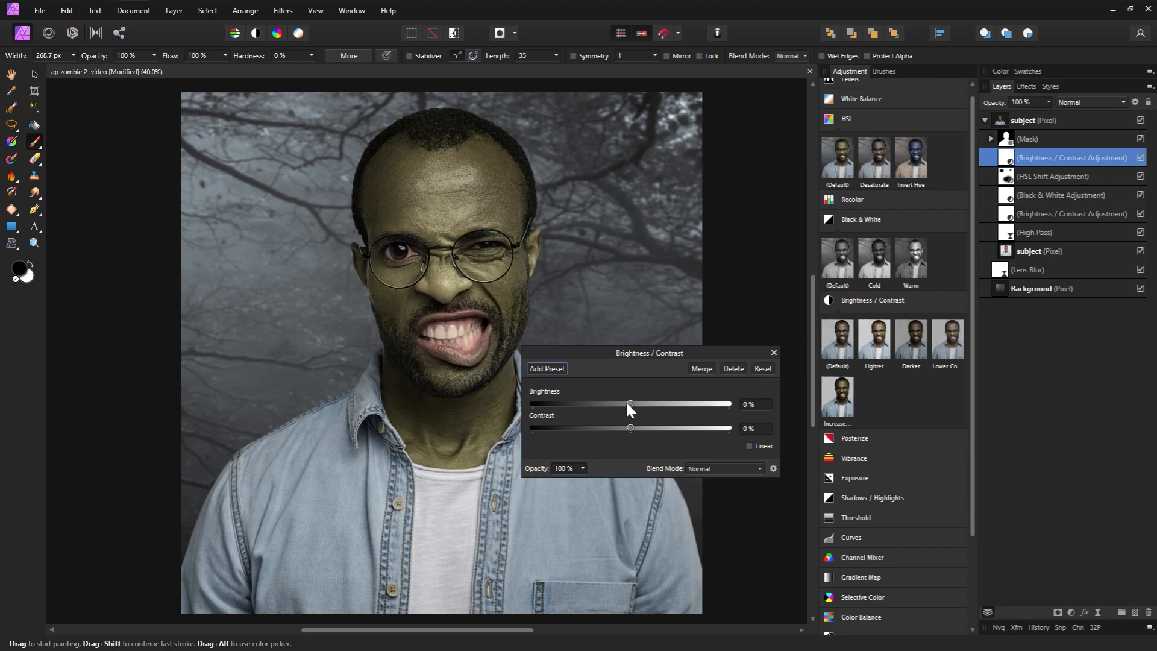
left_click_drag(627, 403, 674, 426)
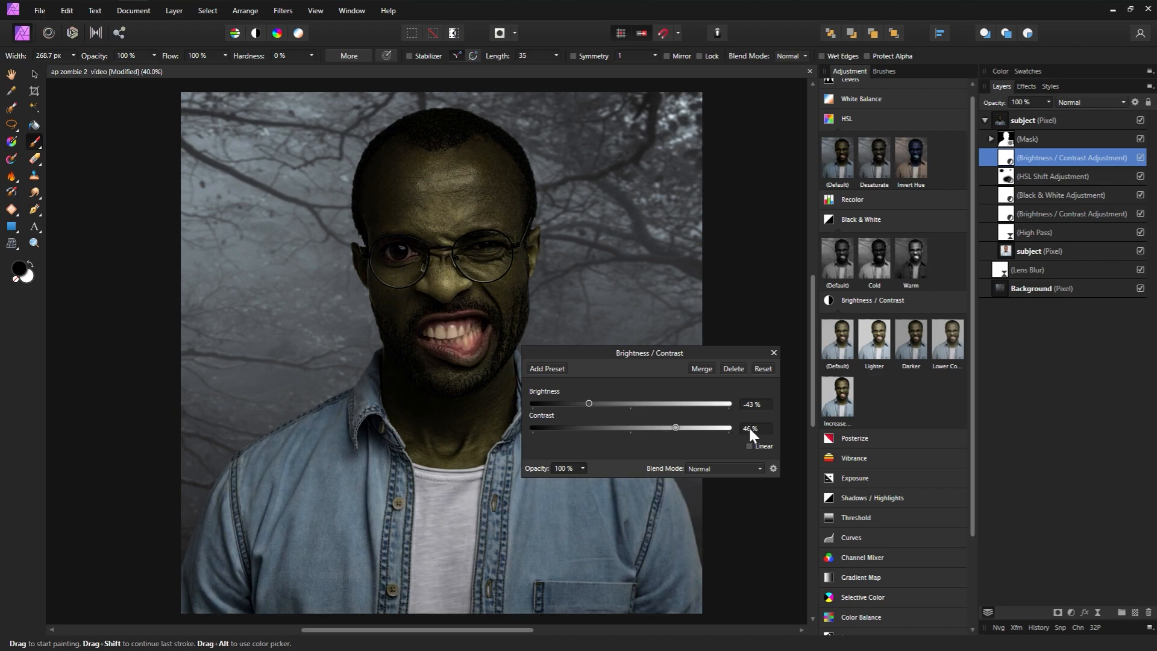
left_click(774, 353)
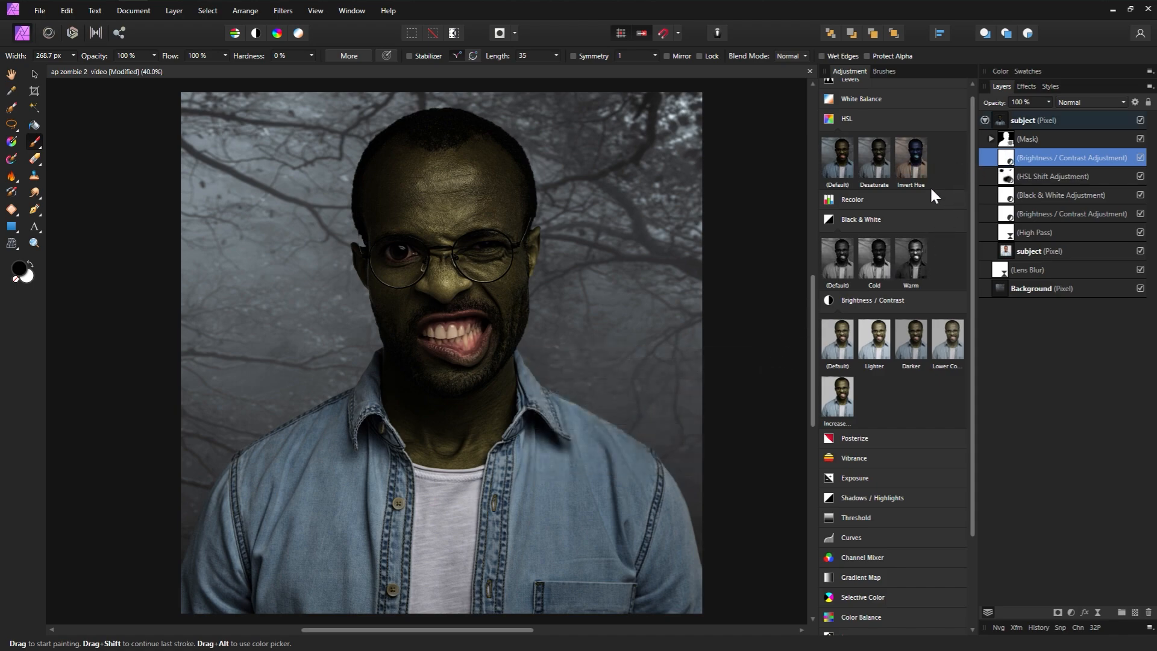
Step: Paint black on the new Brightness / Contrast adjustment over the face and mouth to bring back their brightness
key("bracketright")
key("bracketright")
key("bracketright")
key("bracketright")
key("bracketright")
key("bracketright")
key("bracketright")
key("bracketright")
key("bracketright")
left_click_drag(451, 203, 452, 323)
key("bracketleft")
key("bracketleft")
key("bracketleft")
key("bracketleft")
left_click_drag(449, 364, 465, 360)
key("bracketleft")
key("bracketleft")
key("bracketleft")
left_click_drag(451, 431, 469, 407)
key("bracketright")
key("bracketright")
key("bracketright")
key("bracketright")
key("bracketright")
key("bracketright")
key("bracketright")
key("bracketright")
key("bracketright")
left_click_drag(439, 200, 463, 252)
key("bracketright")
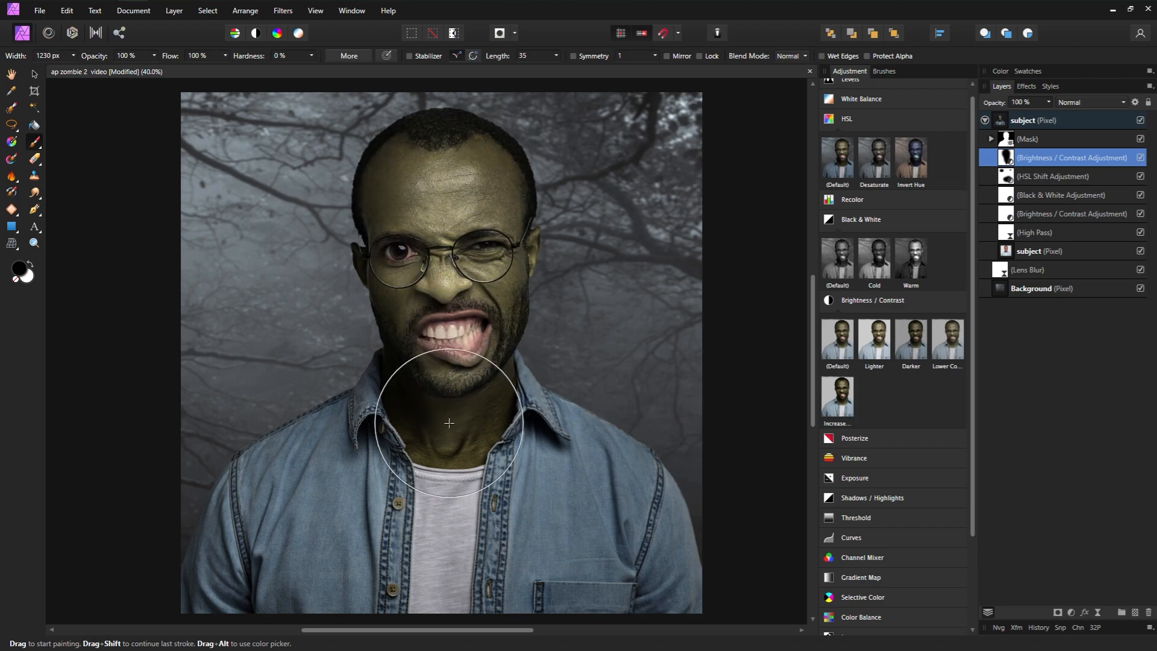
Step: Mask the darkening off the neck and upper chest with a resized soft black brush
key("bracketleft")
key("bracketleft")
key("bracketleft")
key("bracketleft")
key("bracketleft")
key("bracketleft")
key("bracketleft")
key("bracketleft")
key("bracketright")
key("bracketleft")
key("bracketleft")
key("bracketright")
key("bracketright")
key("bracketright")
key("bracketright")
key("bracketright")
key("bracketright")
key("bracketright")
key("bracketright")
left_click_drag(449, 446, 450, 436)
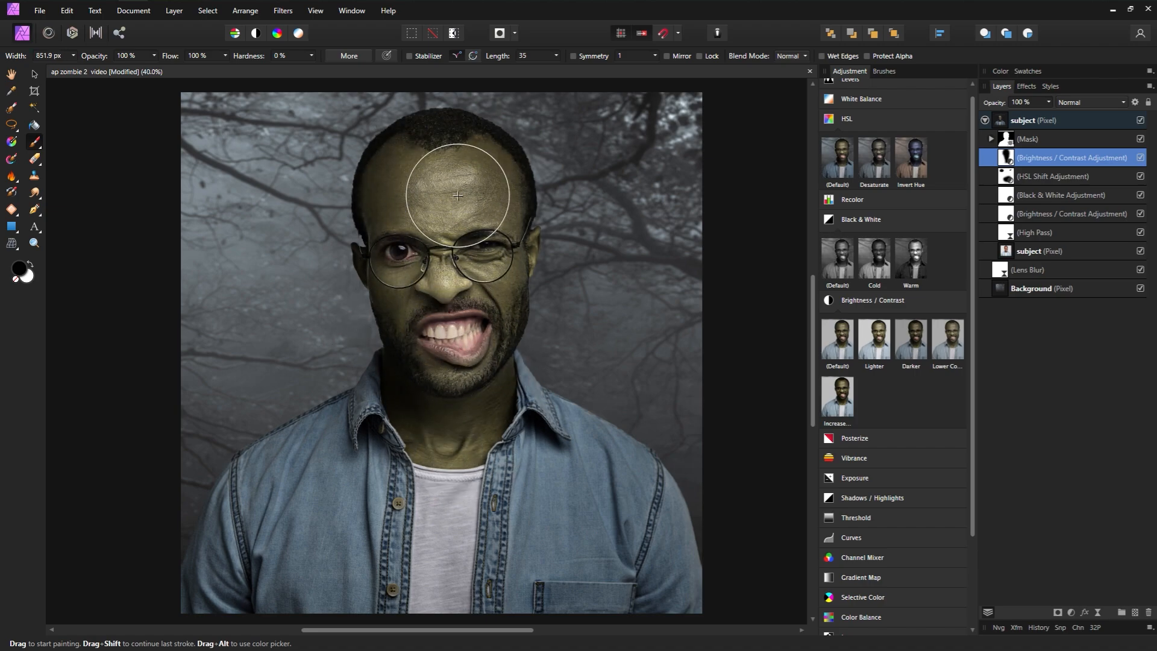
Step: Refine the brightness mask around the neck and collar, and toggle the adjustment's visibility to compare the result
key("bracketleft")
key("bracketleft")
key("bracketleft")
key("bracketleft")
key("bracketleft")
key("bracketleft")
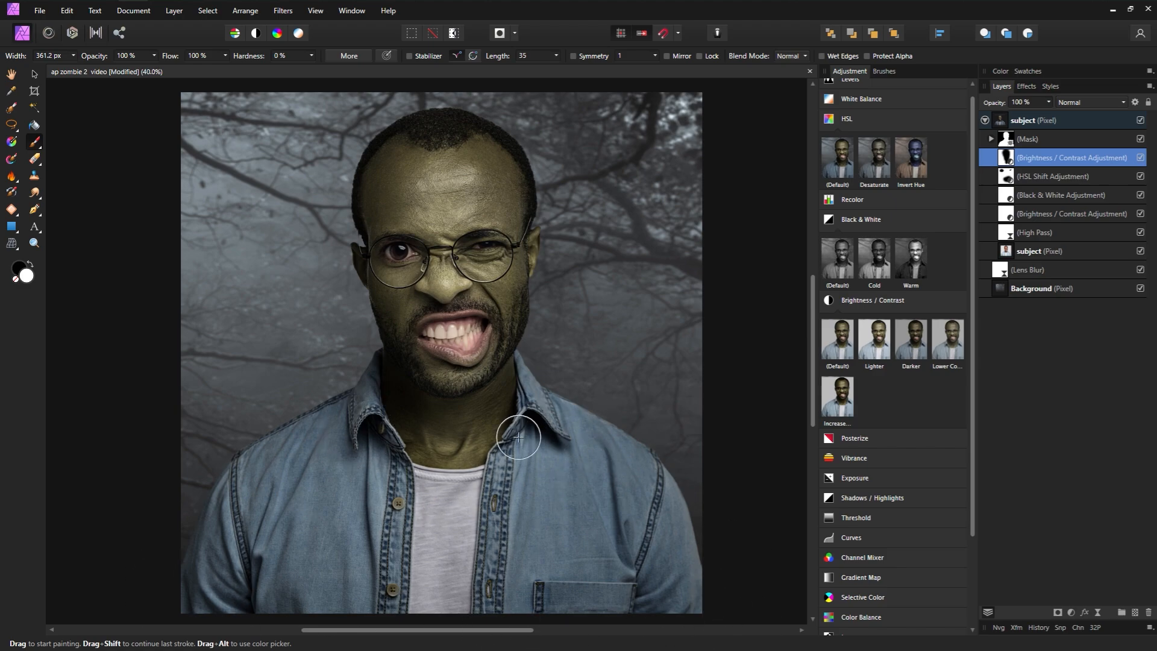
key("bracketleft")
key("bracketleft")
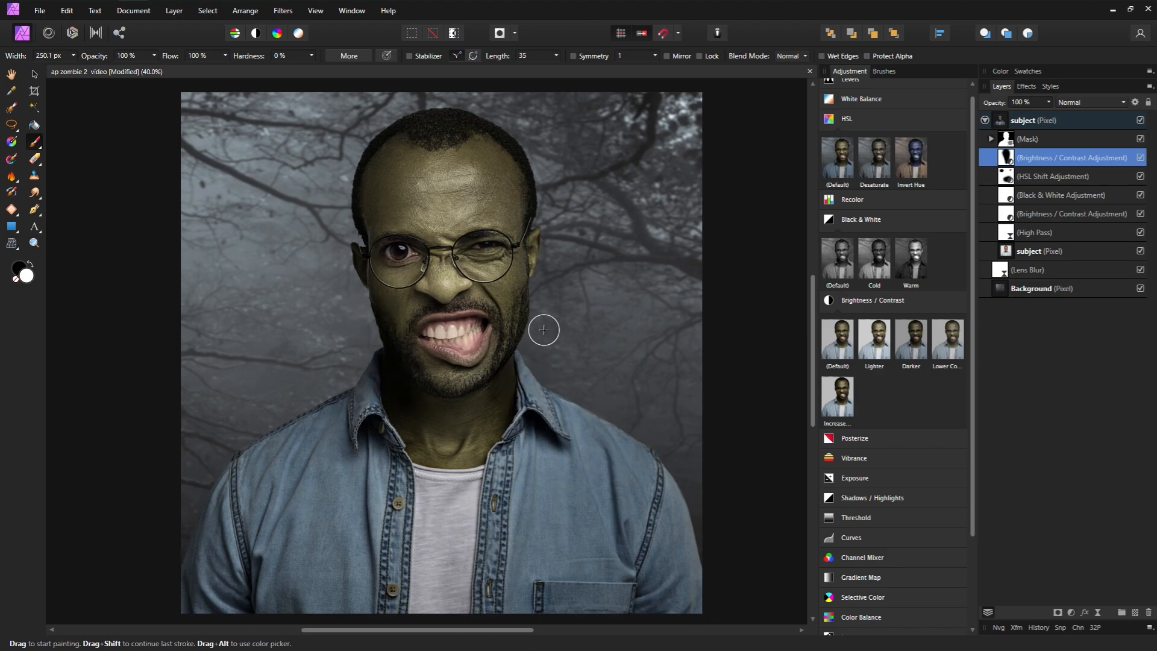
key("bracketright")
key("bracketright")
key("bracketright")
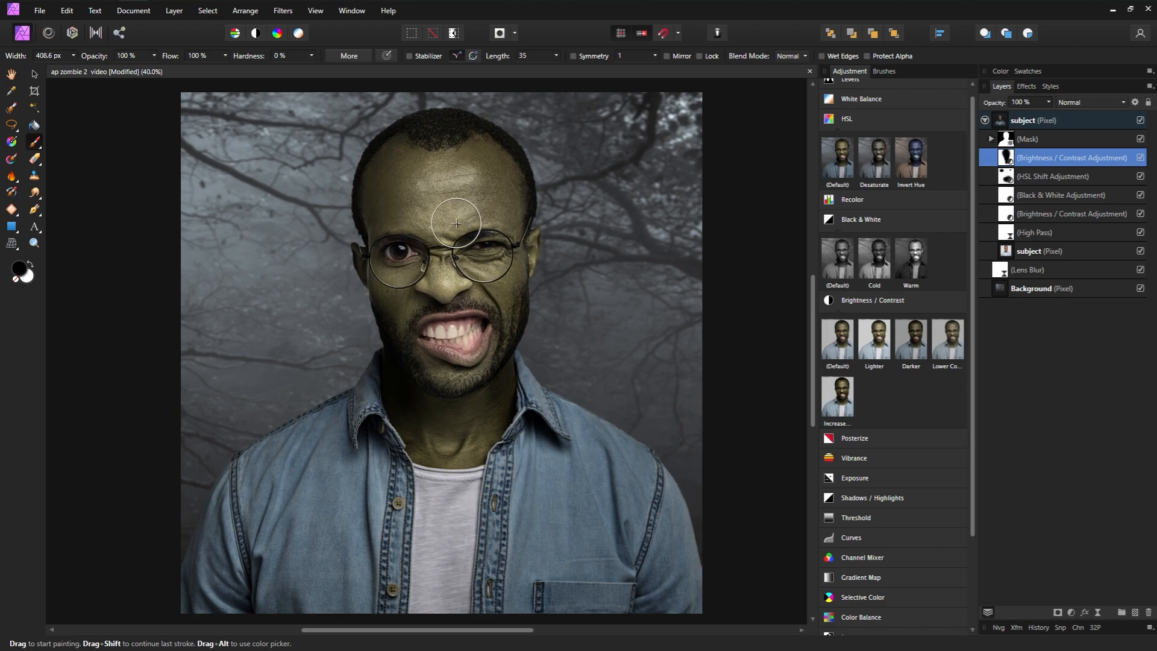
key("bracketright")
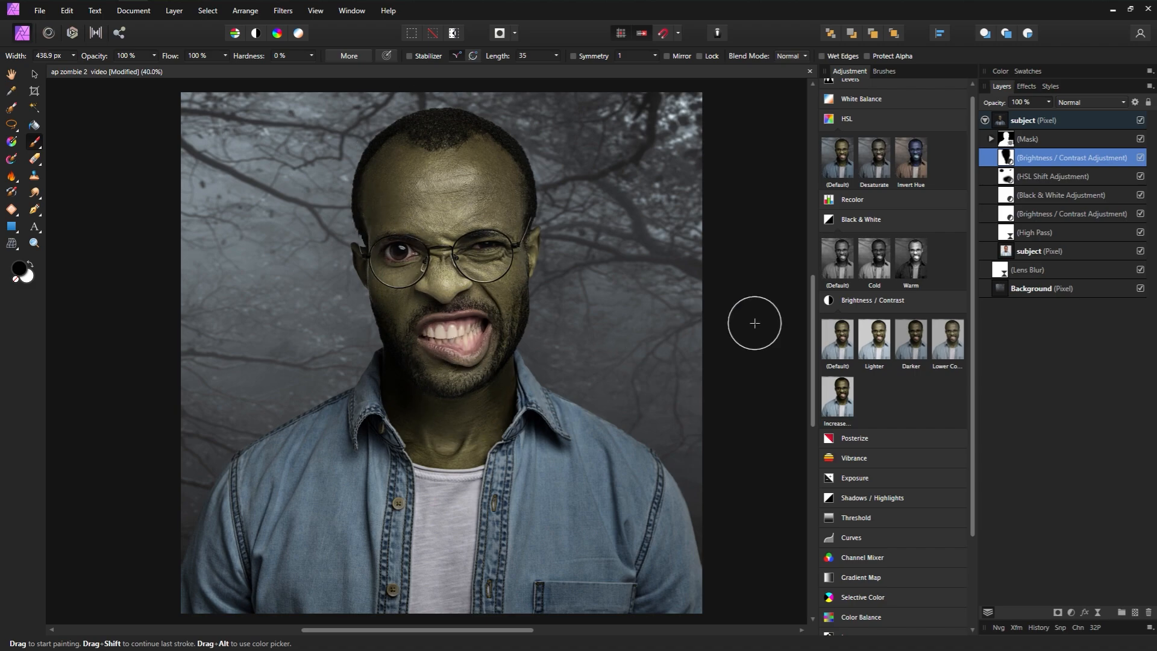
key("bracketright")
left_click(1140, 158)
left_click(1141, 158)
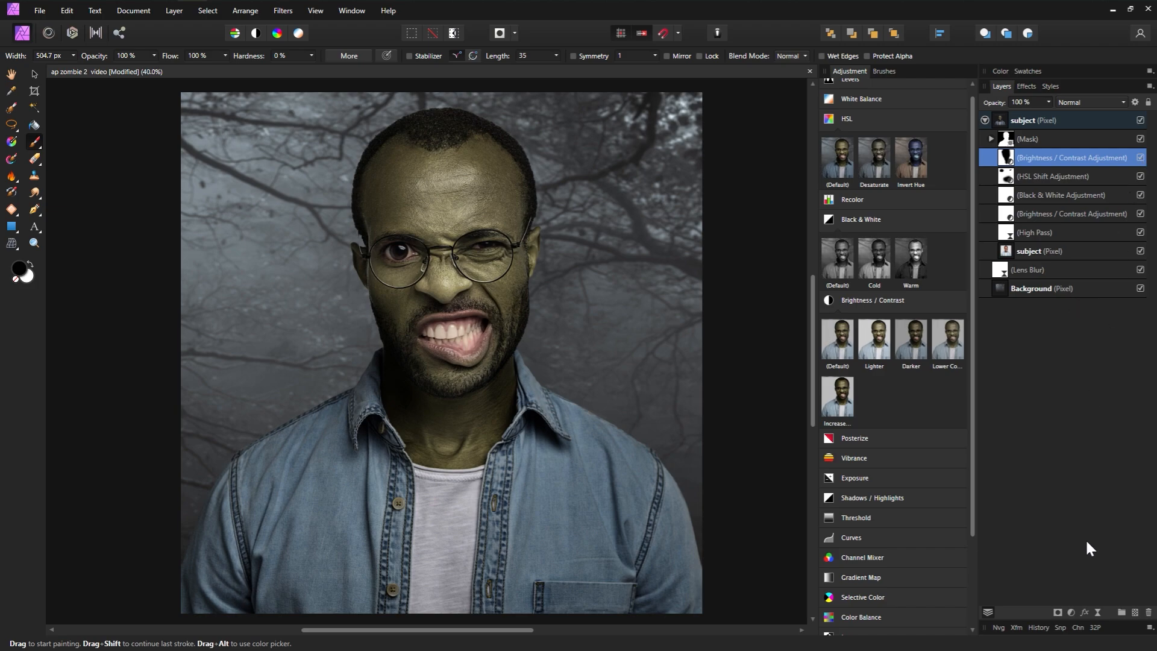
Step: Add a new pixel layer above the adjustments in Overlay blend mode at 60% opacity
left_click(1134, 615)
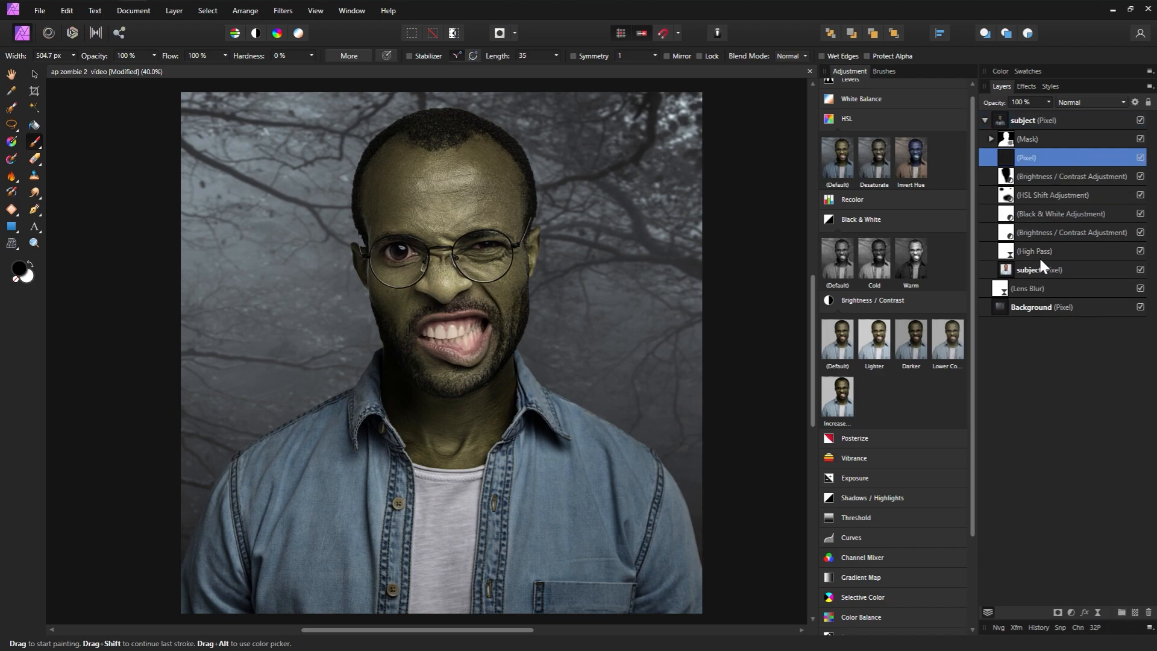
left_click(1079, 103)
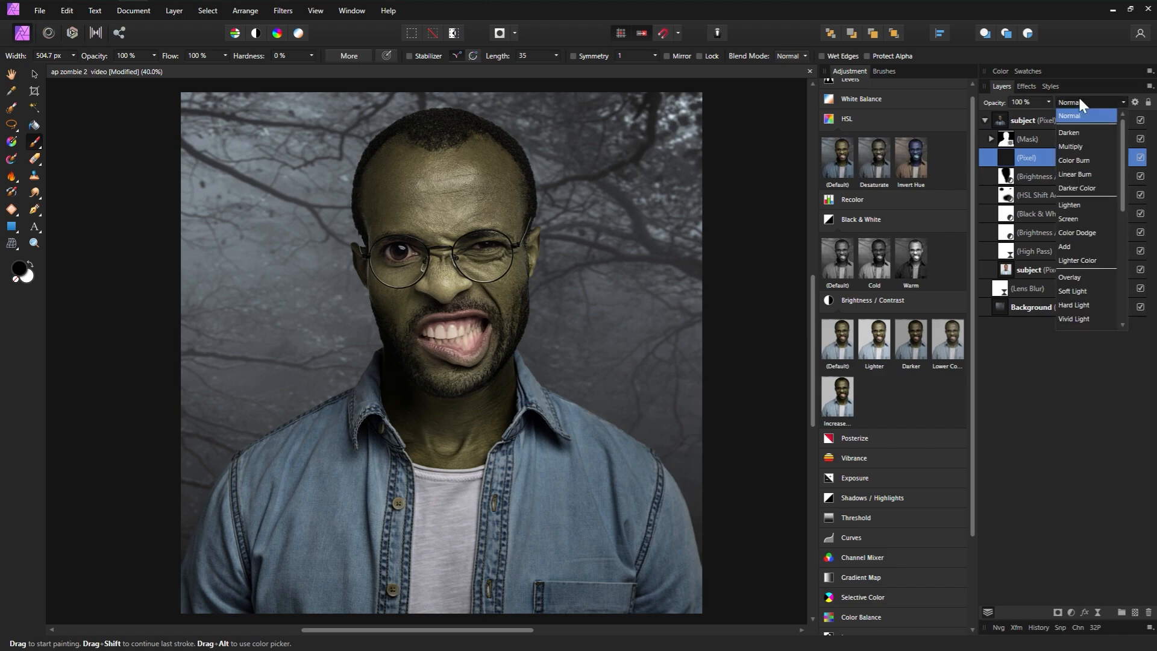
left_click(1072, 278)
left_click_drag(999, 103, 975, 105)
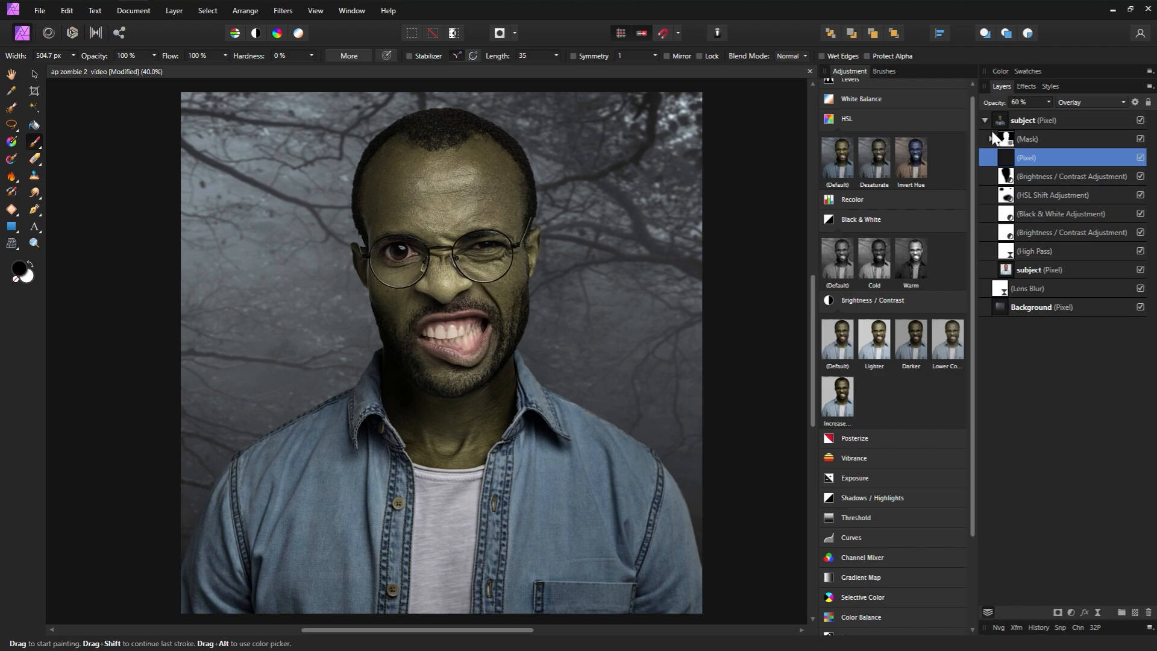
double_click(1073, 160)
left_click(1006, 159)
Step: Choose the first 320 px brush from the Textures brush category for painting on the new layer
left_click(885, 71)
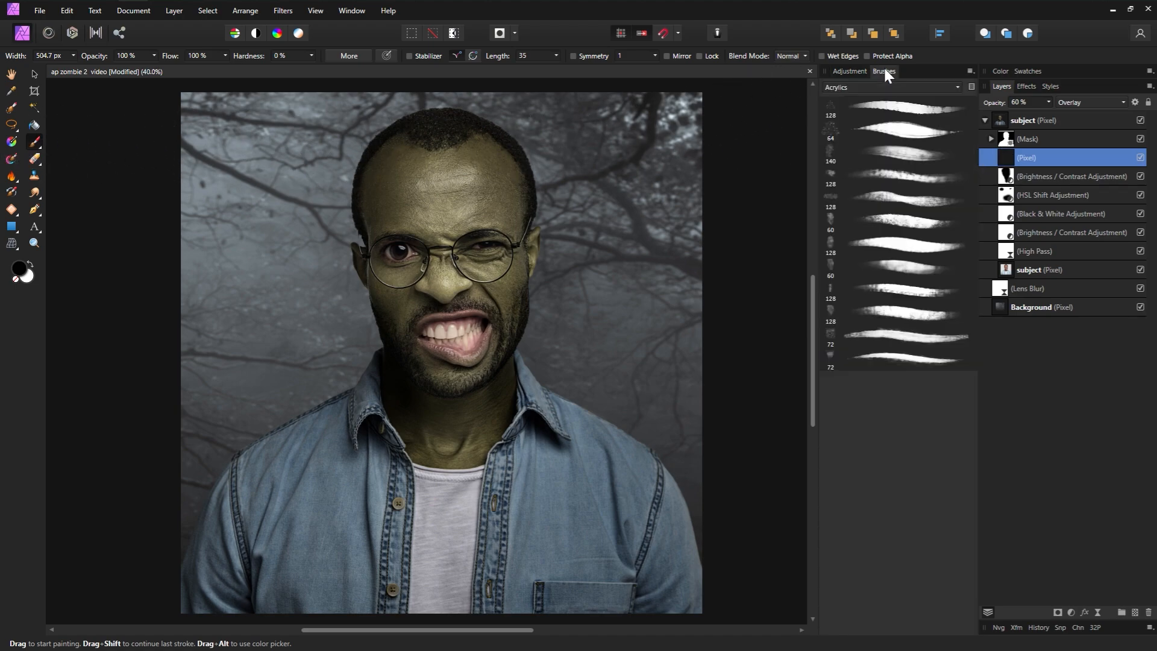
left_click(889, 86)
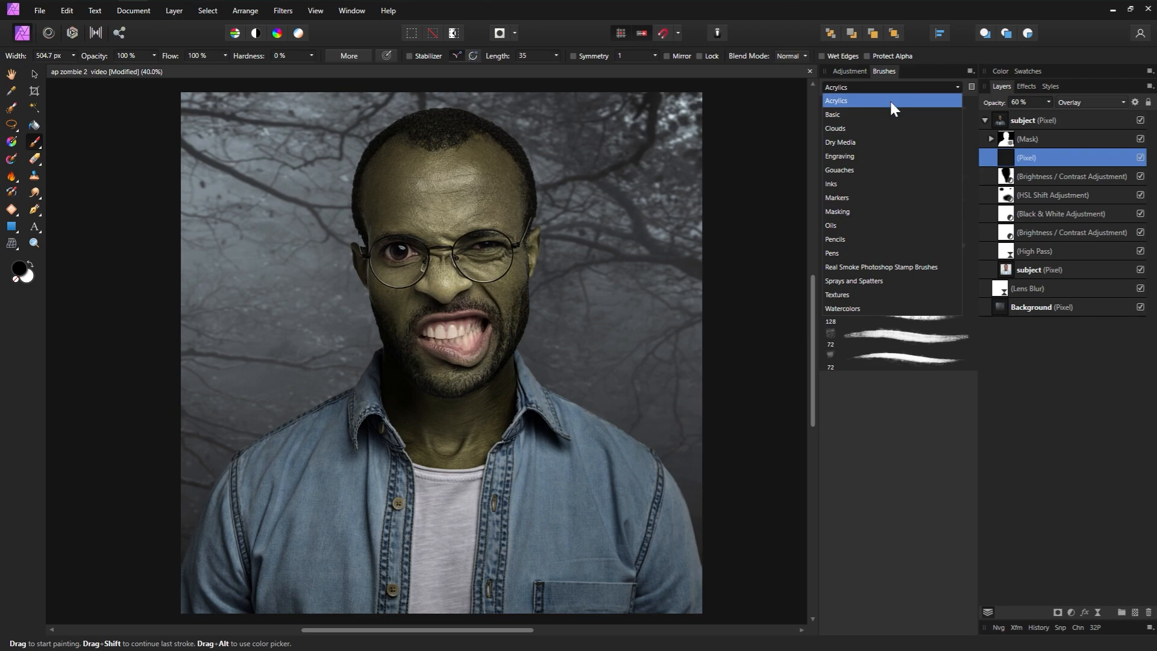
left_click(846, 296)
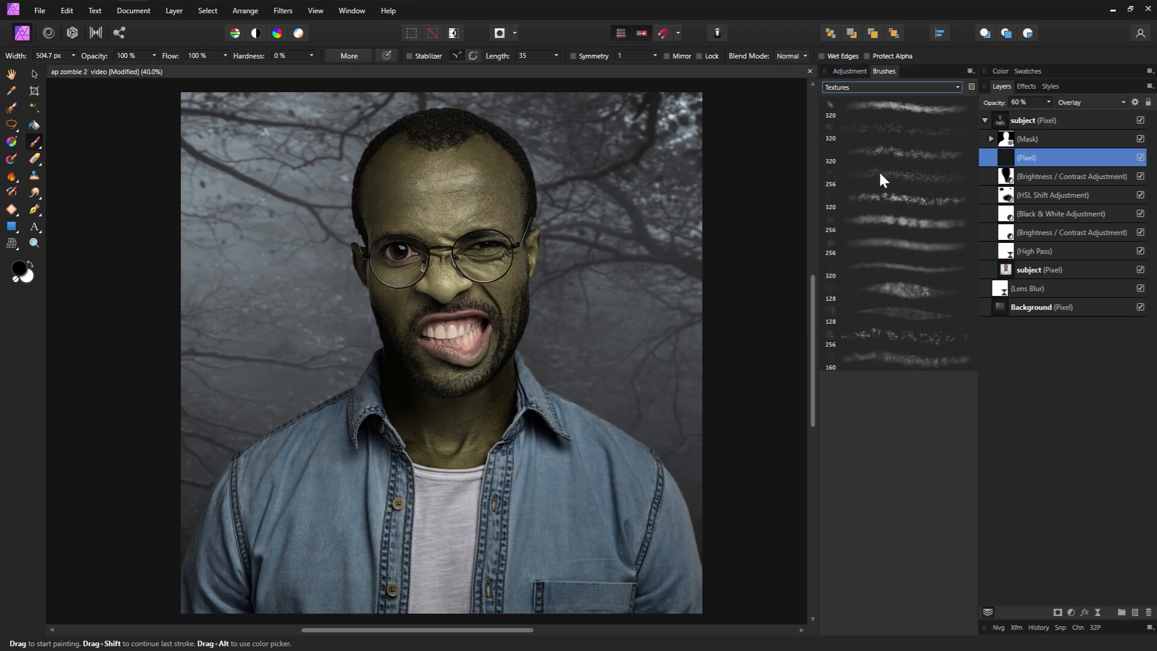
left_click(879, 110)
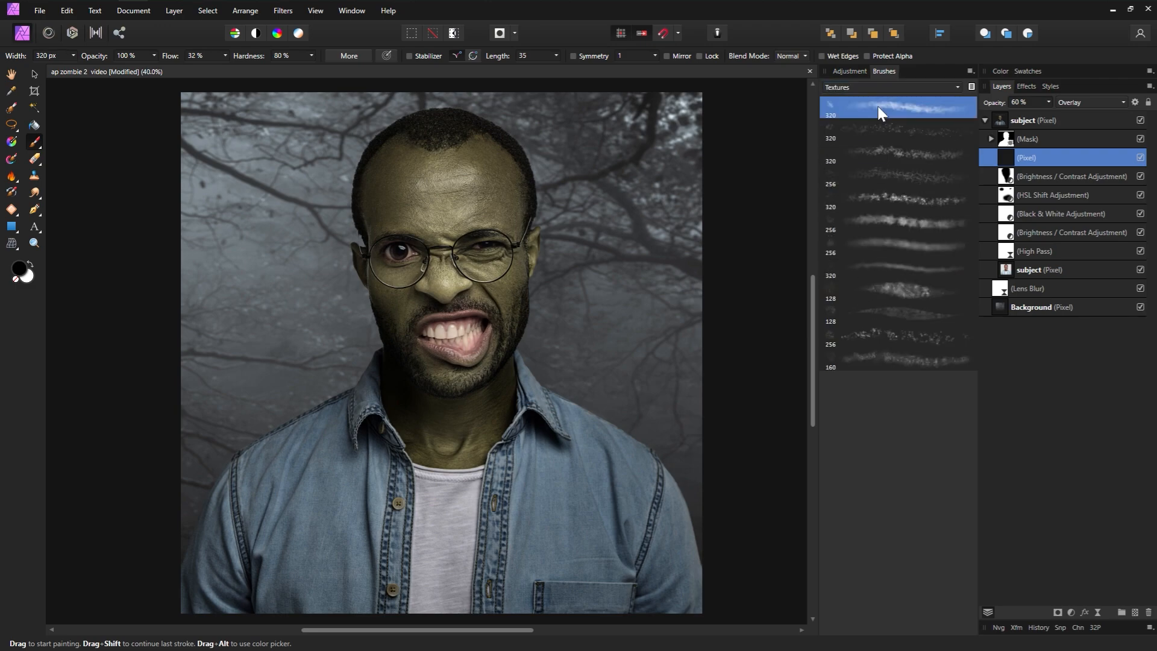
Step: Set the two brush colours to a dark red and a dark brown (#25160C)
left_click(20, 268)
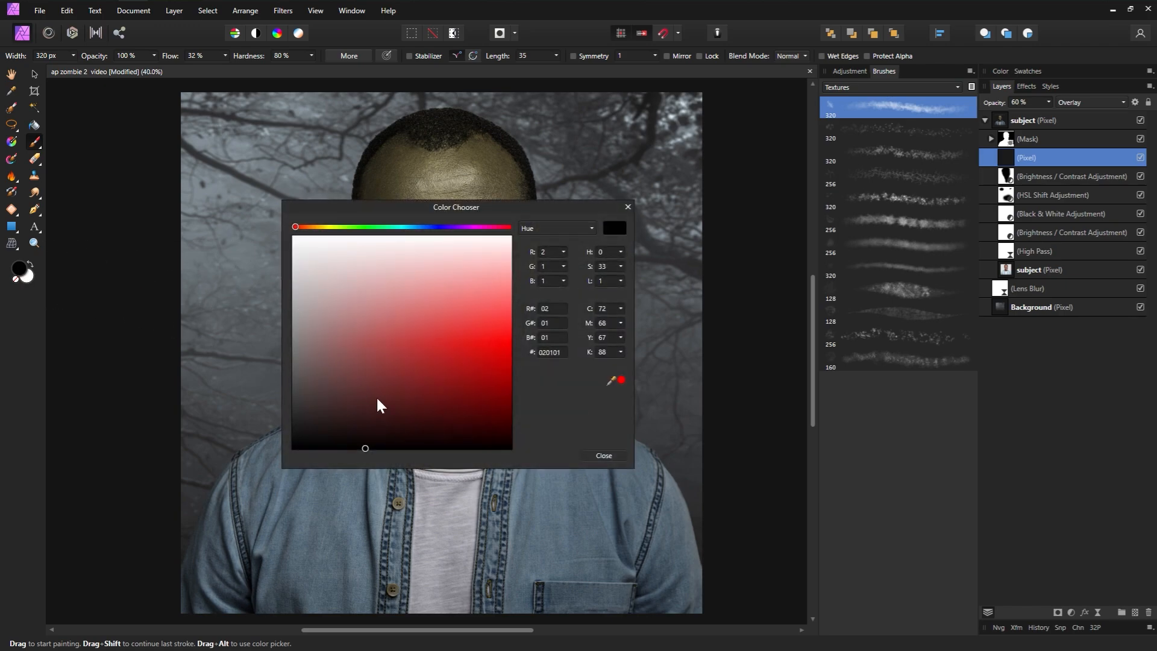
left_click_drag(399, 446, 472, 416)
left_click(628, 207)
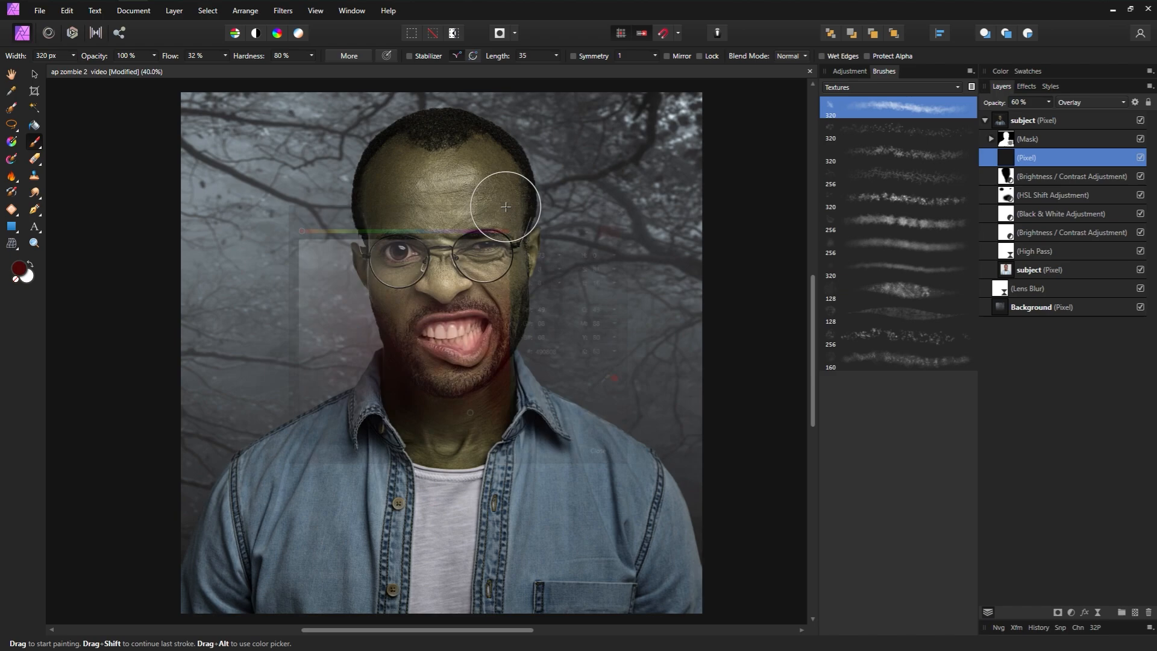
left_click(20, 270)
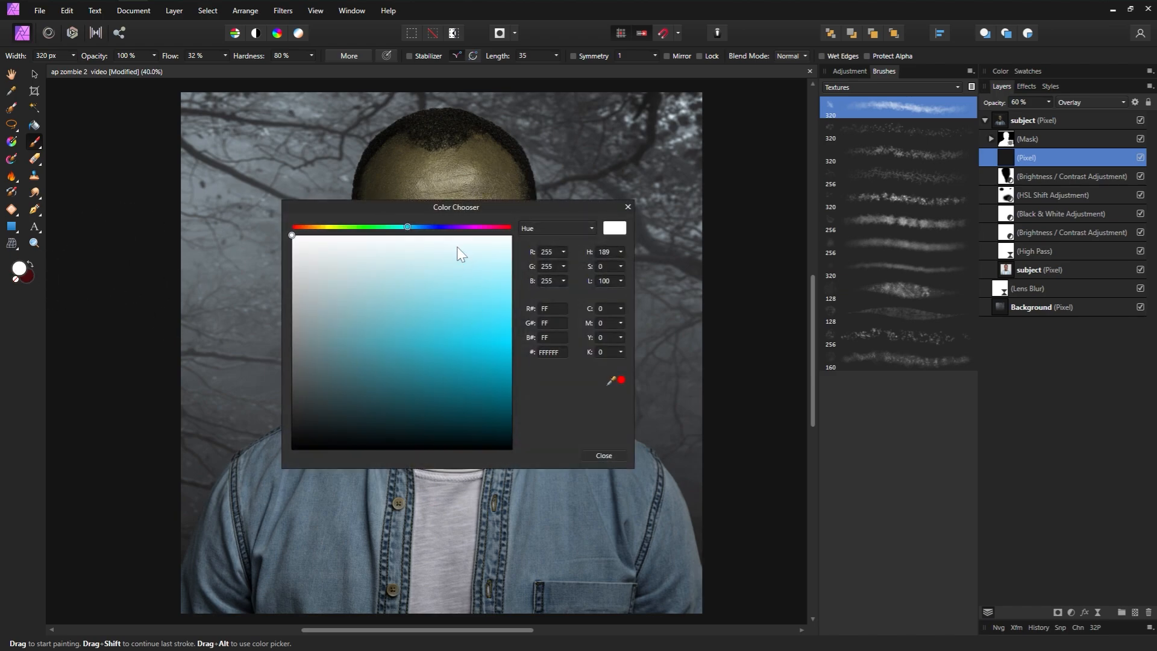
left_click(310, 227)
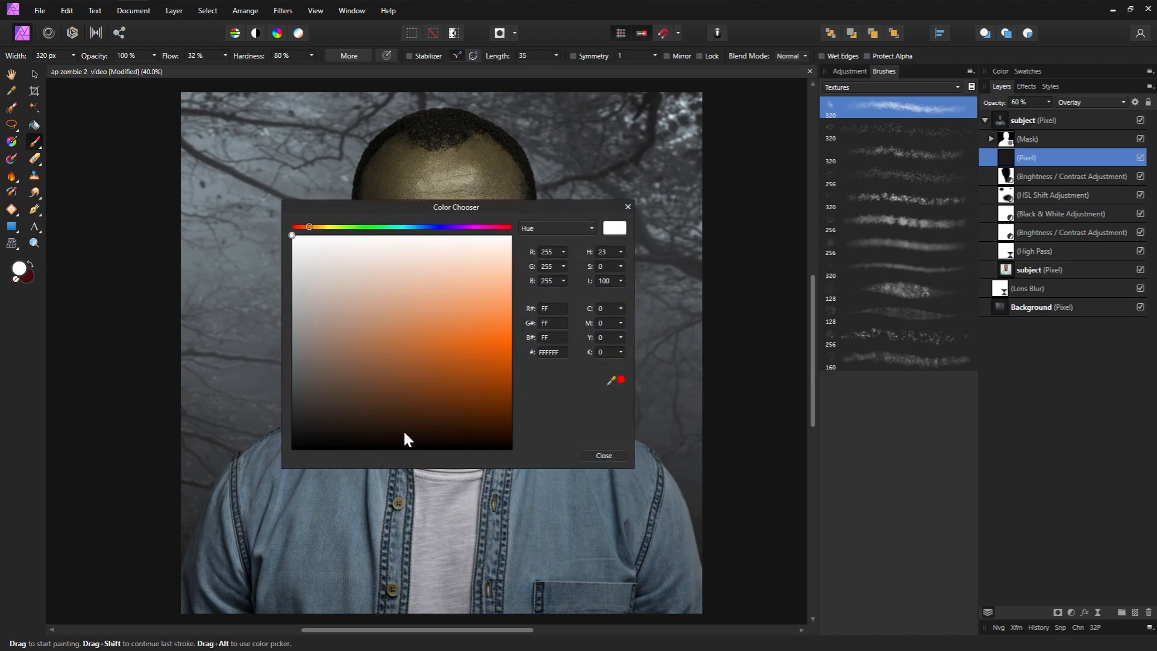
left_click_drag(404, 429, 406, 429)
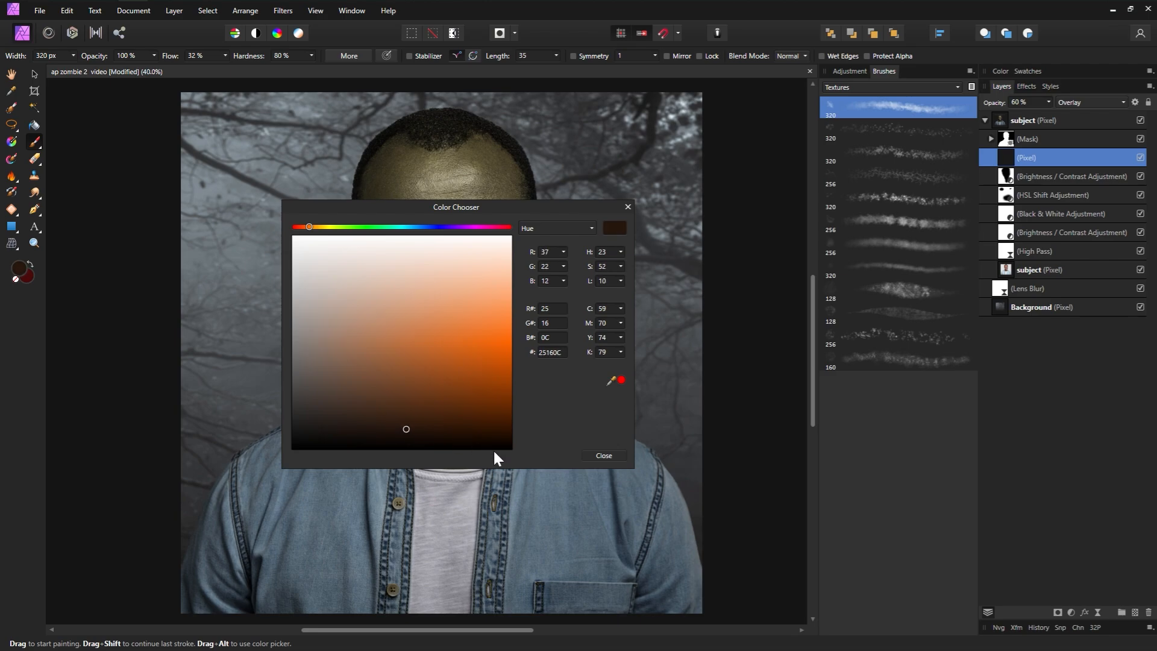
left_click(598, 456)
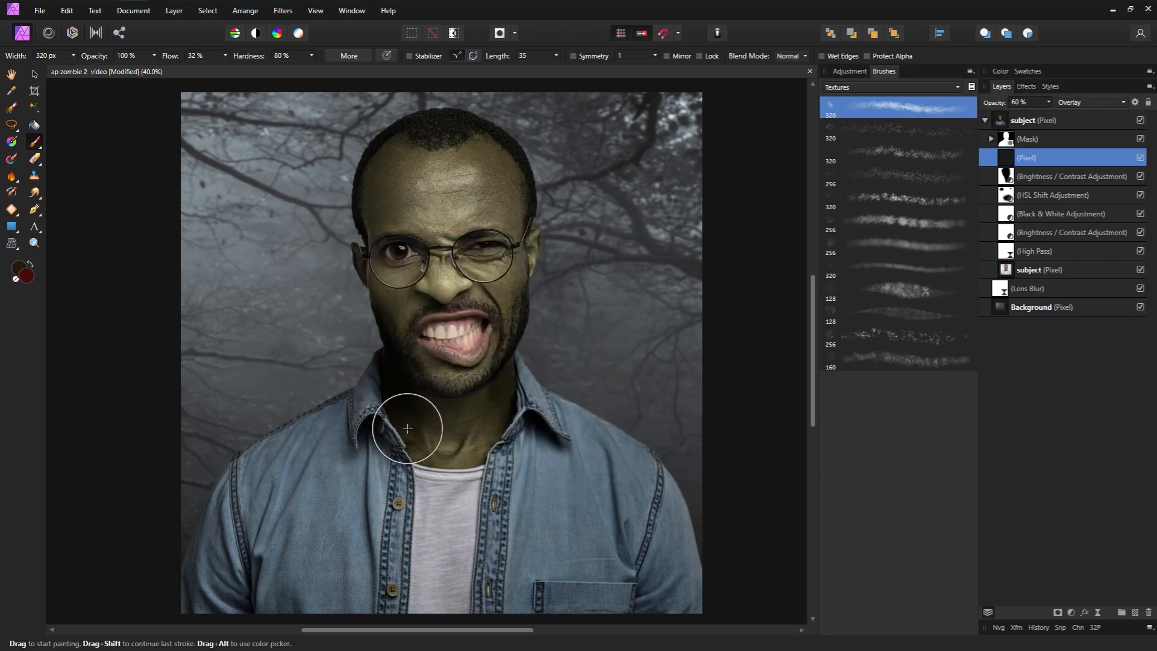
Step: Paint dark brown grime over the denim shirt's shoulders, collar and button placket with the texture brush at varying sizes
mouse_move(407, 428)
left_mouse_down()
mouse_move(384, 439)
mouse_move(386, 487)
mouse_move(329, 486)
mouse_move(326, 417)
mouse_move(304, 459)
mouse_move(331, 416)
mouse_move(296, 462)
mouse_move(343, 412)
mouse_move(350, 483)
mouse_move(341, 422)
mouse_move(300, 444)
mouse_move(284, 431)
mouse_move(264, 524)
mouse_move(241, 465)
mouse_move(224, 506)
mouse_move(277, 566)
left_mouse_up()
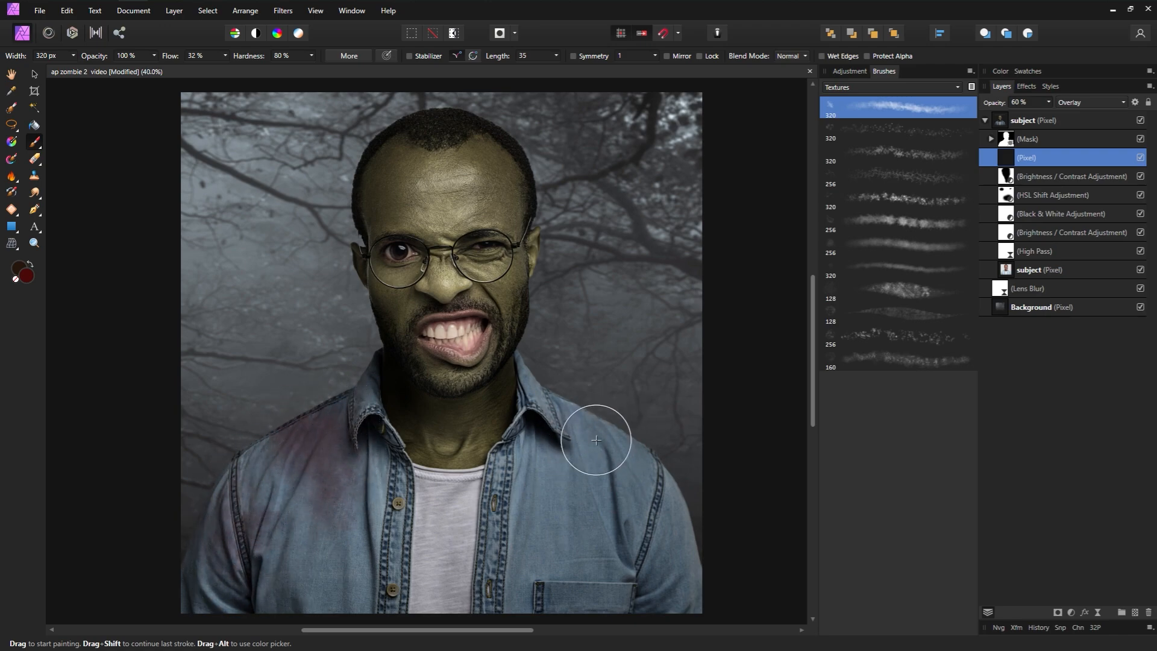
mouse_move(596, 441)
left_mouse_down()
mouse_move(658, 485)
mouse_move(691, 569)
mouse_move(581, 604)
mouse_move(584, 556)
mouse_move(545, 511)
mouse_move(538, 618)
mouse_move(412, 625)
mouse_move(379, 568)
mouse_move(462, 530)
mouse_move(504, 542)
mouse_move(532, 490)
mouse_move(587, 478)
mouse_move(582, 514)
mouse_move(553, 534)
mouse_move(557, 525)
mouse_move(529, 615)
mouse_move(608, 489)
mouse_move(596, 438)
mouse_move(622, 430)
mouse_move(689, 466)
mouse_move(608, 489)
mouse_move(626, 536)
mouse_move(569, 559)
mouse_move(532, 396)
mouse_move(457, 556)
mouse_move(468, 591)
mouse_move(459, 493)
mouse_move(426, 581)
mouse_move(354, 578)
mouse_move(288, 612)
mouse_move(278, 499)
mouse_move(259, 504)
mouse_move(206, 466)
mouse_move(237, 611)
mouse_move(266, 445)
mouse_move(292, 431)
mouse_move(295, 443)
mouse_move(346, 383)
mouse_move(362, 436)
mouse_move(342, 332)
mouse_move(352, 439)
mouse_move(543, 397)
mouse_move(541, 356)
mouse_move(549, 406)
left_mouse_up()
key("bracketleft")
key("bracketleft")
key("bracketleft")
key("bracketleft")
key("bracketleft")
key("bracketleft")
key("bracketleft")
left_click_drag(522, 358, 505, 439)
key("bracketright")
key("bracketright")
key("bracketright")
key("bracketright")
mouse_move(395, 443)
left_mouse_down()
mouse_move(372, 391)
mouse_move(383, 641)
left_mouse_up()
Step: Swap the brush colours and add more stains across the T-shirt, pocket and lower shirt with an enlarged brush
key("x")
key("bracketright")
key("bracketright")
key("bracketright")
key("bracketright")
mouse_move(659, 584)
left_mouse_down()
mouse_move(556, 562)
mouse_move(656, 597)
left_mouse_up()
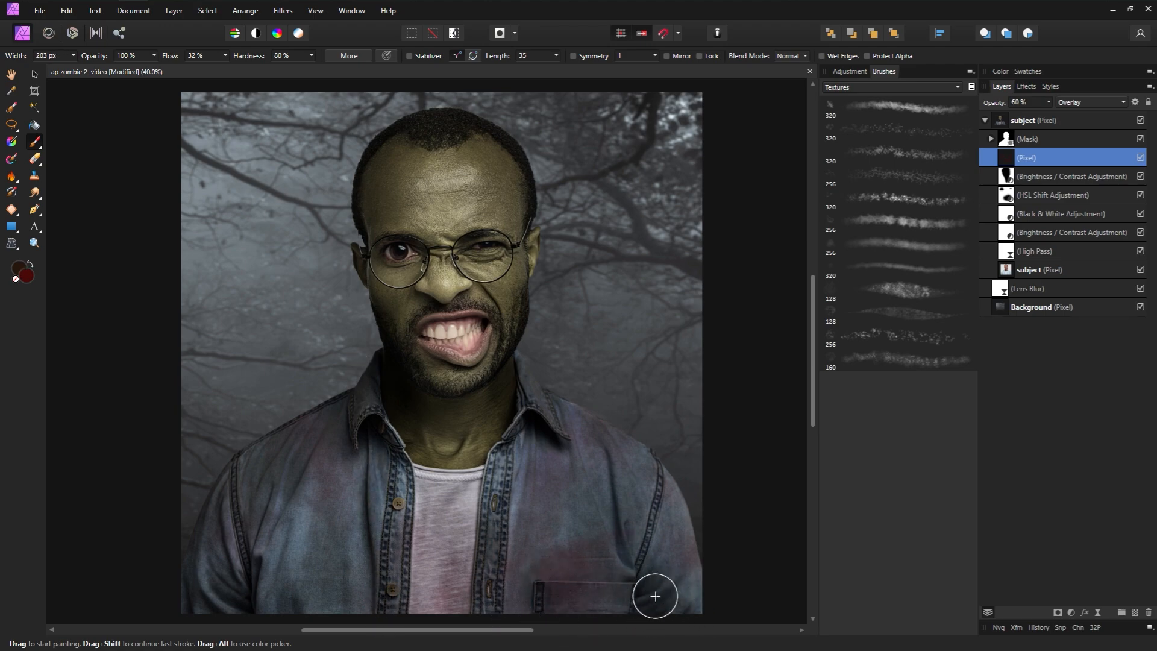
Step: Undo the last stain stroke, darken the red brush colour and enlarge the brush to about 309 px
key("ctrl+z")
double_click(27, 276)
left_click(460, 437)
left_click(604, 456)
key("bracketright")
key("bracketright")
key("bracketright")
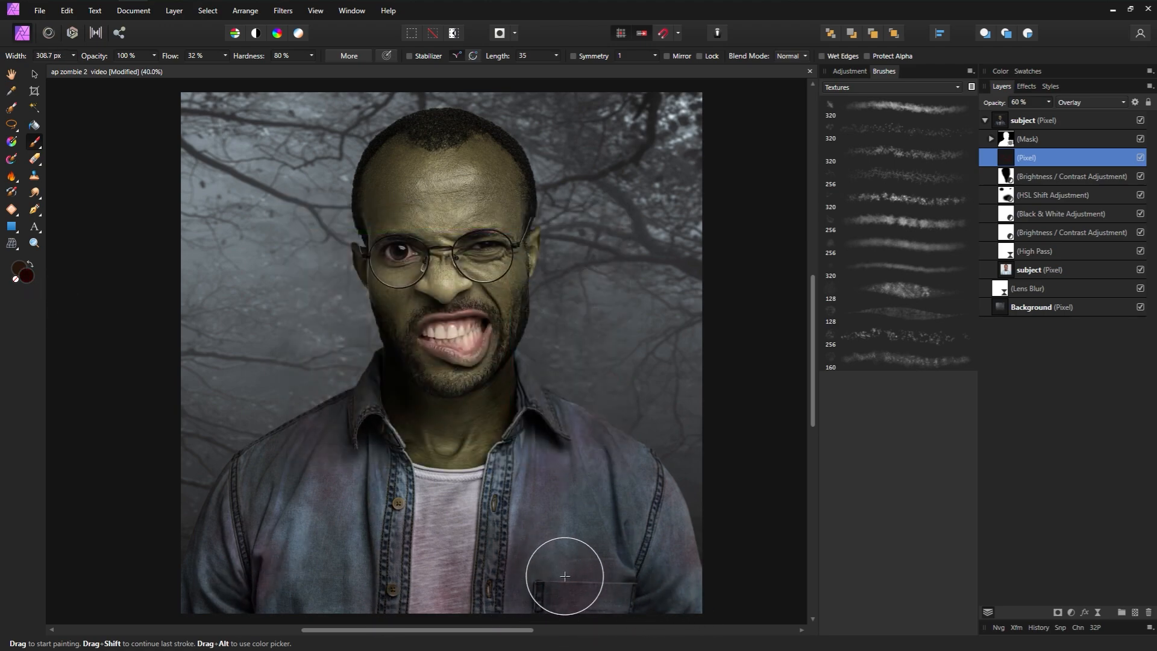
Step: Paint dark brown grime across the pocket, sleeves and collar of the denim shirt at varying brush sizes
mouse_move(564, 576)
left_mouse_down()
mouse_move(445, 593)
mouse_move(301, 544)
mouse_move(221, 619)
mouse_move(201, 517)
left_mouse_up()
key("bracketleft")
key("bracketleft")
key("bracketleft")
key("bracketleft")
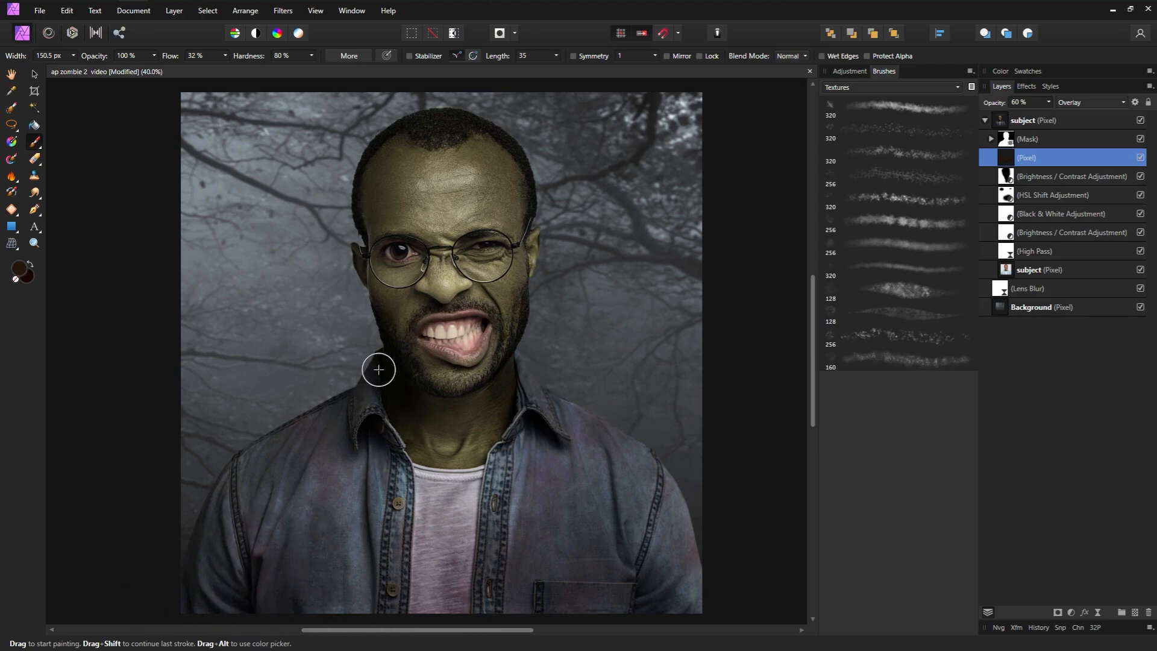
key("bracketright")
key("bracketright")
key("bracketright")
scroll(671, 555, "left", 1)
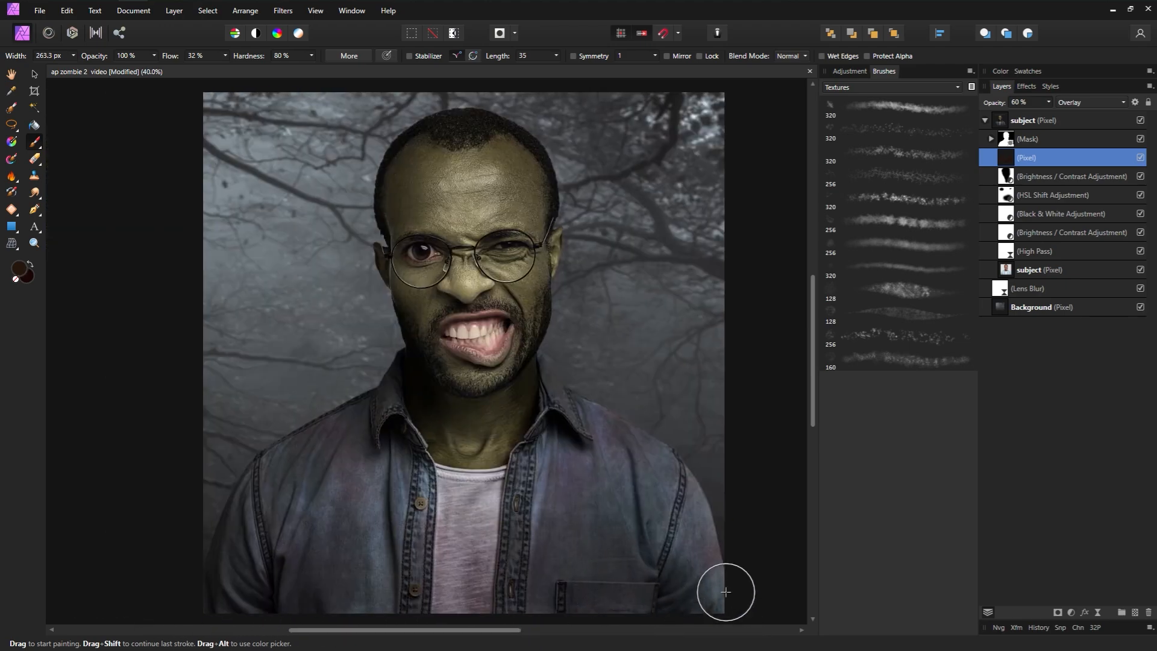
Step: Darken the brown brush colour and paint more grime over the shirt's chest and lower sleeve
double_click(21, 269)
left_click(493, 440)
left_click(600, 456)
key("bracketright")
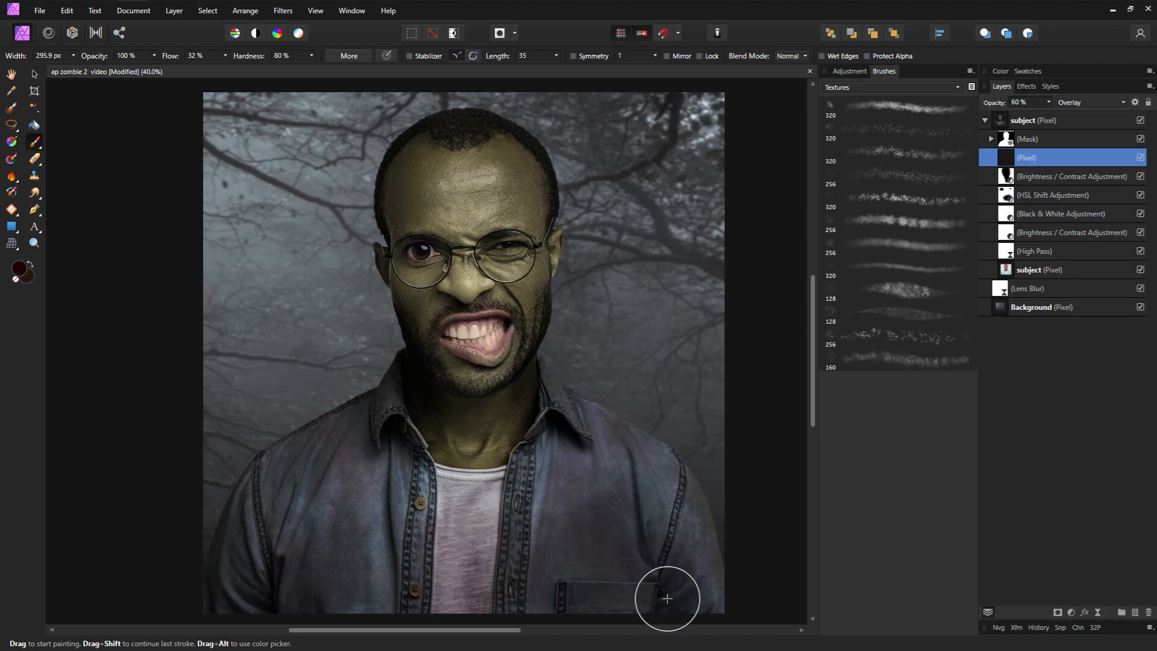
key("bracketleft")
Step: Set the grime layer's opacity to 63% and toggle its visibility to compare the shirt before and after
scroll(1005, 107, "up", 13)
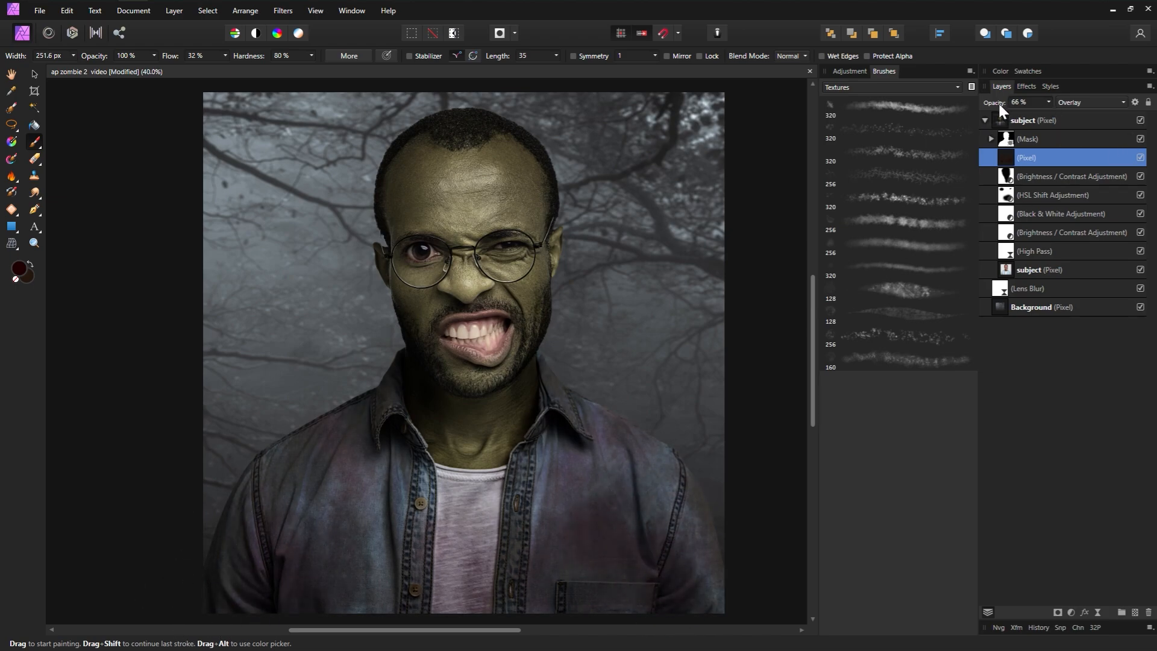
scroll(1001, 109, "down", 3)
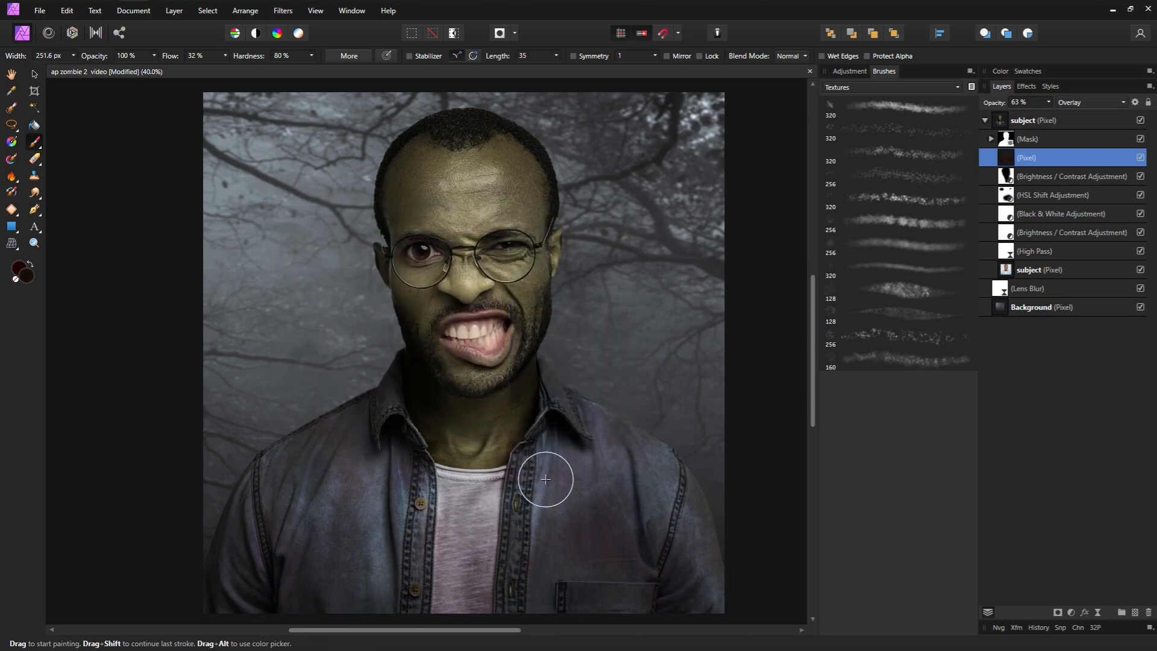
left_click(1140, 159)
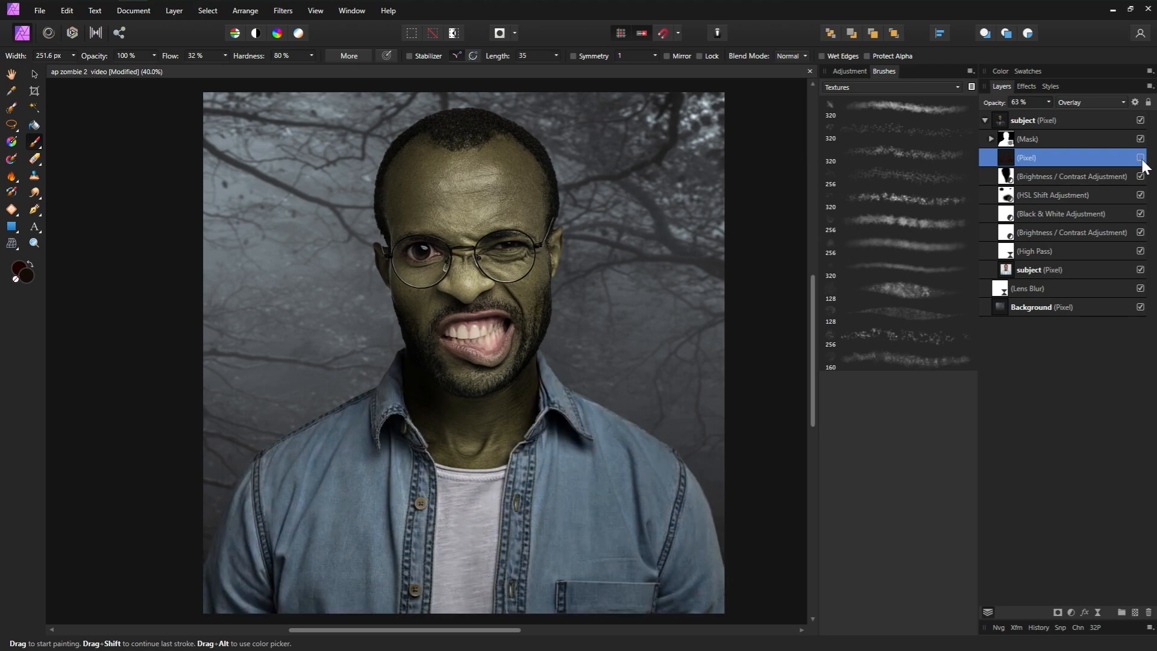
left_click(1141, 158)
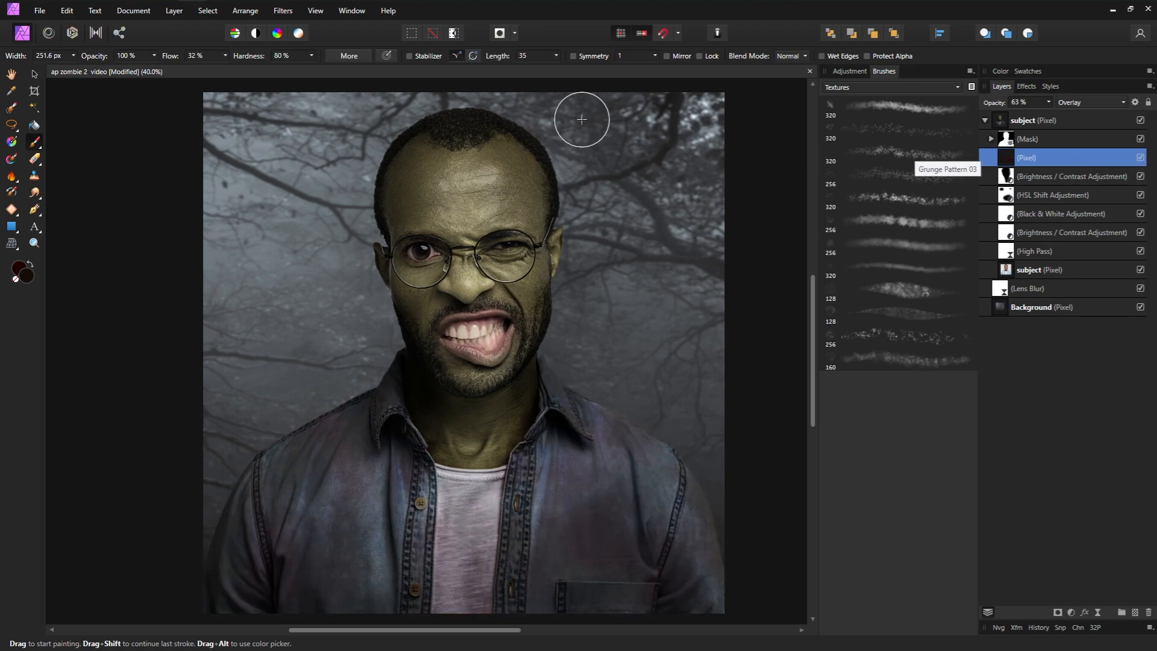
Step: Add a fill layer above the grime layer and darken its colour to a near-black brown
left_click(176, 10)
left_click(95, 94)
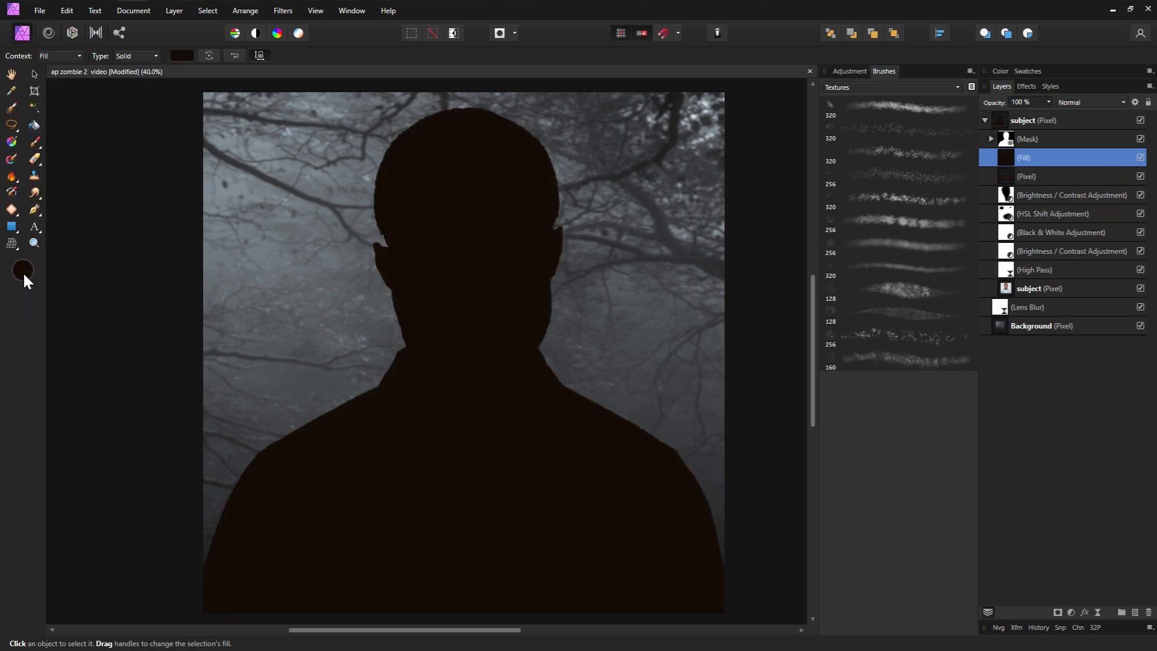
double_click(24, 271)
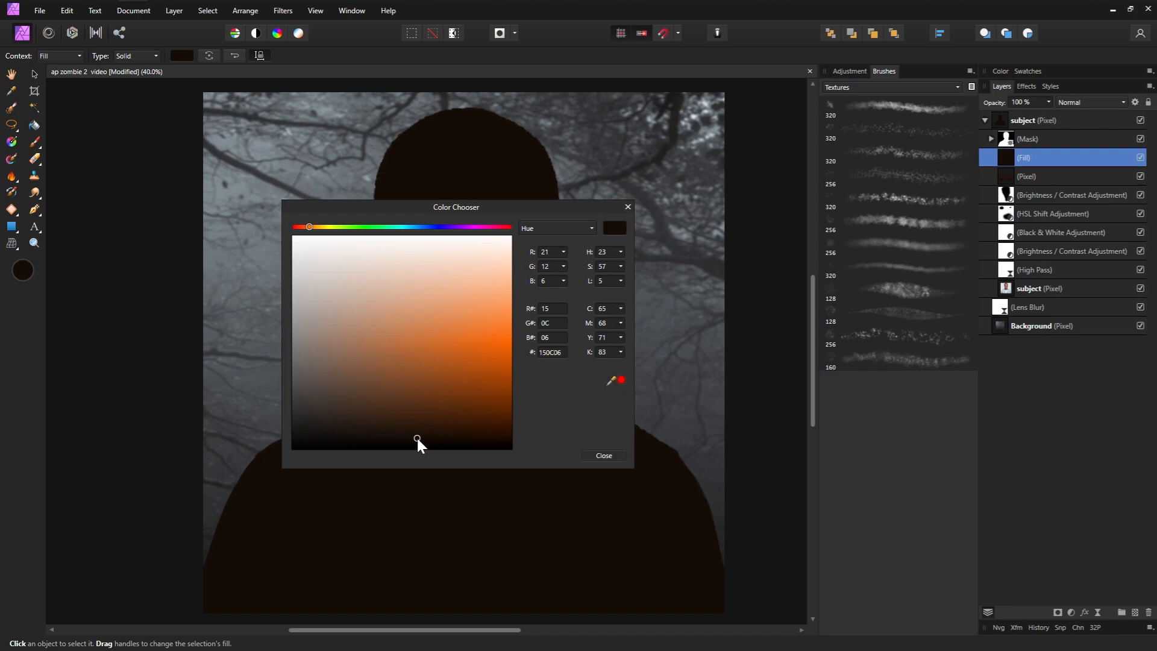
left_click_drag(418, 436, 410, 440)
left_click(631, 206)
Step: Set the fill layer to Multiply and lower the highlight end of its underlying composition range to 24% output
left_click(1076, 103)
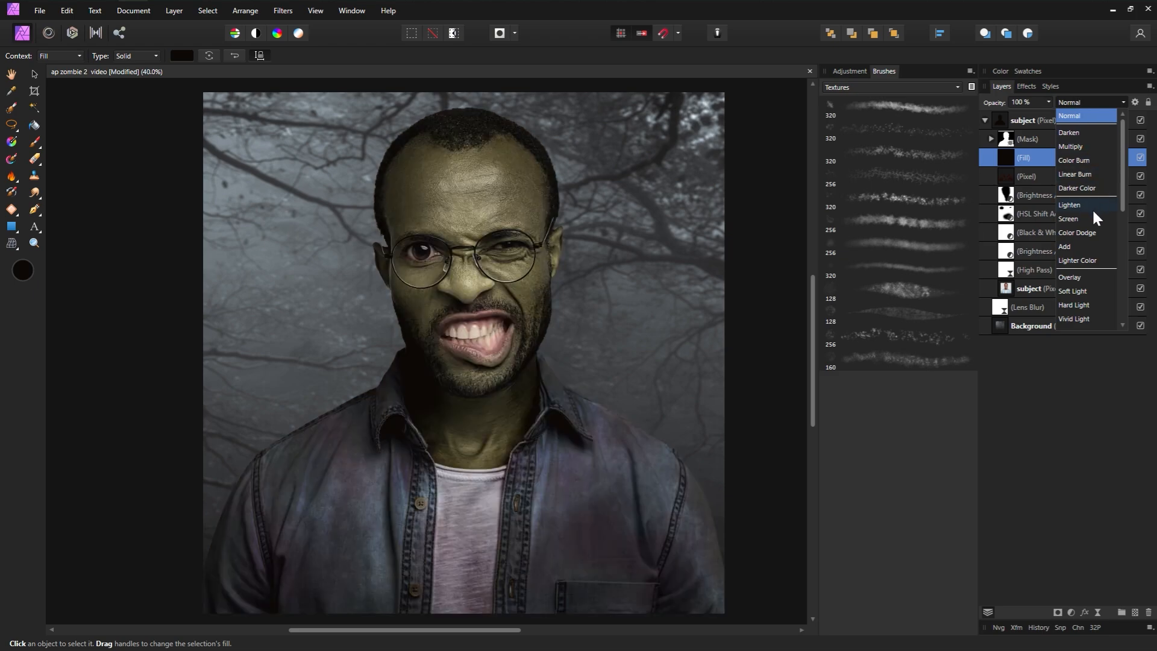
left_click(1086, 146)
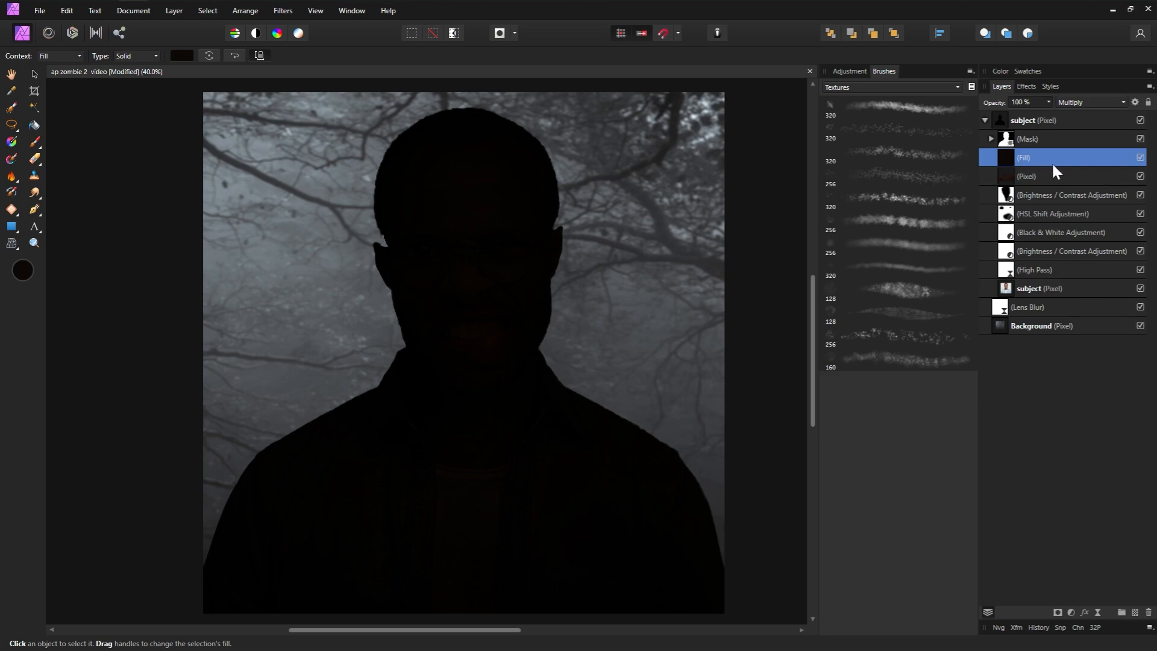
left_click(1135, 104)
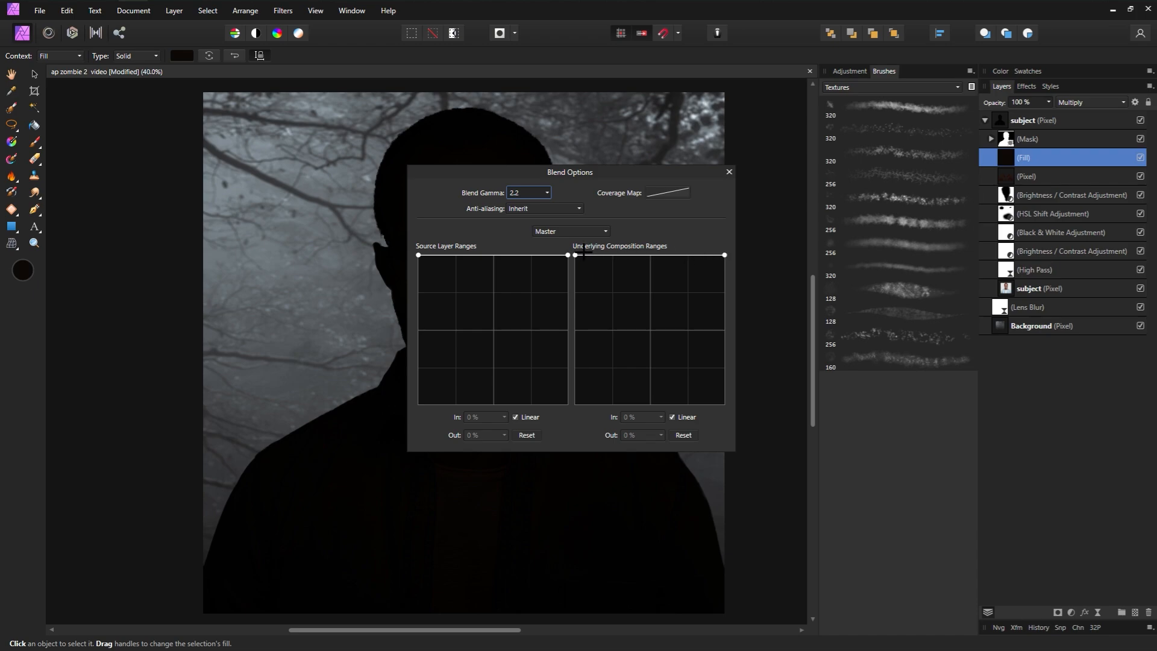
left_click(725, 258)
left_click_drag(727, 262, 736, 367)
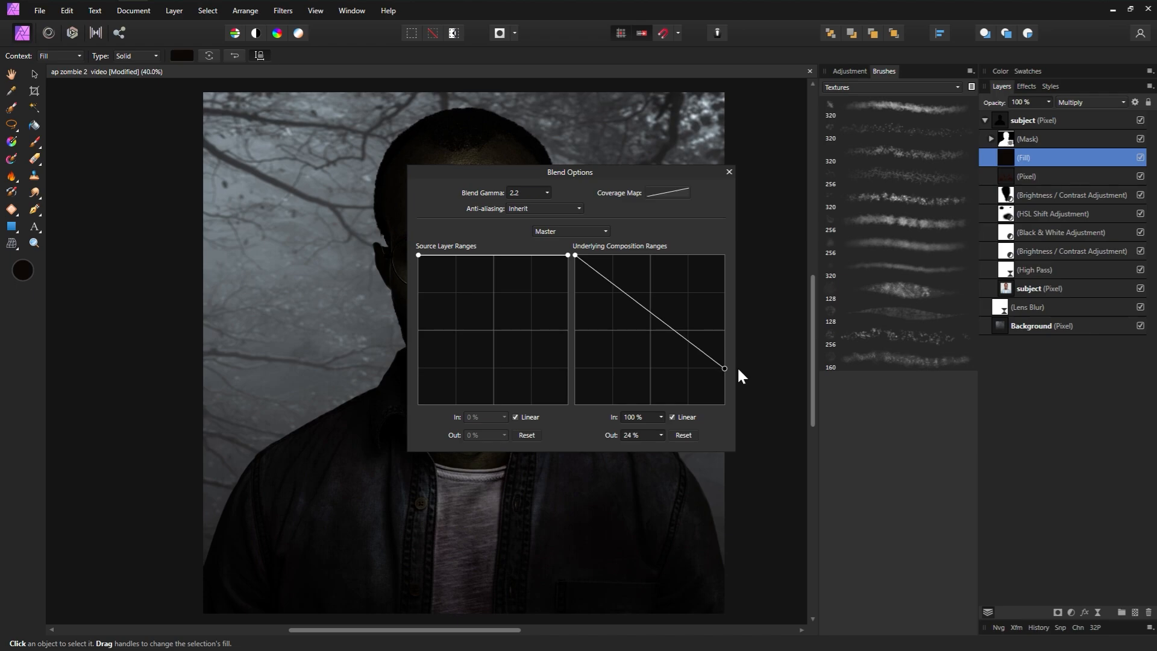
Step: Add a point to the underlying composition range curve at 58.2% in and 61.6% out
left_click_drag(658, 176, 826, 196)
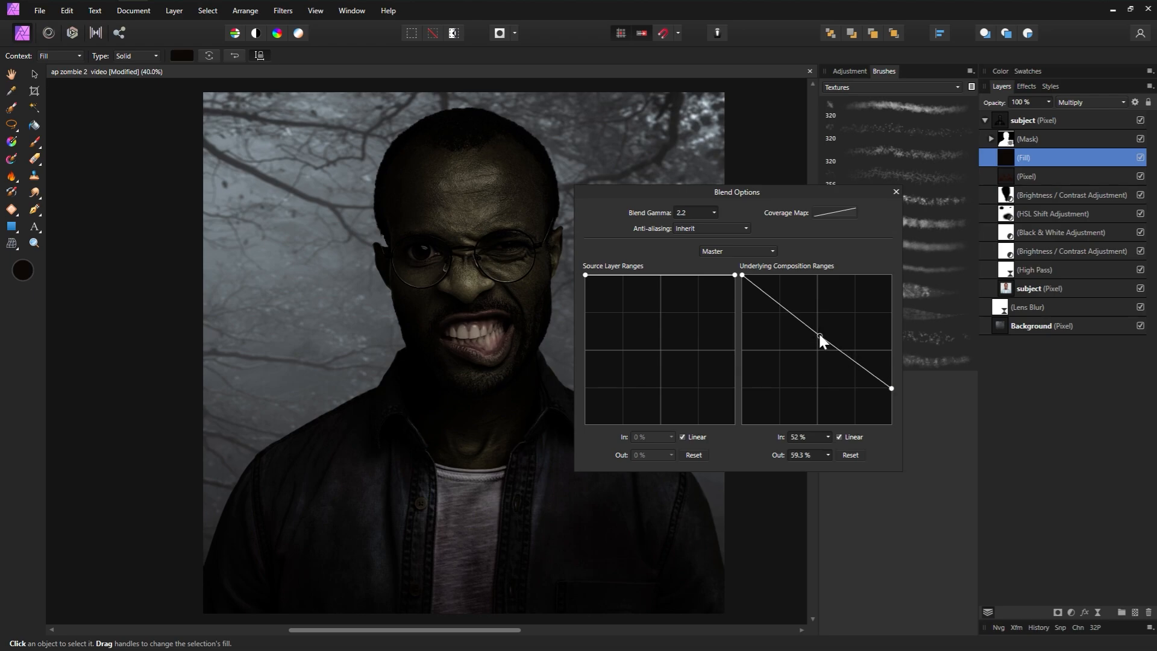
left_click_drag(821, 336, 823, 327)
mouse_move(822, 335)
left_mouse_down()
mouse_move(827, 320)
mouse_move(826, 330)
left_mouse_up()
left_click(892, 389)
left_click_drag(827, 332, 830, 332)
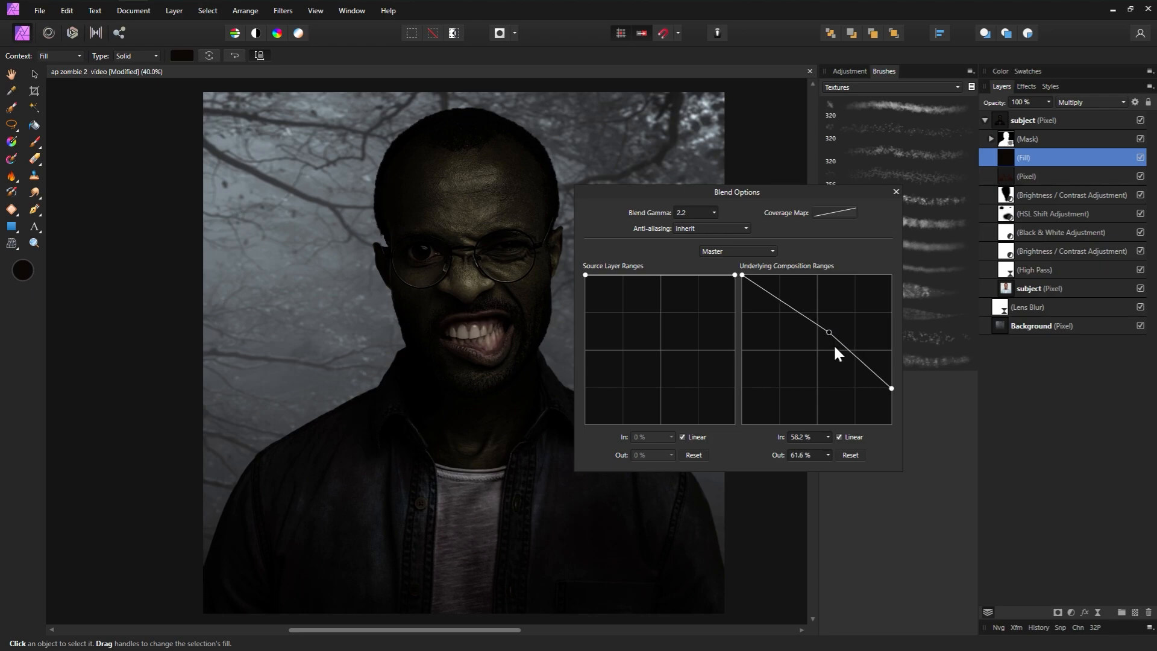
left_click(896, 191)
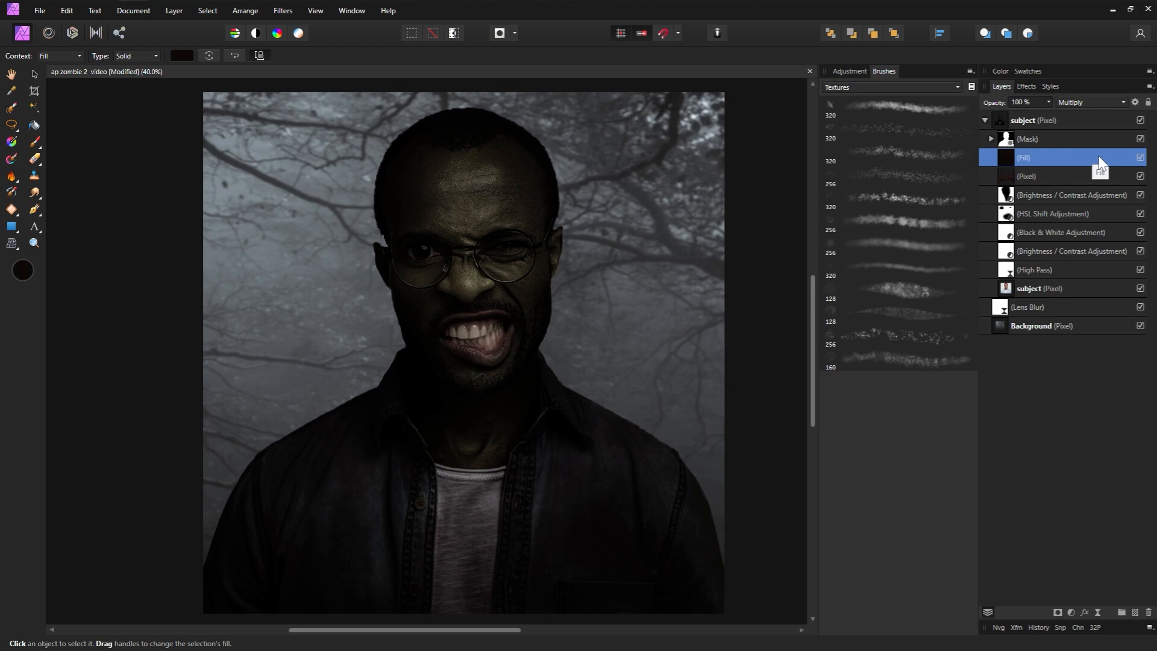
Step: Add a mask nested inside the fill layer and set a brush colour to pure black (#000000)
left_click(1058, 613)
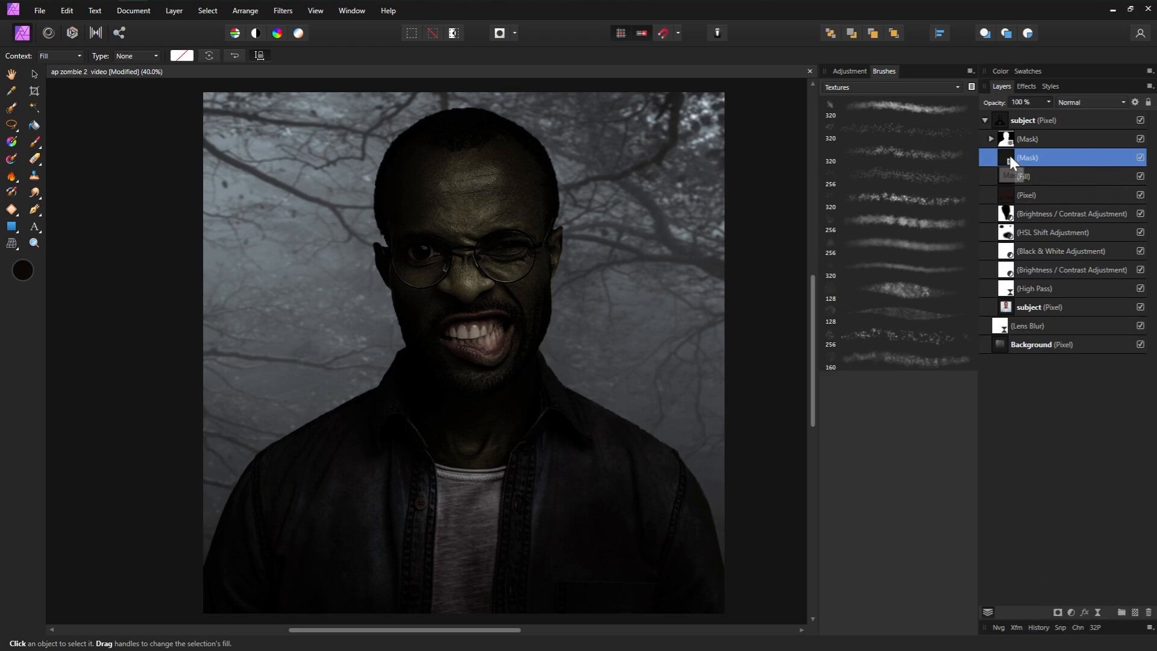
left_click_drag(1010, 155, 1017, 177)
left_click(992, 158)
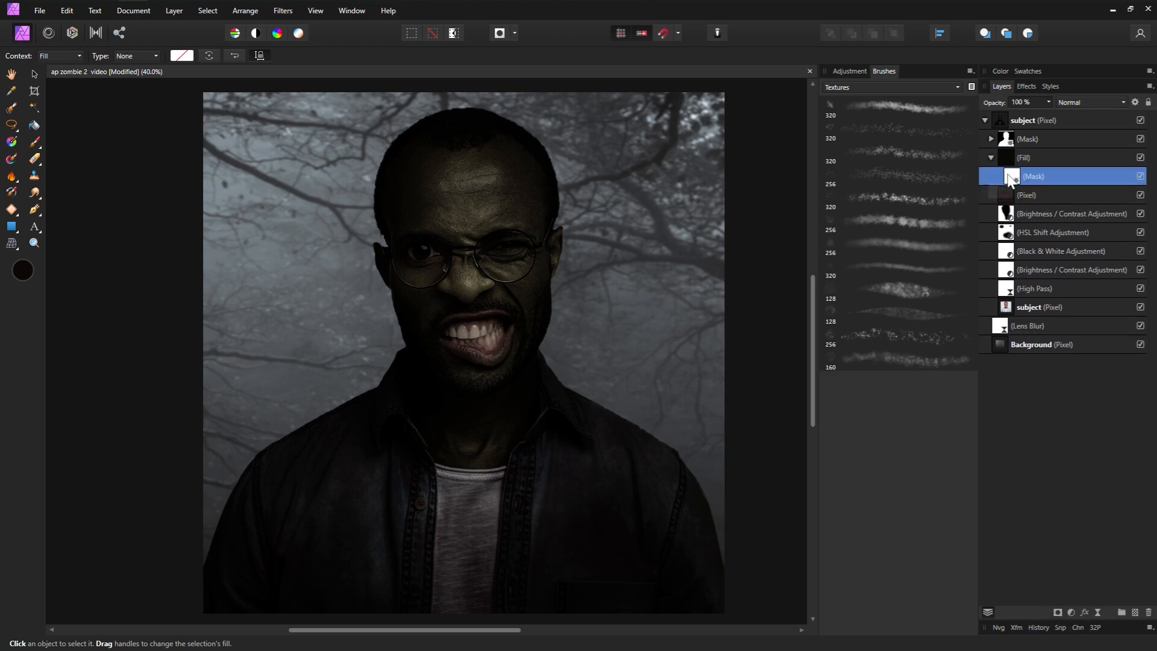
left_click(35, 142)
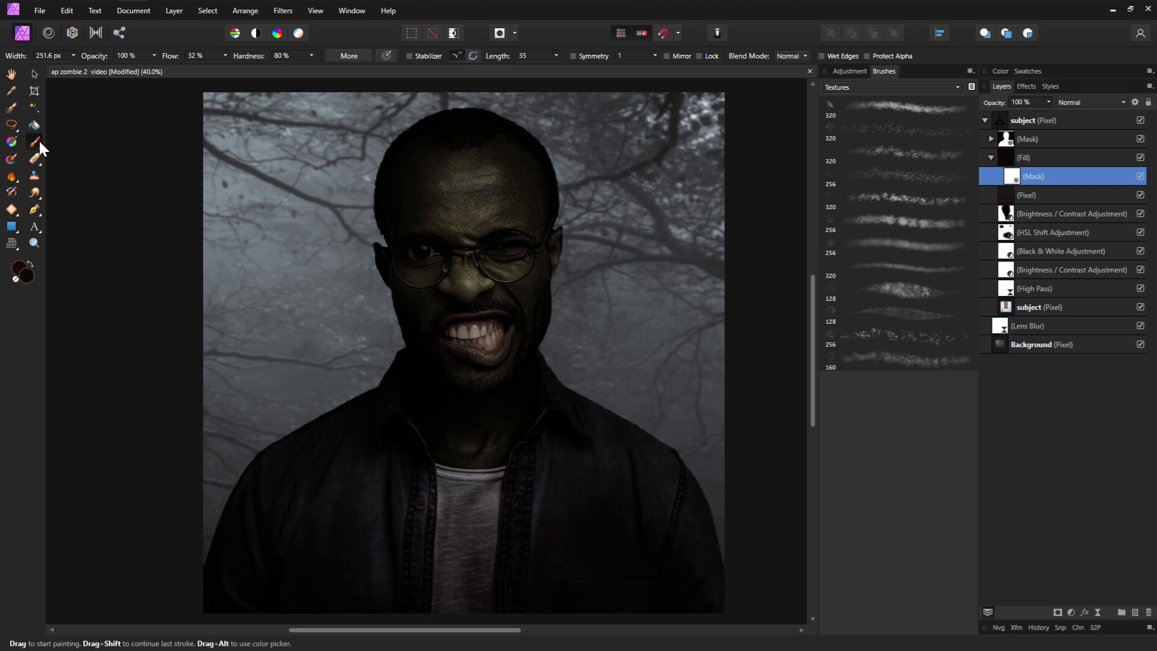
double_click(26, 275)
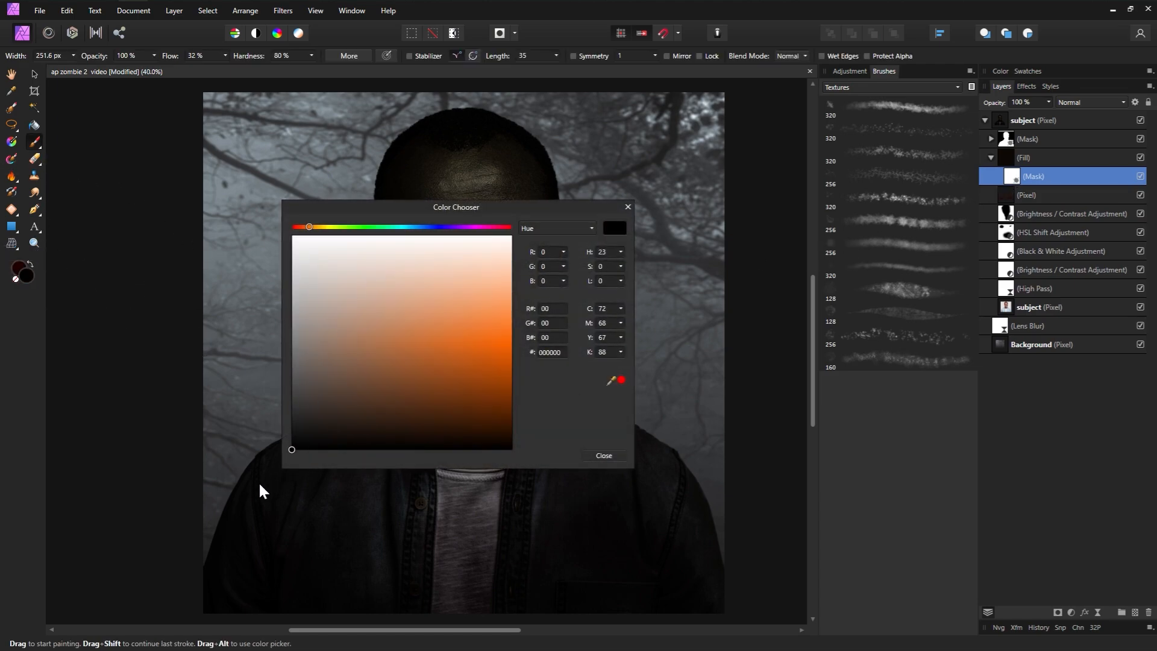
left_click(628, 208)
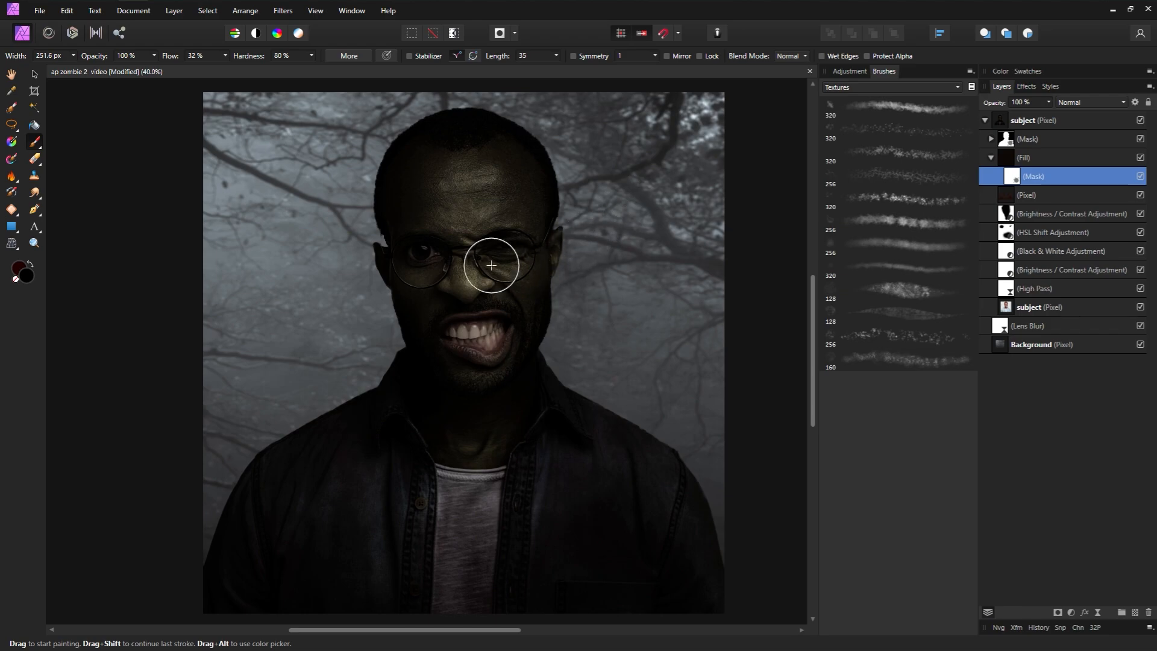
Step: Paint black on the fill mask with a brush about 654 px wide to reveal the face, lowering the flow to 24%
key("]")
key("]")
key("]")
key("]")
key("]")
key("]")
key("]")
key("]")
key("]")
key("]")
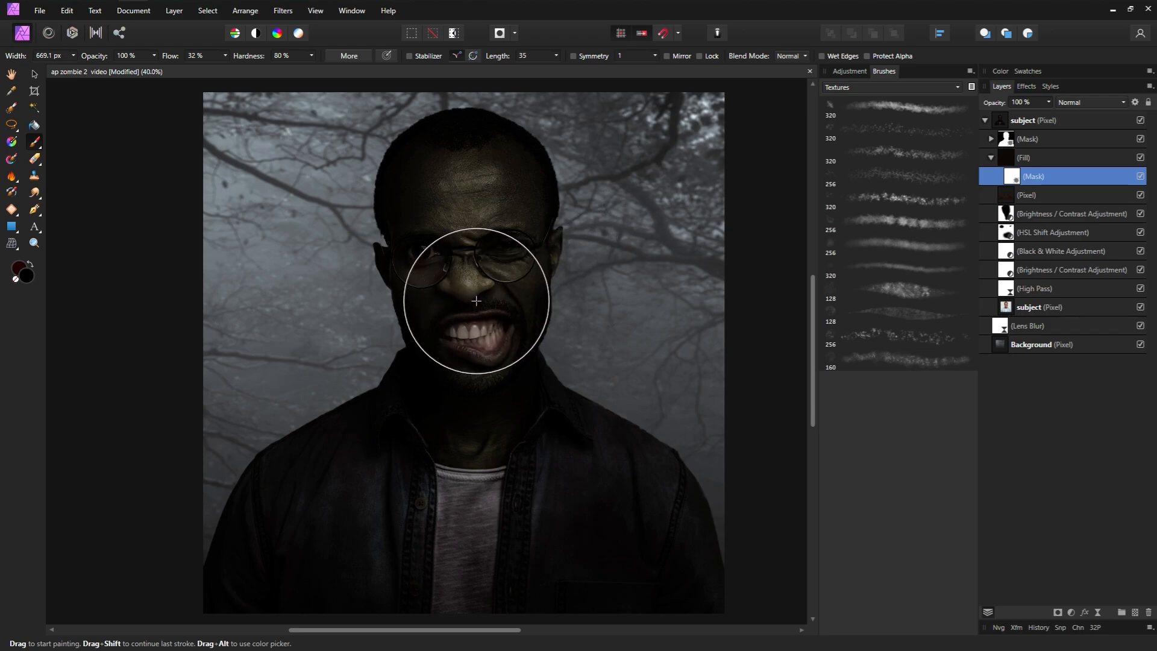
key("[")
left_click_drag(470, 294, 470, 248)
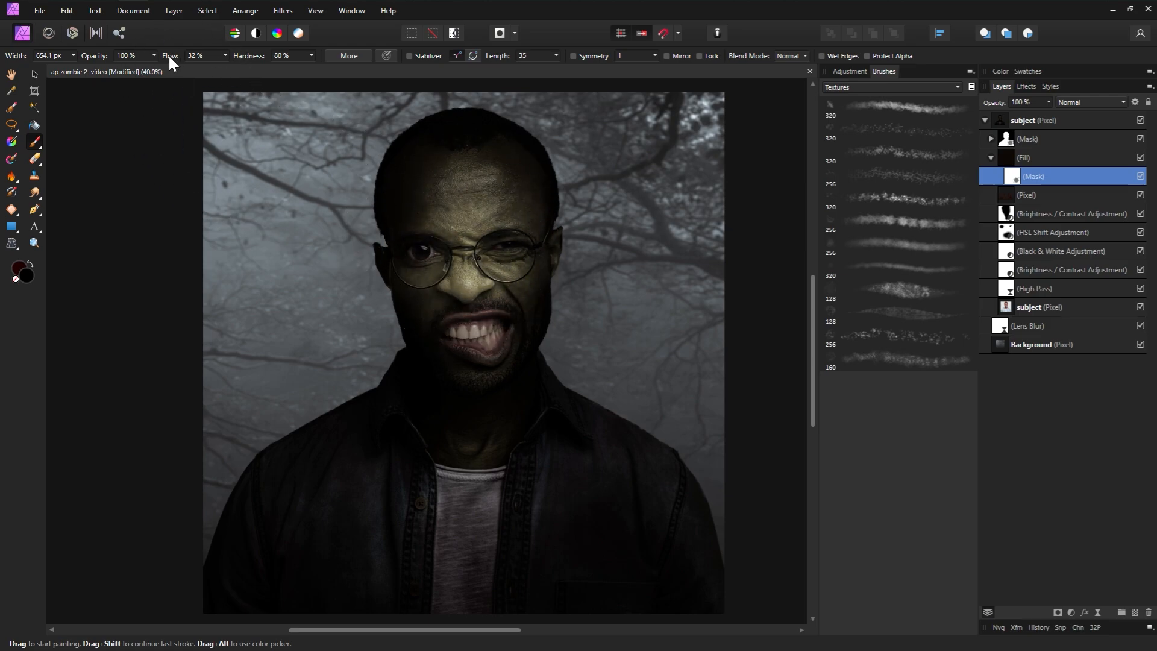
left_click_drag(169, 56, 165, 57)
mouse_move(465, 258)
left_mouse_down()
mouse_move(475, 180)
mouse_move(476, 210)
mouse_move(425, 232)
mouse_move(433, 223)
mouse_move(460, 254)
mouse_move(472, 326)
left_mouse_up()
Step: Paint black on the fill mask over the chin and neck to lift the shadow there
key("[")
key("[")
key("[")
key("[")
key("[")
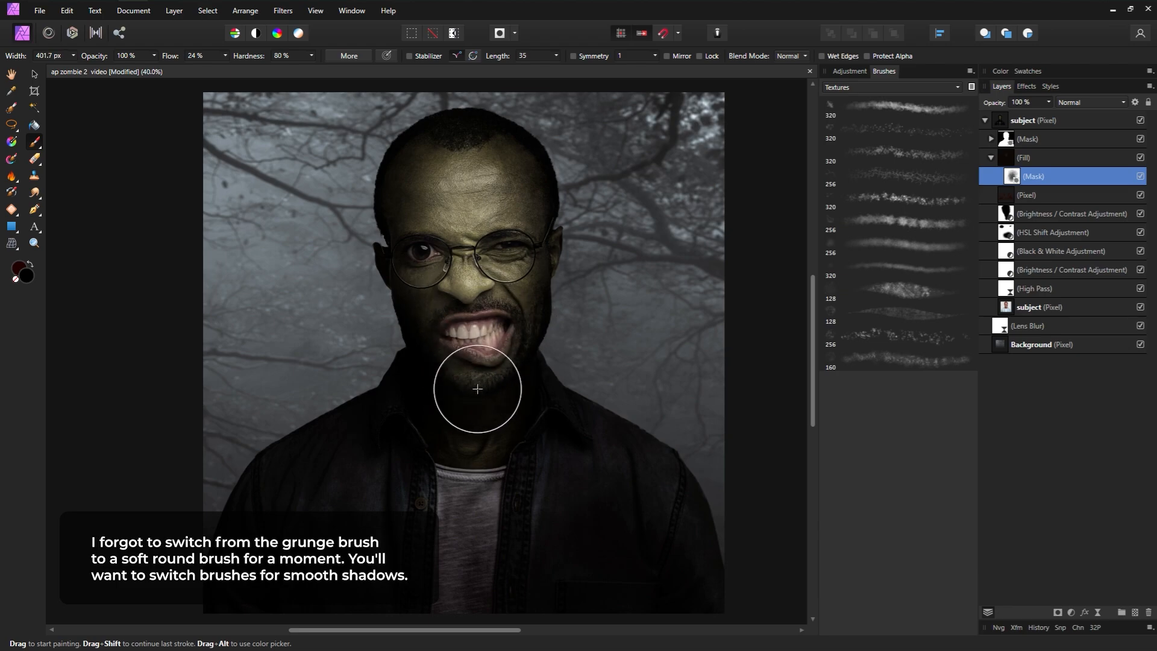
key("]")
key("]")
key("]")
key("]")
key("]")
key("]")
key("]")
left_click_drag(472, 397, 477, 387)
Step: Reduce the brush to about 49 px and paint the fill mask along the collar and shoulder edge
key("[")
key("[")
key("[")
key("[")
key("[")
key("[")
key("[")
key("[")
key("[")
key("[")
key("[")
key("[")
key("[")
key("[")
key("[")
key("[")
key("[")
key("[")
key("[")
key("[")
key("[")
key("[")
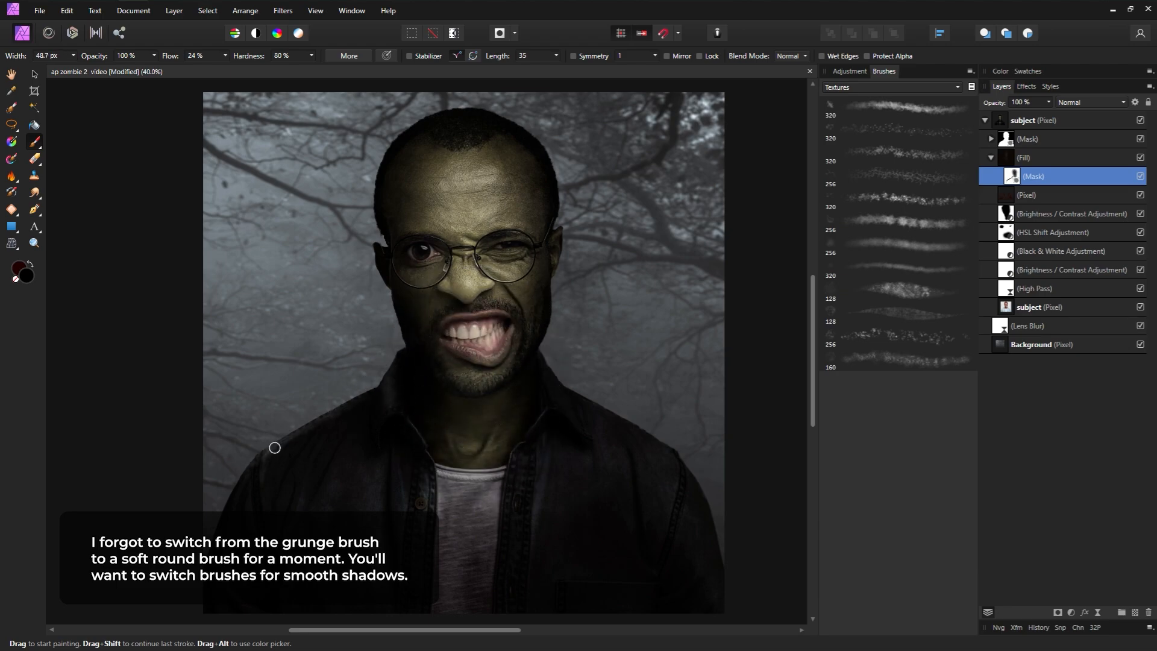
key("]")
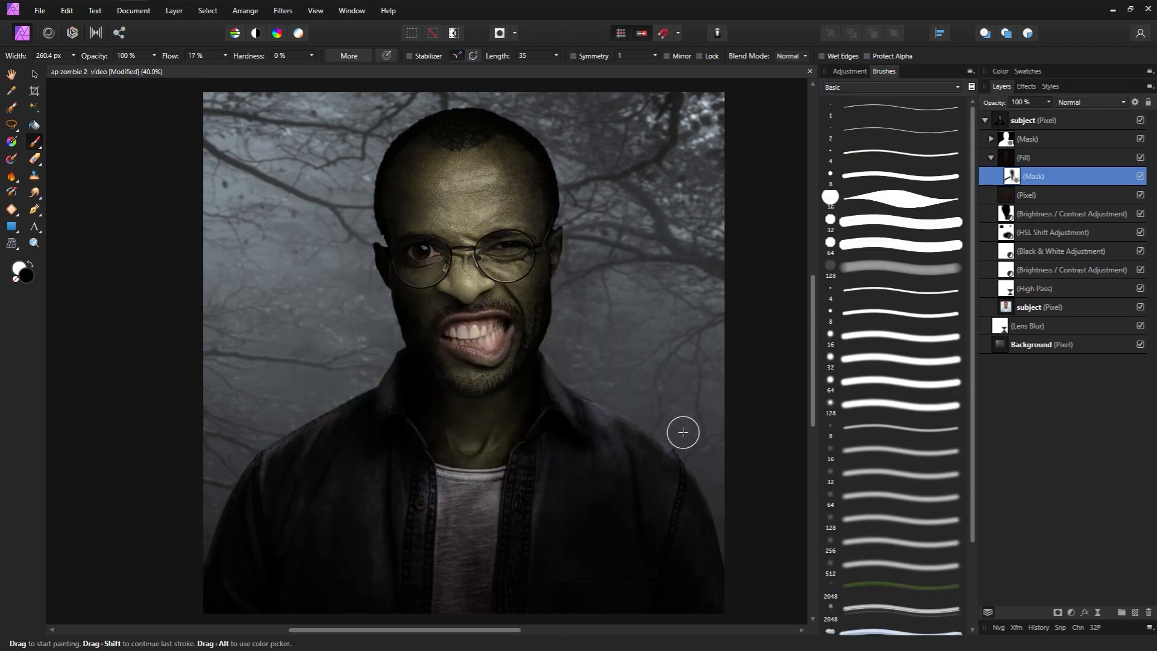
Step: Refine the shoulder and sleeve shadows on the fill mask with a soft brush at 17% flow and 0% hardness
key("[")
key("[")
key("]")
key("]")
key("]")
key("]")
key("x")
key("[")
key("[")
key("[")
key("[")
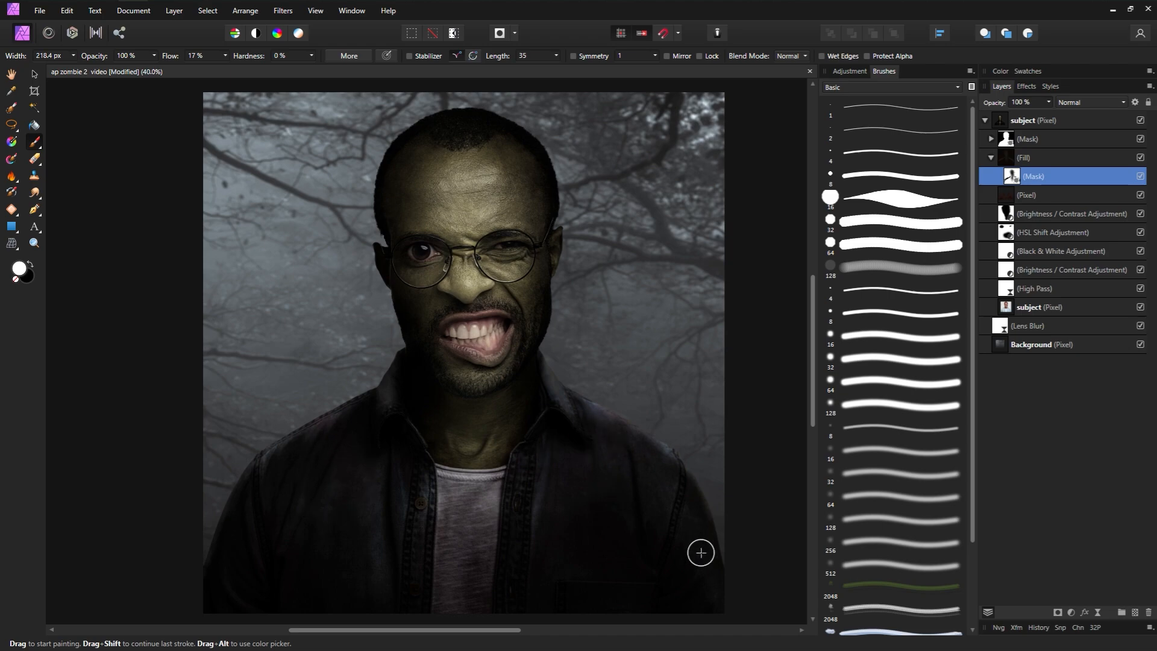
Step: Enlarge the soft brush to about 773 px and paint black on the fill mask over the forehead and face
key("x")
key("[")
key("[")
key("]")
key("]")
key("]")
key("]")
key("]")
key("]")
key("x")
mouse_move(439, 202)
left_mouse_down()
mouse_move(456, 302)
mouse_move(508, 303)
left_mouse_up()
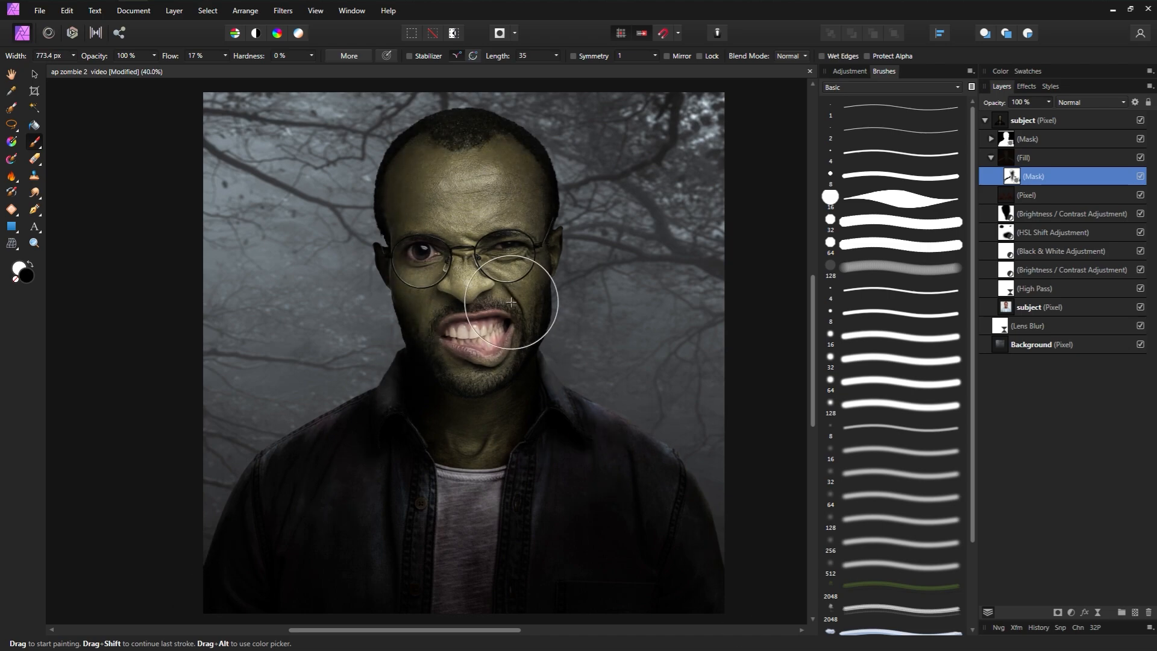
Step: Paint white on the fill mask to restore the shadow under the chin and across the neck
key("x")
mouse_move(478, 419)
left_mouse_down()
mouse_move(468, 568)
mouse_move(477, 386)
left_mouse_up()
key("[")
key("[")
key("[")
key("[")
key("[")
key("[")
key("[")
key("[")
key("[")
key("[")
key("]")
key("]")
key("]")
key("]")
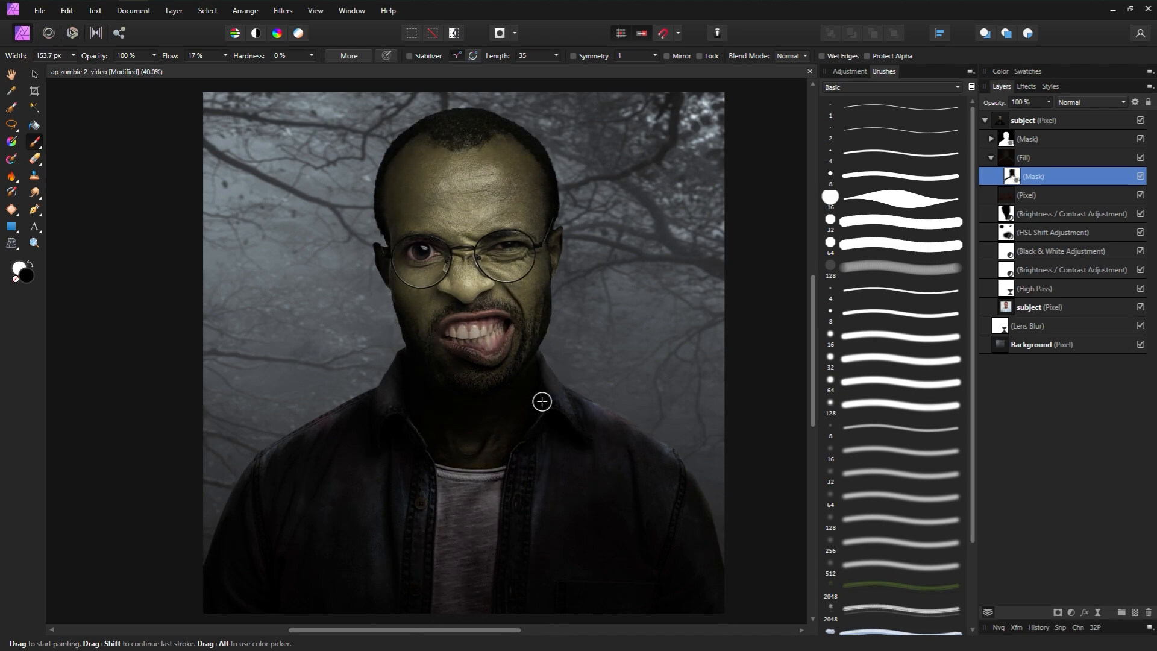
Step: Paint black on the fill mask at varying brush sizes to brighten the mouth, the ear and the sides of the face
key("x")
key("[")
key("[")
key("[")
key("[")
key("[")
key("[")
key("]")
key("]")
key("]")
key("]")
key("]")
key("]")
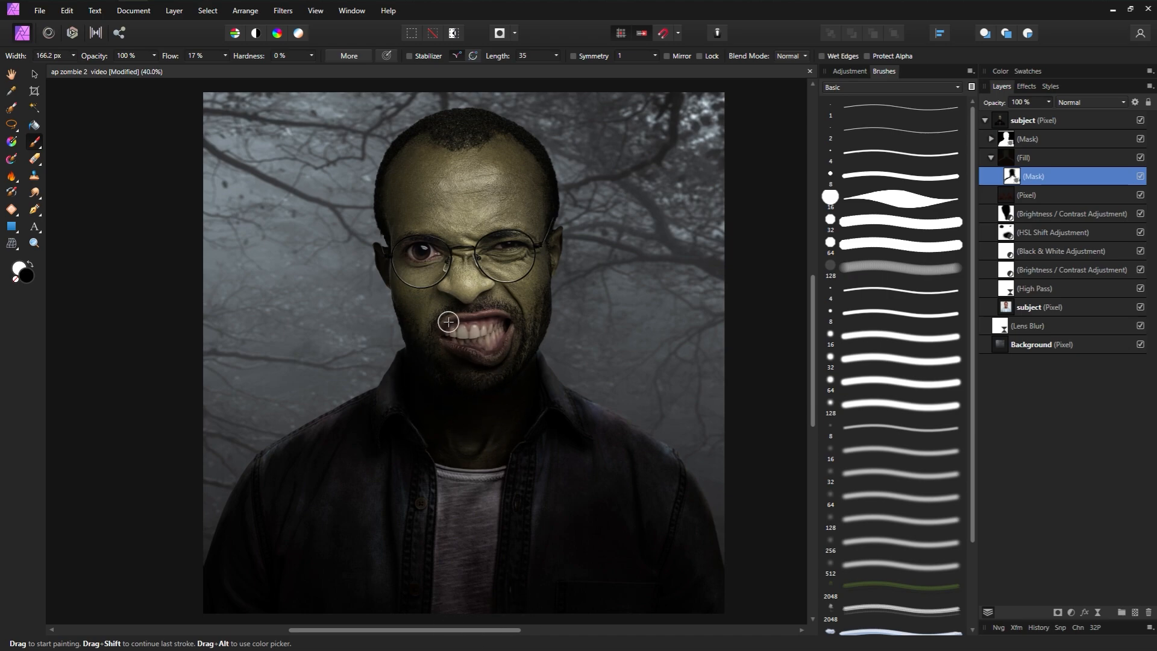
key("]")
key("]")
key("]")
key("]")
key("]")
key("]")
key("]")
key("]")
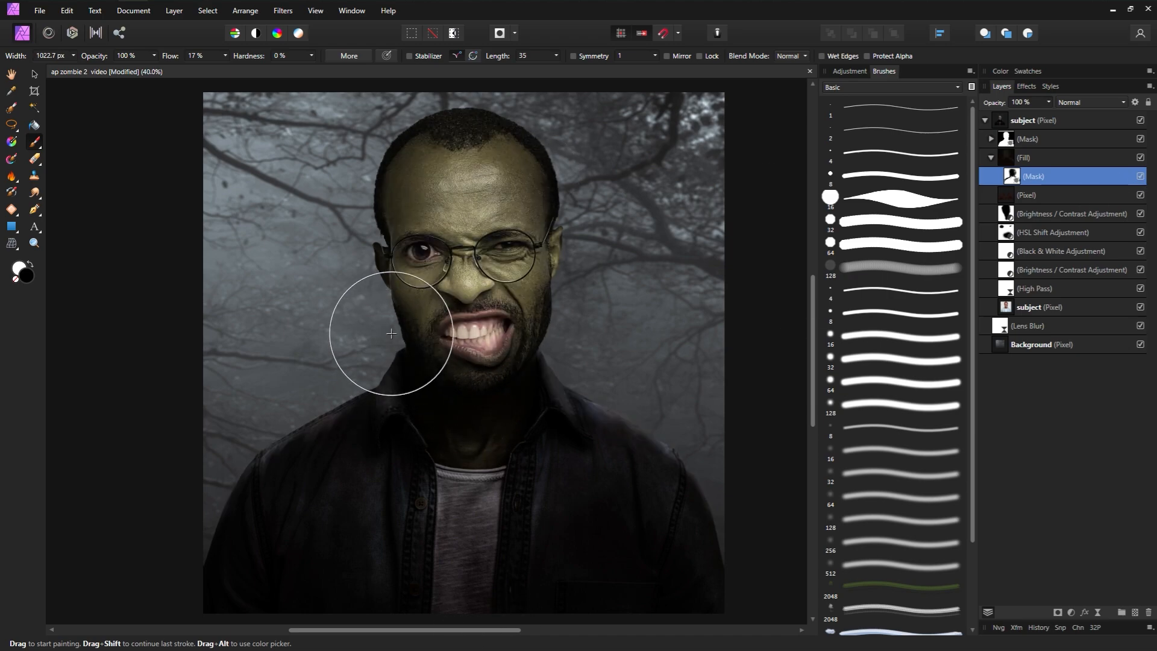
Step: Refine the fill mask along the cheek, jaw and neck with a soft brush at varying sizes, comparing with the mask off
left_click_drag(393, 334, 486, 381)
key("[")
key("[")
key("[")
key("[")
key("[")
key("[")
key("x")
key("x")
key("]")
key("]")
key("]")
key("]")
key("]")
key("]")
key("[")
key("[")
key("[")
key("[")
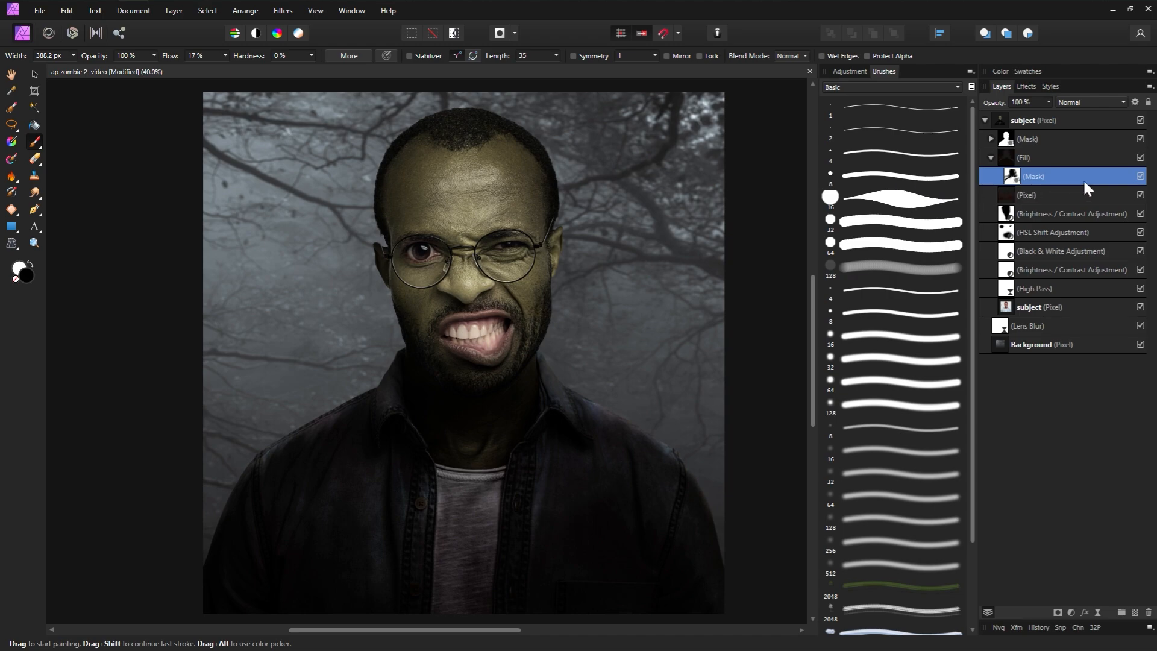
left_click(1141, 177)
left_click(1141, 177)
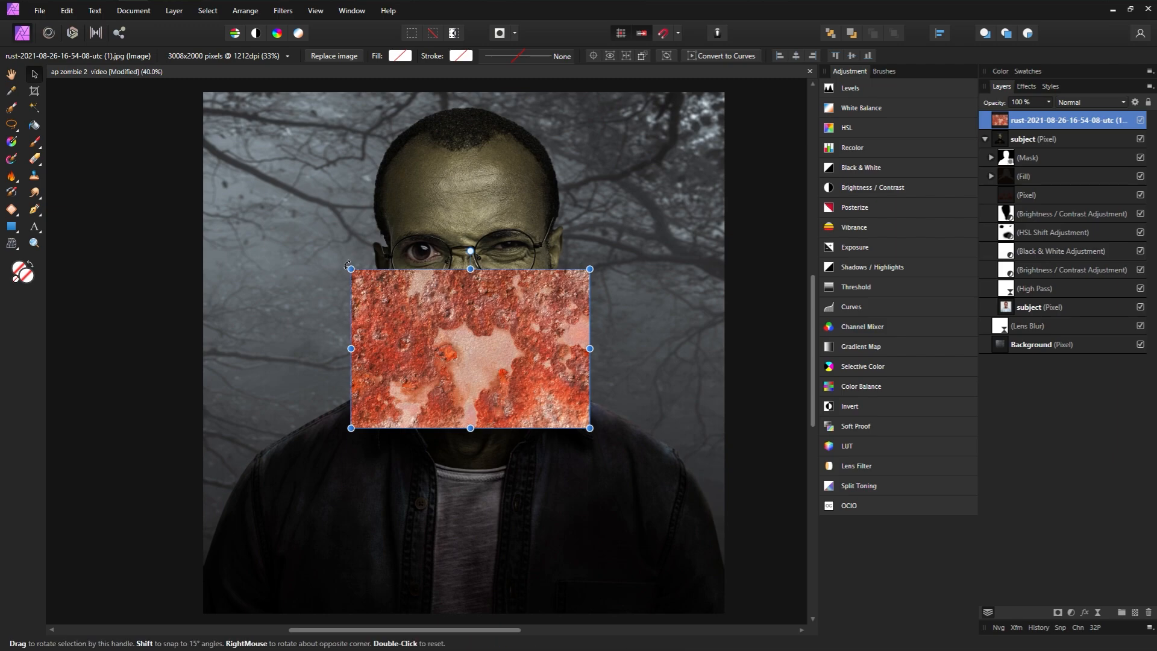
Step: Nest the rust texture inside the subject above the fill, enlarge it slightly over the neck and upper chest, and blend it as Overlay
mouse_move(351, 269)
left_mouse_down()
mouse_move(365, 278)
mouse_move(346, 266)
left_mouse_up()
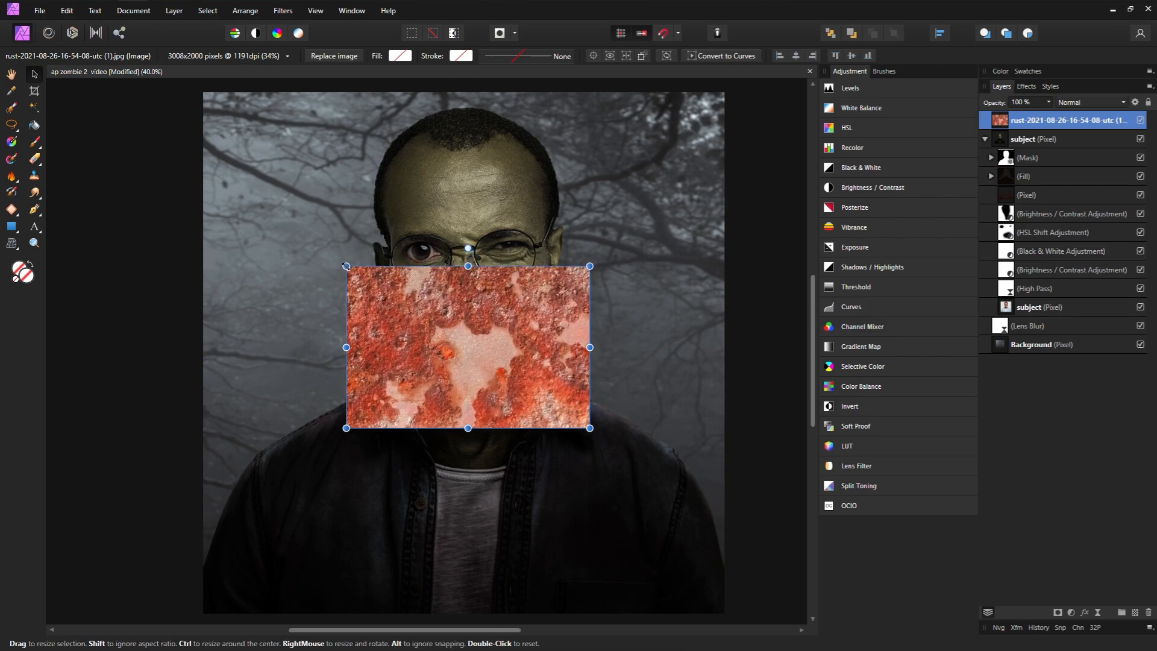
left_click_drag(997, 124, 997, 161)
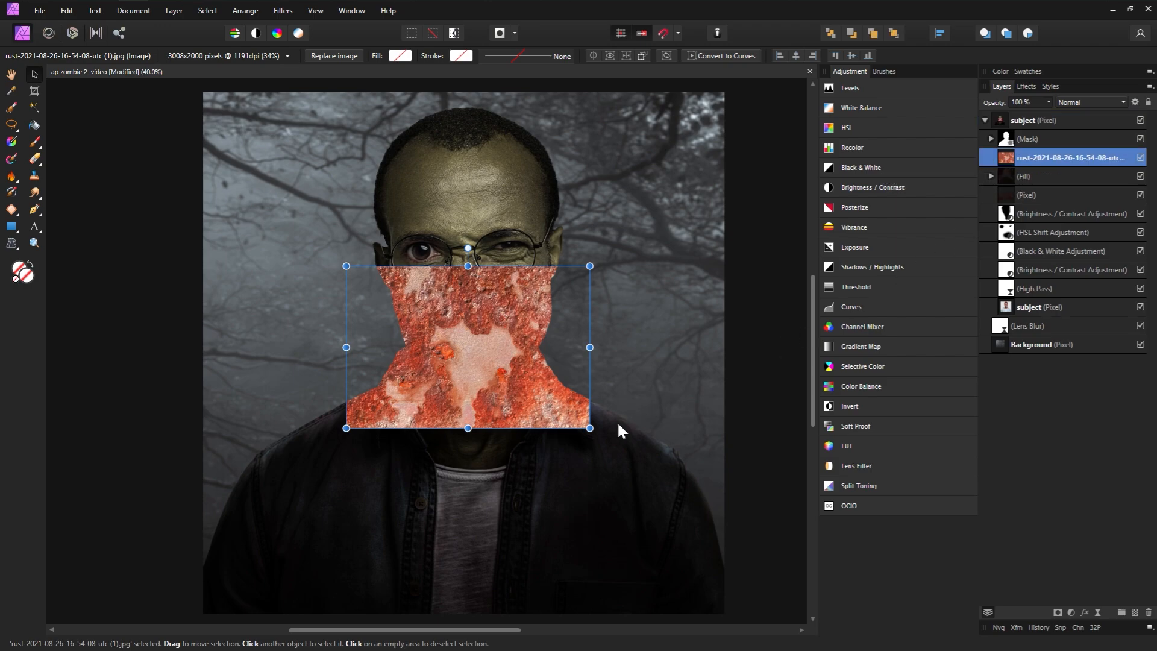
left_click_drag(590, 428, 596, 432)
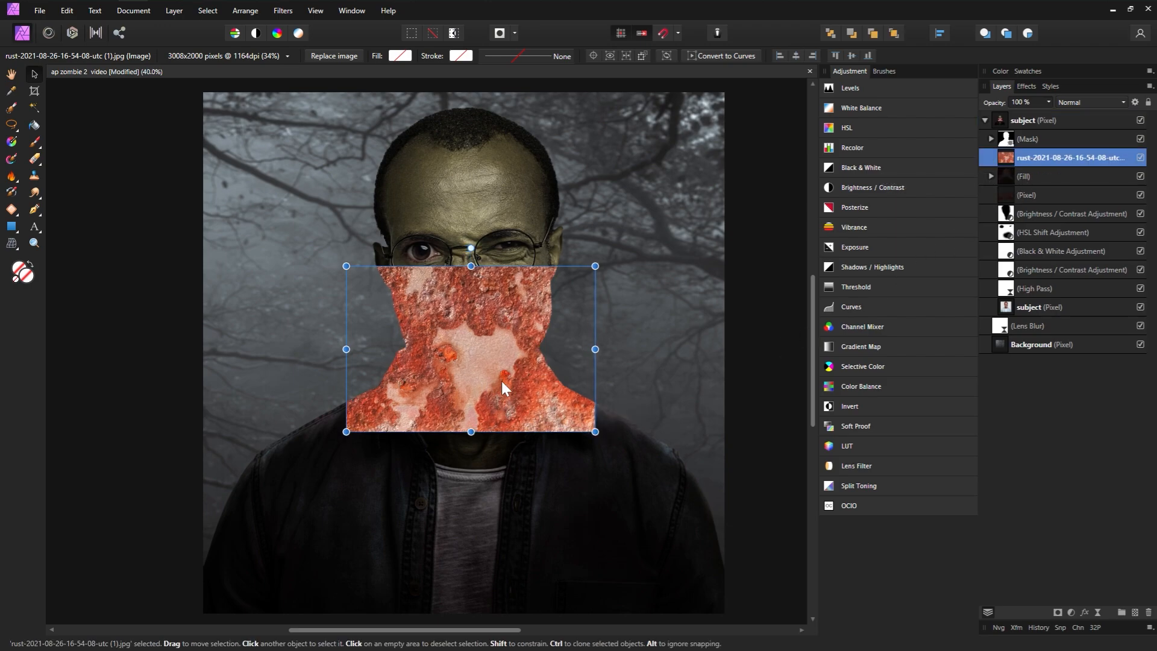
left_click_drag(503, 386, 501, 464)
left_click(1093, 101)
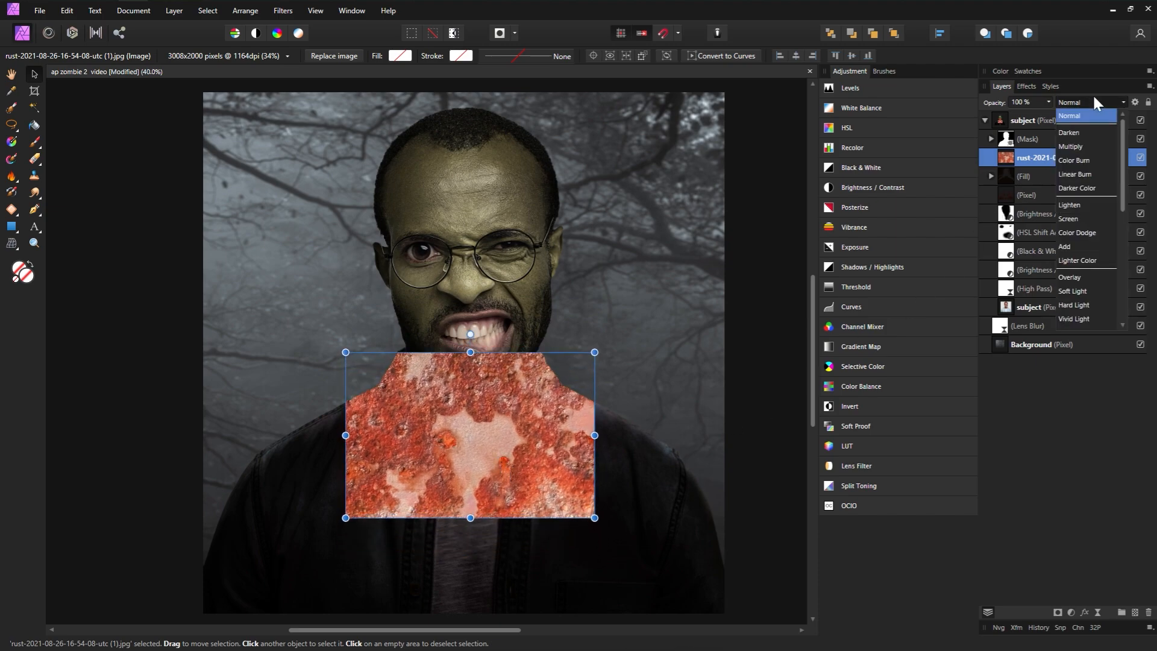
left_click(1068, 276)
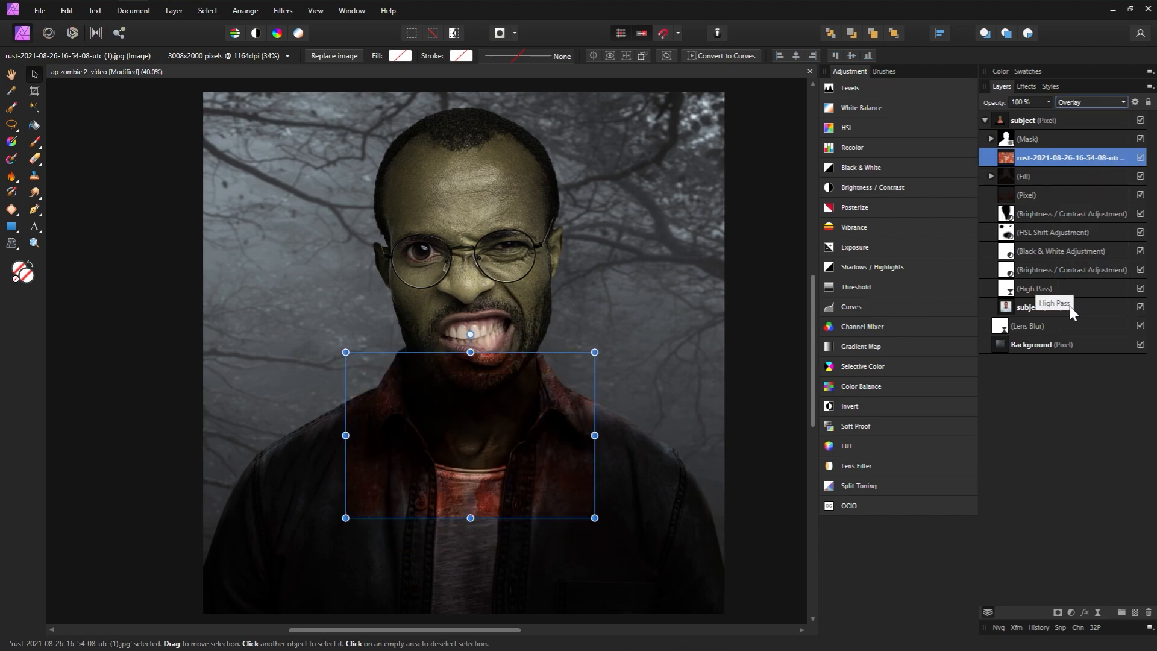
Step: Add a mask and an HSL adjustment with -100% saturation to the rust texture, keeping the adjustment below the mask
left_click(1057, 612)
left_click_drag(1003, 153, 1019, 183)
left_click(902, 129)
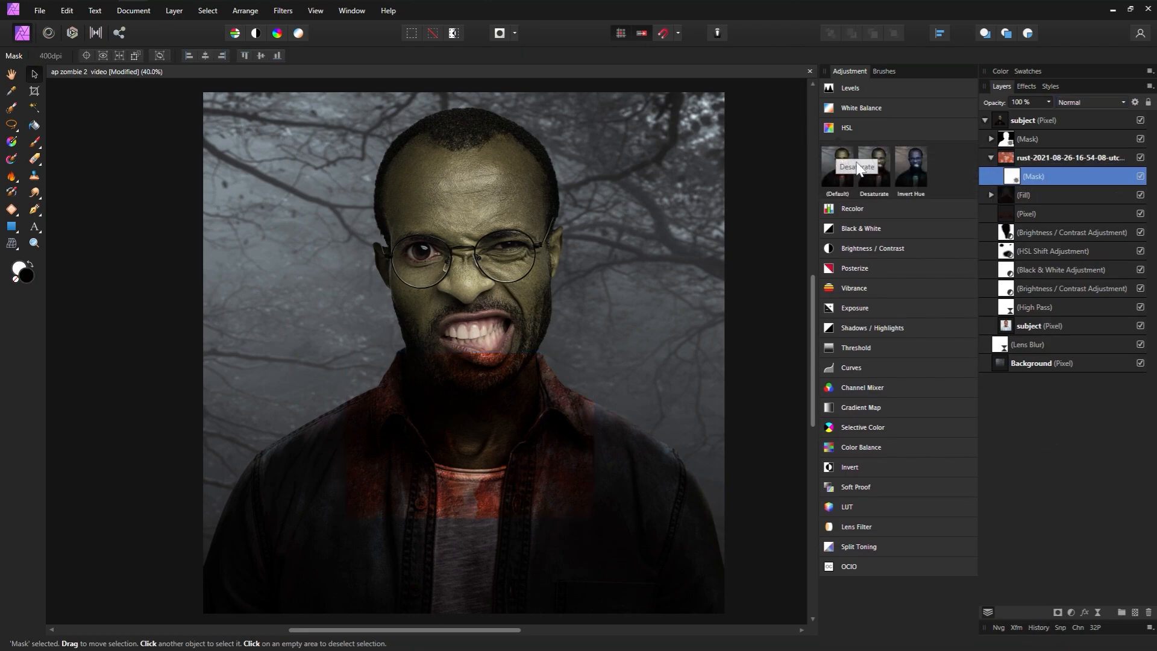
left_click(846, 164)
left_click_drag(632, 423, 555, 423)
left_click_drag(485, 431, 446, 435)
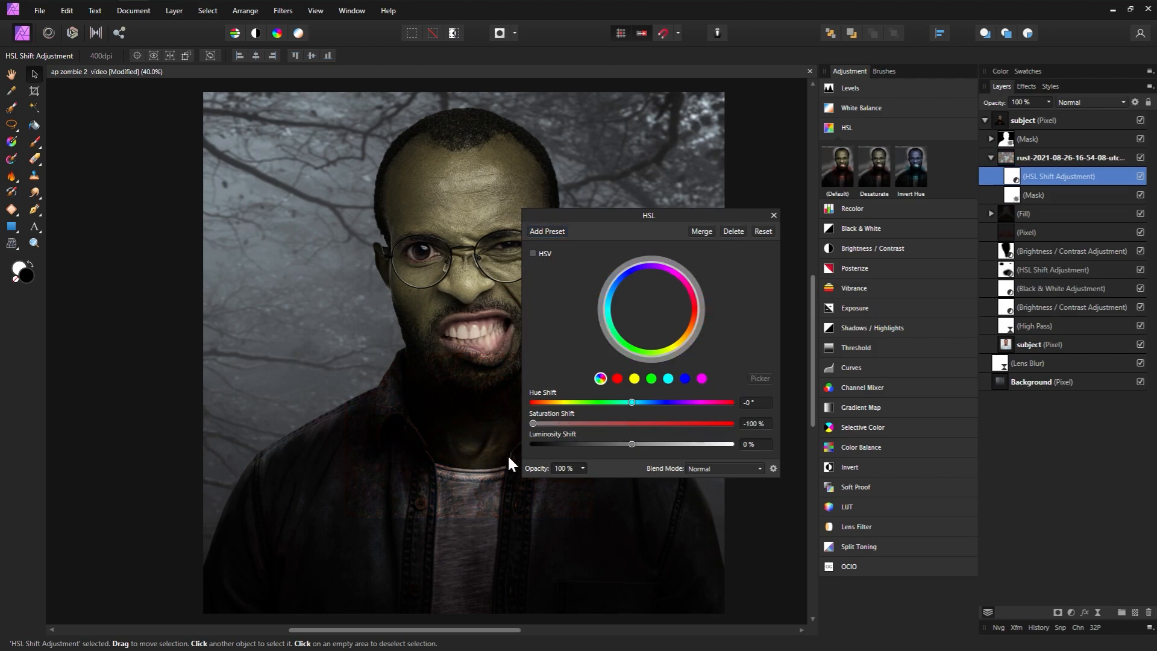
left_click(777, 215)
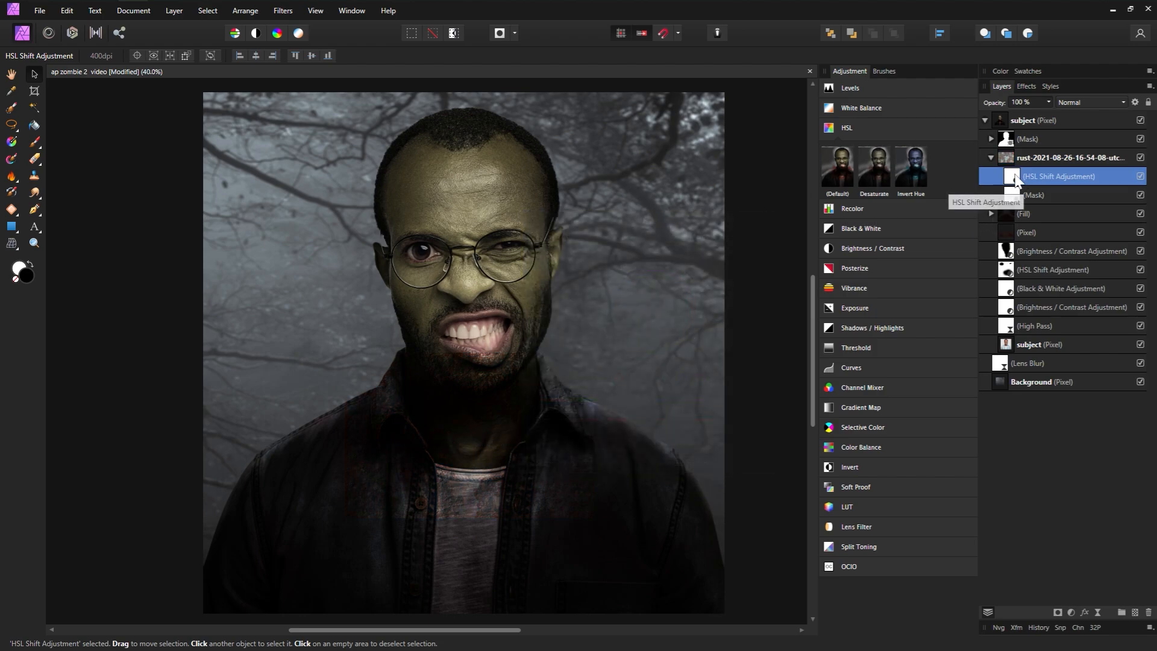
key("ctrl+[")
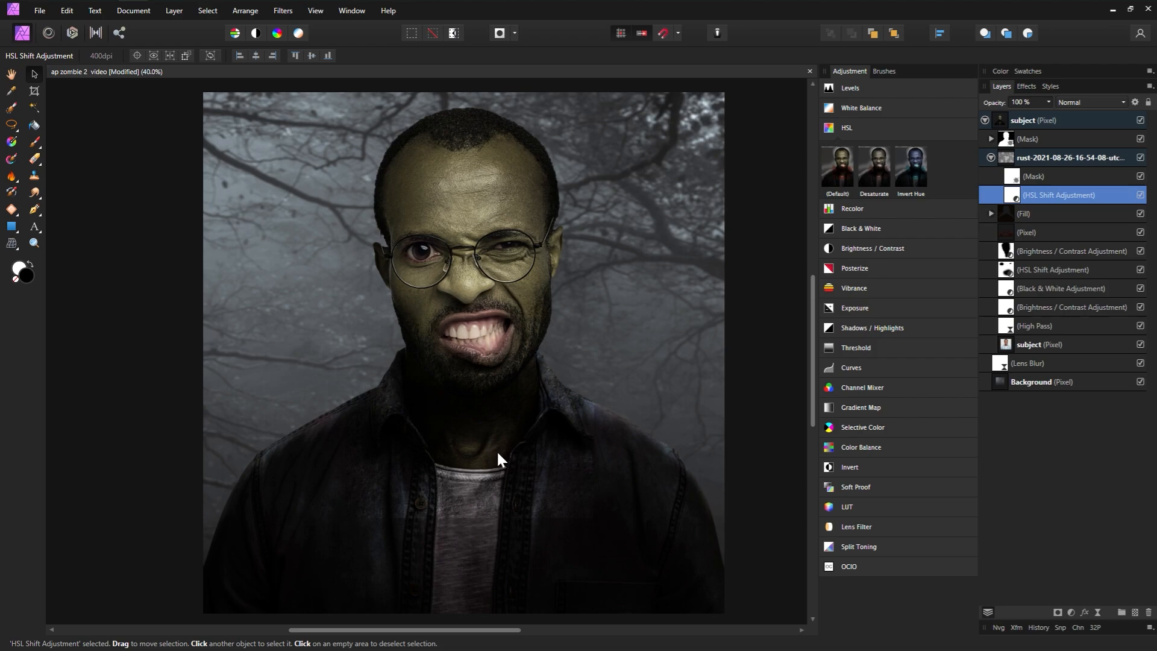
Step: Move the rust texture down over the lower neck and chest and invert its mask to black
left_click(1037, 159)
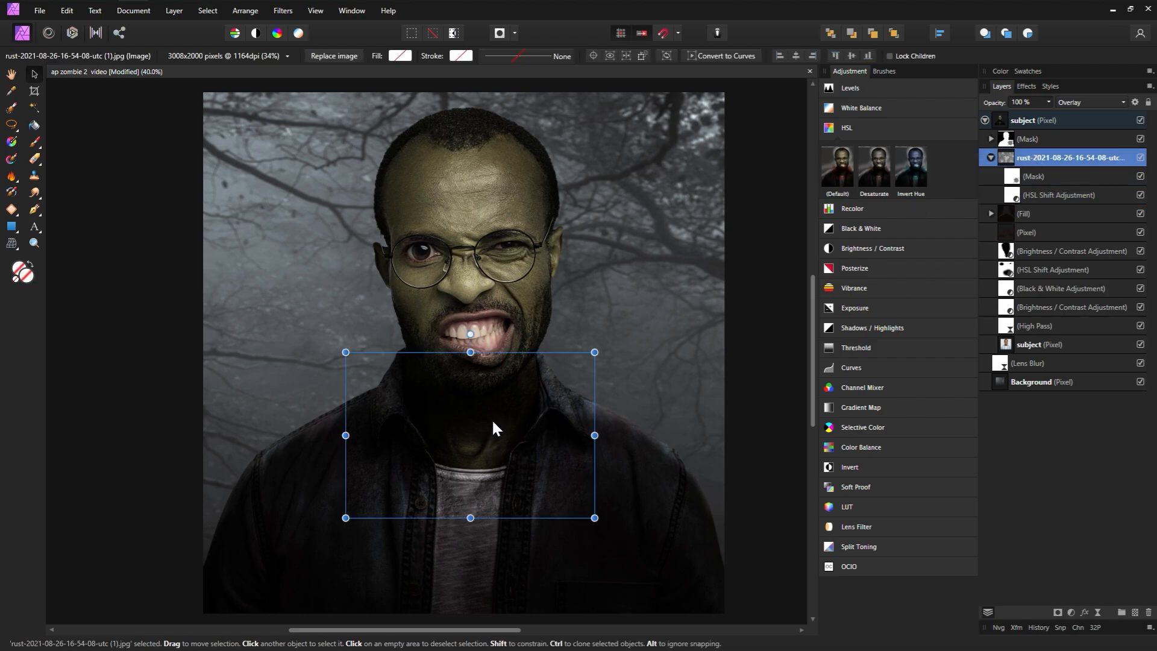
left_click_drag(491, 419, 491, 469)
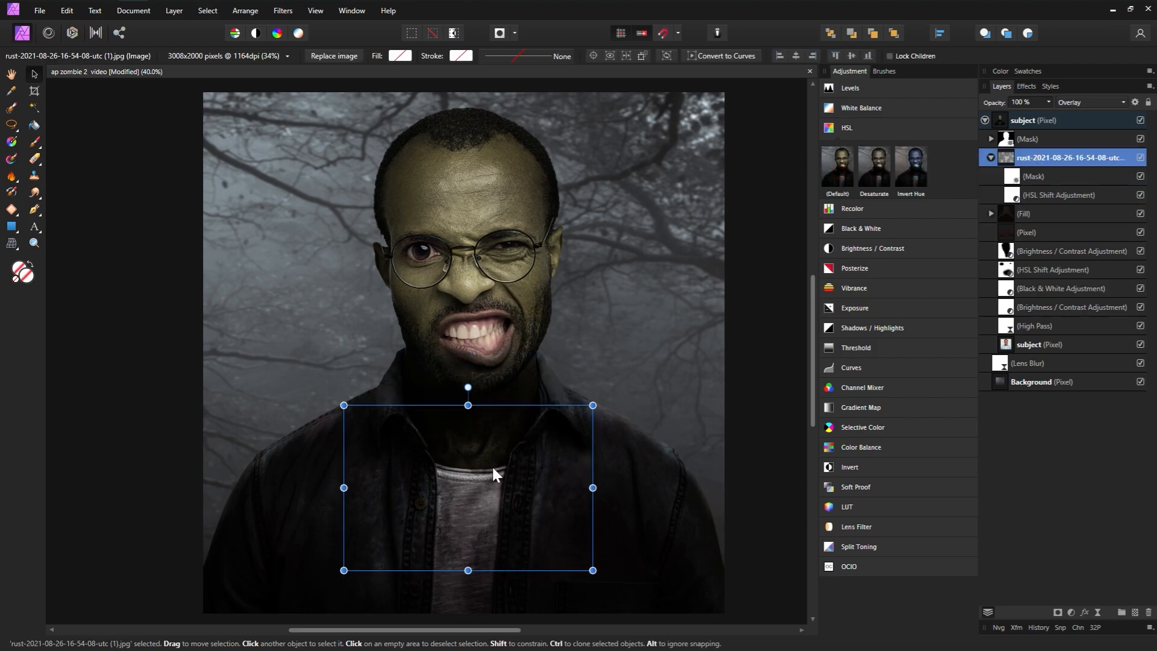
left_click(1012, 178)
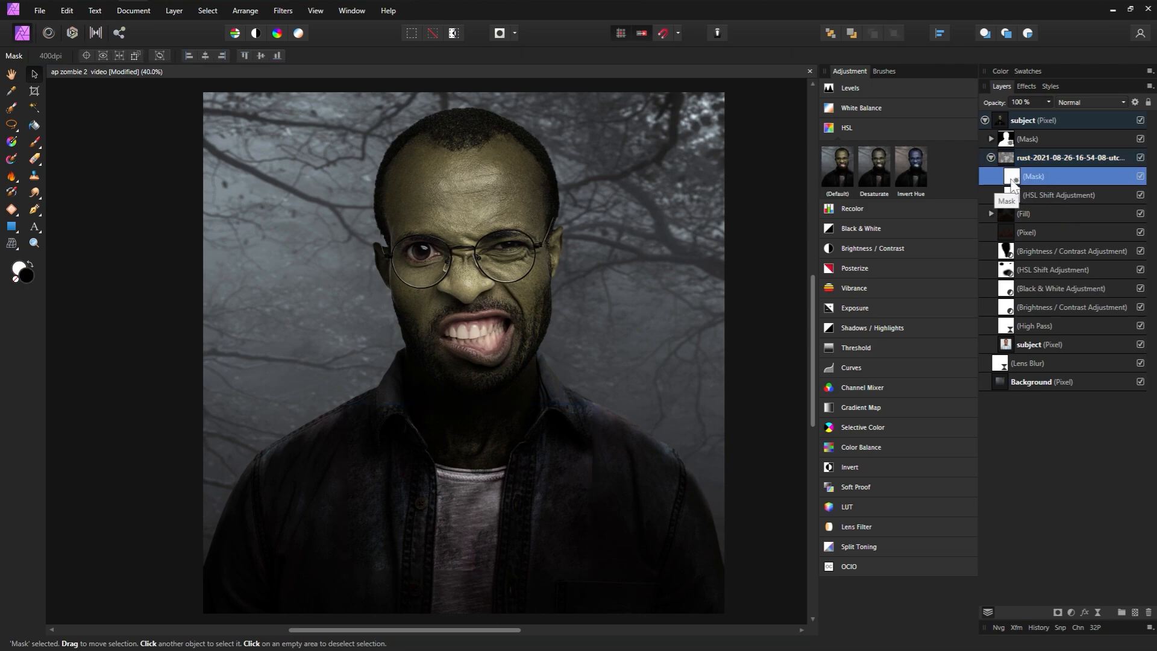
Step: Duplicate the rust texture and, with the copy's mask temporarily off, move and enlarge it over the forehead and eyes
left_click(1046, 159)
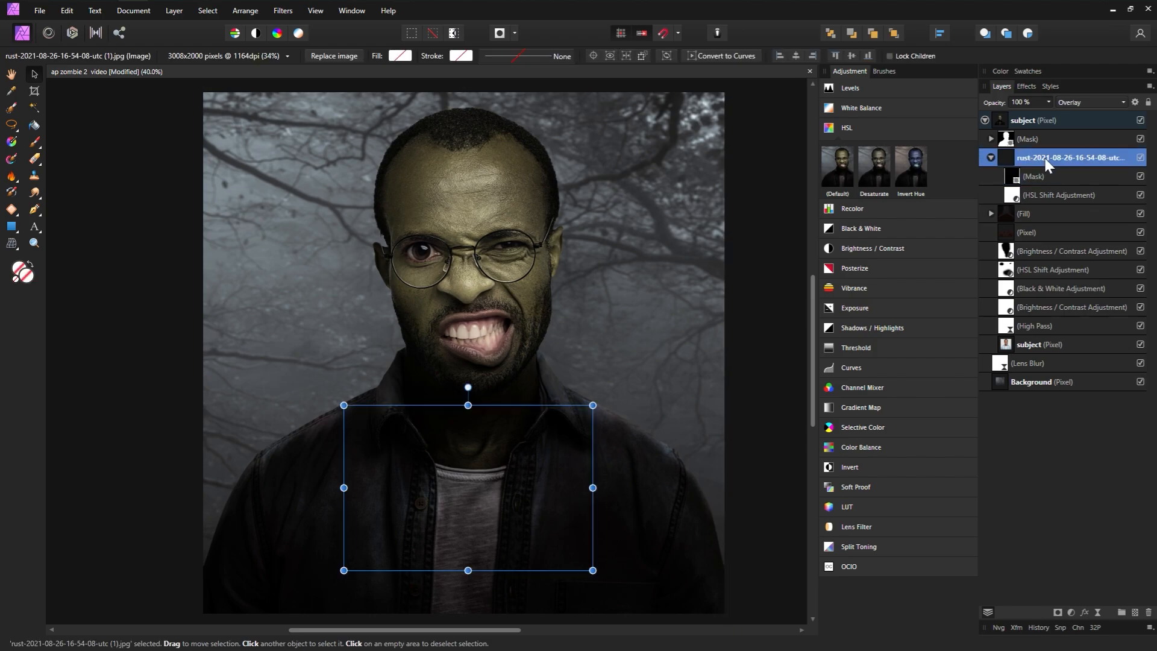
key("ctrl+j")
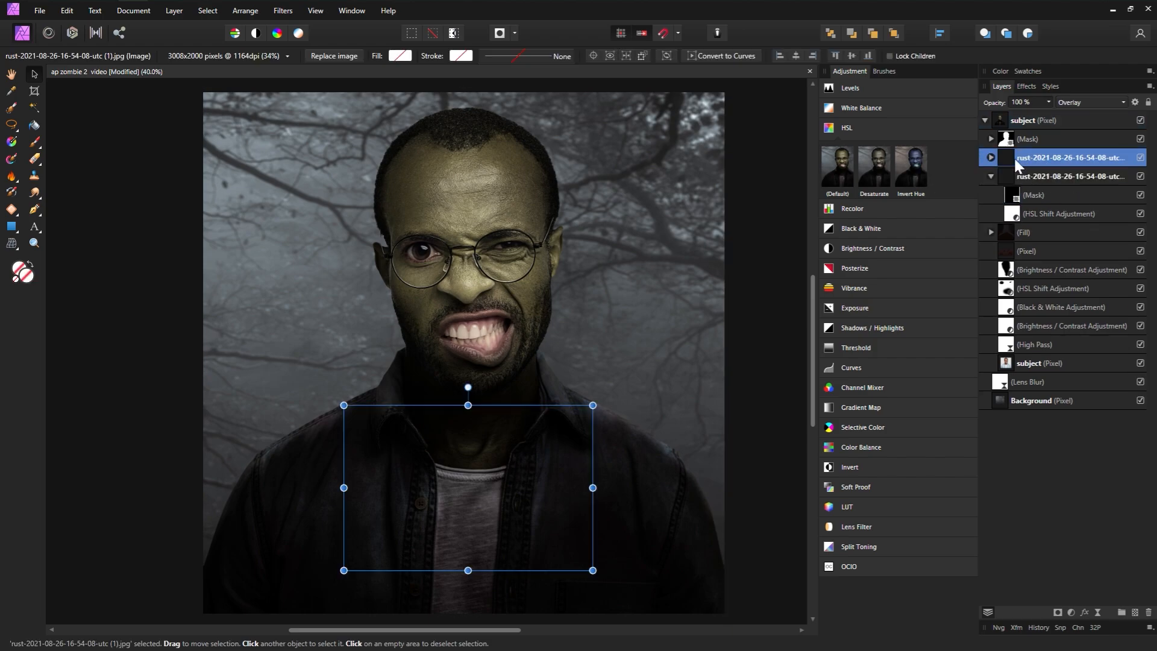
left_click(991, 158)
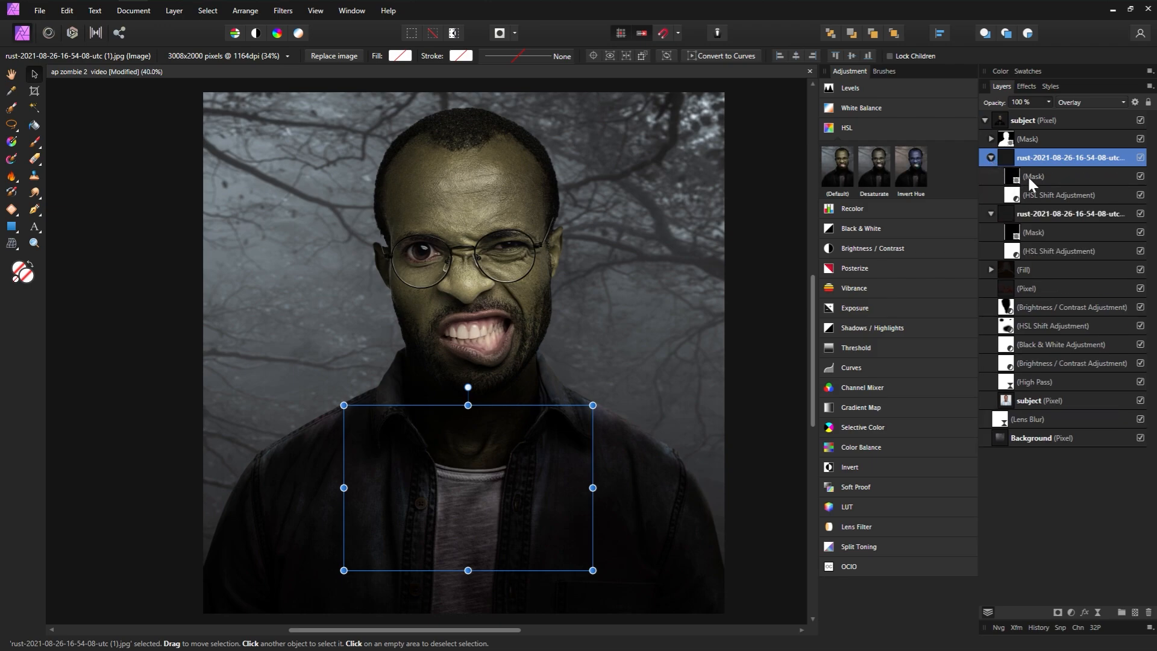
left_click(1141, 176)
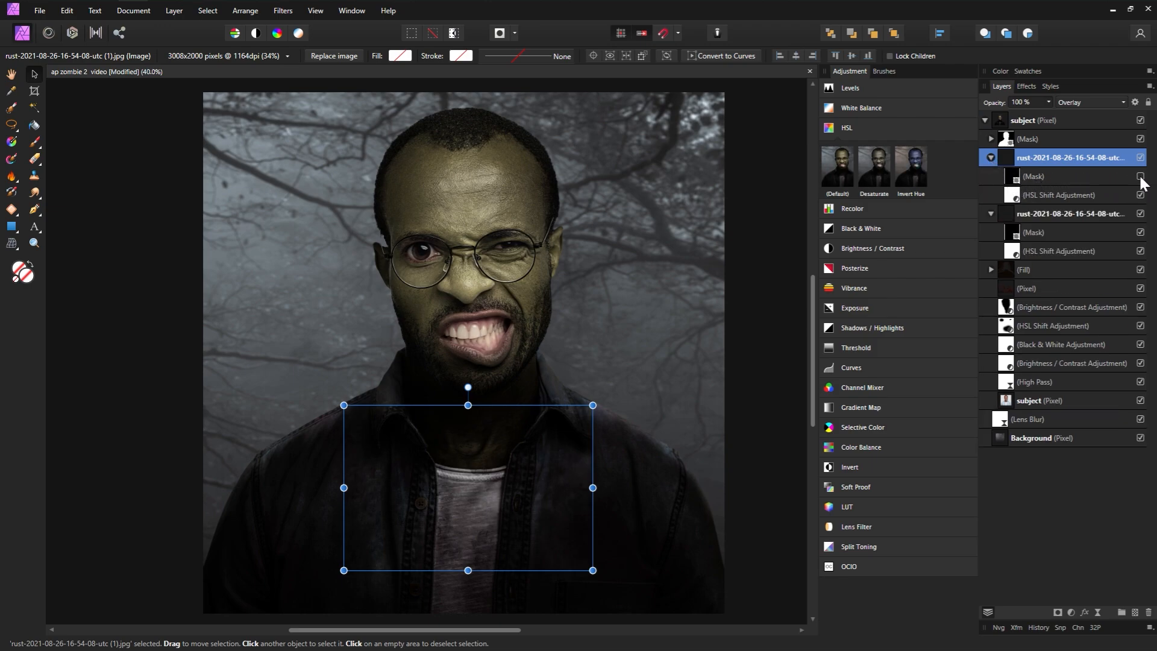
left_click_drag(531, 443, 491, 199)
left_click_drag(604, 298, 565, 281)
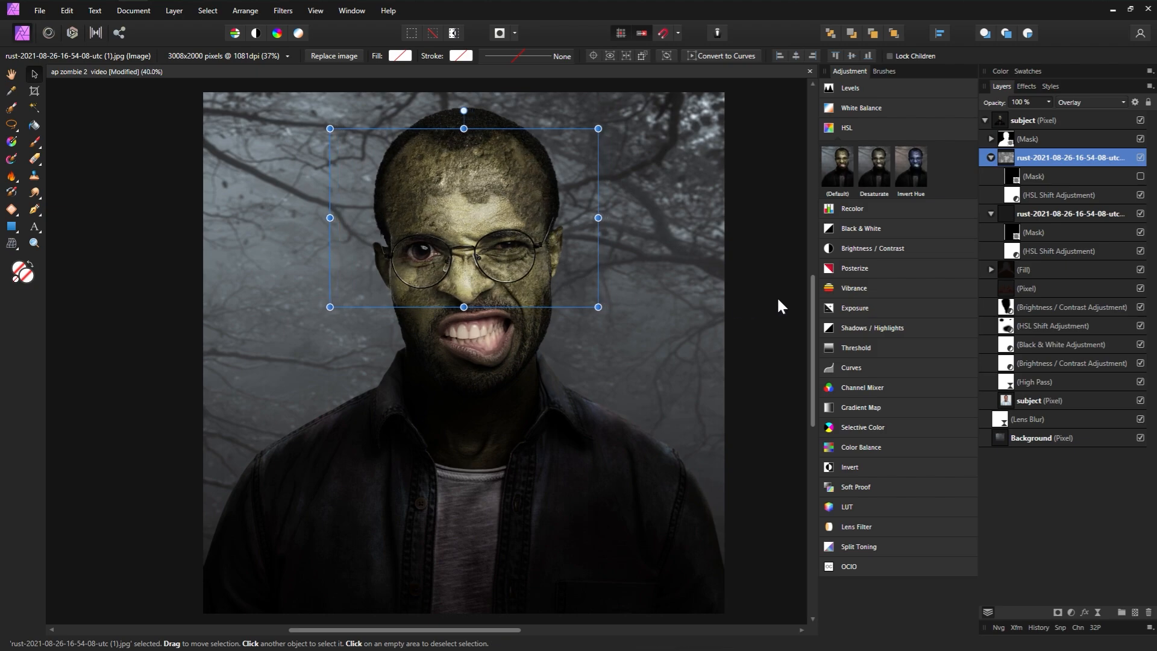
left_click(1140, 177)
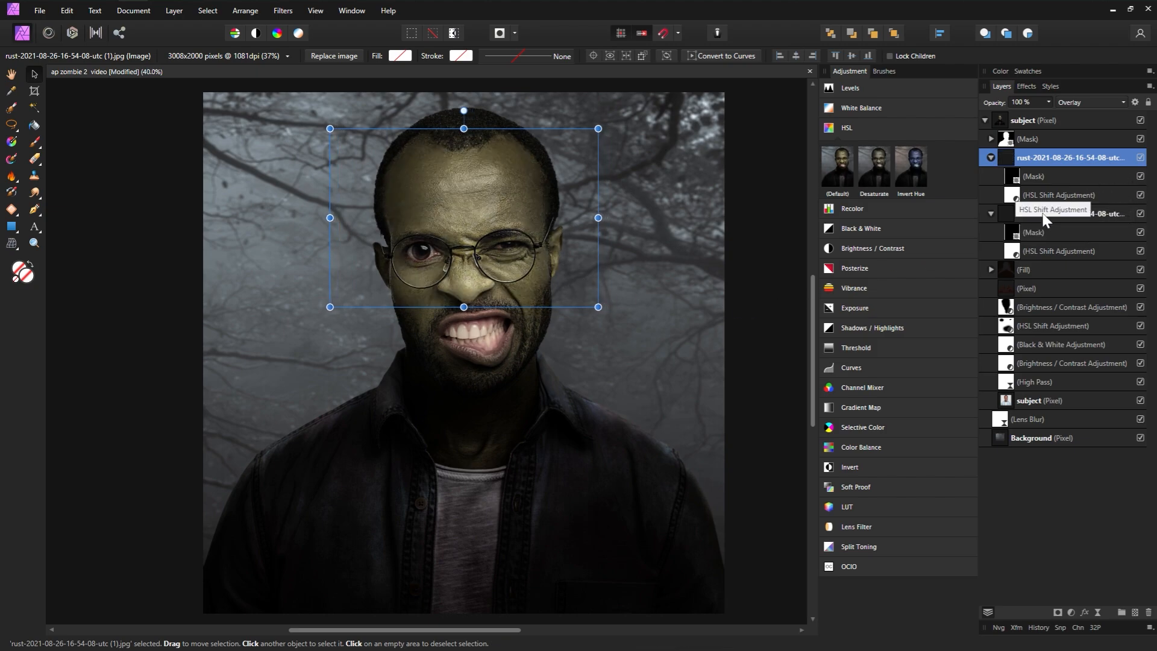
Step: Paint white on the lower rust texture's mask over the neck with a soft brush of about 365 px at 8% flow
left_click(1038, 235)
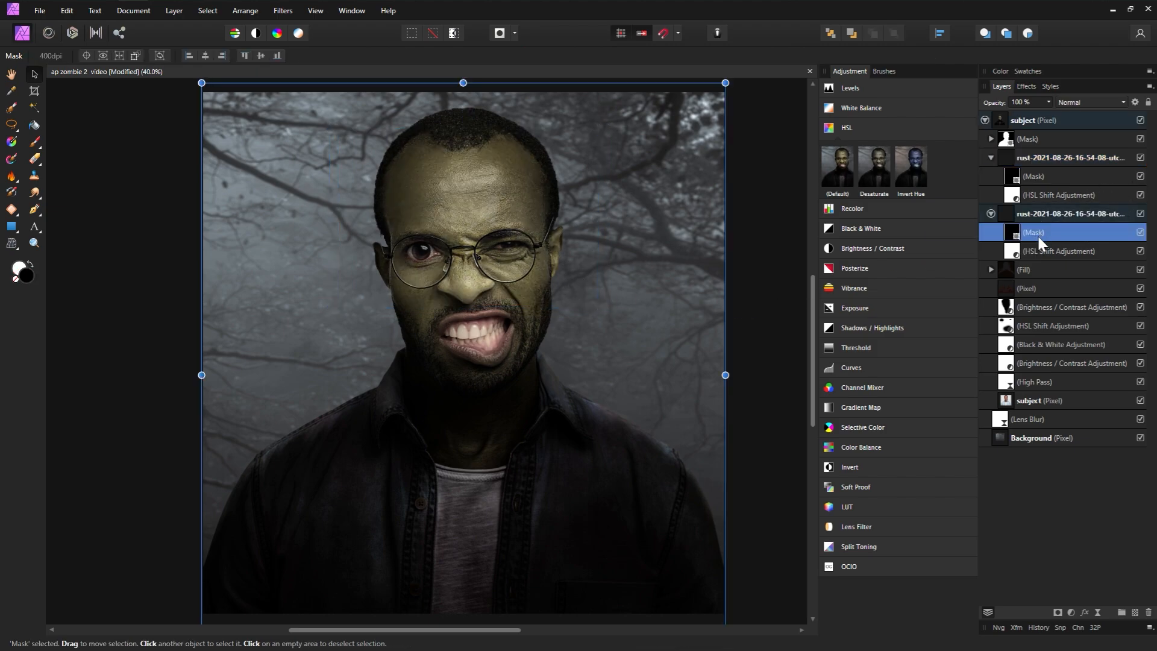
left_click(30, 262)
left_click(35, 142)
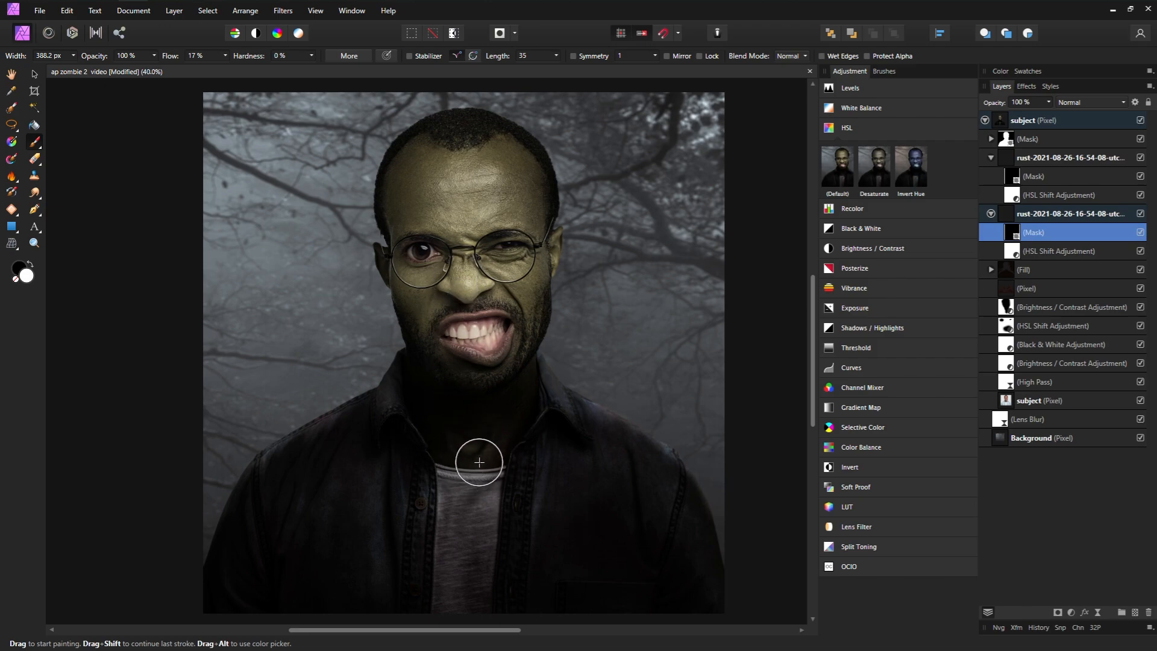
left_click_drag(179, 58, 173, 62)
key("bracketleft")
key("bracketleft")
key("bracketleft")
key("bracketleft")
key("bracketright")
key("bracketright")
left_click_drag(443, 447, 495, 440)
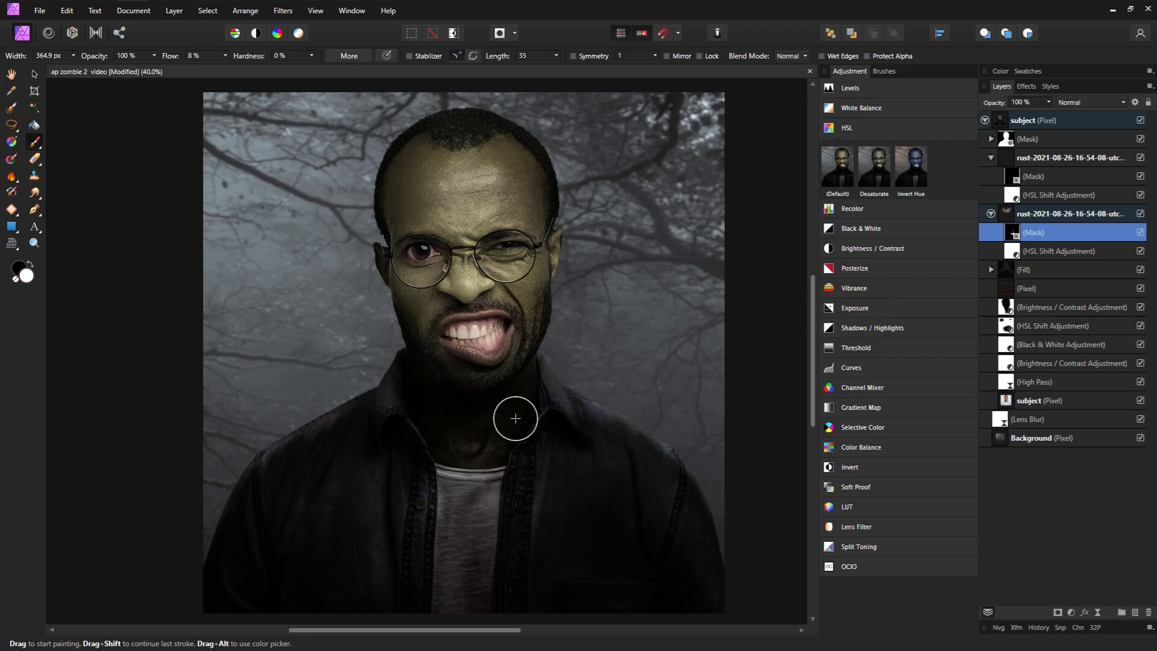
Step: Paint white on the upper rust texture's mask to bring the texture onto the forehead, using varying brush sizes
left_click(1038, 177)
key("bracketright")
key("bracketright")
mouse_move(486, 161)
left_mouse_down()
mouse_move(525, 203)
mouse_move(505, 174)
mouse_move(410, 213)
mouse_move(504, 197)
left_mouse_up()
key("bracketleft")
key("bracketleft")
key("bracketleft")
key("bracketright")
key("bracketright")
key("bracketright")
key("x")
key("bracketleft")
key("bracketleft")
Step: Compare the forehead texture without its HSL adjustment and refine its mask across the forehead with a larger soft brush
left_click(1141, 195)
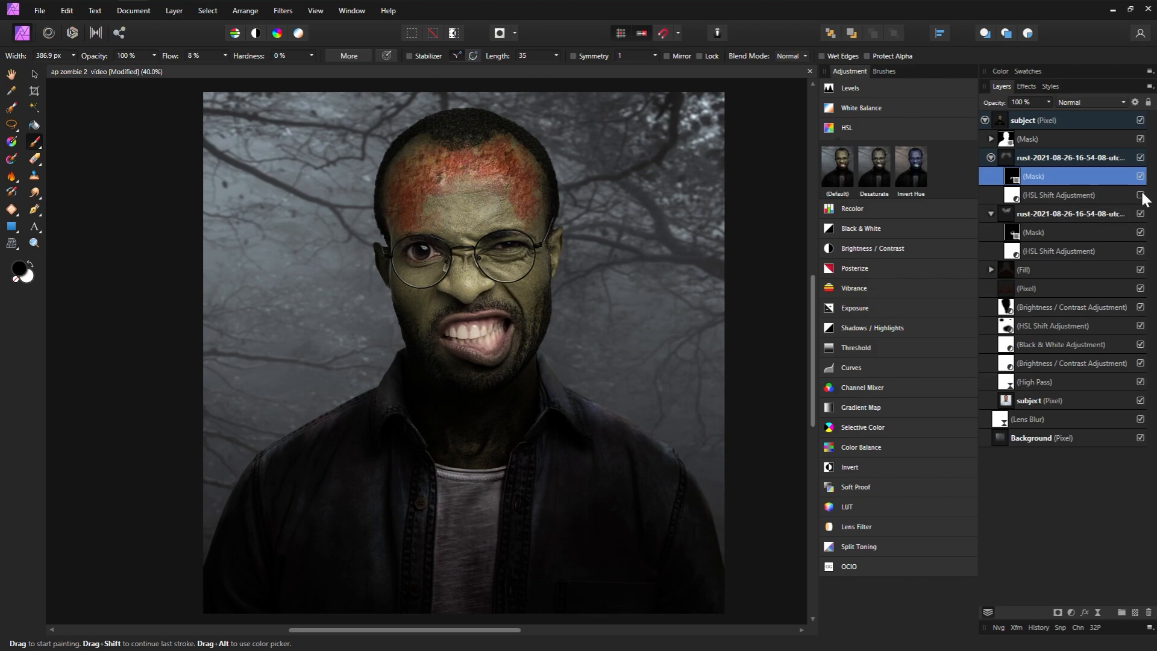
left_click(1141, 195)
mouse_move(538, 151)
left_mouse_down()
mouse_move(530, 173)
mouse_move(399, 164)
left_mouse_up()
key("bracketright")
key("bracketright")
key("bracketright")
key("bracketright")
key("bracketright")
key("x")
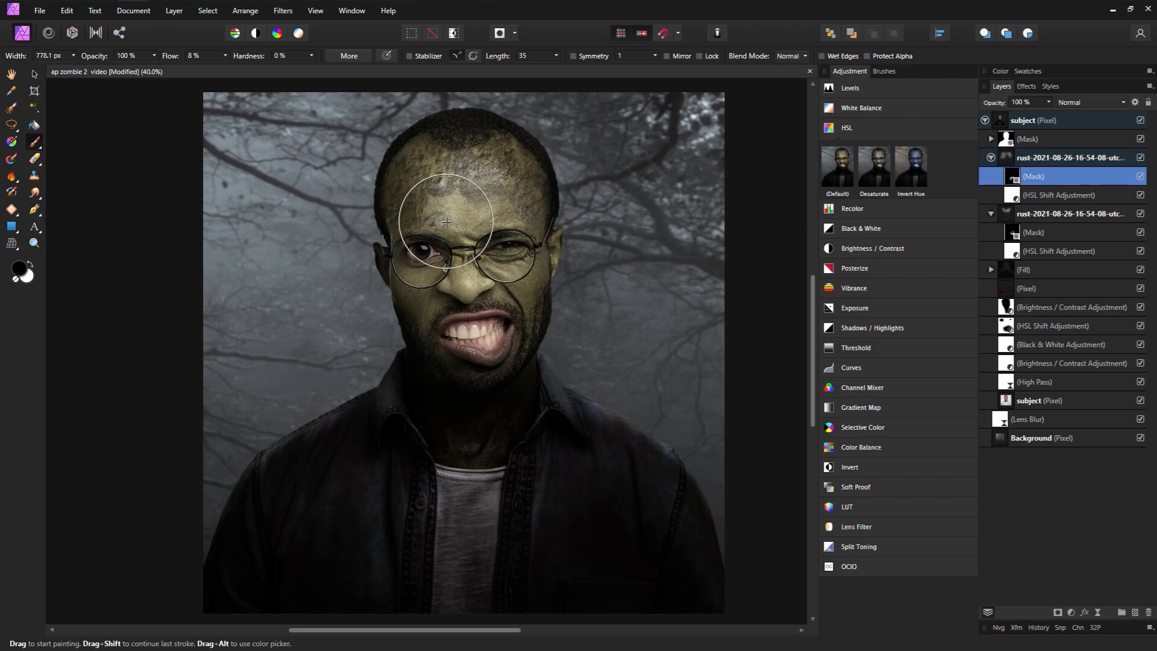
key("bracketright")
key("bracketright")
Step: Touch up the mask of the neck's rust texture with the brush reduced to about 76 px
left_click(1036, 232)
key("bracketleft")
key("bracketleft")
key("bracketleft")
key("bracketleft")
key("bracketleft")
key("bracketleft")
key("bracketleft")
key("bracketleft")
key("bracketleft")
key("bracketleft")
key("bracketleft")
key("bracketleft")
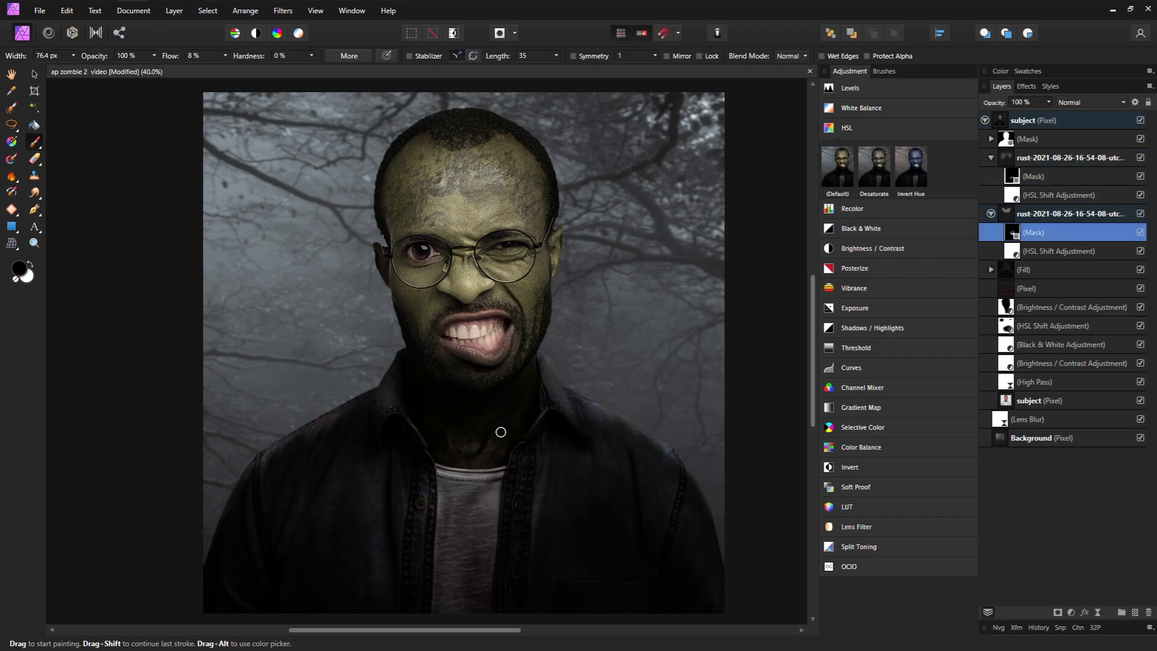
Step: Duplicate the forehead rust texture, turn off the copy's mask and move the copy down over the lower face
left_click(996, 159)
key("ctrl+j")
left_click(992, 177)
left_click(991, 194)
left_click(992, 158)
left_click(1140, 177)
key("v")
left_click_drag(474, 142, 474, 262)
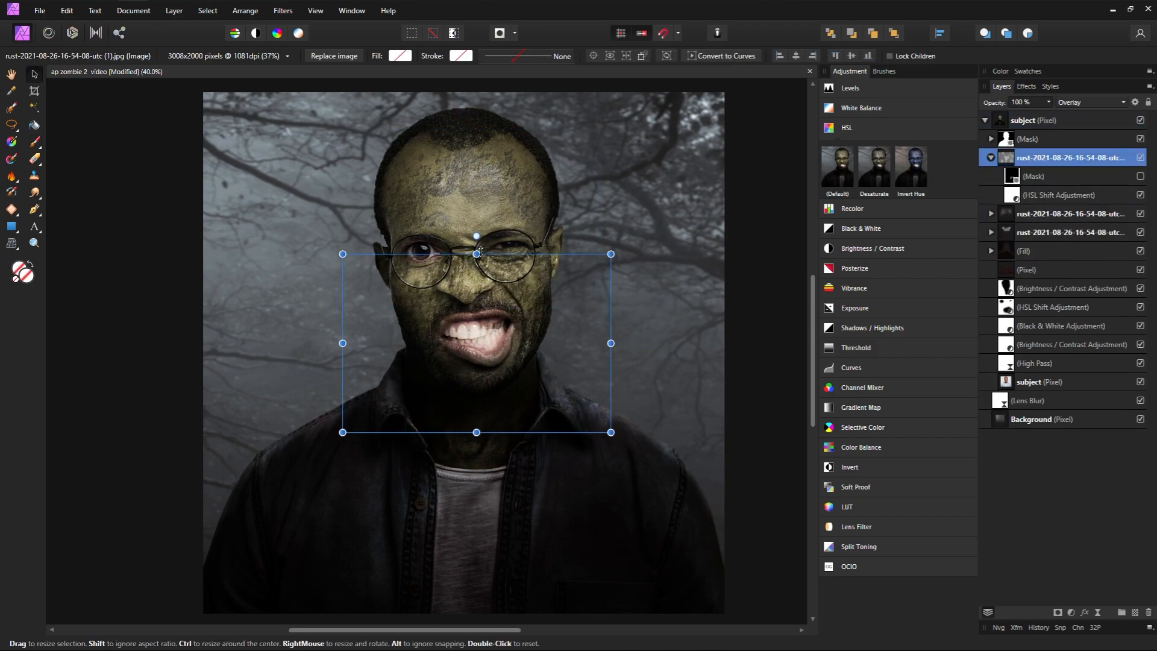
Step: Shrink the rust copy and position it around the mouth and chin
left_click_drag(612, 432, 512, 366)
left_click_drag(511, 320, 494, 323)
left_click_drag(377, 272, 401, 288)
Step: Compare the mouth texture without its HSL adjustment and raise the adjustment's saturation shift
left_click(1140, 195)
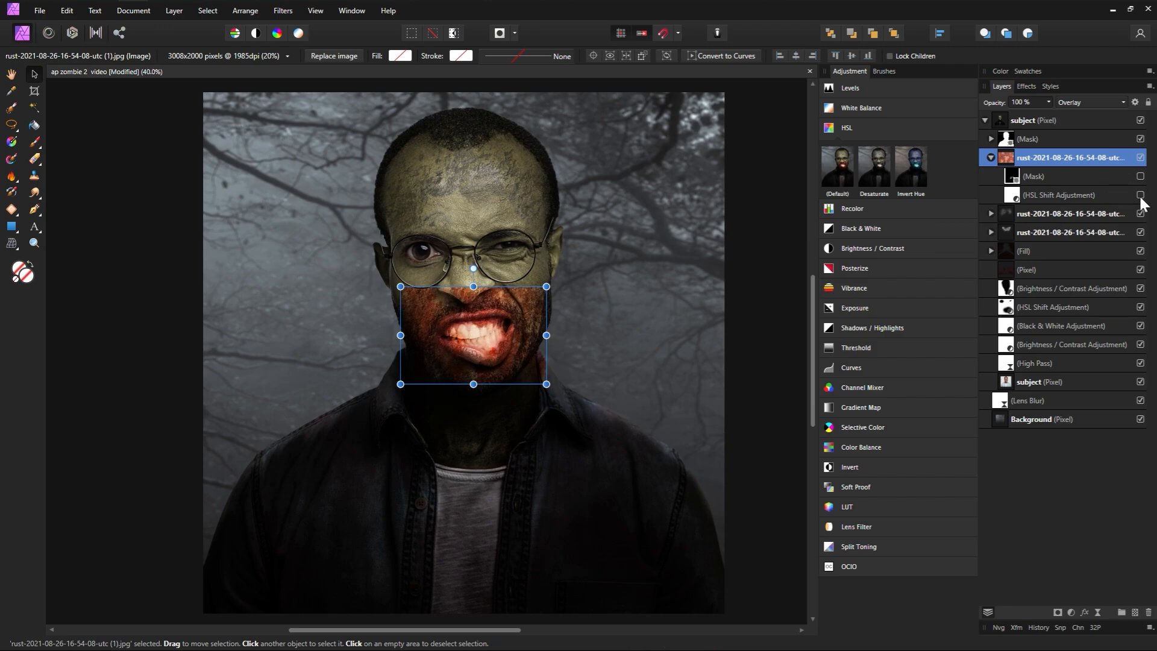
left_click(1140, 195)
double_click(1013, 195)
left_click_drag(627, 216, 745, 225)
left_click_drag(685, 432, 711, 432)
left_click(892, 224)
Step: Re-enable the mouth texture's mask, reset it to black and paint the texture in around the mouth at 8% flow
left_click(1140, 176)
left_click(1033, 176)
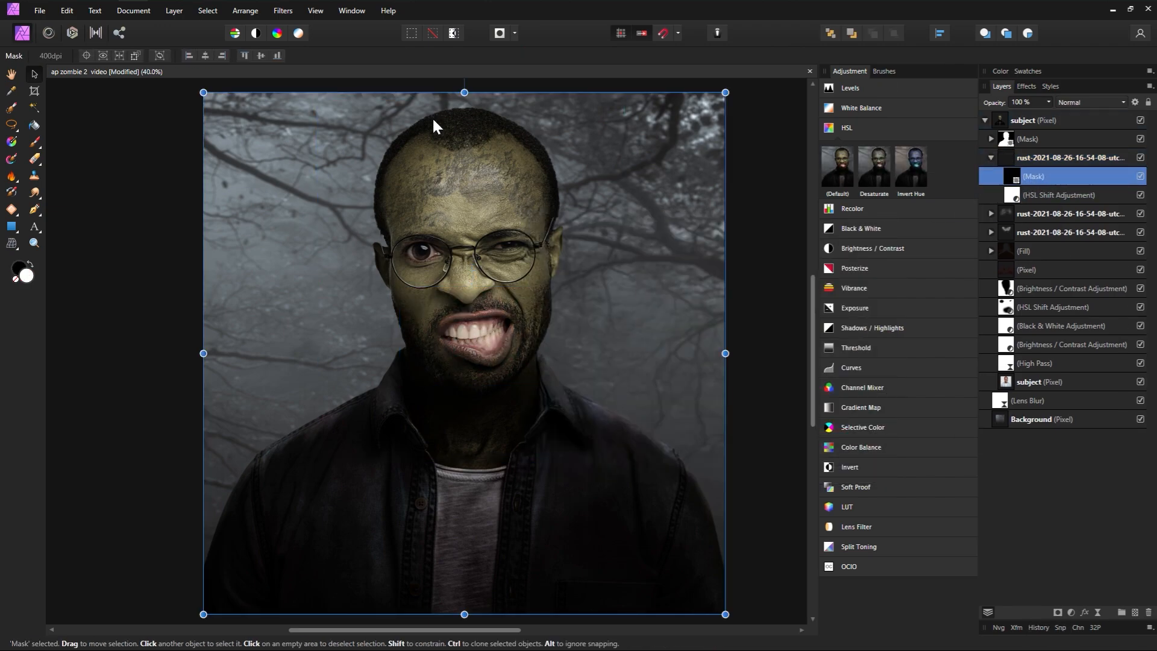
key("b")
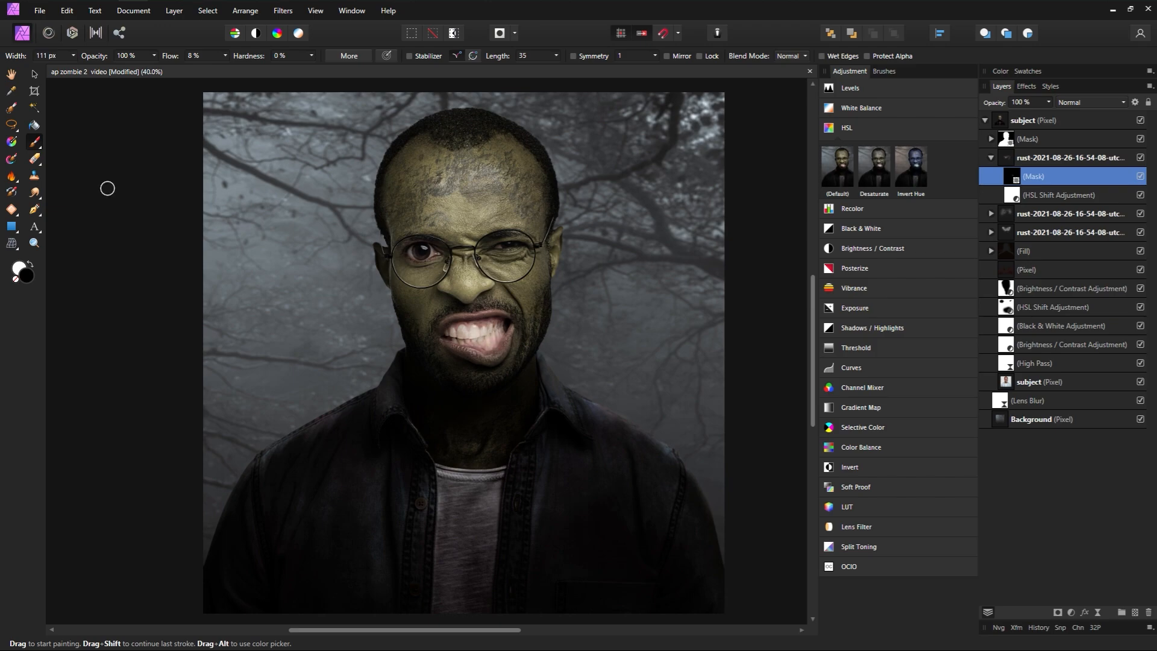
Step: Shift the mouth texture slightly and refine its mask around the lips and teeth with a 111 px brush
key("v")
left_click(486, 326)
left_click_drag(486, 326, 483, 320)
left_click(1033, 176)
key("b")
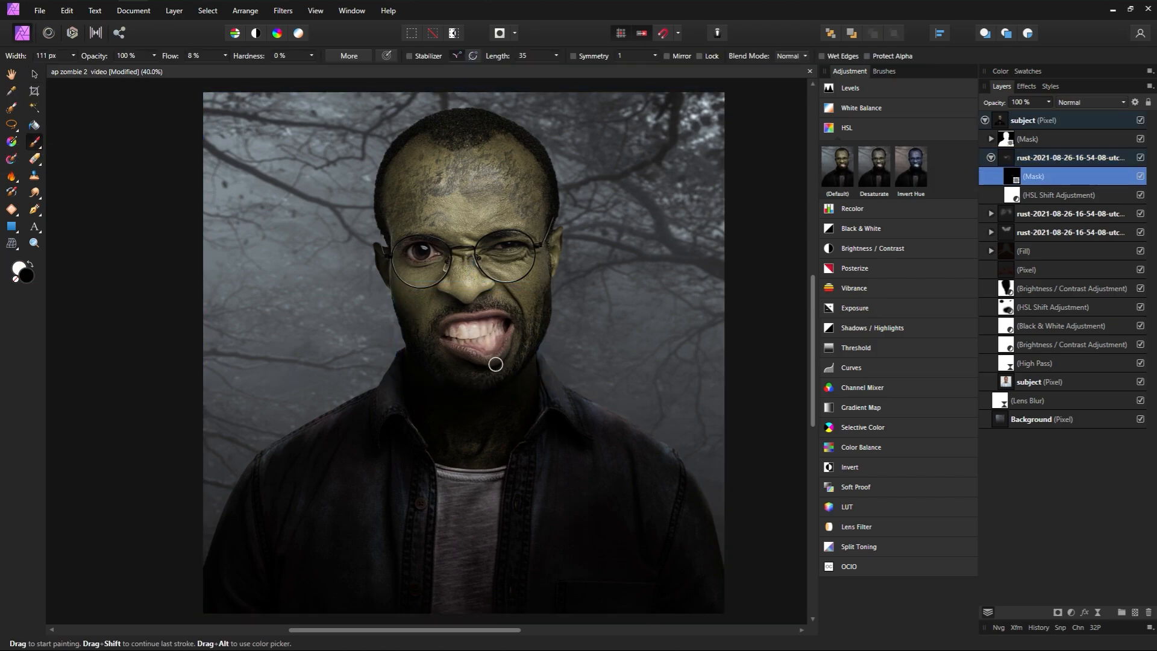
key("x")
Step: Toggle the mouth and forehead rust textures off and on to compare their effect, and expand the forehead texture layer
left_click(991, 157)
left_click(1141, 157)
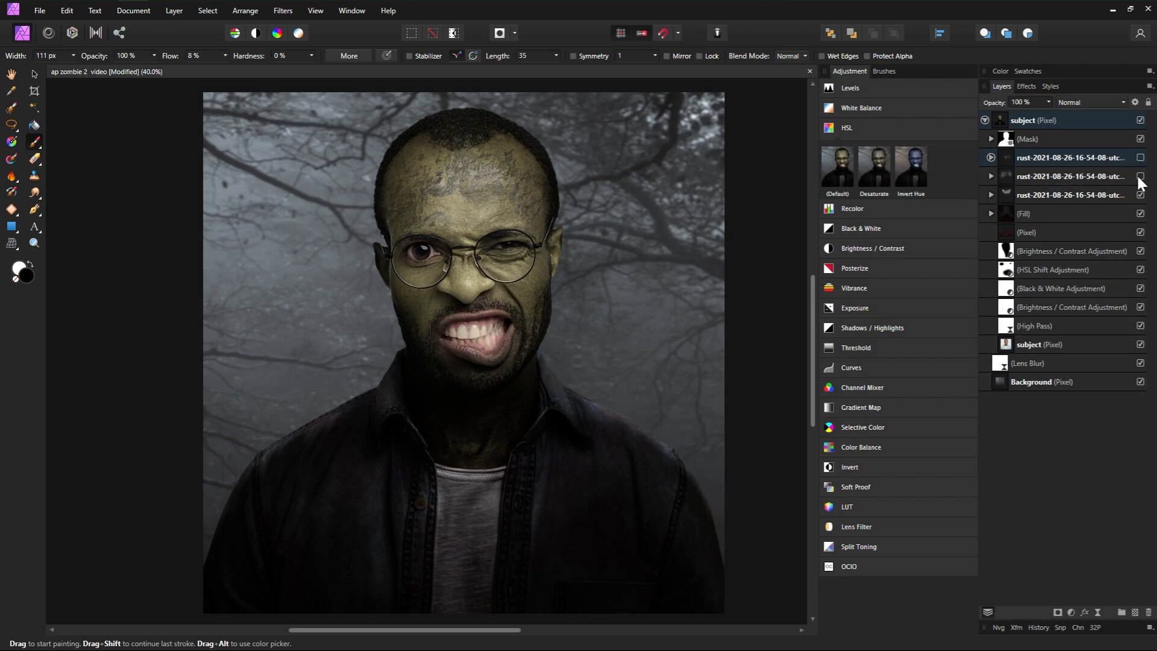
left_click(1141, 176)
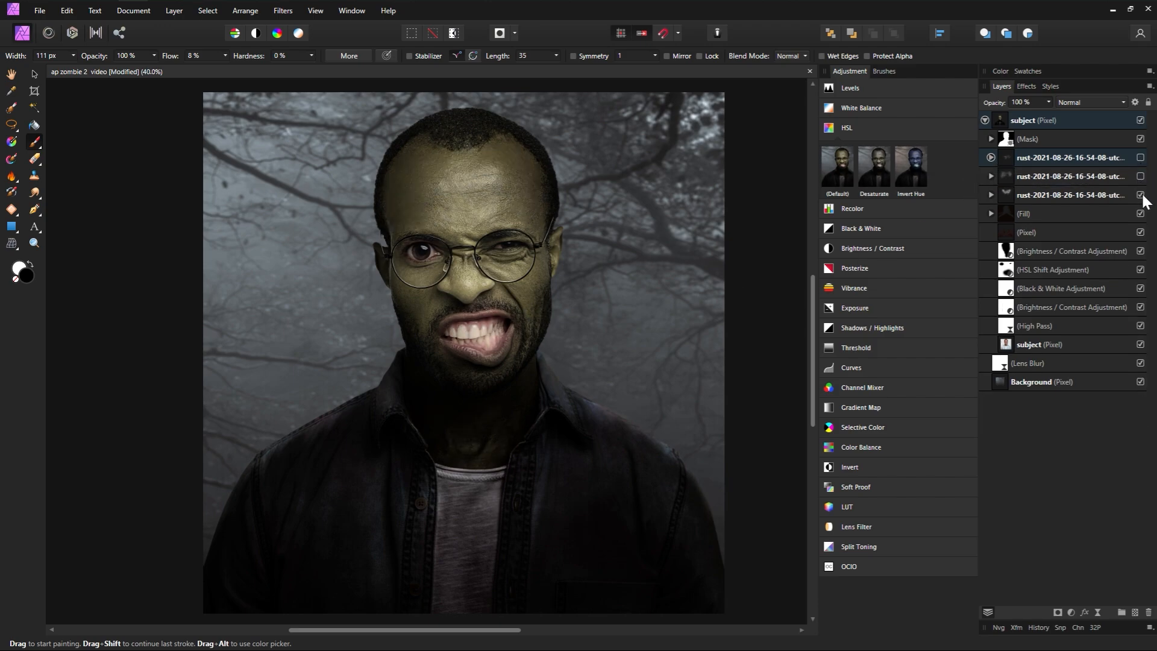
left_click(1142, 176)
left_click(1141, 158)
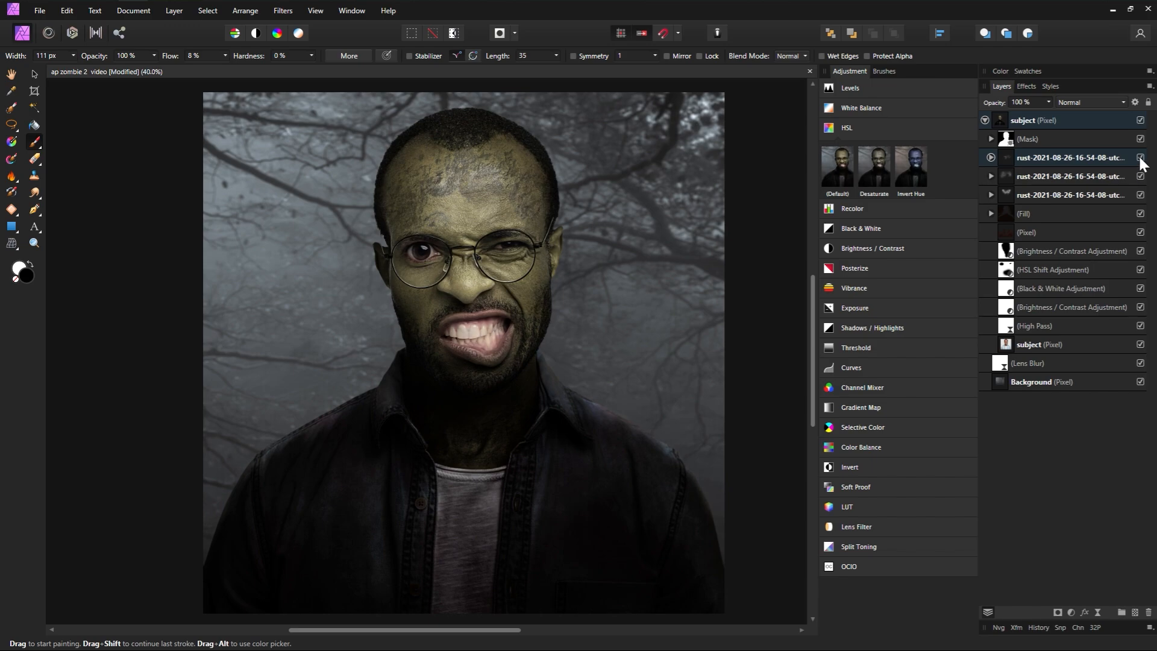
left_click(991, 176)
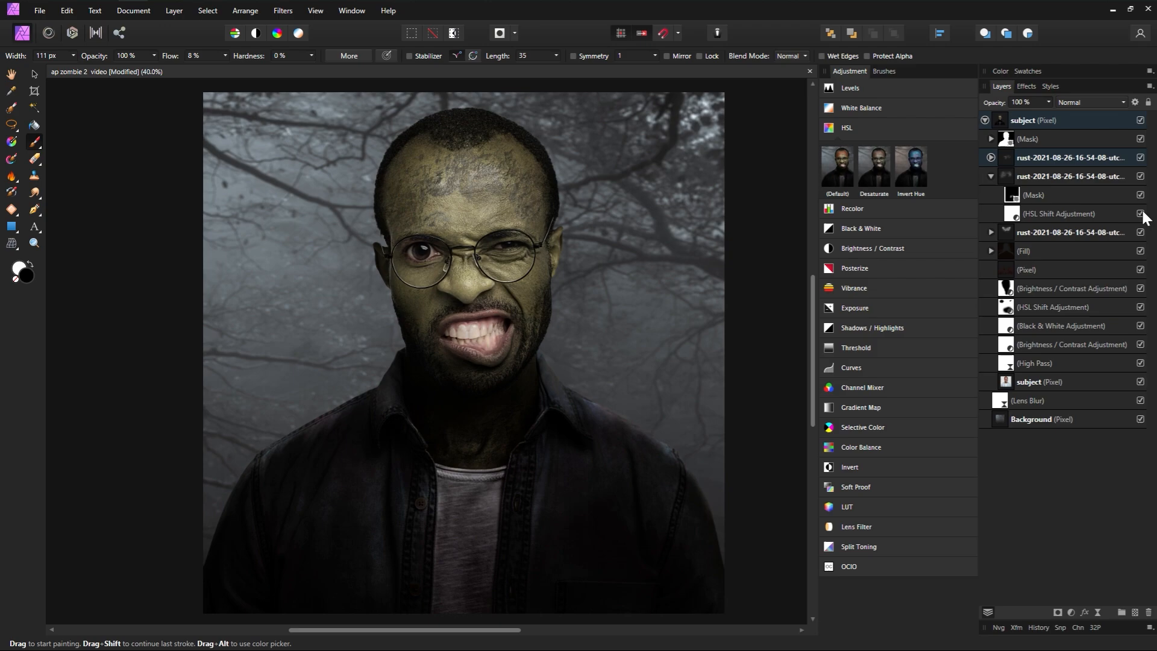
Step: Set the second rust texture's HSL saturation shift to -87% and collapse the subject's layer stack
double_click(1029, 209)
left_click(680, 433)
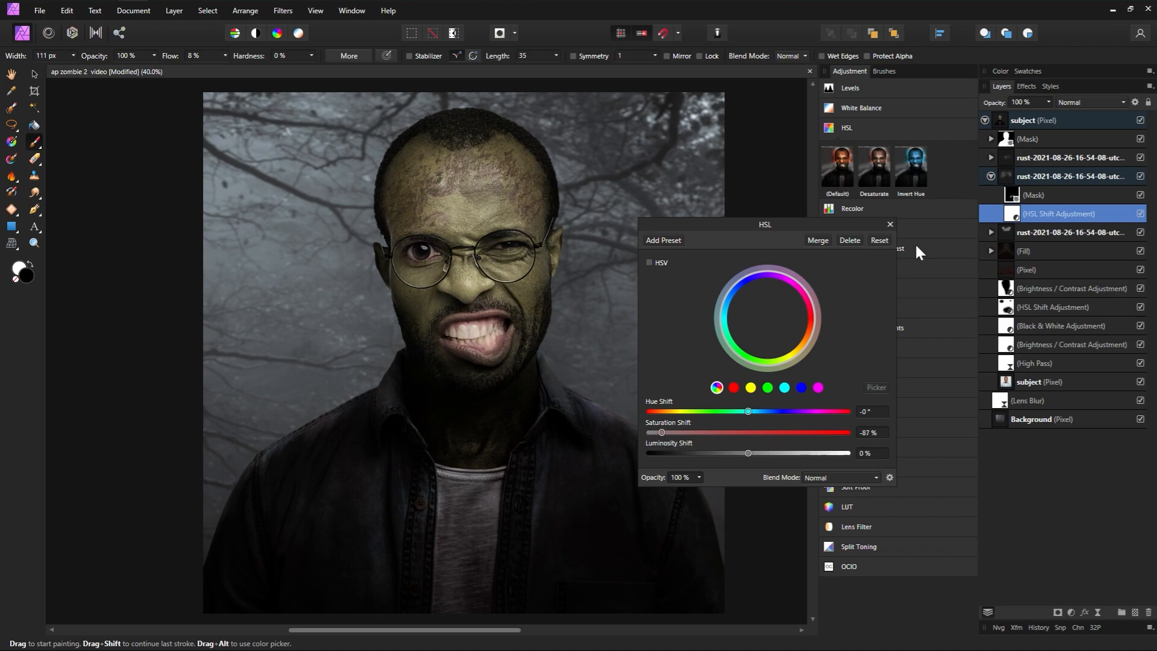
left_click(890, 224)
left_click(991, 176)
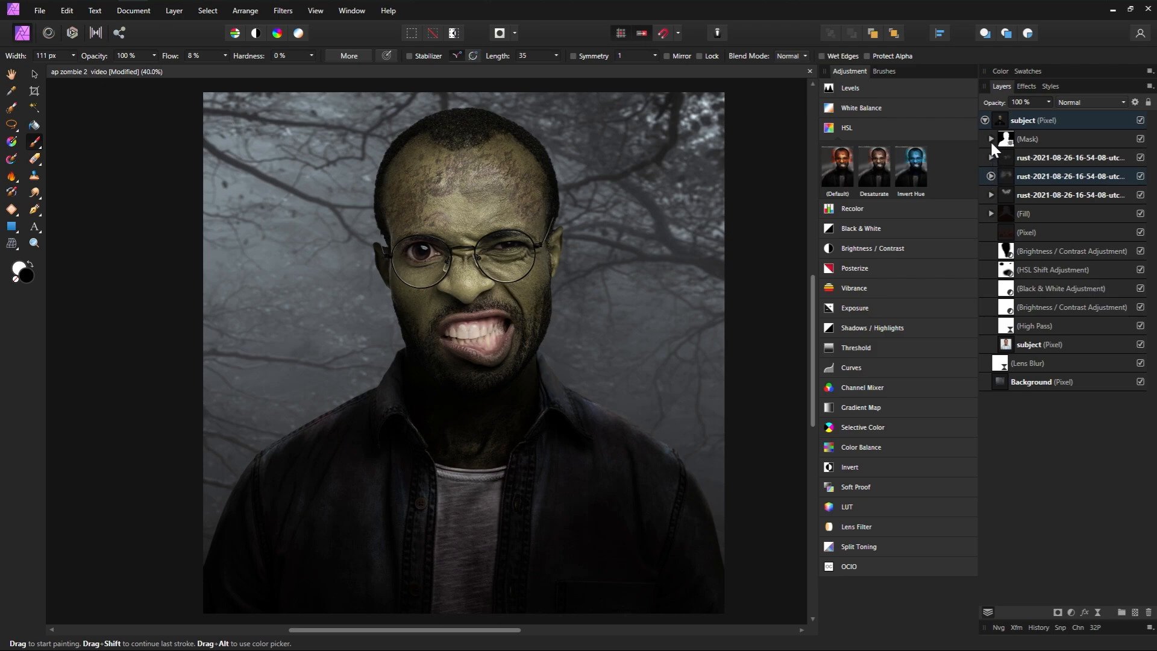
left_click(985, 119)
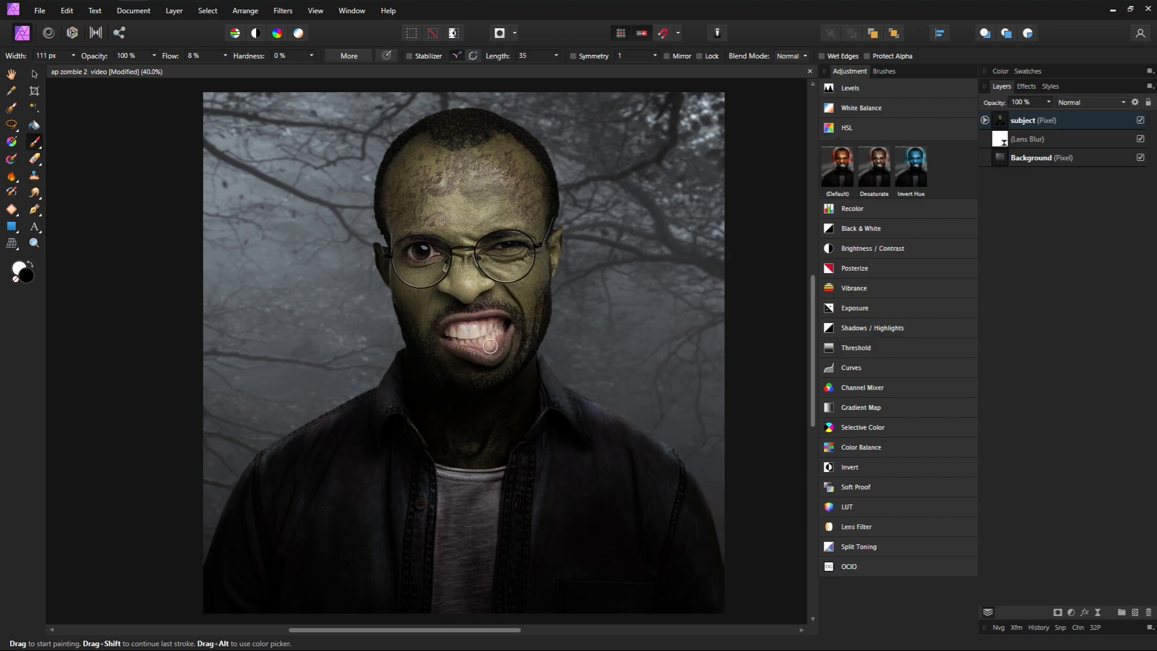
Step: Add a new pixel layer above the subject for painting on the teeth, outside the subject's layer stack
left_click(34, 242)
key("ctrl+1")
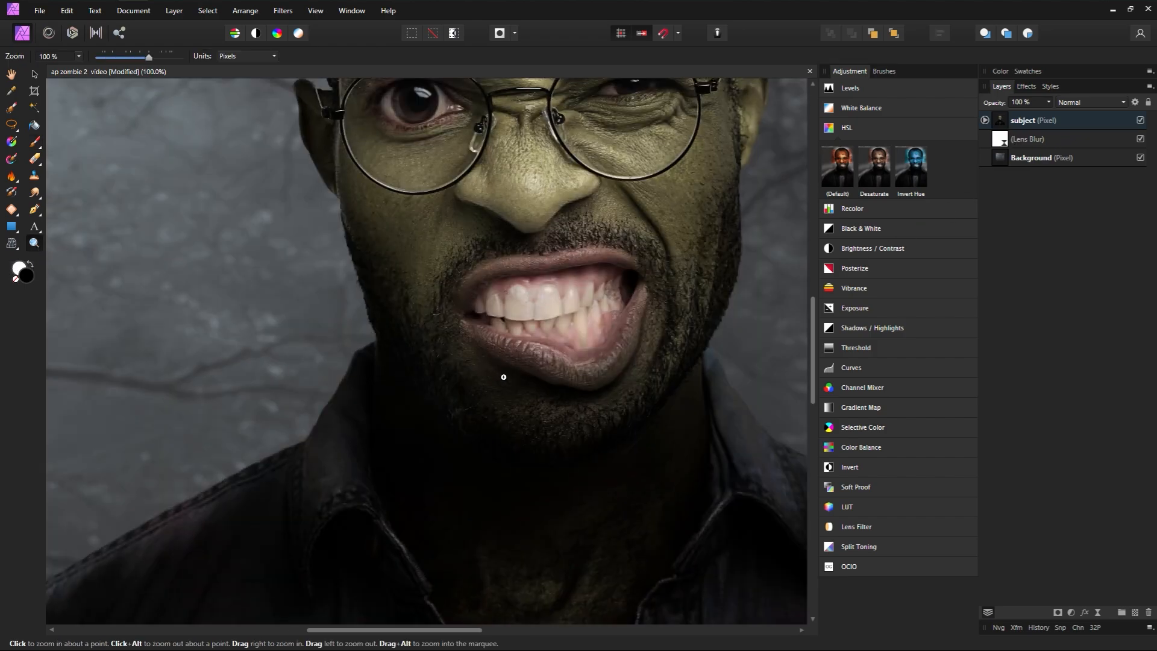
left_click_drag(611, 304, 504, 378)
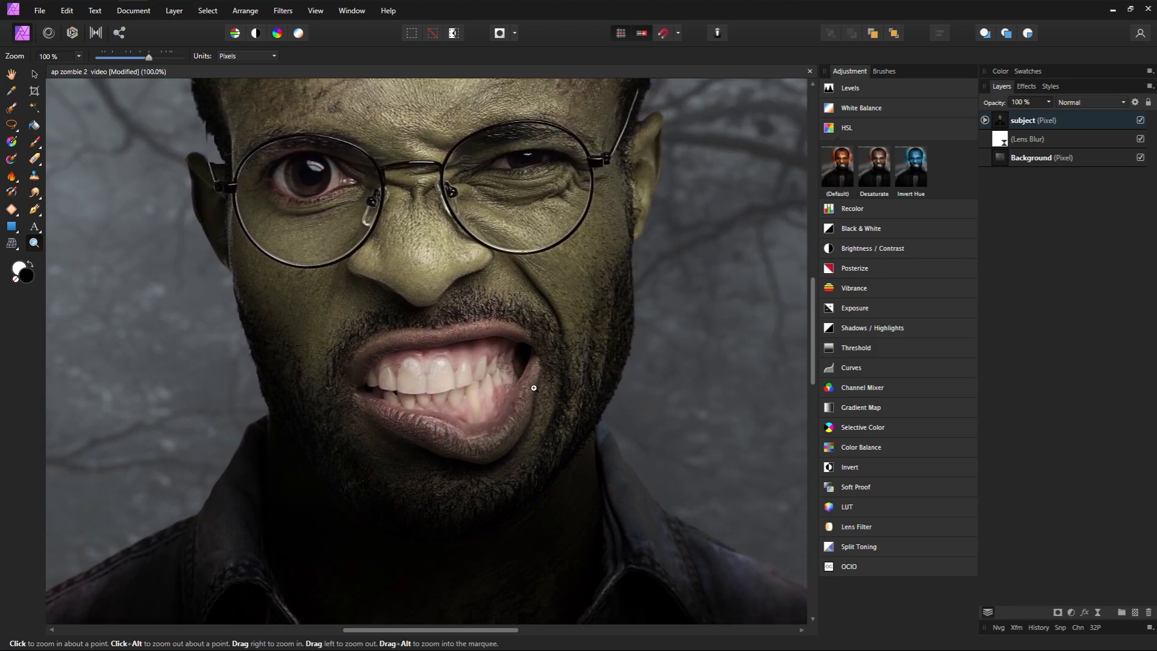
left_click(1136, 612)
left_click_drag(1015, 225, 1010, 107)
left_click(985, 139)
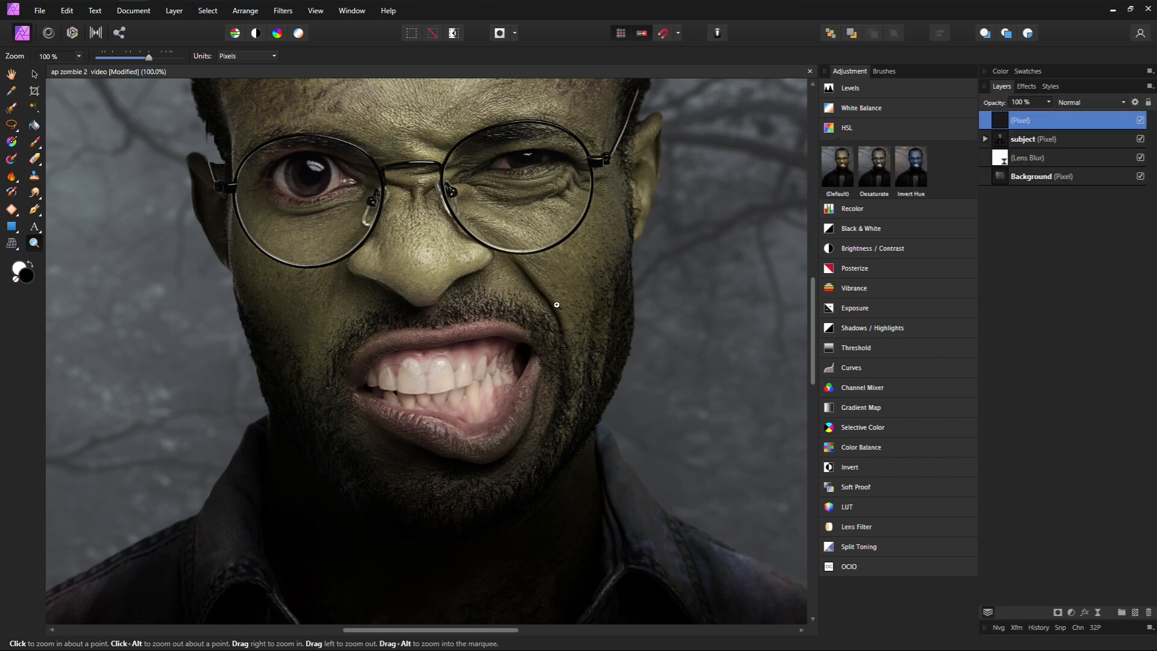
Step: Choose a near-black painting colour, 060303, matching the dark corner of the mouth
left_click(11, 90)
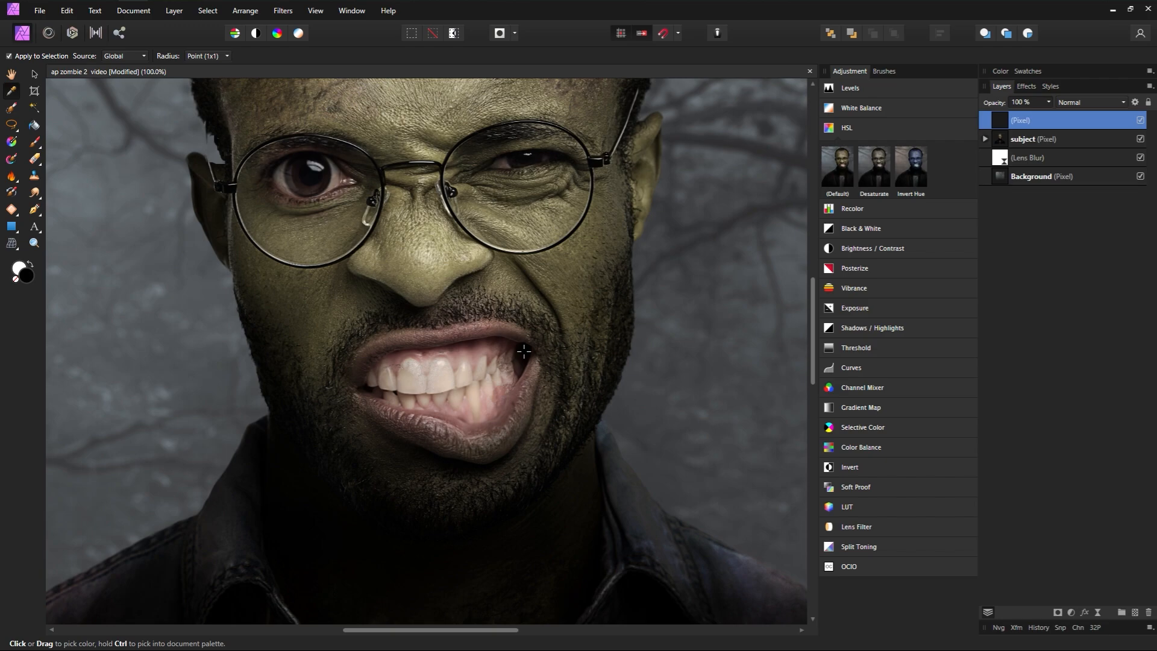
double_click(27, 274)
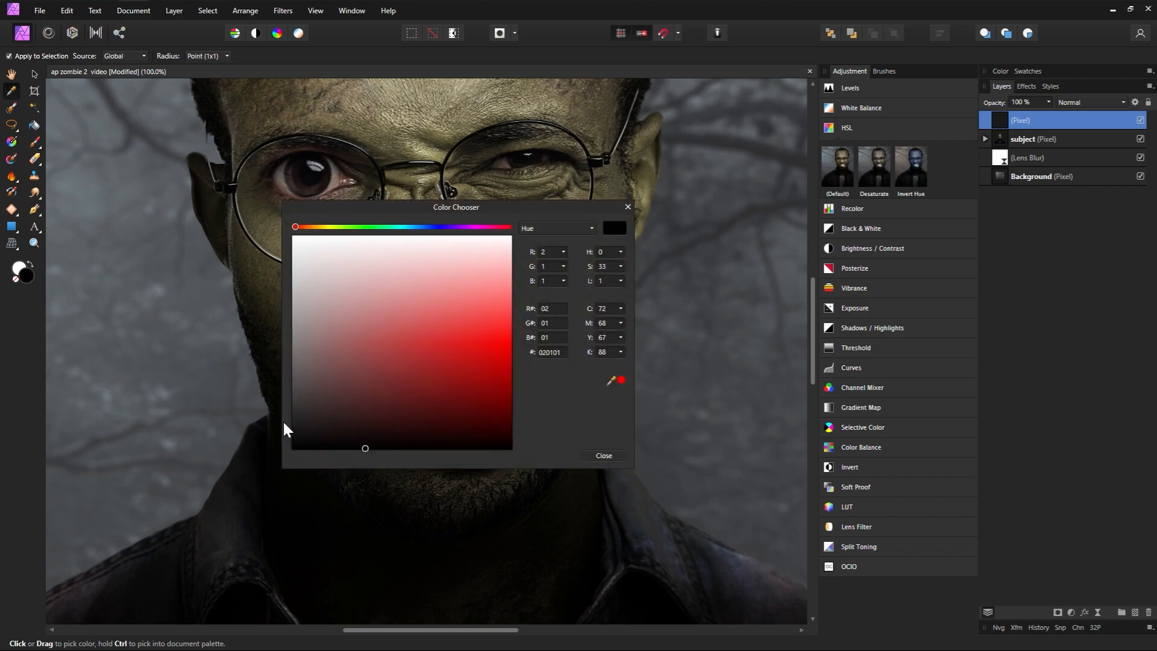
left_click_drag(545, 211, 359, 245)
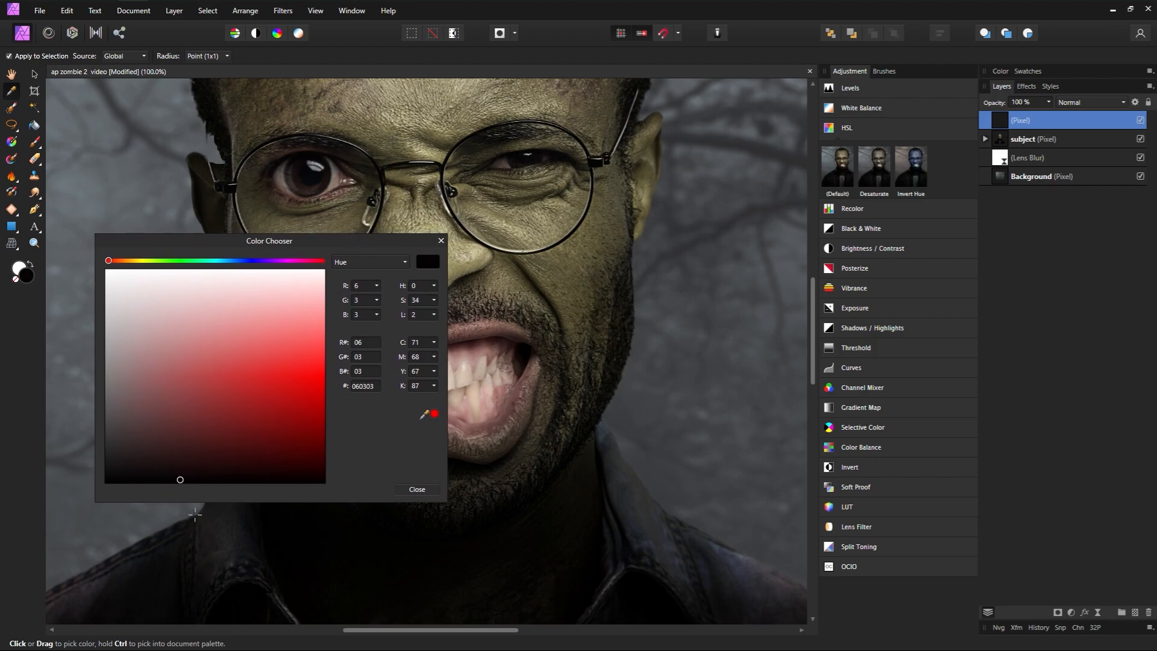
left_click(442, 241)
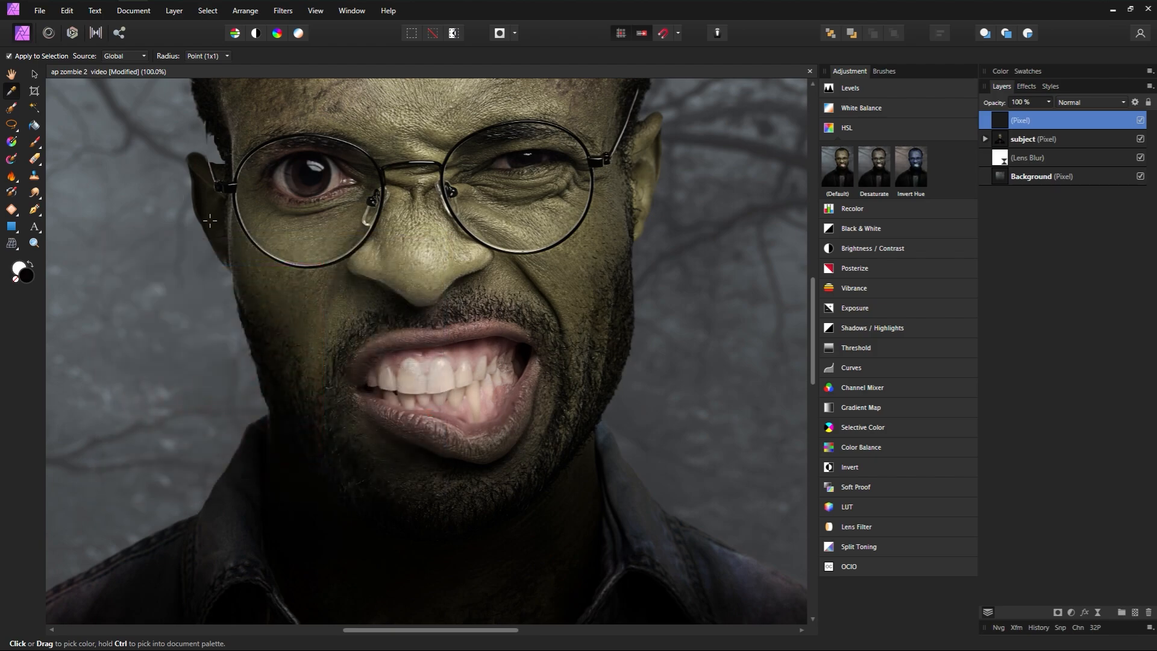
Step: Paint dark missing-tooth gaps over individual teeth with a brush under 10 px at 100% flow and 81% hardness, erasing any excess
left_click(34, 142)
left_click_drag(176, 58, 329, 71)
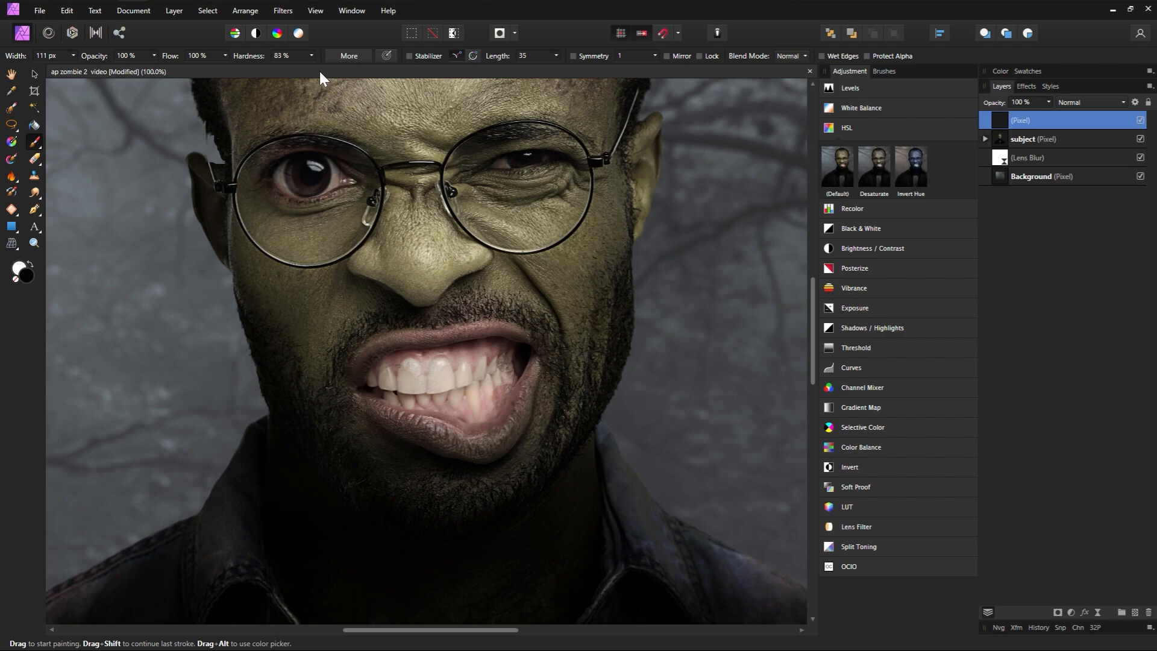
left_click_drag(449, 342, 389, 343)
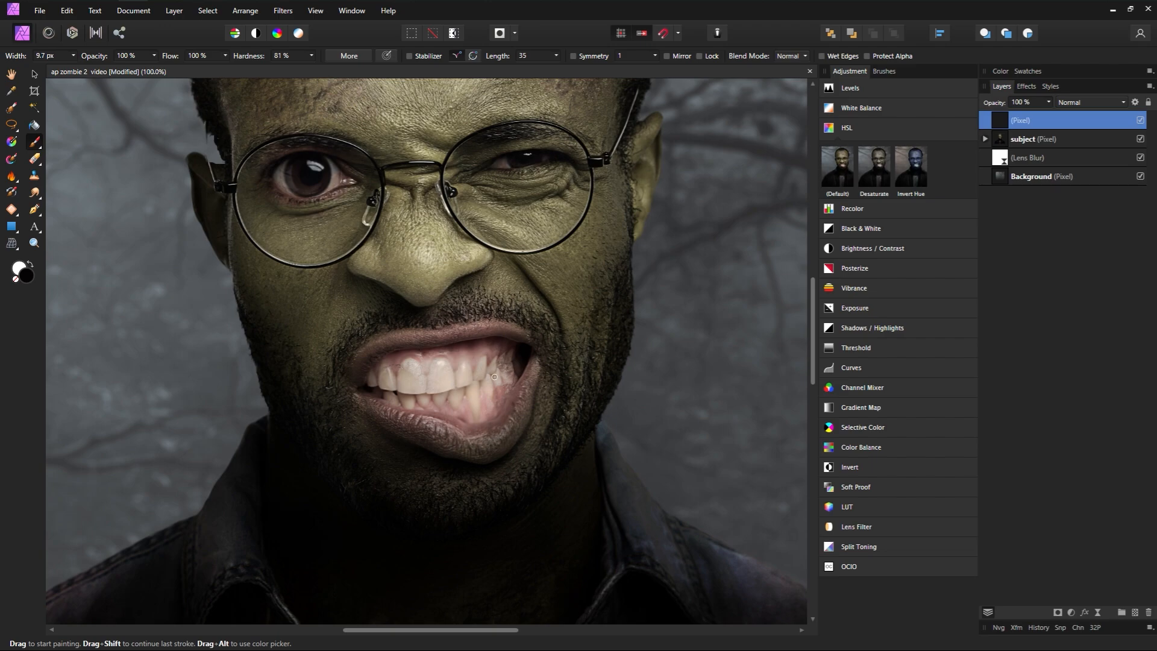
left_click(385, 57)
key("[")
left_click_drag(494, 375, 497, 387)
key("e")
left_click(482, 393)
key("b")
key("[")
left_click_drag(477, 368, 481, 372)
Step: Clean up the edges of the dark gaps in the lower teeth with a smaller eraser
key("e")
key("b")
key("e")
key("bracketleft")
key("bracketleft")
key("bracketleft")
mouse_move(400, 393)
left_mouse_down()
mouse_move(402, 403)
mouse_move(448, 394)
mouse_move(447, 406)
left_mouse_up()
key("b")
key("e")
Step: Smudge the gap edges at 14% strength and paint another dark gap beside the upper one with a 3.2 px brush
key("r")
left_click_drag(479, 364, 483, 358)
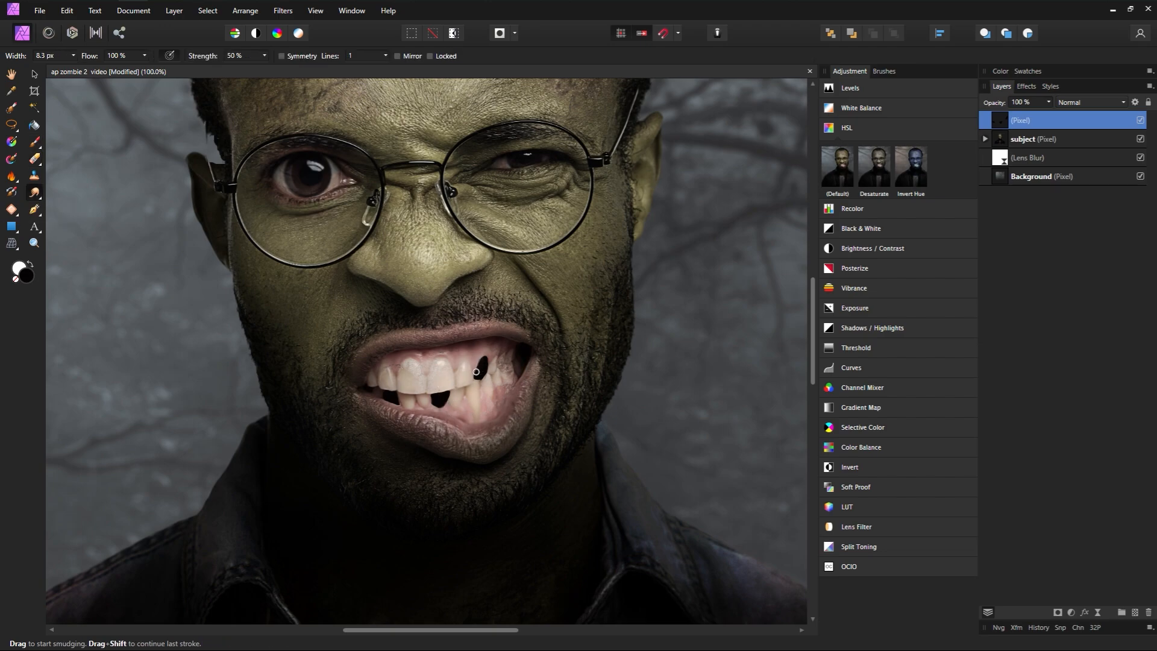
key("bracketright")
key("b")
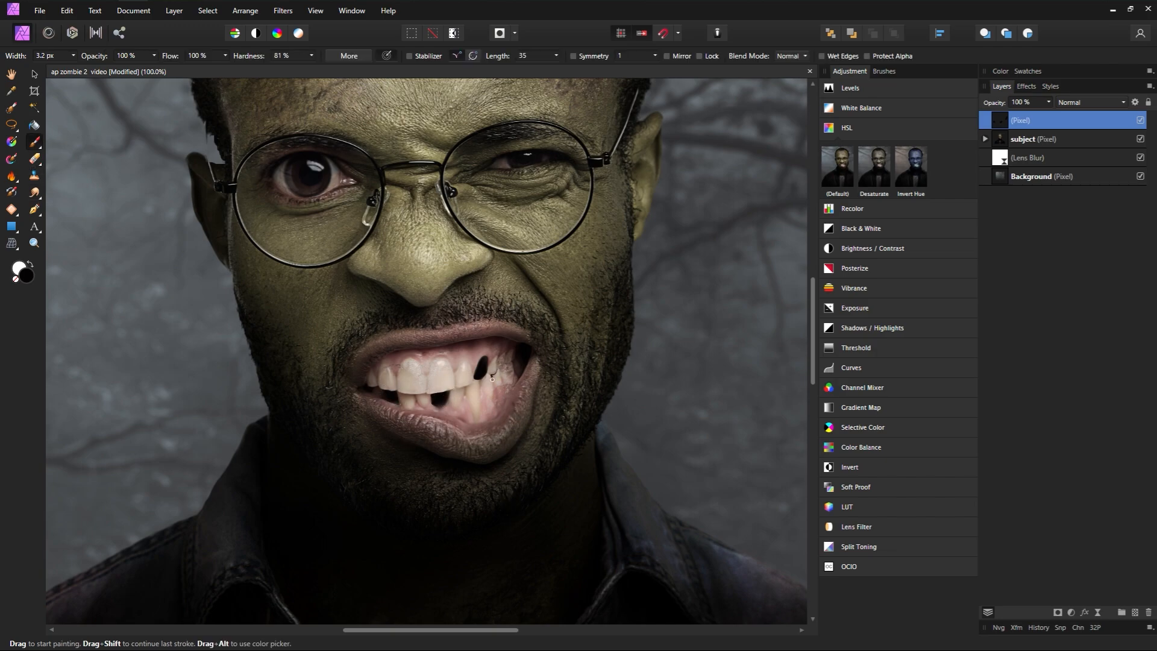
key("r")
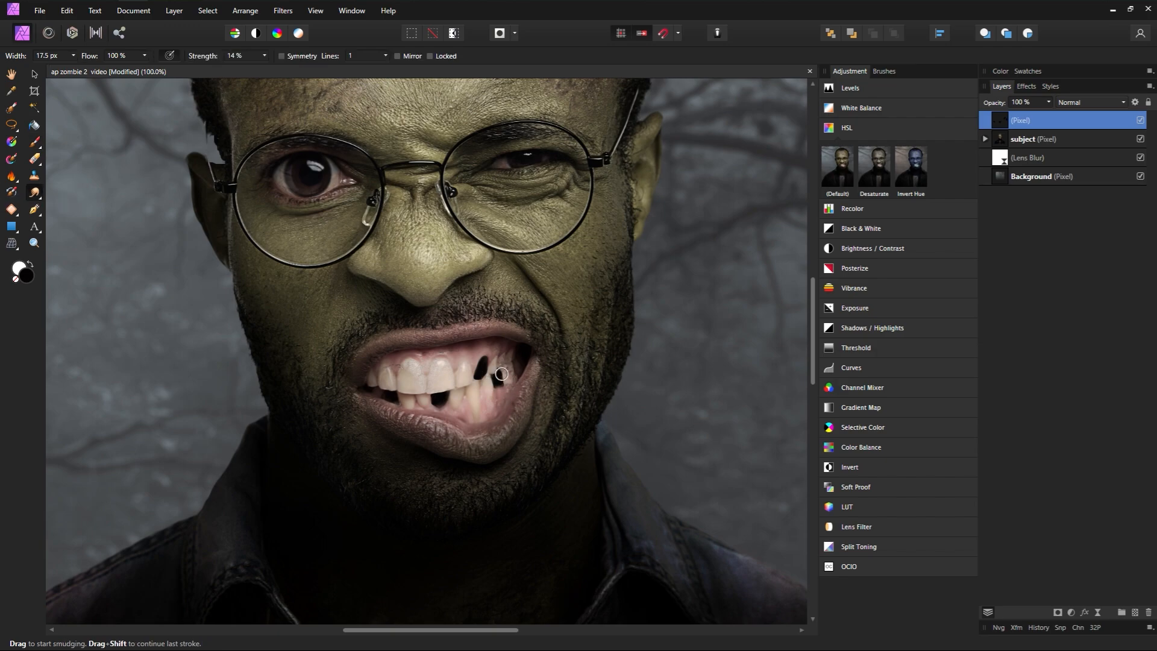
key("b")
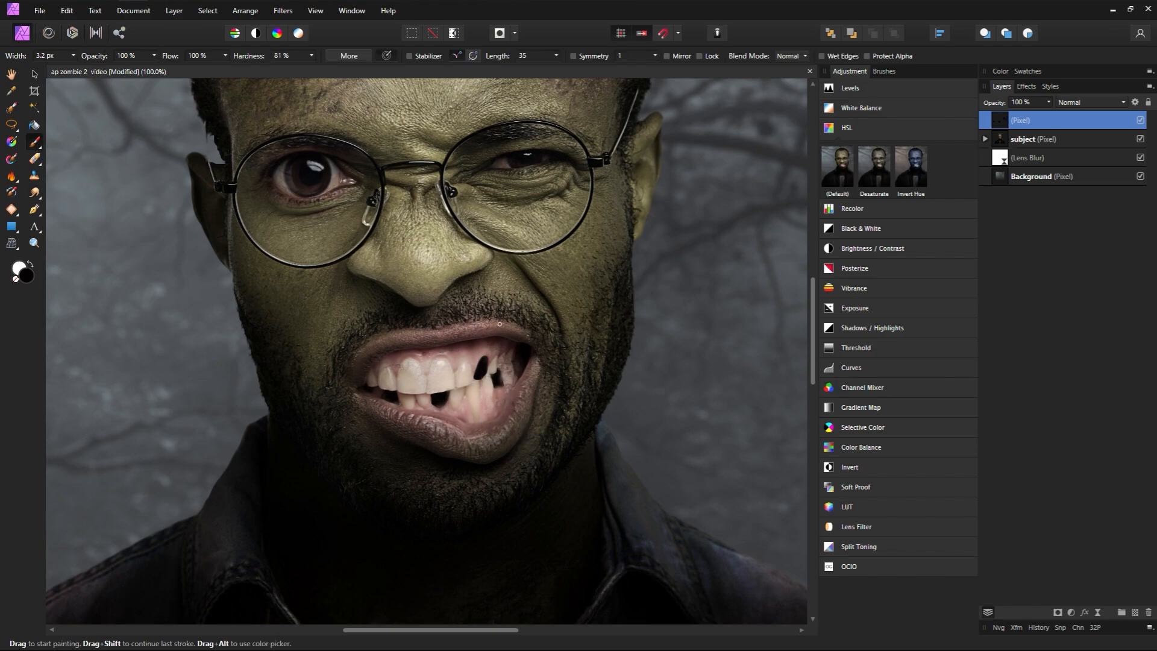
key("r")
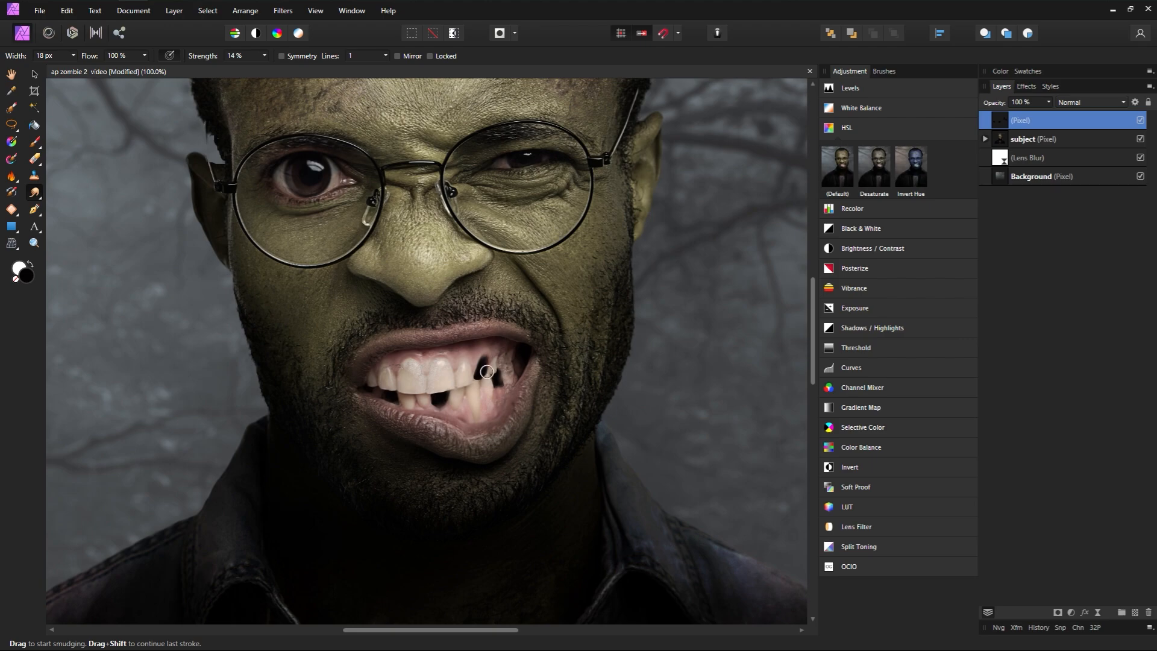
key("space")
Step: Check the missing-tooth gaps close up and at a distance, touching them up with the small brush and the 18 px Smudge tool
scroll(540, 406, "down", 2)
left_click_drag(540, 405, 518, 402)
key("e")
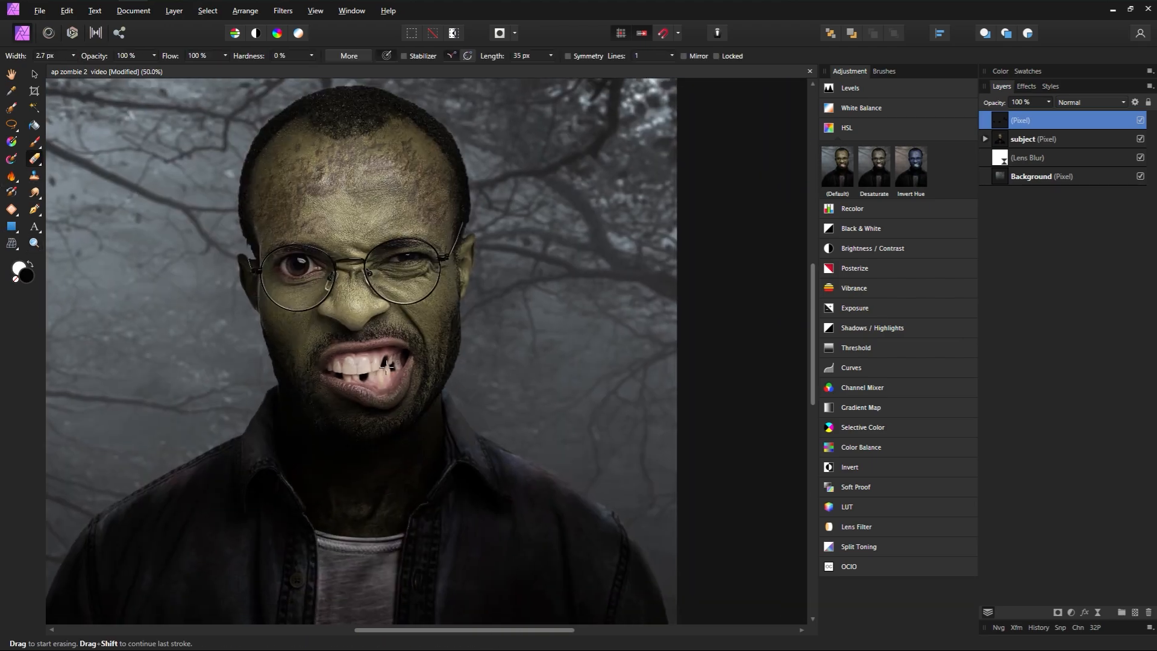
scroll(397, 369, "up", 6)
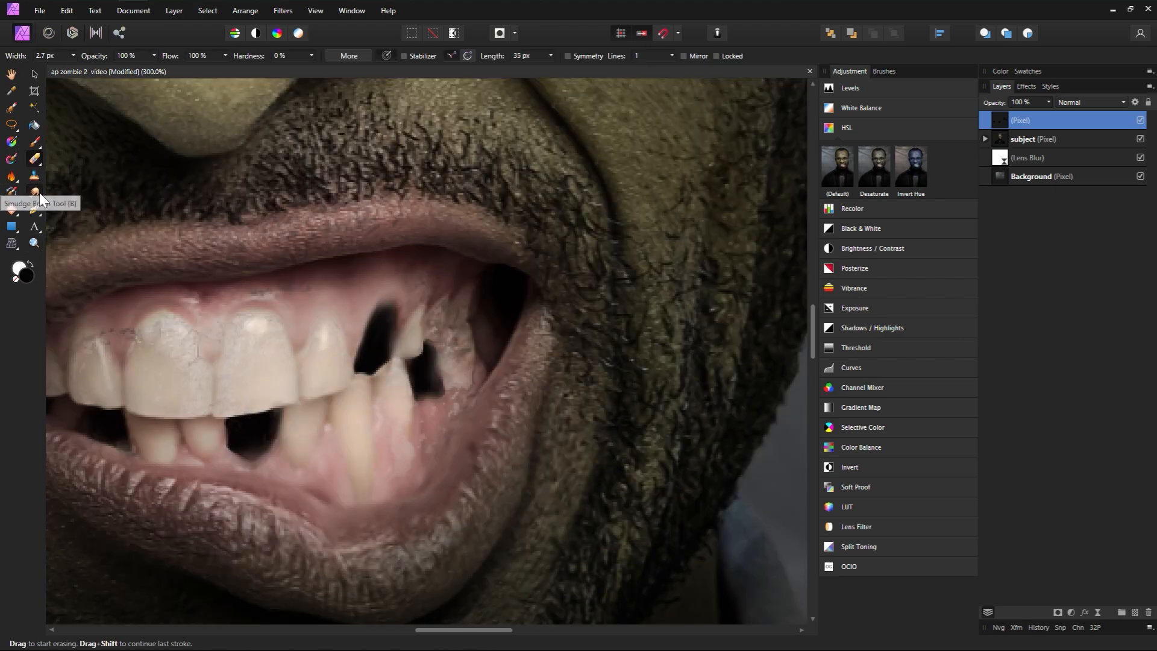
key("b")
scroll(403, 359, "down", 7)
scroll(403, 355, "up", 1)
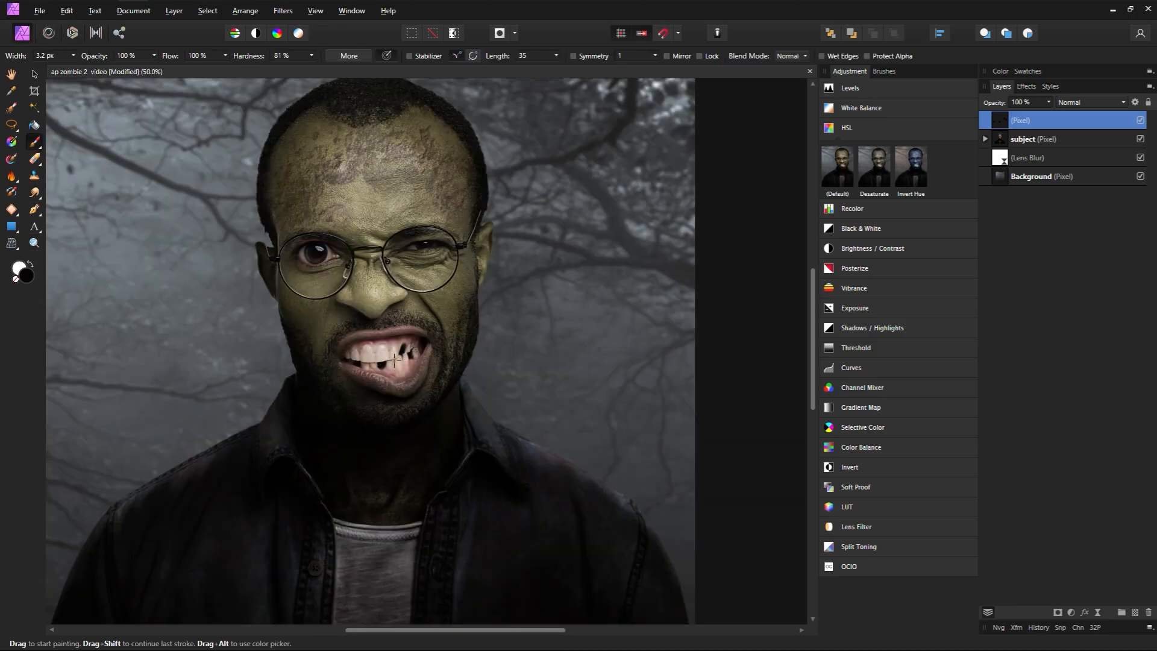
key("r")
key("b")
key("r")
scroll(311, 319, "left", 2)
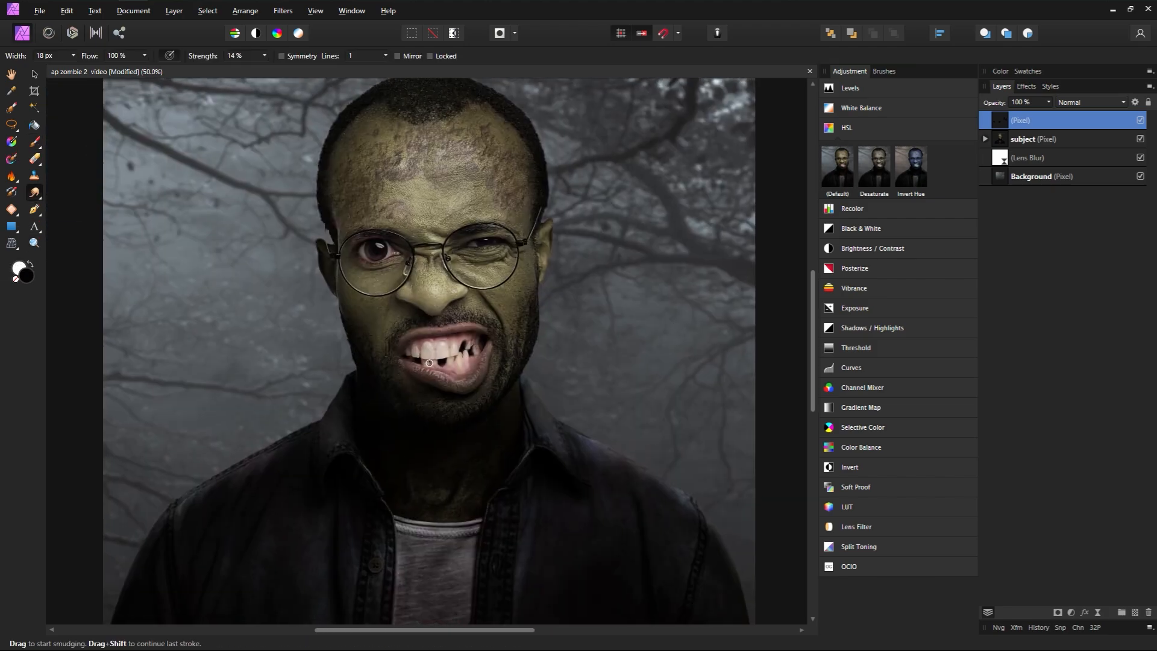
Step: Toggle the missing-teeth layer off and on to compare its effect
left_click(1140, 120)
left_click(1141, 120)
left_click(1141, 120)
left_click(1140, 120)
Step: Add a new pixel layer above the missing-teeth layer and set its blend mode to Multiply
left_click(1136, 611)
left_click(1082, 103)
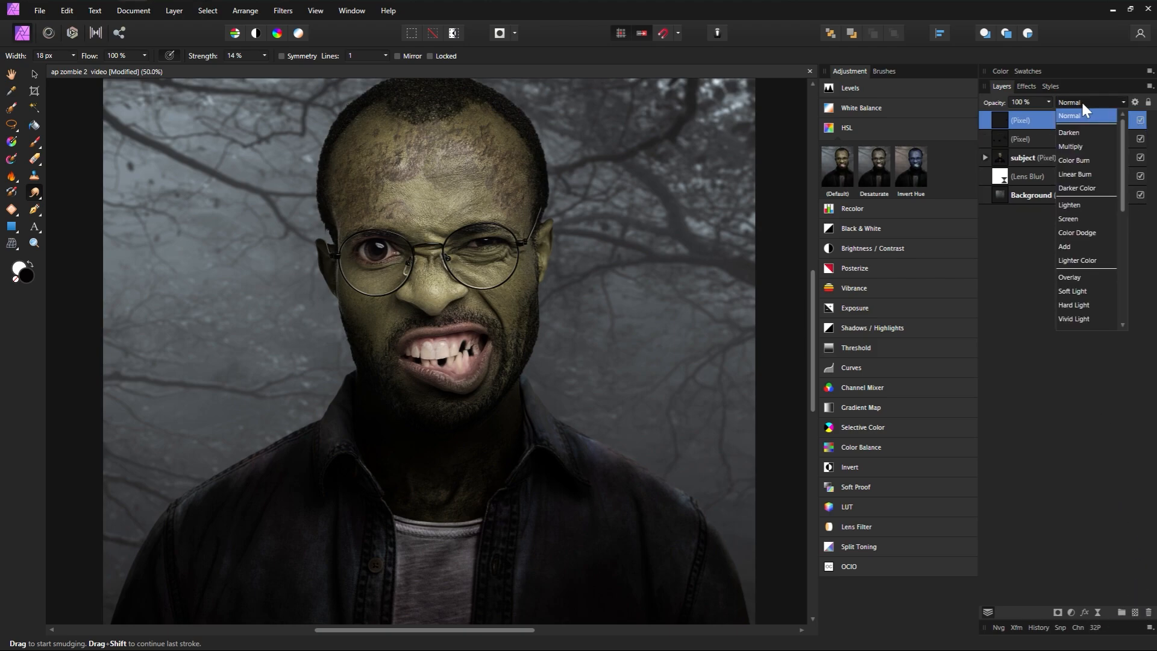
left_click(1073, 146)
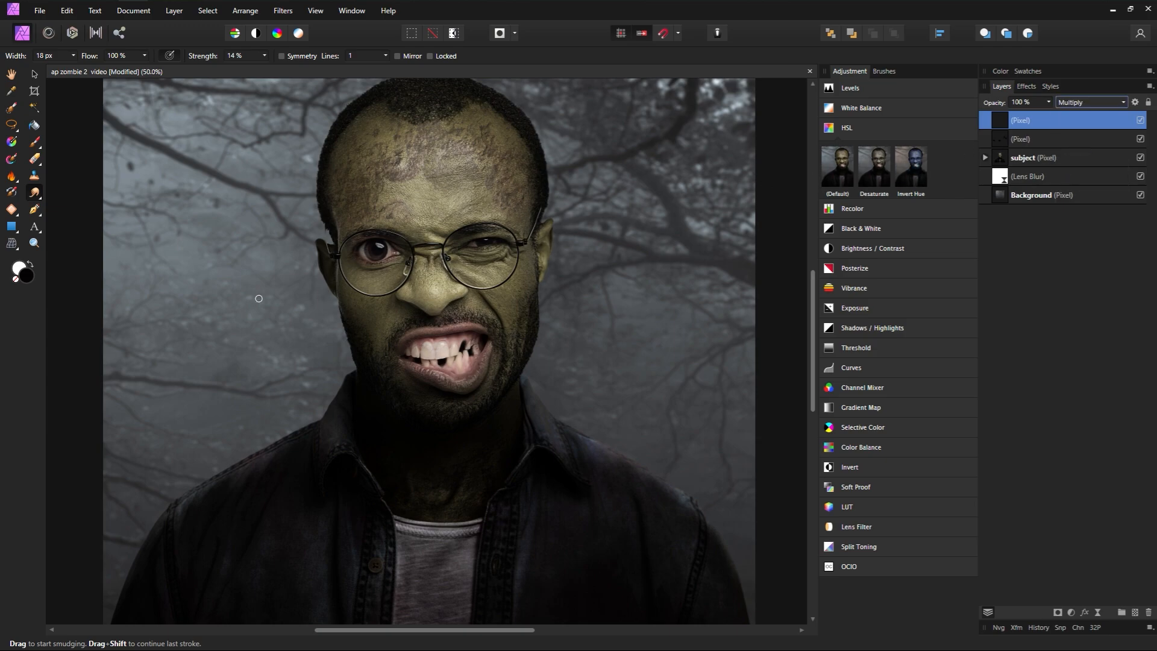
Step: Choose the muted brown 74684A as the painting colour for staining the teeth
left_click(23, 273)
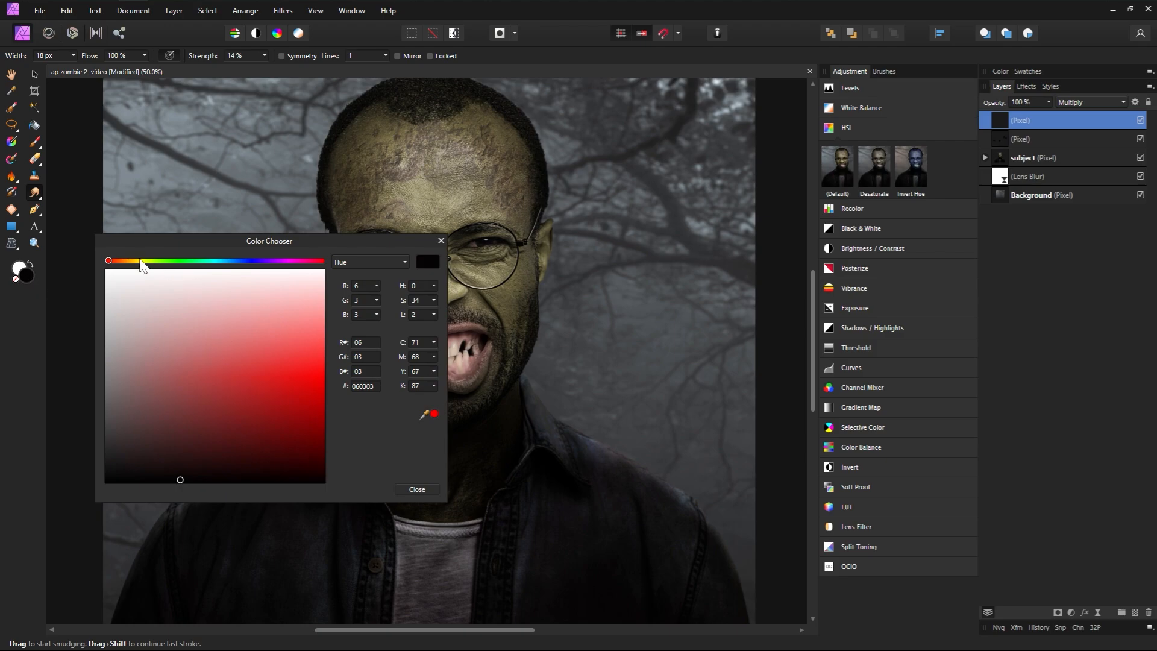
left_click(135, 261)
left_click(154, 399)
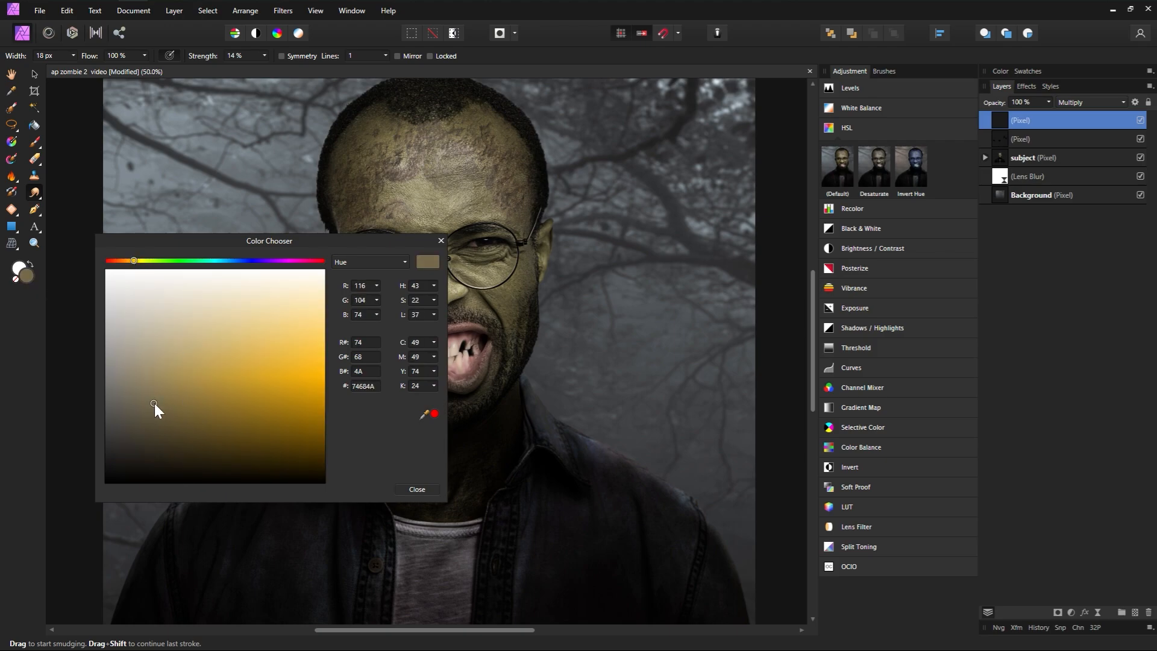
left_click(442, 241)
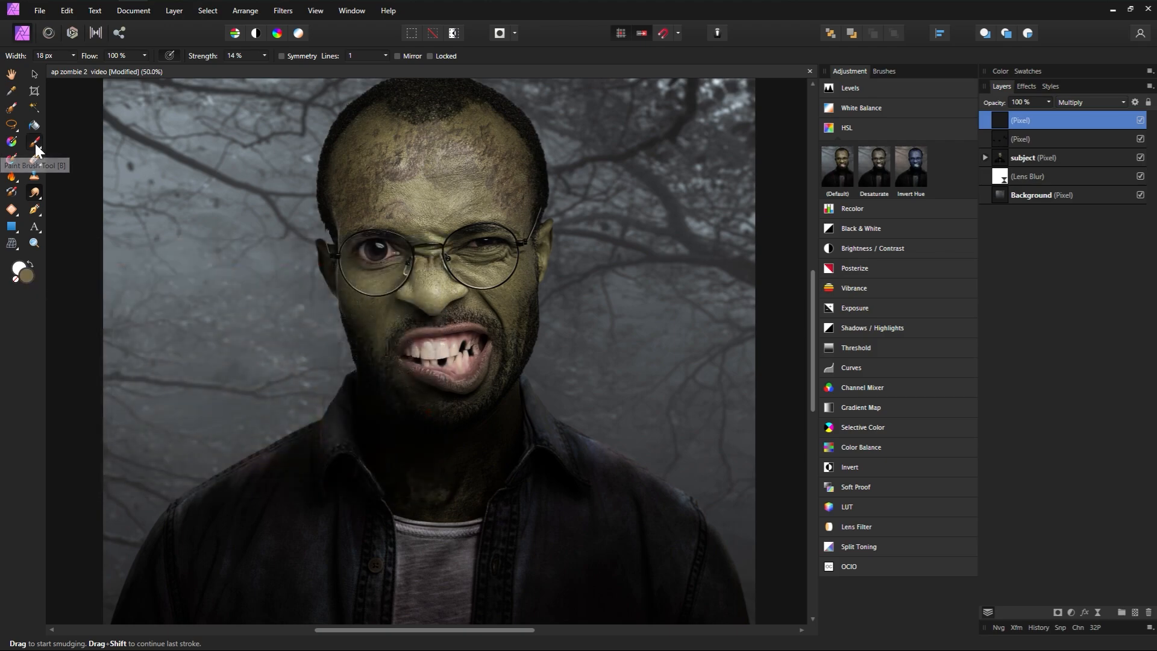
Step: Try staining the teeth with a 33.7 px brush at 100% flow and 81% hardness, and undo the stroke
left_click(34, 142)
key("bracketright")
key("bracketright")
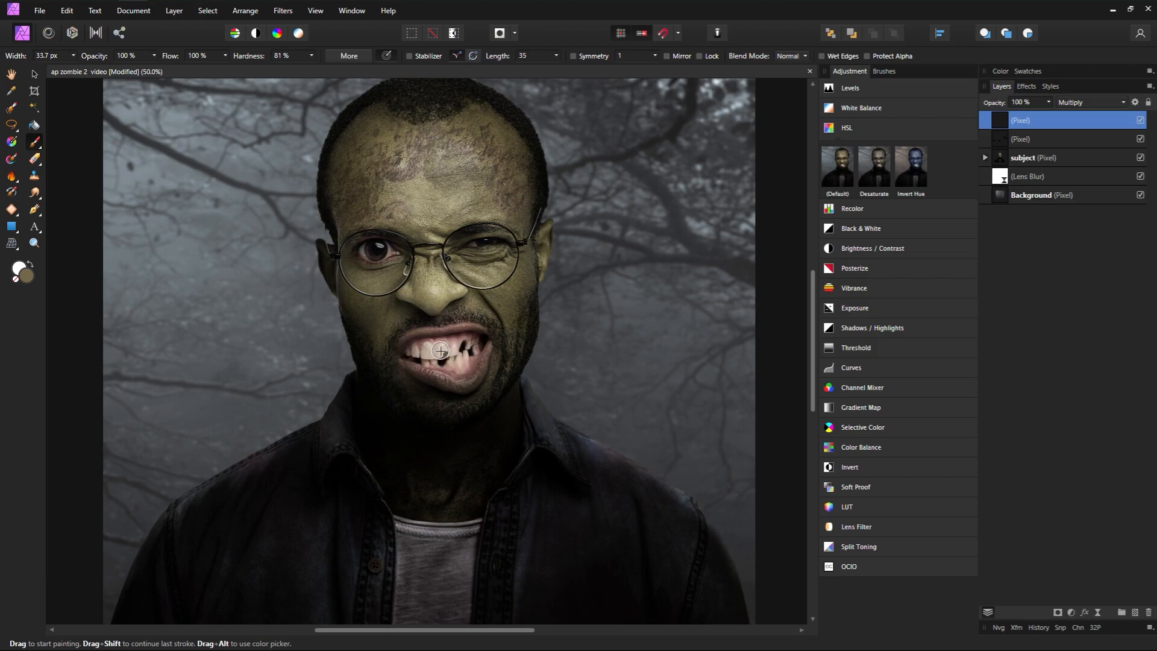
left_click(441, 353)
key("ctrl+z")
Step: Stain the teeth brown with a soft brush about 136 px wide at 29% flow and 0% hardness
left_click_drag(238, 55, 181, 55)
key("bracketright")
key("bracketright")
left_click_drag(430, 352, 432, 362)
key("ctrl+z")
left_click_drag(170, 55, 63, 72)
key("bracketright")
key("bracketright")
key("bracketright")
key("bracketright")
key("bracketright")
key("bracketright")
key("bracketright")
mouse_move(461, 351)
left_mouse_down()
mouse_move(413, 355)
mouse_move(467, 356)
left_mouse_up()
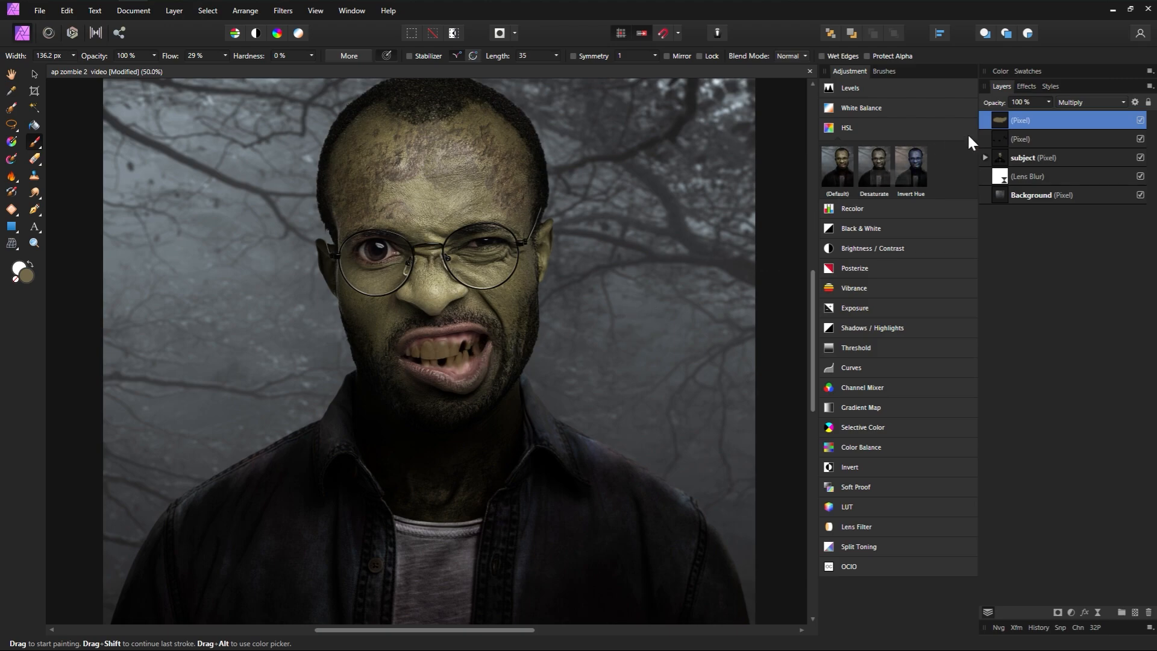
Step: Fade the teeth stain over bright areas by lowering the highlight end of its Underlying Composition Ranges and adding a middle point
left_click(1136, 102)
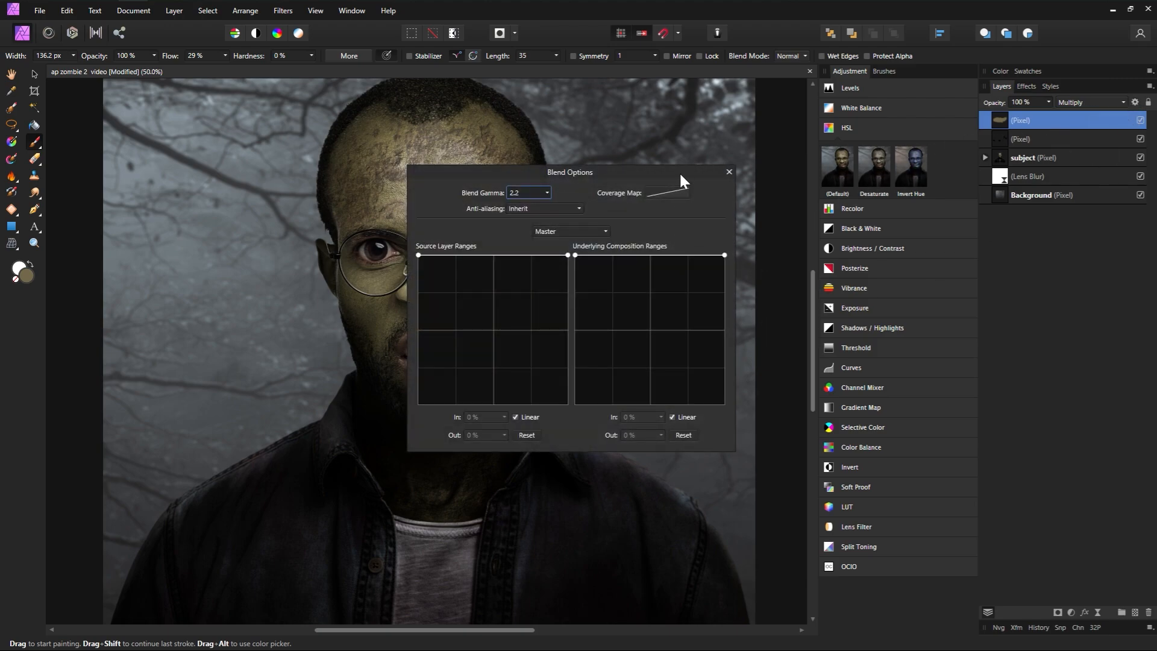
left_click_drag(678, 171, 834, 165)
left_click_drag(881, 249, 895, 409)
left_click_drag(844, 362, 820, 275)
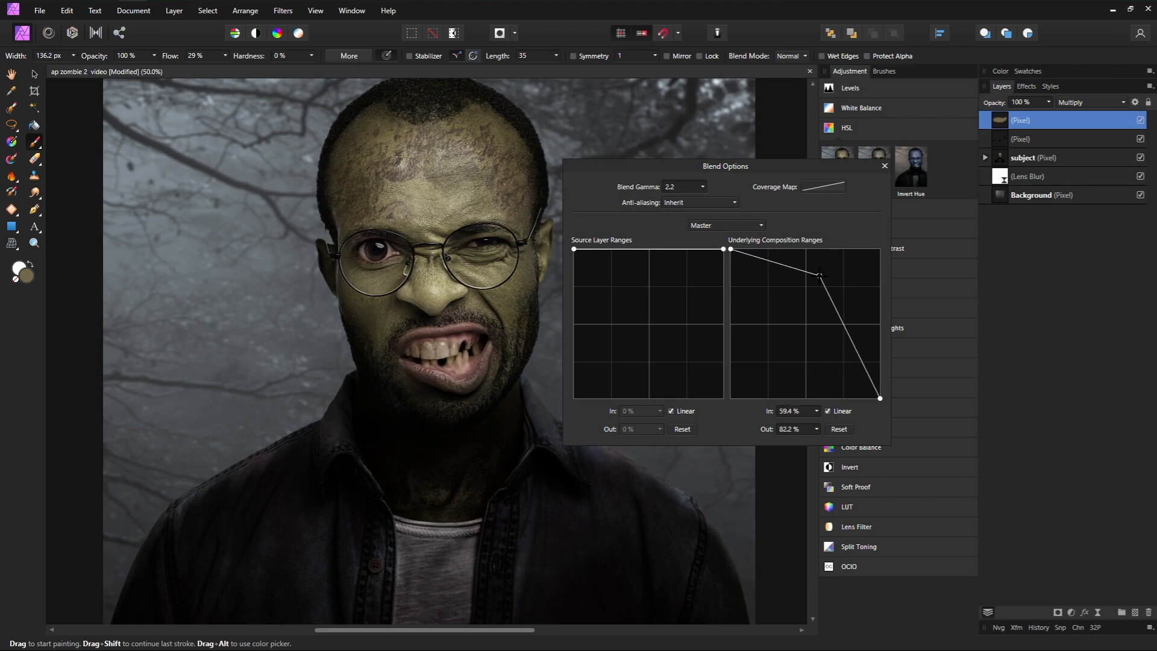
left_click_drag(820, 276, 801, 330)
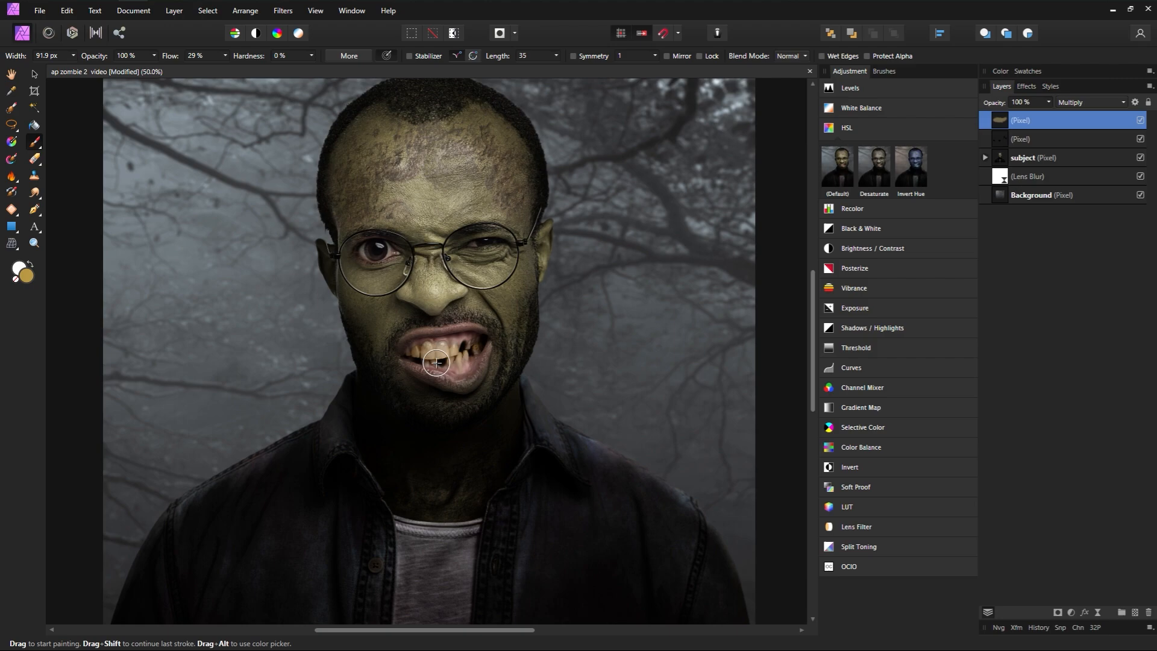
Step: Move the middle point of the teeth stain's Underlying Composition Ranges to about 43% input and 100% output
key("e")
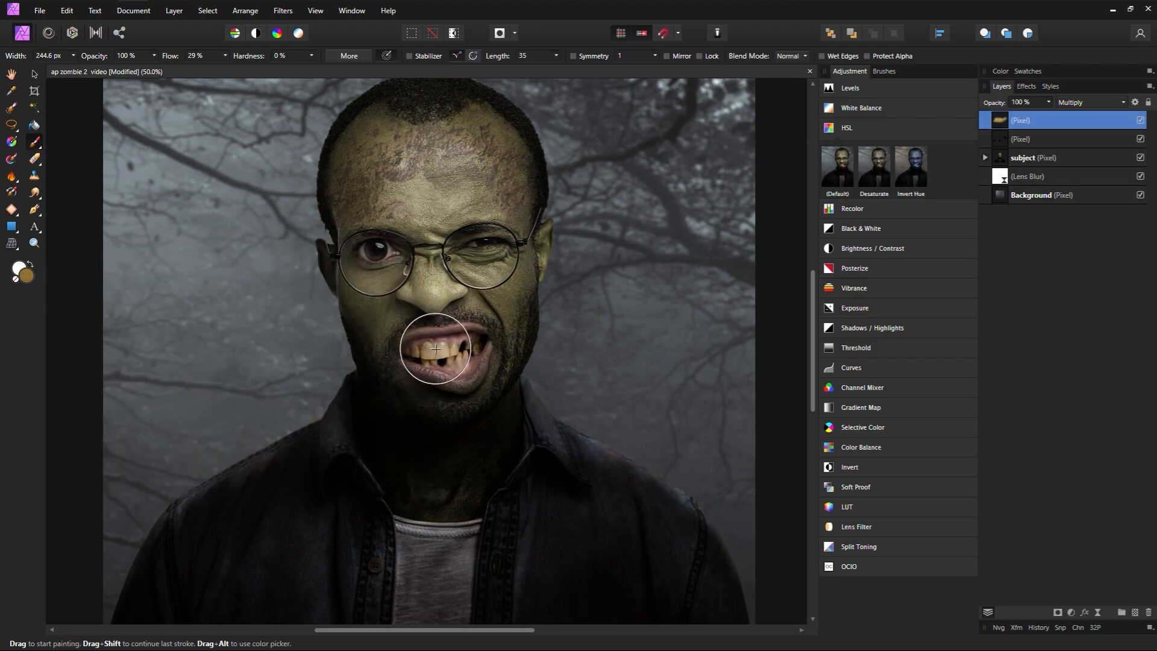
left_click(1135, 103)
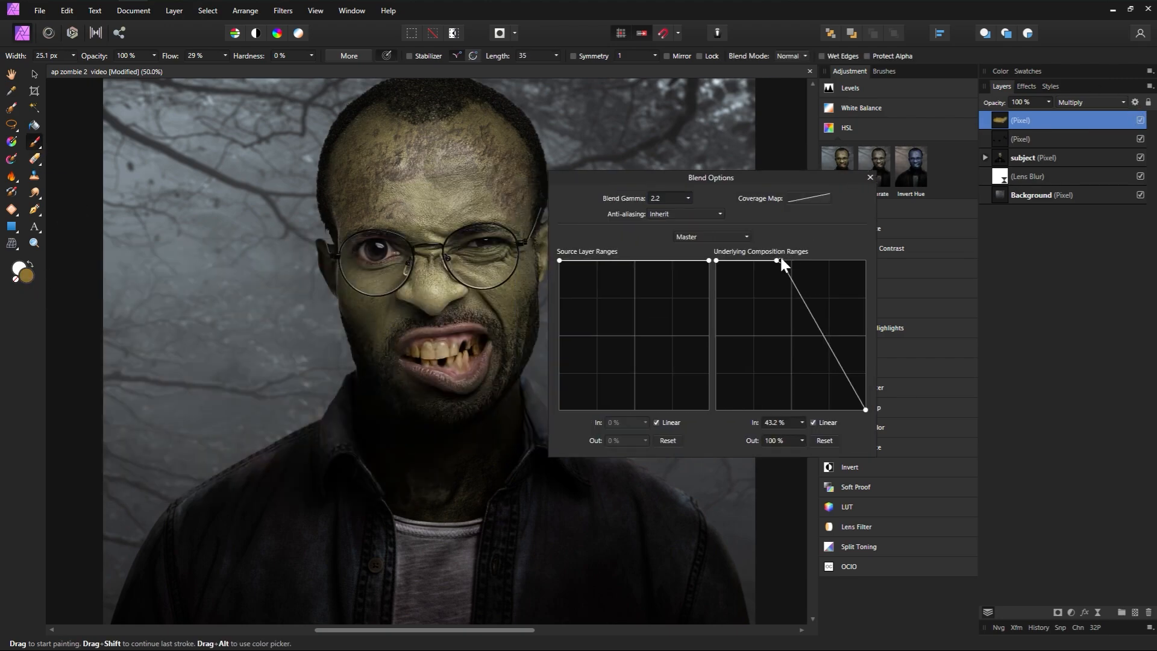
left_click_drag(781, 258, 777, 261)
left_click(869, 177)
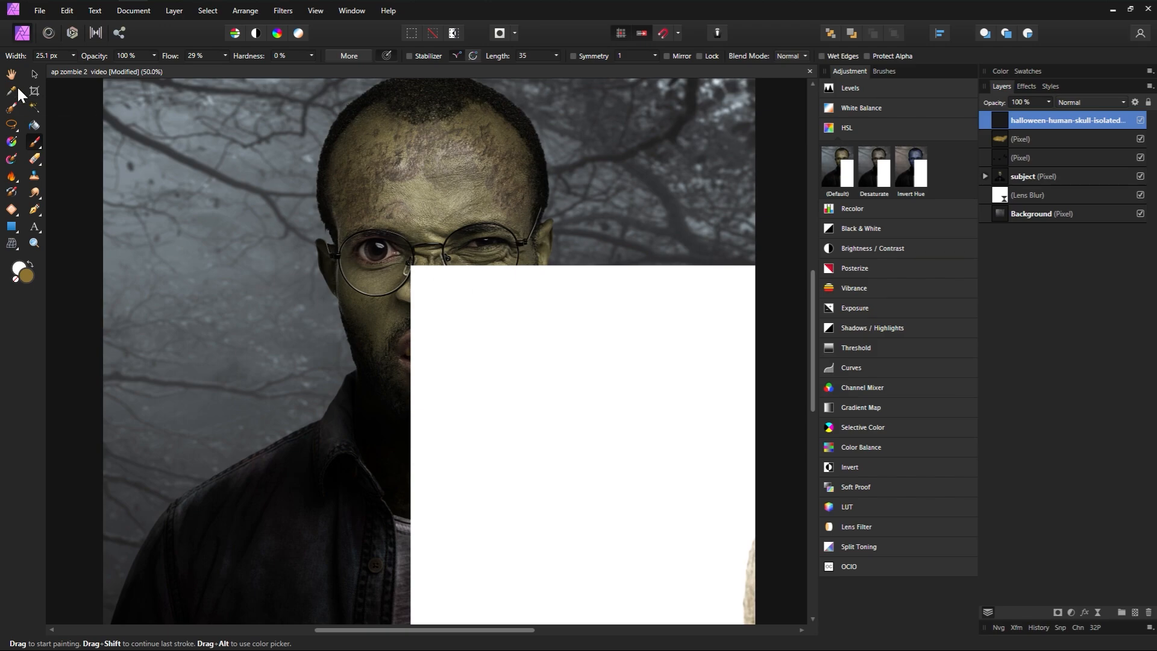
Step: Move the skull image over the man's head, enlarge it to about 43% scale and set its blend mode to Overlay
left_click(35, 74)
left_click_drag(410, 265, 268, 151)
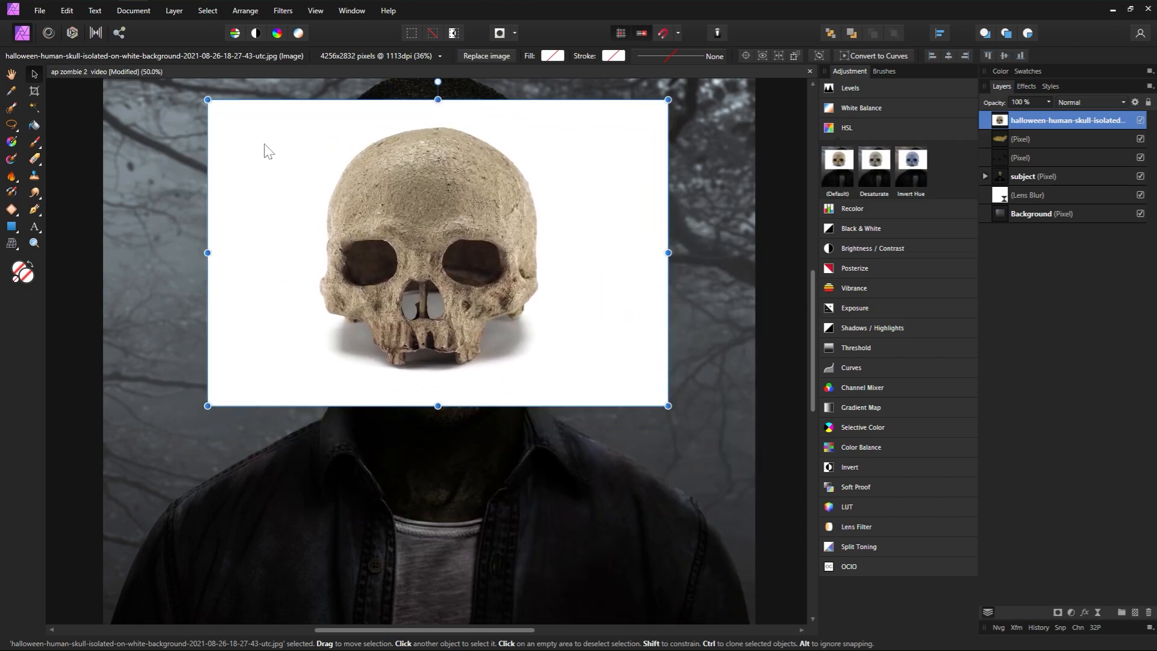
left_click_drag(668, 405, 602, 378)
scroll(646, 545, "up", 1)
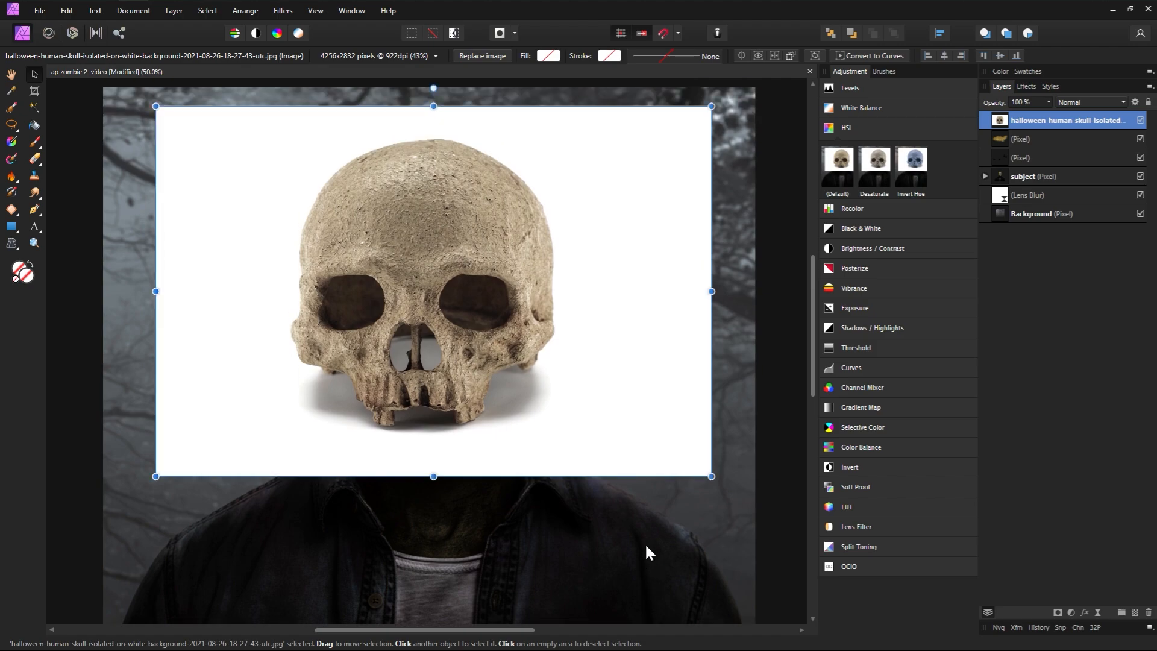
left_click(1076, 101)
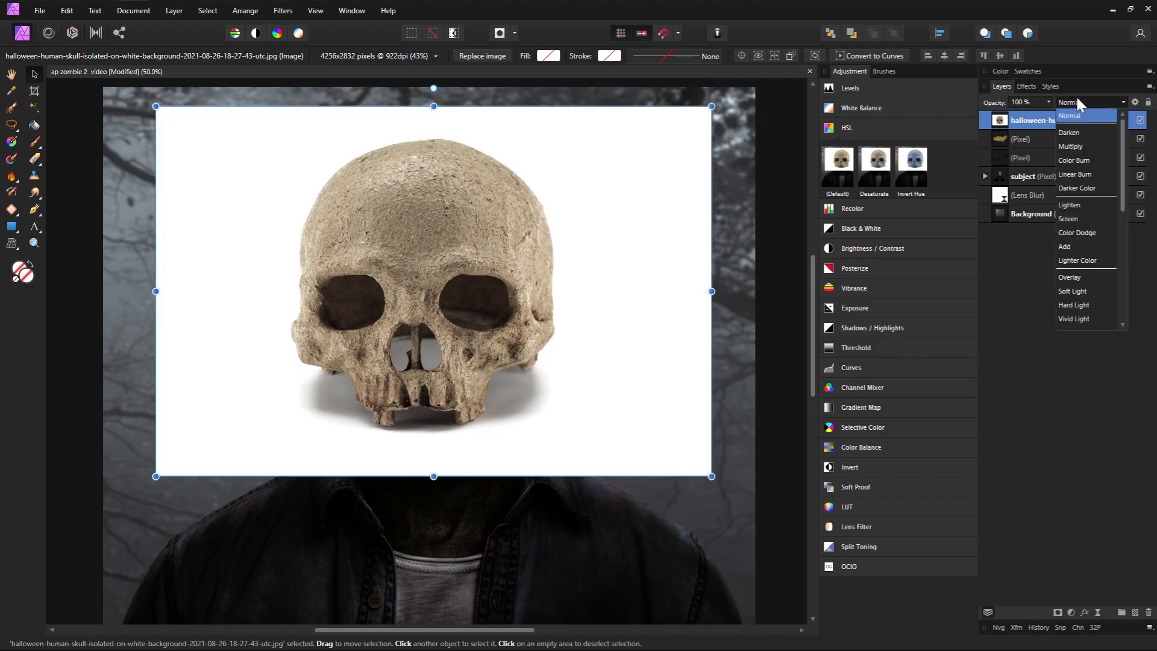
left_click(1070, 277)
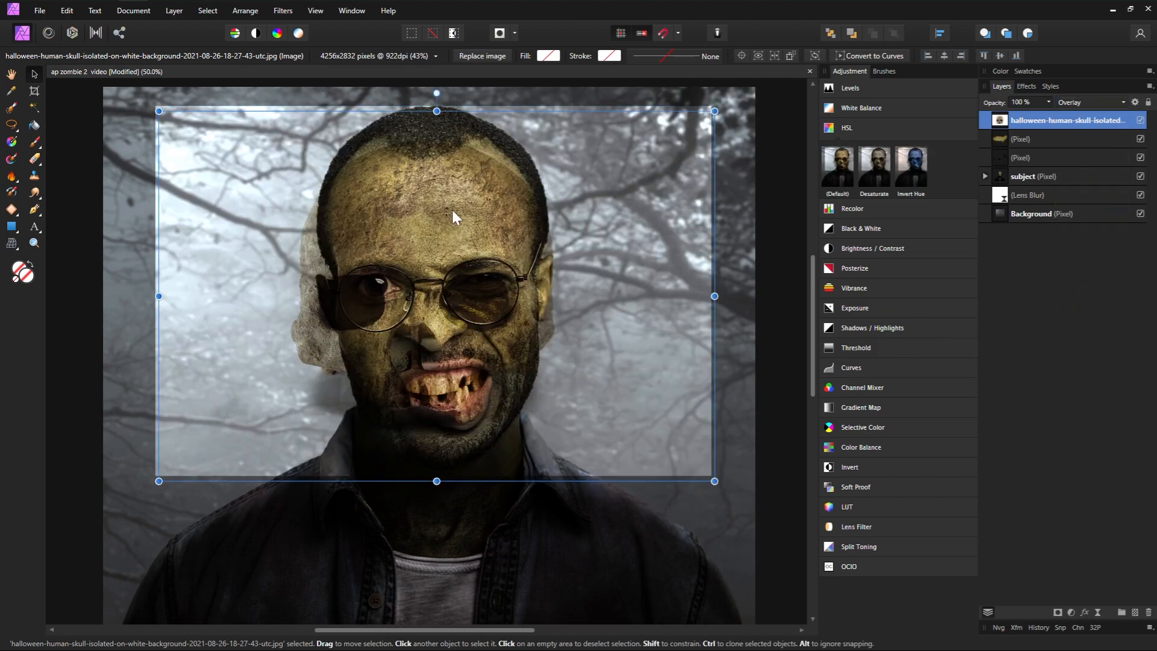
Step: Reduce the skull image to about 38% scale and align its eye sockets with the man's glasses
left_click_drag(452, 210, 460, 172)
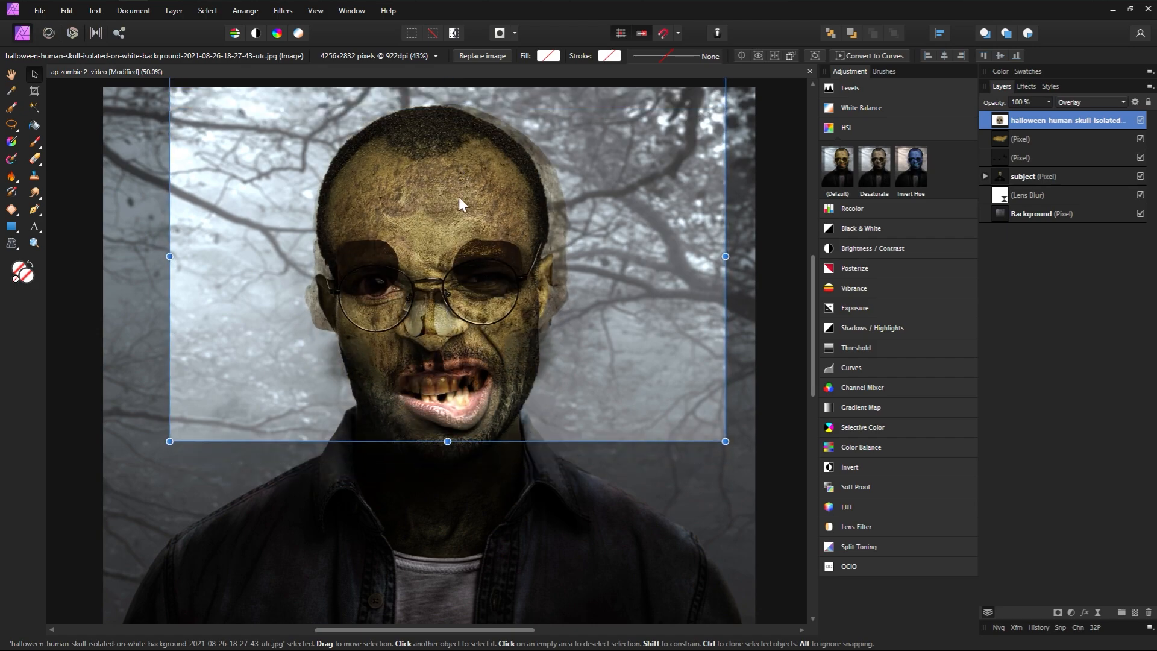
left_click_drag(726, 441, 658, 383)
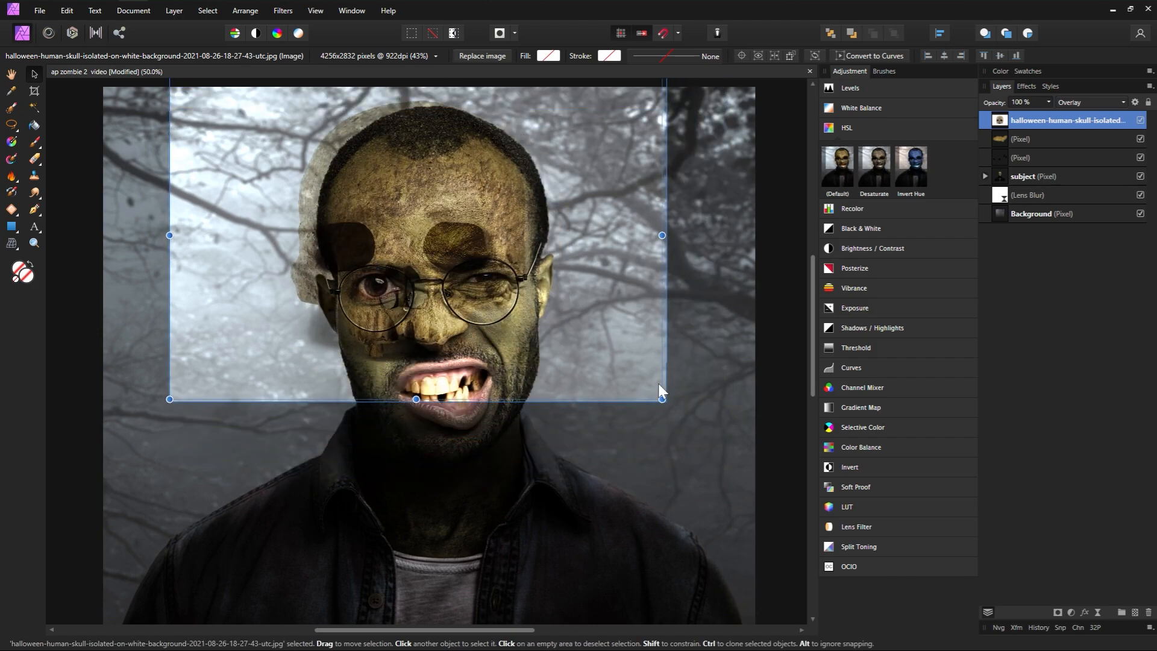
left_click_drag(483, 270, 504, 287)
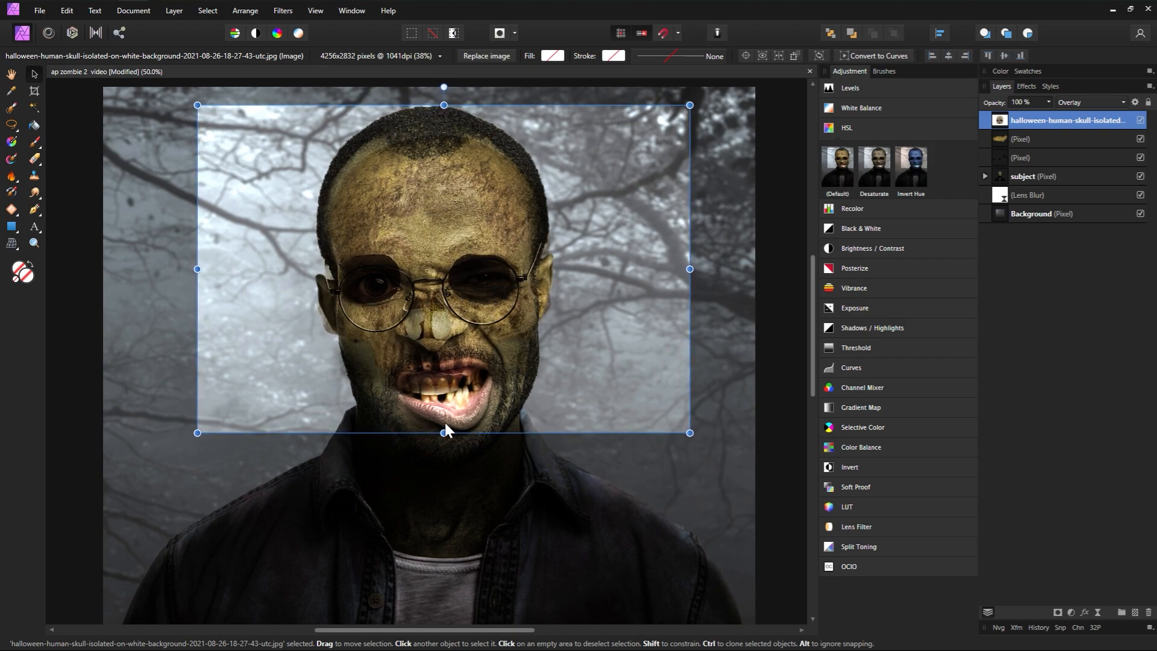
left_click_drag(452, 310, 450, 310)
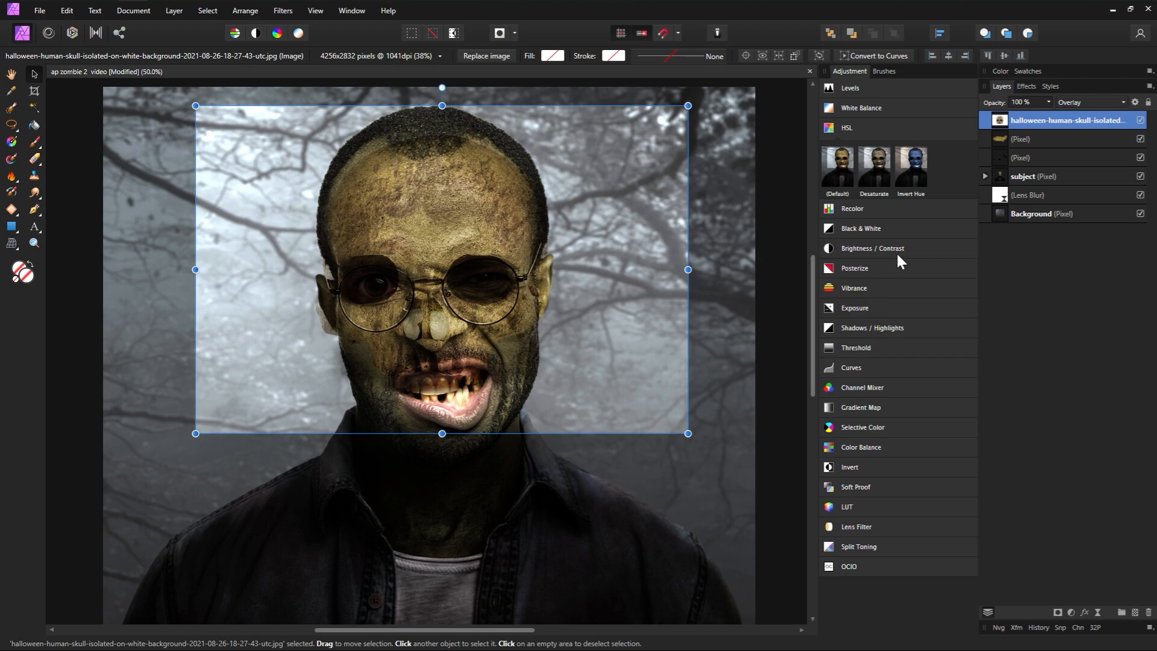
Step: Add a default Black & White adjustment and nest it inside the skull image layer
left_click(894, 224)
left_click(844, 267)
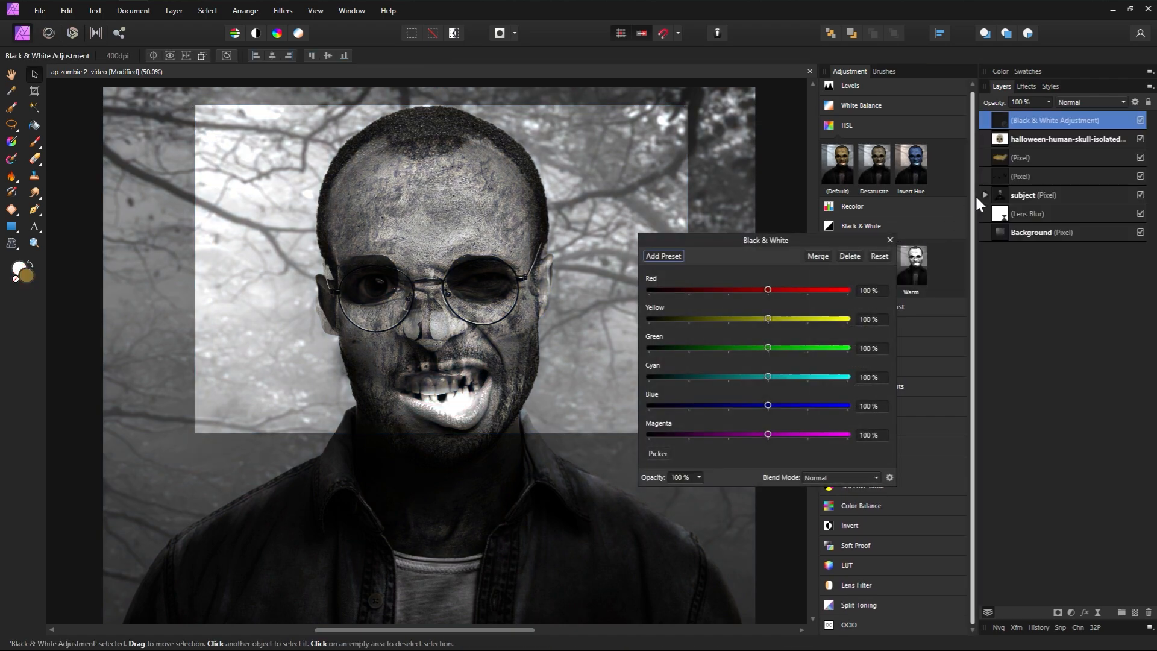
left_click_drag(1004, 121, 1007, 143)
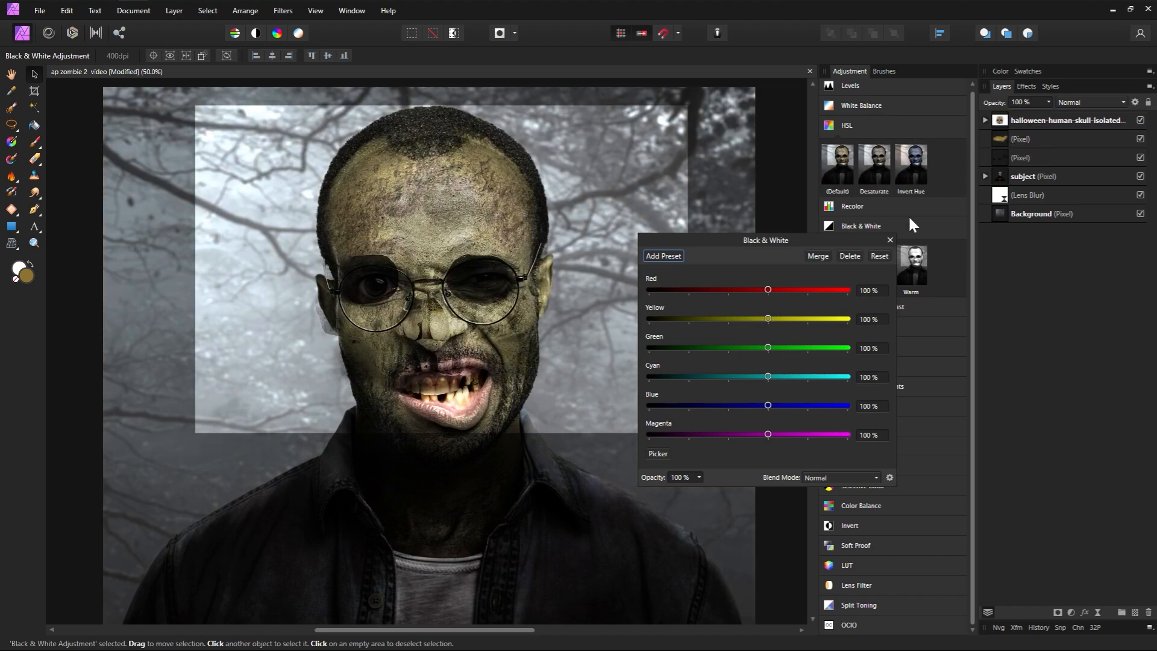
left_click(891, 240)
Step: Add a Brightness / Contrast adjustment inside the skull layer with brightness at -50% and contrast at 54%
left_click(862, 308)
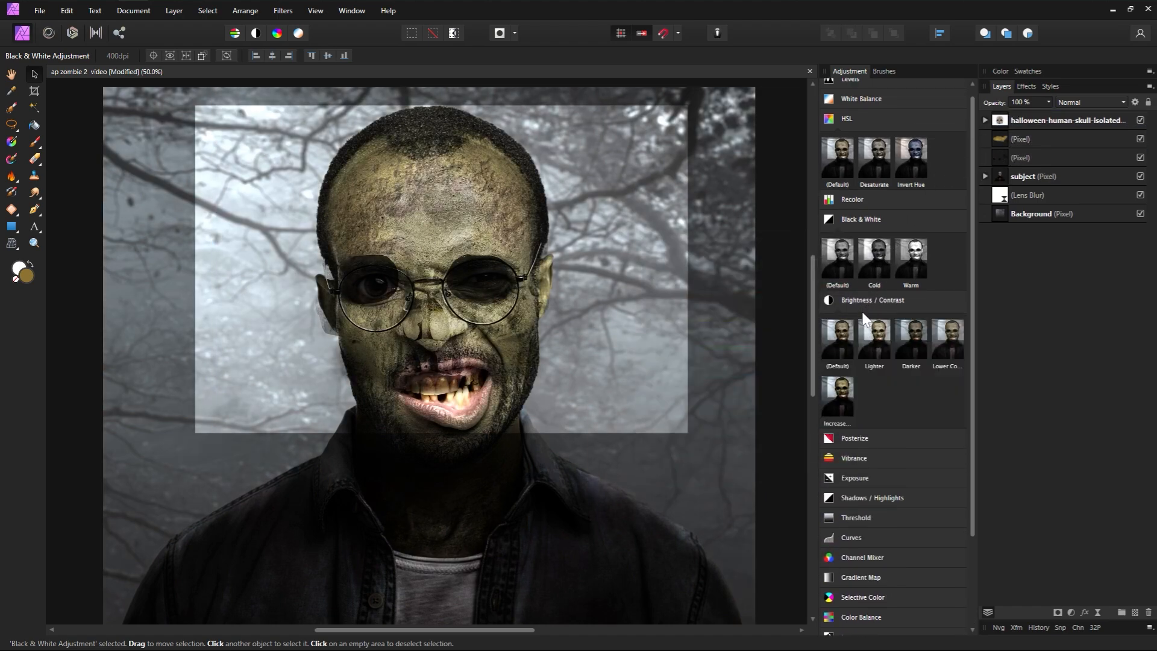
left_click(842, 340)
left_click(879, 414)
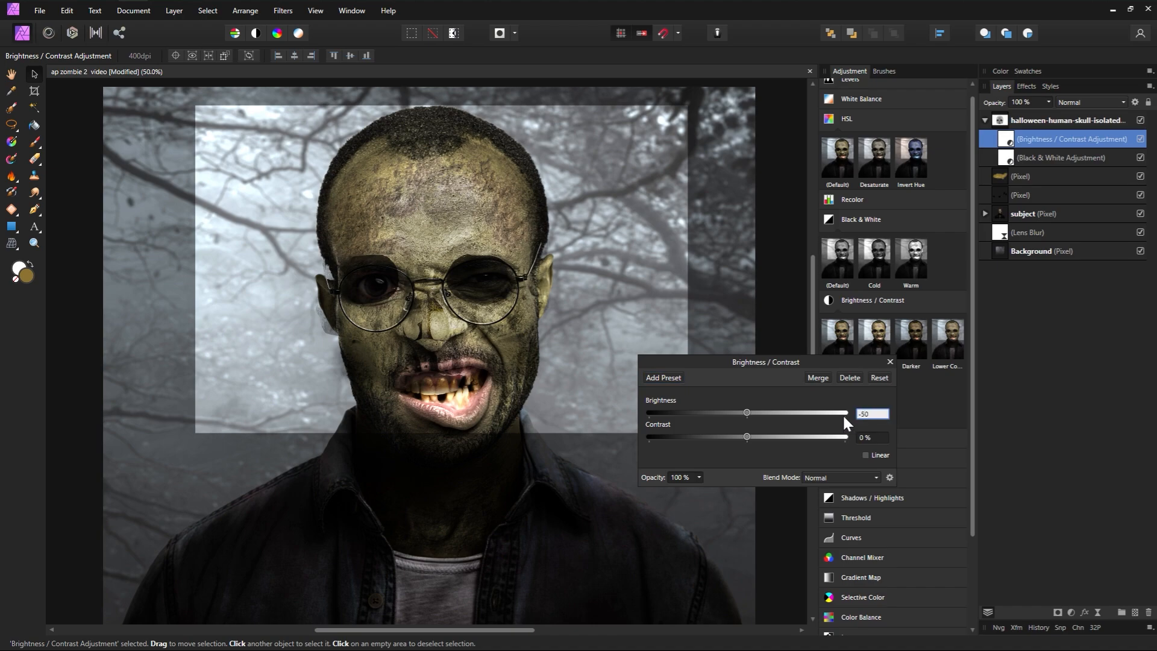
type("-50")
key("Return")
left_click_drag(726, 436, 824, 437)
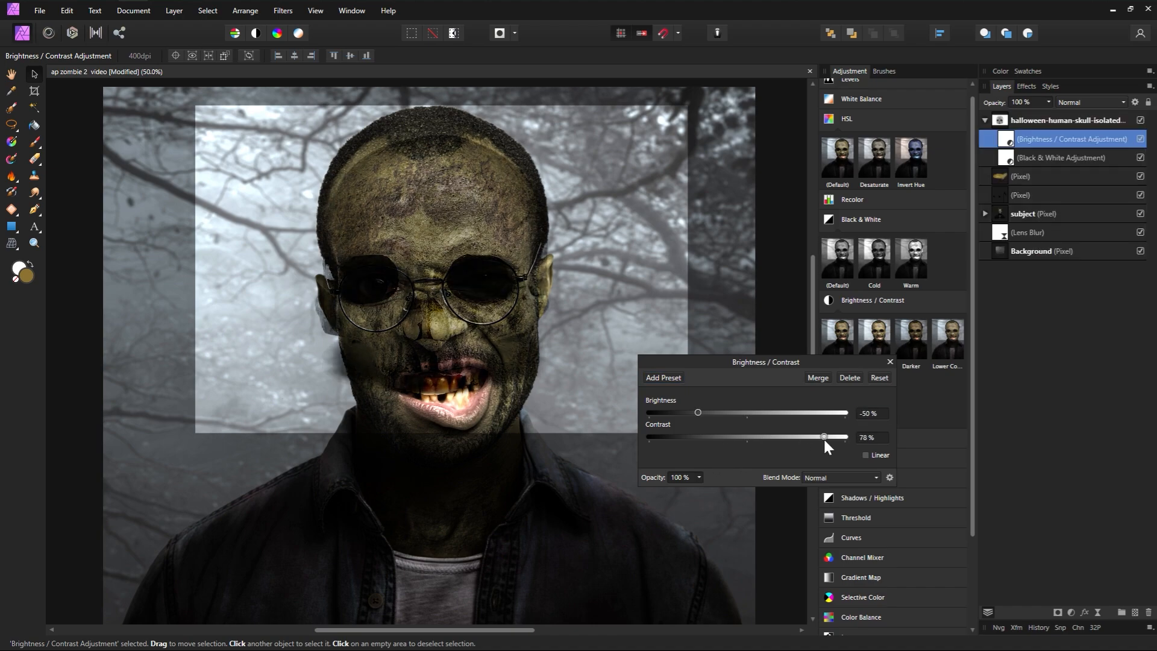
left_click(890, 361)
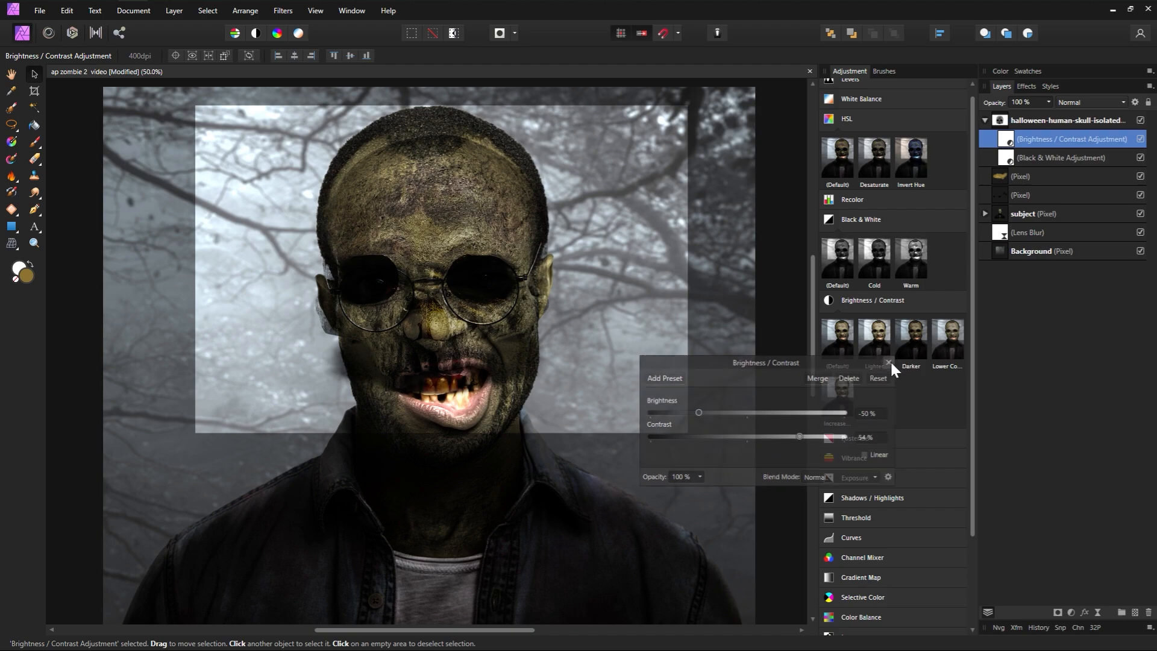
Step: Set the skull image's opacity to 70% and add a mask inside its layer
left_click(1030, 122)
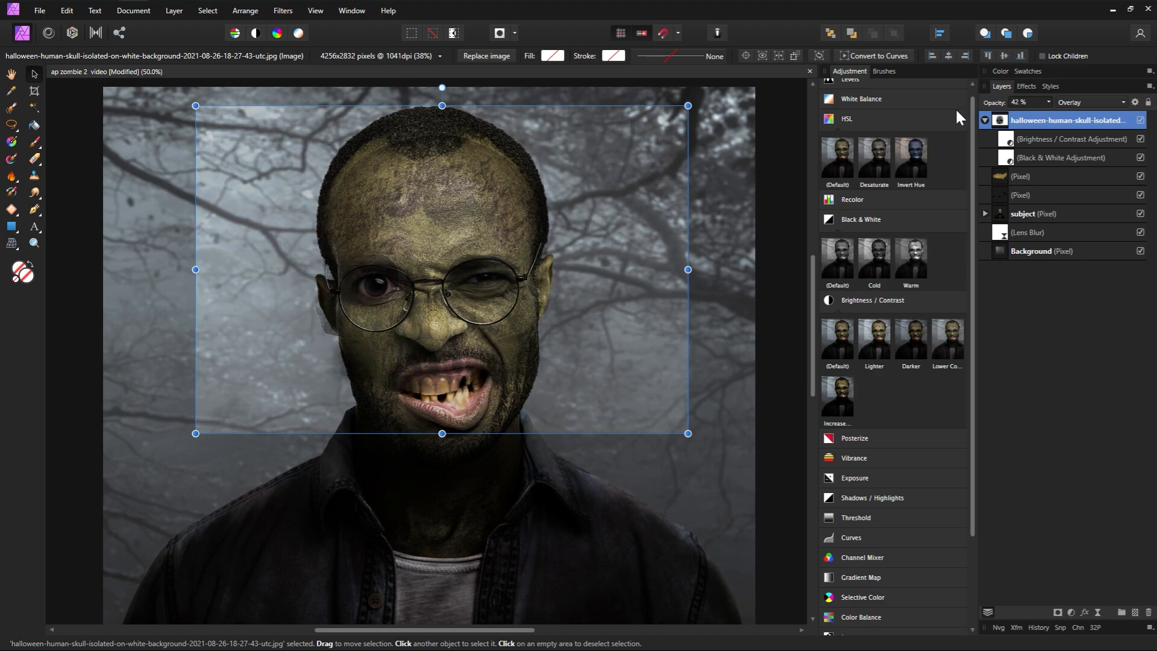
key("7")
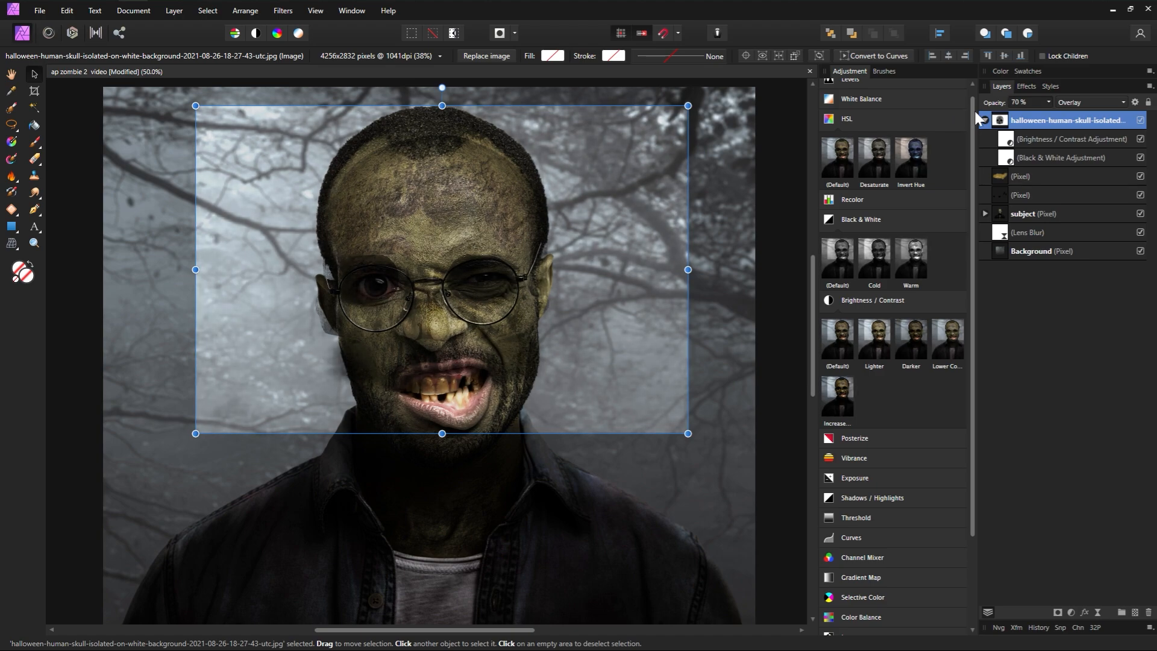
left_click(1030, 140)
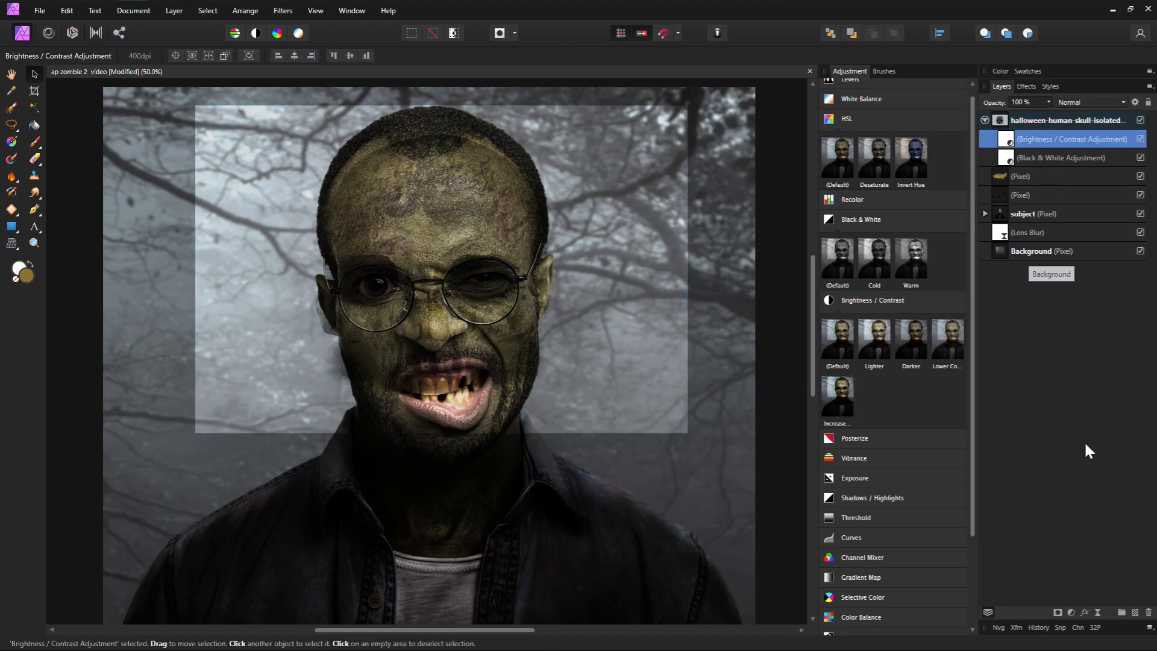
left_click(1058, 612)
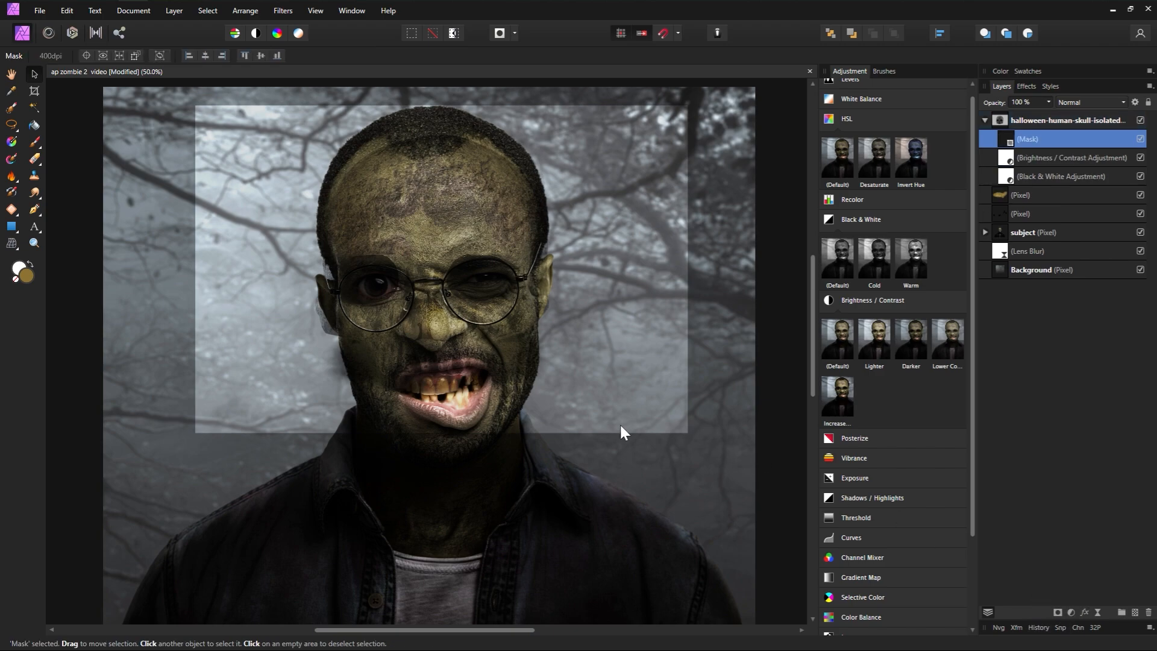
Step: Paint black on the skull's mask around the head with a large soft brush, up to about 393 px and 92% flow
left_click(36, 140)
double_click(26, 274)
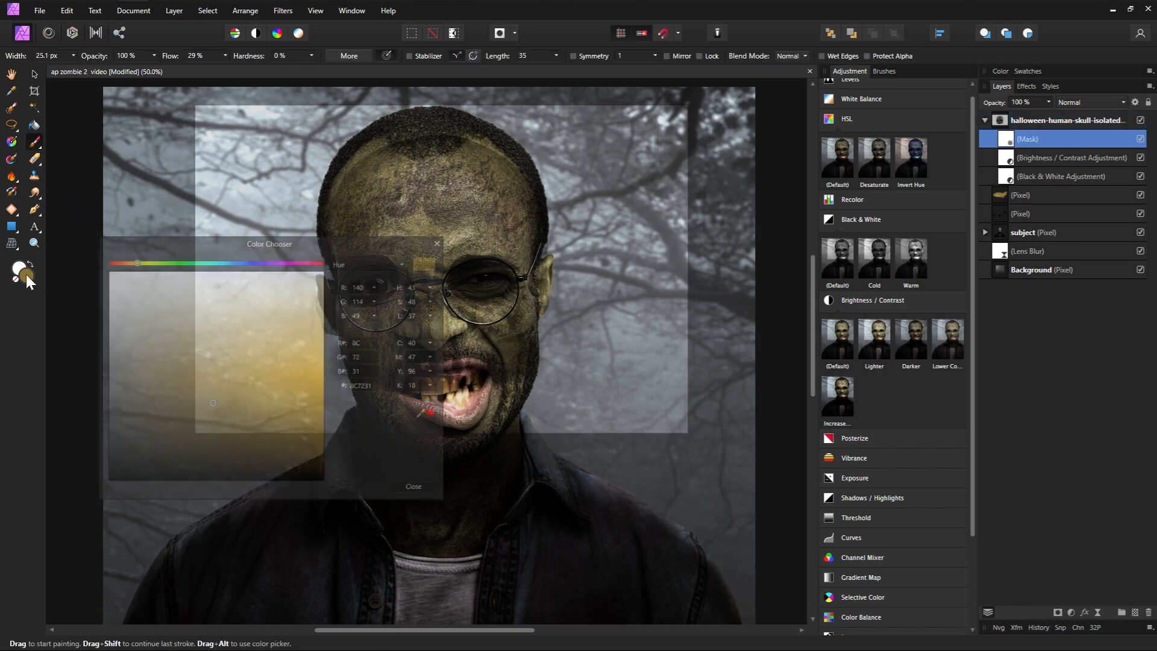
left_click(148, 448)
left_click(441, 241)
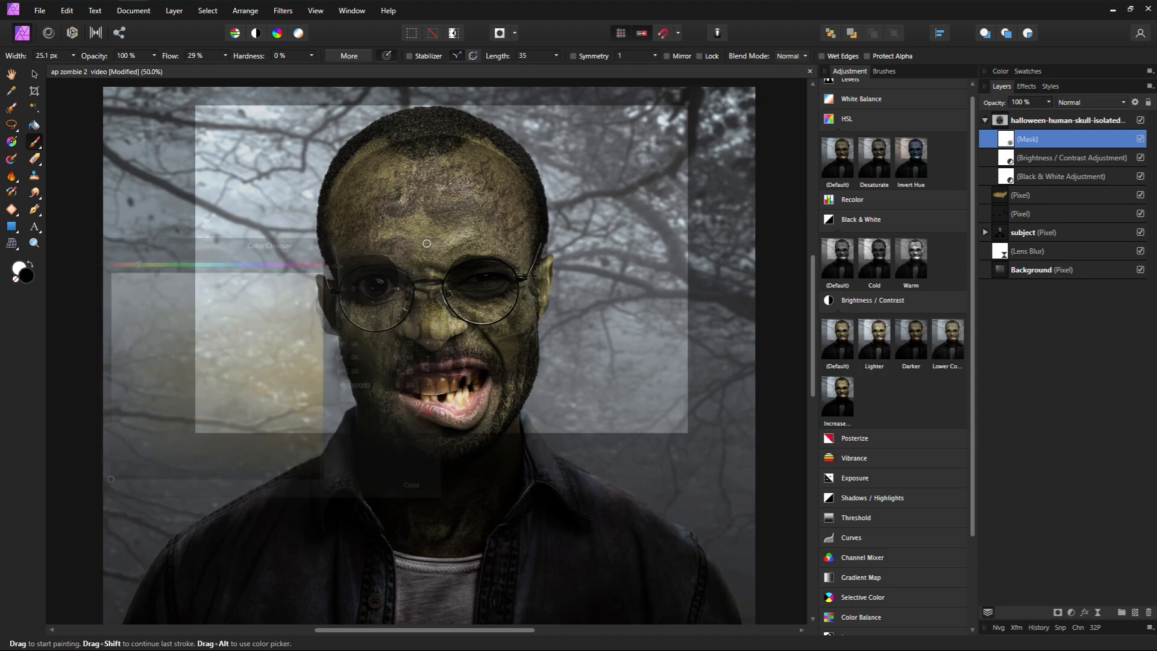
key("bracketright")
key("bracketright")
key("bracketright")
key("bracketright")
key("bracketright")
key("bracketright")
key("bracketright")
key("bracketright")
key("bracketright")
key("bracketright")
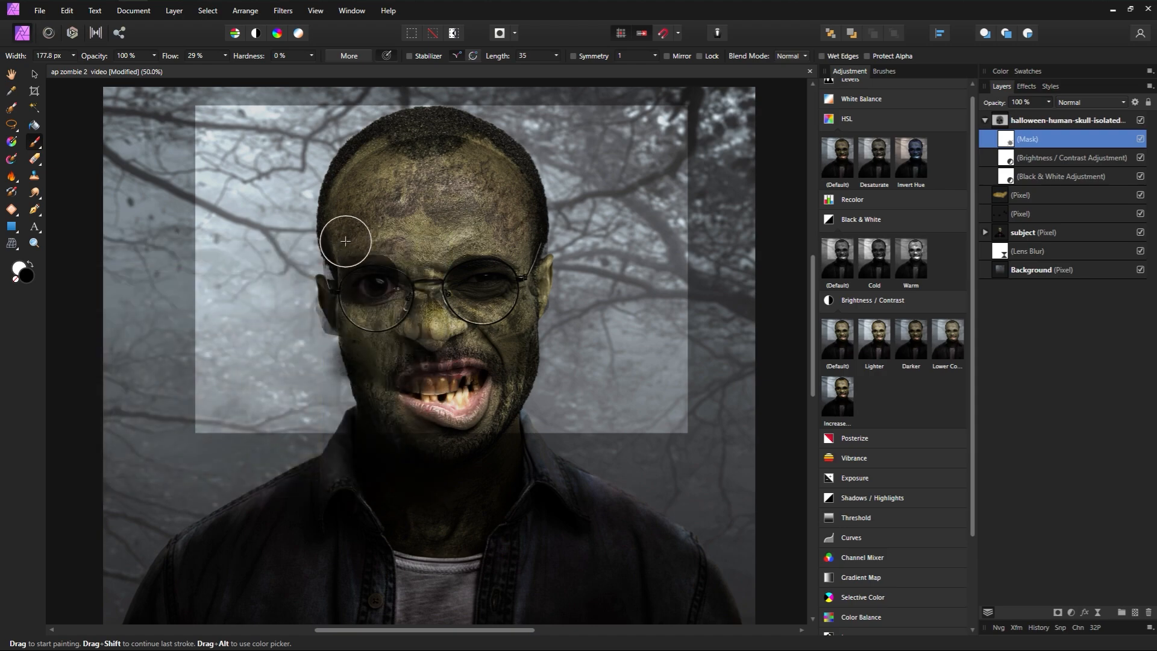
mouse_move(216, 437)
left_mouse_down()
mouse_move(188, 435)
mouse_move(212, 440)
left_mouse_up()
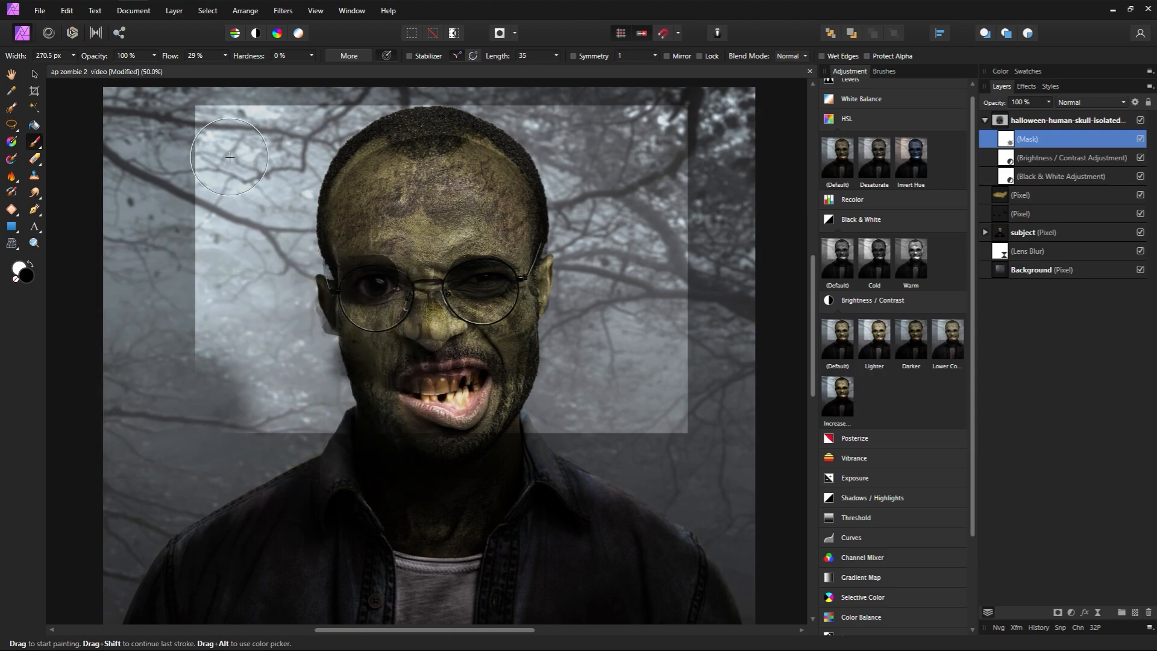
left_click_drag(169, 59, 344, 77)
mouse_move(207, 85)
left_mouse_down()
mouse_move(209, 378)
mouse_move(192, 124)
mouse_move(240, 390)
mouse_move(298, 142)
left_mouse_up()
key("bracketright")
key("bracketright")
key("bracketright")
mouse_move(374, 123)
left_mouse_down()
mouse_move(241, 196)
mouse_move(296, 479)
left_mouse_up()
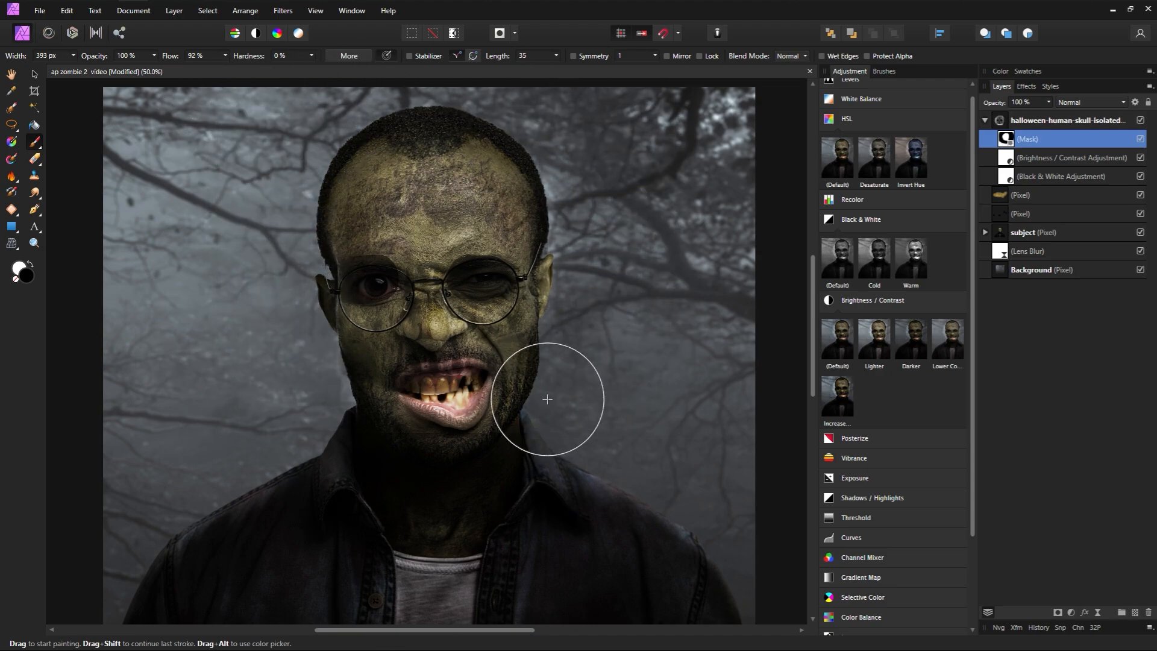
left_click_drag(548, 395, 306, 510)
Step: Mask the skull texture off the eyes and teeth with a soft black brush at 92% flow
key("bracketleft")
key("bracketleft")
key("bracketleft")
key("bracketleft")
mouse_move(369, 282)
left_mouse_down()
mouse_move(501, 289)
mouse_move(409, 292)
left_mouse_up()
key("bracketleft")
key("bracketleft")
key("bracketleft")
key("bracketright")
key("bracketright")
key("bracketright")
left_click_drag(424, 407, 449, 386)
key("bracketright")
key("bracketright")
key("bracketright")
key("bracketright")
left_click_drag(512, 146, 507, 277)
key("bracketright")
key("bracketright")
key("bracketright")
key("bracketright")
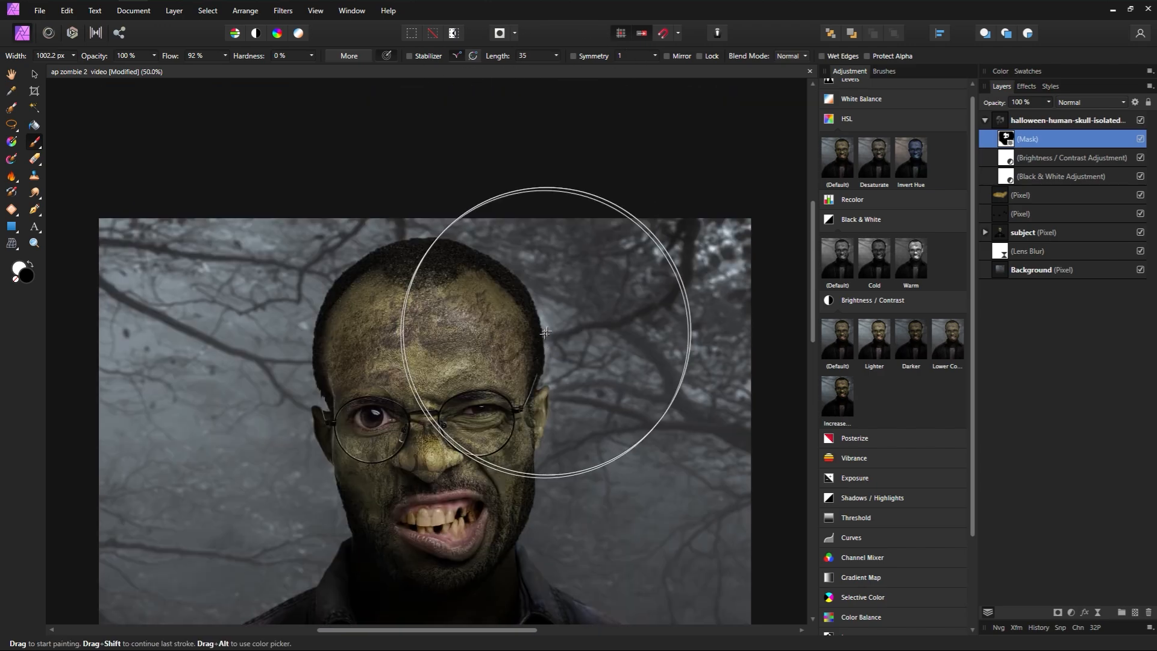
key("bracketleft")
key("bracketleft")
key("bracketleft")
key("bracketleft")
key("bracketleft")
key("bracketleft")
key("bracketleft")
key("bracketleft")
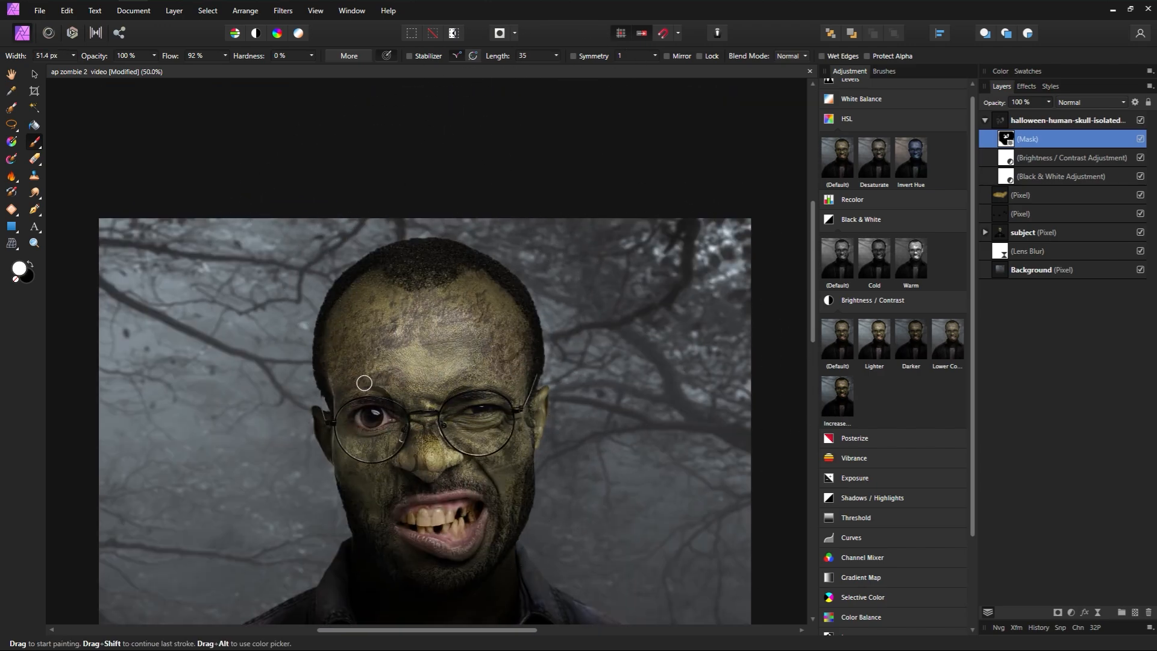
Step: Nudge the skull image slightly to realign it with the man's face
left_click(1067, 124)
left_click(35, 76)
left_click_drag(489, 416, 497, 419)
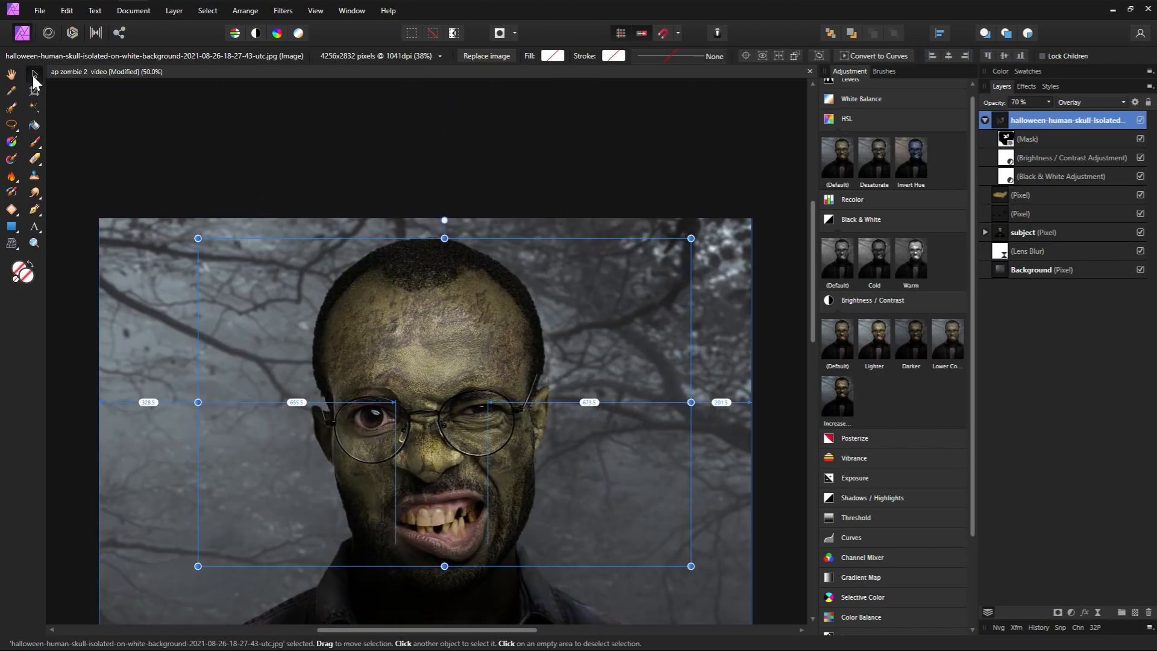
Step: Paint the skull's mask over the face and cheek with a soft brush about 439 px wide at 92% flow
left_click(1028, 139)
key("b")
left_click(386, 56)
key("bracketright")
key("bracketright")
key("bracketright")
key("bracketright")
key("bracketright")
key("bracketright")
key("bracketright")
key("bracketright")
left_click_drag(525, 471, 466, 245)
left_click_drag(257, 375, 356, 475)
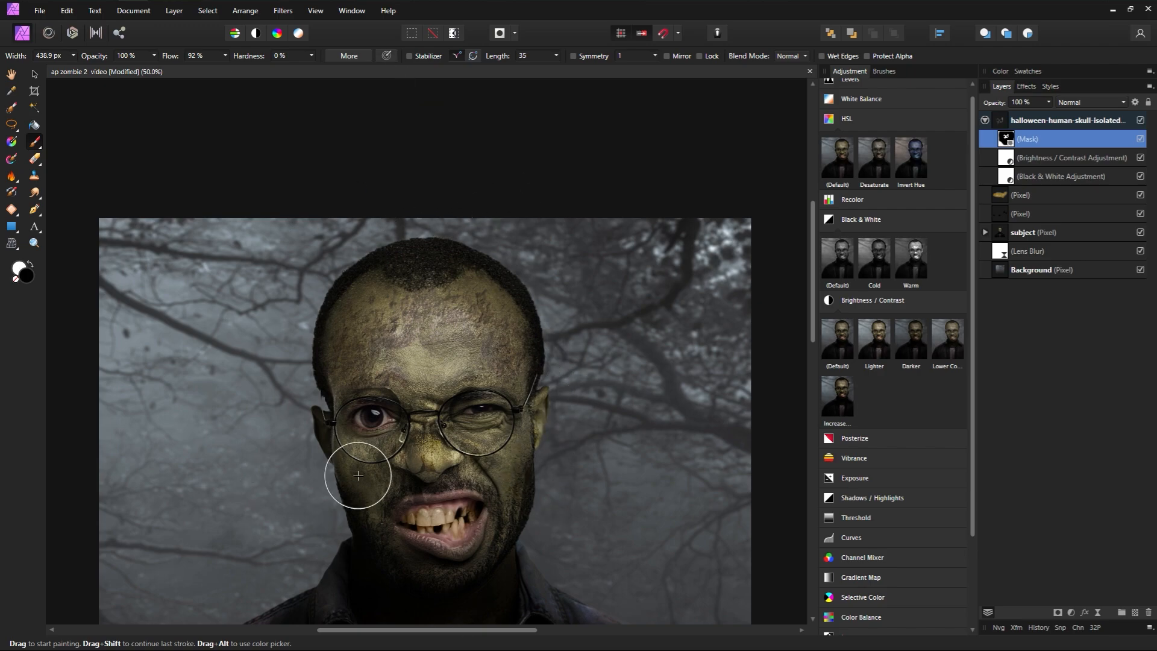
Step: Refine the skull's mask around both eyes and the glasses with a small soft brush, alternating between black and white
key("x")
key("bracketleft")
key("bracketleft")
key("bracketleft")
key("bracketleft")
key("bracketleft")
key("bracketleft")
key("bracketleft")
key("bracketleft")
left_click_drag(362, 410, 374, 444)
left_click_drag(454, 435, 449, 410)
key("x")
left_click_drag(354, 395, 384, 393)
left_click_drag(480, 413, 458, 427)
key("bracketright")
key("bracketright")
key("bracketright")
key("bracketright")
key("bracketright")
key("bracketright")
scroll(525, 599, "down", 1)
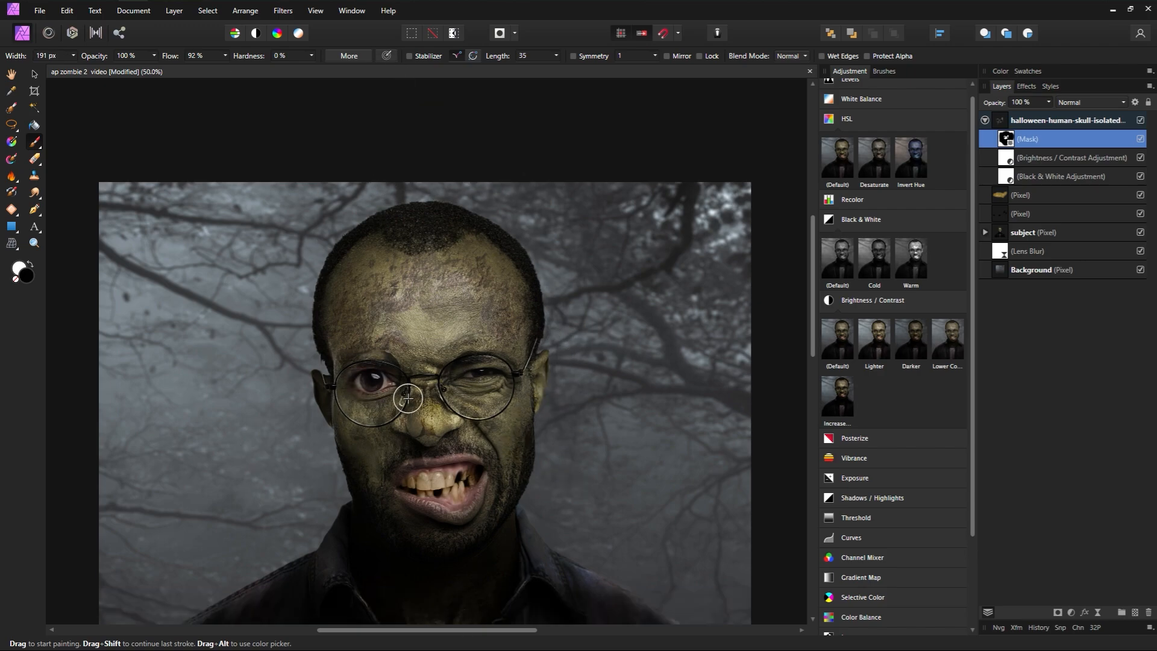
Step: Adjust the skull's mask over the cheek beside the mouth with a soft brush about 758 px wide
key("x")
key("bracketleft")
key("bracketleft")
key("bracketleft")
key("bracketleft")
key("bracketright")
key("bracketright")
key("bracketright")
key("bracketright")
key("bracketright")
key("bracketright")
left_click_drag(385, 479, 377, 450)
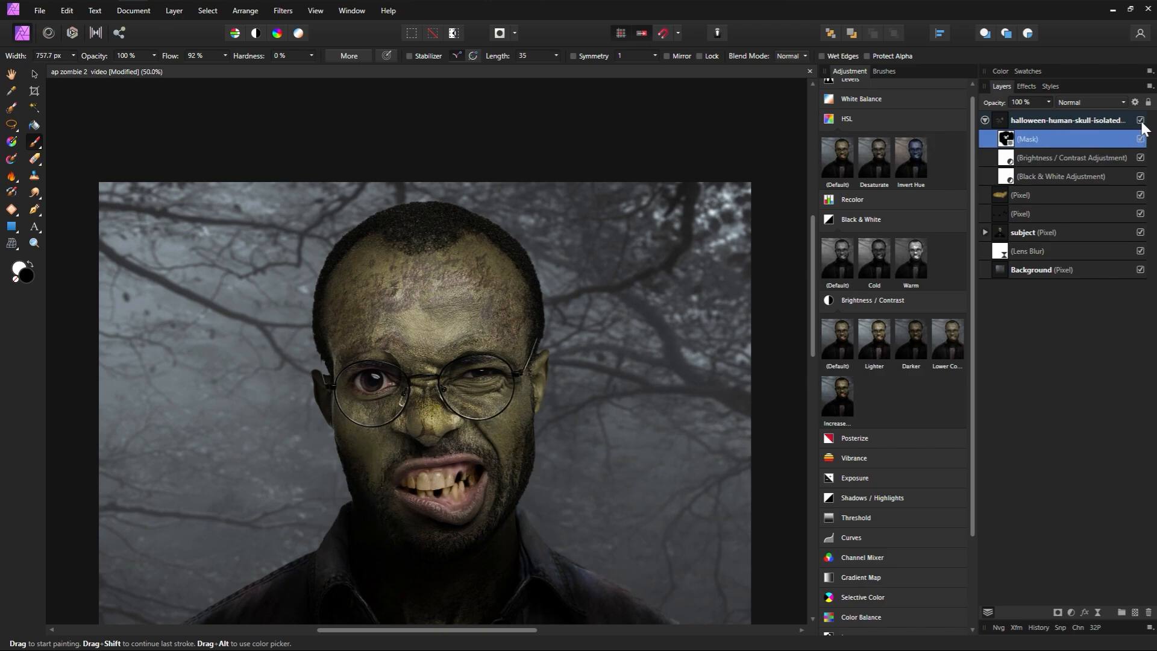
Step: Hide and show the skull image to compare the face with and without the skull texture
left_click(1141, 120)
left_click(1141, 121)
left_click(1141, 121)
Step: Duplicate the skull image layer and set the copy to Soft Light at 50% opacity
left_click(1091, 123)
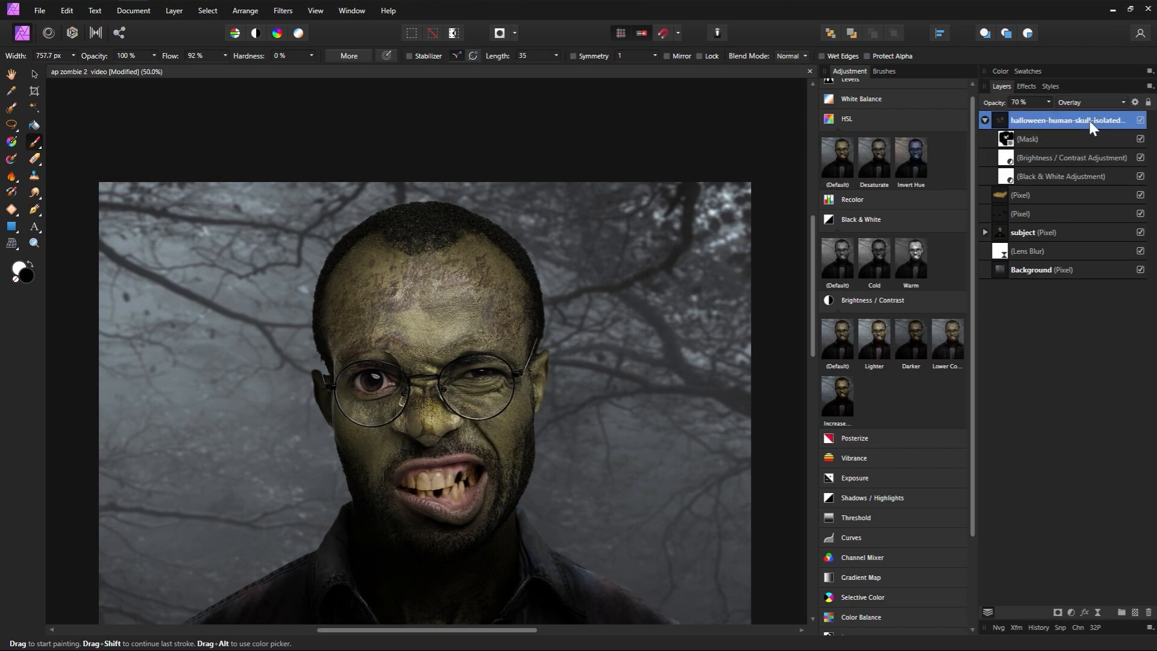
key("ctrl+j")
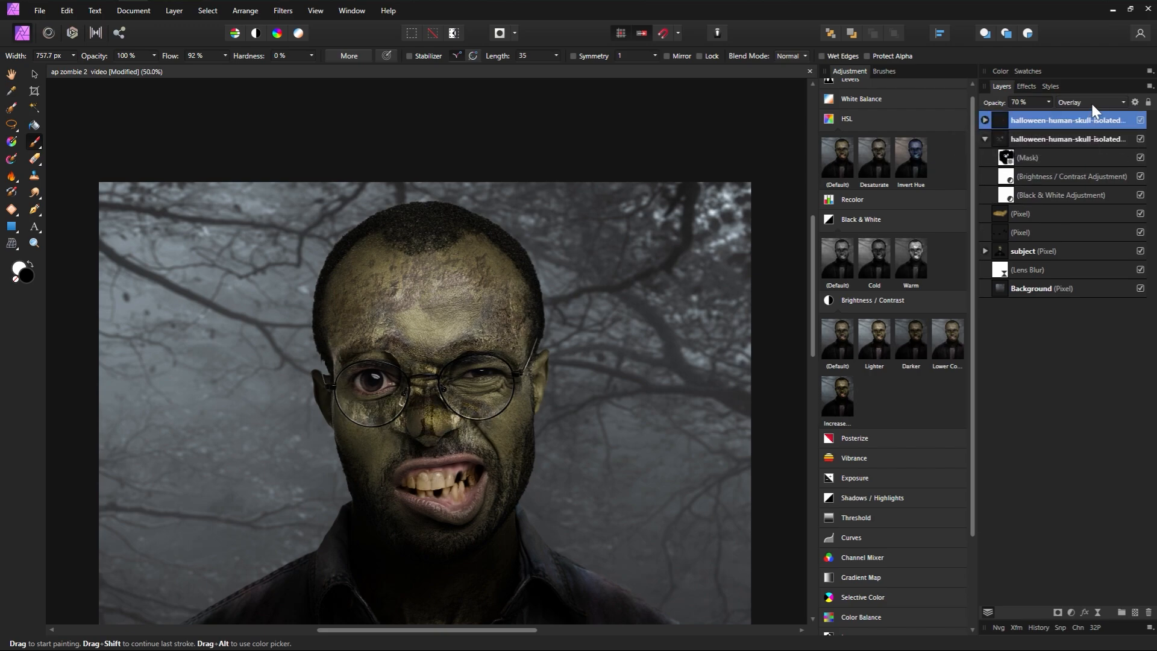
left_click(1091, 102)
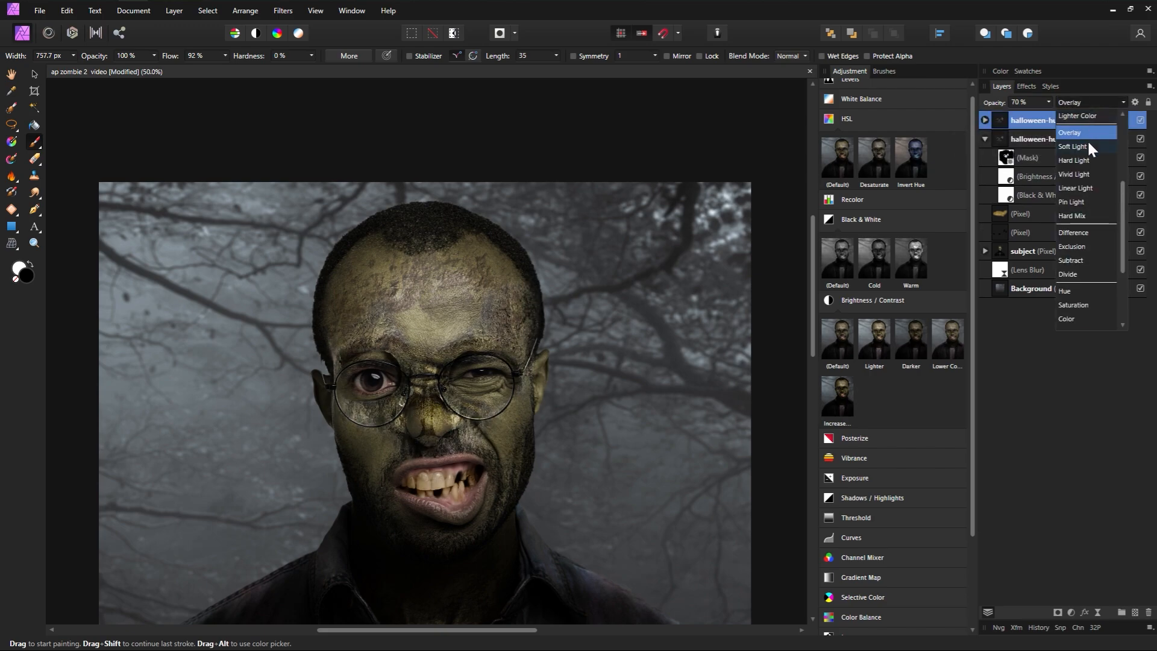
left_click(1083, 138)
left_click_drag(996, 103, 987, 103)
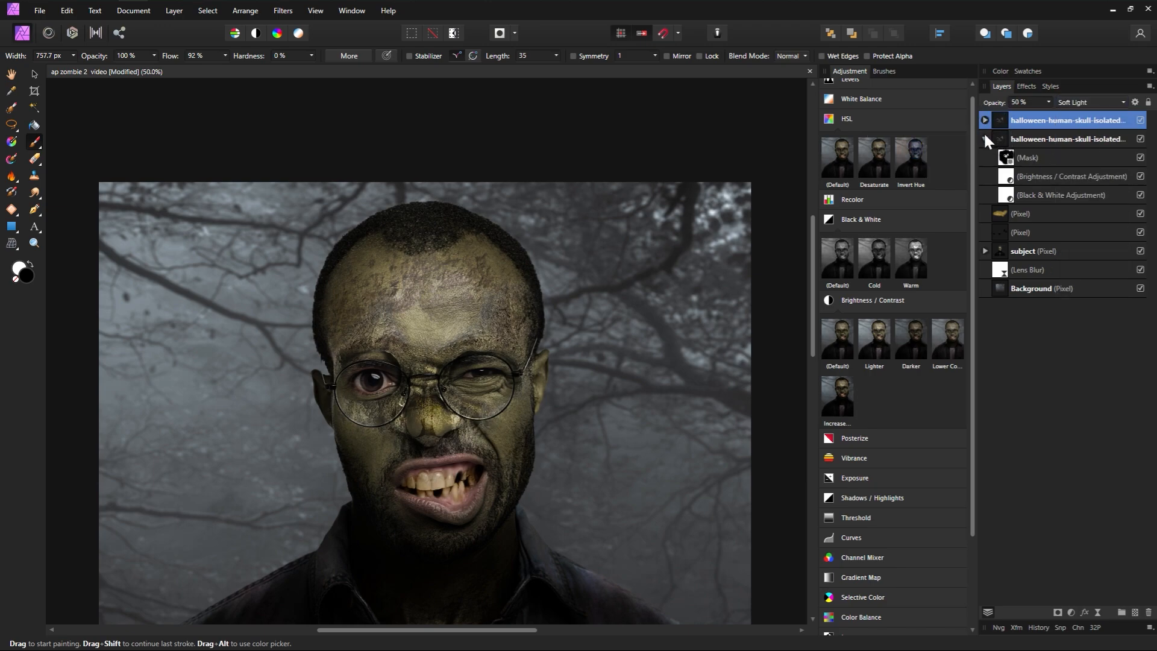
Step: Delete the mask from the Soft Light copy of the skull image
left_click(986, 120)
left_click(1063, 143)
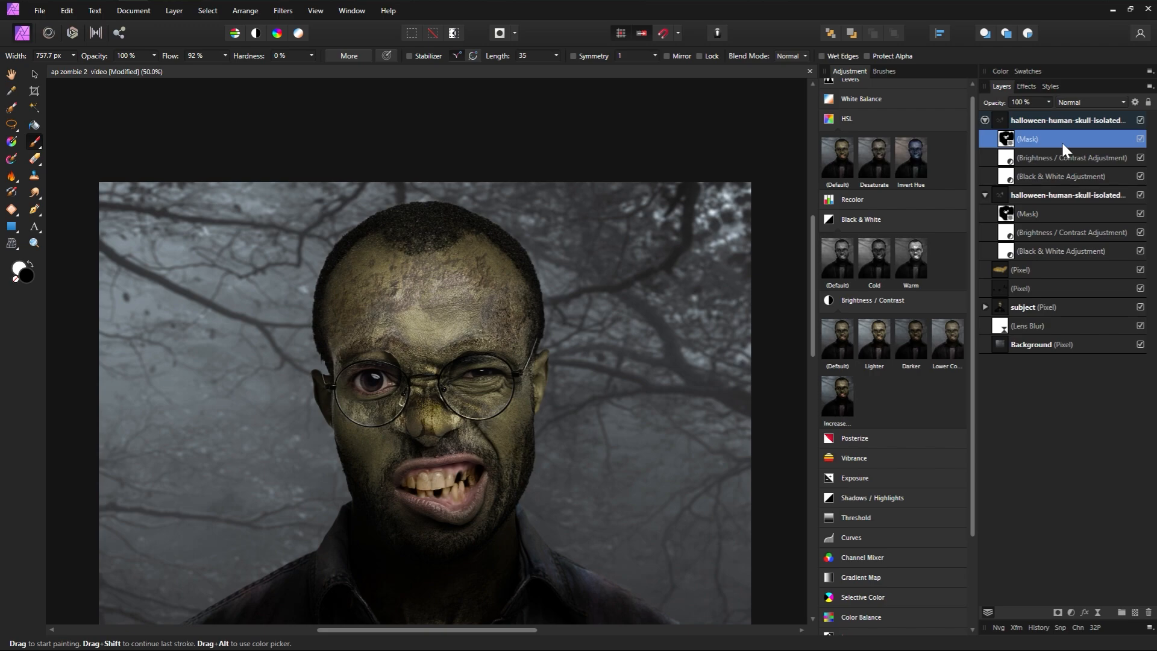
key("Delete")
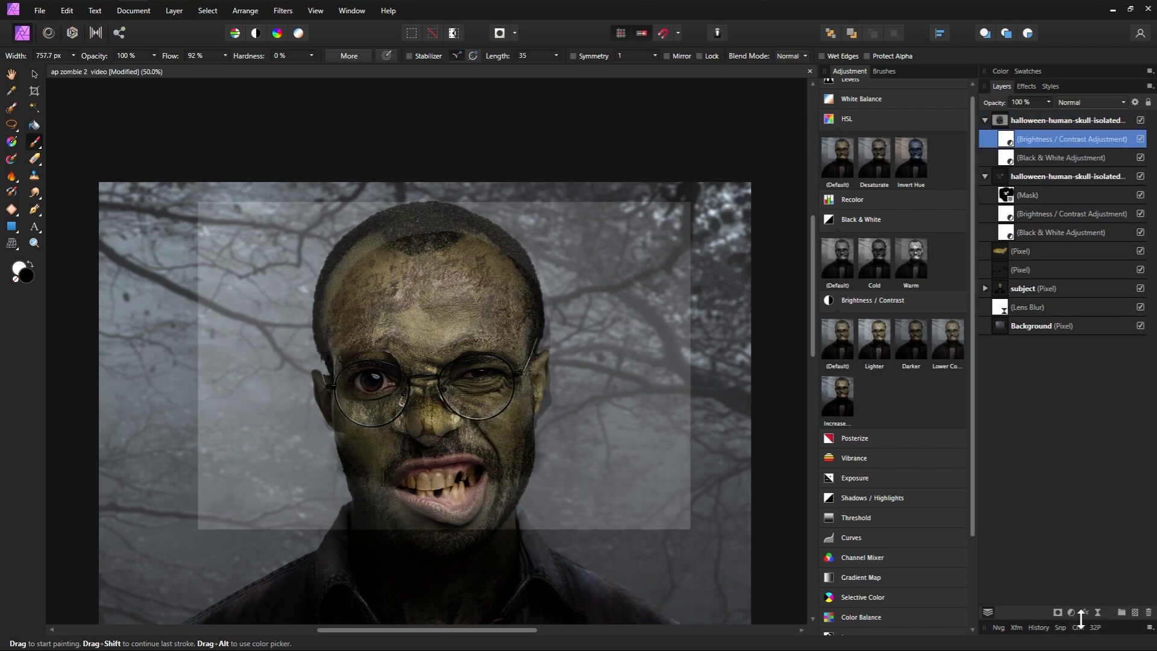
Step: Add an inverted mask to the top skull copy and reveal its texture around the eye sockets and nose bridge with a brush about 127 to 146 px wide
left_click(1058, 613)
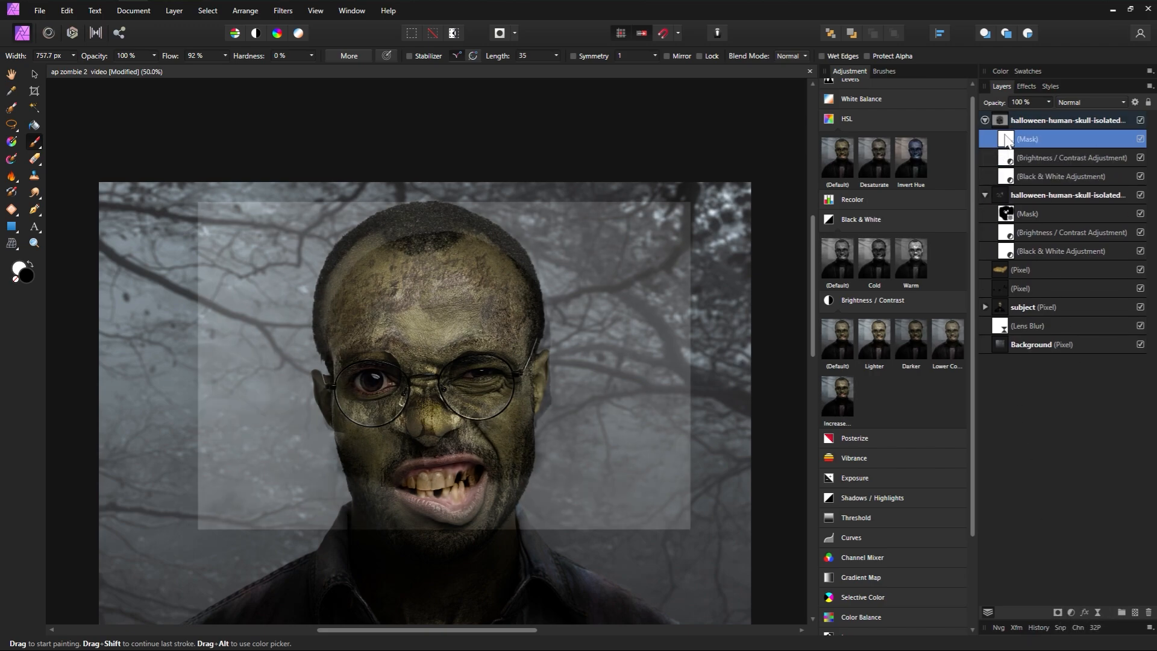
key("ctrl+i")
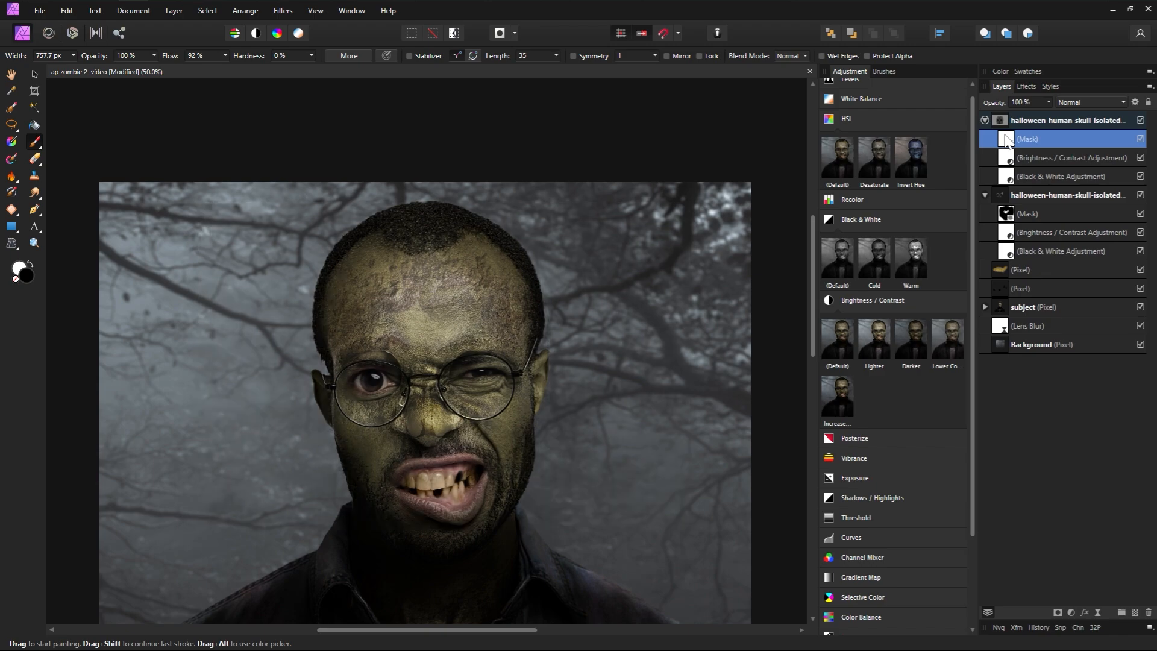
left_click(29, 264)
key("bracketleft")
key("bracketleft")
key("bracketleft")
key("bracketleft")
key("bracketleft")
key("bracketleft")
key("bracketleft")
key("bracketleft")
key("bracketleft")
key("bracketleft")
left_click_drag(395, 355, 402, 393)
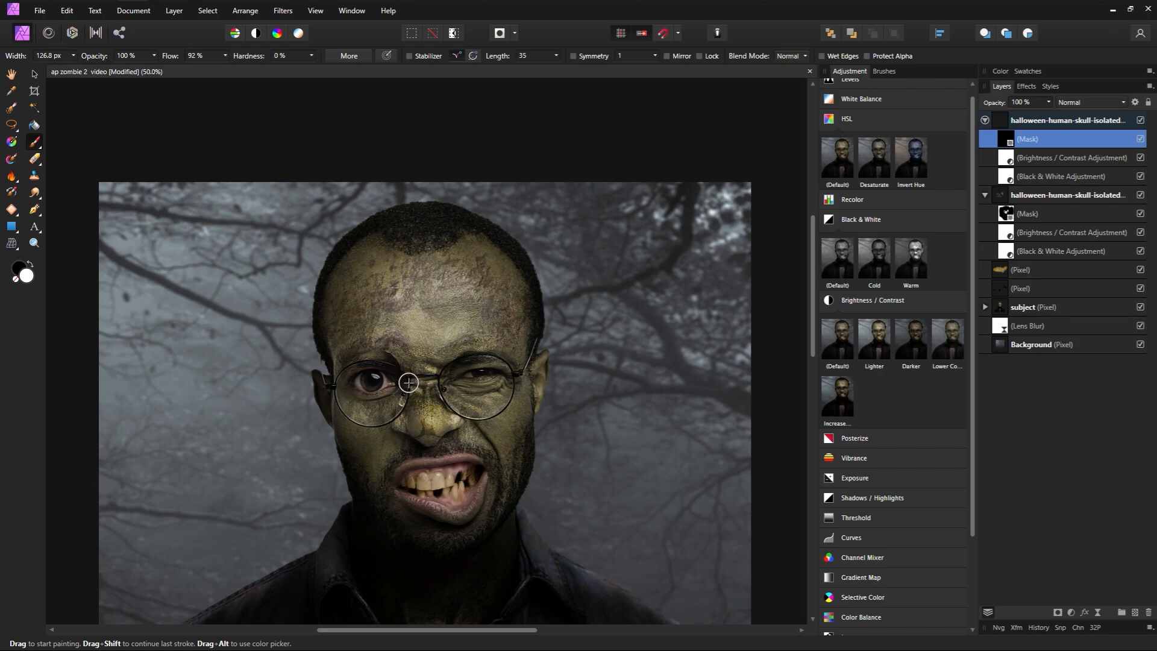
left_click_drag(452, 357, 446, 359)
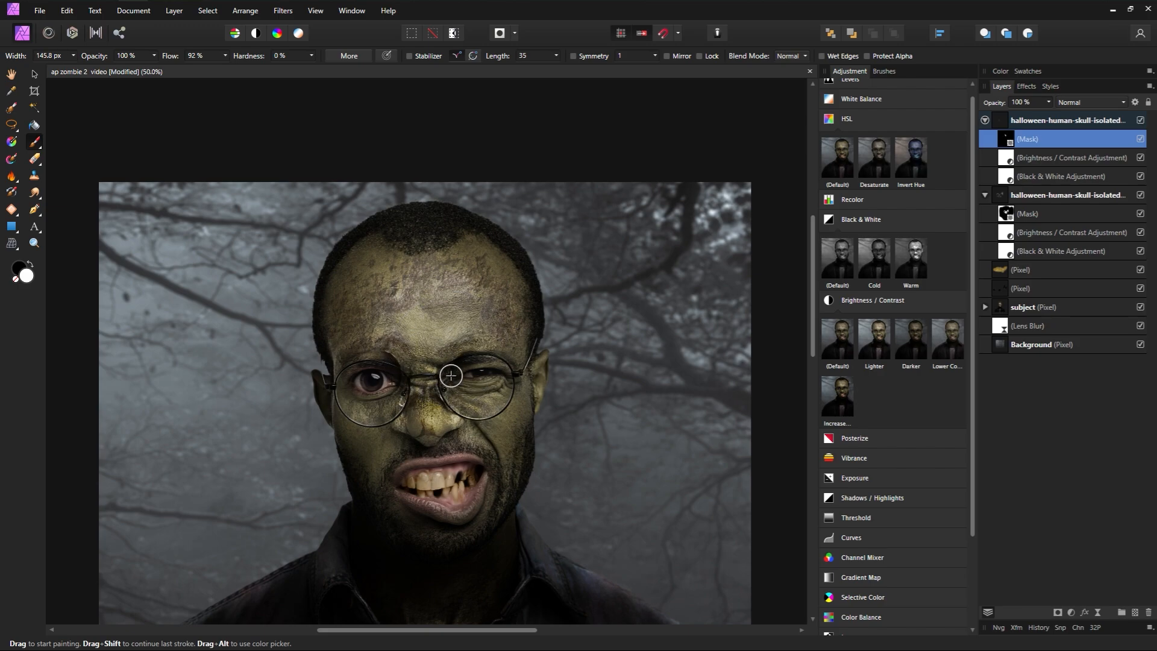
Step: Reveal the top skull copy's texture across the forehead by painting white on its mask with a much larger soft brush
key("bracketright")
key("bracketright")
key("bracketright")
key("bracketright")
key("bracketright")
key("bracketright")
key("bracketright")
key("bracketright")
key("bracketright")
mouse_move(491, 327)
left_mouse_down()
mouse_move(486, 284)
mouse_move(373, 323)
mouse_move(374, 294)
mouse_move(405, 290)
left_mouse_up()
Step: Paint black on the top skull copy's mask along the hairline and side of the head with a soft brush about 354 px wide
key("bracketleft")
key("bracketleft")
key("bracketleft")
key("bracketleft")
key("bracketleft")
key("x")
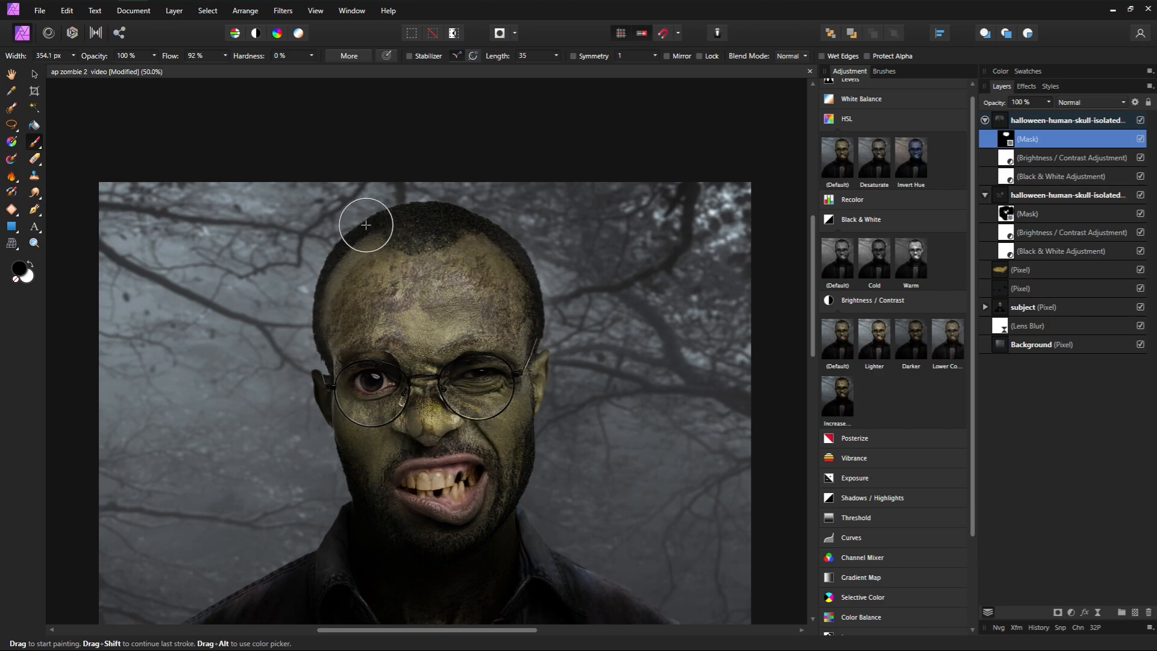
left_click_drag(366, 224, 314, 293)
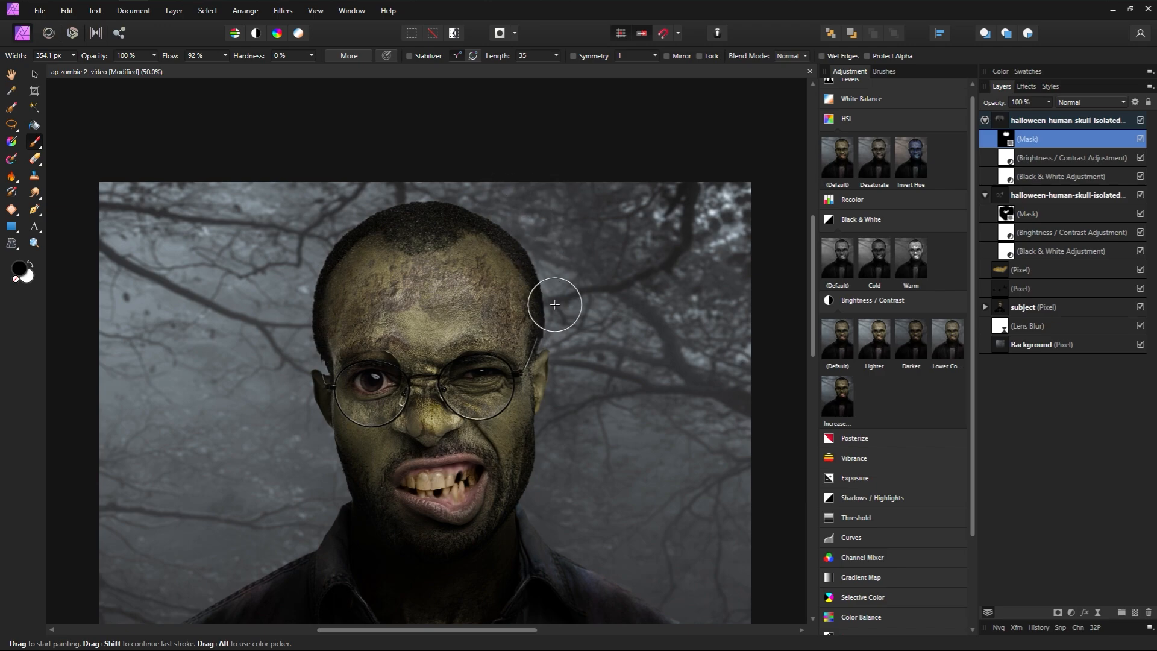
Step: Paint white with a smaller brush on the top skull layer's mask over the bridge and side of the nose
key("x")
key("bracketleft")
key("bracketleft")
key("bracketleft")
key("bracketleft")
key("bracketleft")
key("bracketleft")
key("bracketleft")
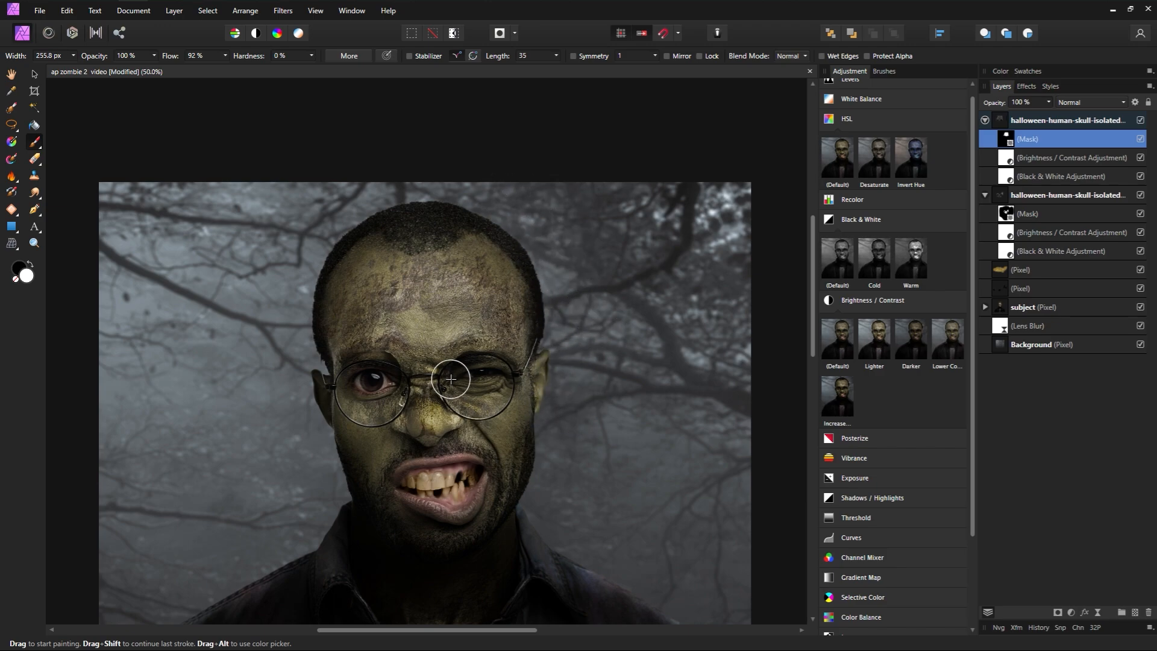
mouse_move(439, 374)
left_mouse_down()
mouse_move(420, 425)
mouse_move(424, 398)
mouse_move(440, 429)
mouse_move(407, 406)
mouse_move(458, 419)
mouse_move(445, 385)
mouse_move(458, 414)
left_mouse_up()
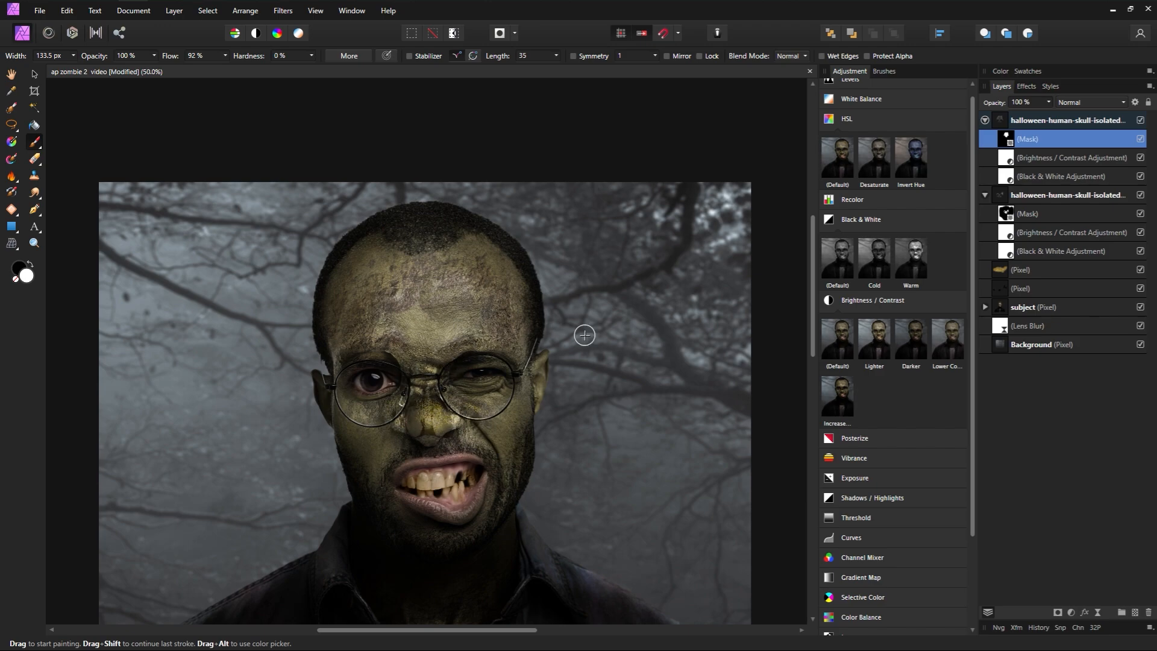
Step: Add a new pixel layer above the yellowish Multiply layer and set the paint colour to near-black brown 100D07
left_click(1058, 269)
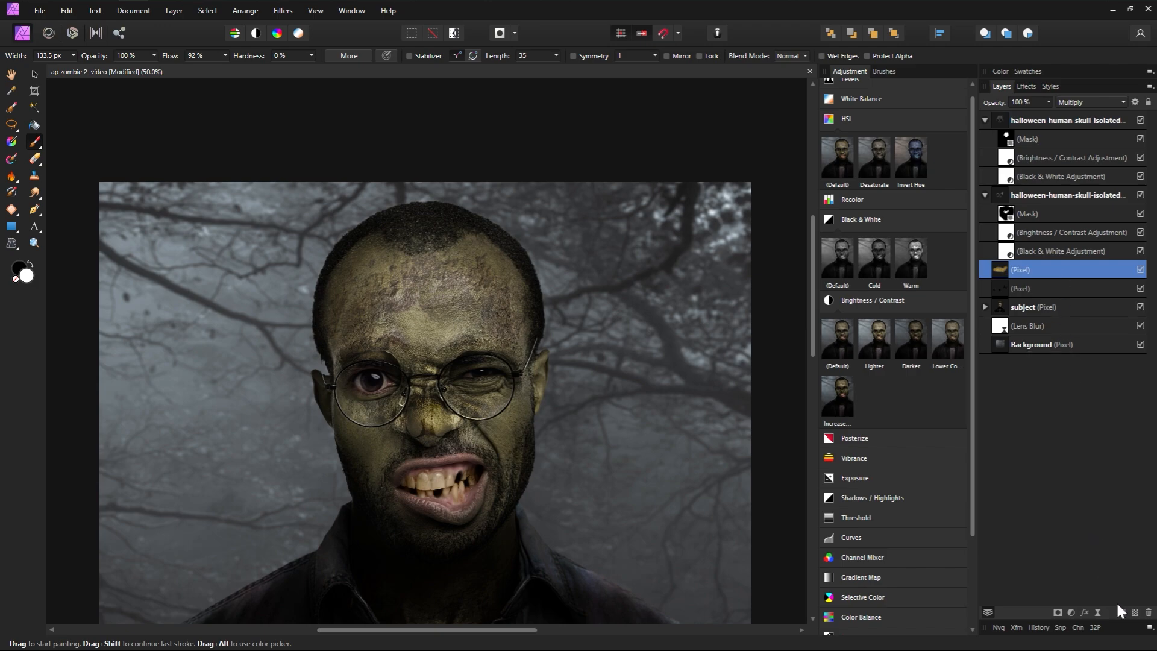
left_click(1135, 611)
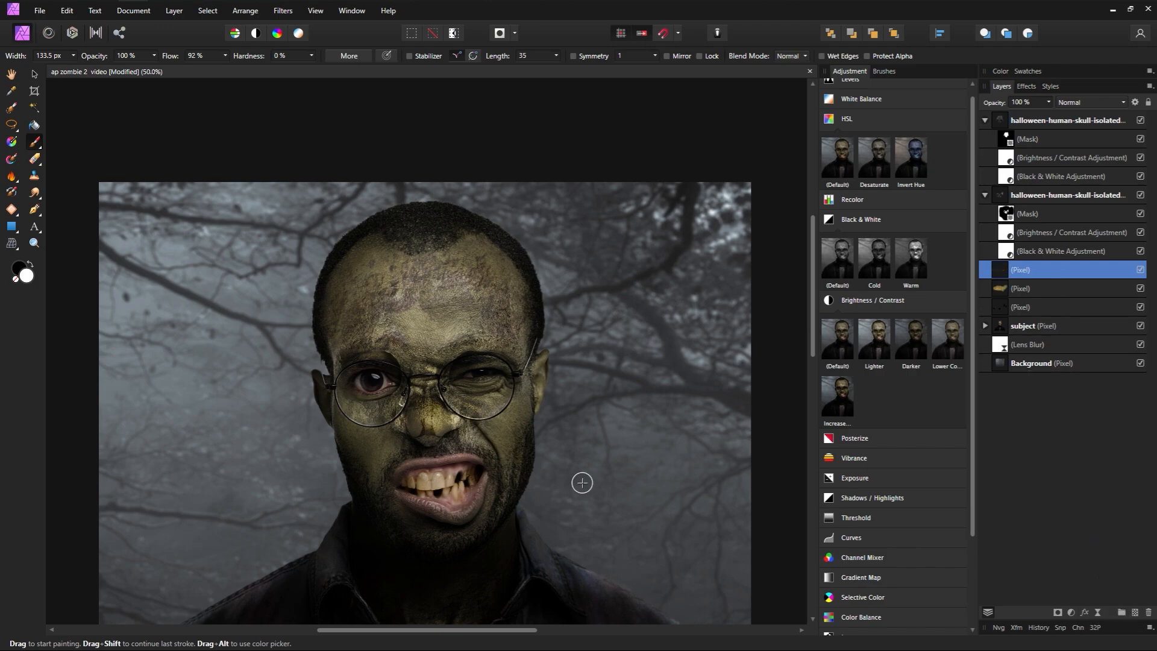
left_click(26, 278)
left_click(190, 475)
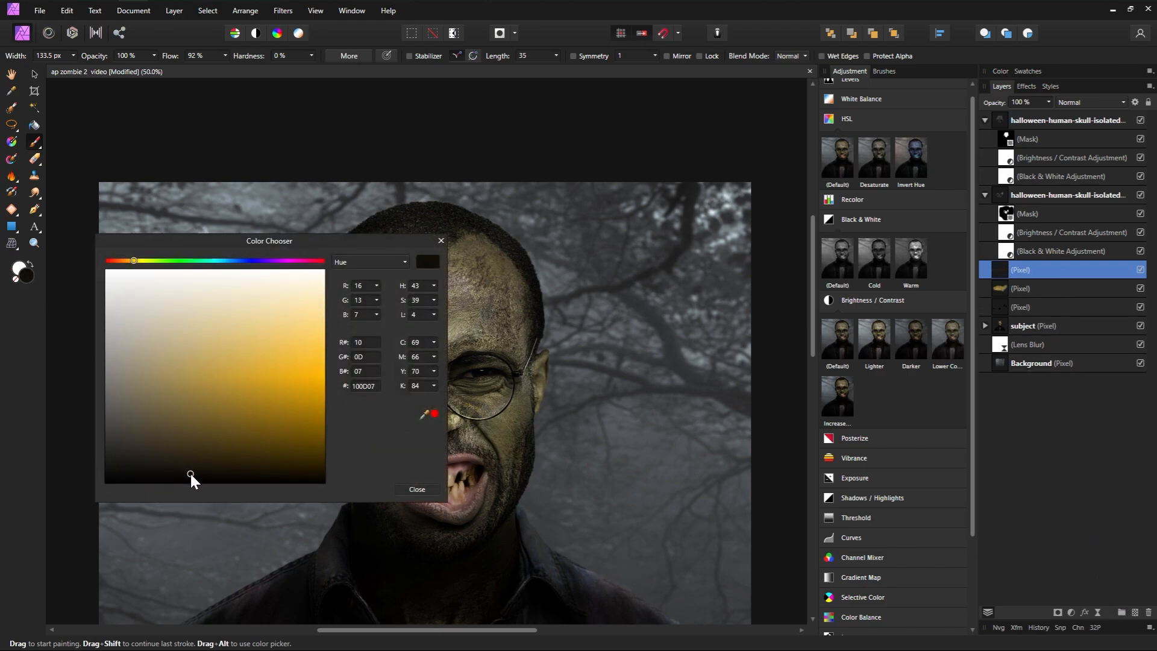
left_click(441, 241)
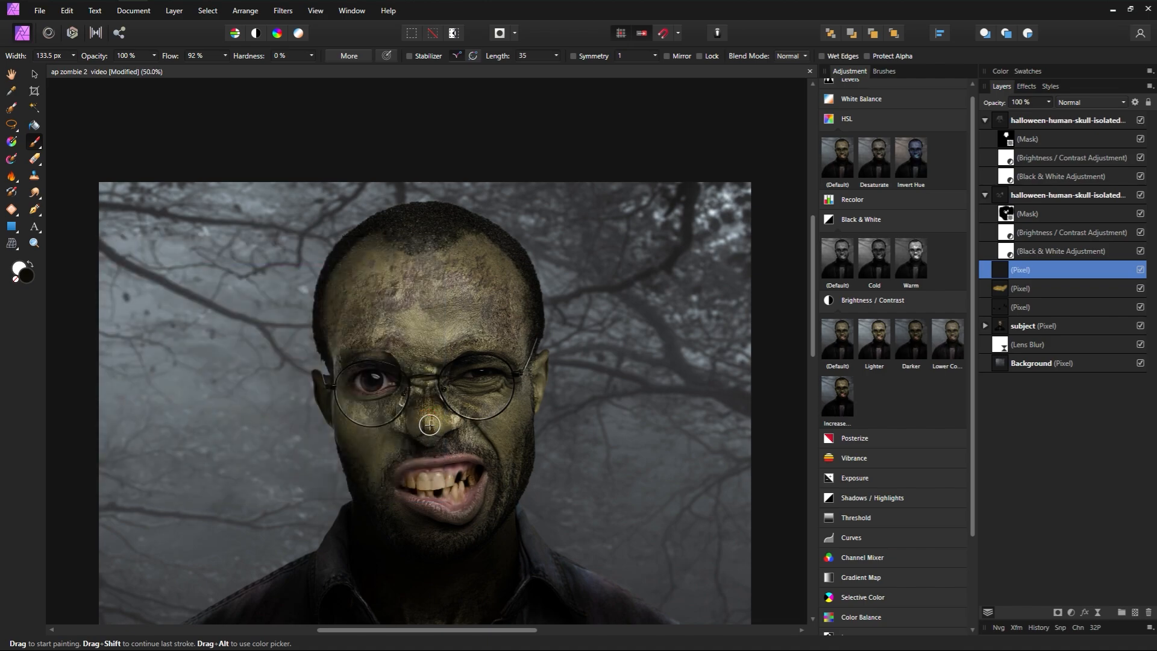
Step: Paint dark hollow nostril cavities over the nose with a smaller, harder brush
key("bracketleft")
key("bracketleft")
key("bracketleft")
key("bracketleft")
key("bracketleft")
key("bracketleft")
key("bracketleft")
key("bracketleft")
key("ctrl+z")
key("ctrl+z")
key("ctrl+shift+z")
left_click_drag(260, 57, 317, 59)
mouse_move(415, 401)
left_mouse_down()
mouse_move(414, 433)
mouse_move(415, 402)
mouse_move(448, 410)
mouse_move(445, 436)
mouse_move(439, 411)
mouse_move(417, 427)
mouse_move(445, 510)
mouse_move(418, 408)
mouse_move(419, 458)
mouse_move(426, 406)
mouse_move(432, 472)
mouse_move(413, 429)
mouse_move(432, 438)
mouse_move(432, 422)
mouse_move(437, 454)
mouse_move(429, 403)
mouse_move(439, 420)
mouse_move(427, 441)
mouse_move(452, 437)
mouse_move(429, 398)
mouse_move(433, 475)
mouse_move(428, 415)
left_mouse_up()
Step: Try erasing part of the painted nose cavities with a larger eraser, and undo the last erasure
key("e")
key("b")
key("e")
key("bracketright")
key("bracketright")
key("bracketright")
key("bracketright")
key("ctrl+z")
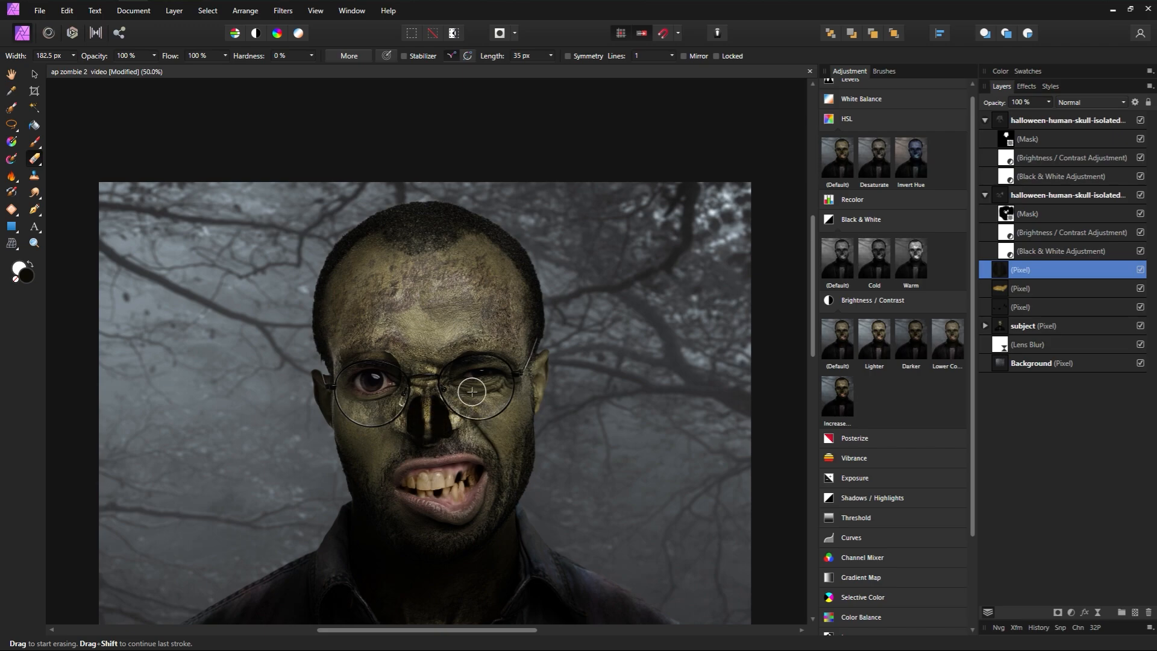
key("b")
key("e")
key("b")
Step: Set the brush hardness to 62 % and smudge the dark nose cavities with the Smudge Brush at 14 % strength
left_click_drag(264, 55, 258, 54)
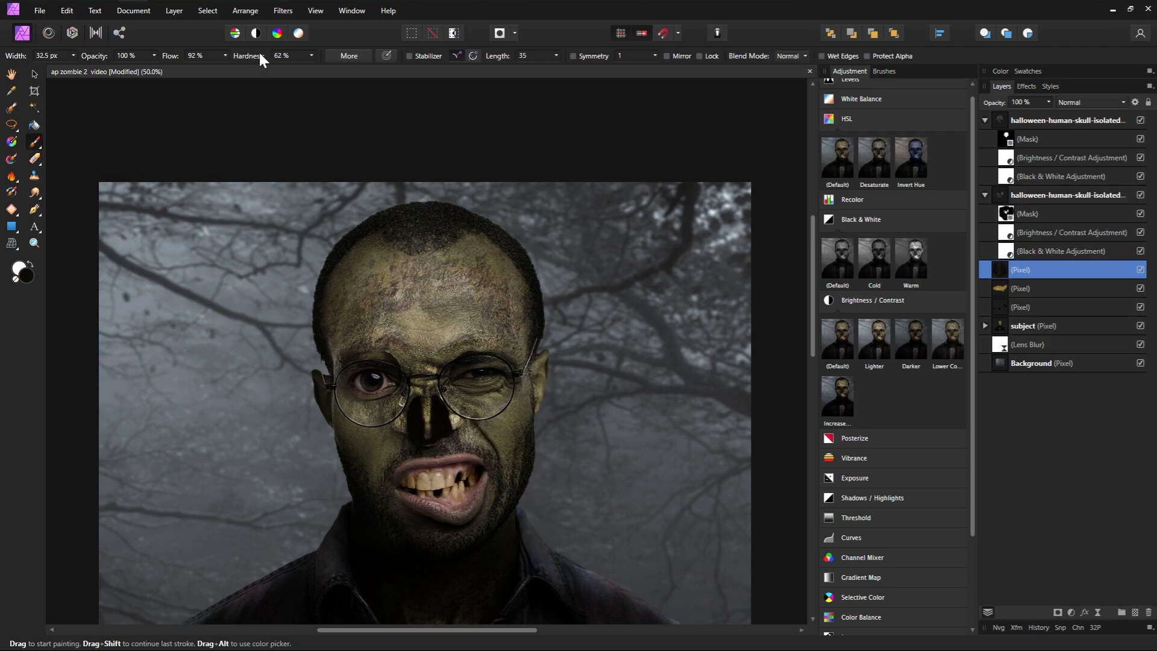
left_click(40, 197)
left_click(34, 192)
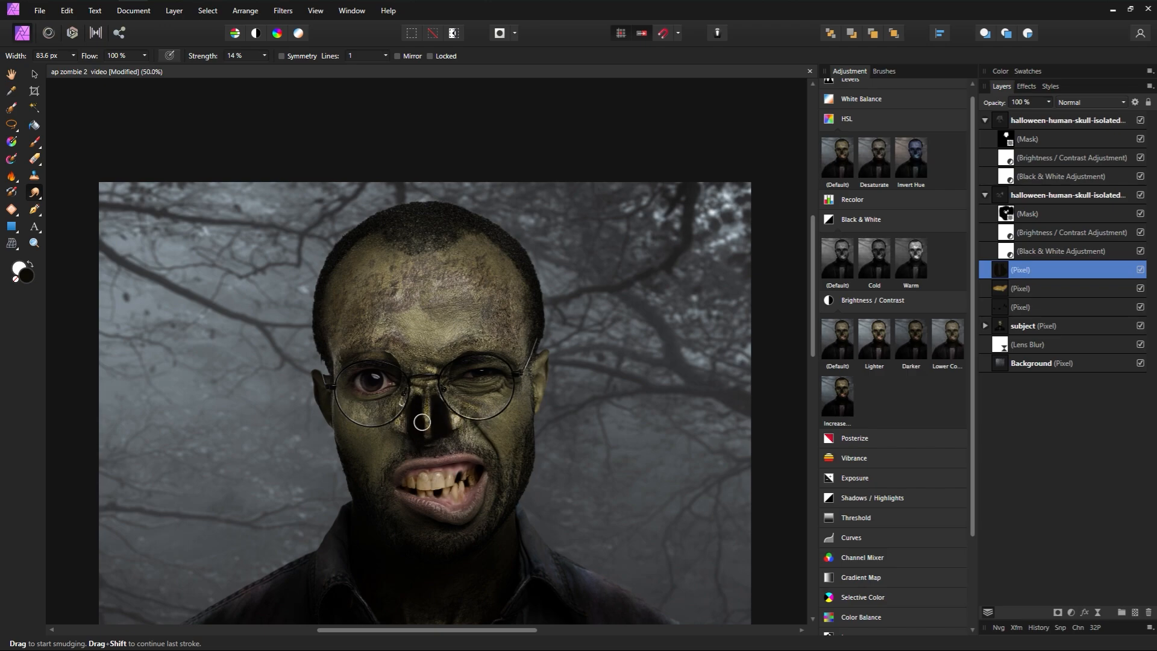
Step: Paint the middle of the nose dark to join the two cavities, shrink the brush and switch to the Eraser
key("b")
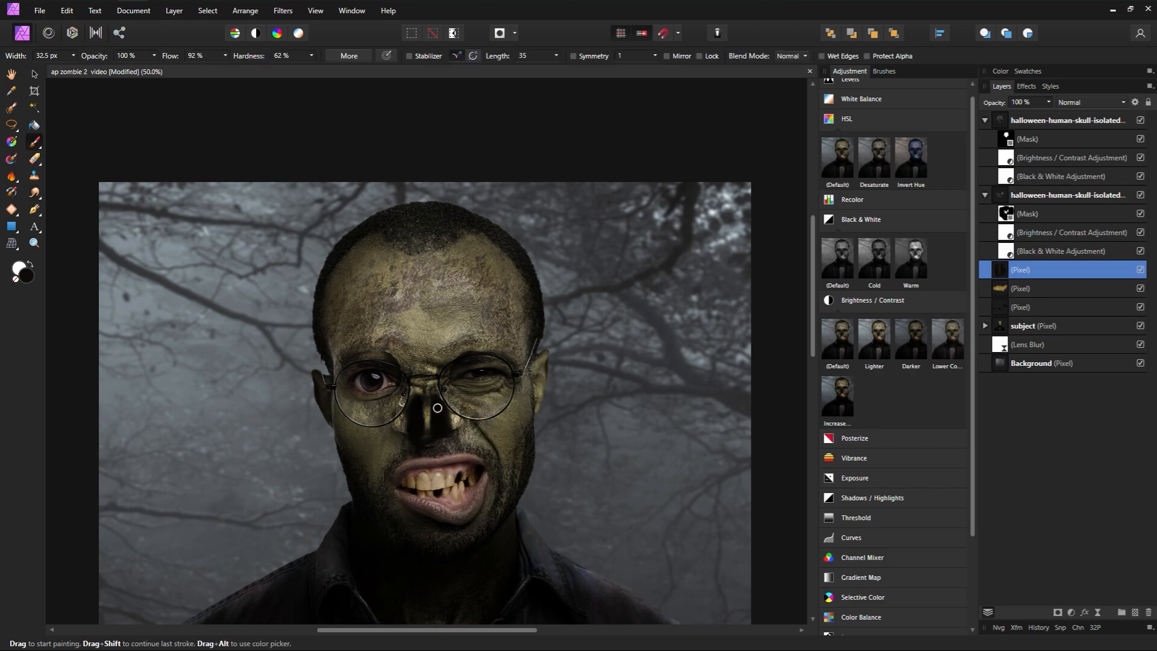
mouse_move(16, 56)
left_mouse_down()
mouse_move(129, 56)
mouse_move(116, 62)
left_mouse_up()
left_click_drag(429, 414, 427, 422)
key("[")
key("[")
key("[")
key("[")
key("[")
key("[")
key("[")
key("[")
key("[")
key("[")
key("[")
key("[")
key("[")
key("[")
key("[")
key("[")
key("[")
key("[")
key("[")
key("[")
key("[")
key("[")
key("[")
key("[")
key("[")
key("e")
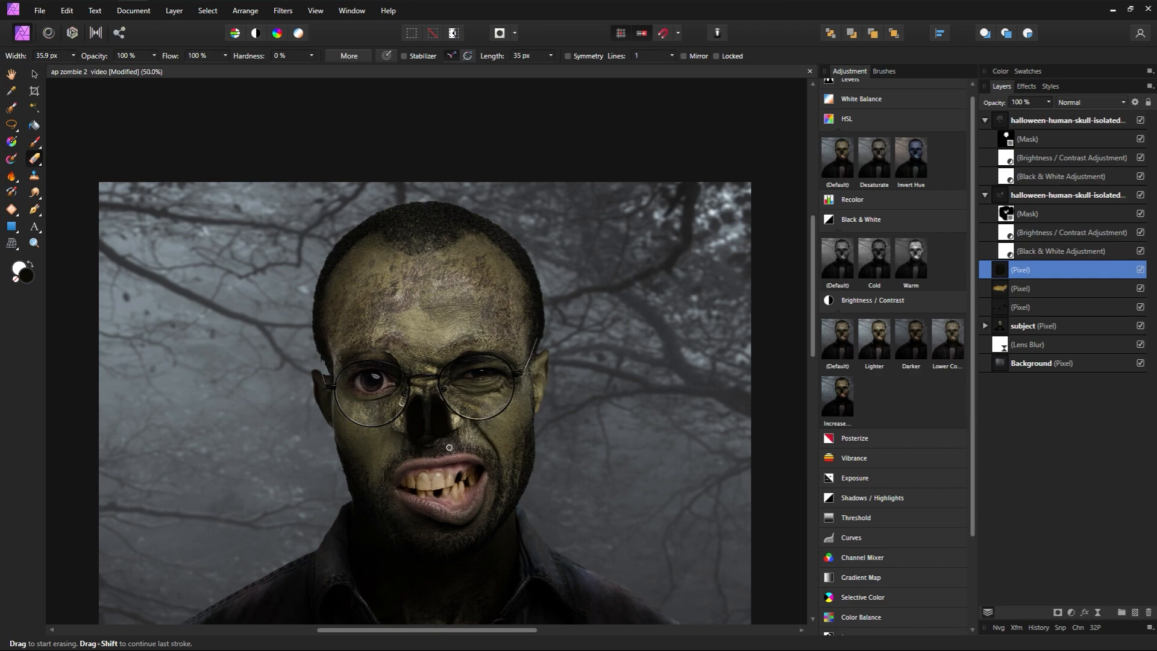
Step: In the nose cavity layer's blend options, keep the underlying range at 100 % up to 64.2 %, falling to 0 % in the highlights
left_click(1135, 102)
left_click_drag(693, 183, 784, 181)
left_click_drag(828, 264, 831, 416)
left_click_drag(783, 265, 832, 440)
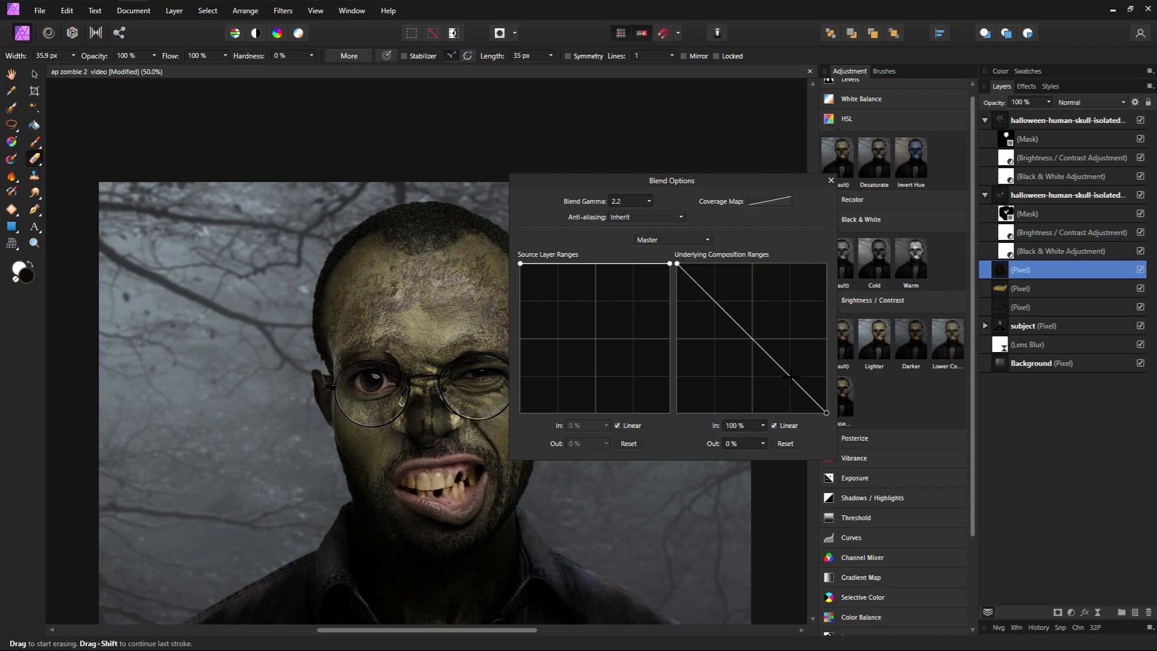
left_click_drag(791, 377, 772, 264)
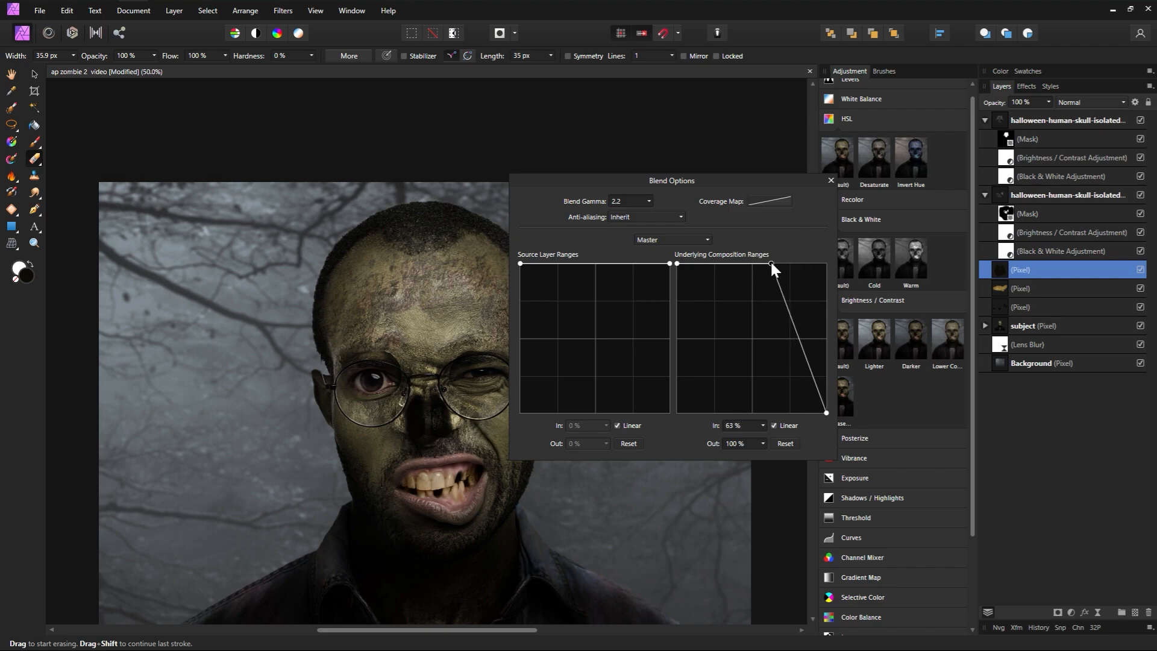
mouse_move(826, 413)
left_mouse_down()
mouse_move(832, 378)
mouse_move(812, 428)
left_mouse_up()
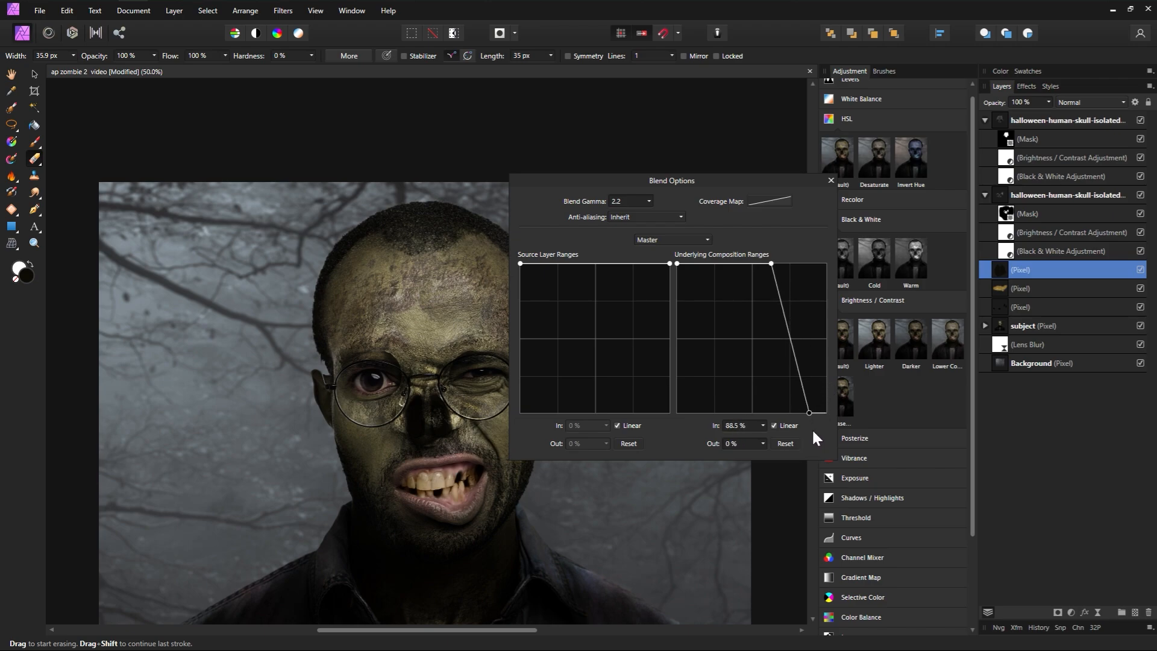
left_click_drag(772, 264, 773, 265)
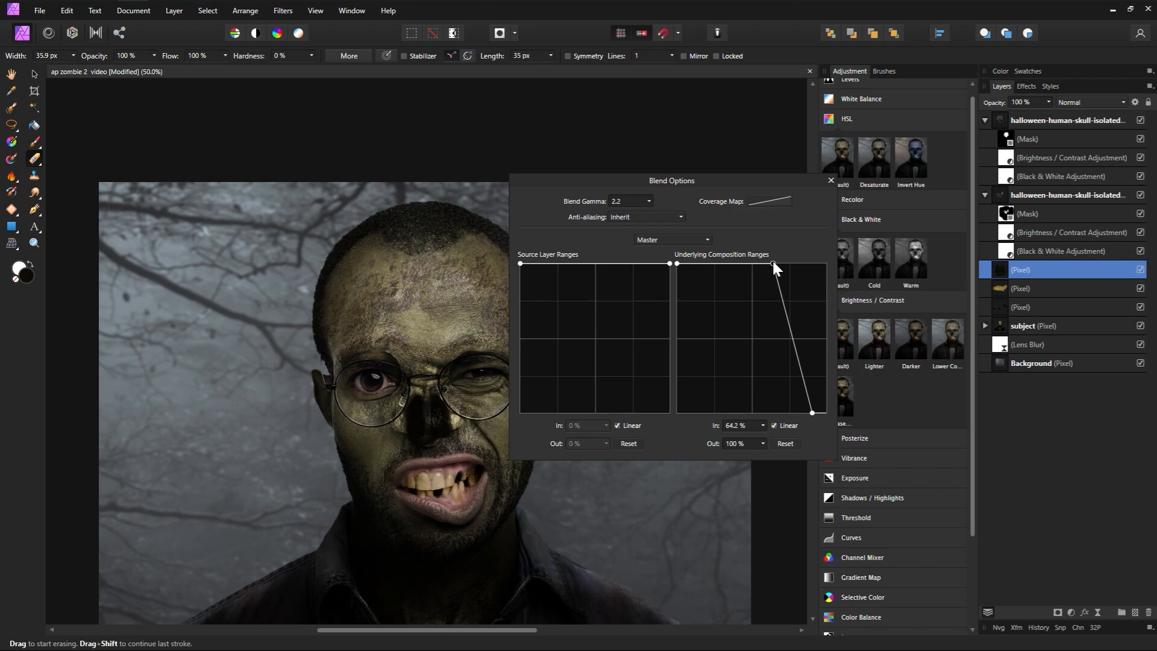
left_click(830, 180)
Step: Set the dark paint colour to 090704 and compare the image with and without the nose cavity layer
left_click(27, 278)
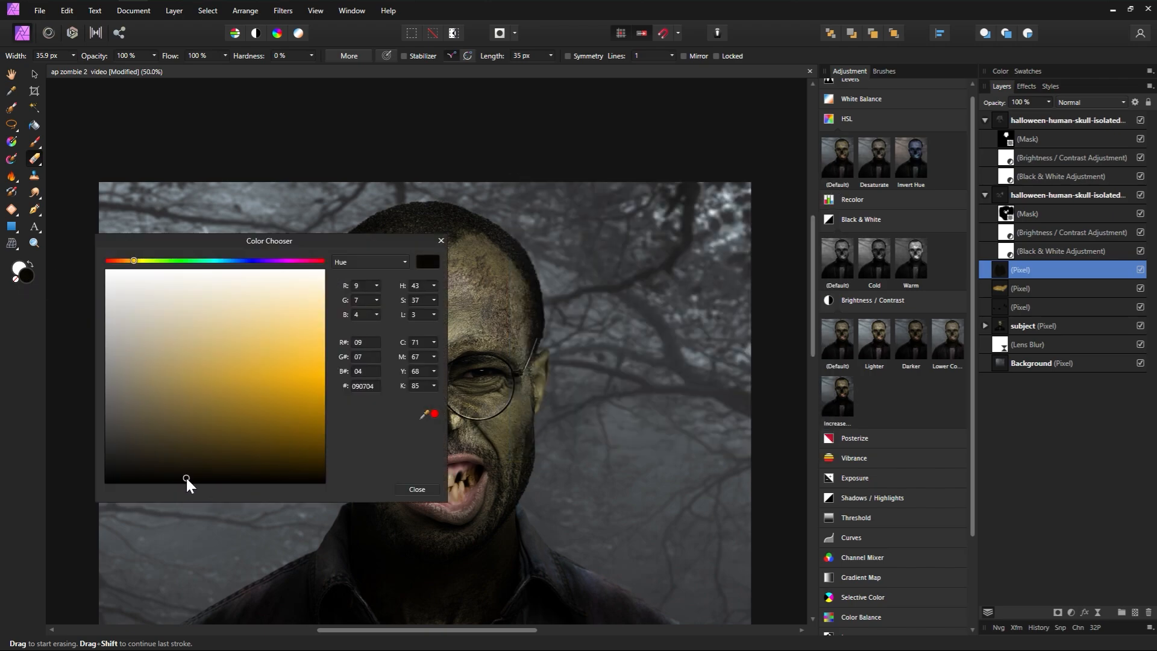
left_click(435, 244)
left_click(35, 142)
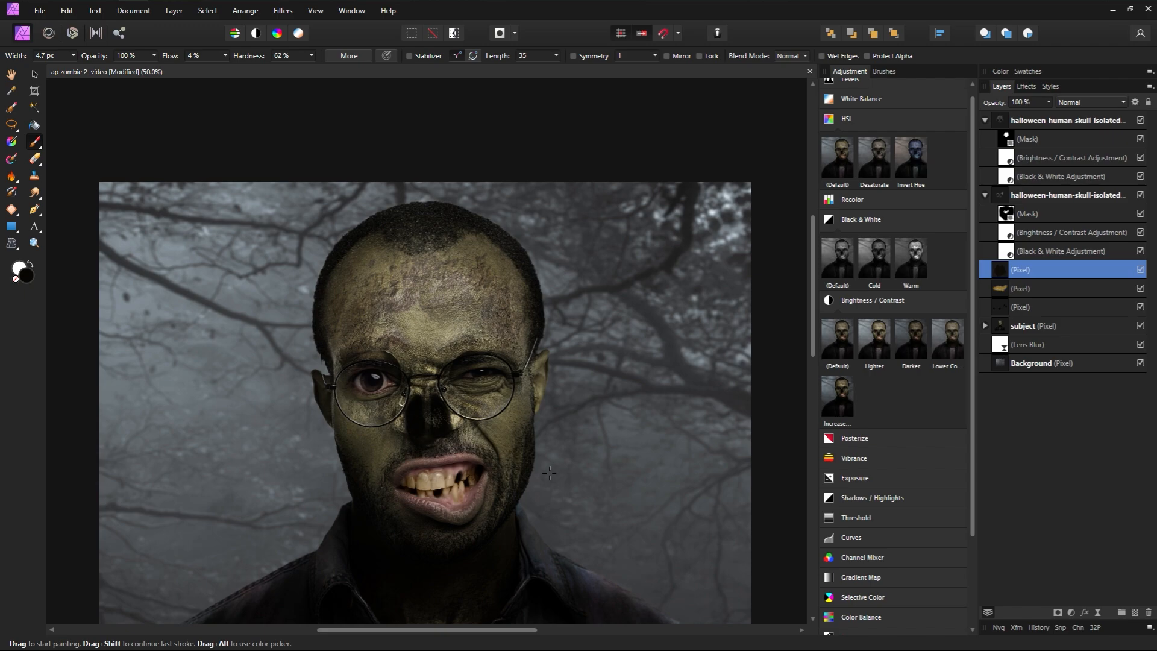
left_click(1140, 270)
left_click(1141, 270)
Step: Add an Overlay pixel layer and paint thin white highlights around the nose cavity with 100 % flow and 41 % hardness
left_click(1135, 612)
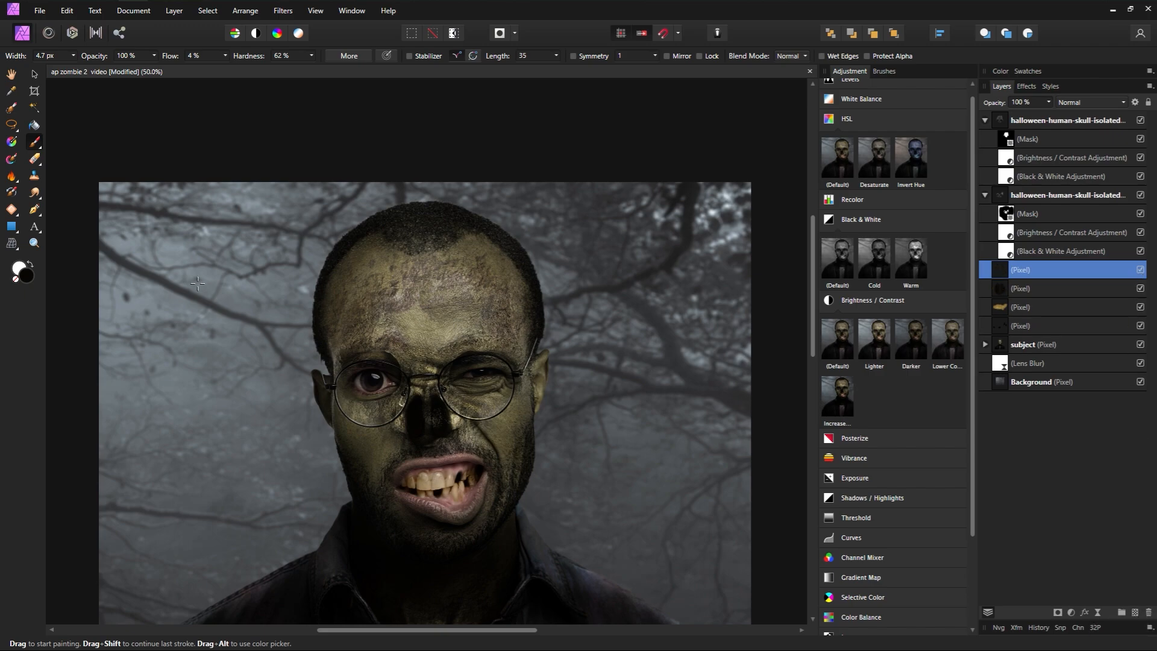
left_click(32, 265)
left_click_drag(168, 57, 385, 63)
left_click_drag(257, 56, 244, 58)
left_click(1097, 102)
left_click(1076, 277)
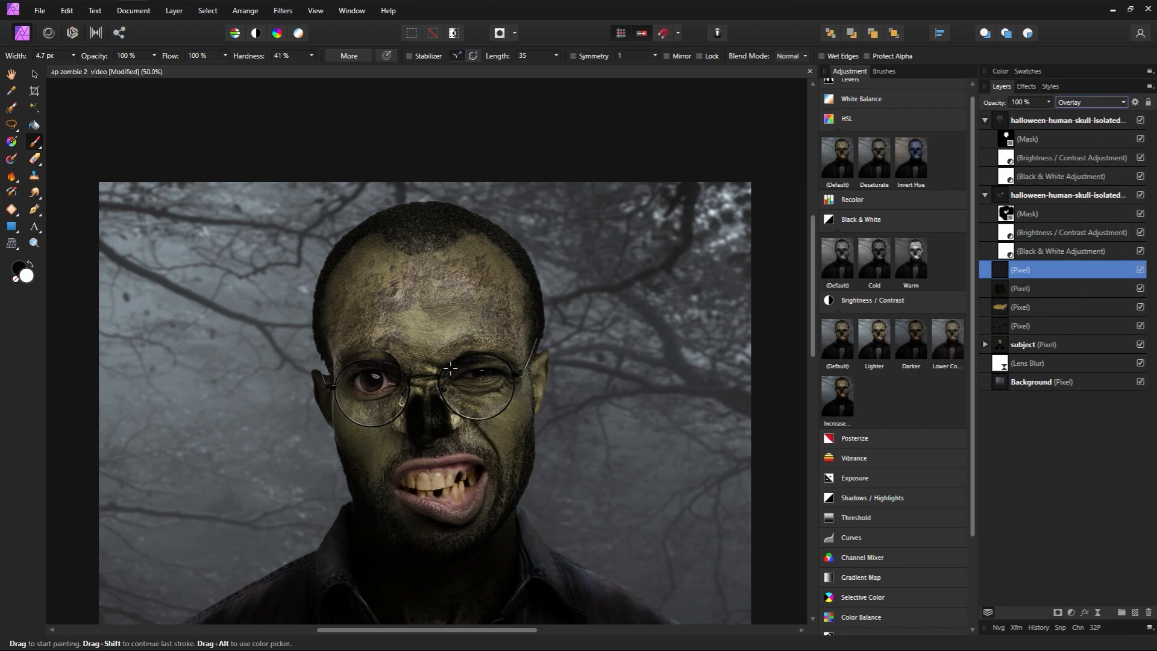
left_click_drag(406, 420, 410, 429)
left_click(386, 56)
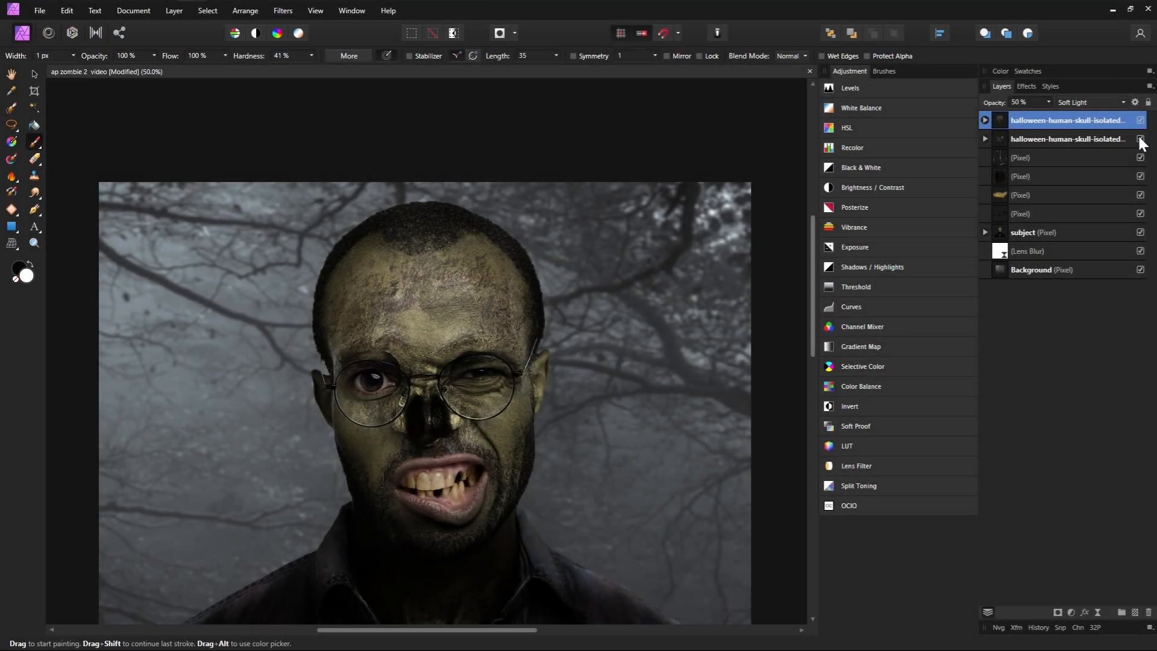
Step: Add a new pixel layer above the skull layers with the Screen blend mode and 60 % opacity
left_click(1134, 613)
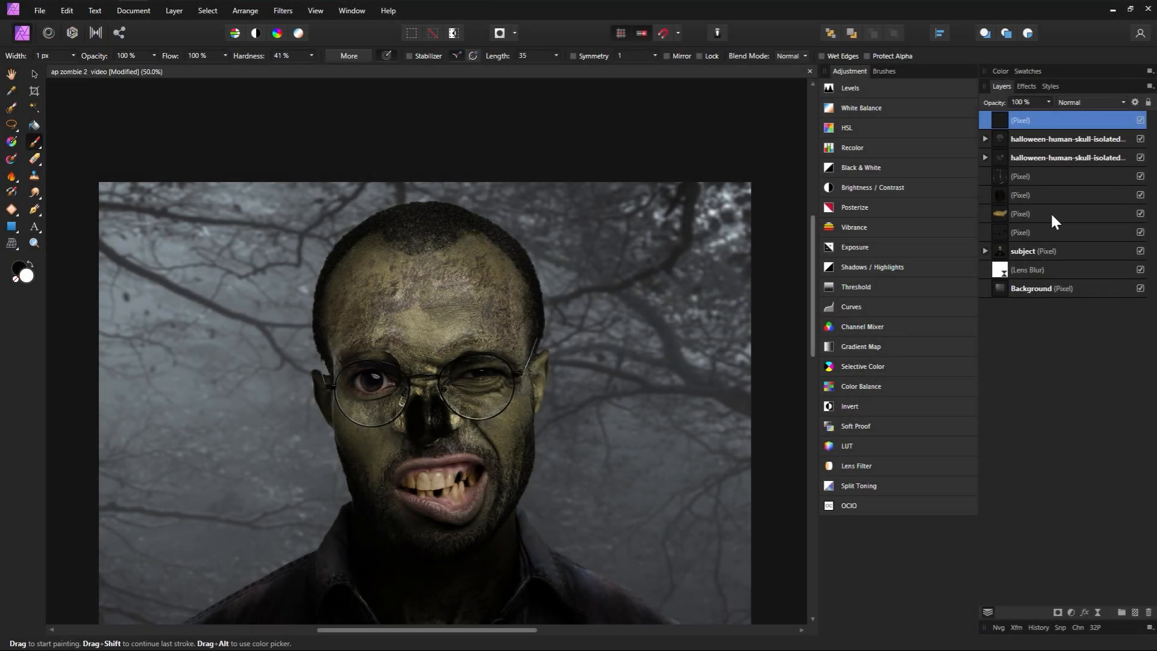
left_click(1070, 106)
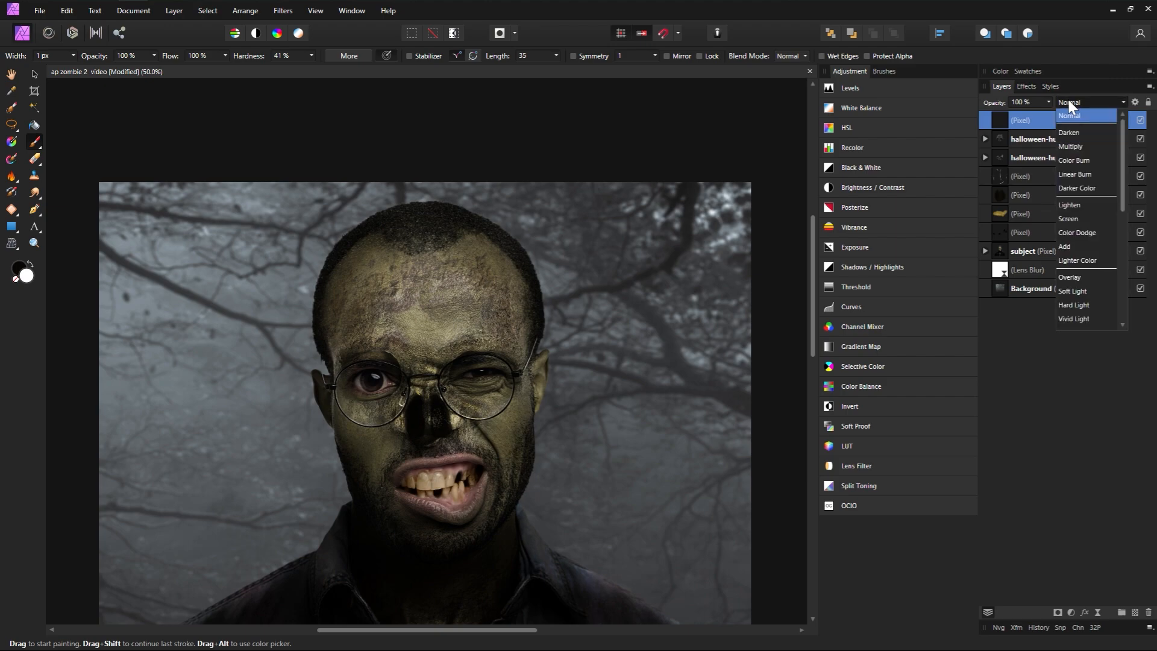
left_click(1077, 217)
left_click_drag(1000, 104, 988, 103)
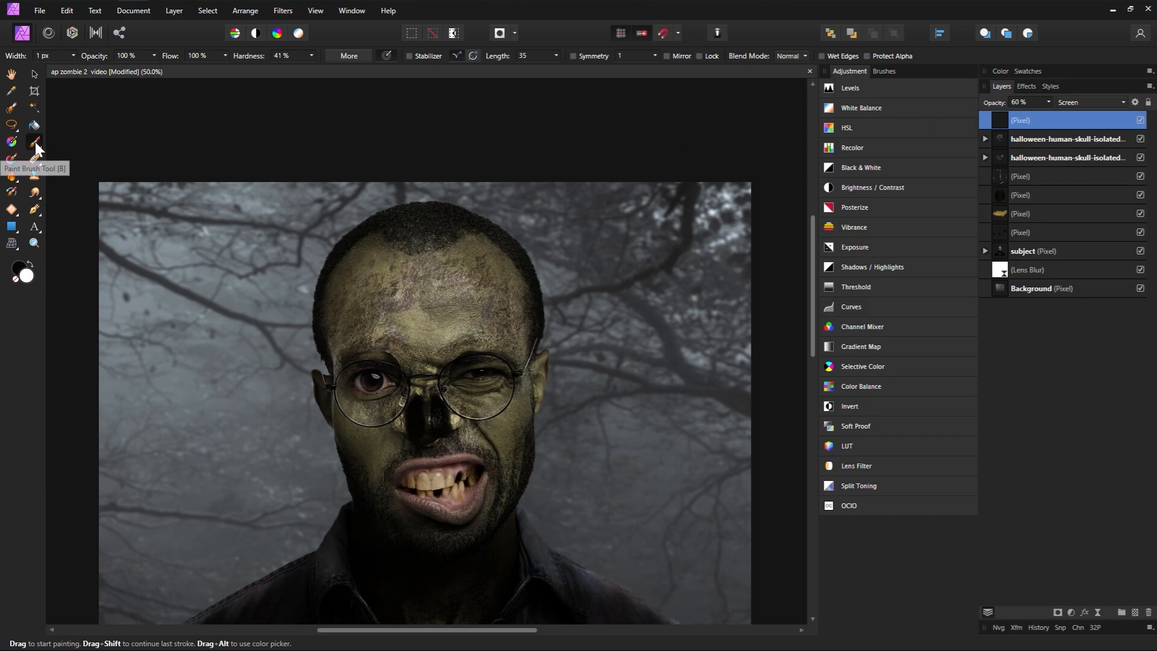
Step: Change the white paint colour to the muted olive yellow 8D8A4E
left_click(25, 277)
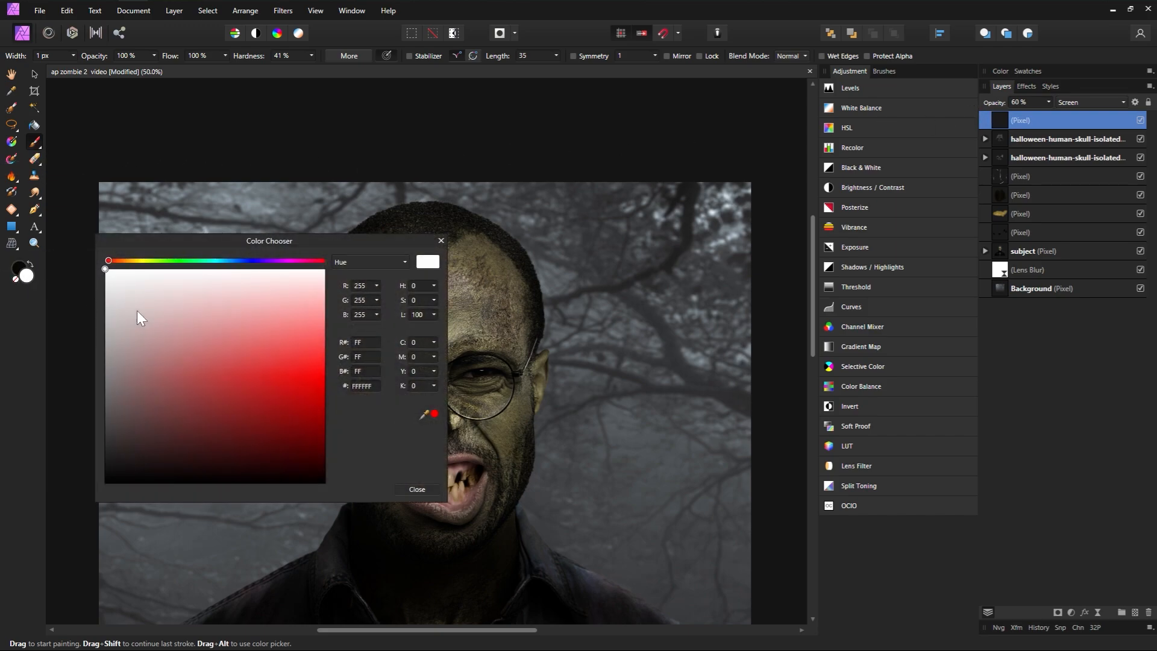
left_click(142, 262)
left_click(160, 389)
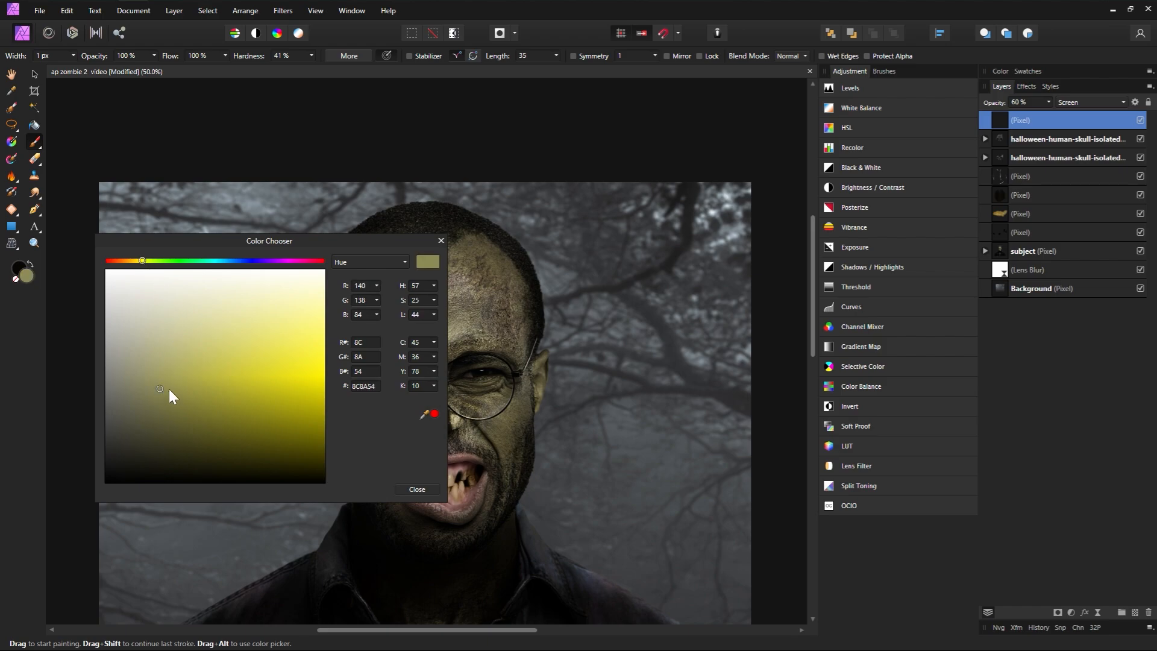
mouse_move(169, 389)
left_mouse_down()
mouse_move(184, 372)
mouse_move(168, 392)
left_mouse_up()
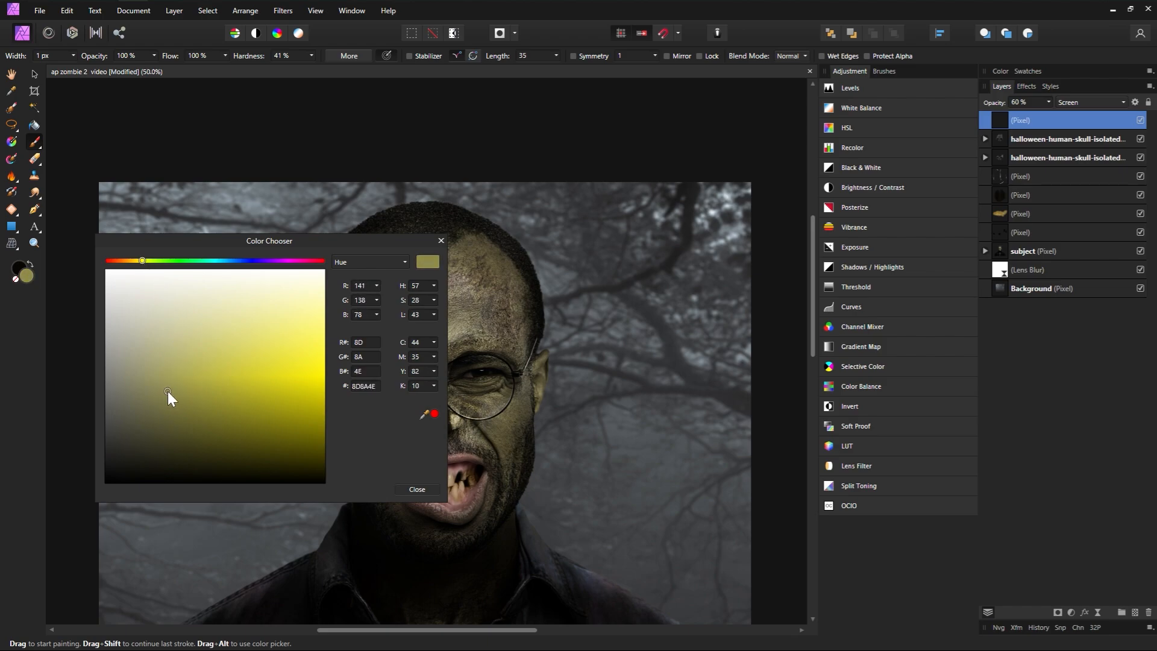
left_click(442, 241)
Step: Resize the brush to 53.9 px to match the iris and paint a cloudy olive disc over the open eye
key("bracketright")
key("bracketright")
key("bracketright")
key("bracketright")
key("bracketright")
key("bracketright")
key("bracketright")
key("bracketright")
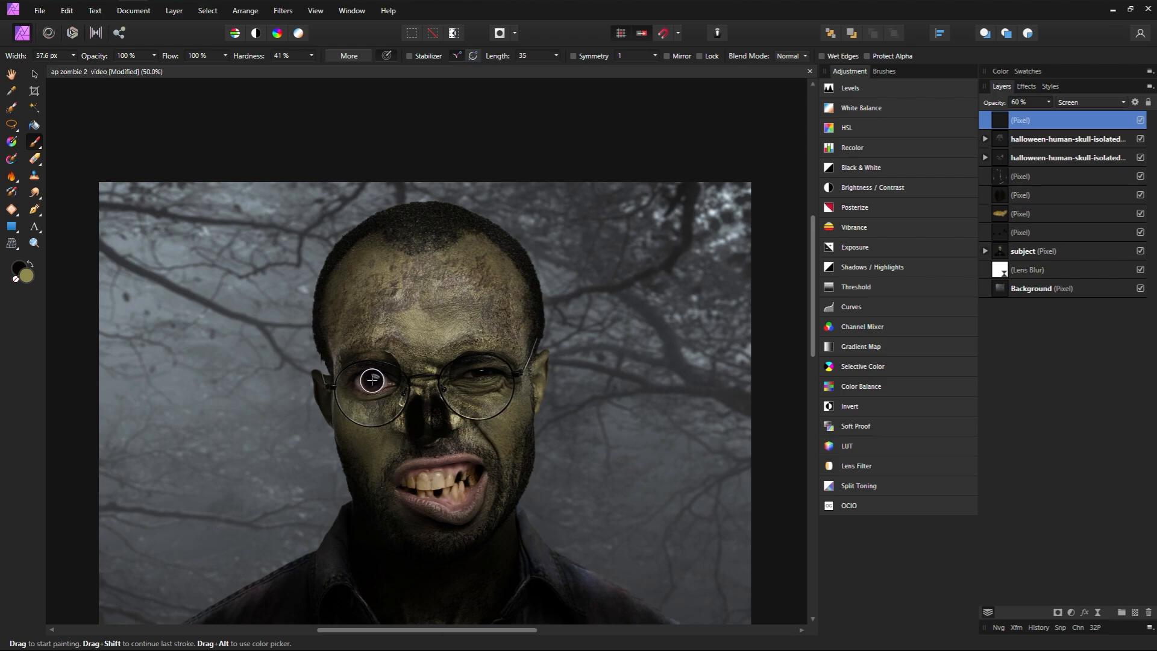
key("bracketright")
key("bracketleft")
key("bracketleft")
key("bracketright")
key("bracketright")
key("bracketleft")
key("bracketleft")
key("bracketleft")
left_click(372, 380)
left_click(372, 380)
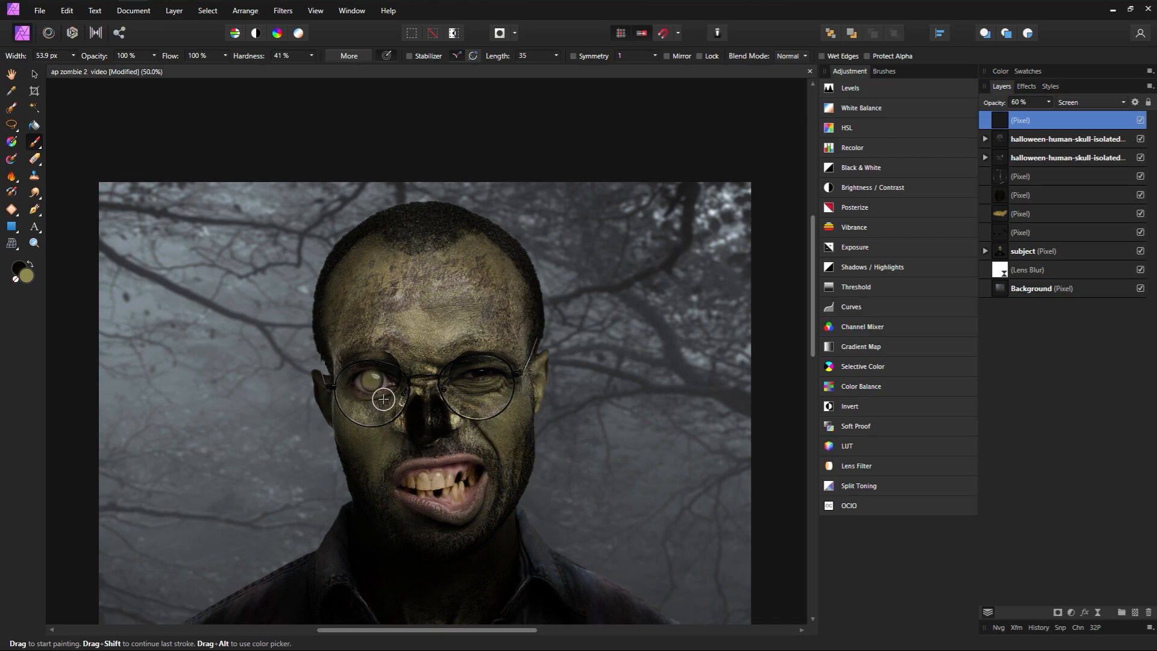
Step: Add another pixel layer on top with the Screen blend mode and 79 % opacity
left_click(1135, 612)
left_click_drag(994, 103, 990, 102)
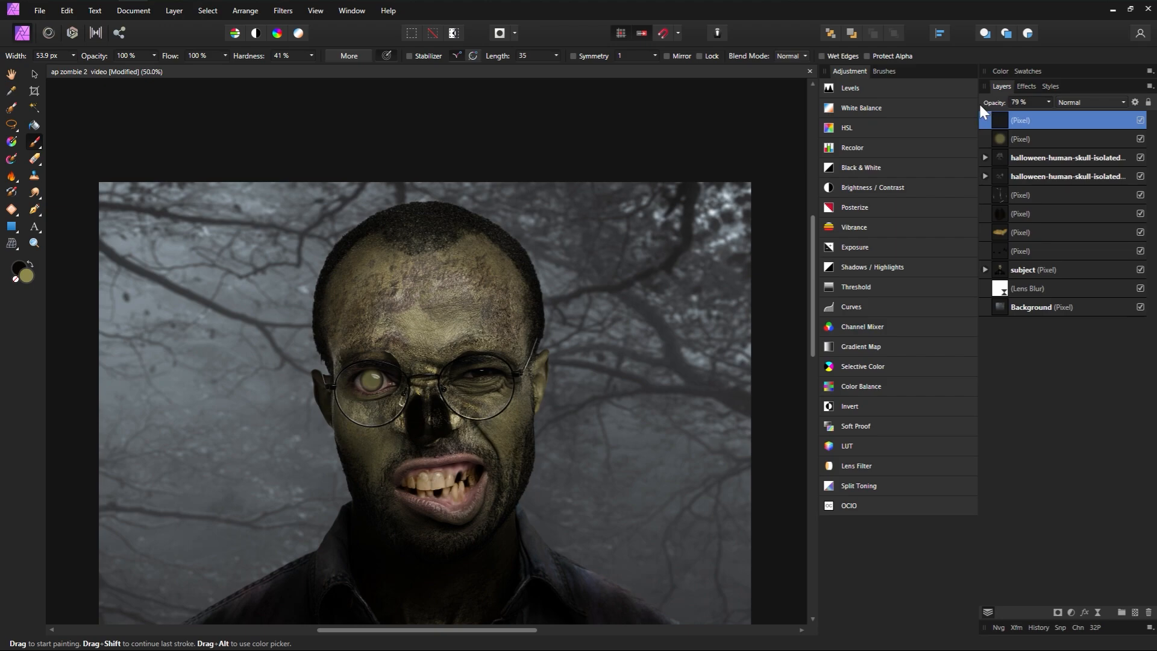
left_click(1082, 102)
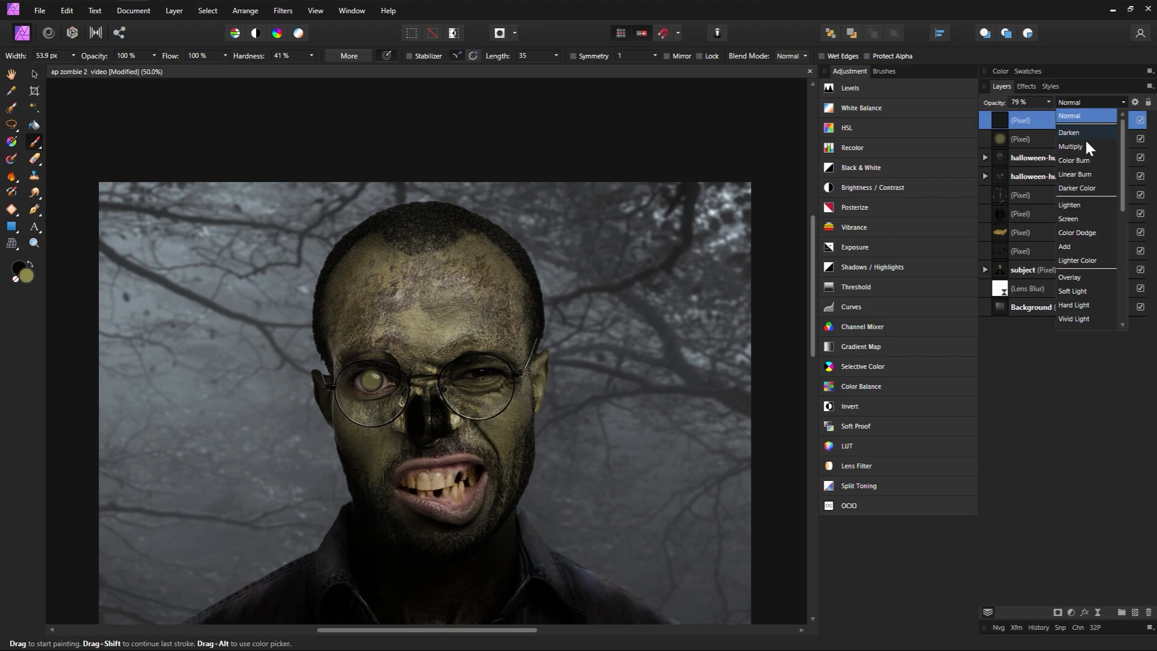
left_click(1077, 218)
Step: Paint a smaller olive disc in the centre of the open eye with the brush at 79 % hardness
left_click_drag(257, 52, 313, 79)
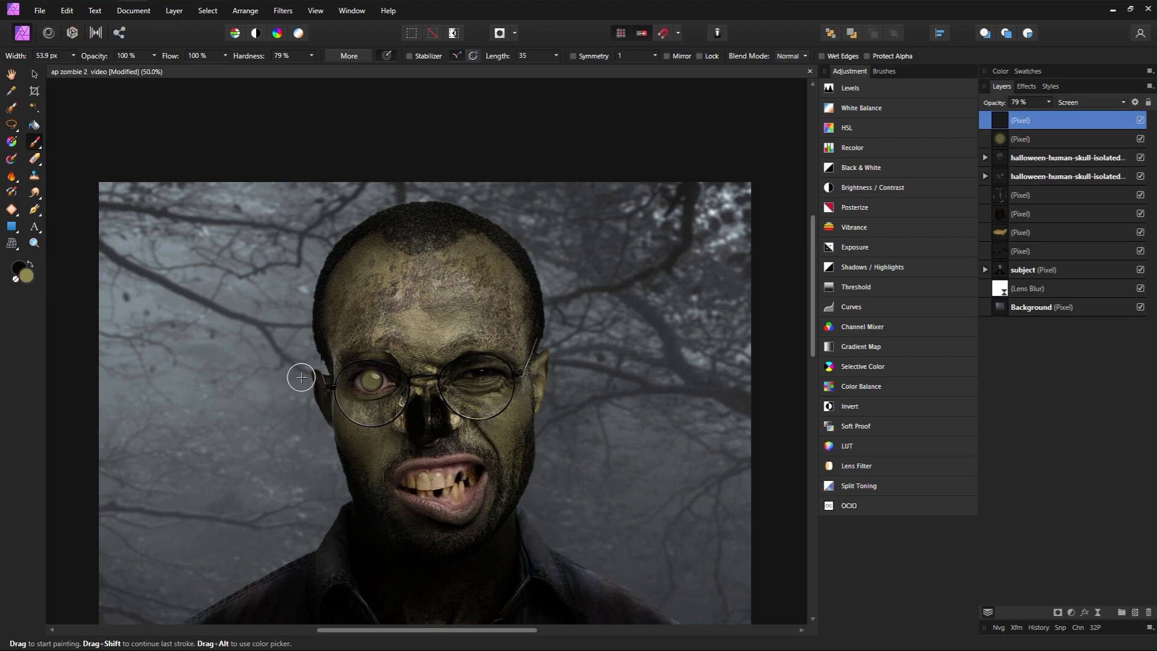
key("[")
key("[")
key("[")
key("[")
key("[")
key("[")
key("[")
left_click_drag(372, 380, 374, 383)
Step: Erase the upper part of the inner eye disc with a soft eraser about 78 px wide
left_click(36, 158)
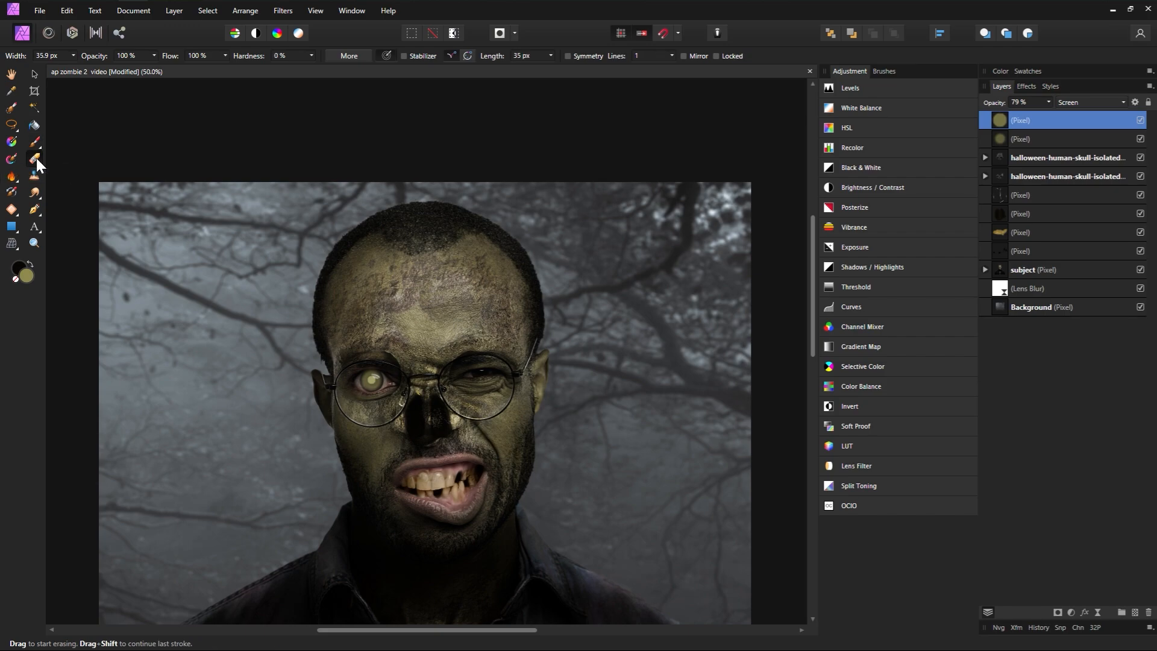
key("bracketright")
key("bracketleft")
key("bracketleft")
key("bracketleft")
key("bracketleft")
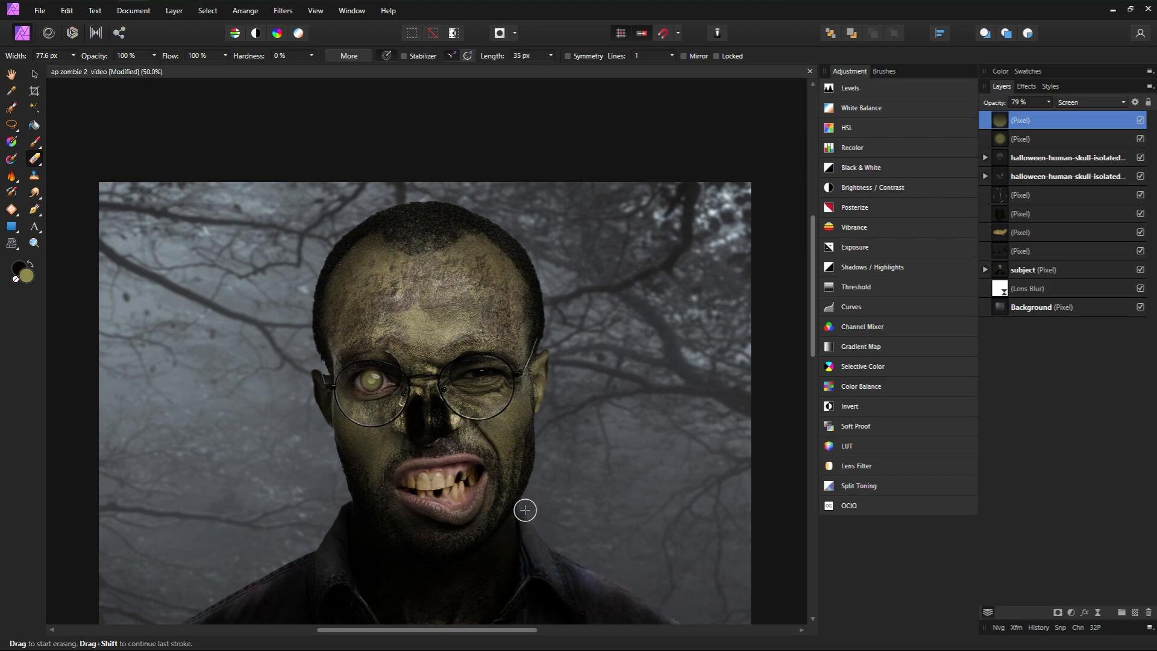
Step: Add a new pixel layer on top of the eye layers and set its blend mode to Overlay
left_click(1135, 612)
left_click(1078, 104)
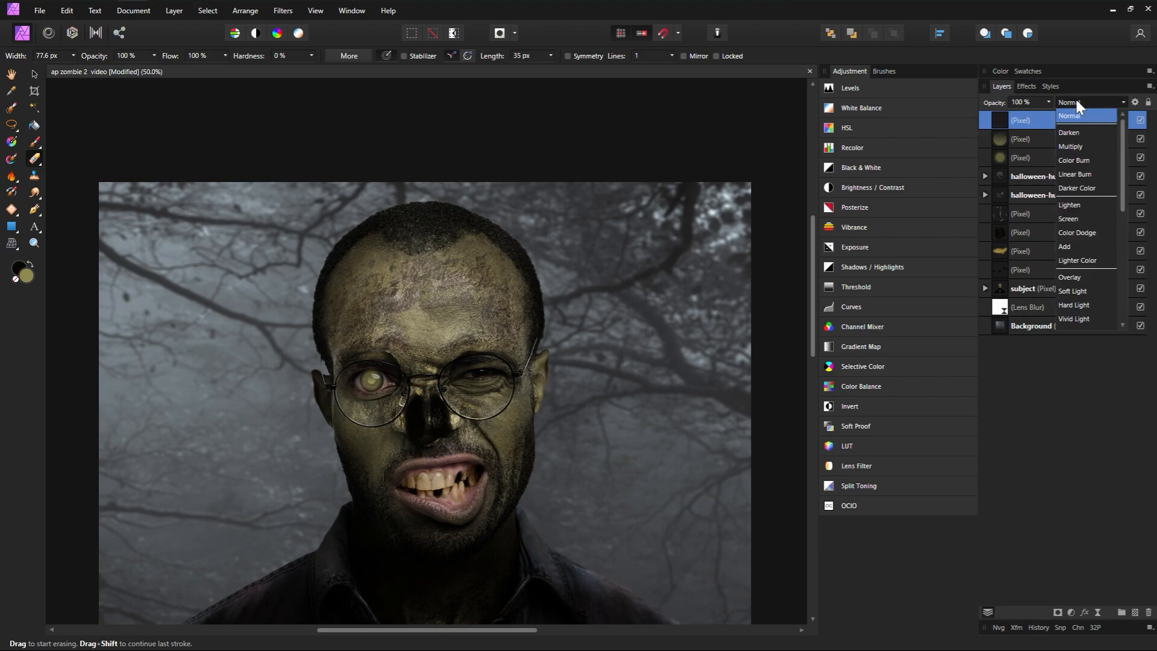
left_click(1071, 277)
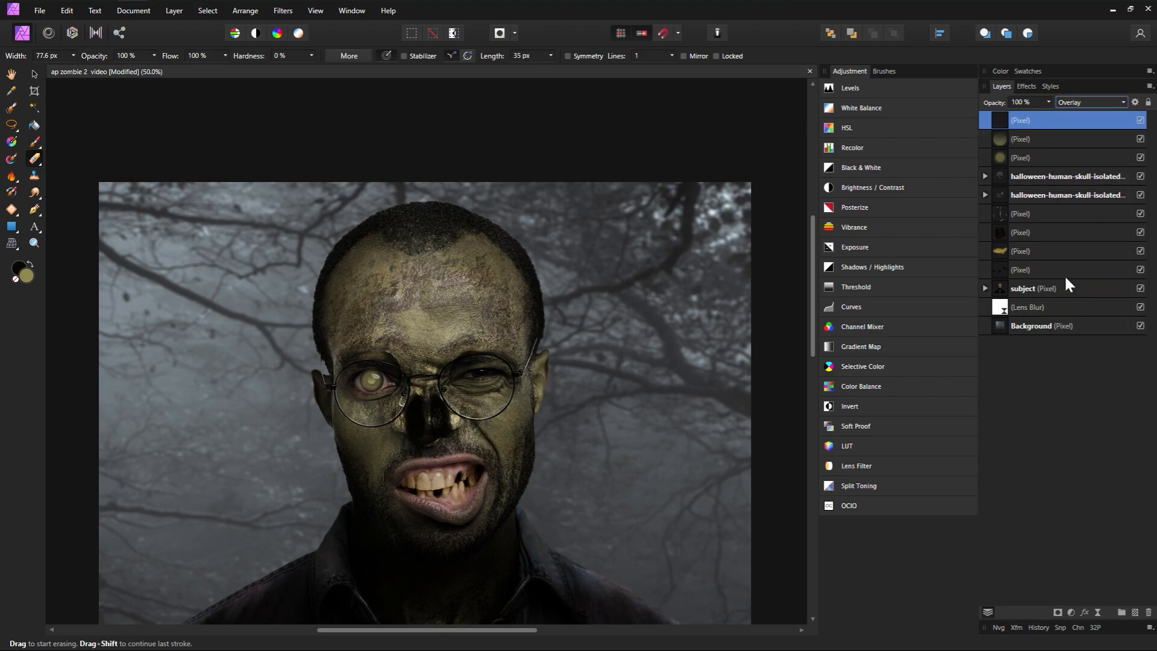
Step: Paint dark red into the corners of the open cloudy eye on the Overlay layer, using a brush at 0 % hardness
double_click(27, 276)
left_click(321, 260)
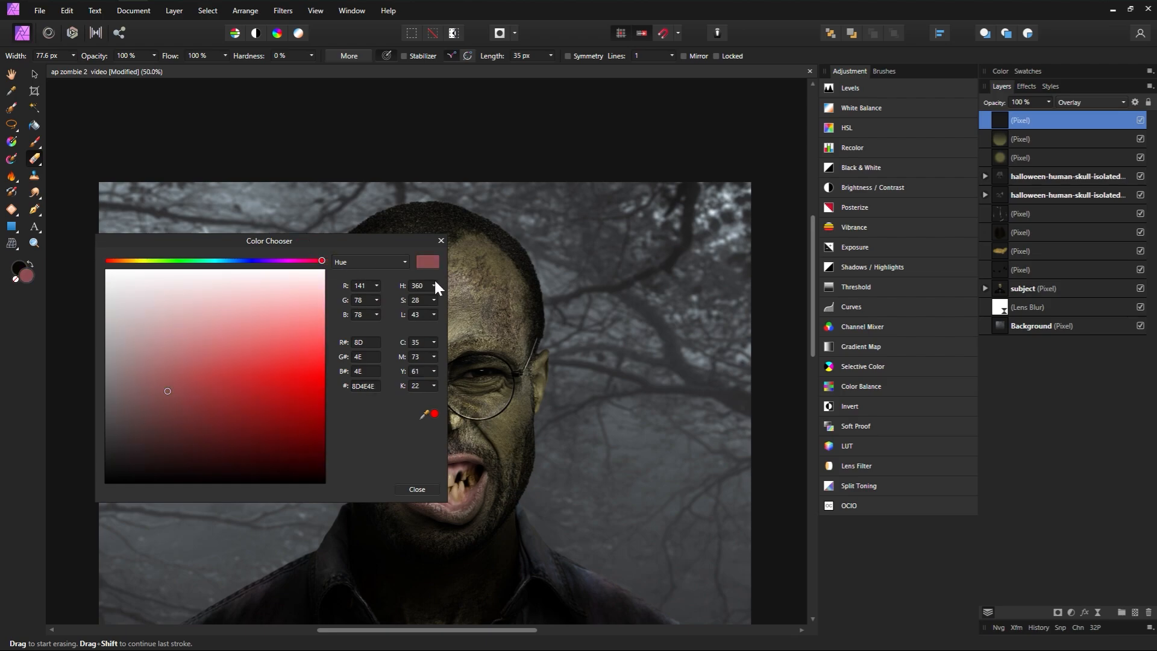
mouse_move(262, 448)
left_mouse_down()
mouse_move(291, 446)
mouse_move(264, 449)
left_mouse_up()
left_click(35, 141)
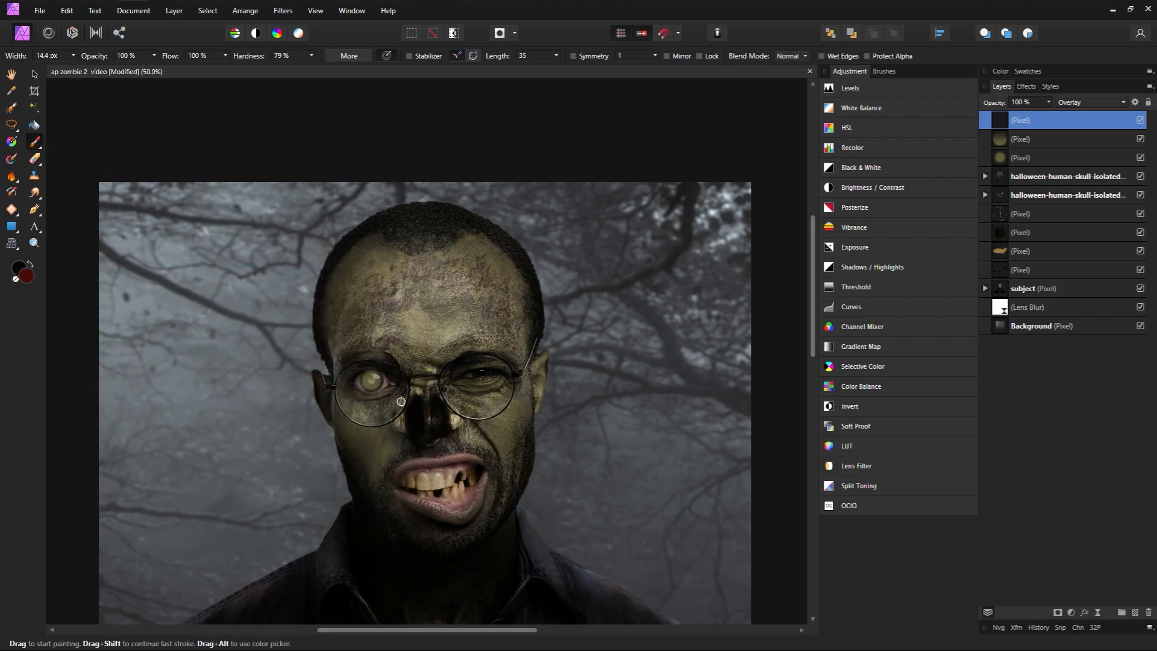
key("]")
key("]")
key("]")
key("]")
key("]")
key("]")
key("]")
key("]")
left_click(386, 56)
left_click_drag(387, 385, 394, 383)
left_click(388, 385)
Step: Reduce the paint brush to 2 % flow and a width of about 14 px
left_click_drag(226, 56, 176, 67)
key("[")
key("[")
key("[")
key("[")
key("[")
key("[")
key("[")
key("[")
Step: Add a new pixel layer on top and set its blend mode to Color Burn
left_click(1137, 614)
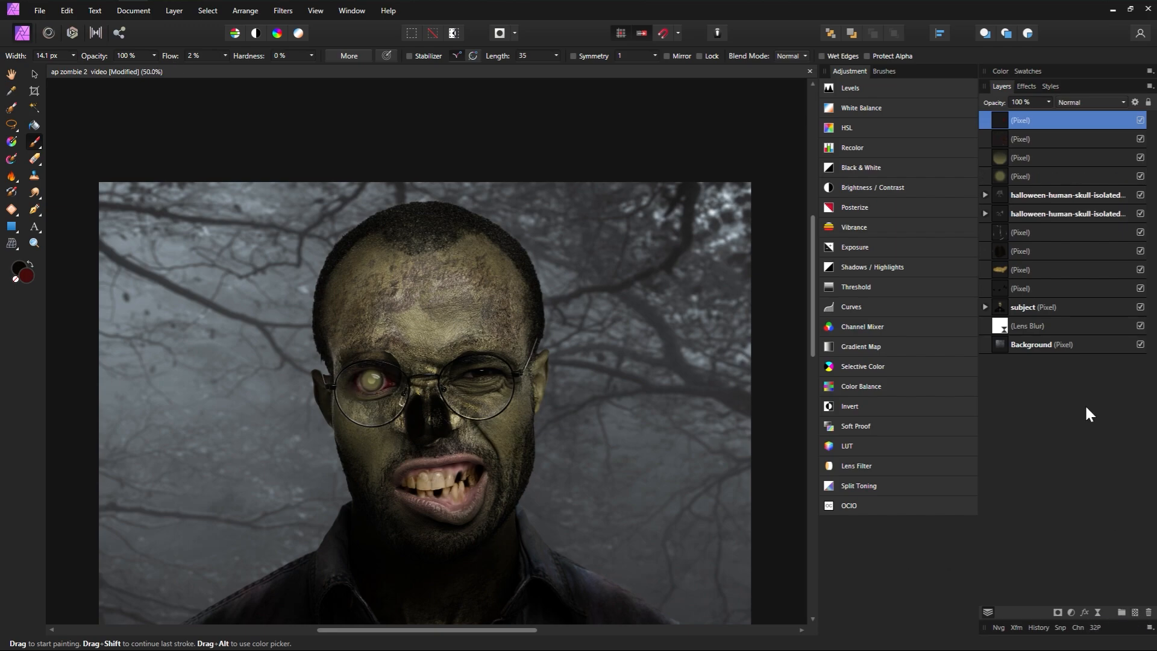
left_click(1090, 104)
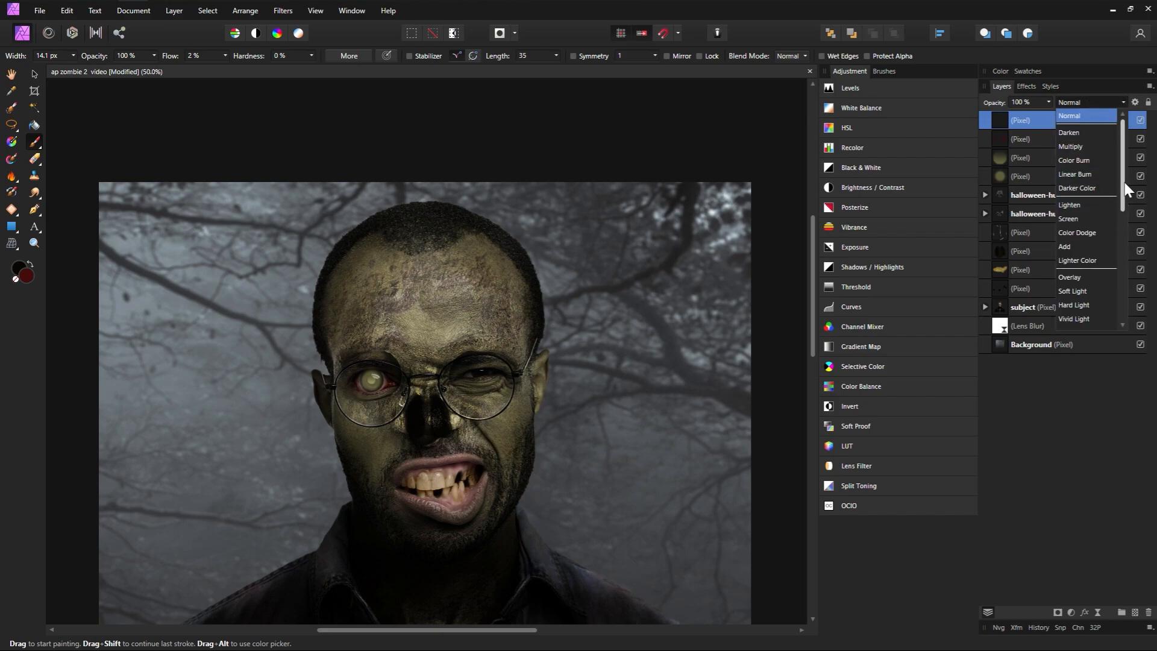
left_click(1085, 160)
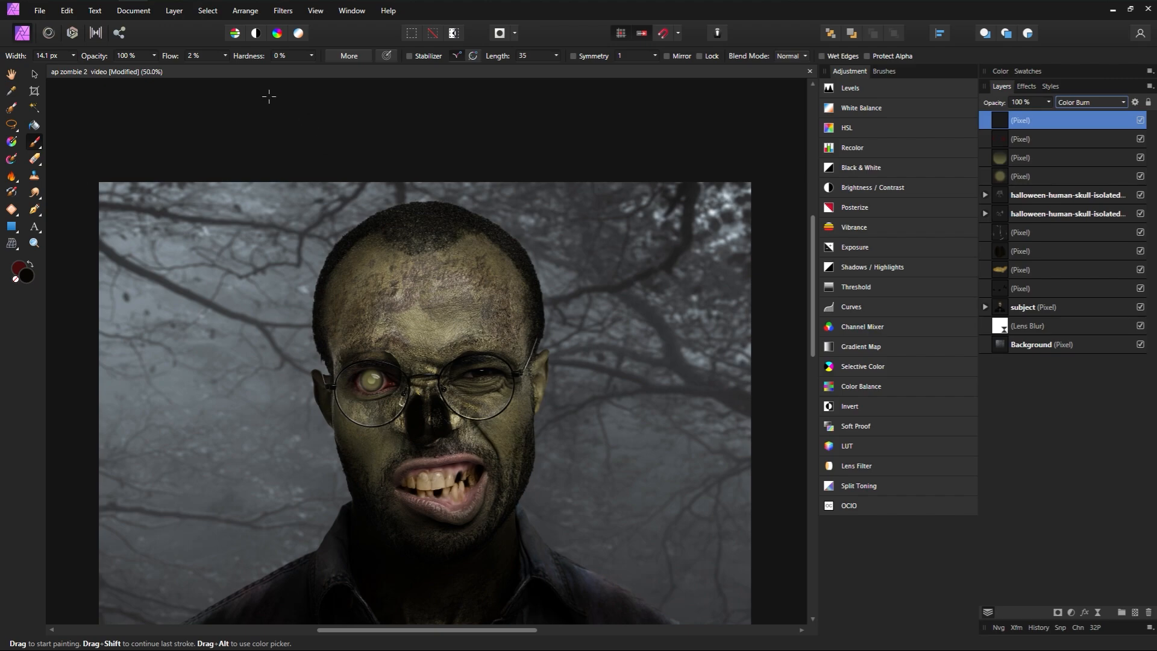
Step: Darken the squinting eye's slit with a small black brush at 100 % flow, clean its edges with the eraser and compare before and after
left_click_drag(169, 55, 680, 146)
key("bracketleft")
left_click_drag(463, 378, 476, 372)
key("bracketleft")
key("bracketleft")
key("bracketleft")
key("bracketleft")
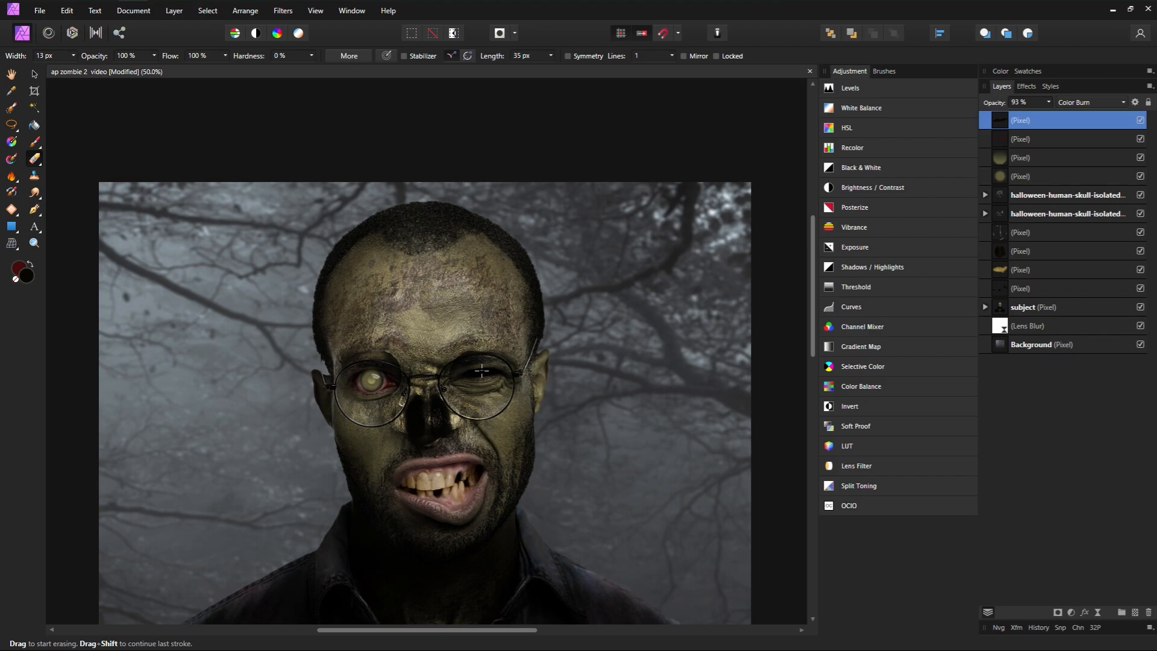
left_click_drag(469, 381, 470, 376)
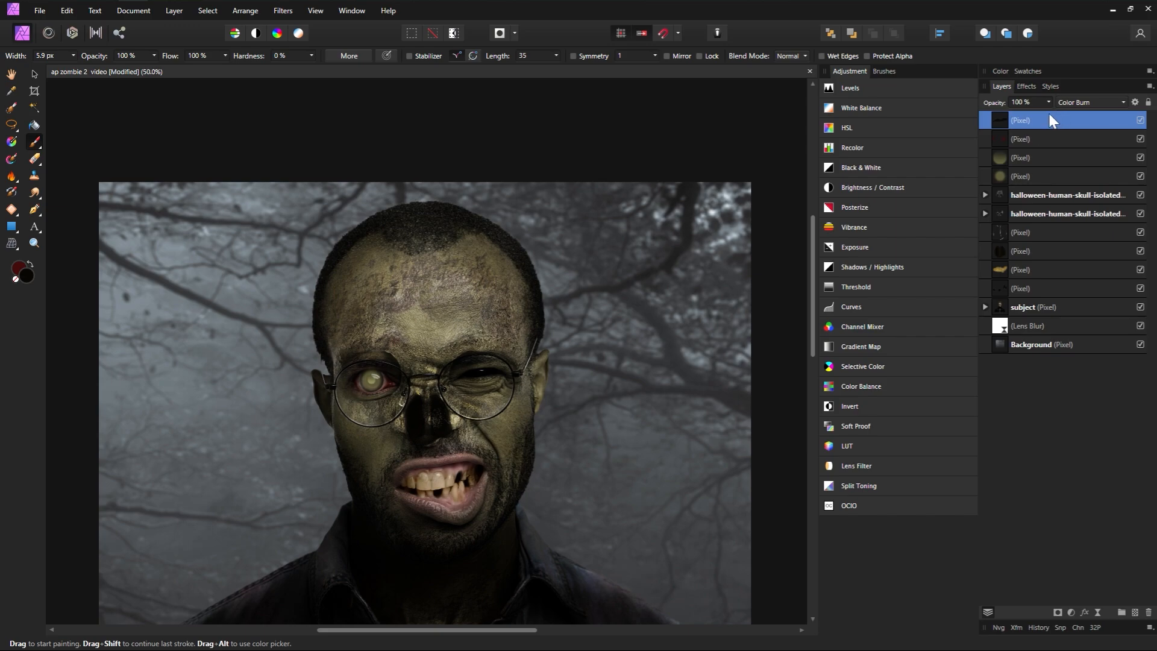
left_click(1140, 121)
left_click(1141, 121)
Step: Duplicate the subject layer and rasterize the copy
left_click(1084, 311)
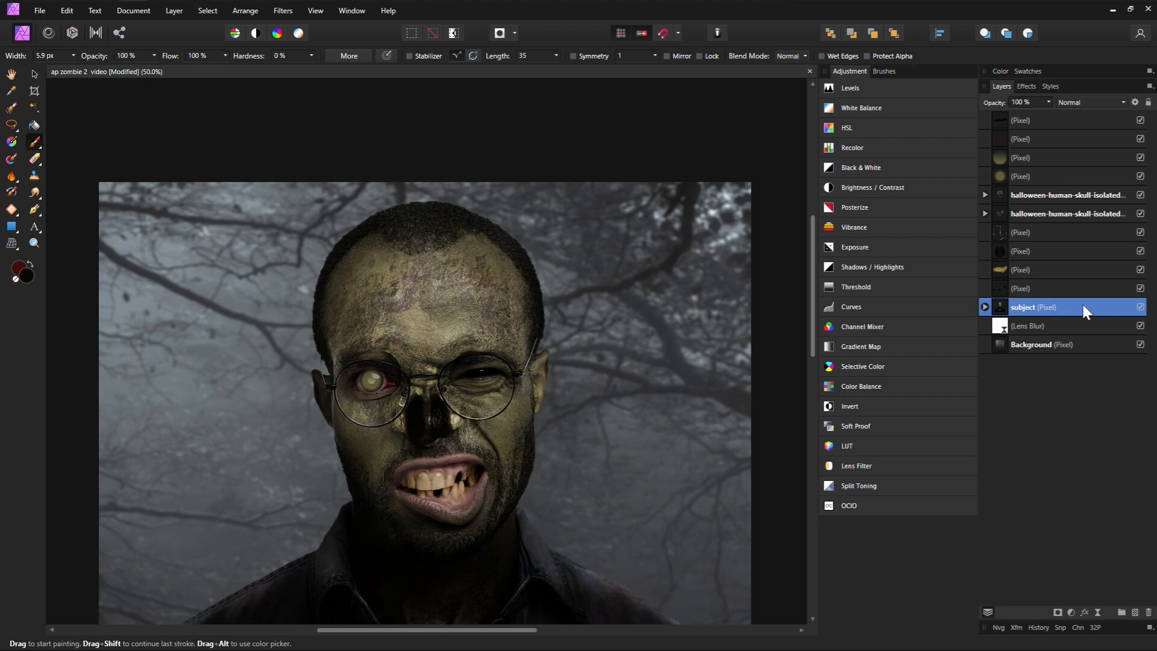
key("ctrl+j")
right_click(1079, 311)
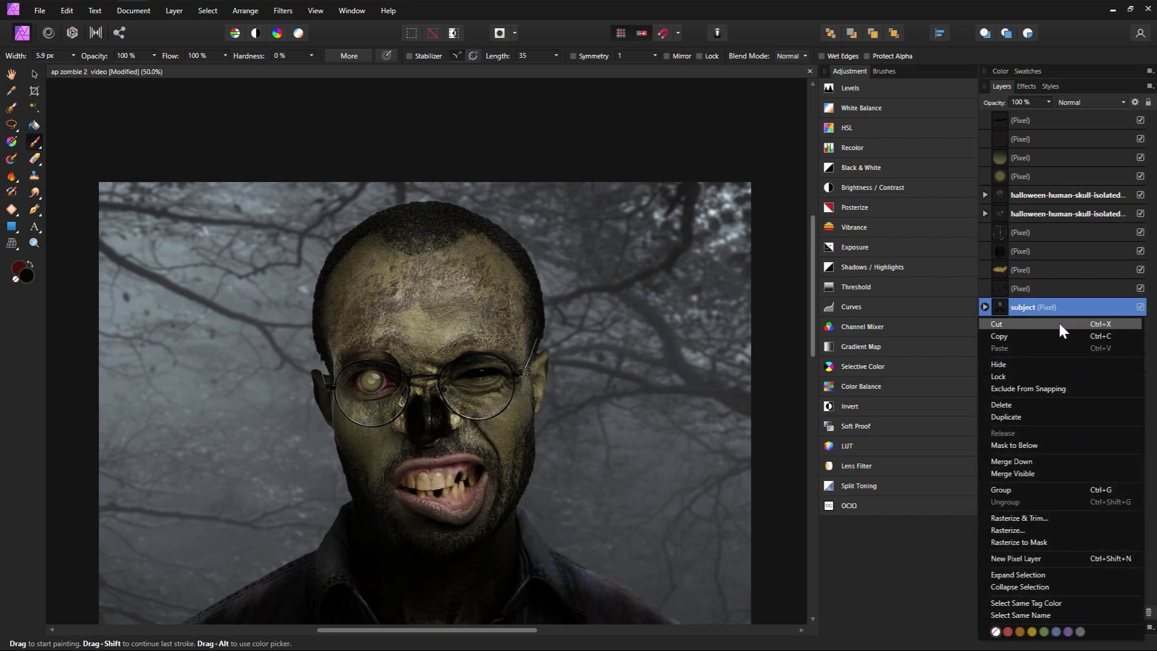
left_click(1064, 531)
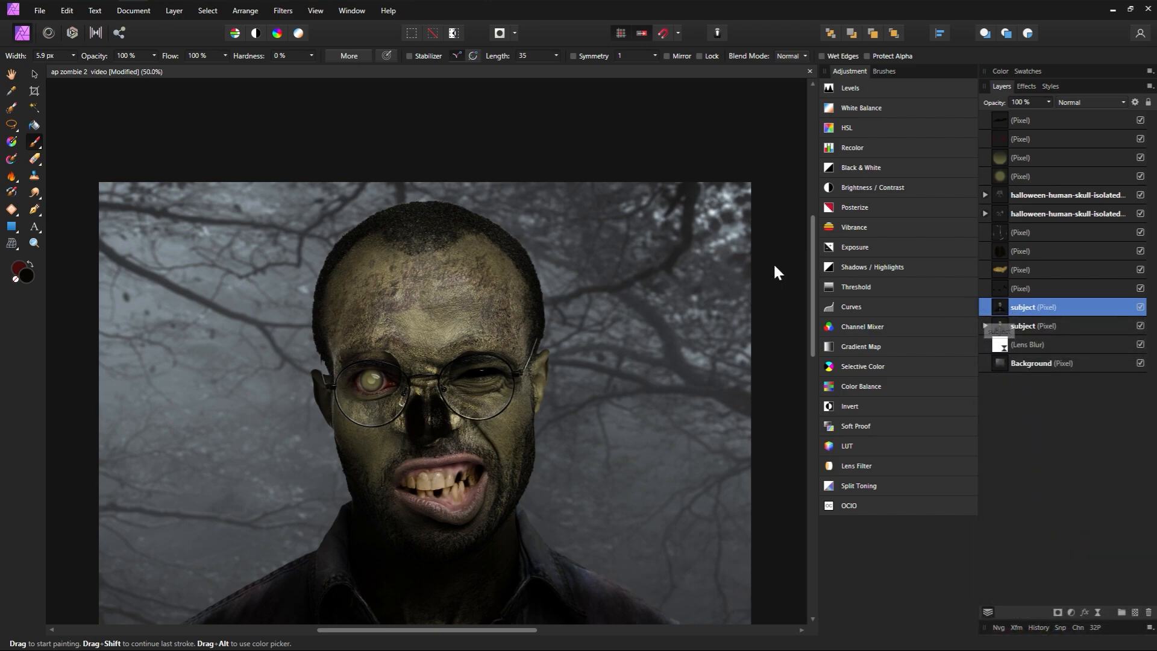
Step: Add a fill layer above the subject copy and colour it pale blue-grey
left_click(174, 11)
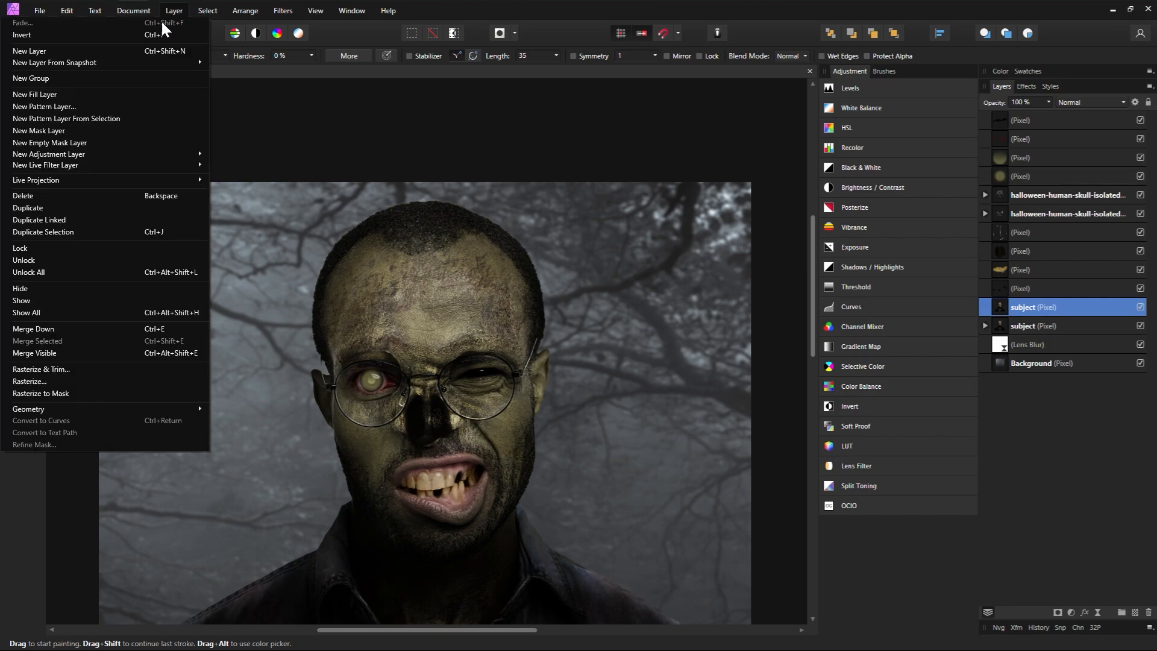
left_click(107, 95)
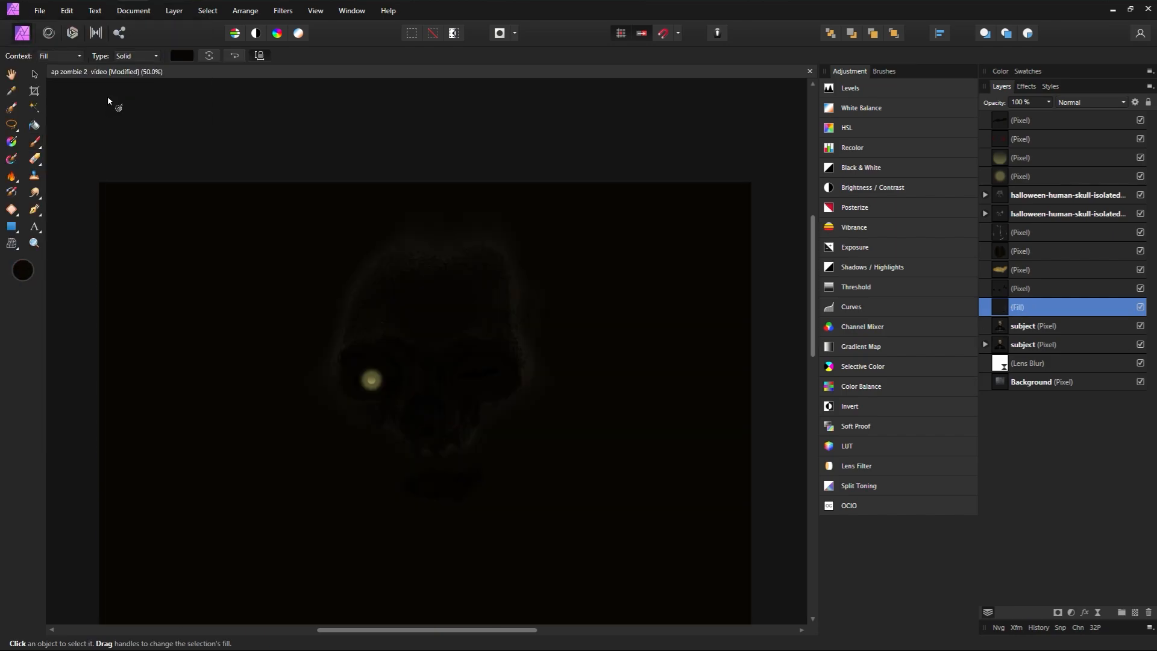
left_click(29, 276)
left_click(220, 262)
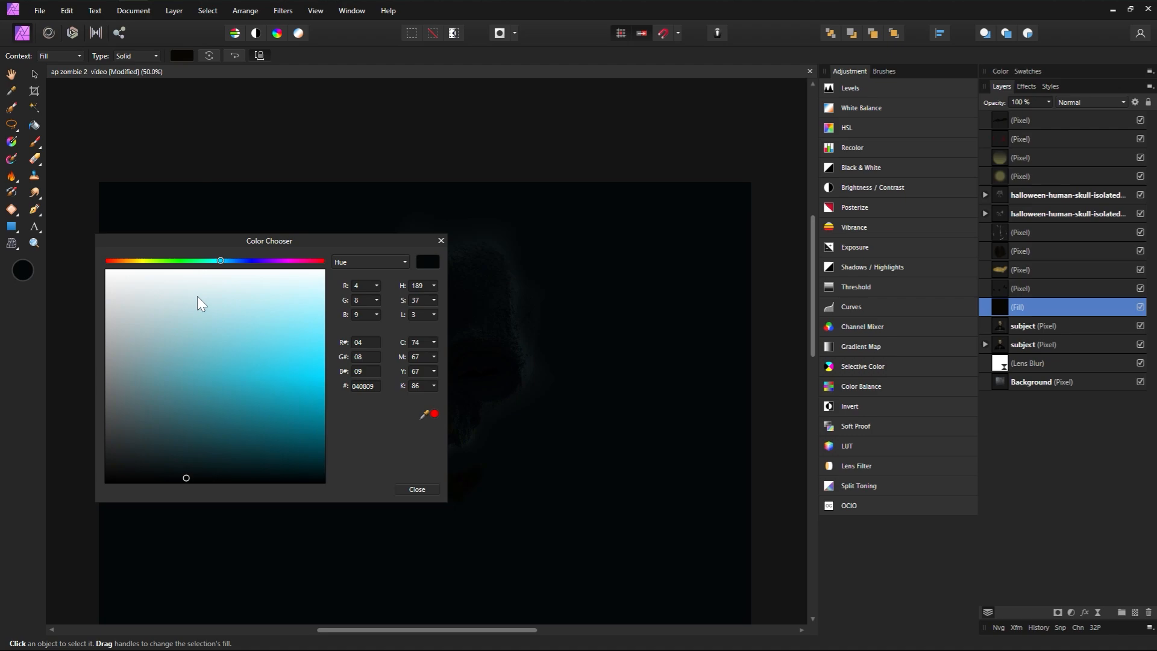
left_click(132, 290)
mouse_move(135, 305)
left_mouse_down()
mouse_move(147, 321)
mouse_move(159, 313)
left_mouse_up()
left_click(441, 241)
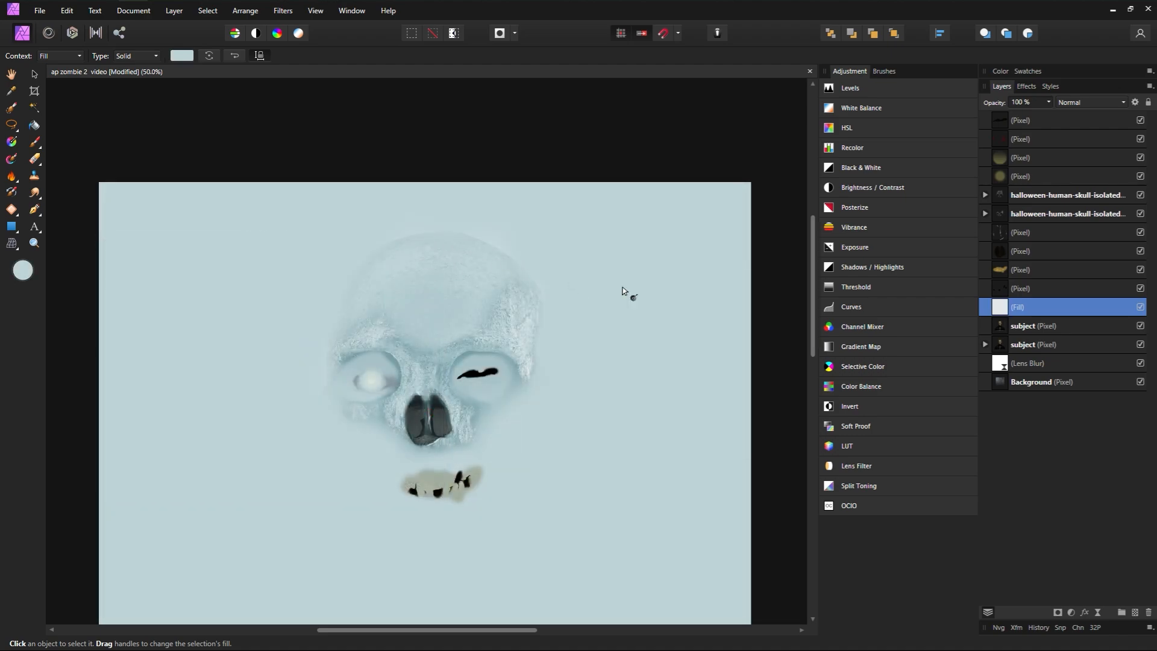
Step: Clip the pale fill to the subject copy and rasterize it, placing the resulting silhouette beneath the original subject layer
mouse_move(1004, 308)
left_mouse_down()
mouse_move(1015, 338)
mouse_move(1025, 317)
left_mouse_up()
left_click(1024, 307)
right_click(1025, 309)
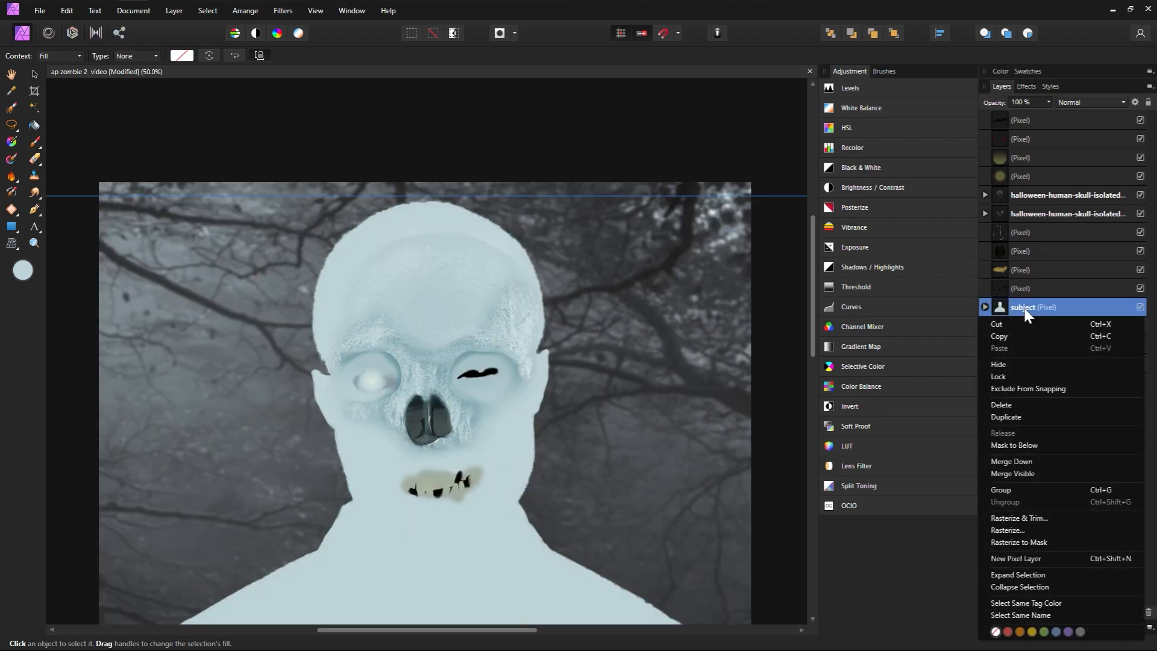
left_click(1032, 529)
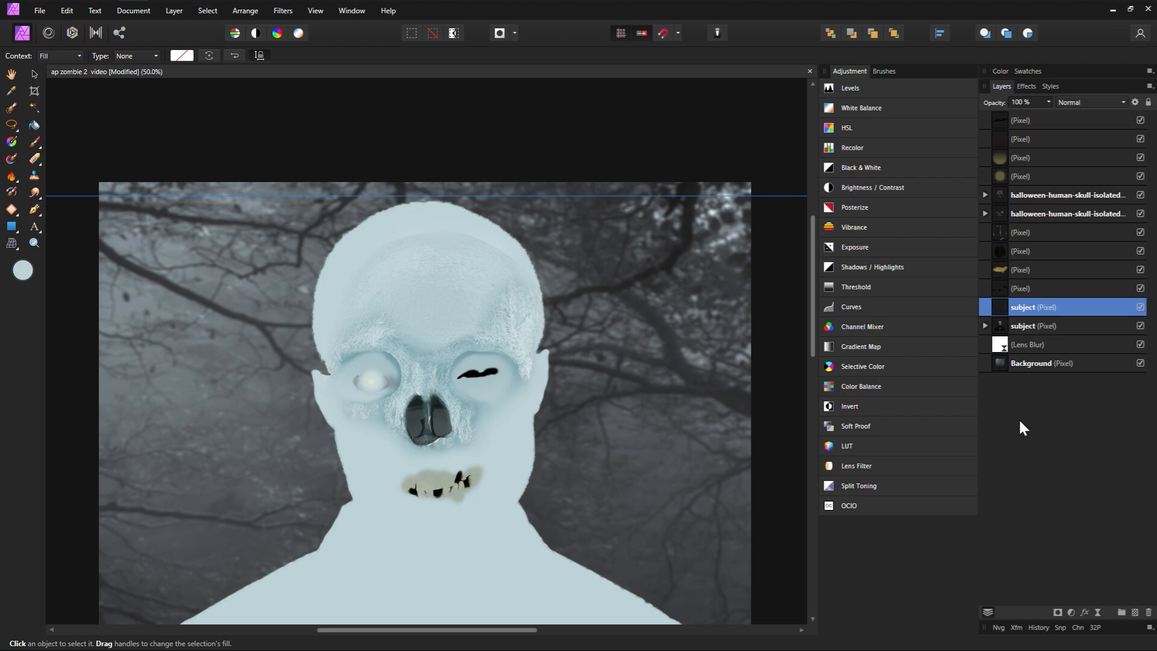
left_click_drag(1002, 299, 1004, 335)
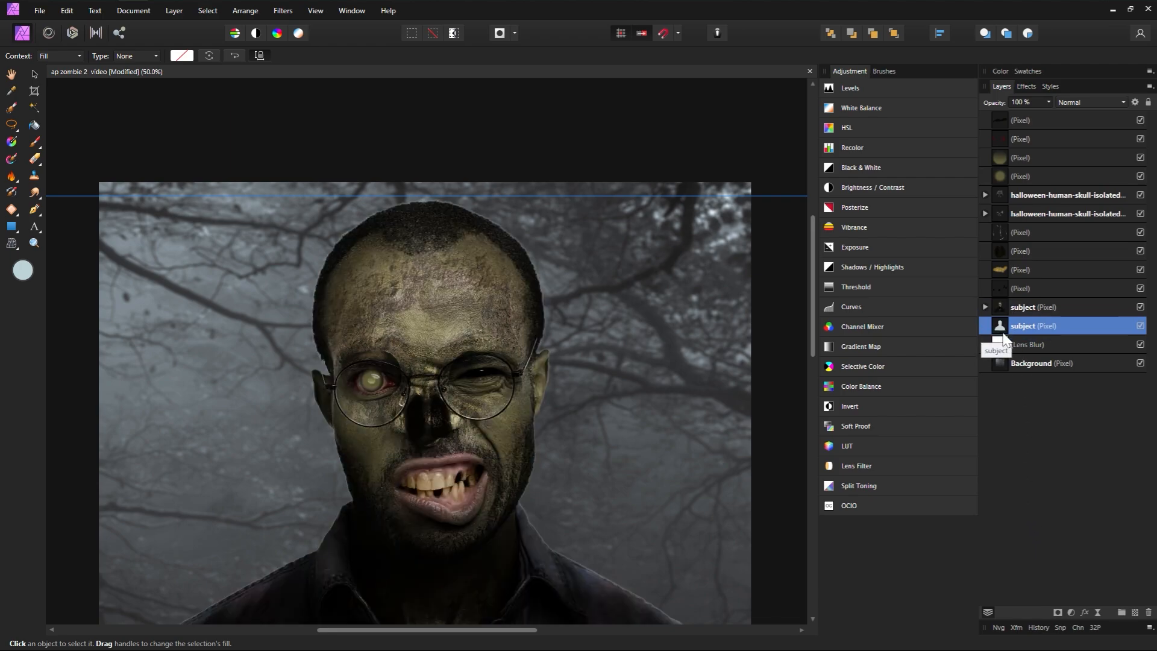
Step: Use Mesh Warp on the pale silhouette to push it slightly outward around the upper head on both sides
scroll(469, 512, "down", 3)
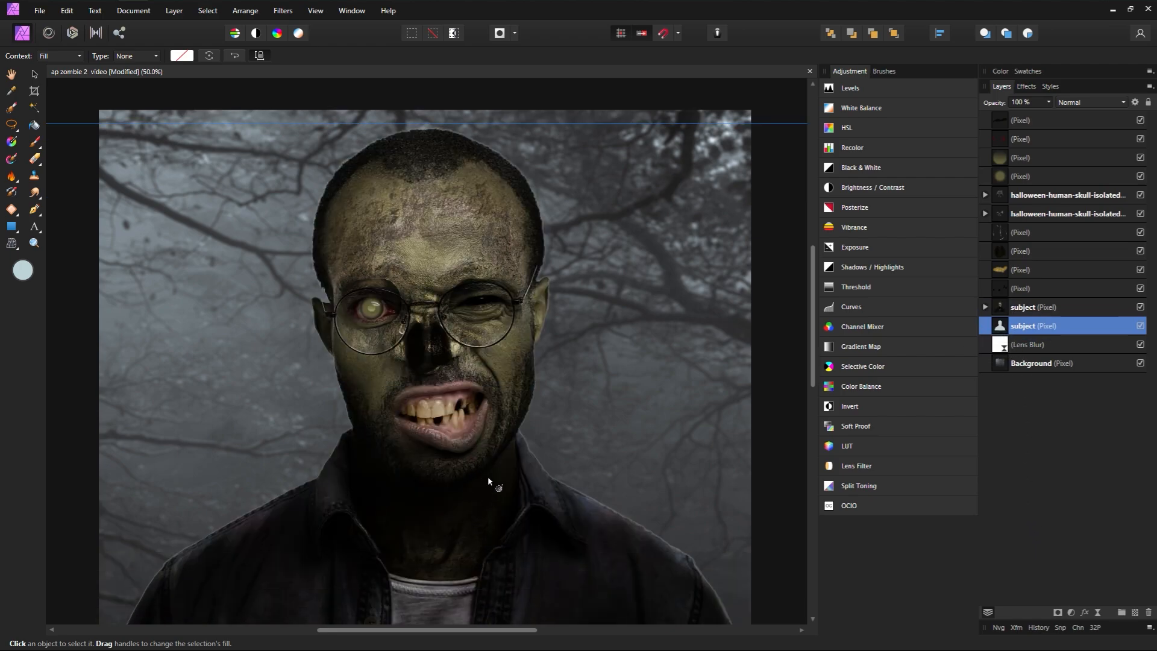
left_click(11, 243)
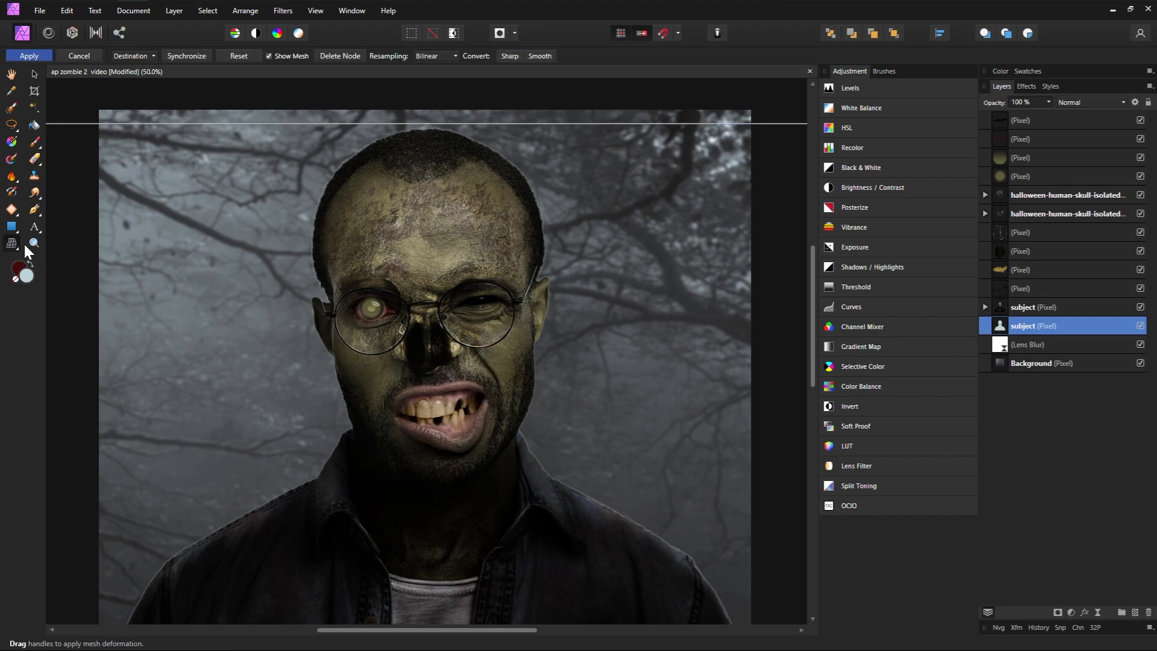
left_click(432, 308)
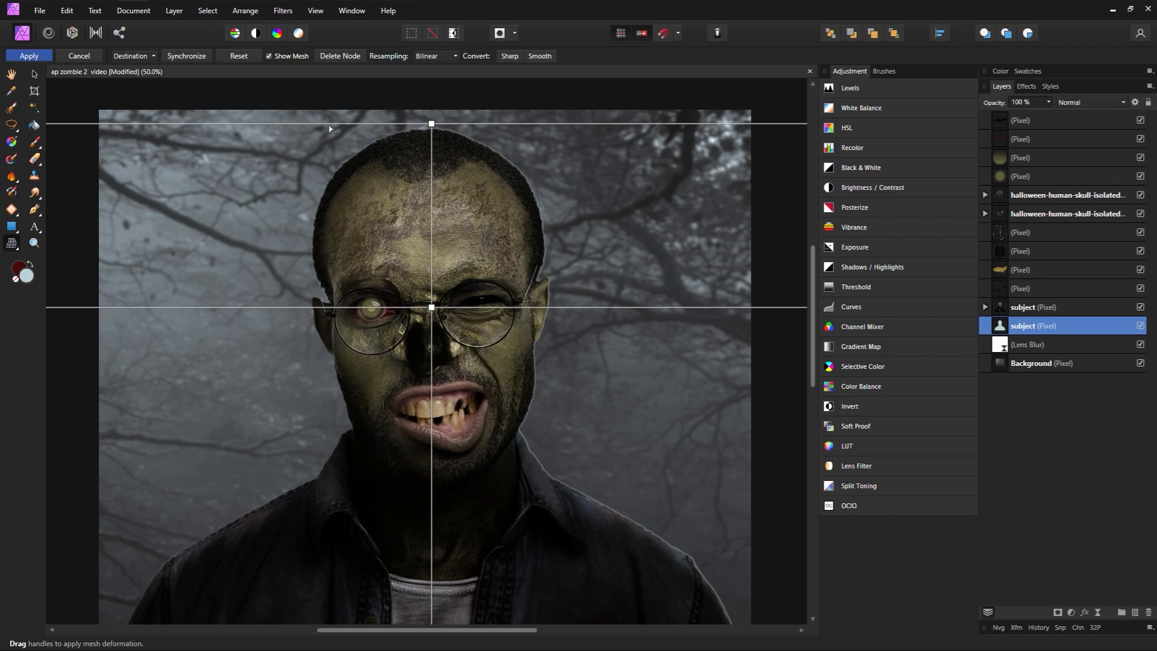
left_click_drag(329, 124, 328, 122)
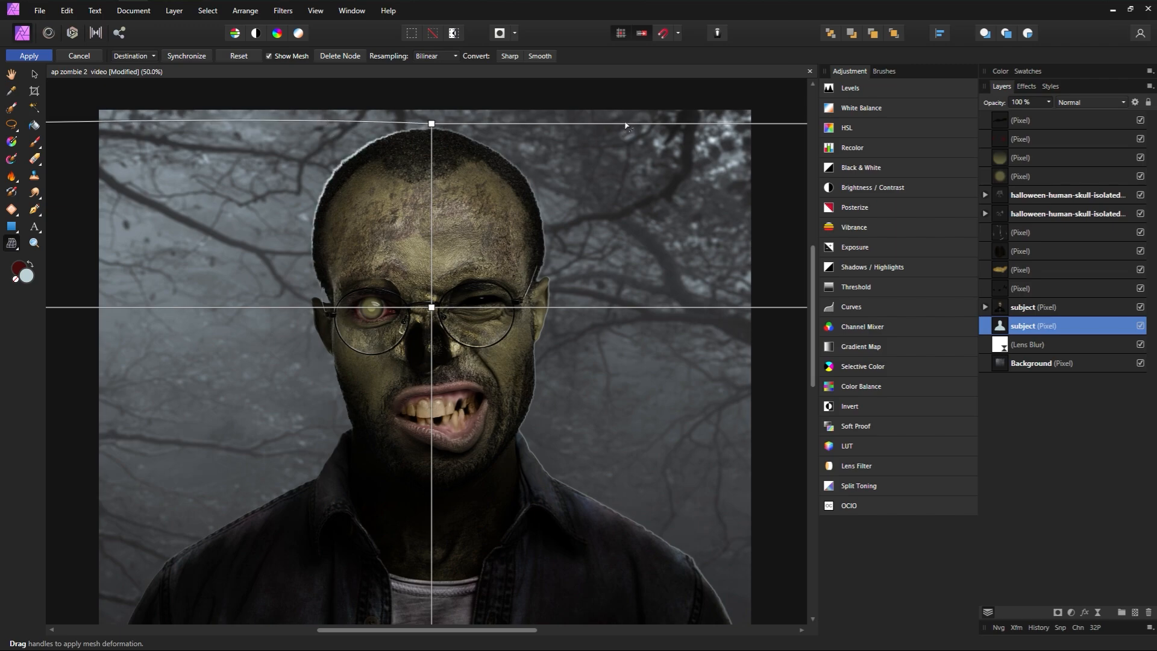
left_click_drag(626, 120, 627, 120)
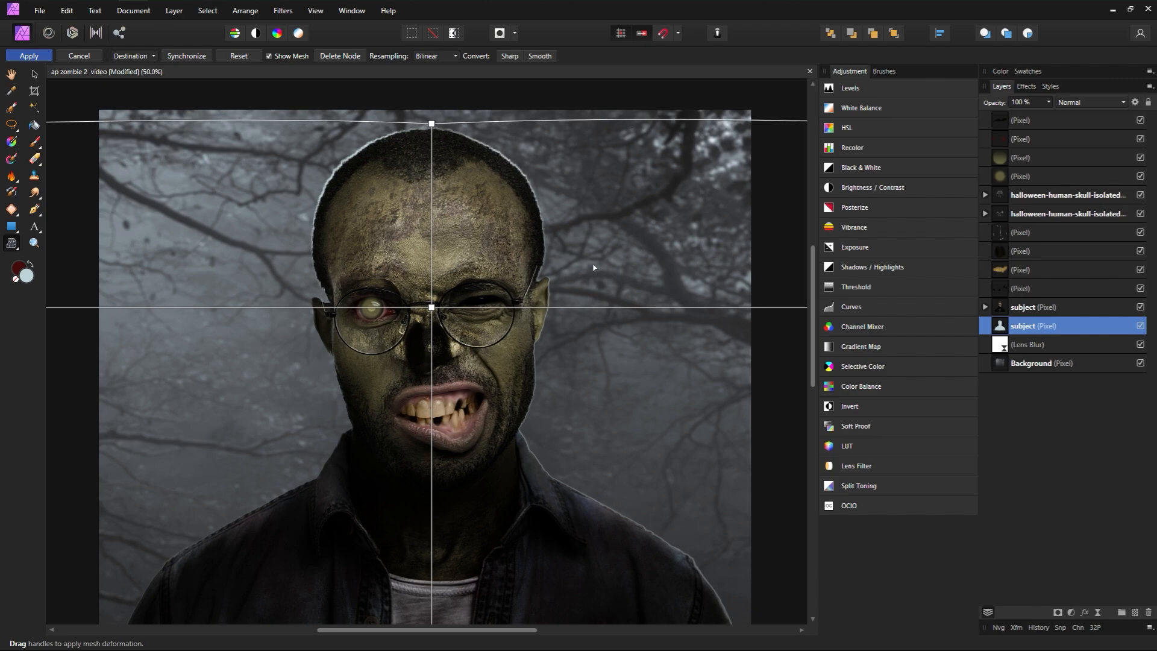
Step: Add mesh nodes at both shoulders and shift them so the pale silhouette extends beyond the jacket
scroll(486, 524, "down", 3)
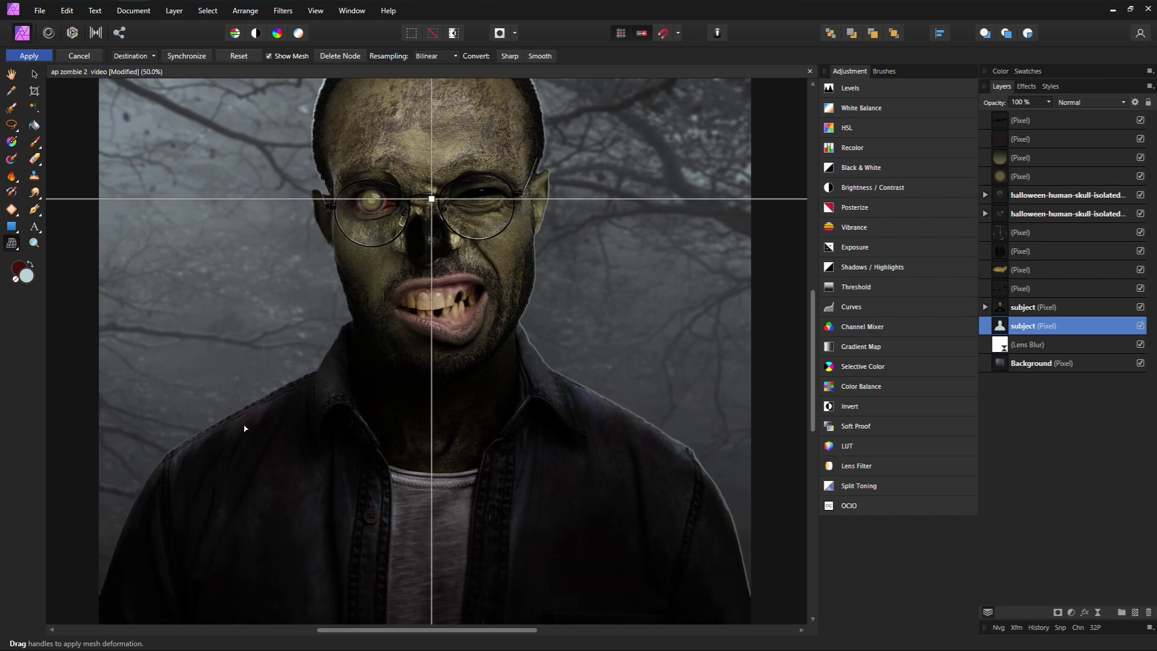
left_click(225, 427)
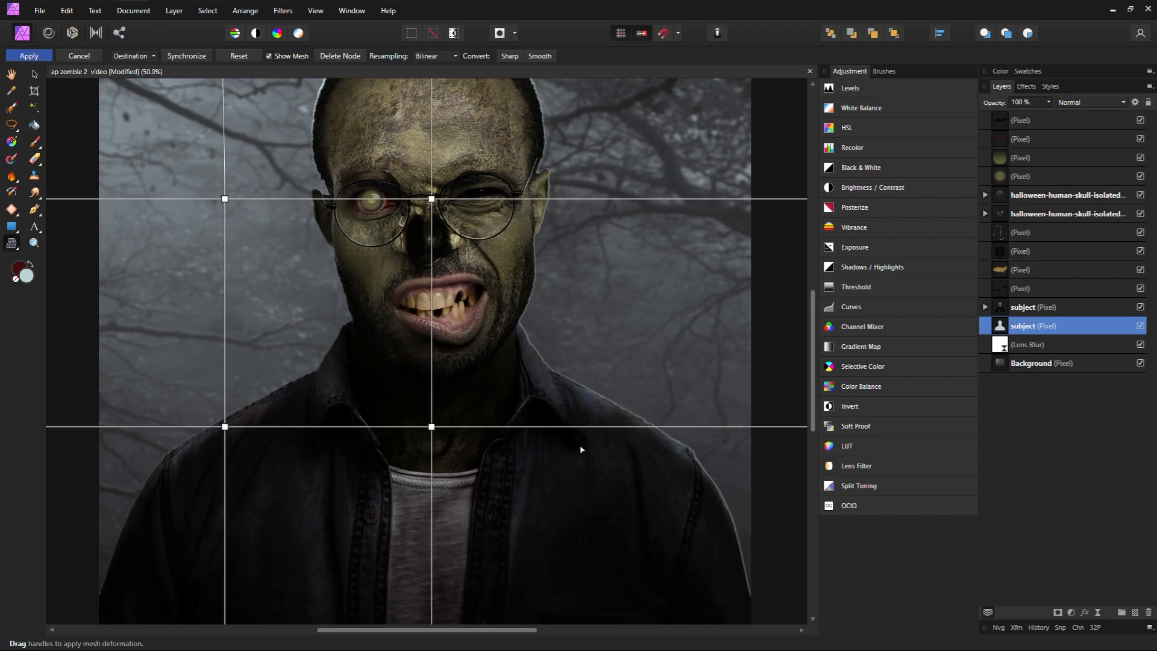
left_click(645, 426)
left_click_drag(645, 426, 645, 423)
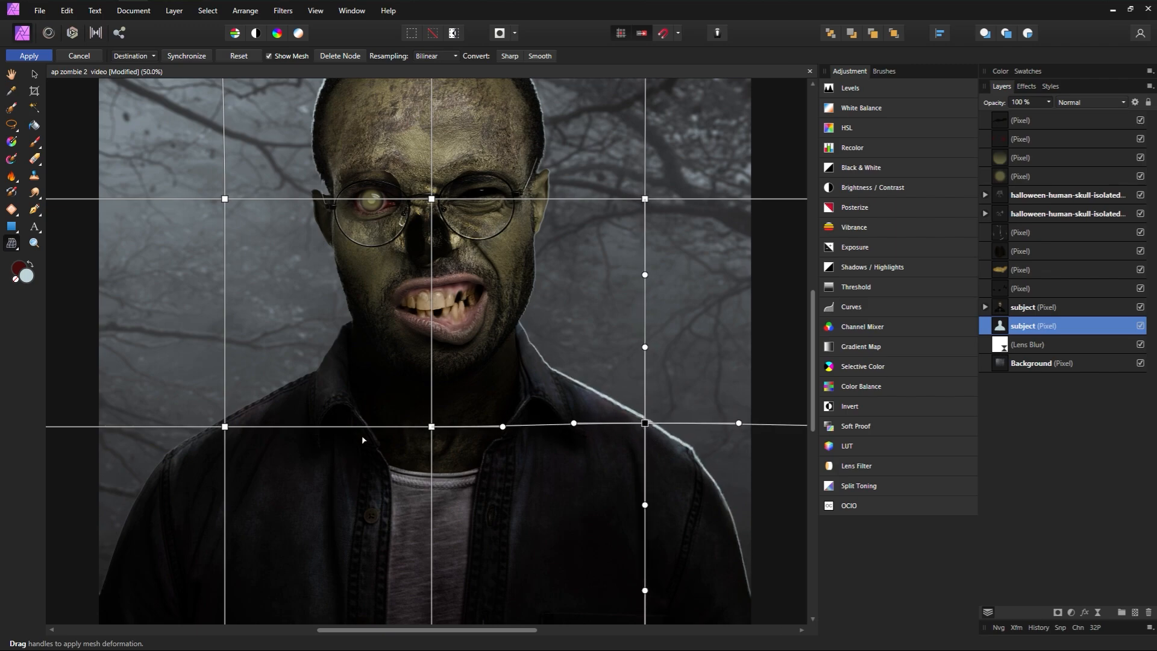
left_click_drag(221, 424, 231, 421)
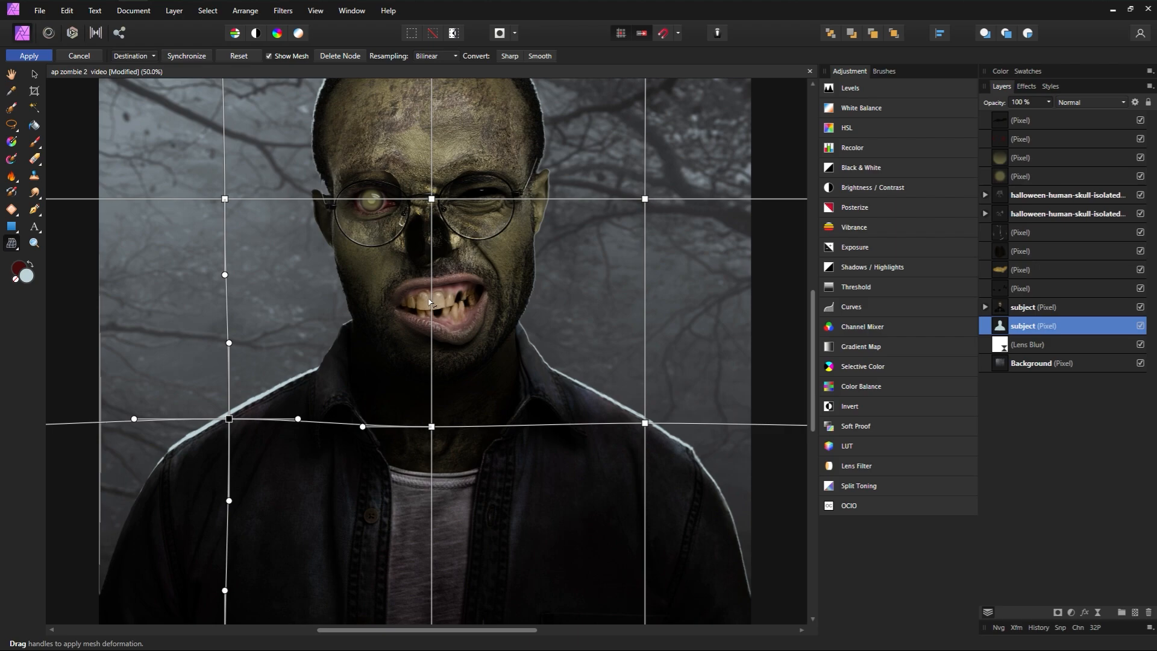
Step: Add mesh nodes at the mouth and beside the jaw, nudge them to widen the rim around the lower face, and apply the warp
left_click_drag(429, 299, 427, 306)
double_click(554, 295)
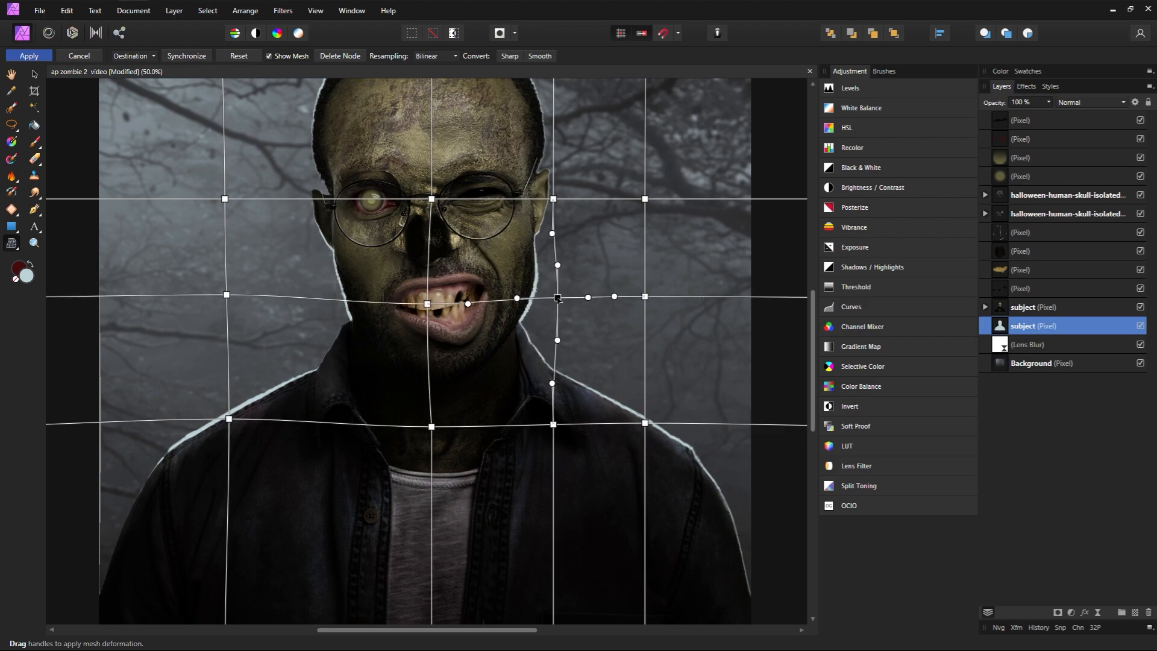
scroll(453, 545, "up", 1)
scroll(453, 546, "up", 1)
left_click(29, 56)
left_click(35, 193)
left_click_drag(338, 338, 319, 447)
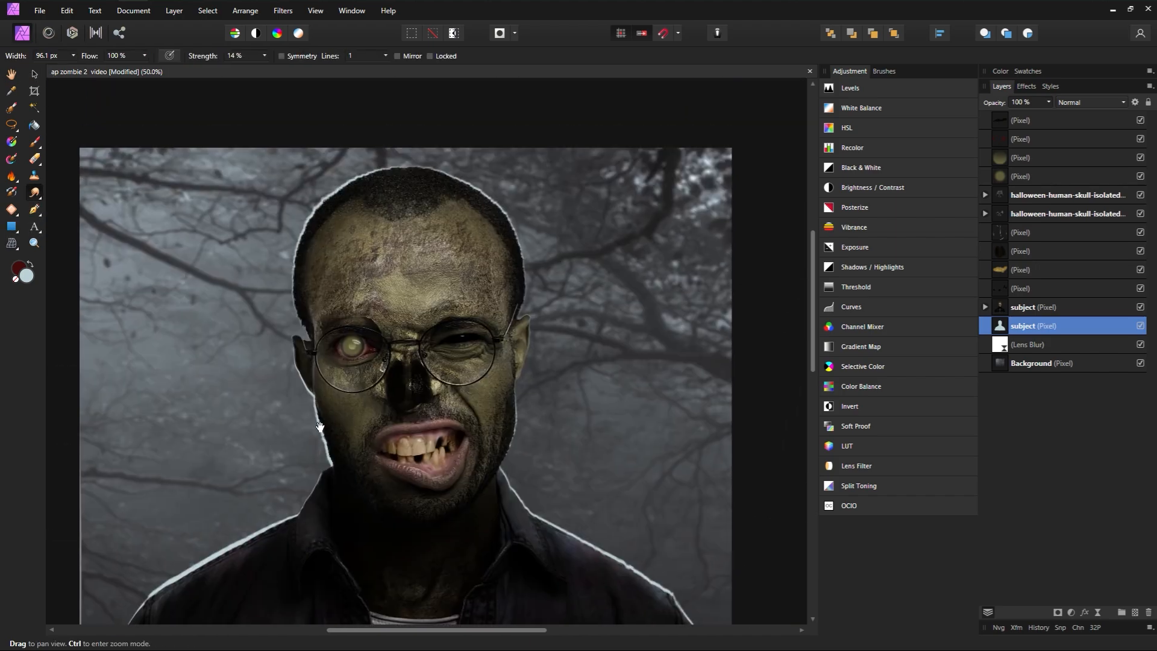
key("bracketleft")
key("bracketleft")
key("bracketleft")
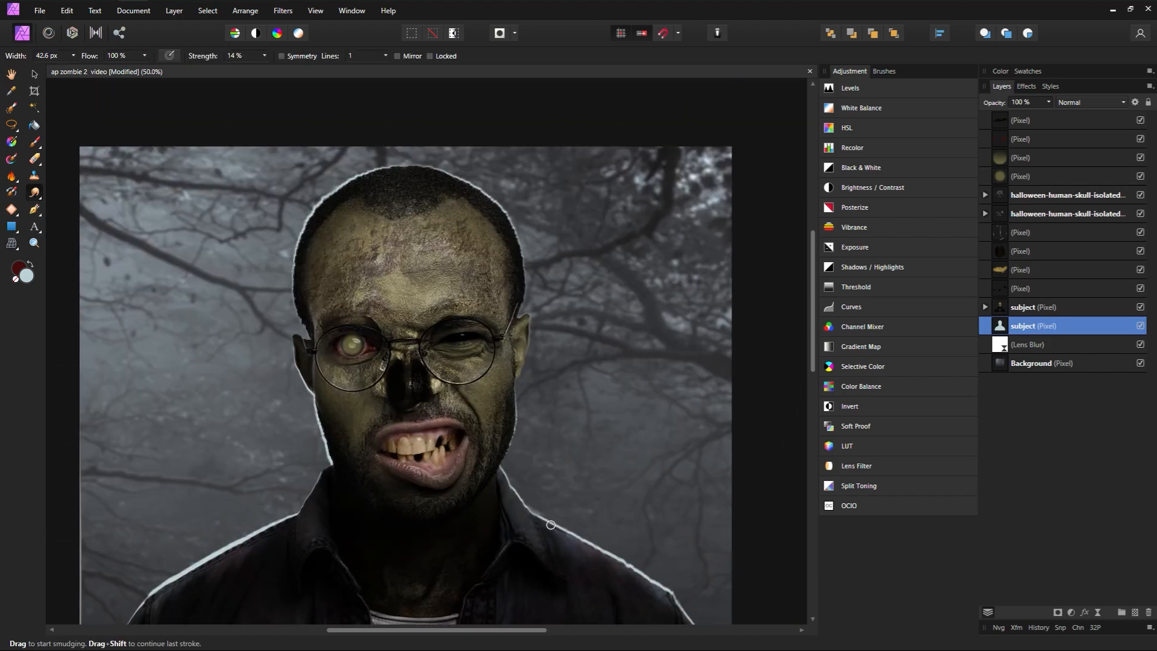
Step: Add a mask to the pale silhouette layer and prepare a black paint brush at 0 % hardness for it
left_click(1058, 613)
left_click(985, 326)
left_click(35, 142)
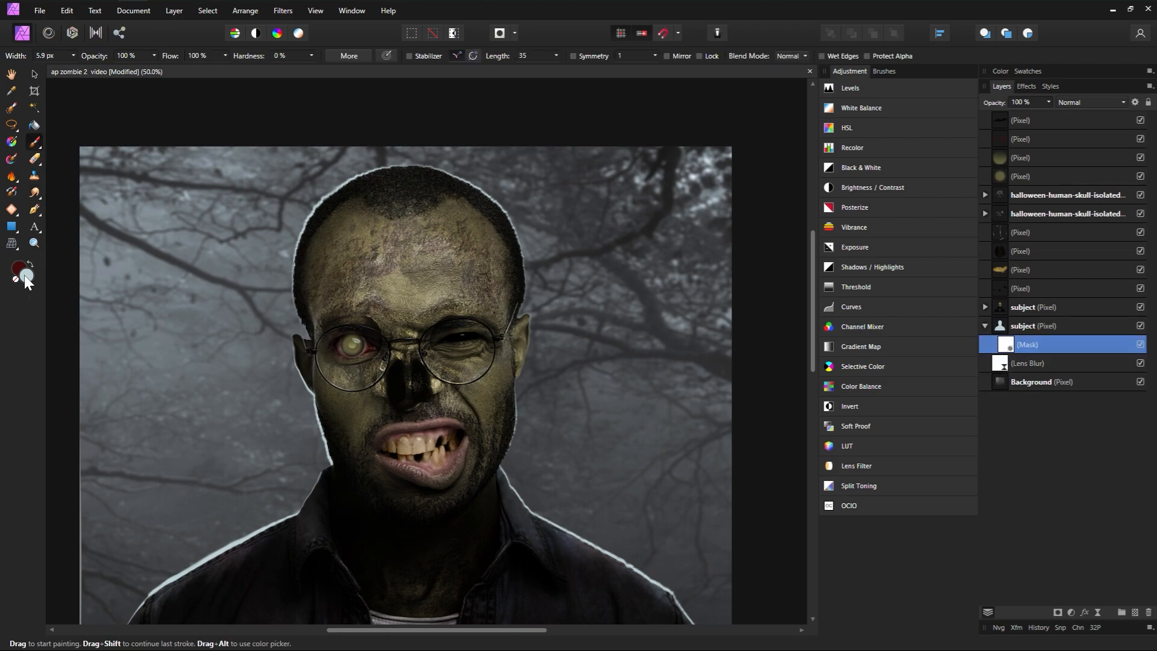
double_click(26, 276)
left_click(108, 447)
left_click(418, 490)
left_click(312, 56)
Step: Paint black on the mask with a soft brush about 38 px wide to hide the pale line along the picture's left edge
key("bracketright")
key("bracketright")
key("bracketright")
key("bracketright")
key("bracketright")
key("bracketright")
left_click_drag(301, 470, 368, 338)
key("bracketright")
key("bracketright")
key("bracketright")
left_click_drag(148, 385, 148, 572)
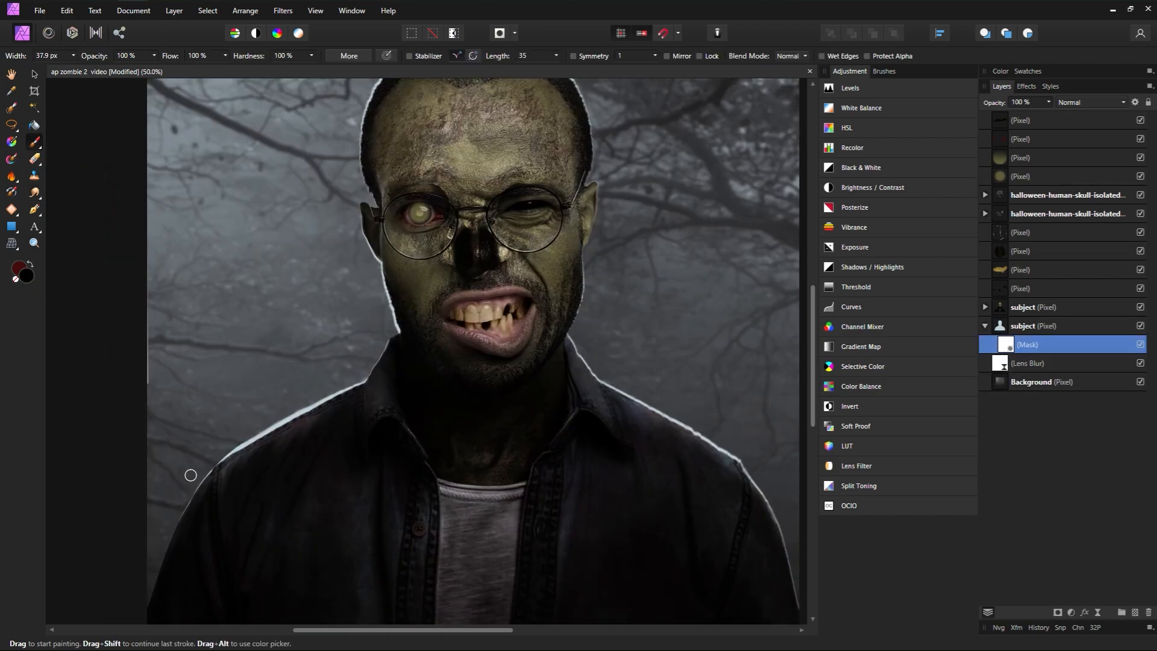
left_click_drag(147, 314, 143, 423)
Step: Mask the pale rim along the right sleeve and shoulder, then undo the last stroke beside the right side of the head
left_click_drag(302, 241, 264, 412)
left_click_drag(543, 482, 283, 299)
mouse_move(505, 576)
left_mouse_down()
mouse_move(455, 455)
mouse_move(384, 412)
left_mouse_up()
left_click_drag(303, 363, 344, 597)
key("bracketright")
mouse_move(332, 420)
left_mouse_down()
mouse_move(336, 338)
mouse_move(306, 282)
left_mouse_up()
key("ctrl+z")
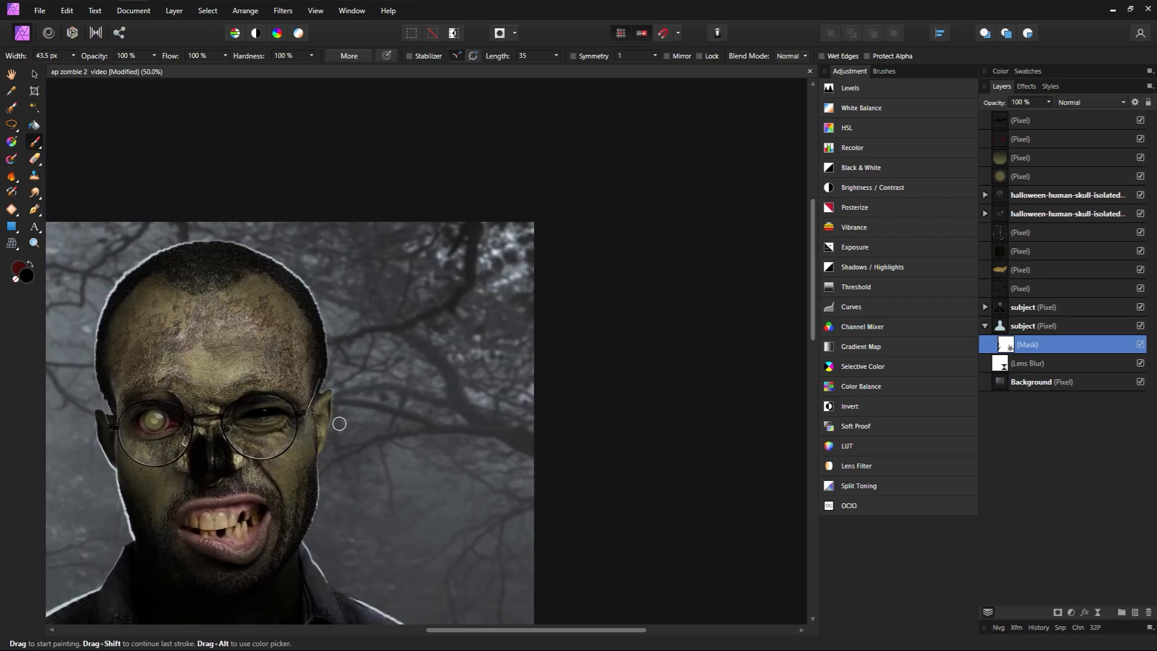
Step: Warp the silhouette layer with Mesh Warp again, adding nodes on both sides of the face to adjust the rim near the ears
left_click(1032, 330)
left_click(11, 244)
double_click(309, 455)
left_click_drag(309, 456, 309, 453)
double_click(93, 452)
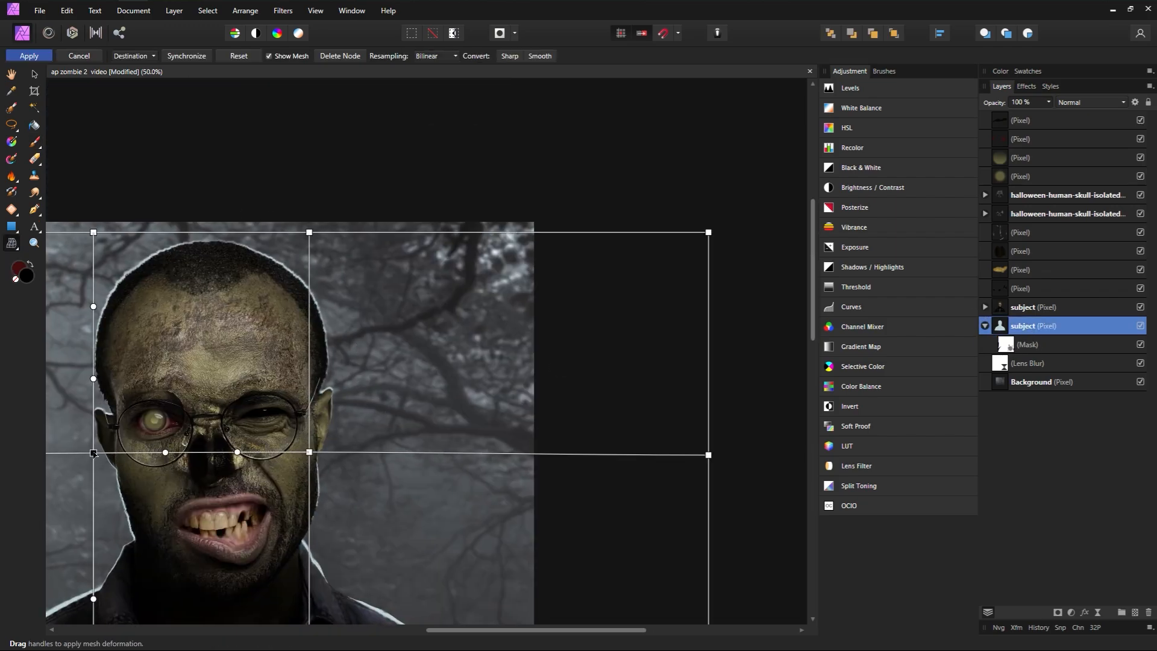
Step: Return to the silhouette's mask and paint along the right shoulder and neck with the soft black brush to thin the rim
key("b")
left_click(1028, 344)
left_click_drag(331, 621, 331, 478)
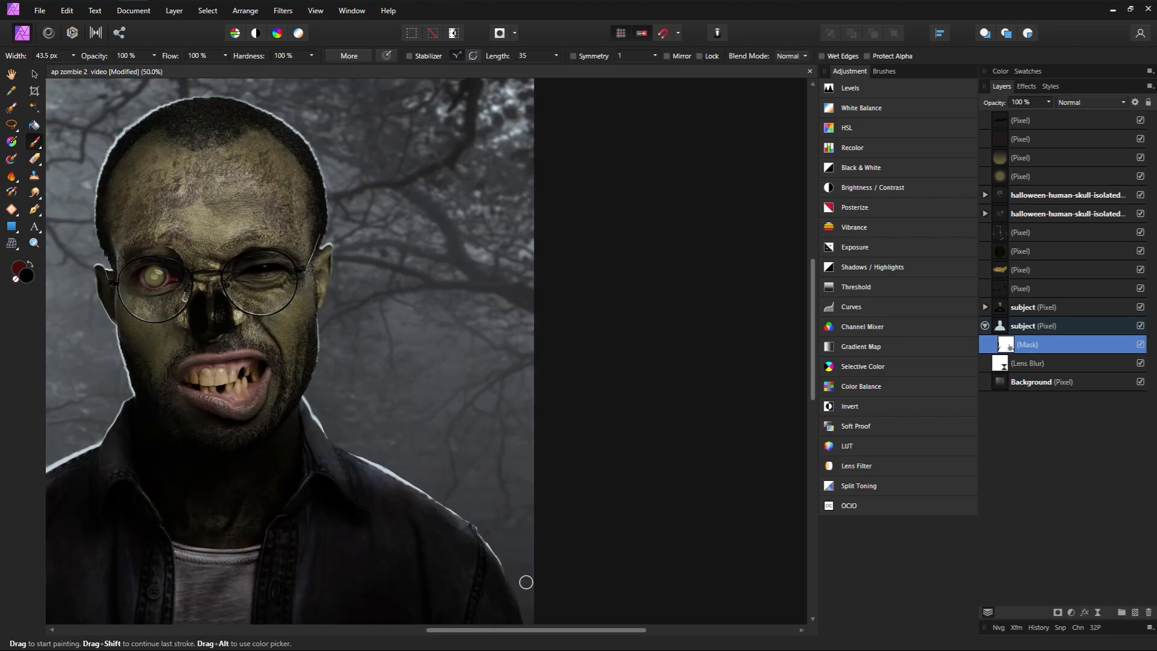
left_click_drag(451, 506, 308, 393)
left_click_drag(307, 459, 665, 471)
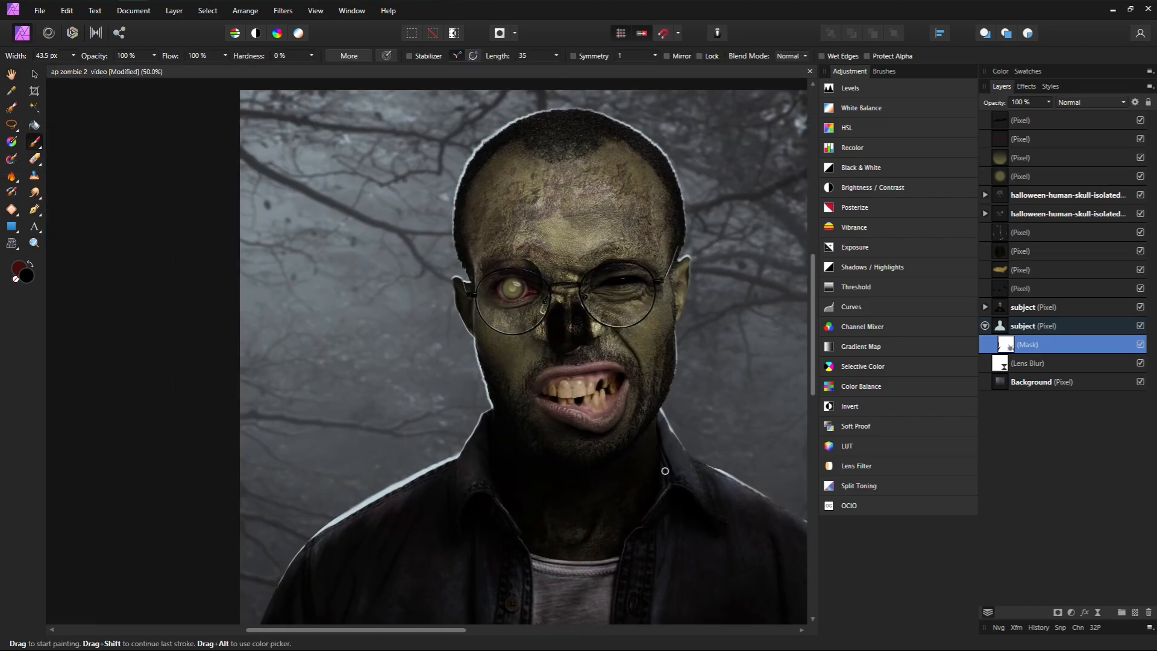
Step: Paint black on the silhouette's mask along the left sleeve and the left side of the neck to thin the pale rim
mouse_move(313, 539)
left_mouse_down()
mouse_move(441, 464)
mouse_move(295, 557)
left_mouse_up()
left_click_drag(475, 433, 481, 382)
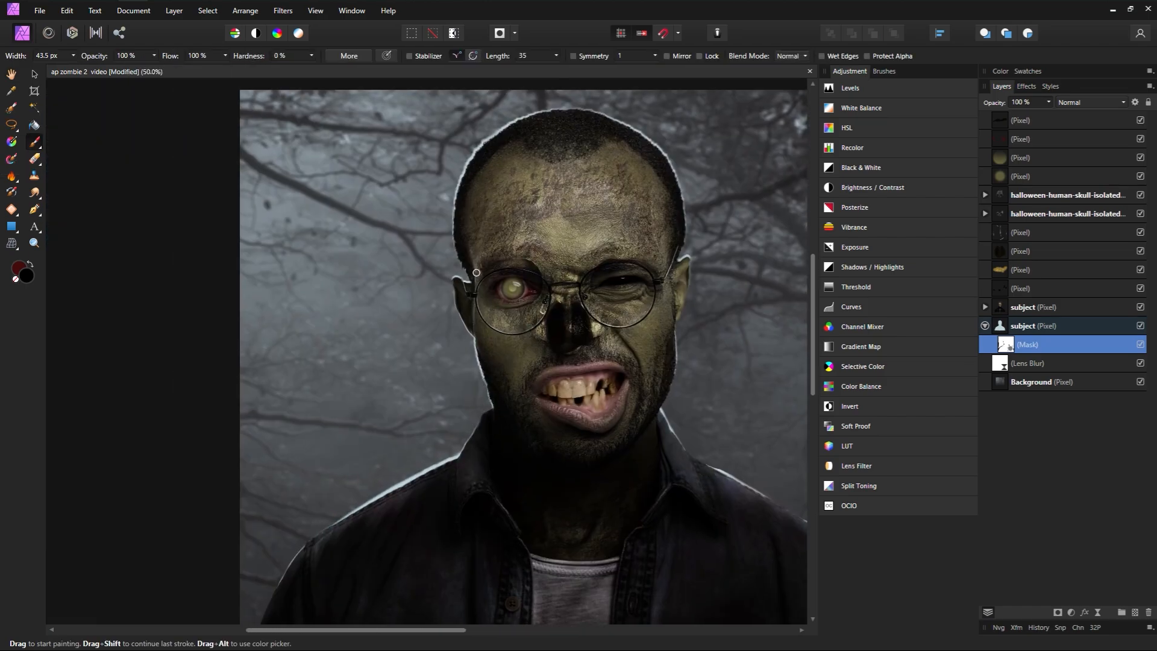
Step: Add a pixel layer above the silhouette and sample the pale blue #BDD3D7 as the brush color
left_click(1046, 326)
left_click(1136, 612)
double_click(26, 276)
left_click_drag(428, 413, 1001, 349)
left_click(435, 414)
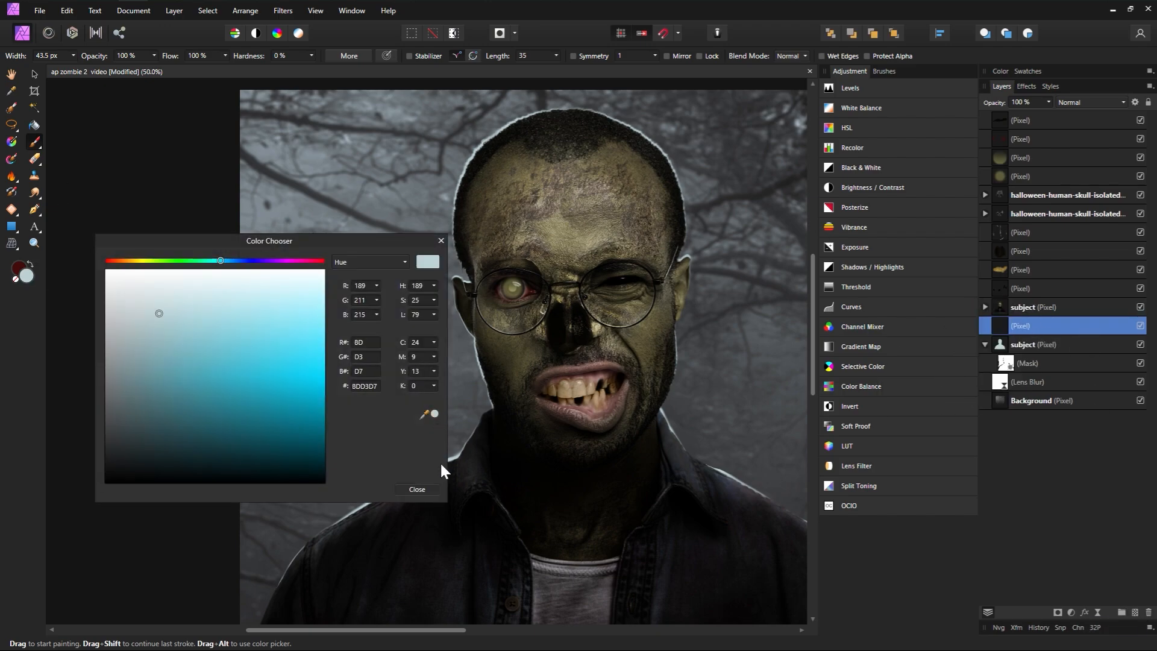
left_click(416, 489)
Step: Reduce the brush to a width of 1.6 px at 0 % hardness and toggle its pressure control for fine strokes
mouse_move(238, 57)
left_mouse_down()
mouse_move(255, 63)
mouse_move(224, 59)
left_mouse_up()
key("bracketleft")
key("bracketleft")
key("bracketleft")
key("bracketleft")
key("bracketleft")
key("bracketleft")
left_click(387, 56)
left_click_drag(73, 56, 65, 60)
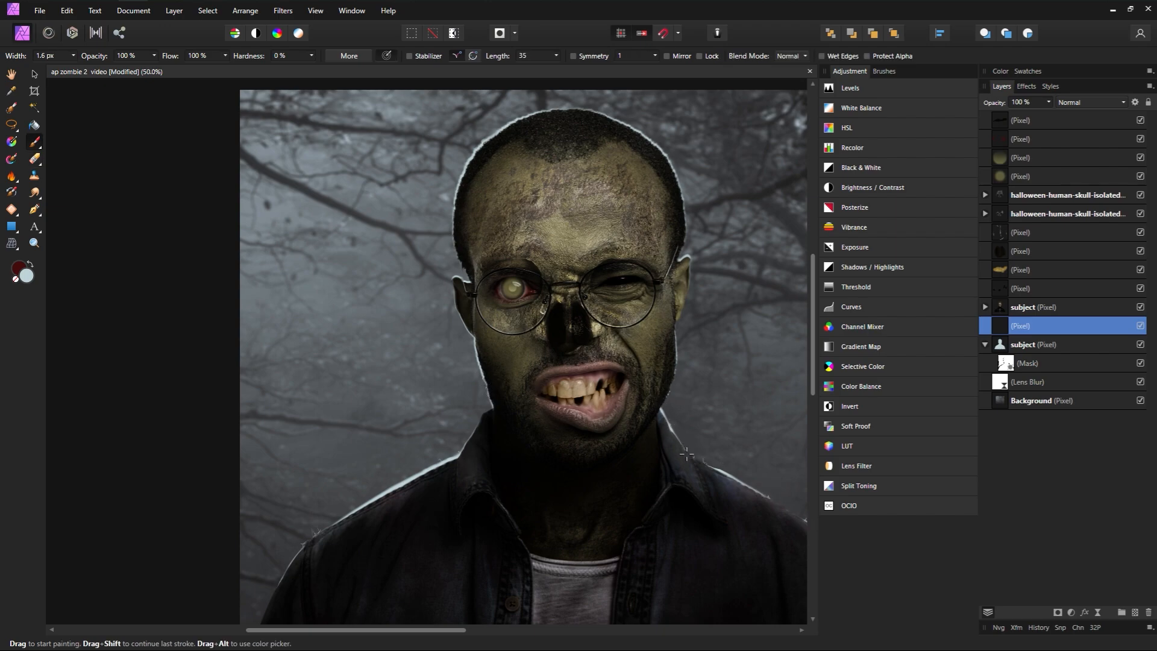
Step: Return to the silhouette's mask and set up a soft black brush 17.4 px wide
left_click_drag(449, 630, 524, 629)
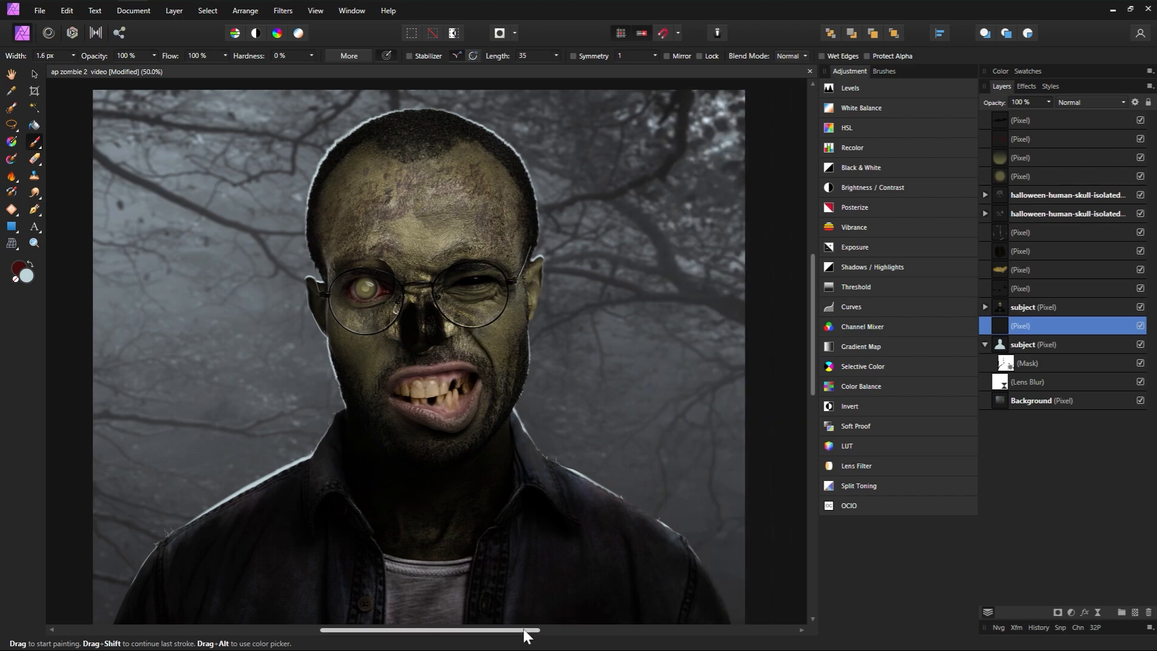
left_click(1005, 364)
double_click(26, 275)
left_click_drag(152, 387, 104, 485)
left_click(417, 489)
key("]")
key("]")
key("]")
key("]")
key("]")
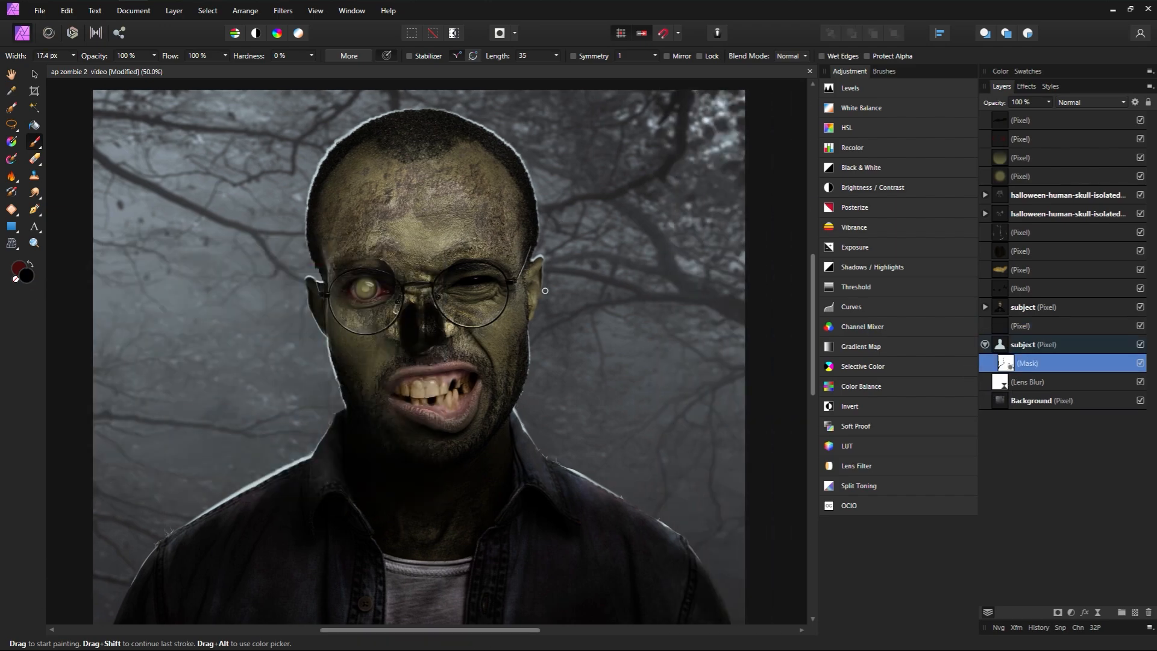
Step: Set the other brush color to white and enlarge the brush to 90.7 px
key("x")
key("x")
double_click(19, 267)
left_click(106, 271)
left_click(418, 490)
key("]")
key("]")
key("]")
key("]")
key("]")
key("]")
key("]")
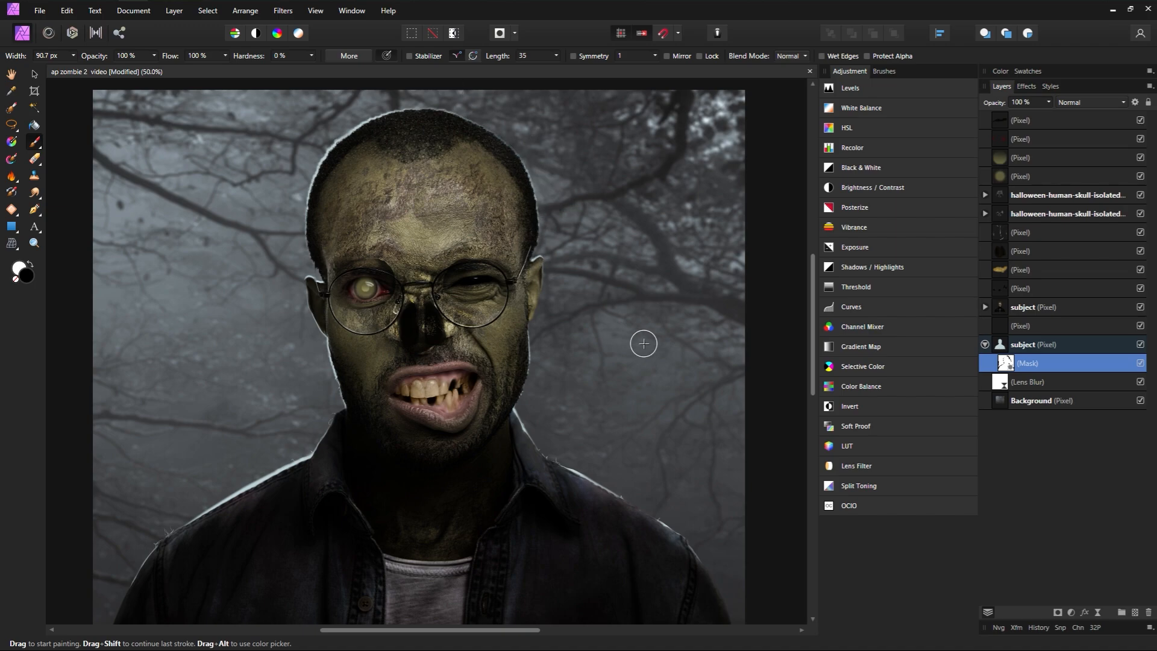
Step: Add a Curves adjustment above all layers with an S-curve through about 0.274, 0.19 and 0.803, 0.879 for stronger contrast
left_click(984, 344)
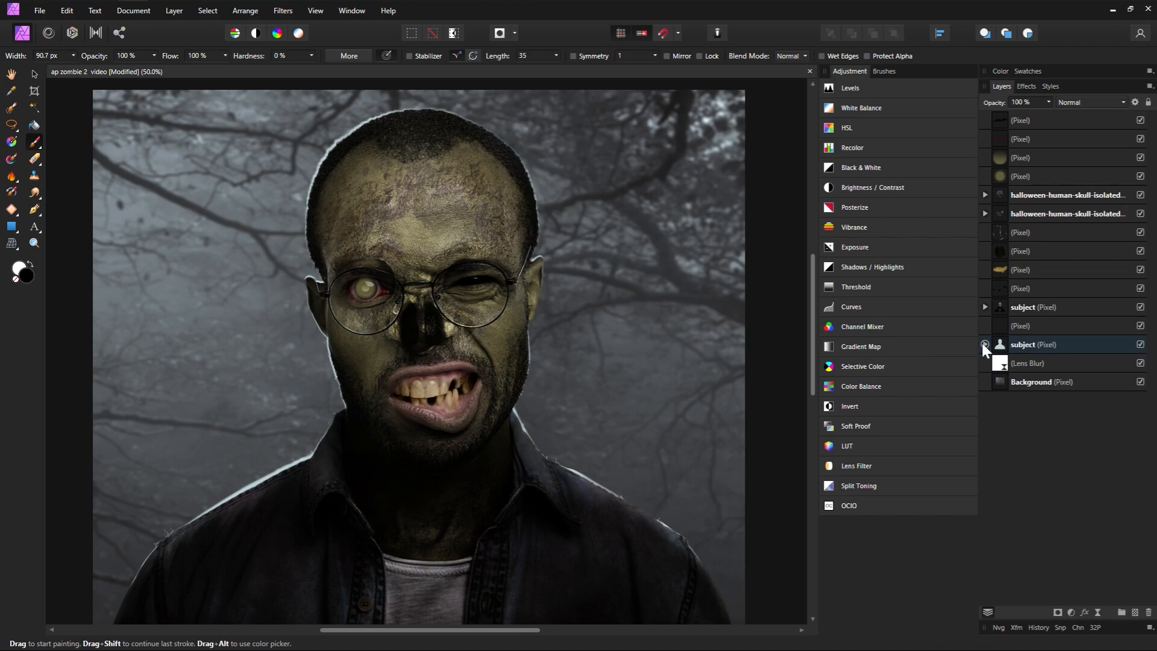
left_click(1095, 121)
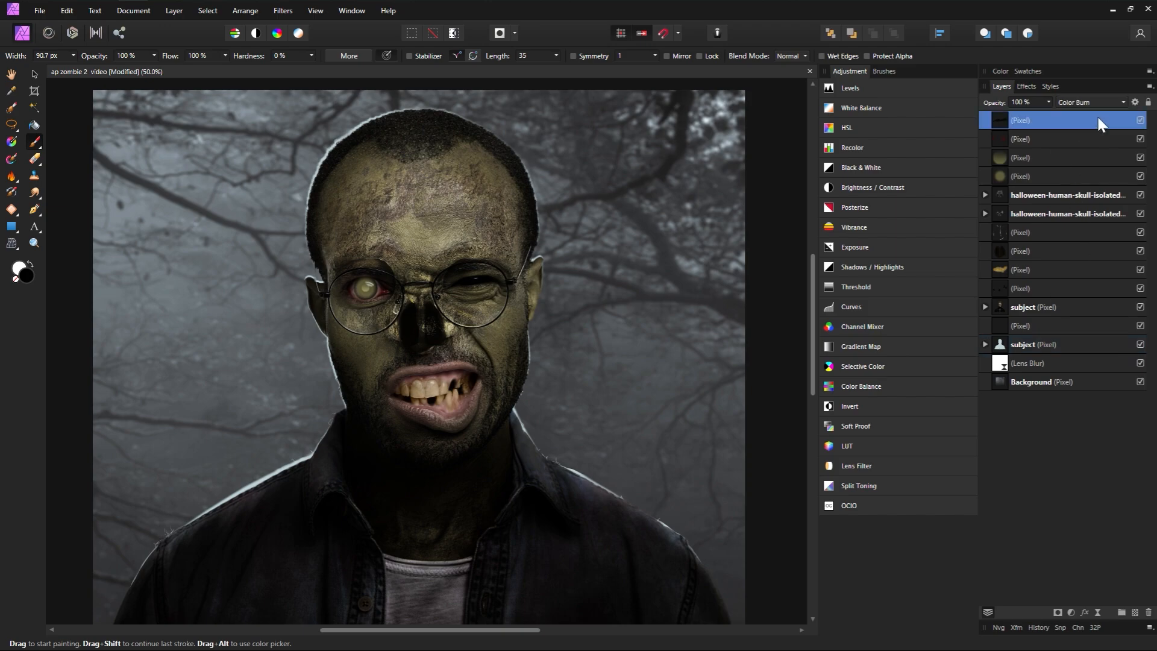
mouse_move(915, 303)
left_click(839, 349)
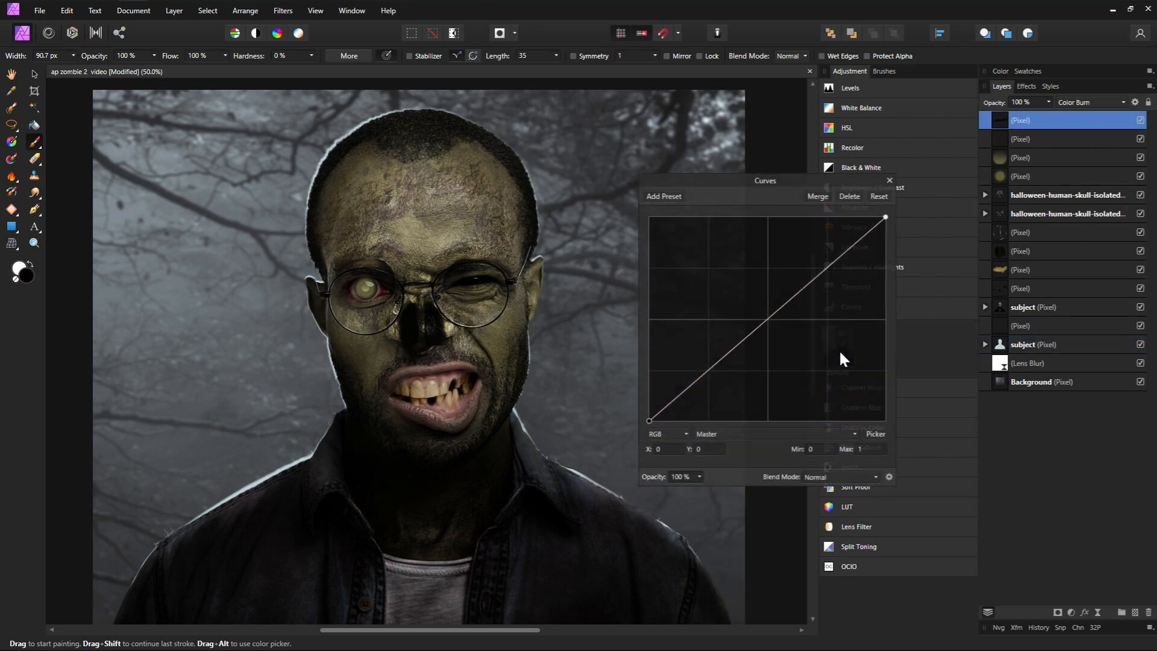
left_click_drag(713, 367, 714, 380)
left_click_drag(851, 254, 840, 241)
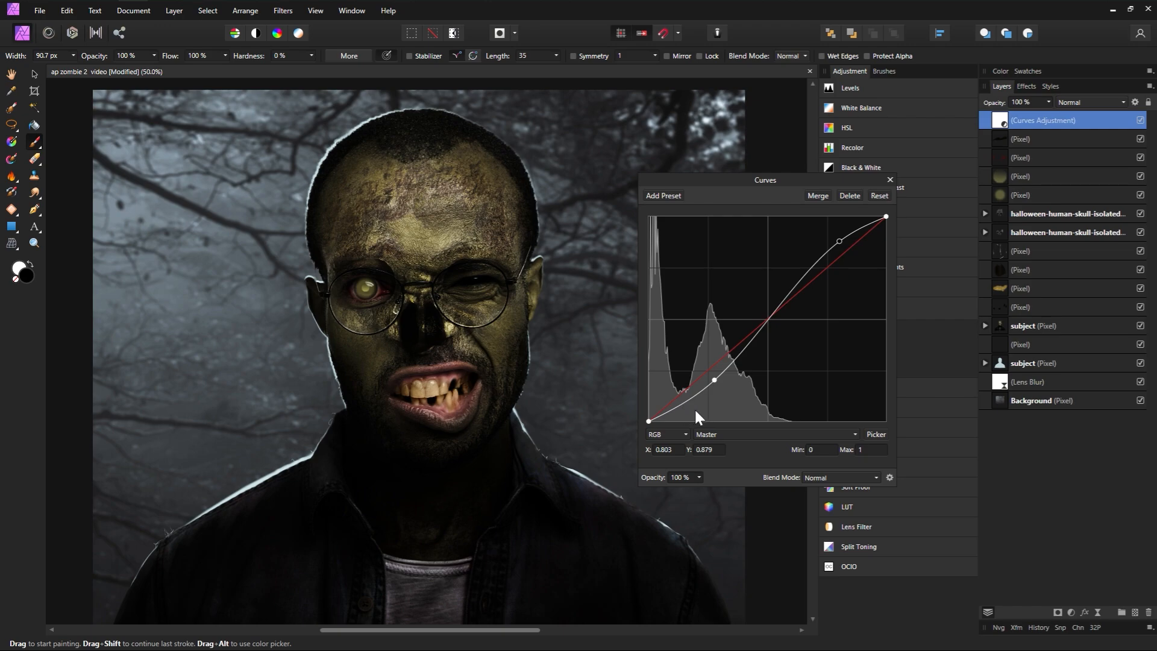
left_click(713, 380)
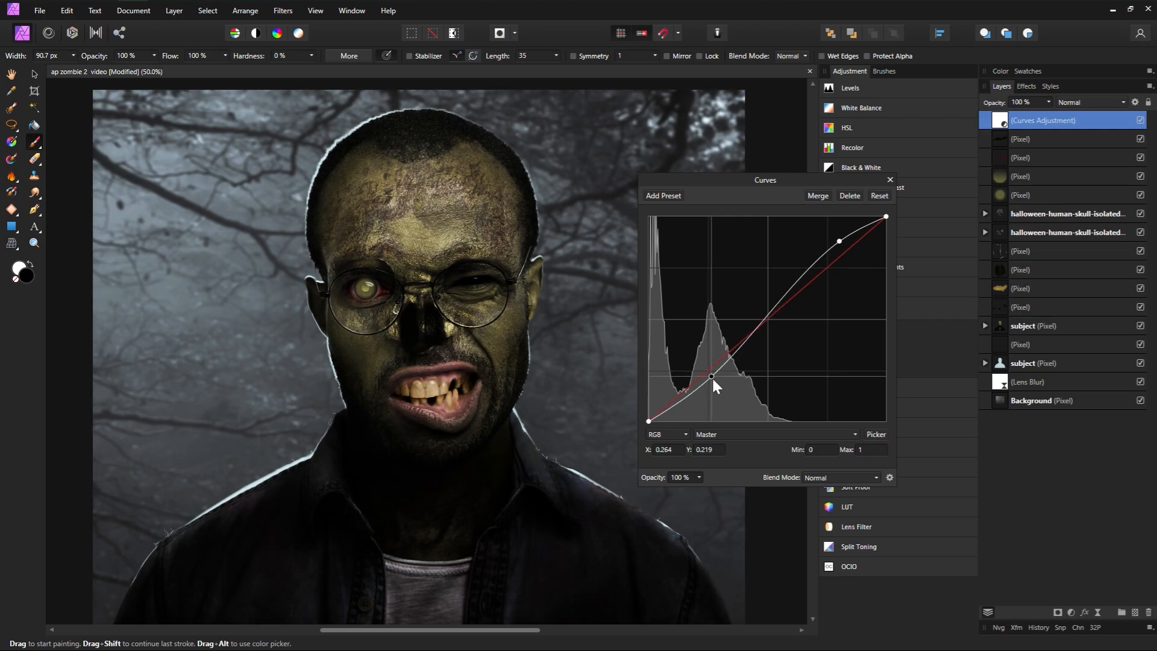
left_click_drag(714, 380, 714, 382)
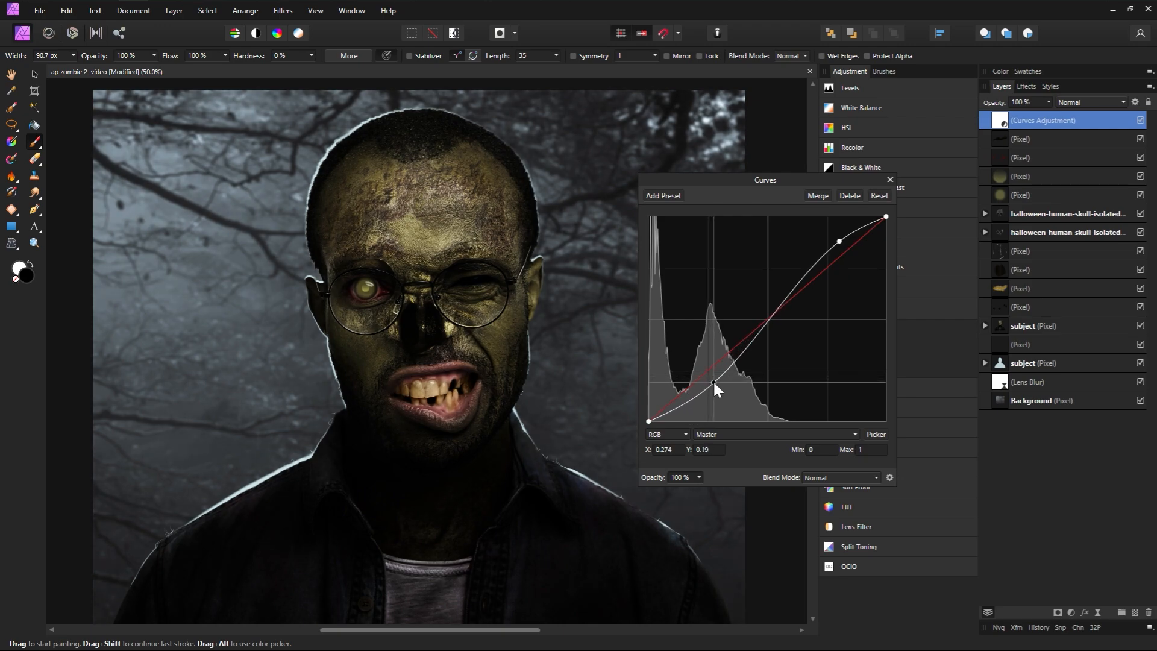
left_click(890, 181)
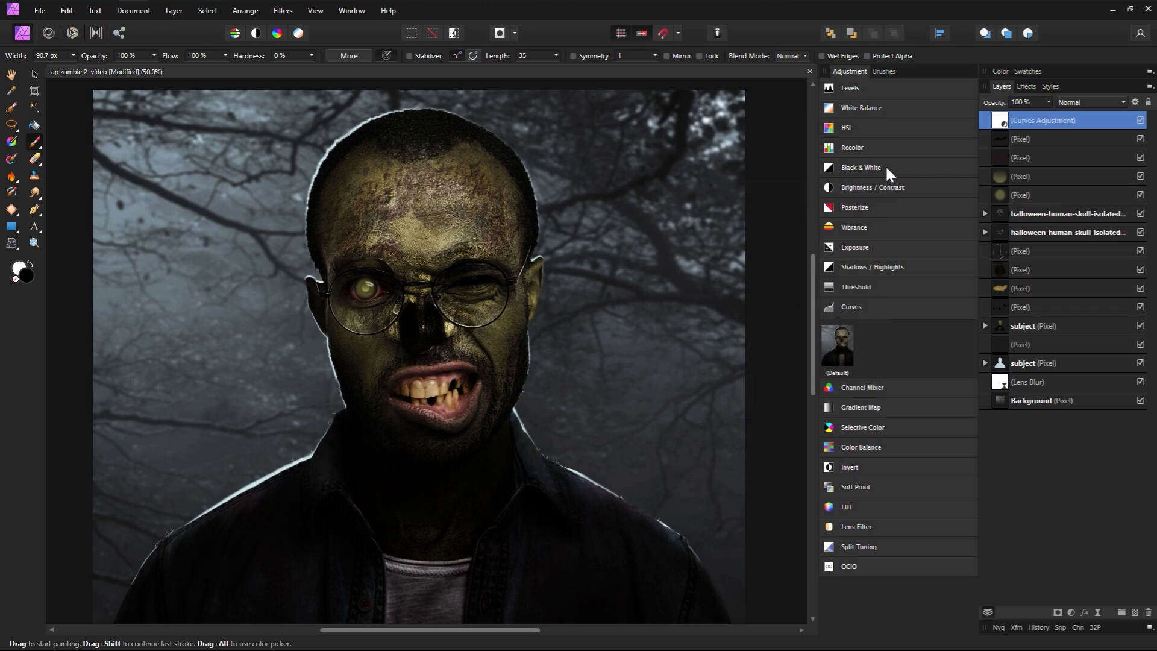
Step: Add the Ghost 04 LUT adjustment on top and reduce its opacity to 22 %
left_click(858, 506)
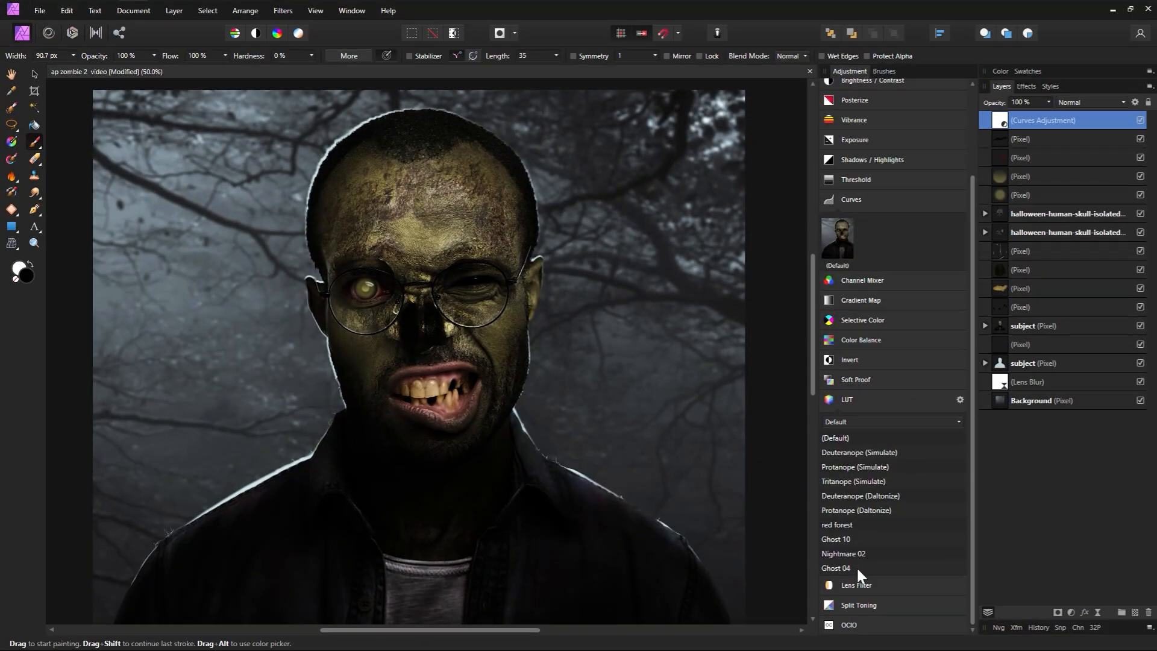
left_click(856, 566)
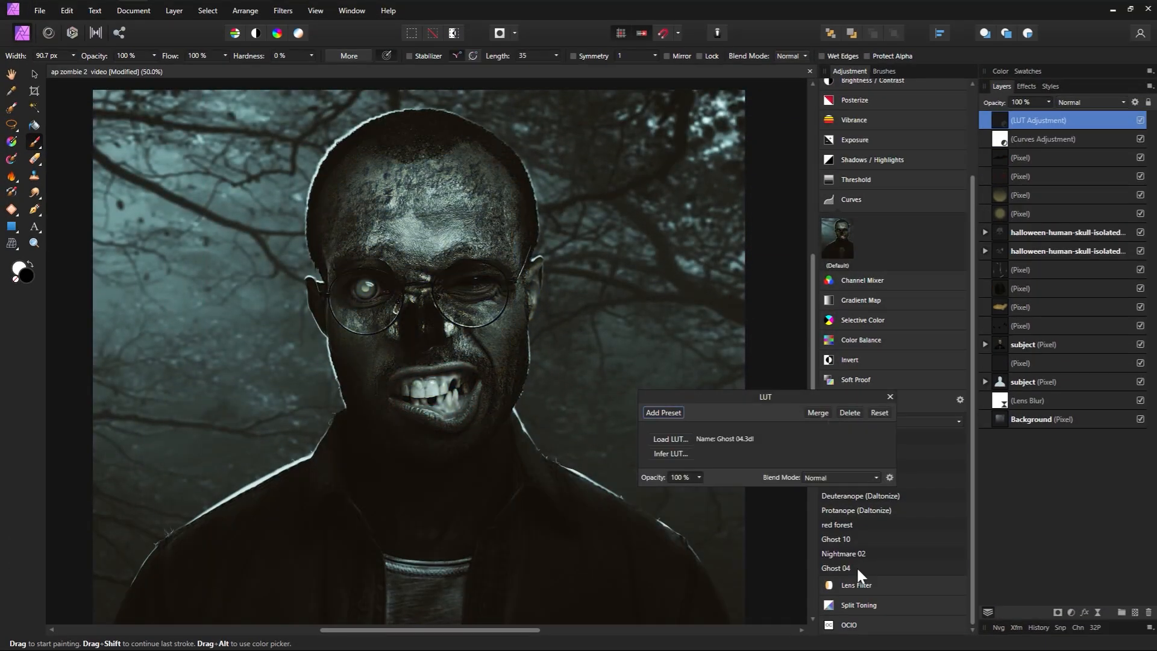
left_click(890, 397)
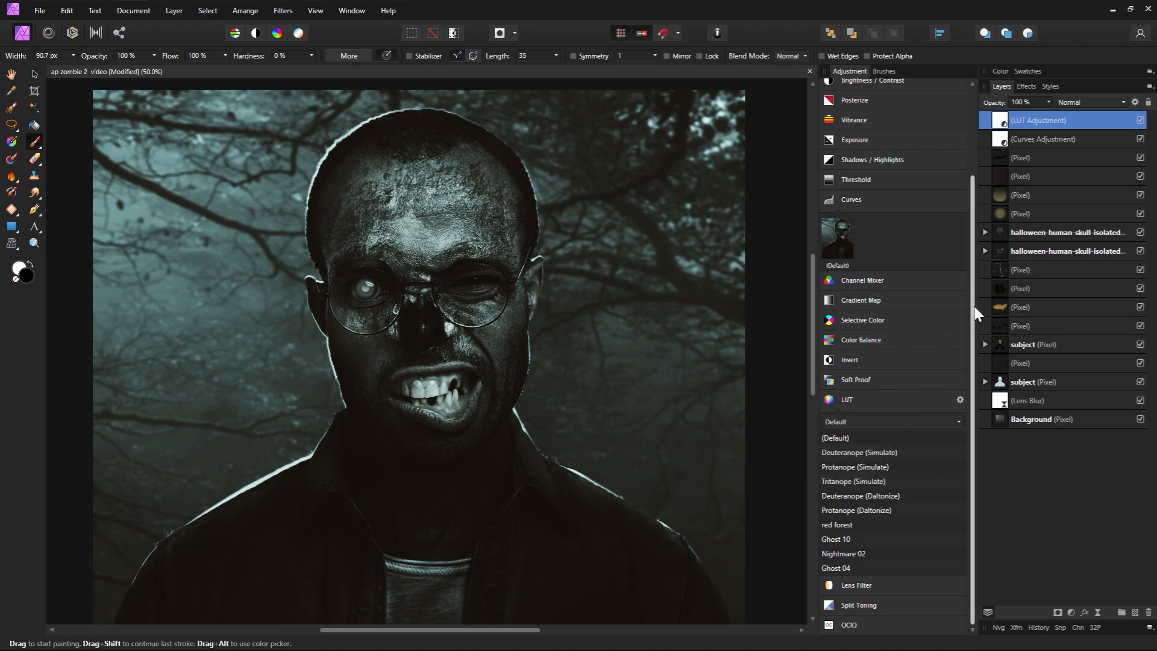
left_click_drag(1019, 102, 946, 110)
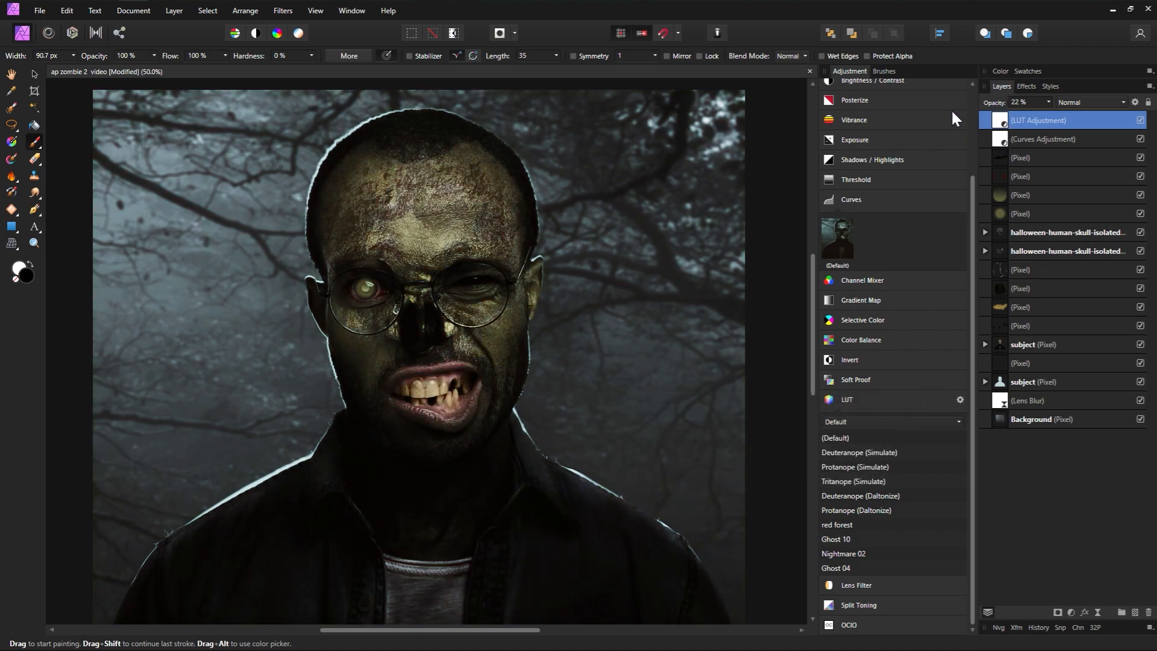
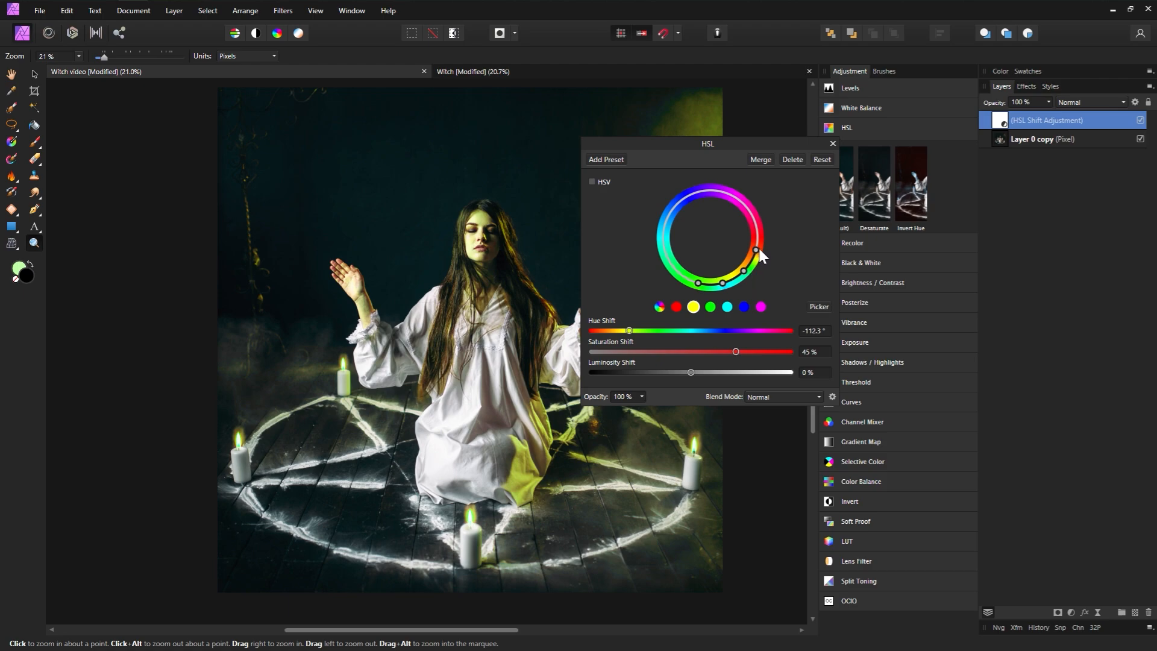
Step: In the Witch video document, fine-tune which hues the yellow range of the HSL adjustment covers, comparing the blue and green ranges
left_click_drag(761, 246, 762, 246)
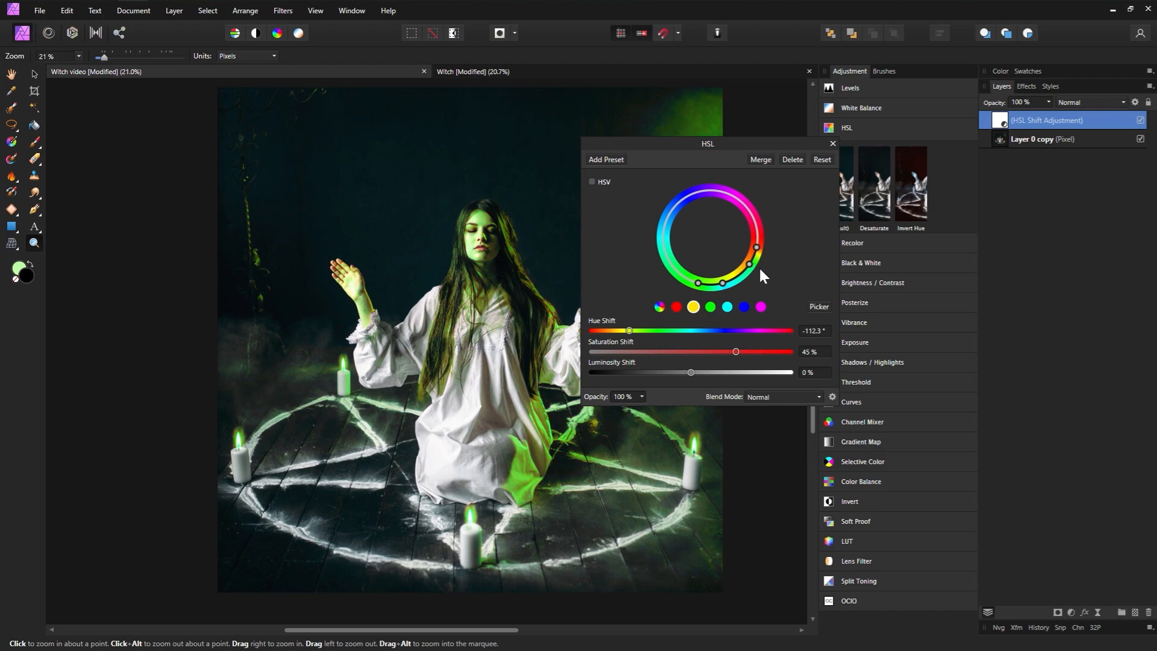
left_click_drag(759, 247, 760, 252)
left_click(745, 307)
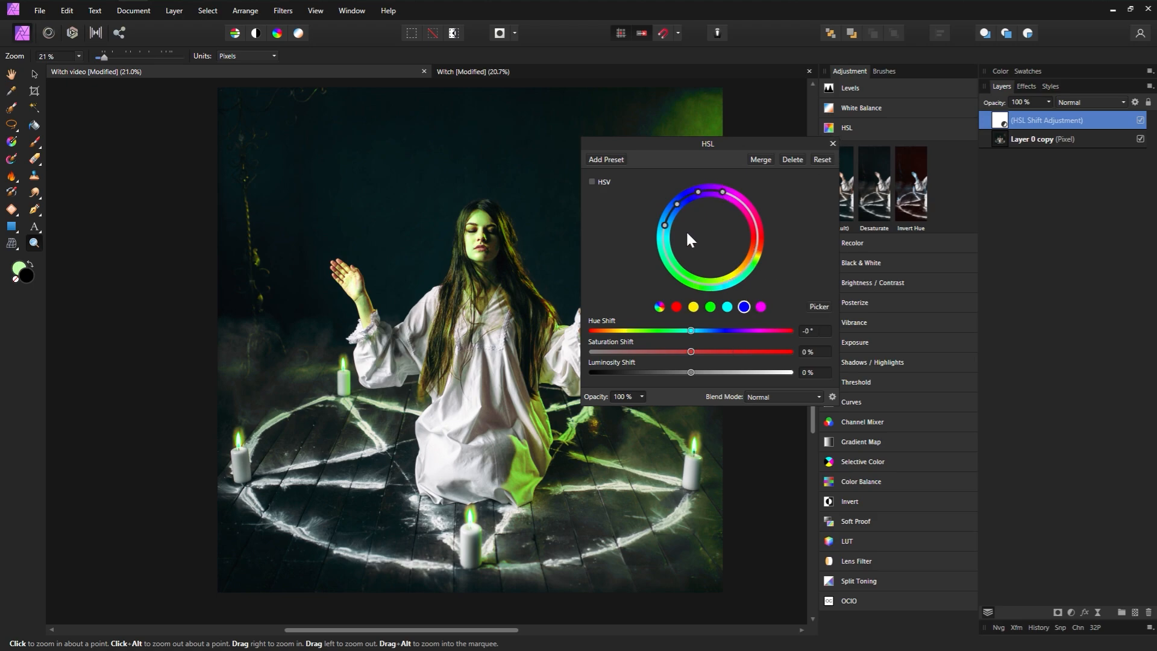
left_click(710, 307)
left_click(694, 307)
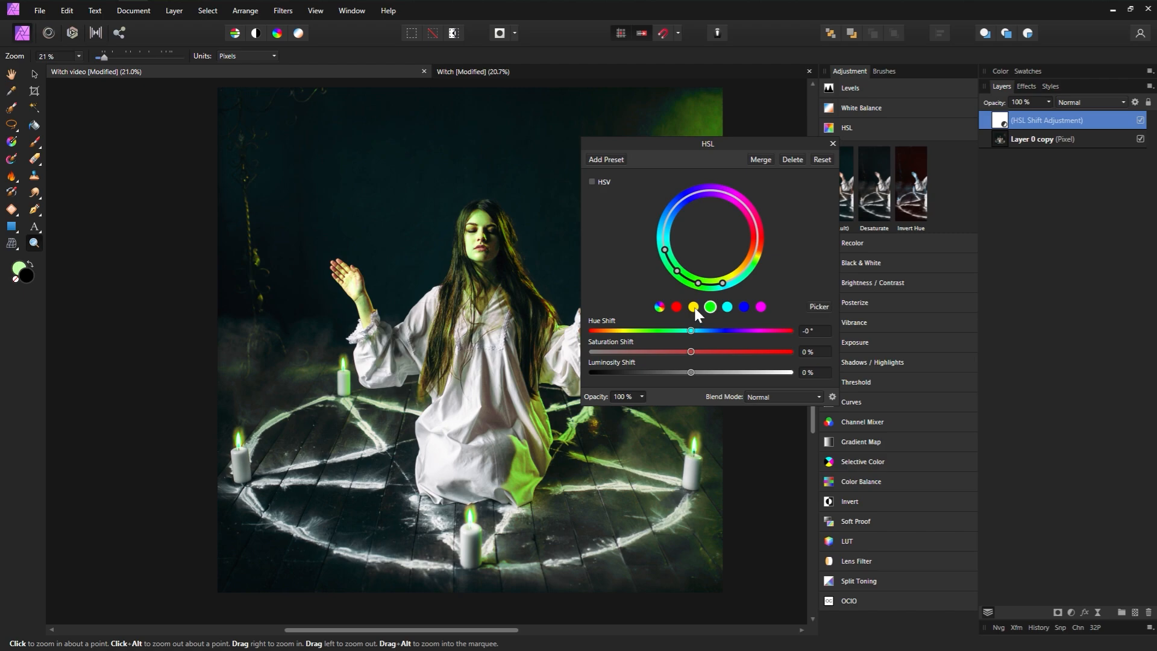
mouse_move(629, 331)
left_mouse_down()
mouse_move(757, 335)
mouse_move(630, 342)
left_mouse_up()
left_click_drag(750, 264, 746, 269)
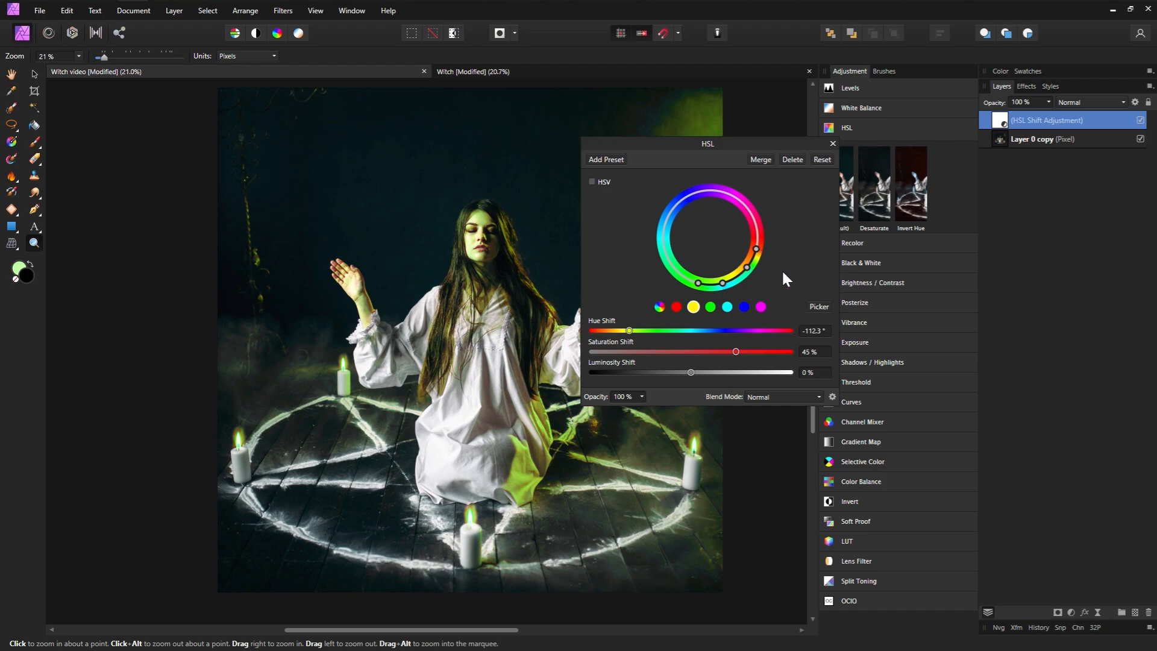
left_click(833, 144)
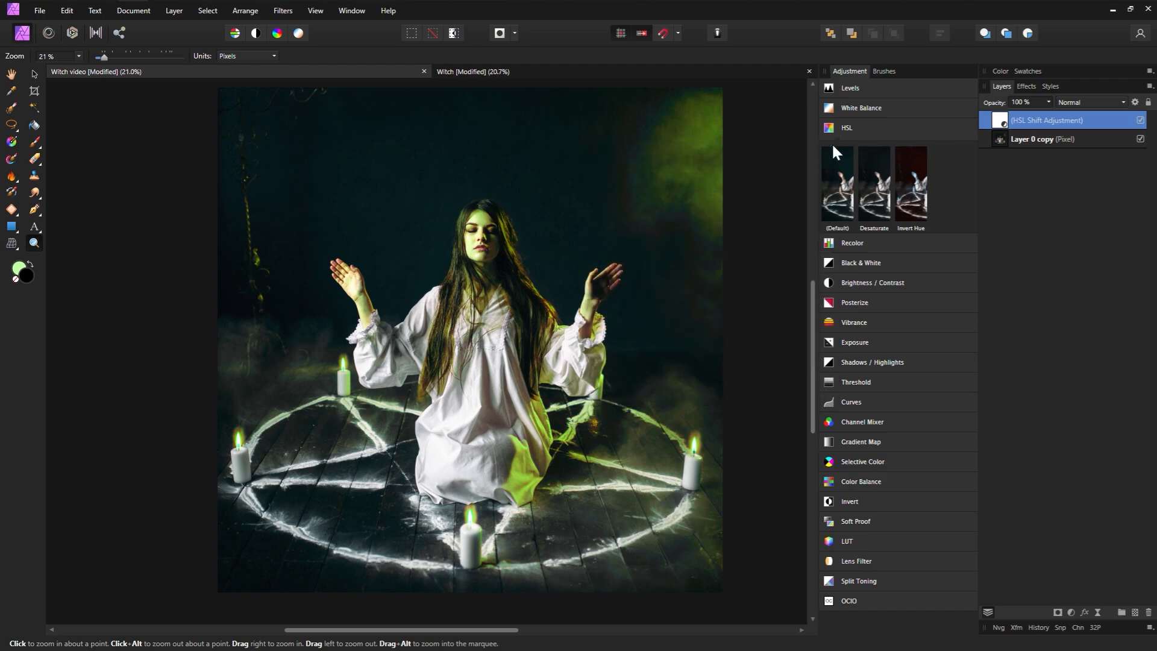
Step: Add a Brightness / Contrast adjustment with brightness at -16 % and slightly raised contrast
left_click(871, 279)
left_click(833, 339)
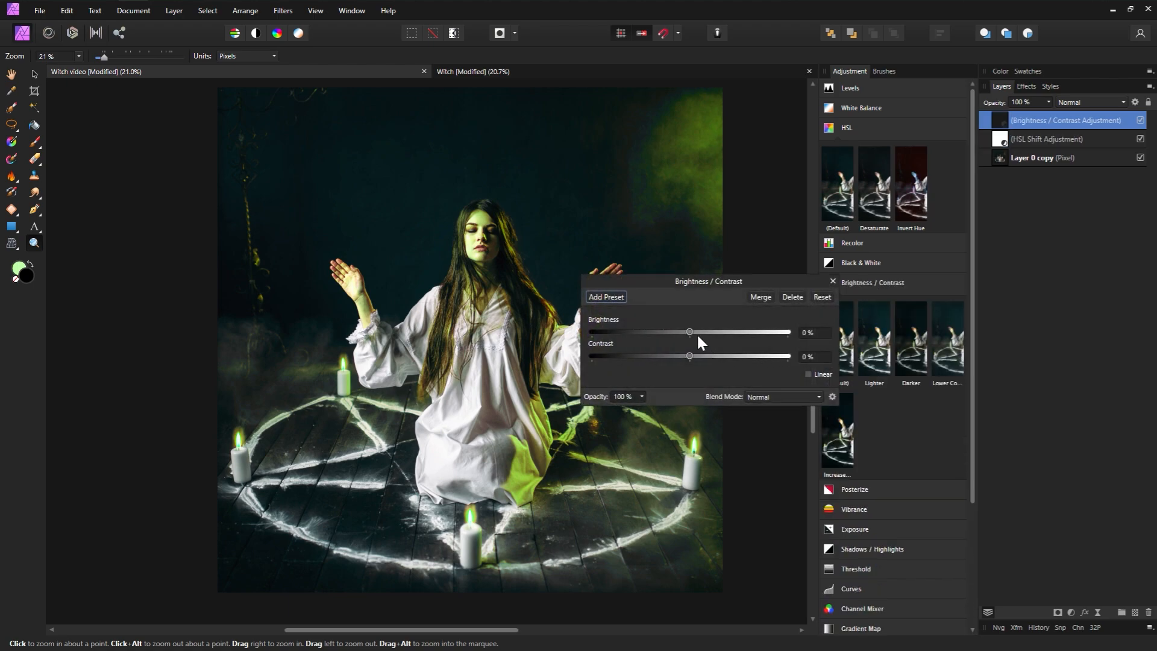
left_click_drag(690, 332, 676, 332)
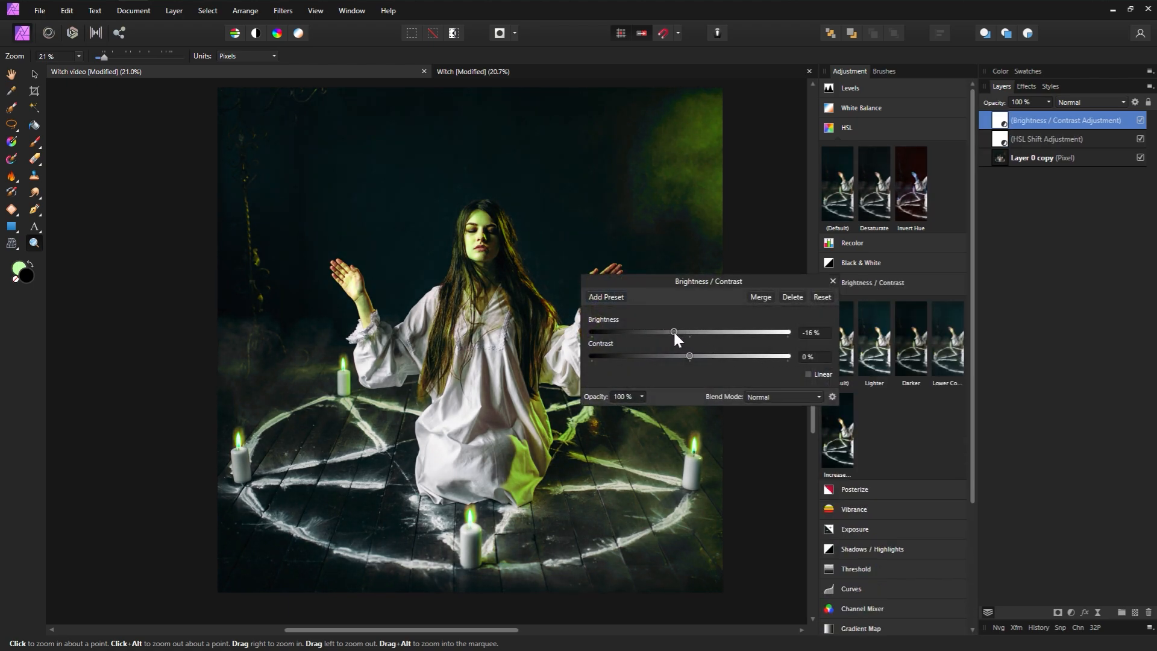
left_click_drag(691, 356, 698, 355)
left_click(830, 280)
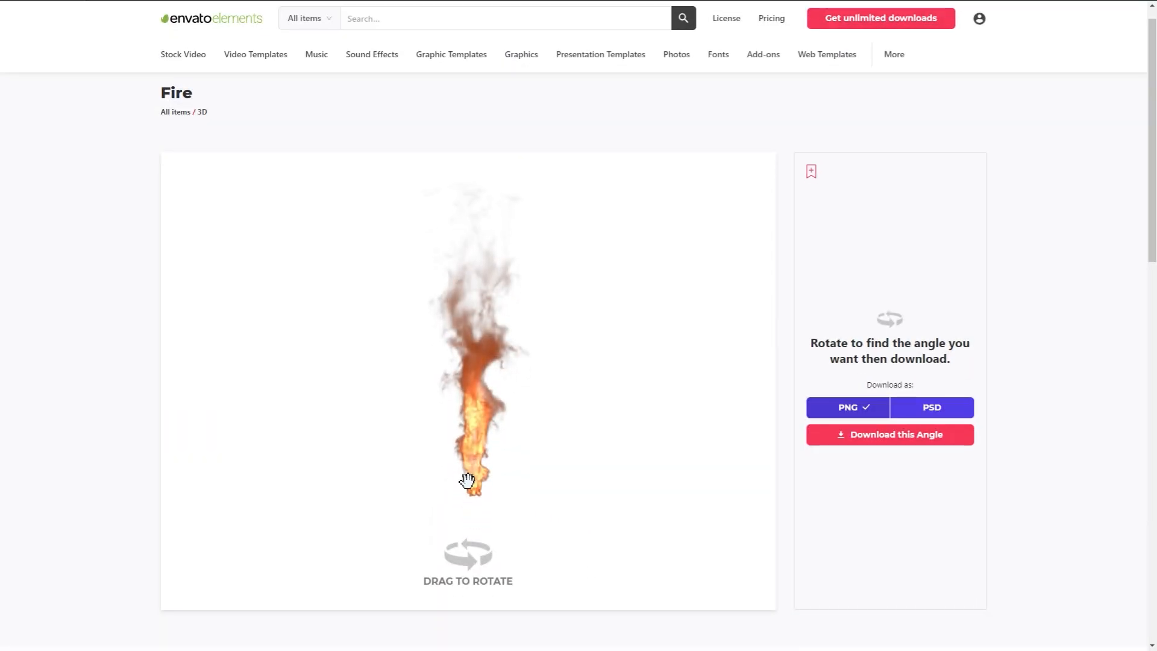
Step: Switch to the Envato Elements Fire page and rotate the 3D flame to find suitable angles for PNG download
left_click_drag(468, 476, 692, 475)
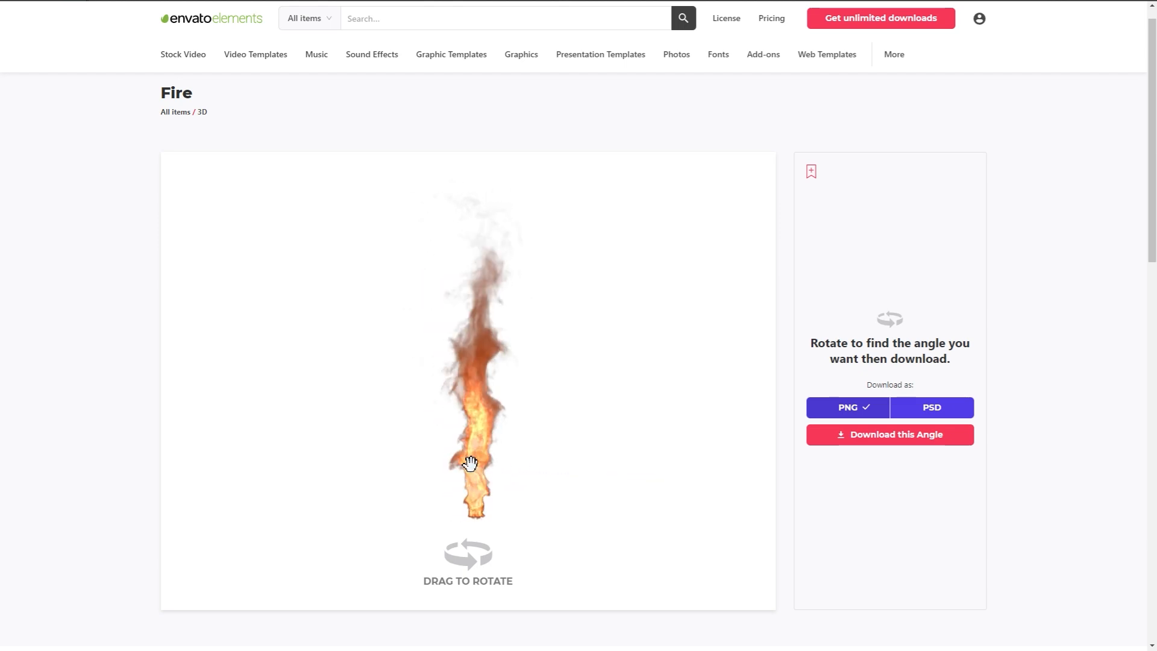
left_click_drag(473, 468, 478, 460)
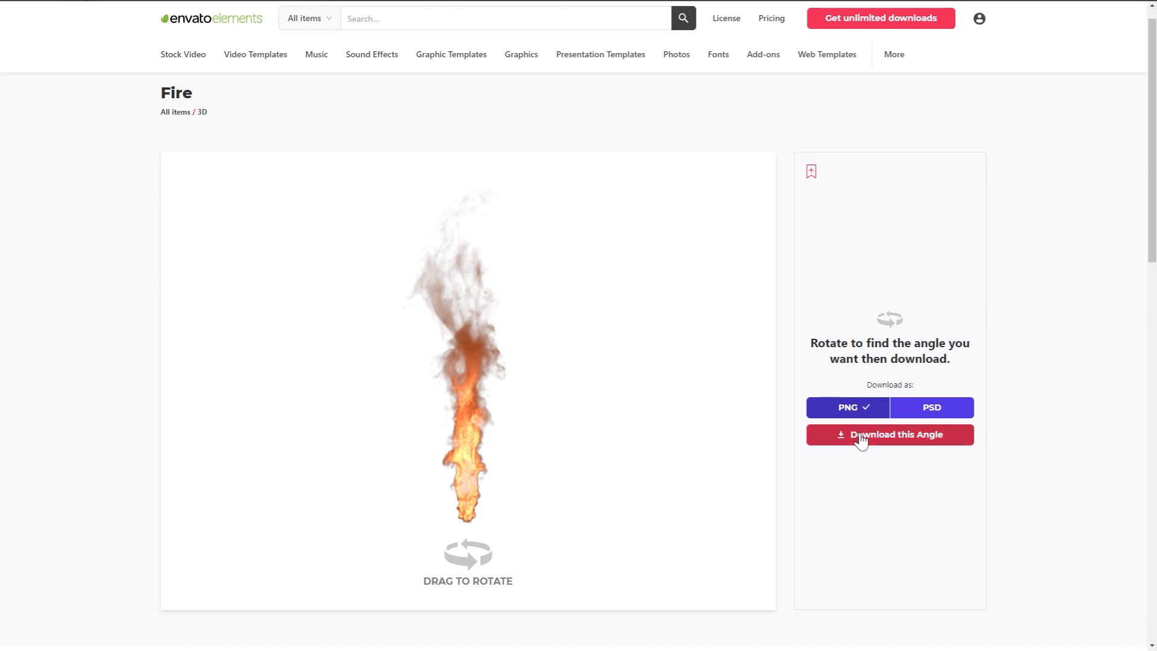
left_click_drag(494, 428, 747, 435)
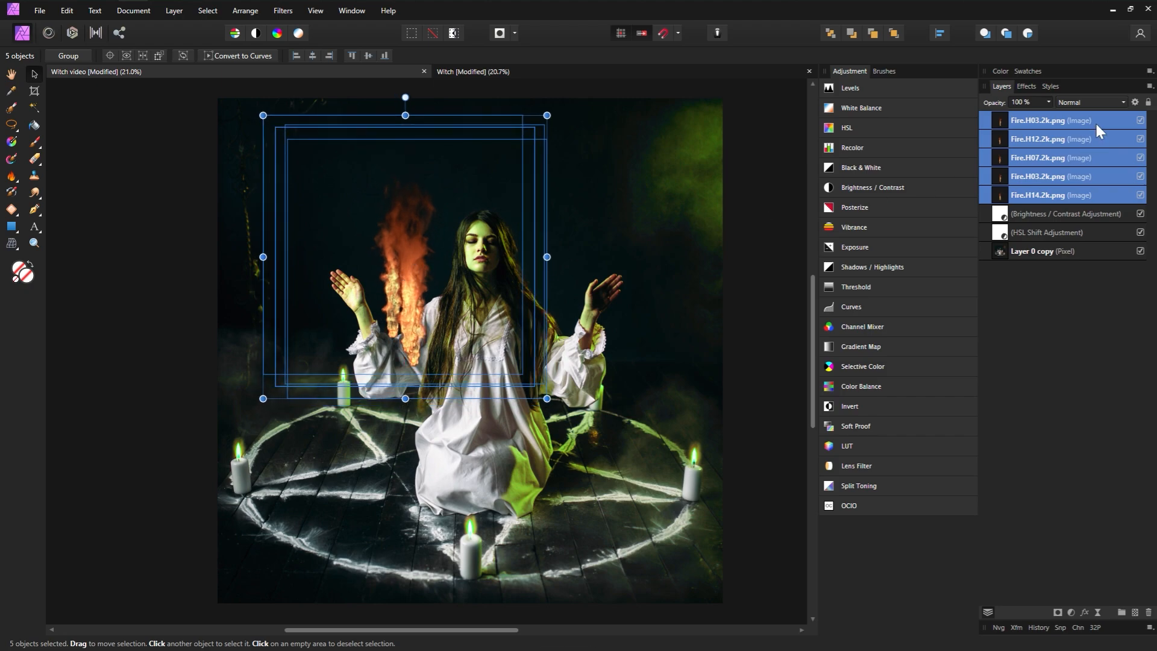
Step: Set the five selected fire images to the Screen blend mode and align their centers horizontally and vertically
left_click(1095, 100)
left_click(1087, 214)
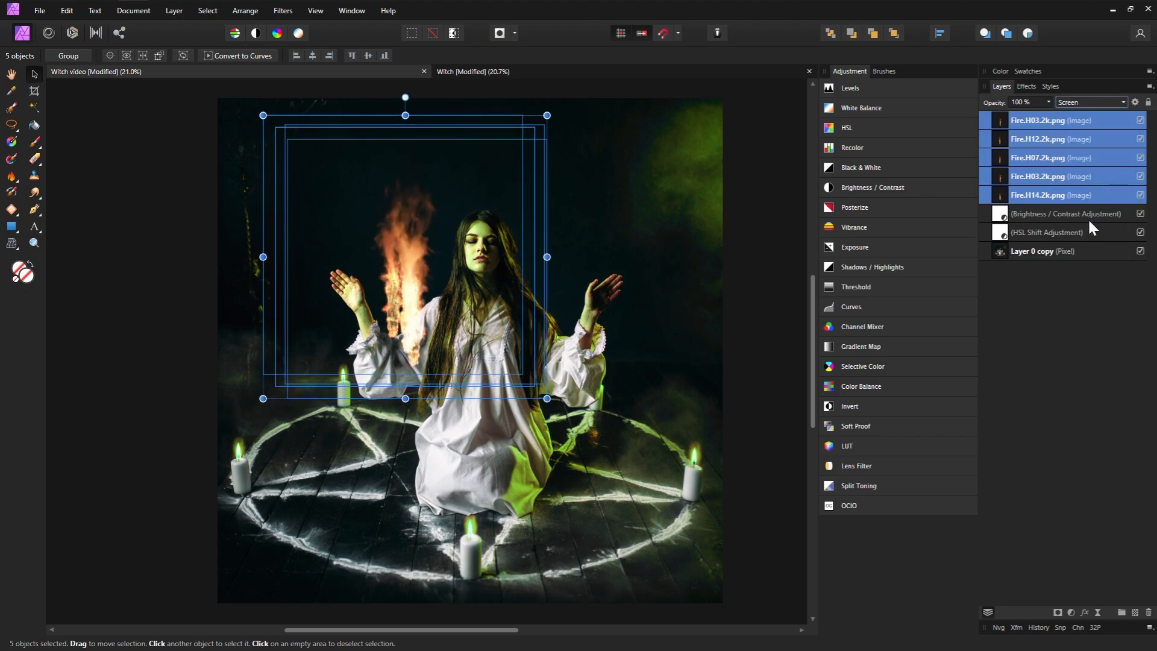
left_click(939, 33)
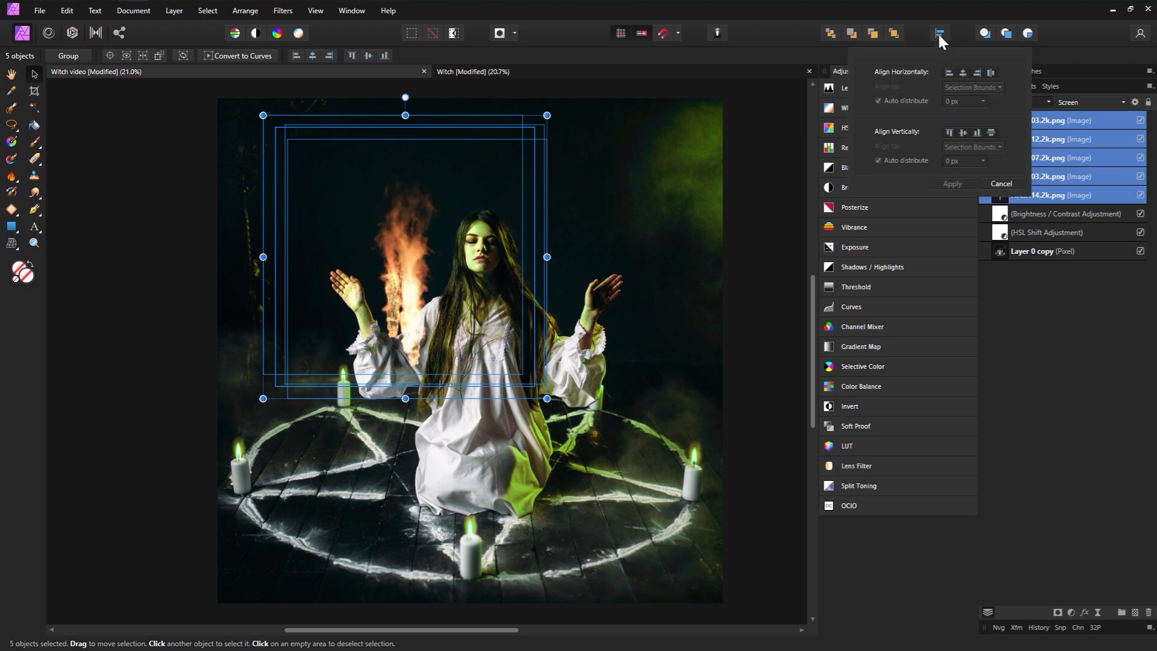
left_click(966, 71)
left_click(963, 131)
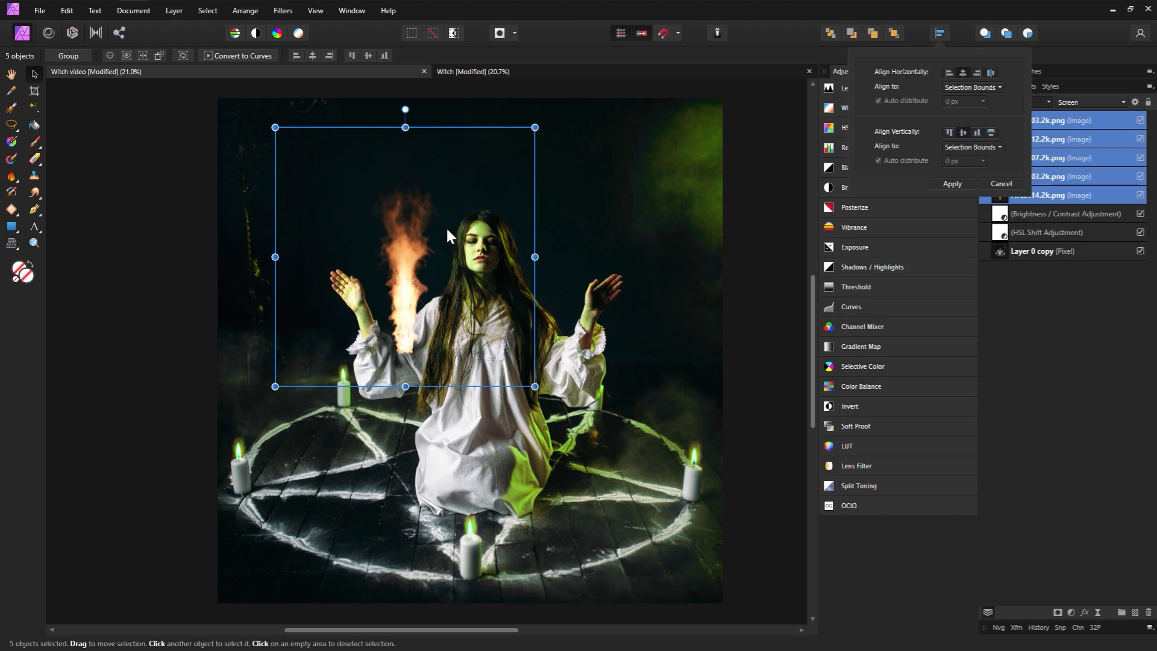
left_click(938, 35)
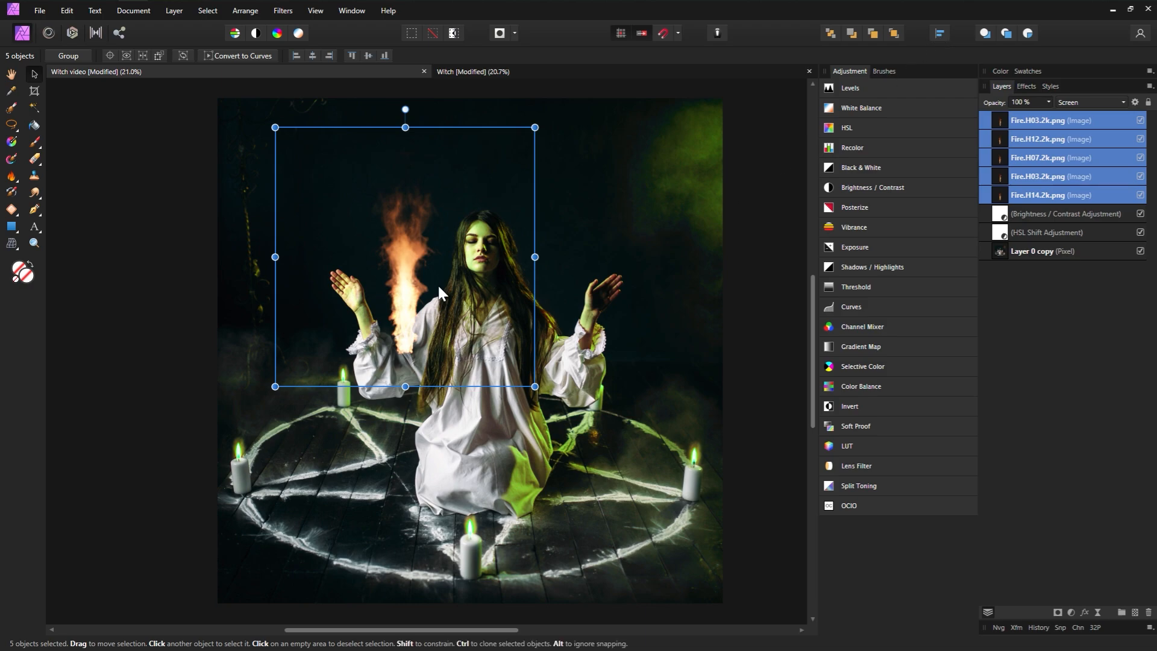
Step: Stretch the five stacked flames taller and move them down between the back-left candle and the woman
left_click_drag(414, 258, 345, 344)
left_click_drag(330, 136, 330, 84)
left_click_drag(340, 371, 392, 283)
Step: Move the Fire.H14.2k.png flame alone onto the wick of the far-right candle
left_click(1061, 195)
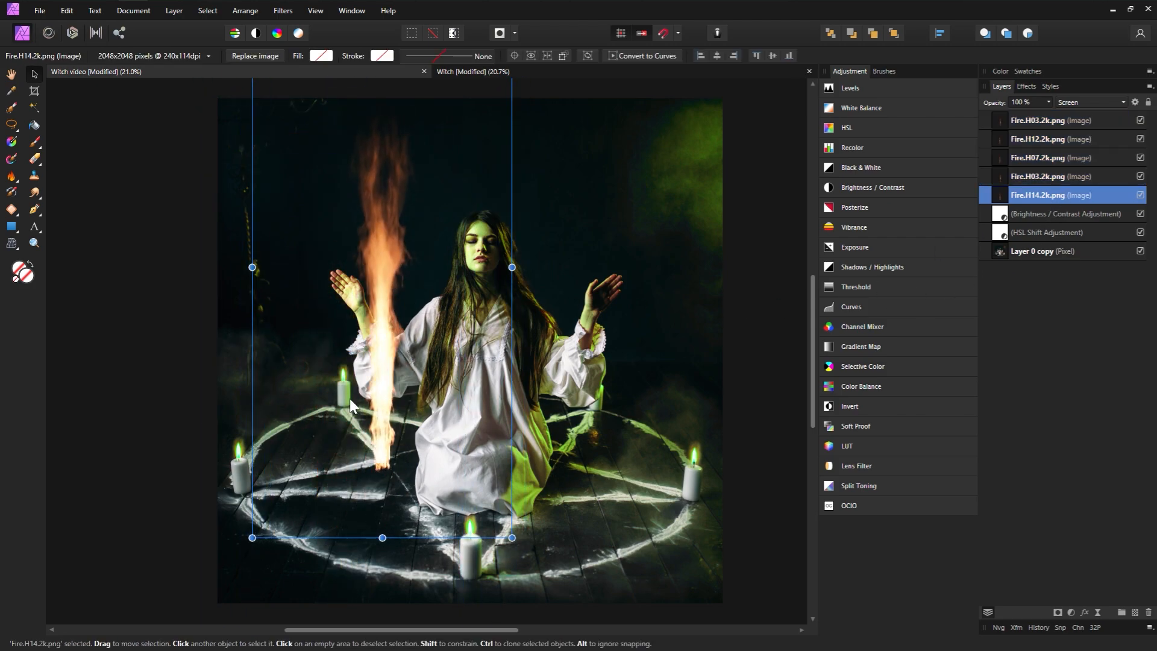
left_click_drag(349, 399, 693, 381)
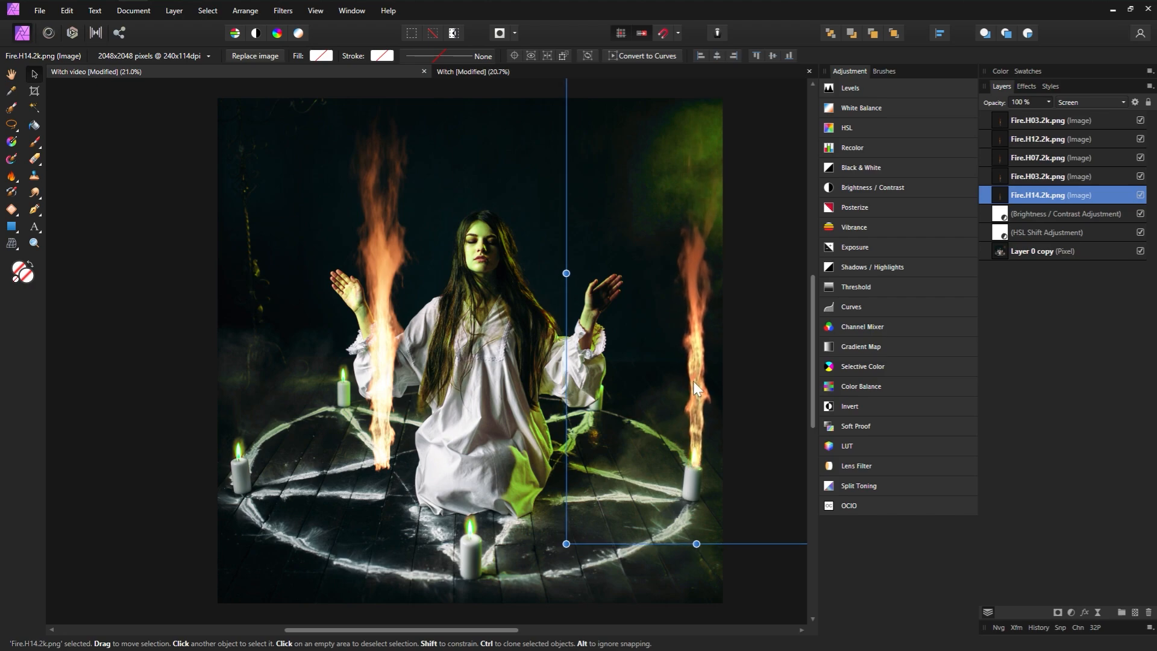
Step: Move the lower Fire.H03.2k.png flame onto the front candle's wick and the Fire.H07.2k.png flame onto the far-left candle
left_click(379, 383)
left_click_drag(380, 383, 464, 456)
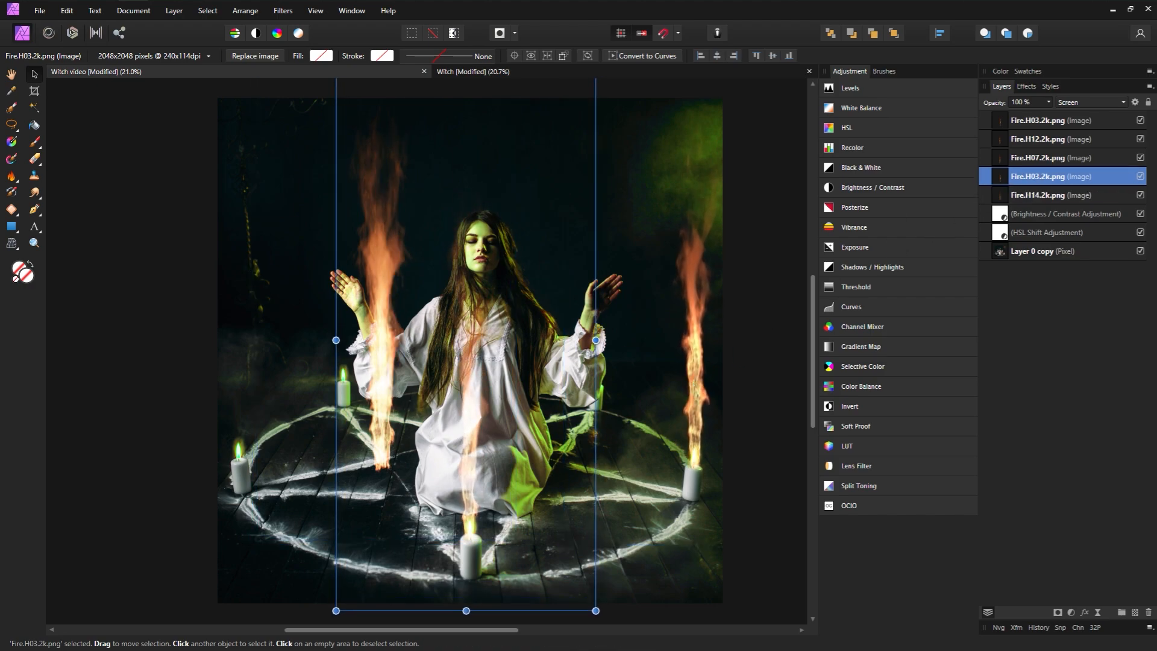
left_click(1059, 159)
left_click_drag(365, 356, 247, 329)
Step: Move the Fire.H12.2k.png flame onto the back-left candle and the topmost Fire.H03.2k.png flame onto the back-right candle
left_click(1061, 141)
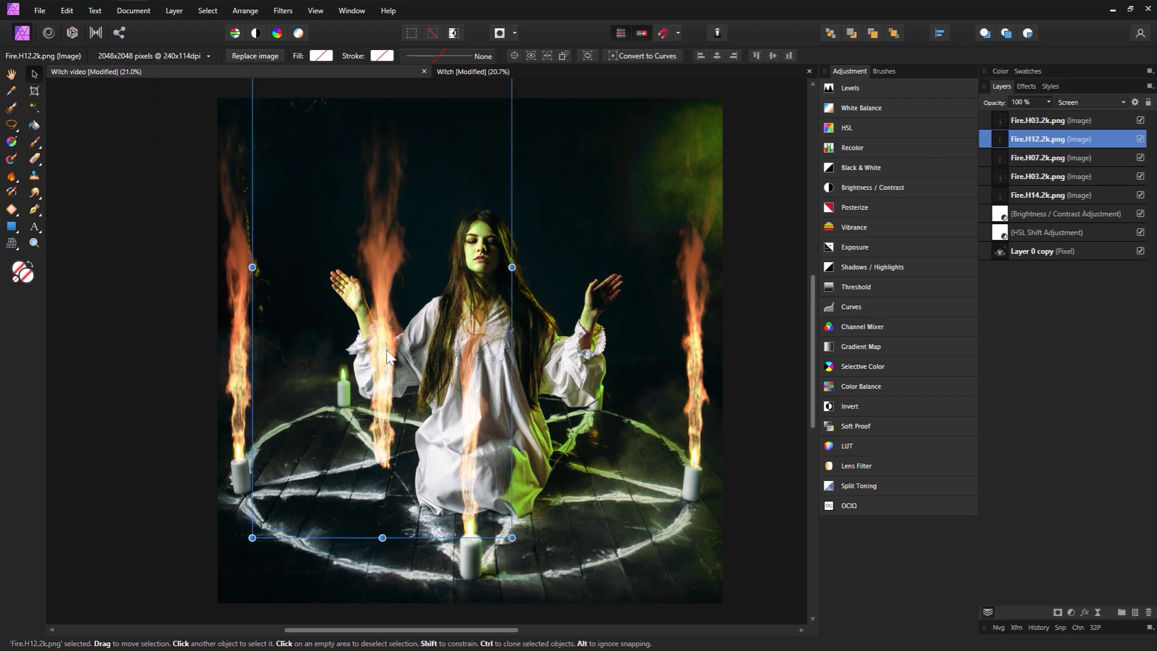
left_click_drag(391, 358, 356, 285)
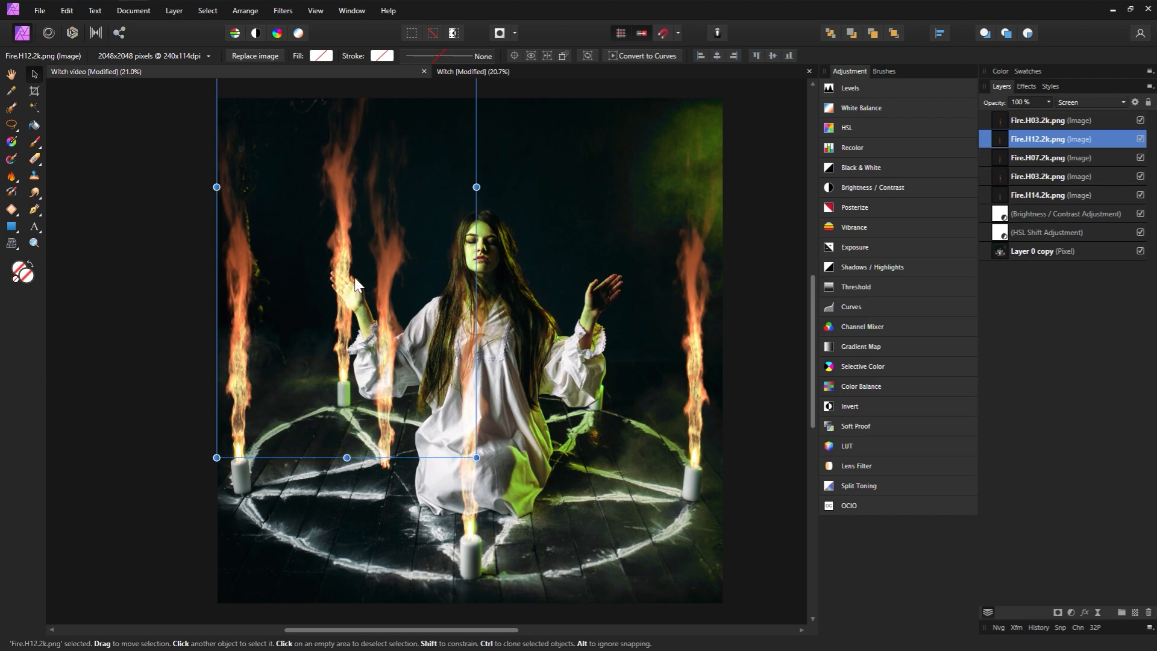
left_click(1049, 120)
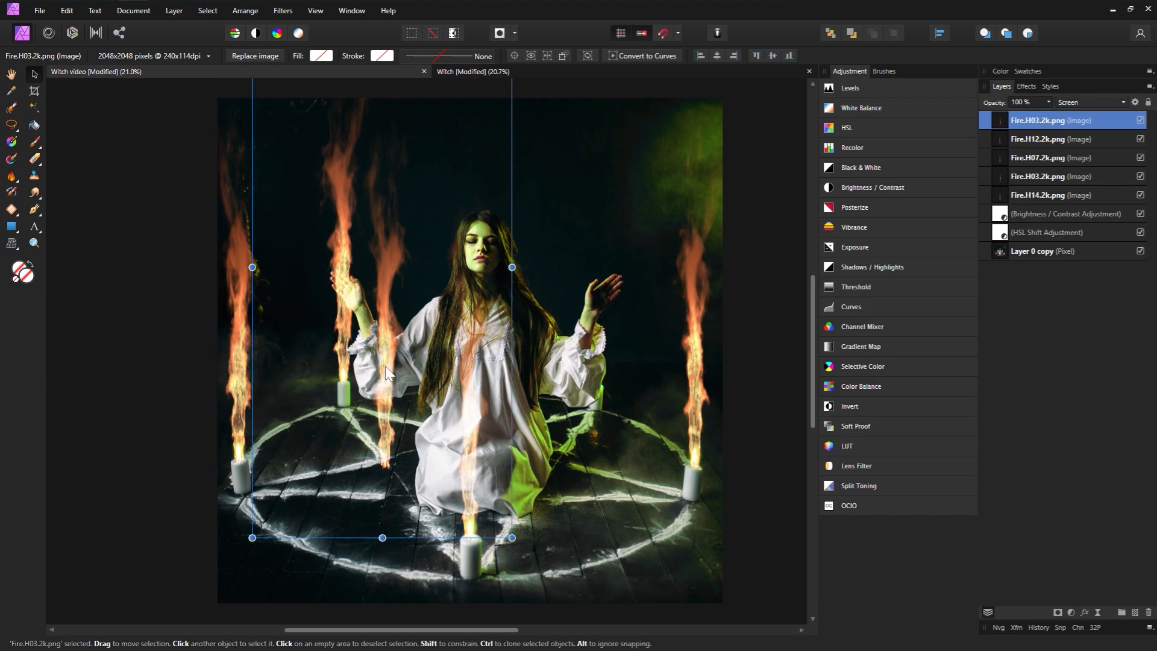
left_click_drag(386, 367, 591, 284)
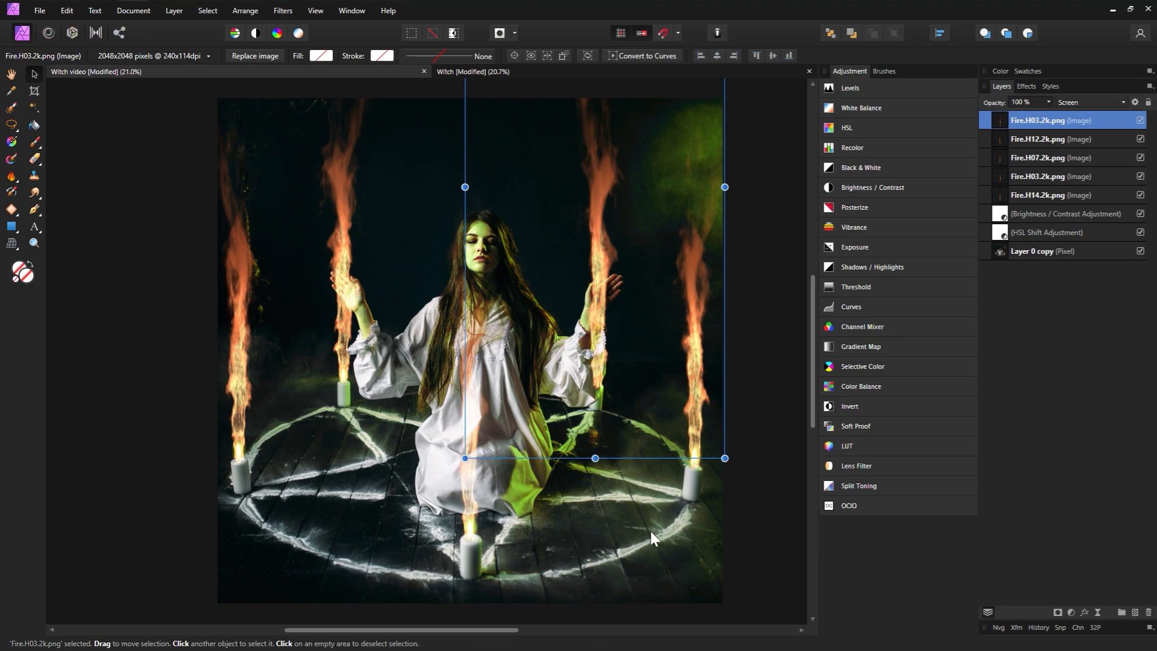
Step: Enlarge the front candle's Fire.H03.2k.png flame and reposition its base on the wick
left_click(1043, 195)
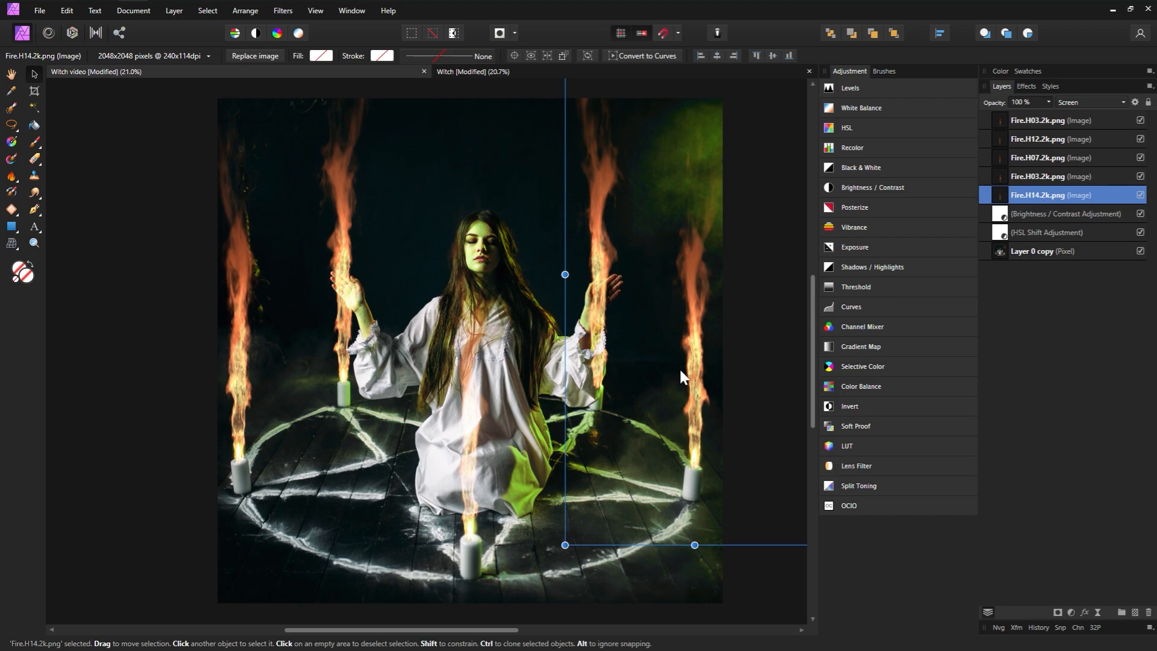
left_click(1055, 176)
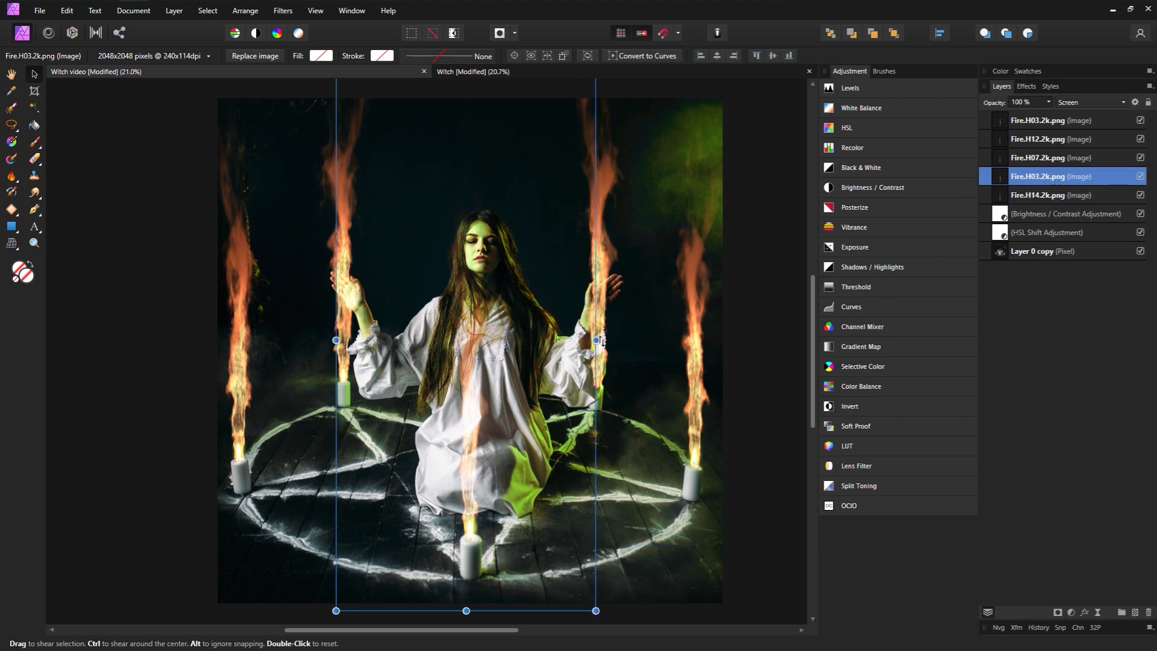
mouse_move(602, 341)
left_mouse_down()
mouse_move(653, 340)
mouse_move(620, 339)
left_mouse_up()
left_click_drag(622, 611, 655, 628)
left_click_drag(581, 548, 620, 585)
left_click_drag(594, 414, 603, 446)
Step: Scale down the Fire.H12.2k.png and topmost Fire.H03.2k.png flames together, and realign each on its back candle
left_click(1055, 158)
left_click(1055, 139)
left_click(1055, 121, "shift")
left_click_drag(726, 460, 683, 415)
left_click_drag(627, 374, 640, 416)
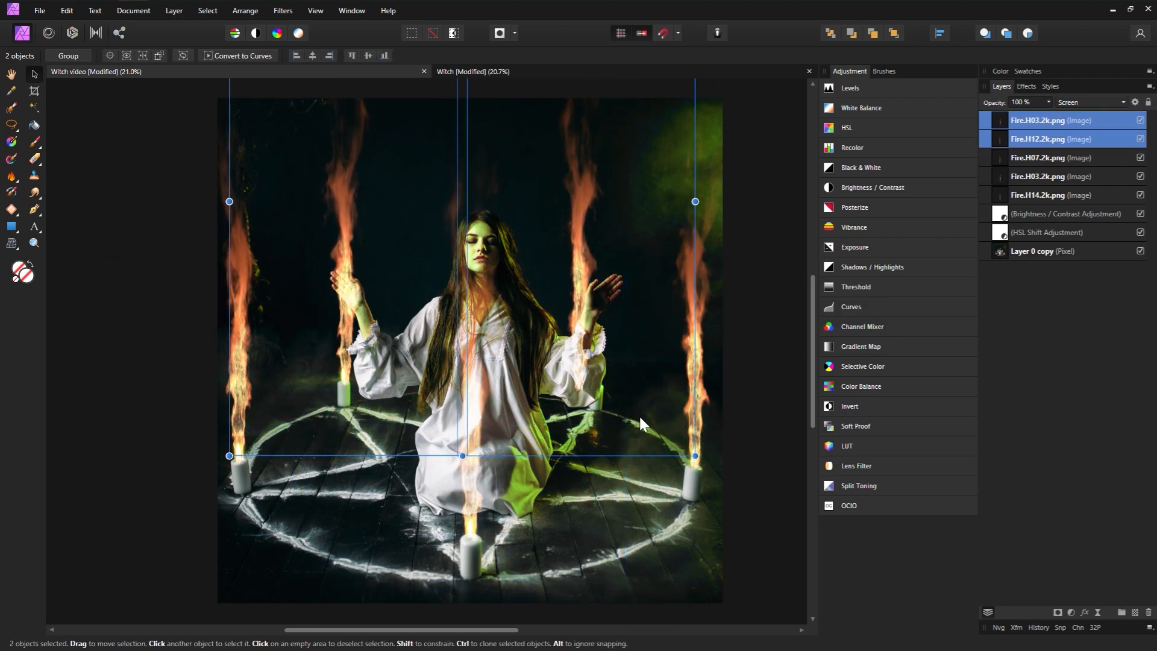
left_click_drag(695, 456, 681, 437)
left_click(337, 326)
left_click_drag(337, 326, 340, 342)
left_click_drag(576, 369, 607, 382)
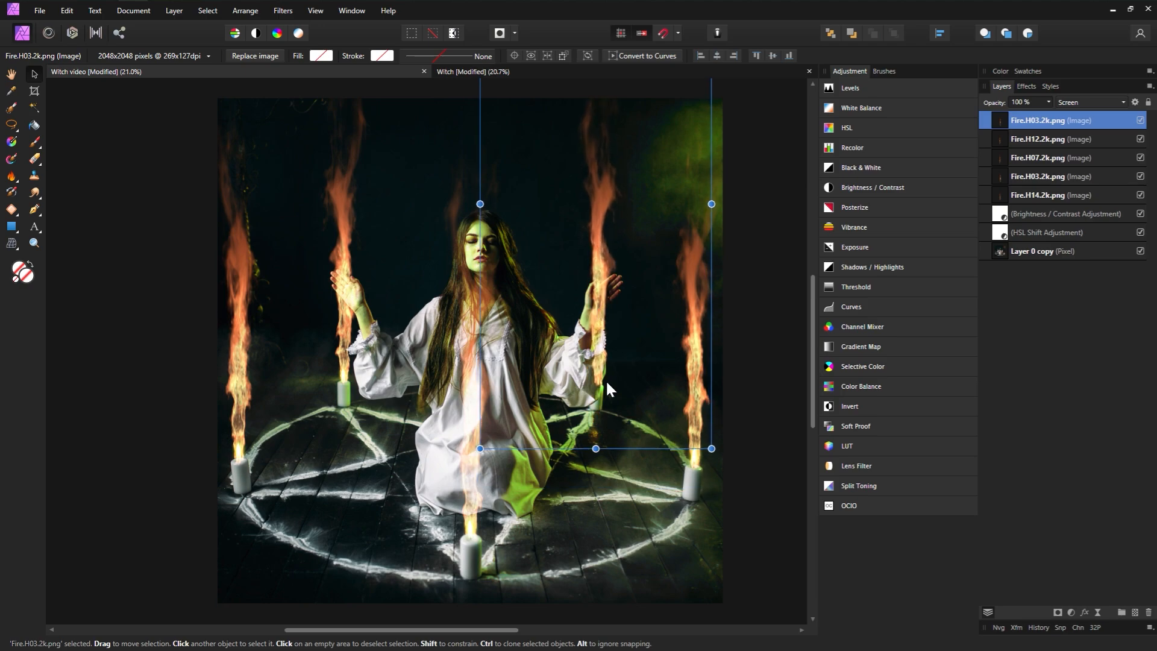
Step: Add a mask to each of the two back-candle flames, Fire.H12.2k.png and the topmost Fire.H03.2k.png, and reveal both masks
left_click(1079, 139)
left_click(1084, 124)
left_click(1079, 138)
left_click(1058, 613)
left_click(1028, 123)
left_click(1058, 612)
left_click(985, 139)
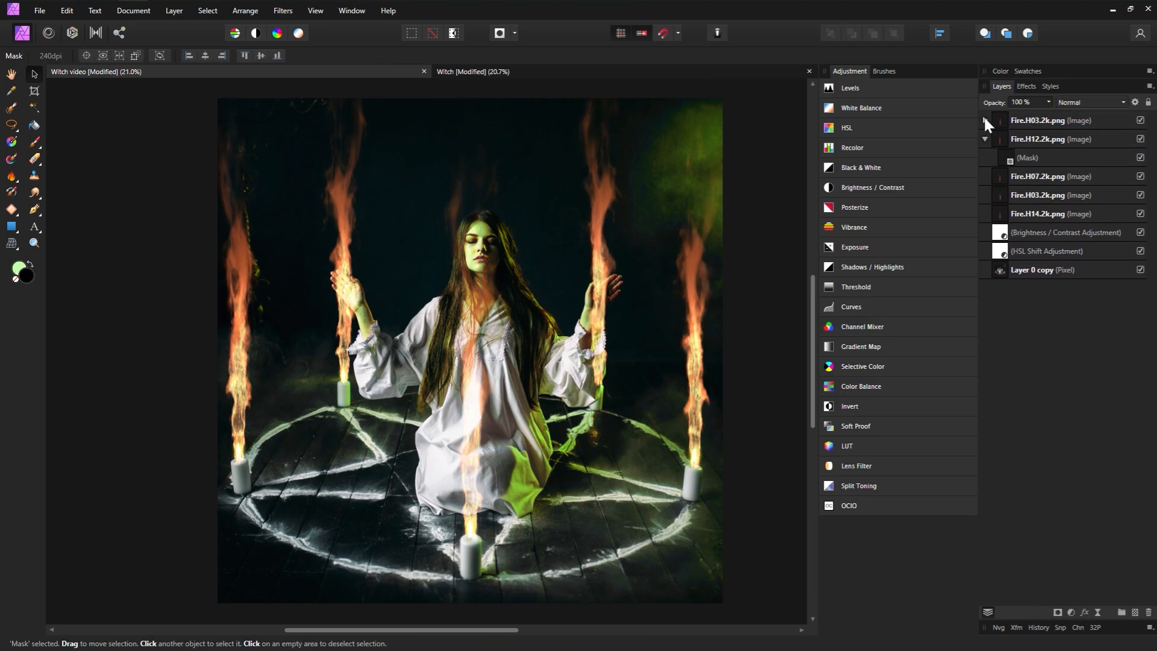
left_click(985, 121)
Step: Paint on the Fire.H12.2k.png mask with the soft 202 px Basic brush to hide the flame over the woman's raised hand
left_click(1040, 176)
key("b")
left_click(884, 71)
left_click(869, 153)
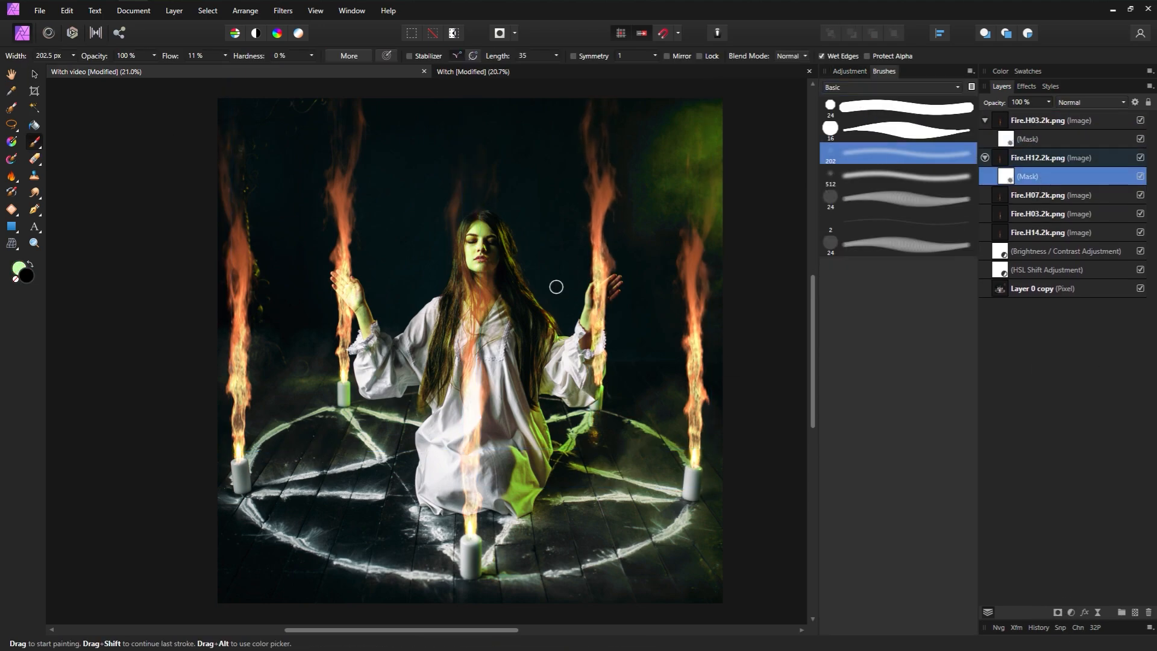
mouse_move(557, 287)
left_mouse_down()
mouse_move(586, 323)
mouse_move(612, 285)
left_mouse_up()
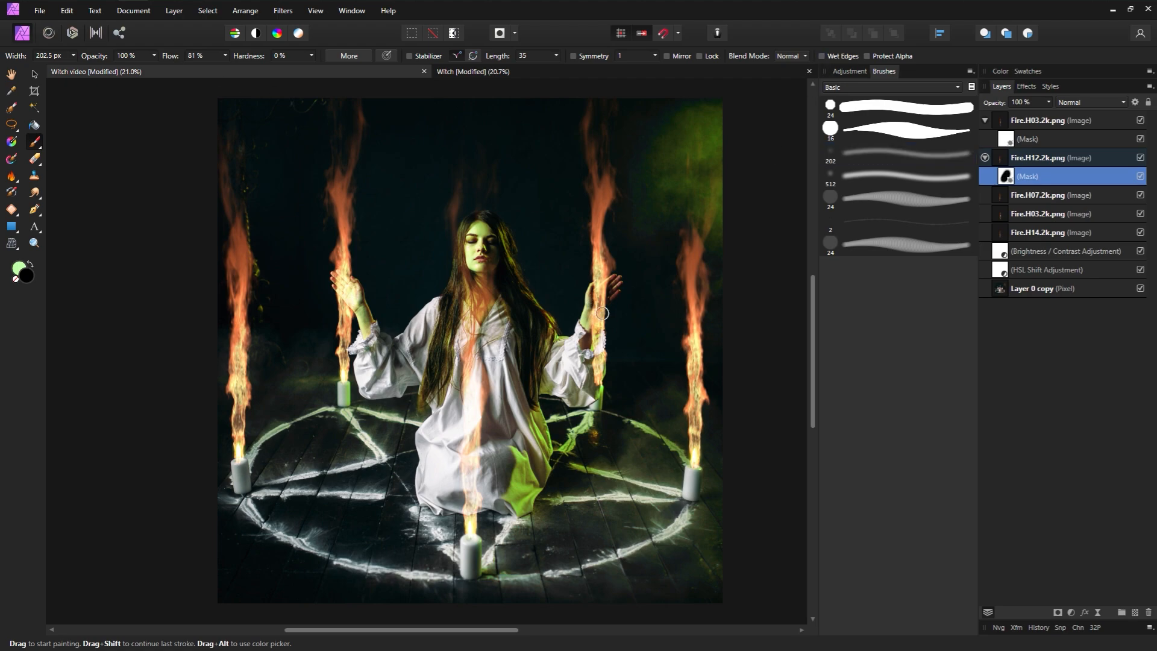
mouse_move(342, 274)
left_mouse_down()
mouse_move(345, 301)
mouse_move(334, 268)
left_mouse_up()
key("x")
double_click(27, 277)
left_click(431, 558)
Step: Refine the Fire.H12.2k.png mask around the fingers of the hand by the back-left candle, using a smaller brush and 38% flow
key("bracketleft")
key("bracketleft")
key("bracketleft")
key("bracketleft")
key("bracketleft")
key("bracketleft")
key("bracketleft")
key("bracketleft")
key("bracketleft")
key("bracketleft")
left_click_drag(333, 270, 344, 280)
left_click_drag(175, 57, 149, 57)
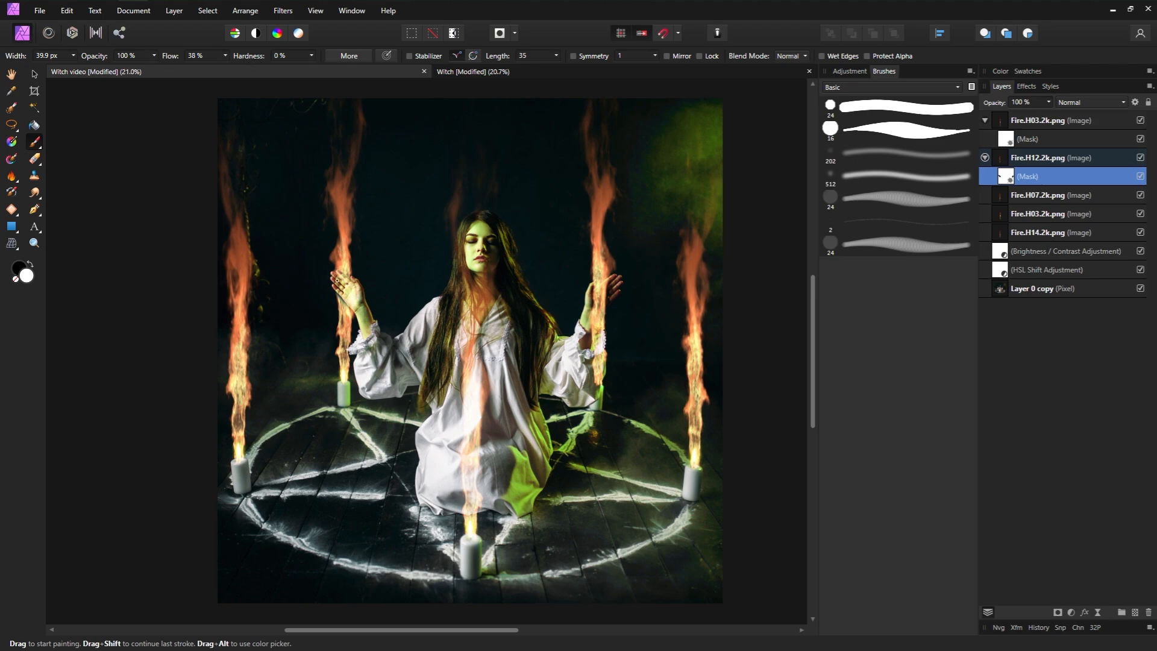
key("bracketright")
key("bracketright")
key("bracketright")
key("bracketright")
key("x")
Step: Paint on the back-right flame's mask with a larger brush to hide the fire over the woman's hand and sleeve
left_click(1028, 139)
key("bracketright")
key("bracketright")
key("bracketright")
mouse_move(600, 289)
left_mouse_down()
mouse_move(585, 316)
mouse_move(606, 330)
mouse_move(597, 390)
left_mouse_up()
Step: Refine the back-right flame's mask around the fingers and forearm with small brush strokes, alternating between hiding and restoring
key("x")
key("bracketleft")
key("bracketleft")
key("bracketleft")
mouse_move(602, 323)
left_mouse_down()
mouse_move(606, 364)
mouse_move(596, 306)
mouse_move(621, 283)
mouse_move(611, 323)
left_mouse_up()
key("bracketleft")
key("bracketleft")
key("bracketleft")
key("bracketleft")
key("bracketright")
key("bracketright")
key("bracketright")
key("bracketright")
key("bracketright")
key("bracketright")
key("x")
key("bracketleft")
key("bracketleft")
key("bracketleft")
key("bracketleft")
left_click_drag(596, 280, 592, 294)
key("x")
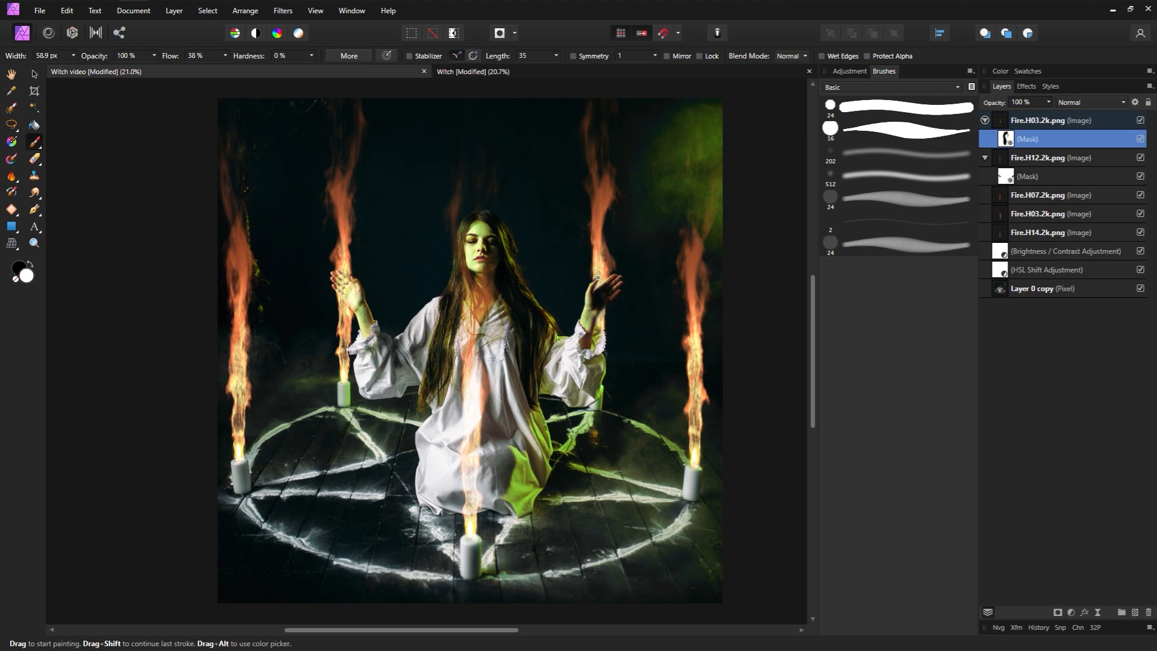
key("bracketright")
key("bracketright")
key("bracketright")
key("bracketright")
key("bracketright")
key("bracketright")
key("bracketright")
Step: Group the five fire images into one layer group
key("v")
left_click(1025, 195)
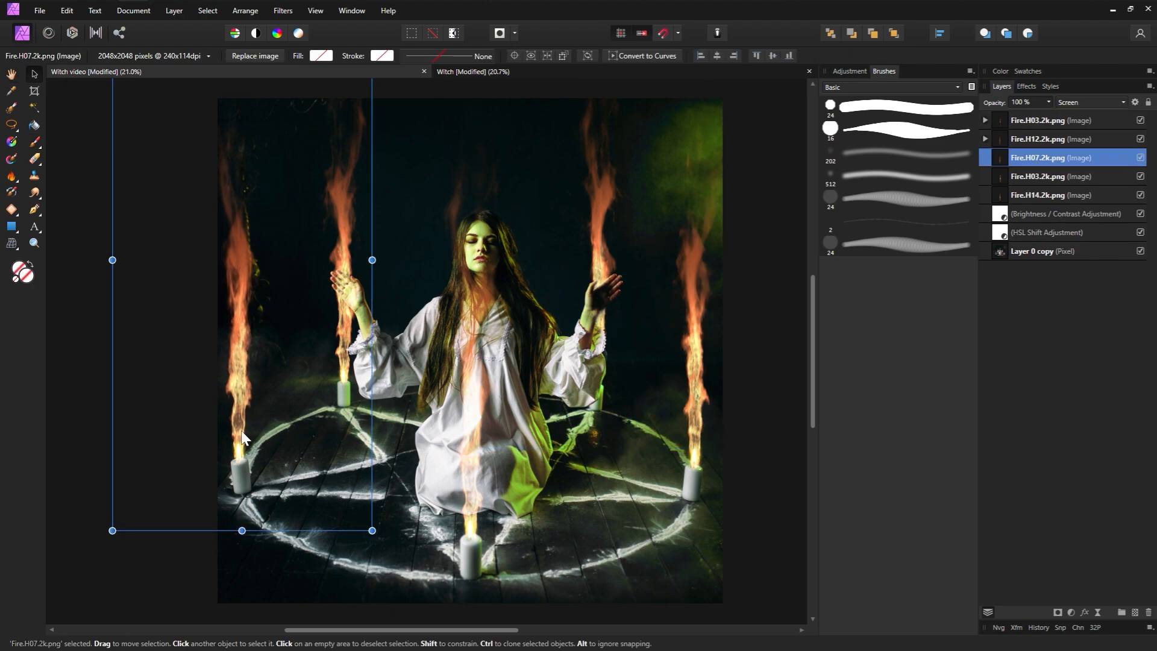
left_click(468, 499)
left_click(697, 440)
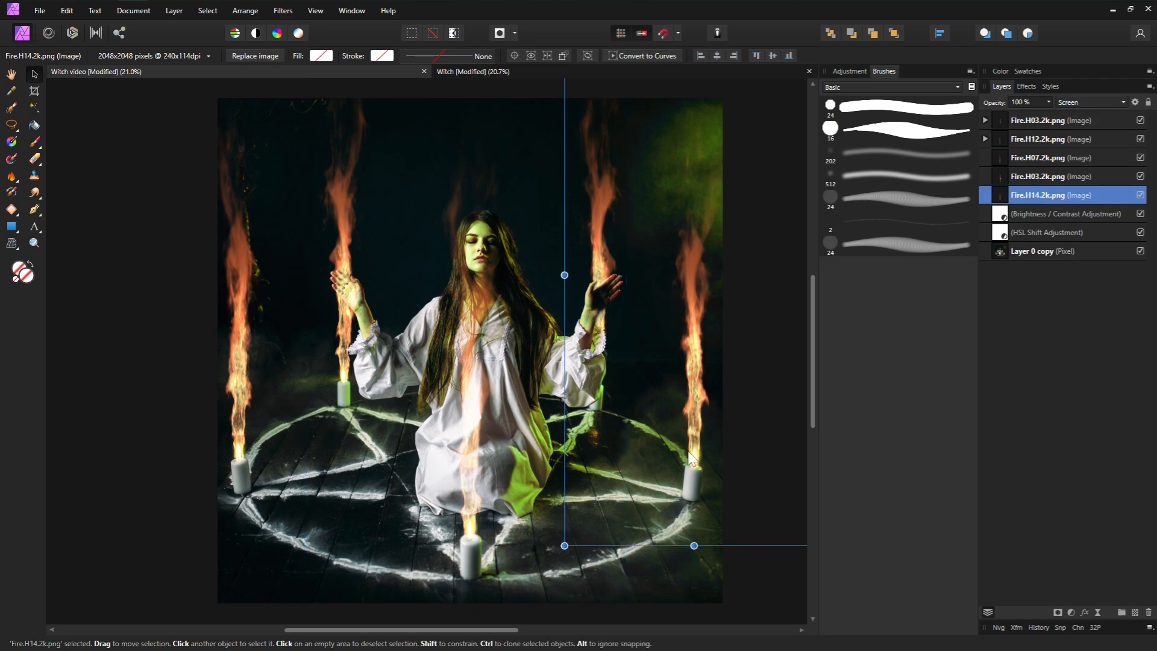
left_click(10, 75)
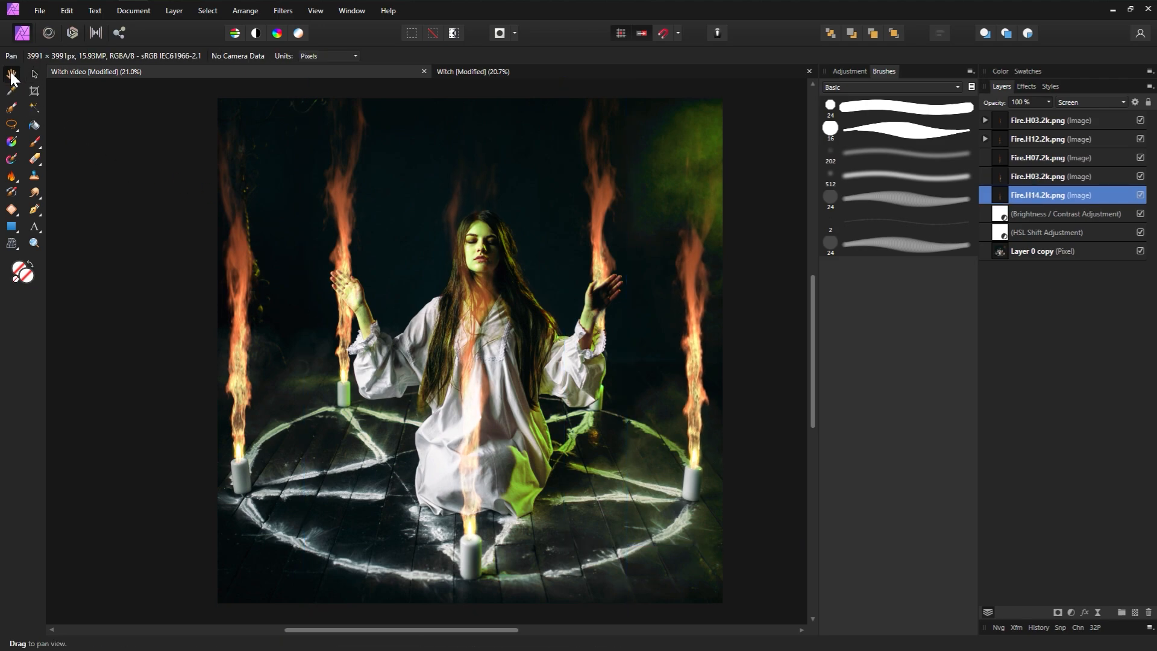
double_click(1115, 195)
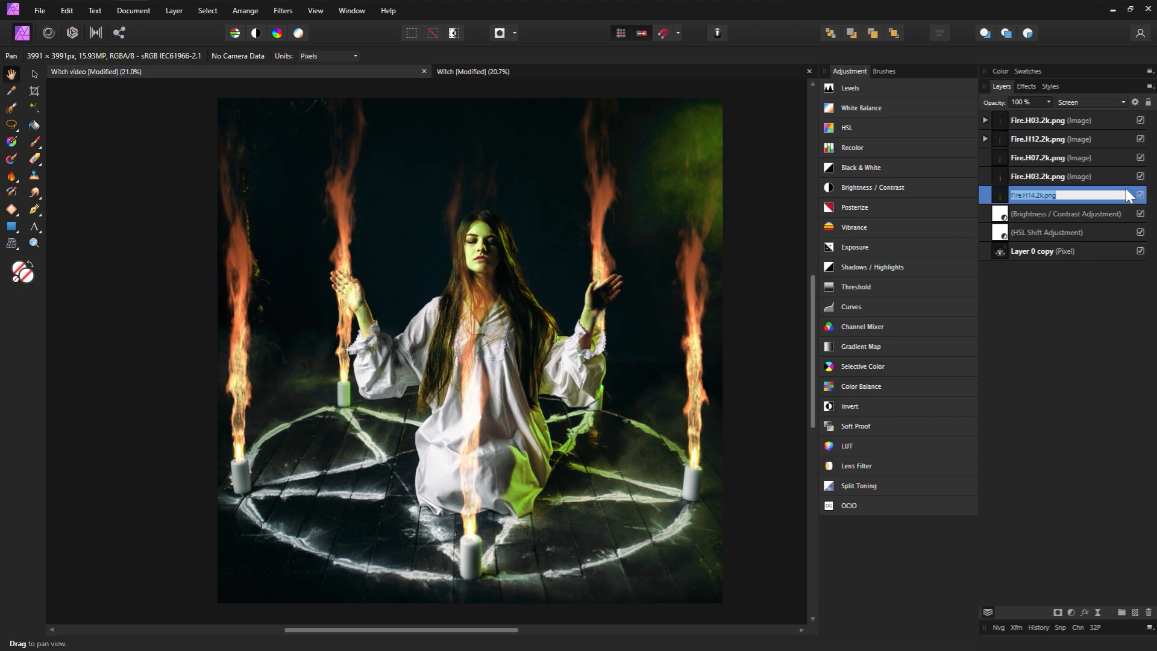
left_click(1101, 126)
left_click(1116, 193, "shift")
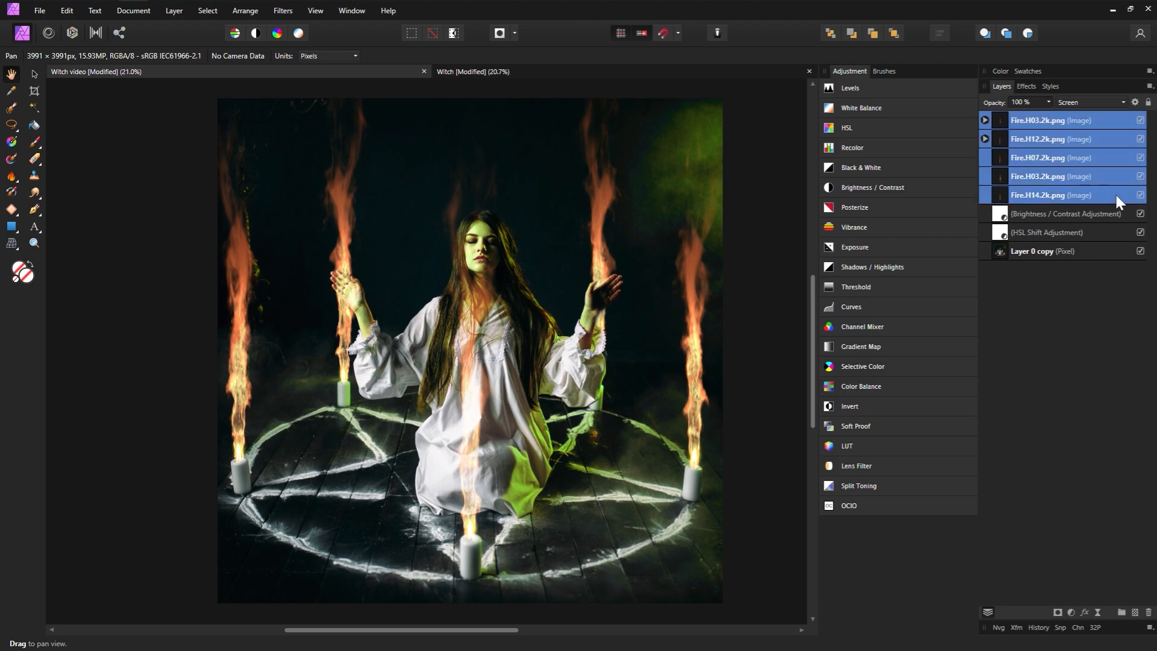
key("ctrl+g")
Step: Add an HSL adjustment above the flames inside the group with hue shift -60.8° and saturation shift 26%
left_click(985, 120)
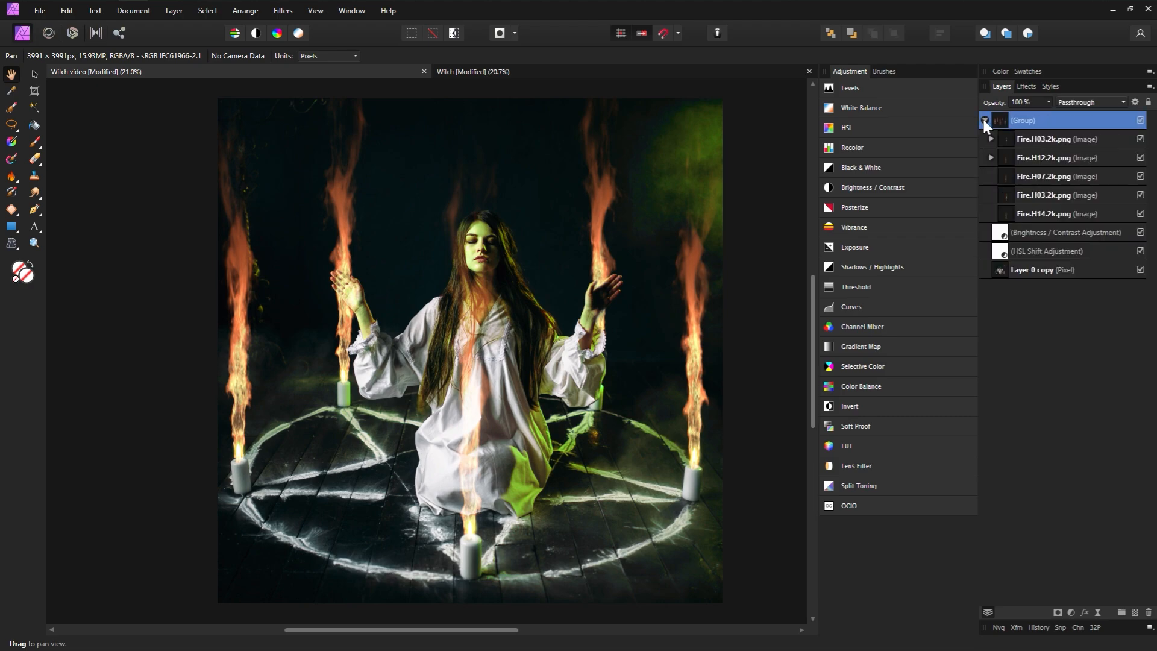
left_click(1020, 140)
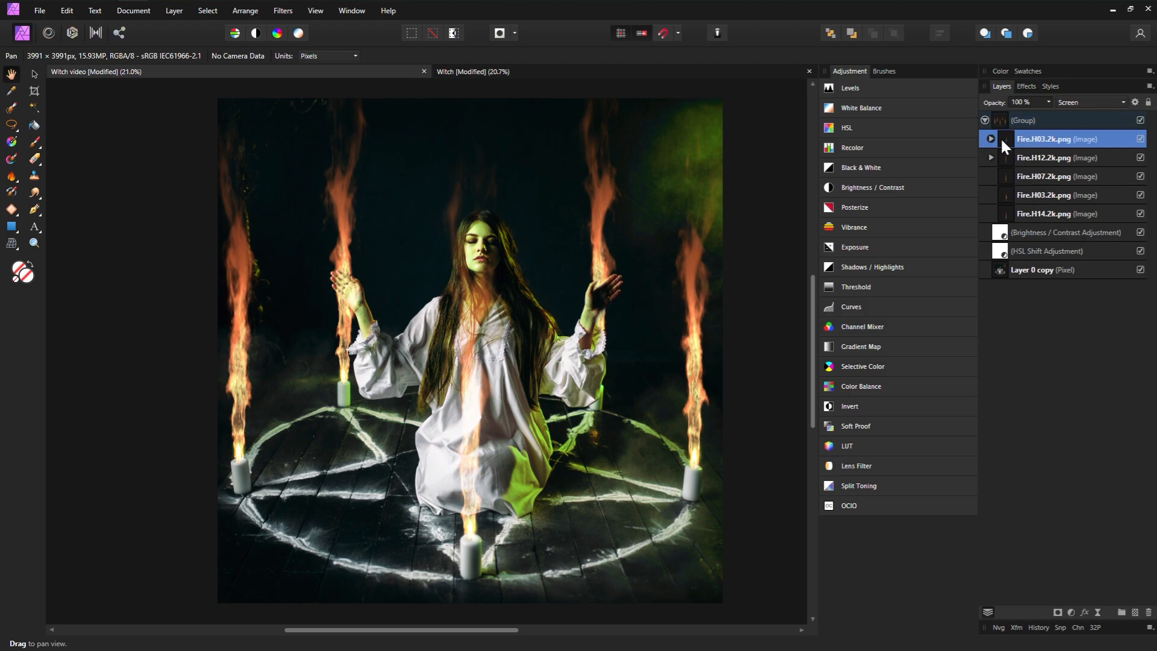
mouse_move(889, 129)
left_click(841, 180)
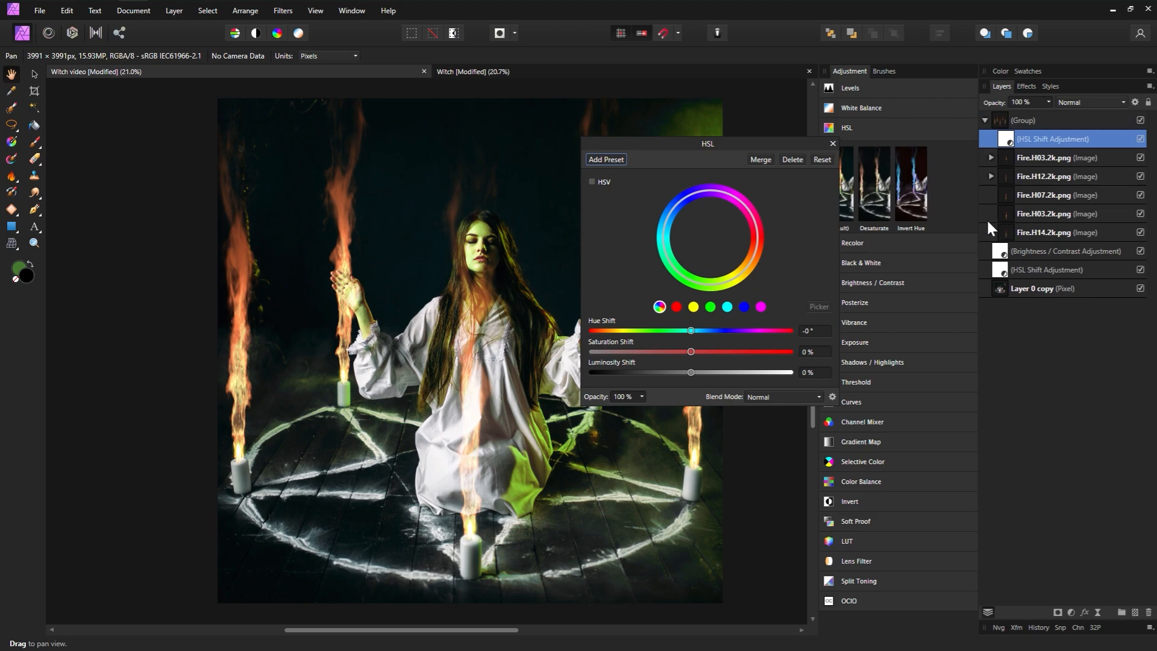
left_click_drag(682, 331, 708, 352)
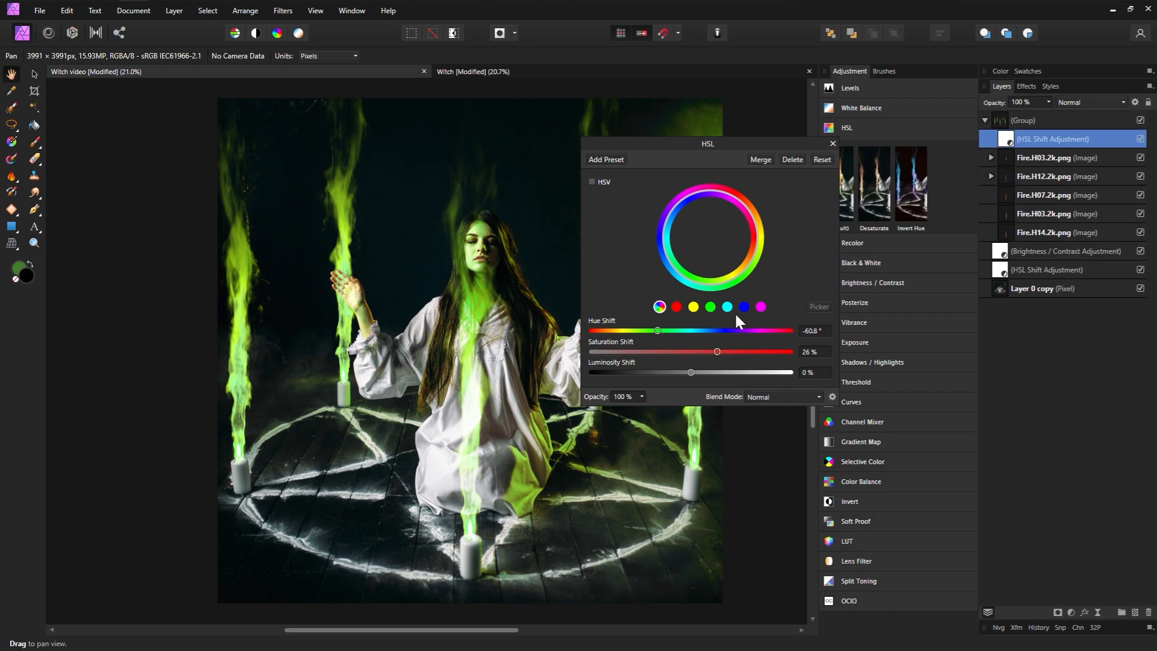
left_click(833, 143)
Step: Add a pixel layer directly above the Brightness / Contrast adjustment and ready the Paint Brush with a darker green
left_click(1043, 252)
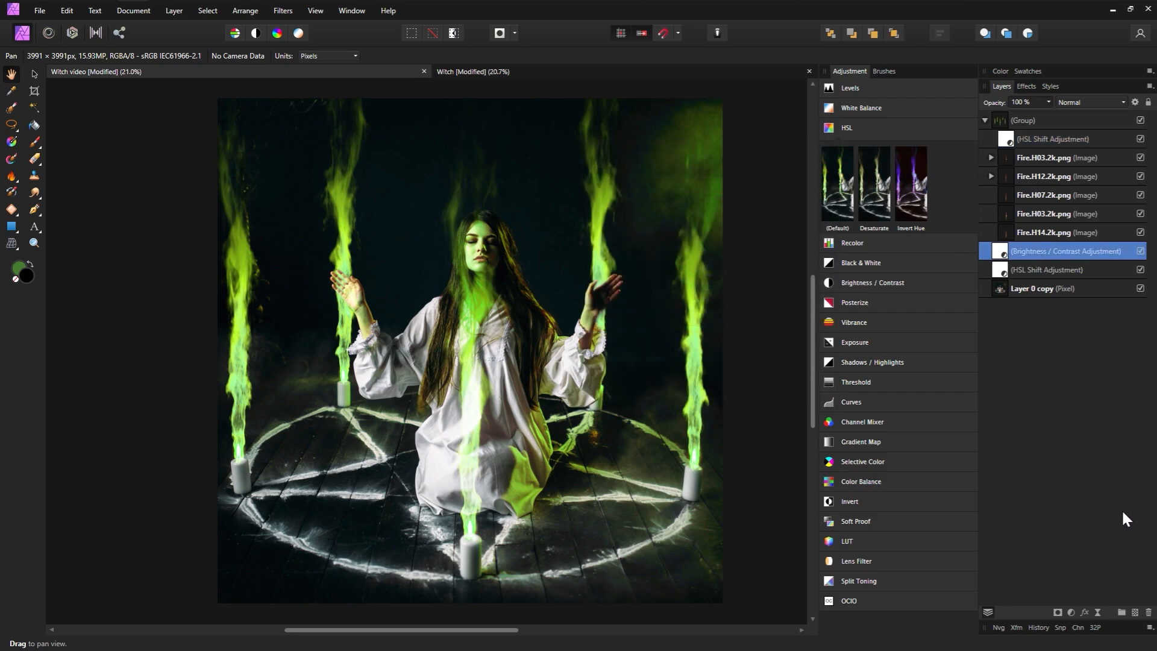
left_click(1136, 613)
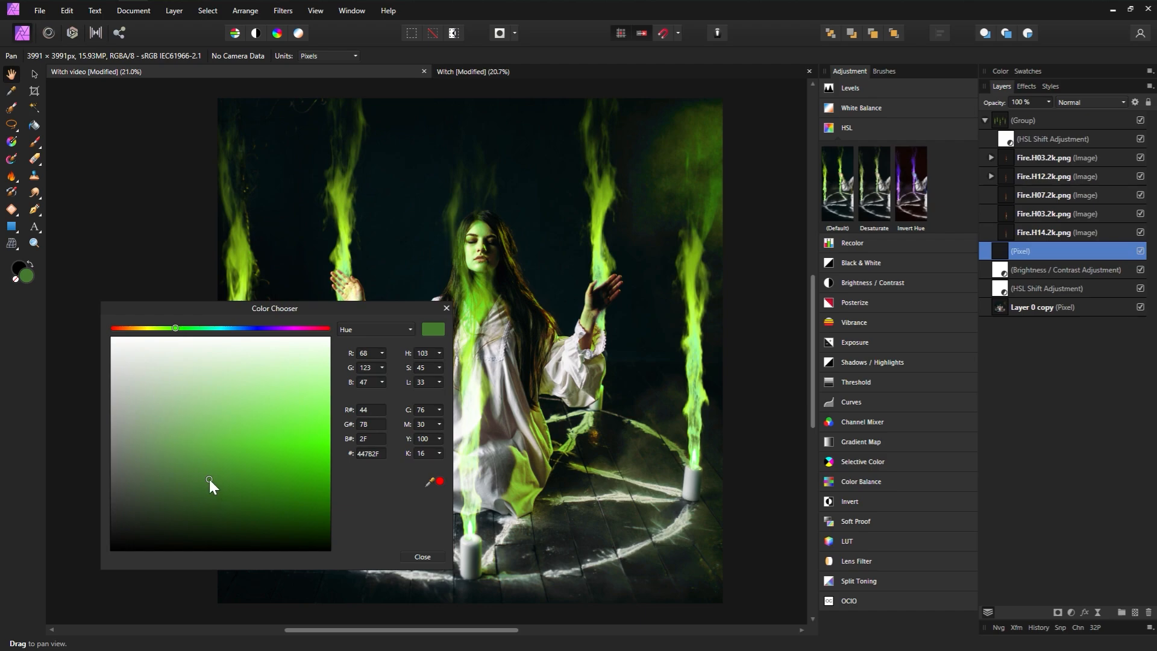
left_click_drag(210, 481, 247, 499)
left_click(446, 308)
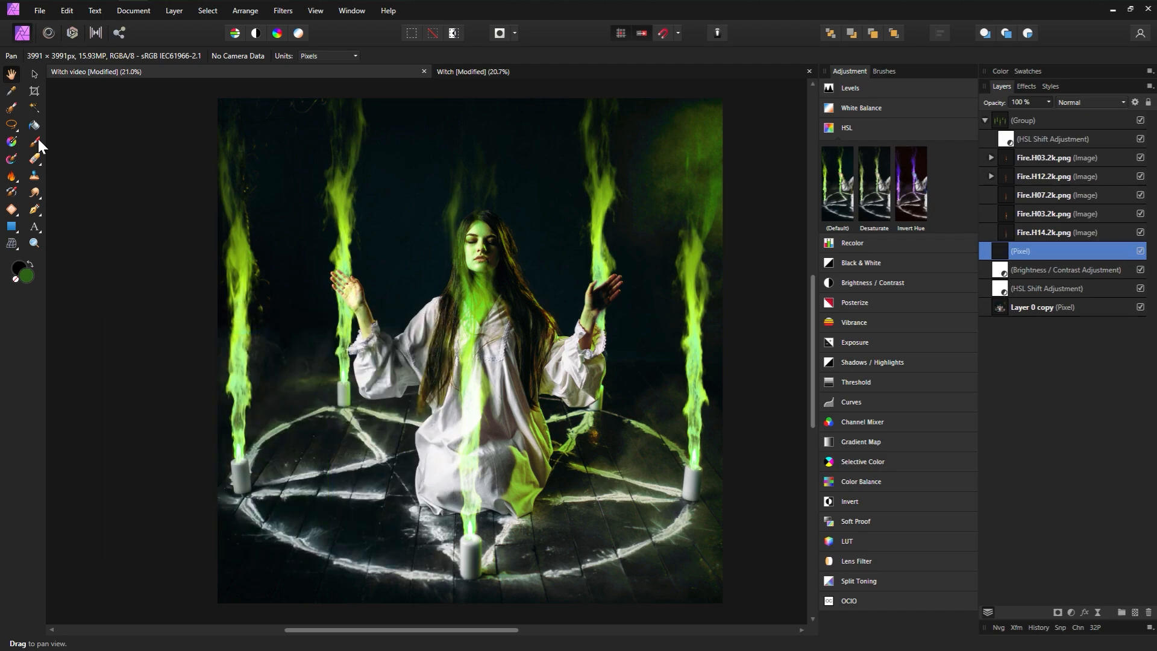
left_click(35, 142)
left_click(30, 265)
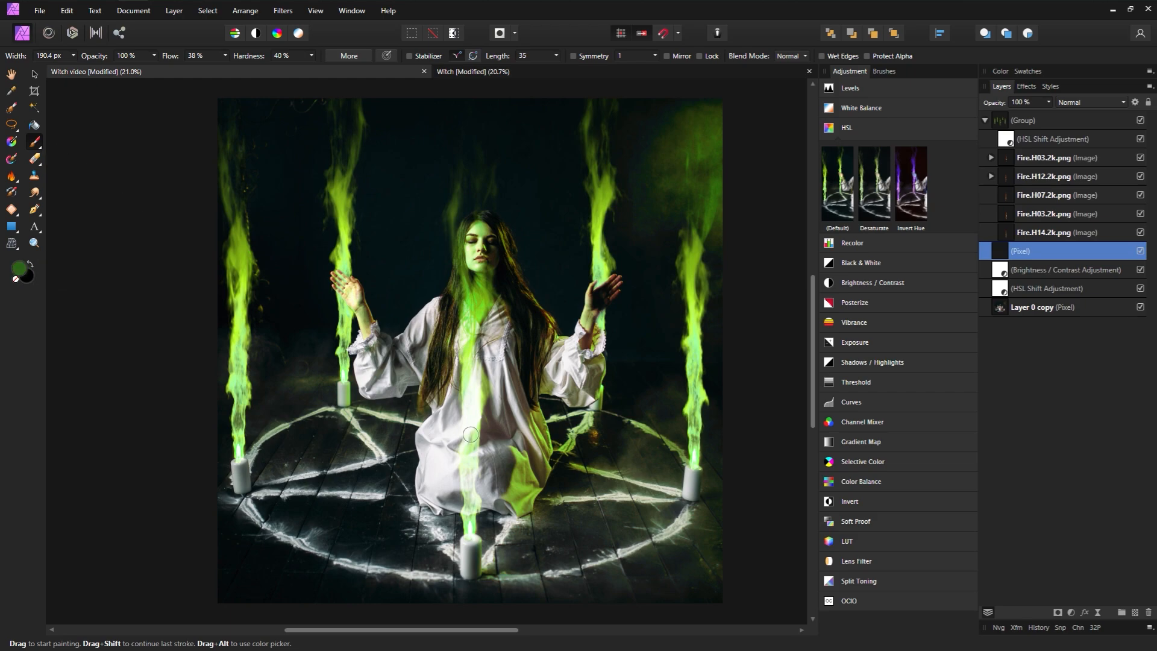
Step: Paint faint green glow behind the front, far-left and back-left flames with a smaller brush at 3% flow
mouse_move(468, 522)
left_mouse_down()
mouse_move(473, 497)
mouse_move(478, 545)
mouse_move(472, 493)
mouse_move(472, 518)
left_mouse_up()
key("ctrl+z")
key("bracketleft")
key("bracketleft")
key("bracketleft")
key("bracketleft")
key("bracketleft")
mouse_move(468, 465)
left_mouse_down()
mouse_move(468, 487)
mouse_move(471, 422)
left_mouse_up()
left_click_drag(238, 399, 241, 436)
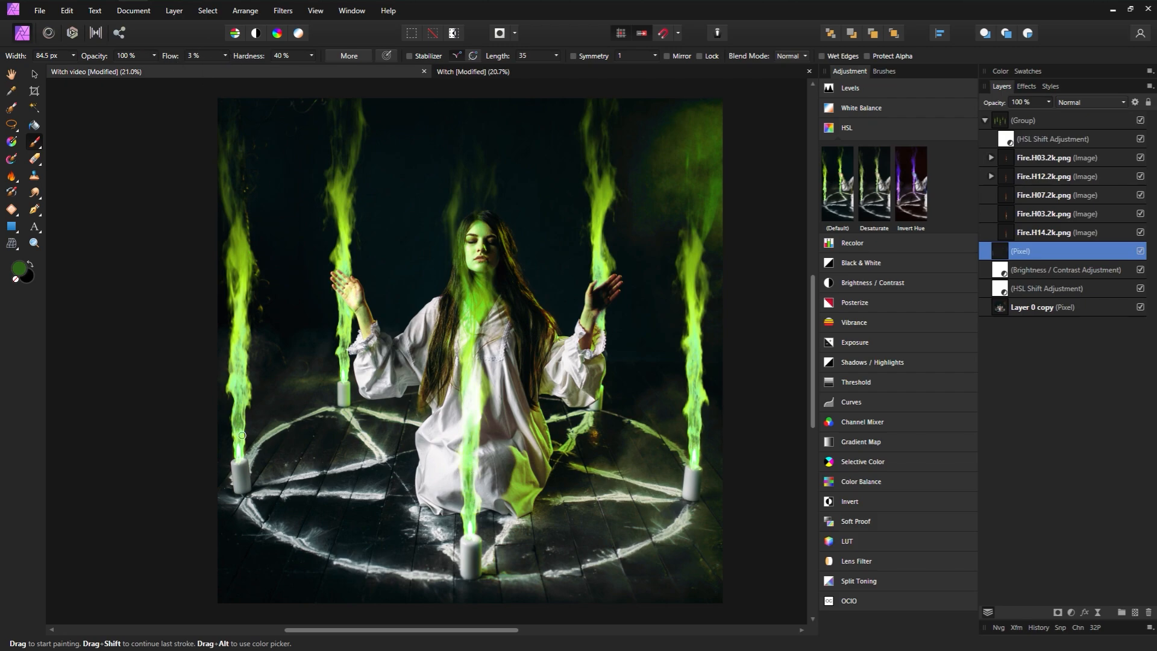
left_click_drag(342, 358, 343, 340)
Step: Switch the glow colour to a brighter green with a 48.4 px brush, and compare the image with the glow layer off and on
left_click(19, 270)
key("e")
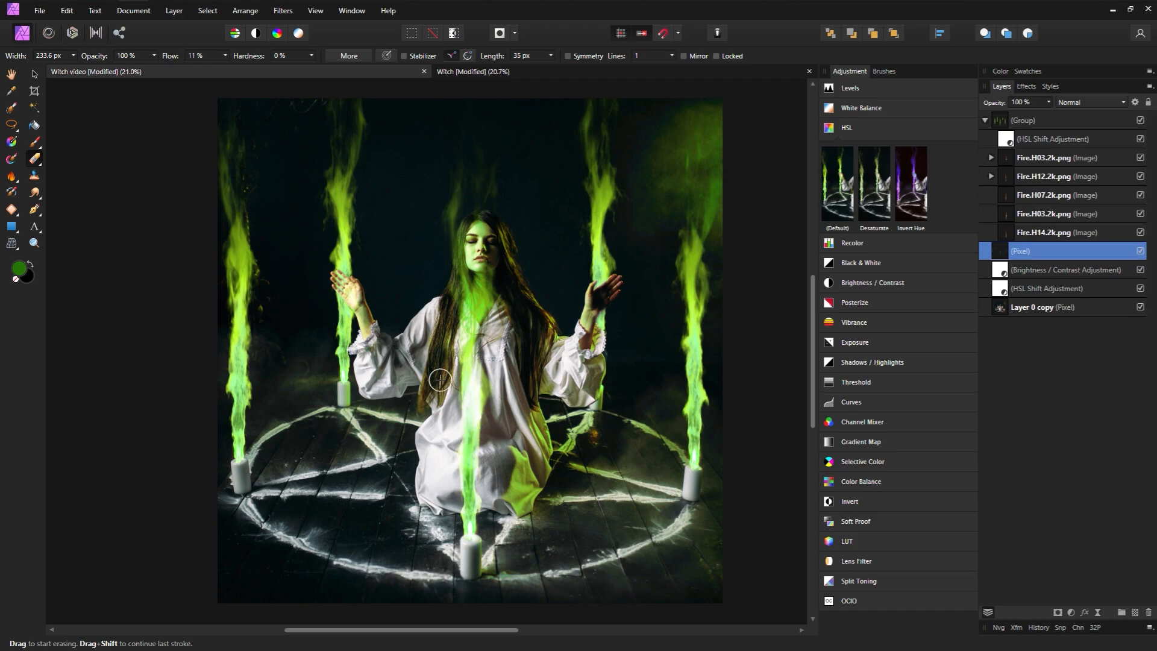
key("b")
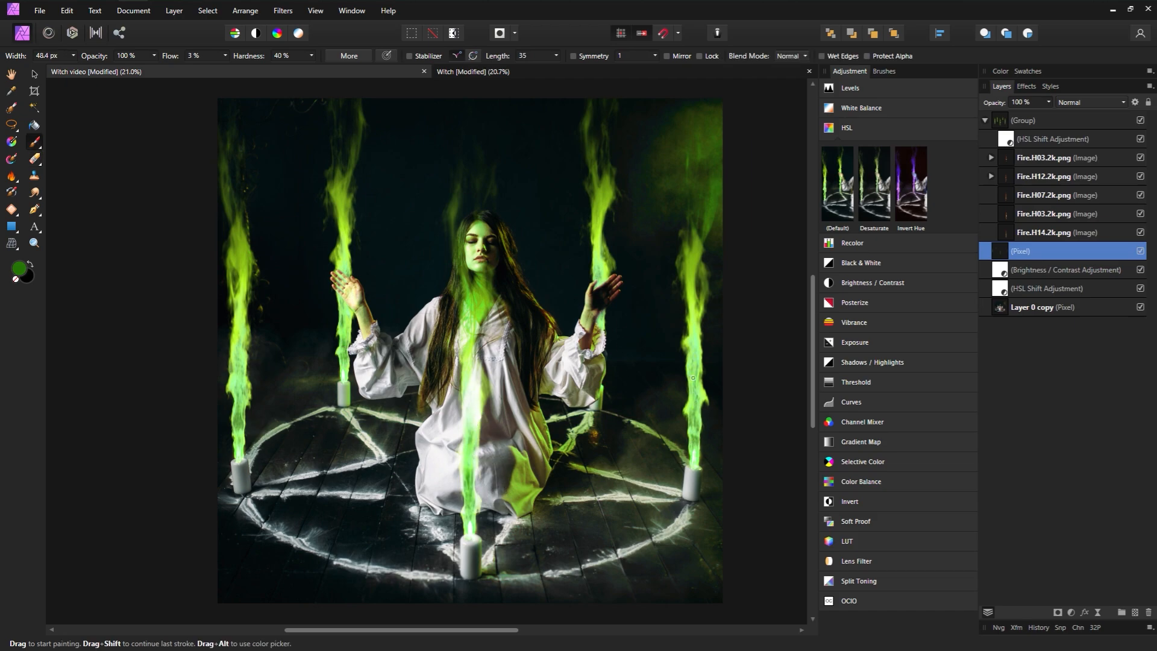
left_click(1141, 252)
left_click(1141, 252)
left_click(1141, 251)
left_click(1141, 251)
Step: Add another pixel layer above the glow layer and choose the first 2500 px brush from Real Smoke Photoshop Stamp Brushes
left_click(1137, 611)
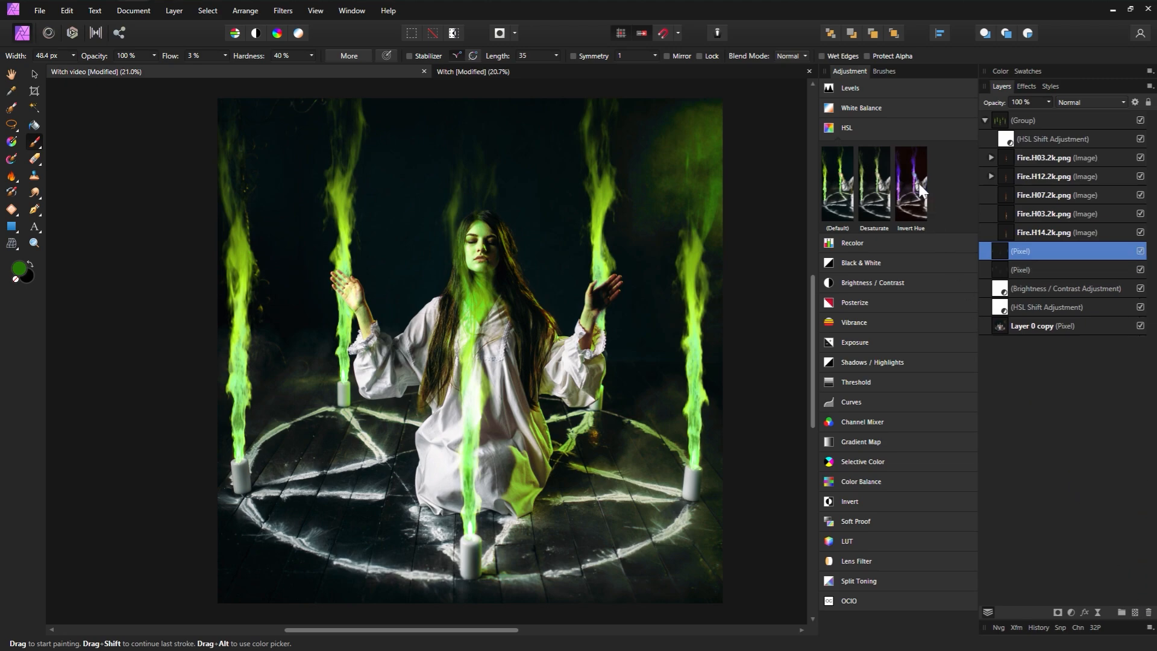
left_click(884, 72)
left_click(875, 88)
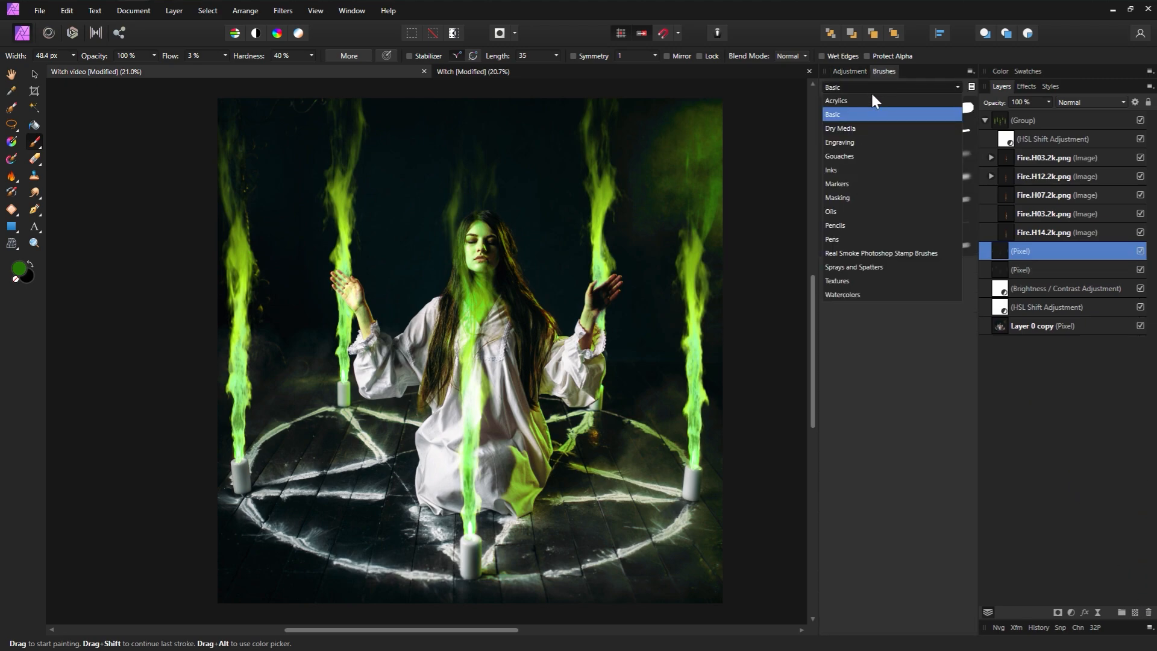
left_click(851, 253)
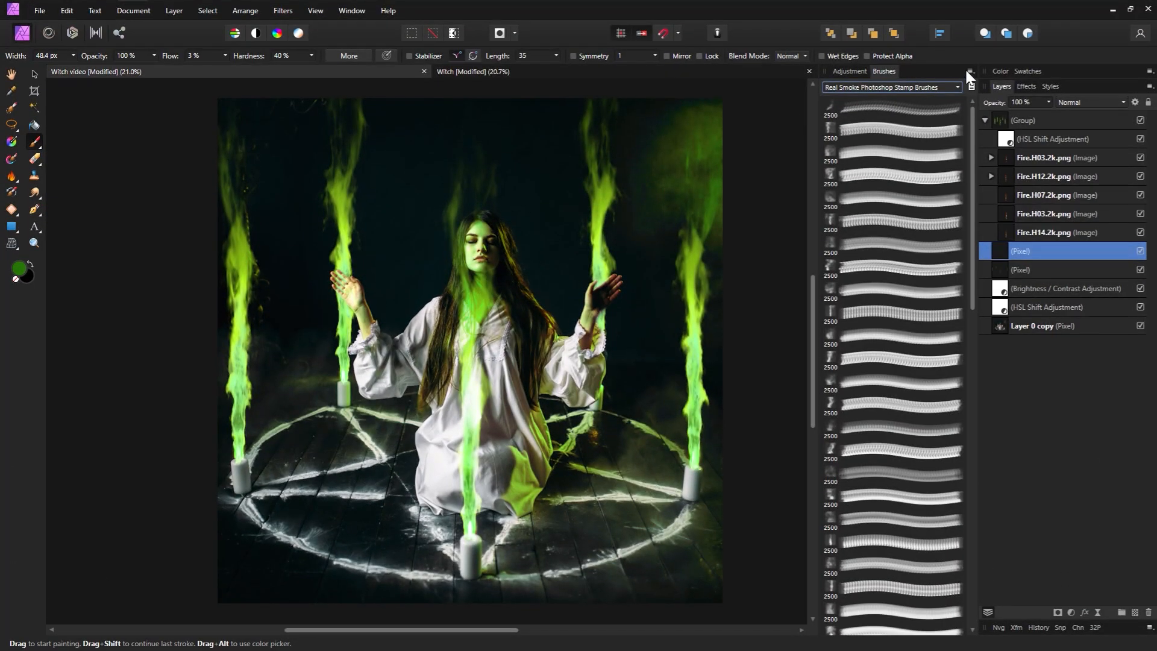
left_click(968, 72)
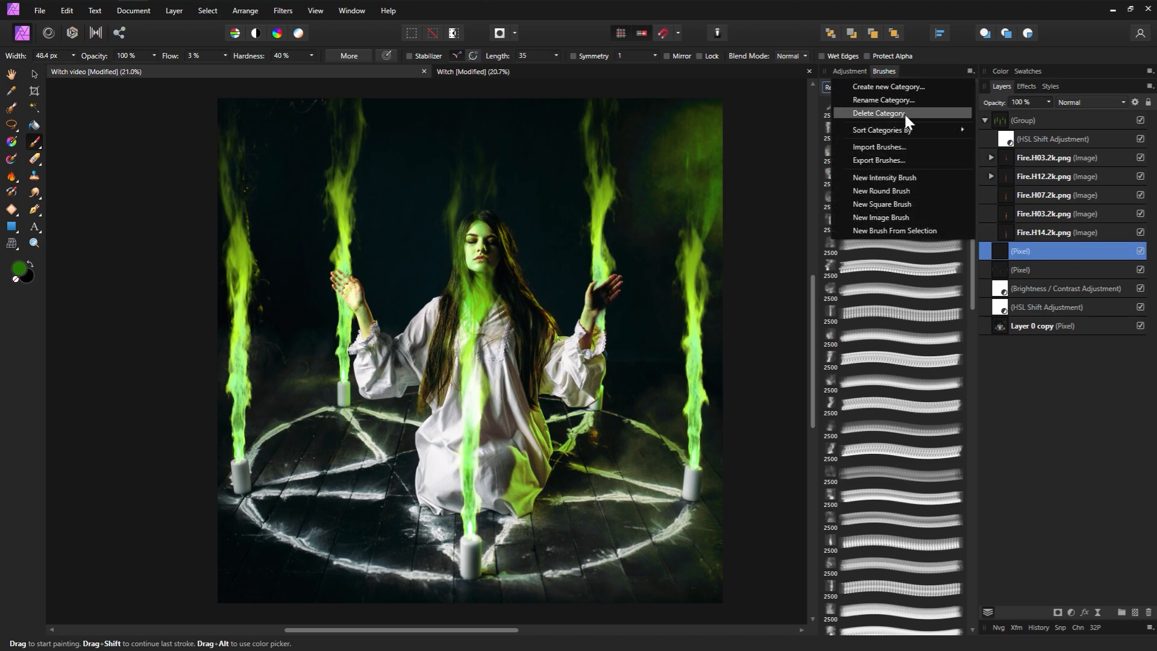
left_click(850, 110)
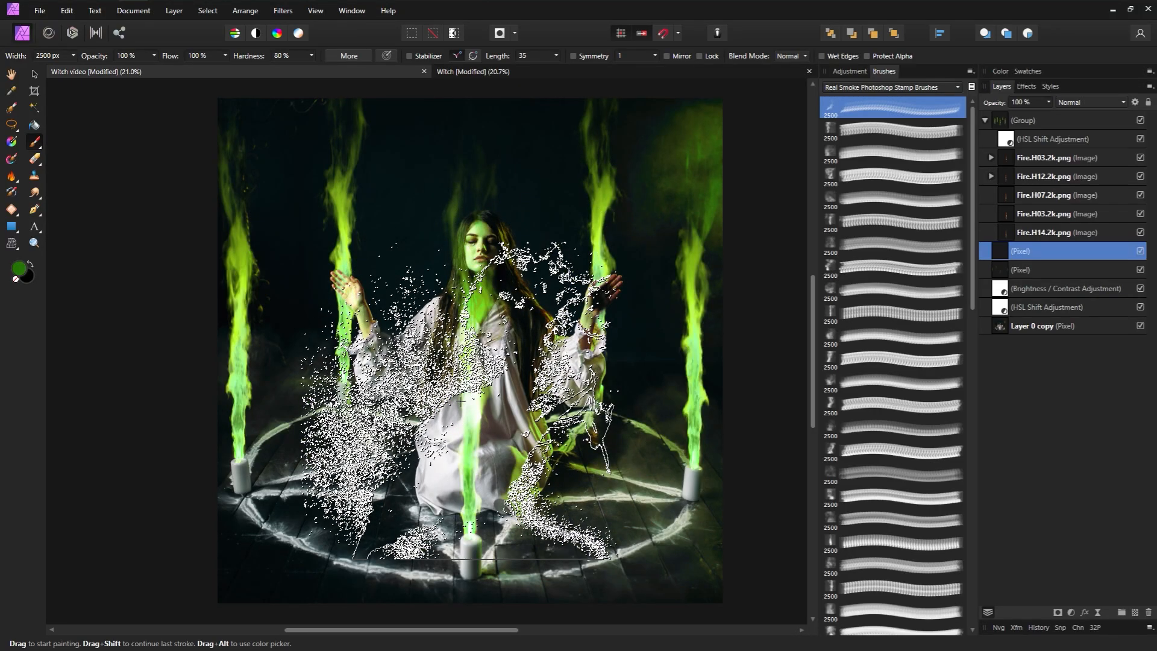
Step: Set the new pixel layer to Color Dodge and stamp smoke over the woman in a bright yellow-green of hue 72
left_click(1078, 105)
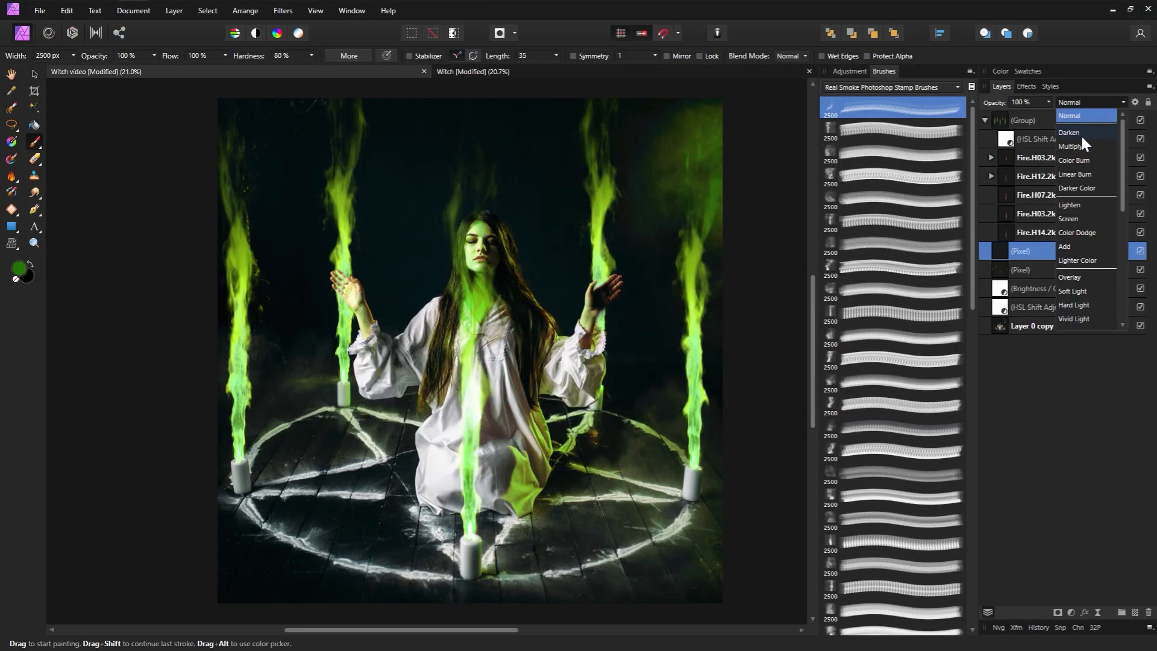
left_click(1084, 232)
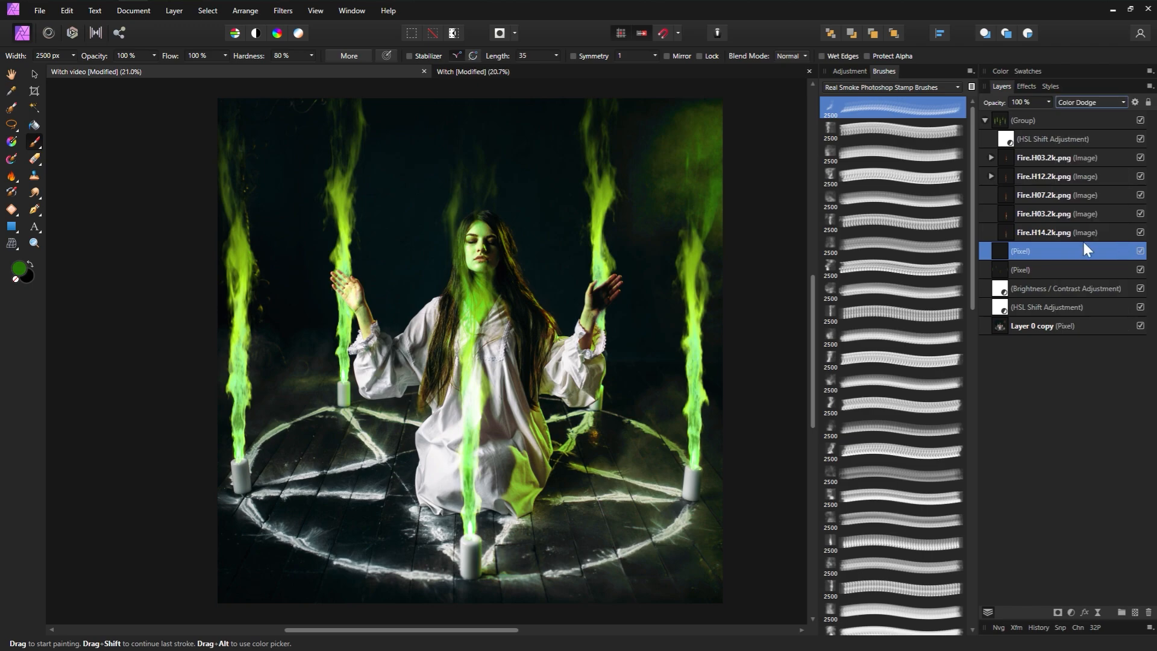
double_click(19, 267)
left_click_drag(175, 328, 157, 328)
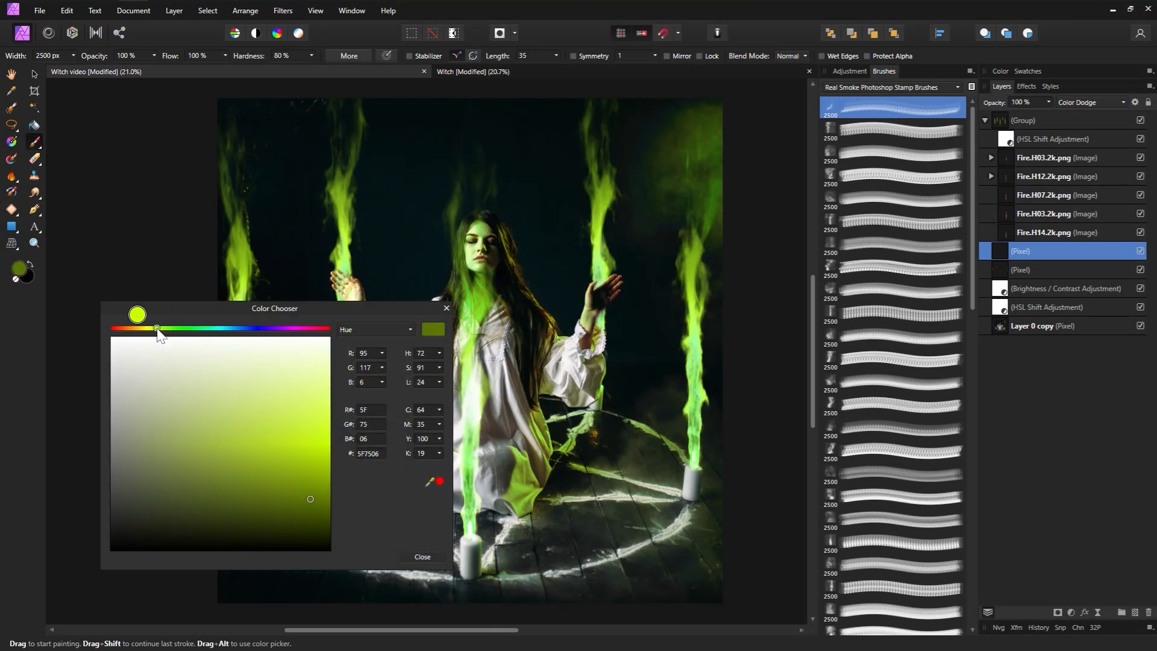
mouse_move(313, 504)
left_mouse_down()
mouse_move(331, 455)
mouse_move(395, 419)
left_mouse_up()
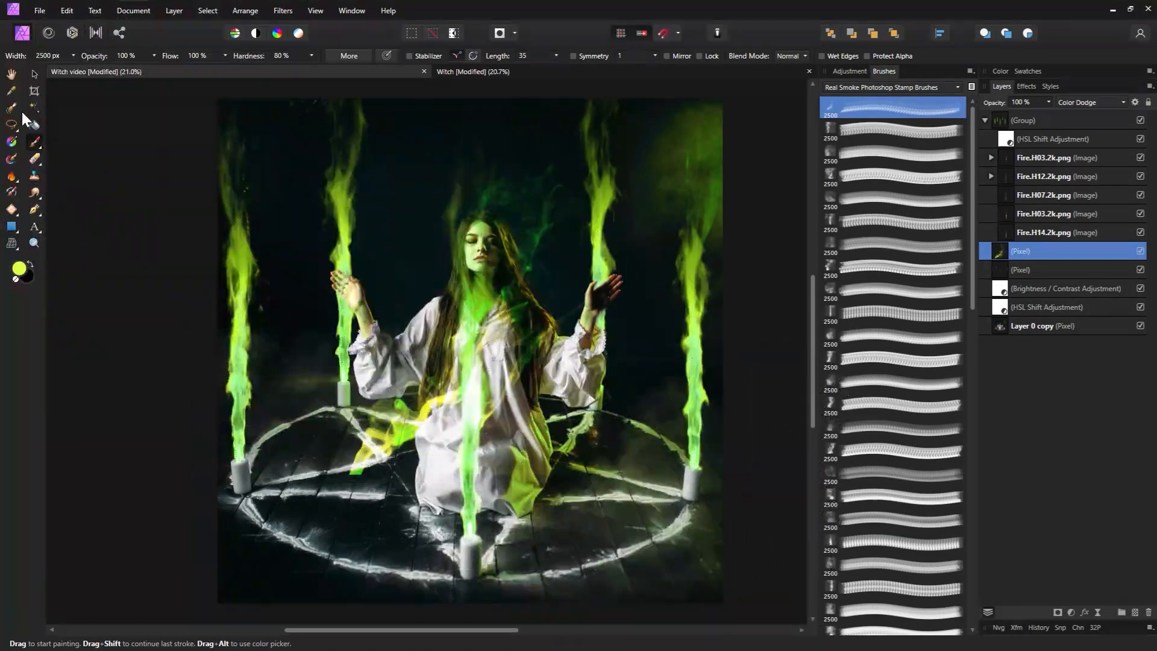
Step: Rotate the stamped smoke about 45° counter-clockwise, position it around the woman, and compare the image with the smoke layer off and on
left_click(34, 73)
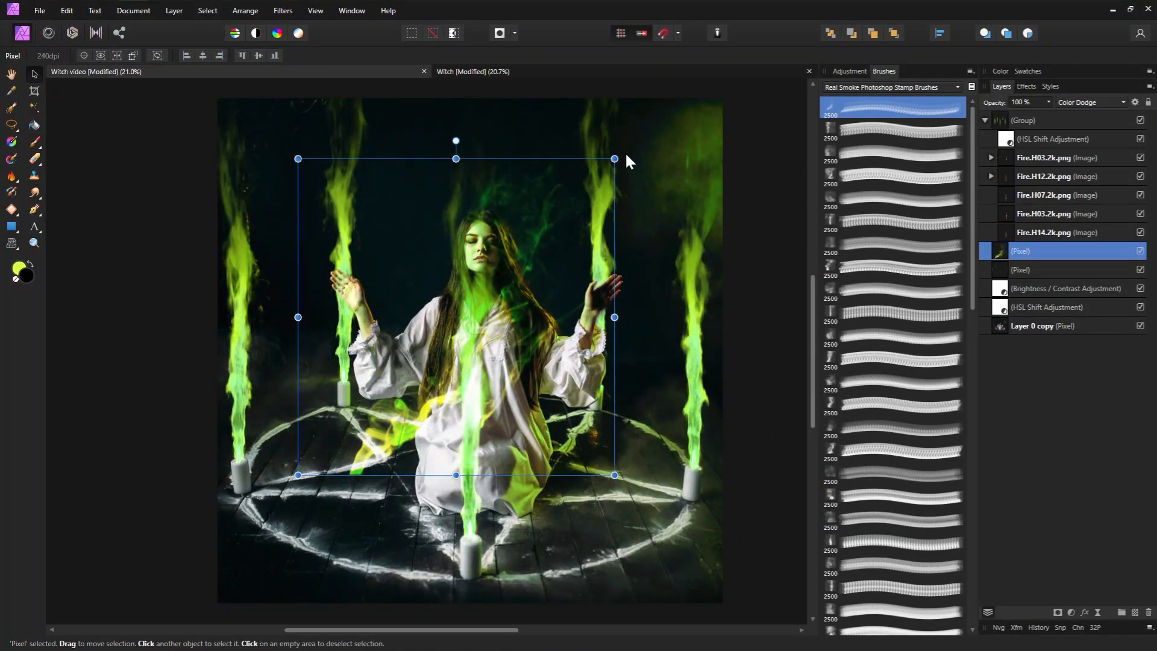
left_click_drag(624, 151, 663, 324)
left_click_drag(591, 285, 592, 300)
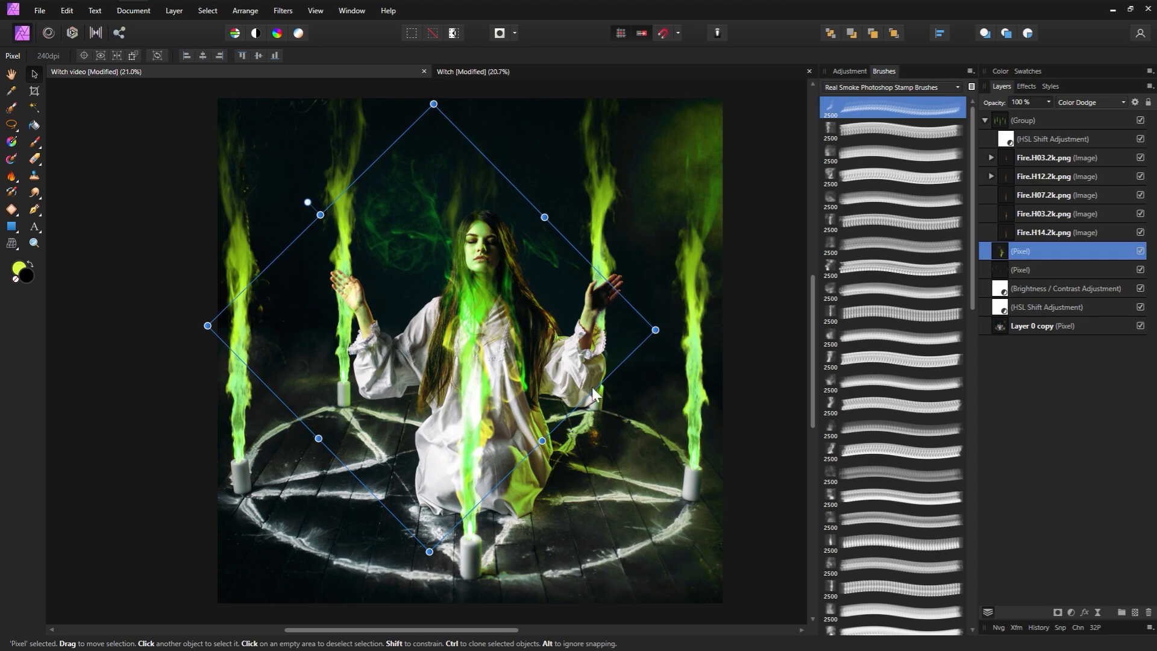
left_click_drag(545, 340, 542, 343)
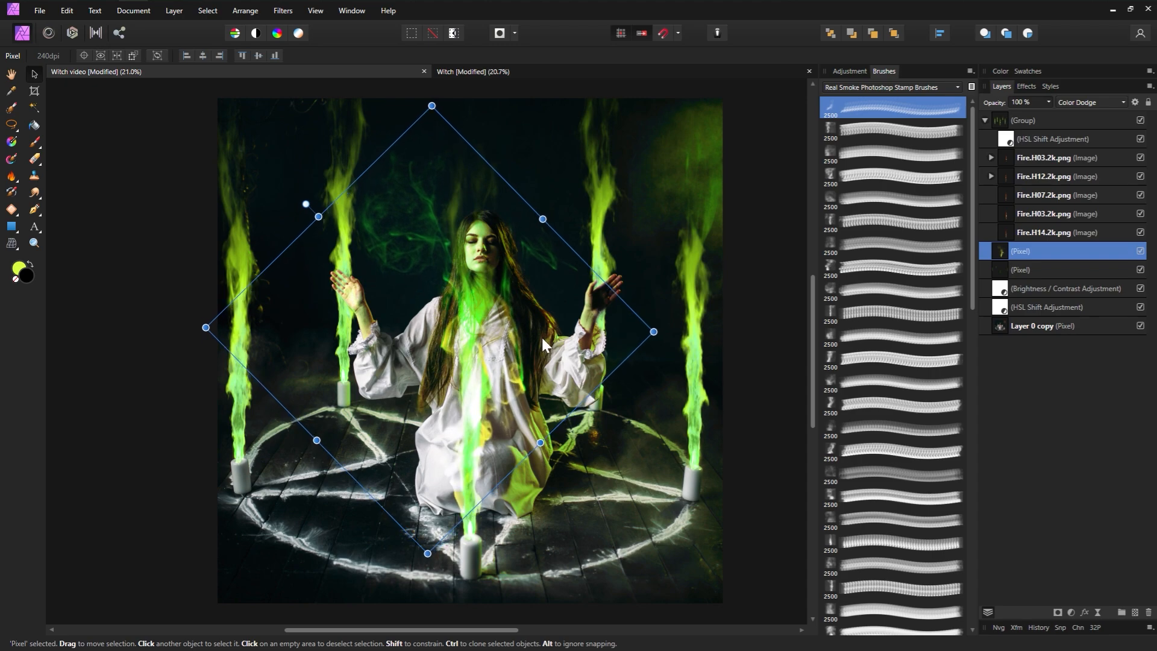
left_click(1140, 252)
left_click(1140, 251)
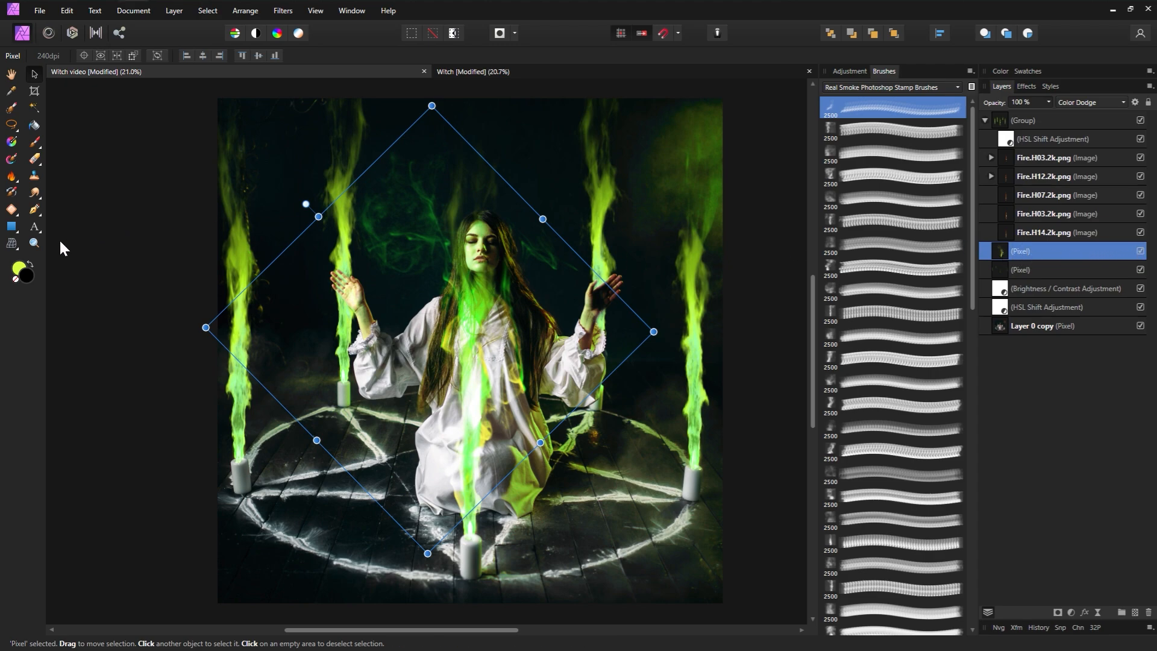
Step: Mesh-warp the smoke layer with an added node by the woman's chin, curving the smoke around her head, and apply the warp
left_click(12, 244)
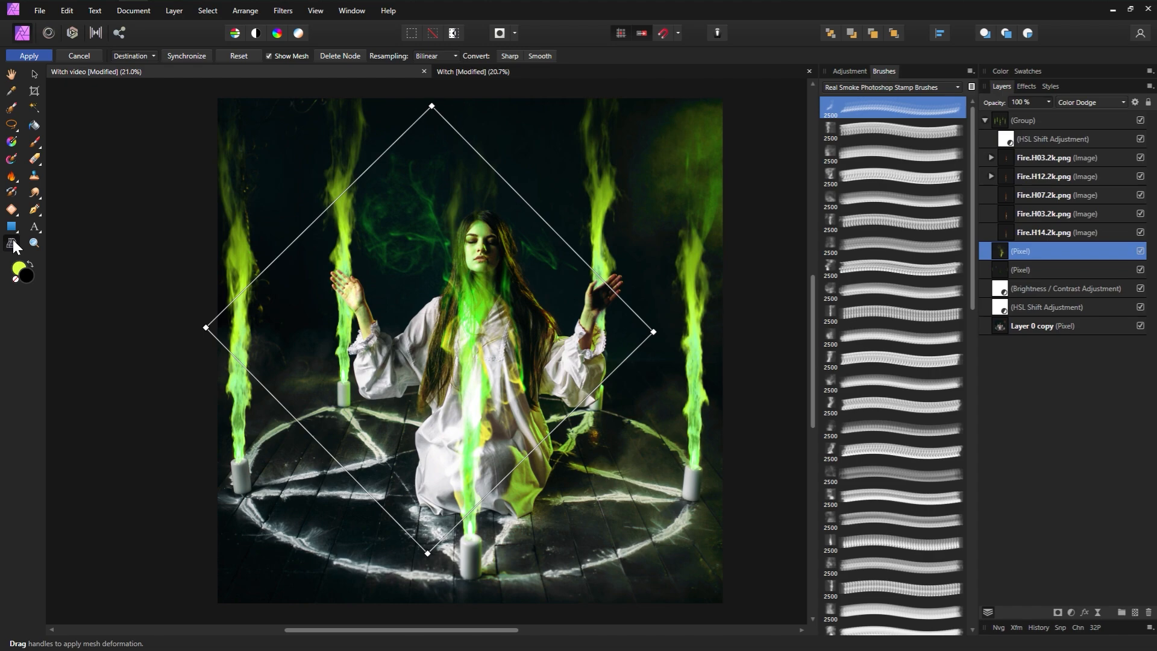
double_click(471, 265)
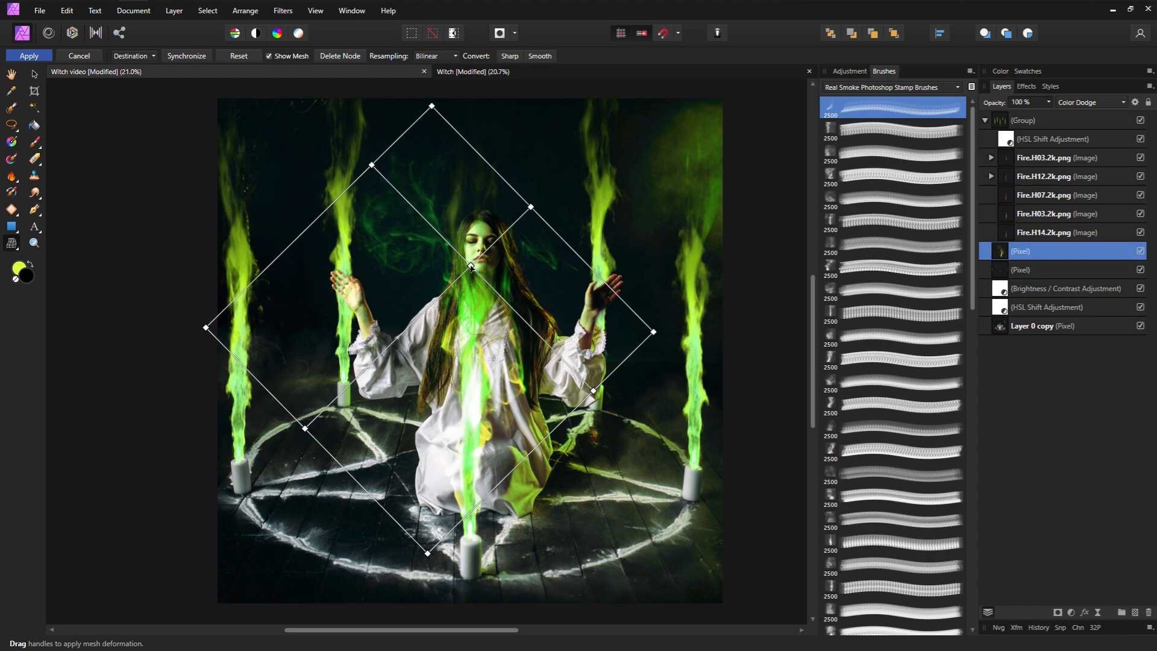
left_click_drag(471, 266, 450, 282)
left_click_drag(432, 106, 473, 98)
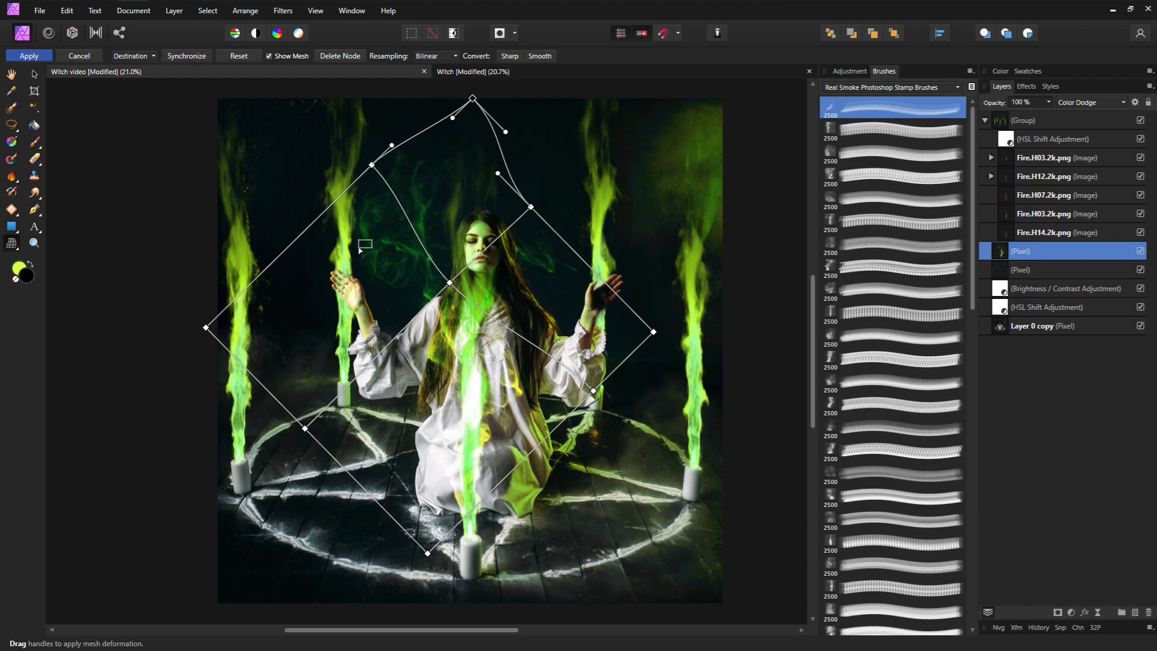
left_click(361, 249)
left_click_drag(372, 165, 362, 171)
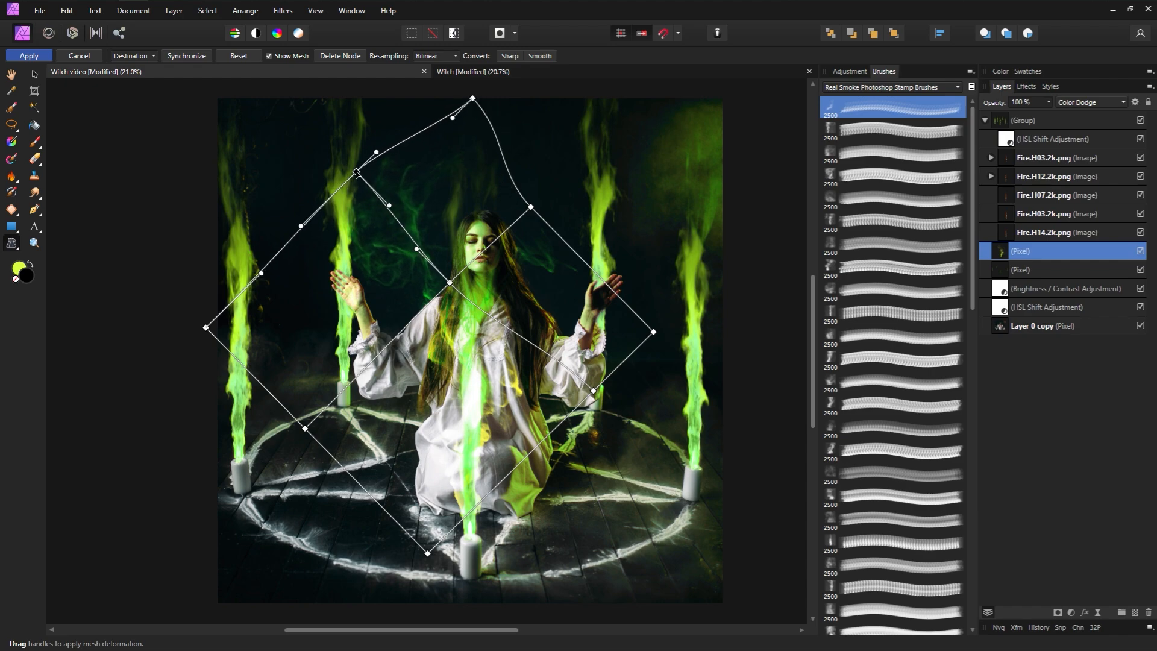
left_click_drag(402, 231, 384, 243)
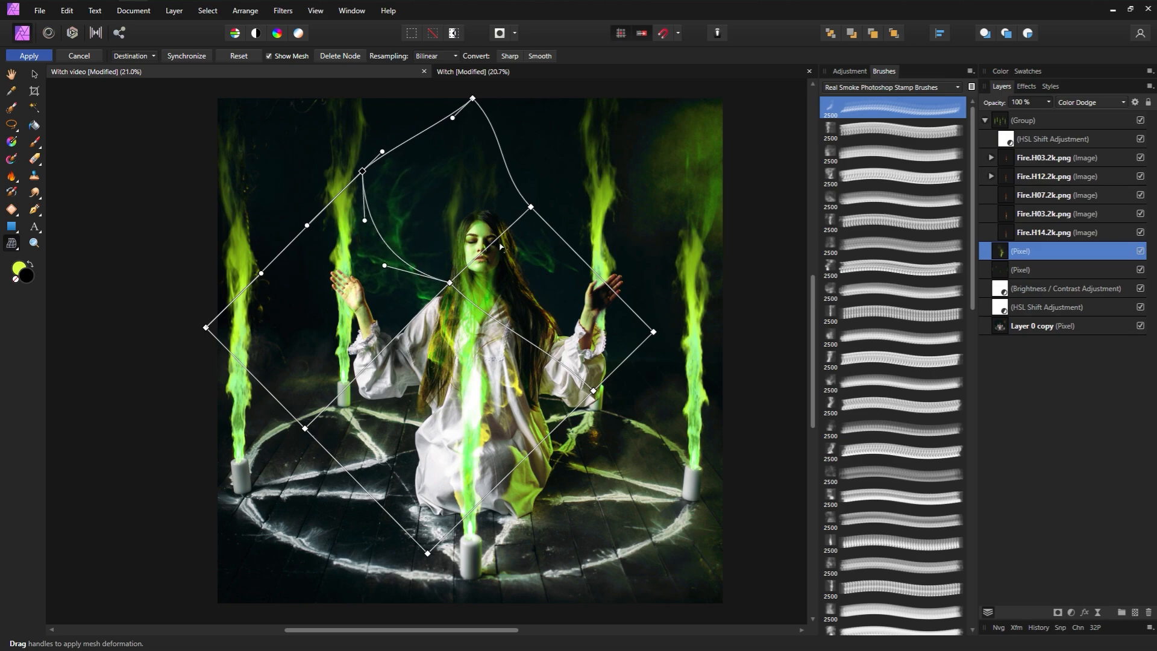
left_click_drag(500, 247, 516, 282)
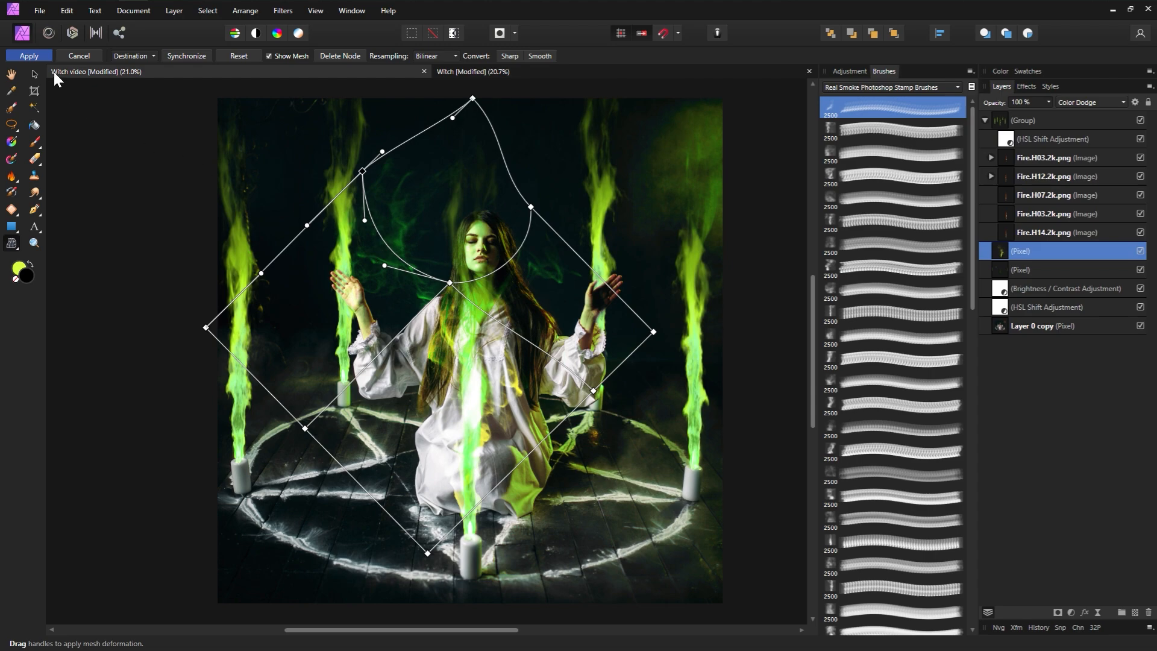
left_click(43, 56)
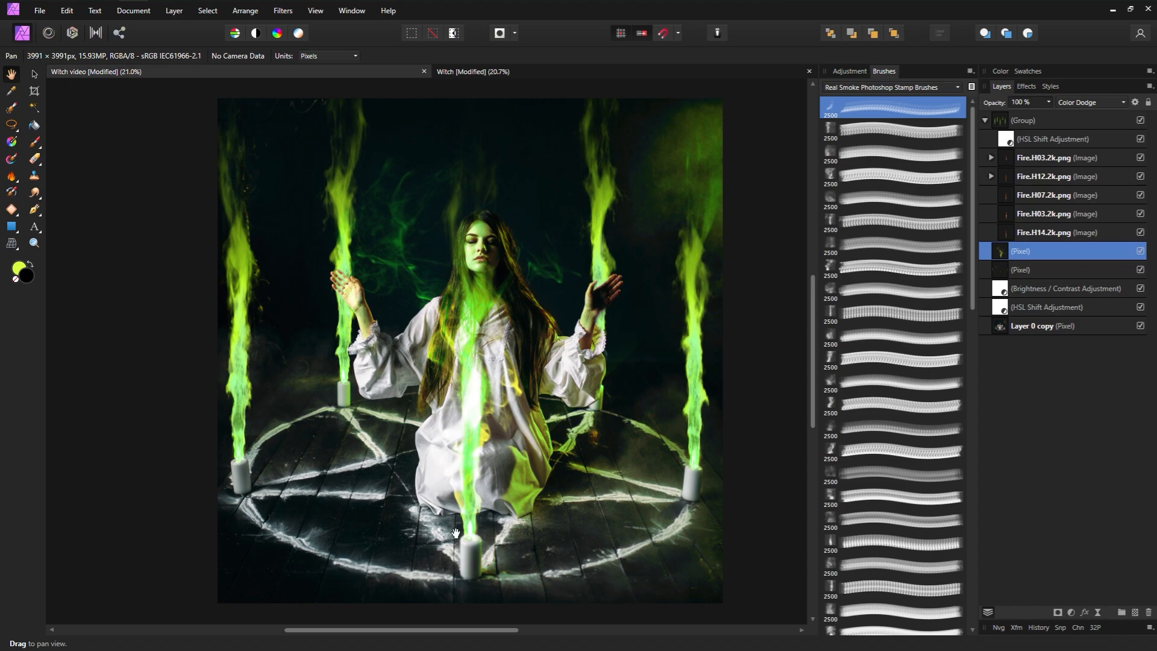
Step: Nudge the smoke layer slightly, apply a second mesh warp that stretches the smoke toward the back-left flame
left_click(34, 73)
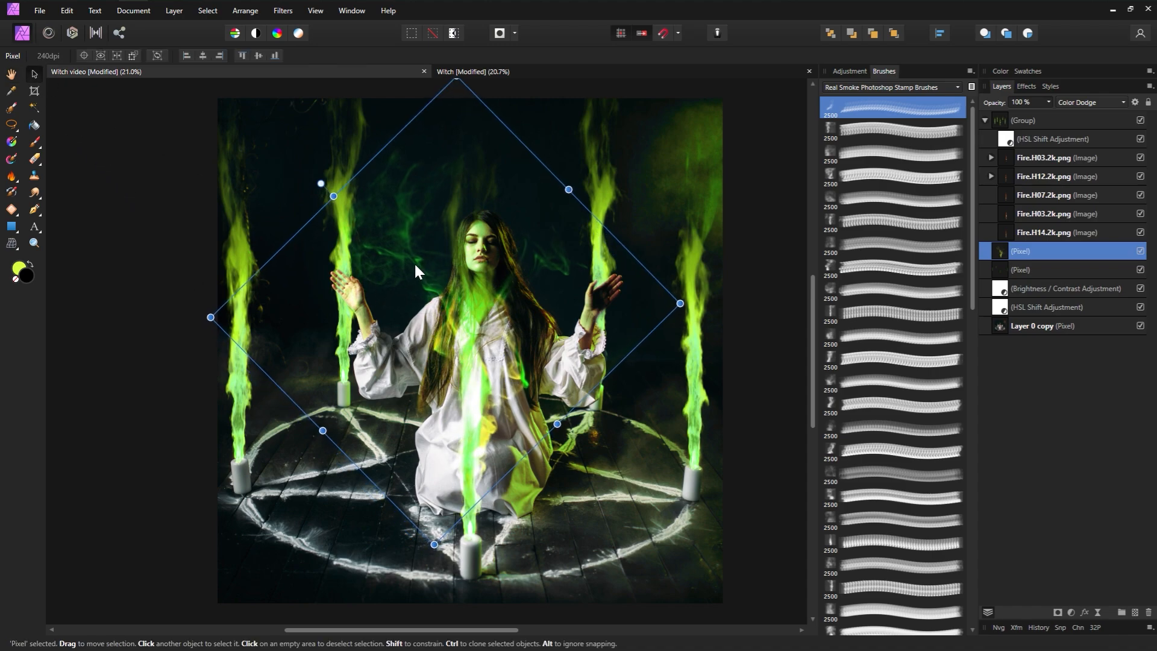
left_click_drag(419, 268, 421, 272)
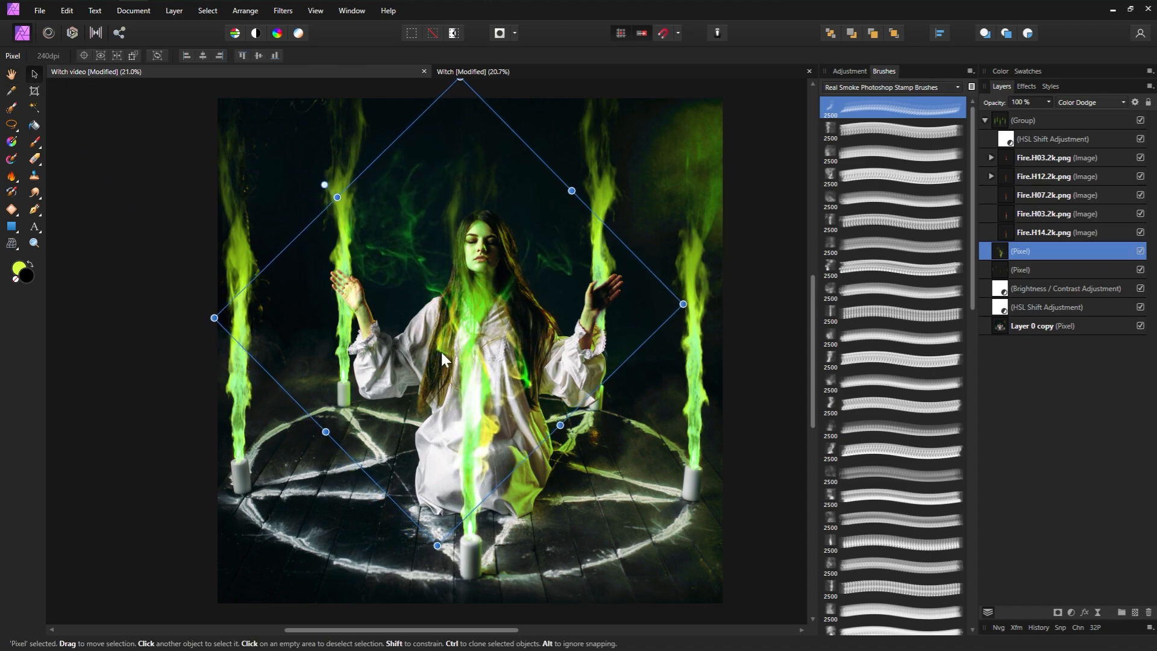
left_click(12, 243)
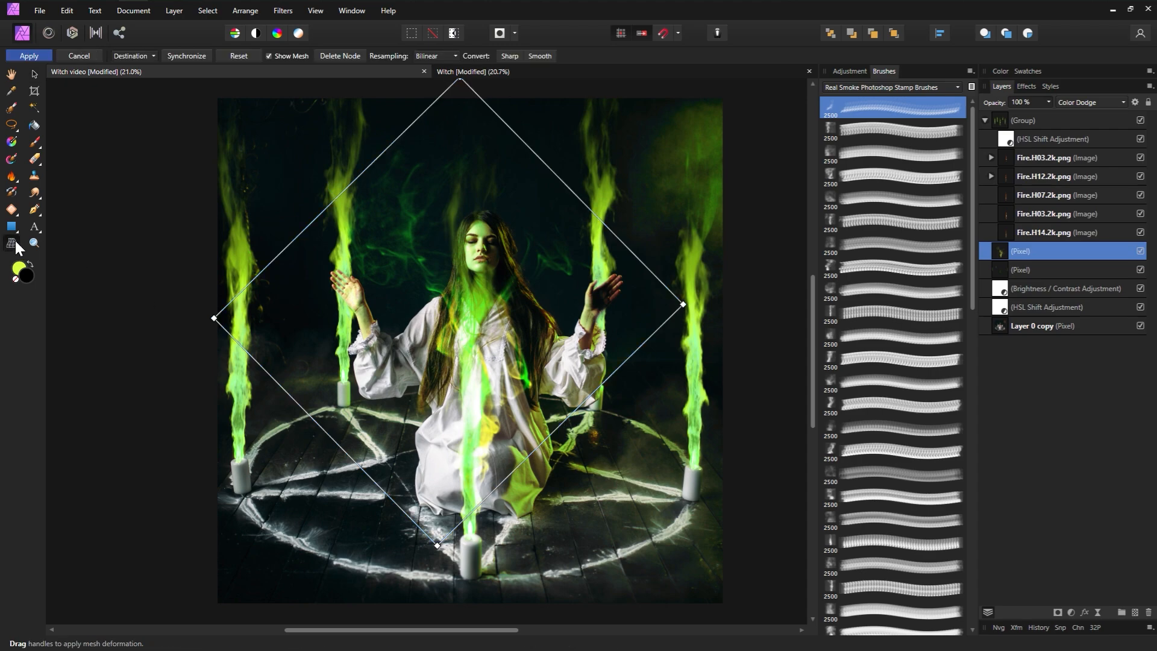
double_click(392, 229)
left_click_drag(392, 229, 383, 235)
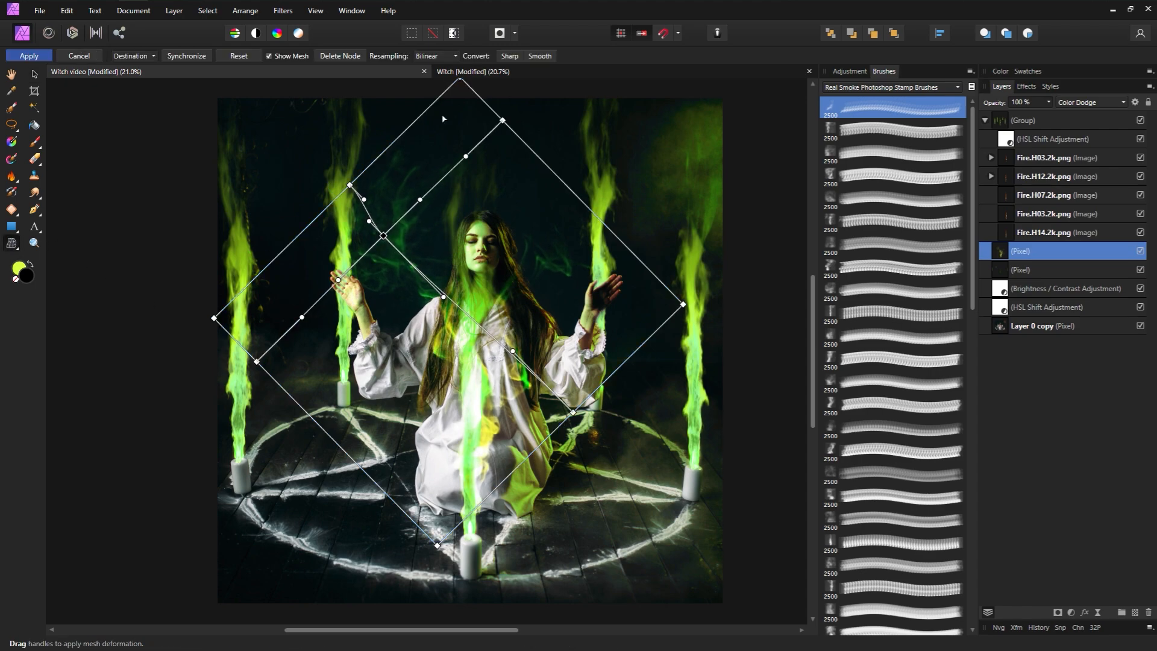
left_click_drag(430, 107, 397, 140)
left_click_drag(351, 187, 338, 178)
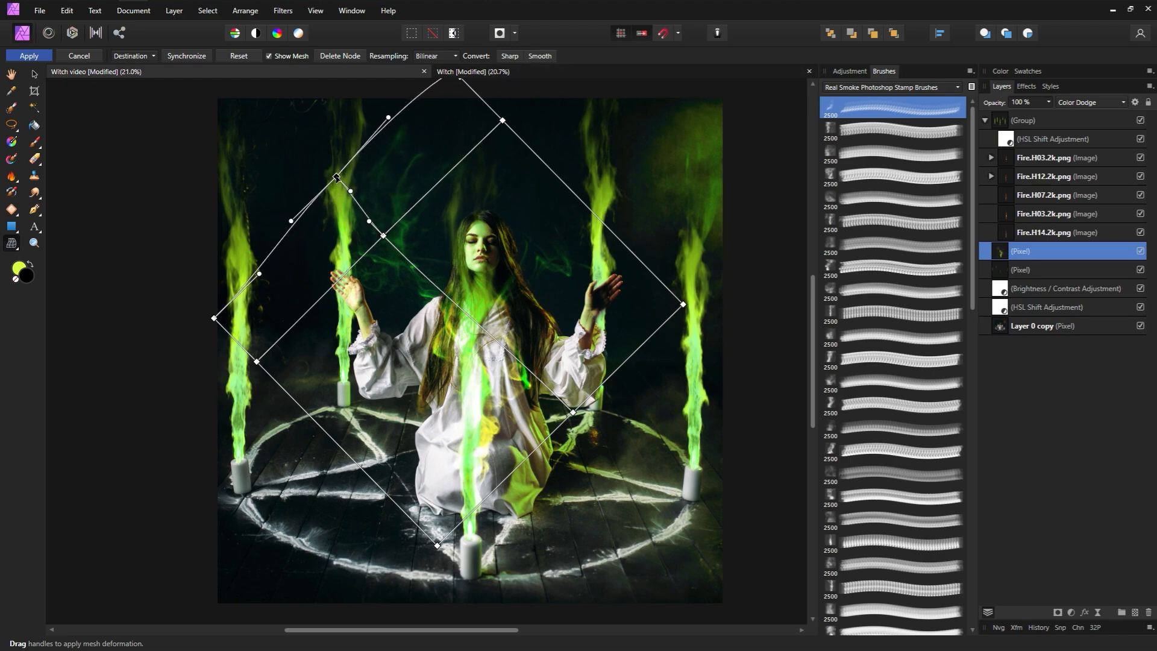
left_click_drag(384, 236, 387, 234)
left_click(529, 273)
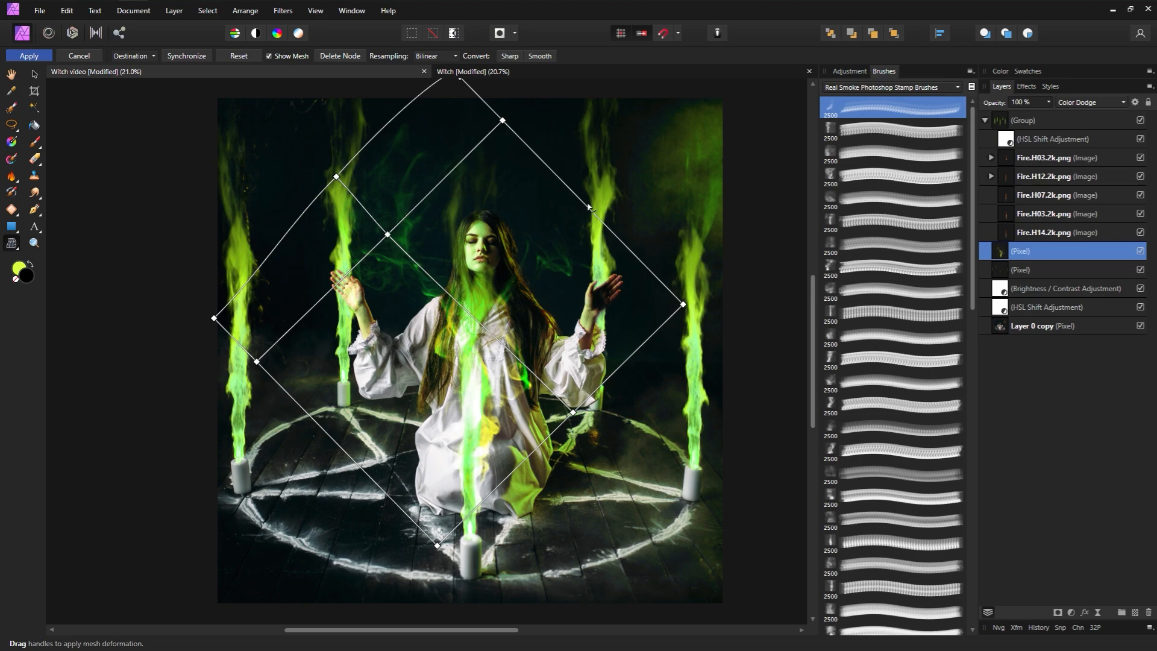
left_click(29, 56)
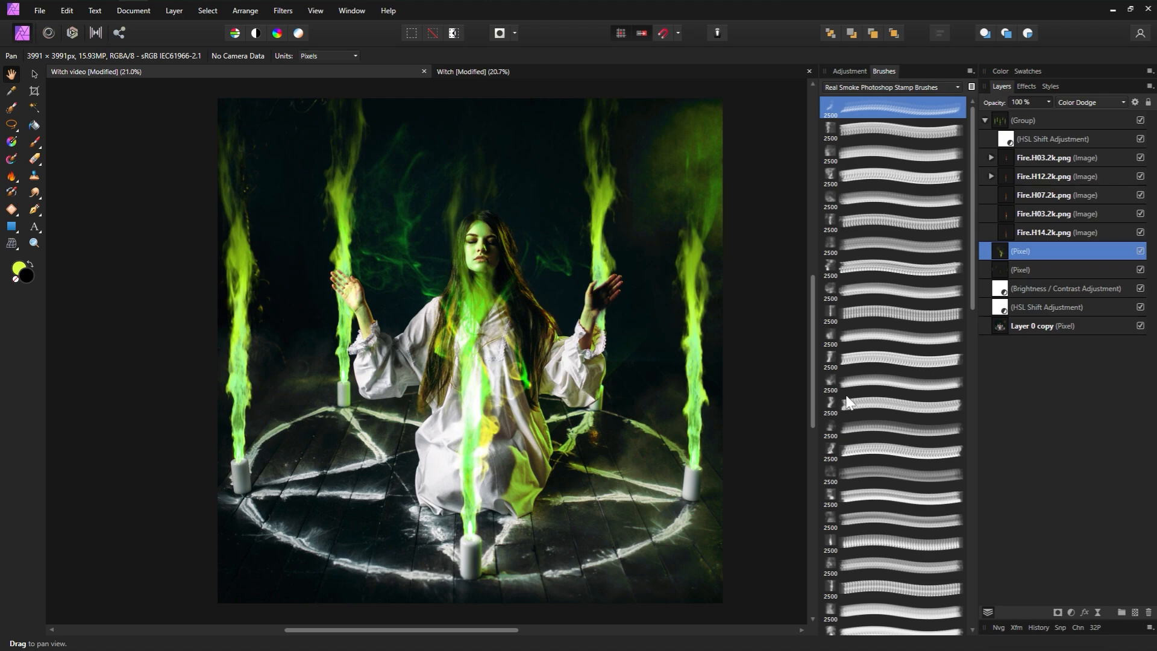
Step: Add a mask inside the smoke layer and ready the Paint Brush with black and the soft 202 px Basic brush
left_click(1058, 611)
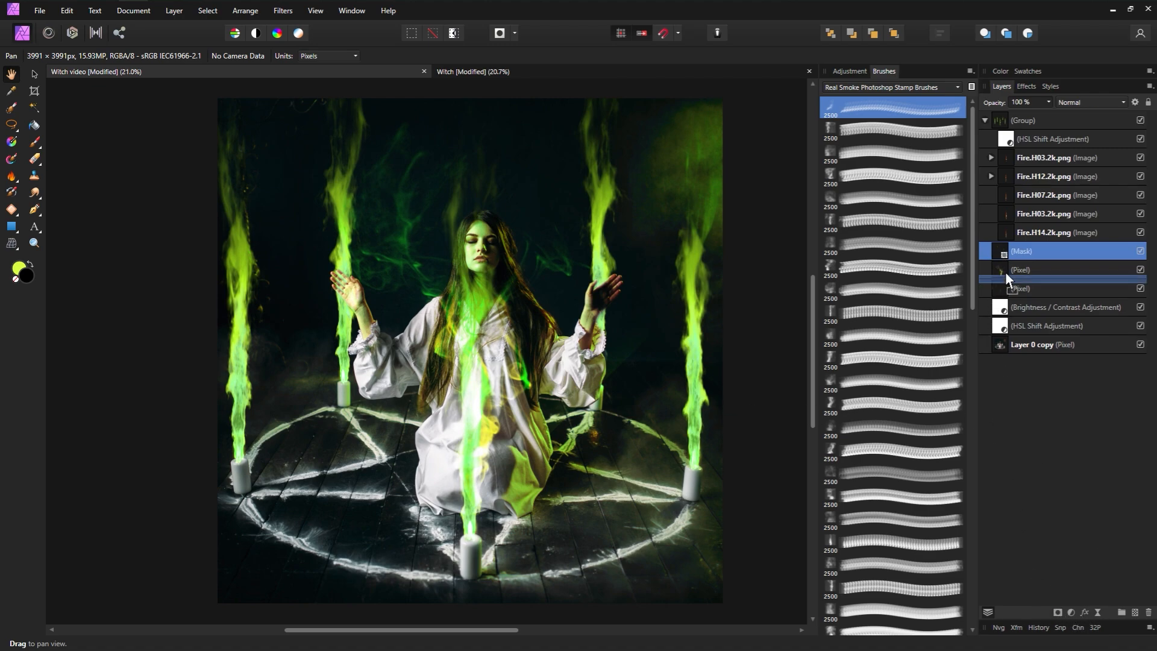
mouse_move(1004, 272)
left_mouse_down()
mouse_move(1016, 256)
mouse_move(999, 255)
left_mouse_up()
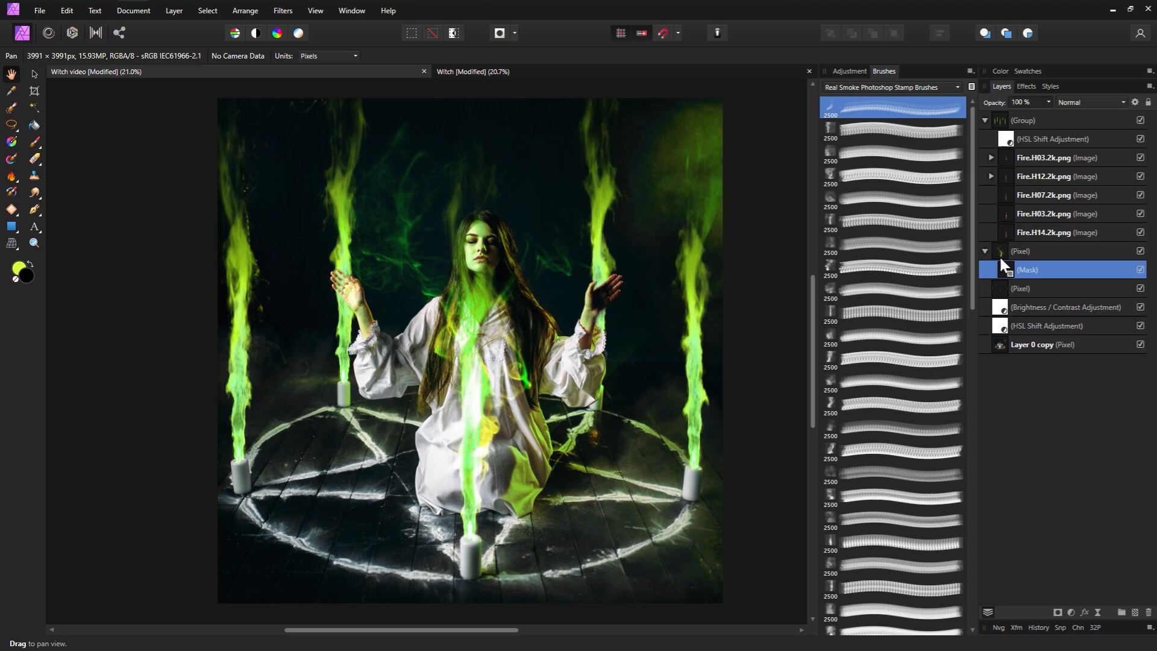
left_click(34, 141)
left_click(30, 264)
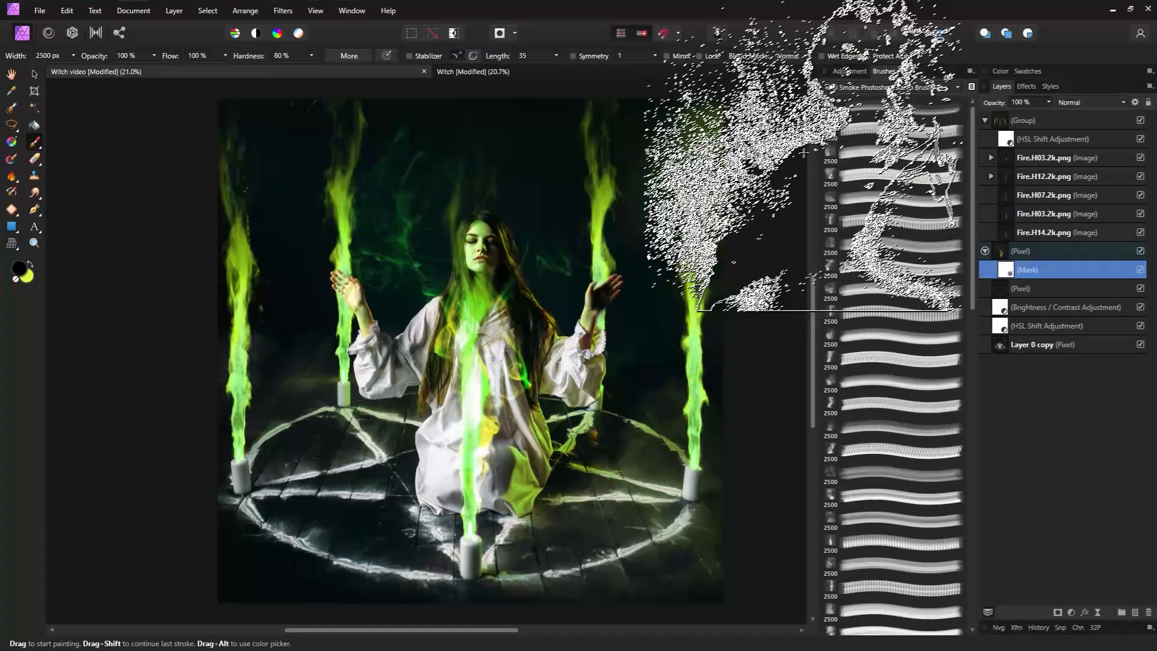
left_click(859, 86)
left_click(854, 114)
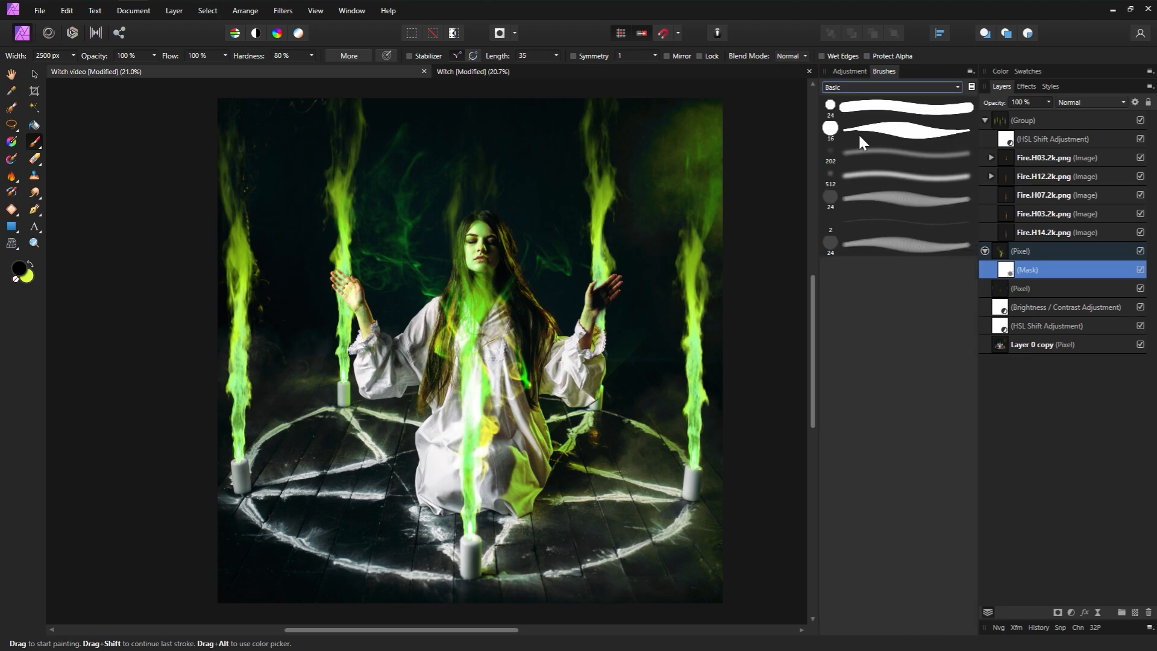
double_click(859, 152)
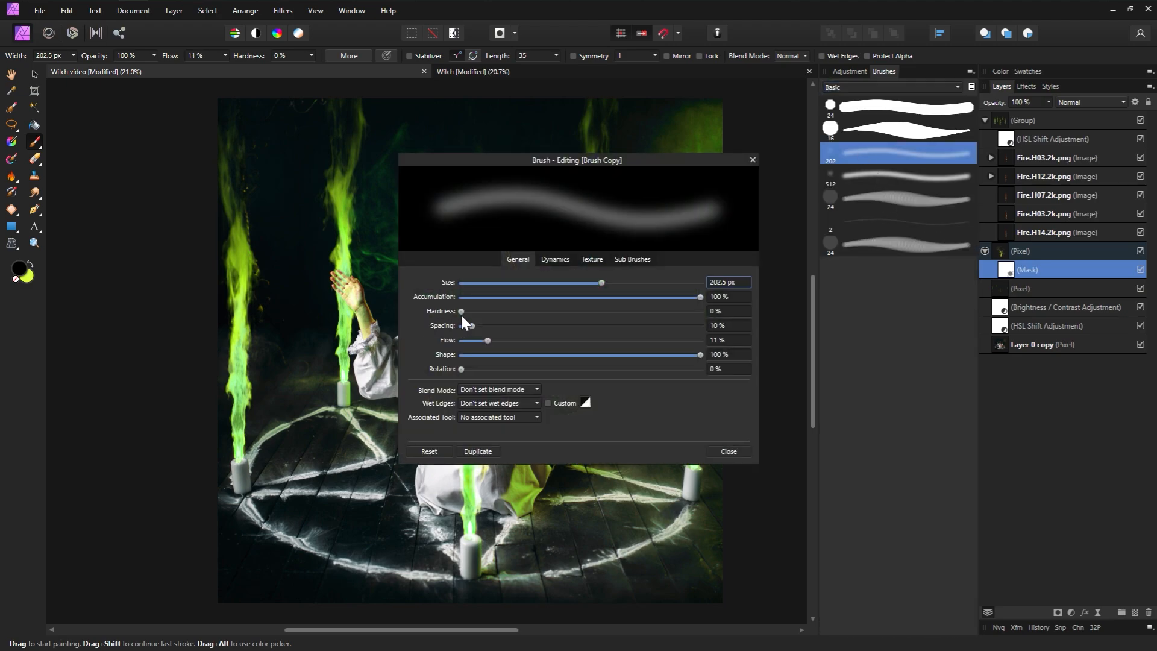
left_click(753, 160)
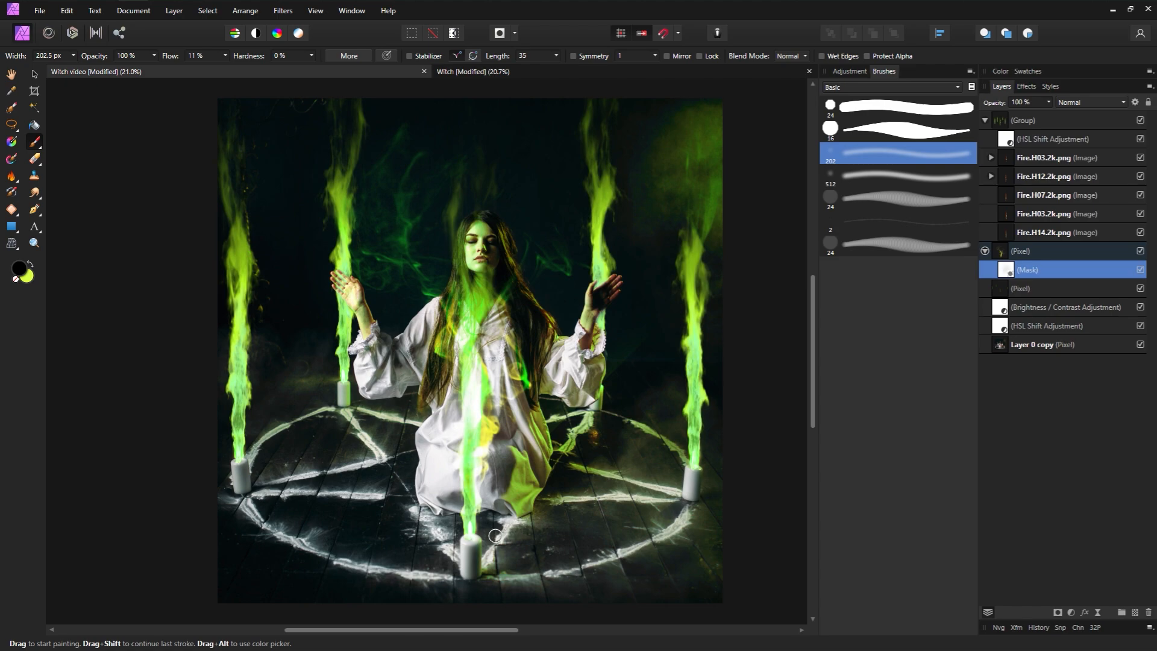
Step: Enlarge the brush to 942.3 px and paint on the mask to fade the smoke over the woman's dress
key("bracketright")
key("bracketright")
key("bracketright")
key("bracketright")
key("bracketright")
key("bracketright")
key("bracketright")
key("bracketright")
key("bracketright")
key("bracketright")
key("bracketright")
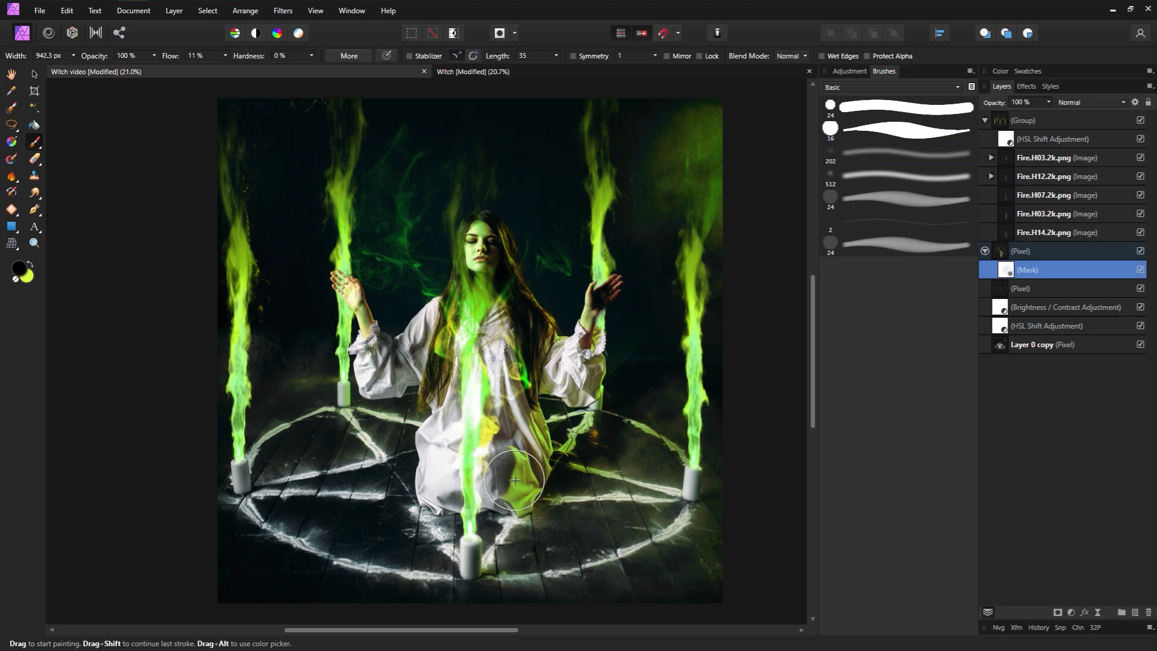
mouse_move(515, 481)
left_mouse_down()
mouse_move(504, 456)
mouse_move(514, 523)
mouse_move(526, 448)
left_mouse_up()
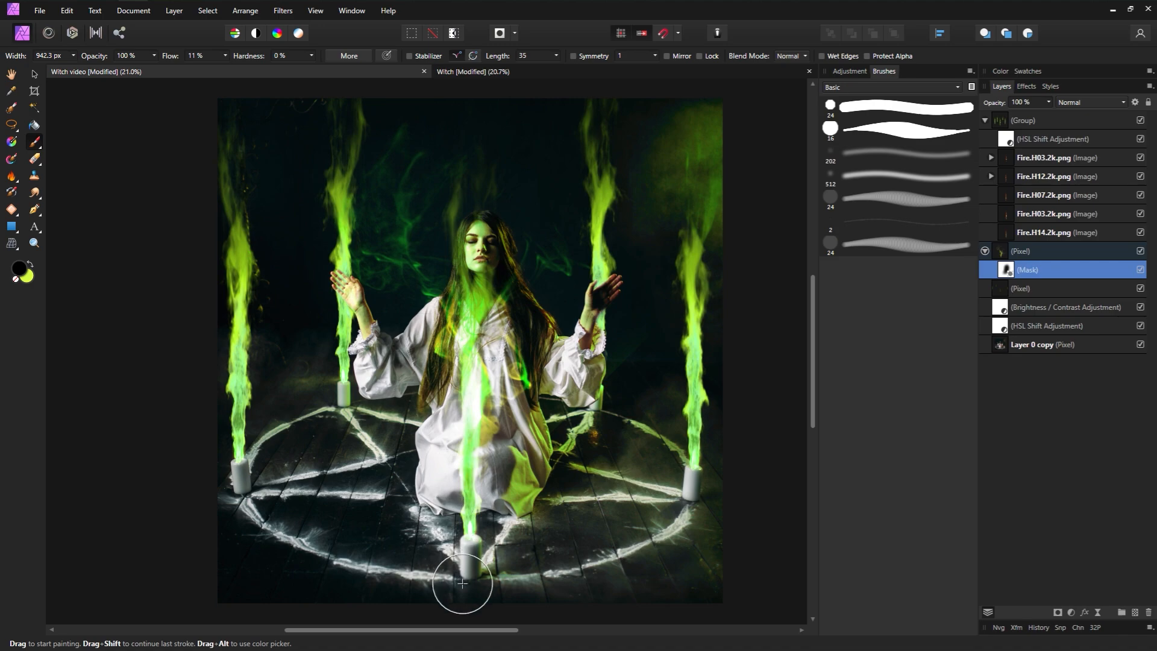
left_click(718, 480)
Step: Duplicate the masked smoke layer, paint further on the masks of both copies, and select the upper copy
left_click(1071, 252)
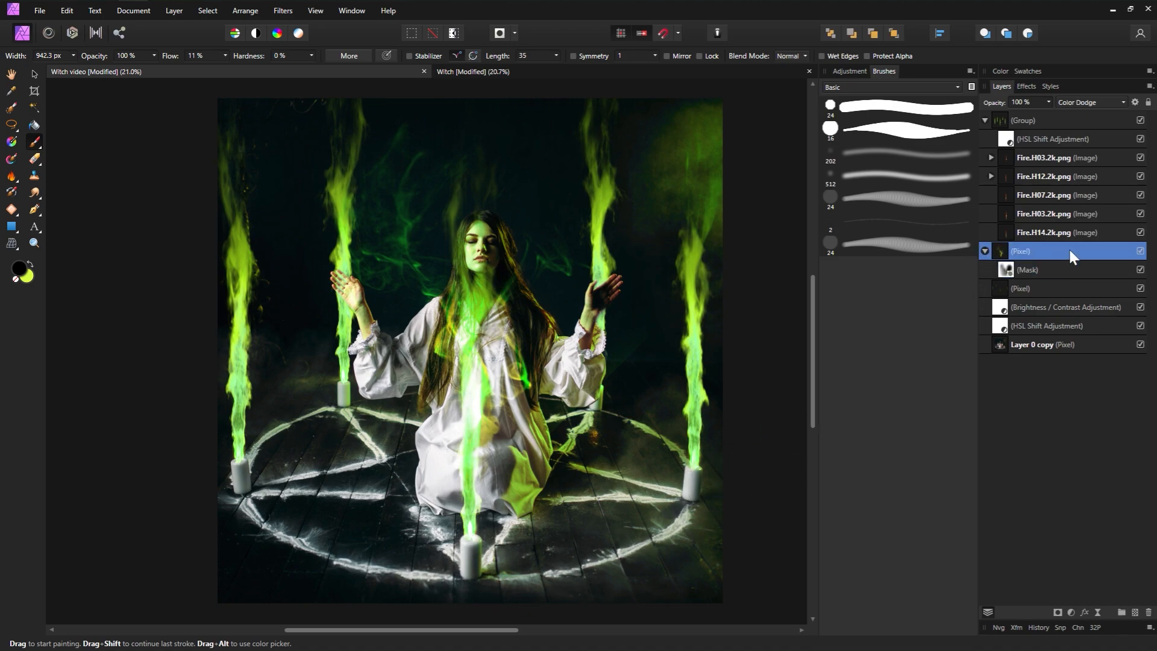
key("ctrl+j")
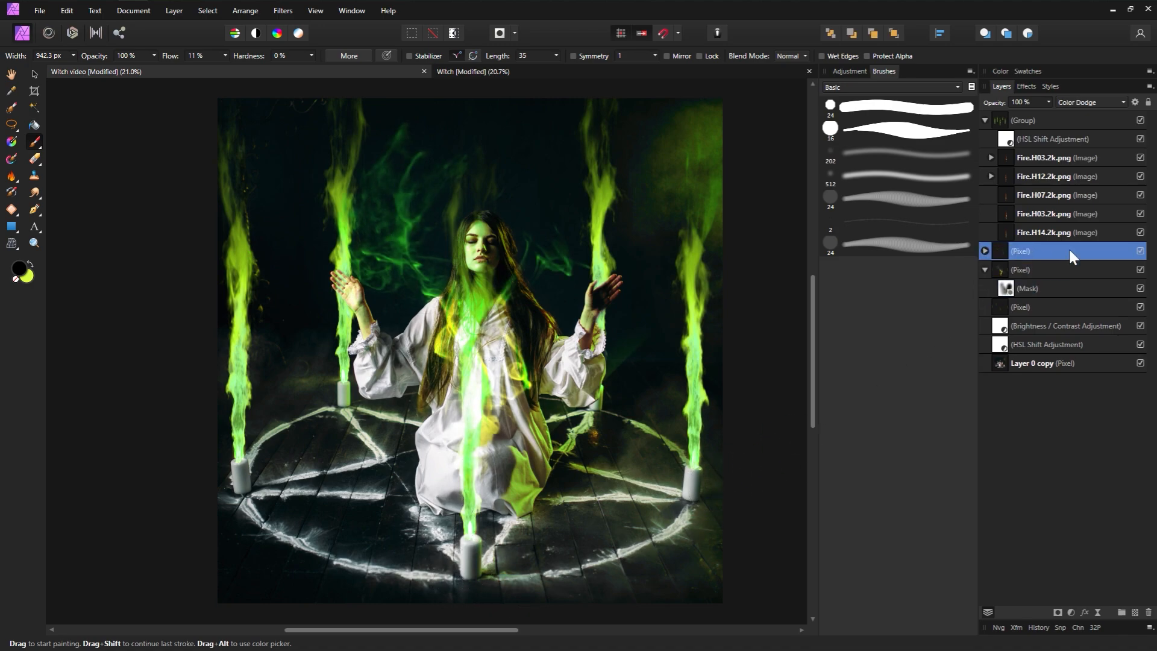
left_click(1007, 290)
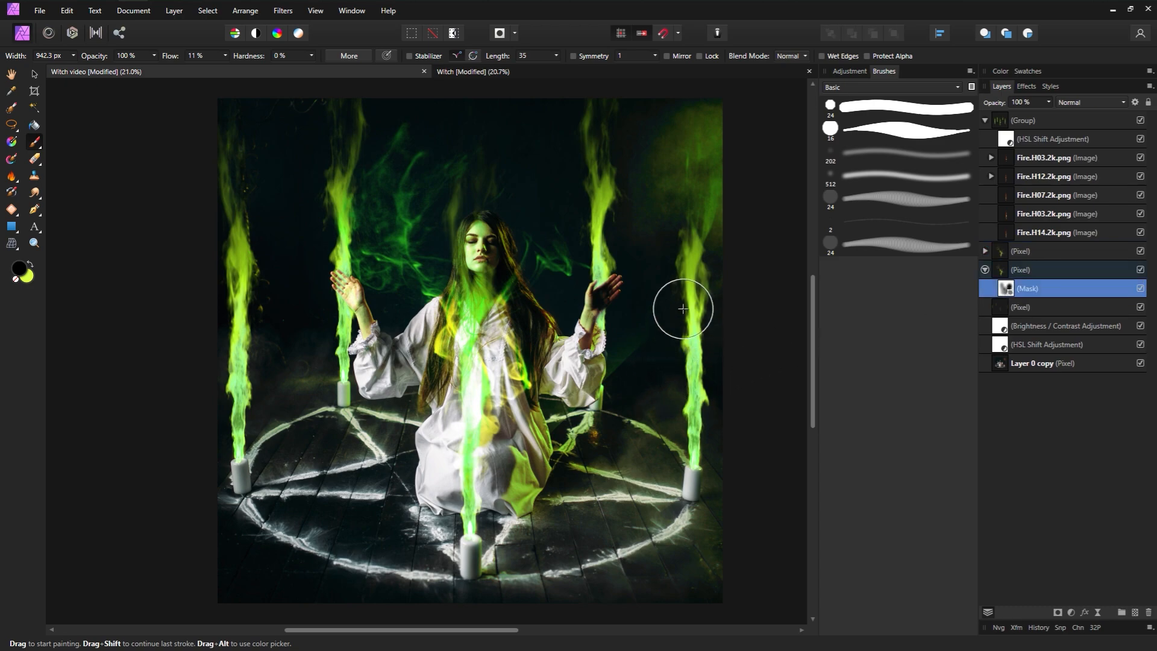
left_click(985, 251)
left_click(1020, 271)
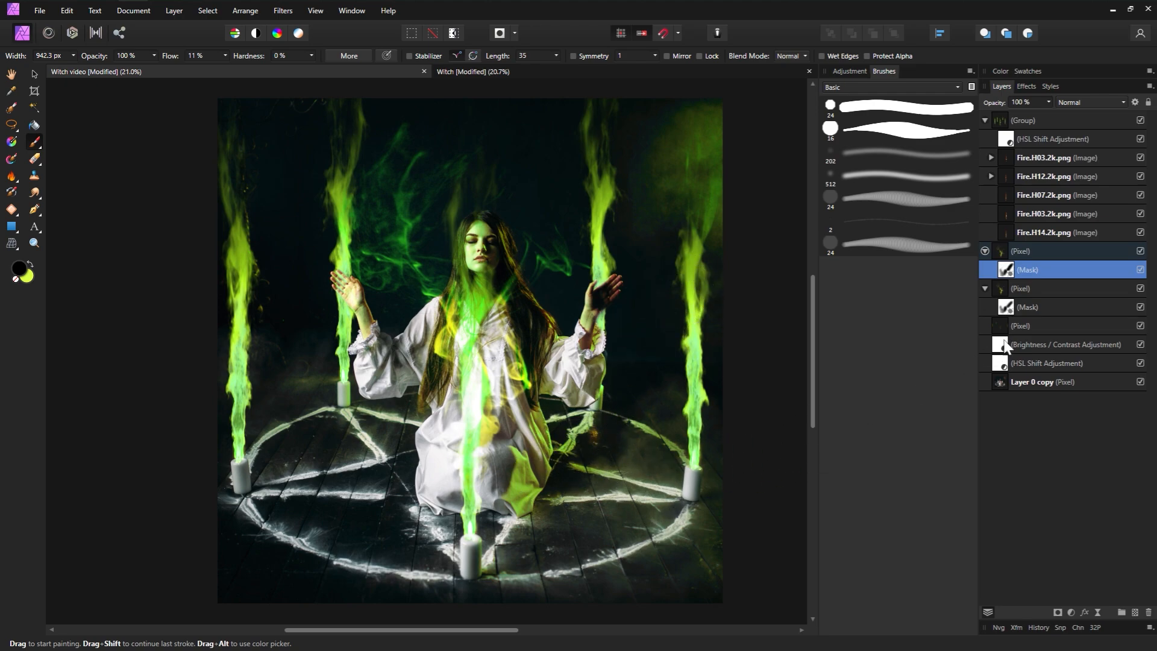
left_click(985, 288)
left_click(1042, 251)
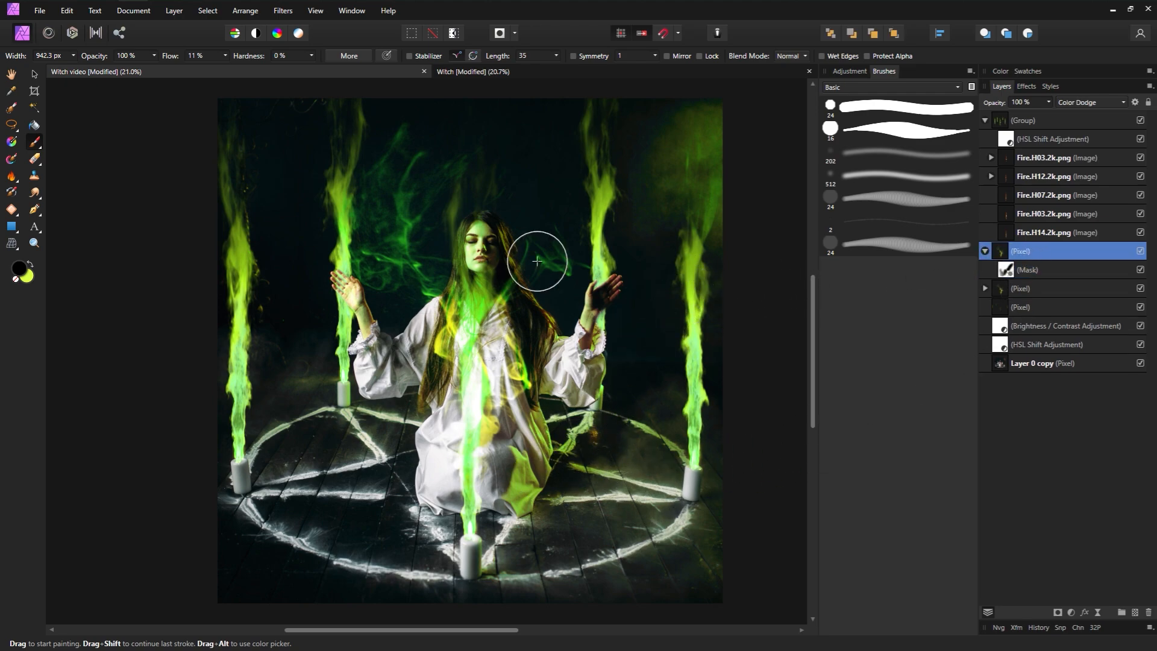
Step: Delete the mask from the upper smoke copy and move that copy up toward the back-right flame
left_click(34, 73)
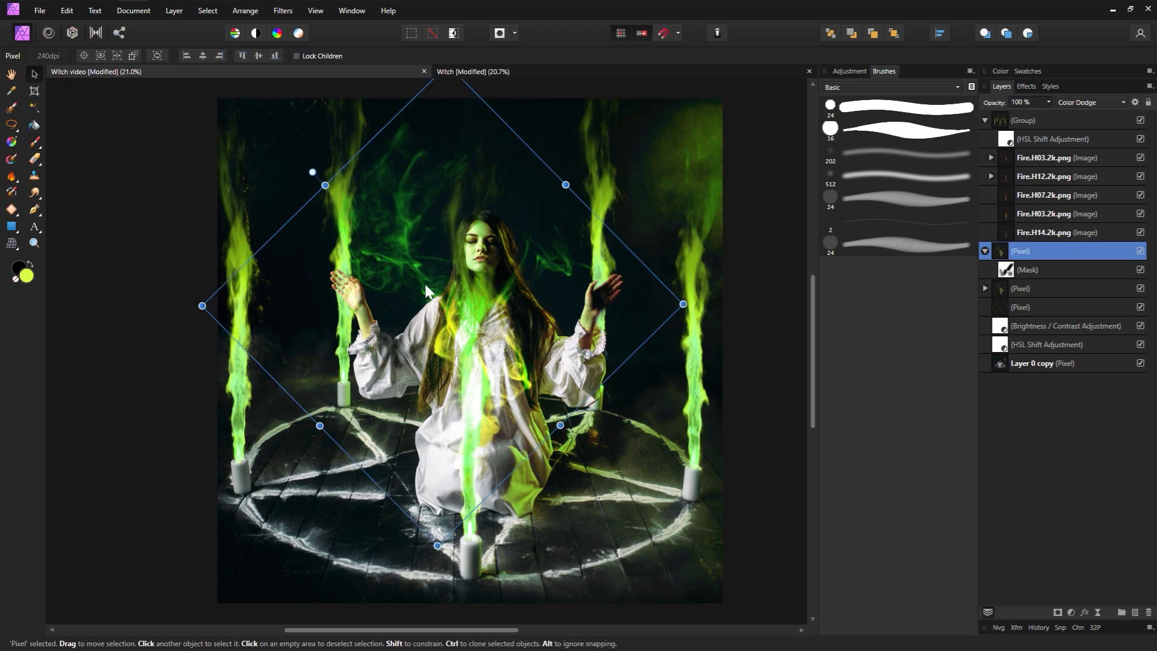
left_click(1028, 270)
key("Delete")
mouse_move(537, 338)
left_mouse_down()
mouse_move(580, 353)
mouse_move(568, 311)
mouse_move(606, 374)
mouse_move(671, 261)
left_mouse_up()
Step: Transform, scale and rotate the unmasked smoke copy and place it over the woman's head and the back-right flame
right_click(567, 312)
mouse_move(539, 444)
left_click(268, 445)
left_click_drag(776, 321, 887, 346)
left_click_drag(289, 206, 400, 518)
left_click_drag(734, 470, 688, 435)
left_click_drag(788, 422, 684, 343)
left_click_drag(594, 289, 611, 320)
Step: Start a mesh warp on the upper smoke copy with an added central node, and undo the trial pulls on the mesh's right side
left_click(11, 244)
double_click(525, 275)
double_click(650, 381)
left_click_drag(650, 381, 610, 419)
left_click_drag(573, 412, 518, 416)
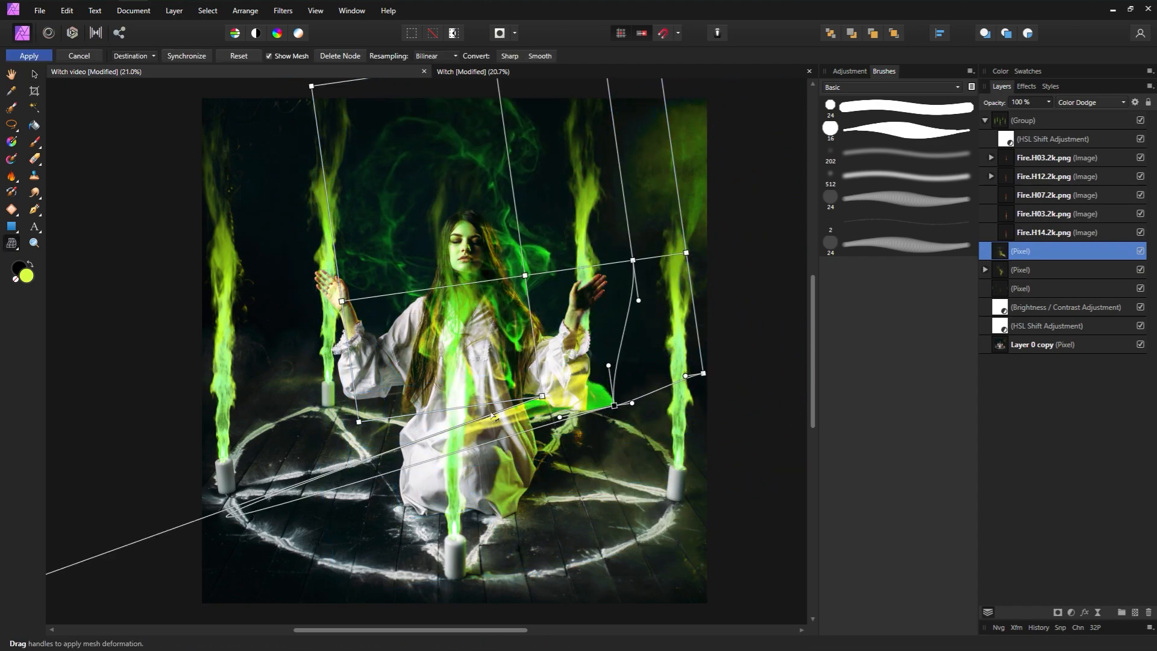
key("ctrl+z")
key("ctrl+z")
key("ctrl+z")
Step: Pull the mesh nodes and curves to bend the smoke around the woman's head and raised right-hand side, and apply the warp
left_click_drag(647, 381, 608, 420)
left_click_drag(525, 276, 495, 289)
left_click_drag(496, 141, 556, 147)
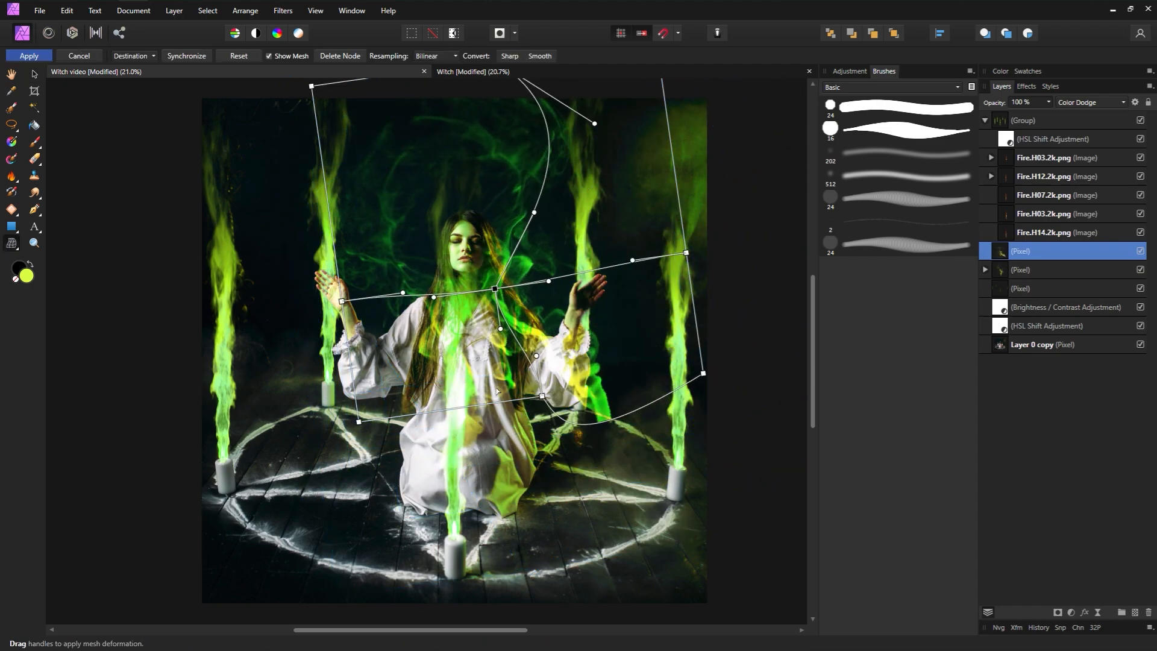
left_click_drag(495, 289, 493, 279)
scroll(443, 491, "up", 1)
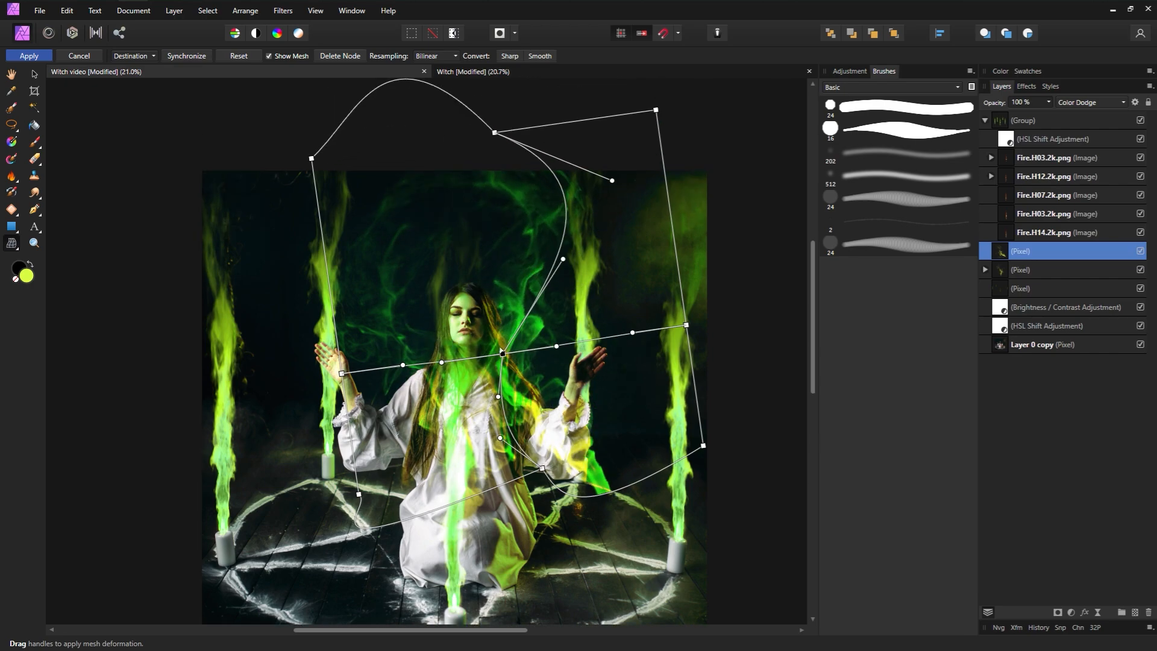
left_click(29, 56)
key("v")
key("ctrl+z")
Step: Apply another mesh warp that bends the smoke near the back-right flame, and scale the smoke layer down slightly
left_click(11, 243)
double_click(534, 195)
left_click_drag(534, 195, 534, 221)
left_click(30, 56)
left_click_drag(697, 541, 659, 505)
Step: Add a mask inside the upper smoke layer and paint on it in black to hide the smoke over the dress
left_click(1058, 612)
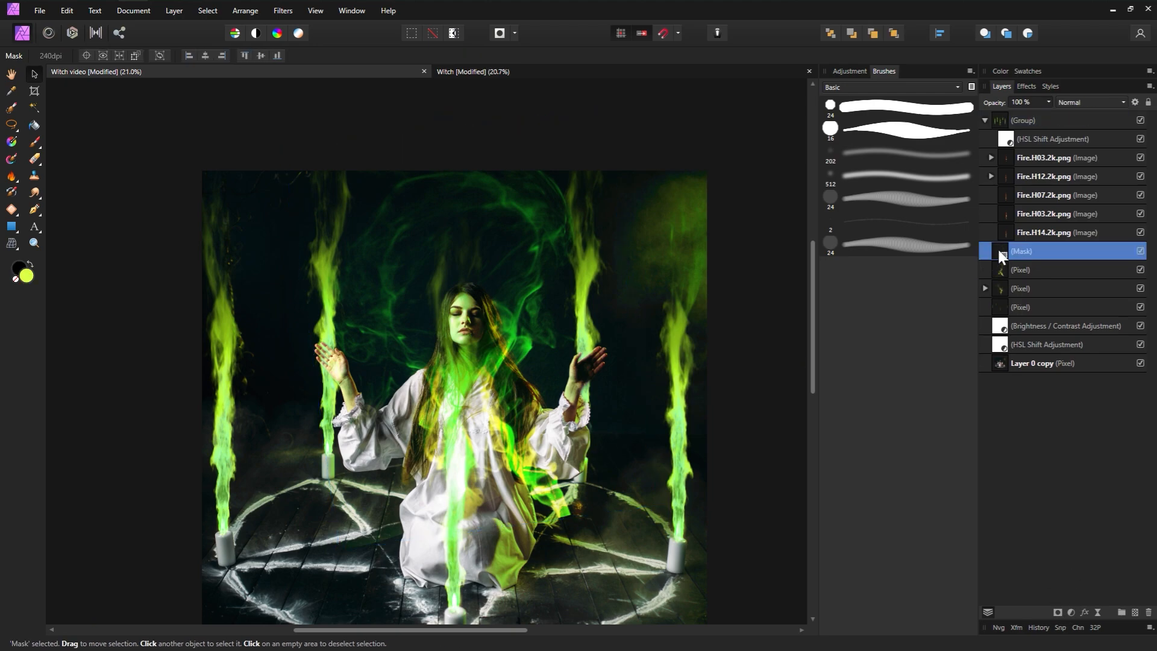
left_click_drag(998, 251, 1001, 269)
left_click(34, 142)
mouse_move(541, 484)
left_mouse_down()
mouse_move(546, 492)
mouse_move(506, 424)
left_mouse_up()
Step: Enlarge the brush to about 1648 px and mask out the smoke over the head, the left background and the lower dress
key("bracketright")
key("bracketright")
key("bracketright")
key("bracketright")
key("bracketright")
key("bracketright")
key("bracketright")
key("bracketright")
key("bracketright")
key("bracketright")
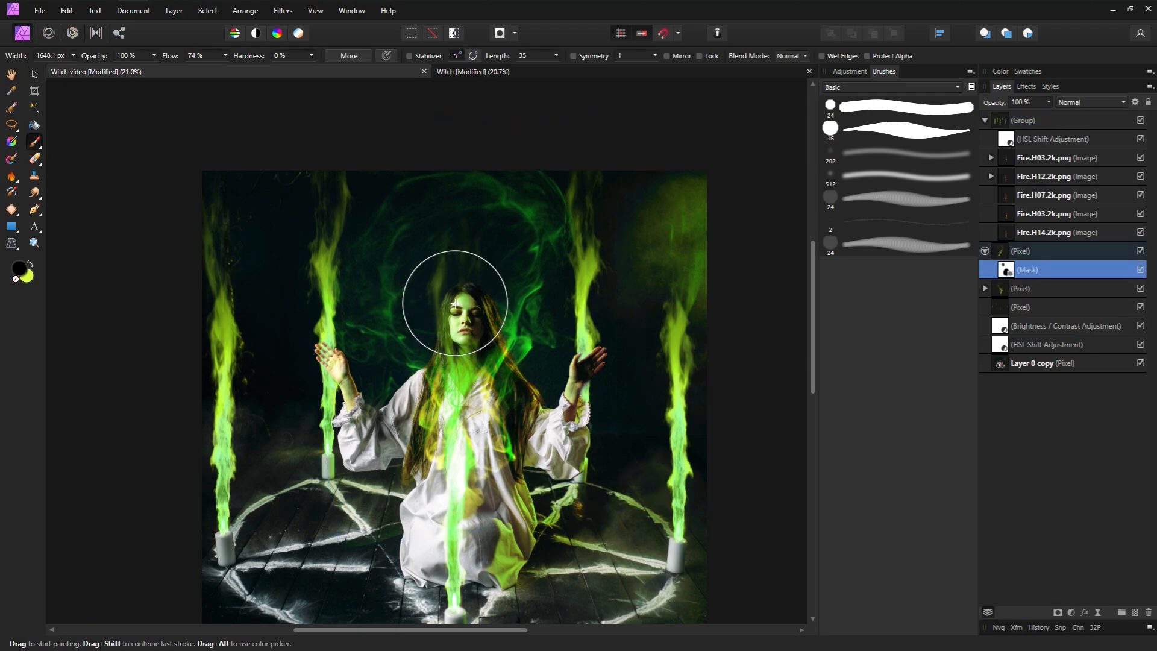
left_click_drag(453, 143, 342, 270)
left_click_drag(561, 428, 533, 553)
Step: Nudge the upper smoke layer slightly, and paint on its mask again over the dress
left_click(34, 75)
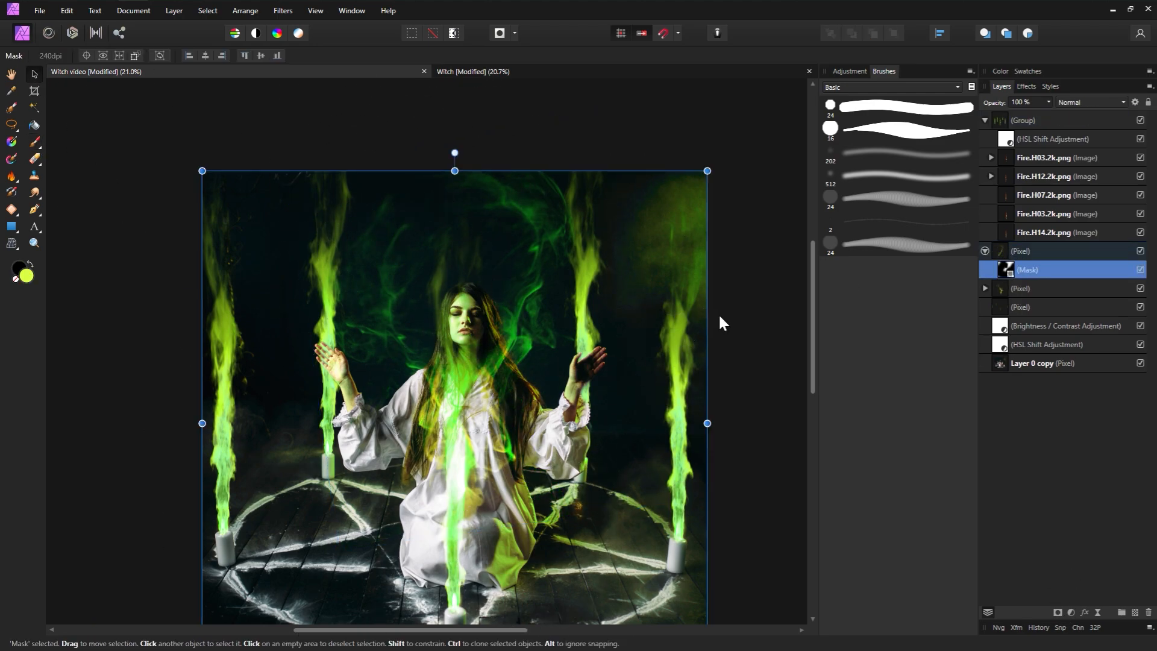
left_click(1021, 251)
mouse_move(577, 209)
left_mouse_down()
mouse_move(577, 223)
mouse_move(578, 203)
left_mouse_up()
scroll(592, 479, "down", 2)
left_click(1027, 270)
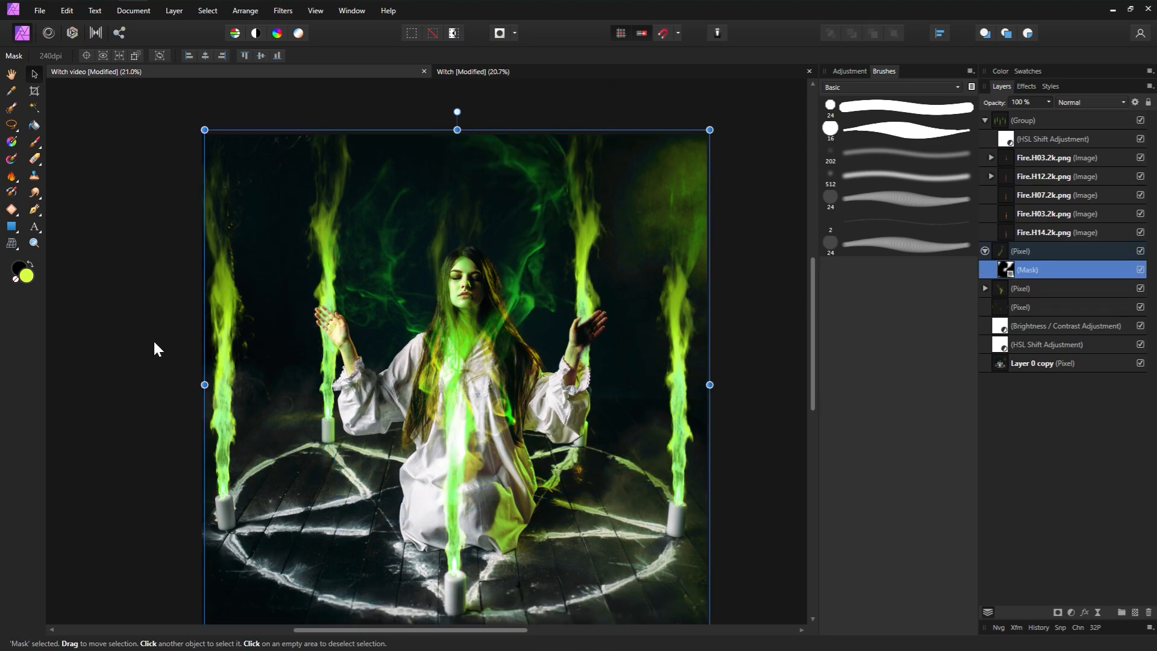
left_click(34, 142)
left_click_drag(474, 461, 362, 455)
Step: Select the mask of the lower smoke copy, resize the brush to 1776 px, and fade the remaining smoke over the dress
left_click(986, 288)
left_click(1027, 307)
key("bracketleft")
key("bracketleft")
key("bracketleft")
key("bracketleft")
key("bracketleft")
key("bracketleft")
key("bracketleft")
key("bracketleft")
key("bracketleft")
key("bracketleft")
key("bracketleft")
key("bracketright")
key("bracketright")
key("bracketright")
key("bracketright")
key("bracketright")
key("bracketright")
key("bracketright")
key("bracketright")
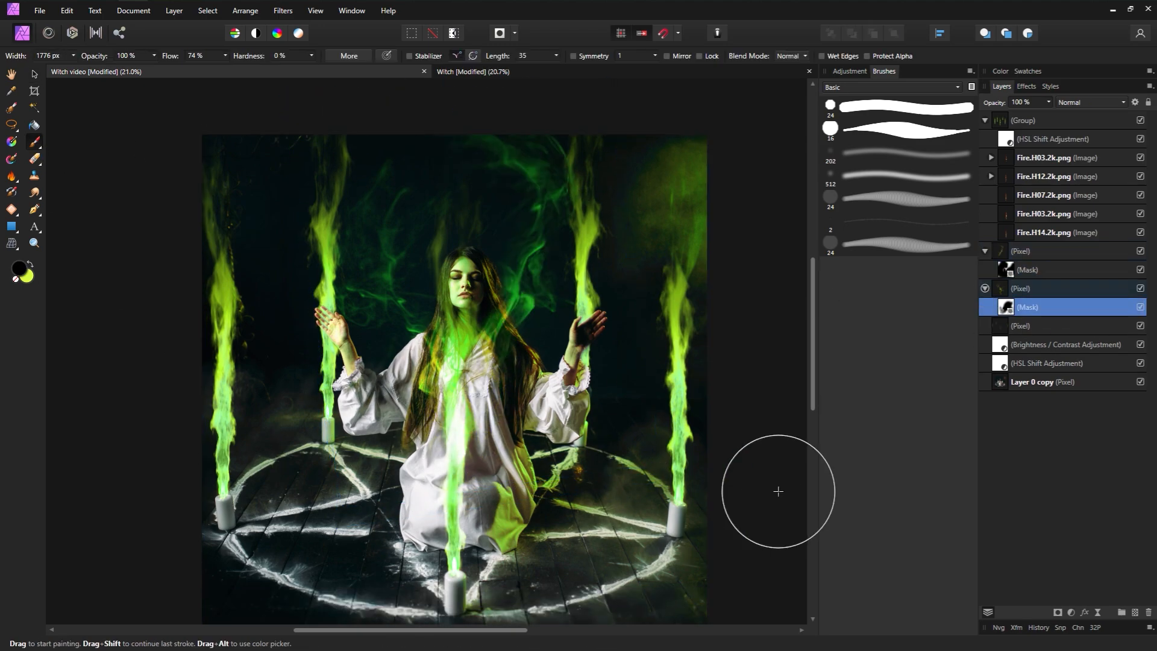
Step: Collapse both smoke layers and the flame group, and compare the image with the upper smoke hidden and shown
left_click(985, 289)
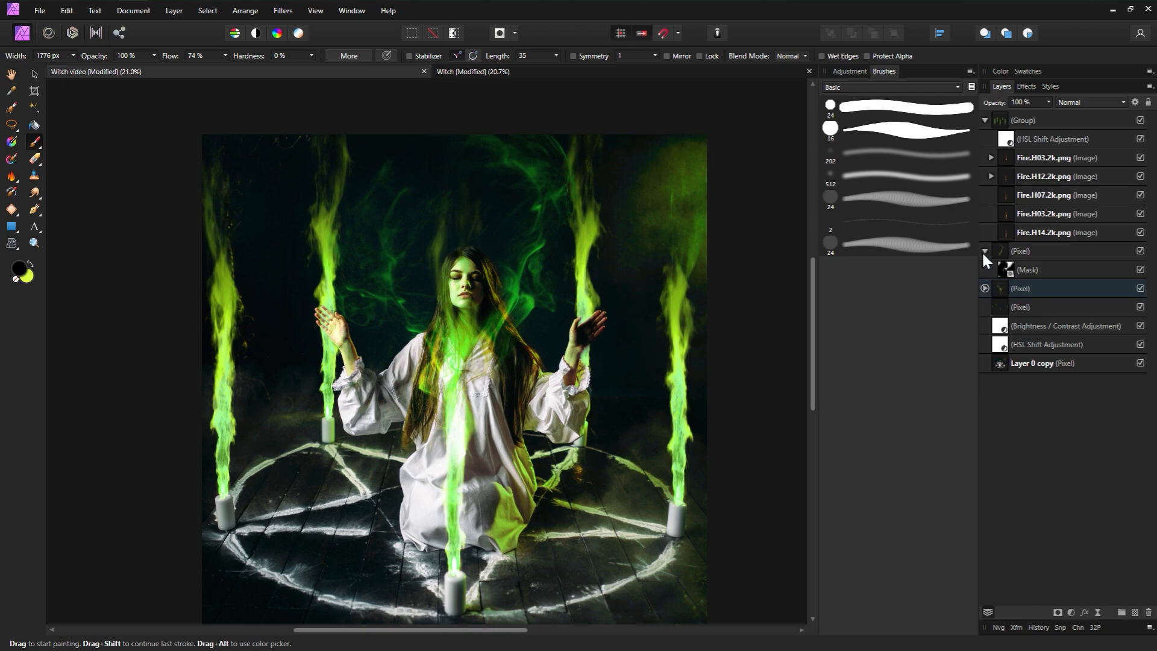
left_click(985, 251)
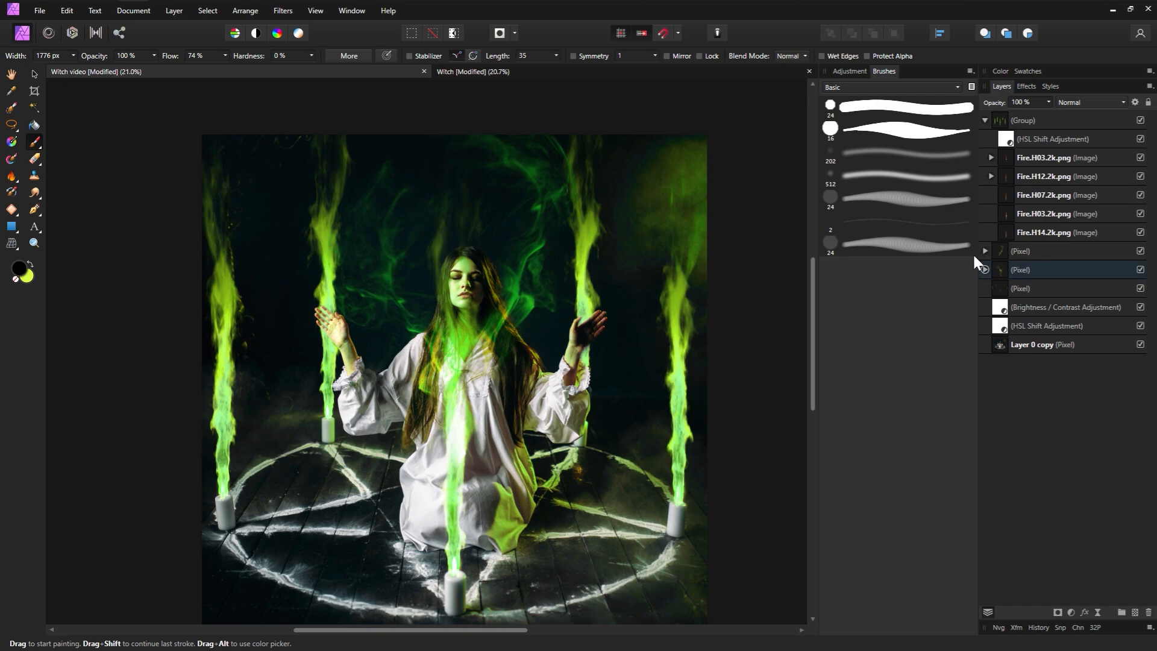
left_click(1141, 252)
left_click(1141, 252)
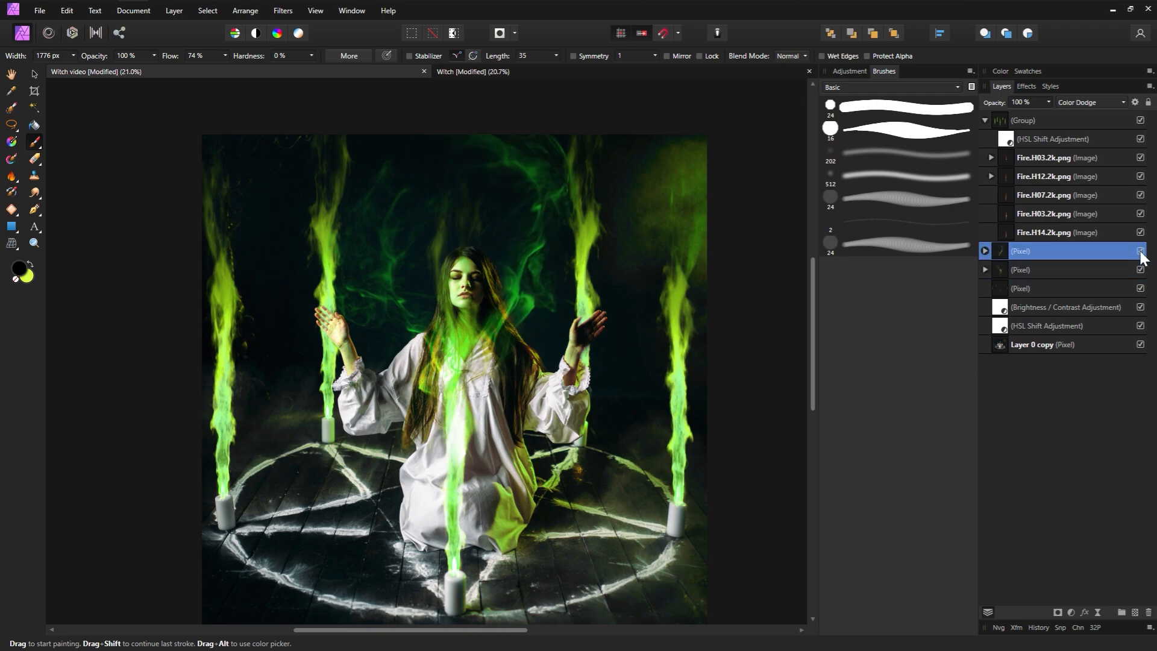
left_click(986, 121)
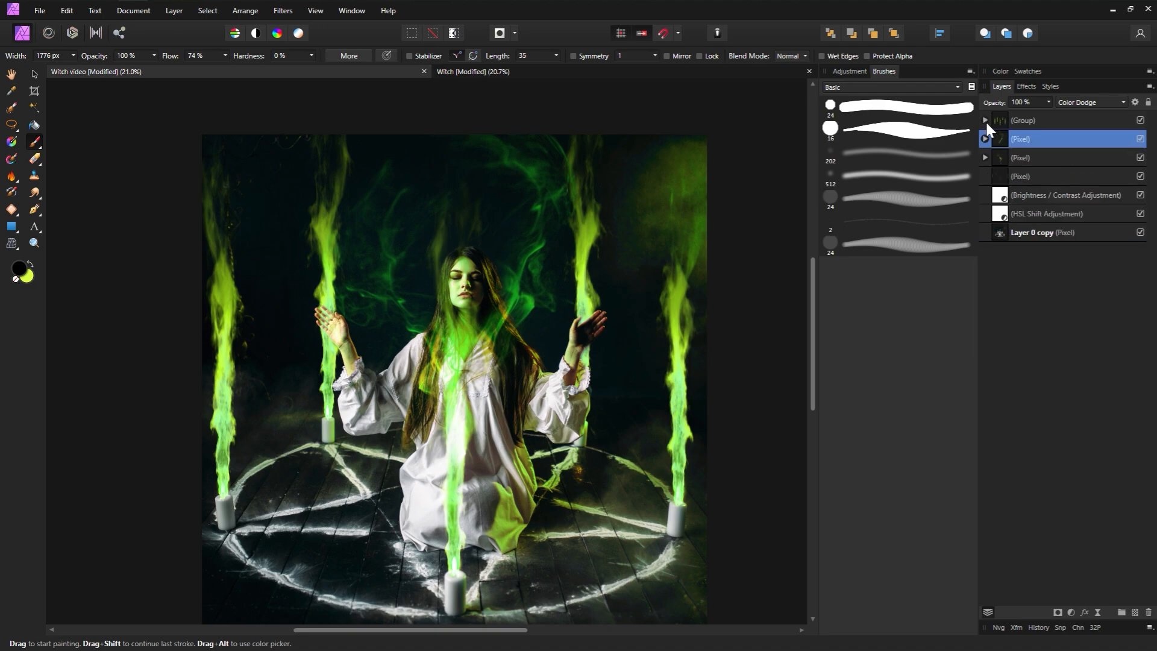
Step: Add a new pixel layer above the flame group and set the painting colour to a pale yellow-green
left_click(1026, 119)
left_click(1137, 611)
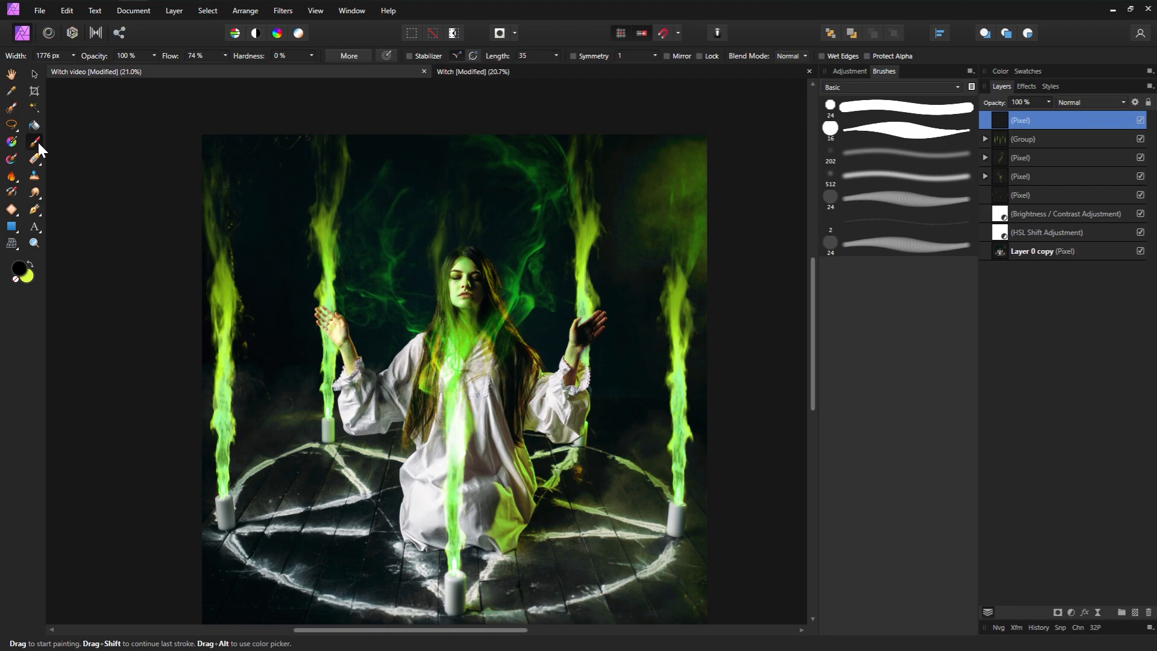
double_click(22, 267)
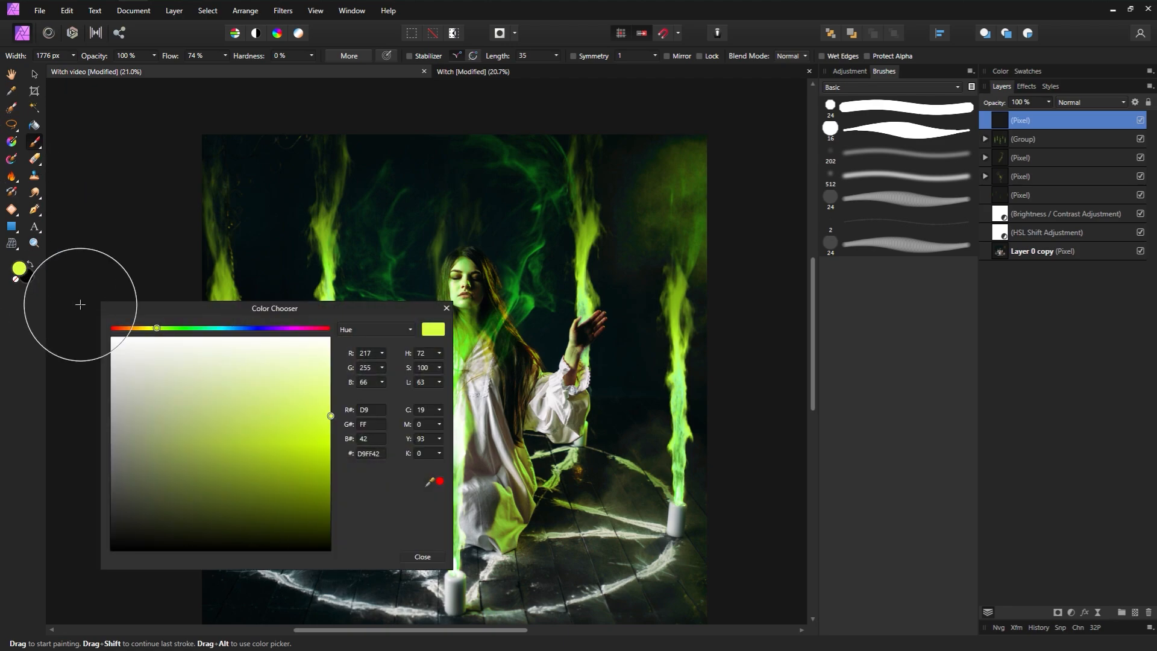
left_click_drag(262, 379, 309, 320)
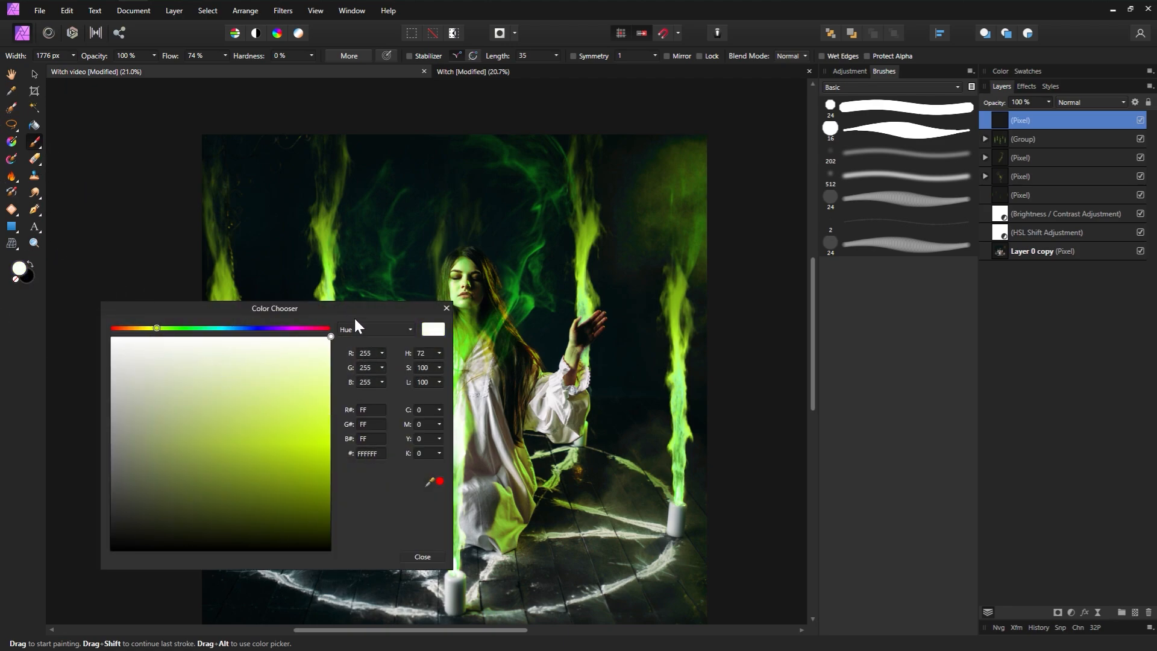
left_click(446, 308)
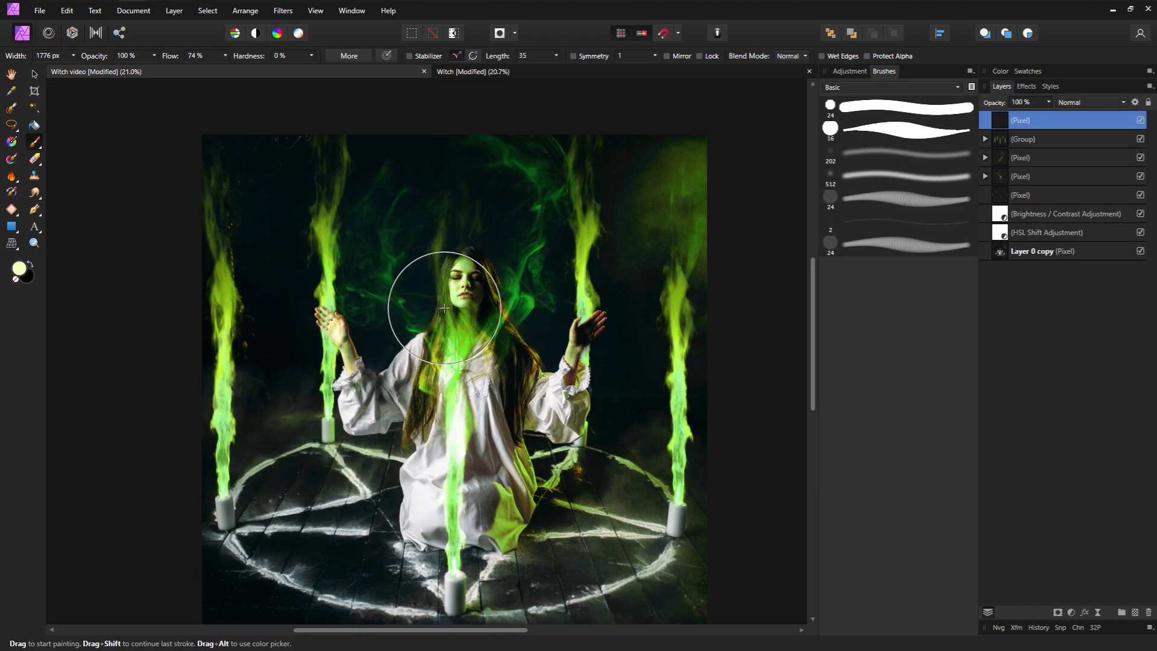
Step: With the 16 px Basic brush at 47% hardness, paint a thin light line along the plank gap left of the dress
left_click(859, 129)
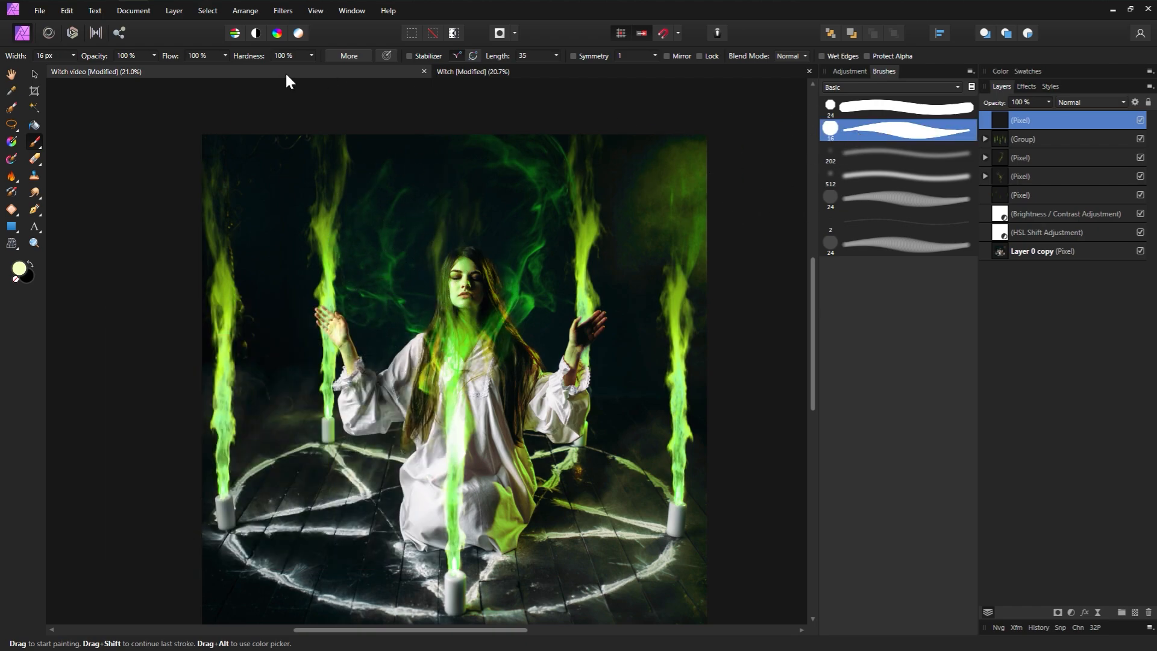
left_click_drag(255, 56, 237, 55)
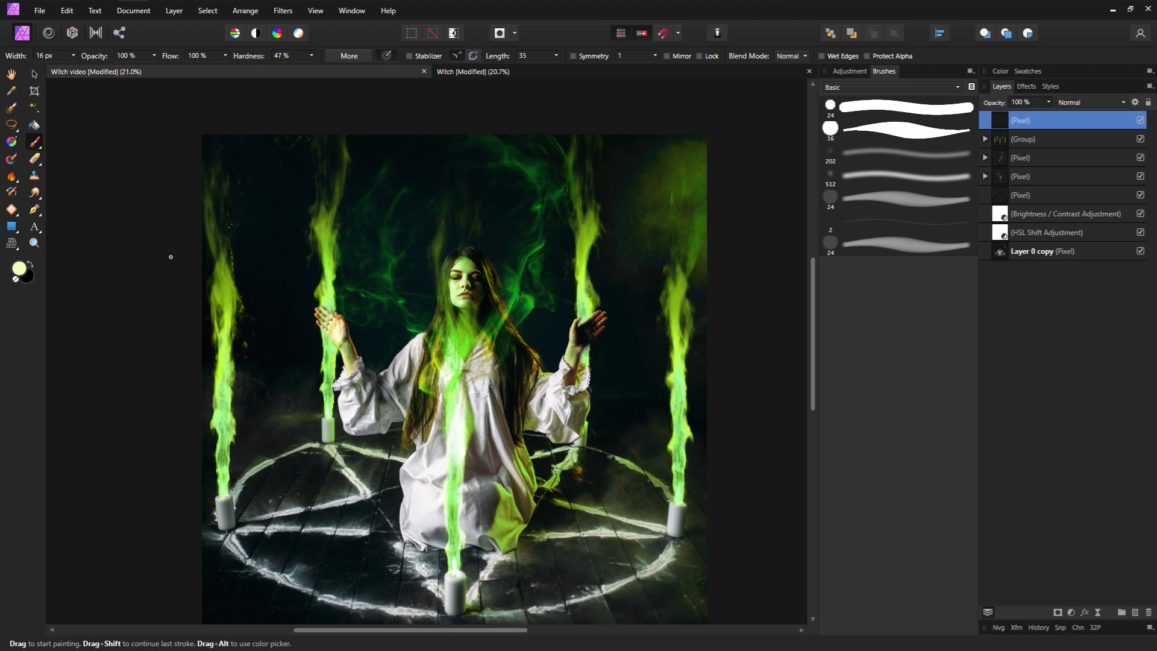
left_click(33, 243)
left_click_drag(361, 581, 441, 341)
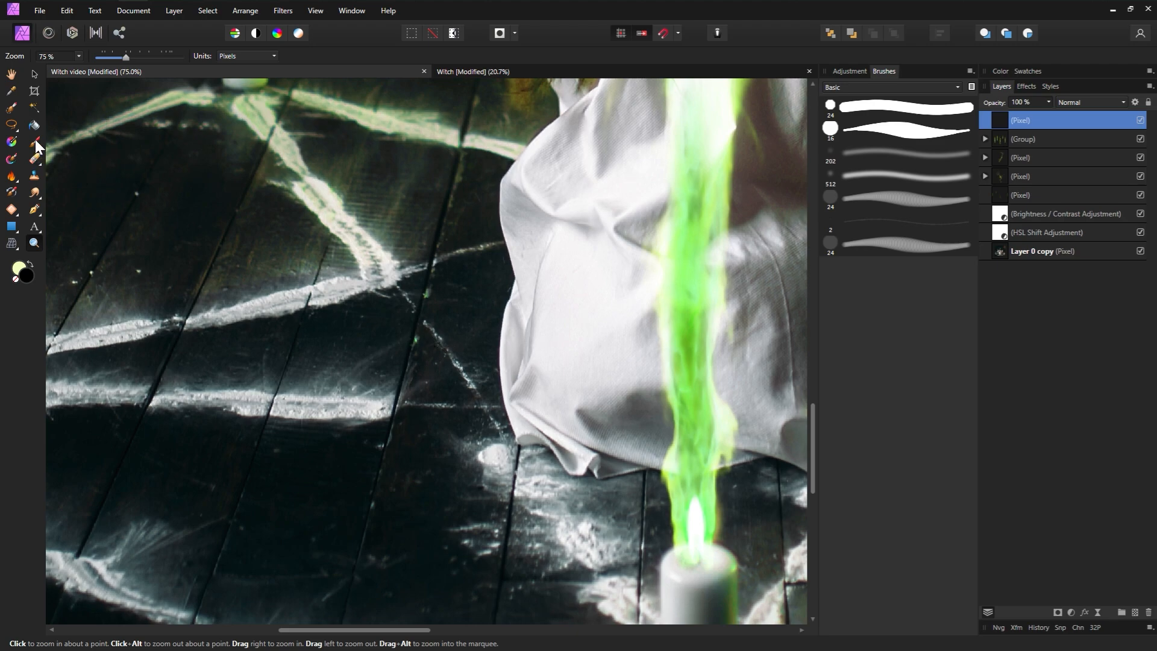
left_click(35, 141)
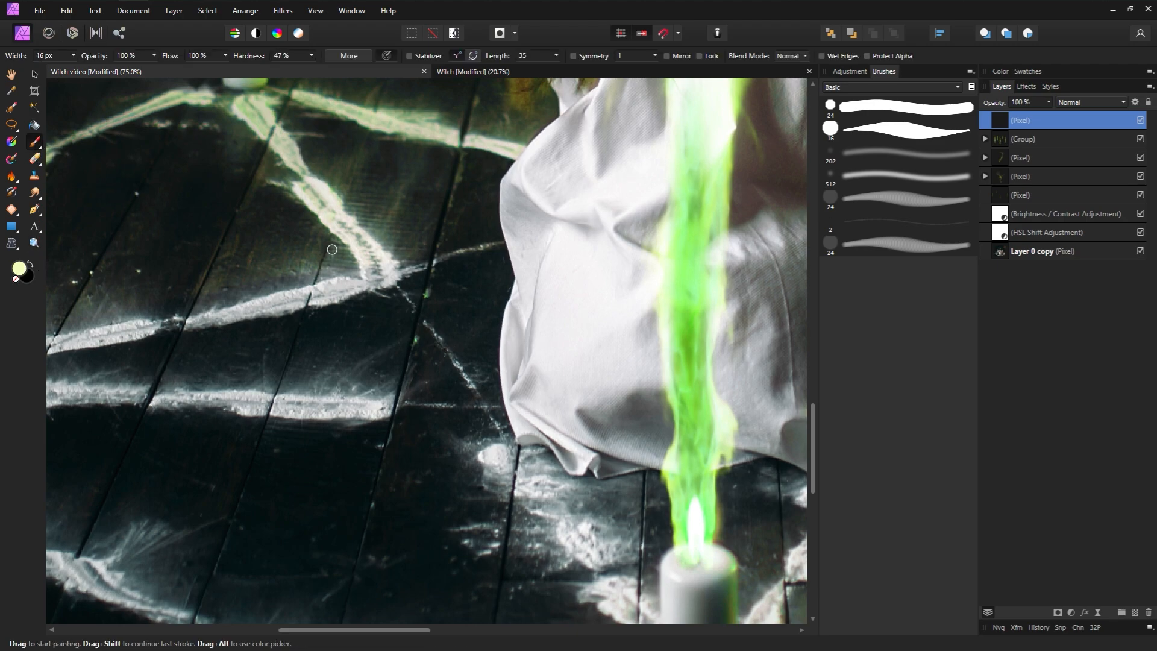
left_click_drag(455, 173, 437, 243)
key("ctrl+z")
left_click_drag(472, 106, 394, 406)
Step: Edit the 16 px Basic brush for a more strongly tapered stroke, and extend the plank line further down the floor
left_click(889, 131)
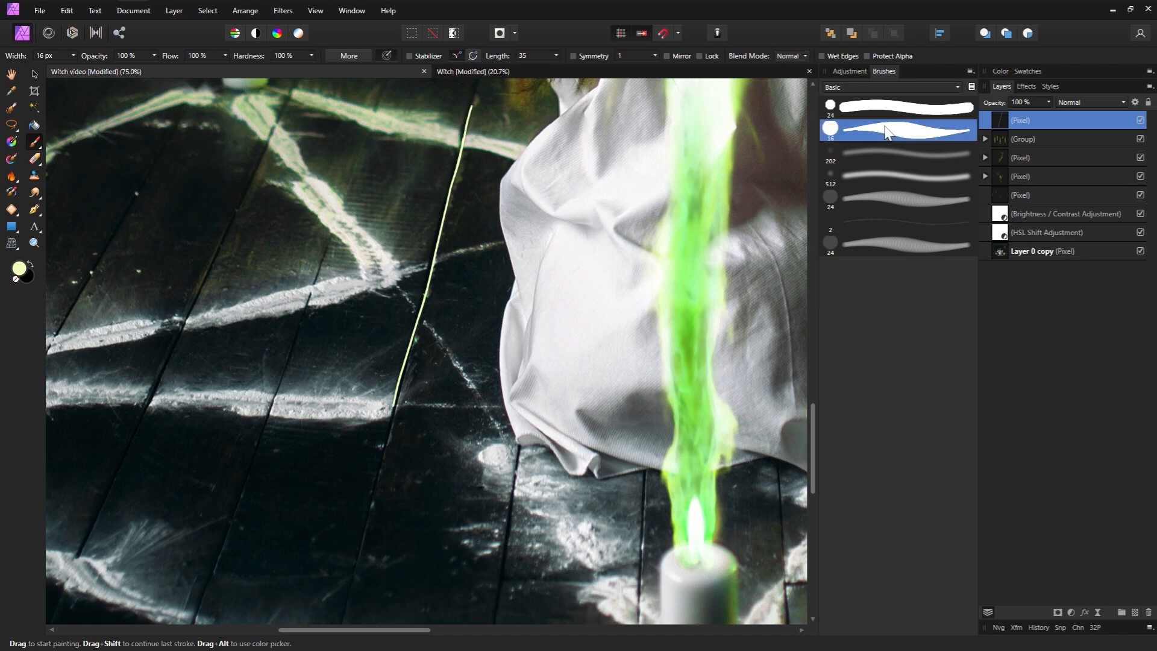
double_click(889, 131)
left_click(555, 259)
left_click_drag(573, 283, 606, 282)
left_click(728, 468)
left_click_drag(401, 378, 382, 469)
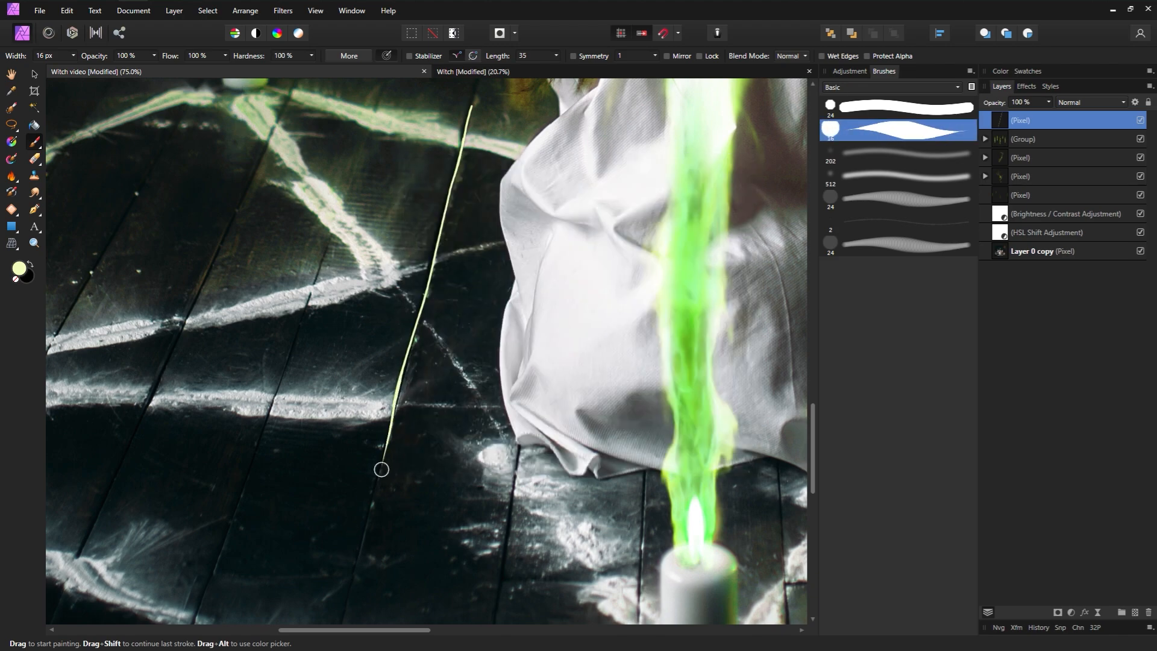
Step: Paint light lines along the plank gaps between the front candle and the left side of the pentagram
left_click_drag(501, 162, 400, 397)
mouse_move(382, 284)
left_mouse_down()
mouse_move(335, 474)
mouse_move(411, 173)
left_mouse_up()
left_click(35, 243)
left_click_drag(654, 408, 45, 150)
left_click(319, 427)
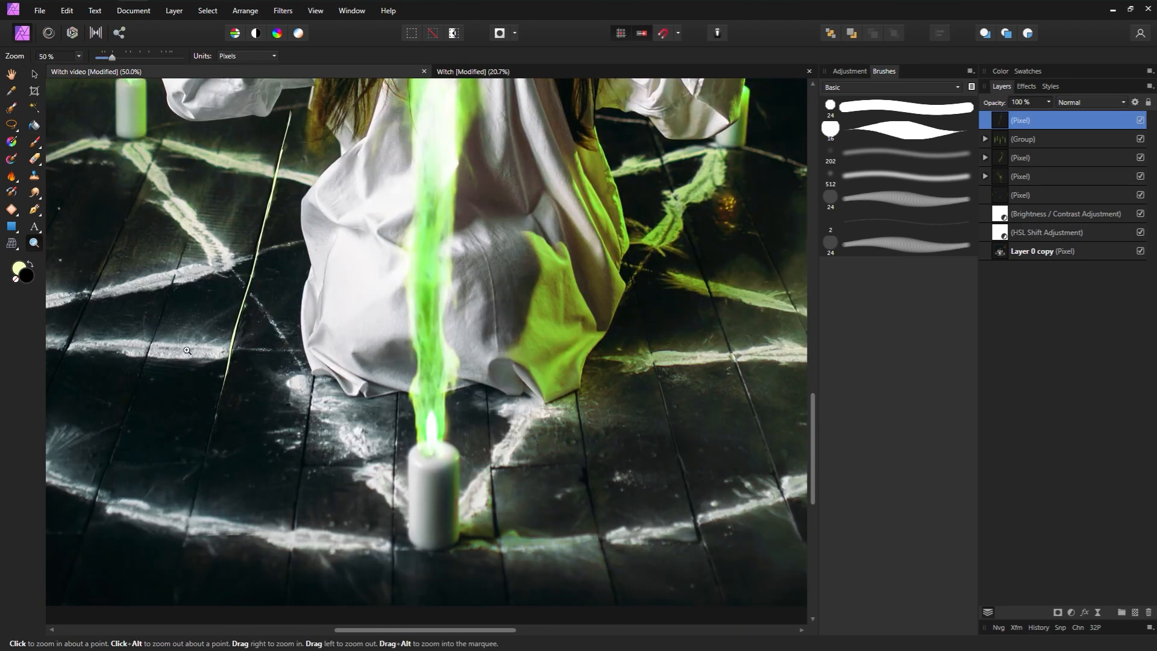
key("b")
left_click_drag(314, 374, 289, 550)
mouse_move(316, 368)
left_mouse_down()
mouse_move(482, 374)
mouse_move(572, 326)
left_mouse_up()
left_click_drag(480, 89, 323, 545)
Step: Using the brush at 21.2 px and 29% hardness, paint light lines along the plank gaps in the left part of the circle
key("z")
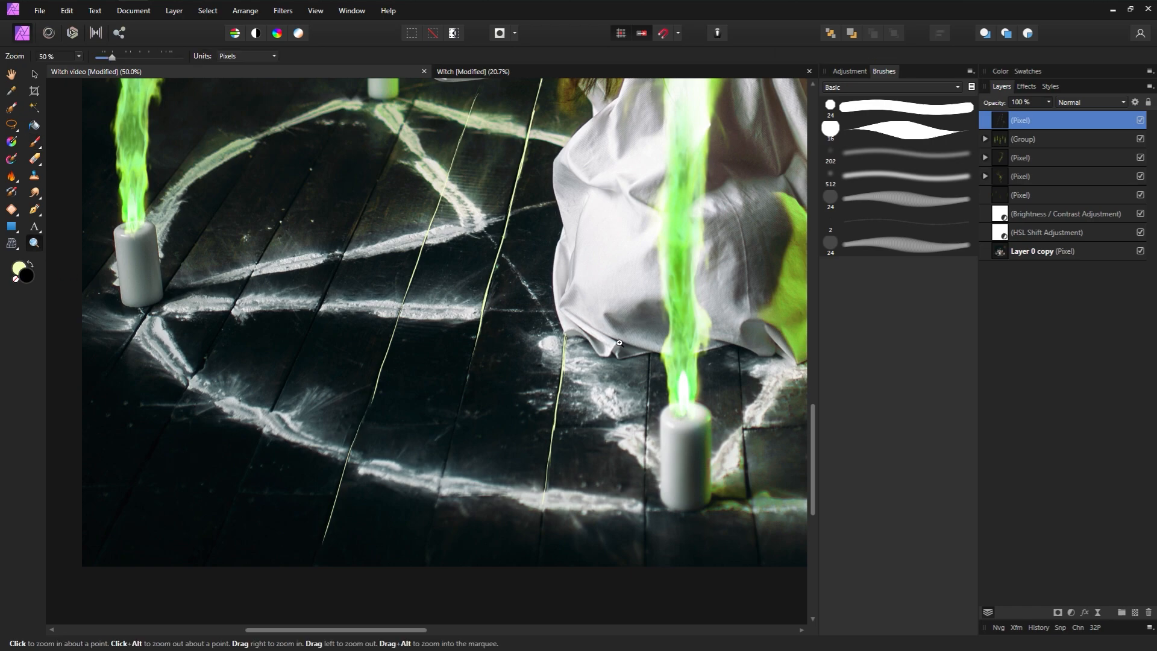
left_click_drag(619, 343, 396, 413)
left_click(34, 142)
left_click(35, 159)
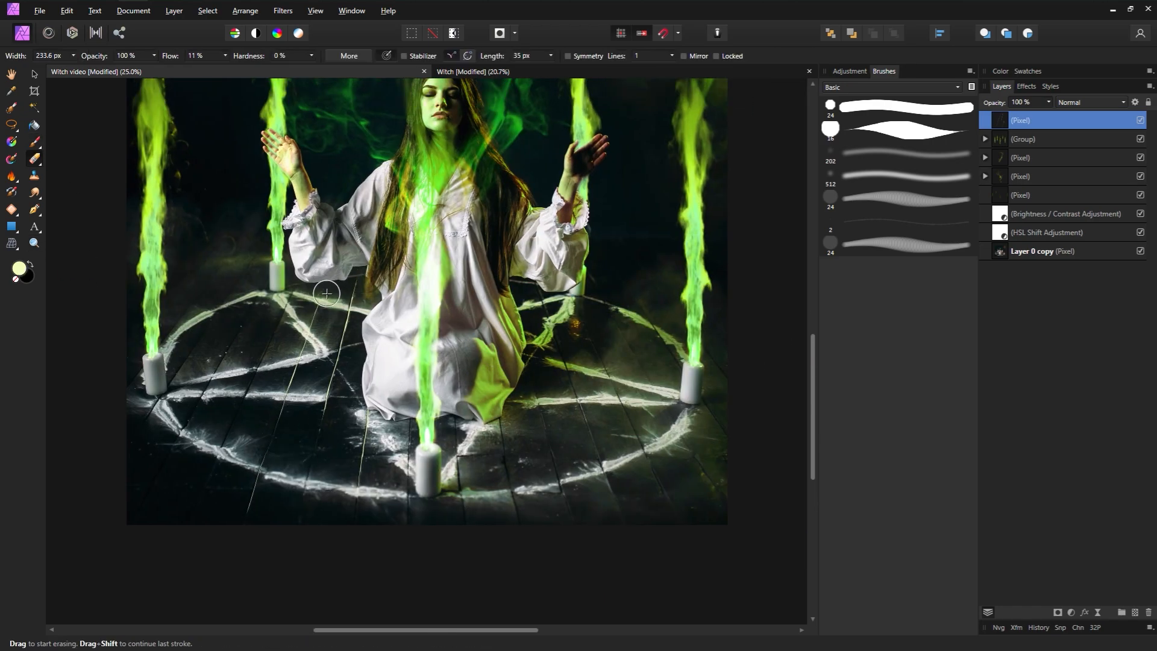
key("b")
left_click_drag(289, 293, 203, 496)
left_click_drag(240, 408, 231, 433)
left_click_drag(316, 446, 303, 492)
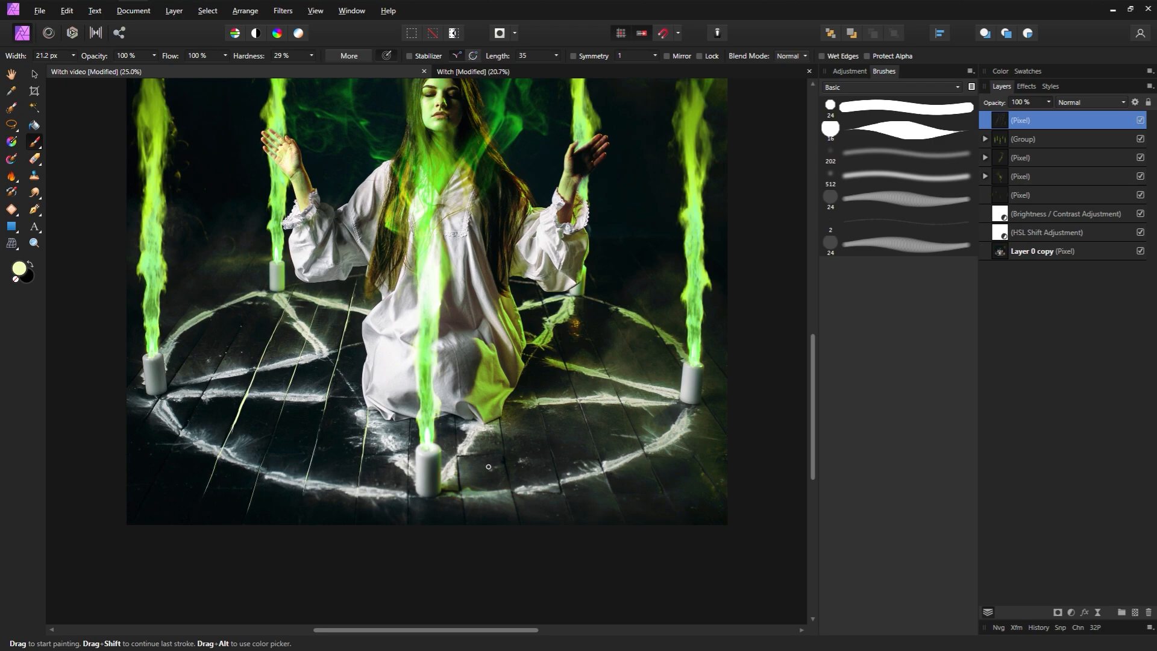
Step: Enlarge the brush to 24.3 px and add light strokes to a left plank gap and the gap beside the front candle
key("e")
key("b")
mouse_move(241, 326)
left_mouse_down()
mouse_move(183, 427)
mouse_move(224, 356)
left_mouse_up()
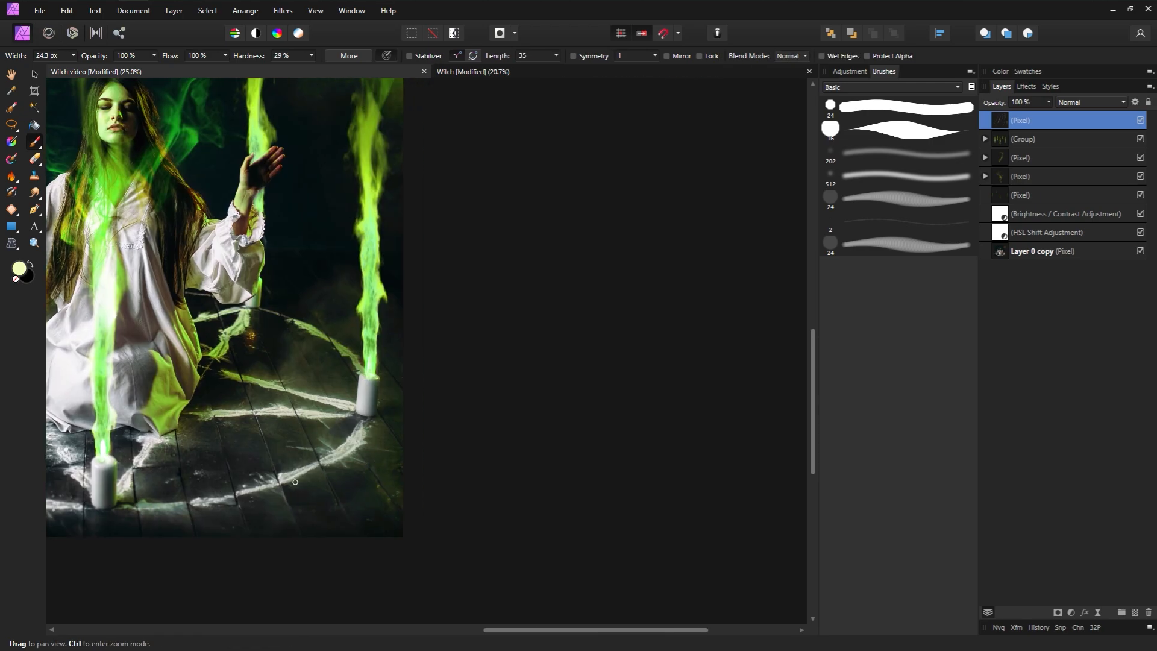
left_click_drag(133, 471, 134, 496)
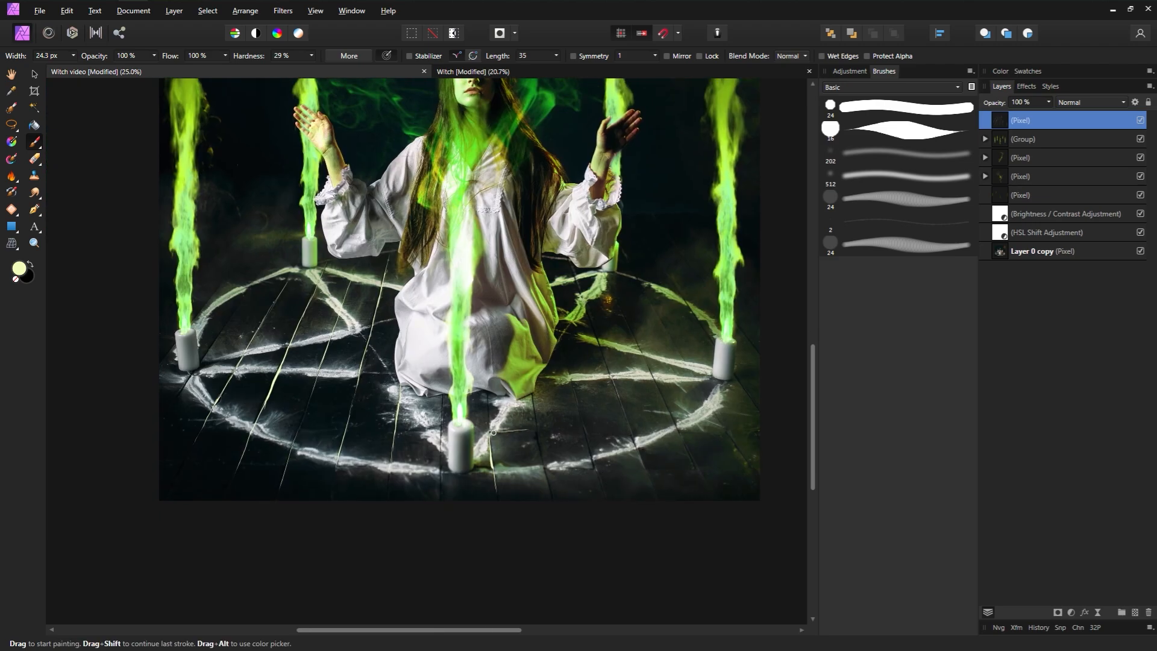
left_click_drag(489, 388, 491, 434)
left_click_drag(442, 398, 439, 500)
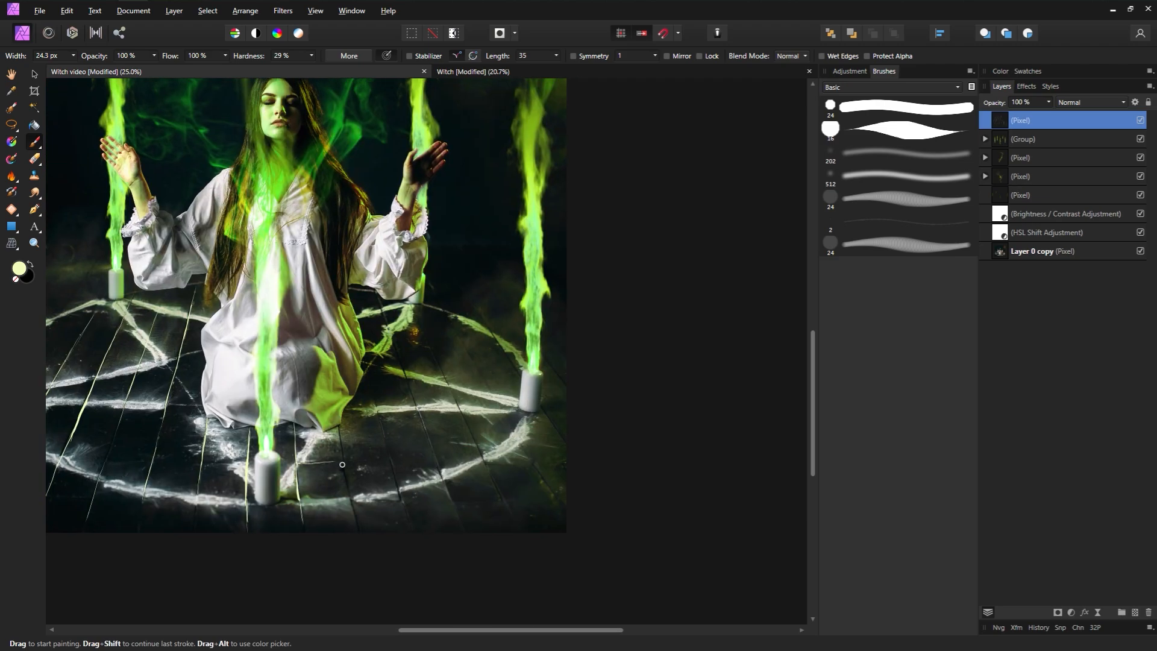
Step: Paint light lines along the plank gaps to the right of the front candle, from the dress to the floor's front edge
left_click_drag(342, 464, 355, 516)
left_click_drag(340, 427, 343, 460)
left_click_drag(366, 360, 406, 511)
key("e")
key("b")
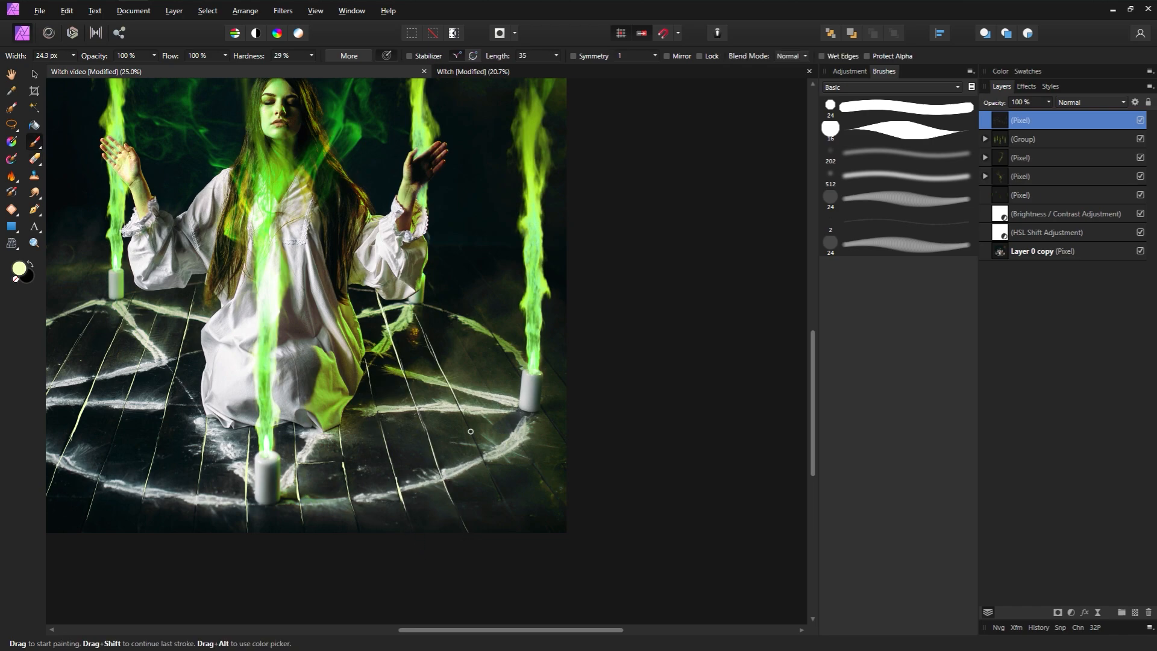
mouse_move(420, 326)
left_mouse_down()
mouse_move(507, 492)
mouse_move(528, 466)
left_mouse_up()
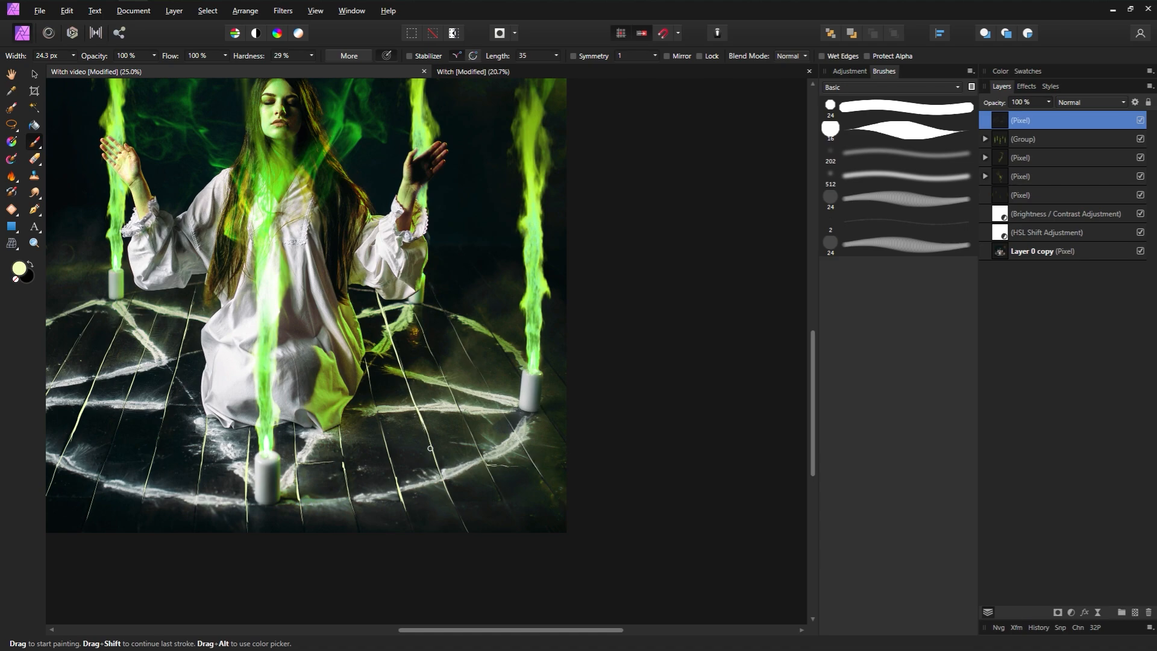
Step: Undo a trial stroke on the right planks, and extend the light plank lines down to the image's bottom edge
left_click_drag(202, 416, 385, 425)
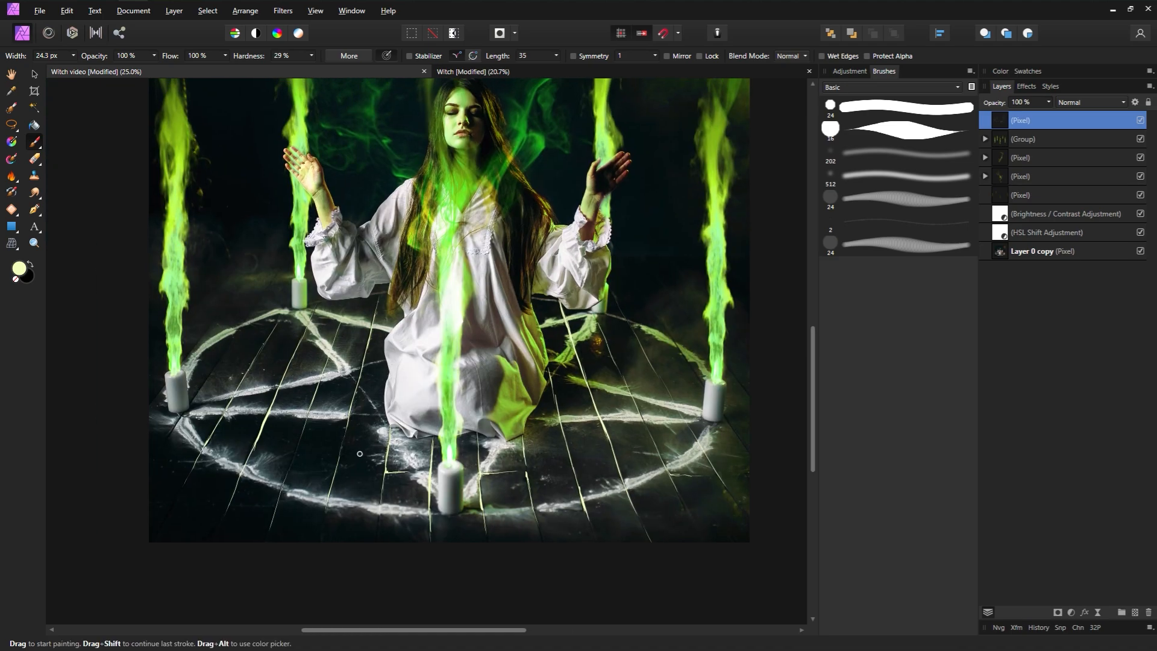
left_click_drag(616, 362, 637, 407)
key("ctrl+z")
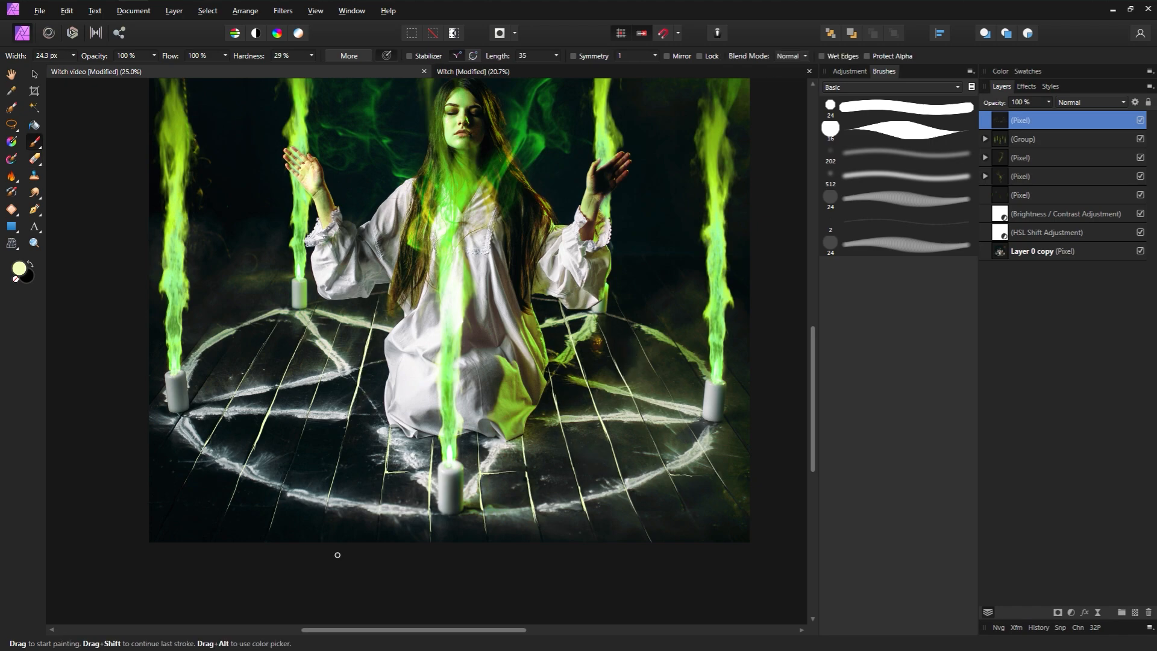
left_click_drag(684, 506, 705, 545)
left_click_drag(539, 535, 549, 579)
left_click_drag(430, 527, 432, 551)
left_click_drag(381, 512, 378, 546)
left_click_drag(383, 487, 378, 549)
left_click_drag(326, 505, 318, 564)
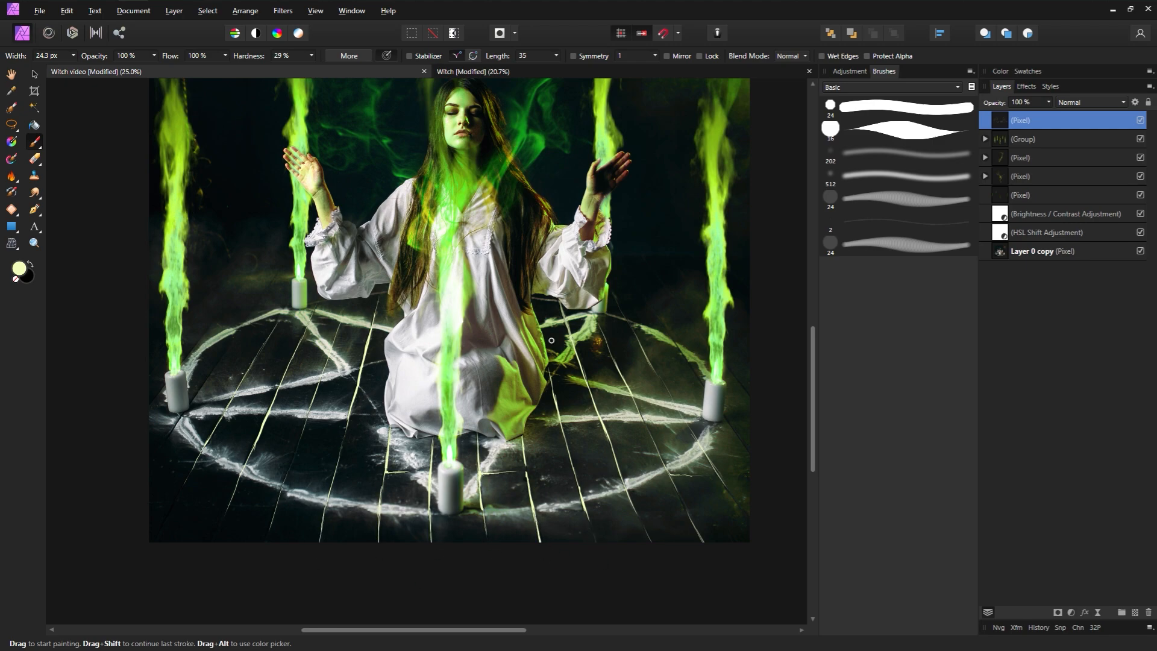
Step: Add an Outer Glow to the plank light-lines layer with green colour (R 60, G 255, B 36), 74% opacity and 19.6 px radius
left_click(1085, 612)
left_click(425, 220)
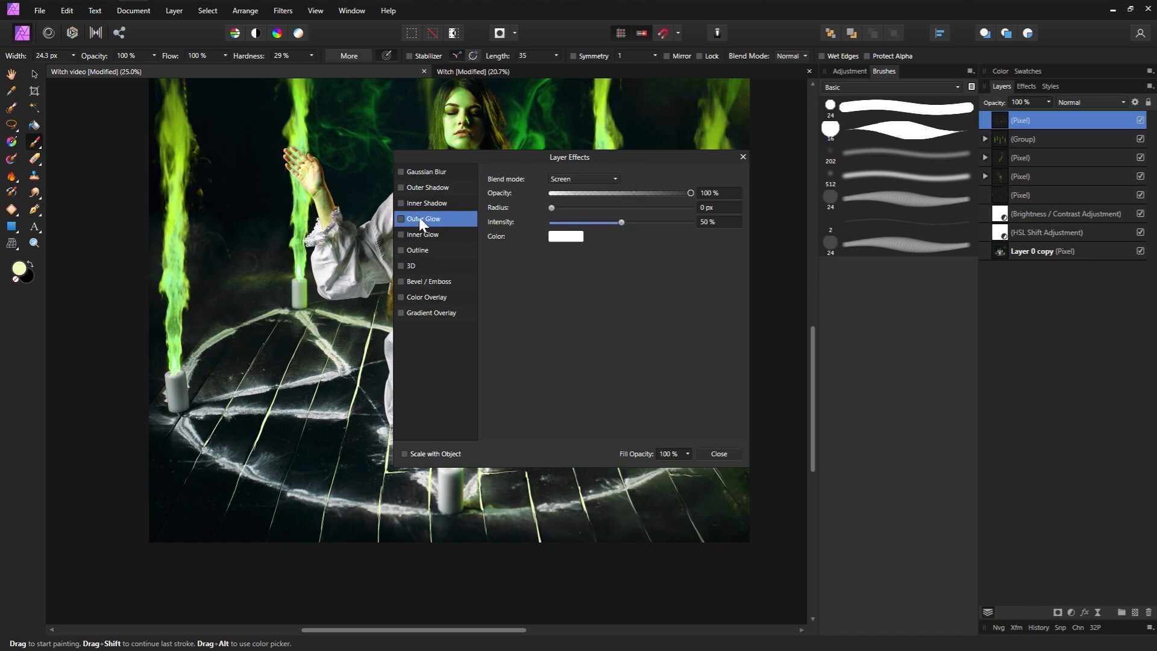
left_click(576, 238)
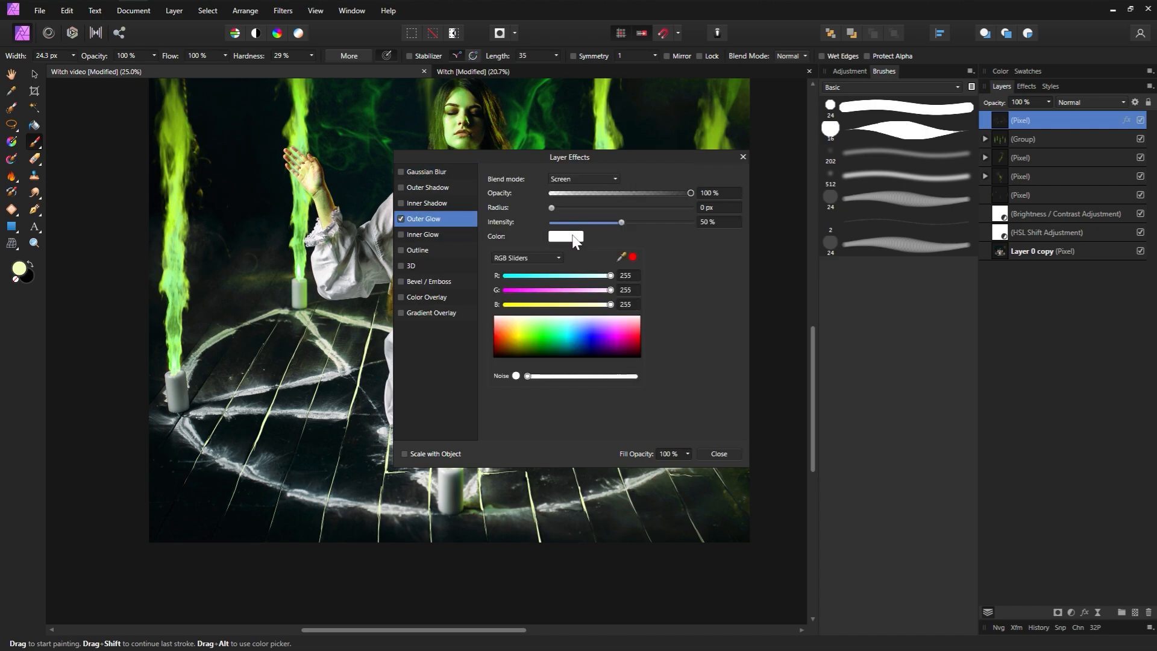
left_click_drag(560, 315, 540, 334)
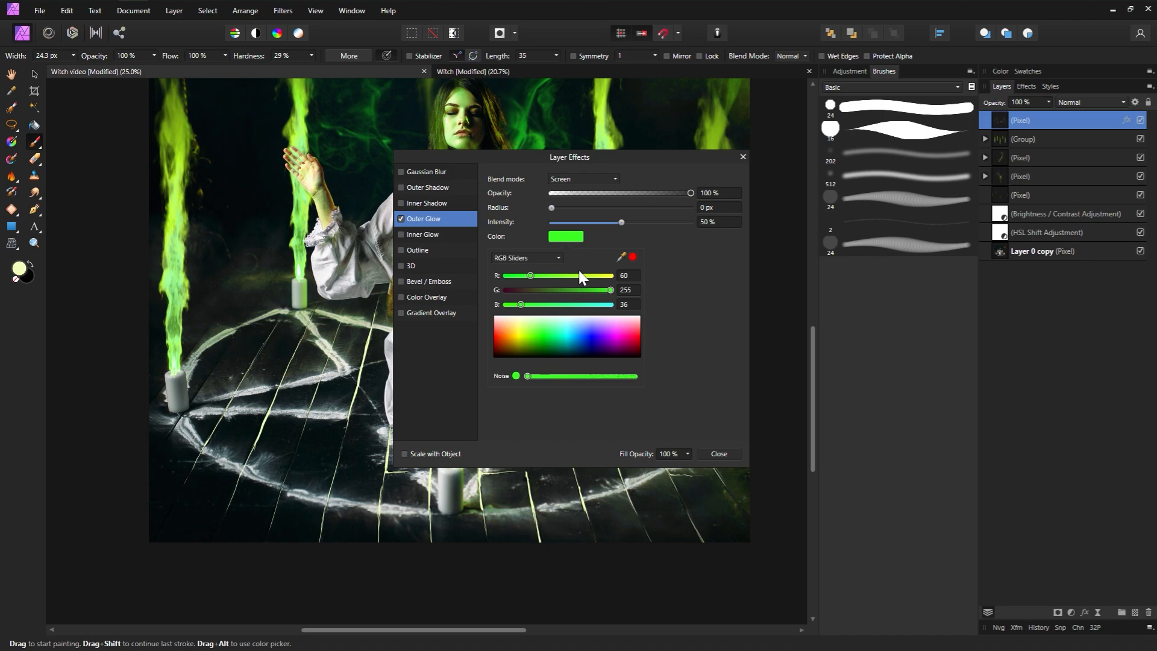
left_click(690, 193)
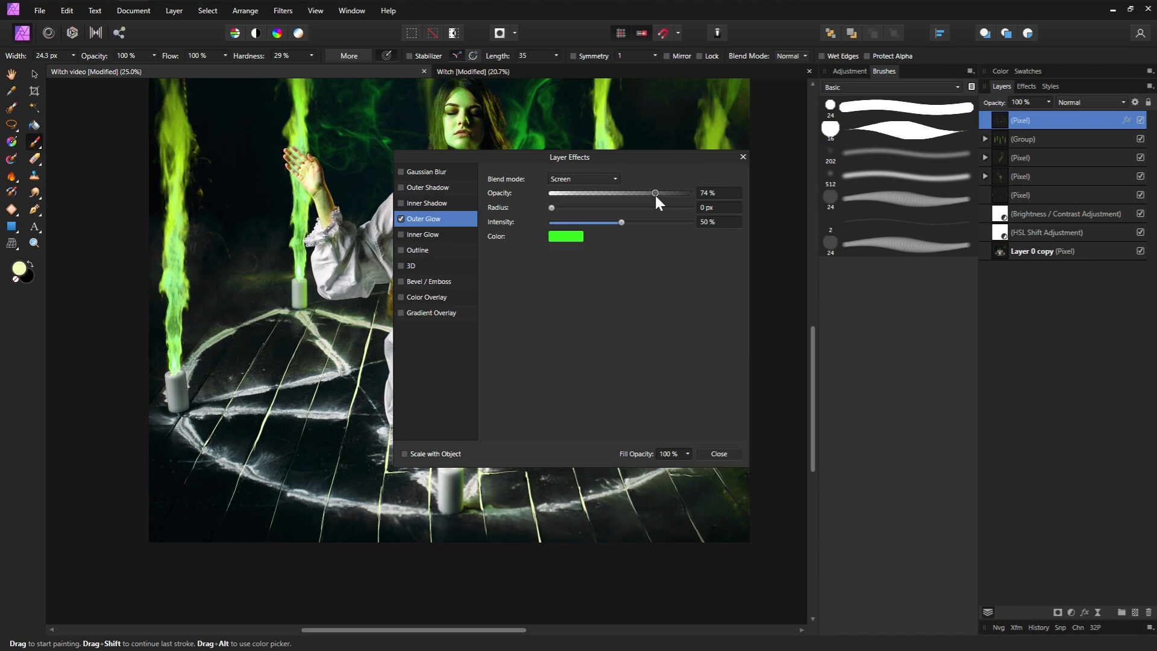
left_click_drag(552, 207, 627, 211)
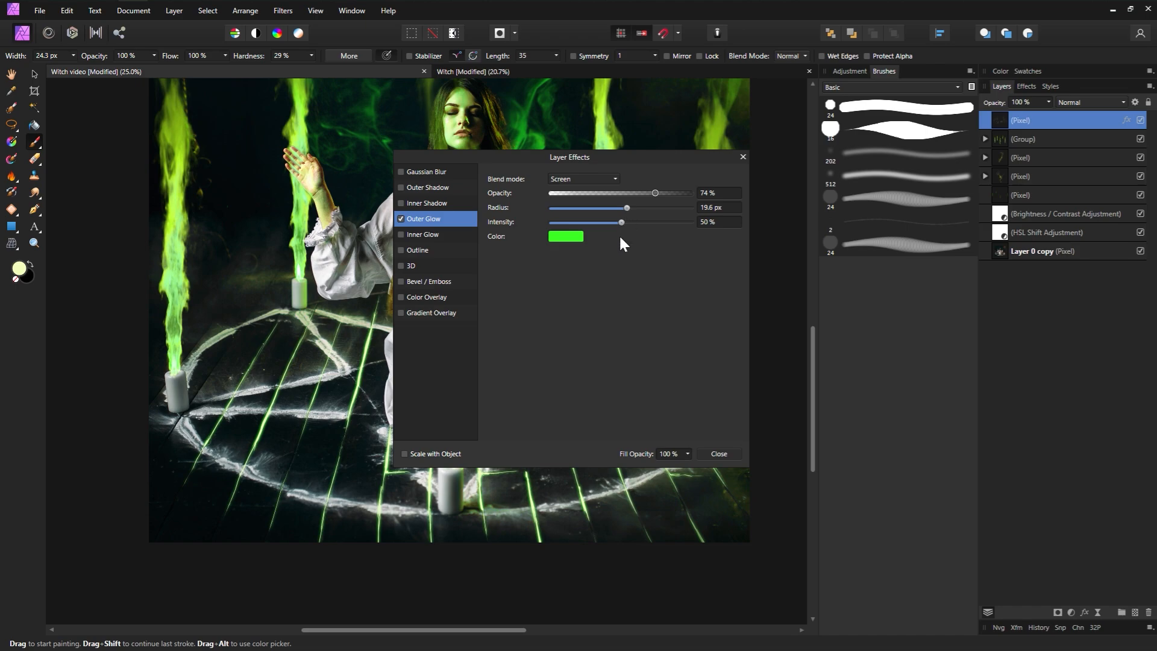
left_click_drag(627, 209, 627, 209)
left_click(743, 157)
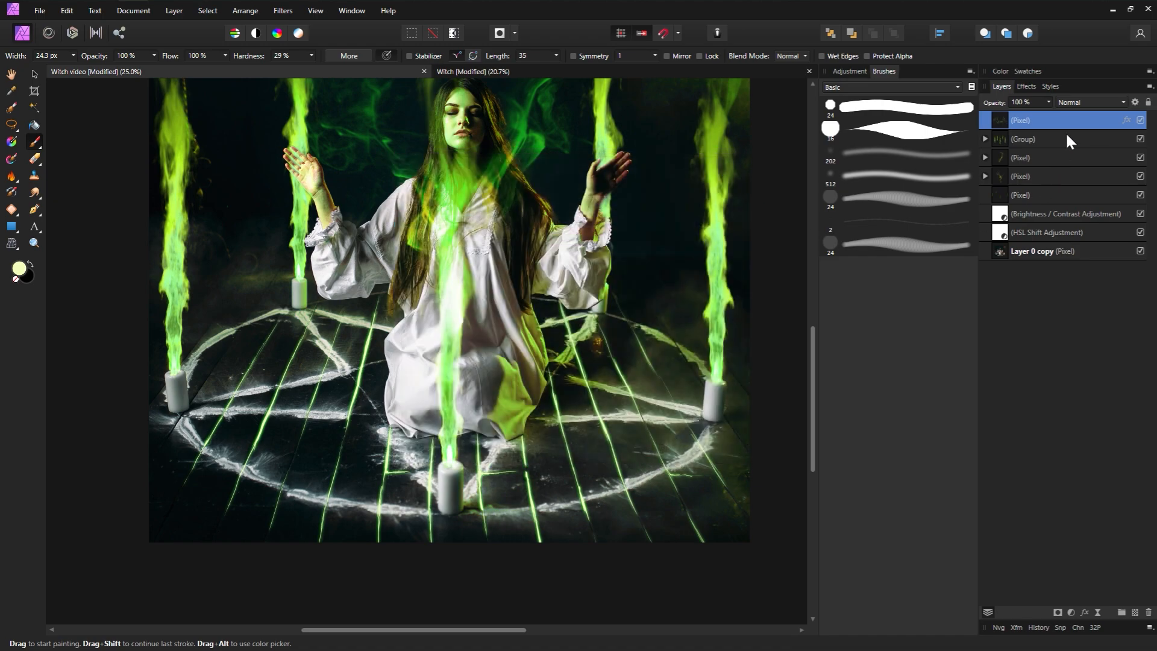
Step: Duplicate the glowing plank-lines layer and apply a Motion Blur of about 933.8 px at 80° rotation to the copy
key("ctrl+j")
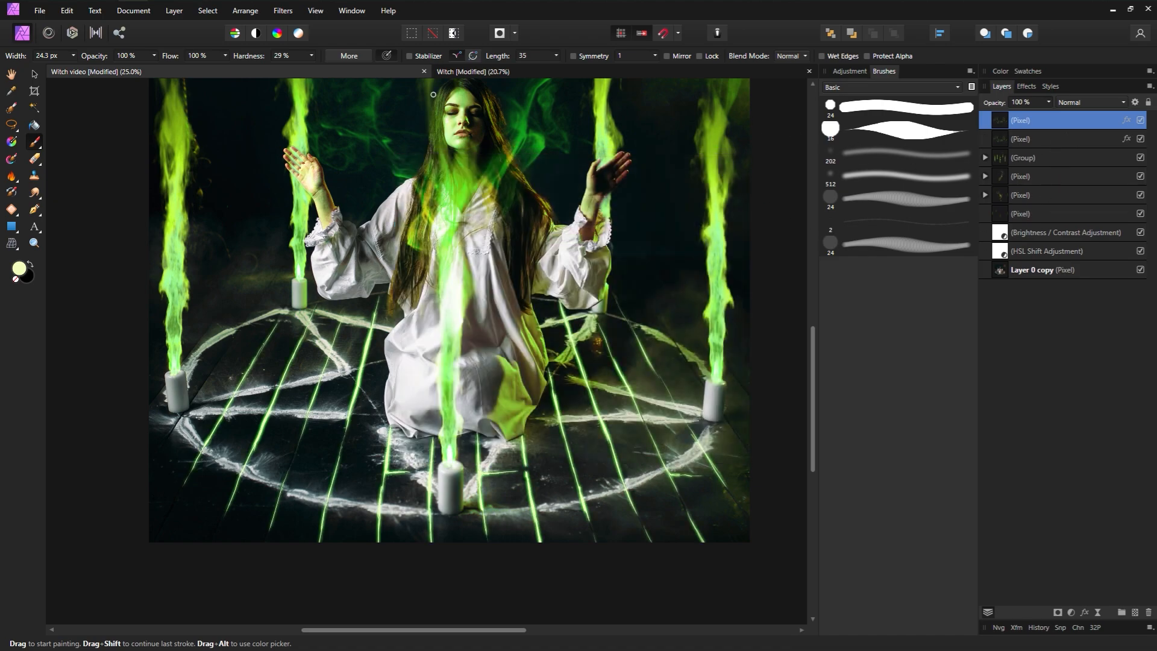
left_click(294, 12)
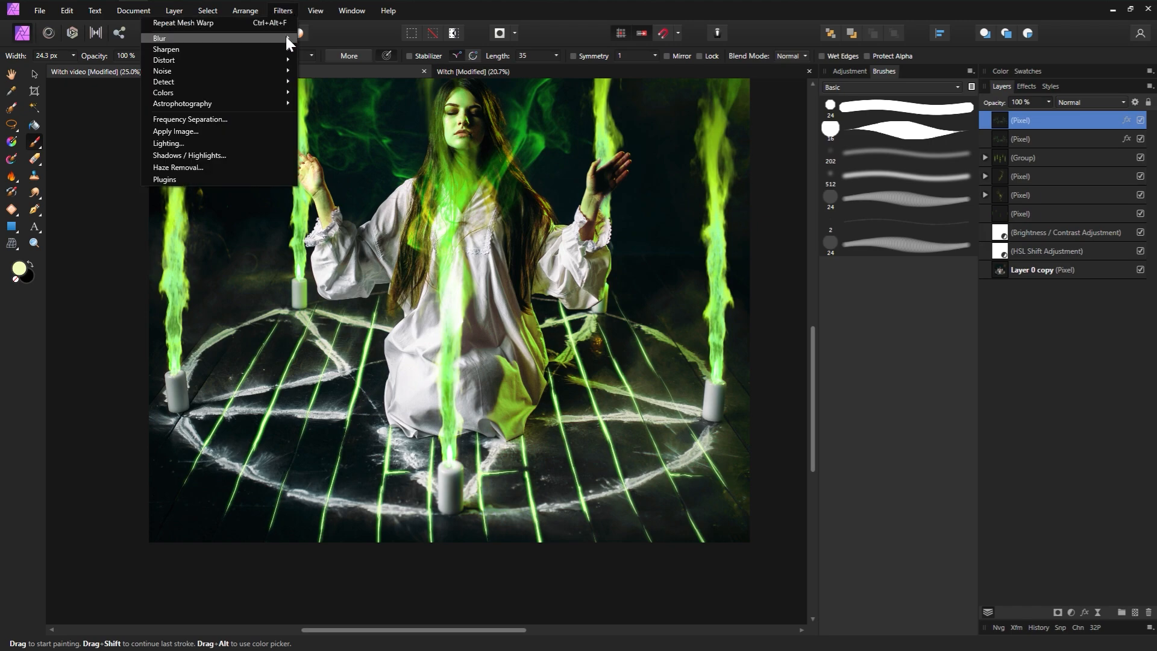
mouse_move(284, 37)
left_click(94, 88)
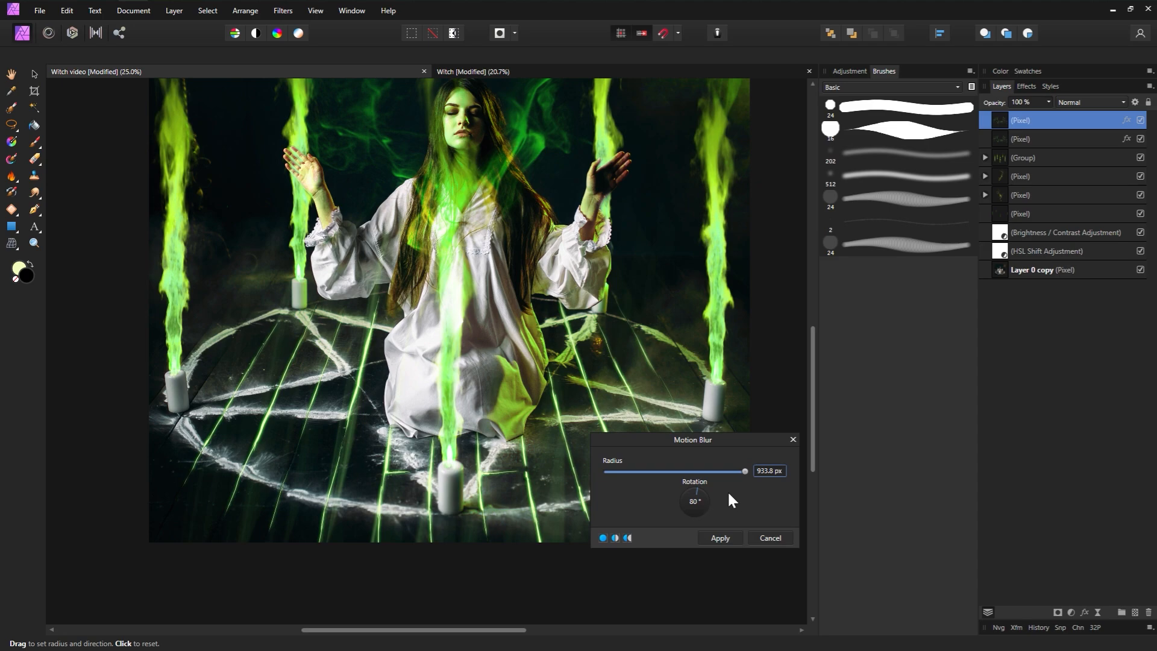
left_click_drag(515, 375, 482, 273)
left_click(722, 539)
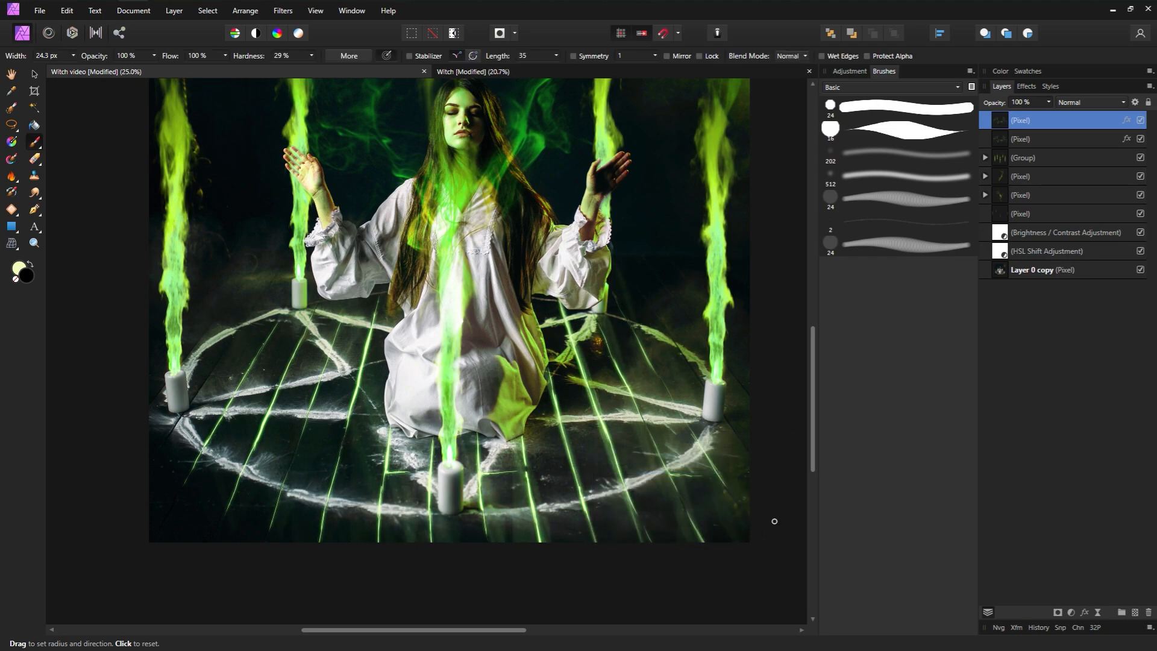
left_click(1141, 121)
left_click(1141, 121)
Step: Add a new pixel layer and draw a straight tapered Pen line along the outermost right plank gap, from the rear candle toward the floor's front corner
left_click(1135, 613)
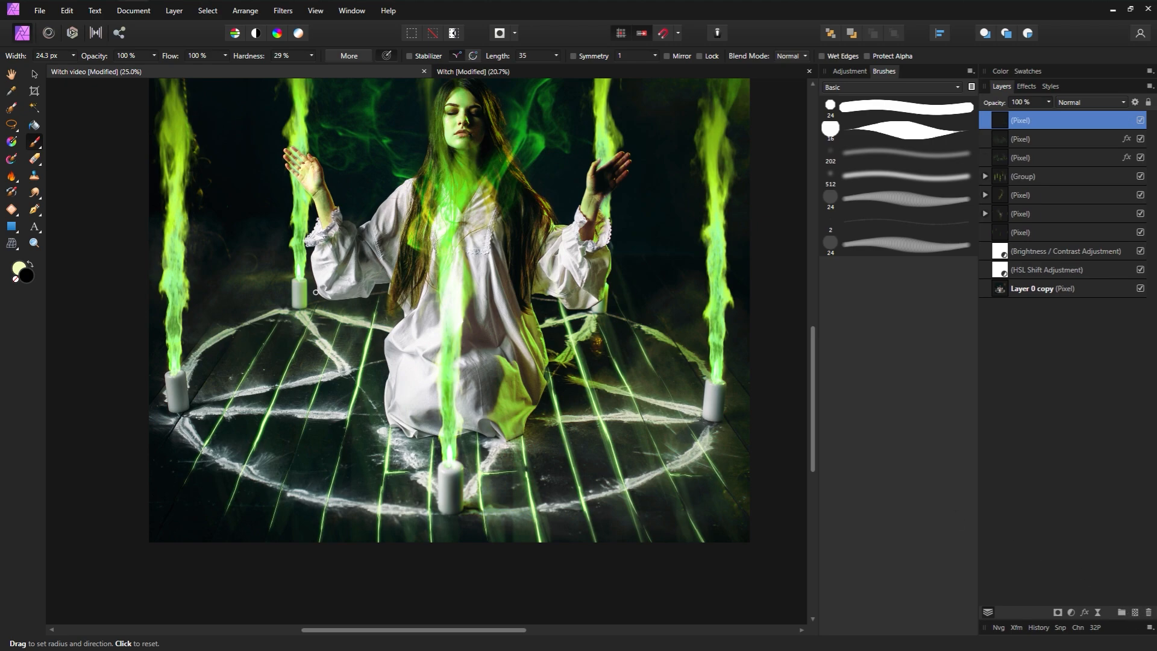
left_click(36, 207)
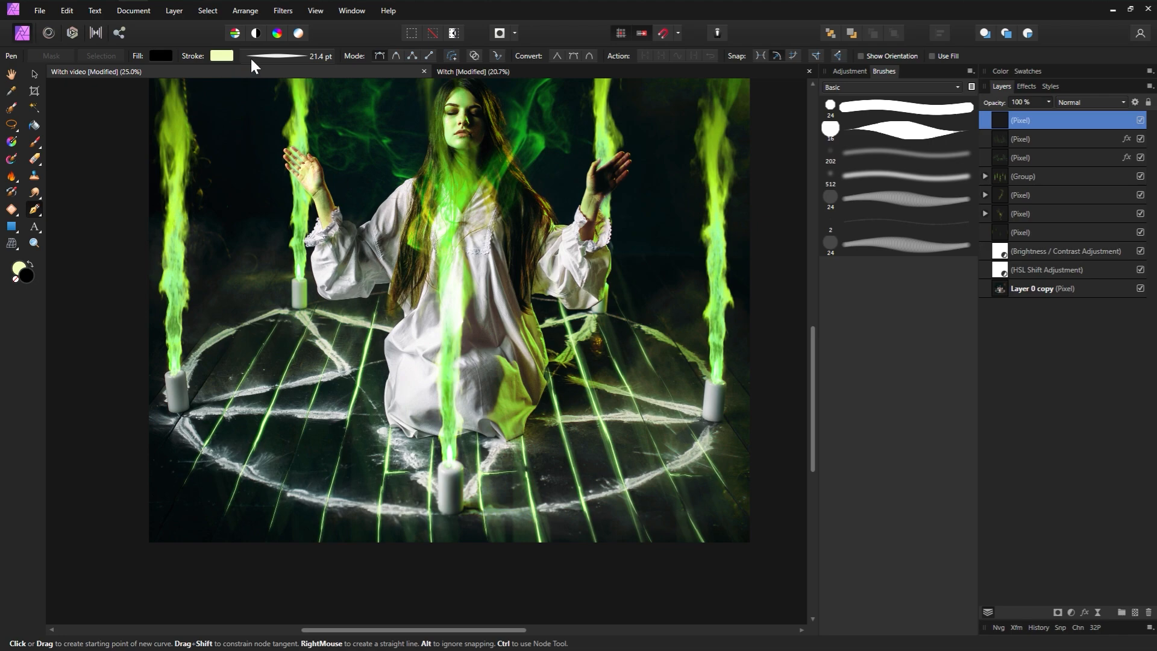
left_click(614, 295)
left_click(746, 515)
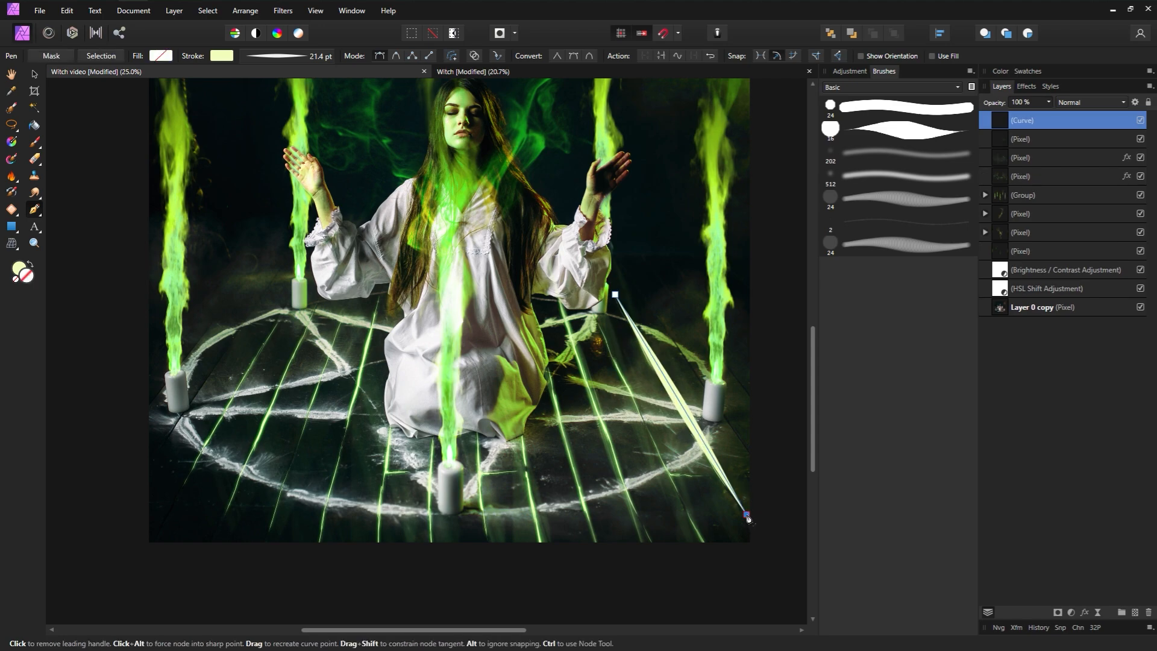
Step: Examine the Pen line's stroke colour, width and pressure profile
left_click(228, 58)
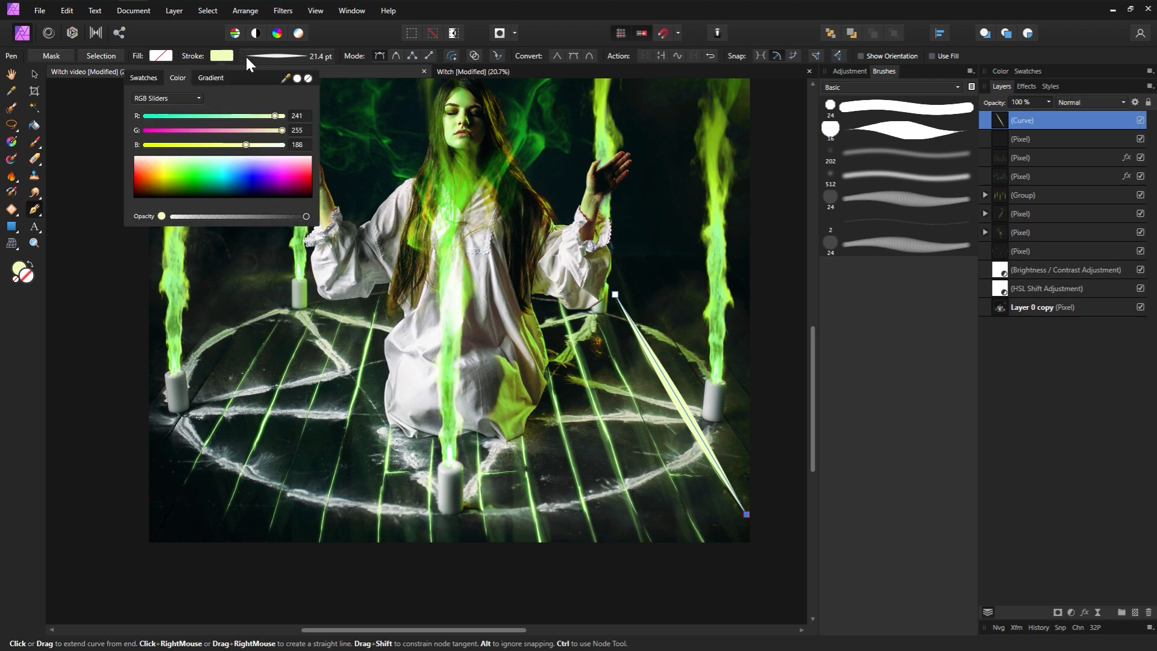
left_click(295, 56)
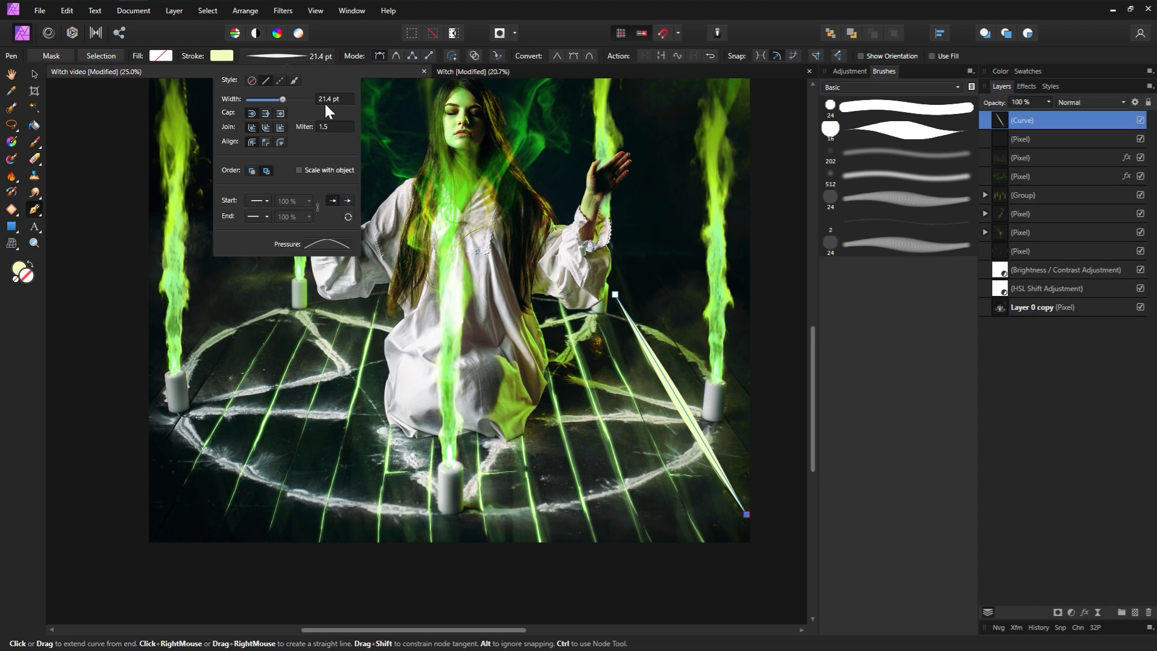
left_click(333, 243)
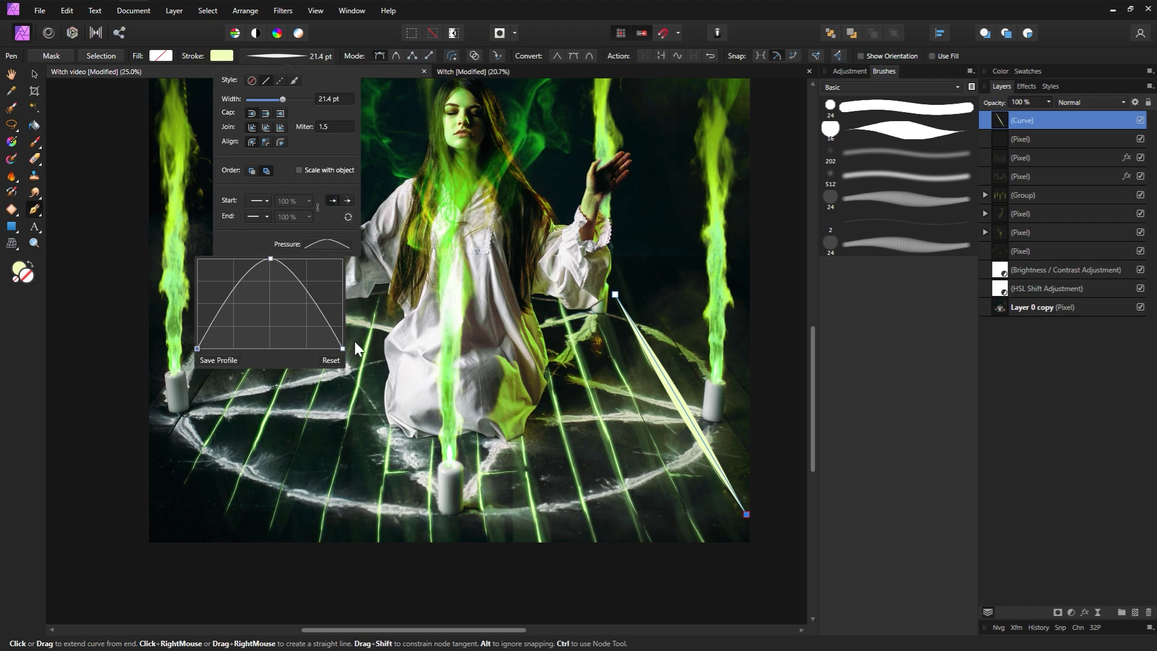
left_click_drag(199, 349, 199, 349)
left_click_drag(271, 257, 268, 258)
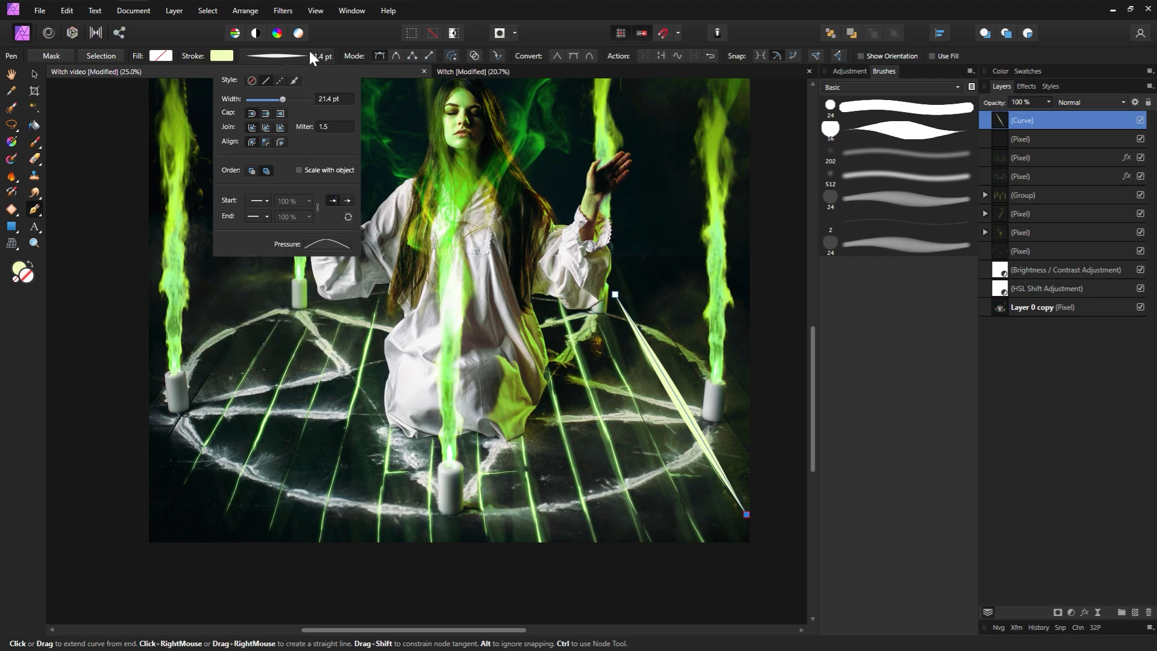
Step: Draw two more tapered Pen lines along the next plank gaps inward from the first line, running to the floor's front edge
left_click(1024, 142)
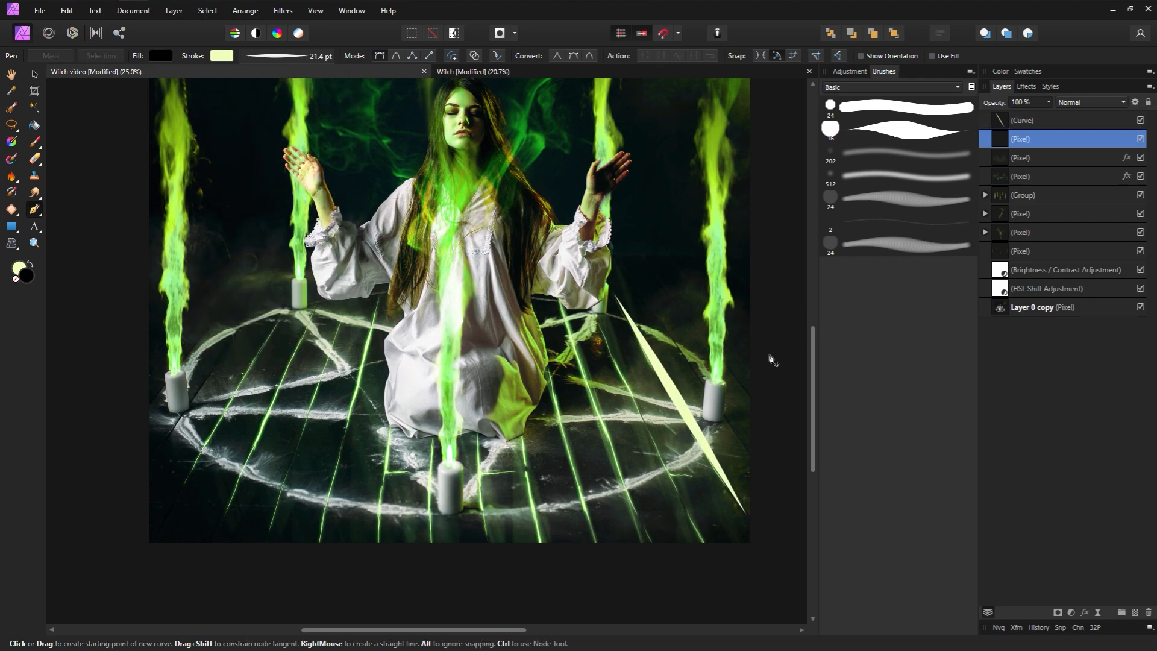
left_click(707, 545)
left_click(1027, 159)
left_click(563, 309)
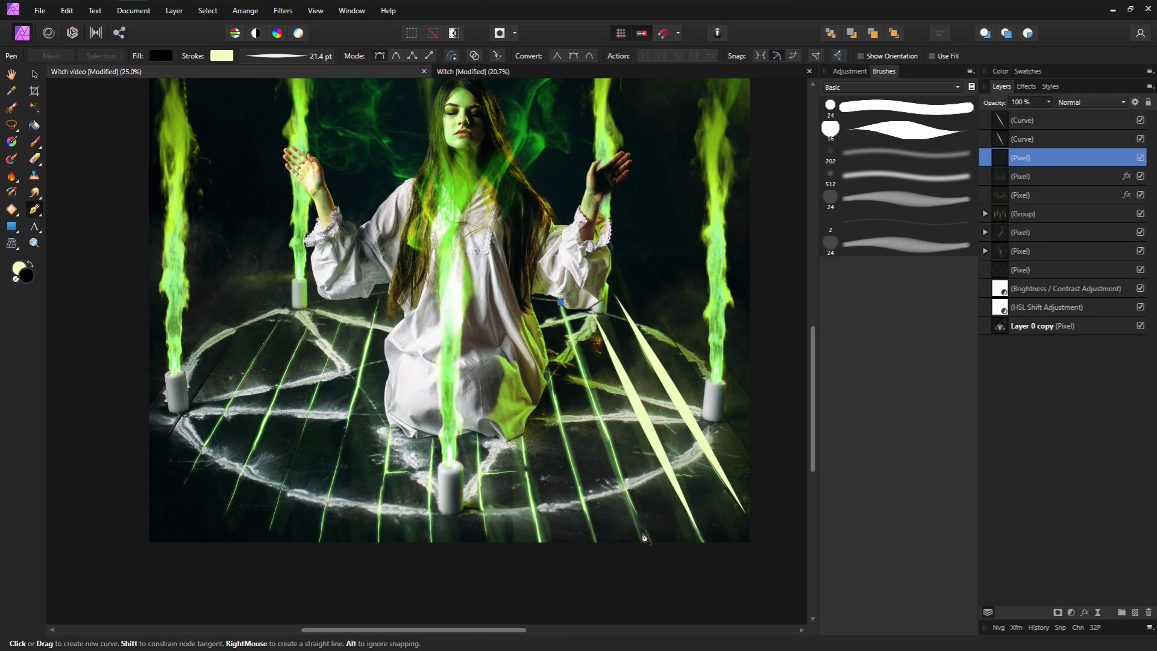
left_click(642, 530)
key("Escape")
Step: Draw two tapered Pen lines along the plank gaps from the dress's right side and lower hem to the floor's front edge
left_click(551, 375)
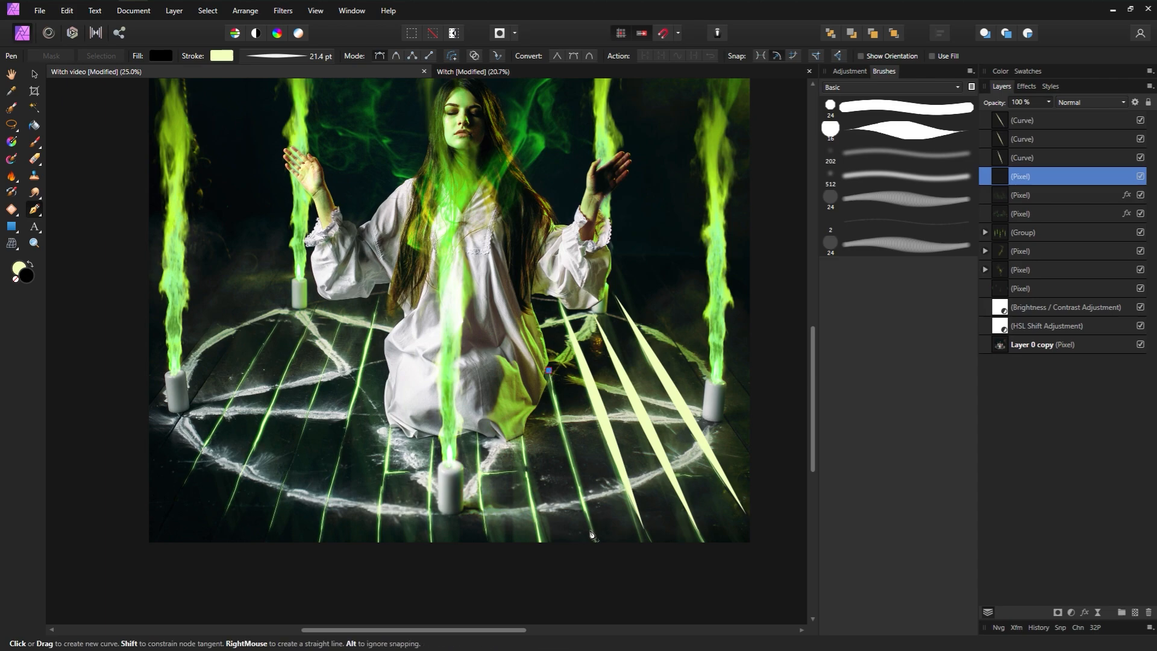
left_click(597, 538)
key("Escape")
left_click(523, 439)
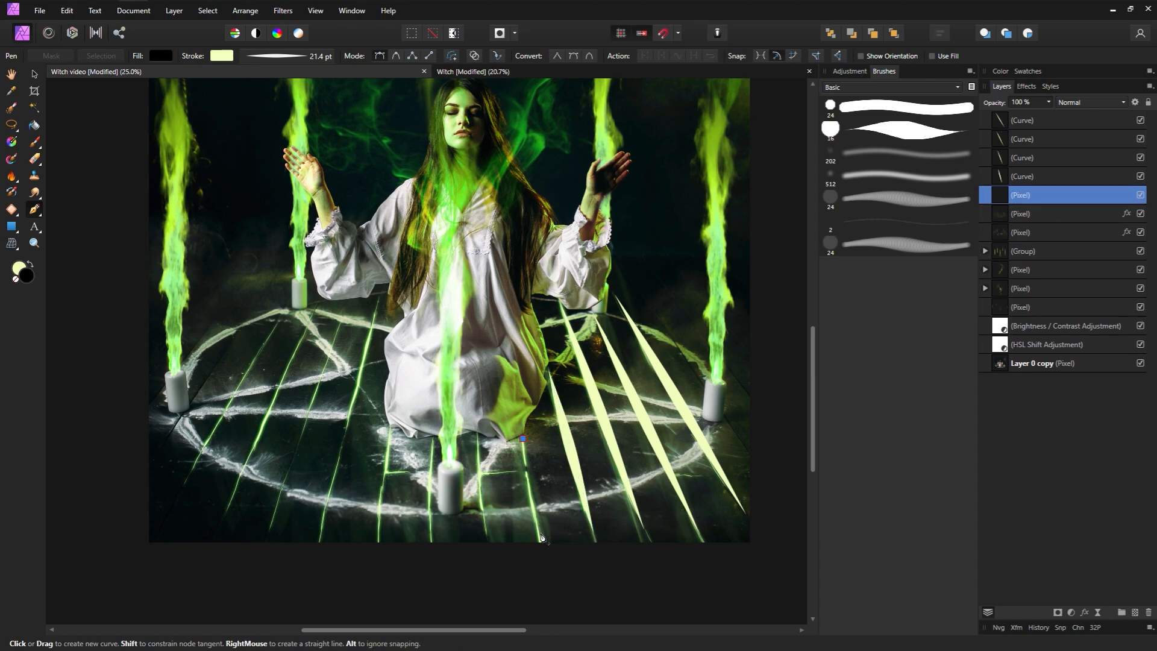
left_click(538, 531)
Step: Draw three tapered Pen lines from the dress hem to the floor's front edge, one right and two left of the front candle
left_click(1029, 216)
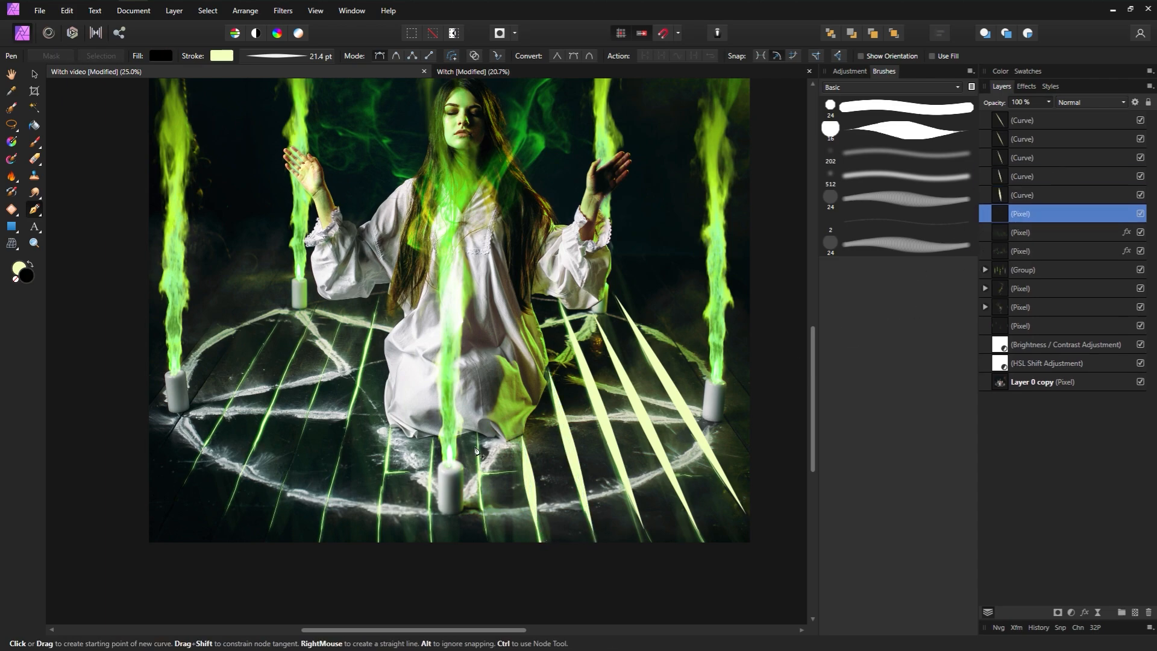
left_click(477, 434)
left_click(486, 531)
left_click(1035, 237)
left_click(432, 444)
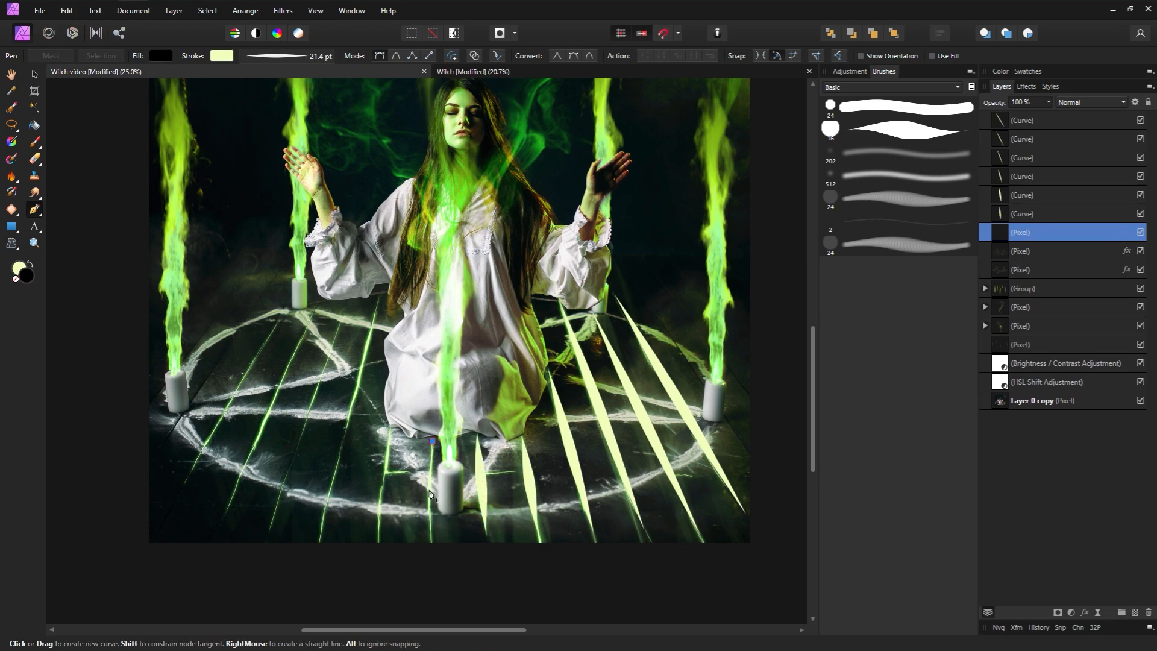
left_click(432, 533)
key("Escape")
left_click(390, 430)
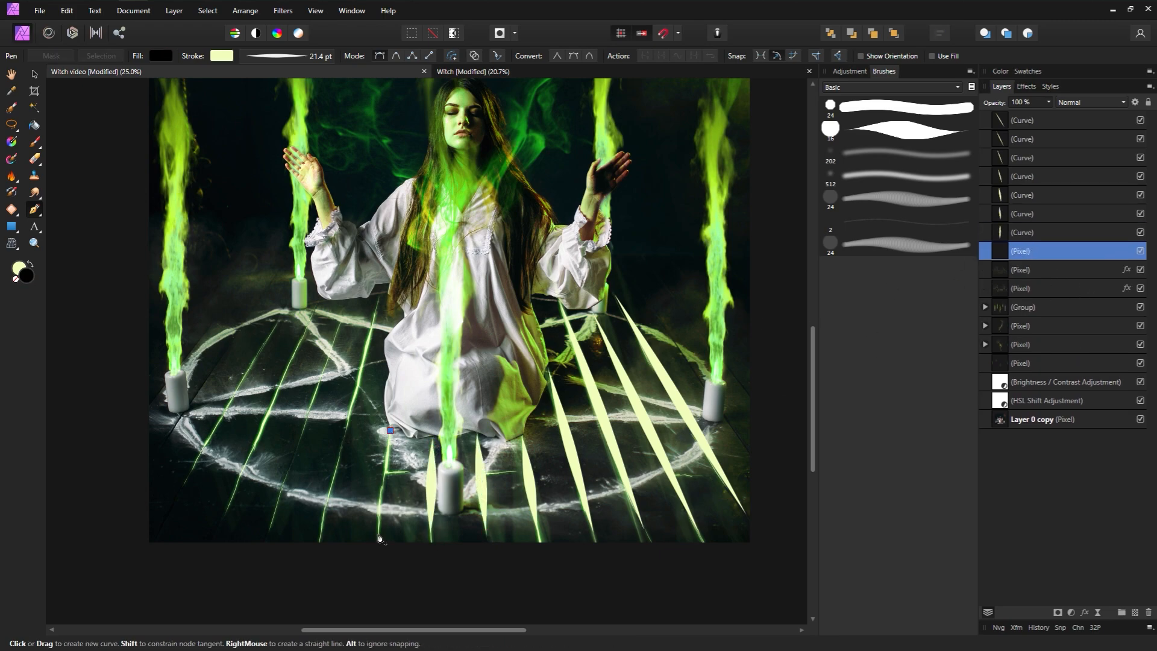
left_click(378, 533)
Step: Draw two tapered Pen lines along the long plank gaps just left of the dress, down toward the floor's front edge
left_click(1076, 273)
left_click(379, 297)
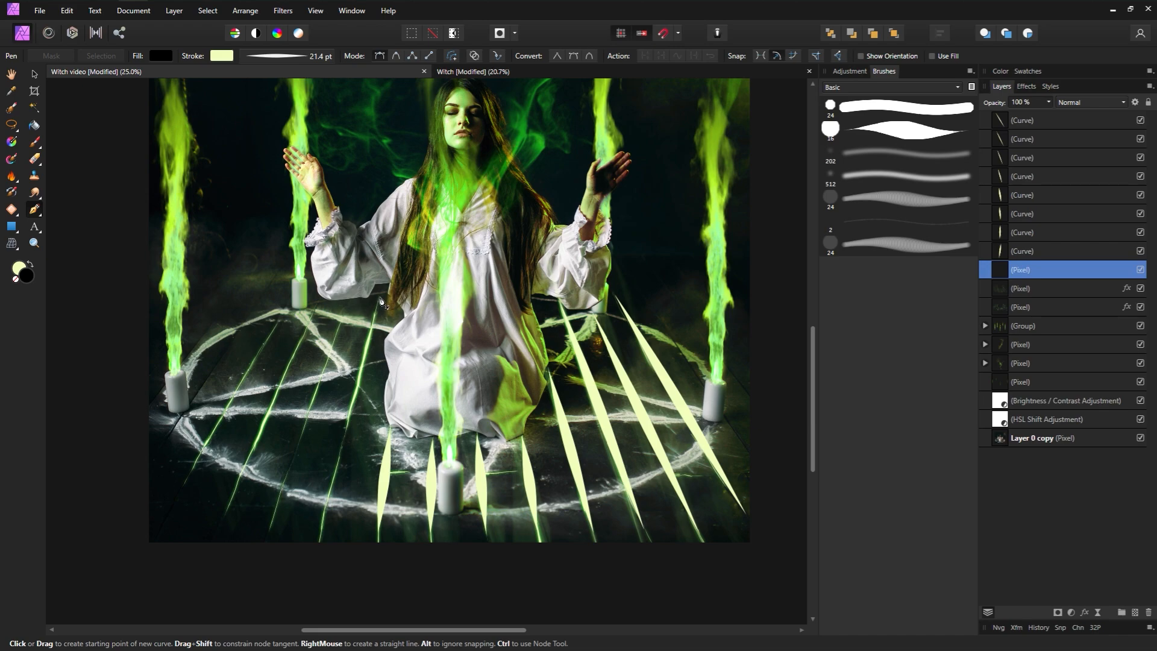
left_click(322, 534)
left_click(1072, 290)
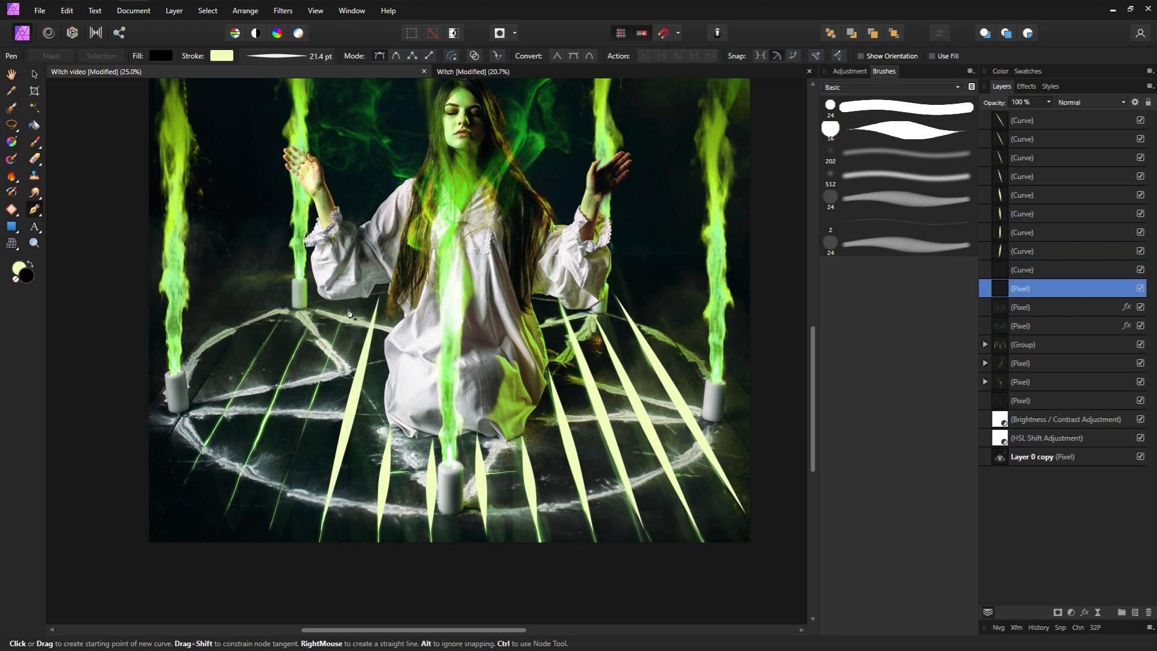
left_click(347, 308)
left_click(270, 525)
Step: Draw two tapered Pen lines along the two outermost left plank gaps, from the circle's back edge to its front edge
left_click(1060, 289)
left_click(311, 313)
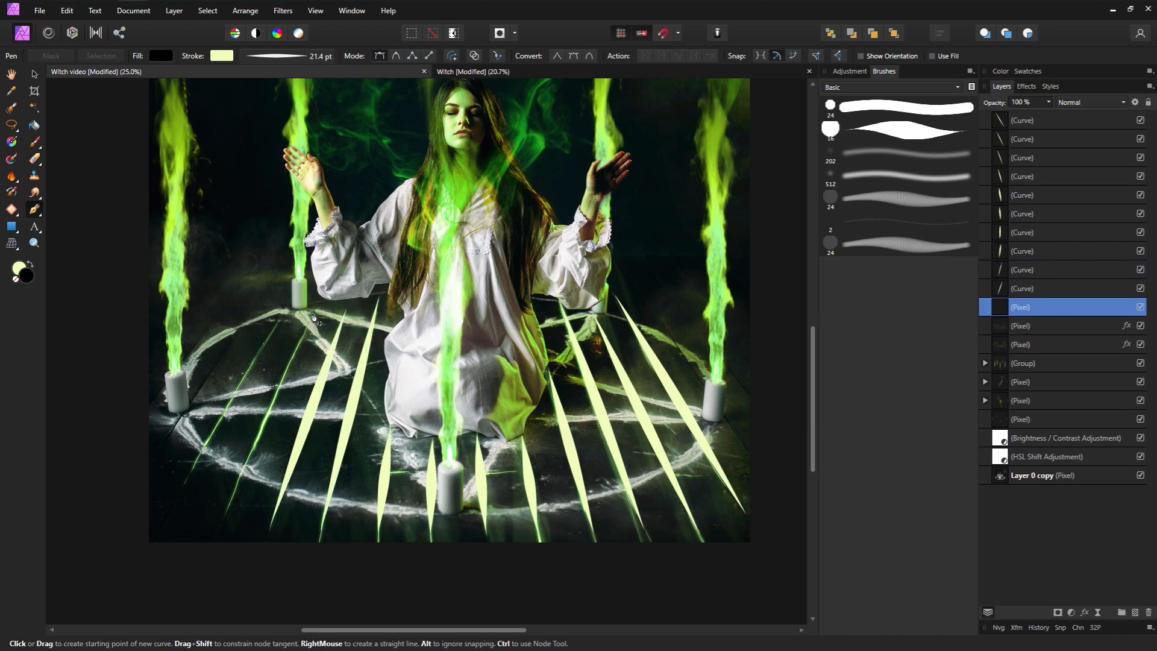
left_click(232, 494)
left_click(1048, 289)
left_click(275, 326)
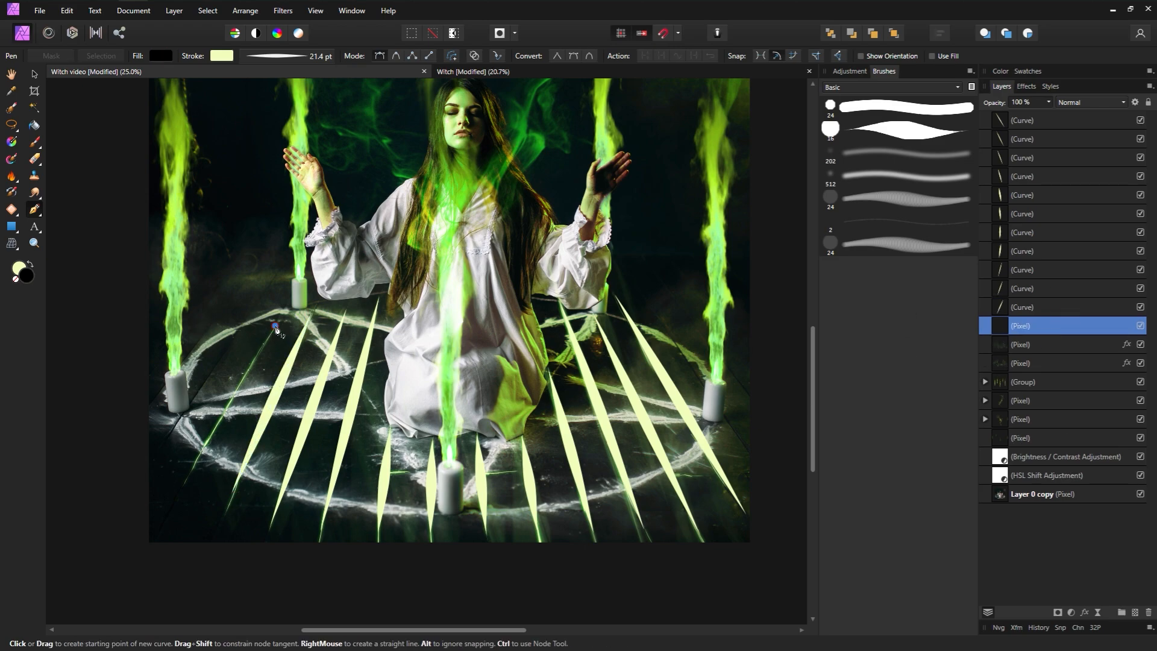
left_click(191, 469)
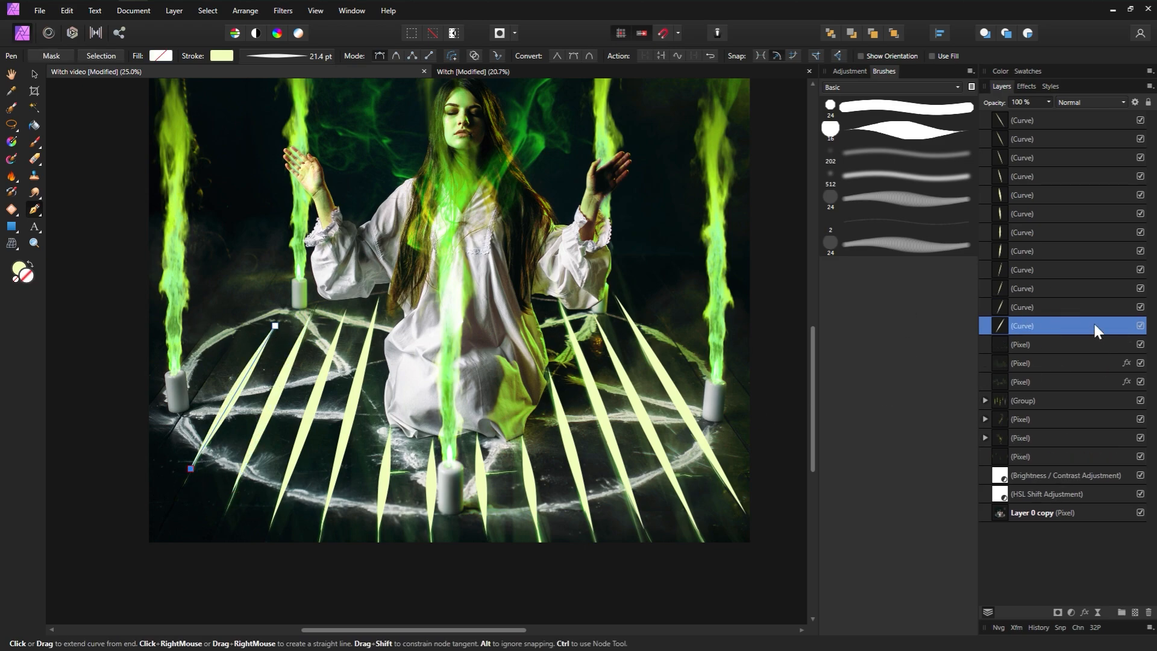
Step: Group and rasterize all twelve Pen curves into one pixel layer, and duplicate that layer
left_click(1057, 120)
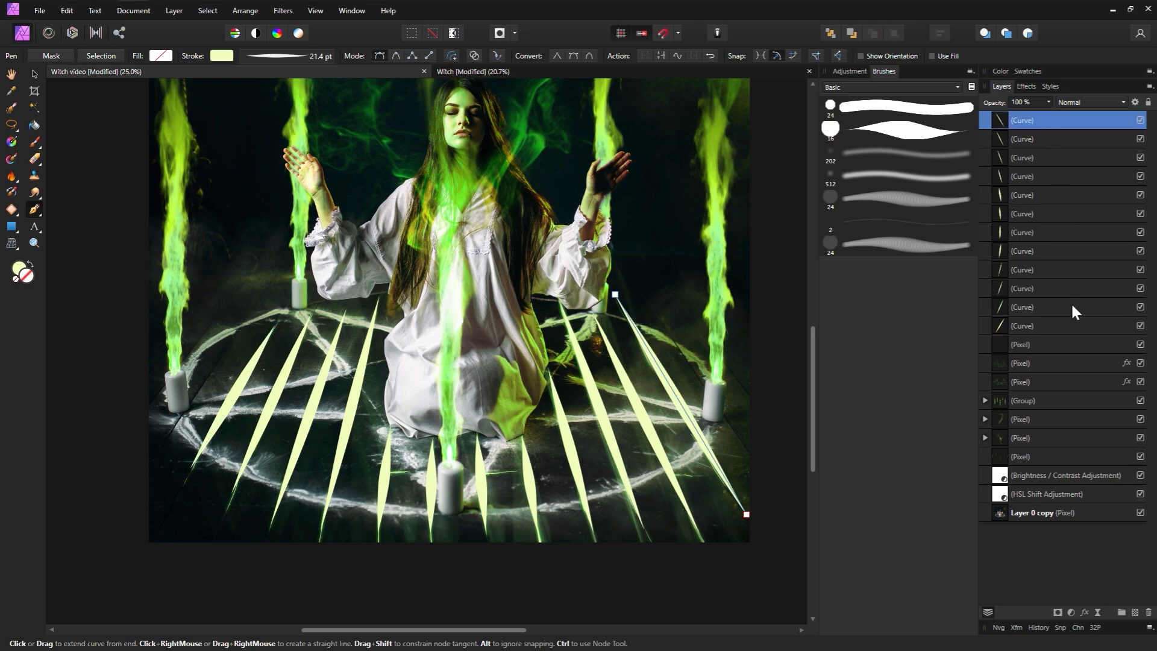
left_click(1068, 326, "shift")
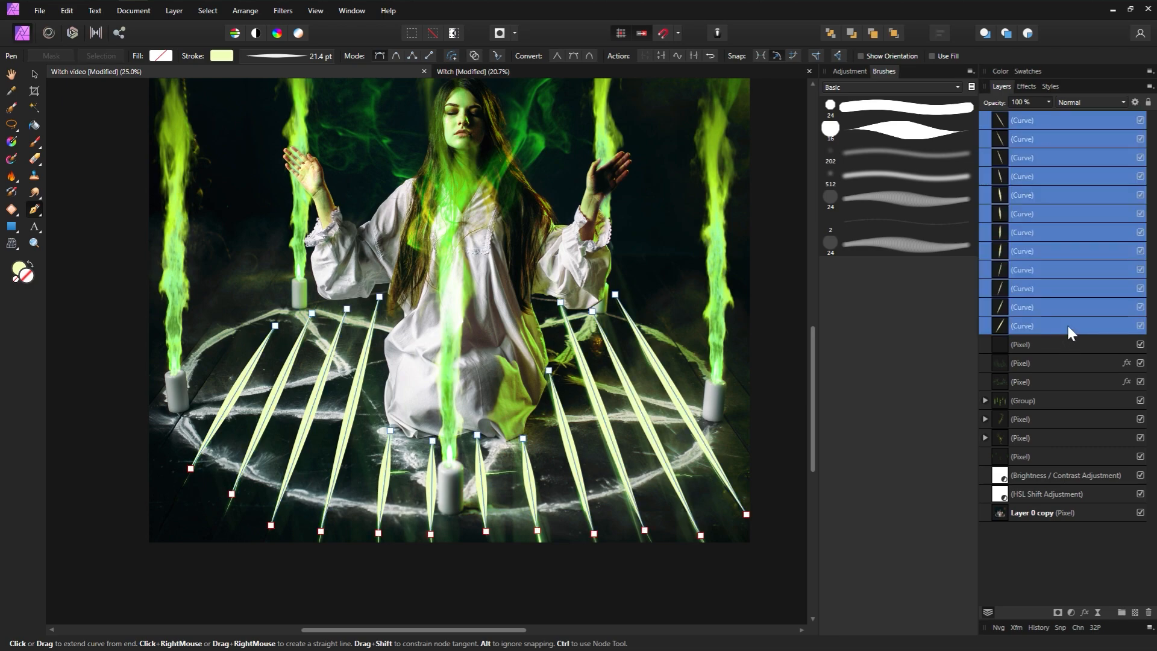
key("ctrl+g")
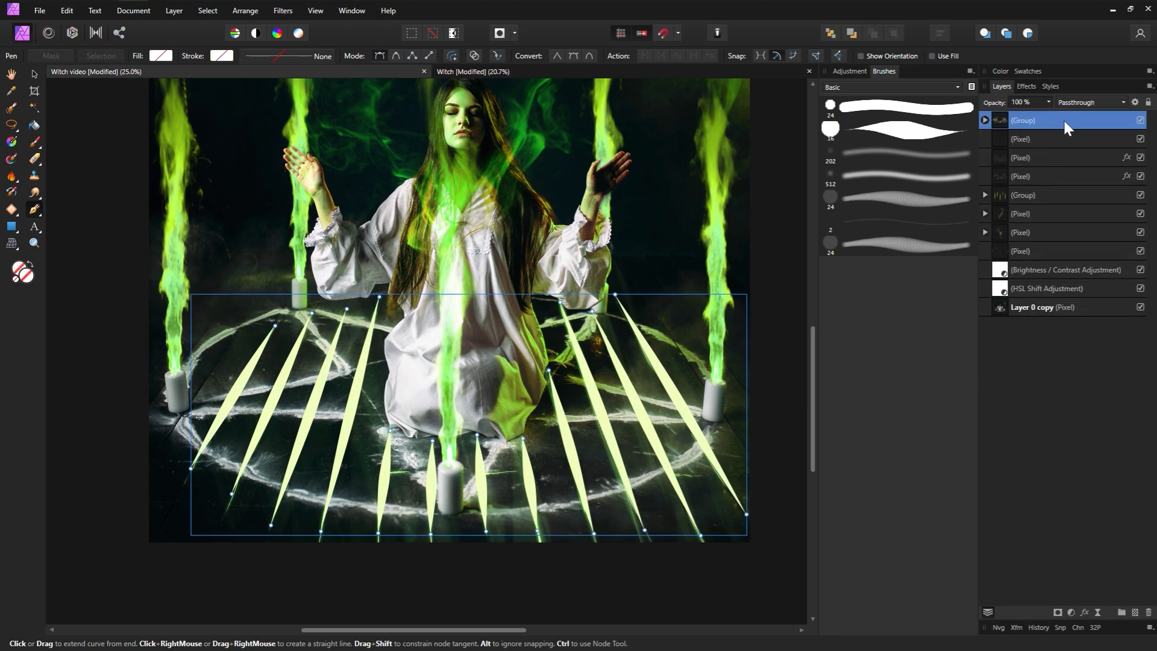
right_click(1063, 118)
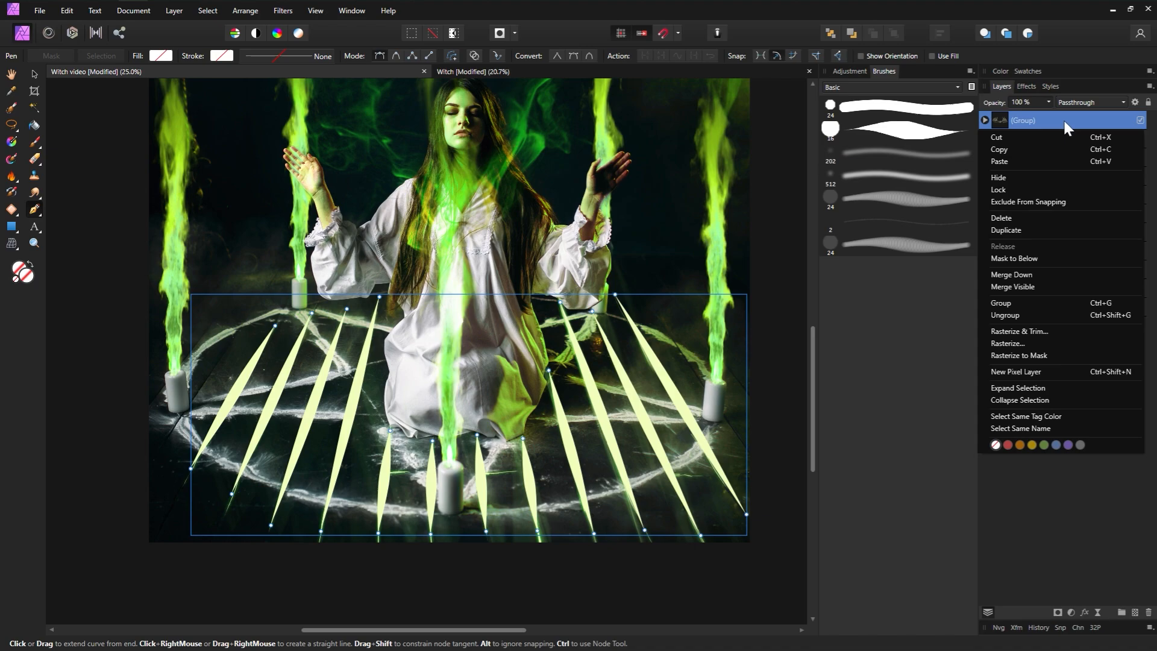
left_click(1041, 341)
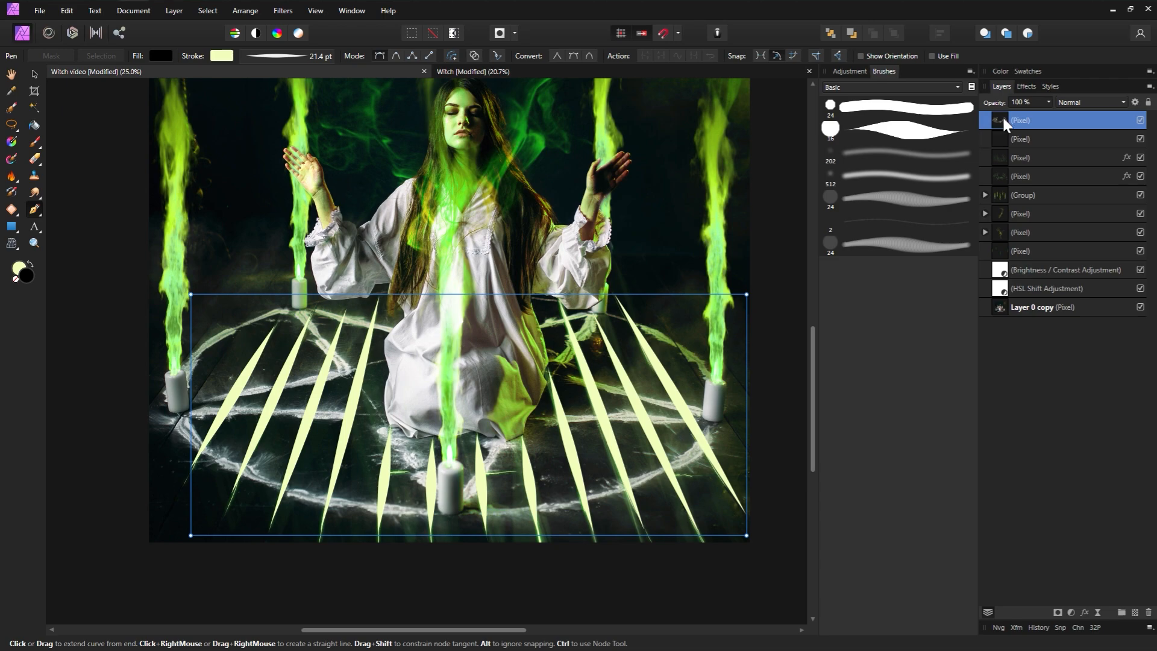
key("ctrl+j")
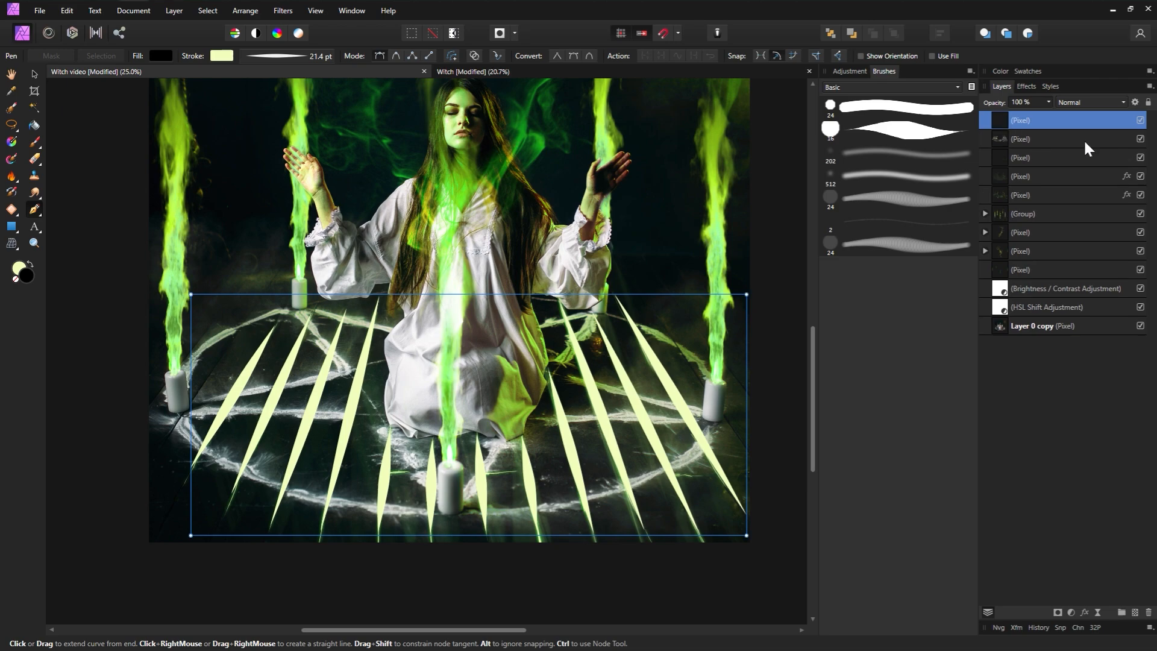
Step: Hide the original ray layer and set the duplicate above it to Soft Light
left_click(1142, 139)
left_click(1085, 102)
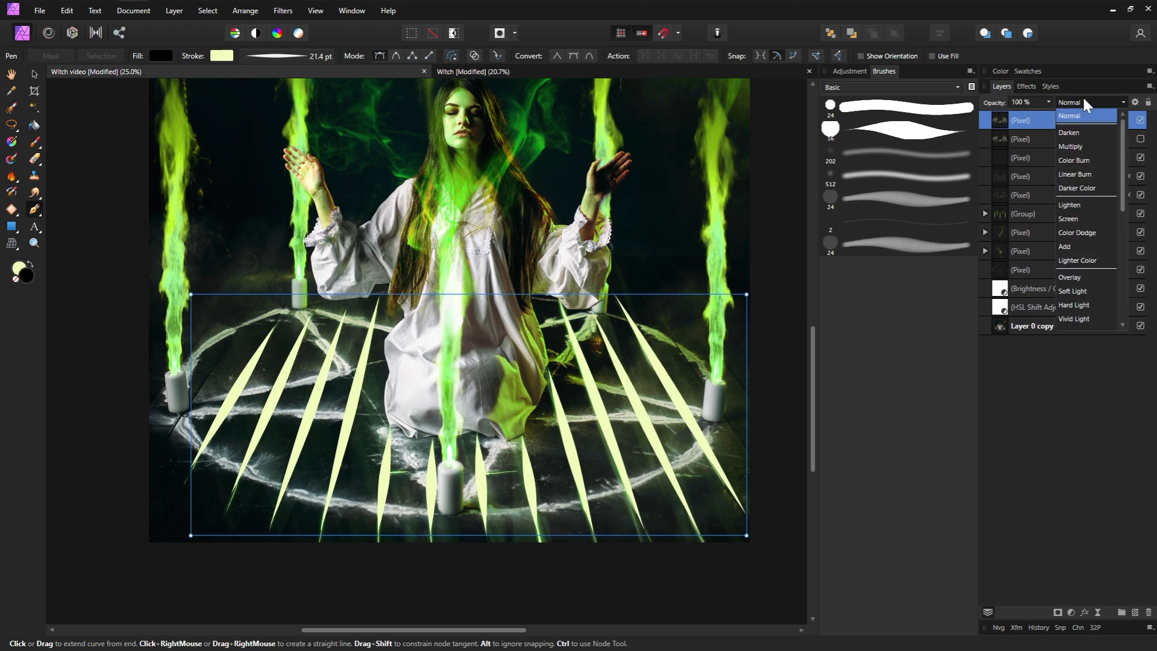
left_click(1073, 291)
Step: Apply Motion Blur to the Soft Light ray layer with a radius of 355.8 px and a rotation of 278°
mouse_move(233, 36)
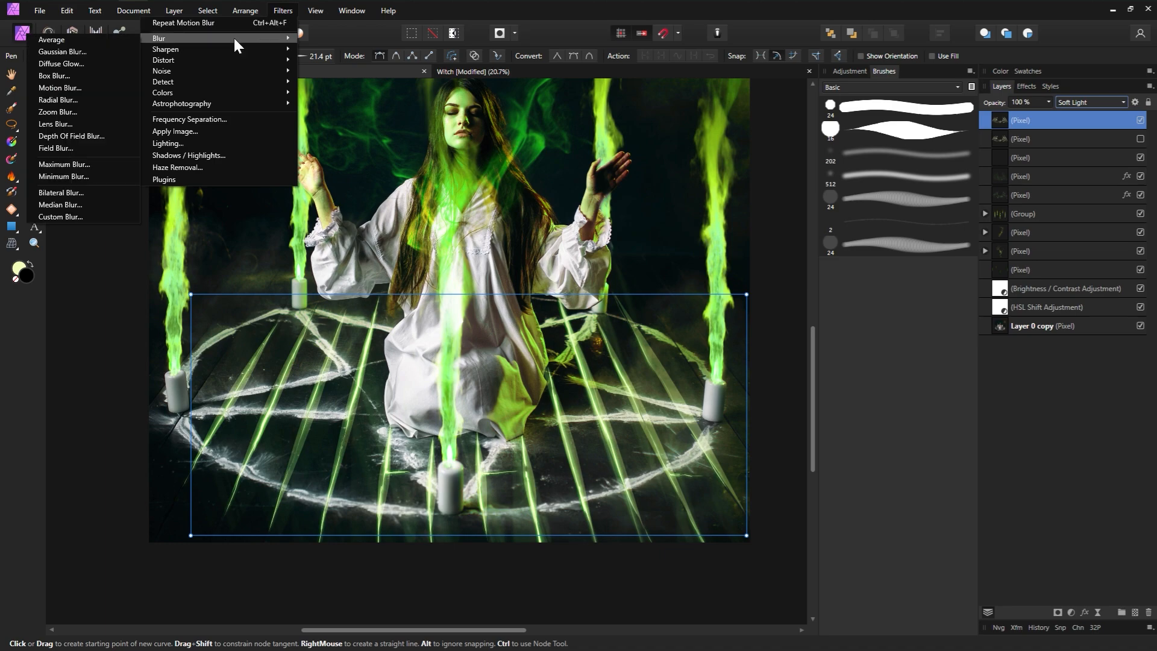
left_click(107, 85)
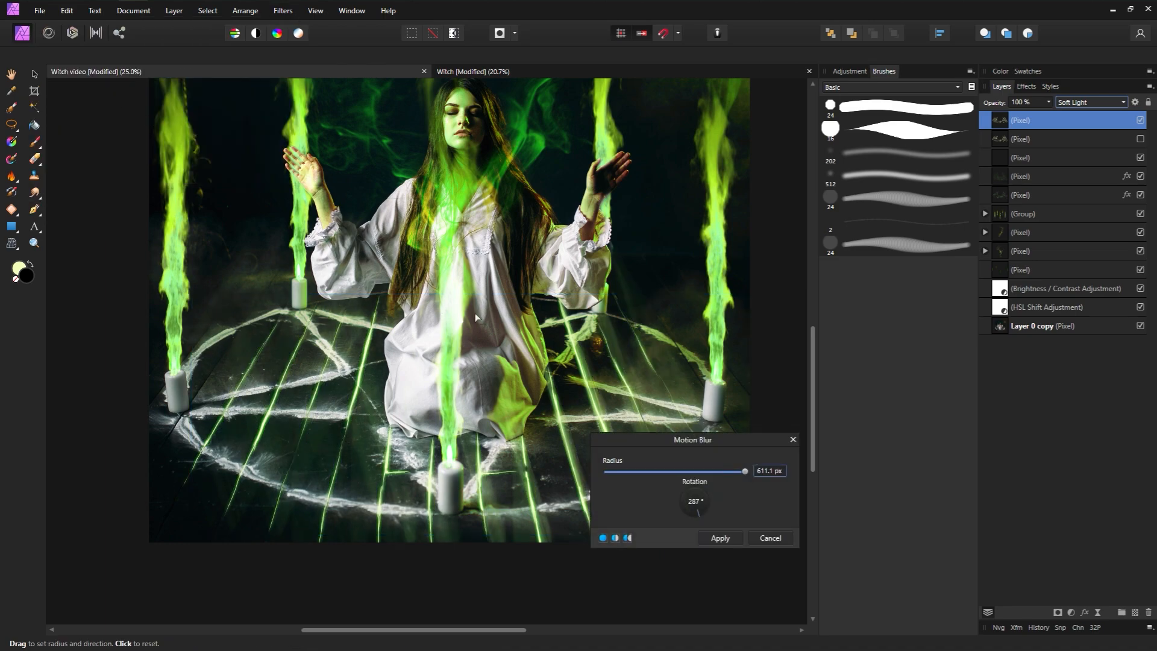
left_click_drag(513, 339, 486, 232)
left_click_drag(508, 270, 486, 73)
left_click_drag(498, 131, 507, 210)
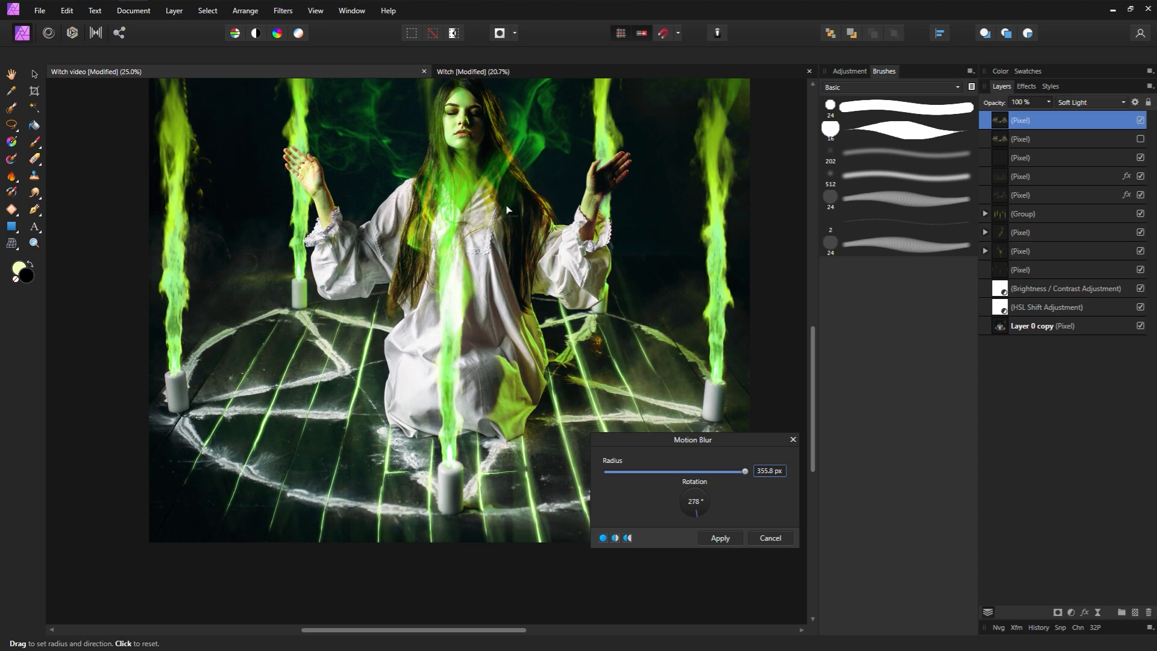
left_click(727, 540)
Step: Duplicate the hidden ray layer, move the visible copy to the top of the stack, and set it to Color Dodge
left_click(1072, 143)
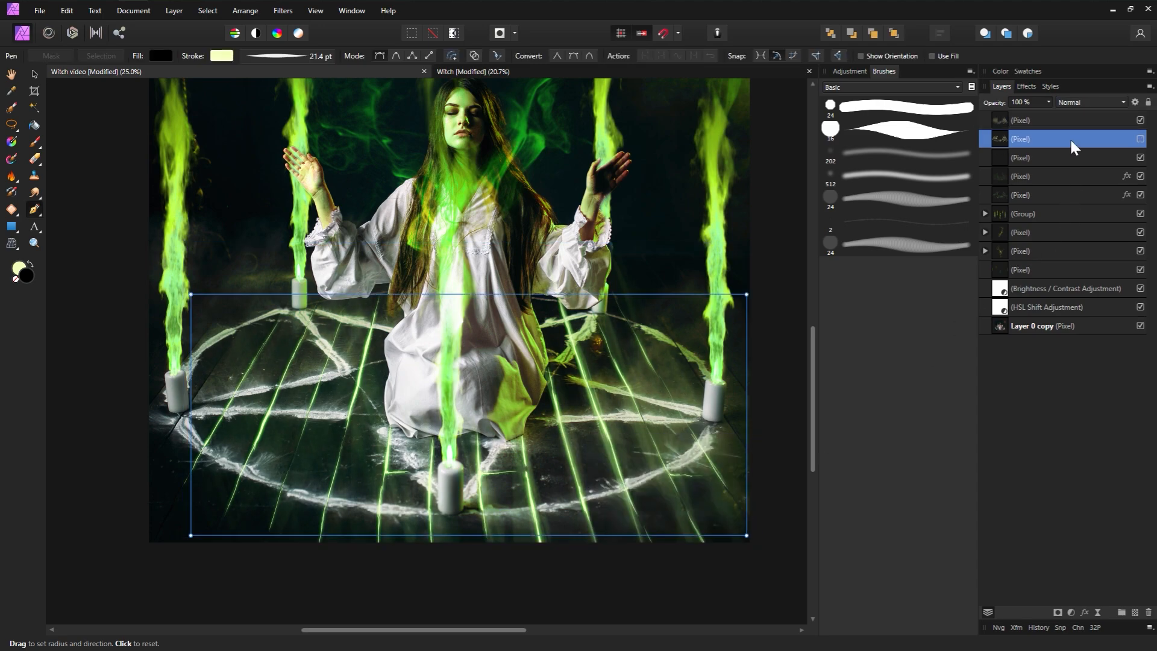
key("ctrl+j")
left_click_drag(1069, 137, 1001, 111)
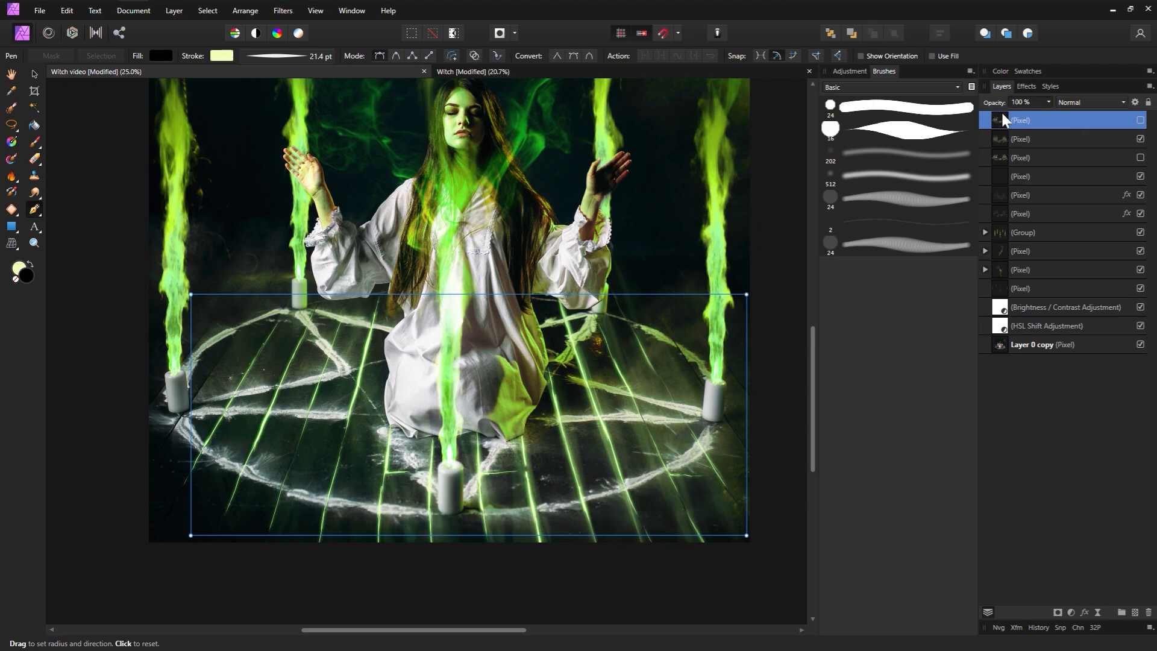
left_click(1141, 120)
left_click(1104, 102)
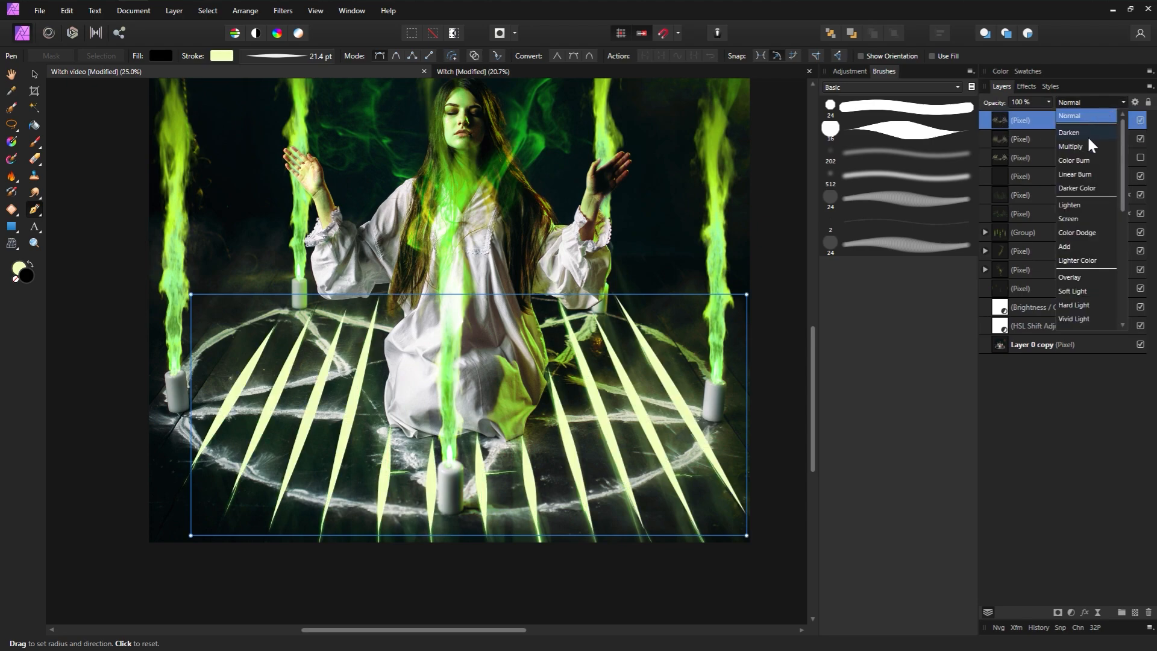
left_click(1078, 233)
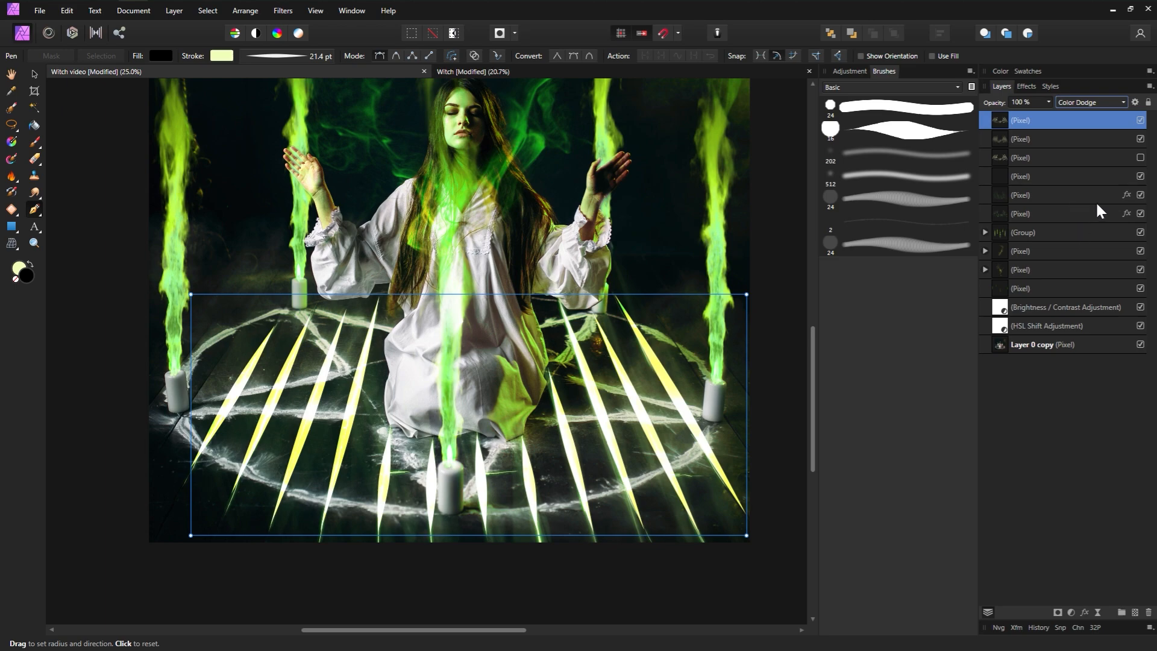
Step: Apply Motion Blur to the Color Dodge ray copy with a 1024 px radius at about 250° rotation
left_click(283, 10)
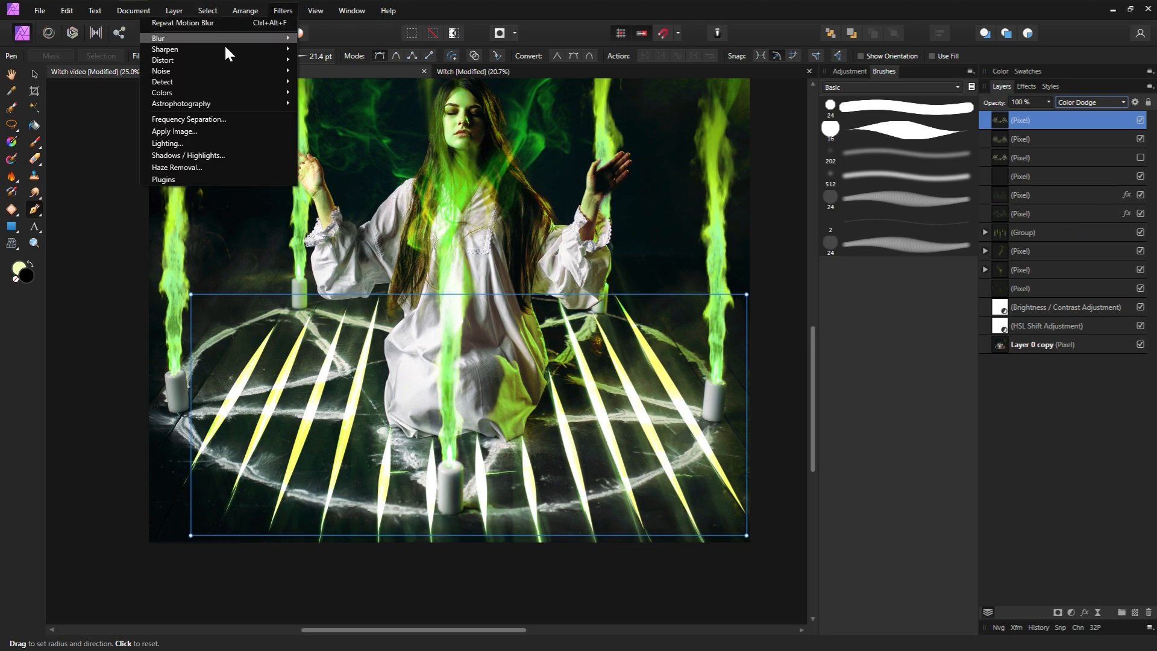
mouse_move(225, 50)
mouse_move(191, 36)
left_click(92, 85)
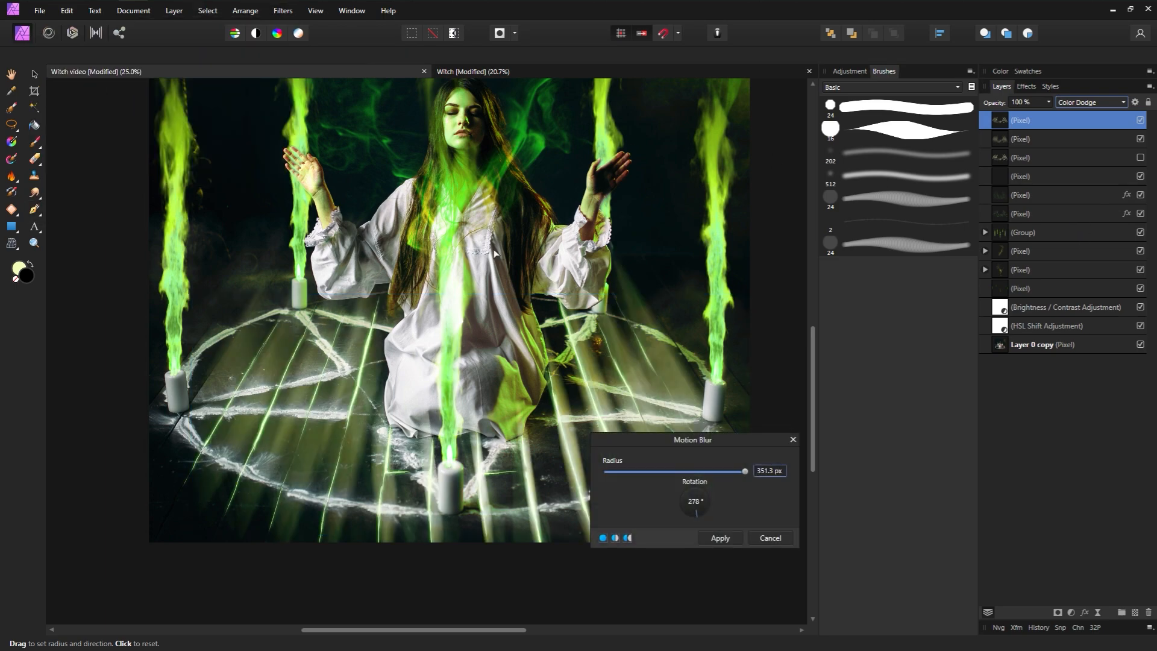
mouse_move(560, 327)
left_mouse_down()
mouse_move(524, 84)
mouse_move(602, 93)
mouse_move(626, 119)
left_mouse_up()
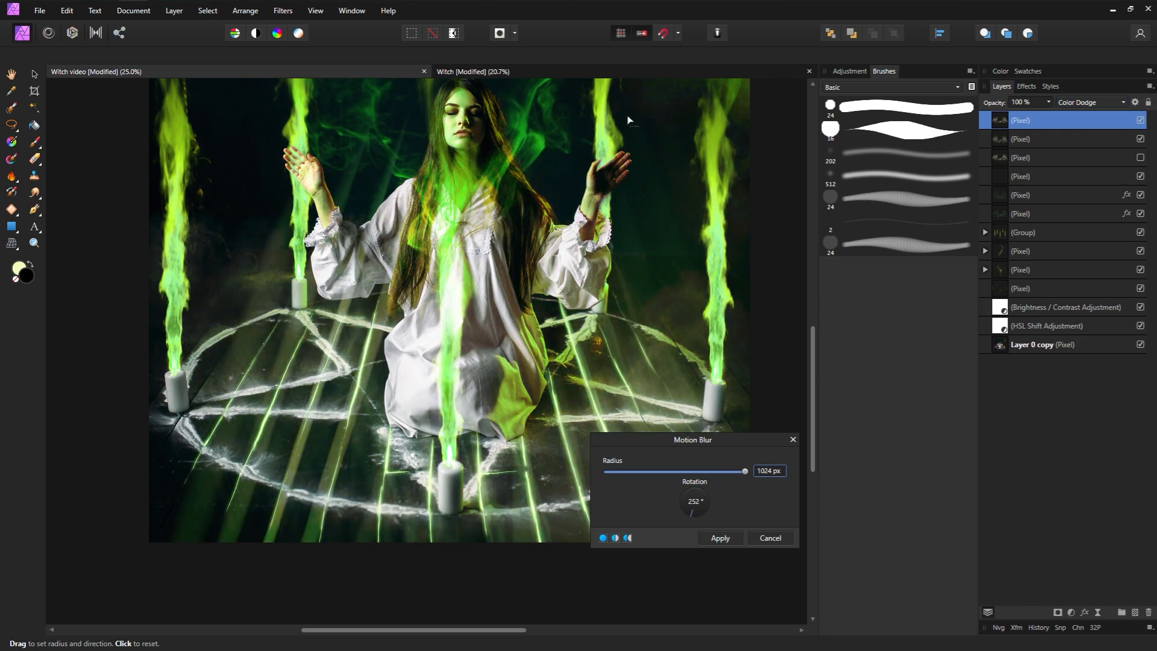
left_click_drag(493, 277, 497, 256)
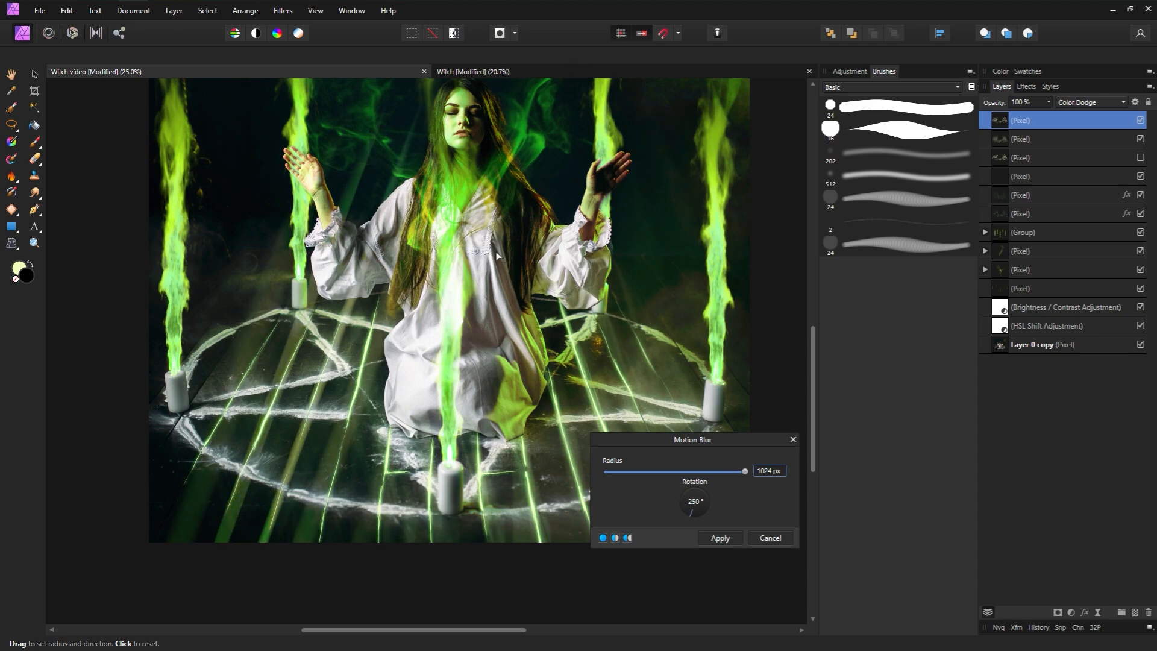
left_click_drag(444, 150, 463, 123)
left_click_drag(813, 296, 819, 345)
left_click(722, 537)
Step: Make another copy of the hidden ray layer at the top of the stack and set it to Overlay
left_click(1062, 156)
key("ctrl+j")
left_click_drag(1062, 156, 1010, 111)
left_click(1086, 102)
left_click(1077, 232)
left_click(1095, 110)
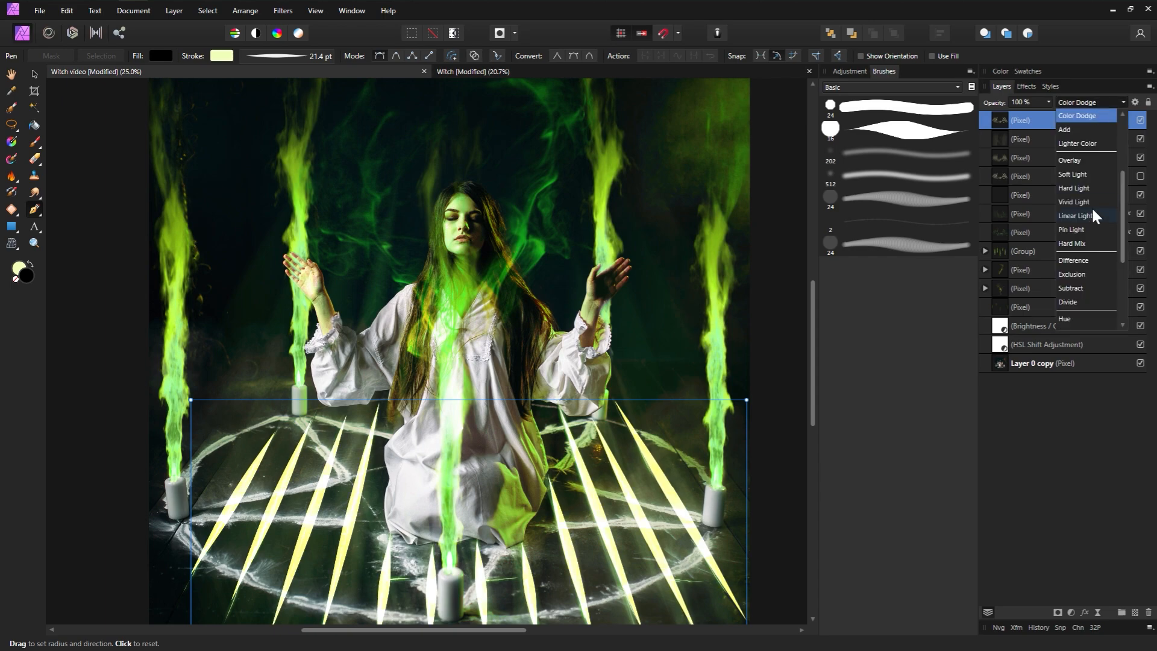
left_click(1095, 156)
Step: Apply Motion Blur to the Overlay ray copy and compare the scene with that layer hidden and shown
left_click(281, 17)
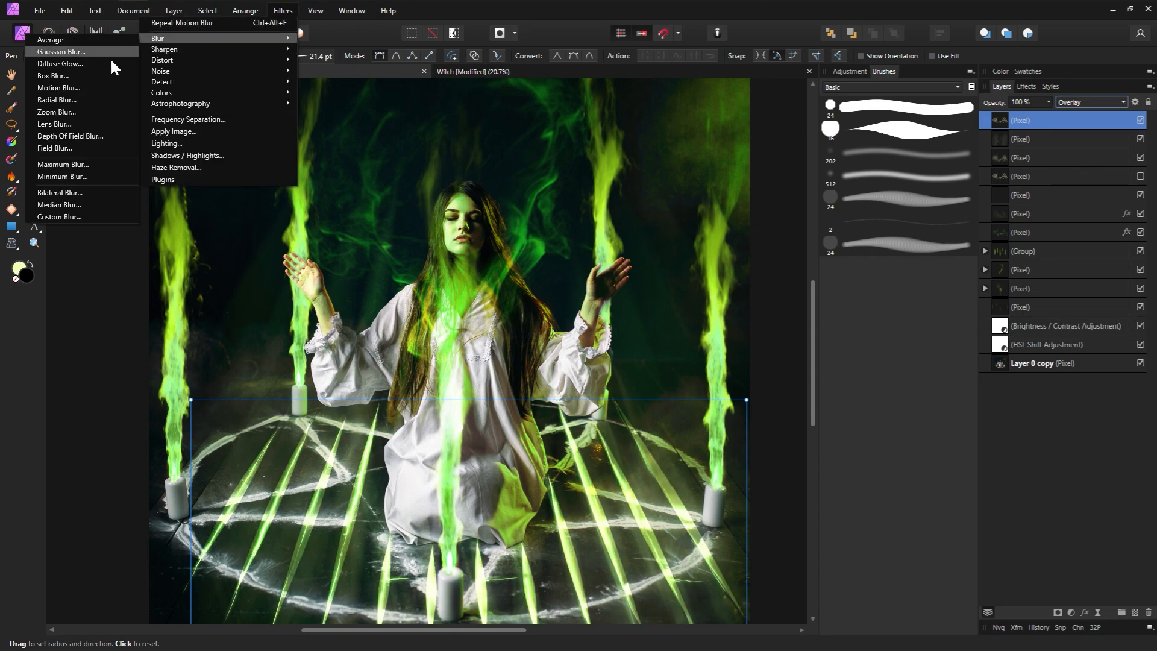
left_click(73, 162)
mouse_move(602, 148)
left_mouse_down()
mouse_move(593, 159)
mouse_move(504, 158)
mouse_move(592, 165)
left_mouse_up()
left_click(720, 538)
left_click(1140, 120)
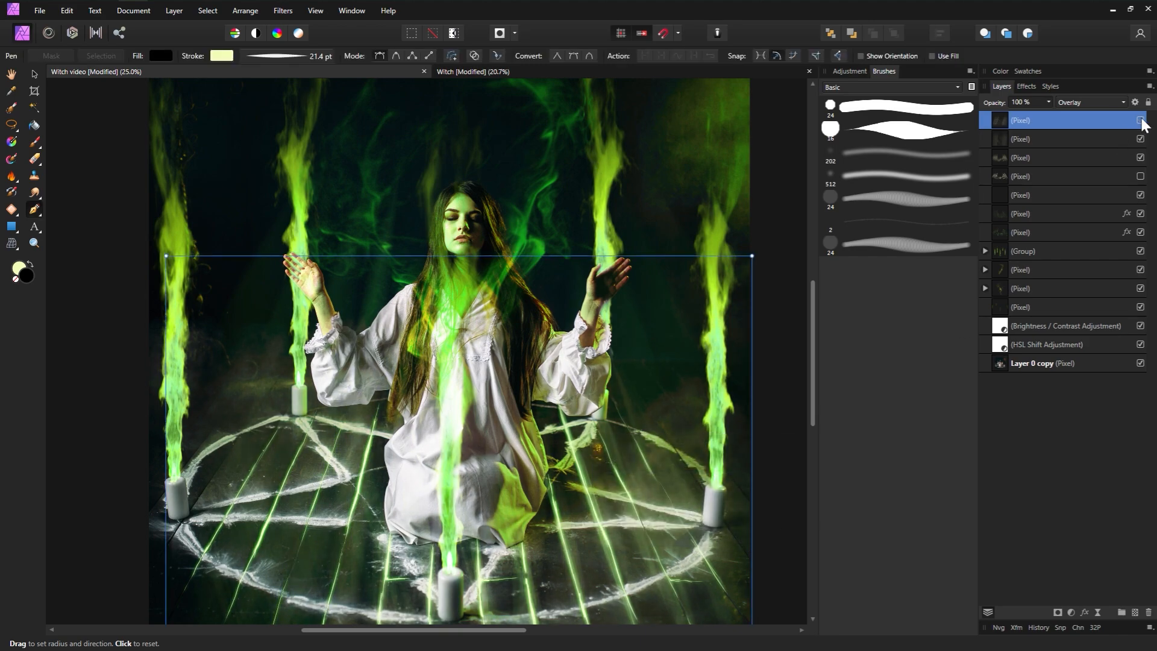
left_click(1141, 120)
Step: Duplicate the hidden ray layer once more, bring the copy to the top, make it visible, and set it to Overlay
left_click(1095, 175)
key("ctrl+j")
left_click_drag(1095, 176, 1012, 113)
left_click(1078, 103)
left_click(1088, 277)
left_click(1141, 120)
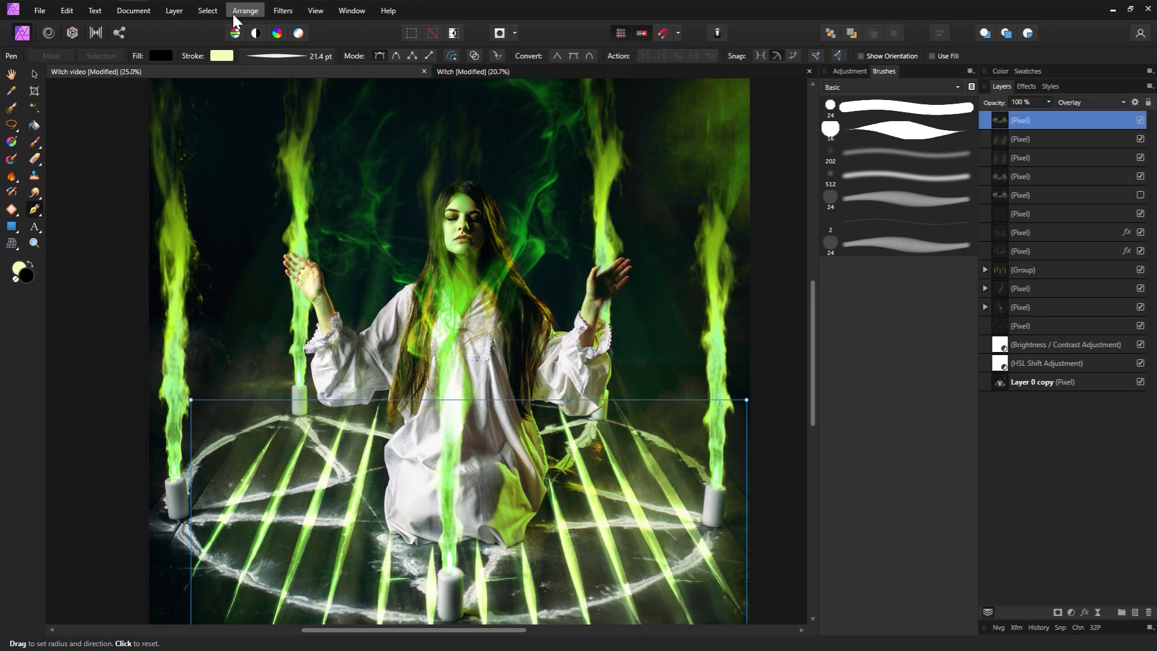
Step: Apply Motion Blur to the topmost ray copy at about 366 px and 290°, and compare the lower ray copies hidden and shown
left_click(282, 11)
mouse_move(241, 39)
left_click(95, 89)
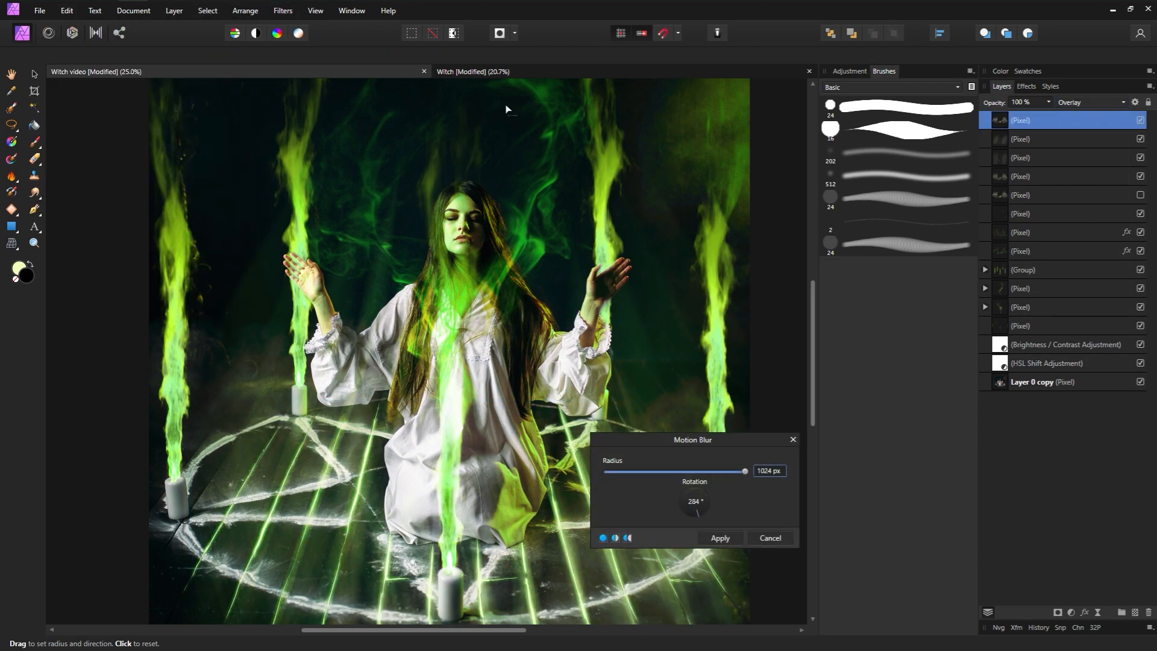
left_click_drag(474, 117, 547, 294)
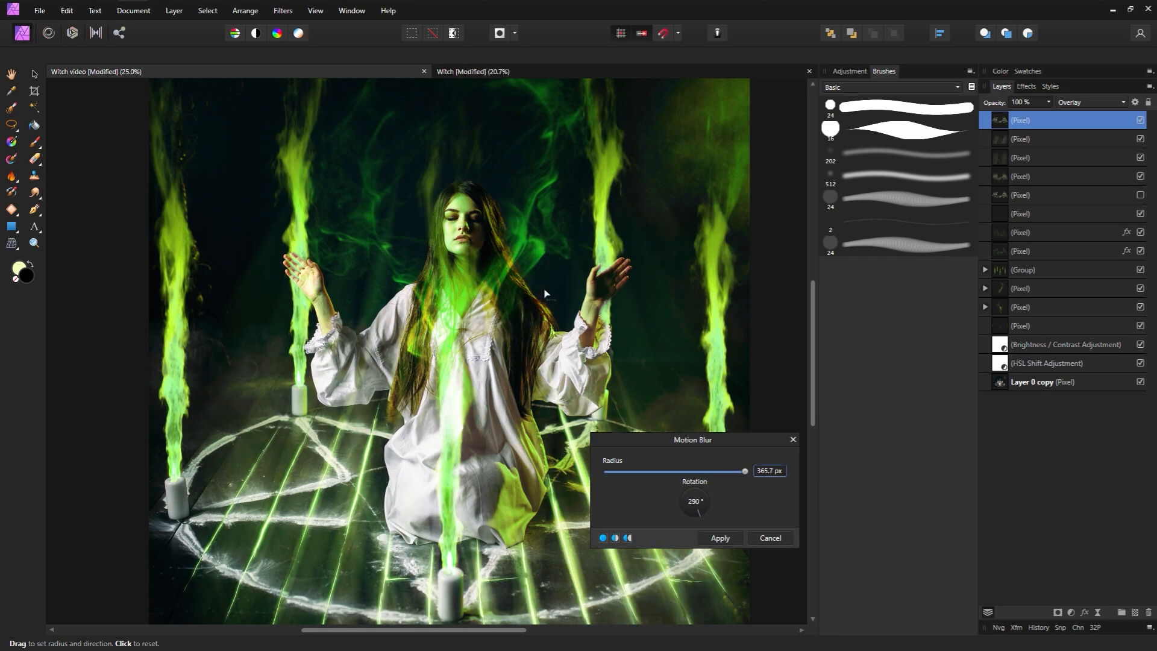
left_click_drag(738, 441, 345, 120)
left_click(328, 216)
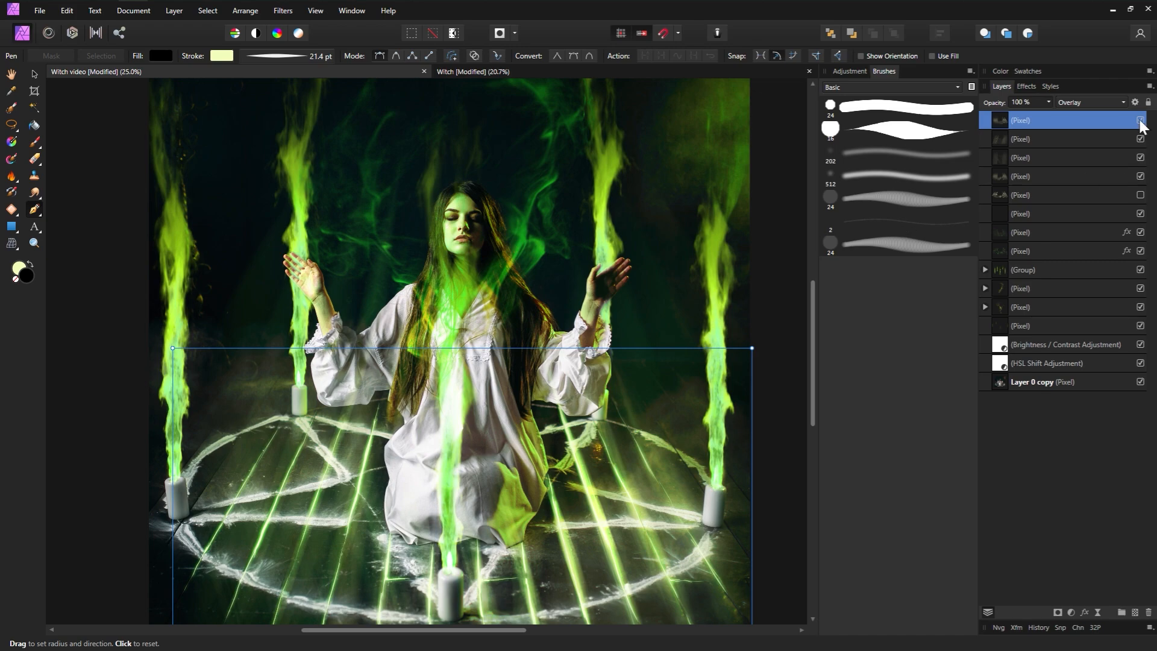
left_click(1140, 158)
left_click(1141, 158)
left_click(1141, 176)
left_click(1141, 176)
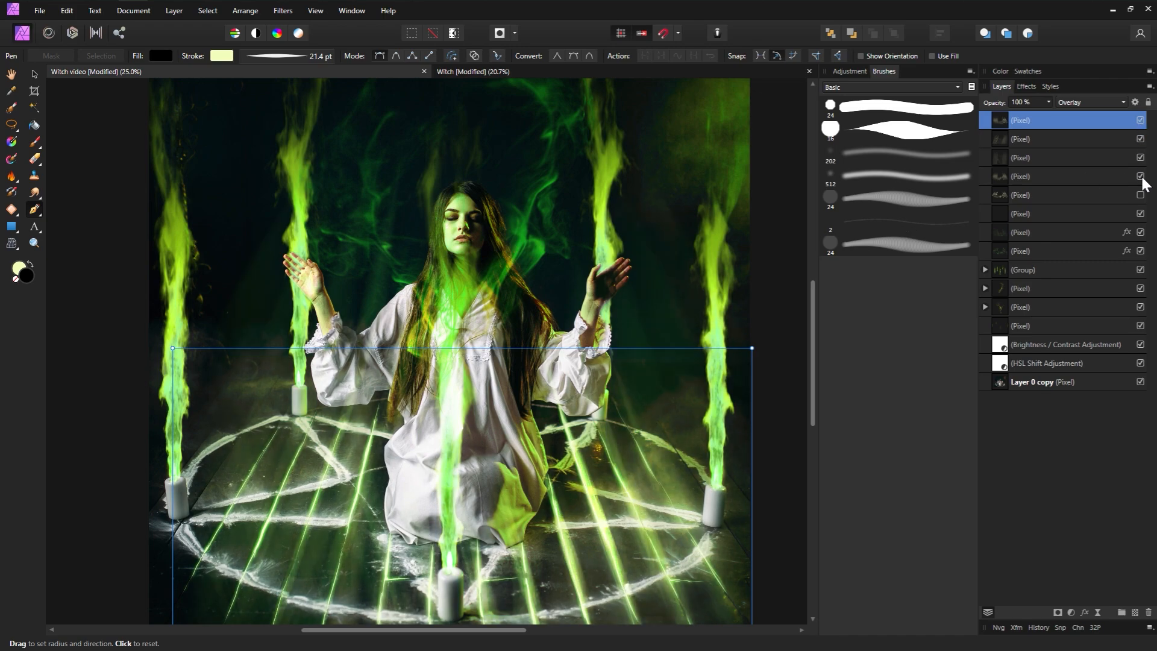
Step: Add a new Color Dodge pixel layer on top and sample a bright green as the Paint Brush colour
left_click(1136, 613)
left_click(1088, 103)
left_click(1079, 216)
left_click(28, 272)
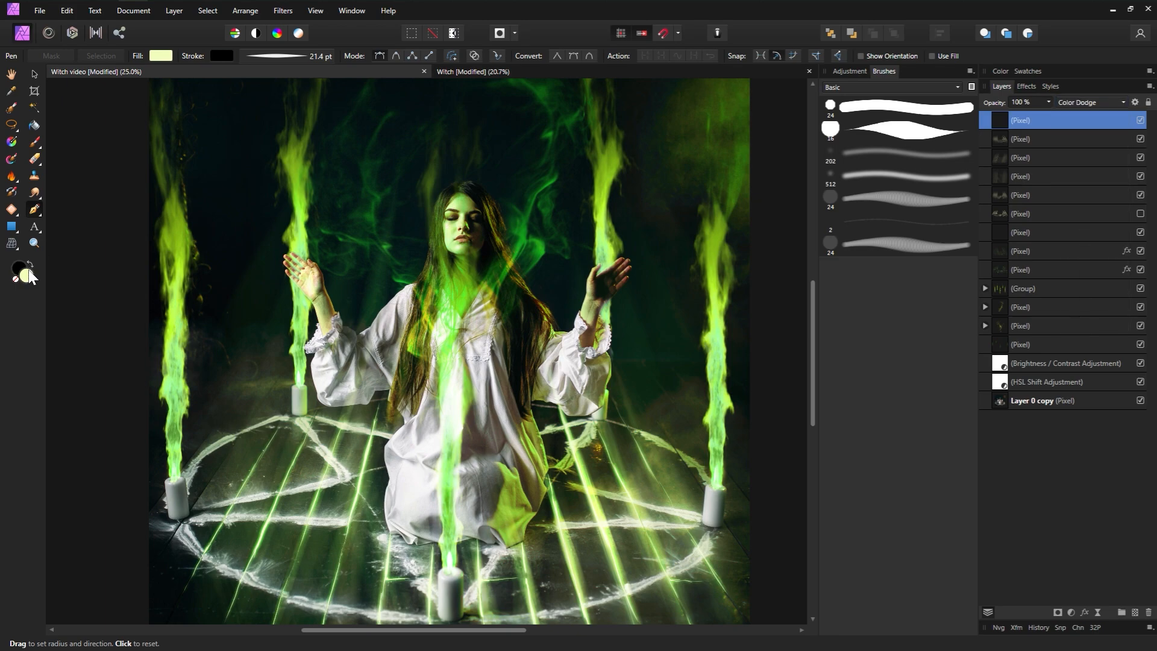
left_click(28, 273)
left_click(170, 330)
left_click(423, 557)
key("b")
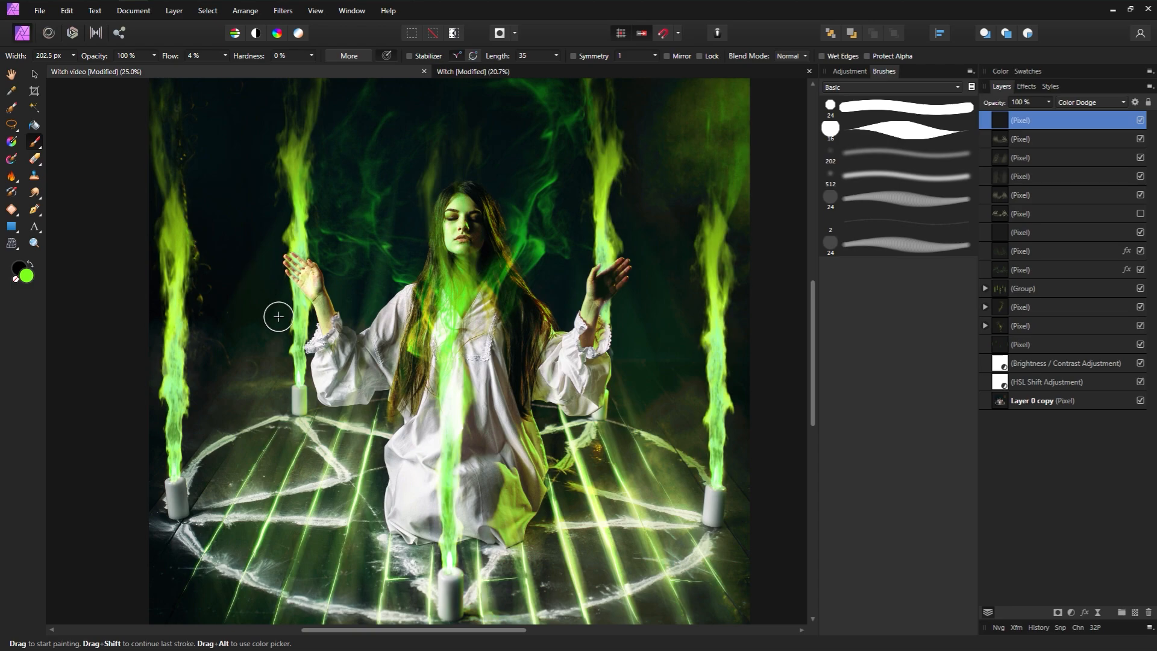
Step: Enlarge the soft brush to 4096 px, undo the trial dabs, and paint a green glow over both sides of the background
key("]")
key("]")
key("]")
key("]")
key("]")
key("]")
key("]")
key("]")
left_click(275, 368)
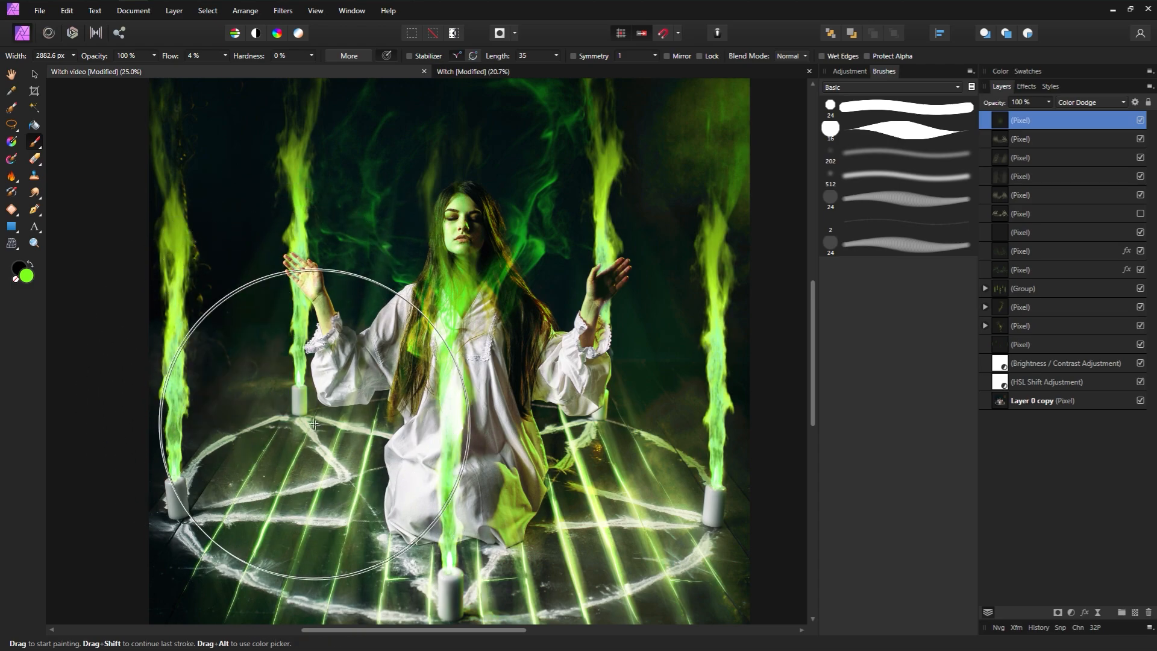
key("]")
key("]")
left_click(243, 367)
key("ctrl+z")
key("ctrl+z")
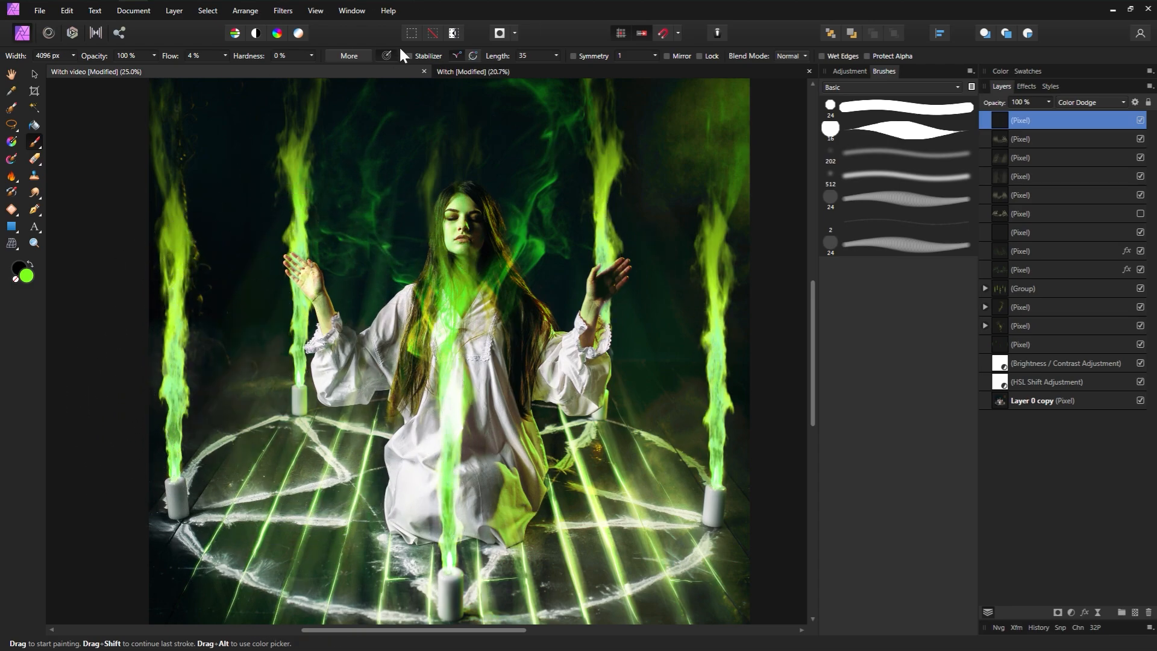
left_click(298, 389)
left_click(639, 377)
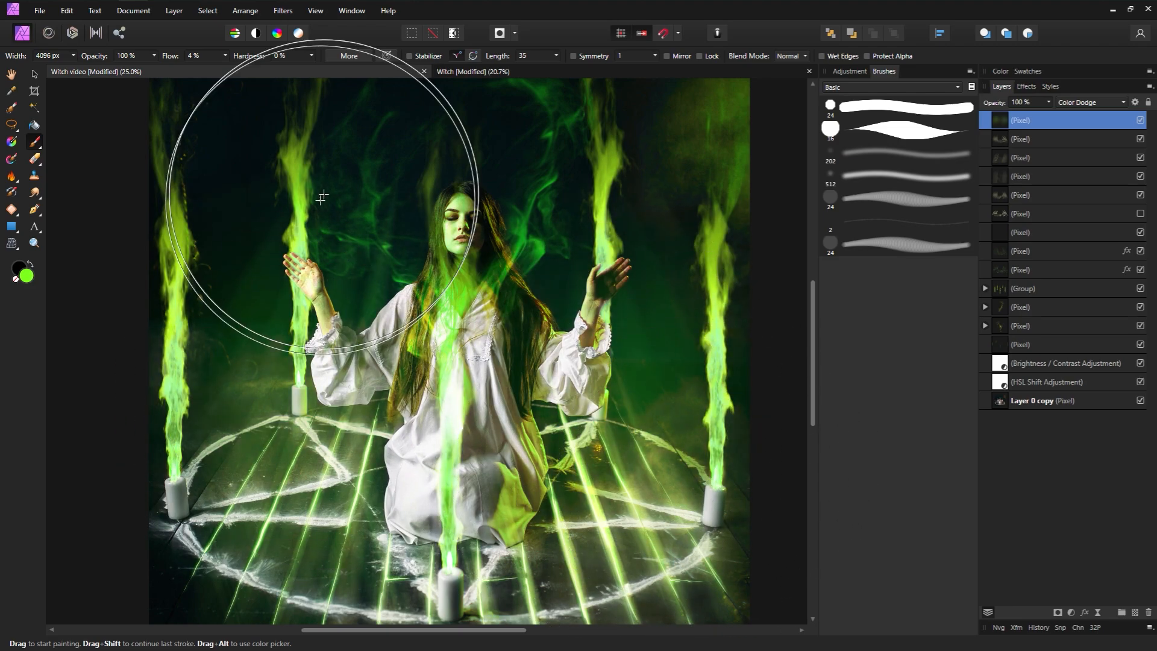
Step: Change the green glow layer to Soft Light, with more green painted across the scene, at 42% opacity
left_click(1094, 102)
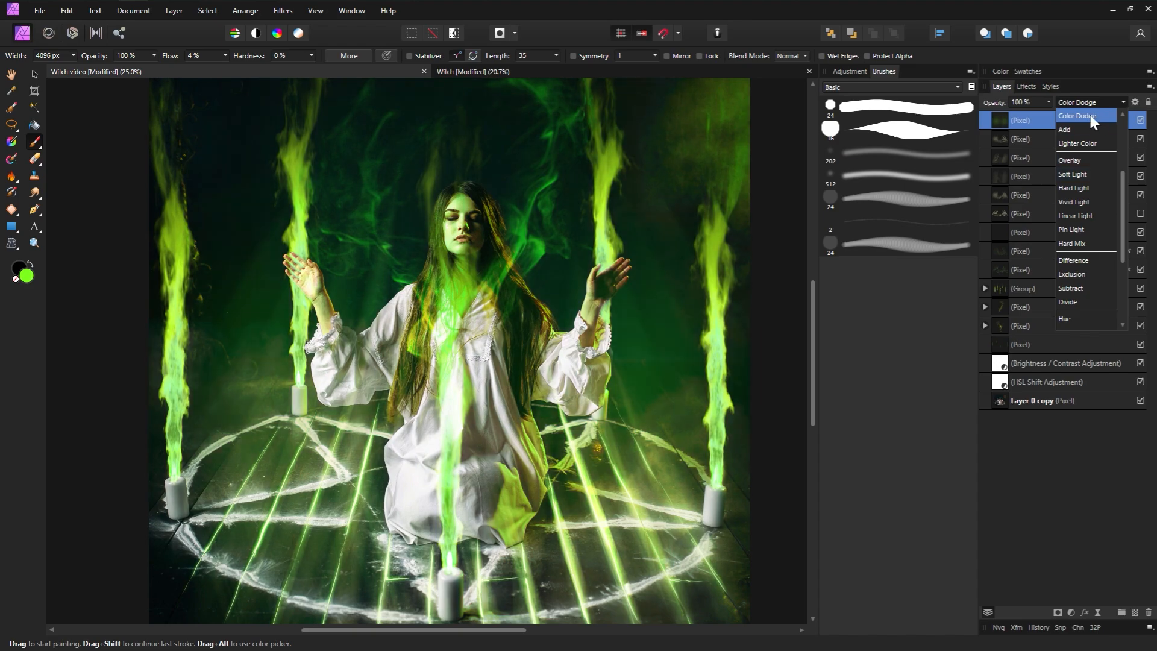
left_click(1079, 173)
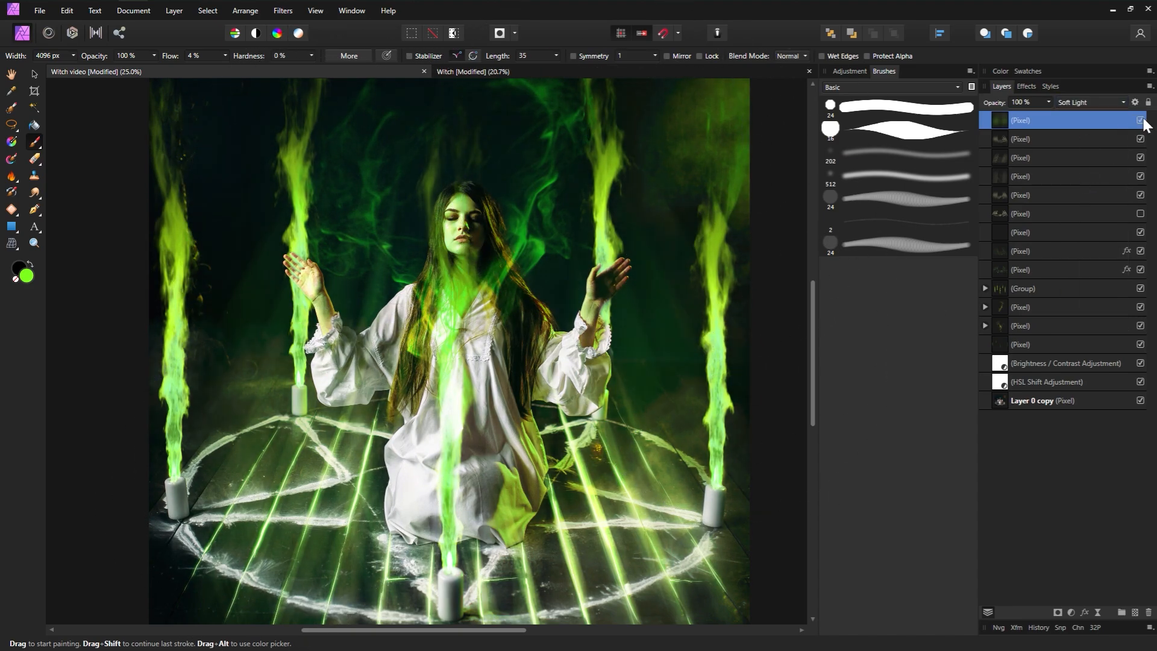
mouse_move(282, 253)
left_mouse_down()
mouse_move(239, 460)
mouse_move(348, 546)
mouse_move(524, 586)
left_mouse_up()
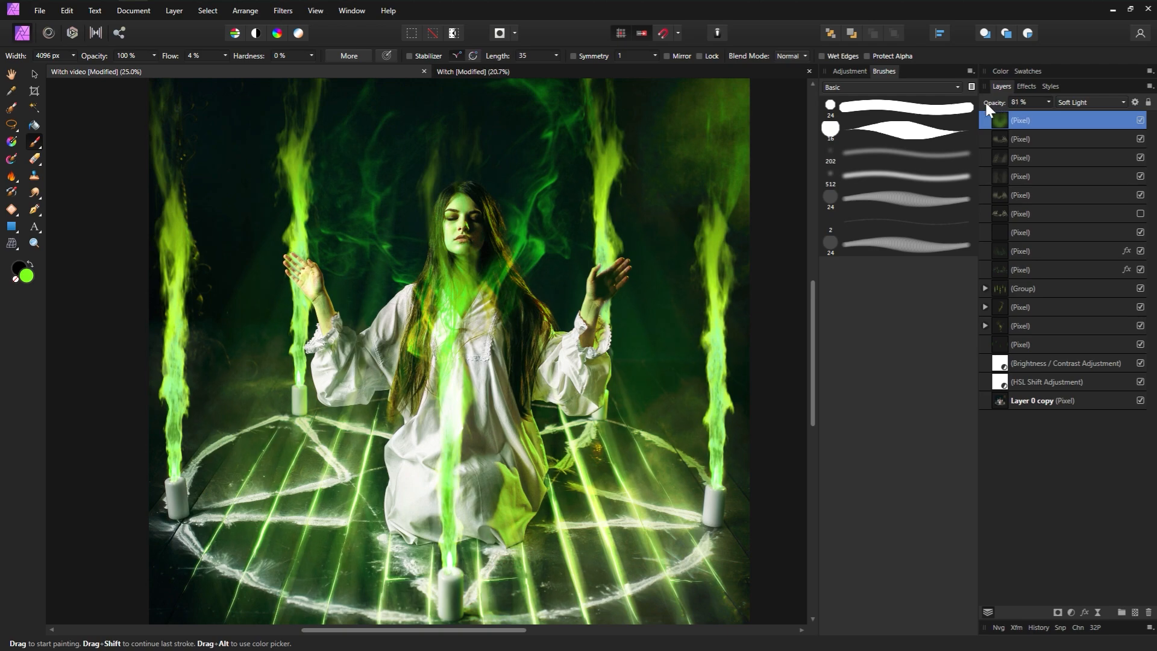
left_click_drag(986, 103, 965, 107)
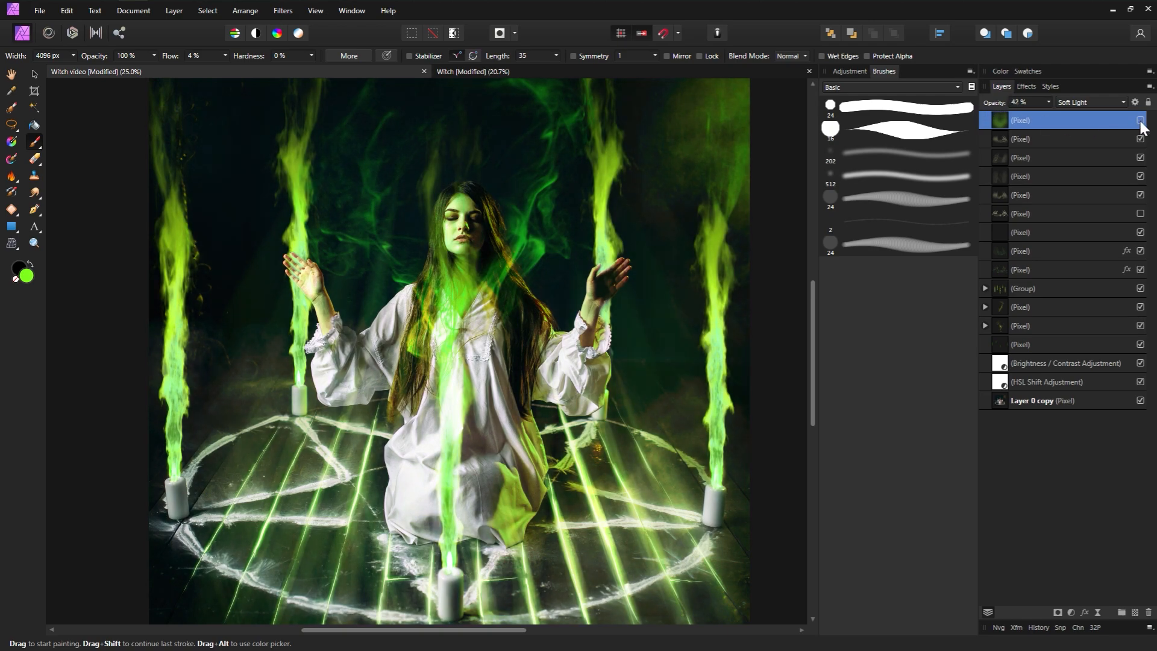
Step: Add a Selective Color adjustment and set Cyan to -20% and Black to 6% for the Blacks
left_click(868, 73)
left_click(877, 128)
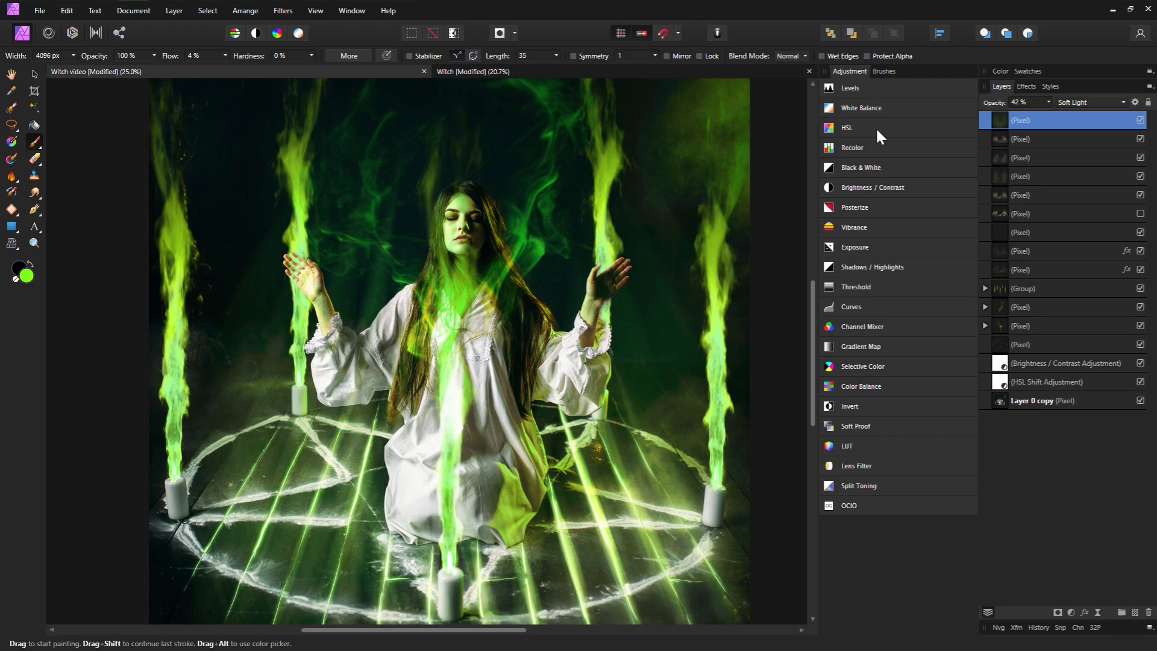
left_click(862, 364)
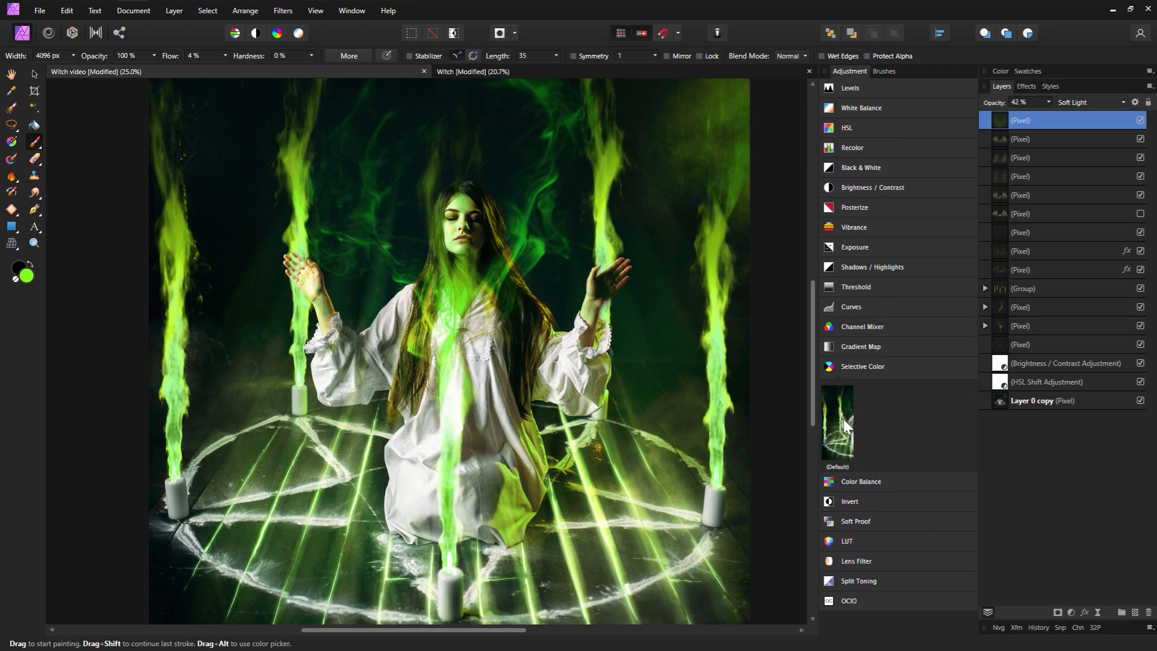
left_click(845, 426)
left_click(617, 257)
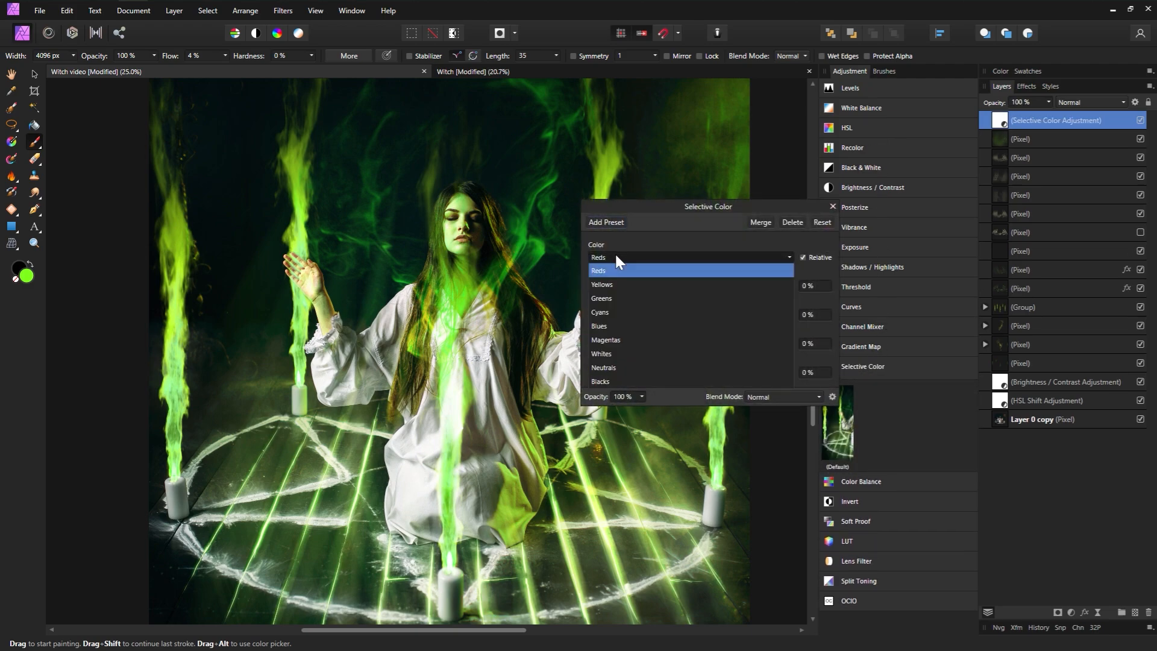
left_click(608, 380)
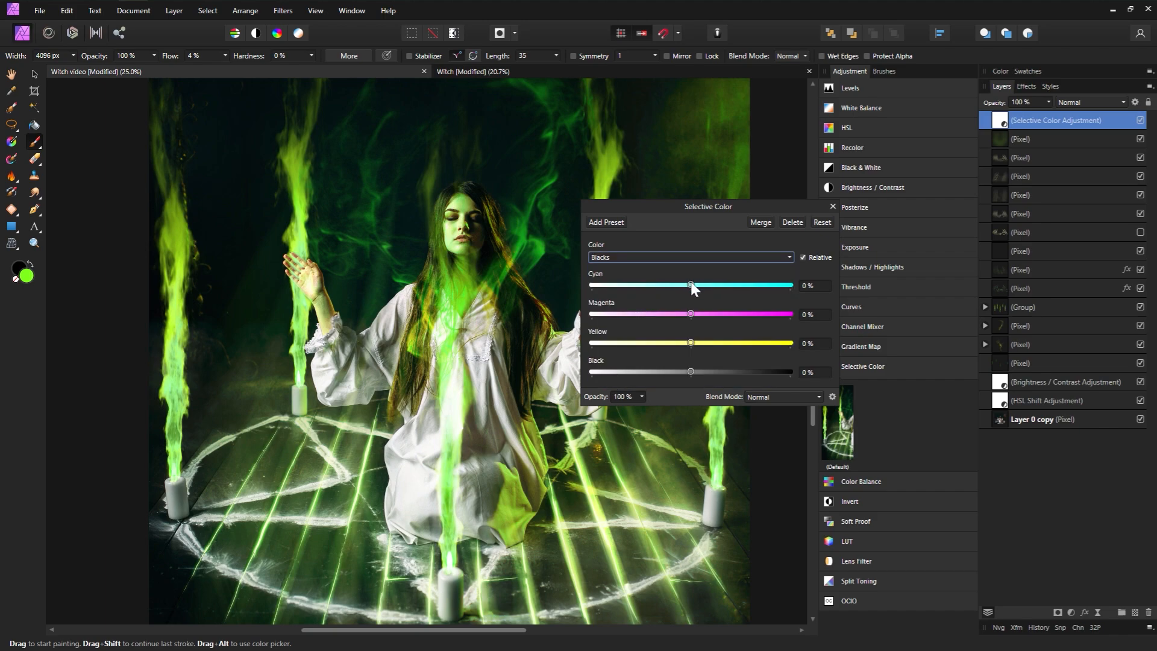
left_click_drag(687, 285, 668, 286)
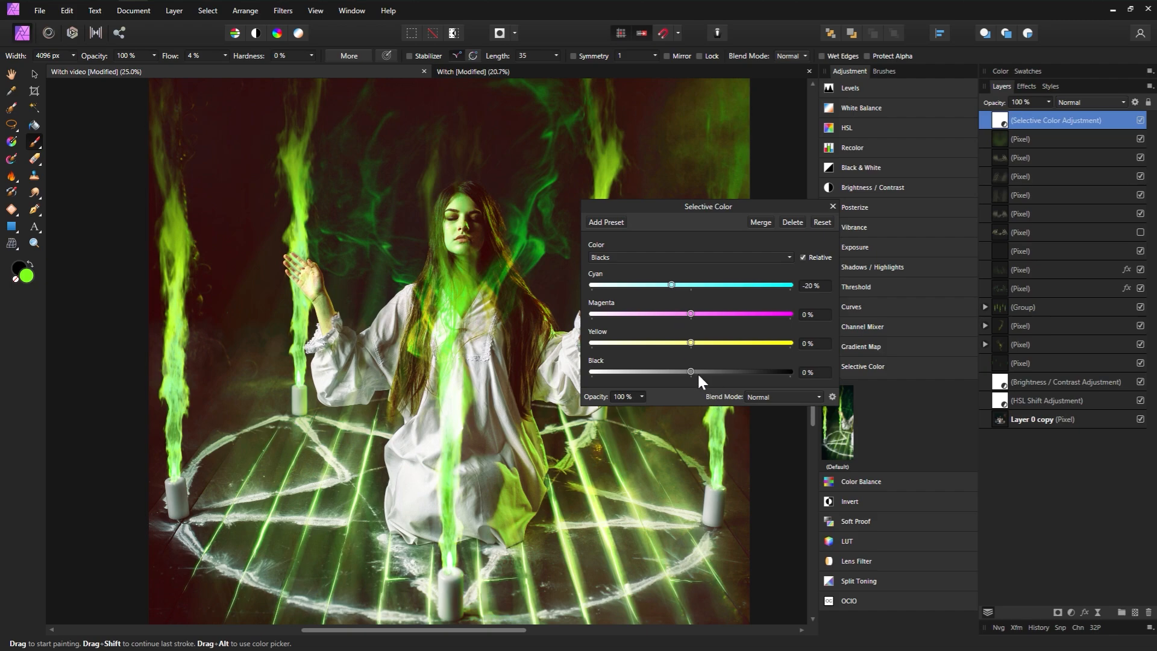
left_click_drag(694, 375, 701, 378)
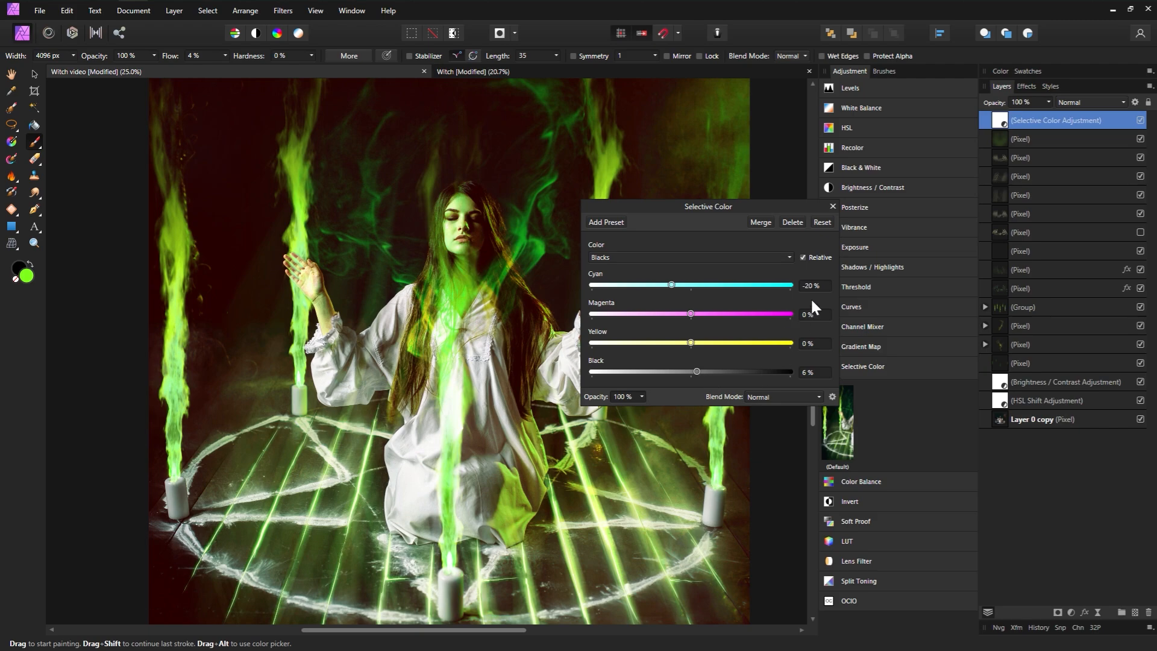
Step: Close the Selective Color settings and add a mask nested in the HSL Shift adjustment
left_click(833, 207)
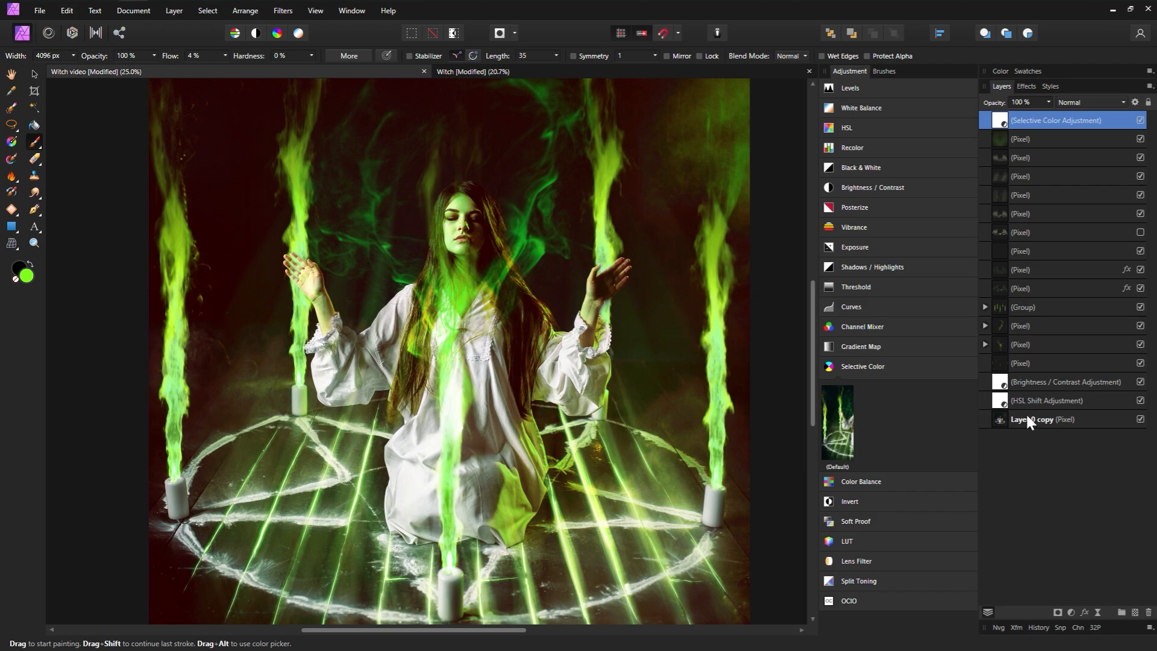
left_click(1052, 402)
left_click(1141, 400)
left_click(1139, 400)
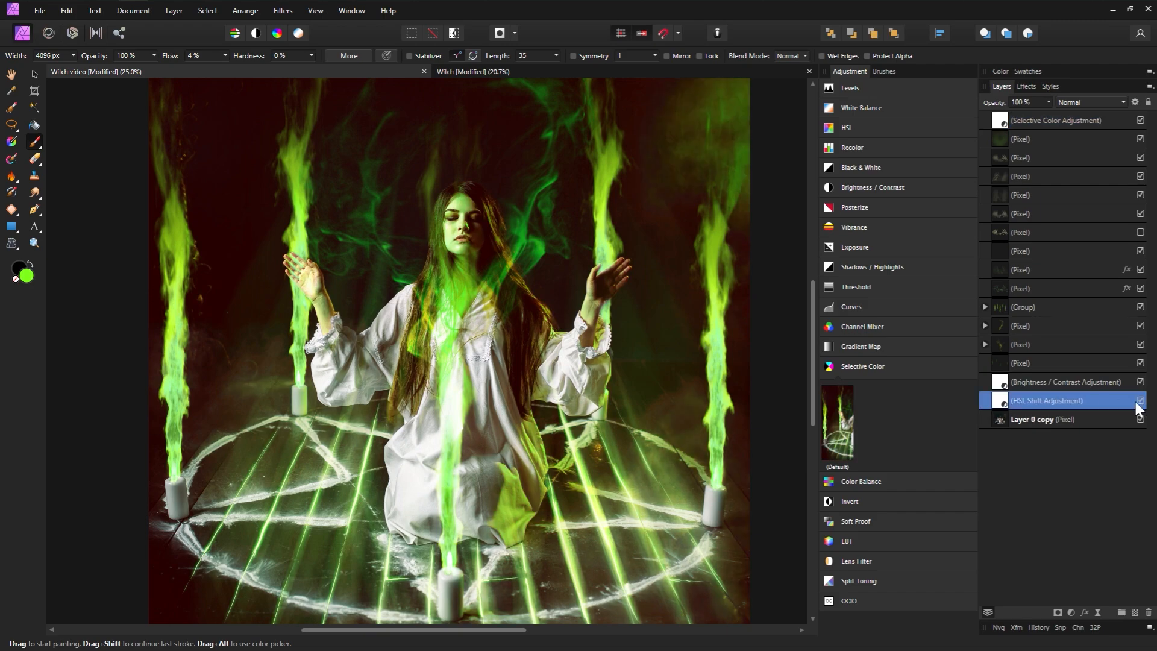
left_click(1060, 612)
left_click_drag(1008, 403, 1009, 422)
left_click(986, 400)
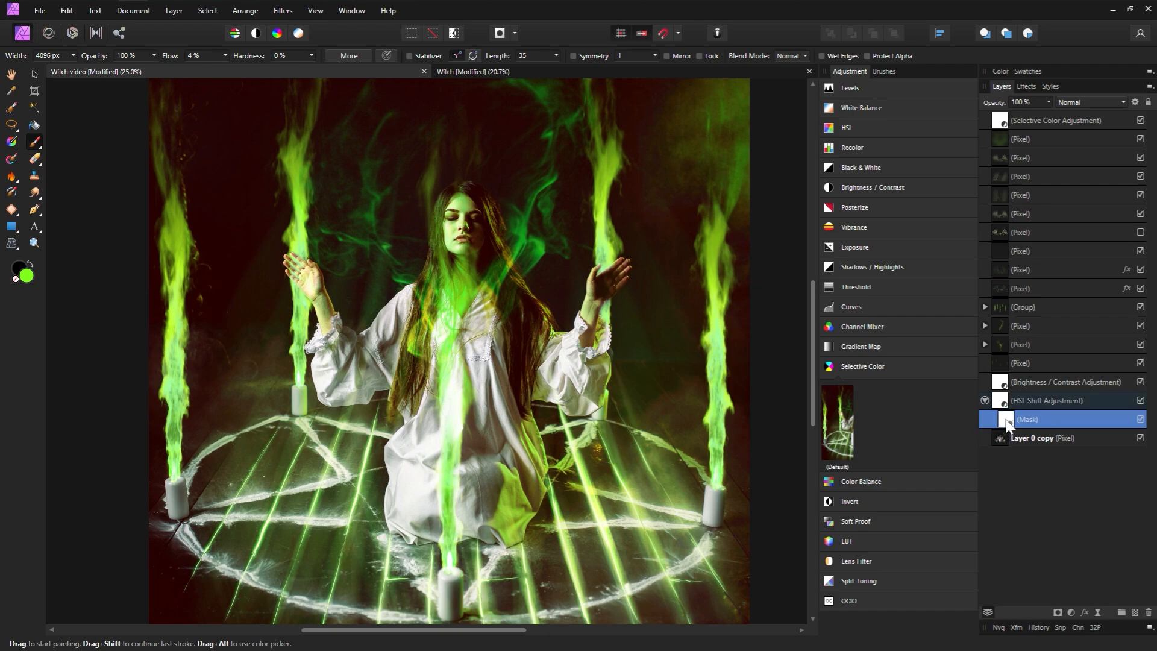
Step: Swap the foreground and background colours and shrink the Paint Brush to below 950 px for the HSL mask
key("x")
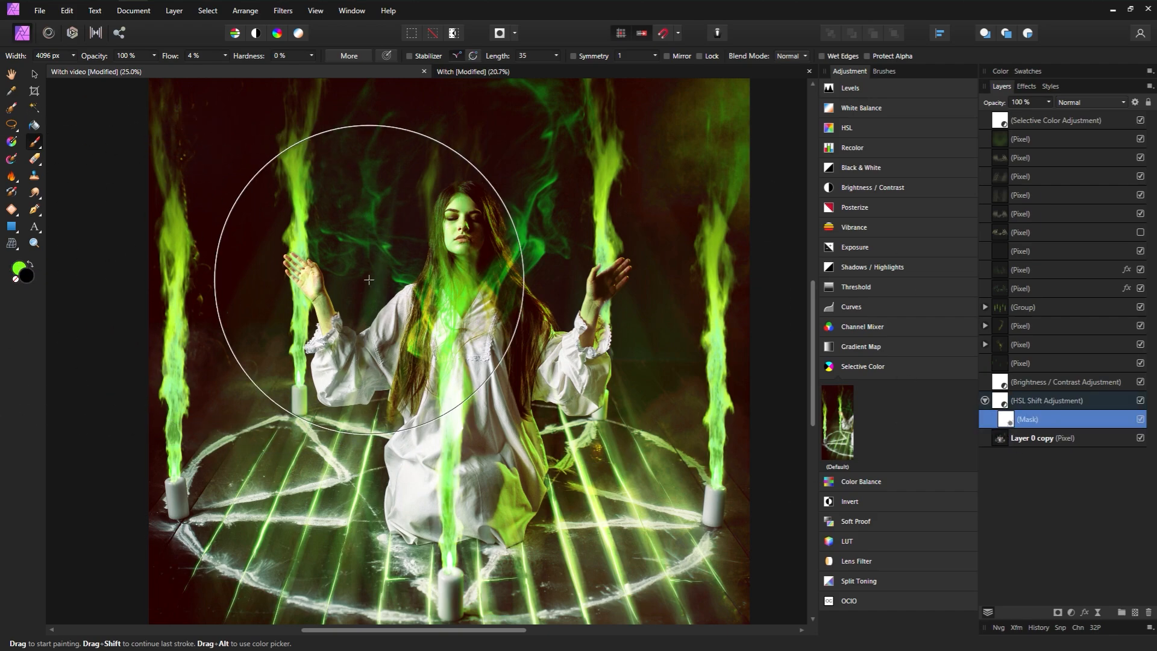
key("bracketleft")
key("bracketleft")
key("bracketleft")
key("bracketleft")
key("bracketleft")
key("bracketleft")
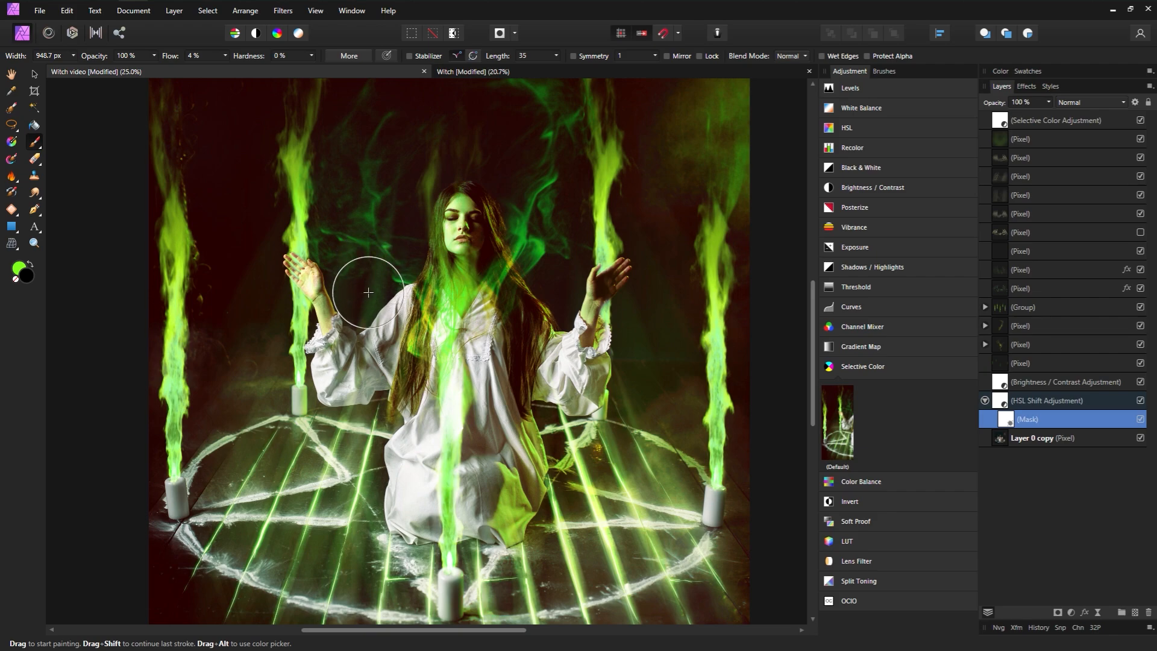
key("bracketleft")
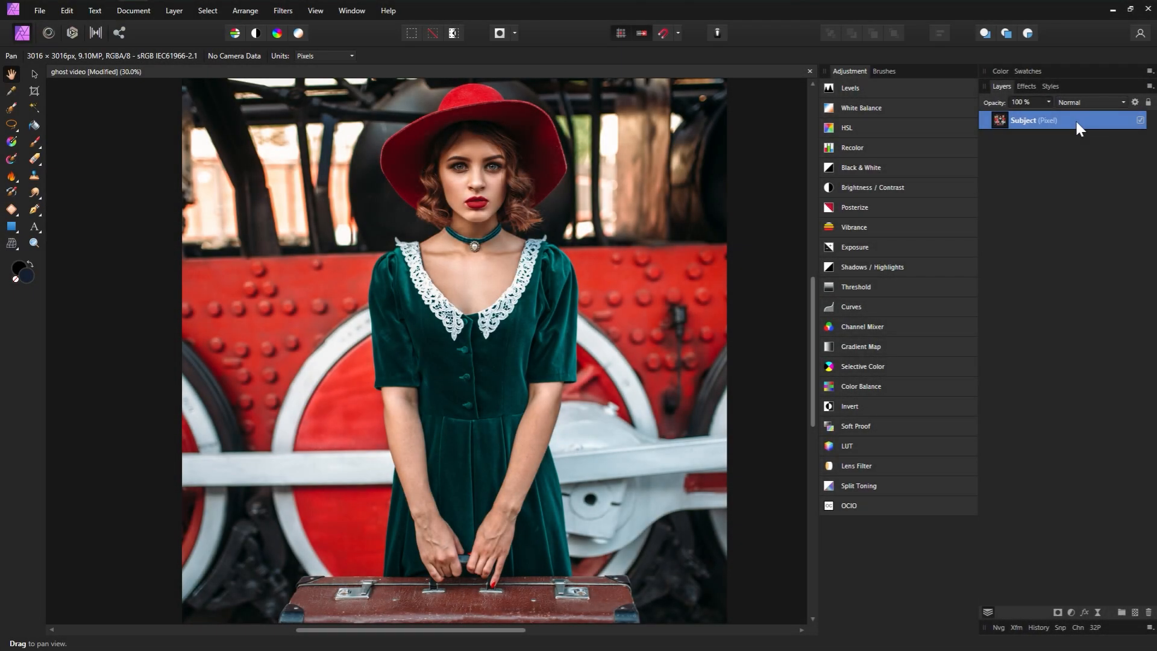
Step: Duplicate the Subject layer in the ghost video document and select the upper copy
key("ctrl+j")
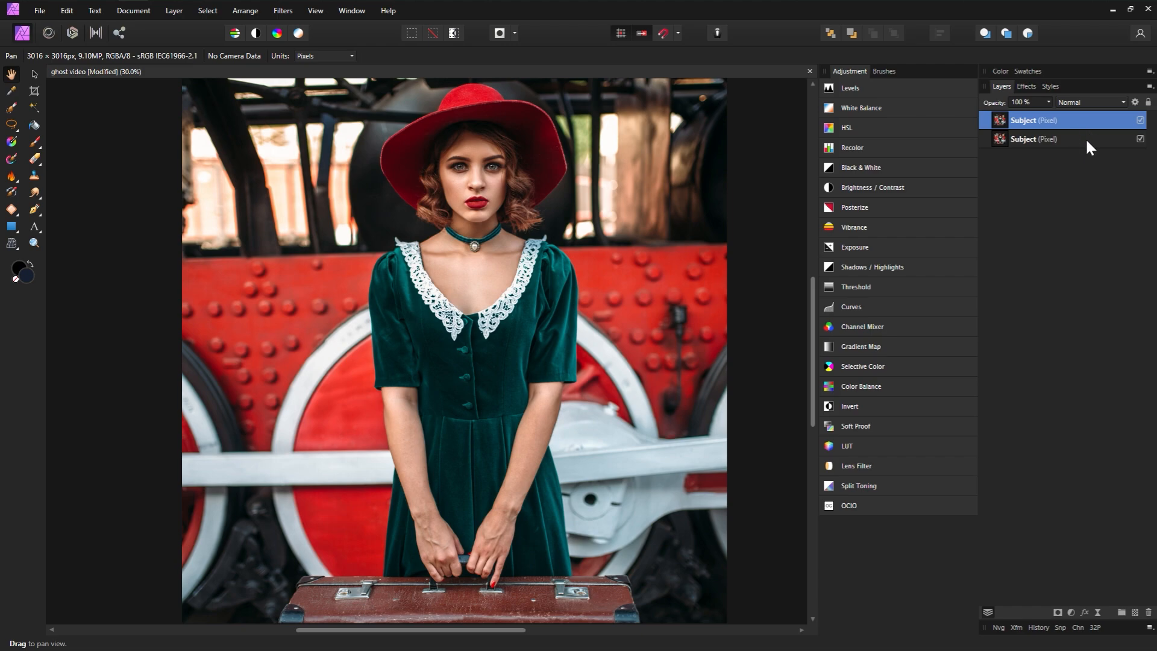
left_click(1088, 141)
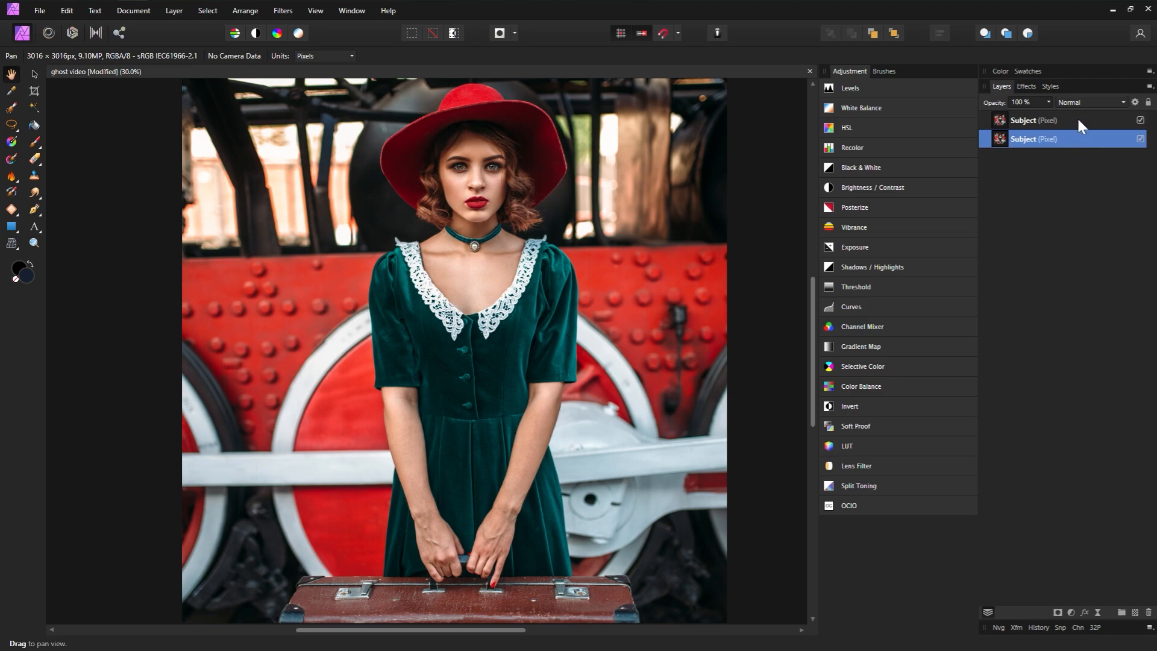
left_click(1074, 121)
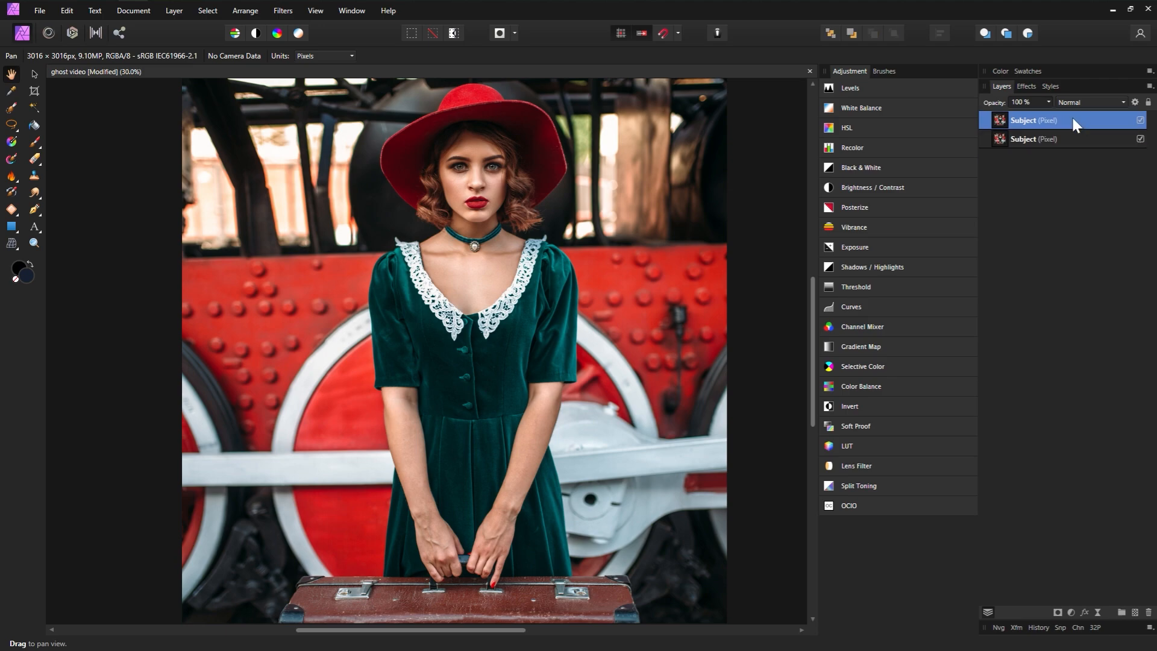
Step: Cover the woman's head and hat on the upper Subject layer with surrounding background using the Patch tool
left_click(12, 209)
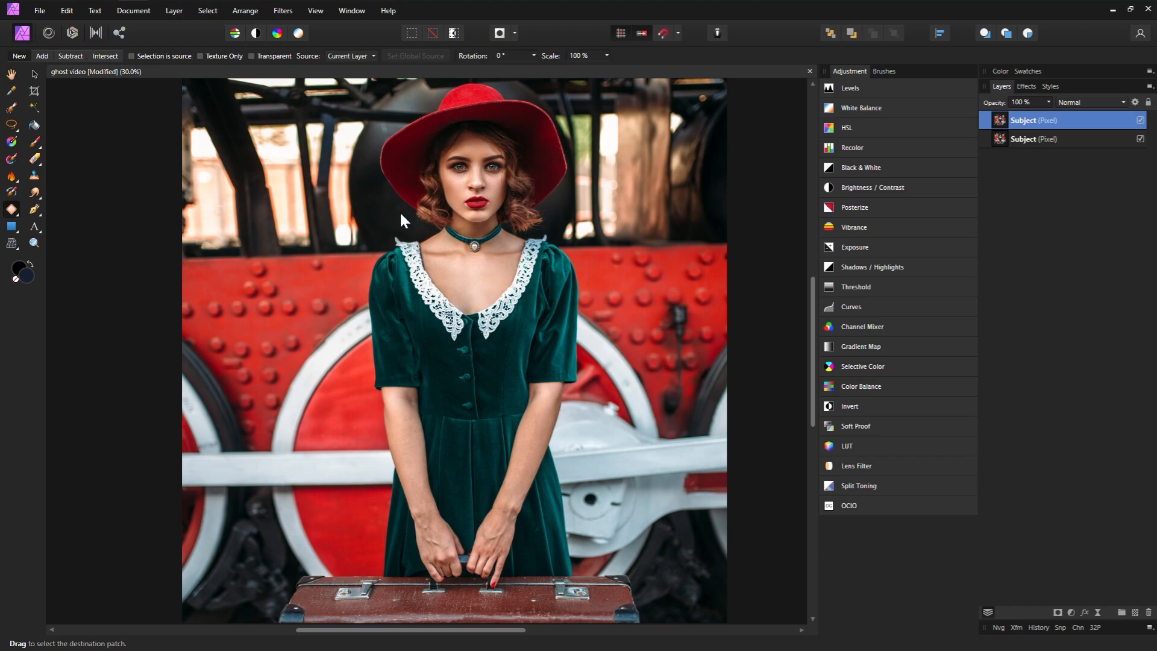
mouse_move(375, 166)
left_mouse_down()
mouse_move(387, 202)
mouse_move(432, 228)
mouse_move(515, 219)
mouse_move(576, 183)
mouse_move(554, 111)
left_mouse_up()
left_click_drag(486, 77, 753, 174)
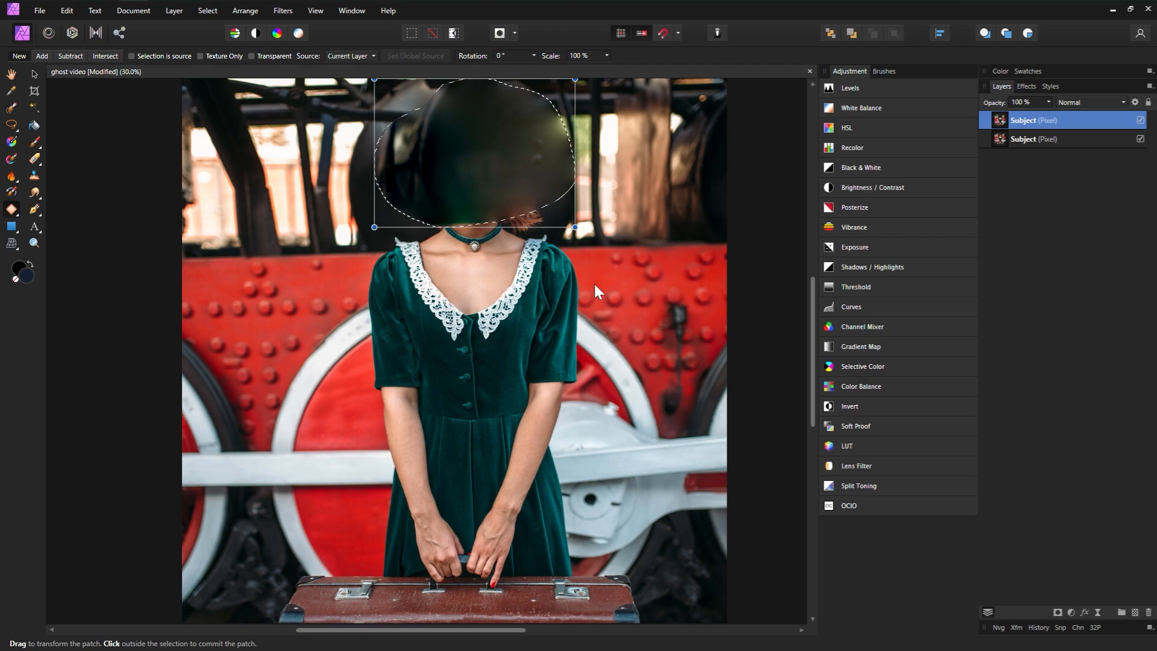
left_click(394, 270)
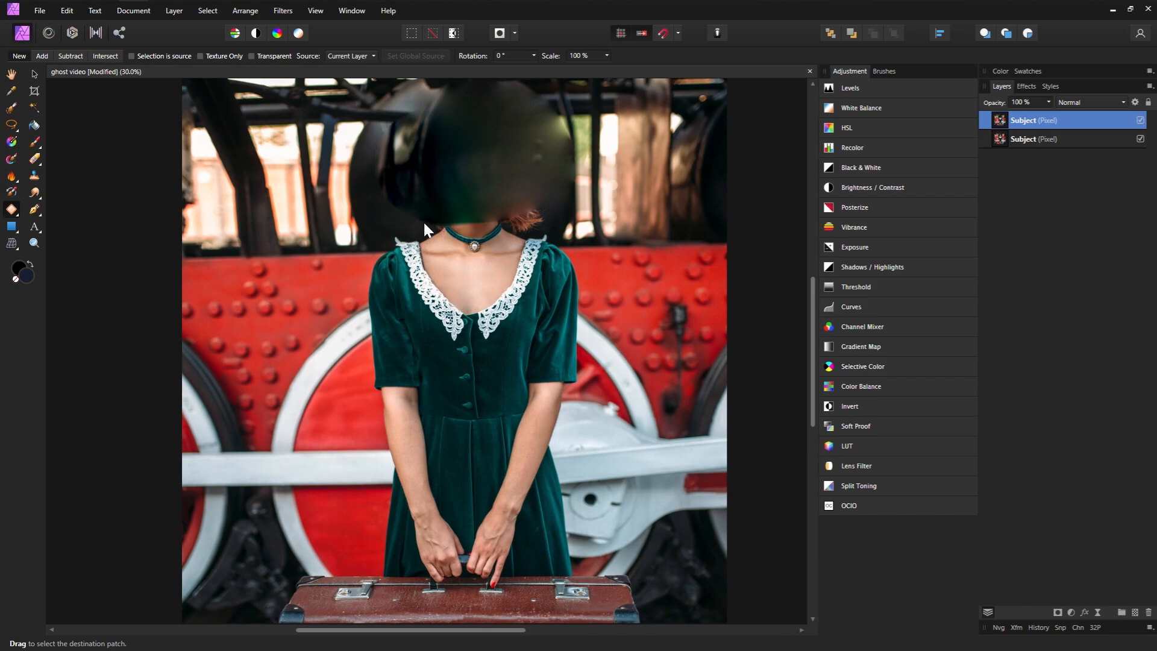
Step: Patch over the woman's neck and upper collar with background from the locomotive's edge
mouse_move(492, 284)
left_mouse_down()
mouse_move(556, 271)
mouse_move(570, 246)
mouse_move(542, 205)
mouse_move(481, 198)
left_mouse_up()
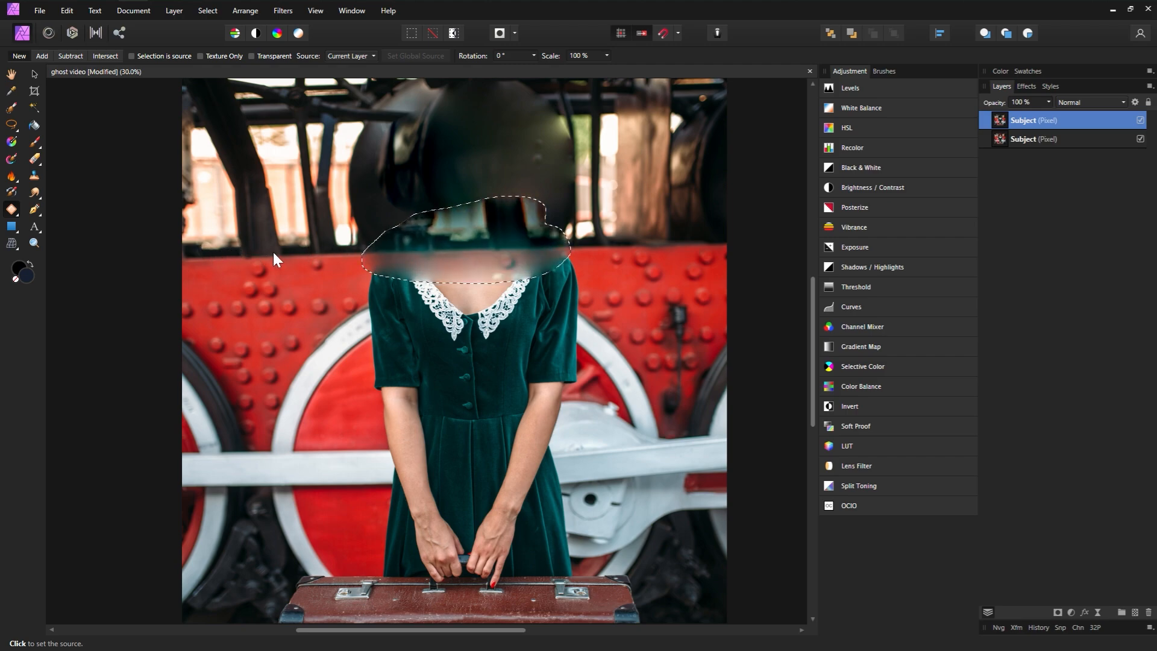
left_click(709, 237)
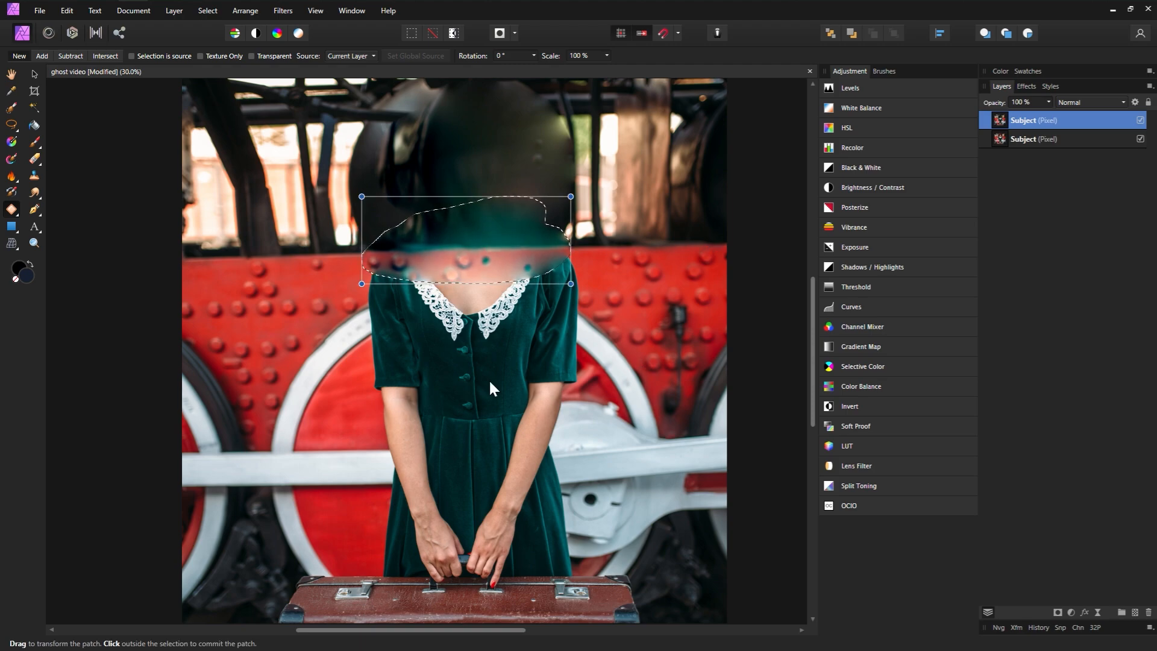
left_click(474, 374)
Step: Patch over the dress bodice and the area above the wheel hub with texture from the locomotive's red side
mouse_move(379, 259)
left_mouse_down()
mouse_move(584, 265)
mouse_move(378, 262)
mouse_move(502, 402)
mouse_move(374, 272)
left_mouse_up()
left_click(184, 336)
left_click(308, 304)
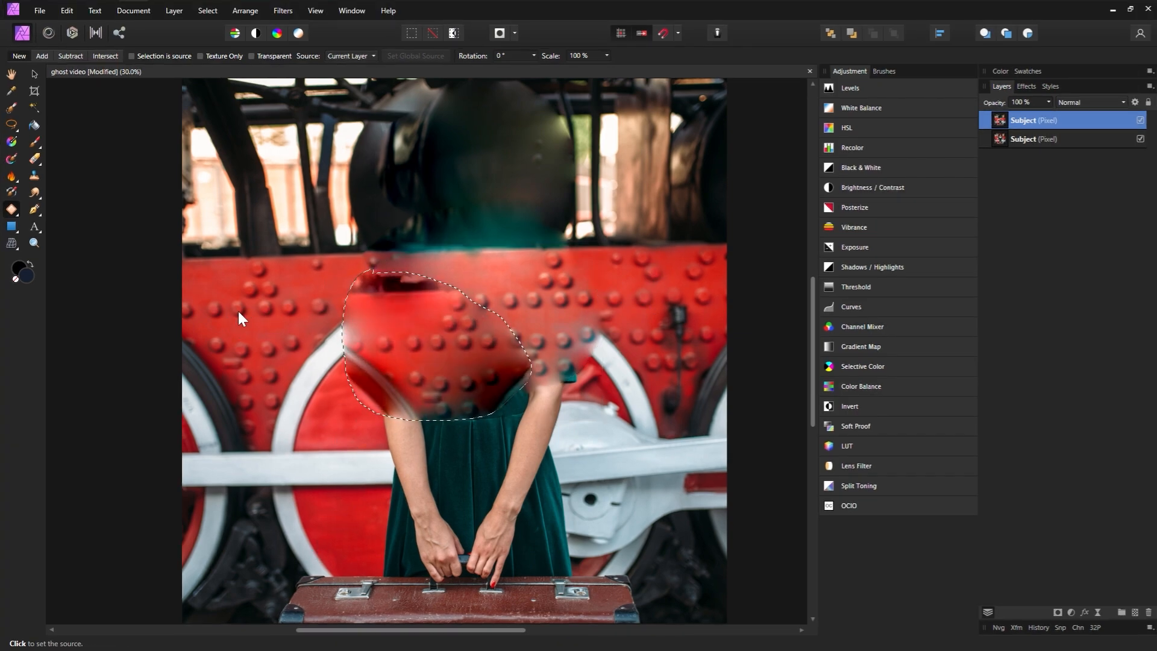
left_click(233, 290)
mouse_move(599, 331)
left_mouse_down()
mouse_move(656, 382)
mouse_move(605, 328)
left_mouse_up()
left_click(636, 299)
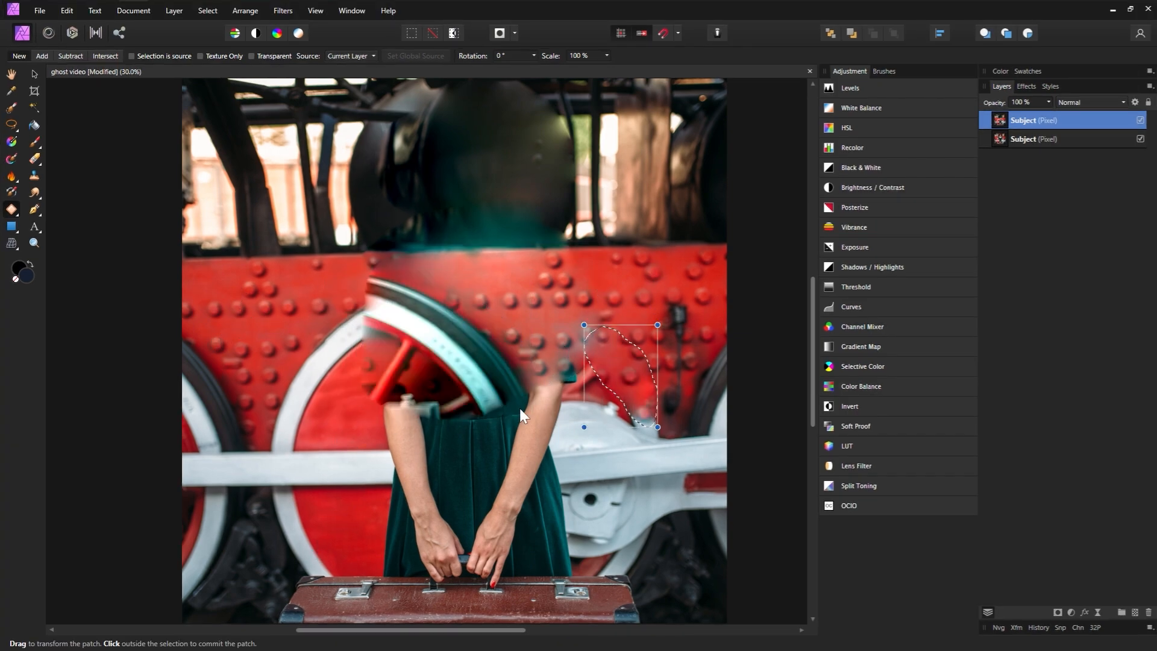
left_click(371, 270)
Step: Patch the torso area again and cover the leftover wheel arc with the riveted red panel
left_click_drag(371, 270, 378, 284)
left_click(191, 300)
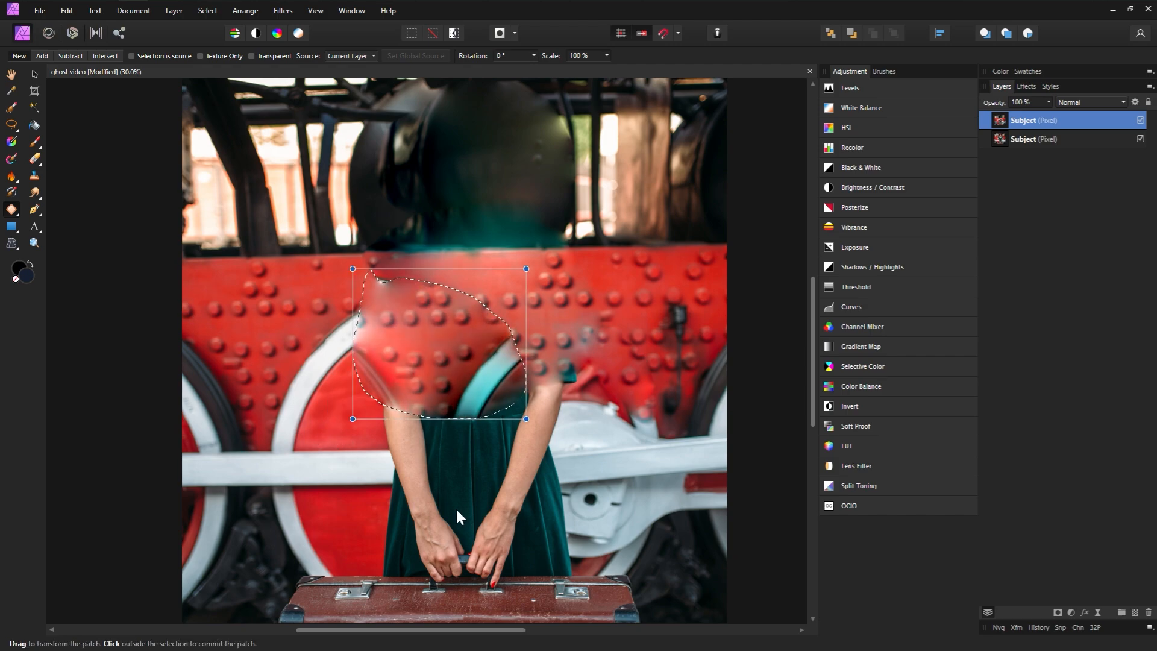
left_click(550, 352)
left_click_drag(528, 353, 519, 335)
left_click(649, 283)
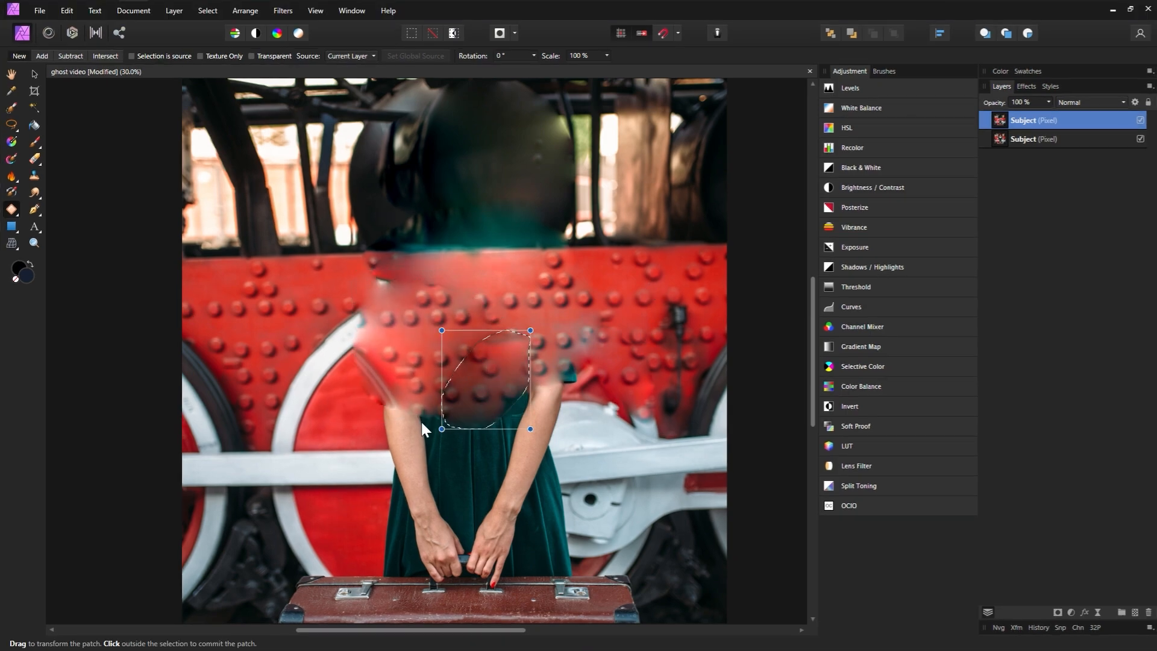
left_click(389, 381)
Step: Patch over the skirt, arms and hands with wheel and rod texture, and the leftover inner wheel arc with riveted red panel
mouse_move(388, 378)
left_mouse_down()
mouse_move(464, 572)
mouse_move(562, 370)
mouse_move(395, 356)
left_mouse_up()
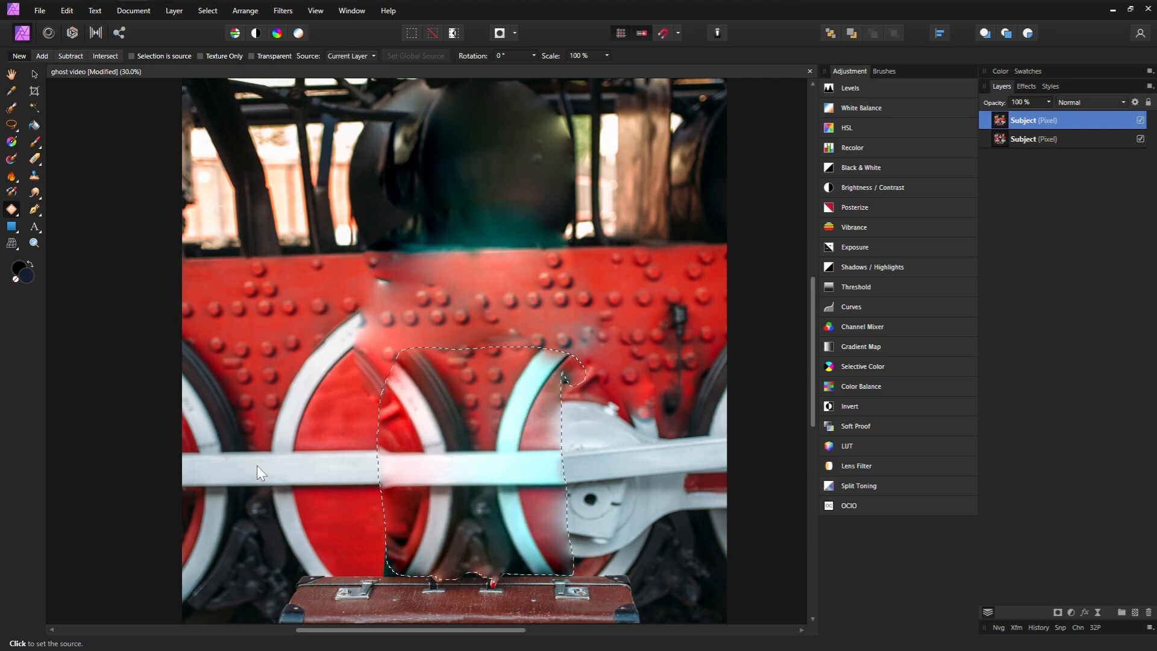
left_click(297, 465)
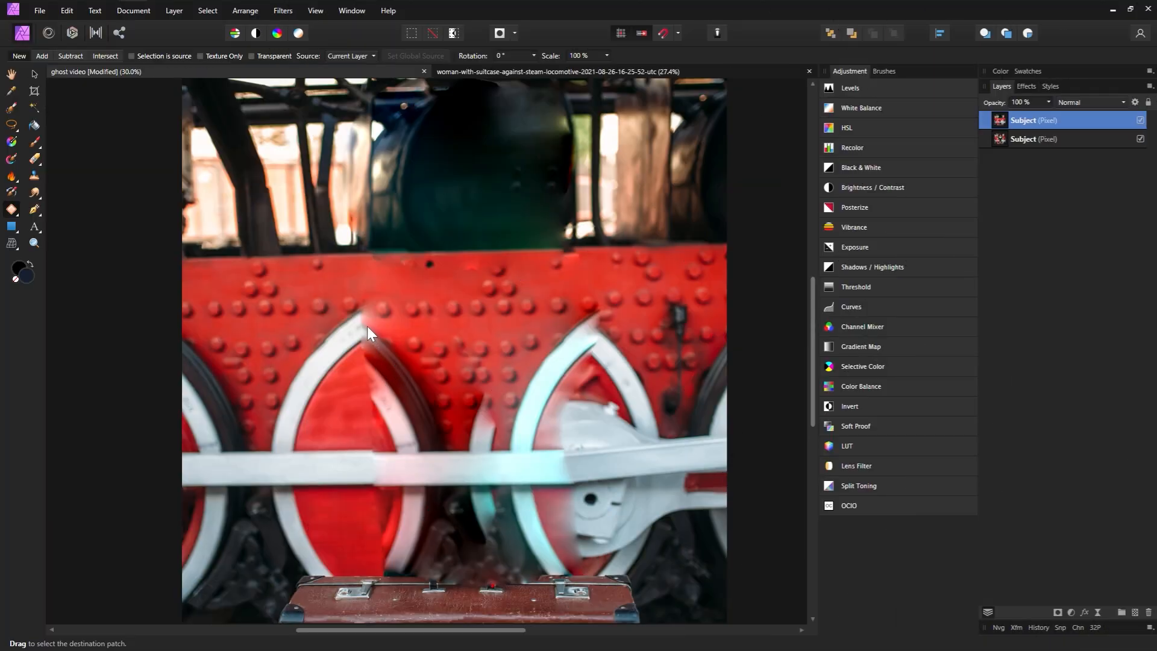
mouse_move(367, 327)
left_mouse_down()
mouse_move(362, 401)
mouse_move(389, 447)
mouse_move(425, 455)
mouse_move(436, 416)
mouse_move(418, 362)
mouse_move(369, 325)
left_mouse_up()
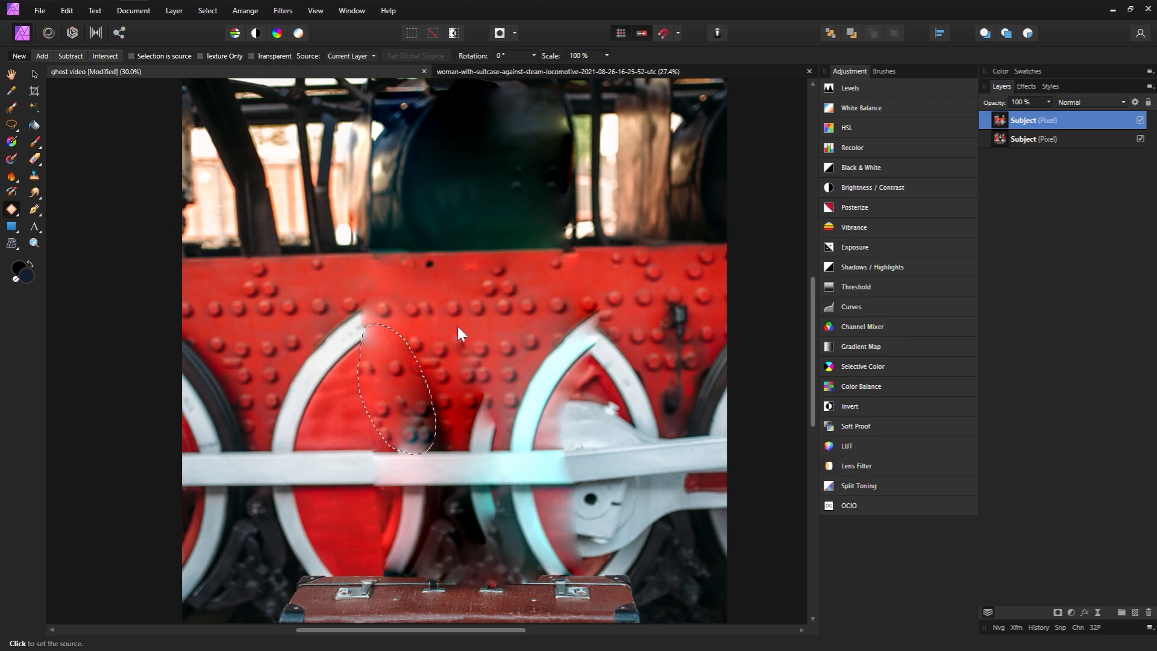
left_click(465, 323)
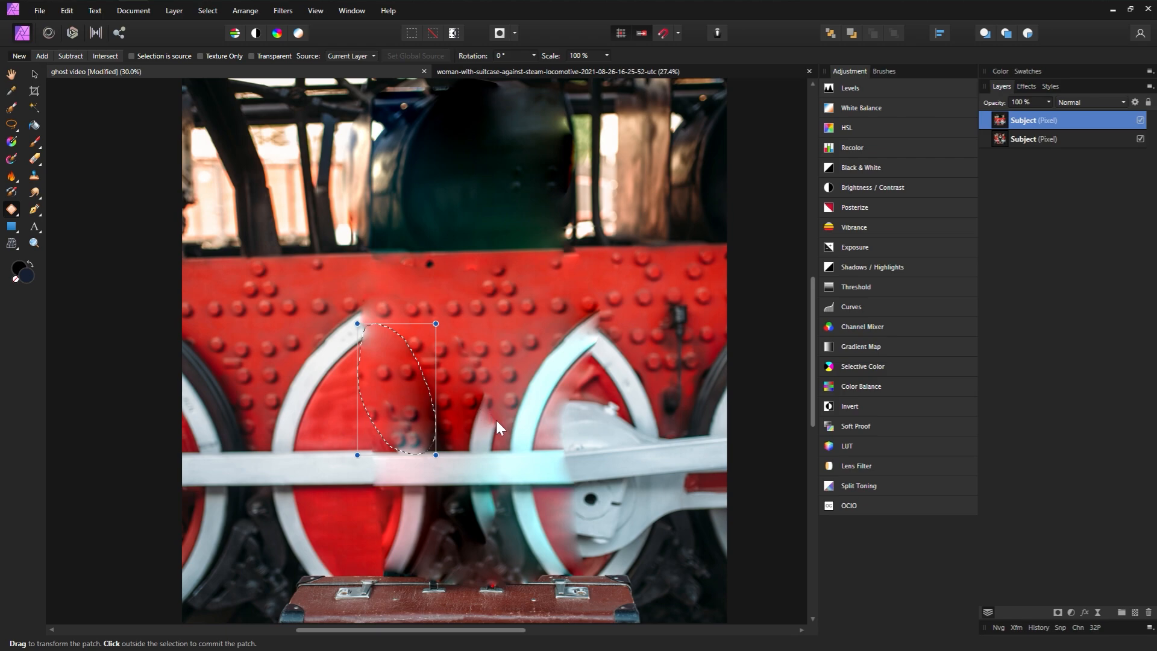
left_click(498, 392)
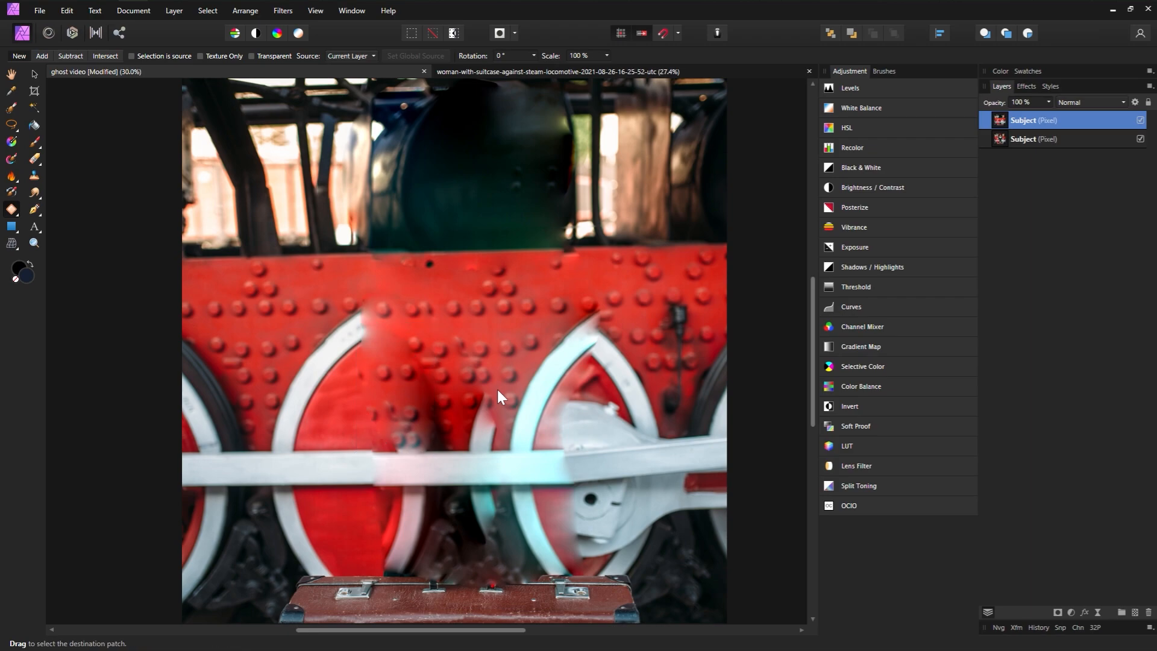
Step: Compare the patched background with the original by hiding and reshowing the upper Subject layer
left_click(1140, 121)
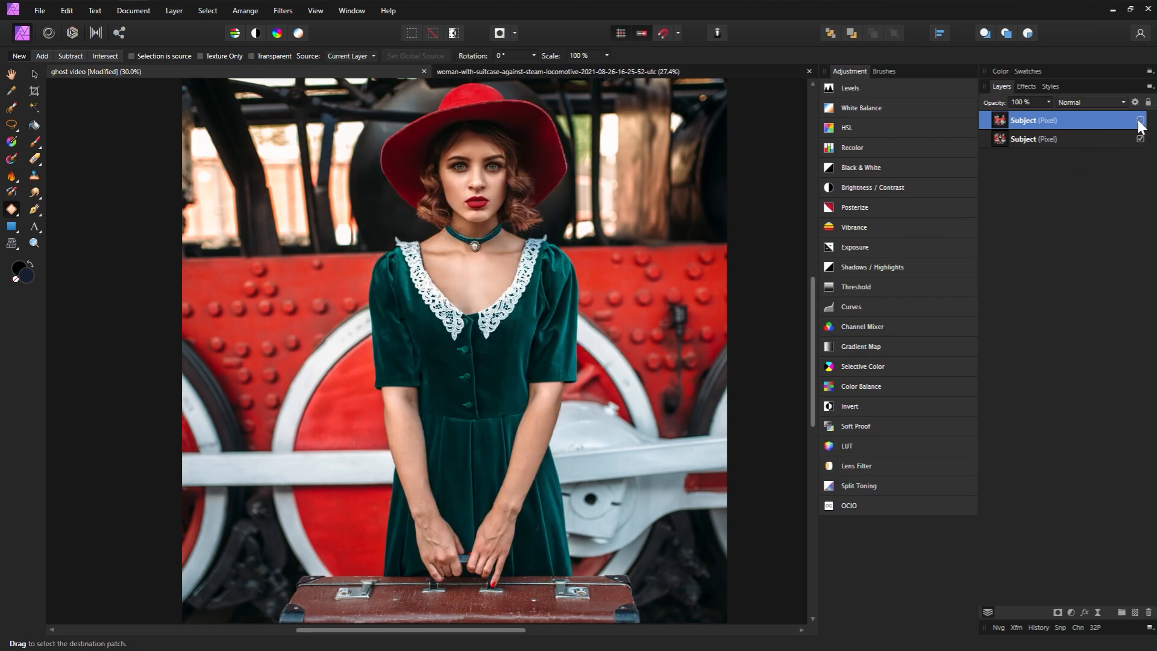
left_click(1139, 121)
key("ctrl+0")
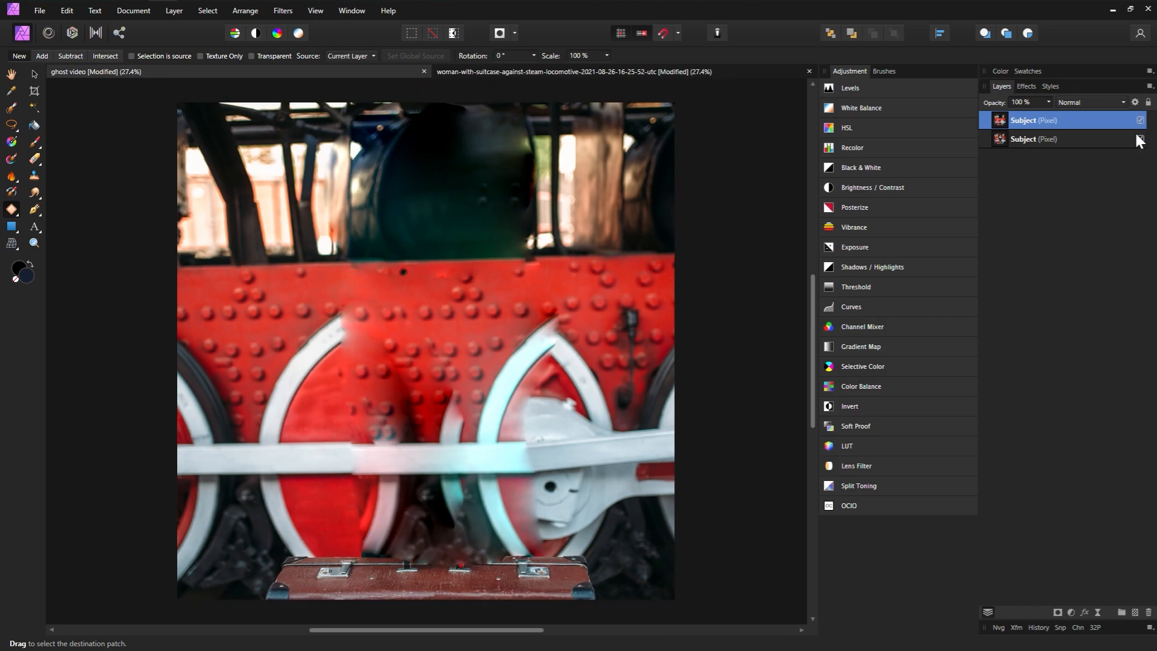
Step: Add two pixel layers above the Subject layers, the lower one set to Overlay and the upper one to Soft Light
left_click(1136, 612)
left_click(1136, 612)
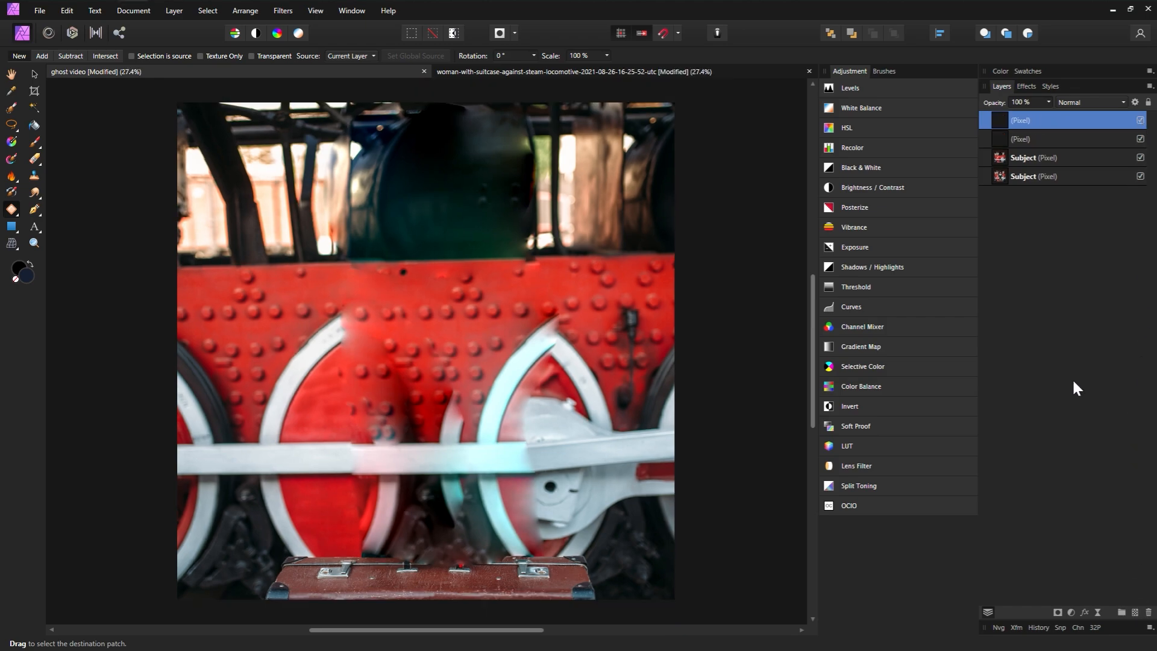
left_click(1041, 138)
left_click(1079, 102)
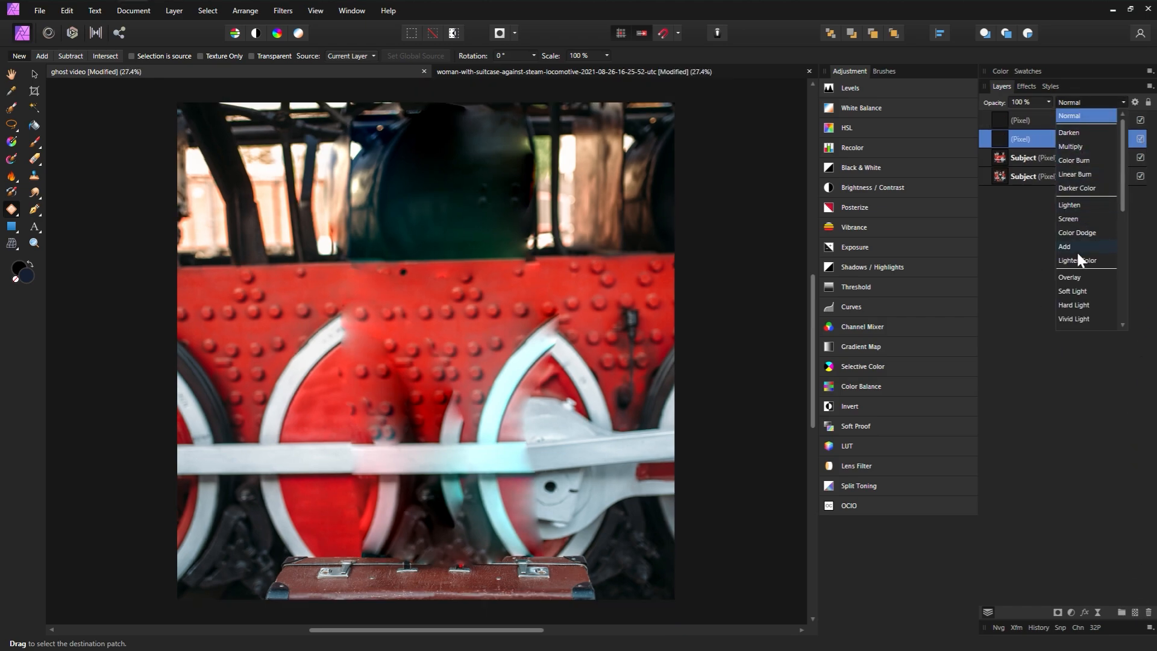
left_click(1071, 277)
left_click(1076, 119)
left_click(1081, 102)
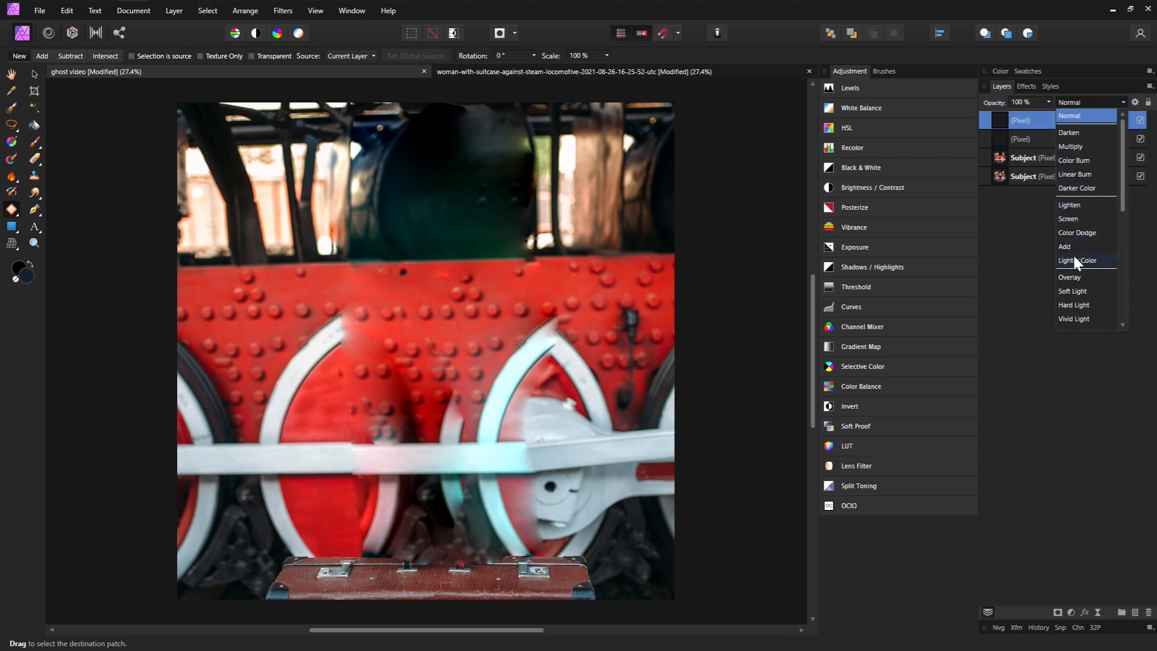
left_click(1072, 290)
Step: Paint a soft white glow over the middle of the locomotive on the Overlay layer with a 1730.4 px brush
left_click(1035, 139)
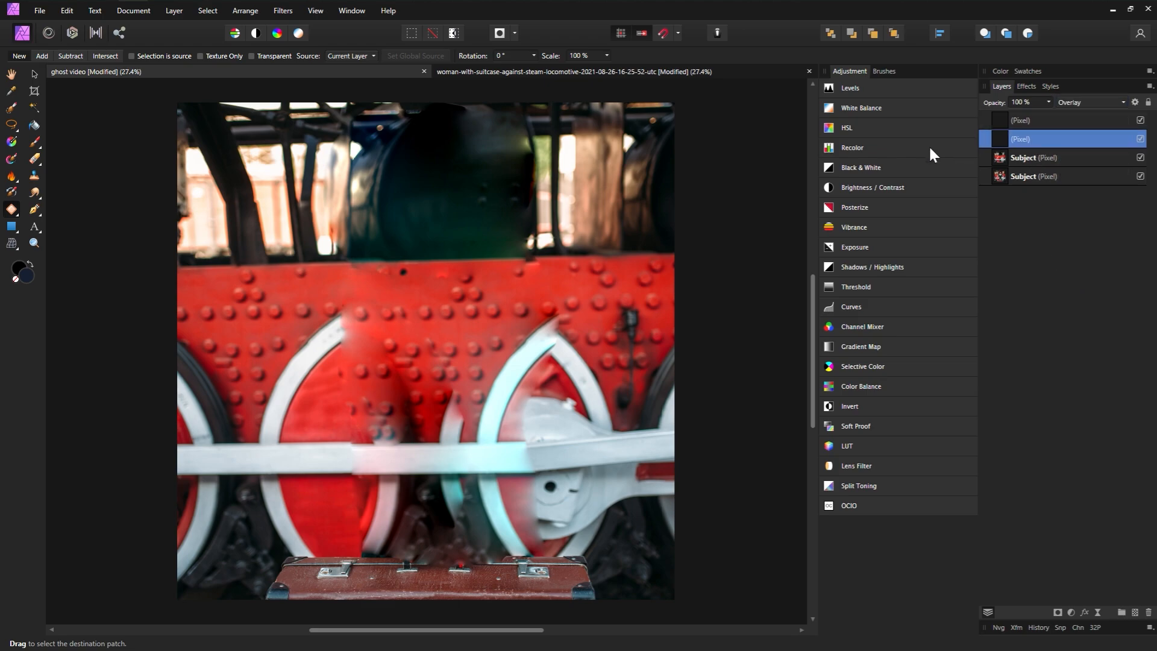
left_click(36, 140)
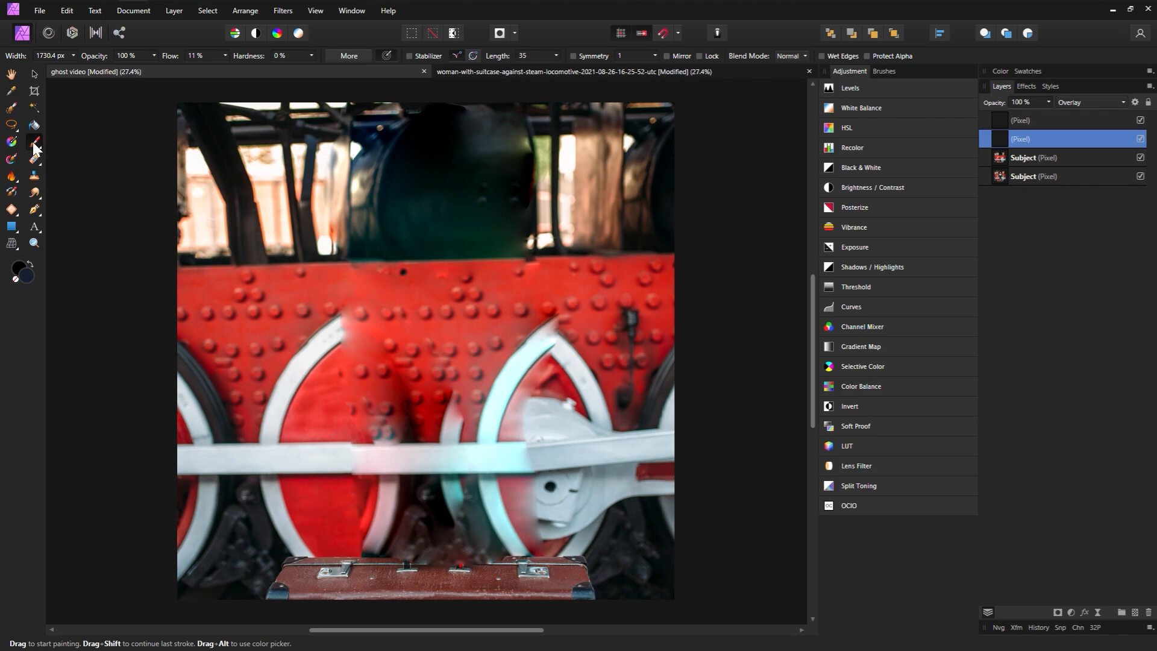
double_click(27, 276)
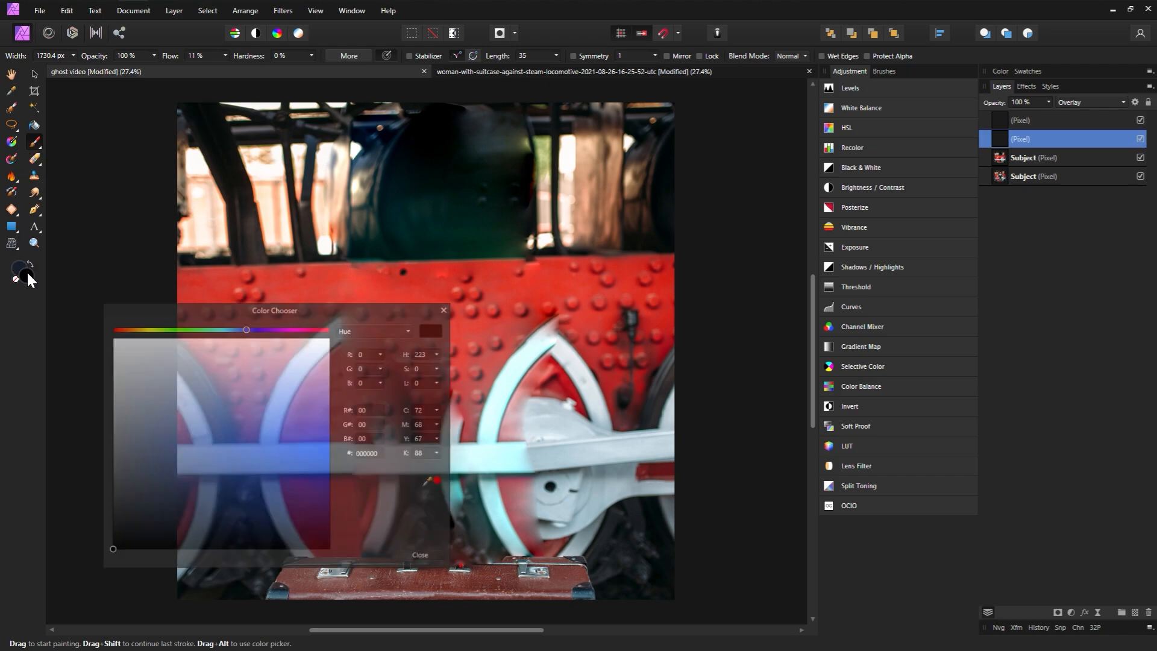
left_click(115, 344)
left_click(447, 308)
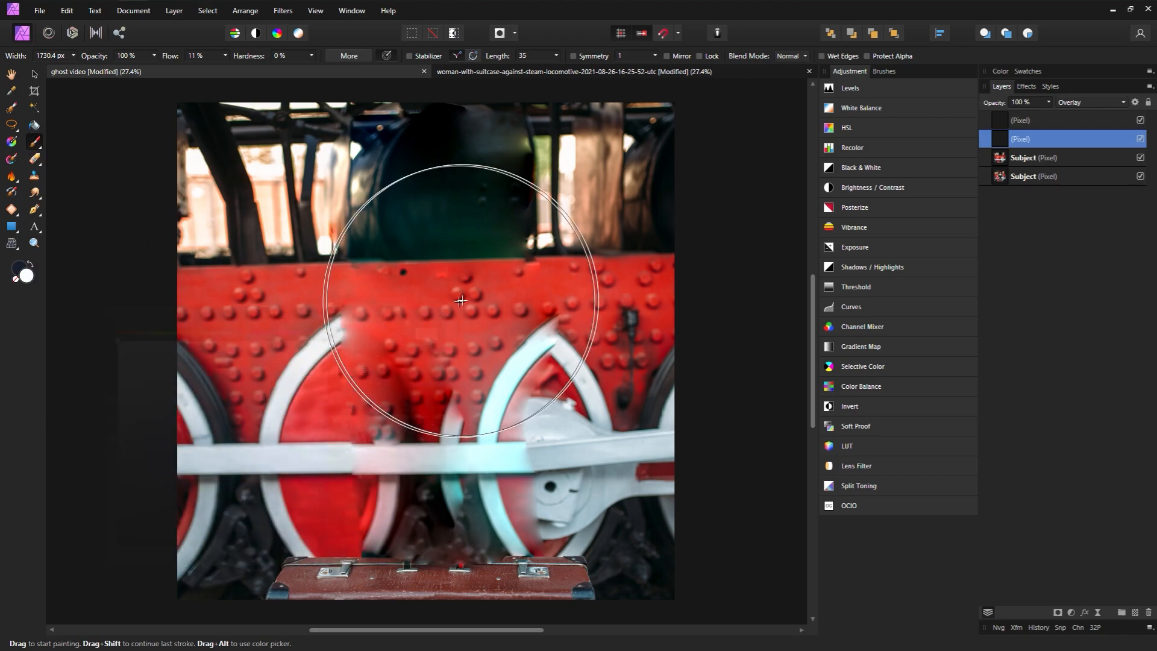
mouse_move(464, 284)
left_mouse_down()
mouse_move(411, 346)
mouse_move(456, 308)
mouse_move(426, 277)
mouse_move(370, 294)
mouse_move(379, 277)
mouse_move(409, 386)
left_mouse_up()
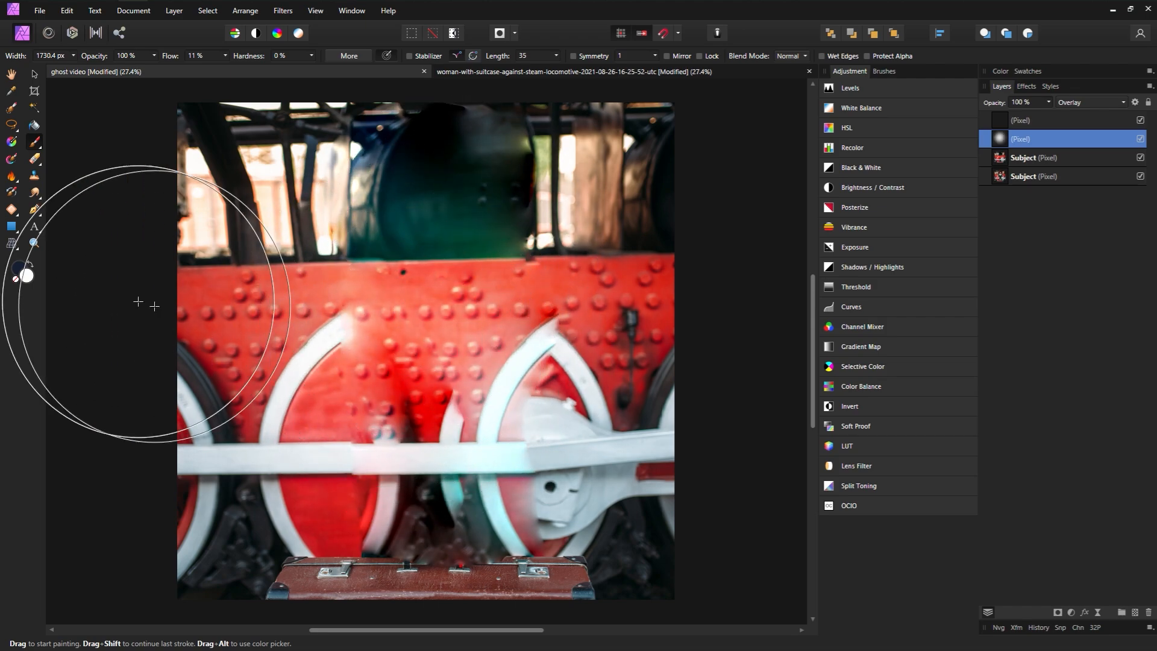
Step: Set the brush color to black and paint shadows around the photo's outer edges on the Soft Light layer
double_click(28, 276)
left_click(183, 397)
left_click_drag(155, 498, 121, 574)
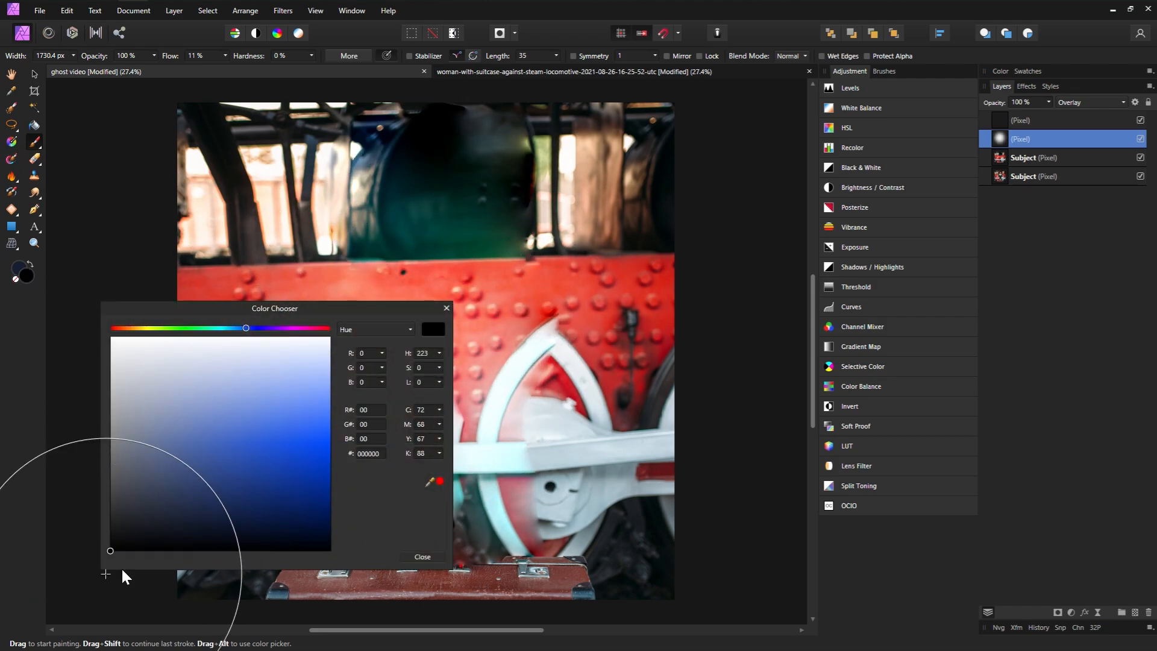
left_click(446, 309)
left_click(1059, 124)
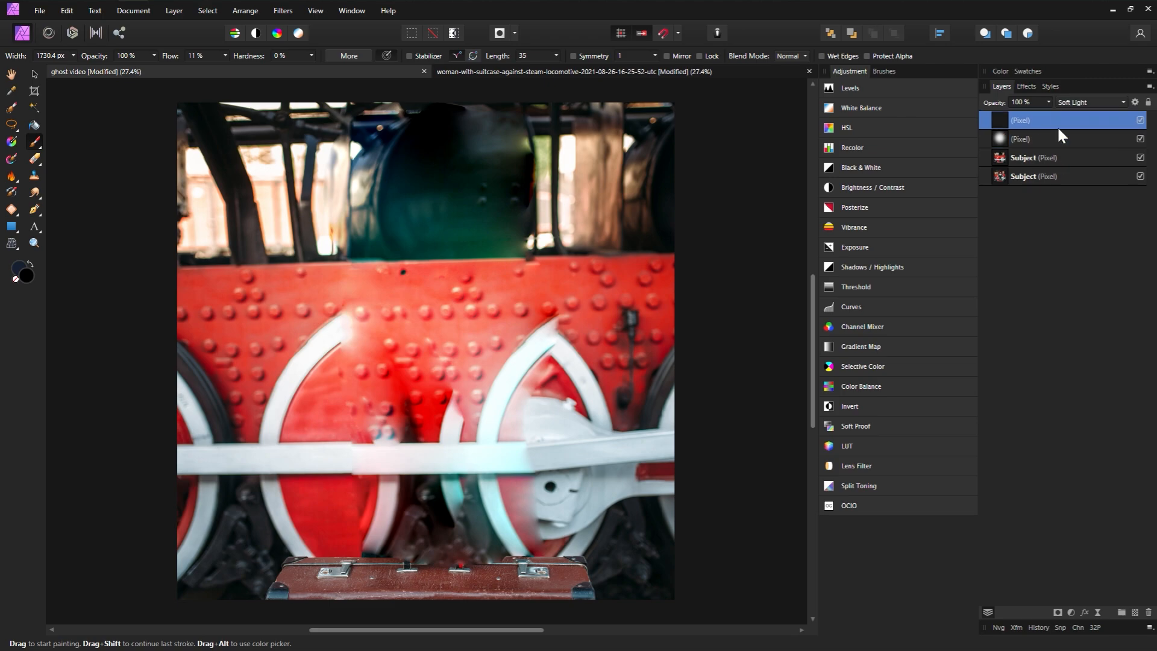
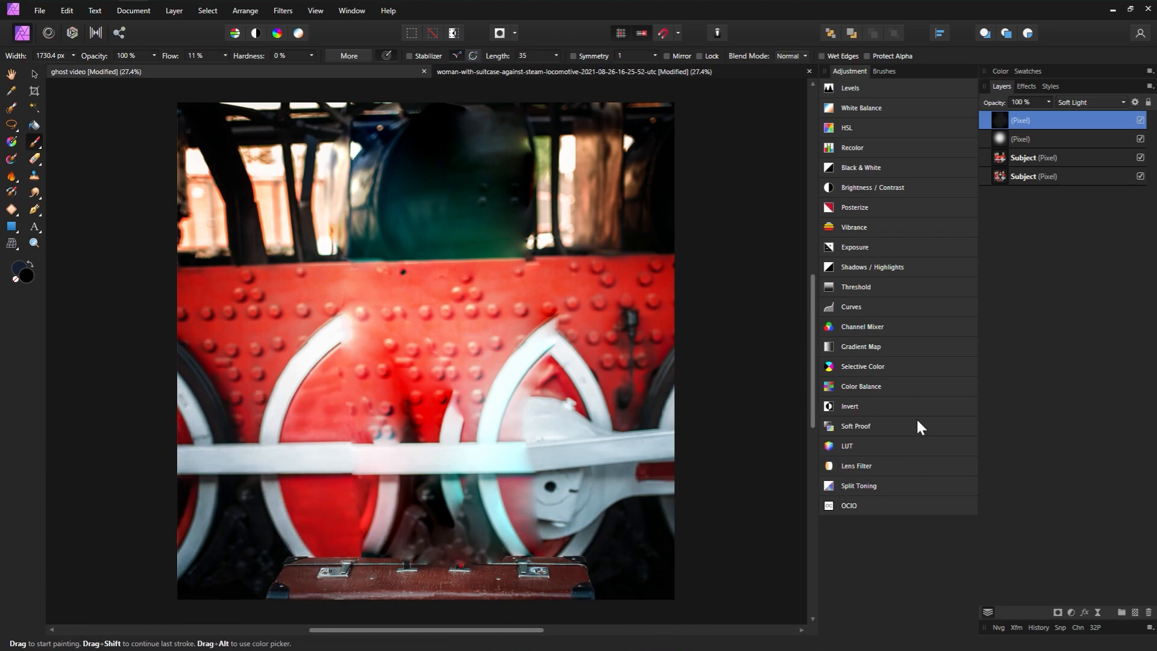
Step: Add a Black & White adjustment above the pixel layers at 50% opacity with Red set to 0%
left_click(862, 168)
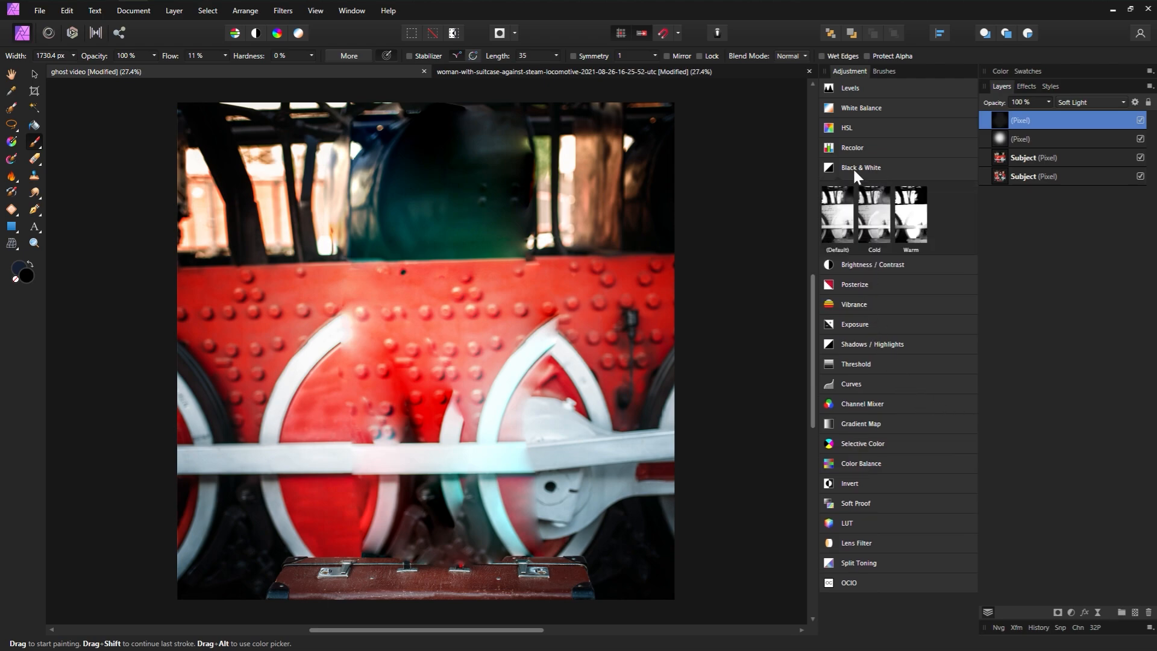
left_click(844, 217)
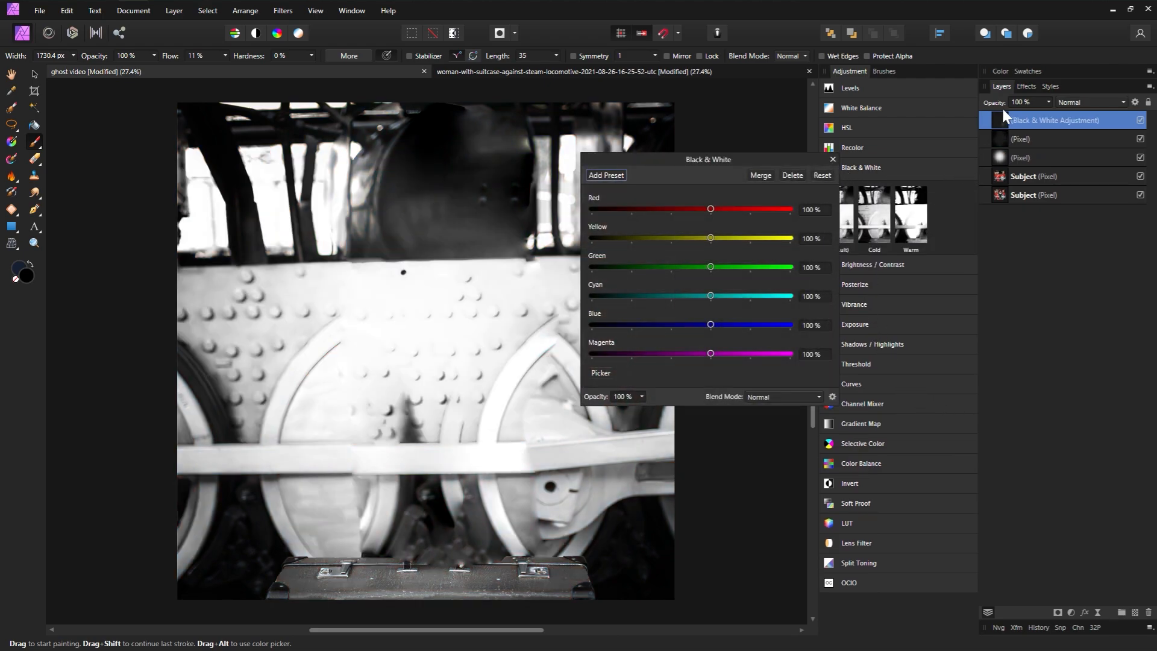
left_click_drag(1002, 105, 967, 106)
left_click(815, 210)
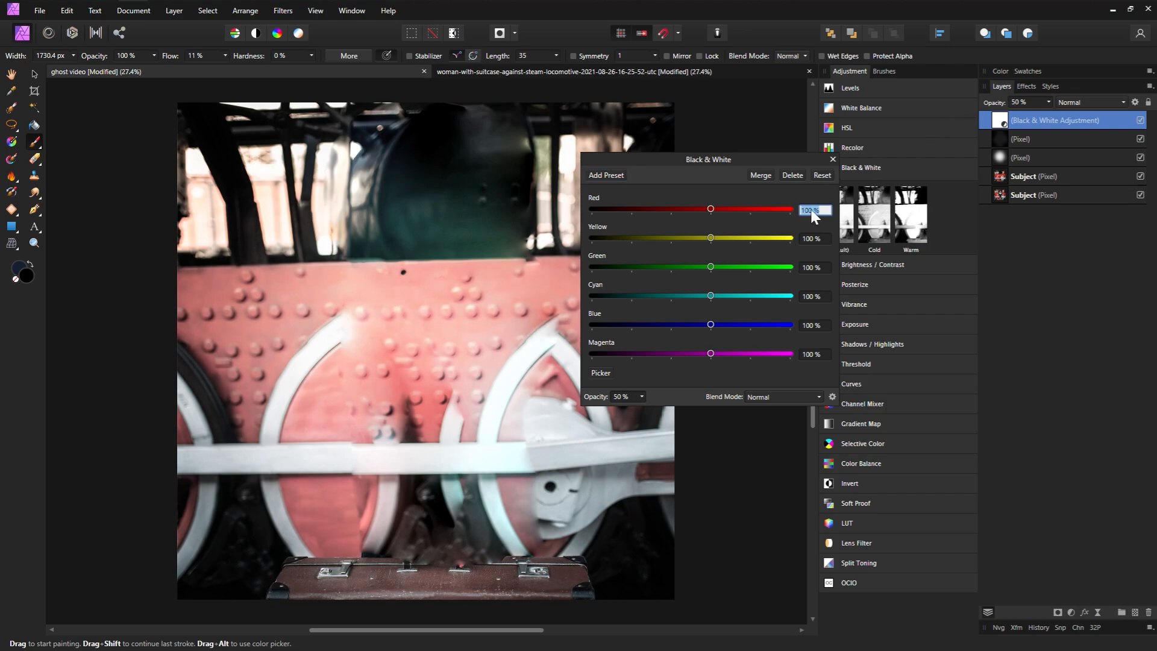
type("0")
key("Return")
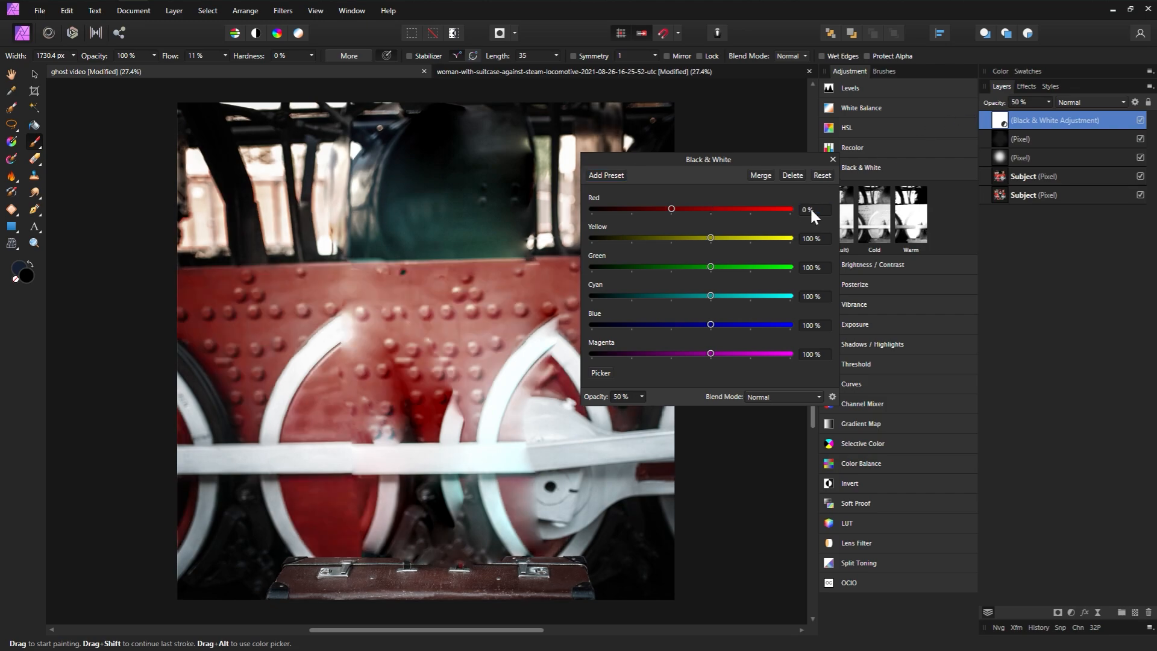
left_click(833, 160)
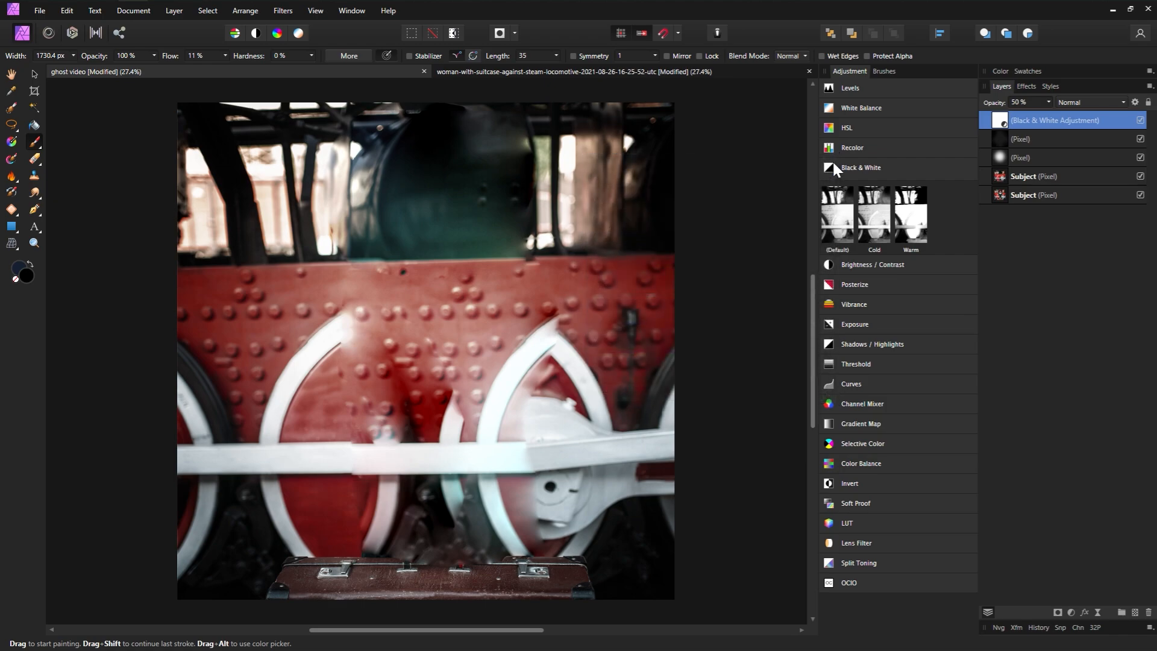
Step: Add a Brightness / Contrast adjustment with Brightness -70% and Contrast 10%
left_click(873, 265)
left_click(844, 301)
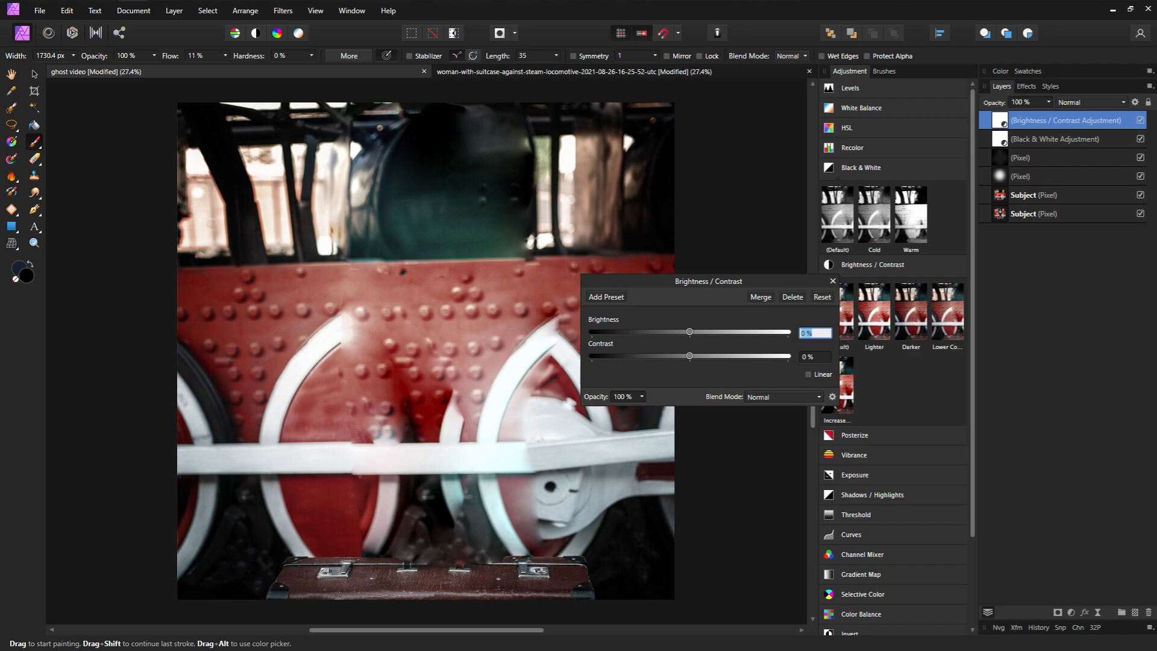
left_click(815, 356)
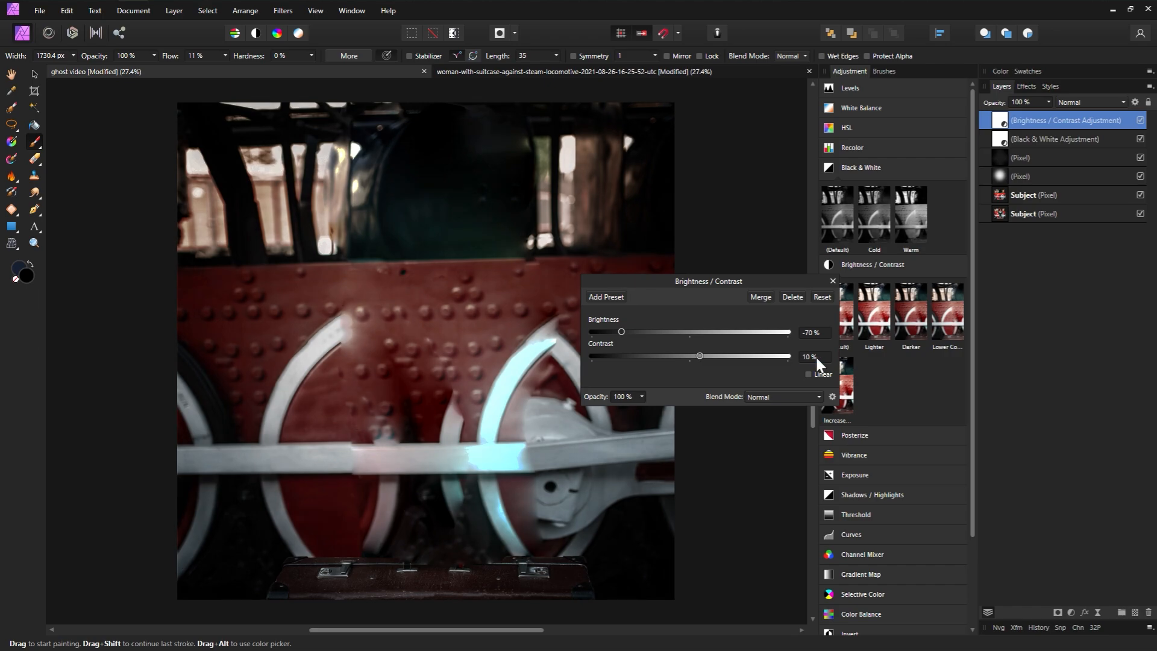
left_click(833, 281)
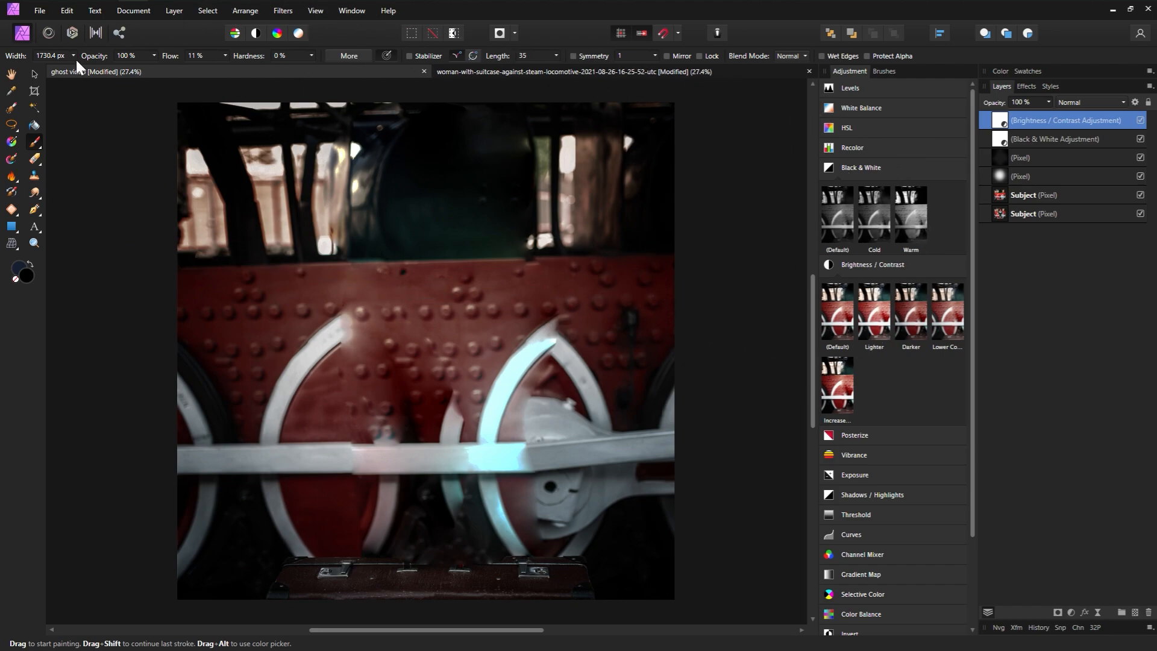
Step: Add a fill layer on top of the stack and color it dark blue, 0F2247
left_click(172, 11)
left_click(119, 95)
double_click(23, 271)
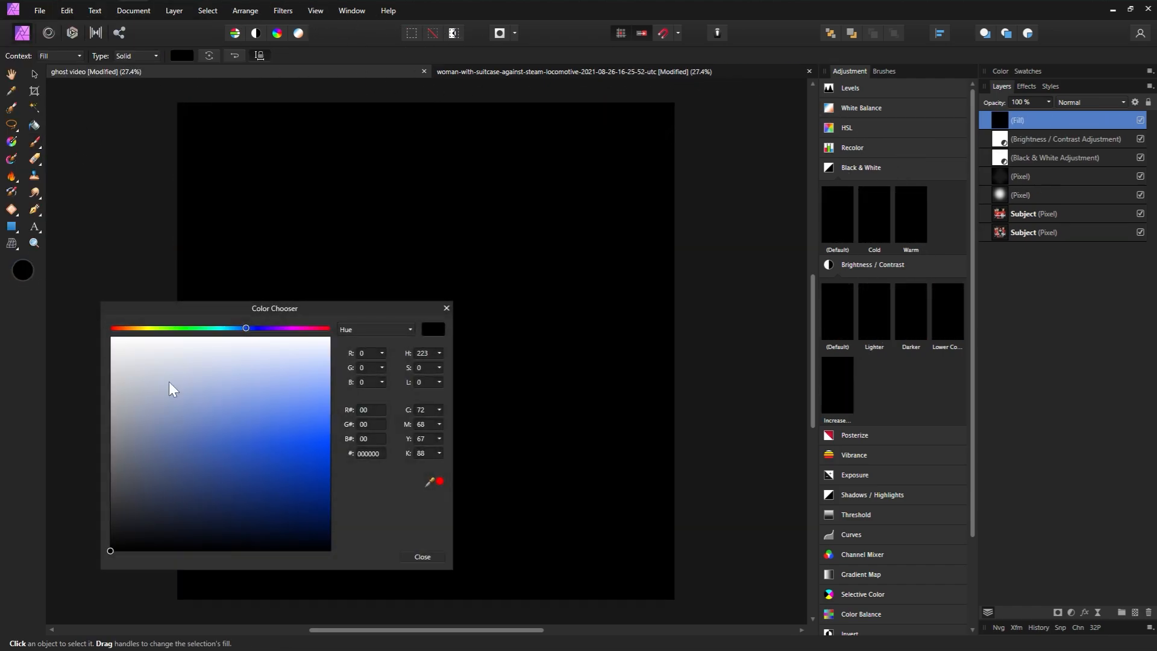
left_click(371, 458)
left_click(335, 491)
key("Return")
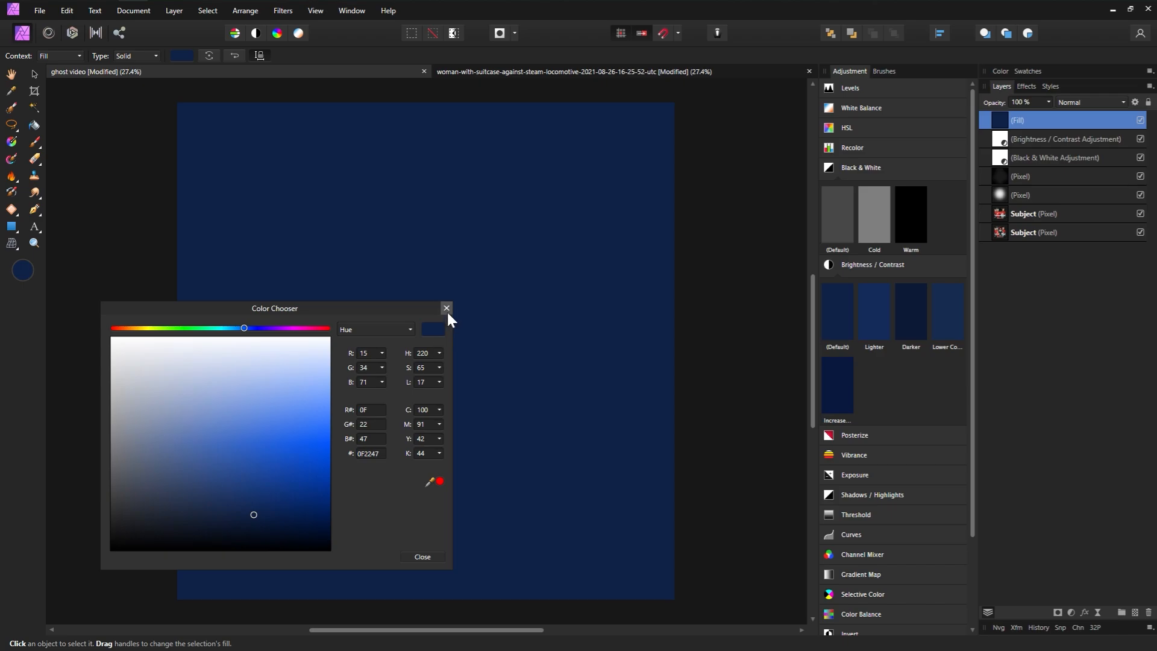
left_click(447, 309)
Step: Set the blue fill layer's blend mode to Subtract and its opacity to 50%
left_click(1092, 104)
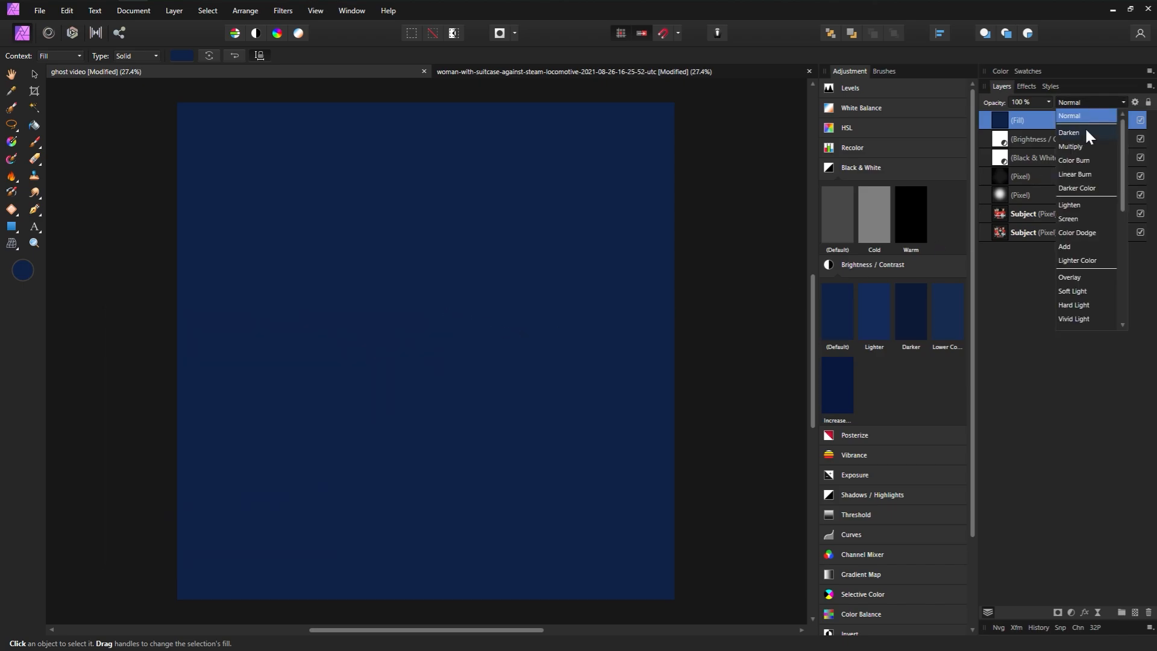
scroll(1124, 214, "down", 3)
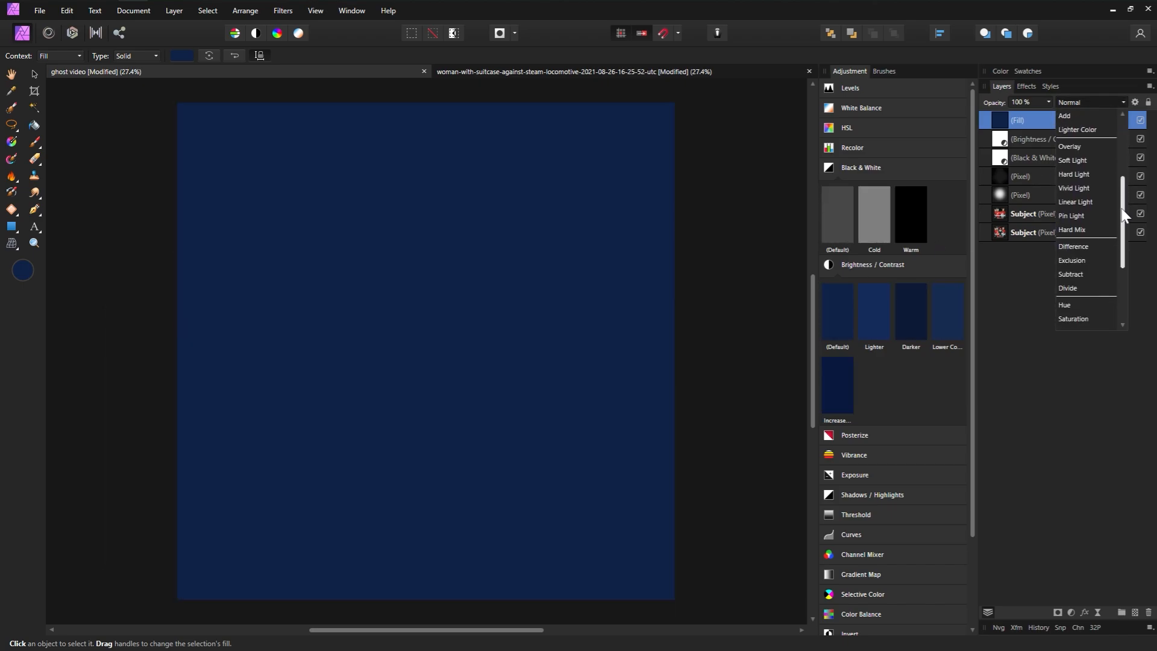
left_click_drag(1122, 208, 1124, 259)
left_click(1075, 182)
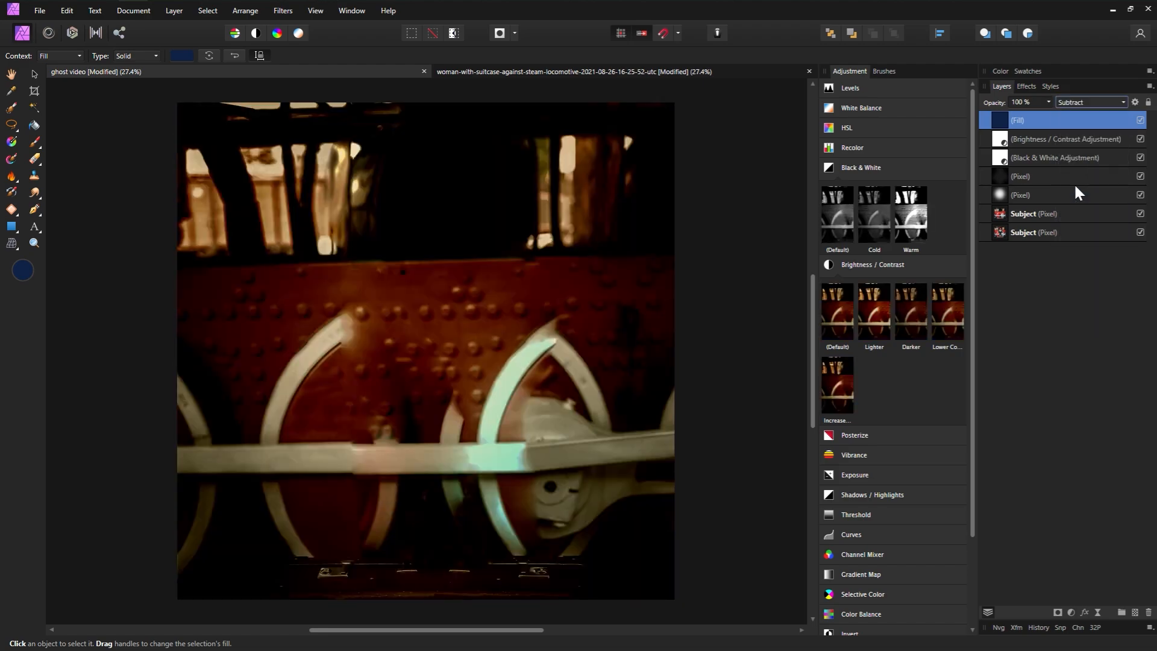
left_click_drag(1001, 102, 964, 102)
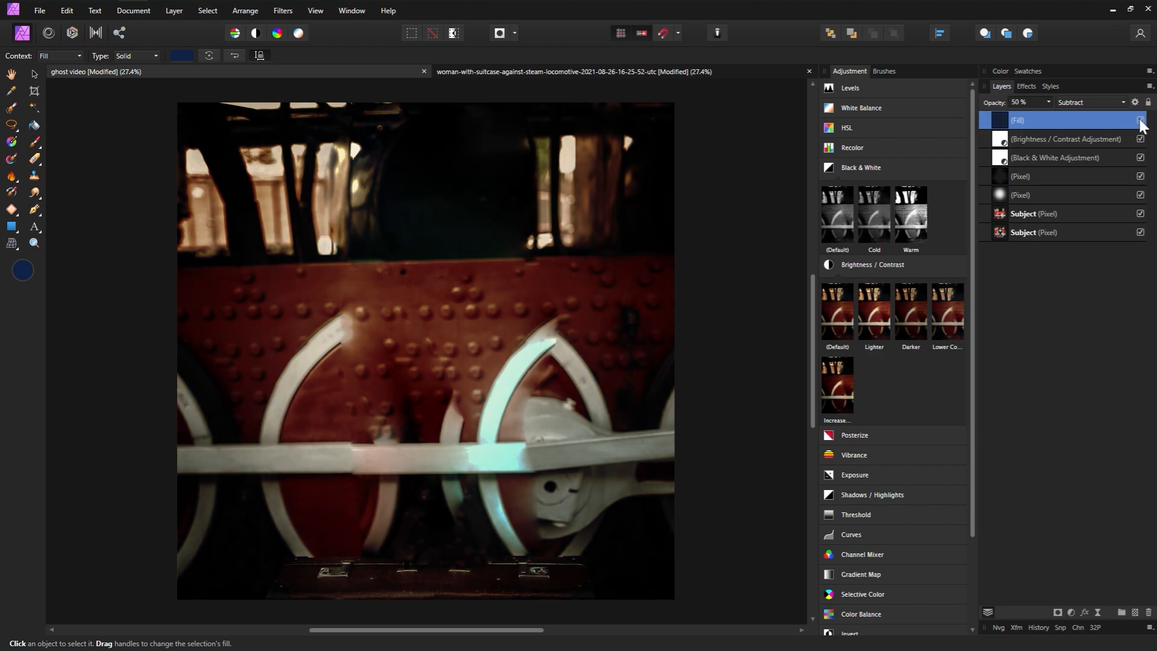
key("h")
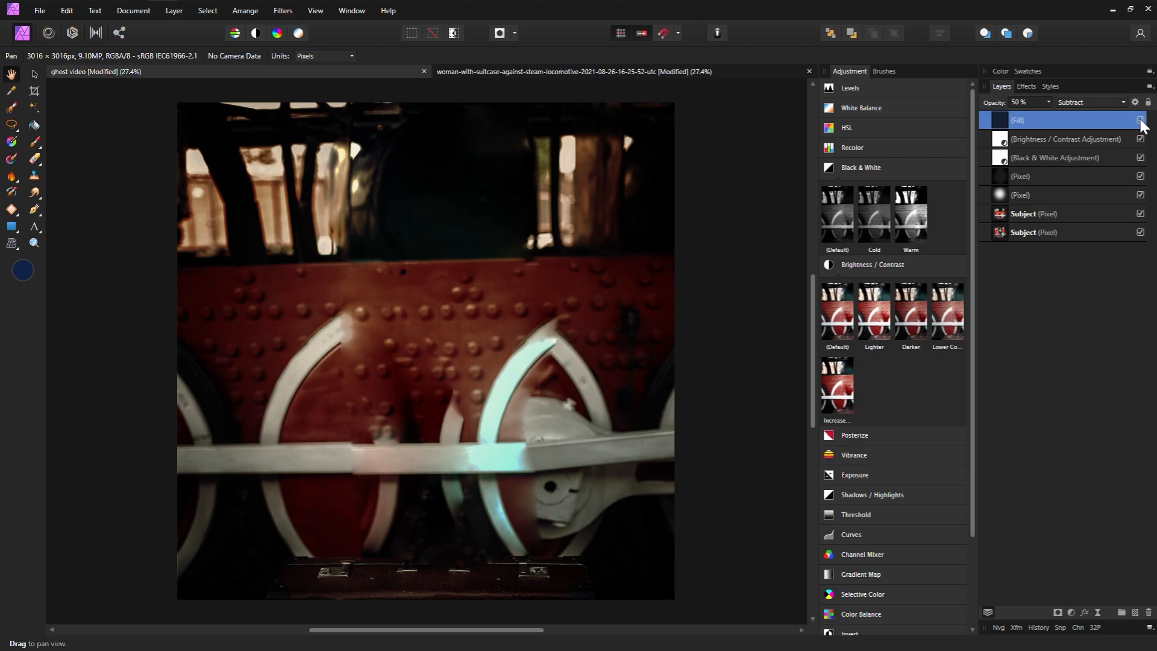
Step: Duplicate the lowest Subject layer and move the copy to the top of the layer stack
left_click(1075, 238)
key("ctrl+j")
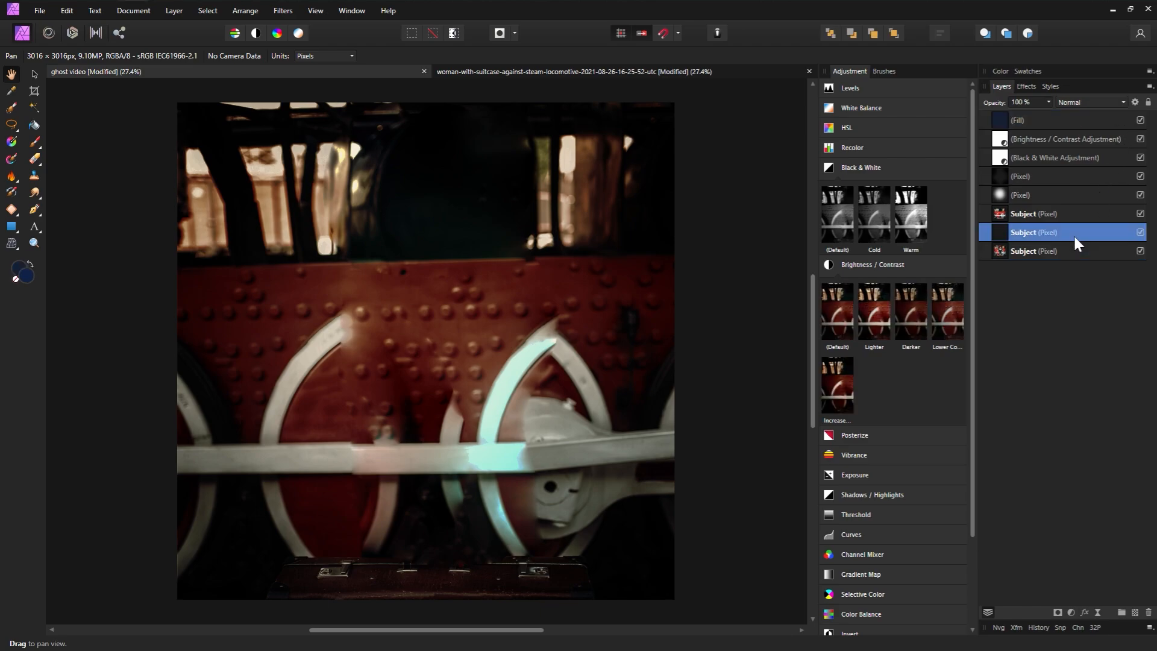
left_click_drag(997, 225, 994, 118)
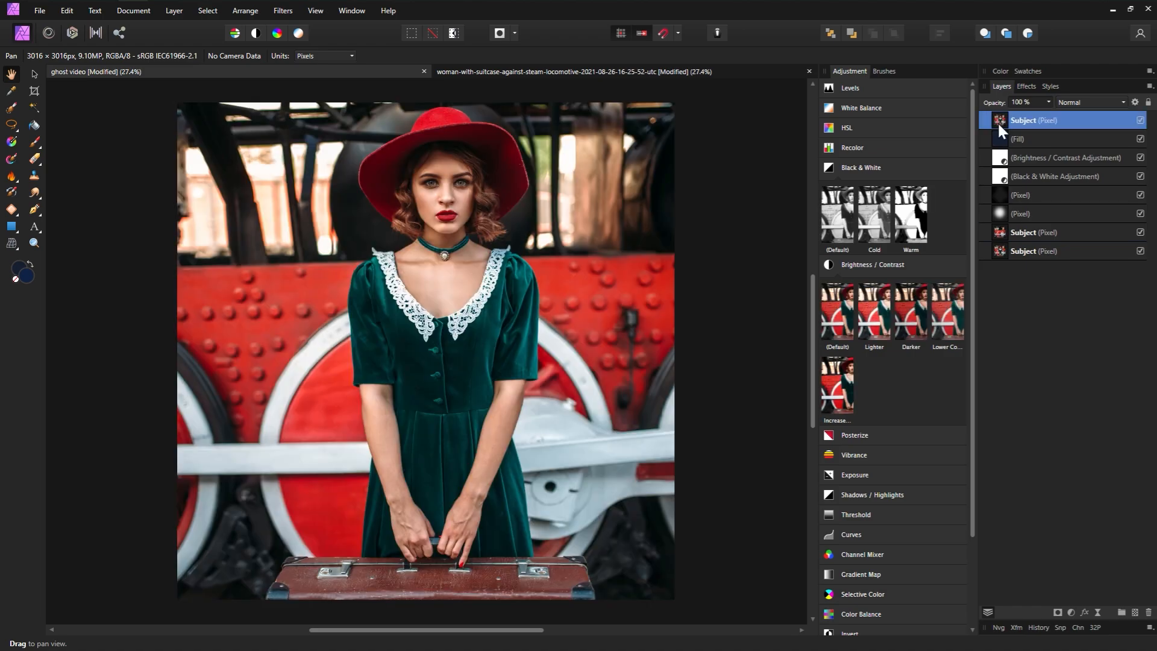
Step: Select the woman with the Selection Brush and subtract the suitcase from the selection
left_click(12, 109)
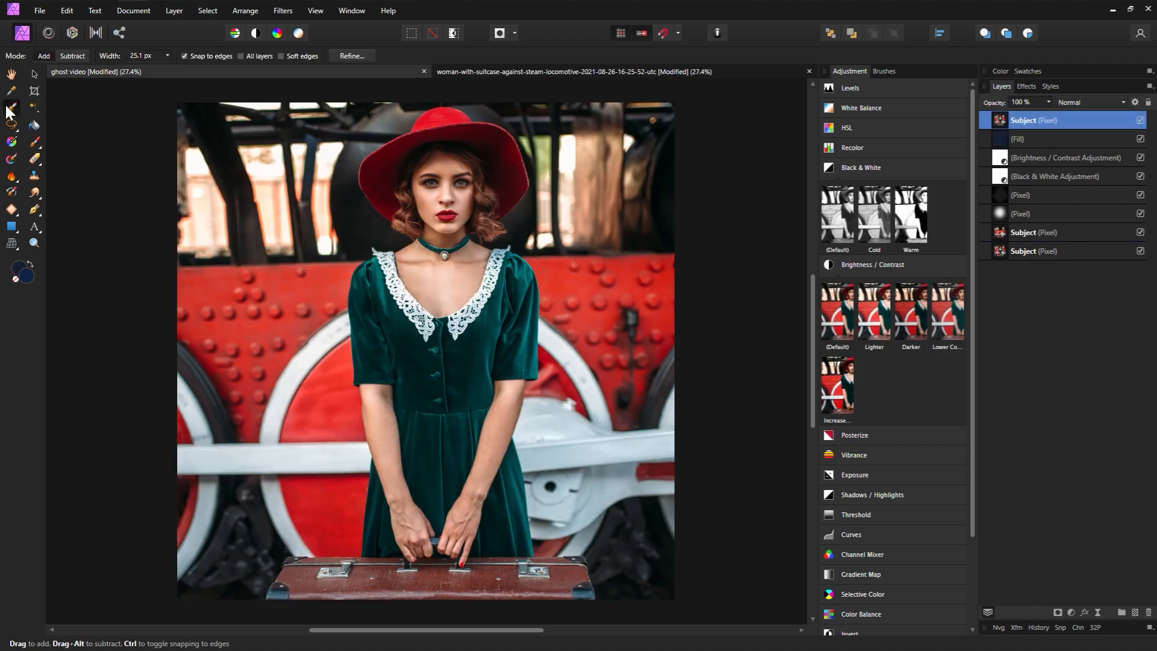
mouse_move(447, 144)
left_mouse_down()
mouse_move(416, 169)
mouse_move(467, 157)
mouse_move(422, 115)
mouse_move(386, 162)
mouse_move(371, 217)
mouse_move(422, 208)
mouse_move(477, 138)
mouse_move(398, 223)
mouse_move(447, 259)
mouse_move(417, 371)
mouse_move(512, 356)
mouse_move(503, 482)
left_mouse_up()
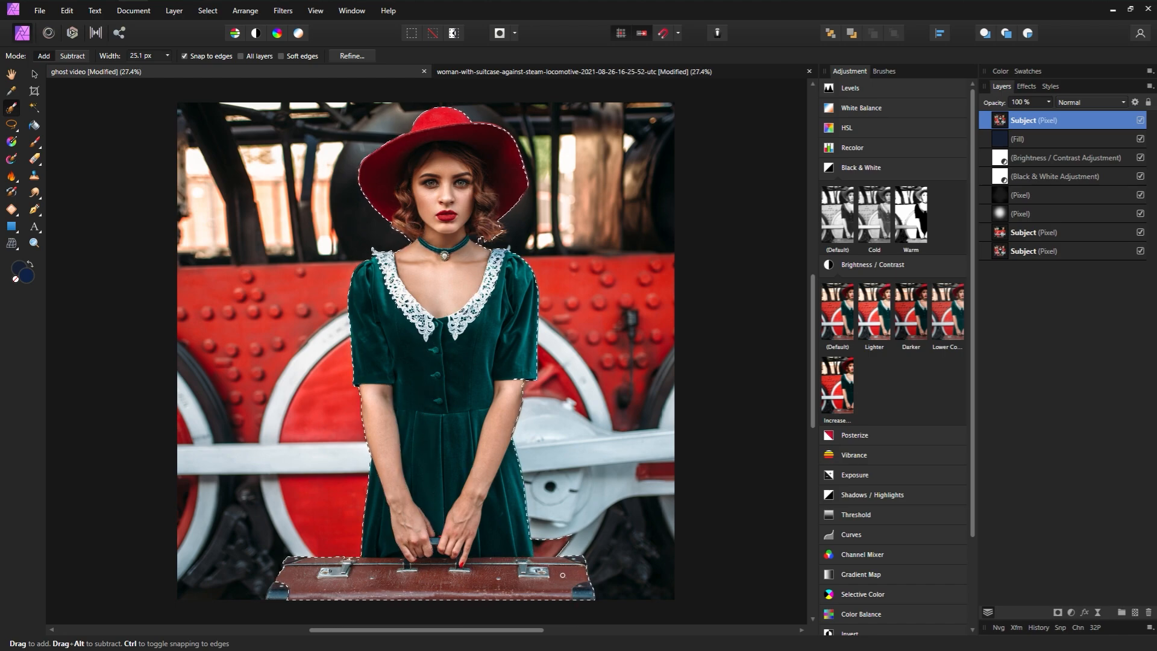
mouse_move(555, 588)
left_mouse_down()
mouse_move(332, 604)
mouse_move(386, 576)
mouse_move(530, 573)
left_mouse_up()
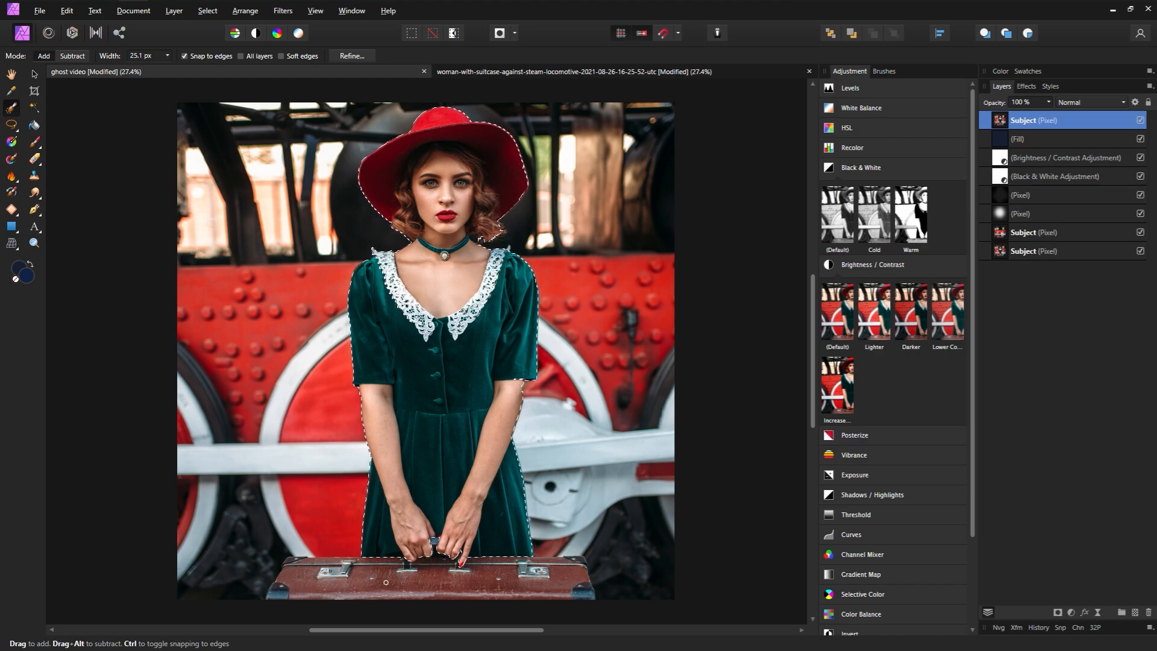
Step: Refine the selection around the hands and suitcase handle with 19 px background and foreground brushes, and apply it
left_click(355, 55)
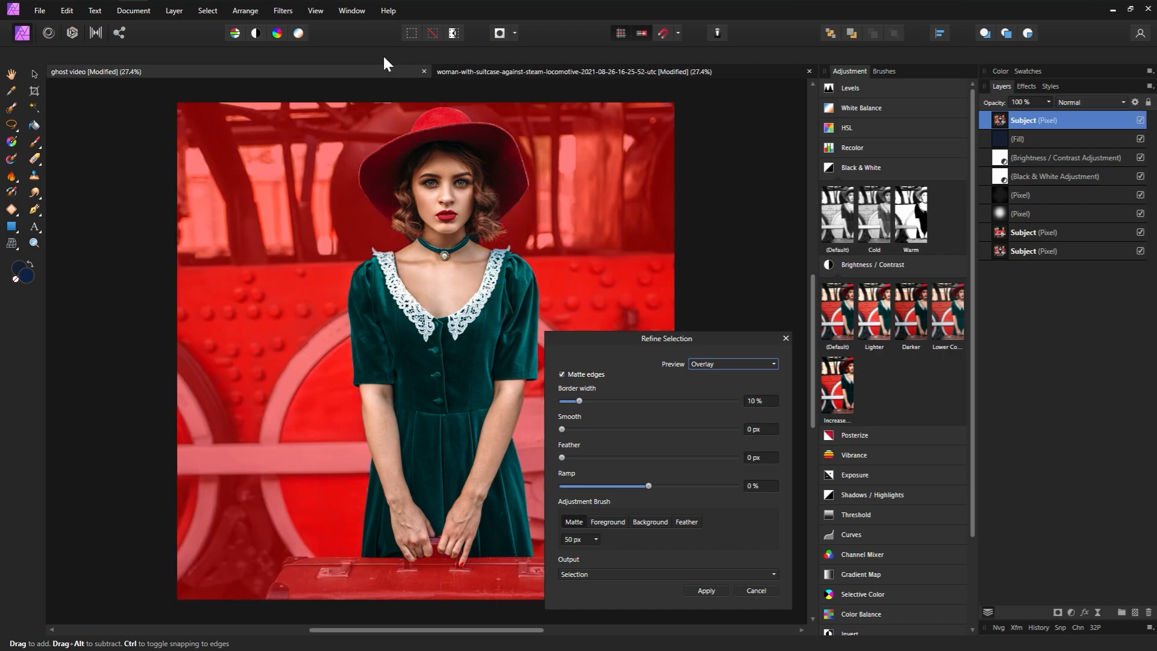
left_click_drag(663, 335, 671, 216)
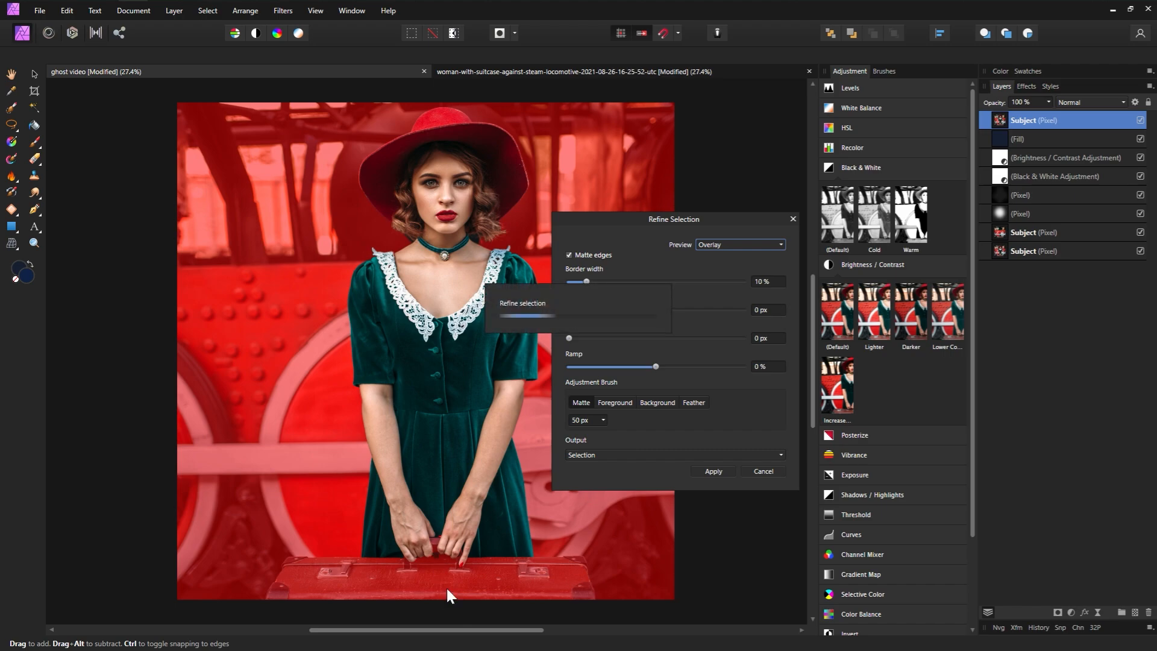
left_click(658, 402)
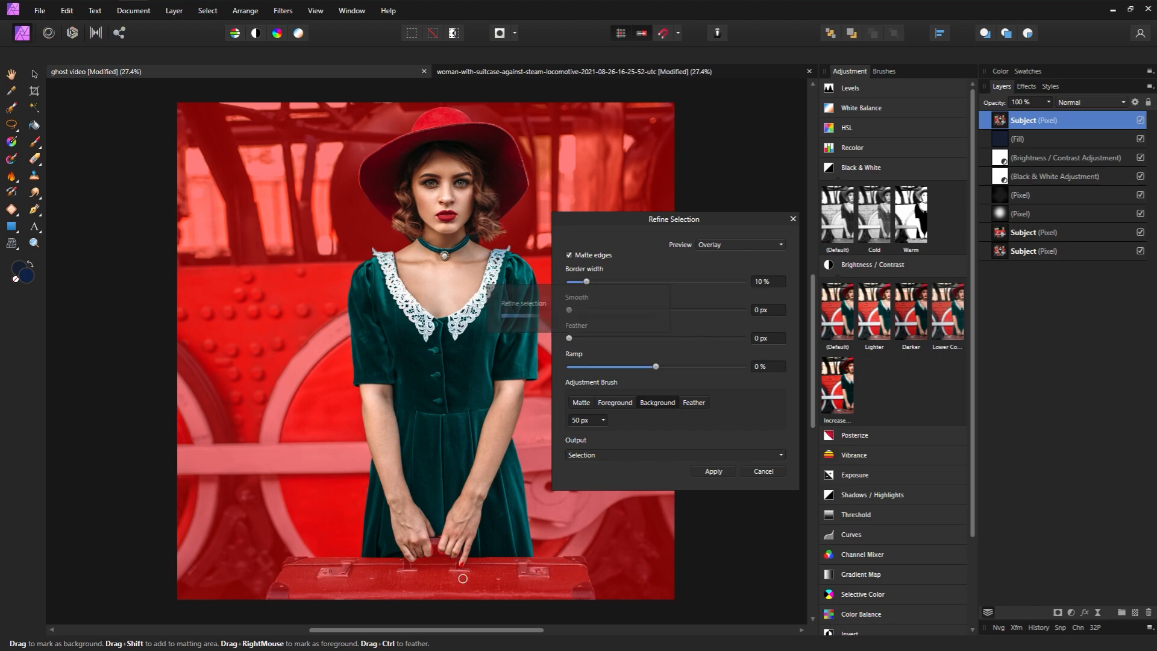
left_click(621, 402)
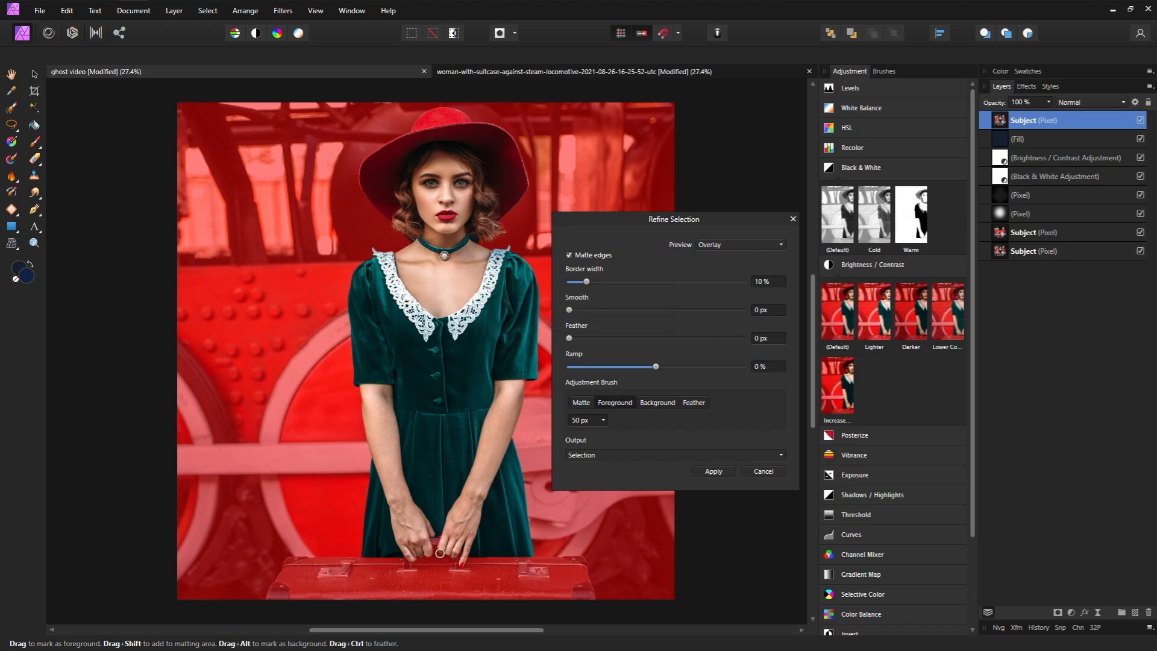
left_click(658, 402)
key("bracketleft")
key("bracketleft")
key("bracketleft")
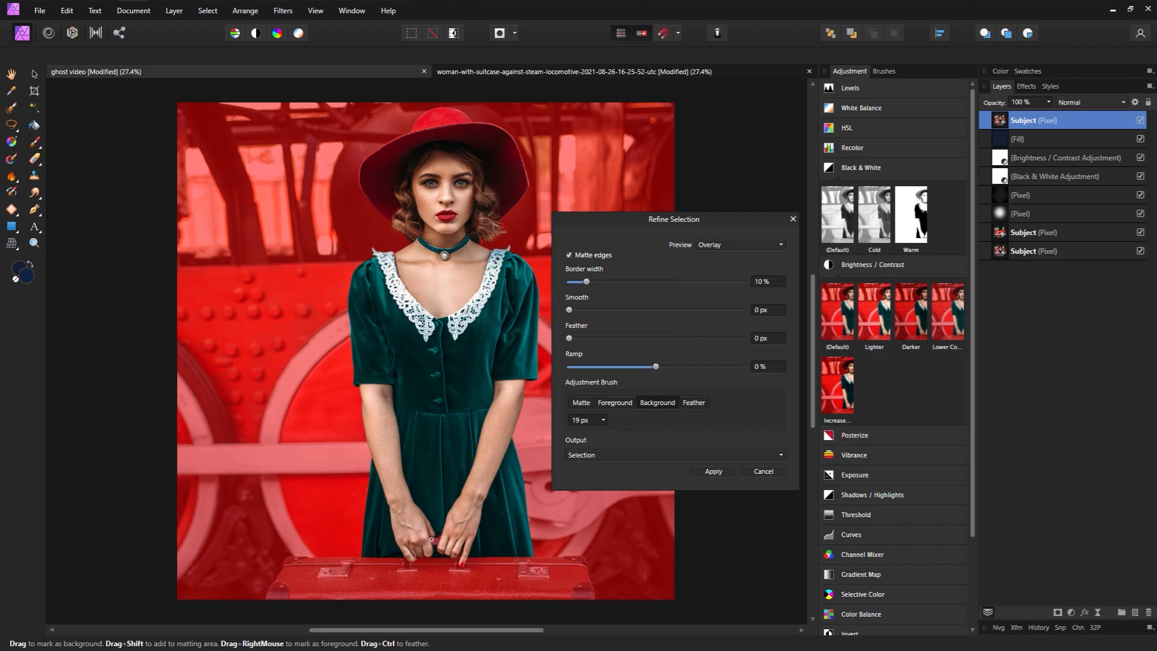
left_click(610, 405)
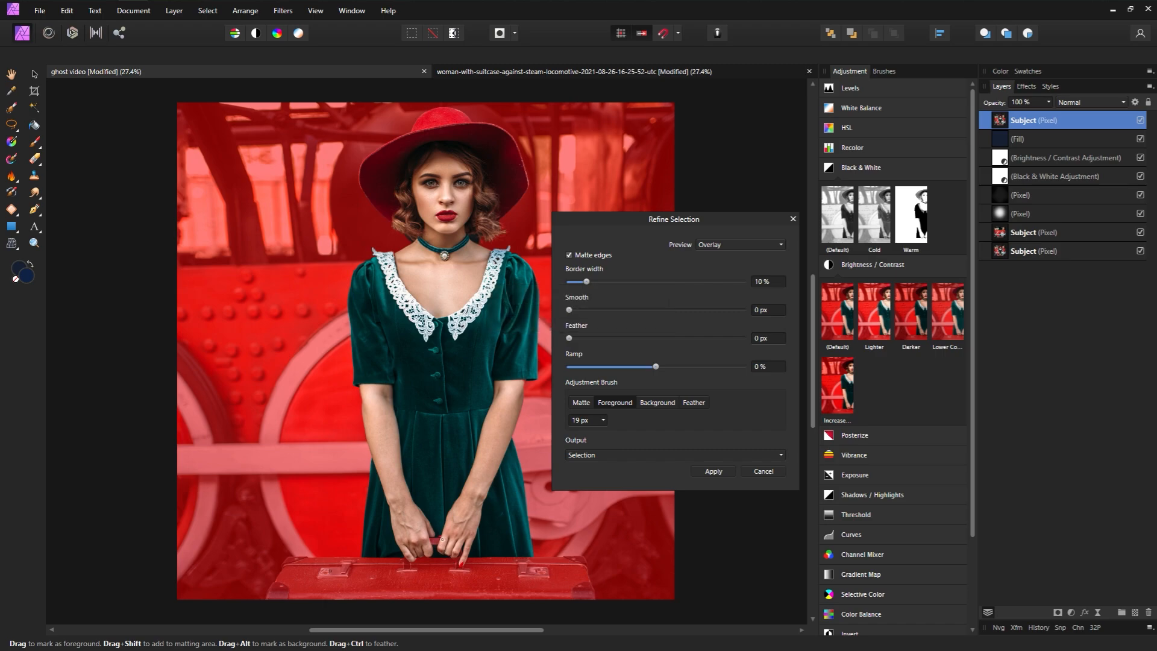
left_click(714, 469)
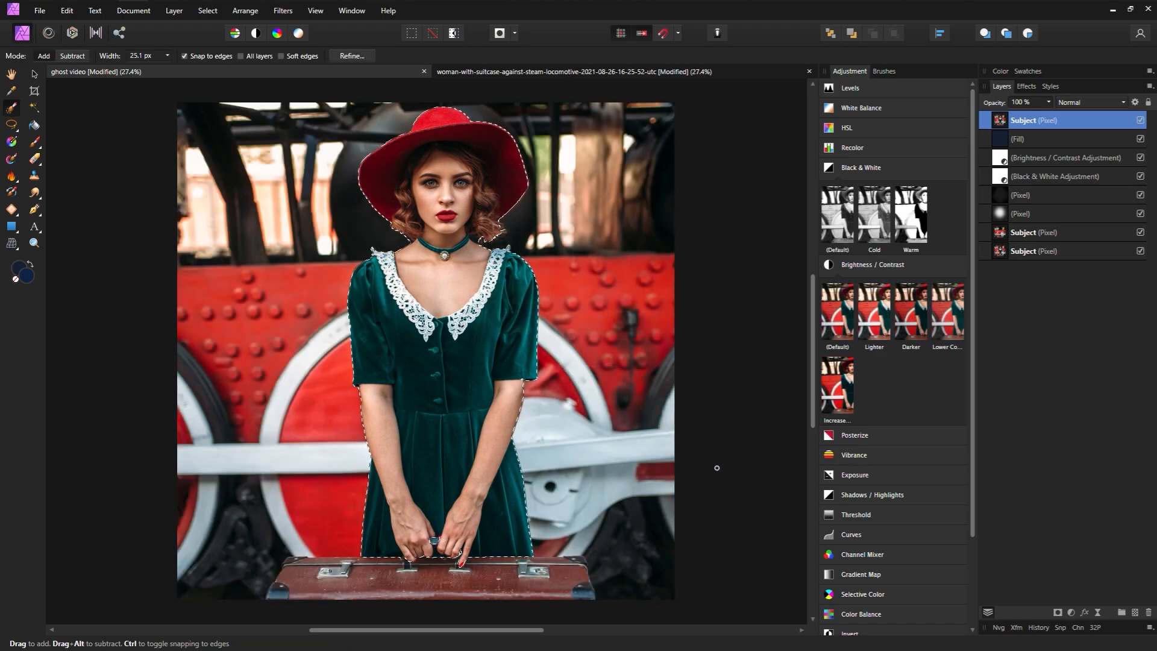
Step: Mask the top Subject layer from the selection, nest the mask inside that layer, and deselect
left_click(1057, 612)
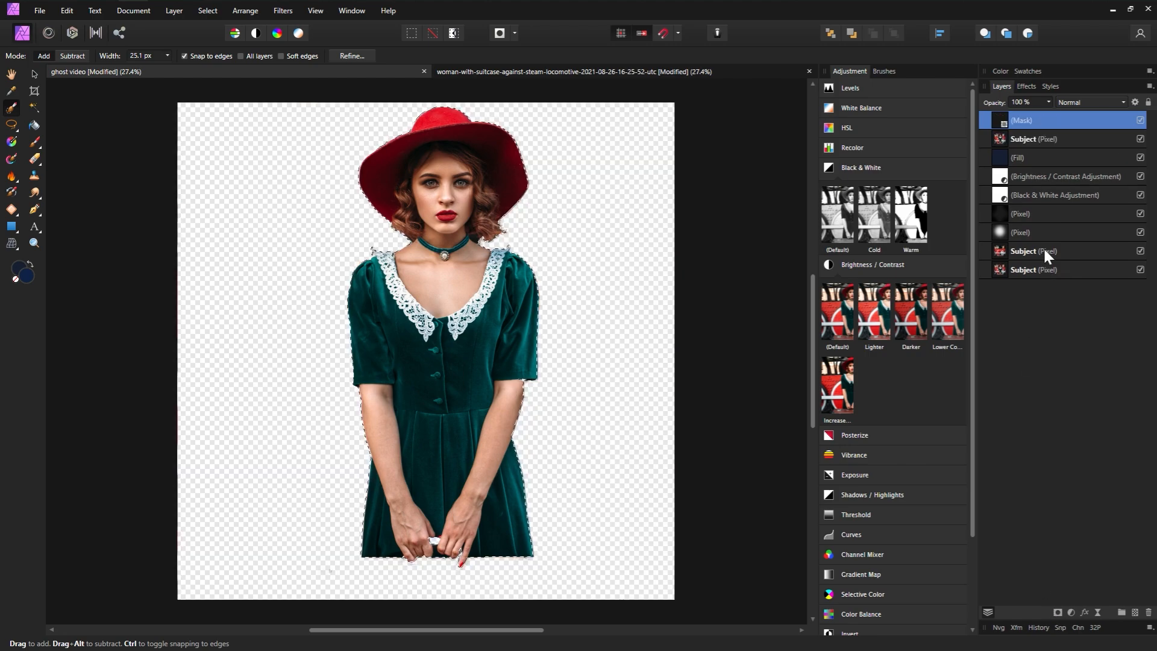
left_click_drag(998, 119, 1012, 143)
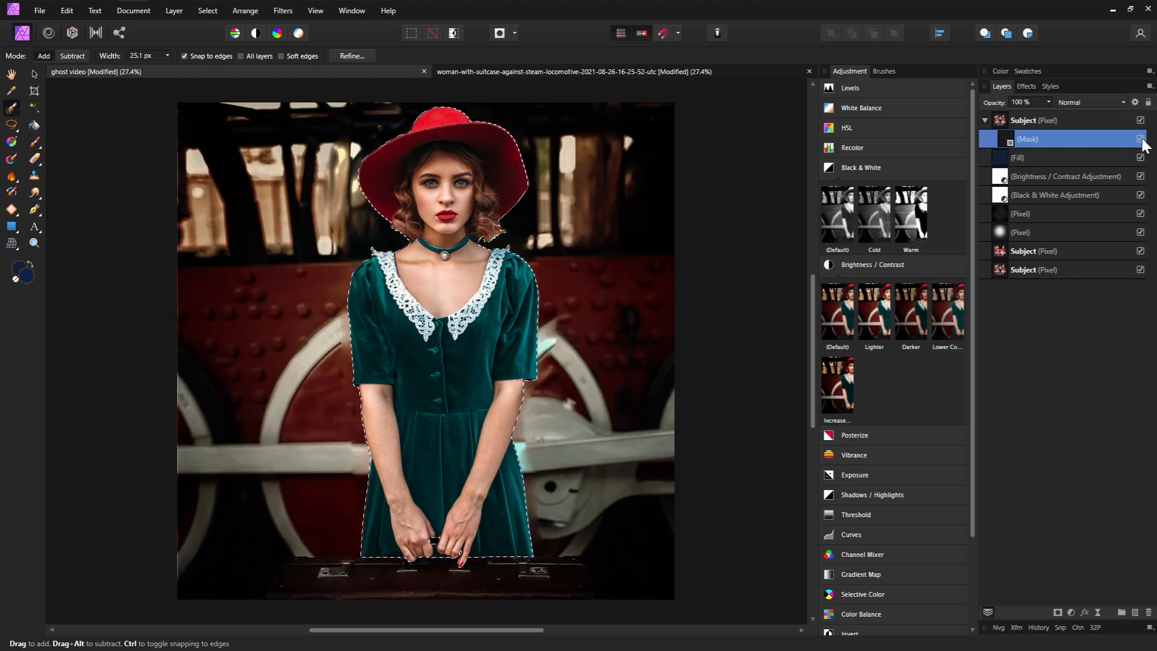
key("ctrl+d")
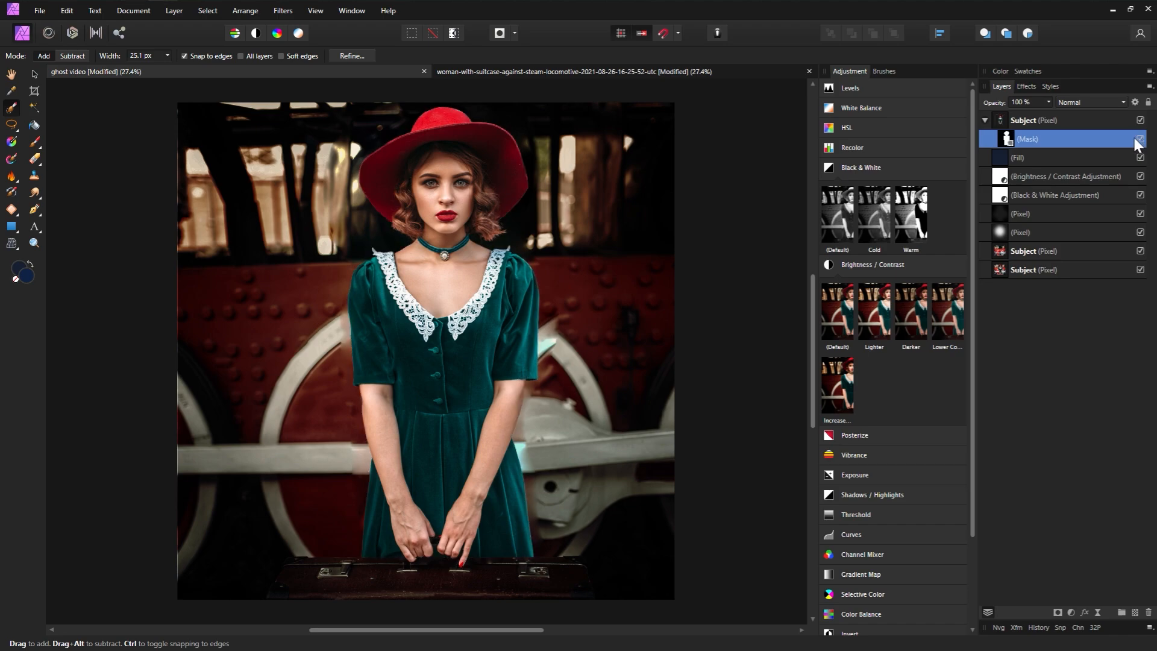
Step: Collapse the masked Subject layer and set its blend mode to Screen
left_click(986, 120)
left_click(1076, 118)
left_click(1090, 101)
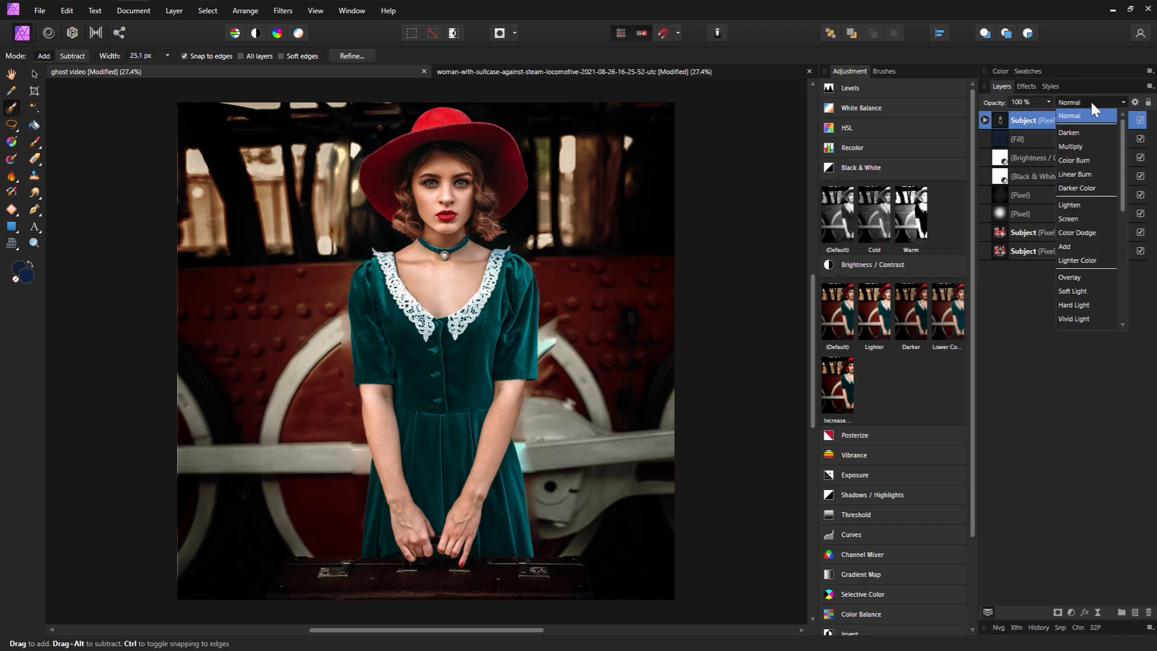
left_click(1076, 219)
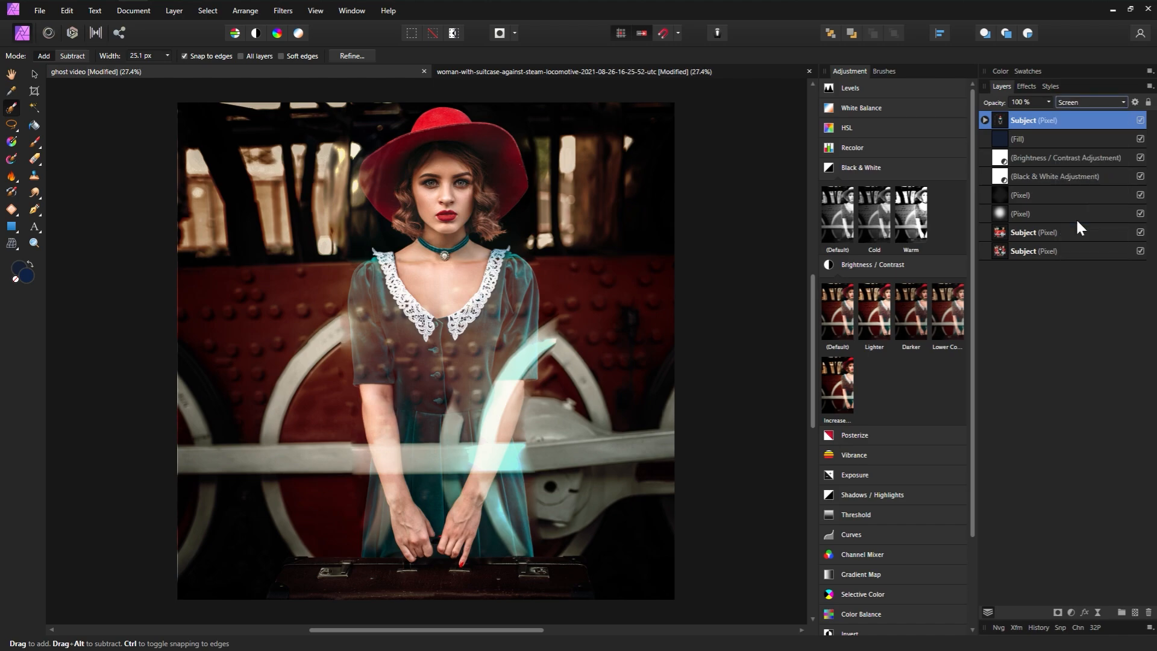
Step: Duplicate the upper background Subject layer and patch out the bright wheel arc behind the woman's arm on the right of the image
left_click(1076, 231)
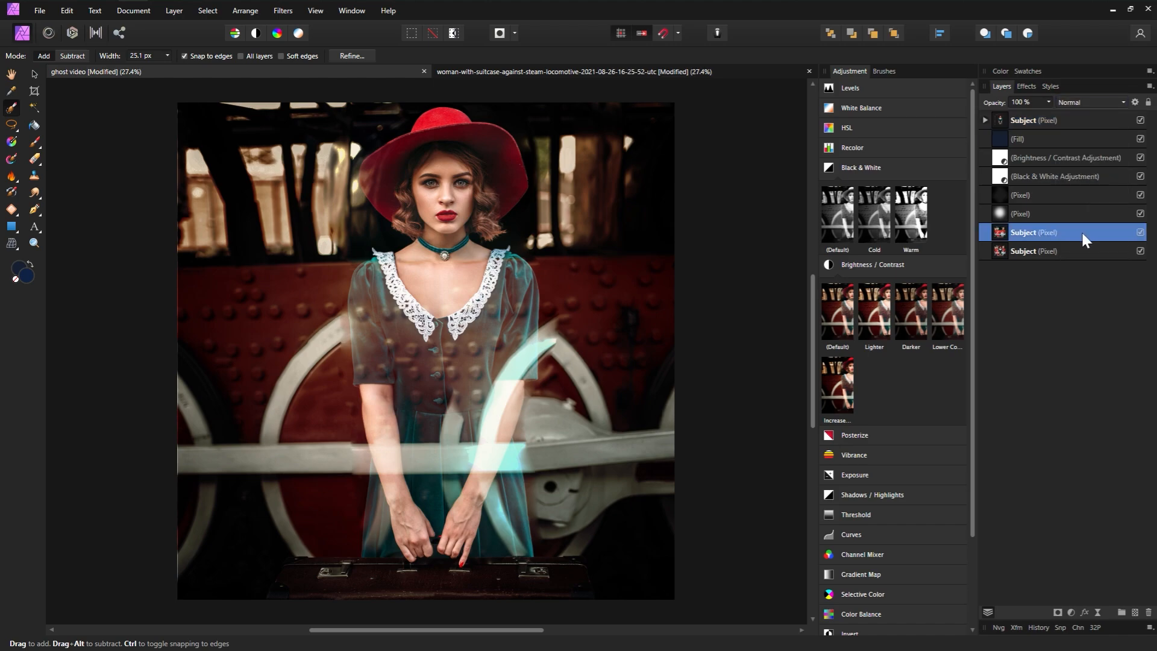
key("ctrl+j")
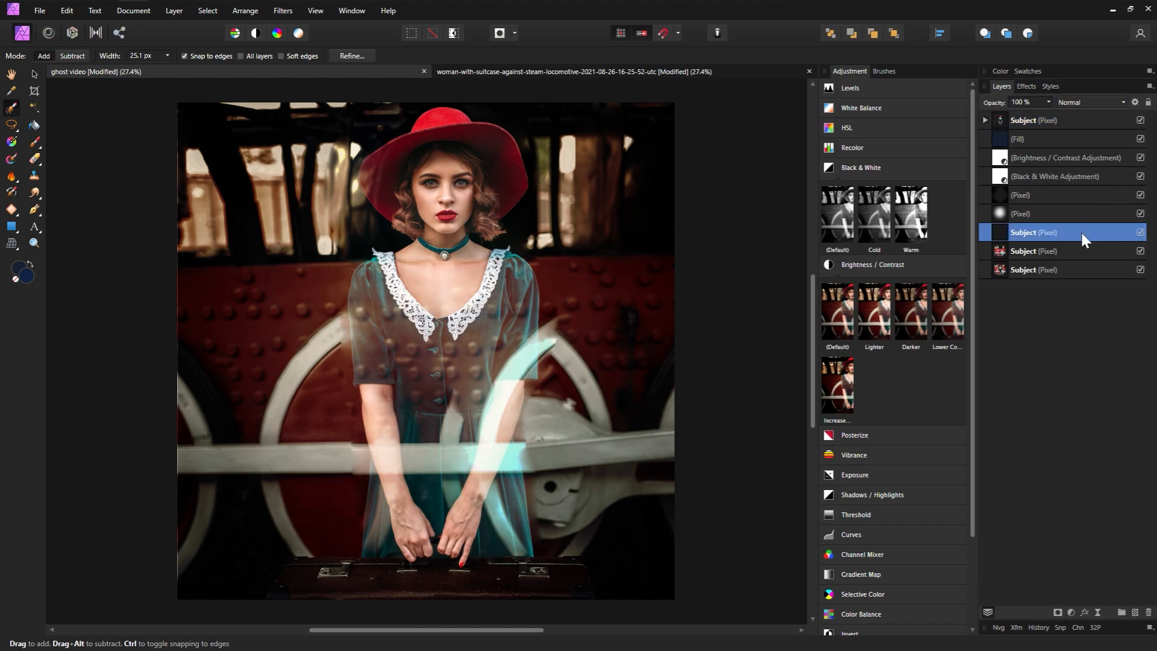
left_click(12, 210)
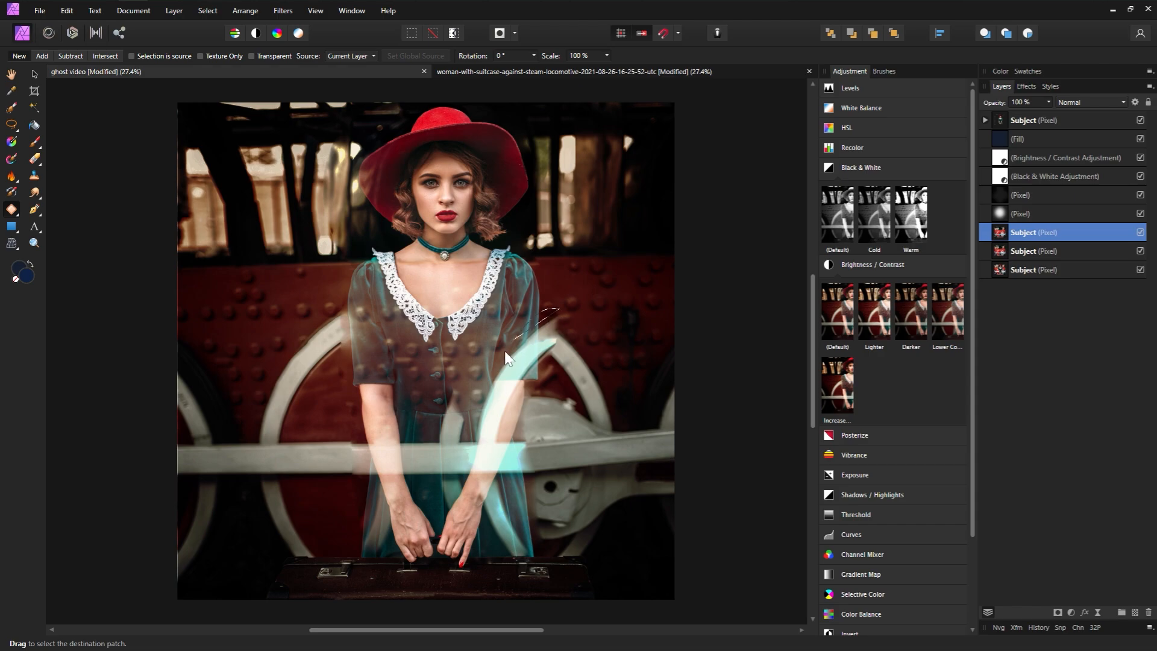
mouse_move(507, 359)
left_mouse_down()
mouse_move(464, 456)
mouse_move(485, 474)
mouse_move(525, 473)
mouse_move(535, 461)
mouse_move(524, 406)
mouse_move(556, 302)
left_mouse_up()
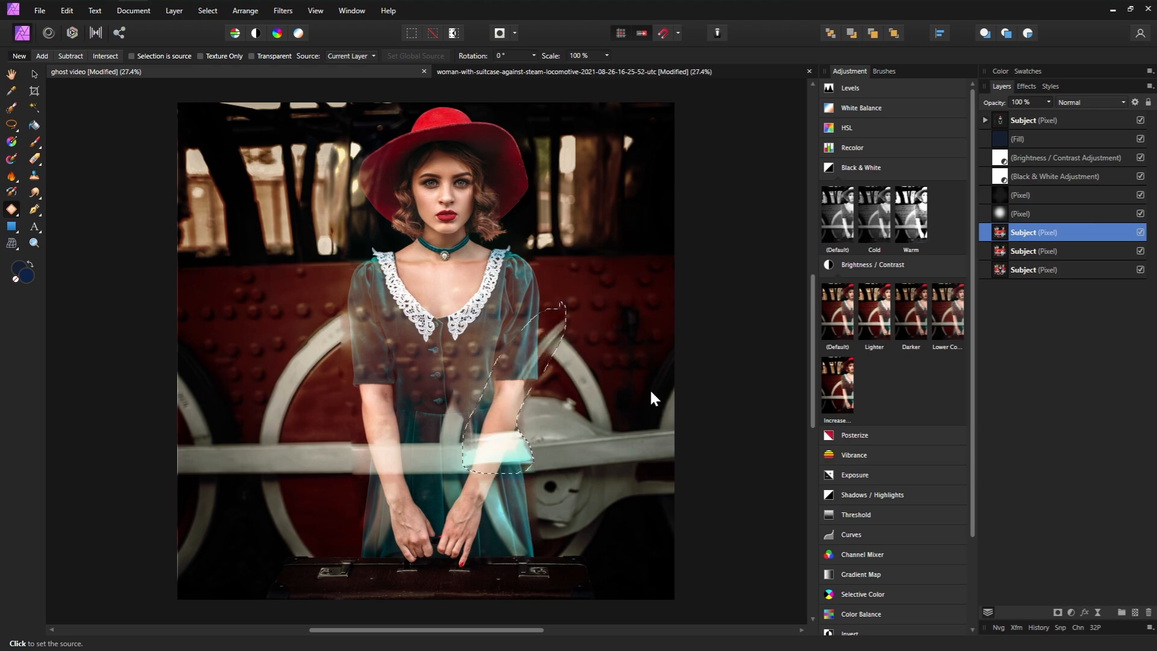
left_click(623, 472)
left_click(421, 482)
Step: Patch the broken stretch of the horizontal wheel rod across the woman's waist and forearm with clean rod texture
left_click_drag(375, 427, 386, 427)
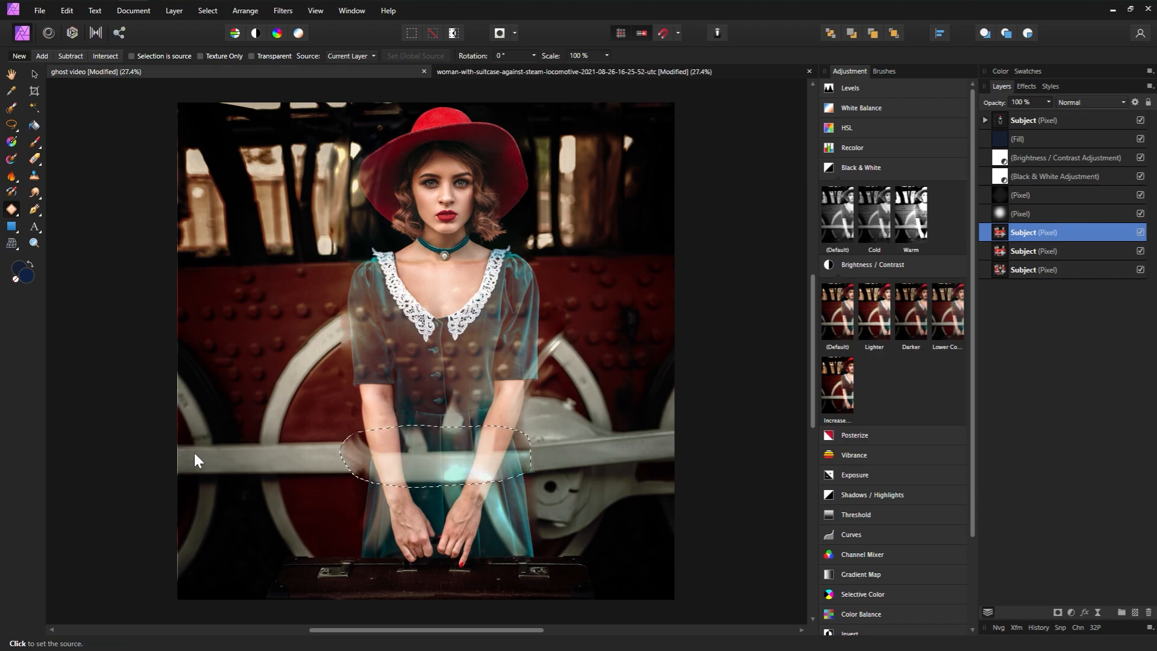
left_click(257, 460)
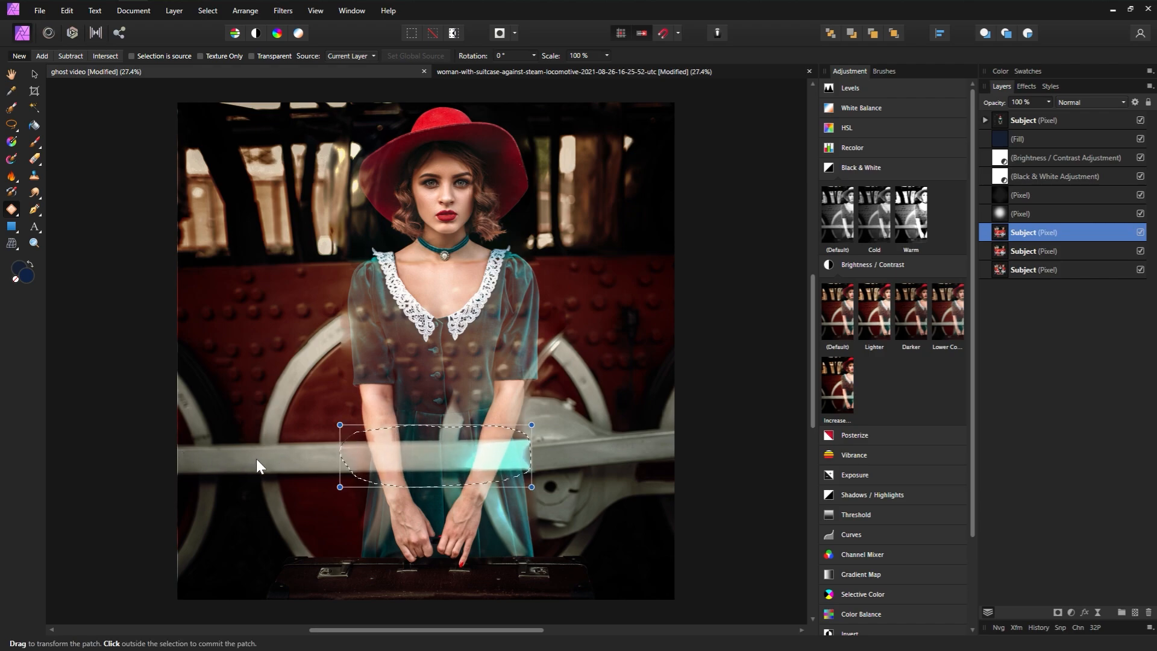
left_click(562, 447)
left_click_drag(523, 432, 508, 428)
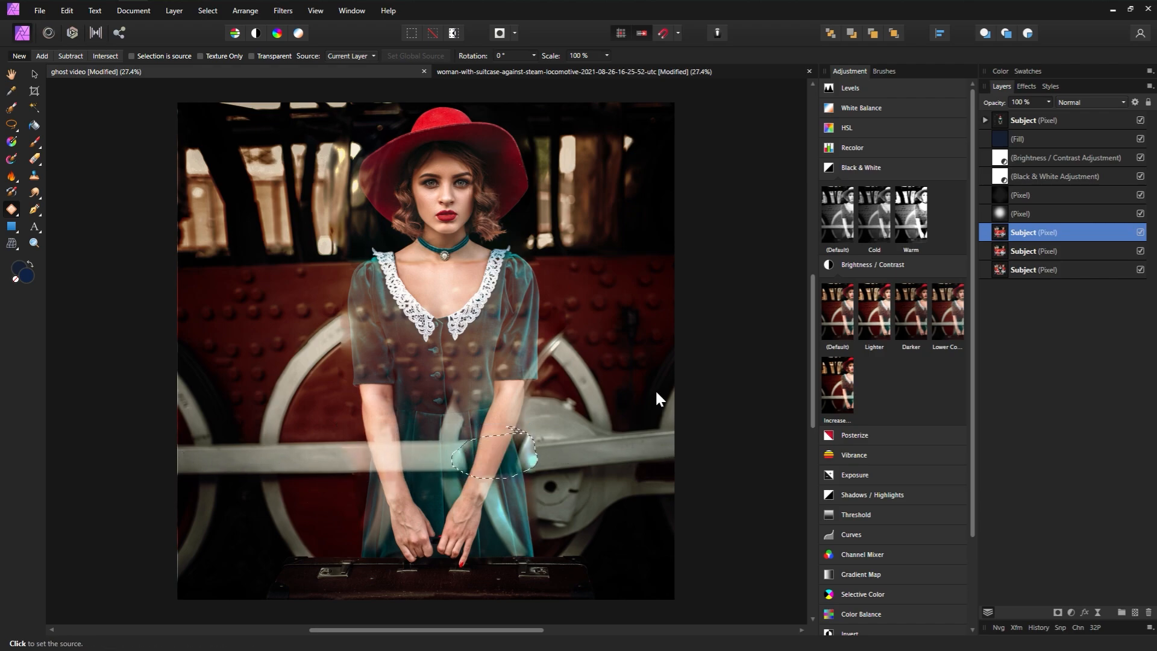
left_click(428, 458)
left_click(425, 463)
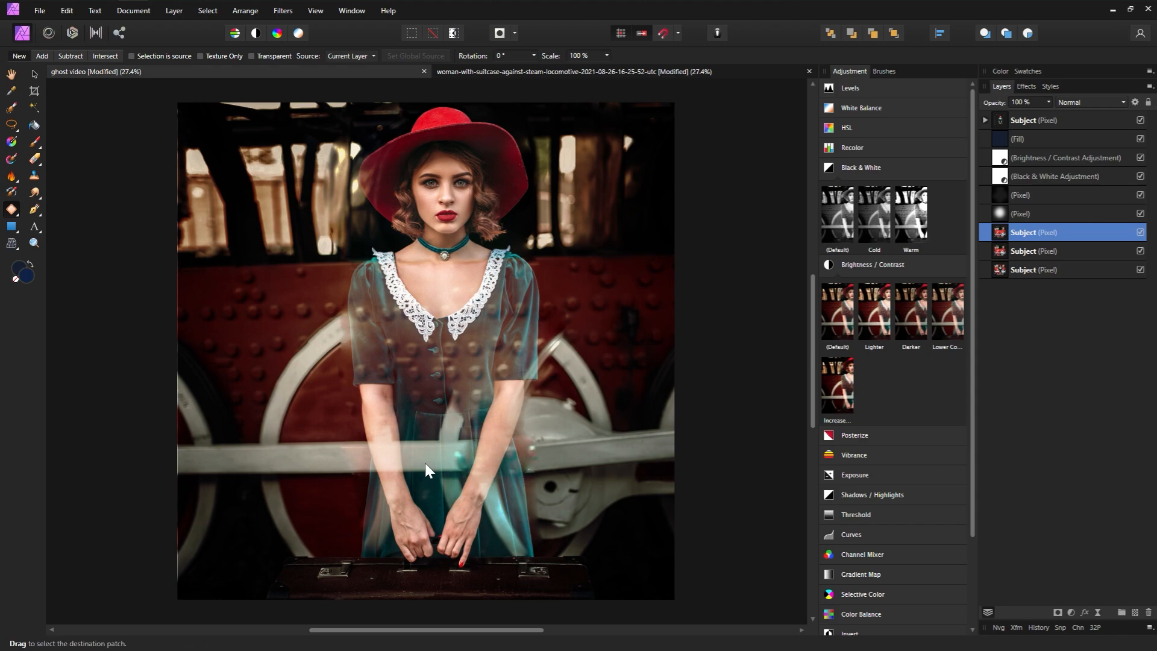
Step: Add a live Lens Blur filter above the newly patched Subject layer and adjust its blur
left_click(1096, 612)
left_click(1049, 370)
left_click_drag(616, 353, 643, 353)
left_click_drag(657, 303, 758, 321)
Step: Select the patched Subject layer below the Lens Blur and patch the wheel rod and surroundings behind the woman's skirt and forearm
left_click(1056, 252)
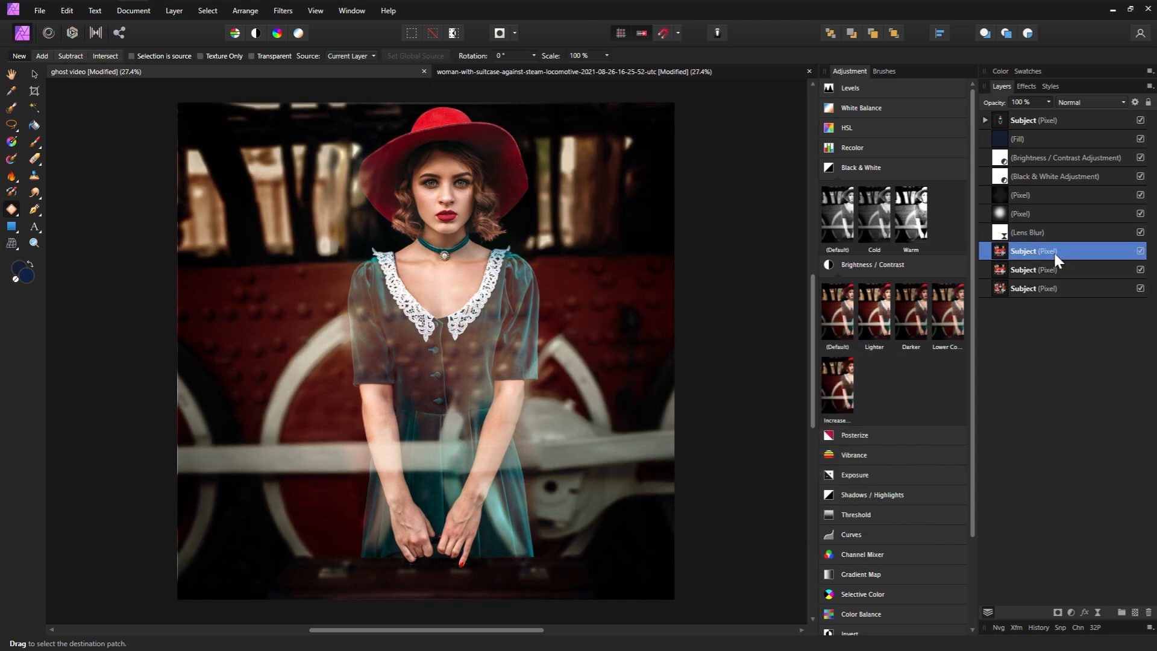
left_click_drag(478, 420, 461, 391)
left_click(389, 539)
left_click(501, 470)
left_click_drag(501, 482, 524, 479)
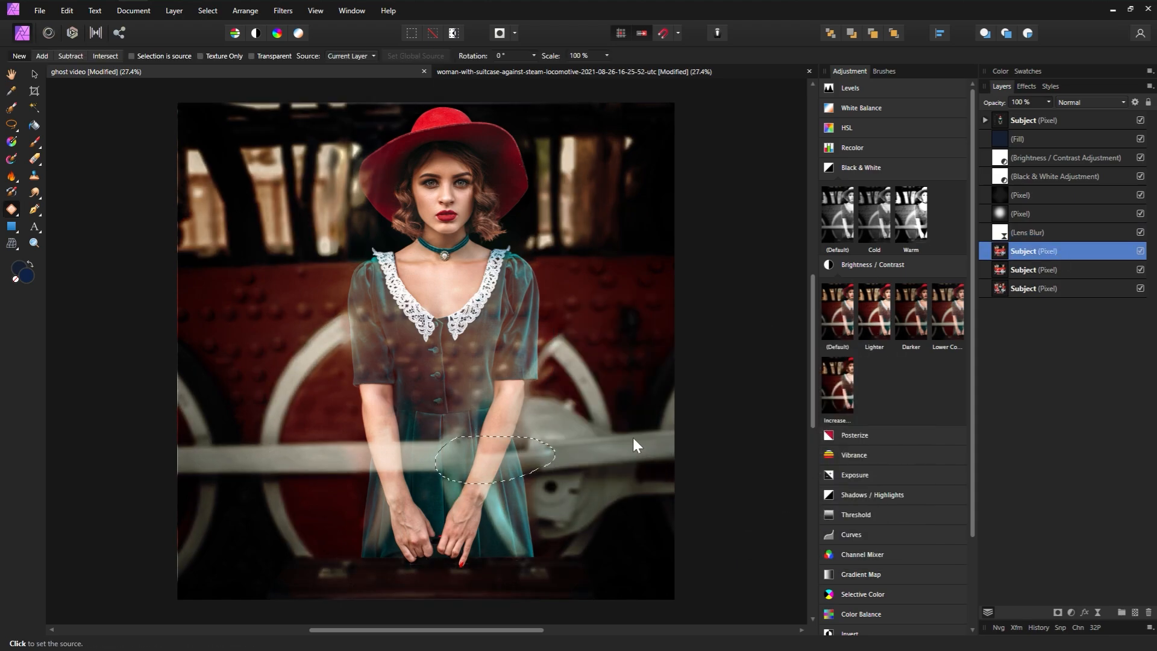
double_click(261, 461)
Step: Patch the wheel arc beside the woman's sleeve on the image's left and clean up its cut-off tip
mouse_move(360, 366)
left_mouse_down()
mouse_move(355, 301)
mouse_move(369, 360)
left_mouse_up()
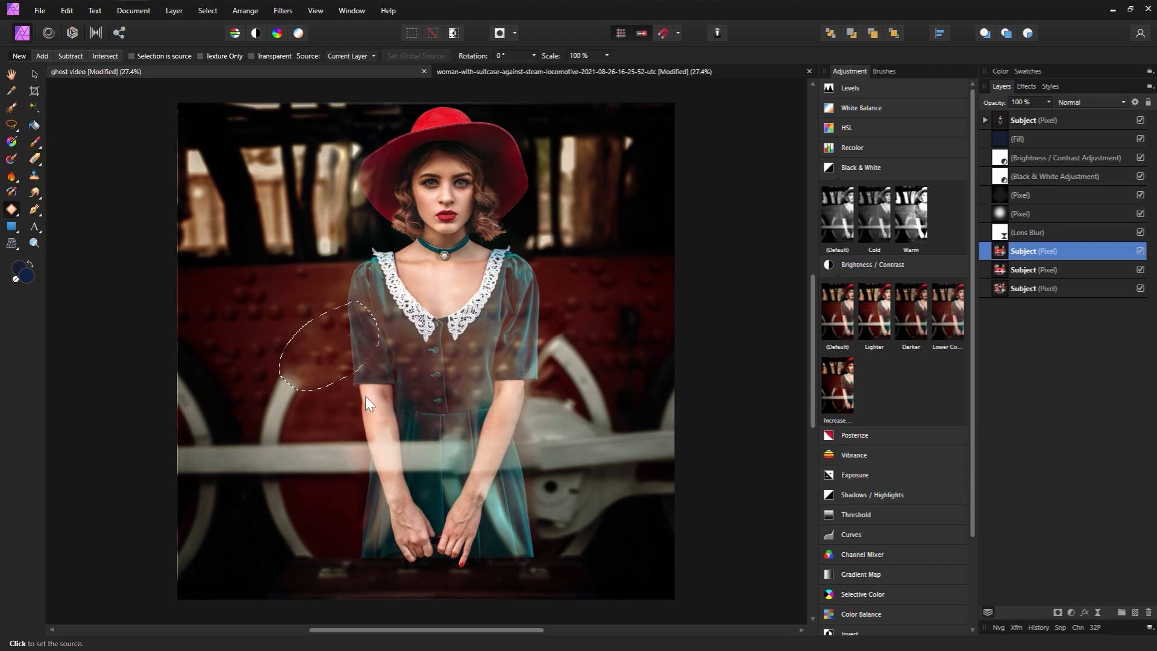
left_click(334, 512)
left_click(249, 373)
left_click_drag(290, 358, 278, 367)
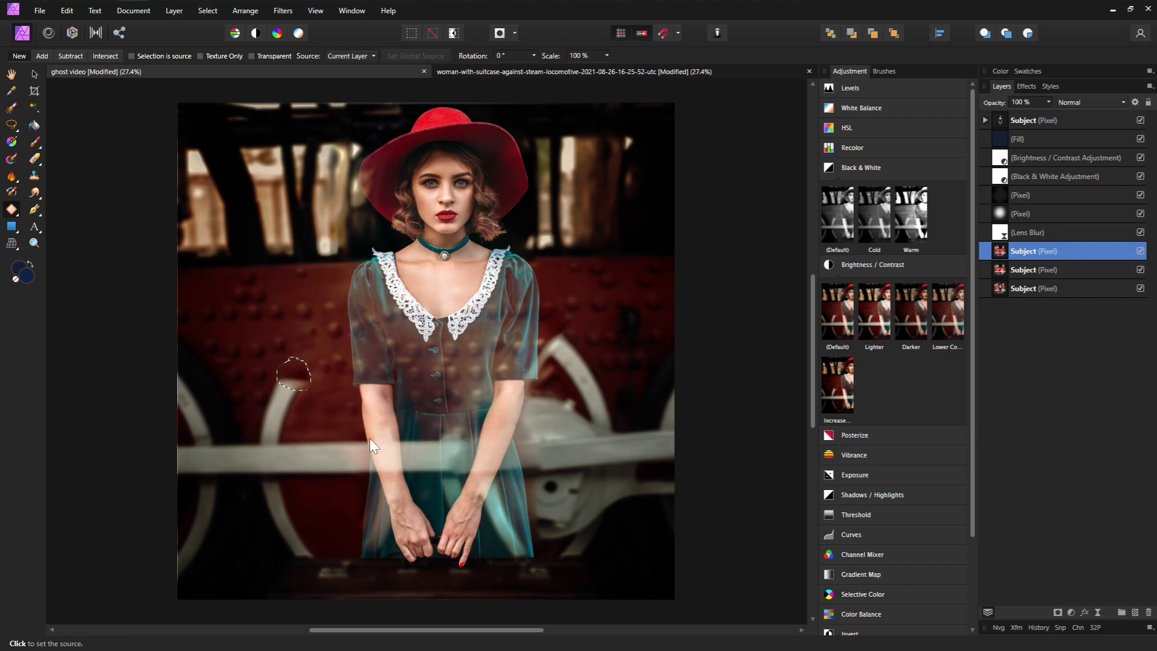
left_click(427, 437)
left_click(355, 419)
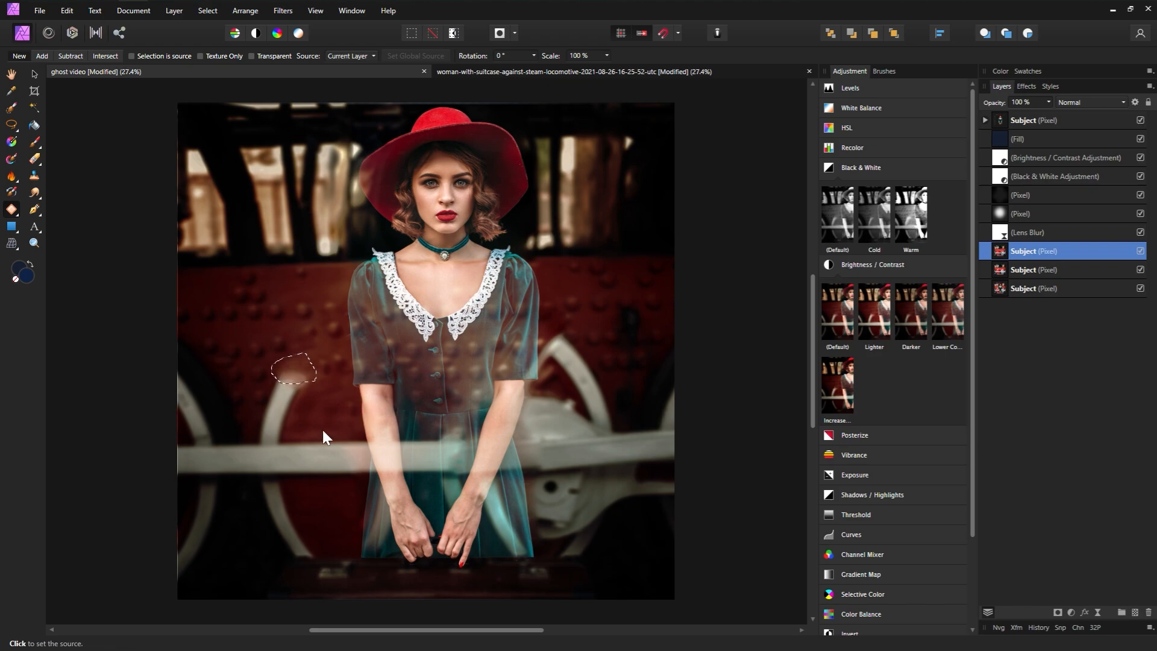
Step: Patch the bright spot behind the woman's forearm and the rod joint just beside her skirt
left_click_drag(467, 415, 512, 407)
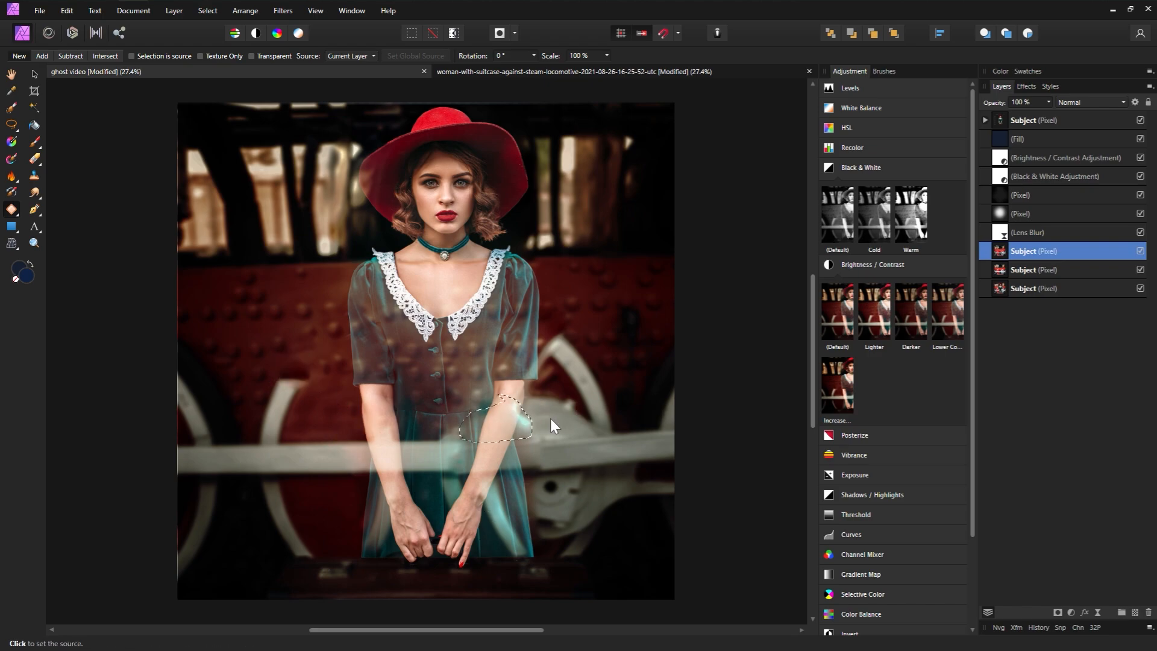
left_click(552, 422)
left_click(575, 540)
left_click_drag(558, 463, 554, 442)
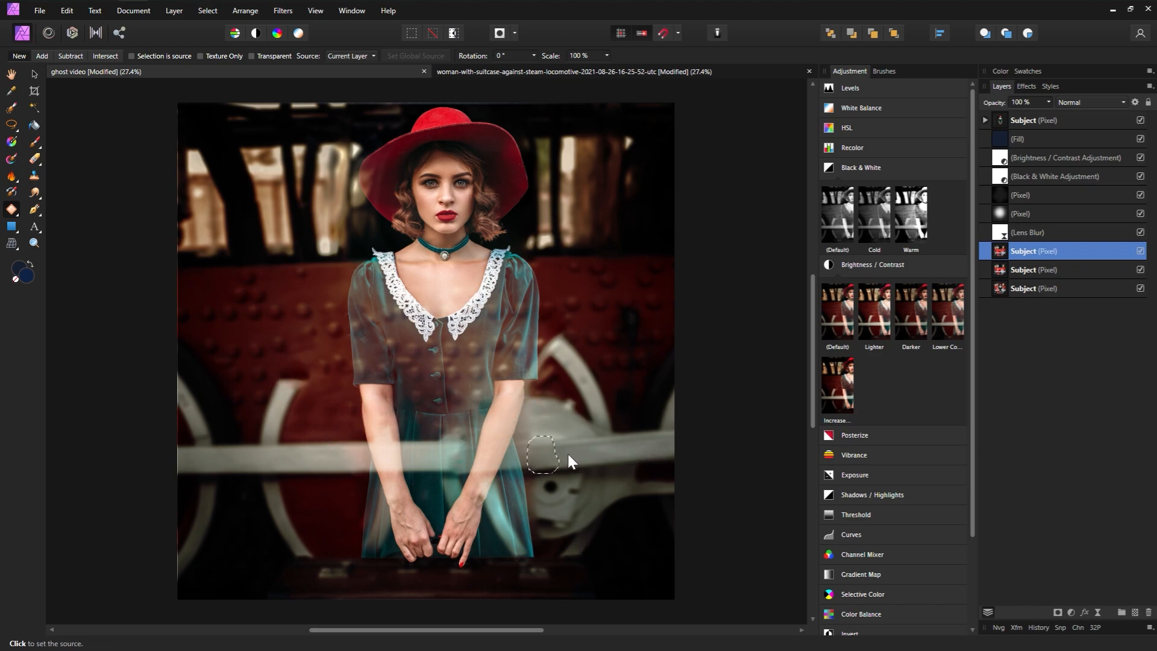
left_click(568, 455)
left_click(695, 530)
Step: Patch the tip of the left wheel arc again and compare the Subject layer with its visibility off and on
left_click_drag(317, 389, 301, 356)
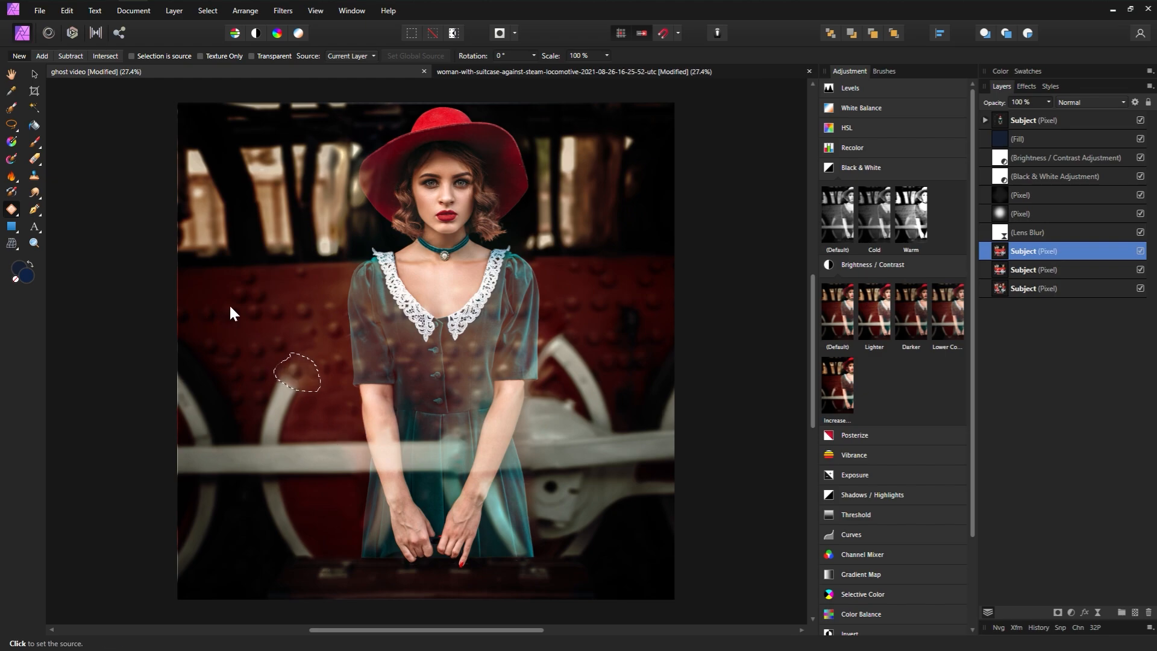
left_click(312, 399)
left_click(383, 495)
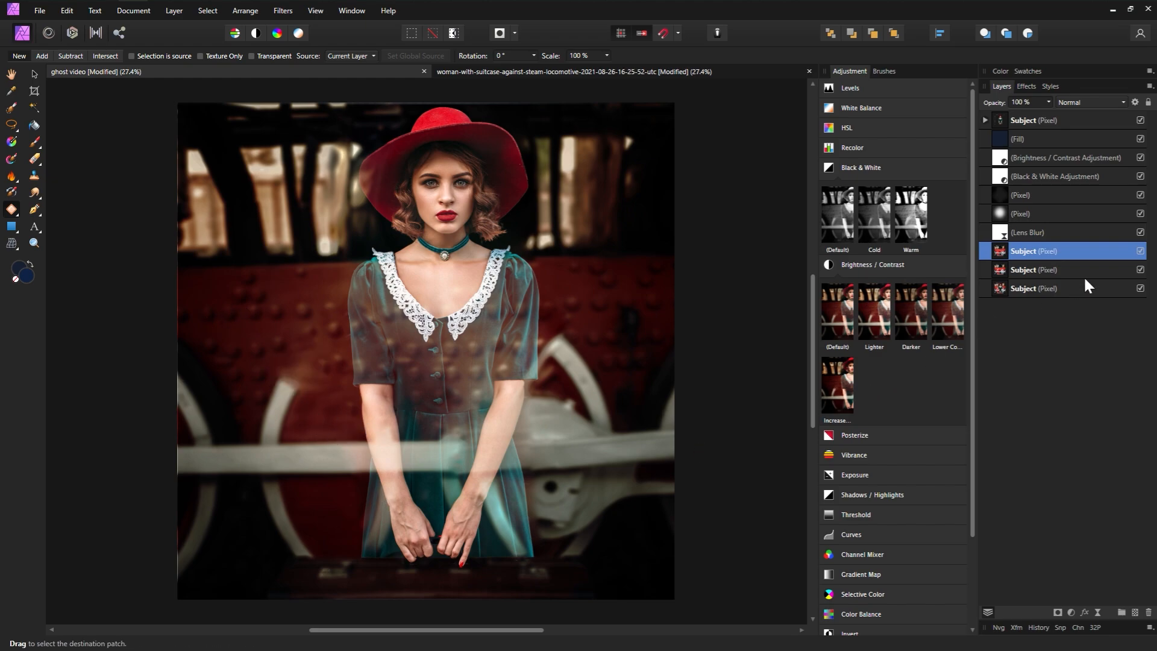
left_click(1142, 250)
left_click(1141, 251)
Step: Paint black on the Lens Blur layer over the suitcase with a soft 400.8 px brush to sharpen it, and compare the blur off and on
left_click(1120, 234)
left_click(34, 142)
double_click(29, 279)
left_click(110, 549)
left_click(447, 308)
key("bracketleft")
key("bracketleft")
key("bracketleft")
key("bracketleft")
key("bracketleft")
key("bracketleft")
key("bracketleft")
key("bracketleft")
key("bracketleft")
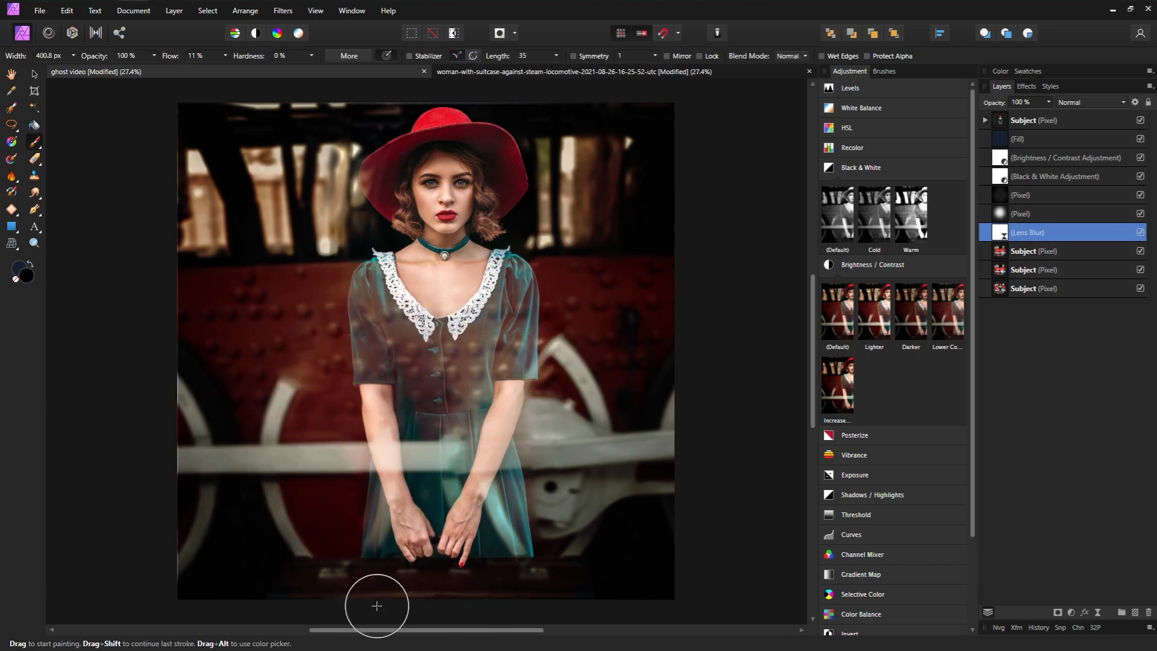
mouse_move(375, 605)
left_mouse_down()
mouse_move(467, 597)
mouse_move(333, 593)
mouse_move(511, 610)
left_mouse_up()
key("bracketleft")
key("bracketleft")
key("bracketleft")
key("bracketright")
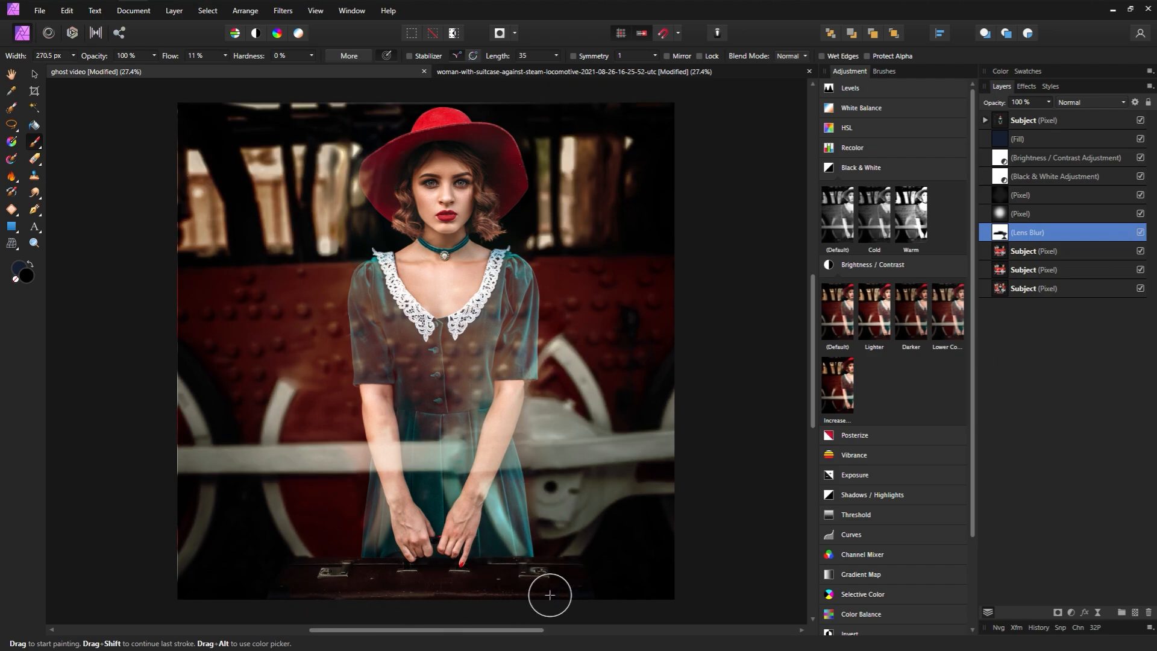
left_click(1141, 233)
left_click(1141, 234)
left_click(1140, 233)
left_click(1141, 234)
Step: Duplicate the top masked Subject layer and set the copy's blend mode to Soft Light
left_click(1104, 121)
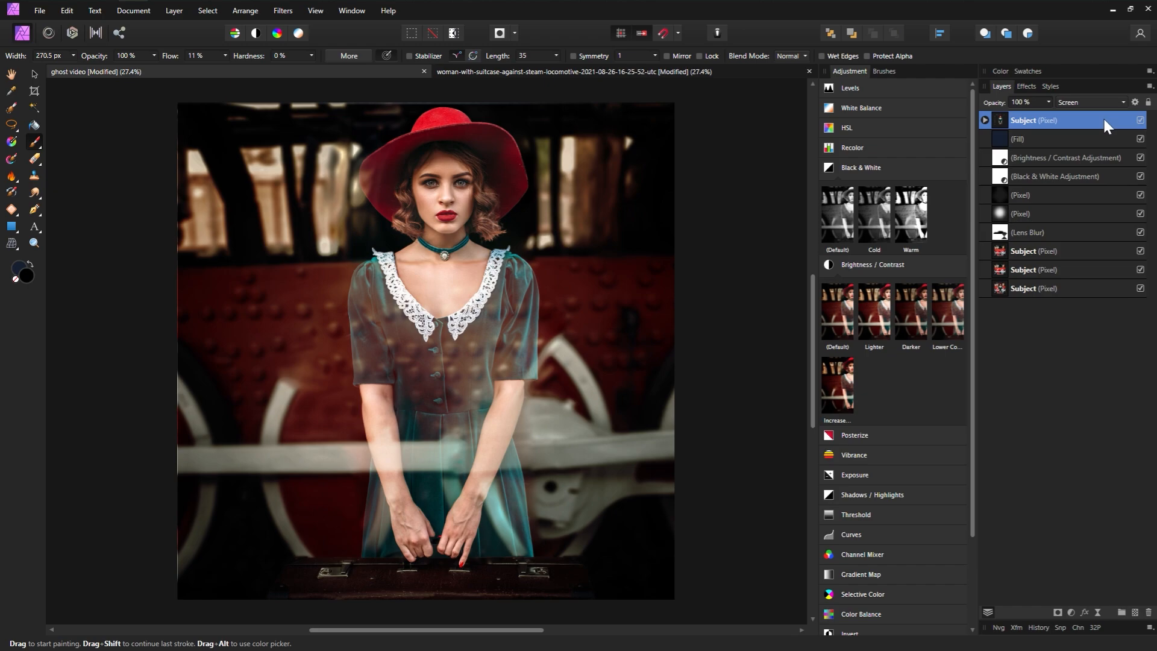
key("ctrl+j")
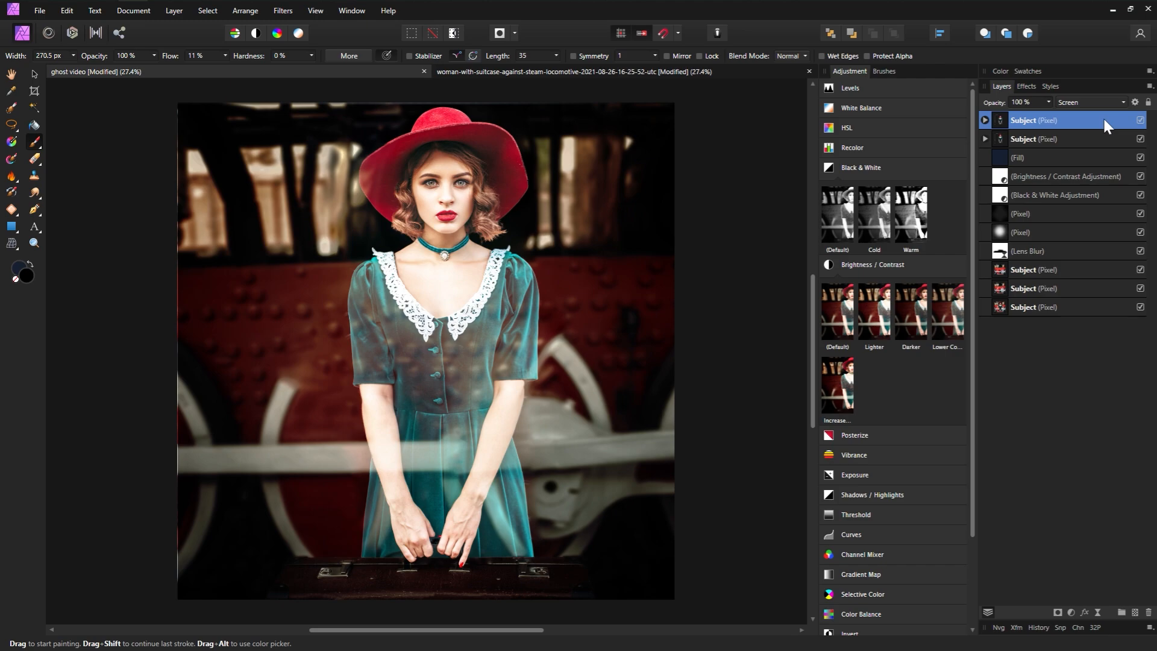
left_click(1093, 102)
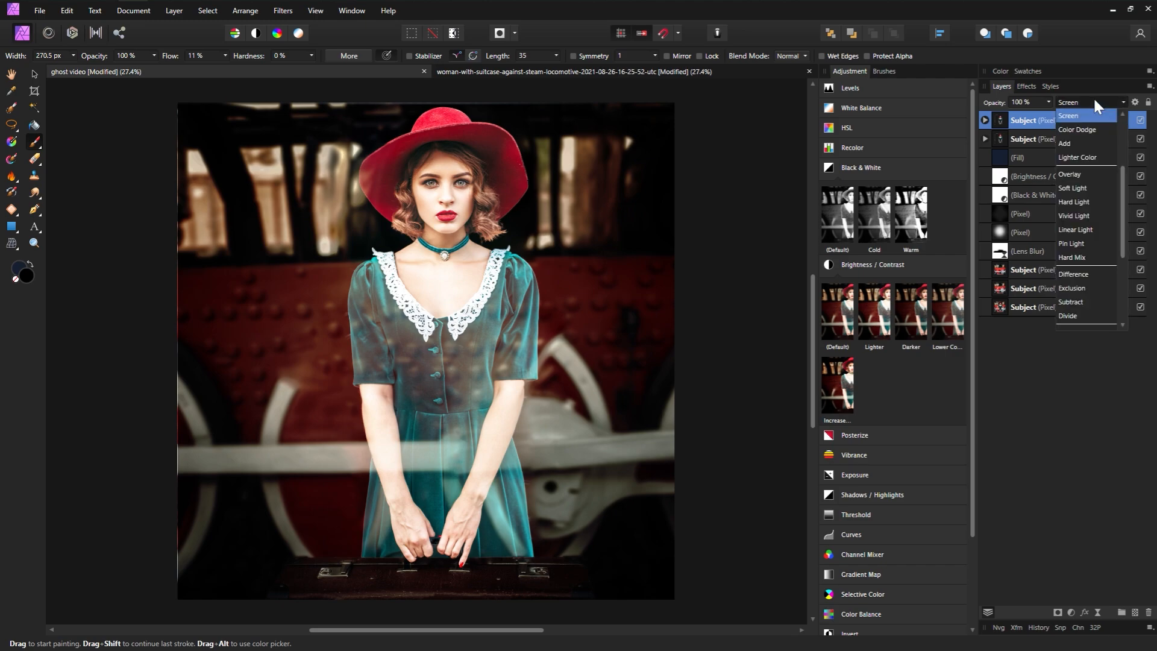
left_click(1089, 188)
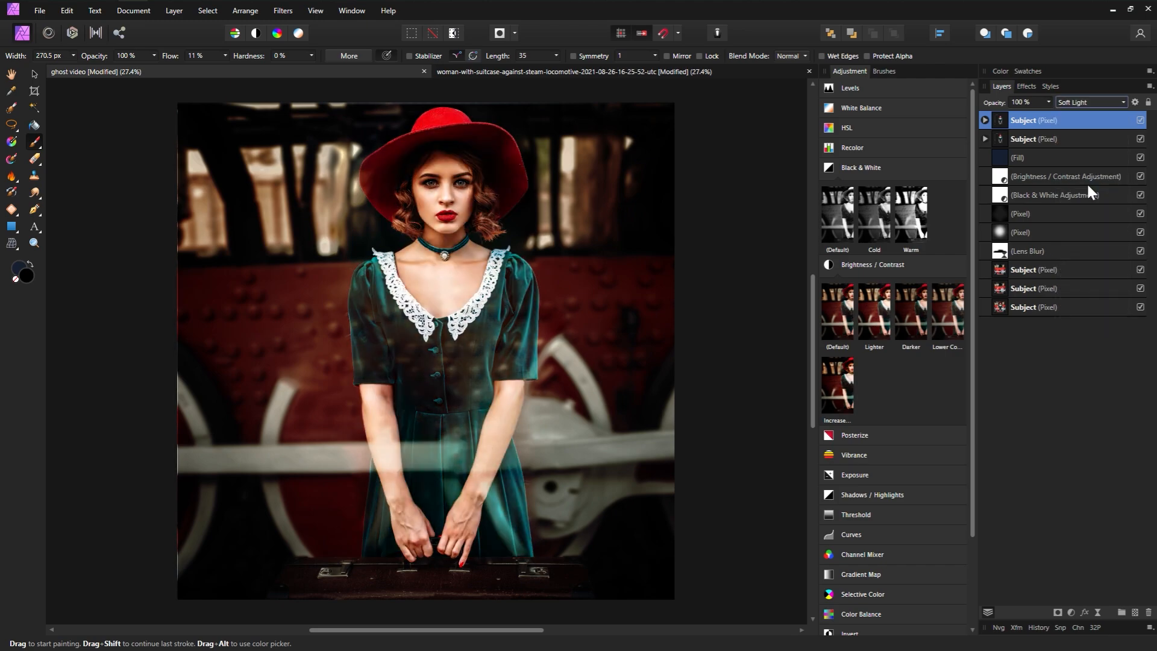
Step: Add an HSL adjustment above the mask inside the Soft Light Subject layer, with Saturation Shift at about -75%
left_click(986, 120)
left_click(1053, 140)
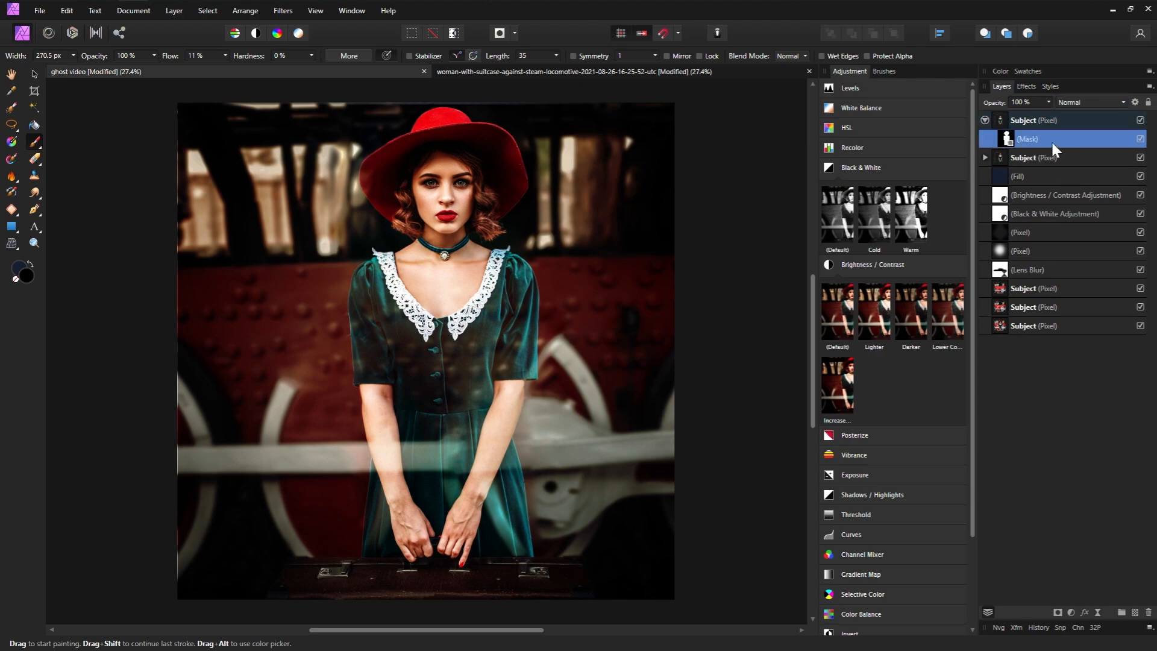
left_click(906, 127)
left_click(844, 188)
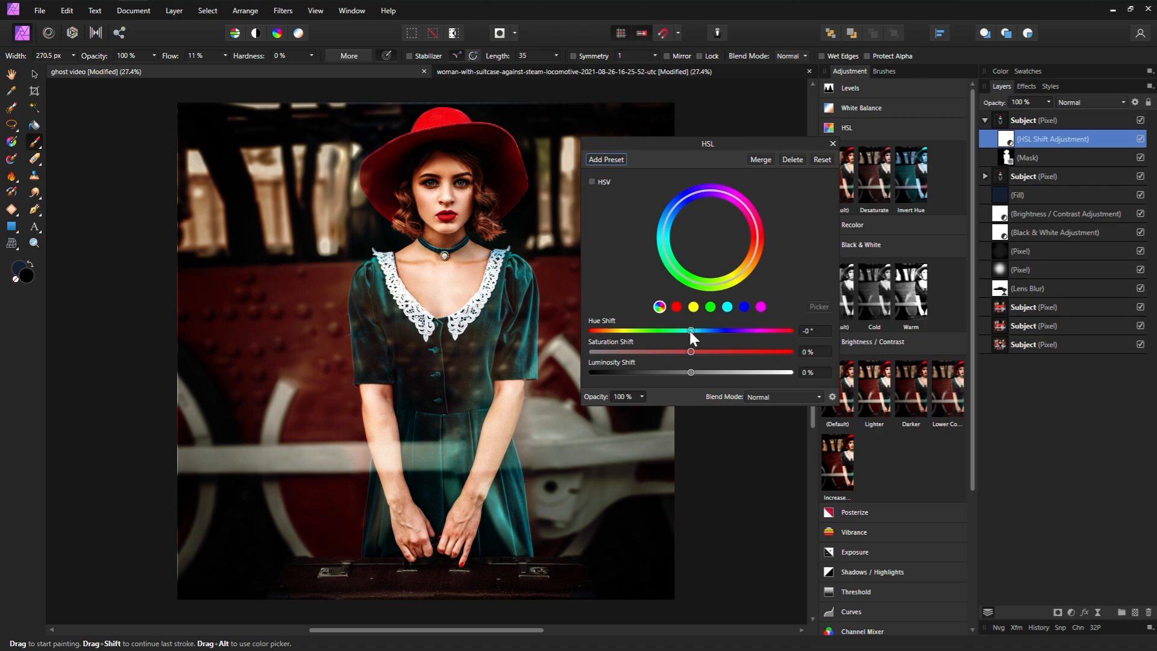
left_click_drag(693, 345, 627, 358)
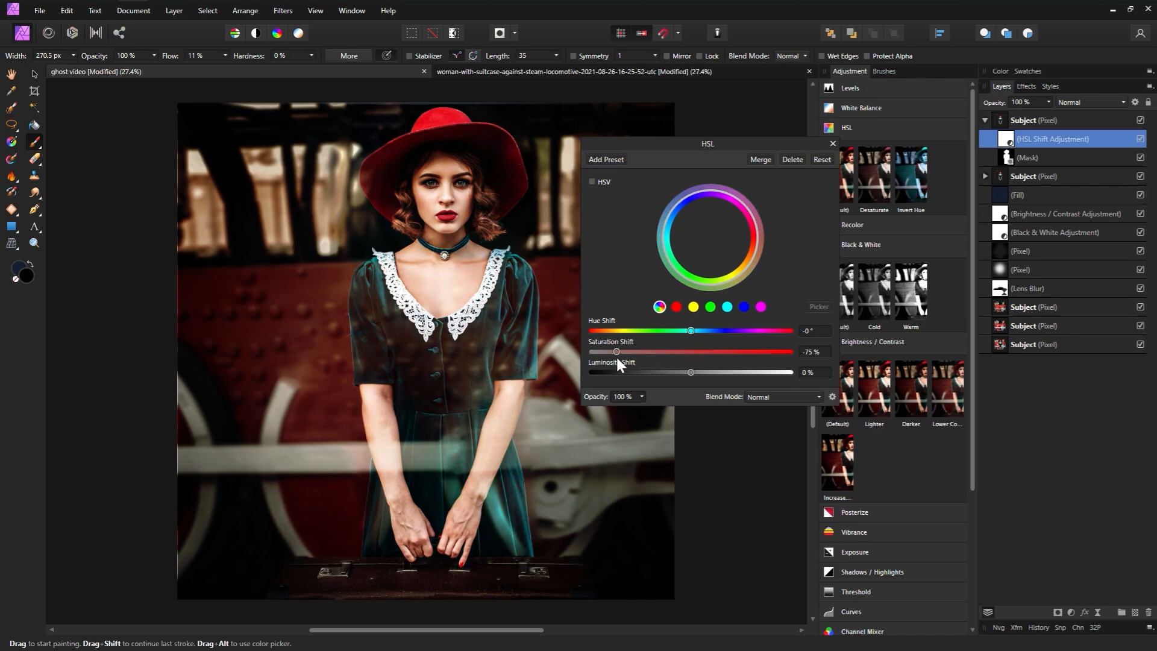
left_click(832, 144)
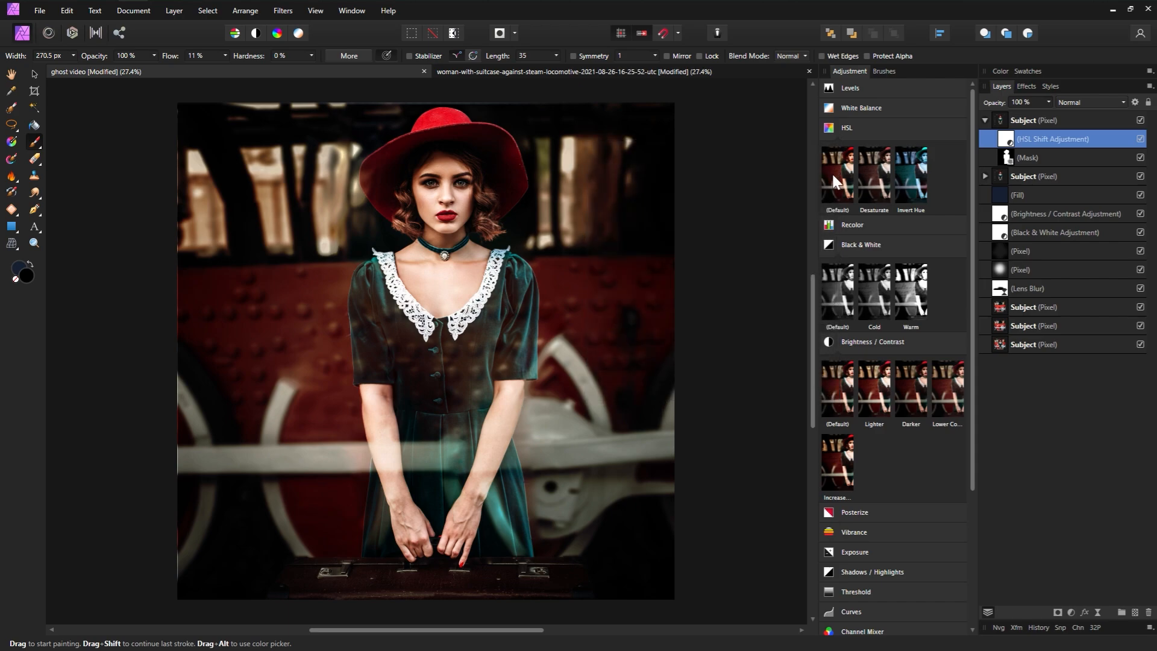
Step: Add a Recolor adjustment inside the Soft Light Subject layer with hue 198.1° and saturation 60%, and collapse the layer
left_click(853, 226)
left_click(836, 277)
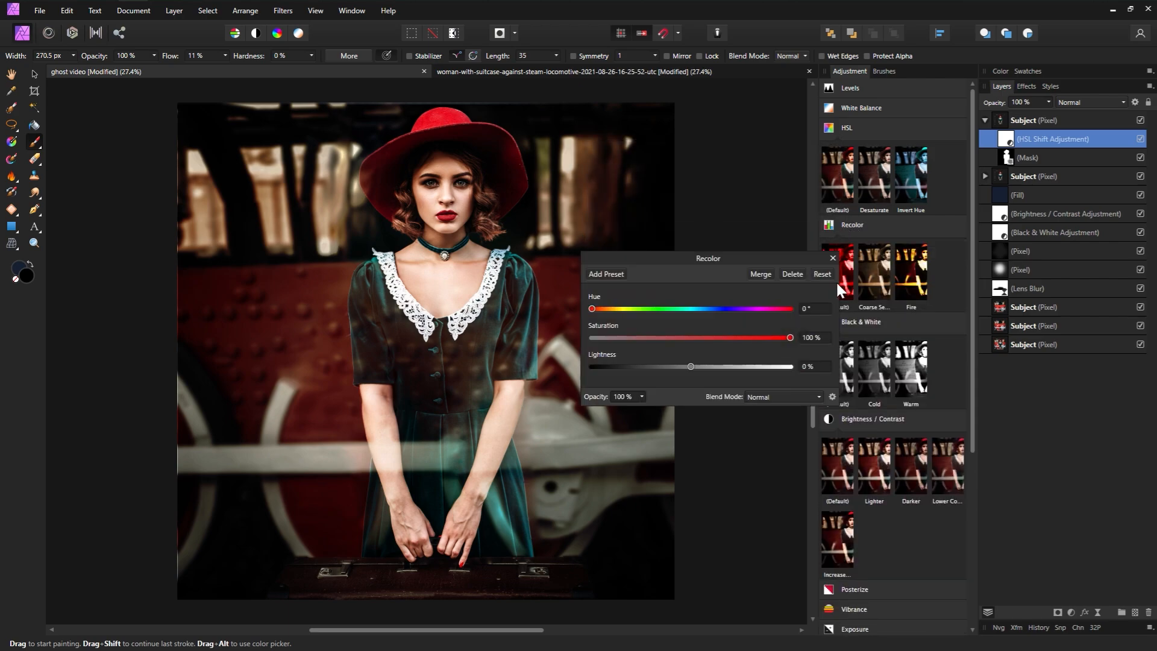
left_click_drag(697, 339, 711, 338)
left_click_drag(592, 308, 702, 318)
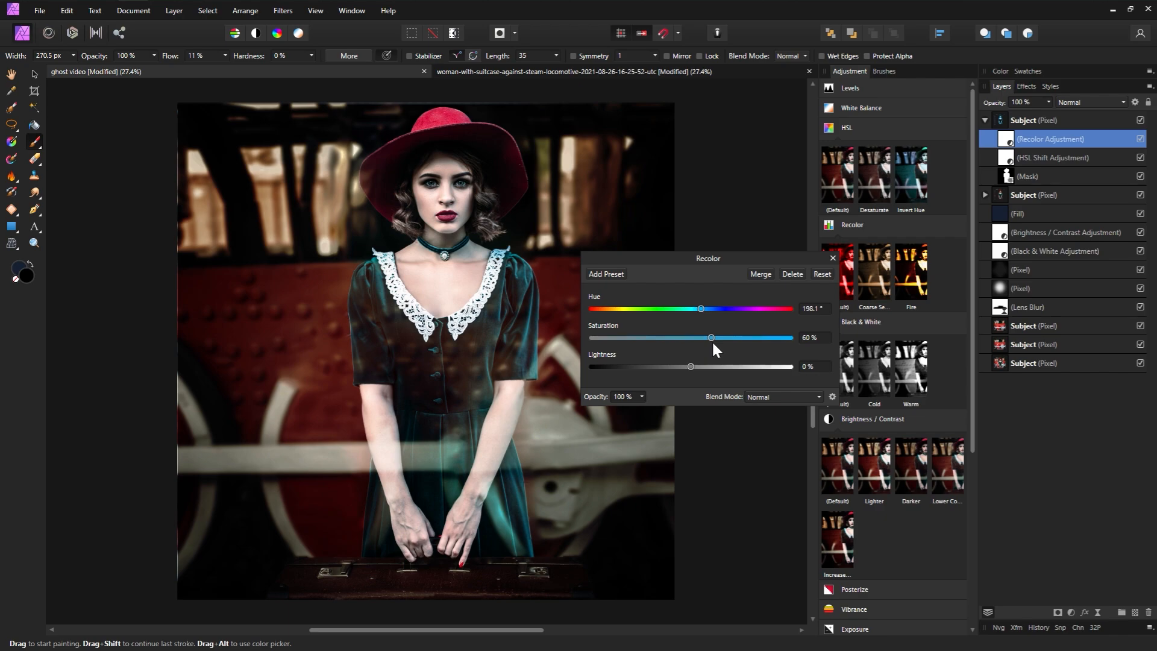
left_click(833, 257)
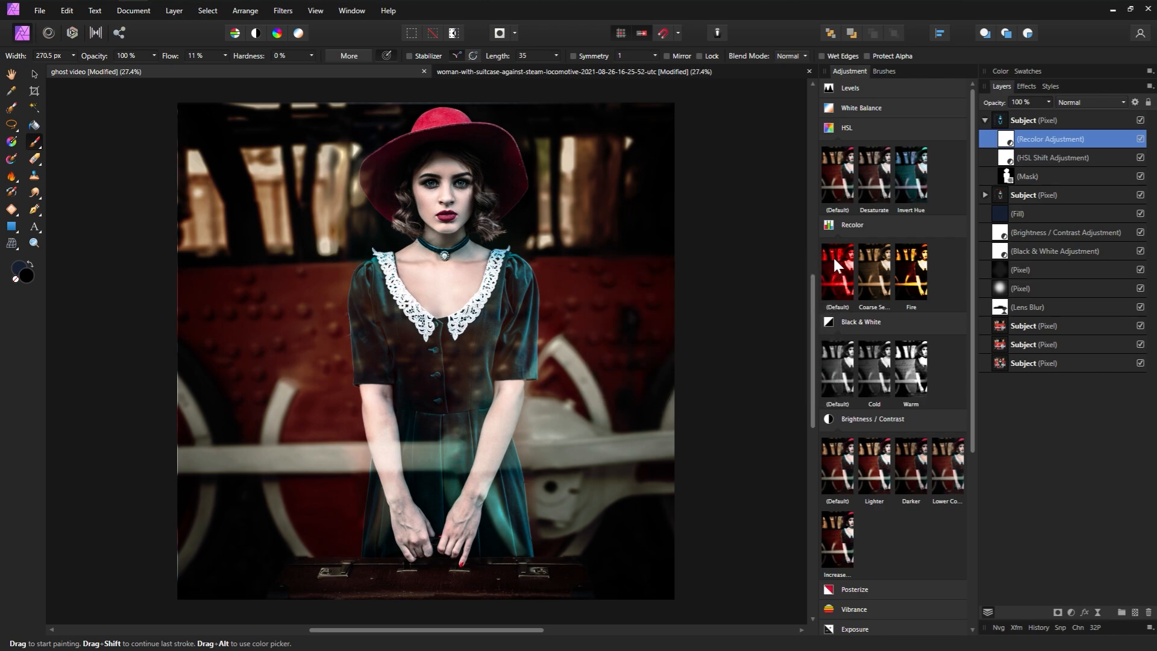
left_click(985, 122)
Step: Duplicate the Screen-blended Subject layer and move the copy to the top of the layer stack
left_click(1046, 125)
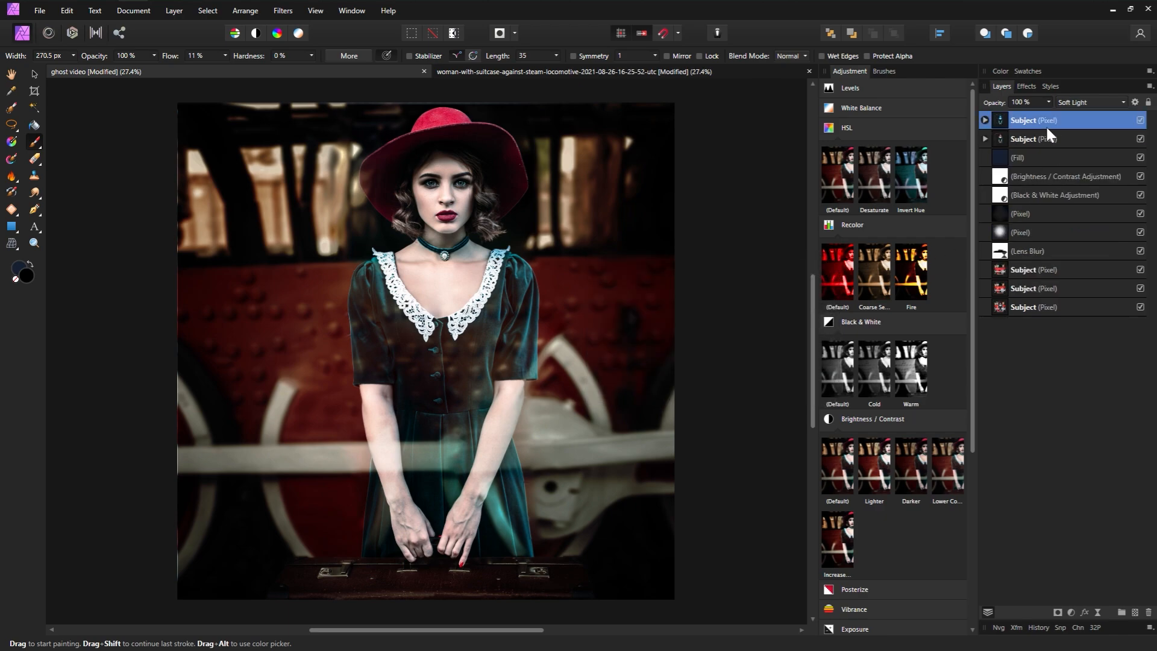
left_click(1050, 139)
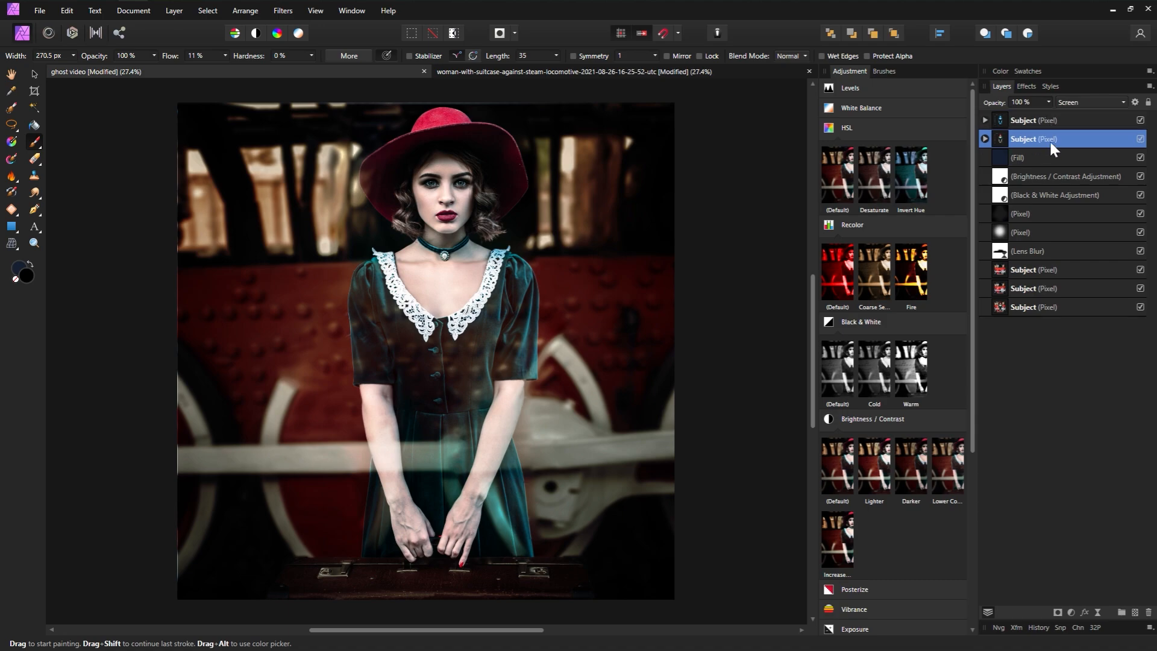
key("ctrl+j")
left_click(1058, 114)
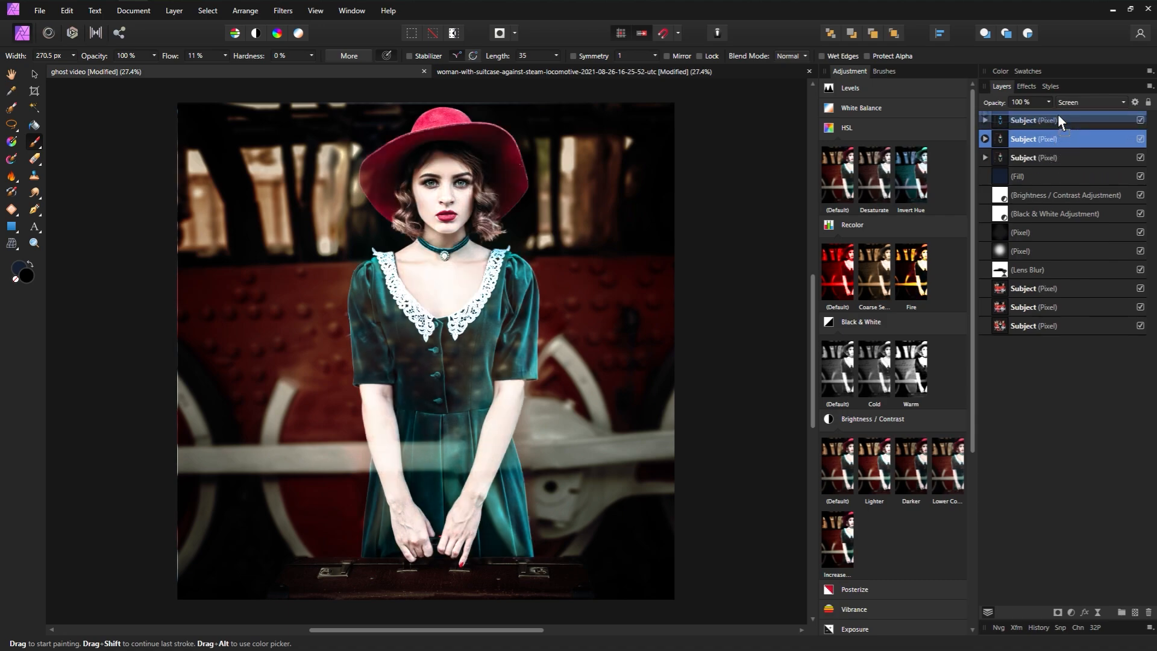
Step: Add a Recolor adjustment inside the topmost Subject layer with hue 199.1° and saturation 24%
left_click(985, 120)
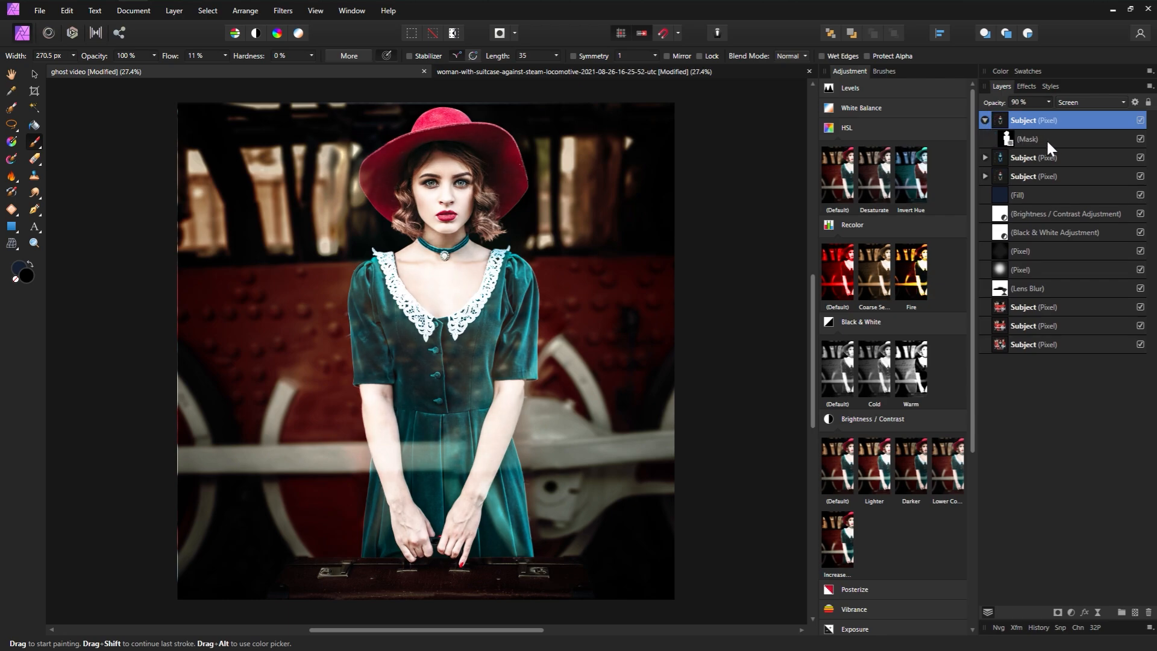
left_click(1046, 139)
left_click(838, 271)
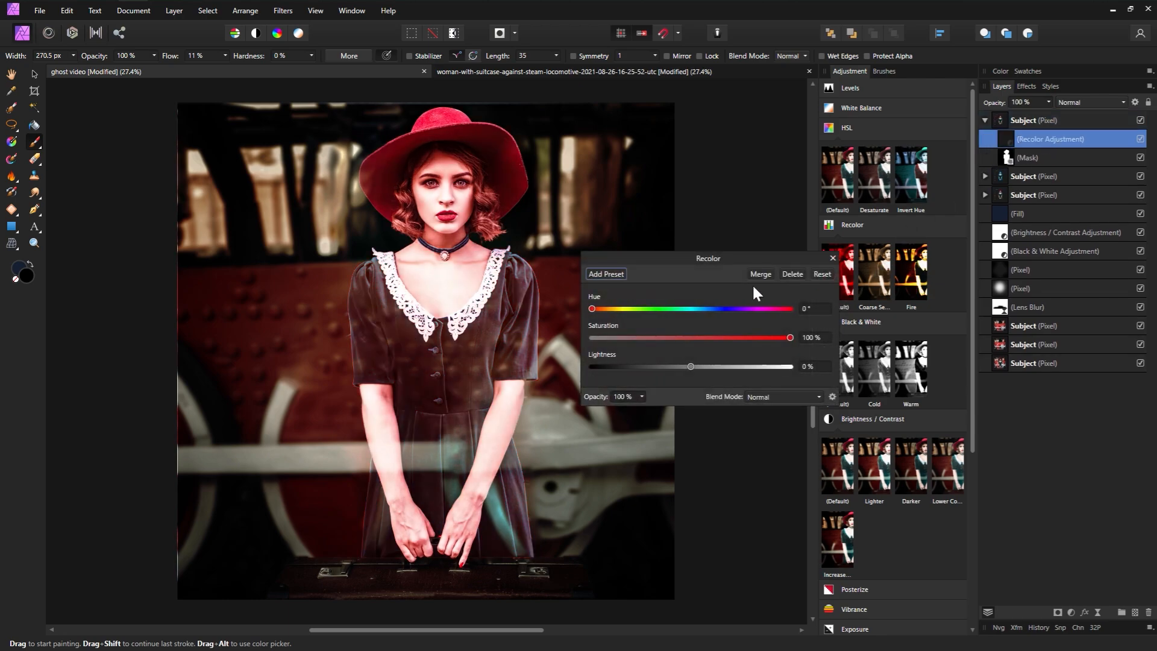
left_click(702, 308)
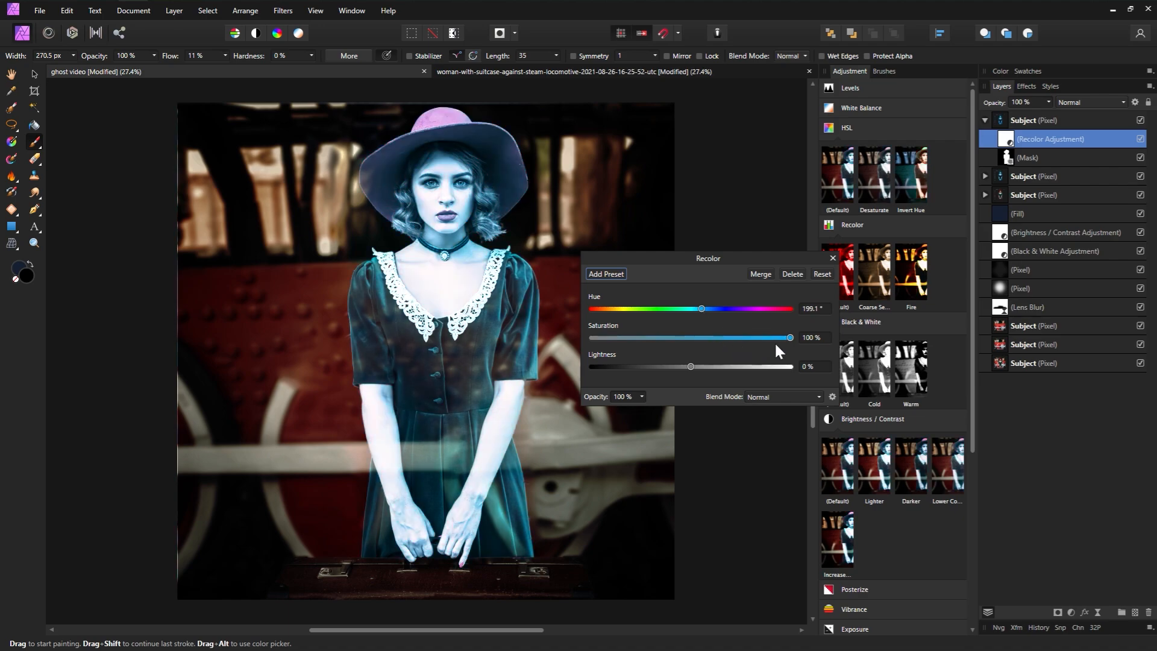
left_click_drag(789, 338, 641, 347)
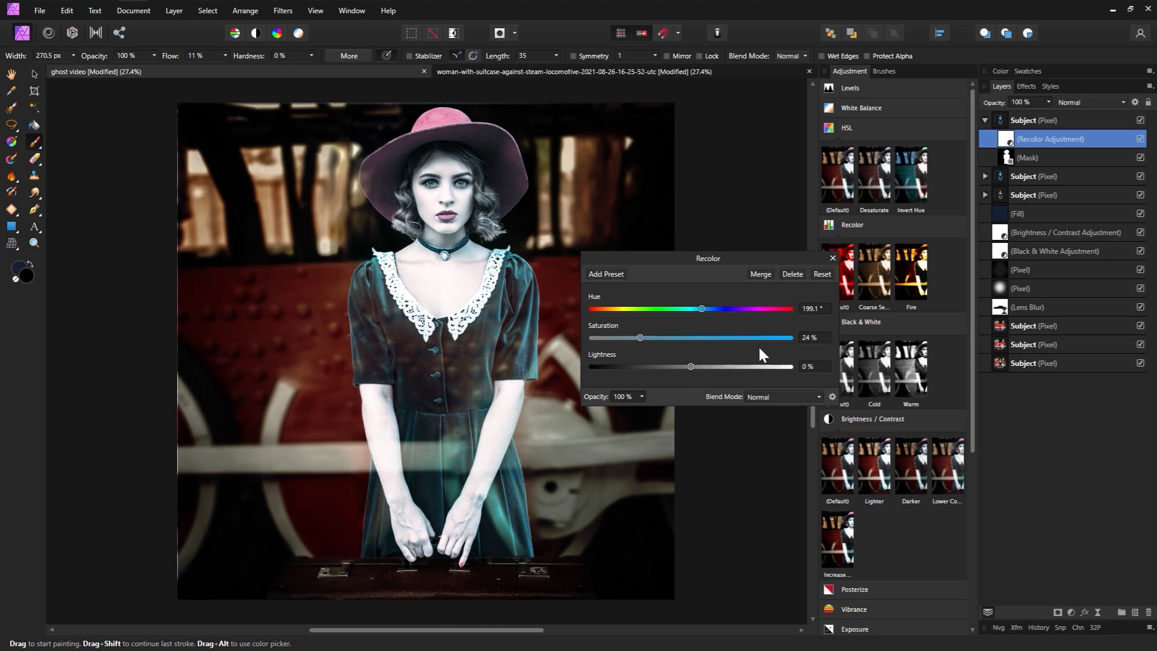
left_click(833, 258)
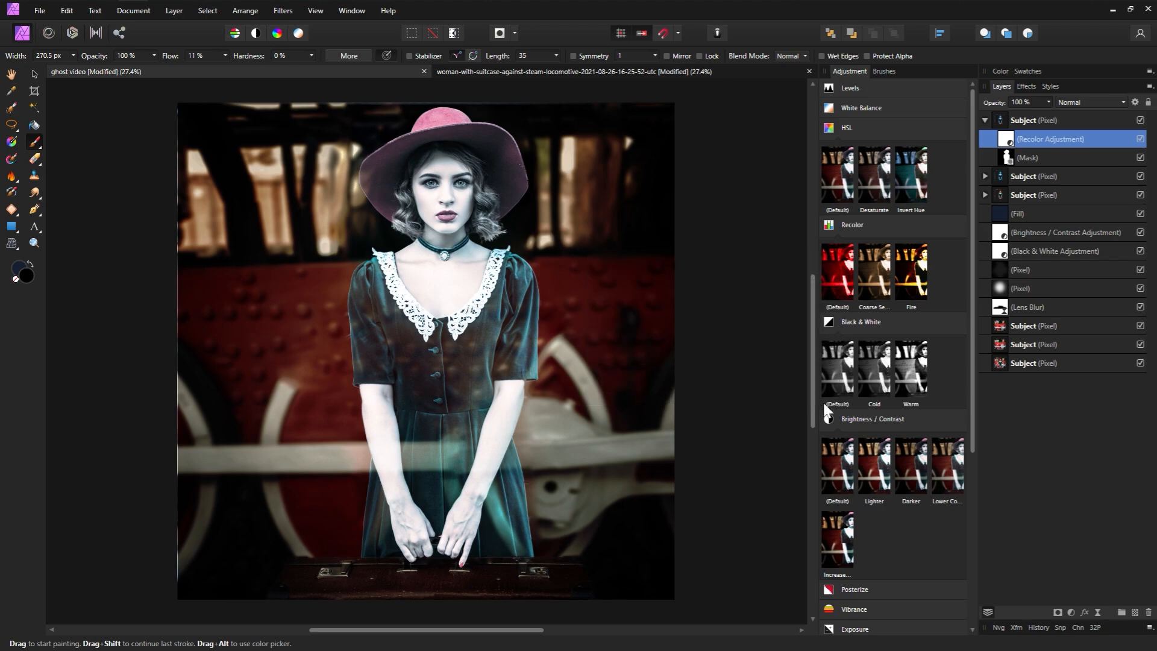
Step: Add a Brightness / Contrast adjustment inside the topmost Subject layer with brightness -61% and contrast 100%
left_click(839, 469)
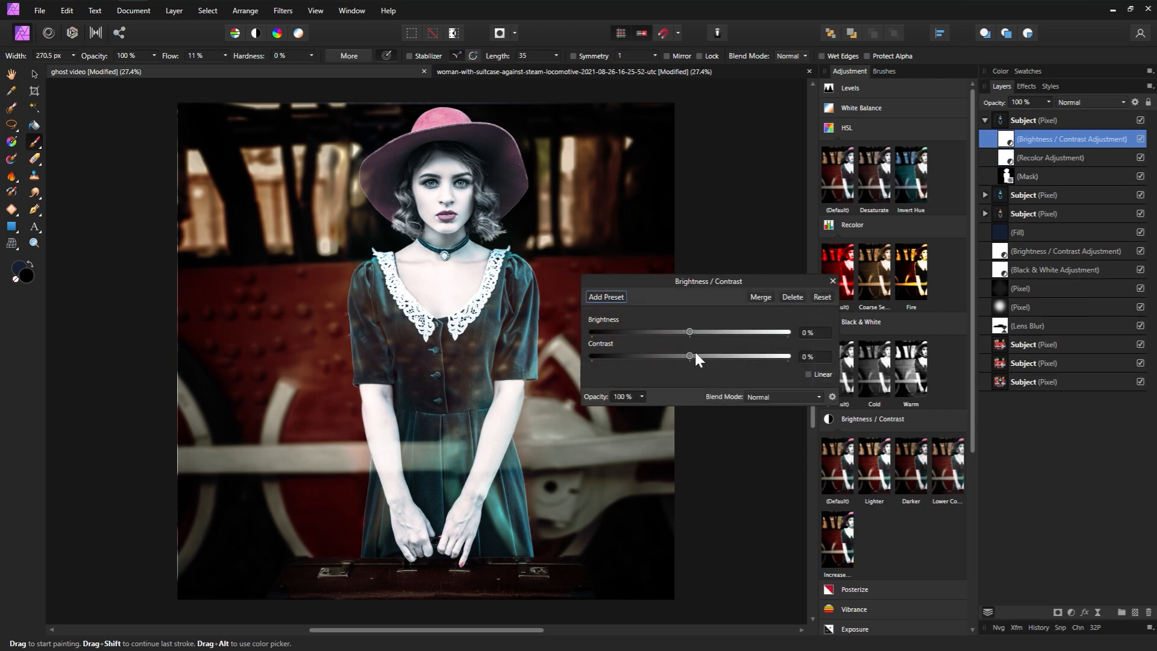
left_click_drag(688, 330, 857, 367)
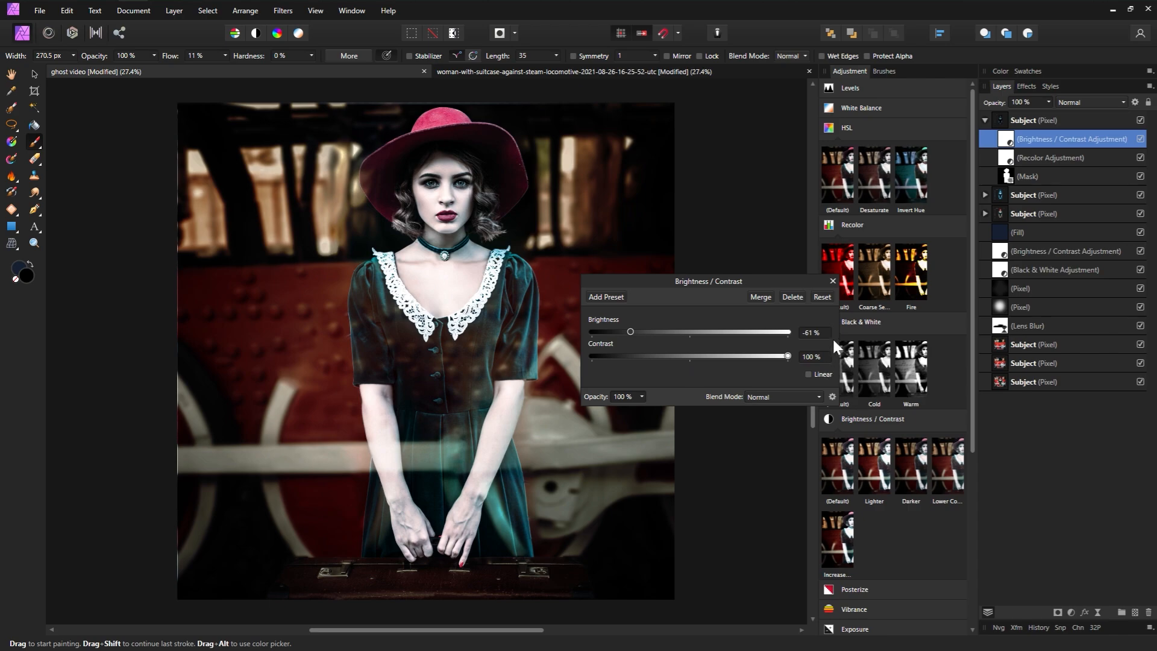
left_click(833, 281)
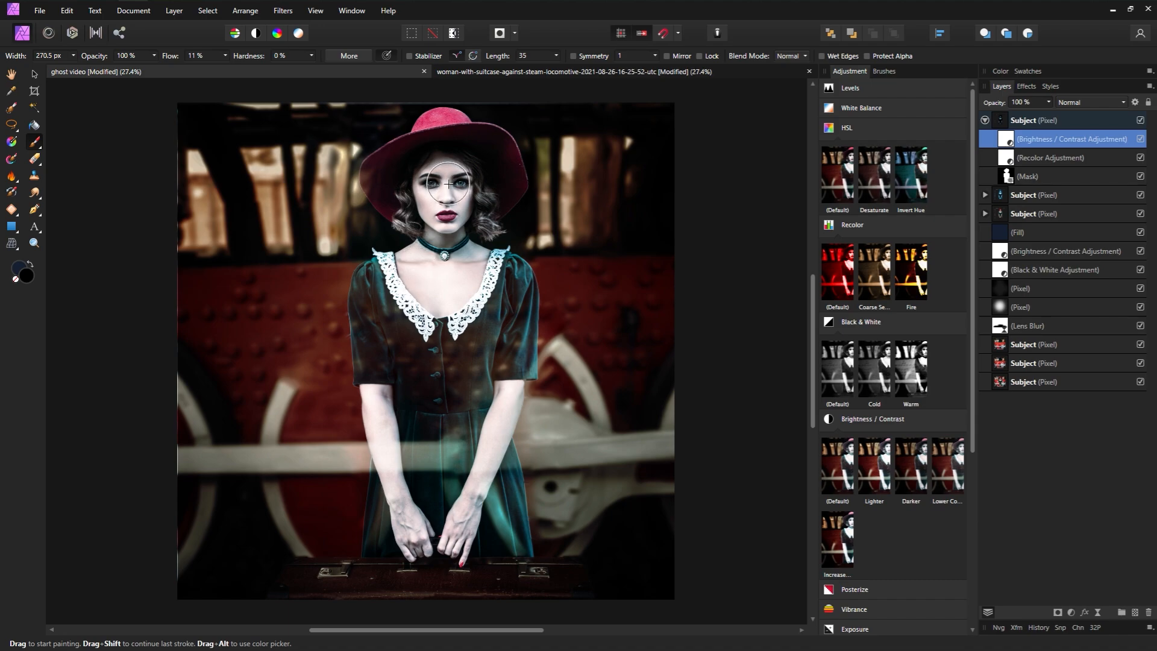
Step: Mask the new Brightness / Contrast adjustment by painting black over the woman's face and body with a soft brush about 270 to 394 px wide
left_click_drag(449, 183, 443, 221)
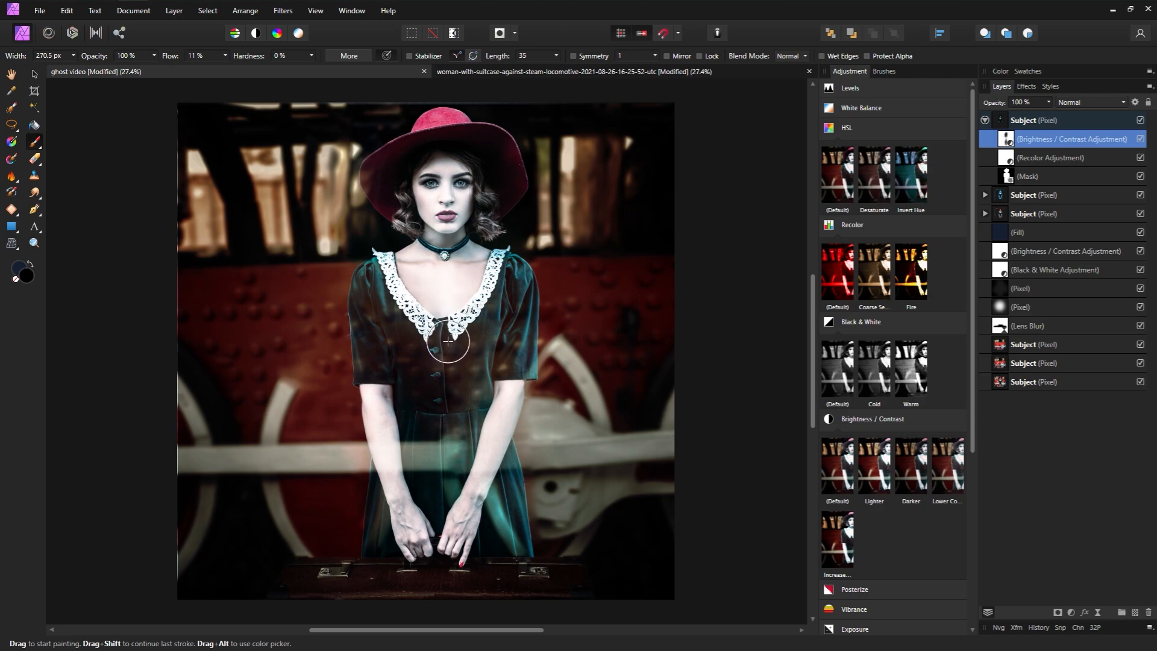
key("bracketright")
key("bracketright")
key("bracketright")
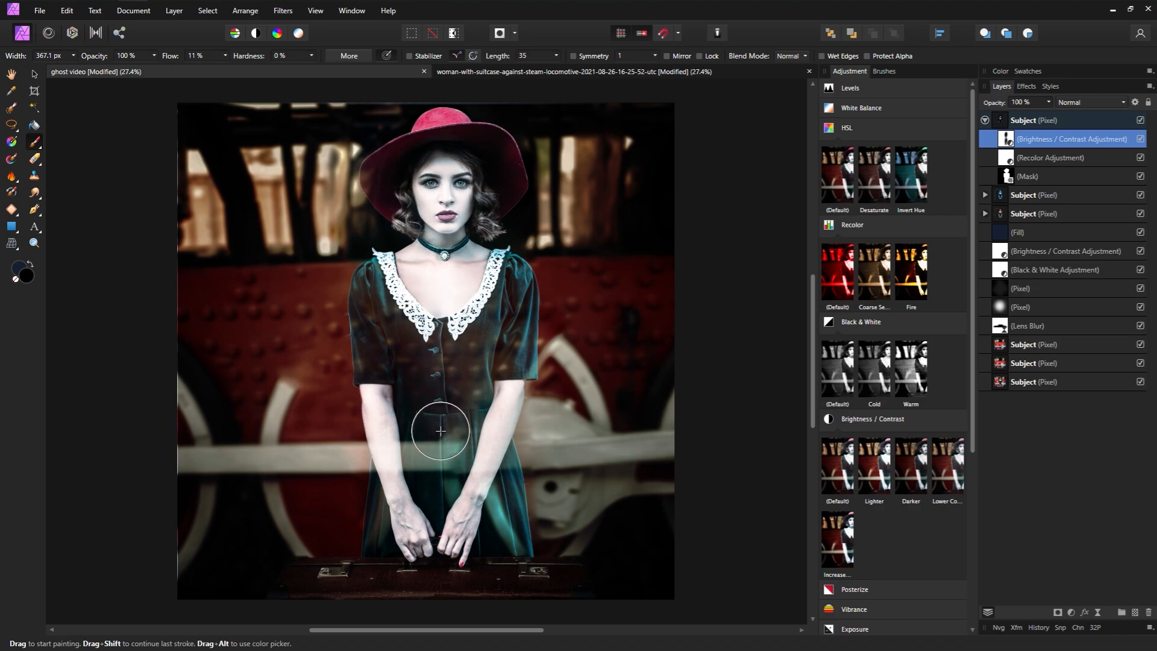
key("bracketright")
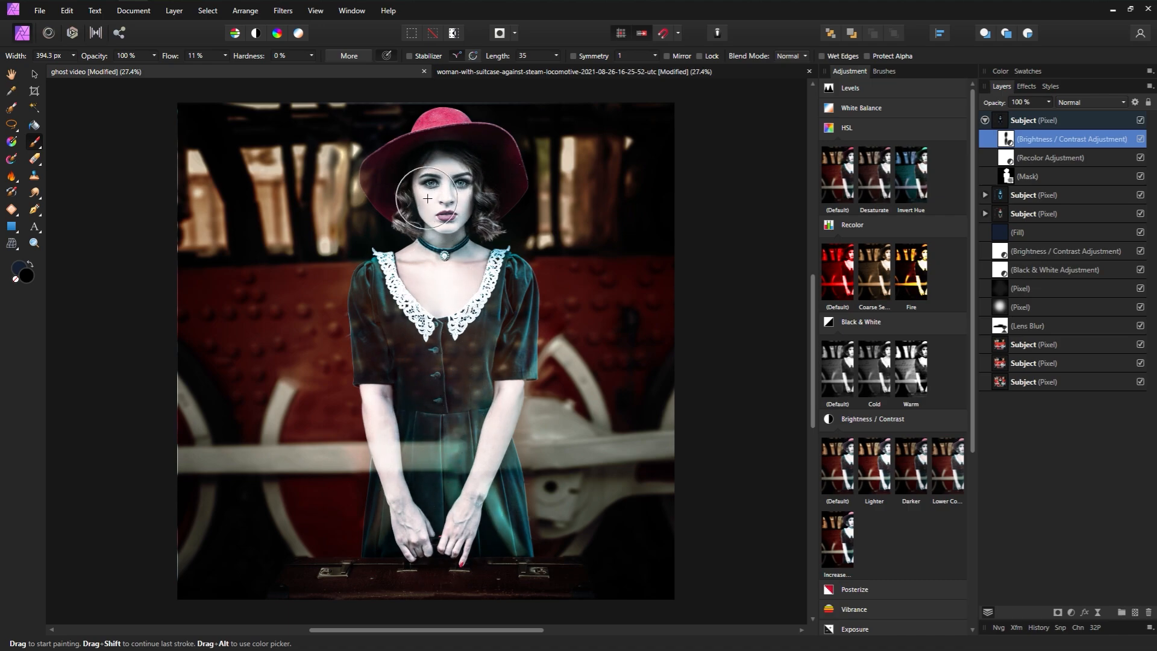
key("bracketleft")
key("bracketleft")
left_click(1140, 140)
left_click(1140, 139)
left_click(985, 120)
Step: Lower the opacity of the second Subject layer and set the third Subject layer's opacity to 48%
left_click(1035, 138)
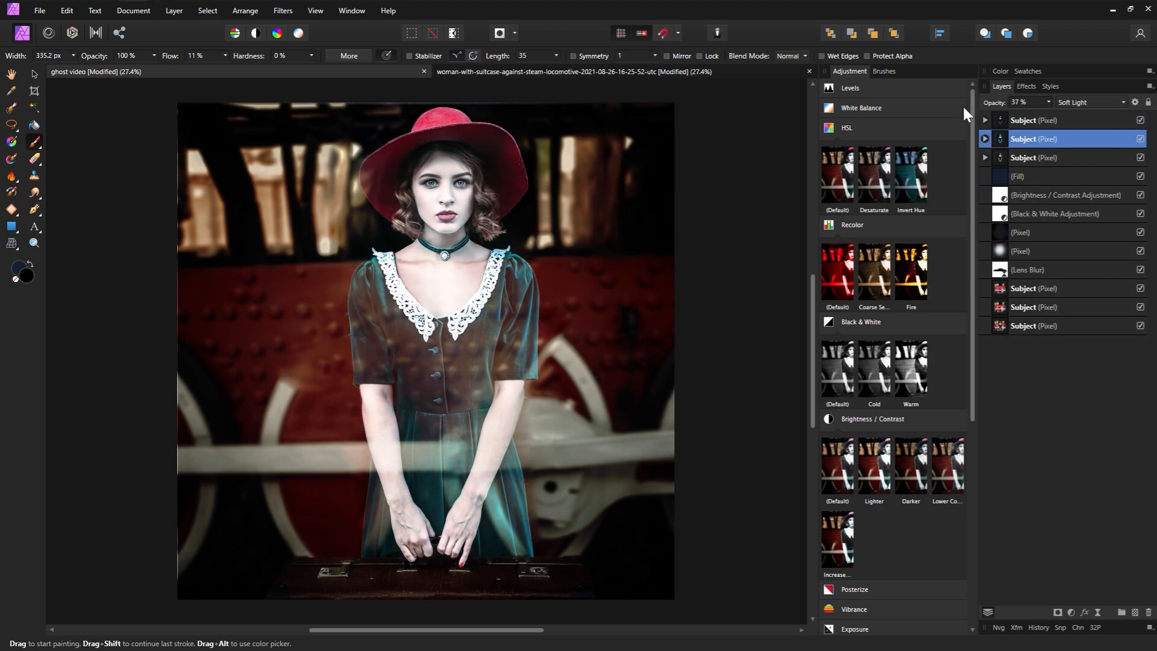
left_click_drag(964, 107, 970, 103)
left_click(1015, 157)
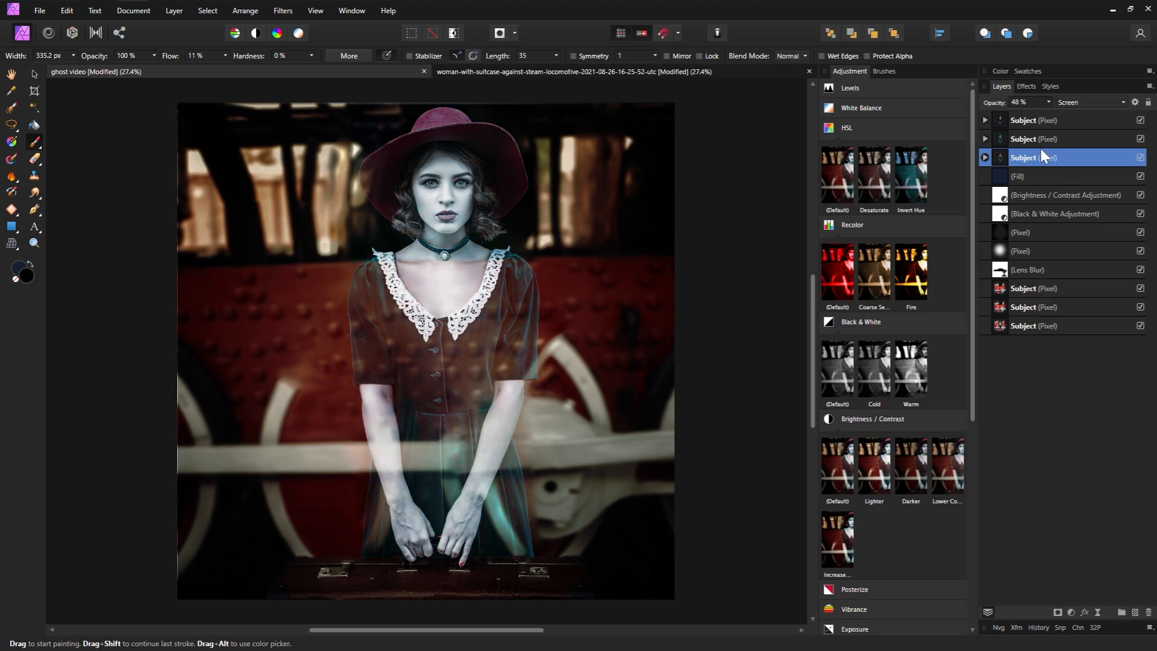
Step: Group the three topmost Subject layers
left_click(1076, 120)
left_click(1080, 158, "shift")
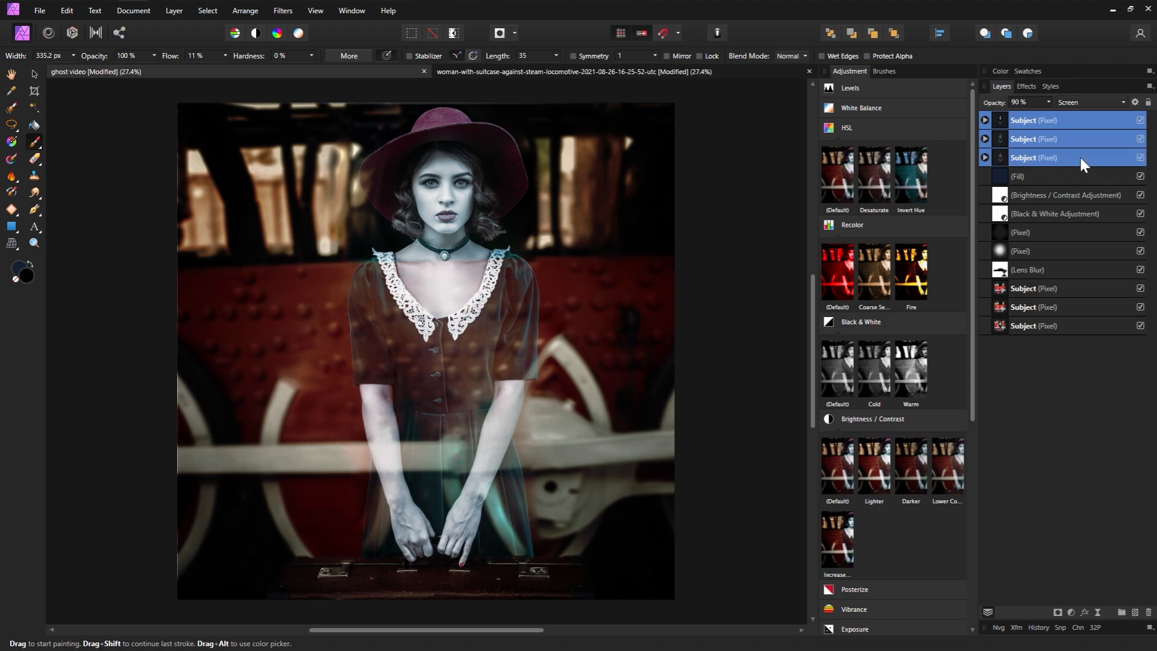
key("ctrl+g")
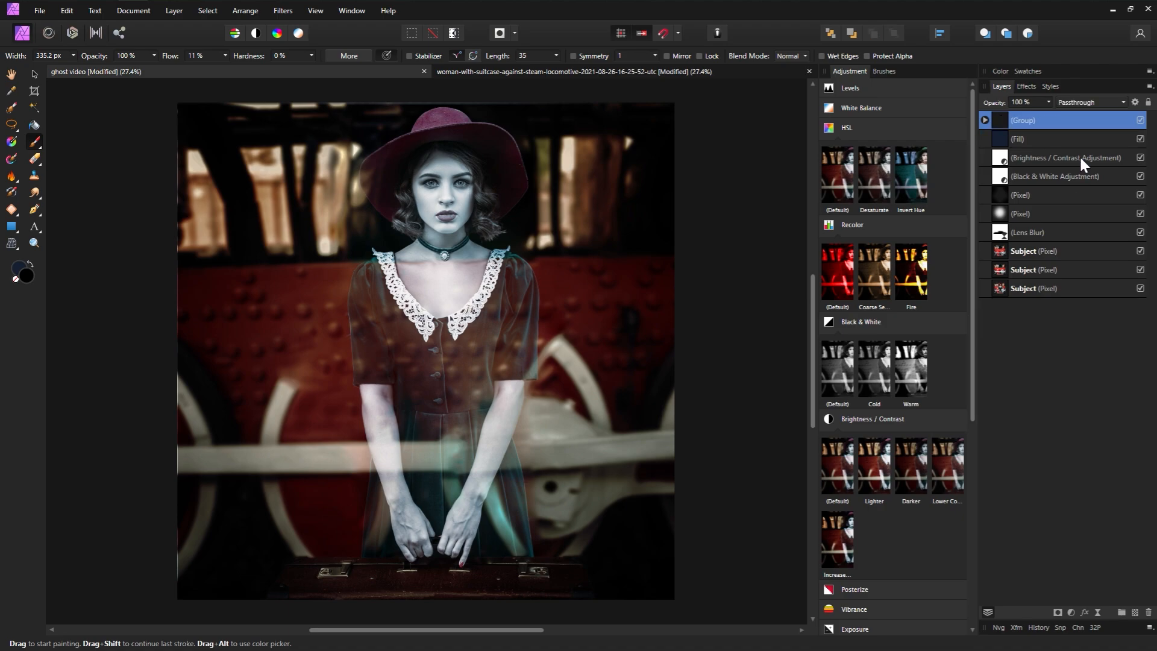
Step: Add an empty pixel layer above the Subject layers inside the group, undoing any stray brush stroke
left_click(986, 121)
left_click(1032, 138)
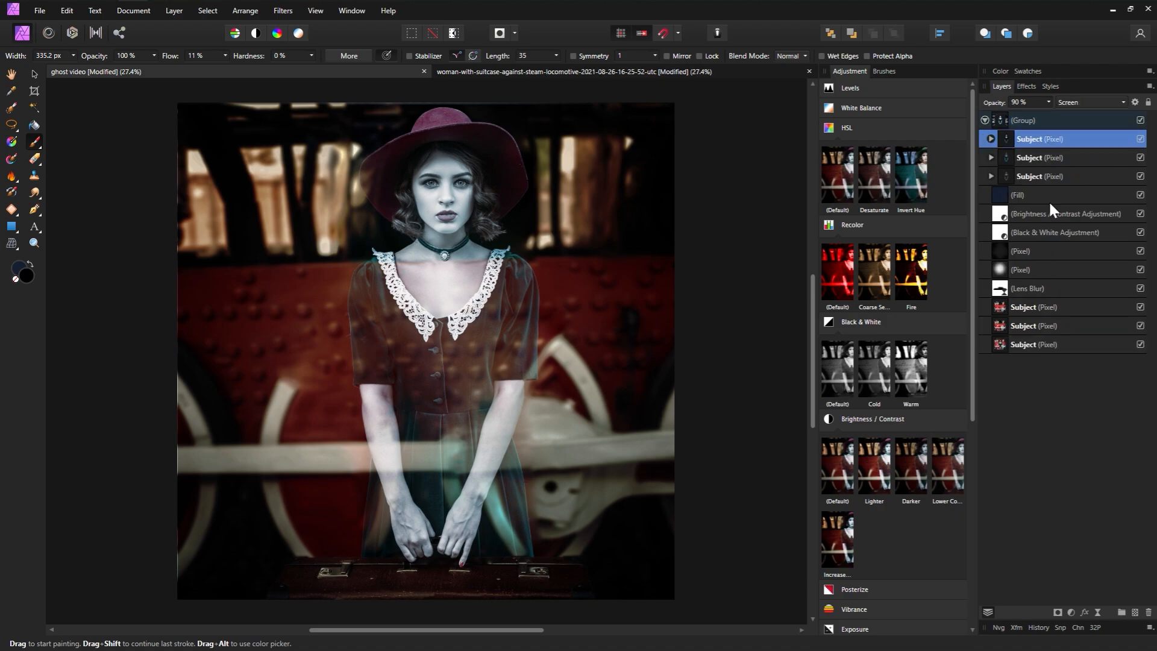
left_click(1136, 612)
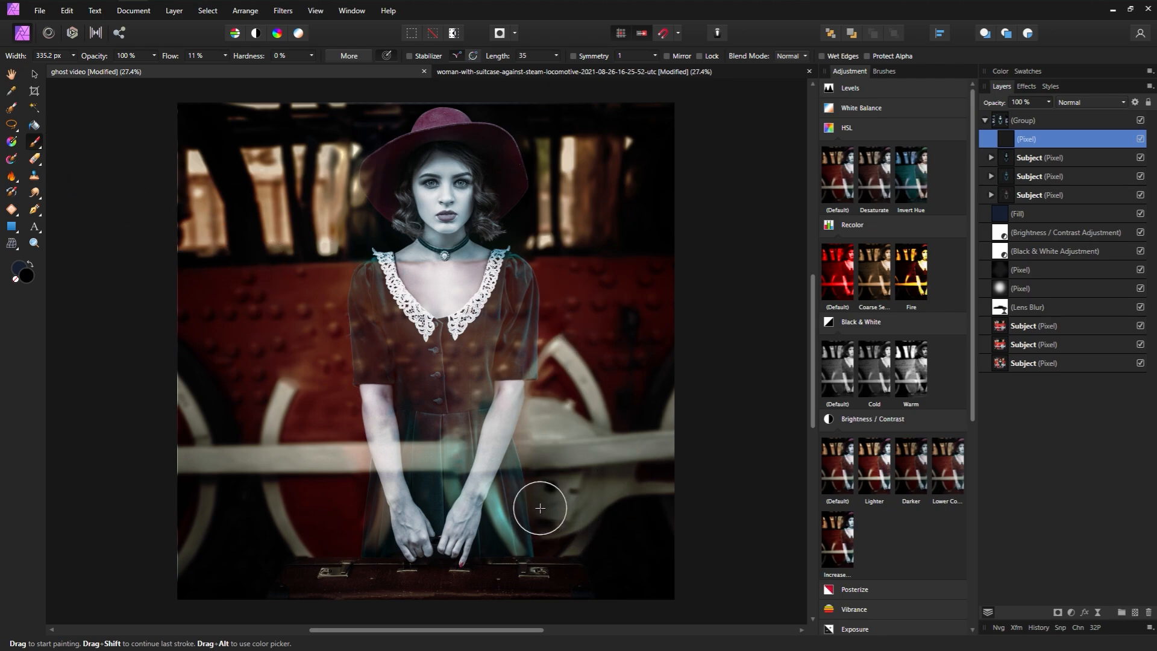
key("ctrl+z")
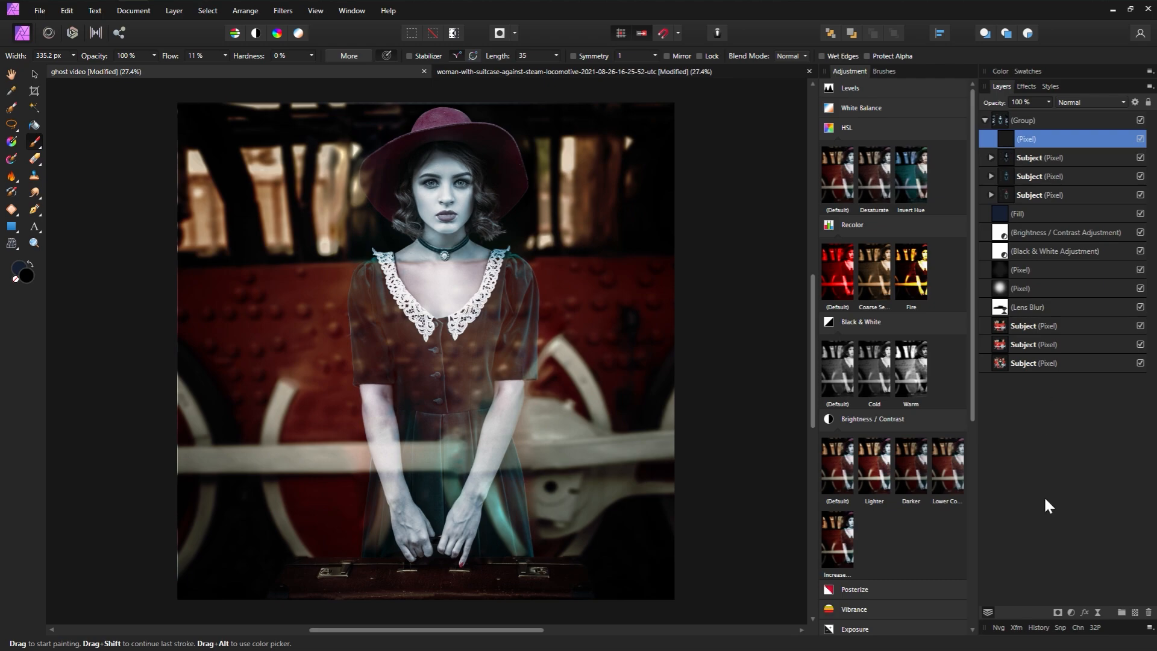
Step: Add a mask at the top of the group and paint it black along both sides of the woman
left_click(1057, 612)
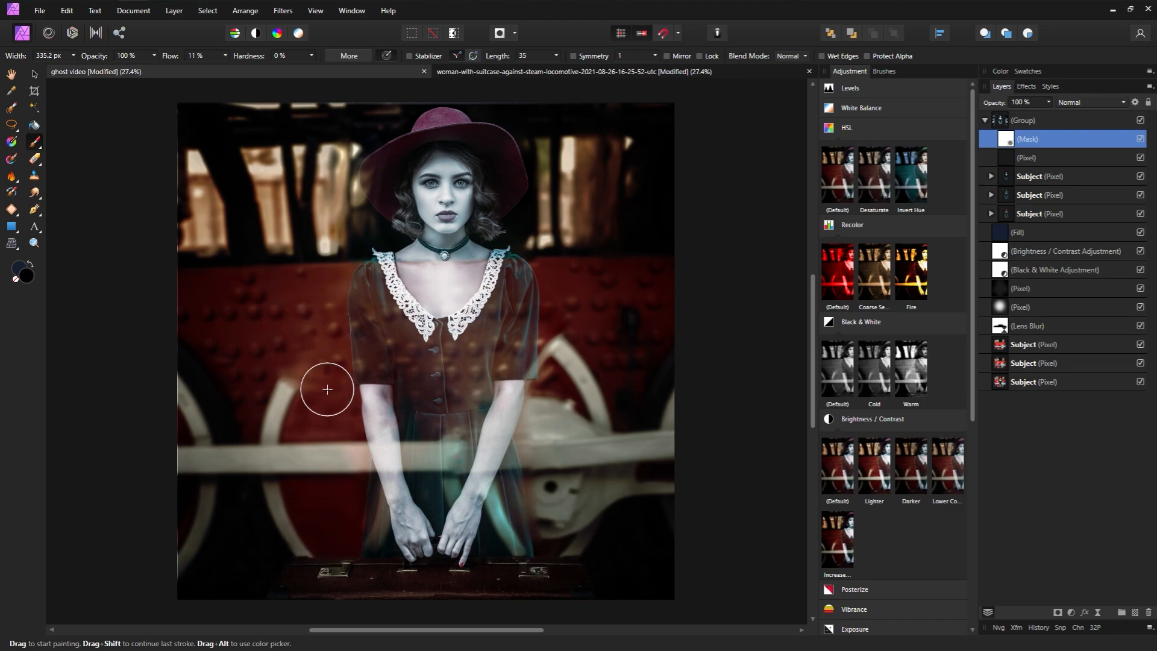
mouse_move(325, 295)
left_mouse_down()
mouse_move(331, 314)
mouse_move(326, 280)
left_mouse_up()
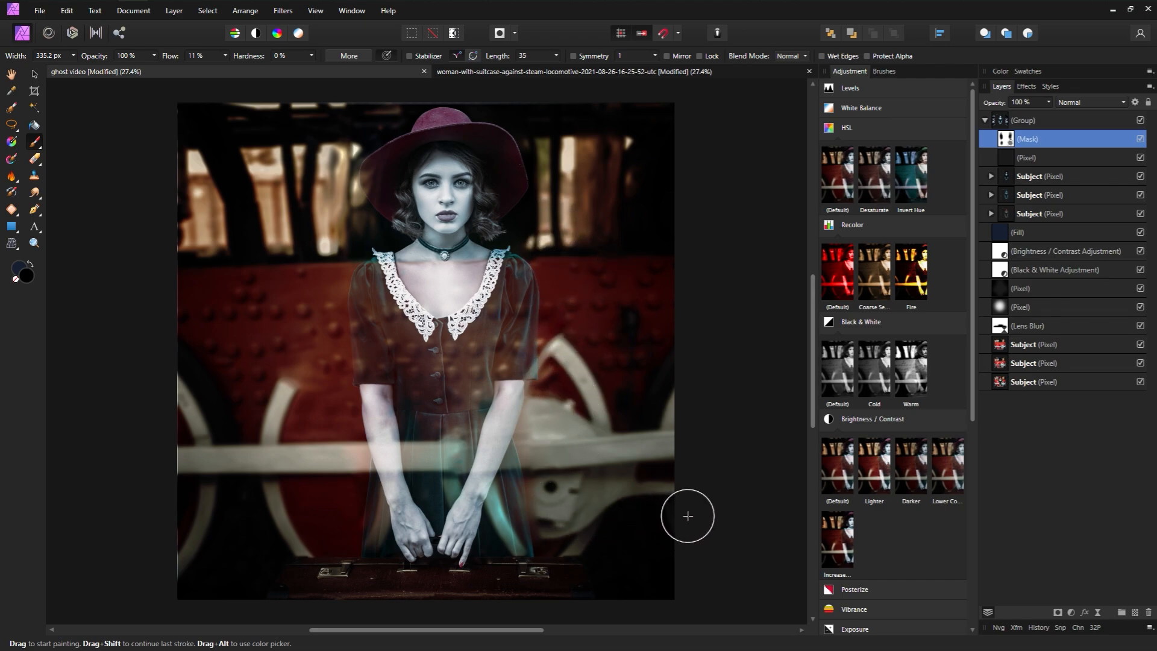
left_click(986, 120)
Step: Group all layers in the document and name the group "main subject"
left_click(1031, 121)
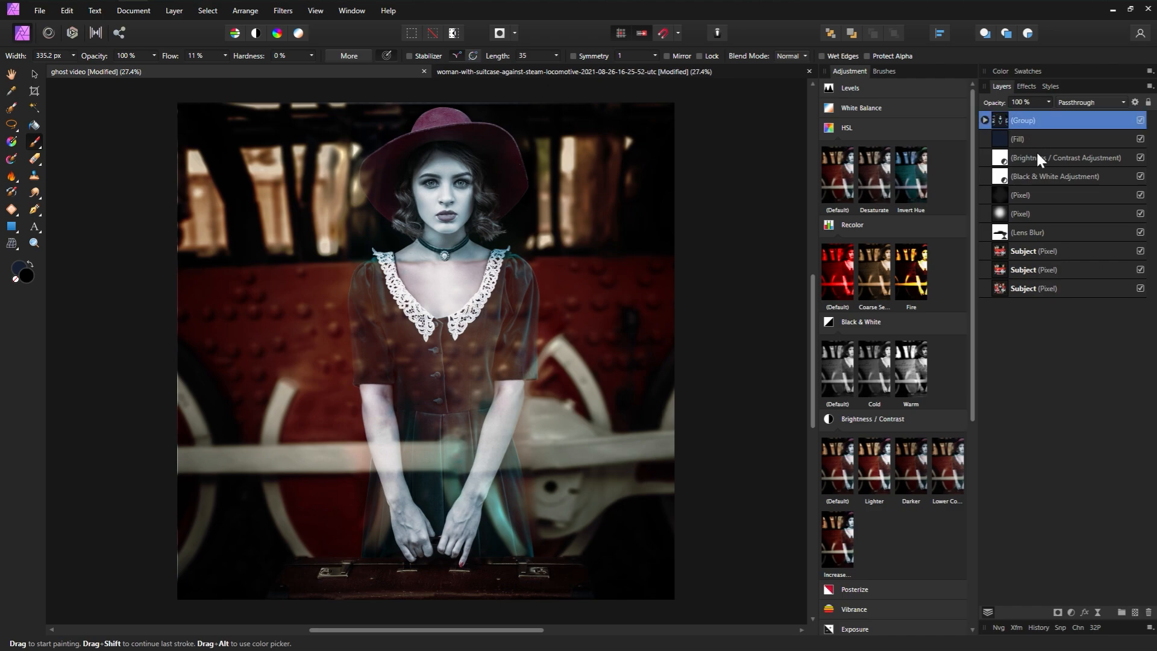
left_click(1096, 295, "shift")
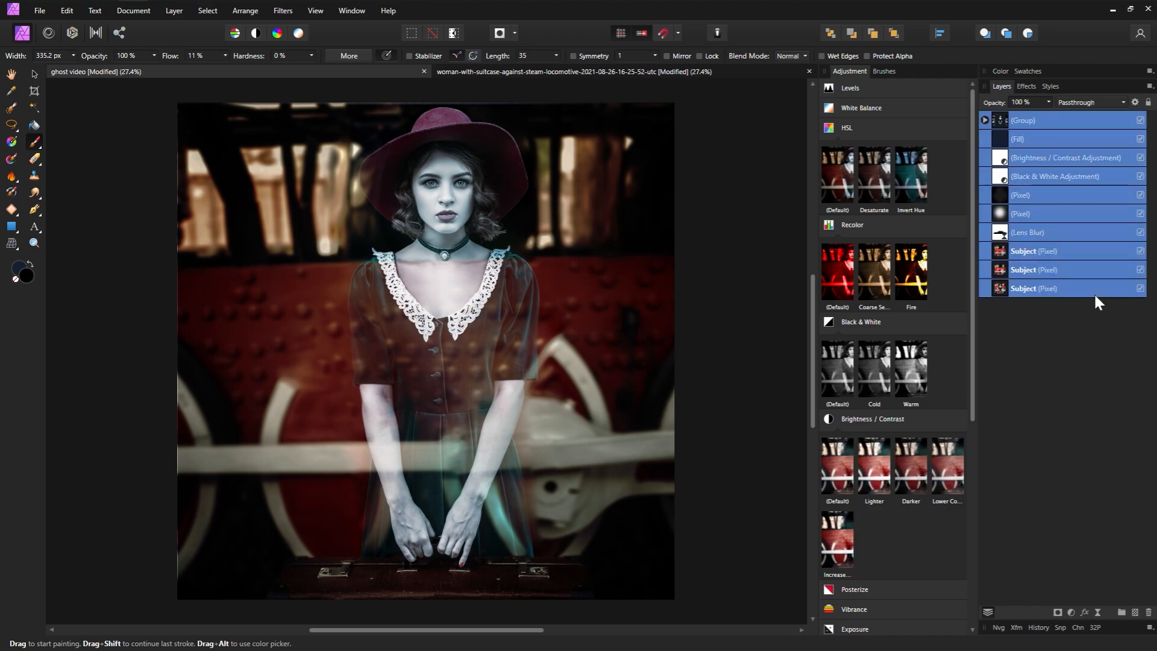
key("ctrl+g")
double_click(1024, 122)
type("ma")
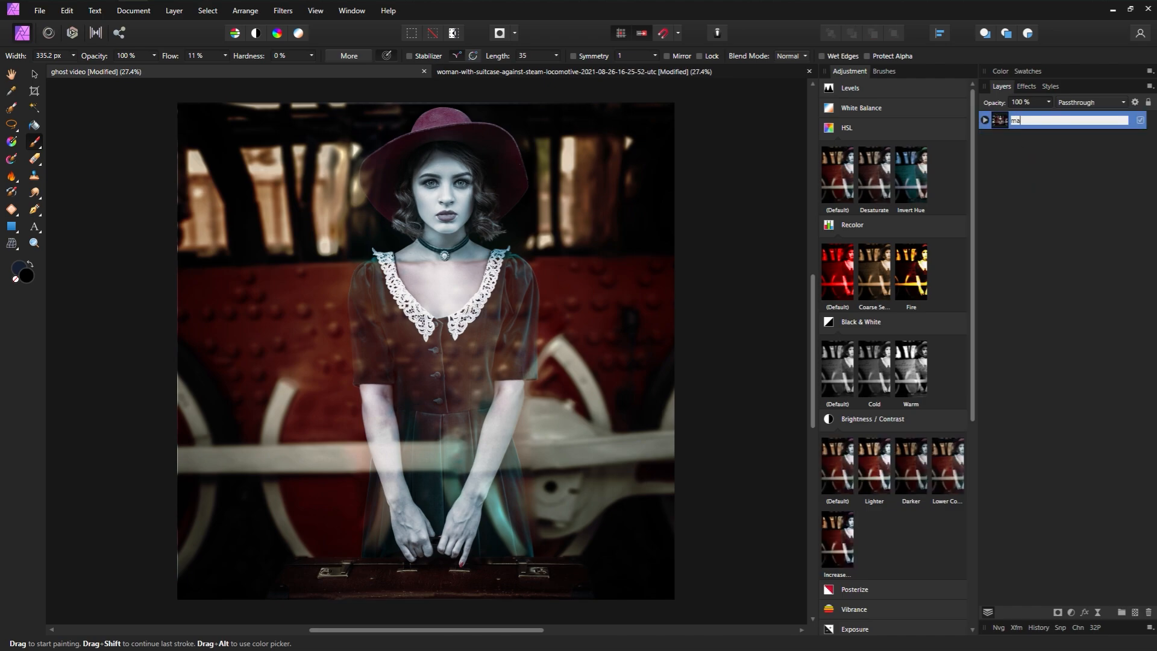
type("in subject")
key("Return")
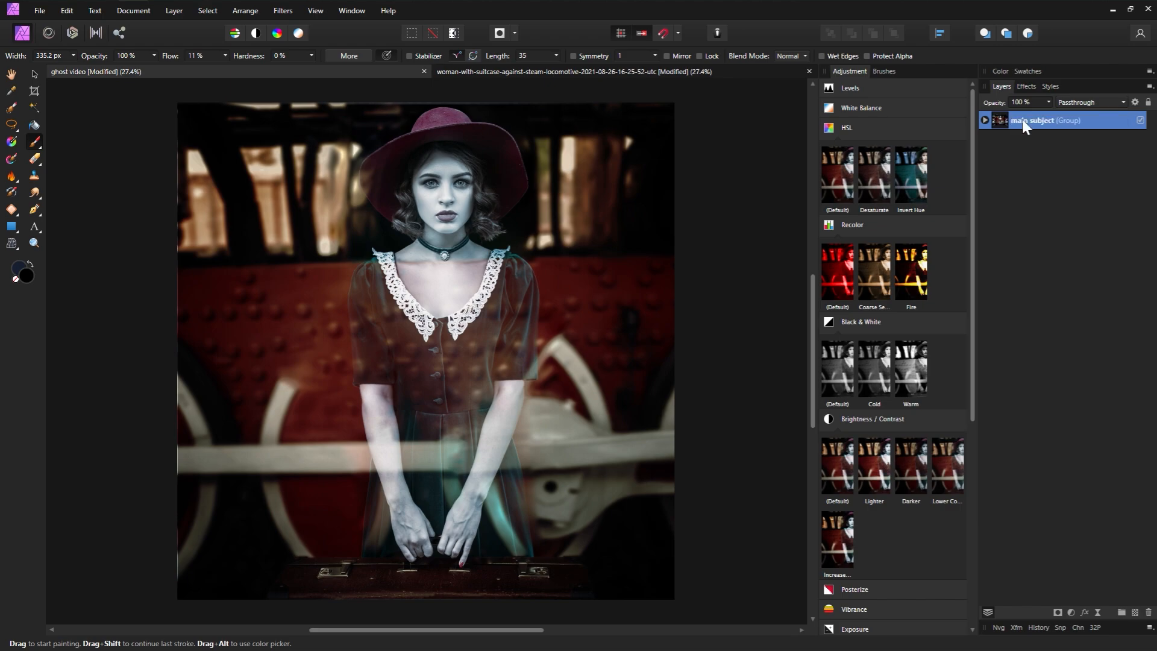
Step: Duplicate the main subject group, rasterize the copy and set its blend mode to Overlay
key("ctrl+j")
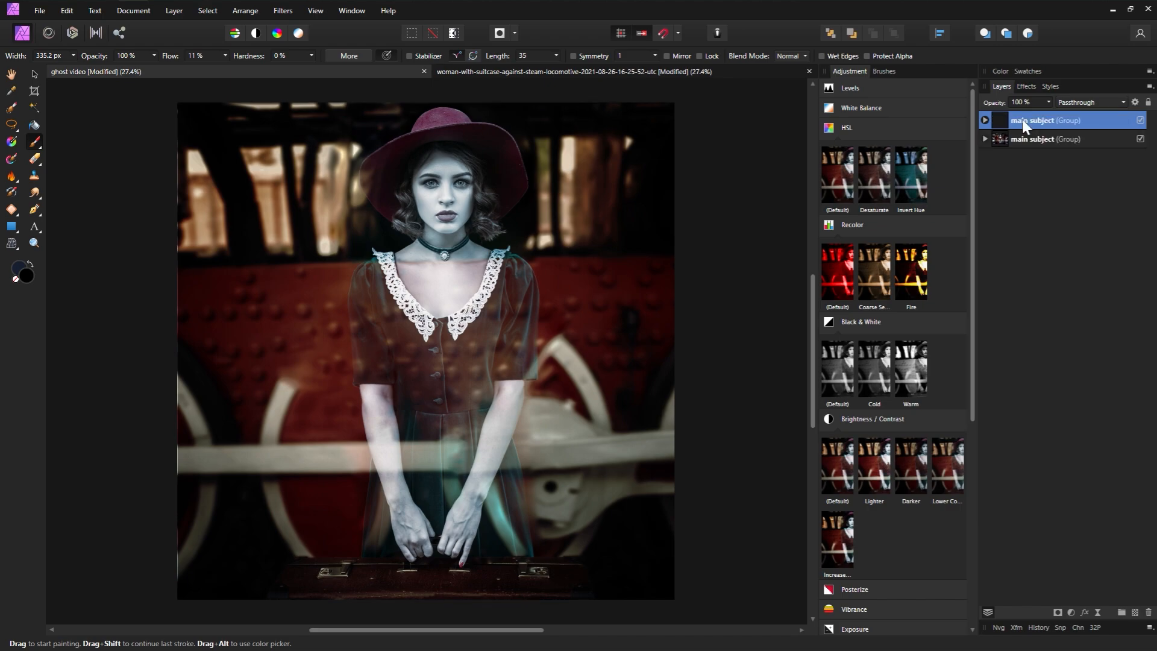
right_click(1099, 119)
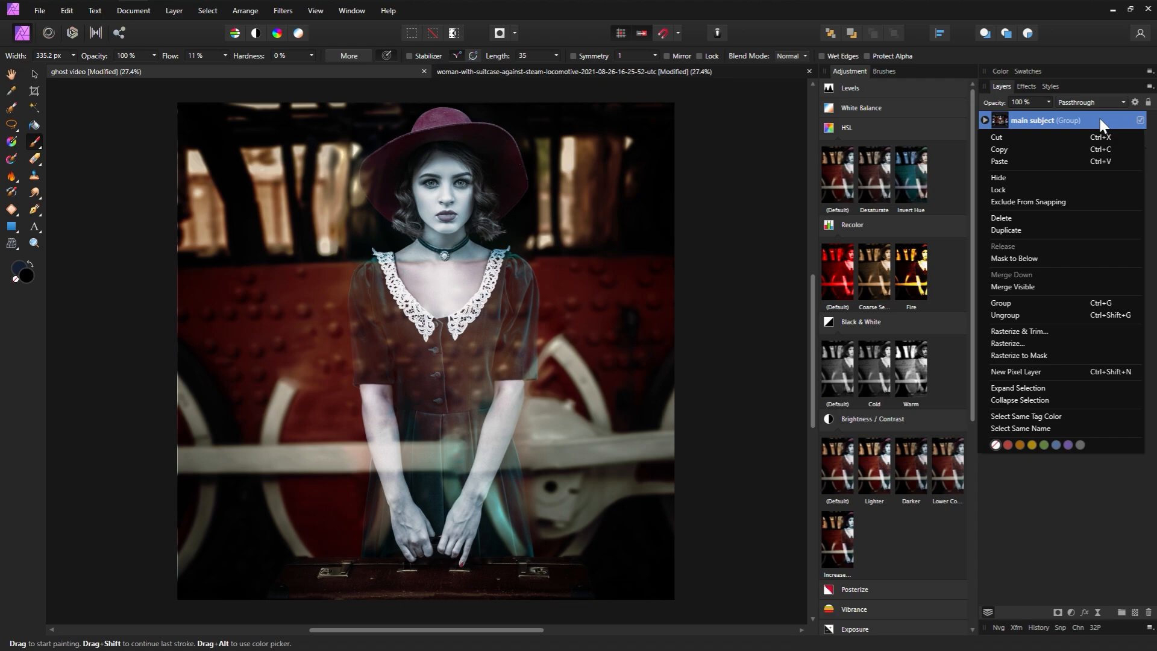
left_click(1047, 342)
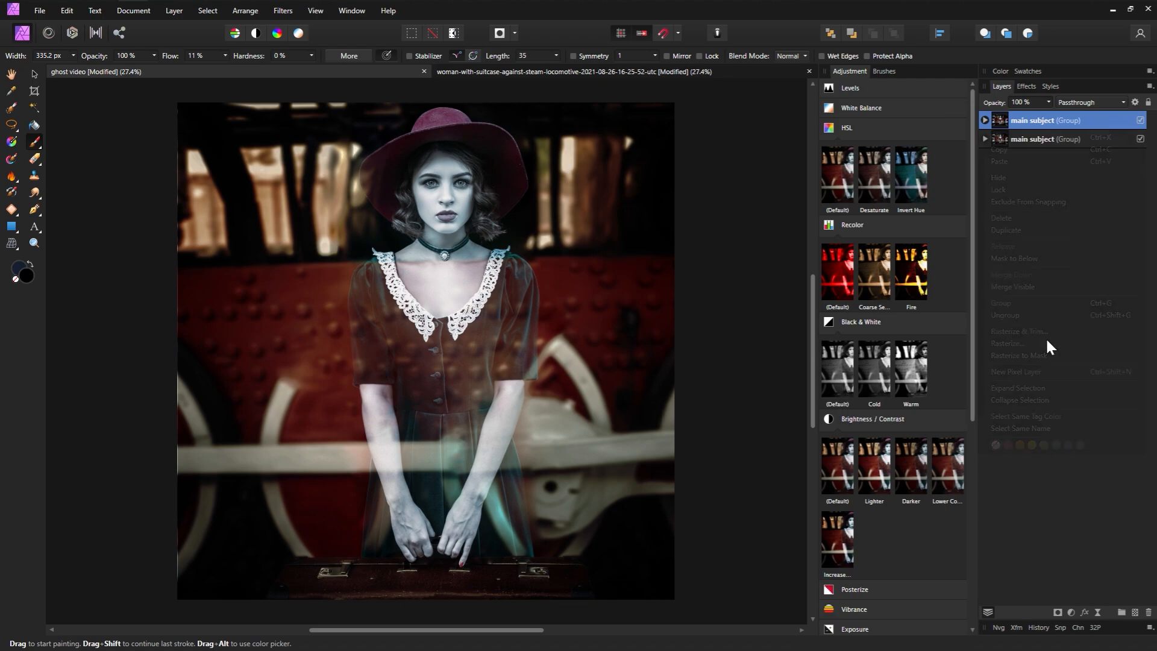
left_click(1090, 98)
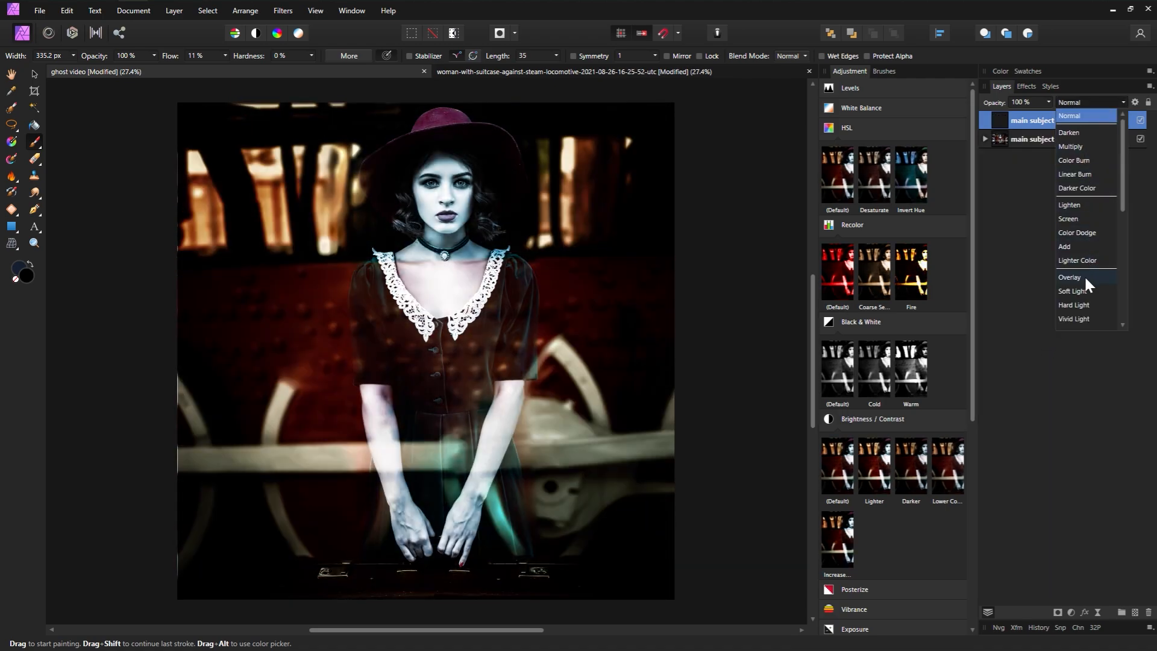
left_click(1083, 277)
Step: Add a mask, nest it inside the rasterized main subject layer and invert it to black
left_click(1058, 612)
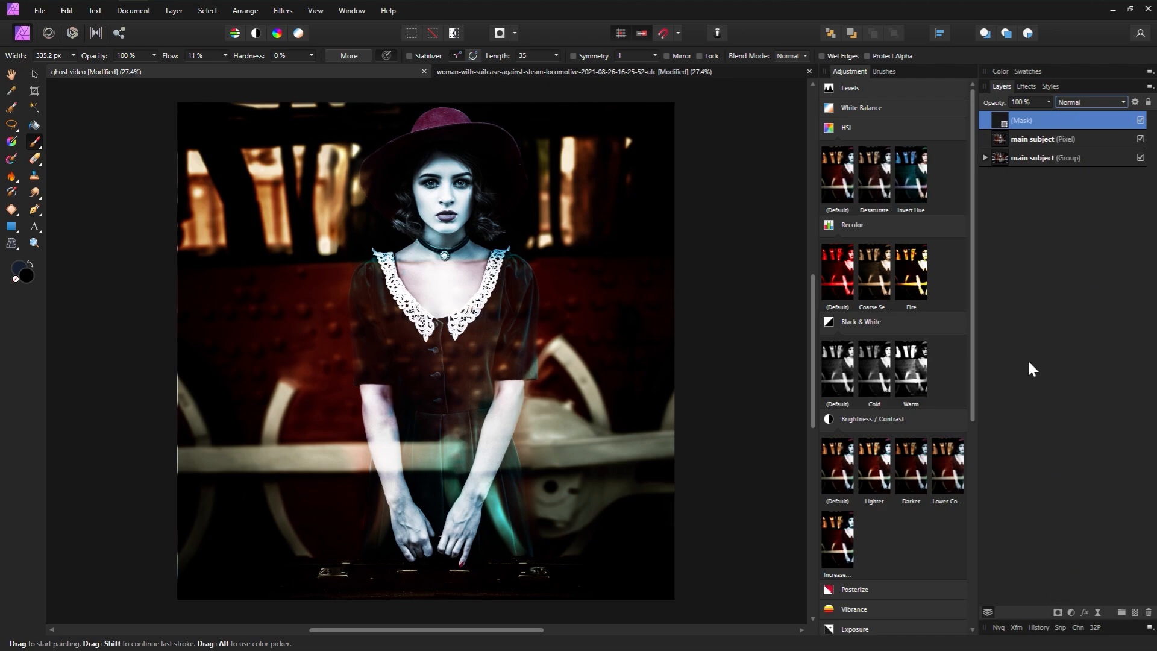
mouse_move(992, 120)
left_mouse_down()
mouse_move(1005, 143)
mouse_move(1010, 129)
left_mouse_up()
left_click(986, 120)
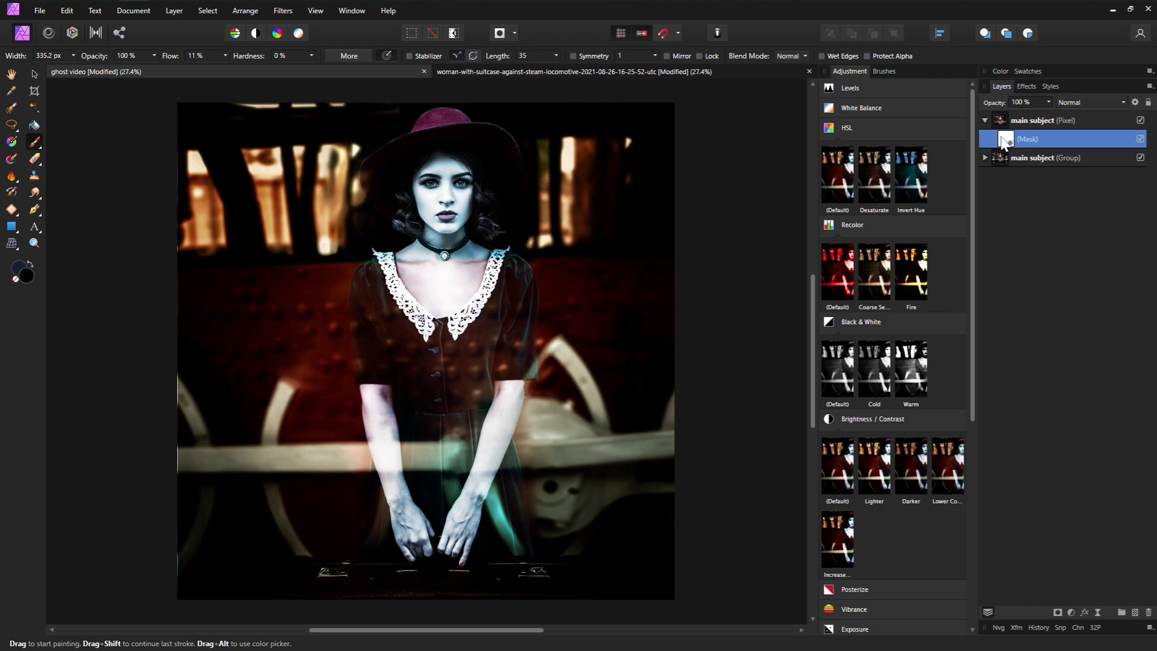
key("ctrl+i")
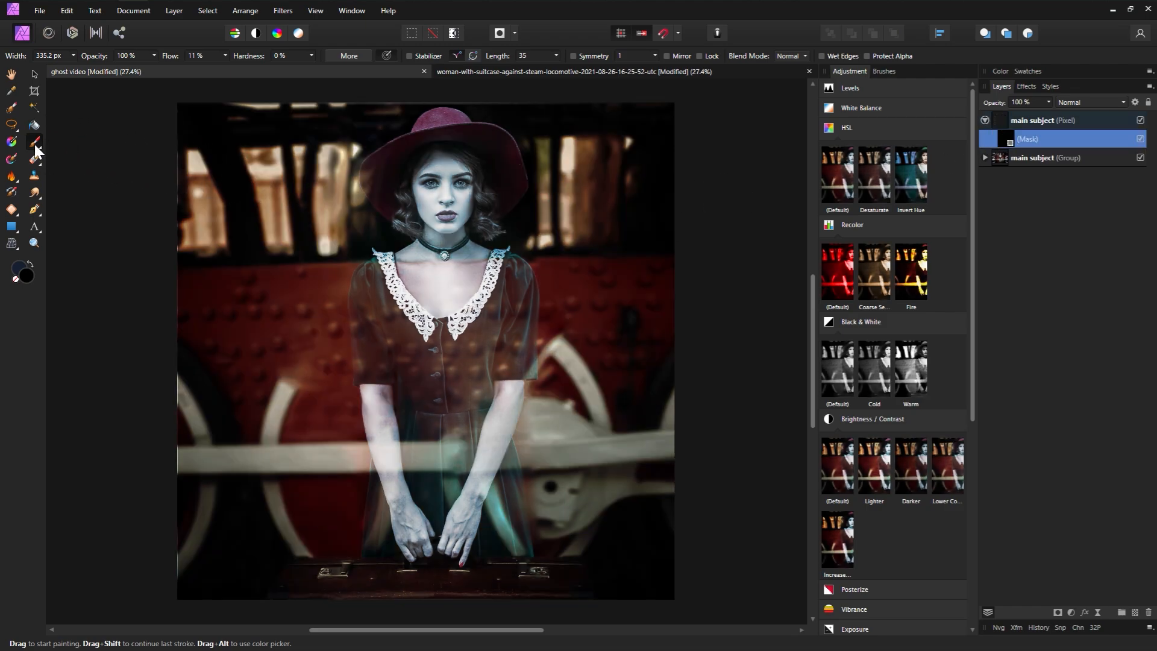
Step: Set the paint colour to white (FFFFFF) for painting on the mask
double_click(26, 280)
left_click_drag(139, 364, 87, 318)
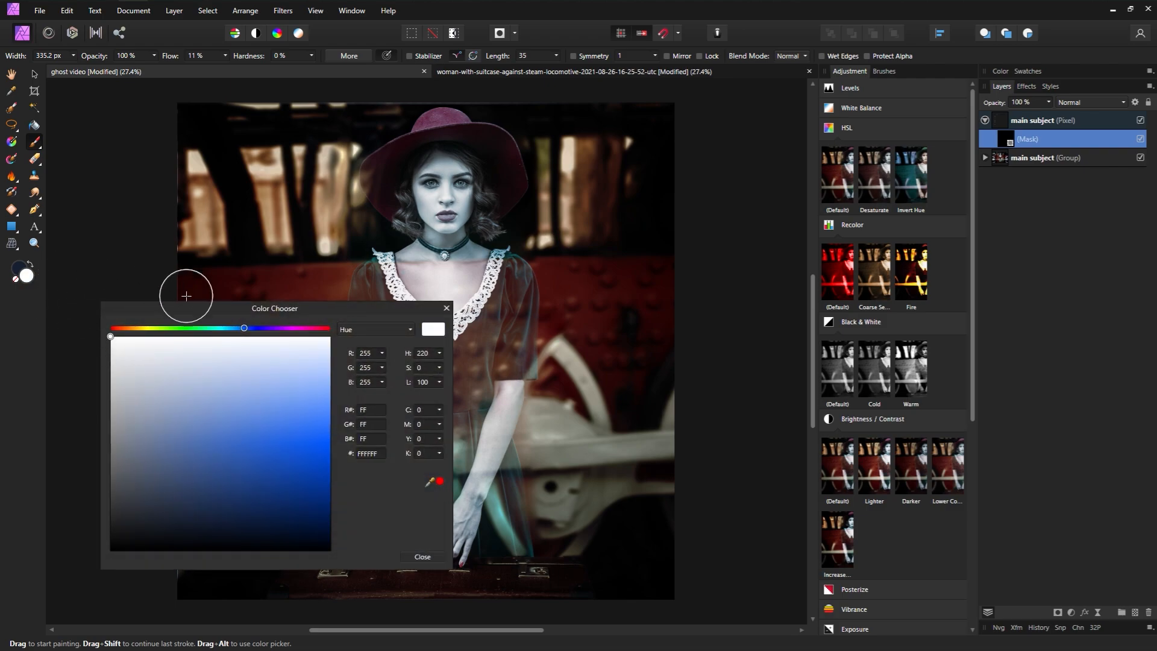
left_click(446, 309)
Step: Paint white on the mask over the woman with a soft brush enlarged to about 1559 px, revealing the Overlay copy there
key("bracketright")
key("bracketright")
key("bracketright")
key("bracketright")
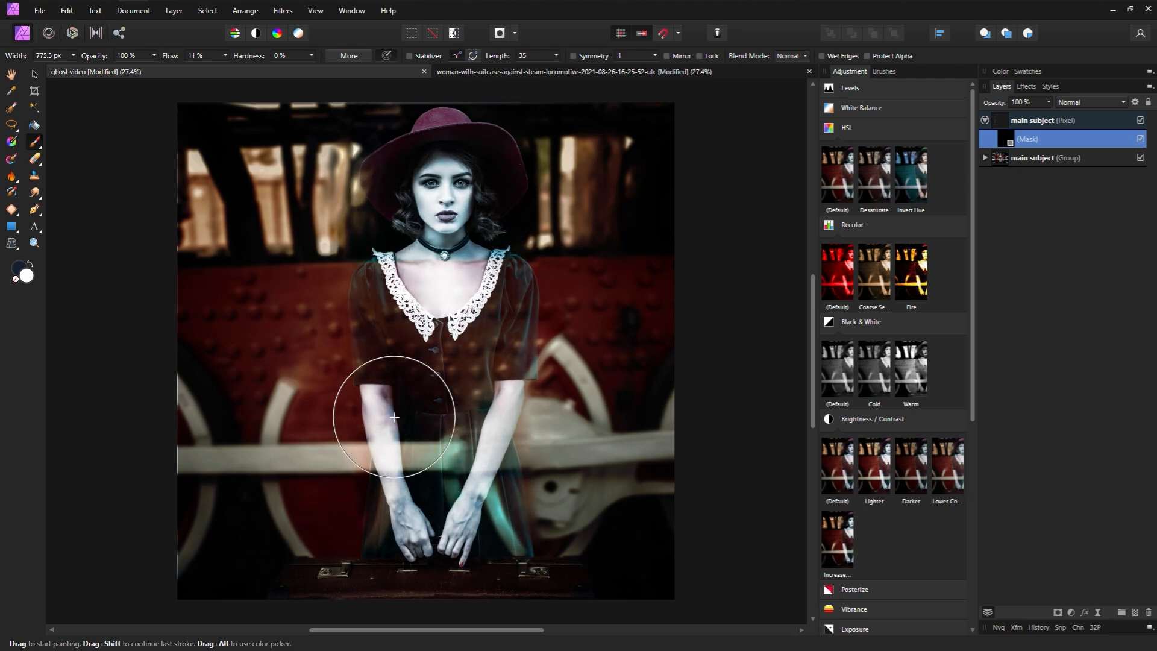
key("bracketright")
key("bracketright")
key("bracketright")
key("bracketright")
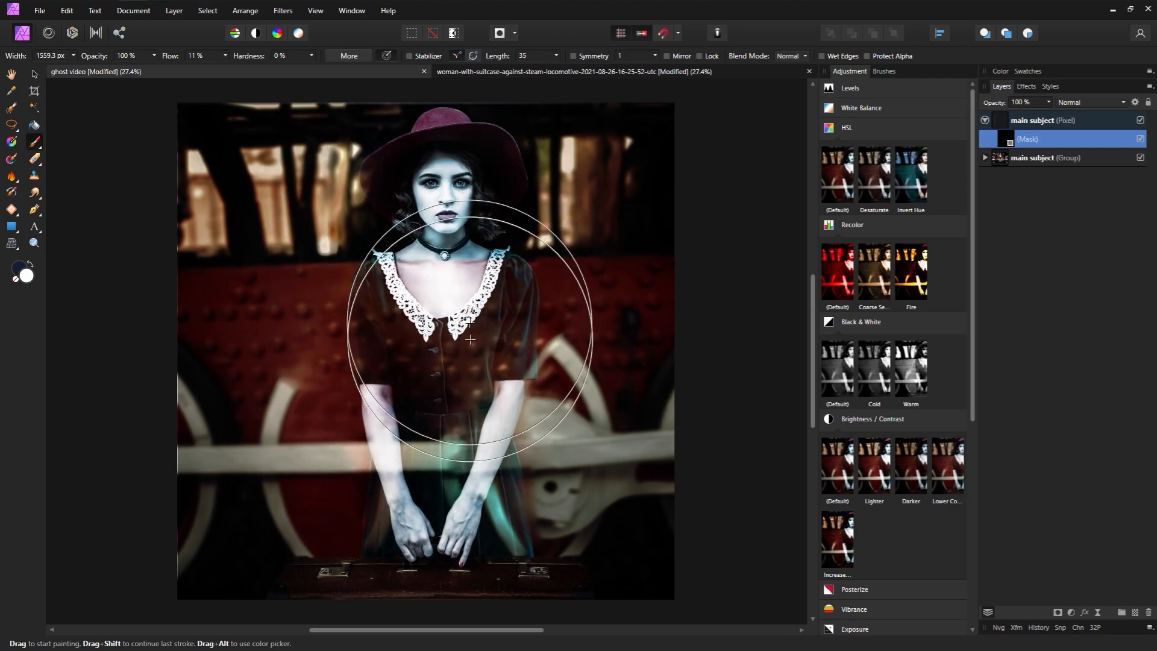
key("bracketleft")
key("bracketleft")
key("bracketleft")
key("bracketleft")
key("bracketleft")
key("bracketleft")
key("bracketleft")
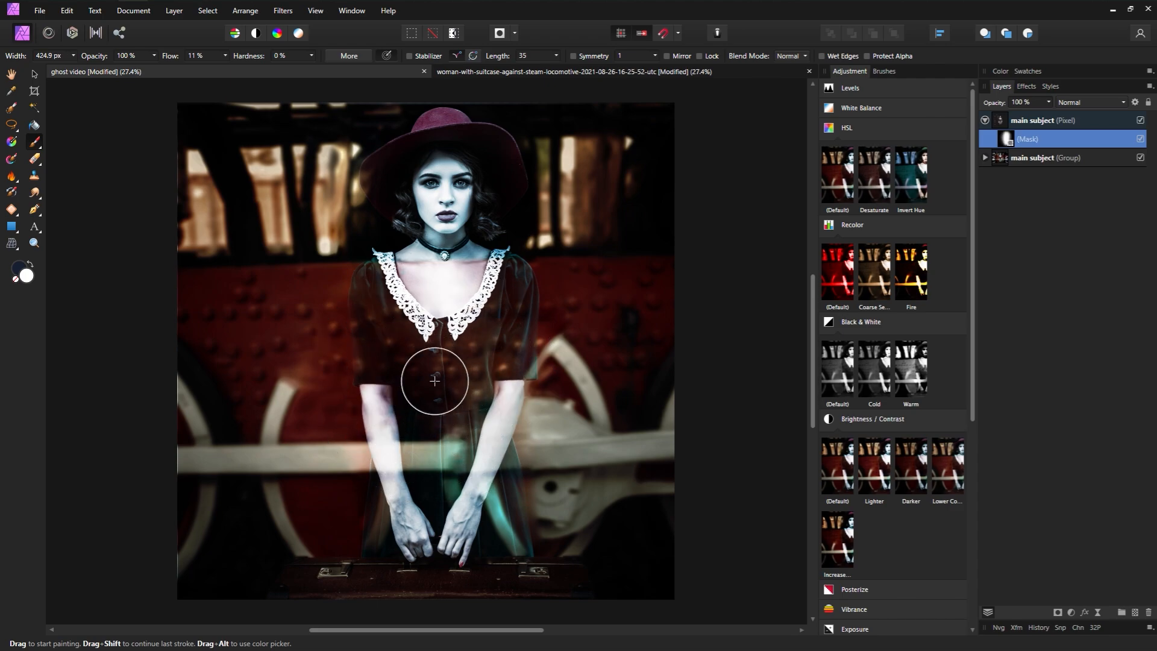
Step: Add a live Gaussian Blur with a 35.5 px radius inside the rasterized main subject layer
left_click(1099, 609)
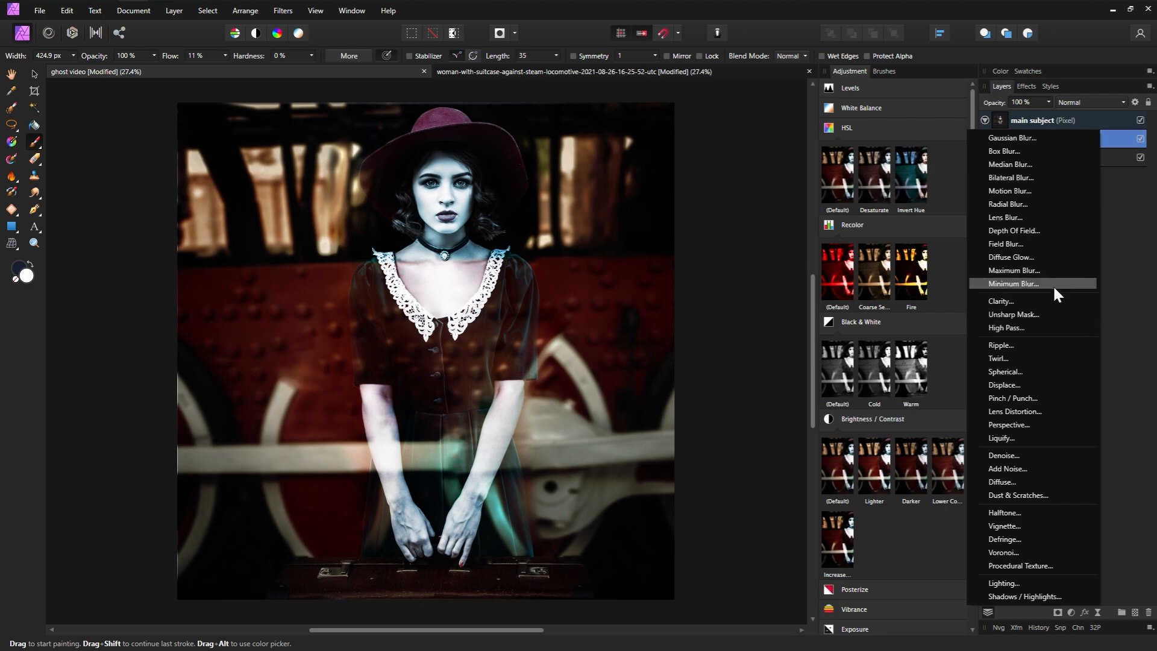
left_click(1037, 138)
left_click_drag(712, 475, 770, 475)
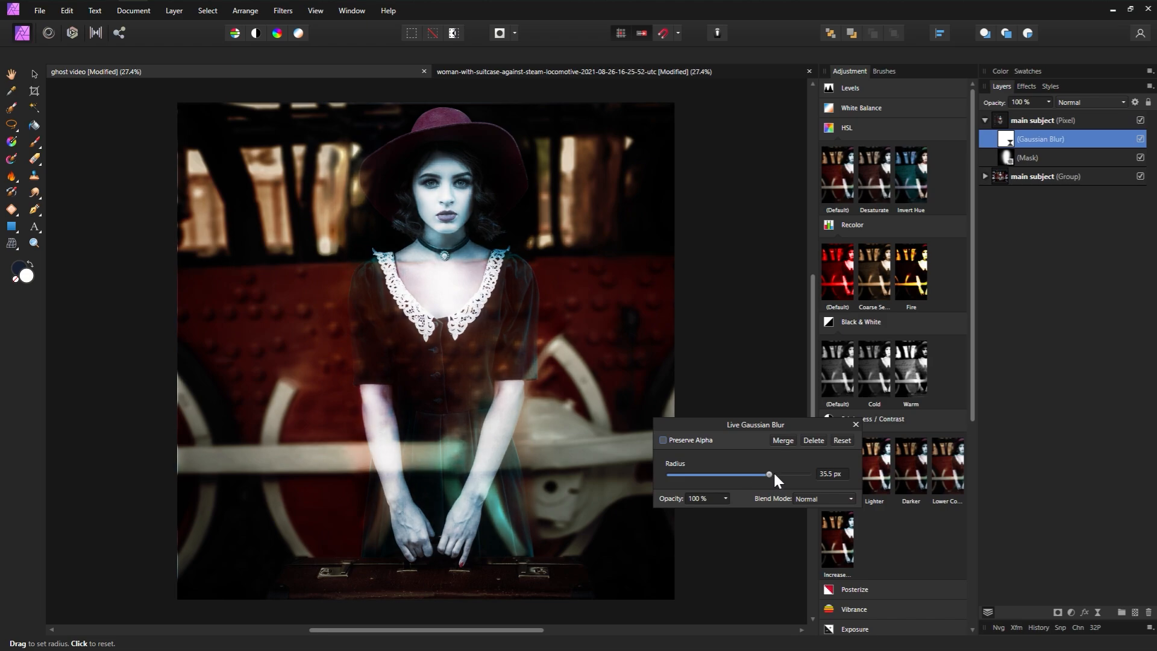
left_click(856, 425)
key("b")
Step: Add an Invert adjustment inside the rasterized main subject layer, above the Gaussian Blur
scroll(898, 589, "down", 3)
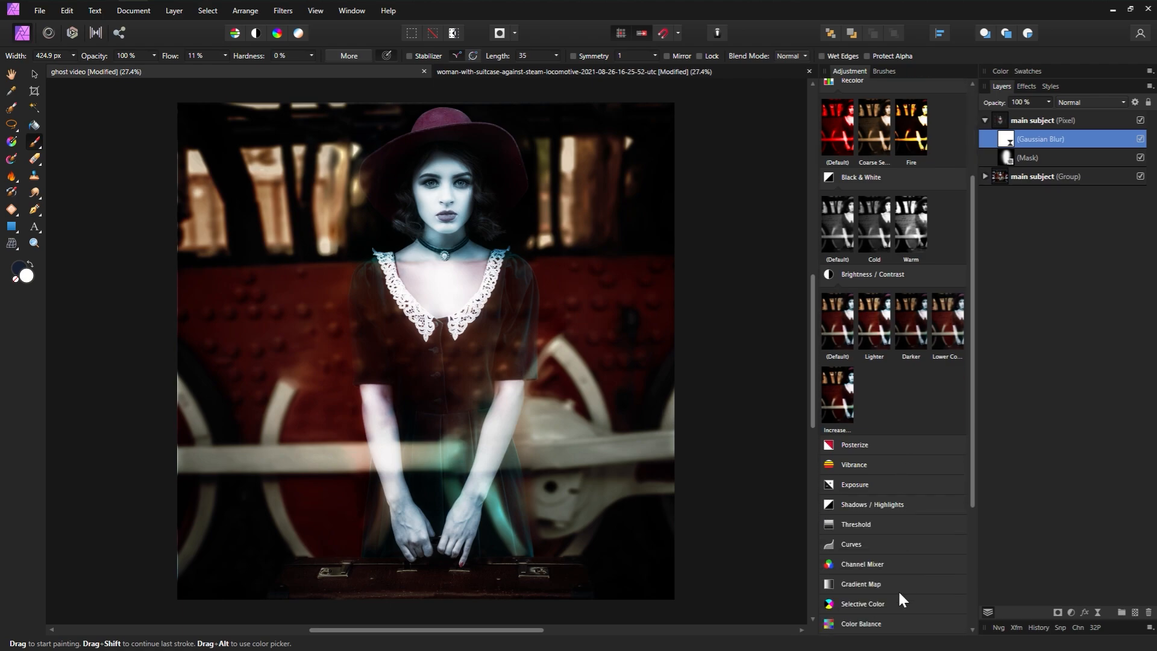
scroll(896, 589, "down", 2)
left_click(839, 602)
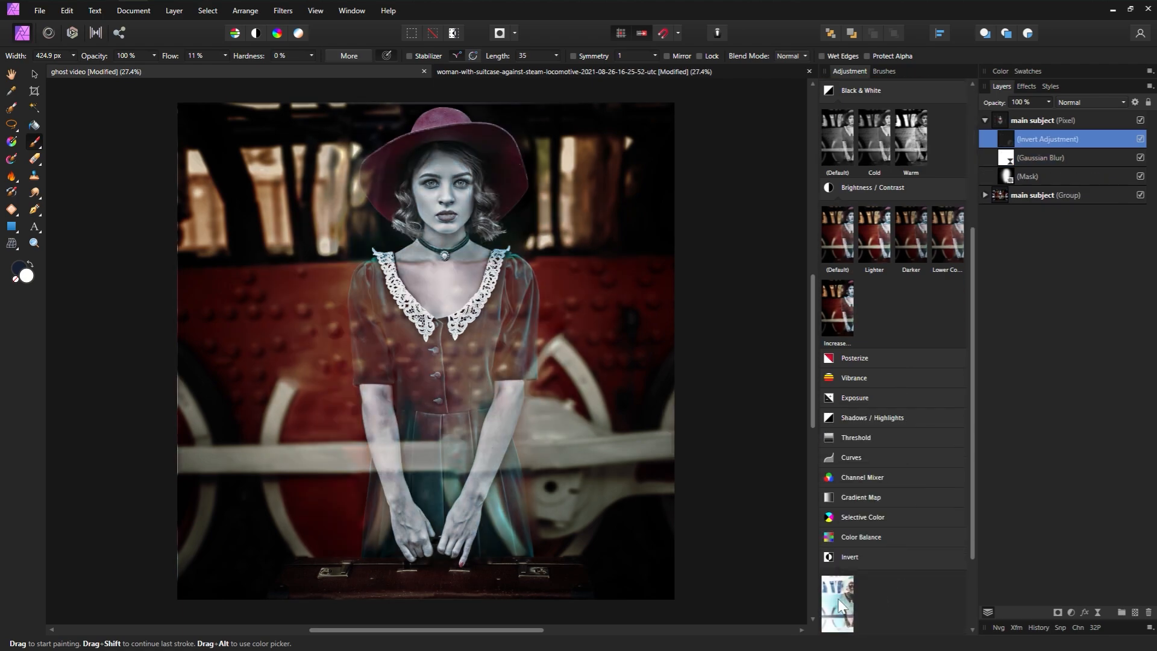
Step: Add a Recolor adjustment to the rasterized main subject layer with hue about 213°, saturation 30 % and lightness -26 %, and compare before and after
scroll(890, 563, "up", 5)
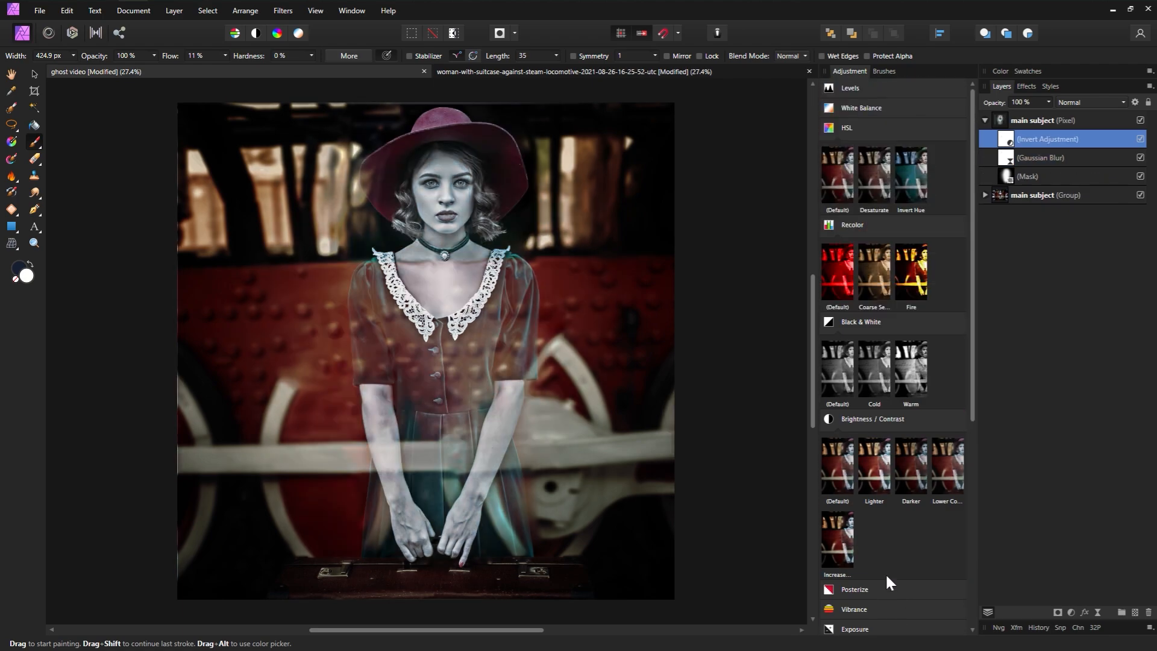
left_click(838, 271)
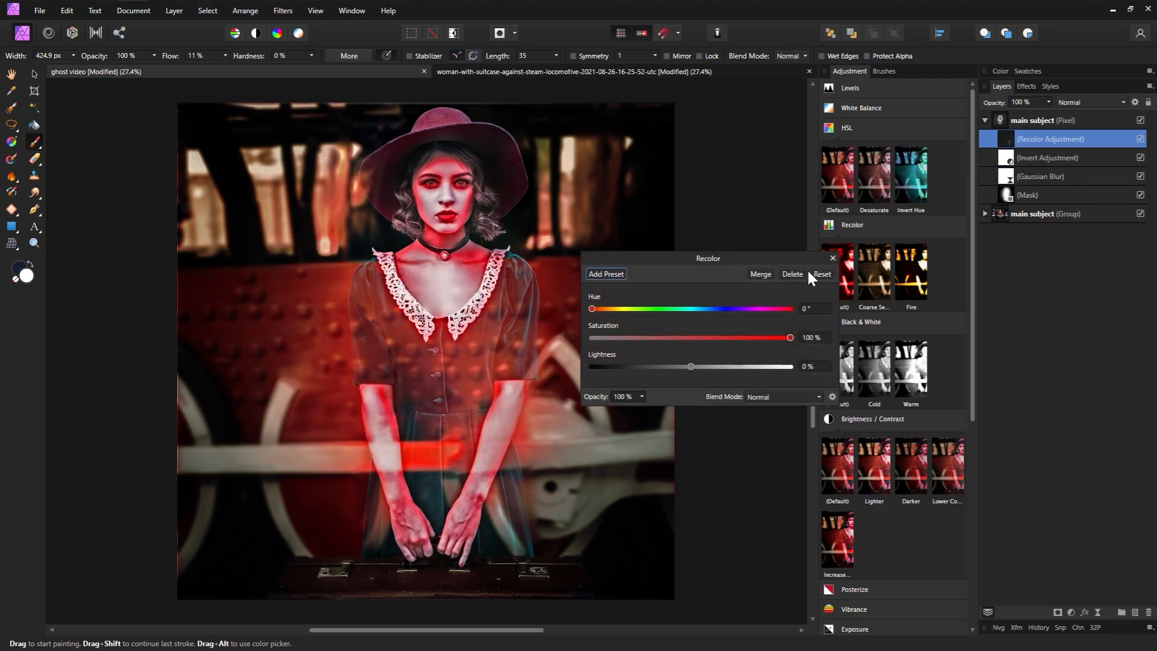
left_click_drag(592, 308, 709, 316)
left_click_drag(786, 337, 667, 366)
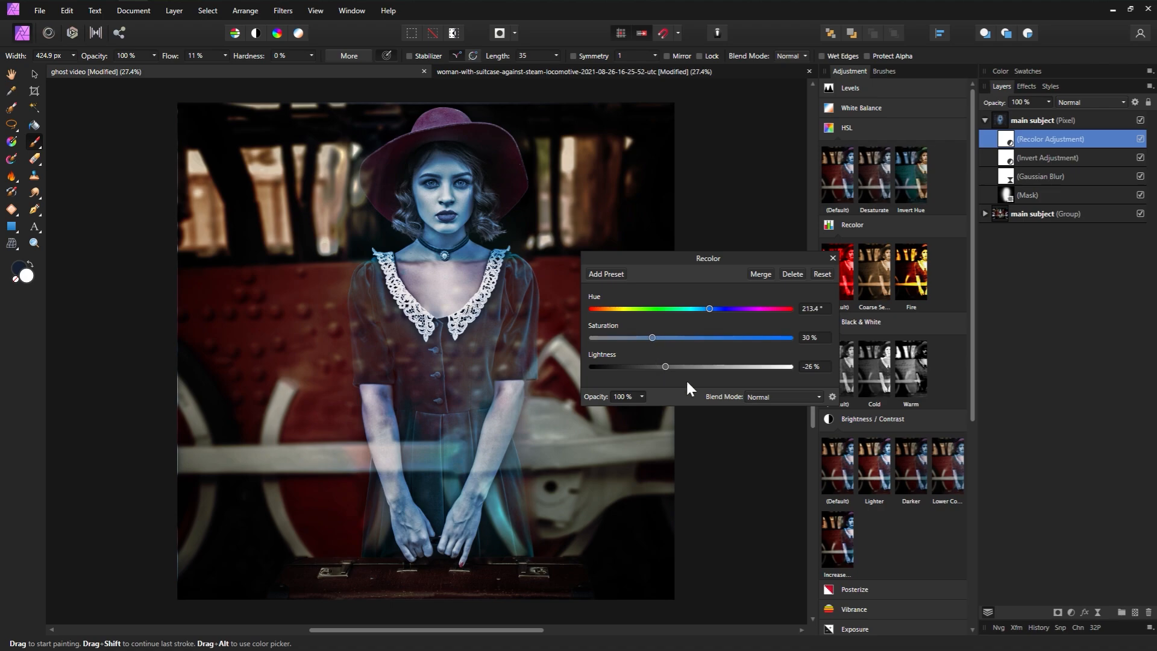
left_click_drag(709, 307, 708, 309)
left_click(833, 258)
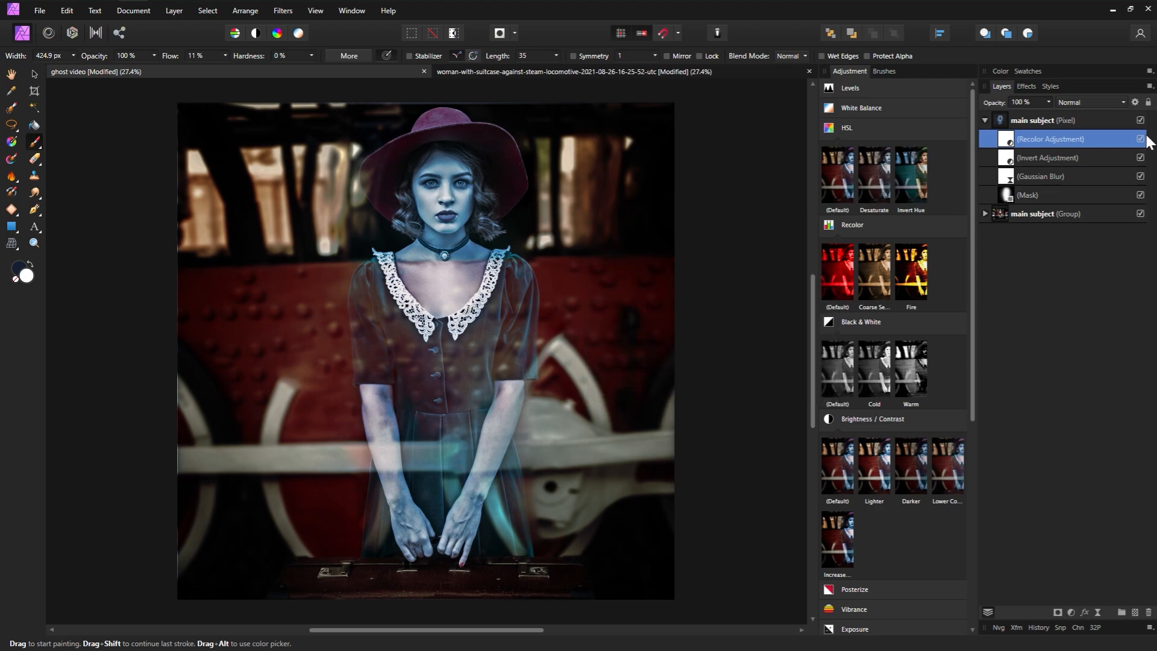
left_click(985, 120)
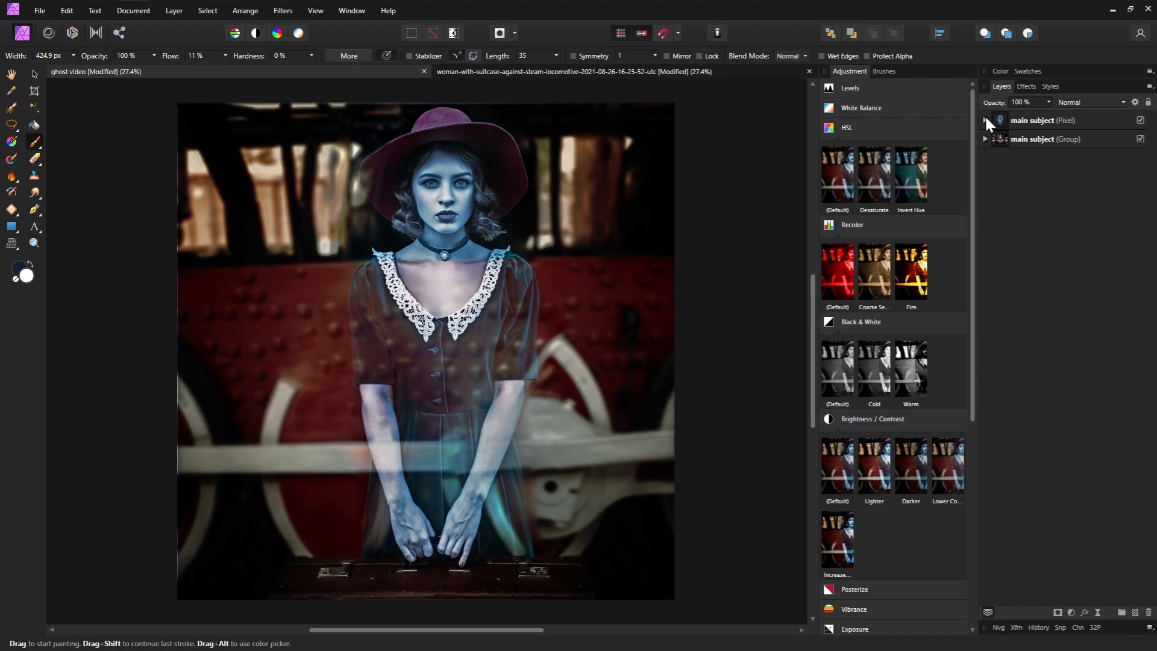
left_click(1141, 120)
left_click(1141, 120)
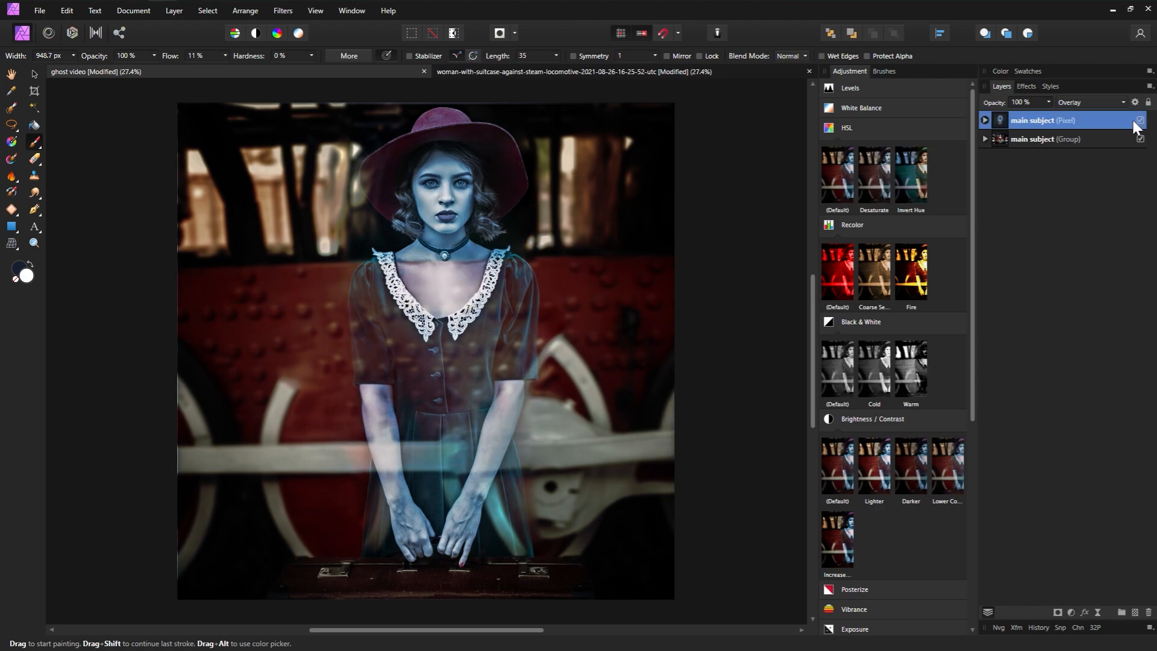
Step: Duplicate the lowest Subject layer of the group nested in main subject and move the copy to the top of the layer stack
left_click(986, 140)
left_click(991, 158)
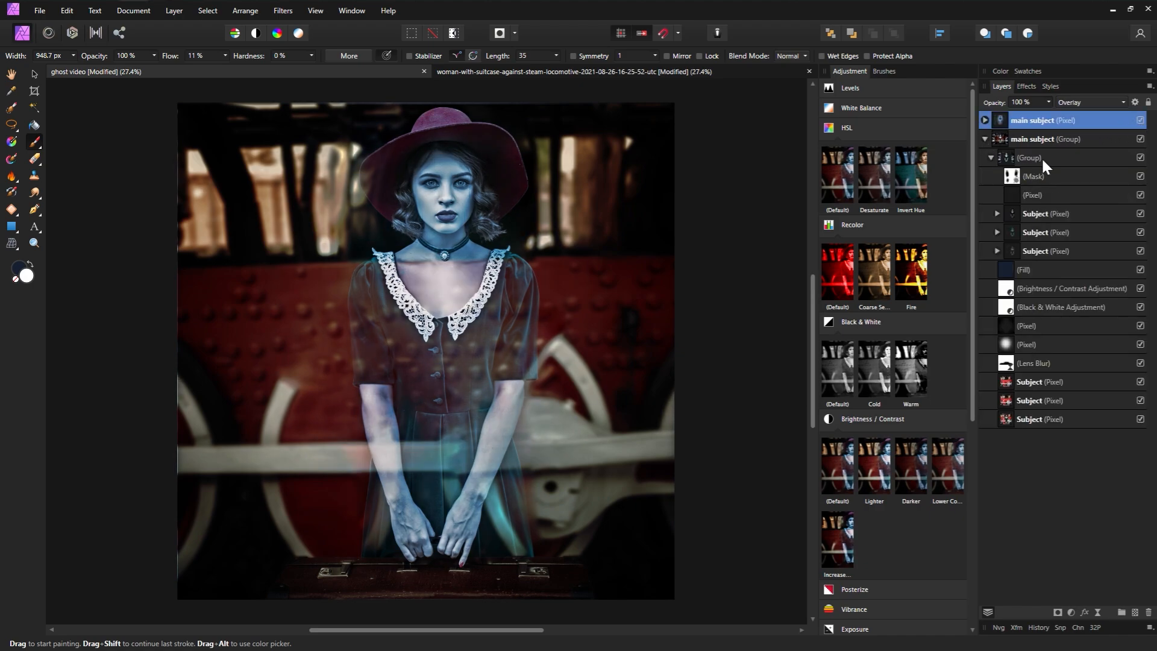
left_click(1042, 157)
left_click(1060, 251)
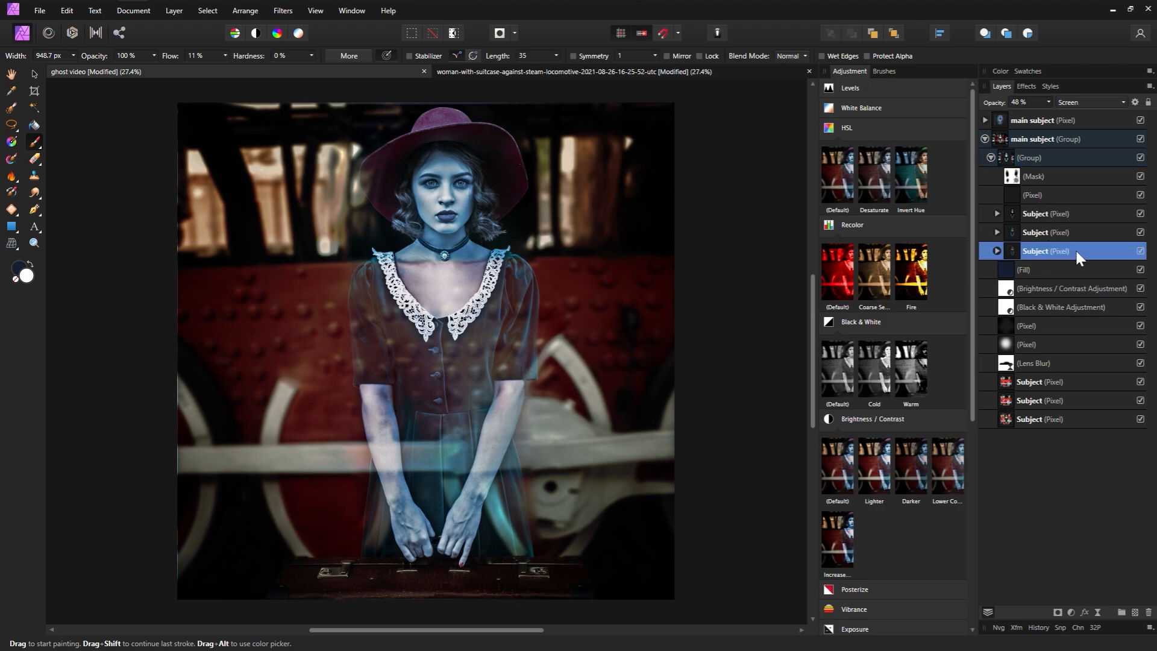
key("ctrl+j")
left_click_drag(1075, 252, 1045, 109)
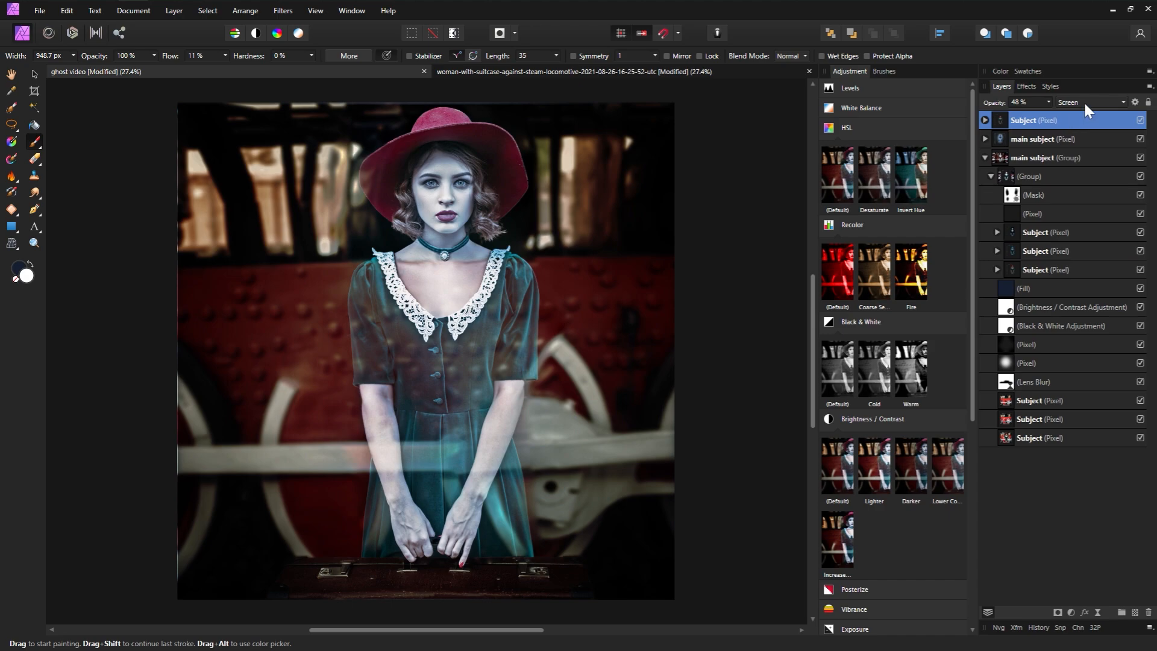
Step: Set the top Subject copy to Soft Light blend mode with 80 % opacity
left_click(1084, 100)
left_click(1079, 187)
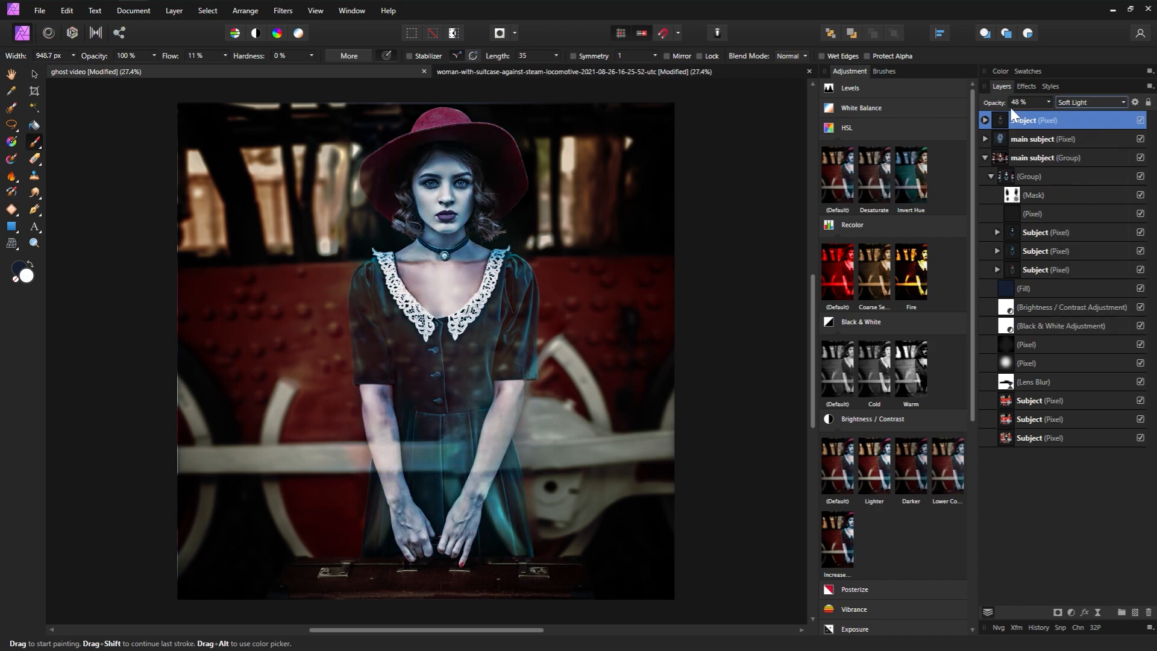
left_click_drag(1003, 104, 1023, 119)
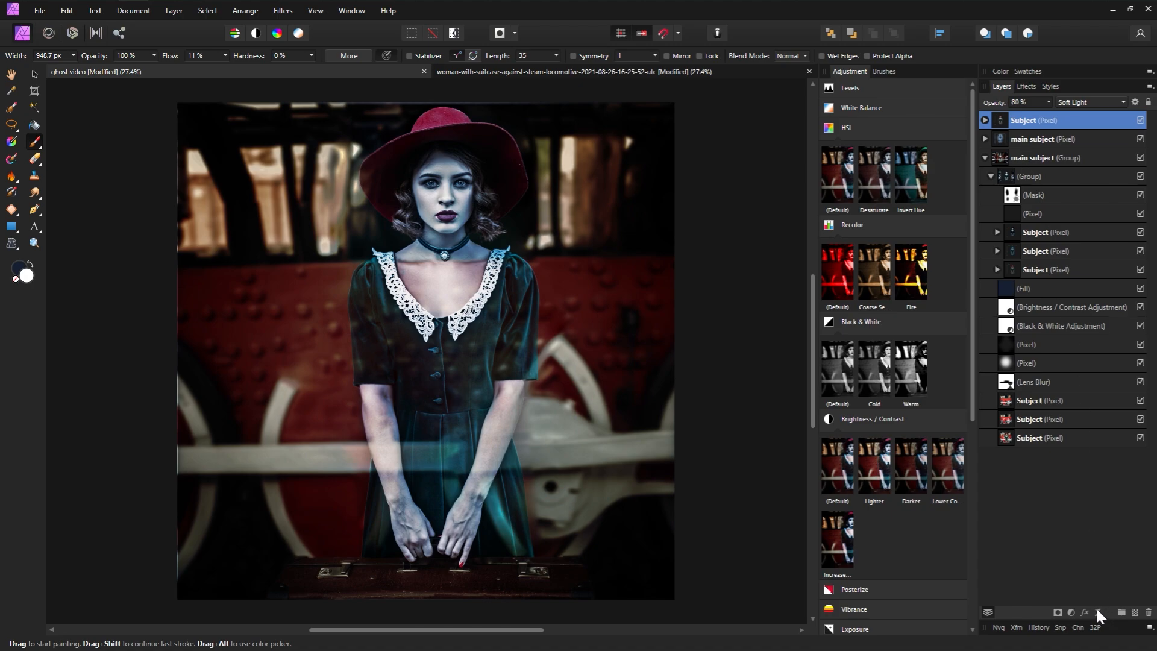
Step: Add a live Gaussian Blur with a 55 px radius and nest it inside the top Subject layer
left_click(1097, 610)
left_click(1035, 140)
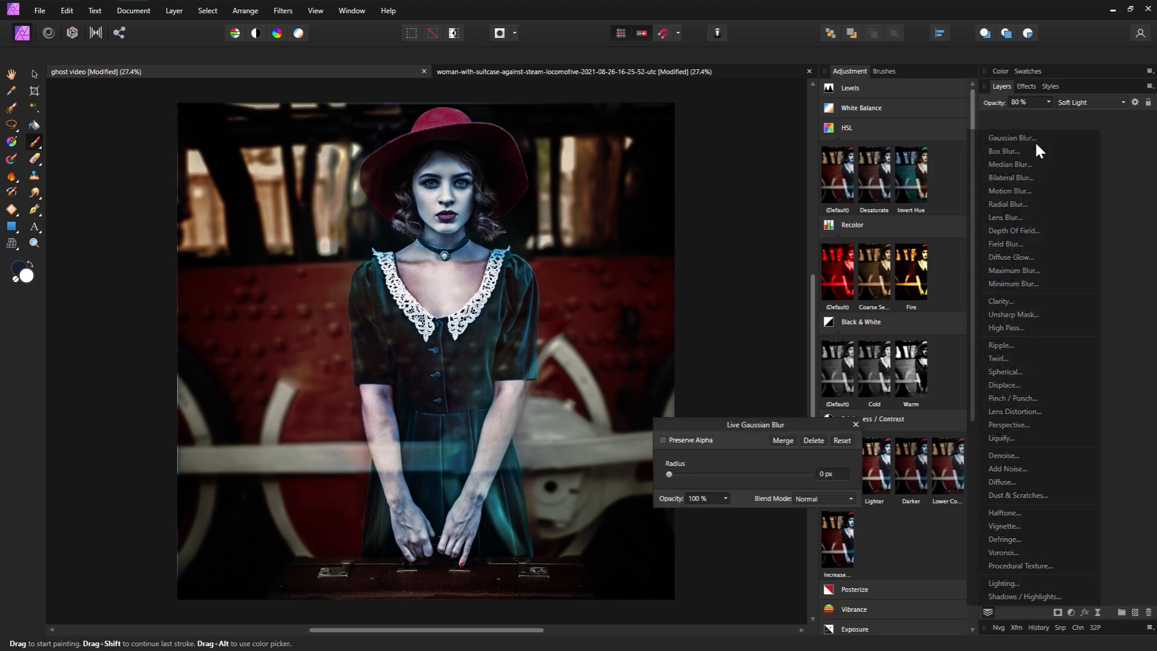
left_click(824, 474)
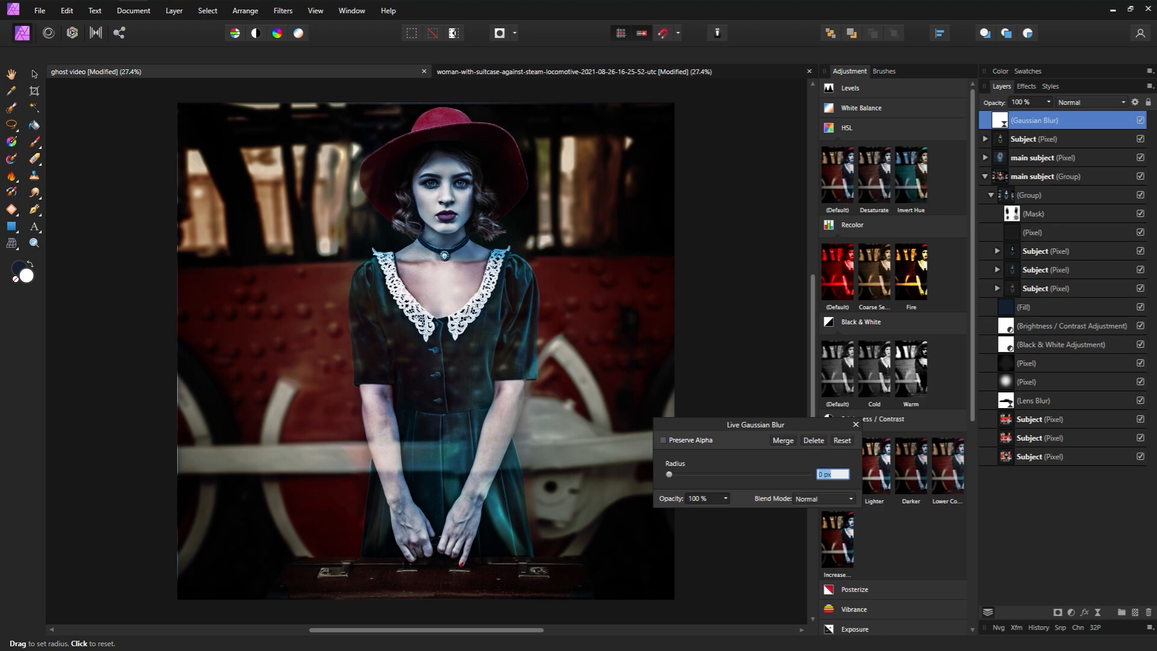
type("55")
left_click(857, 425)
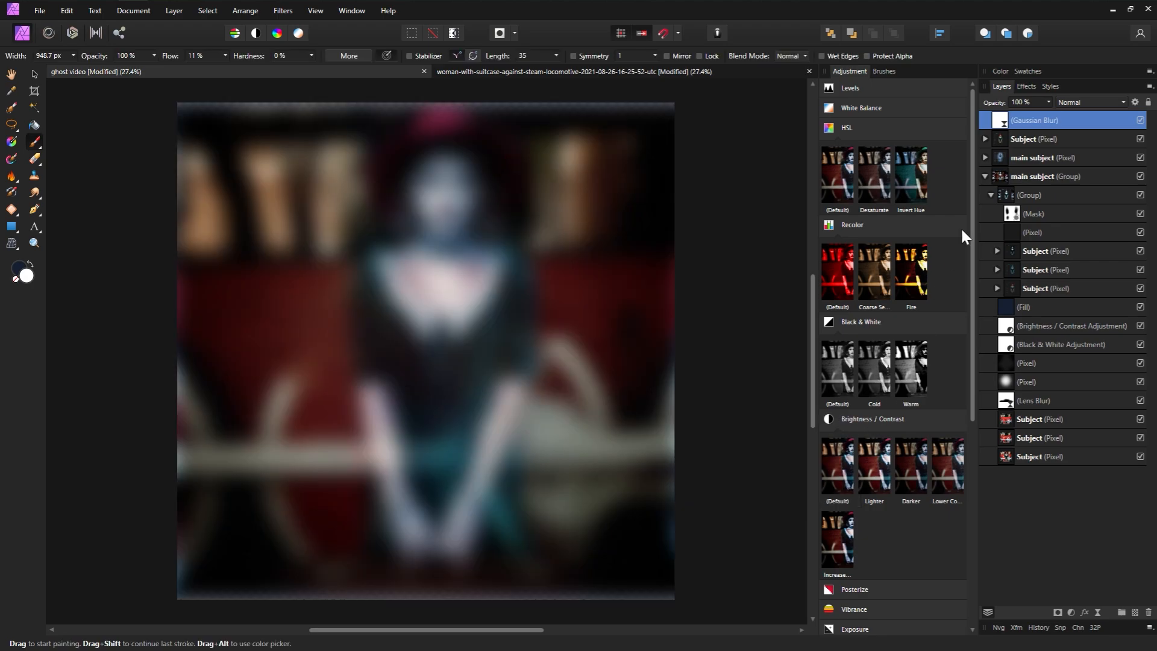
left_click(985, 138)
left_click_drag(1002, 121, 1013, 151)
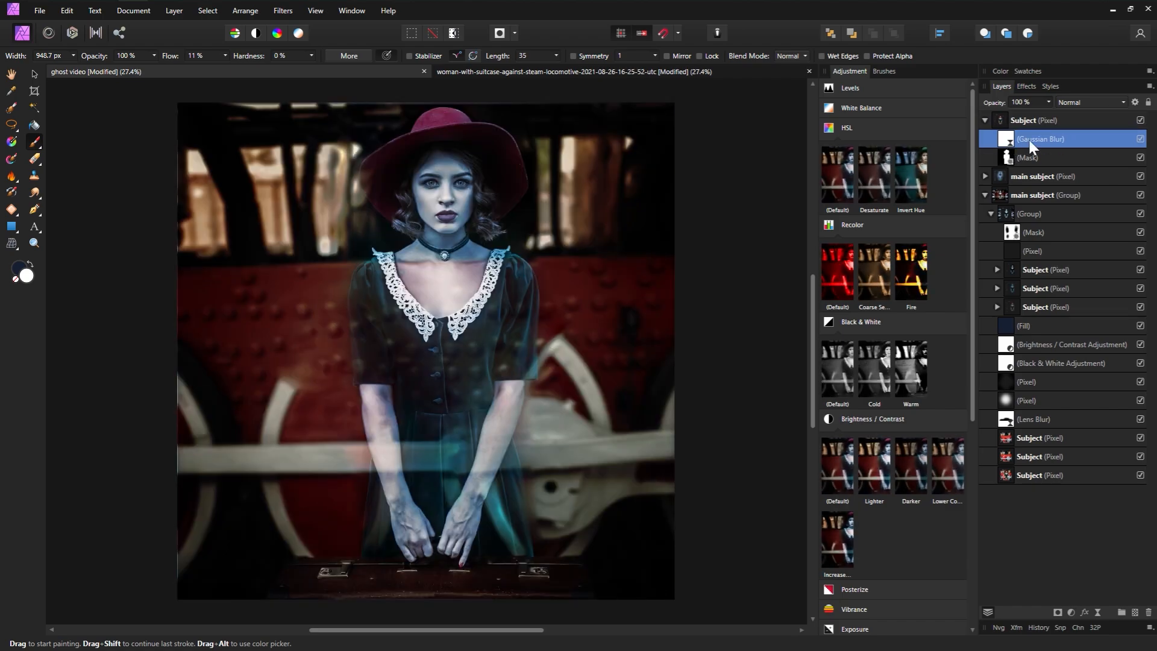
left_click(986, 120)
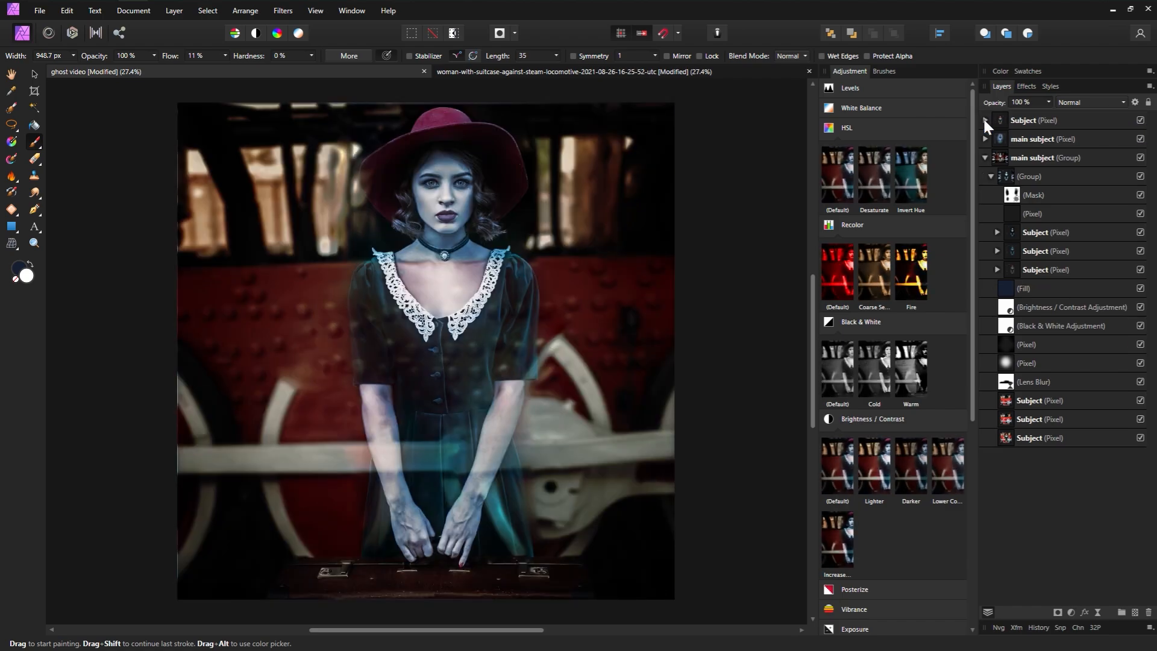
Step: Add a new pixel layer above the top Subject layer and set its blend mode to Screen
left_click(1049, 121)
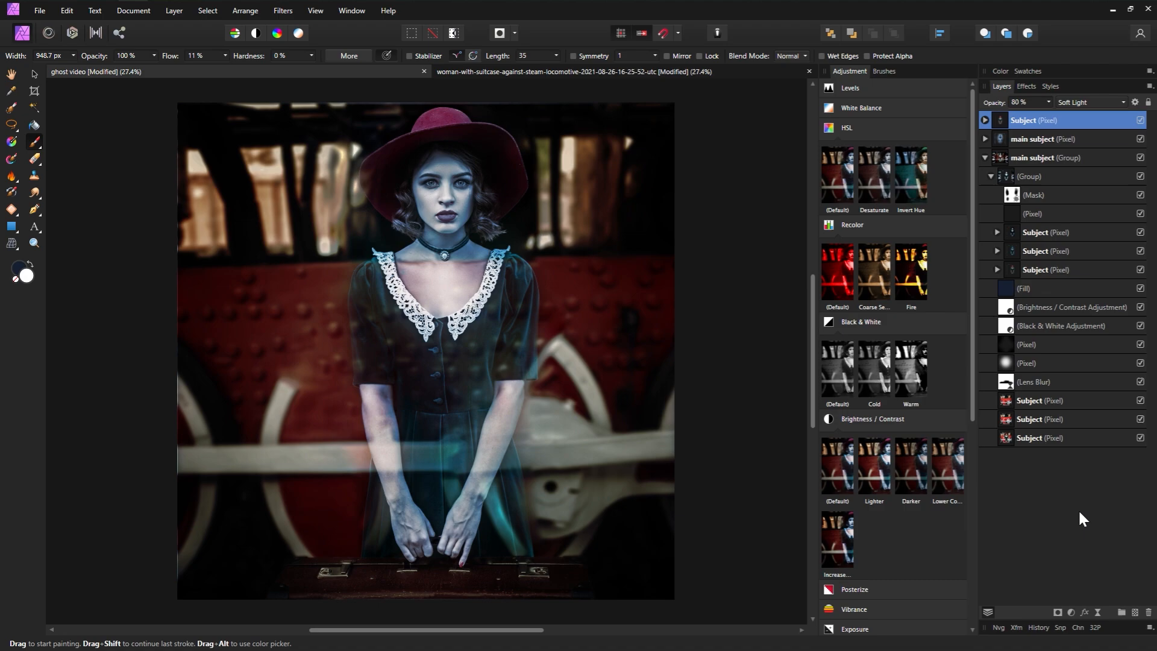
left_click(1135, 613)
left_click(1072, 103)
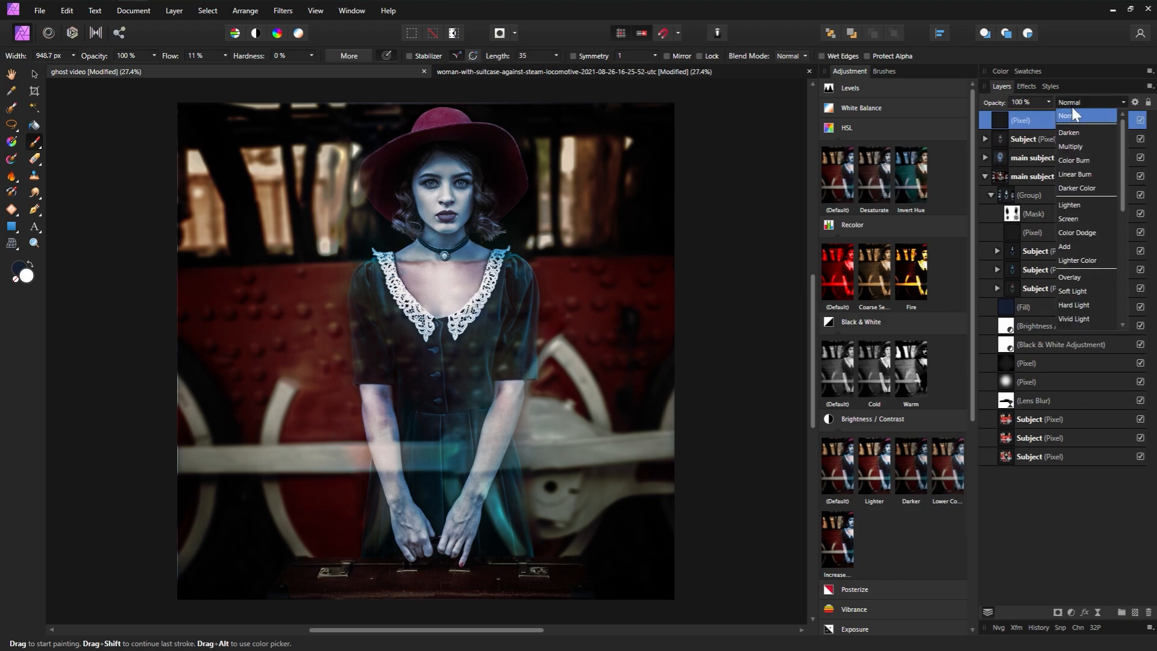
left_click(1070, 217)
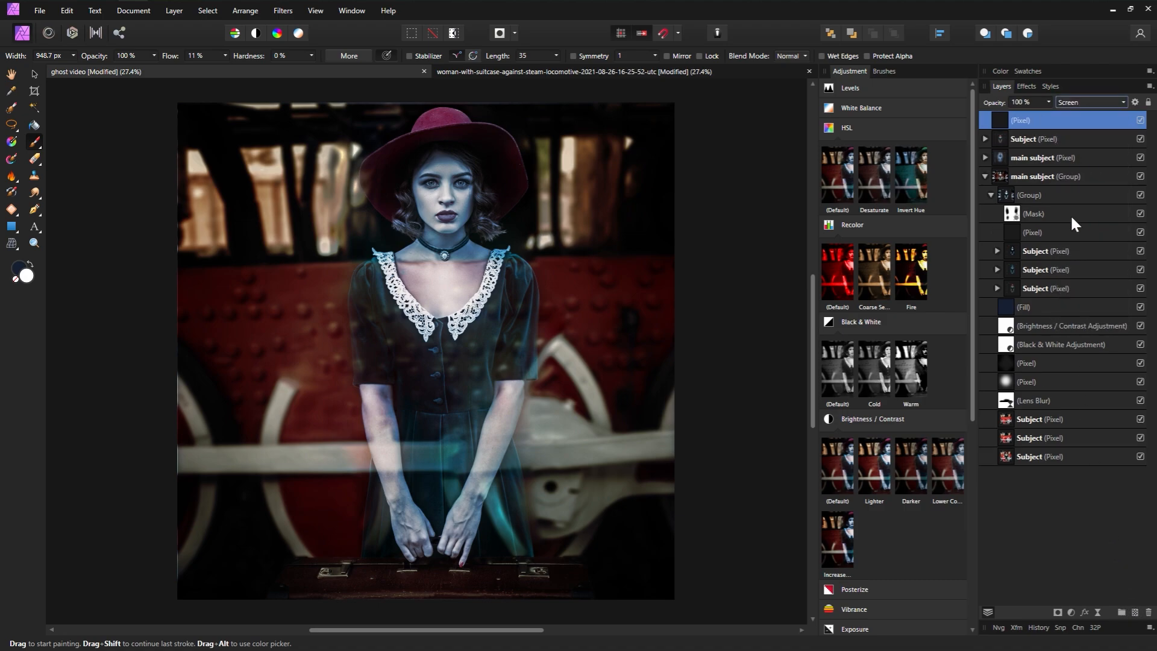
Step: Set the paint colour to a bright, saturated light blue
double_click(29, 277)
left_click(252, 404)
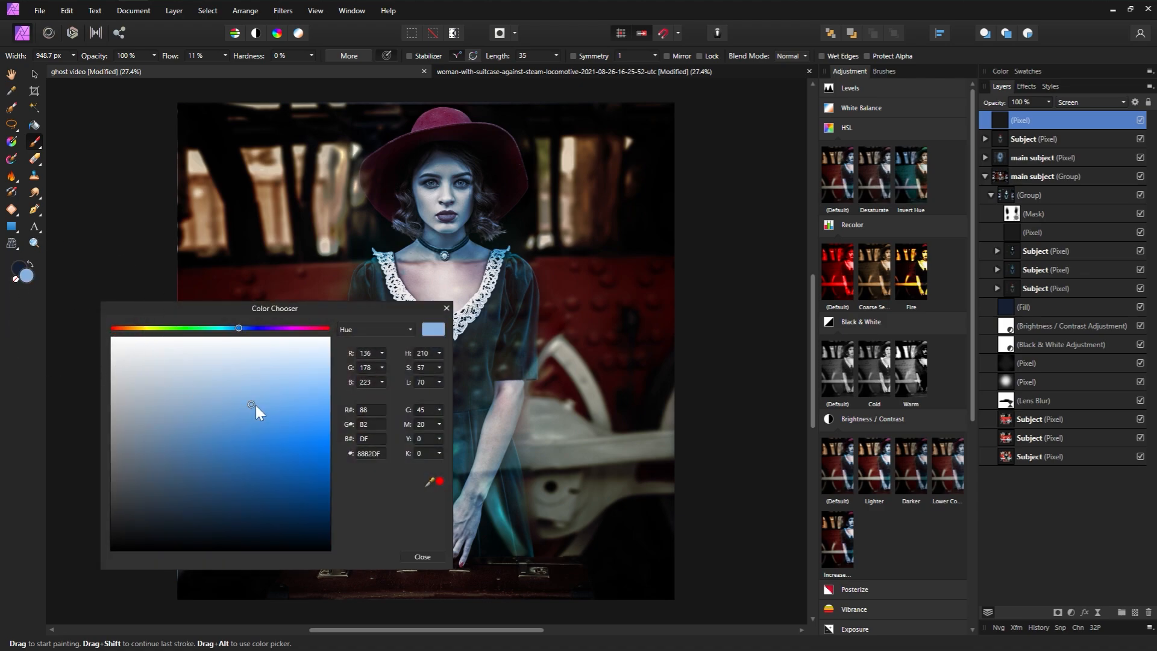
left_click_drag(256, 405, 375, 412)
left_click(446, 308)
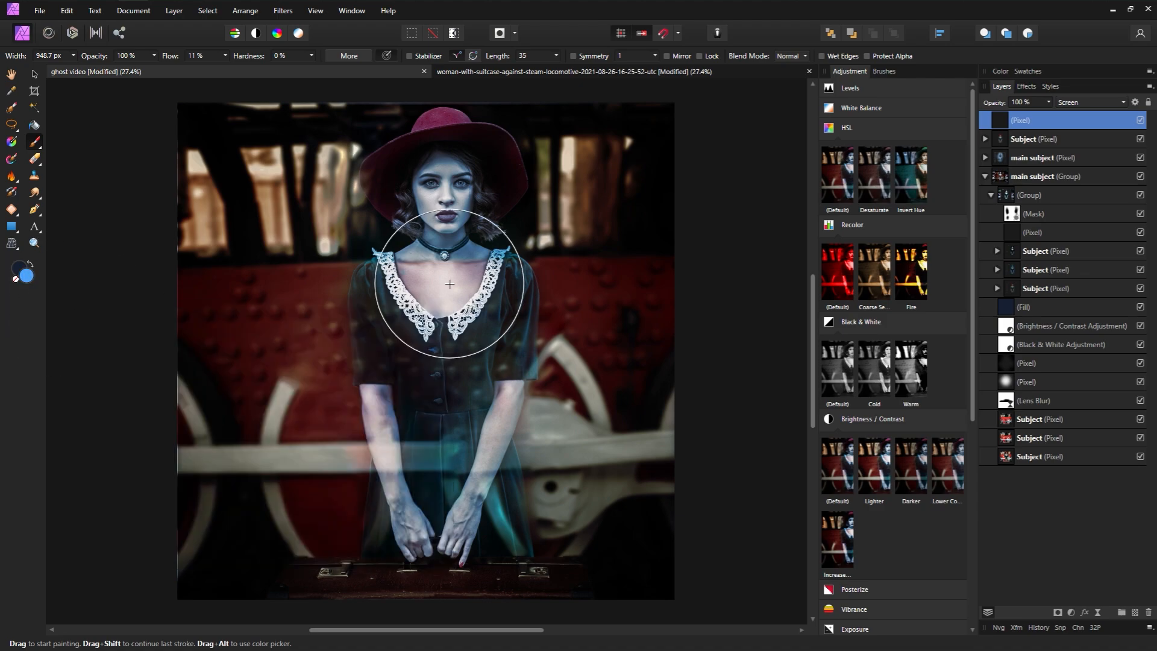
Step: Paint a soft blue glow over the woman with a much larger brush and set the Screen layer's opacity to 44 %
key("bracketright")
key("bracketright")
key("bracketright")
key("bracketright")
key("bracketright")
key("bracketright")
left_click(447, 283)
key("bracketright")
key("bracketright")
key("bracketright")
key("bracketright")
key("bracketright")
key("bracketright")
mouse_move(999, 102)
left_mouse_down()
mouse_move(974, 103)
mouse_move(981, 119)
mouse_move(986, 103)
left_mouse_up()
left_click(1140, 120)
left_click(1141, 121)
Step: Reduce the paint brush to a width of 7.2 px, with 100 % flow and 75 % hardness
key("bracketleft")
key("bracketleft")
key("bracketleft")
key("bracketleft")
key("bracketleft")
key("bracketleft")
key("bracketleft")
key("bracketleft")
key("bracketleft")
key("bracketleft")
key("bracketleft")
key("bracketleft")
key("bracketleft")
key("bracketleft")
key("bracketleft")
key("bracketleft")
key("bracketleft")
key("bracketleft")
key("bracketleft")
key("bracketleft")
key("bracketleft")
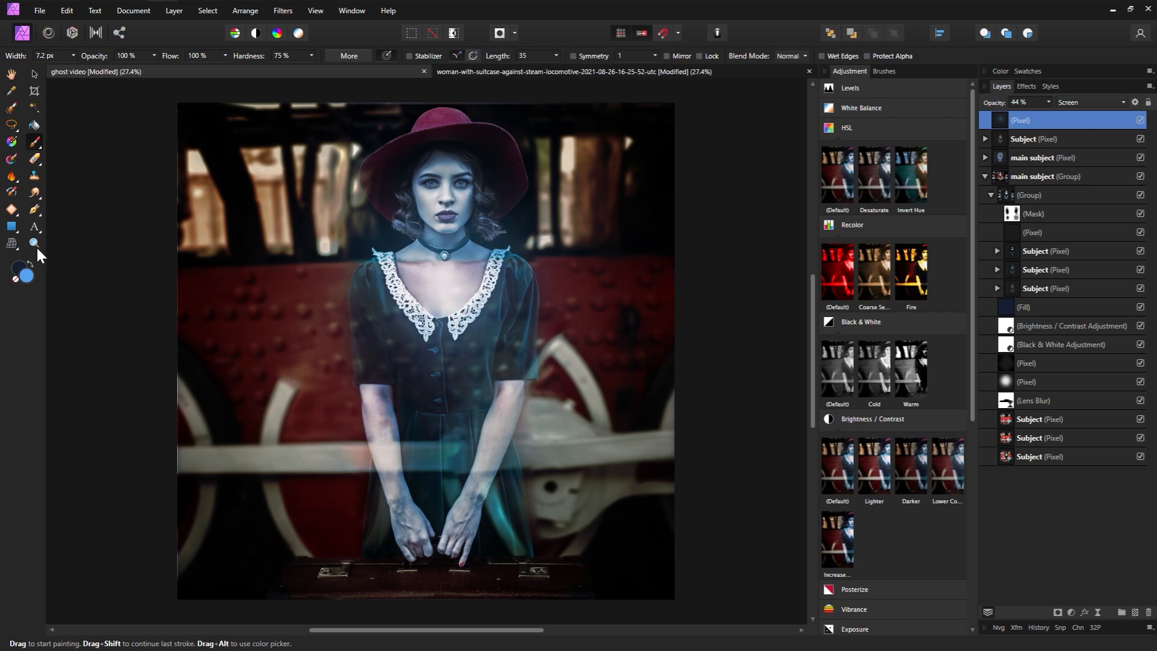
Step: View the woman's face at 100 % zoom and add a new top pixel layer with Overlay blend mode
left_click(35, 243)
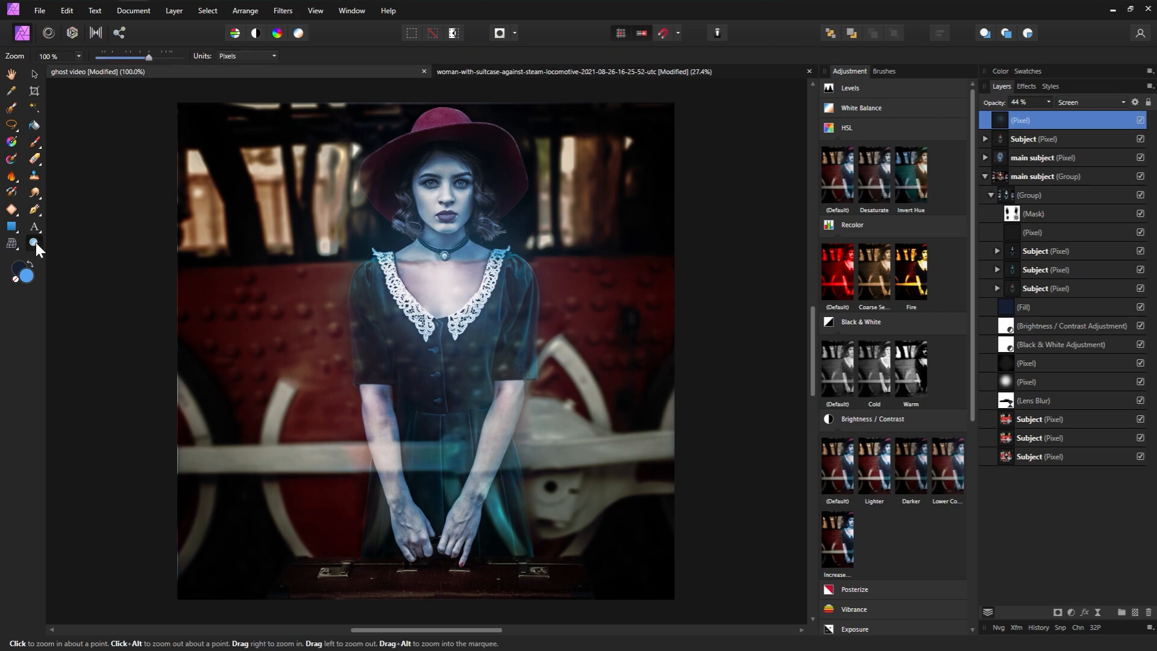
left_click(35, 242)
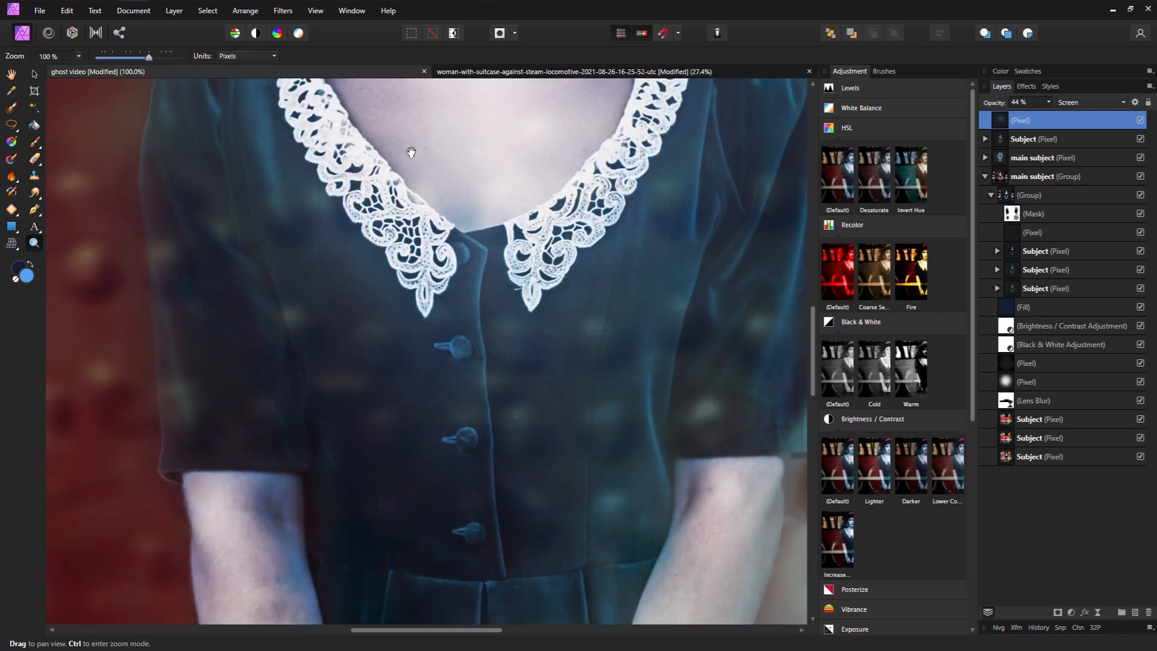
left_click_drag(414, 150, 392, 387)
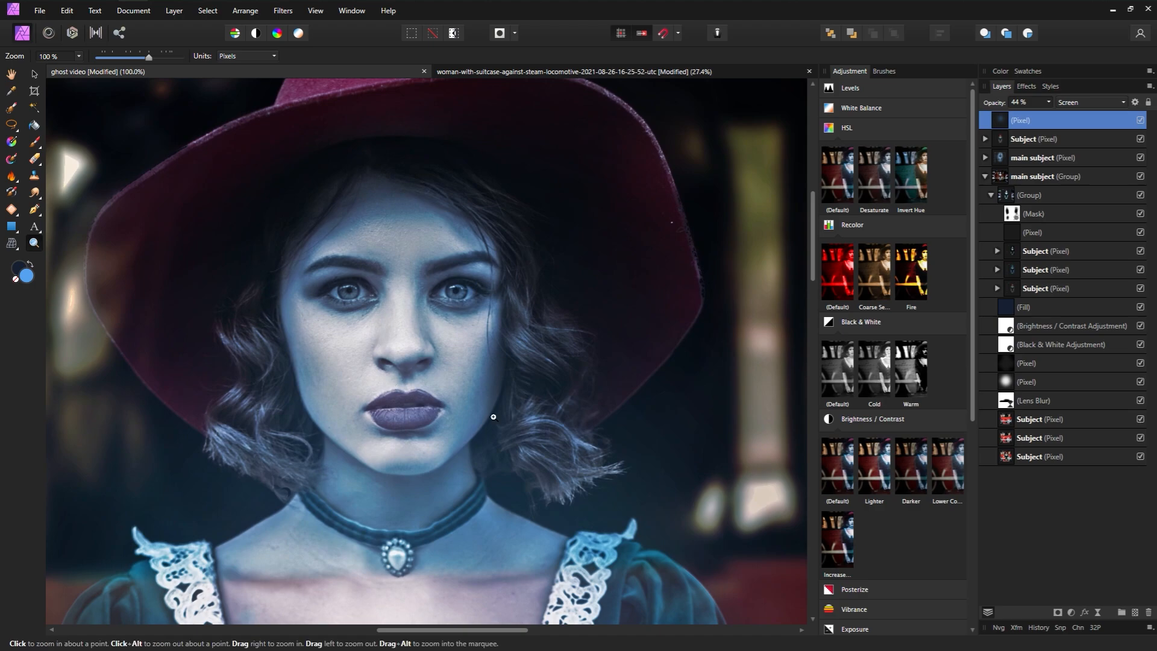
left_click(1135, 612)
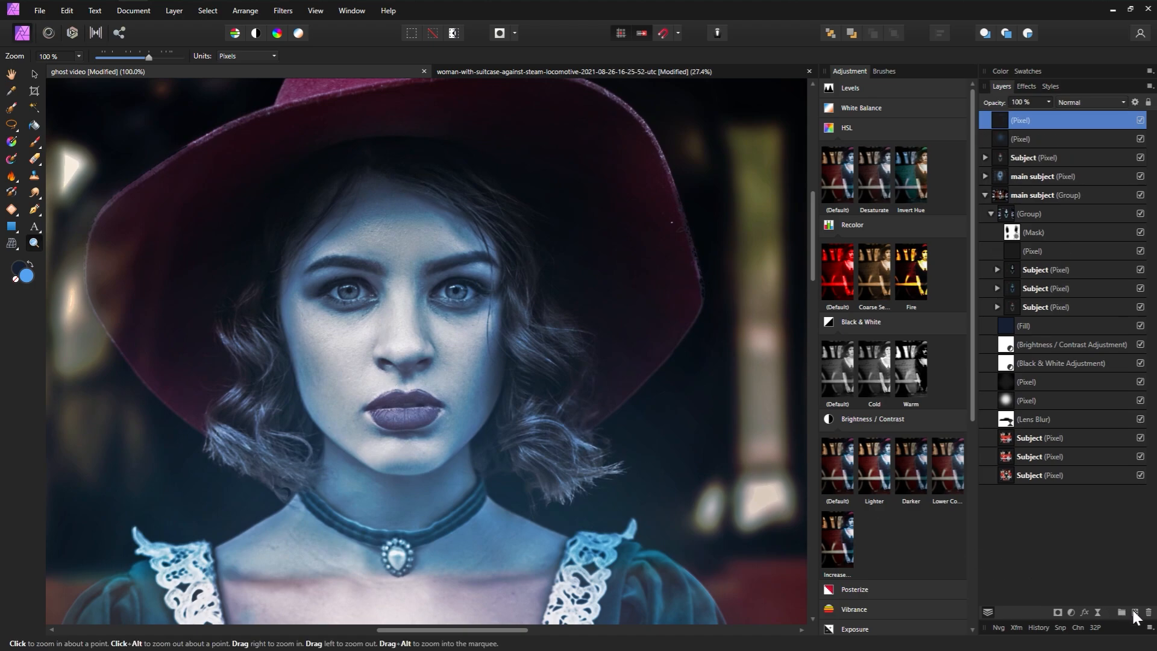
left_click(1075, 101)
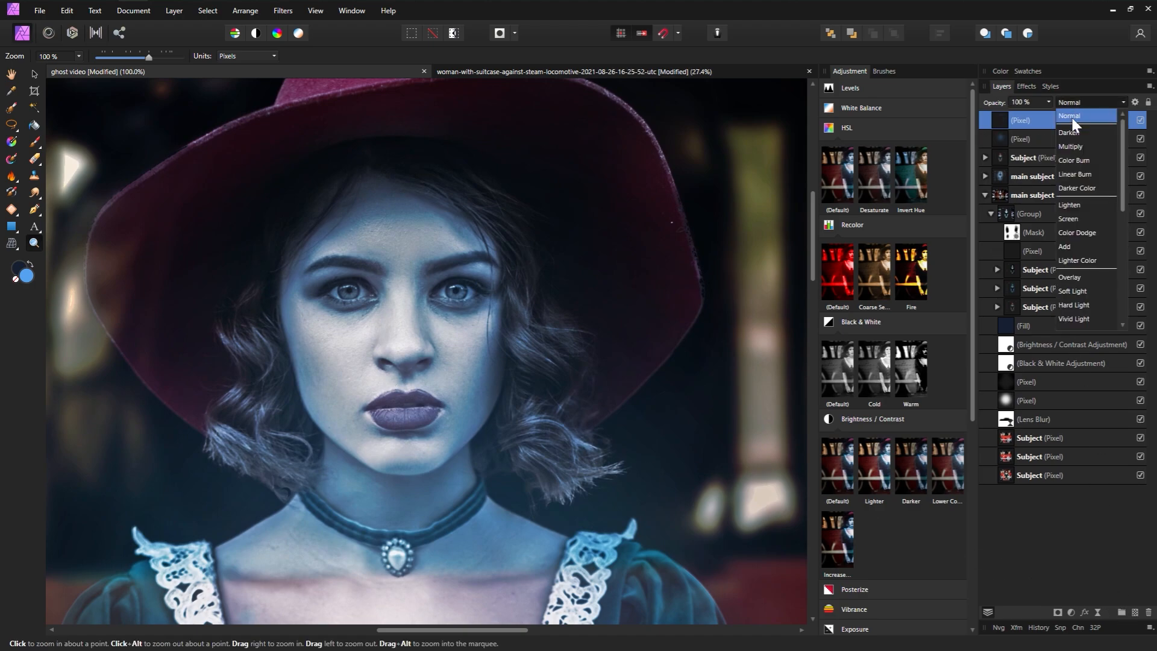
left_click(1067, 273)
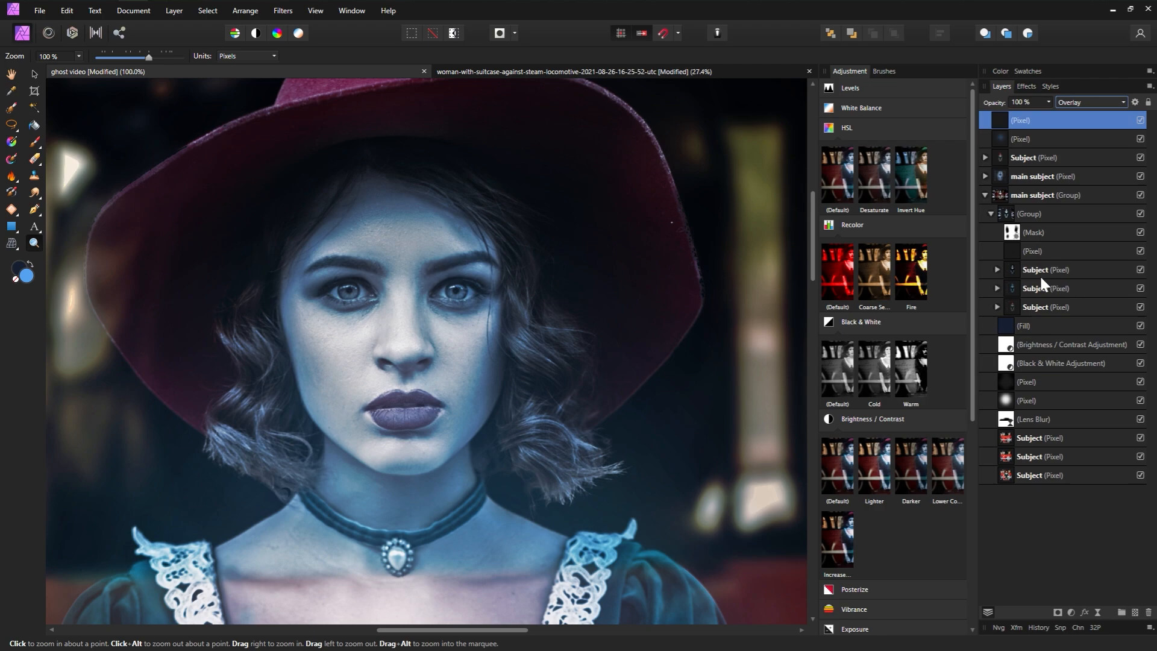
Step: Change the paint colour to near-black and get the Paint Brush ready
left_click(27, 274)
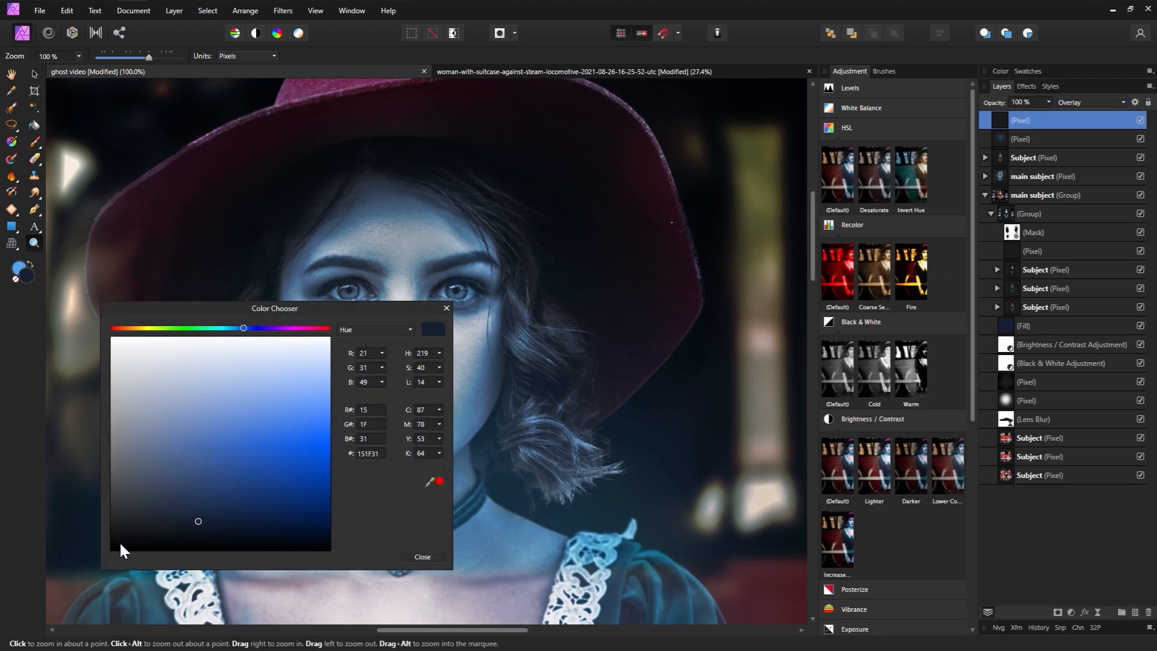
left_click(120, 543)
left_click(446, 308)
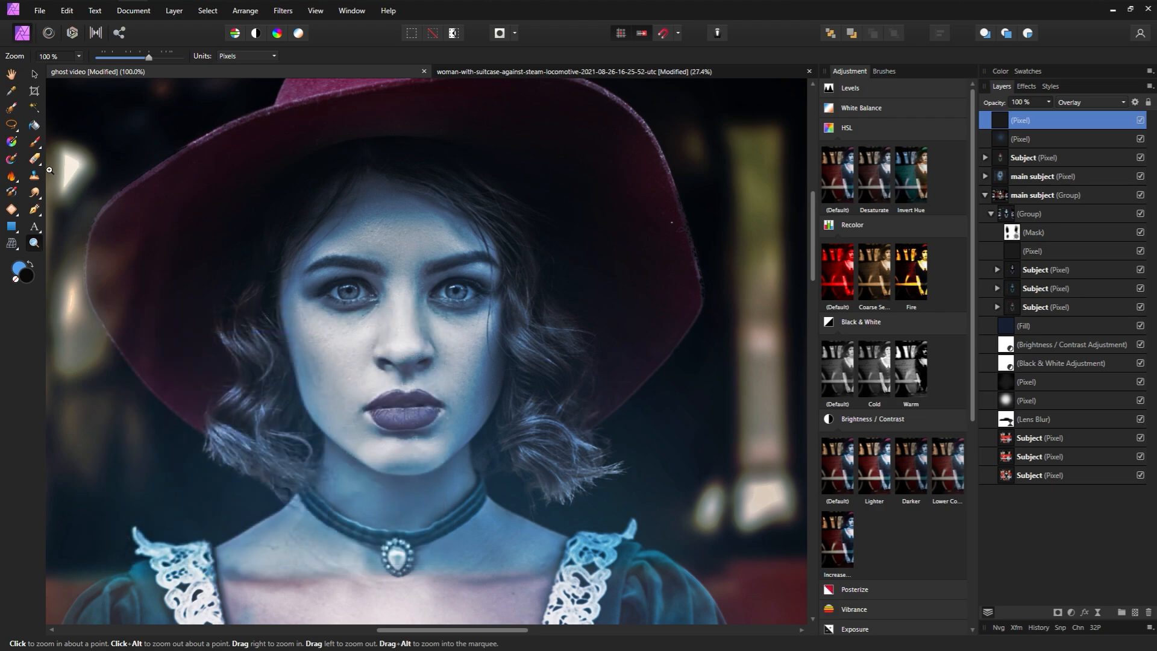
left_click(34, 139)
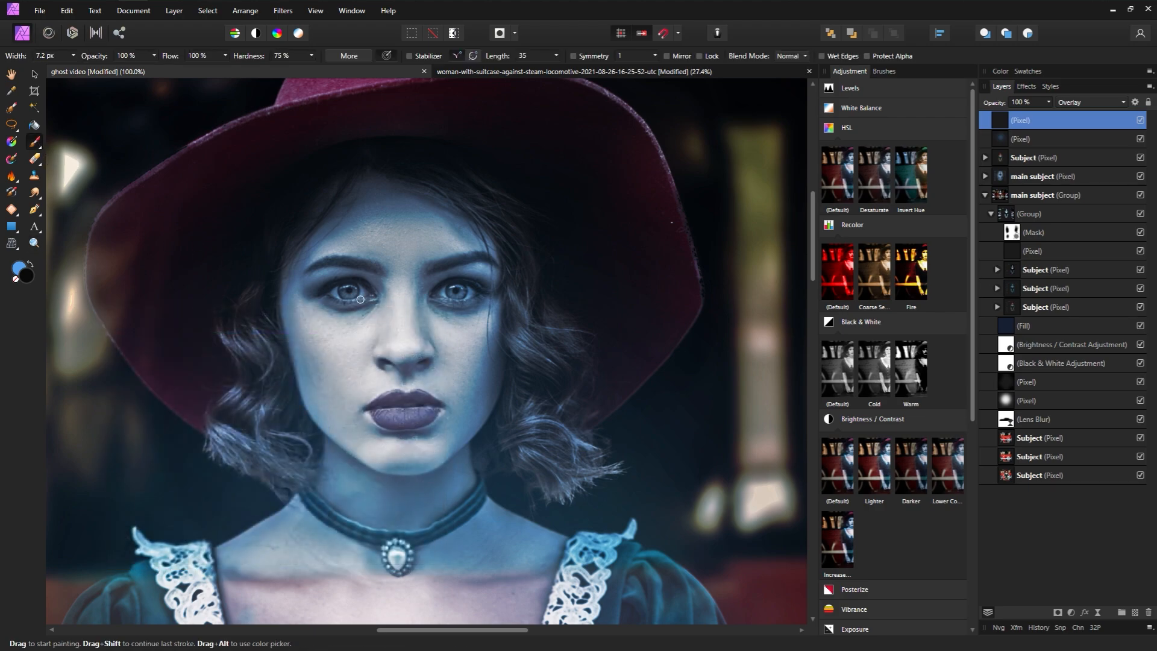
Step: Reduce the brush flow to 4 %, enlarge the brush, try a dark stroke at the inner eye corner and undo the last stroke
left_click_drag(174, 53, 87, 49)
left_click_drag(171, 56, 173, 56)
key("bracketright")
key("bracketright")
key("bracketright")
key("bracketright")
key("bracketright")
mouse_move(364, 305)
left_mouse_down()
mouse_move(373, 301)
mouse_move(355, 311)
mouse_move(373, 295)
left_mouse_up()
key("bracketright")
key("bracketright")
key("bracketright")
key("ctrl+z")
Step: Set the paint brush to 0 % hardness and a width of 77.6 px
left_click_drag(262, 54, 89, 109)
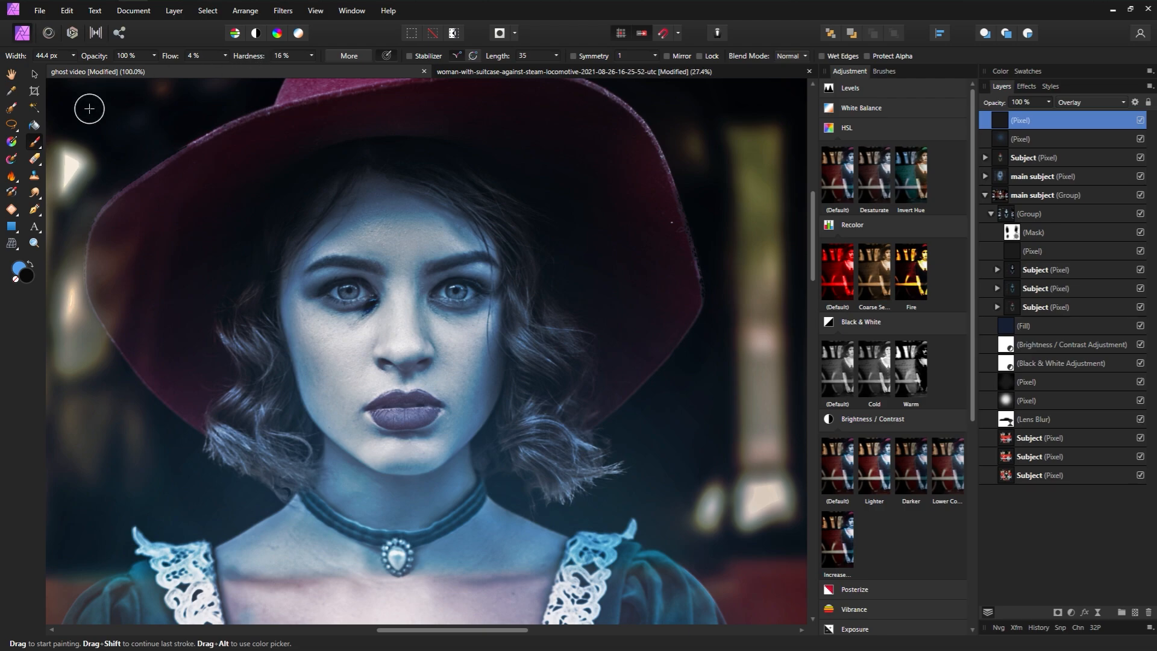
key("bracketright")
key("bracketright")
key("bracketright")
key("bracketright")
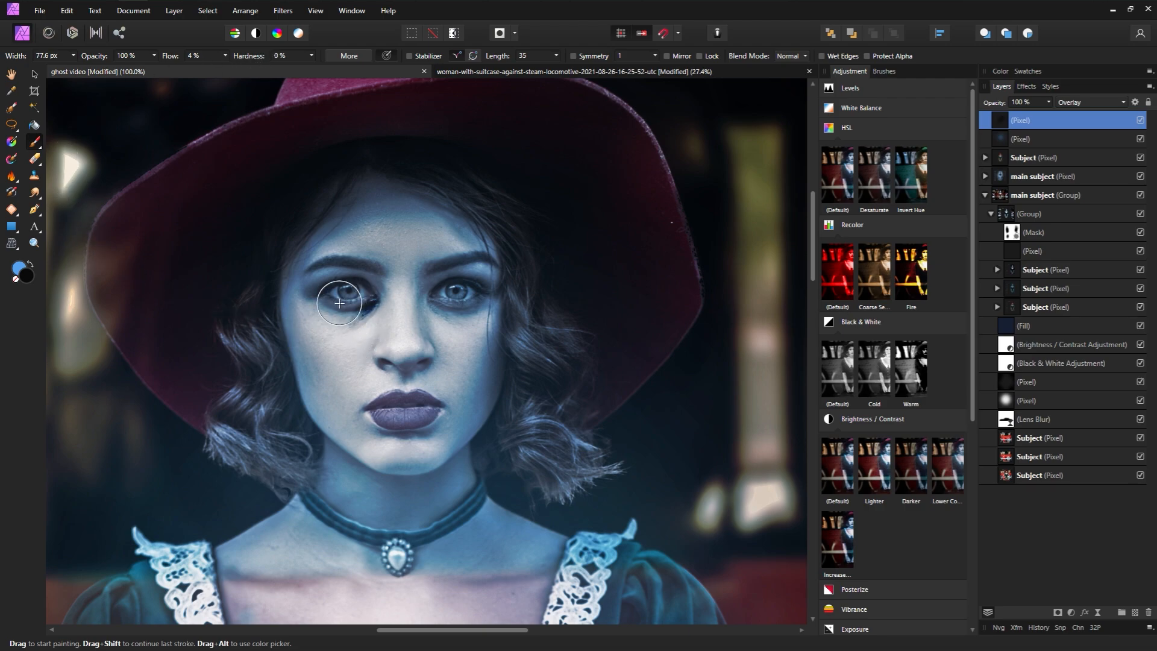
Step: Paint soft dark shadows under and around both eyes and on the lower lip on the Overlay layer
left_click_drag(368, 302, 331, 322)
left_click_drag(391, 423, 429, 434)
mouse_move(434, 326)
left_mouse_down()
mouse_move(434, 358)
mouse_move(429, 300)
mouse_move(448, 319)
mouse_move(474, 320)
mouse_move(378, 301)
mouse_move(372, 346)
mouse_move(376, 309)
mouse_move(367, 321)
mouse_move(307, 319)
mouse_move(310, 280)
mouse_move(302, 295)
mouse_move(320, 335)
mouse_move(389, 315)
mouse_move(468, 323)
mouse_move(489, 300)
mouse_move(469, 330)
mouse_move(430, 340)
mouse_move(426, 364)
mouse_move(403, 364)
mouse_move(436, 416)
mouse_move(407, 433)
mouse_move(458, 325)
left_mouse_up()
key("e")
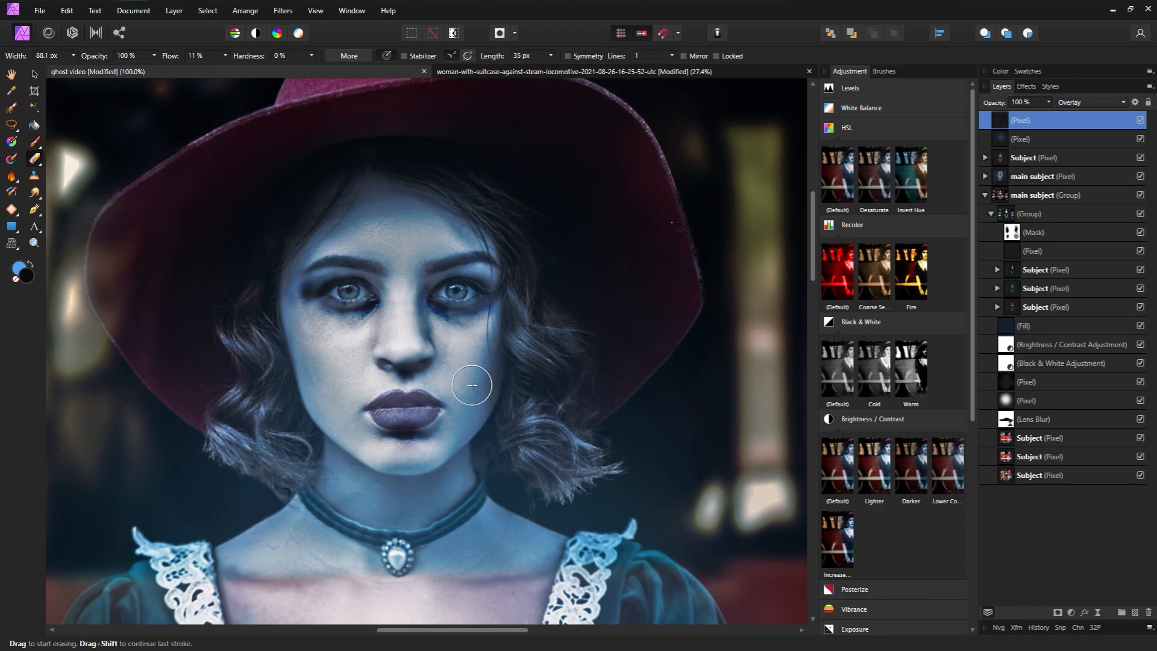
key("b")
left_click_drag(441, 312, 476, 314)
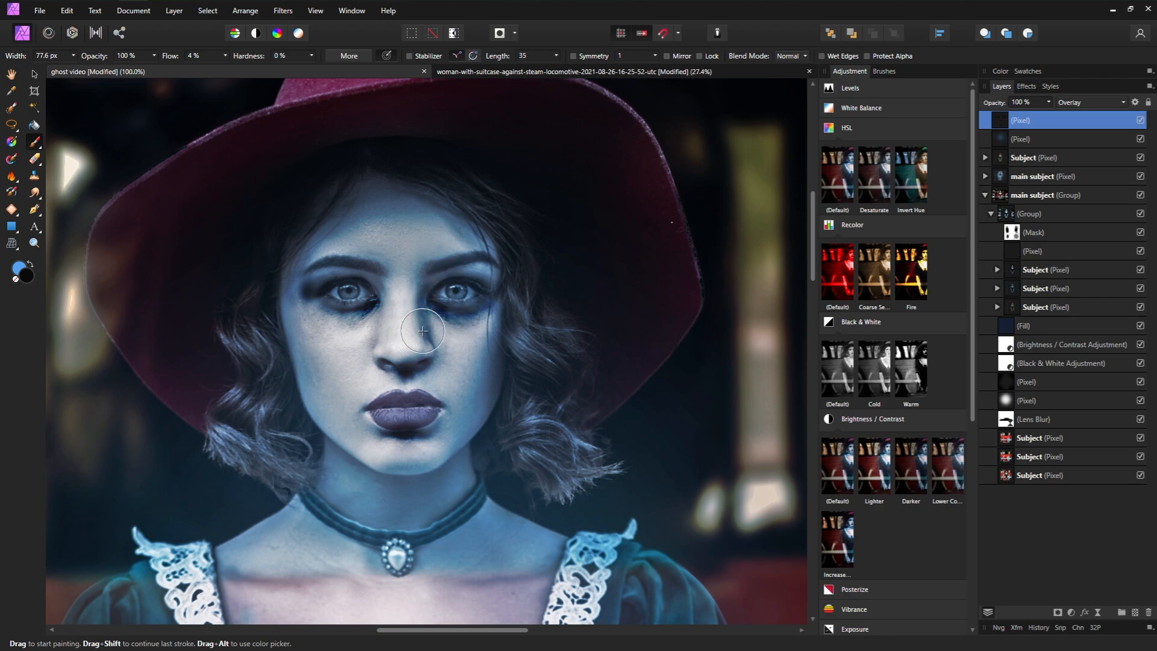
left_click_drag(367, 312, 326, 307)
key("bracketleft")
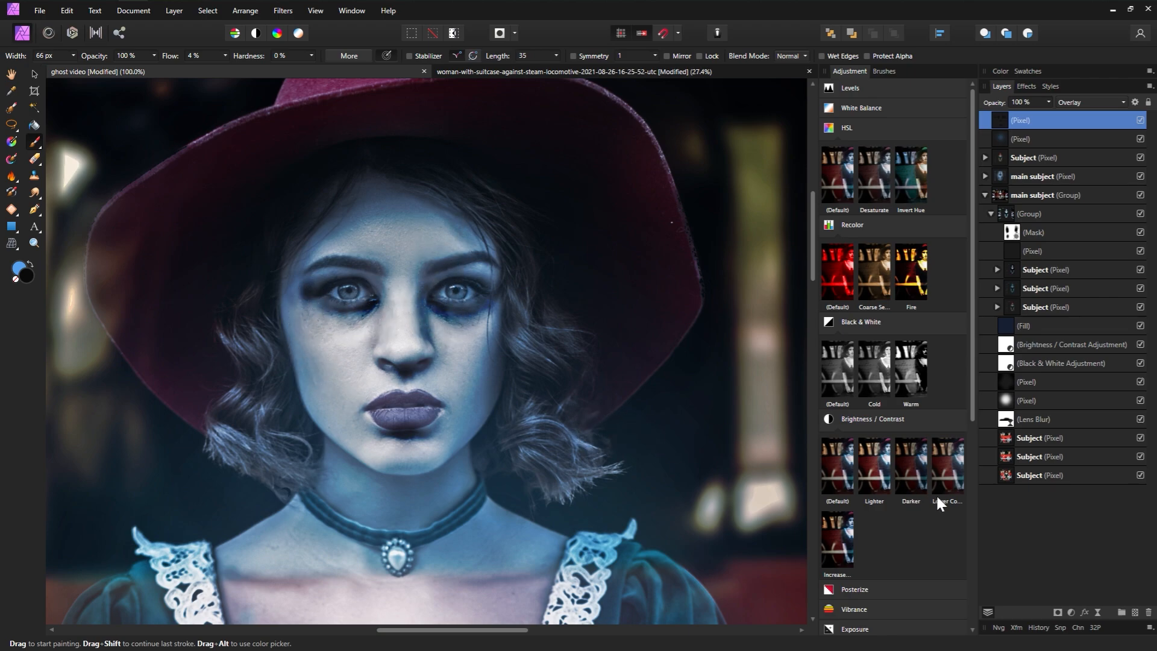
Step: Add a new top pixel layer with Screen blend mode and set the paint colour to light blue 73A7DC
left_click(1135, 613)
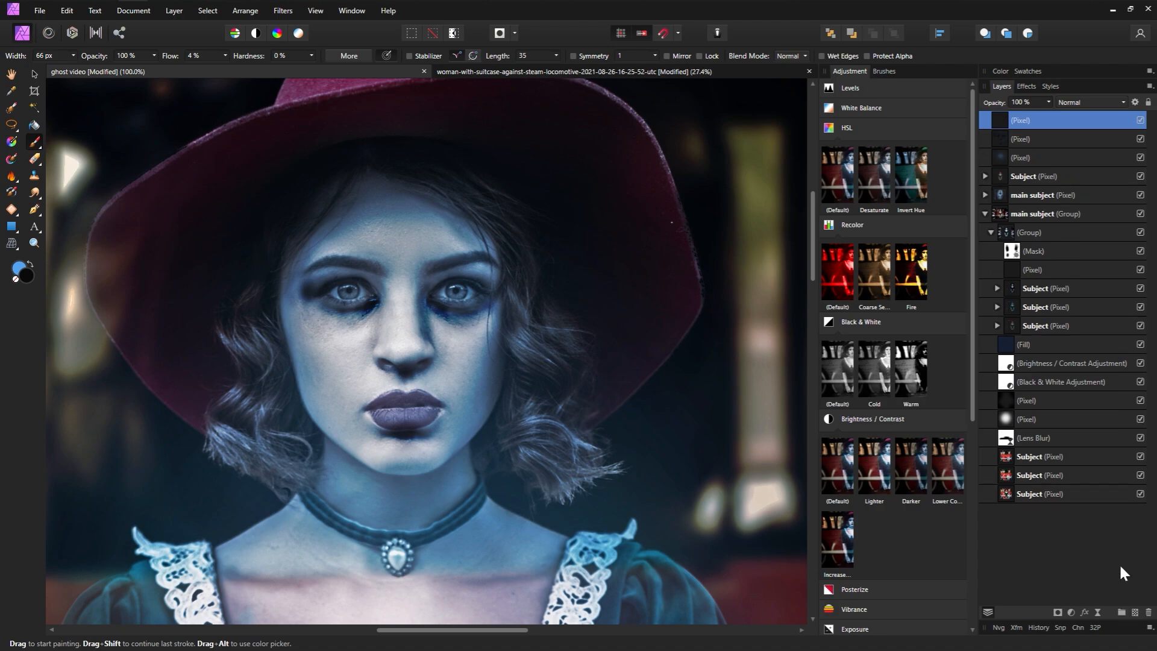
left_click(1095, 101)
left_click(1075, 217)
double_click(27, 275)
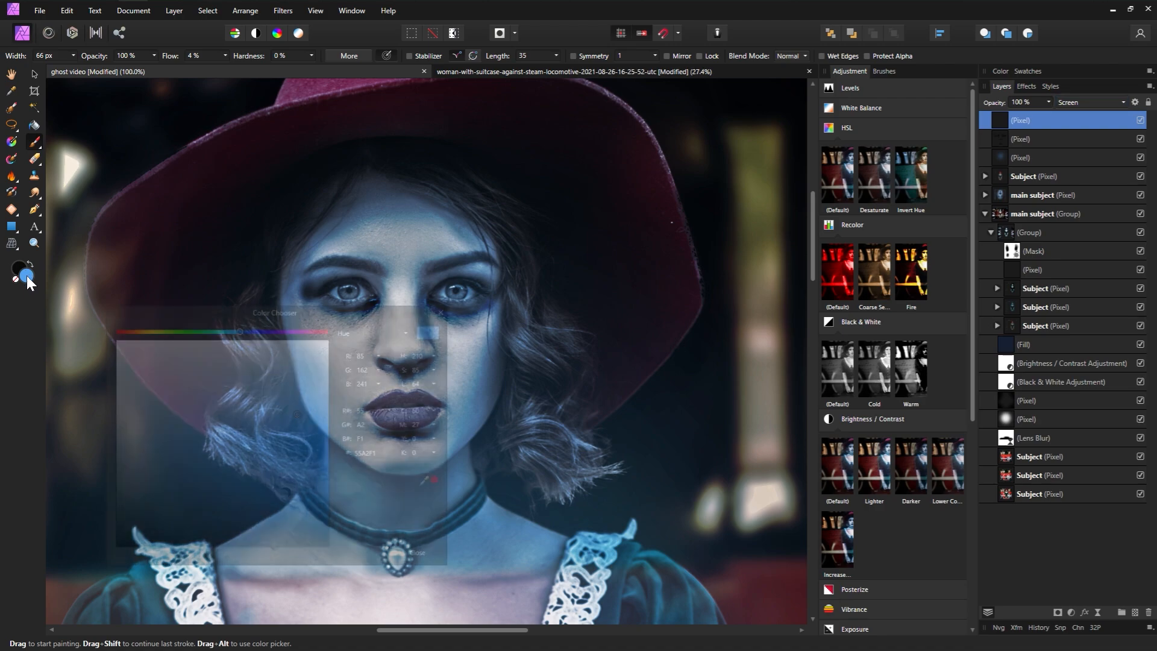
left_click(244, 410)
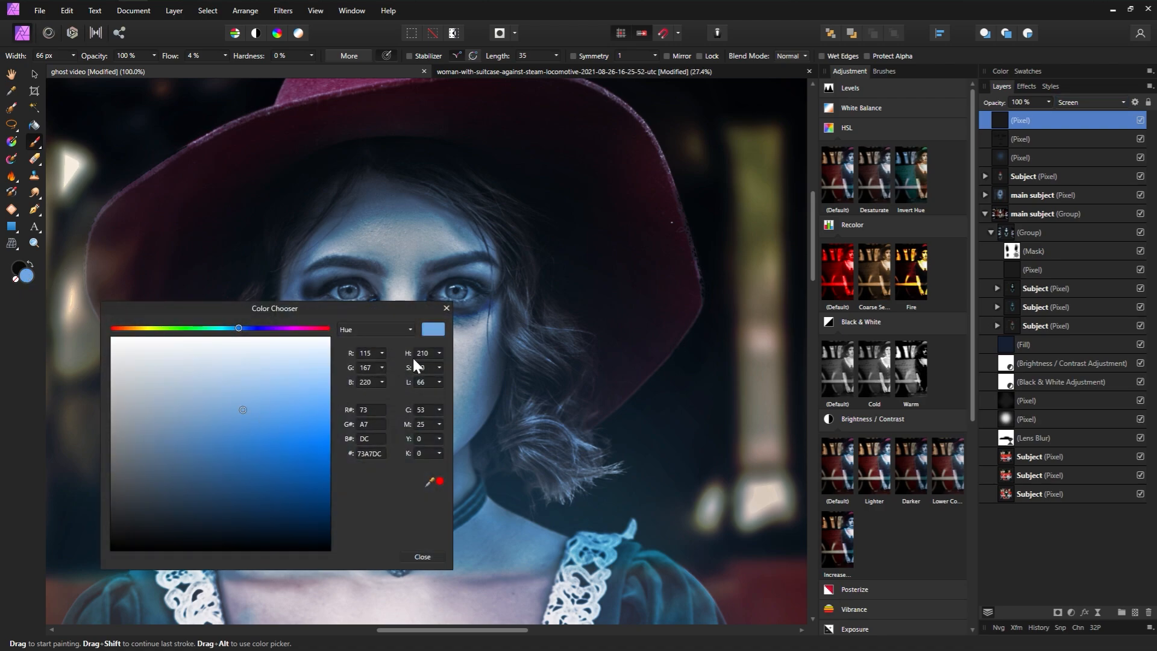
left_click(447, 308)
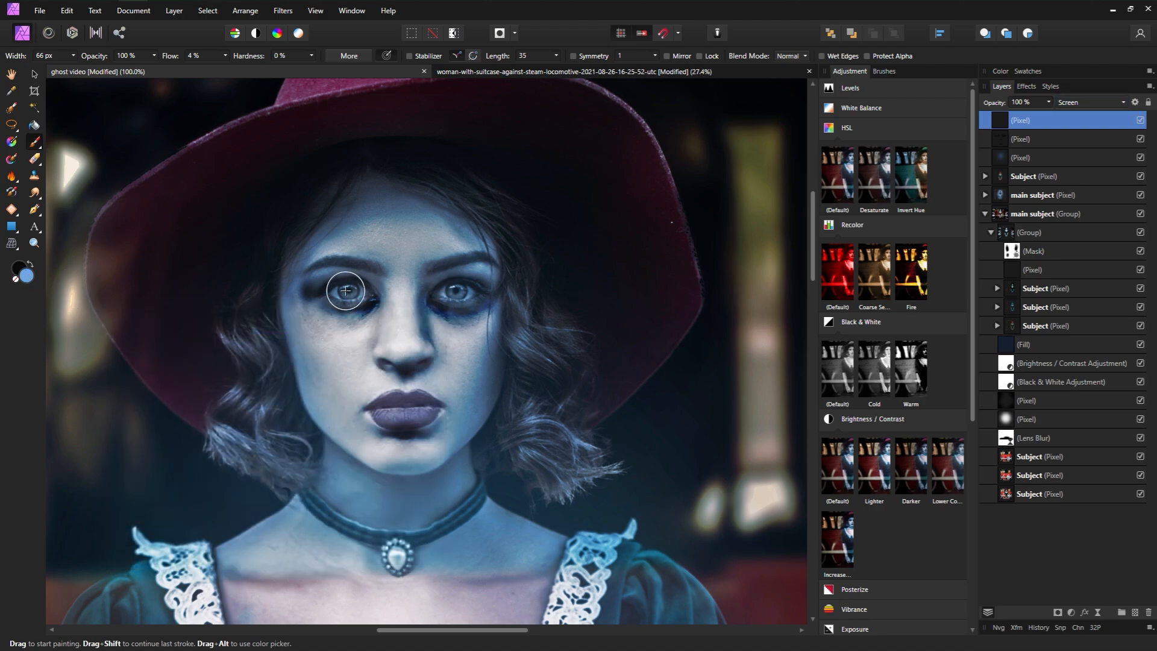
Step: Cover both irises with light blue using a 40.5 px brush at 100 % flow
left_click_drag(173, 58, 494, 136)
key("bracketleft")
key("bracketleft")
key("bracketleft")
key("bracketleft")
key("bracketleft")
left_click_drag(348, 290, 351, 293)
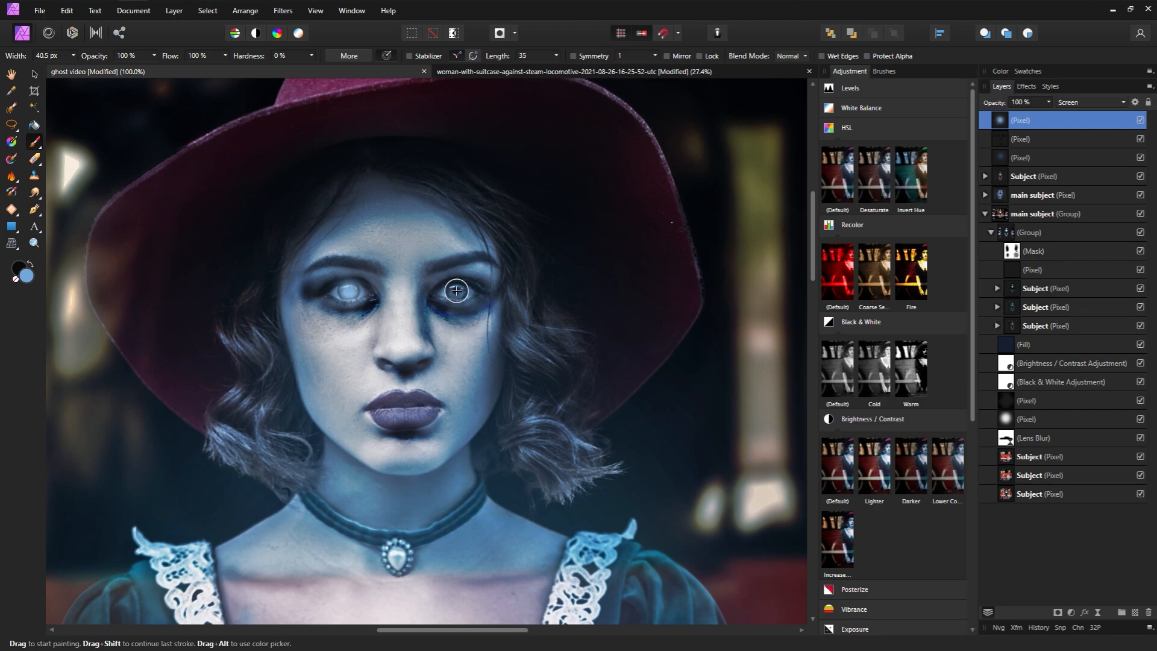
left_click(457, 291)
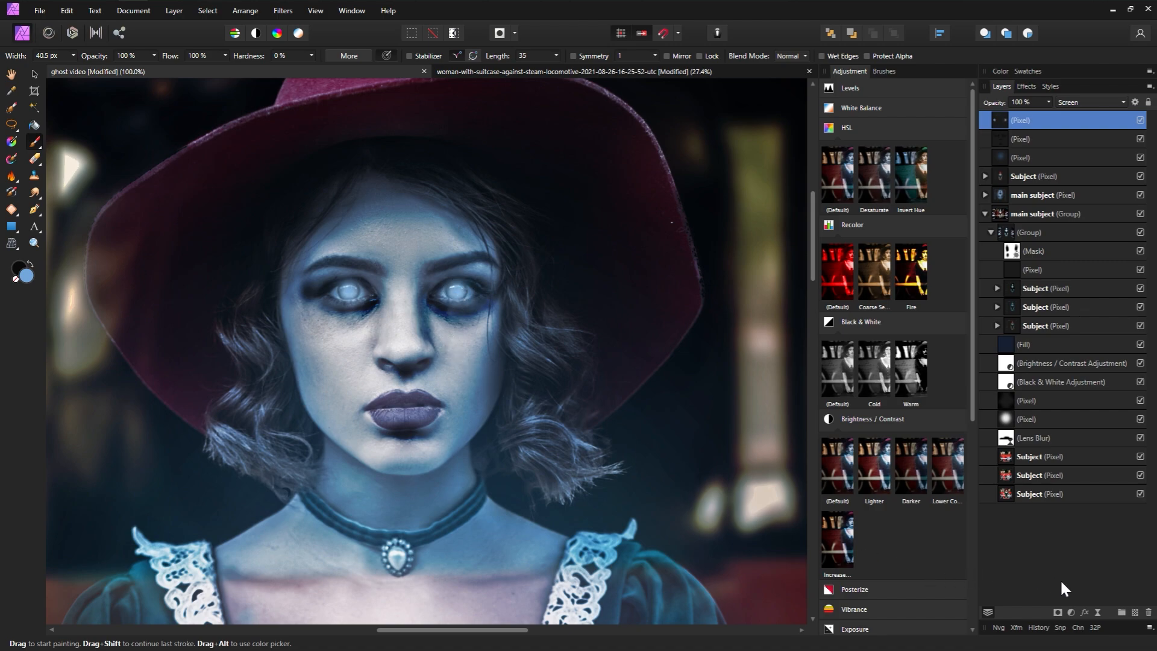
Step: Add a new top pixel layer with Color Dodge blend mode and set the brush hardness to 75 %
left_click(1135, 613)
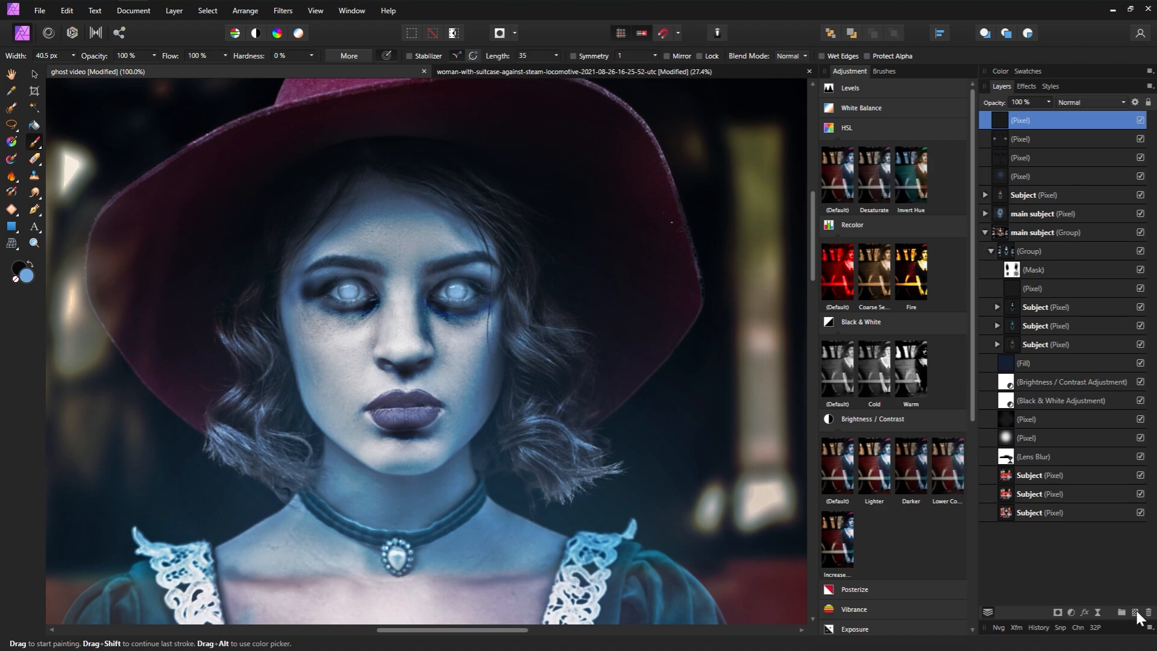
left_click(1087, 106)
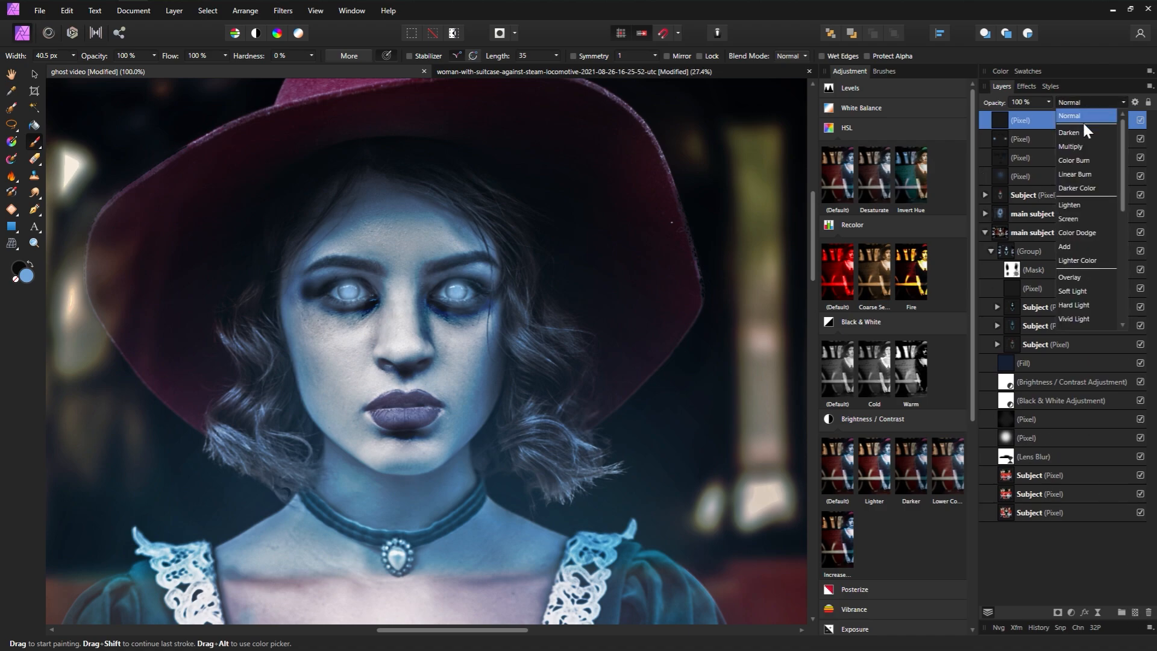
left_click(1085, 232)
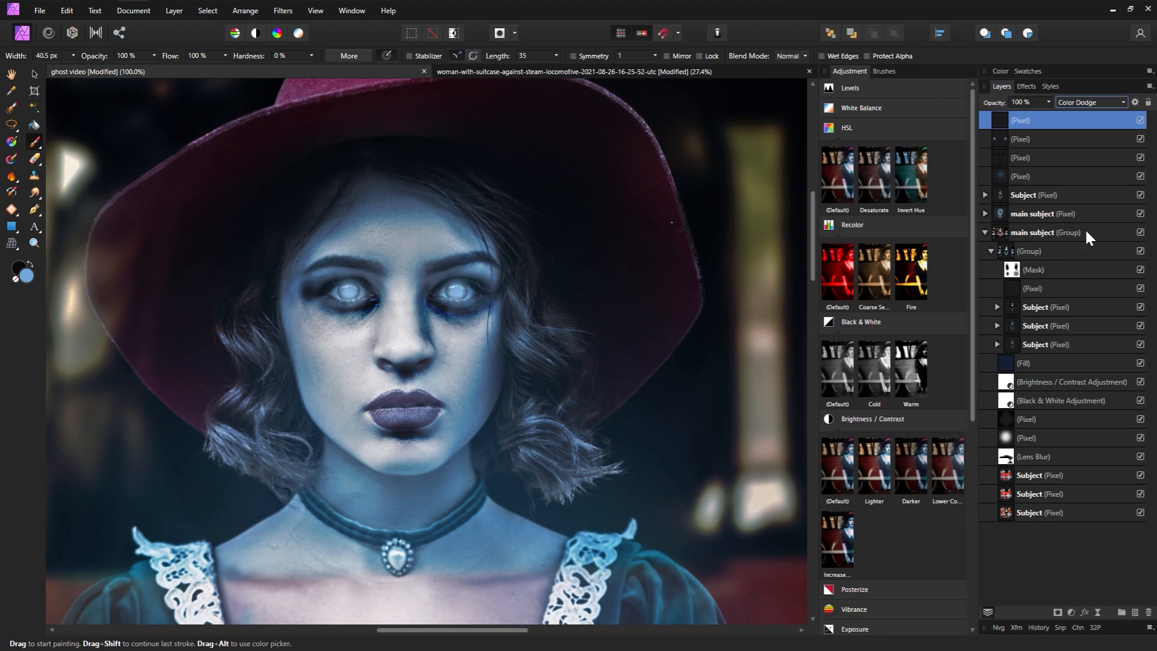
left_click_drag(258, 55, 532, 93)
left_click_drag(260, 59, 240, 56)
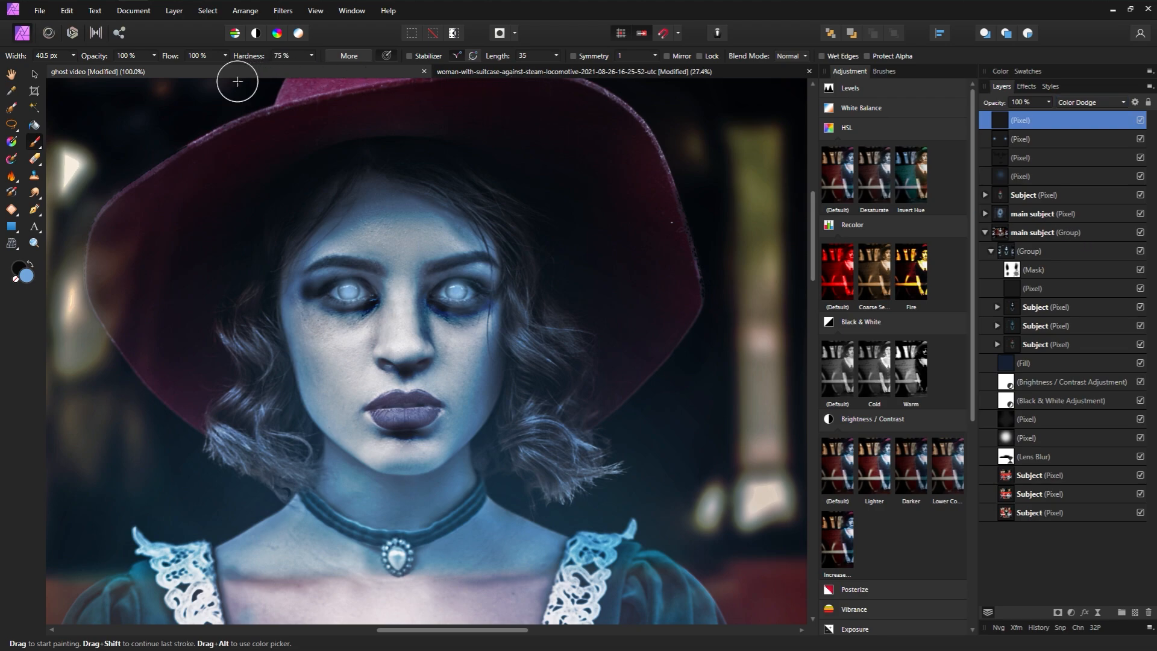
Step: Shrink the brush to about 7.5 px and dab a bright highlight in the centre of each eye
key("bracketleft")
key("bracketleft")
key("bracketleft")
key("bracketleft")
key("bracketleft")
key("bracketleft")
key("bracketleft")
key("bracketleft")
key("bracketleft")
key("bracketleft")
key("bracketleft")
key("bracketleft")
key("bracketleft")
key("bracketleft")
left_click(352, 291)
key("bracketleft")
key("bracketleft")
key("bracketleft")
left_click(457, 291)
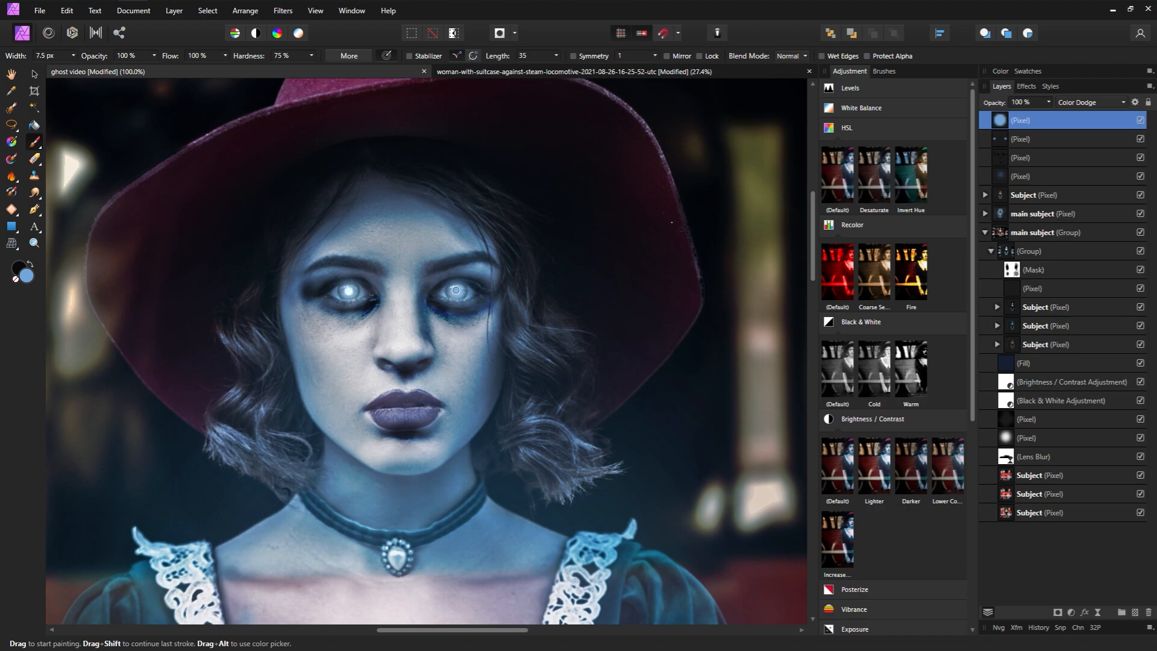
Step: Erase softly around the eye highlights with a large soft brush at 11 % flow and duplicate the Color Dodge layer
left_click(36, 161)
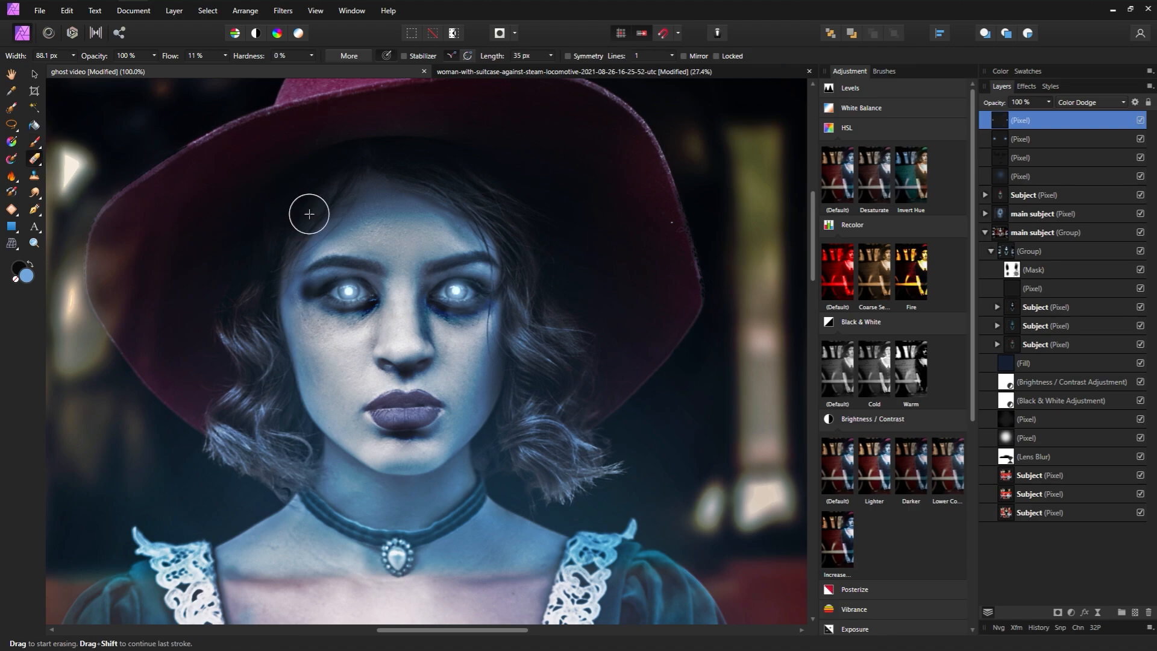
key("bracketleft")
key("bracketleft")
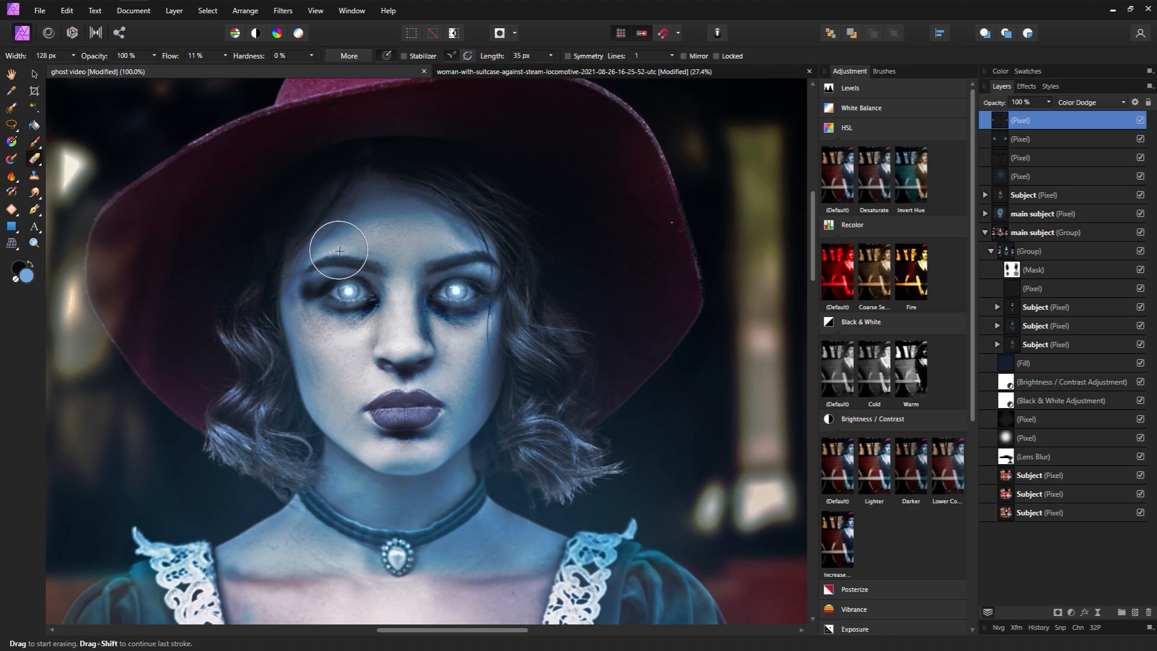
left_click_drag(328, 258, 326, 257)
mouse_move(427, 256)
left_mouse_down()
mouse_move(345, 256)
mouse_move(356, 259)
left_mouse_up()
key("bracketleft")
key("bracketleft")
key("bracketleft")
key("bracketleft")
key("ctrl+shift+n")
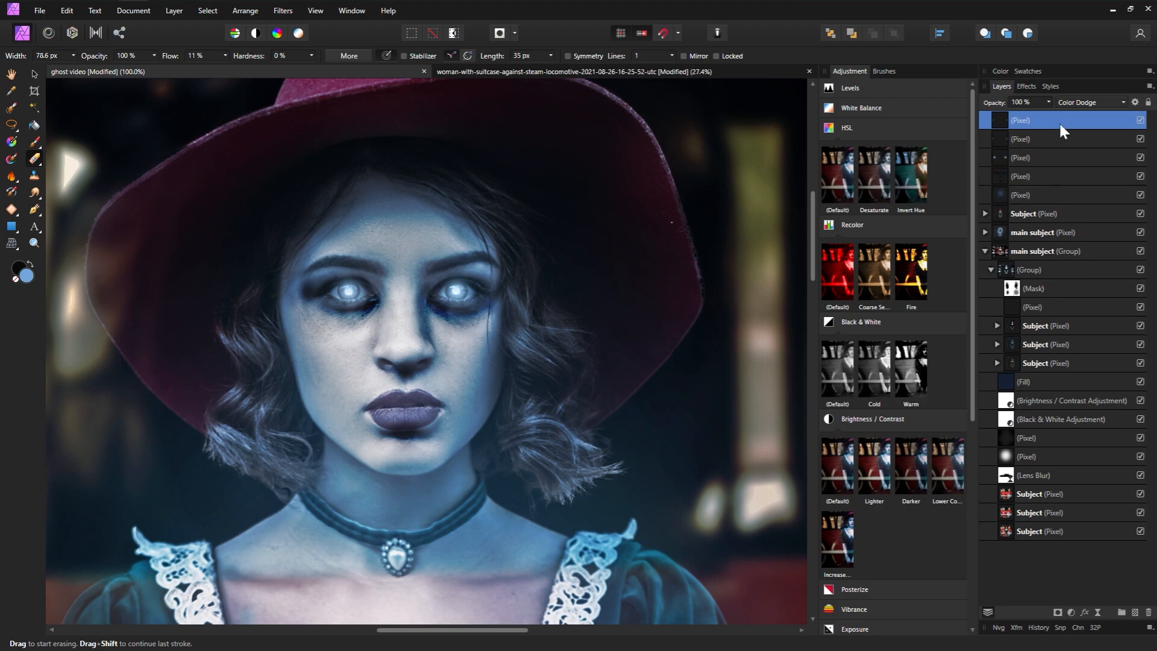
Step: Add a Brightness / Contrast adjustment over the whole image with brightness set to -5 %
left_click(37, 242)
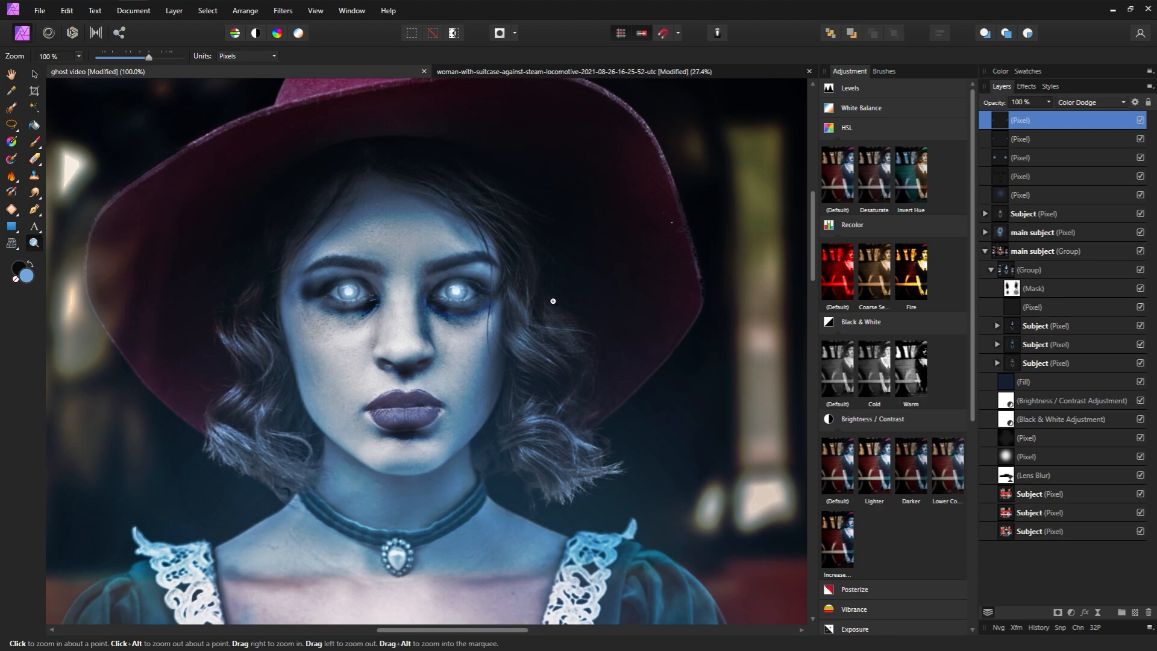
left_click(439, 372, "alt")
left_click(439, 372, "alt")
left_click(439, 372, "alt")
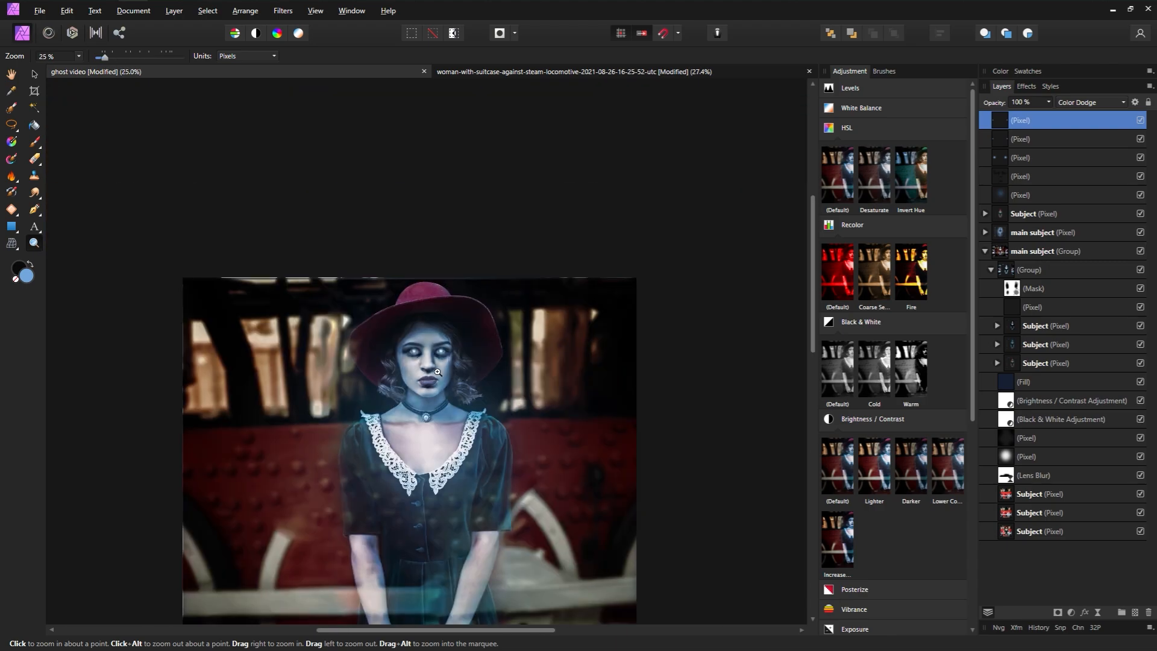
key("space")
left_click_drag(505, 453, 508, 335)
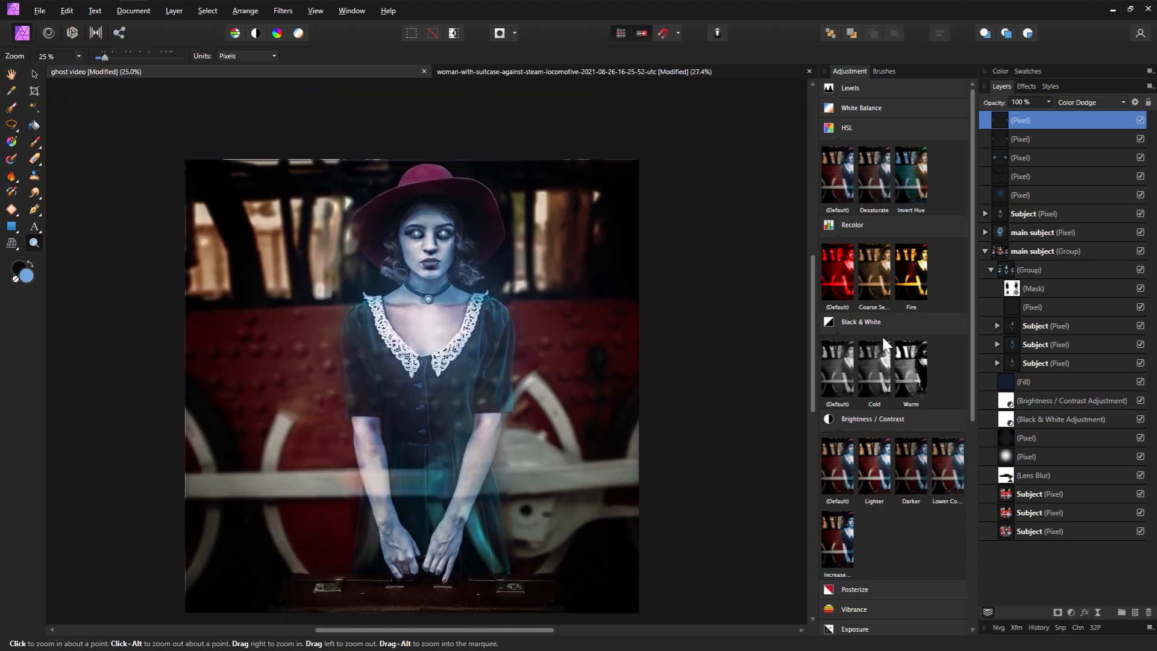
left_click(847, 422)
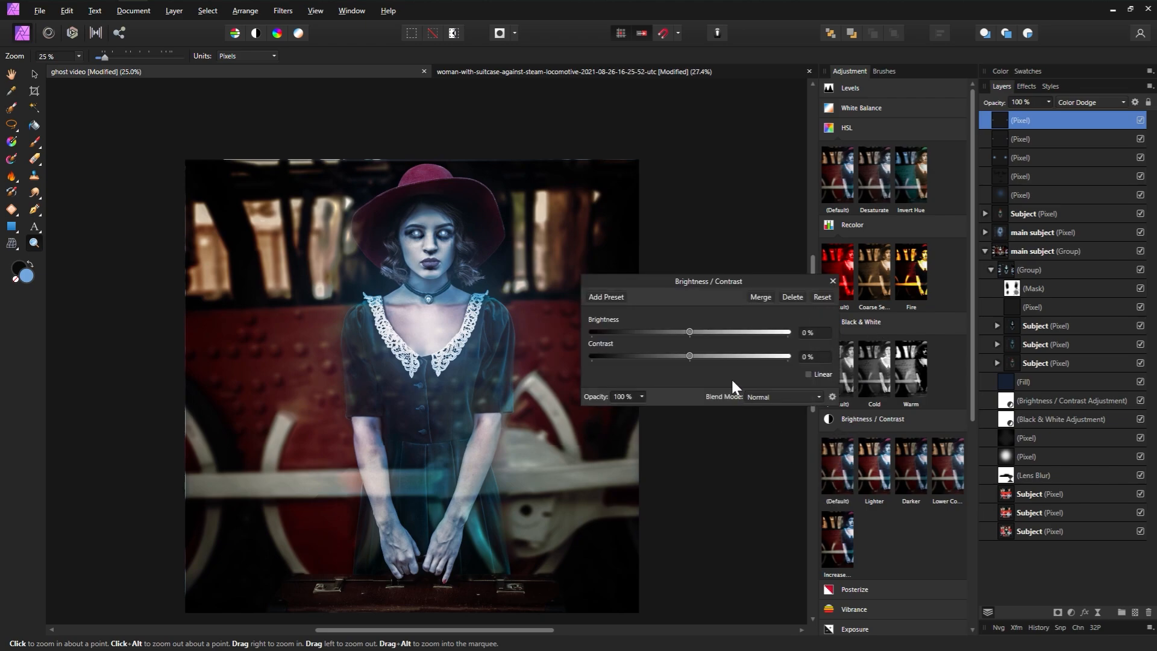
left_click(812, 335)
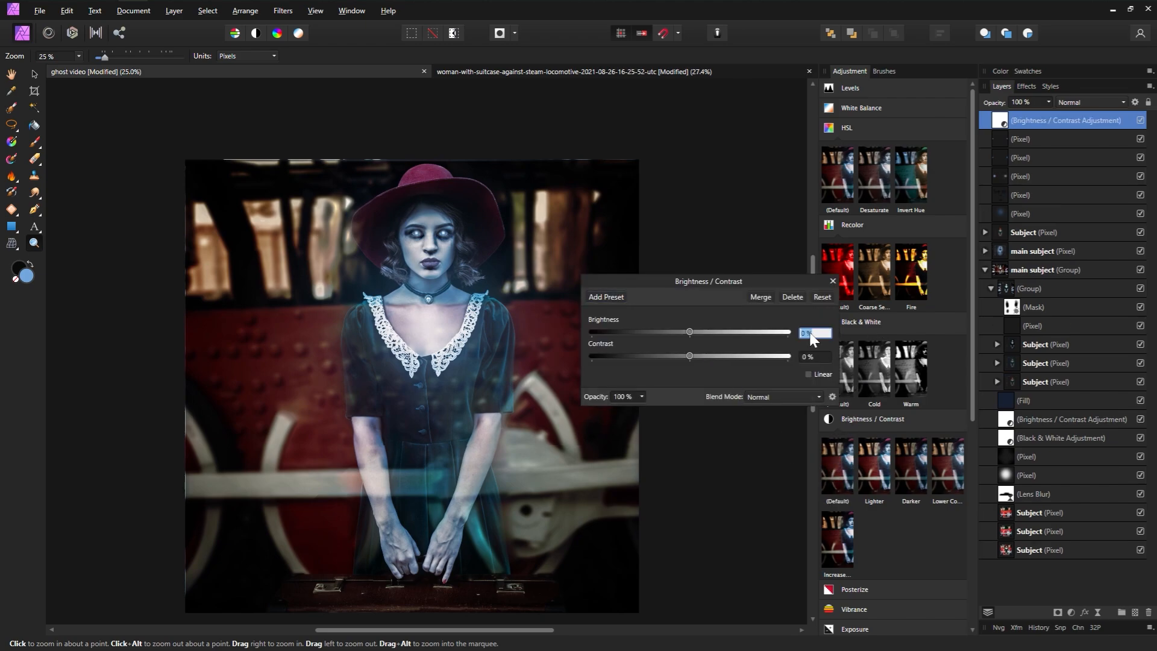
type("-5")
key("Tab")
left_click(834, 280)
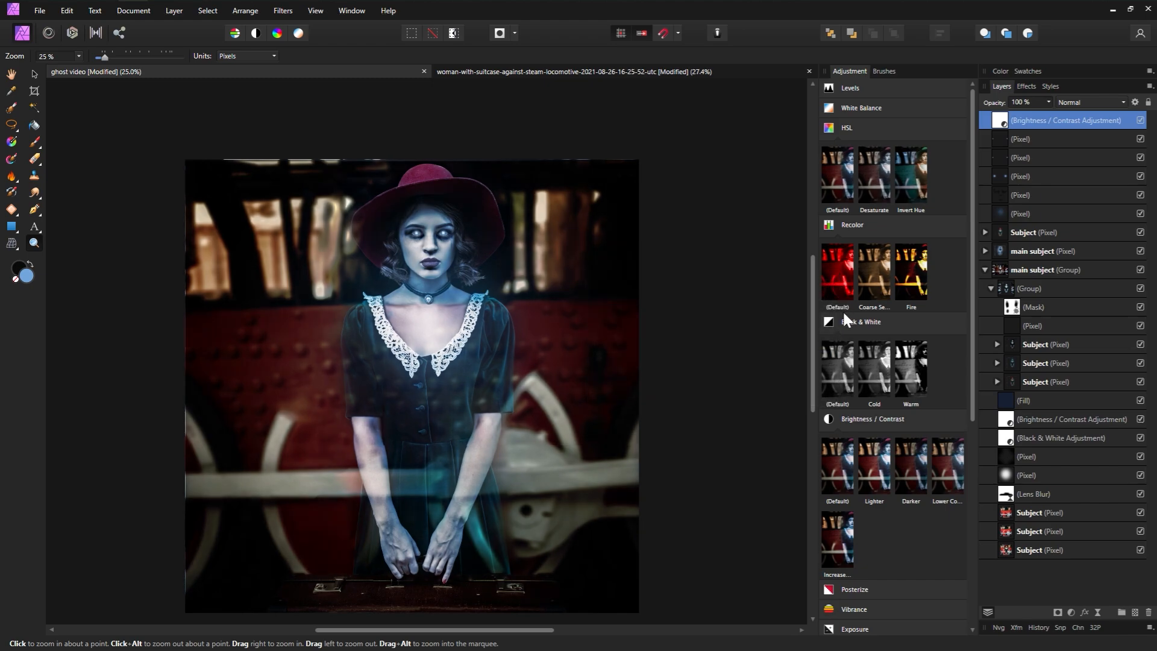
Step: Add a Color Balance adjustment with the midtones' Cyan / Red value set to -37 %
left_click_drag(976, 374, 971, 563)
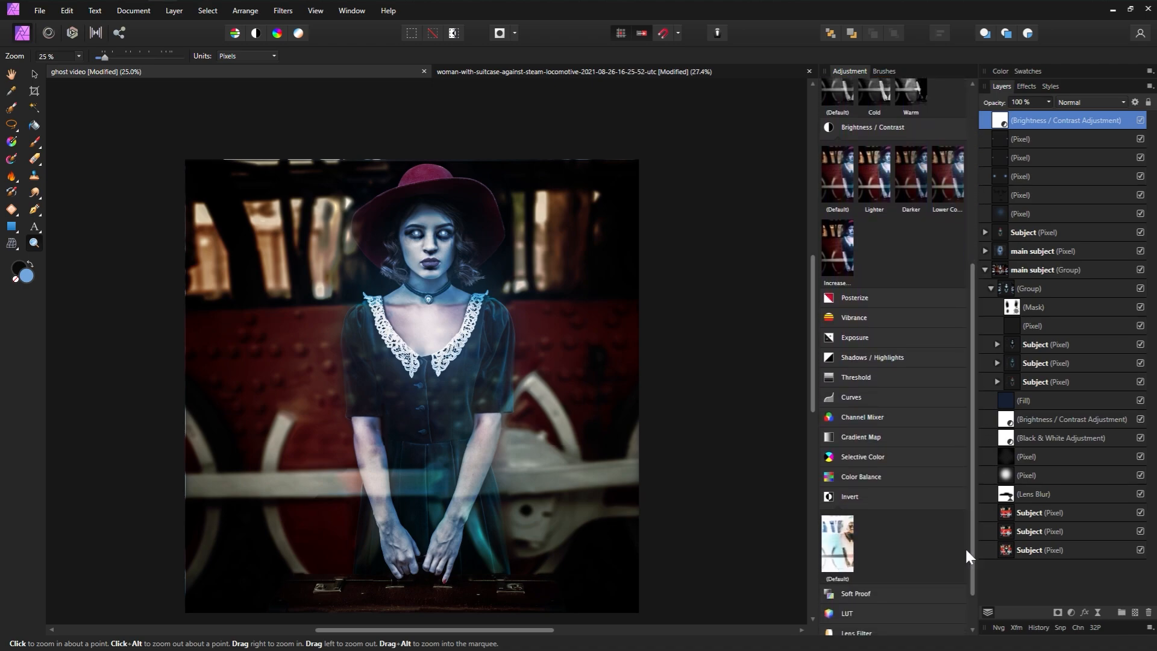
left_click(872, 480)
left_click(838, 511)
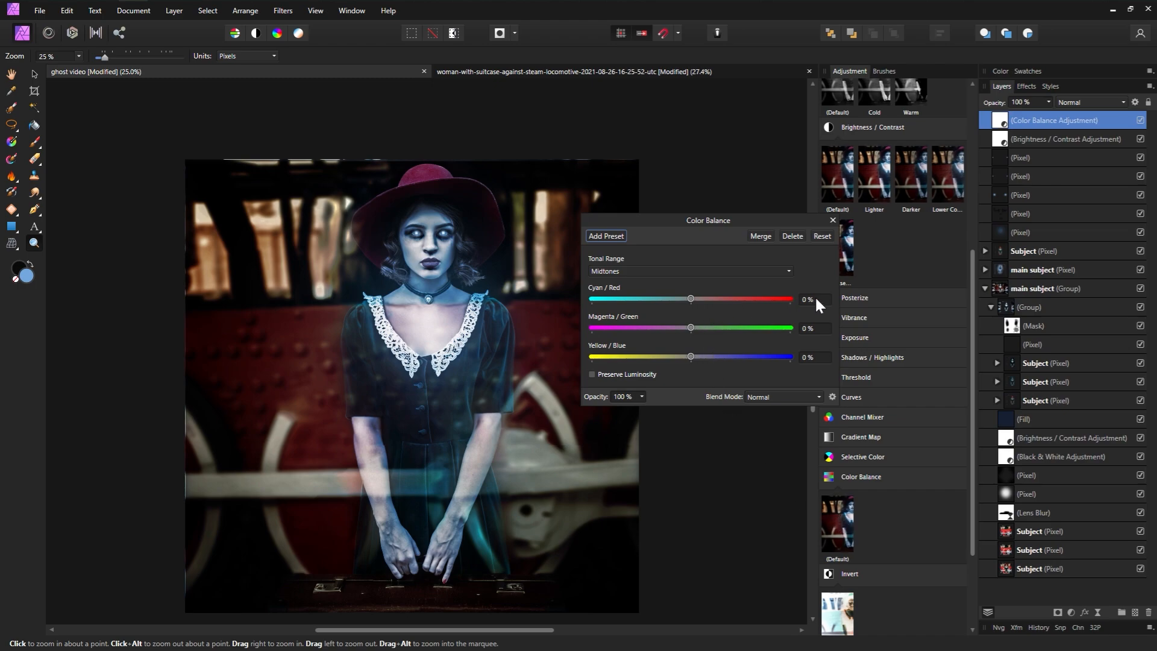
type("-37")
key("Tab")
key("Tab")
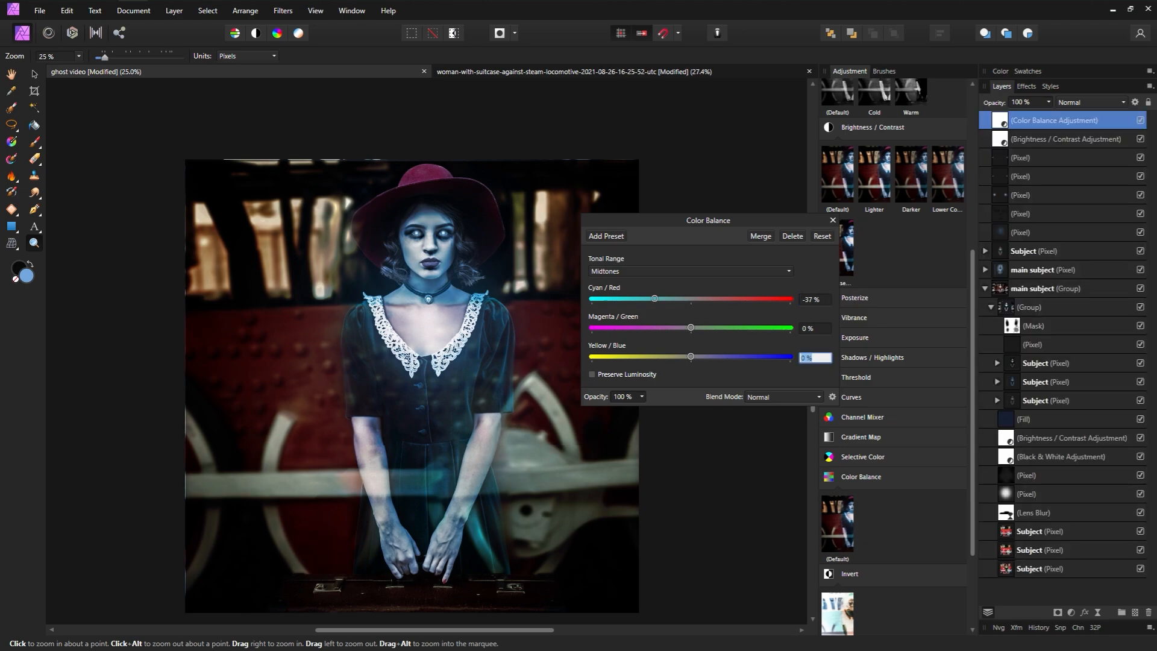
left_click(833, 221)
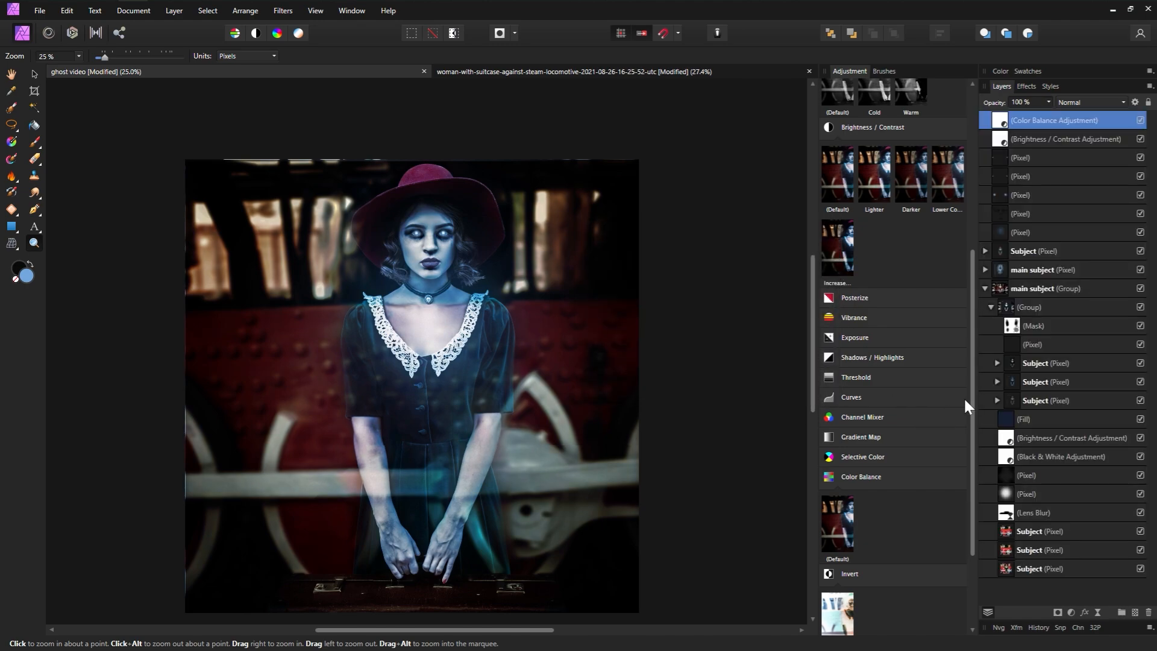
Step: Add a LUT adjustment above all layers using the Ghost 10 preset
scroll(964, 416, "down", 3)
left_click(886, 564)
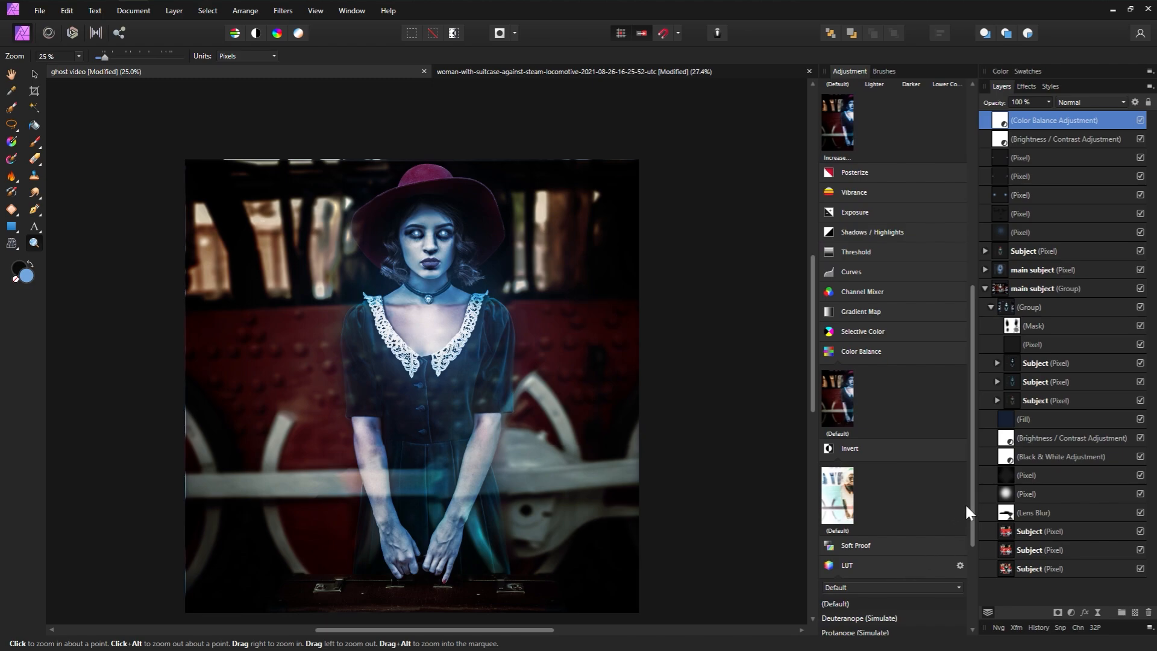
scroll(965, 503, "down", 4)
left_click(868, 539)
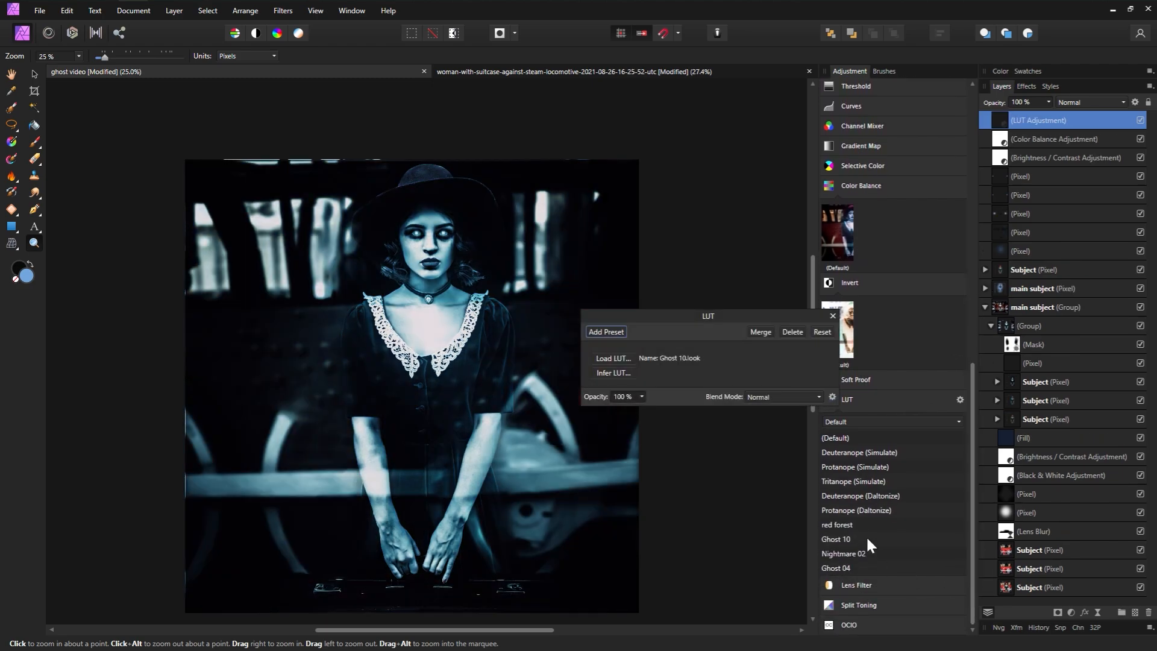
left_click(833, 316)
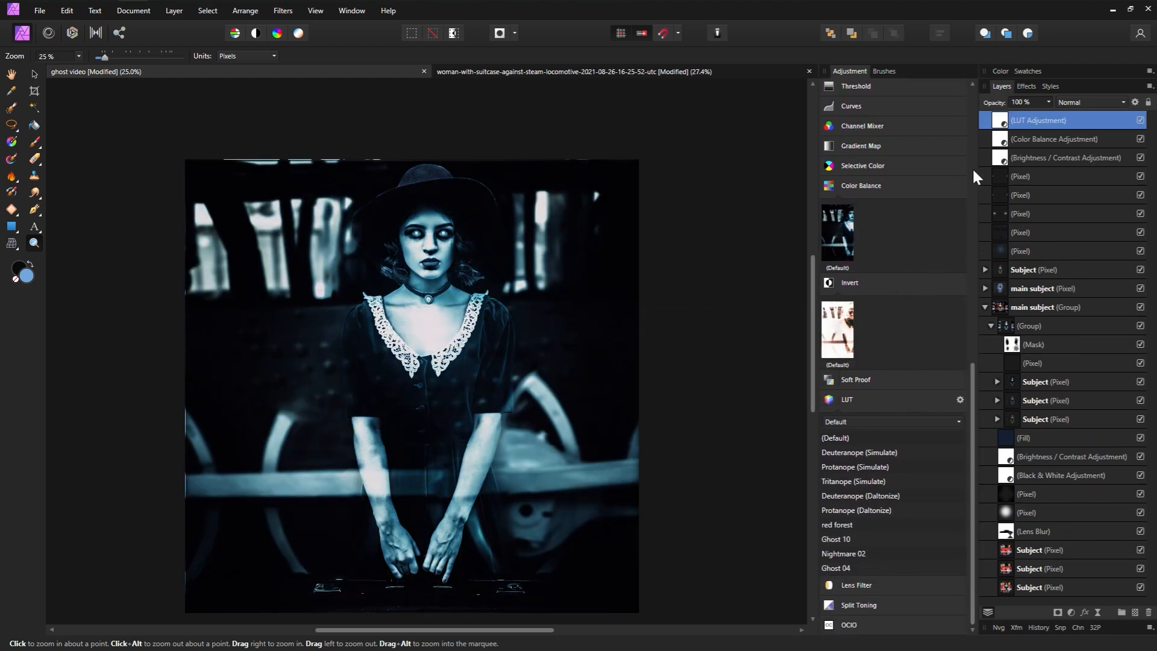
Step: Lower the LUT adjustment's opacity to 20 % and add a live Add Noise filter with a slight intensity
left_click_drag(1004, 105, 892, 117)
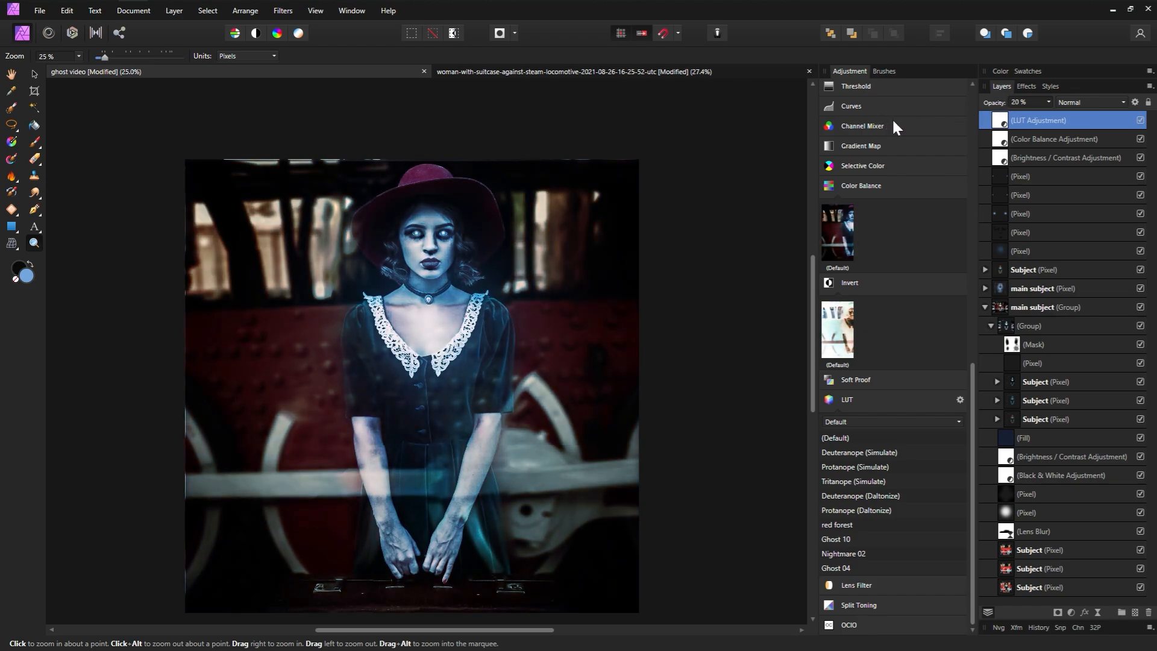
left_click(1098, 611)
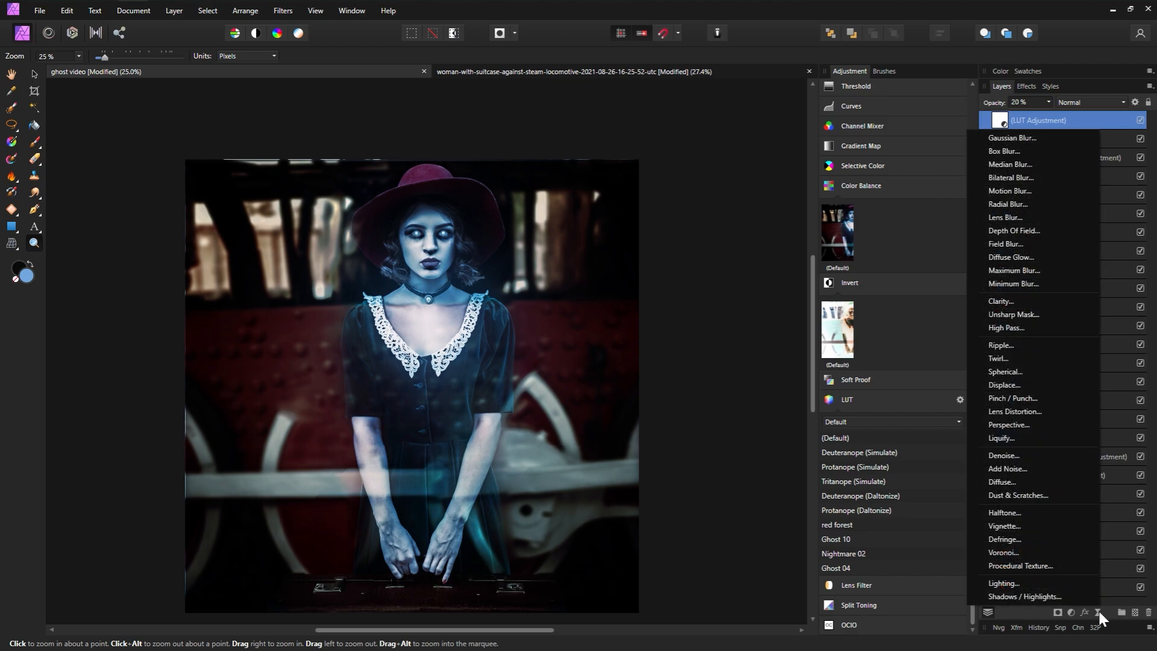
left_click(1043, 468)
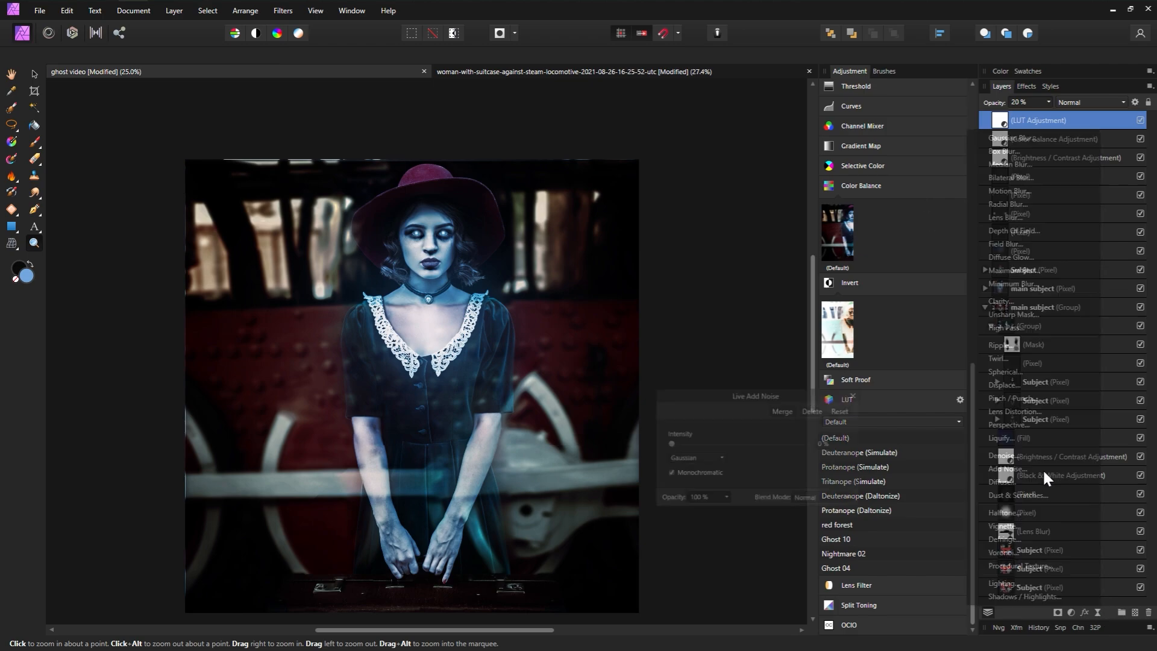
left_click_drag(675, 449, 685, 449)
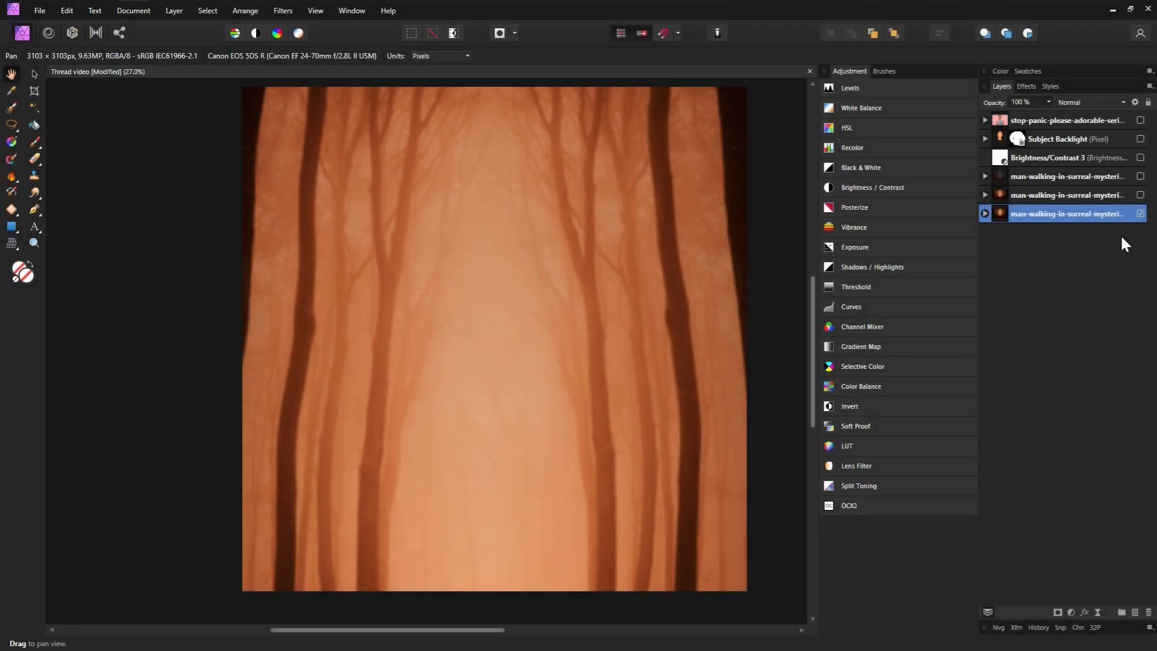
Step: Examine the settings of the Lens Blur filter nested in the bottommost forest layer
left_click(986, 213)
double_click(1005, 234)
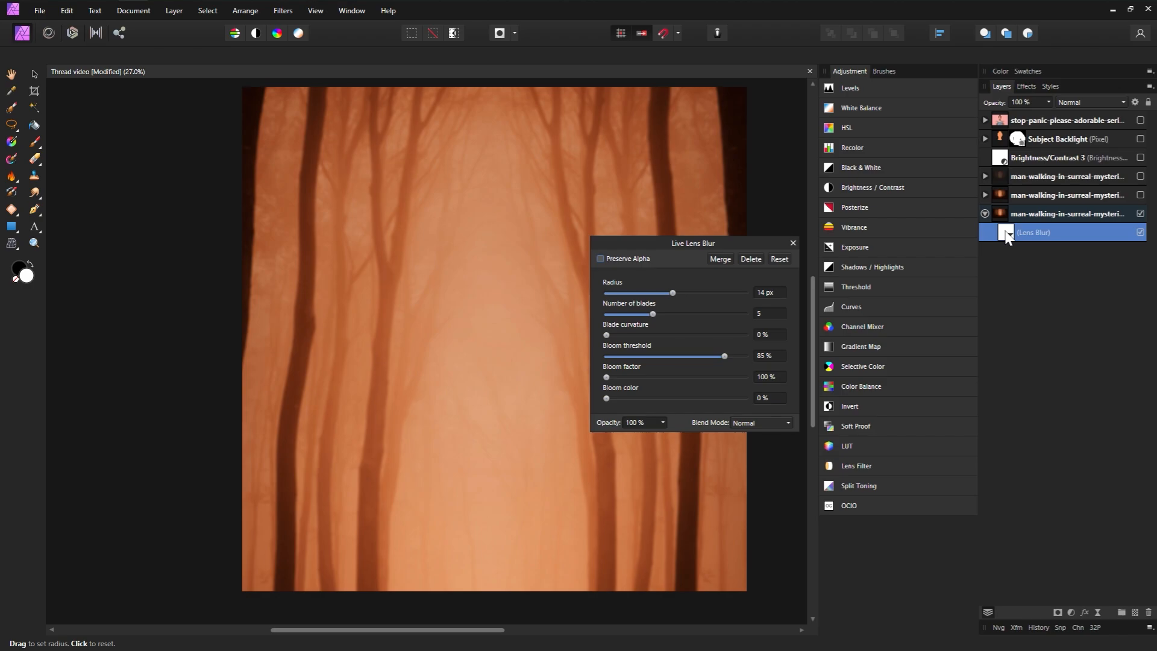
left_click(794, 243)
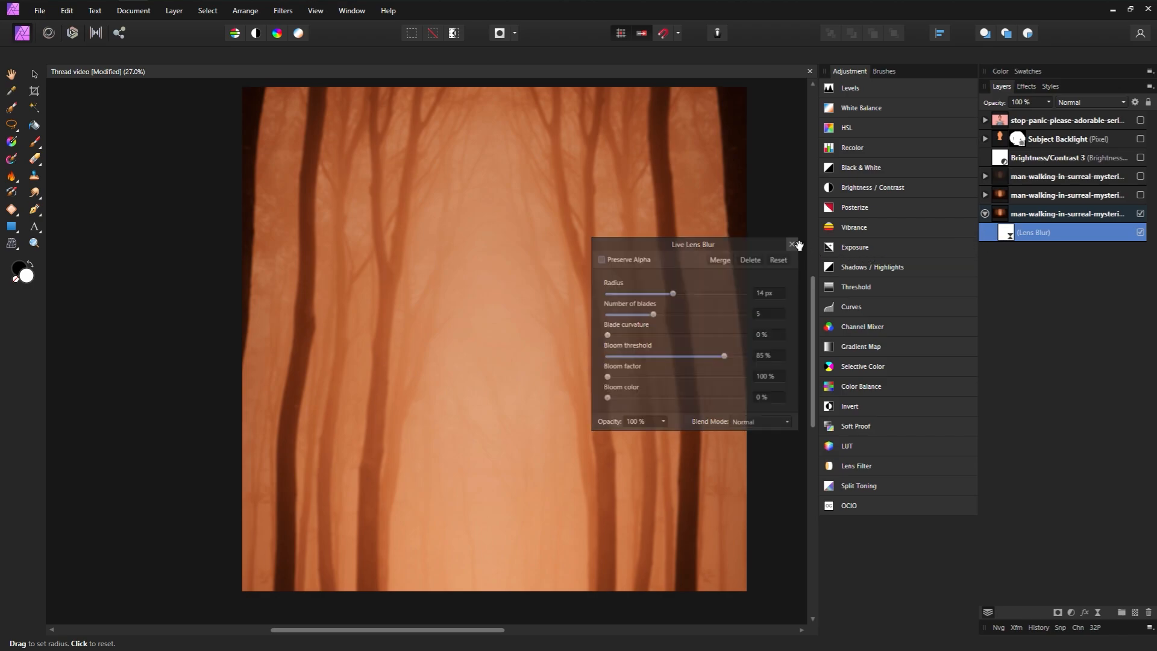
Step: Turn on the Lighten forest layer above the base one and check its Motion Blur filter's settings
left_click(1115, 194)
left_click(1141, 195)
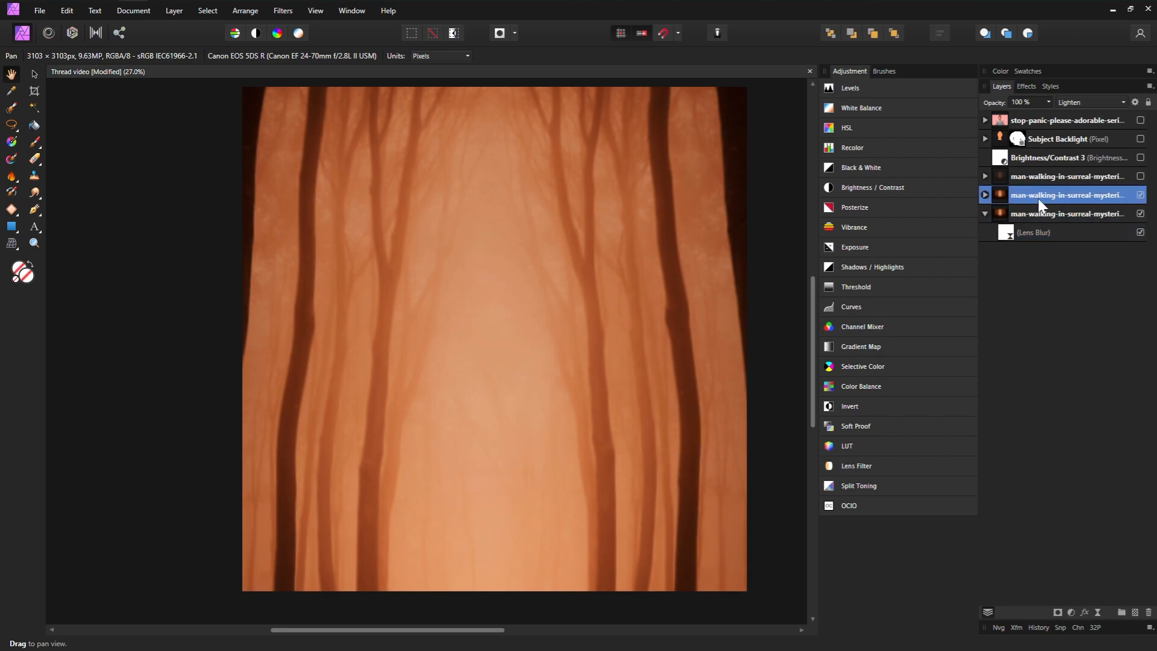
left_click(986, 194)
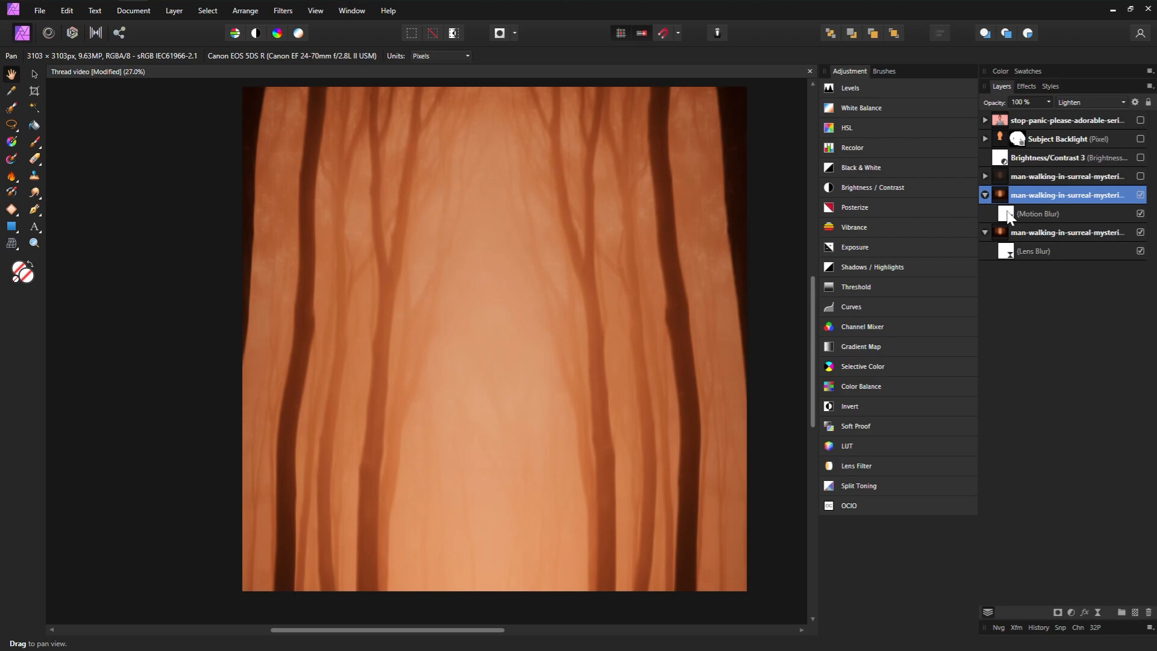
double_click(1008, 212)
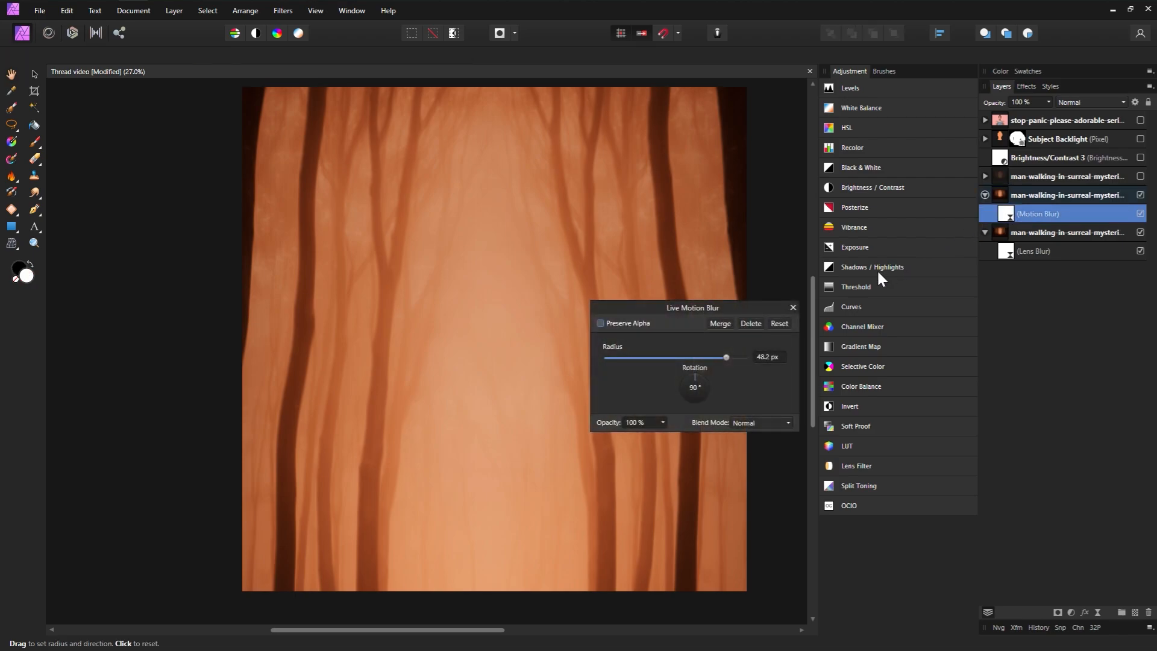
left_click(792, 308)
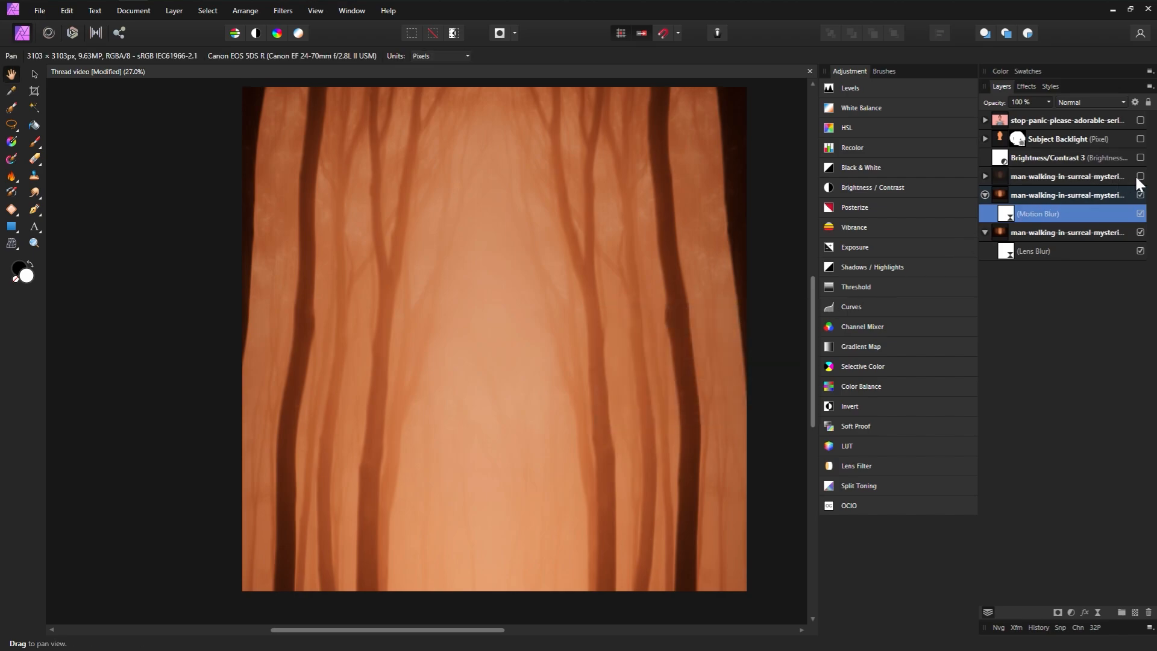
Step: Turn on the Color Dodge forest layer and check the settings of its nested Motion Blur filter
left_click(1141, 177)
left_click(1000, 175)
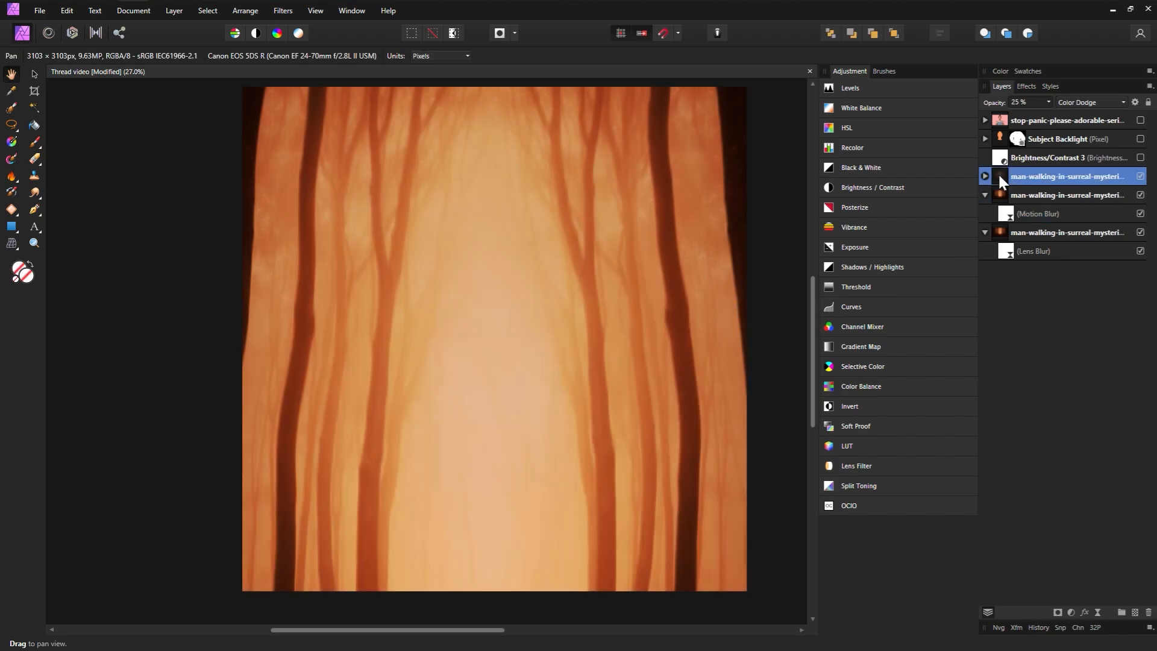
left_click(984, 176)
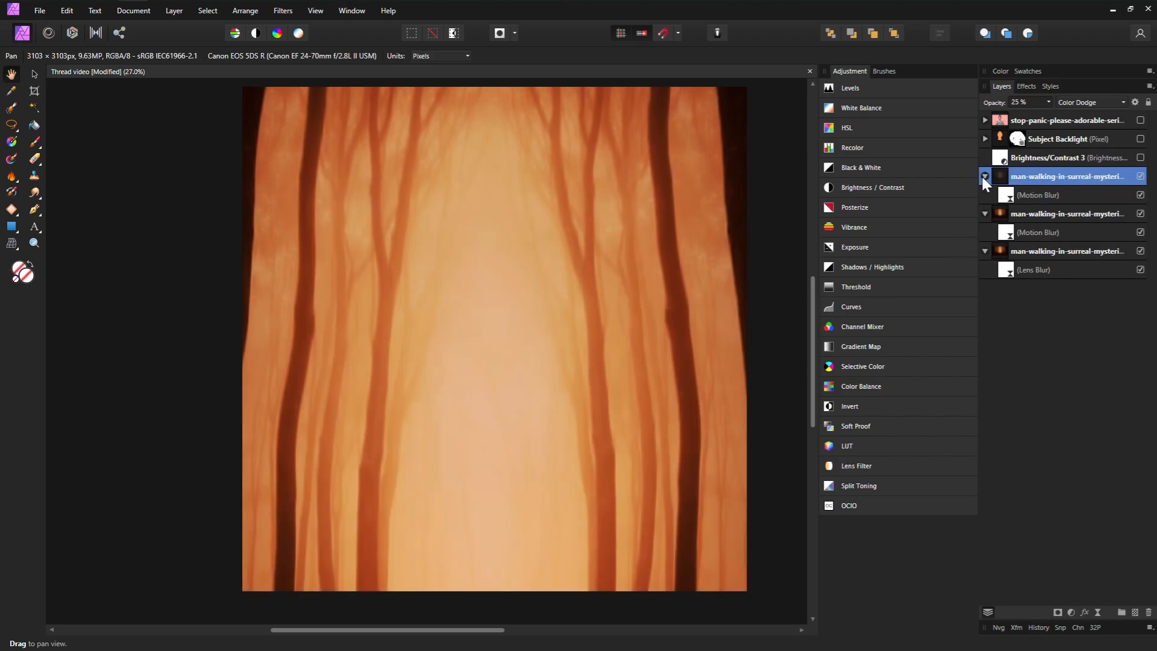
double_click(1010, 196)
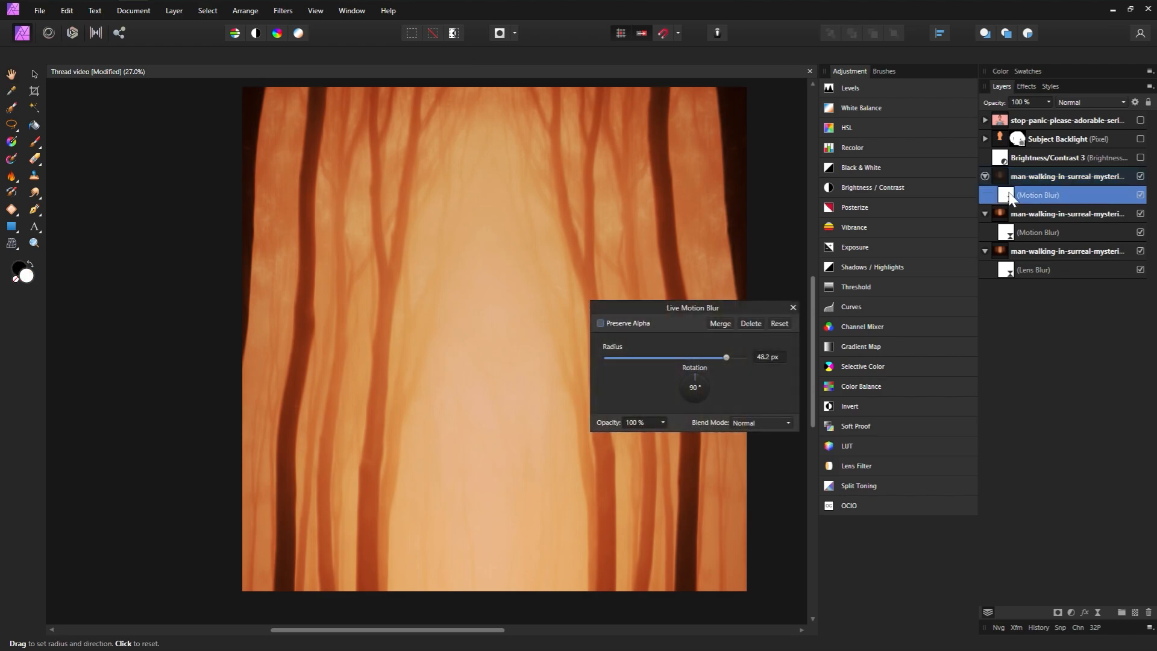
left_click(793, 307)
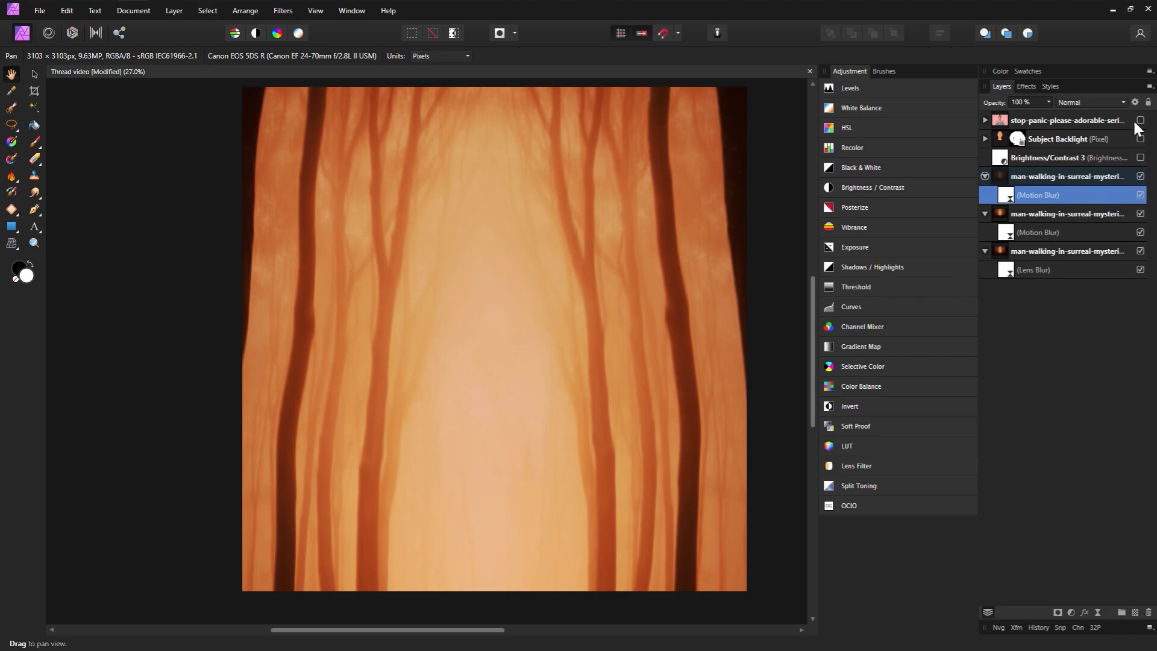
Step: Turn on the Brightness/Contrast 3 adjustment and the woman's portrait layer, and expand the portrait layer's contents
left_click(1141, 157)
left_click(1130, 160)
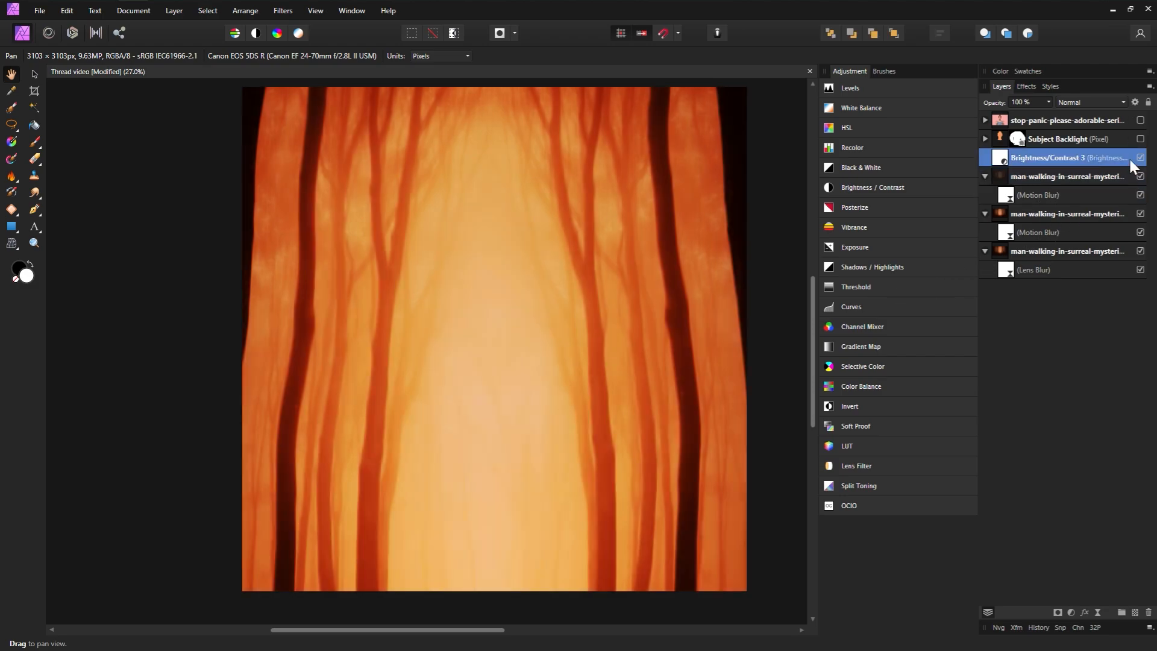
left_click(1141, 120)
left_click(987, 120)
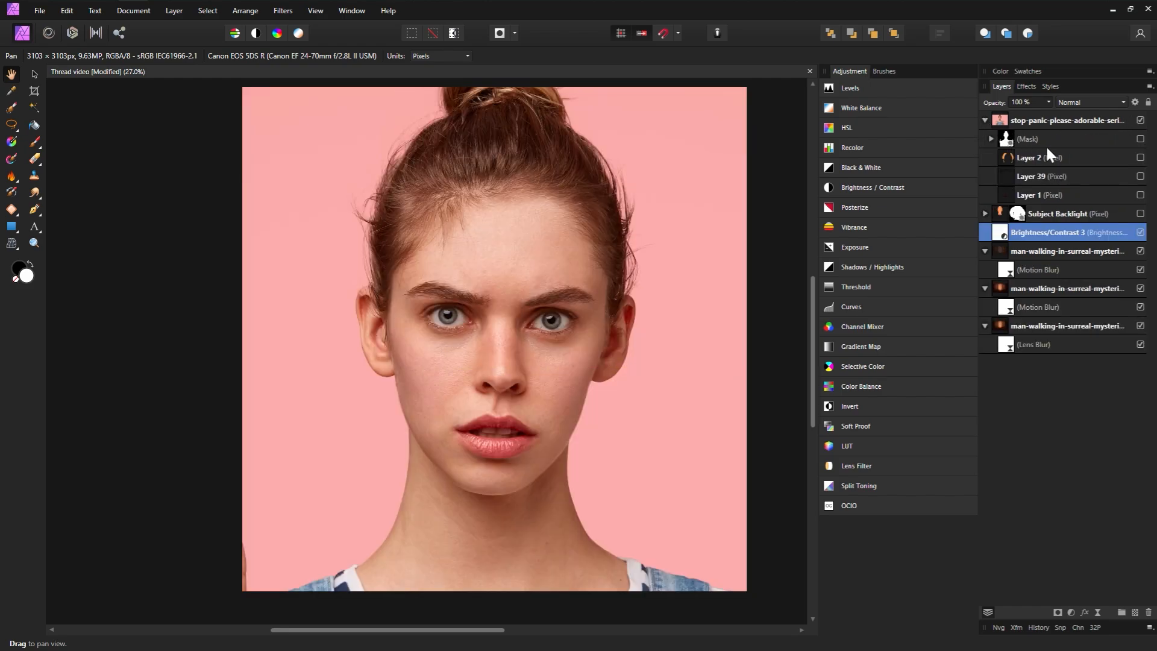
Step: Turn on the portrait layer's mask and toggle the Minimum Blur filter nested in it
left_click(1140, 139)
left_click(991, 139)
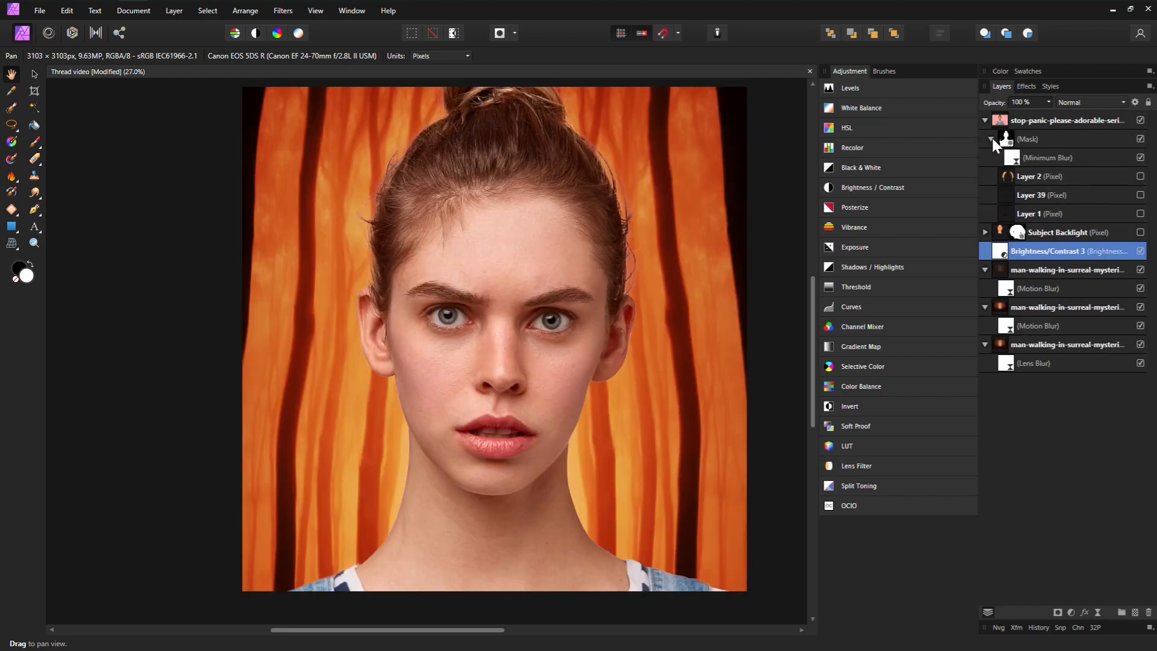
left_click(1141, 158)
left_click(991, 140)
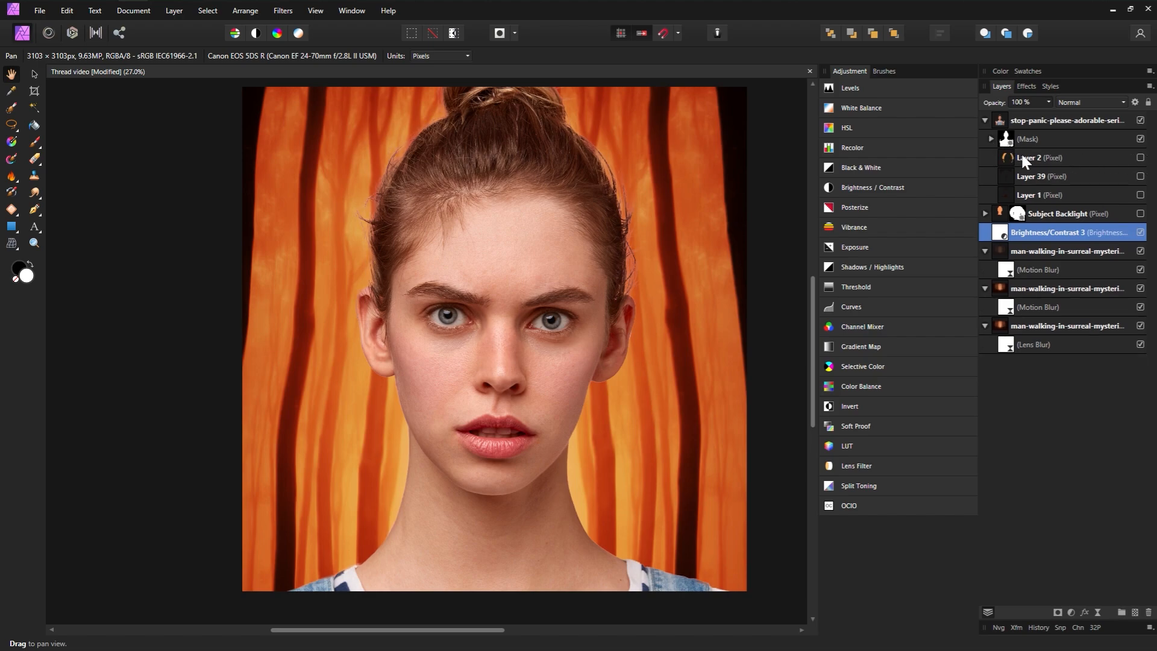
Step: Turn on Layer 2, Layer 39 and Layer 1 inside the portrait layer and check Layer 1's blend ranges
left_click(1141, 158)
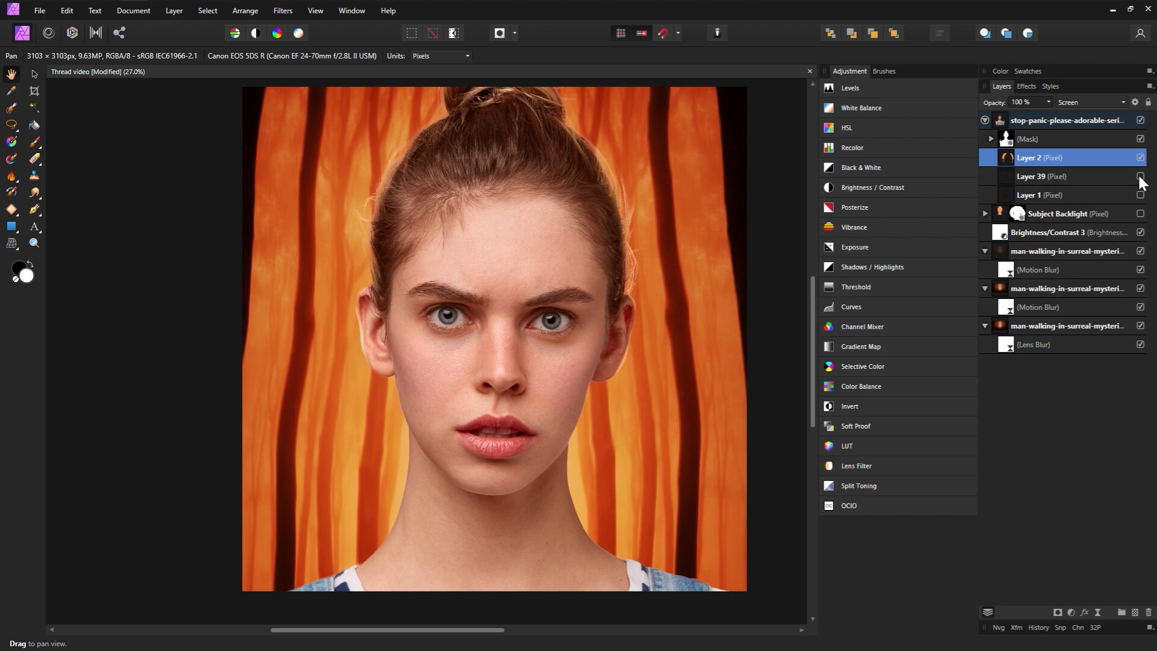
left_click(1132, 176)
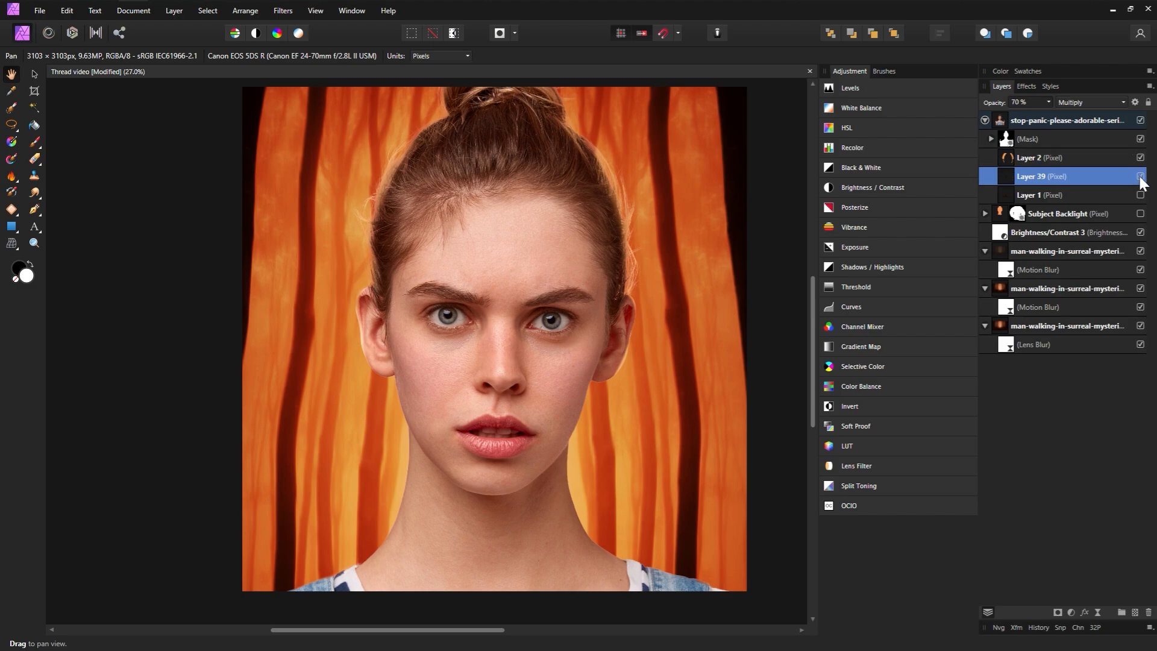
left_click(1141, 177)
left_click(1132, 194)
left_click(1140, 196)
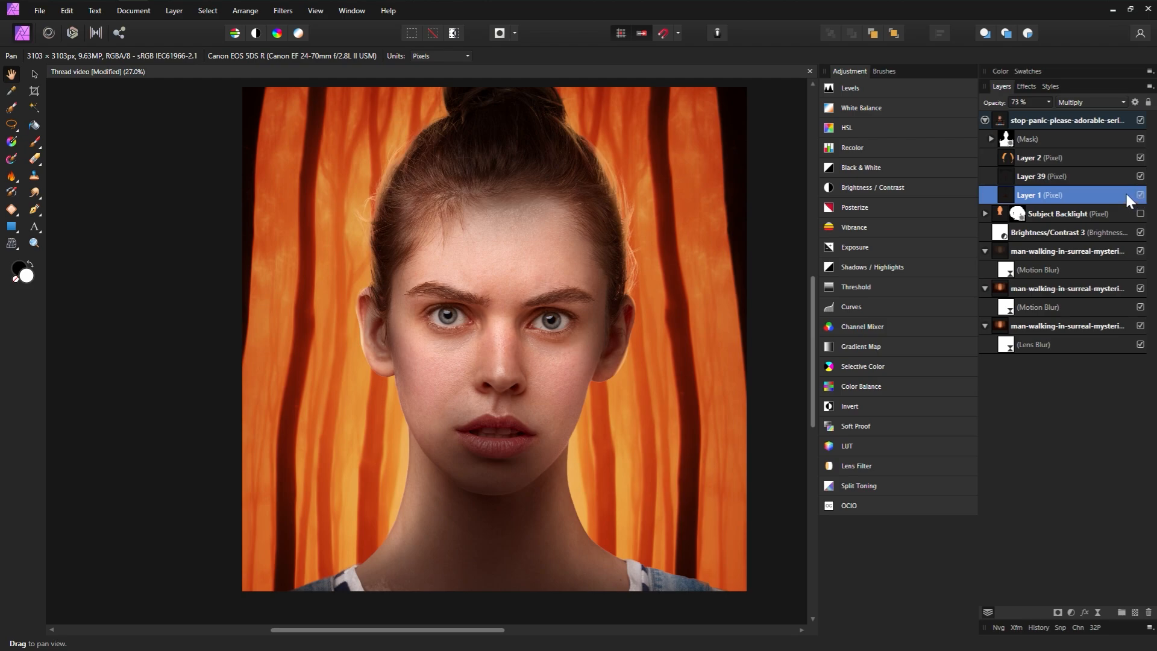
left_click(1136, 102)
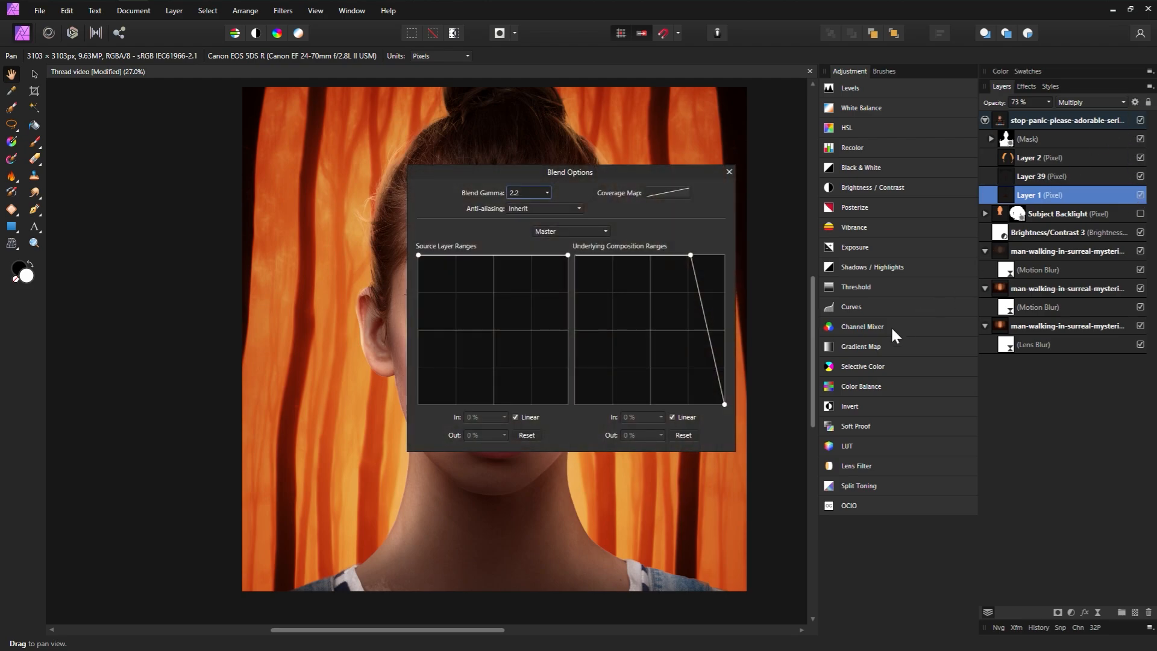
left_click(728, 171)
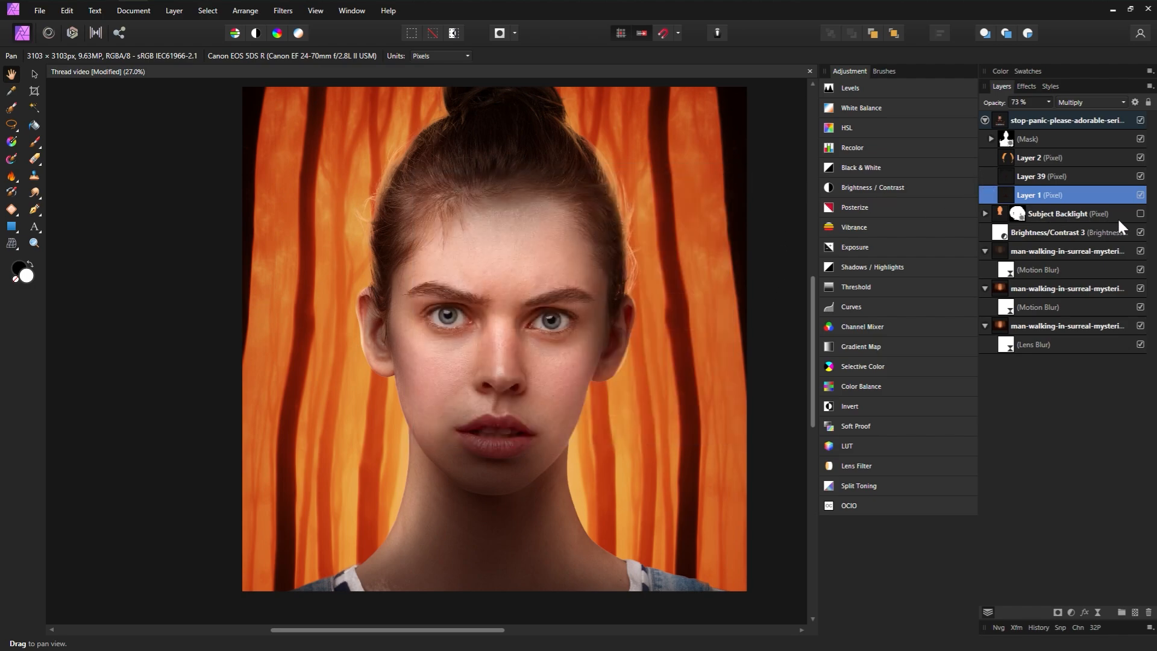
Step: Turn on the Subject Backlight layer and examine it and its mask with the portrait layer temporarily hidden
left_click(1140, 214)
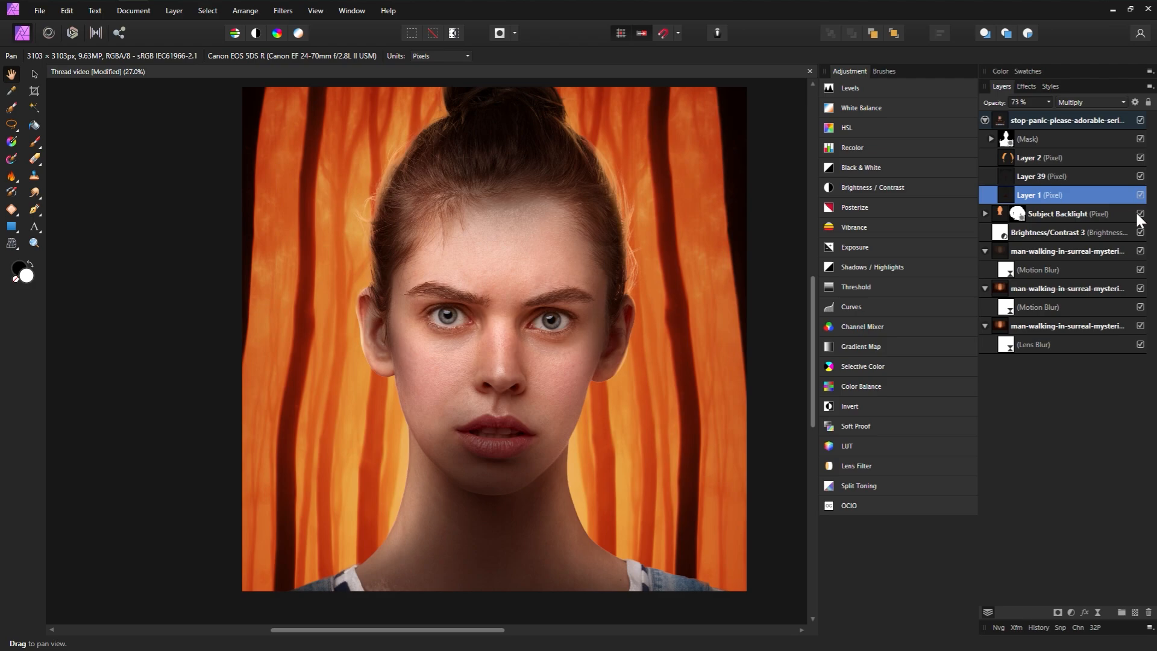
left_click(1141, 121)
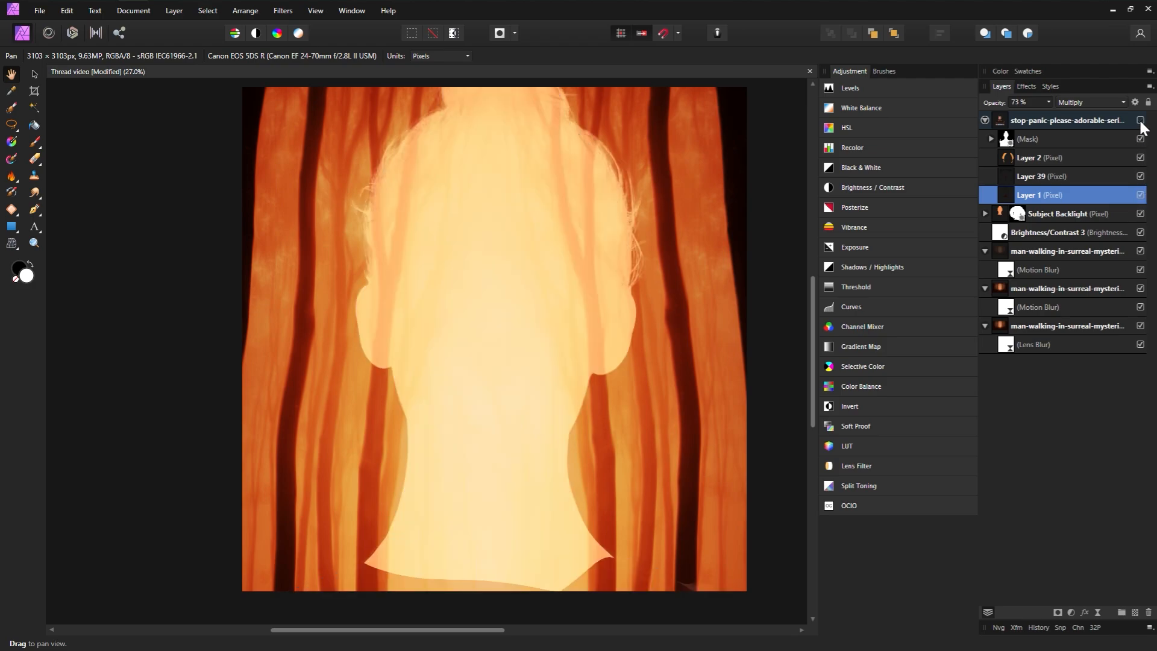
left_click(1122, 219)
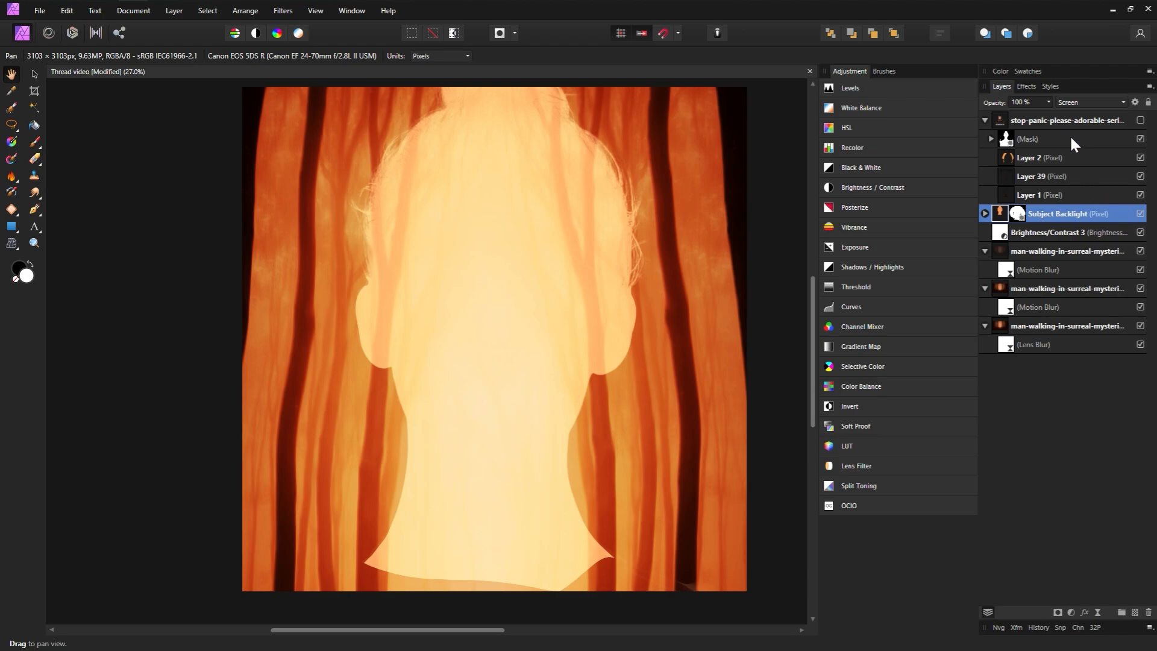
left_click(986, 120)
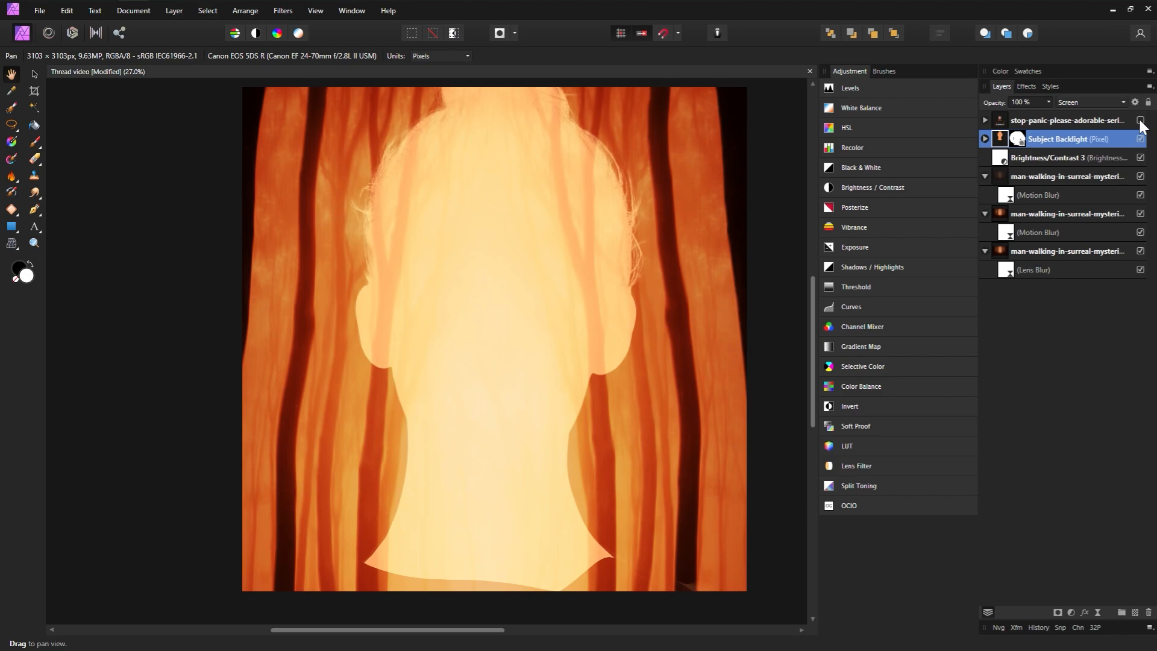
left_click(986, 139)
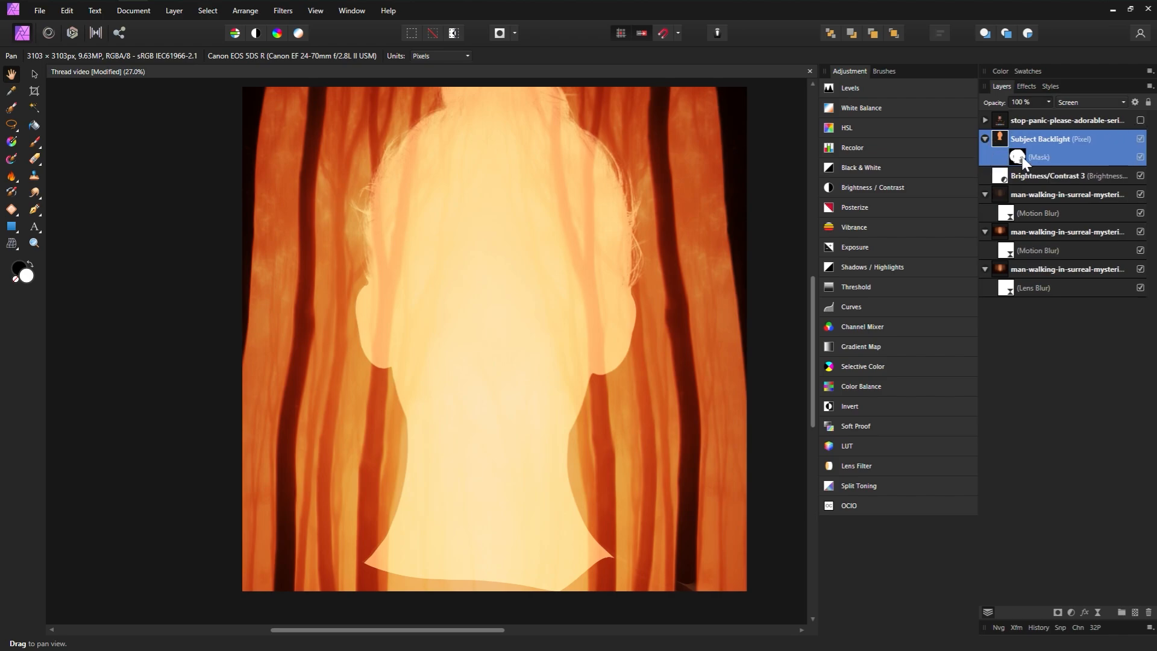
left_click(985, 139)
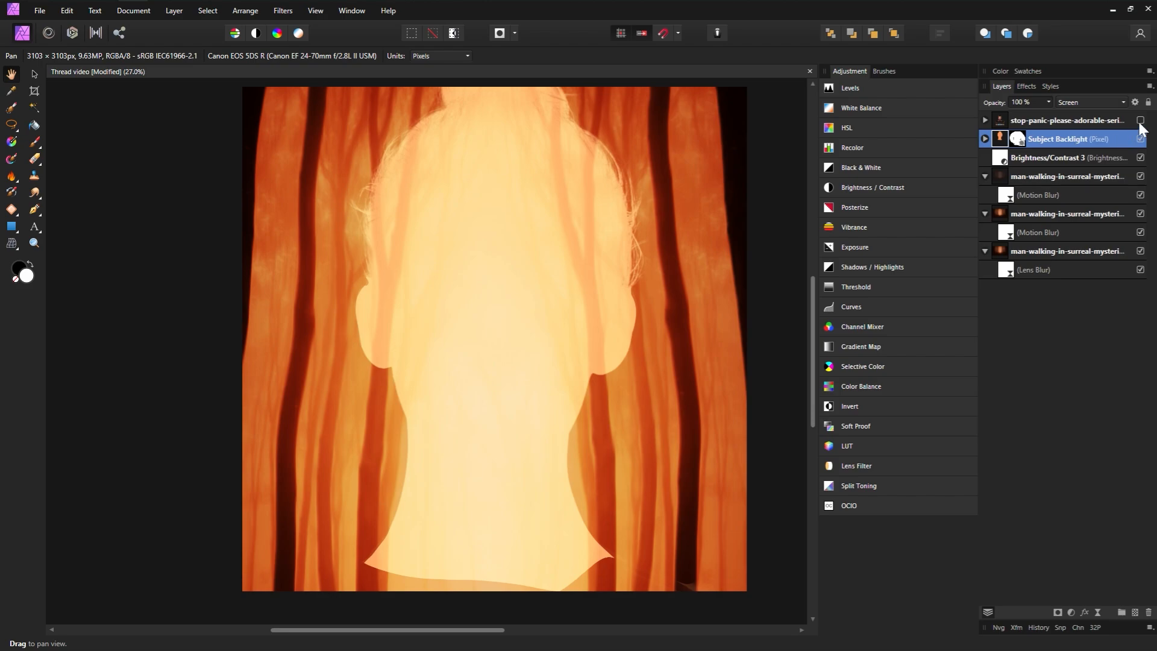
left_click(1141, 121)
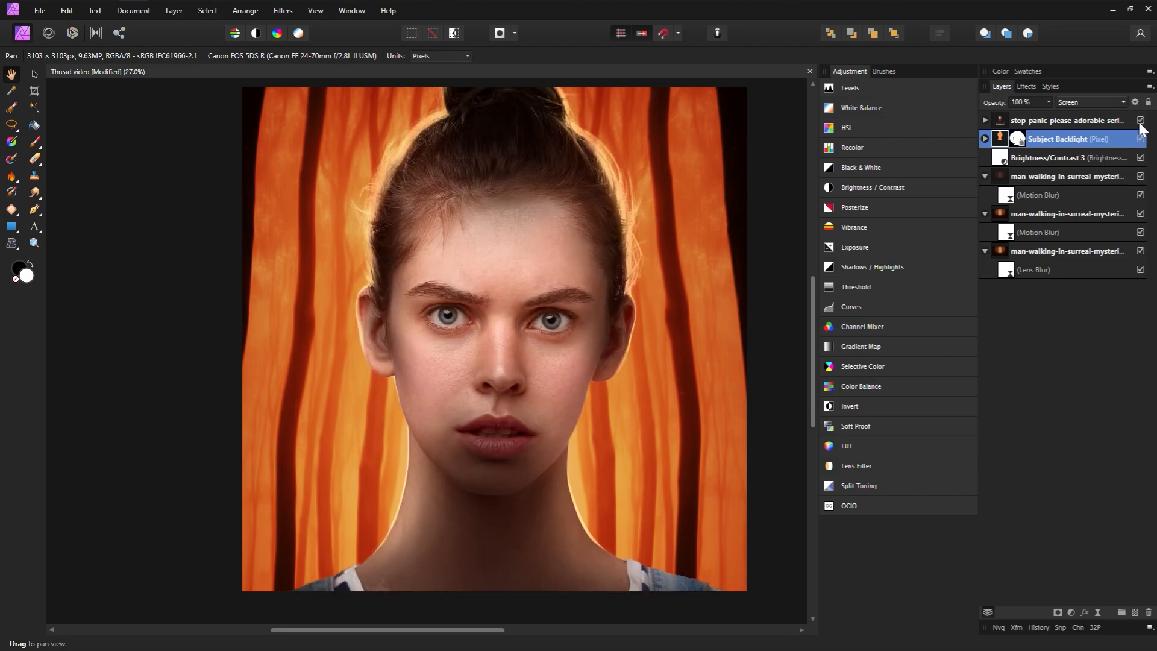
Step: Collapse the three forest layers, then select the portrait layer and expand its nested layers
left_click(986, 175)
left_click(985, 195)
left_click(985, 212)
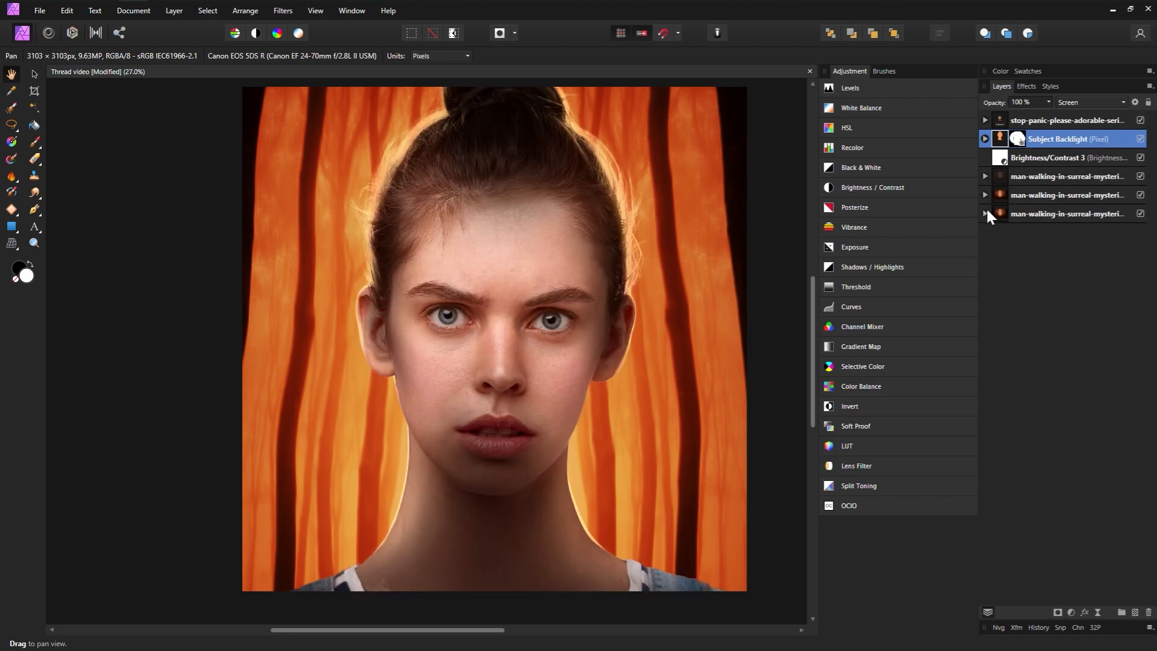
left_click(1081, 123)
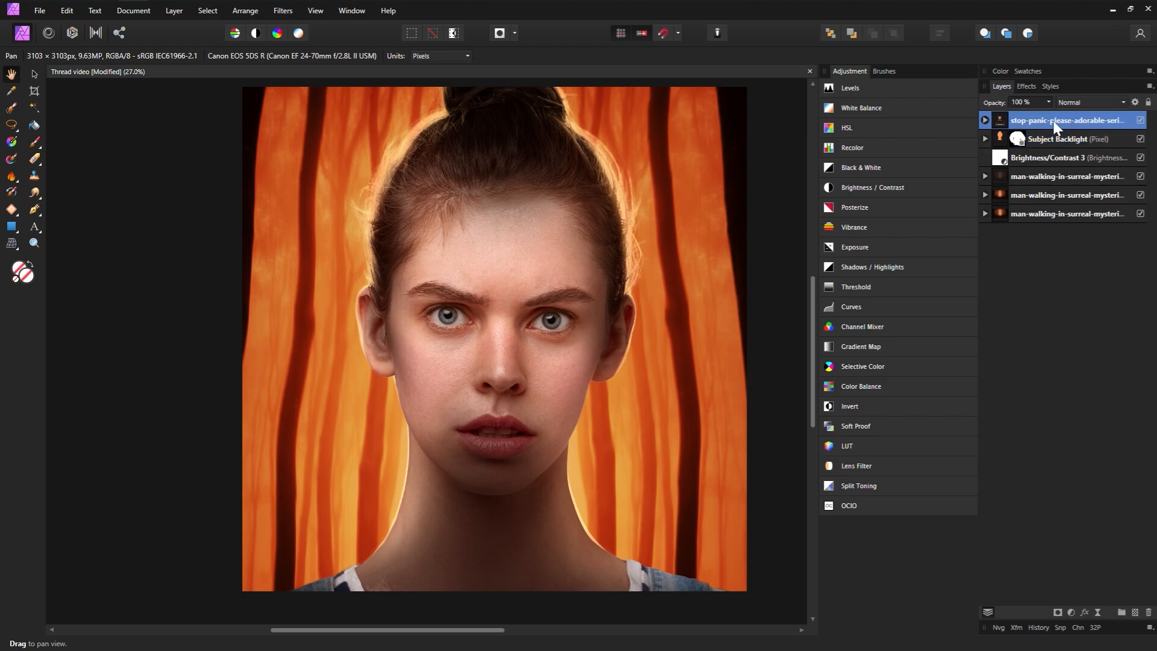
left_click(986, 120)
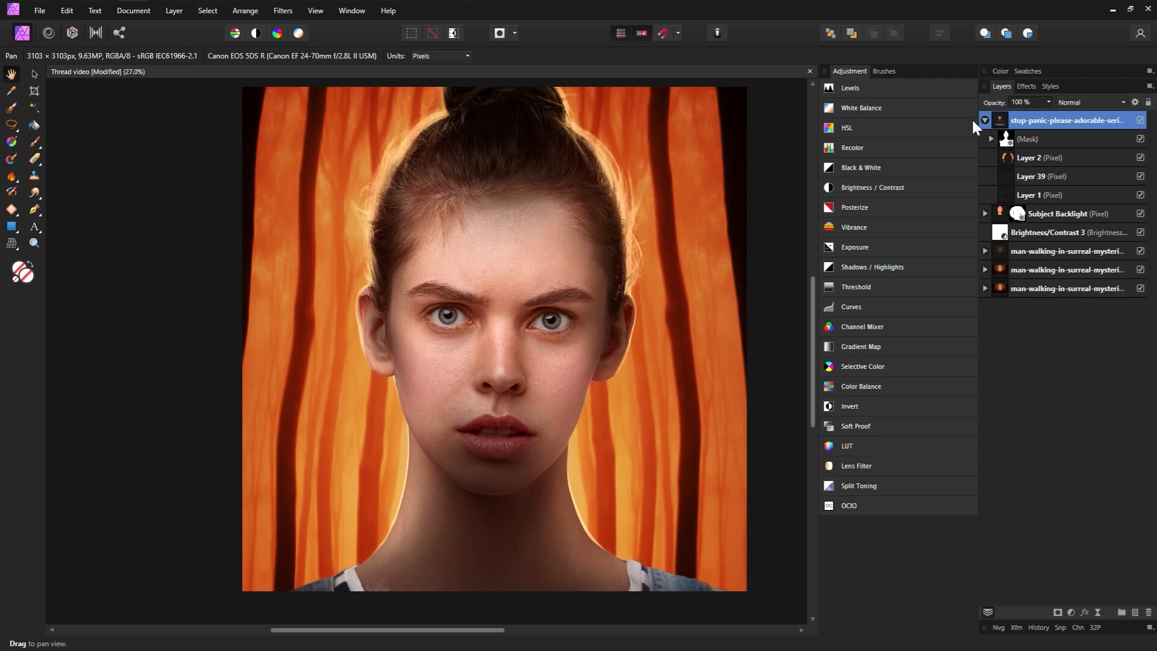
Step: Add an HSL adjustment above all layers with the Saturation Shift set to -100 %
left_click(880, 129)
left_click(840, 168)
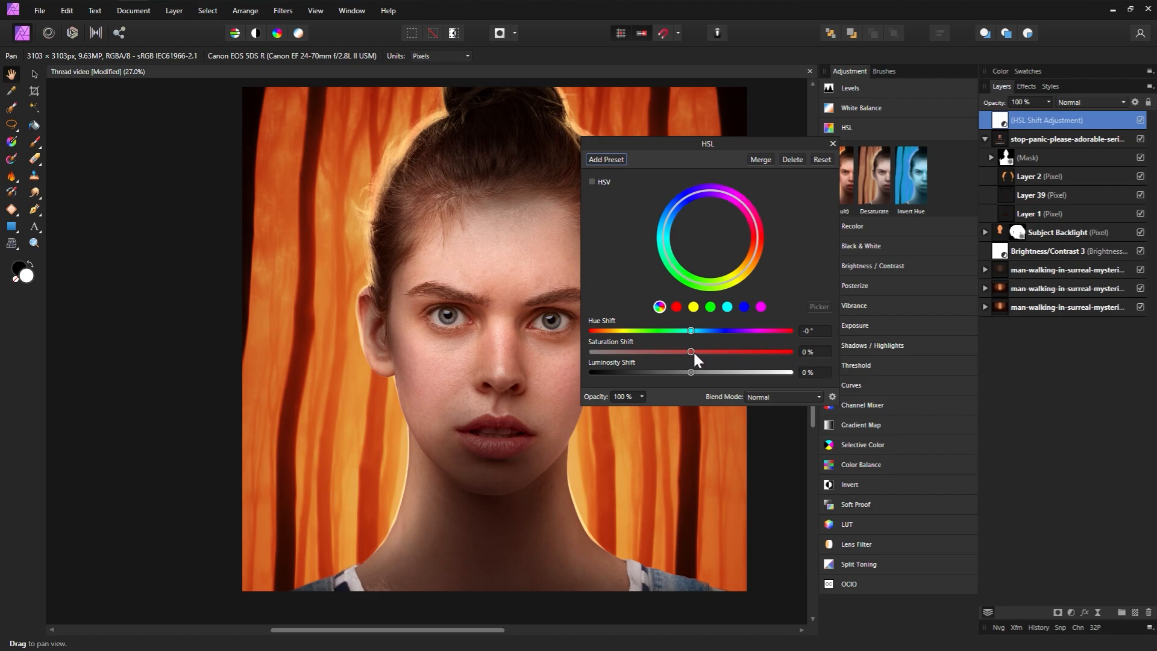
left_click_drag(694, 353, 594, 356)
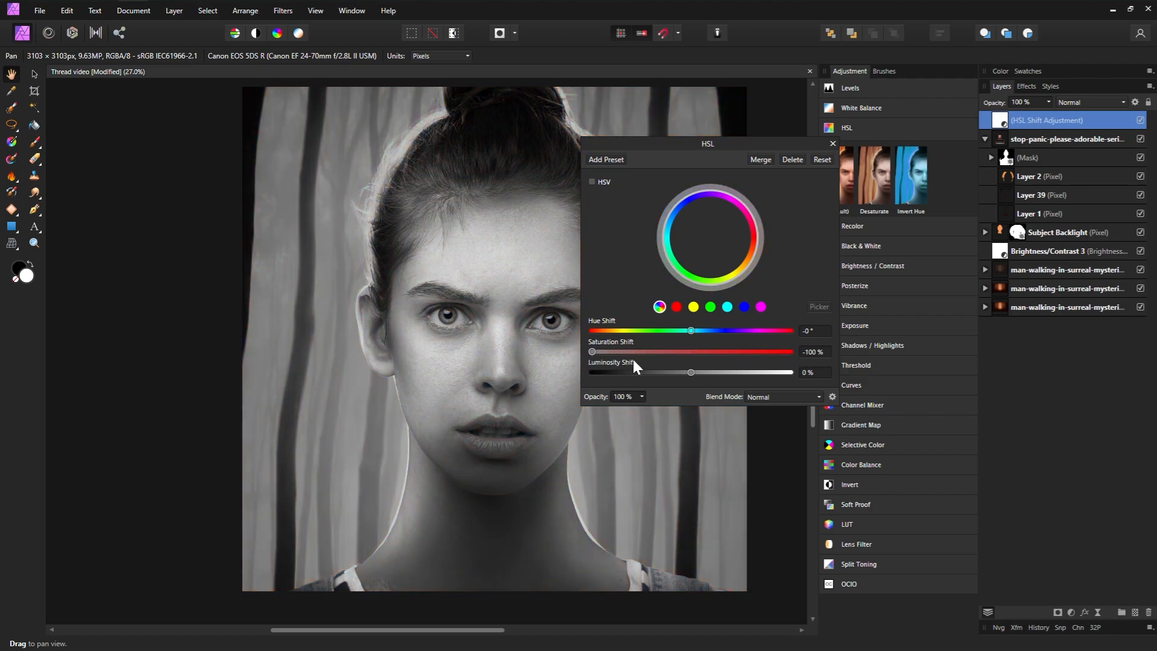
Step: Reduce the HSL adjustment's opacity to 60 %, fine-tune its hue slightly and close its settings
key("7")
key("7")
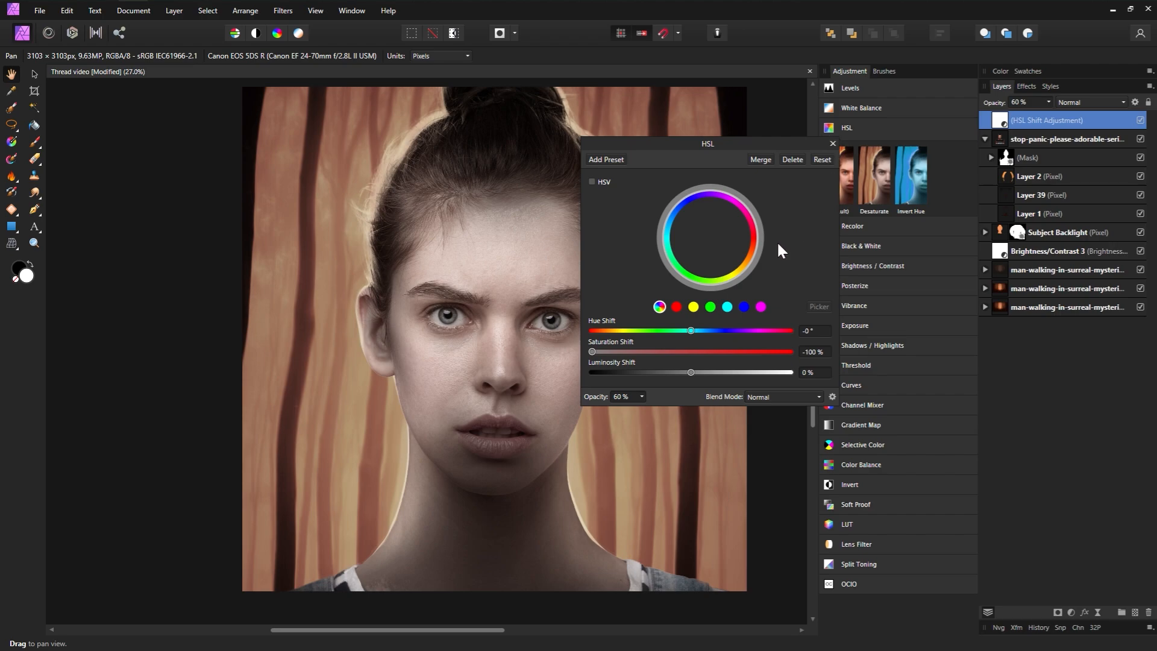
left_click_drag(691, 332, 688, 332)
left_click(834, 143)
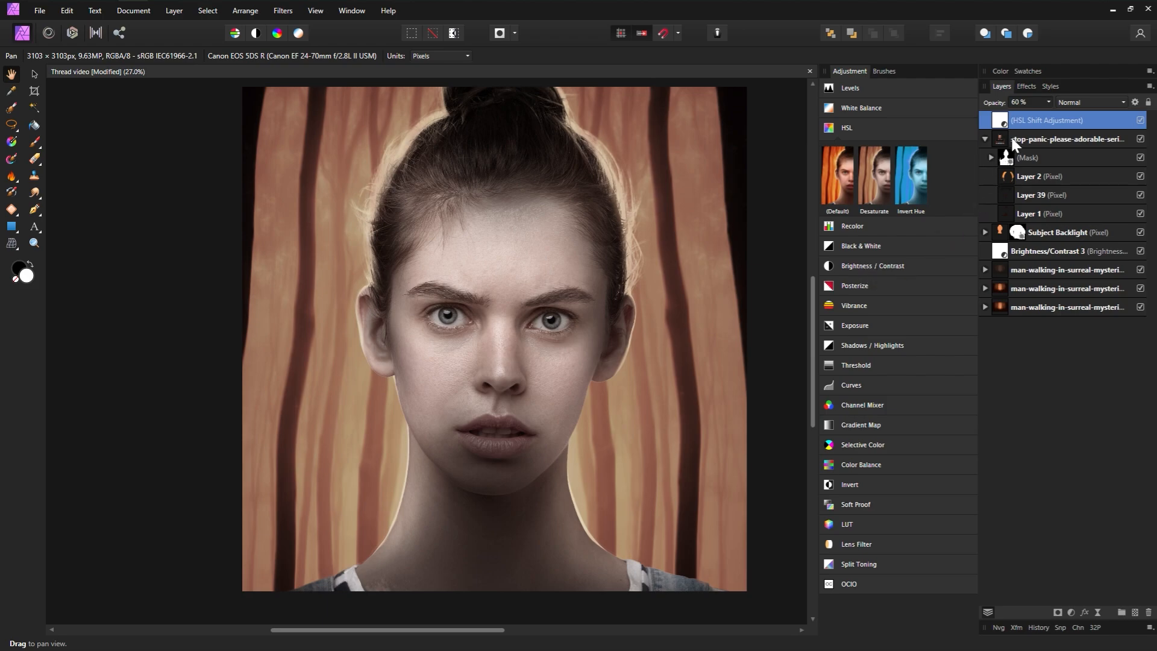
Step: Add a Brightness / Contrast adjustment directly above the portrait layer with Brightness 12 % and Contrast -26 %
left_click(1011, 137)
left_click(868, 260)
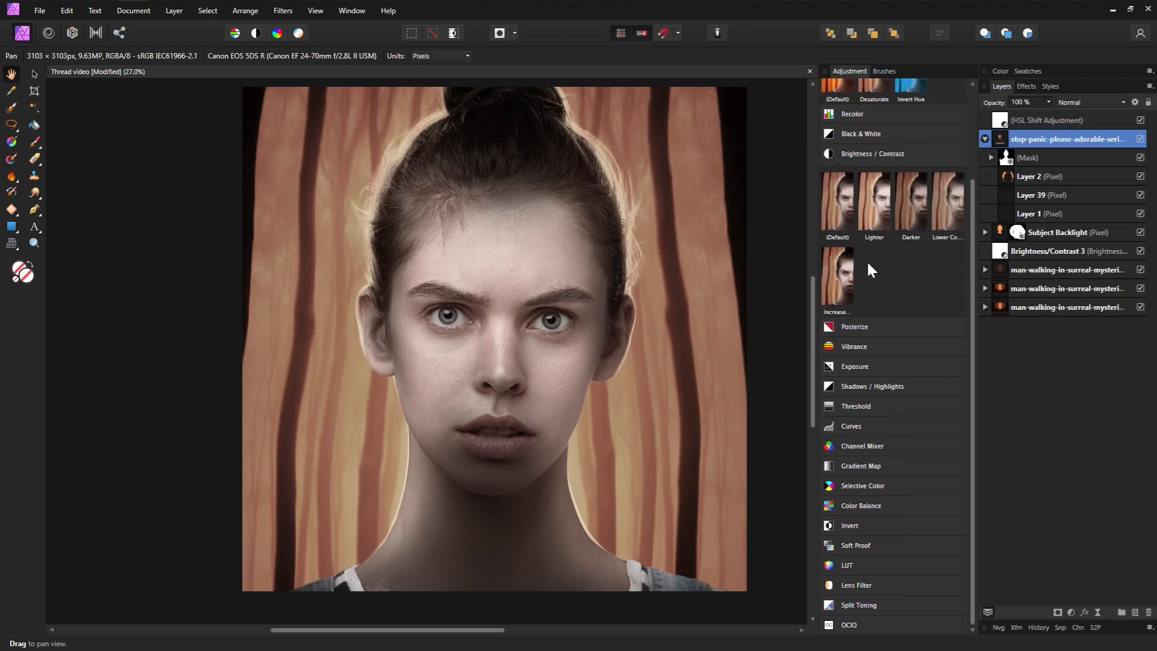
left_click(837, 215)
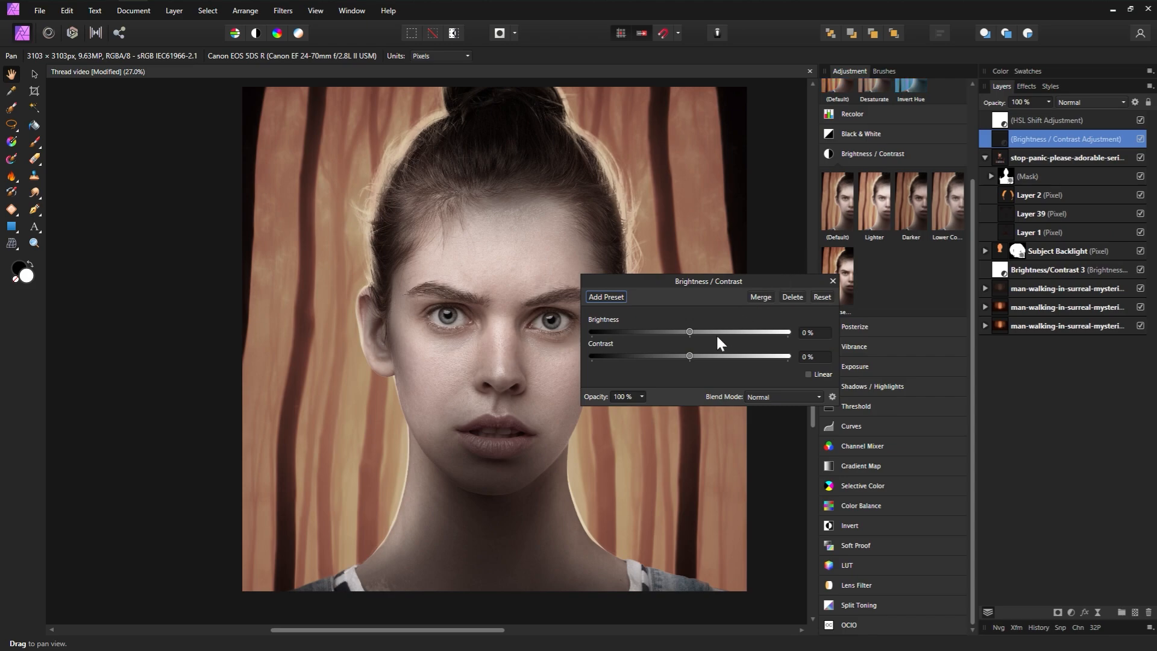
left_click_drag(696, 332, 674, 356)
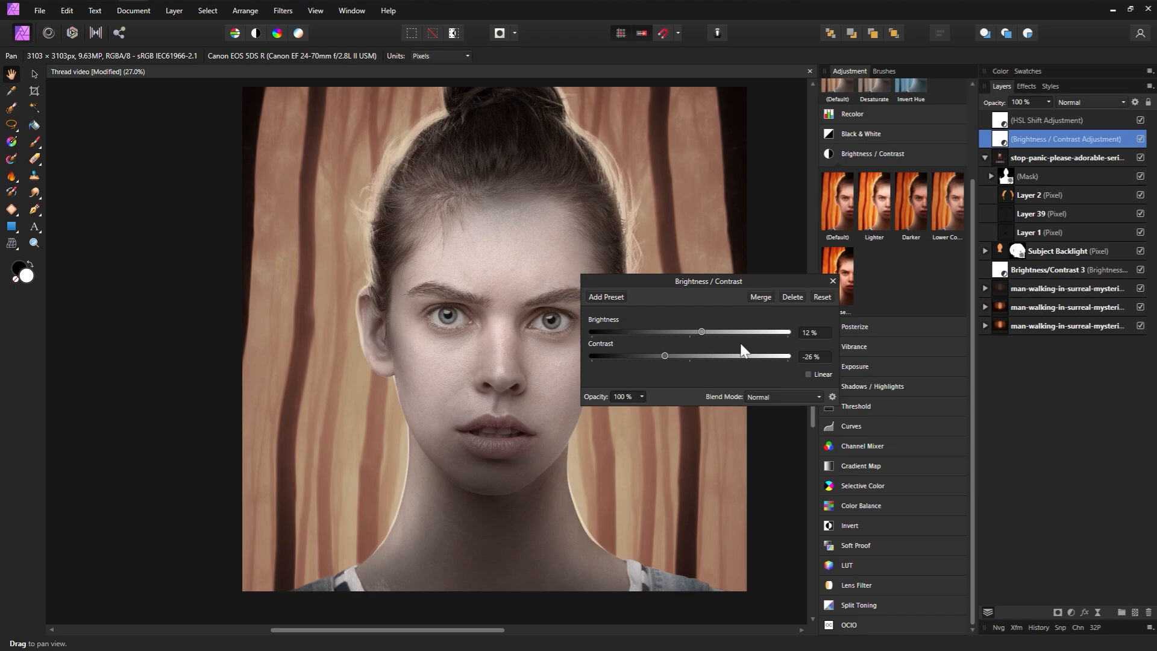
left_click(833, 280)
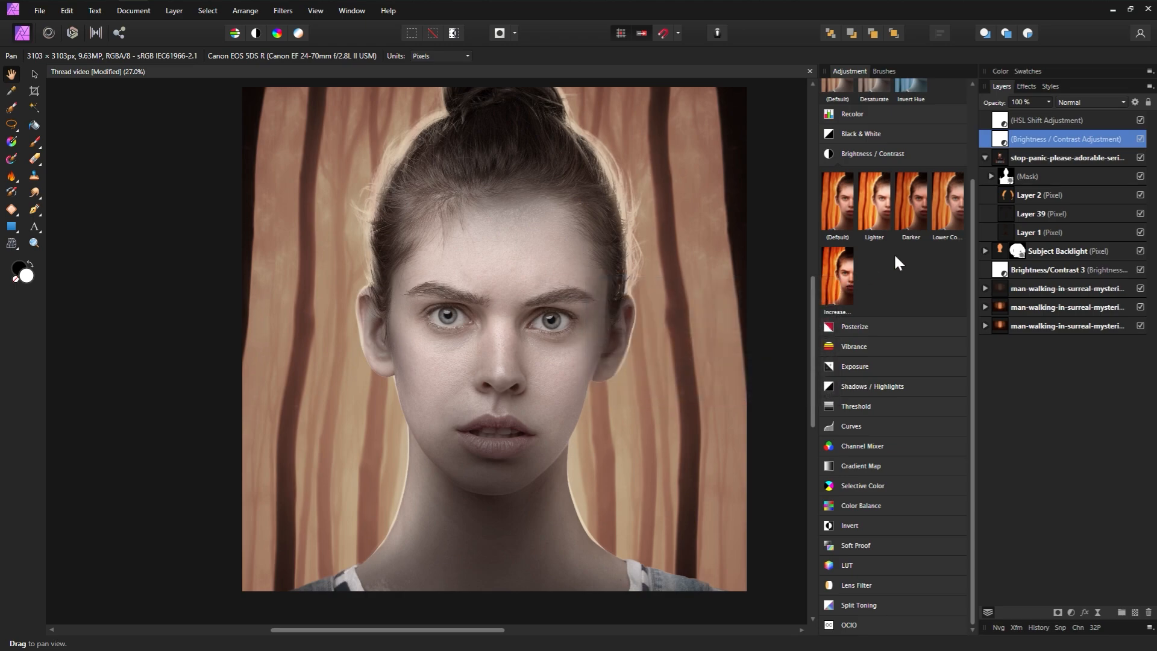
Step: Group the HSL and Brightness / Contrast adjustments and place a duplicate of the portrait's mask at the top of the group
left_click(1114, 122, "shift")
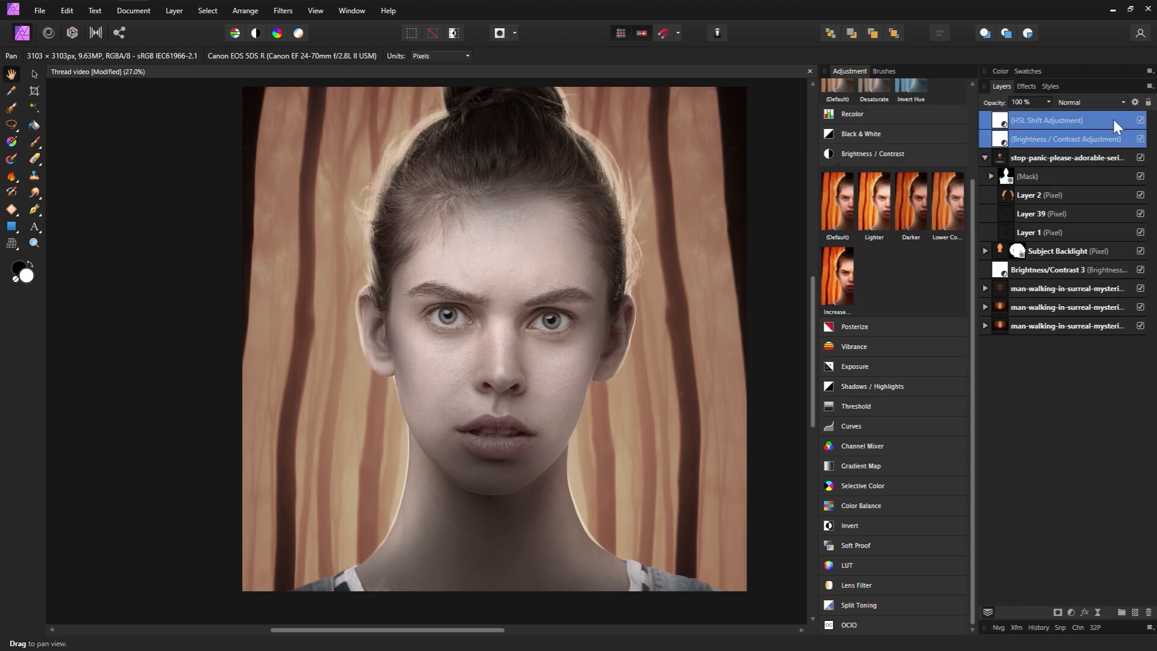
key("ctrl+g")
left_click(986, 120)
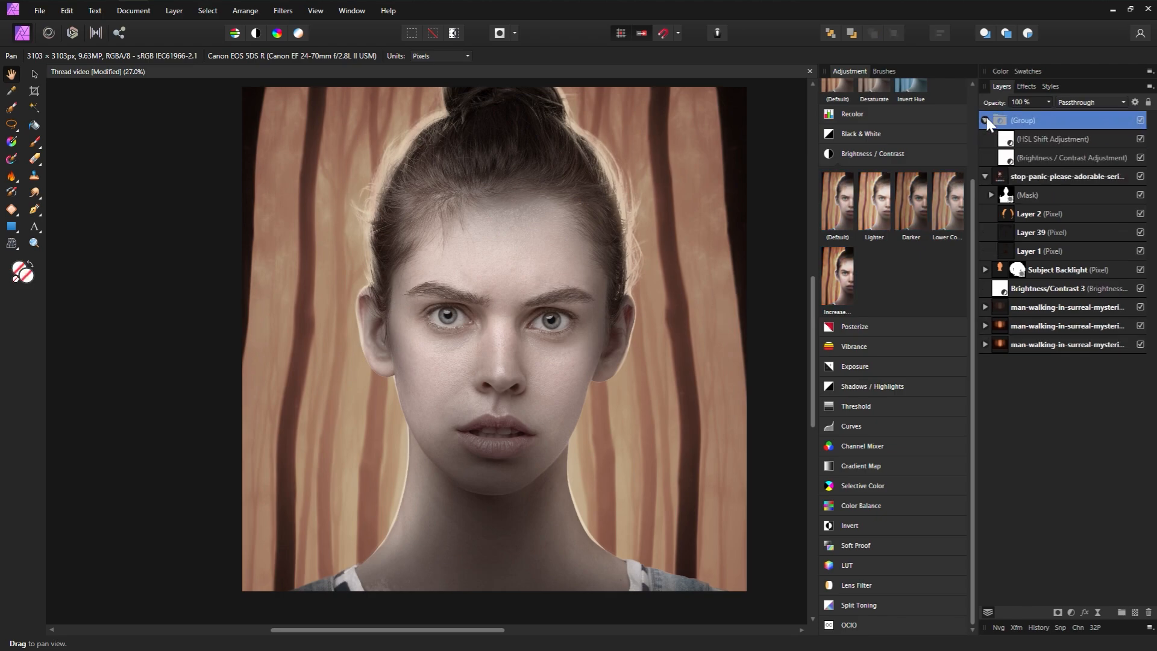
left_click(1049, 196)
key("ctrl+j")
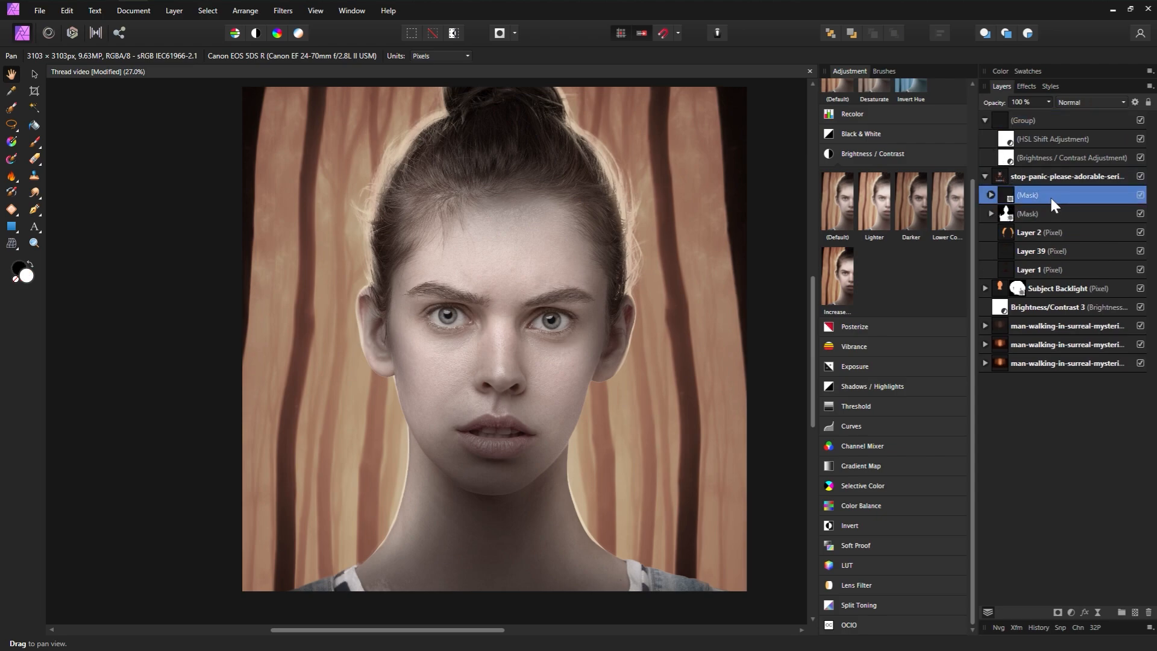
left_click_drag(1015, 194, 1012, 135)
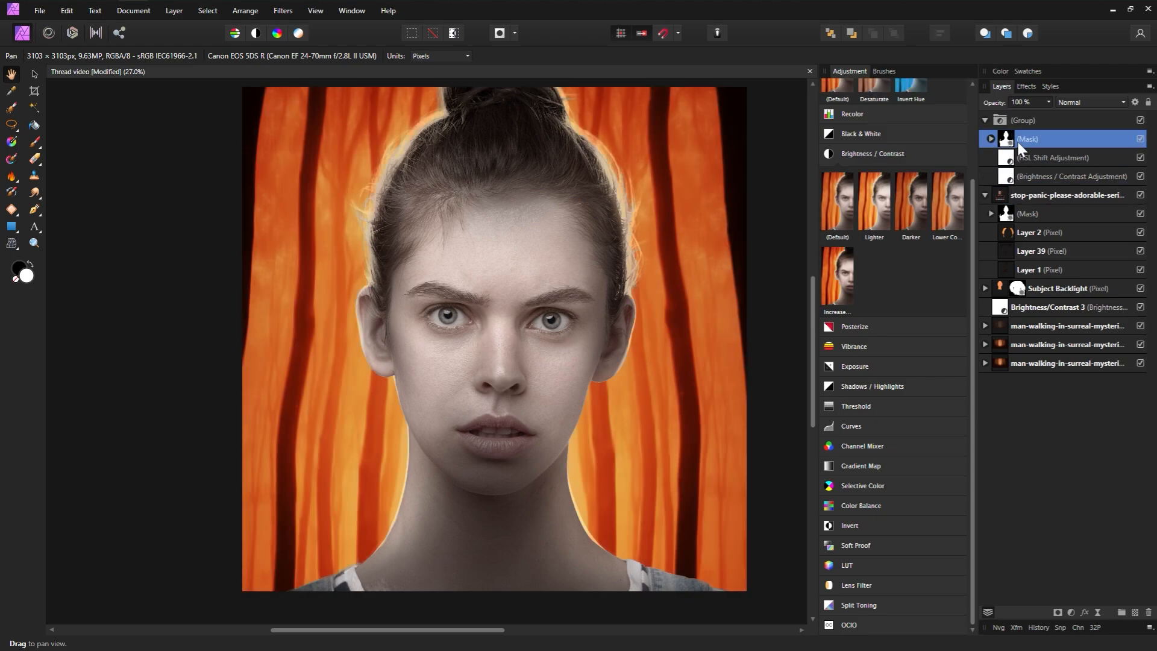
Step: Add a new mask above the HSL adjustment inside the group and invert it to black
left_click(1039, 156)
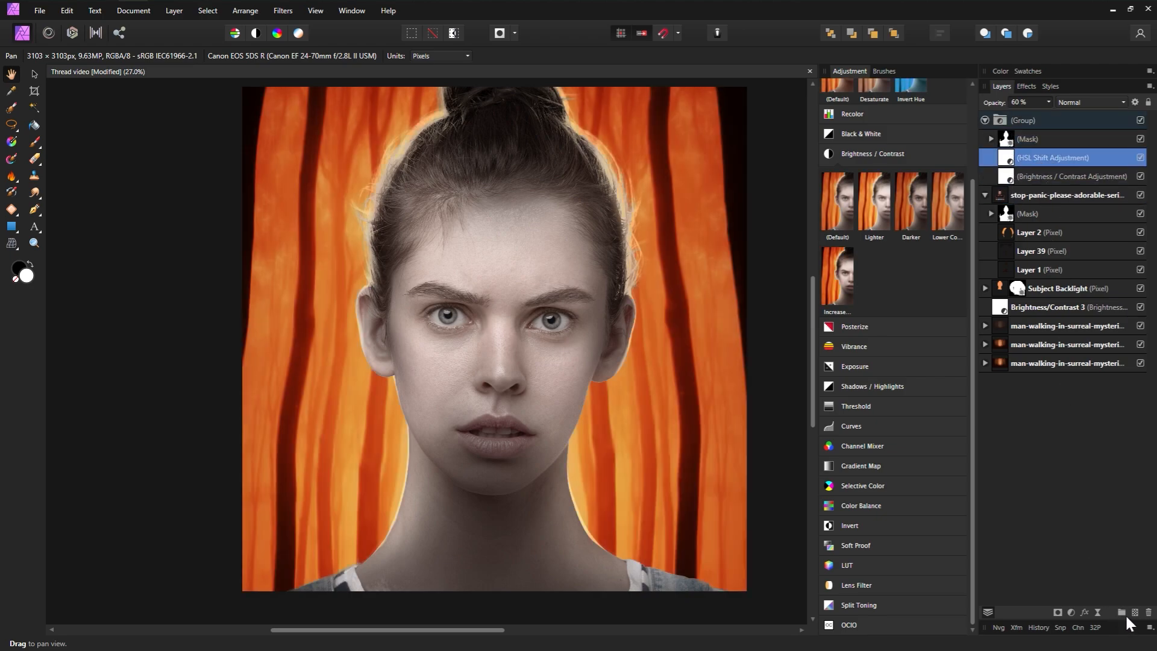
left_click(1056, 611)
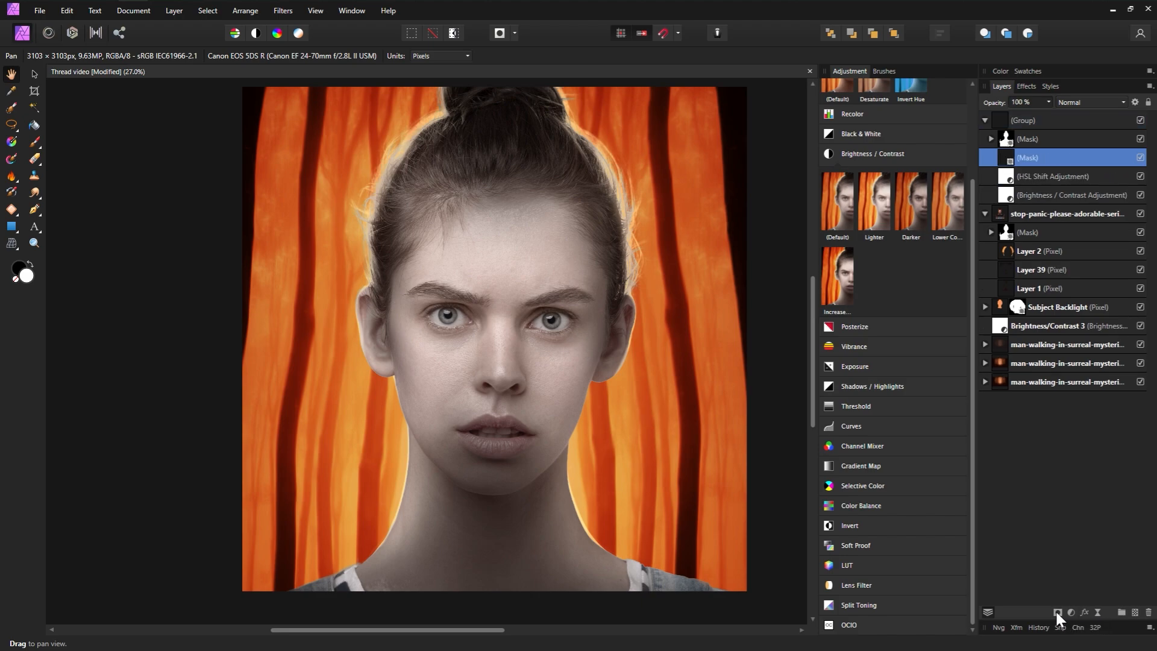
left_click(985, 212)
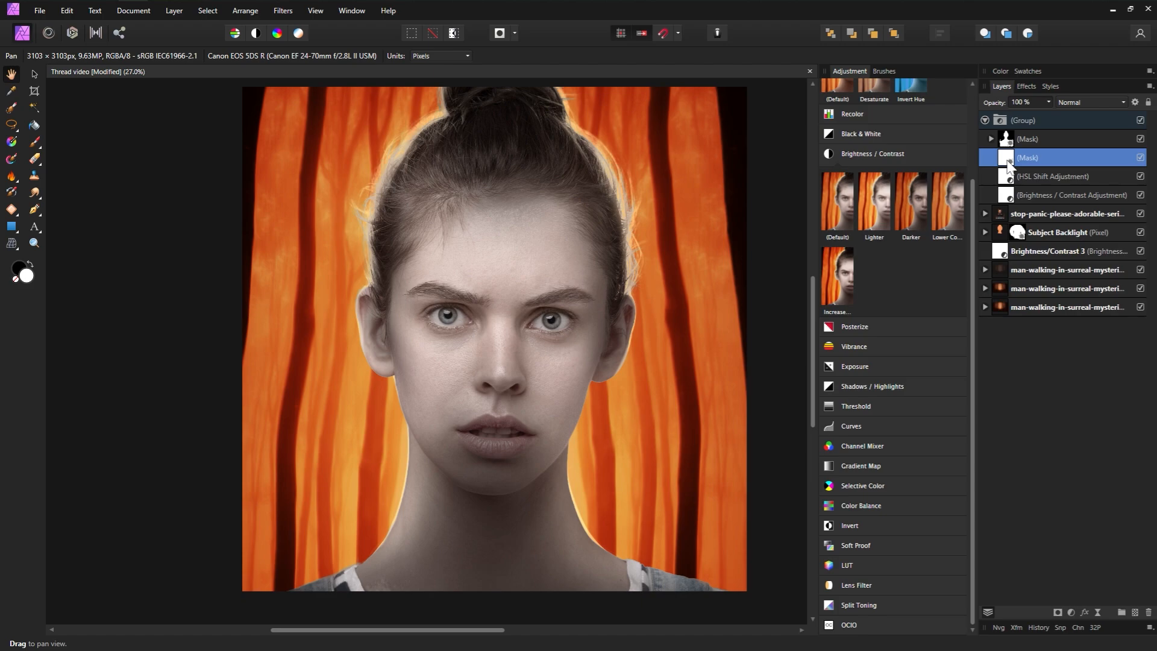
key("ctrl+i")
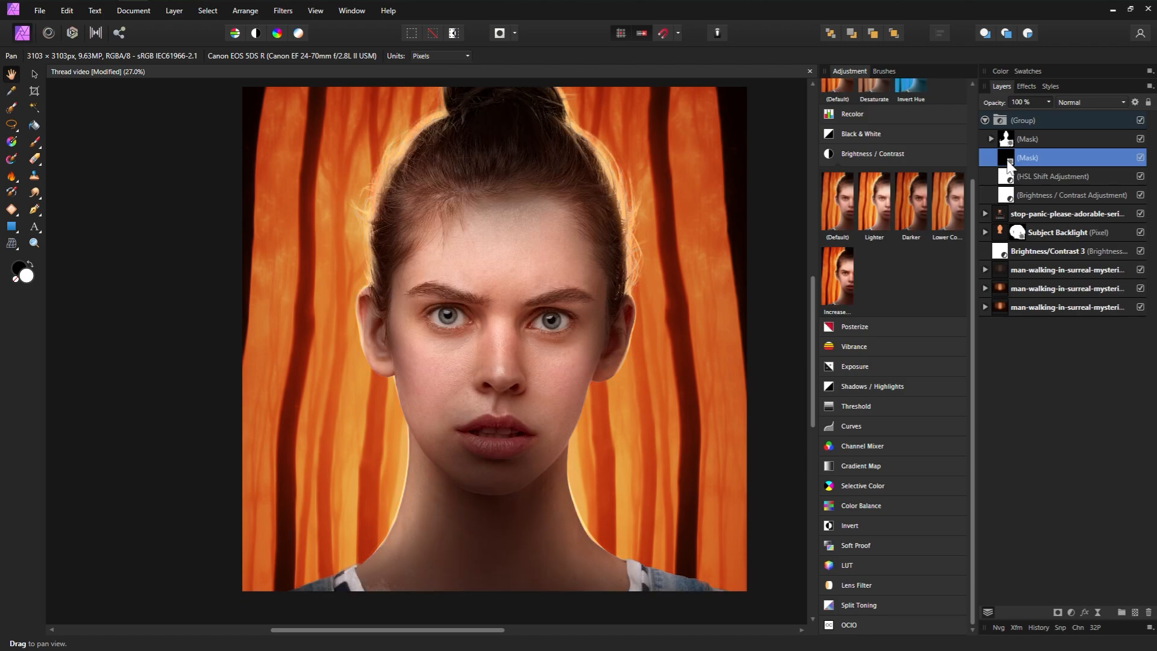
Step: Paint white on the black mask over the forehead, cheeks, chin and upper neck with textured Oils brushes
left_click(884, 71)
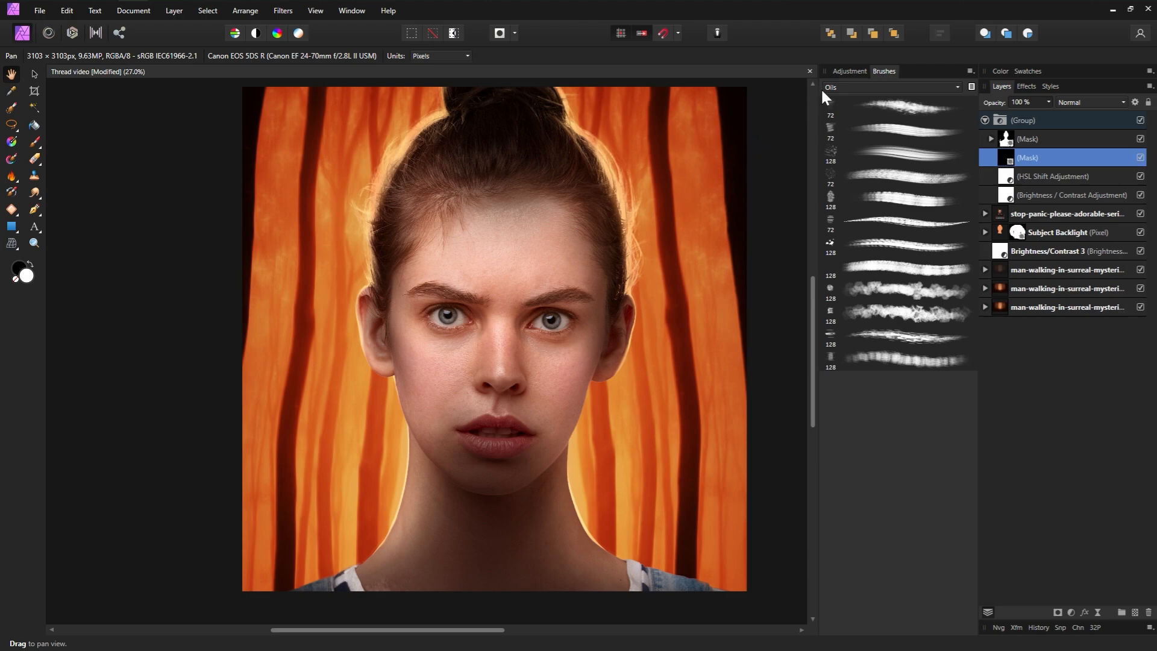
left_click(888, 157)
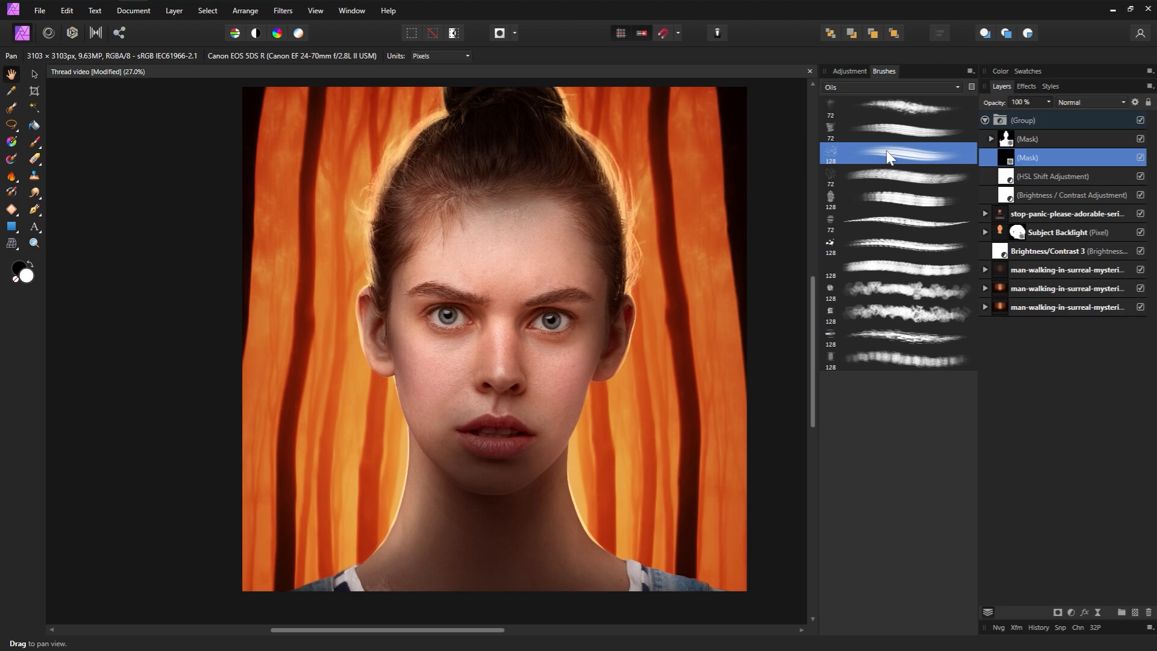
left_click(34, 142)
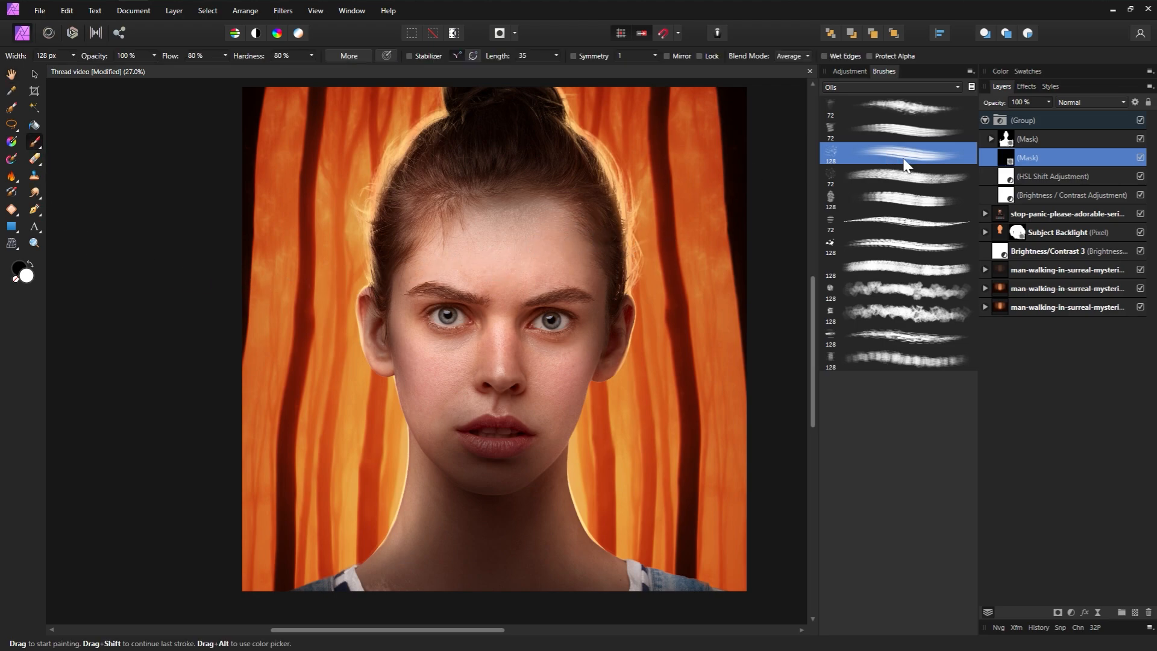
mouse_move(516, 272)
left_mouse_down()
mouse_move(479, 377)
mouse_move(458, 343)
left_mouse_up()
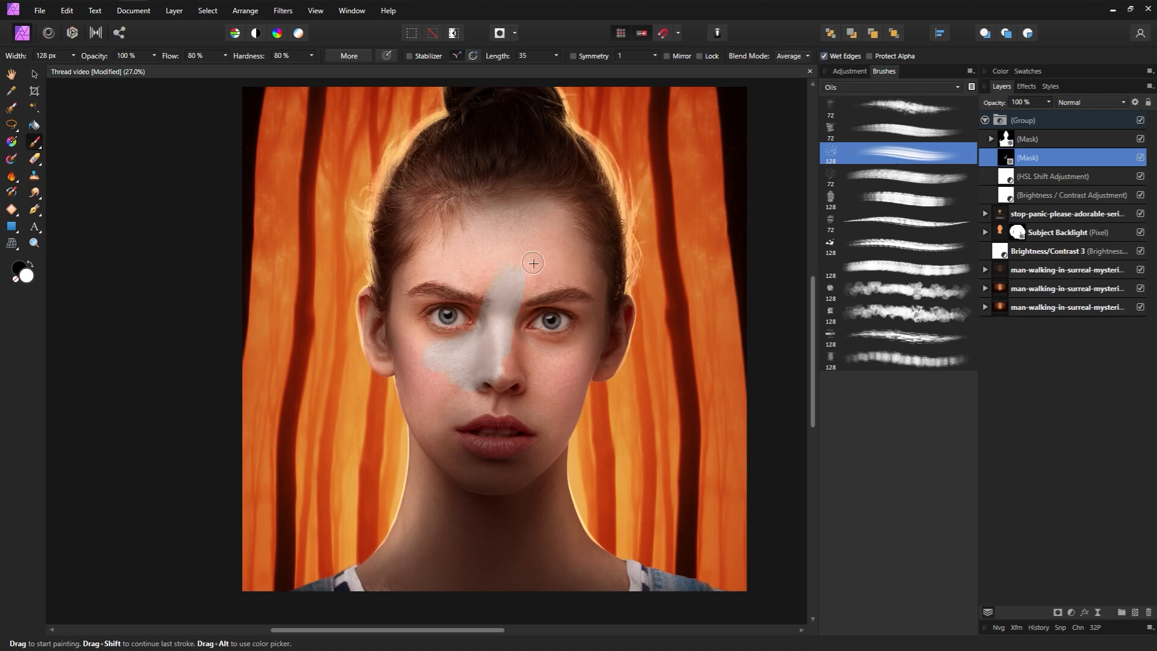
mouse_move(533, 263)
left_mouse_down()
mouse_move(566, 392)
mouse_move(446, 398)
mouse_move(516, 228)
mouse_move(486, 417)
left_mouse_up()
left_click(898, 245)
mouse_move(539, 453)
left_mouse_down()
mouse_move(422, 431)
mouse_move(427, 519)
left_mouse_up()
key("]")
left_click_drag(442, 455, 547, 389)
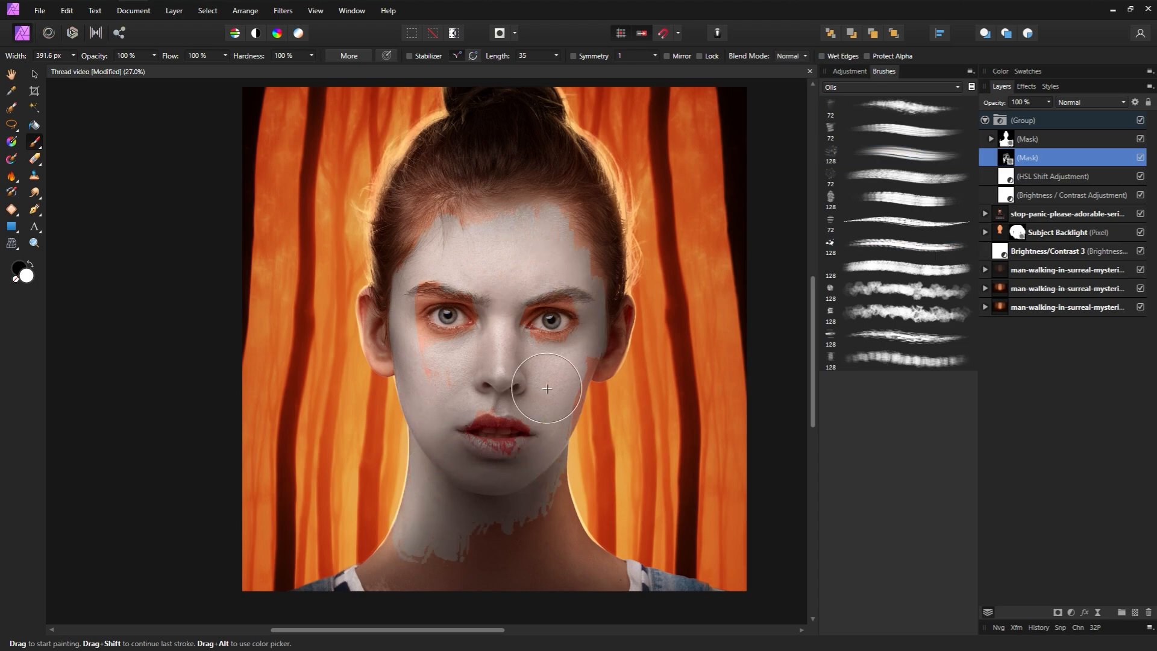
left_click_drag(431, 338, 423, 354)
Step: Try an enlarged, rougher Oils brush along the lower neck and undo the stroke
left_click(874, 299)
key("]")
key("]")
key("]")
left_click_drag(485, 526, 531, 537)
key("ctrl+z")
Step: Paint white over the lower neck and lips with another Oils brush enlarged to about 385 px at 38 % flow
left_click(892, 130)
left_click_drag(559, 483, 560, 517)
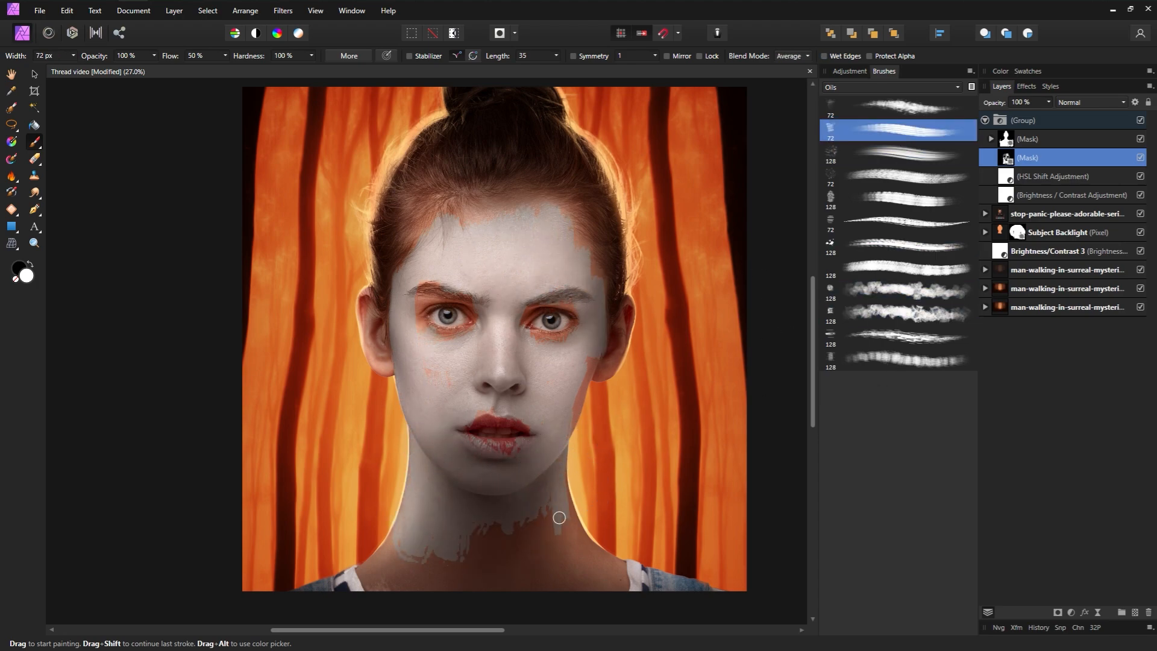
key("]")
key("]")
key("]")
key("]")
key("]")
key("]")
key("]")
key("]")
key("]")
key("]")
key("]")
key("]")
left_click_drag(178, 57, 171, 56)
mouse_move(523, 573)
left_mouse_down()
mouse_move(443, 532)
mouse_move(502, 561)
left_mouse_up()
left_click_drag(519, 434, 491, 443)
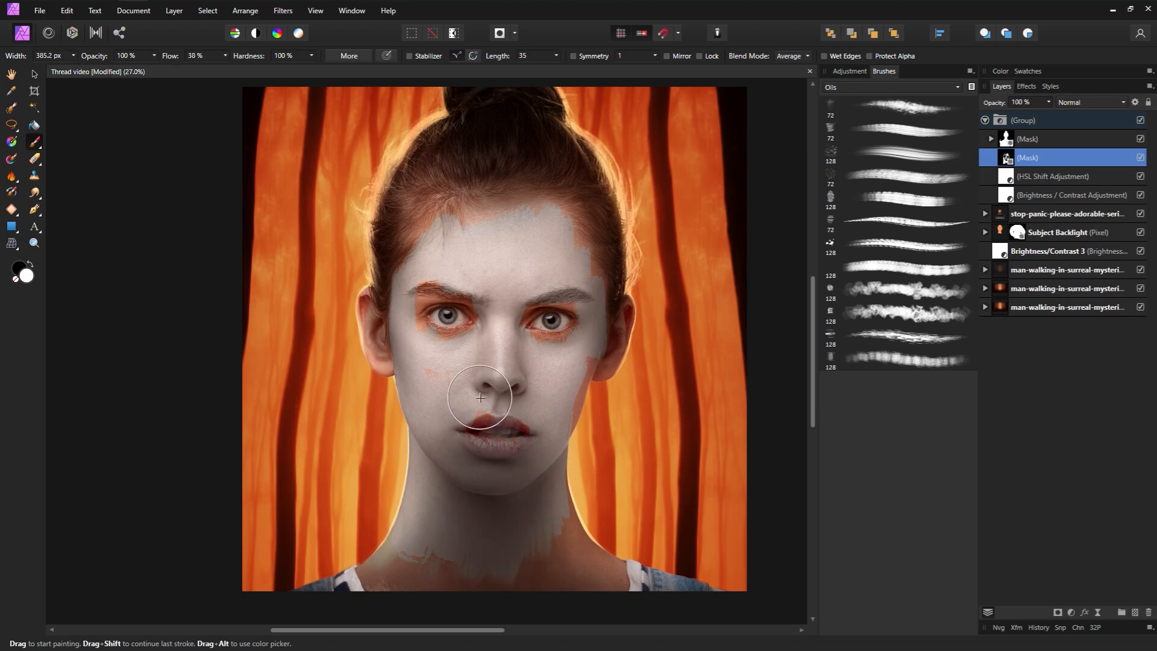
Step: Paint the mask black over the lips with the brush reduced to 197.2 px and flow raised to 63 %
key("bracketleft")
key("bracketleft")
key("bracketleft")
key("bracketleft")
key("bracketleft")
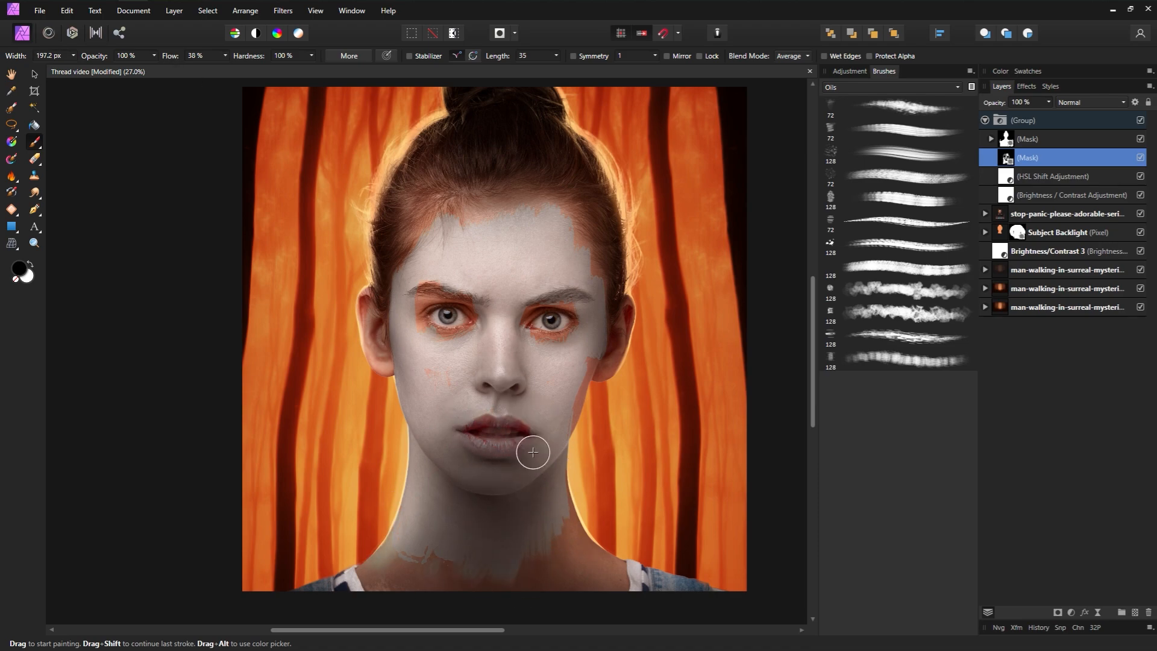
left_click_drag(524, 439, 516, 447)
left_click_drag(171, 56, 185, 56)
left_click_drag(515, 447, 497, 430)
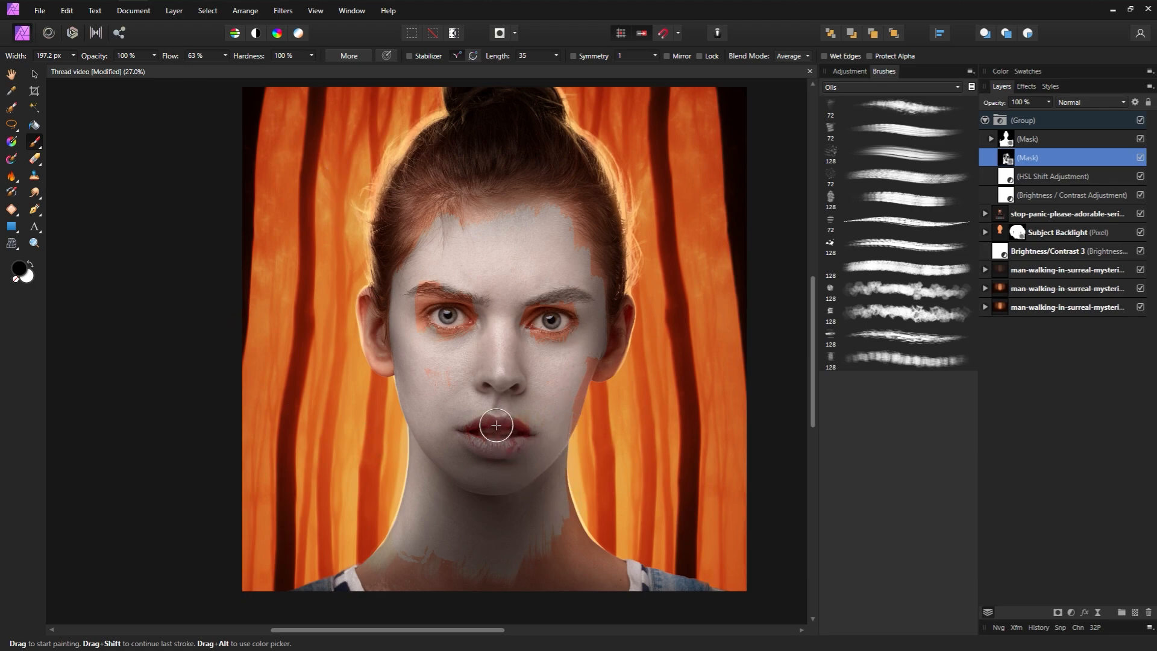
Step: Break up the mask on the lower cheek and neck with black and white strokes of a 128 px Oils brush
left_click(903, 273)
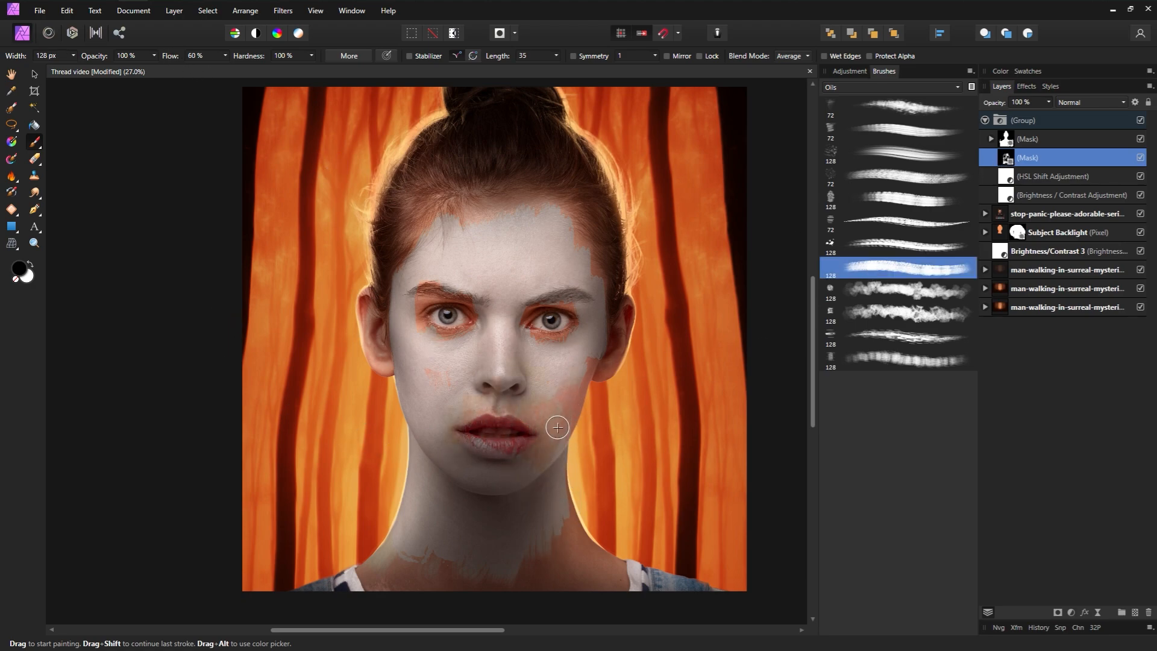
mouse_move(557, 427)
left_mouse_down()
mouse_move(510, 613)
mouse_move(469, 600)
mouse_move(453, 556)
mouse_move(396, 526)
mouse_move(566, 525)
left_mouse_up()
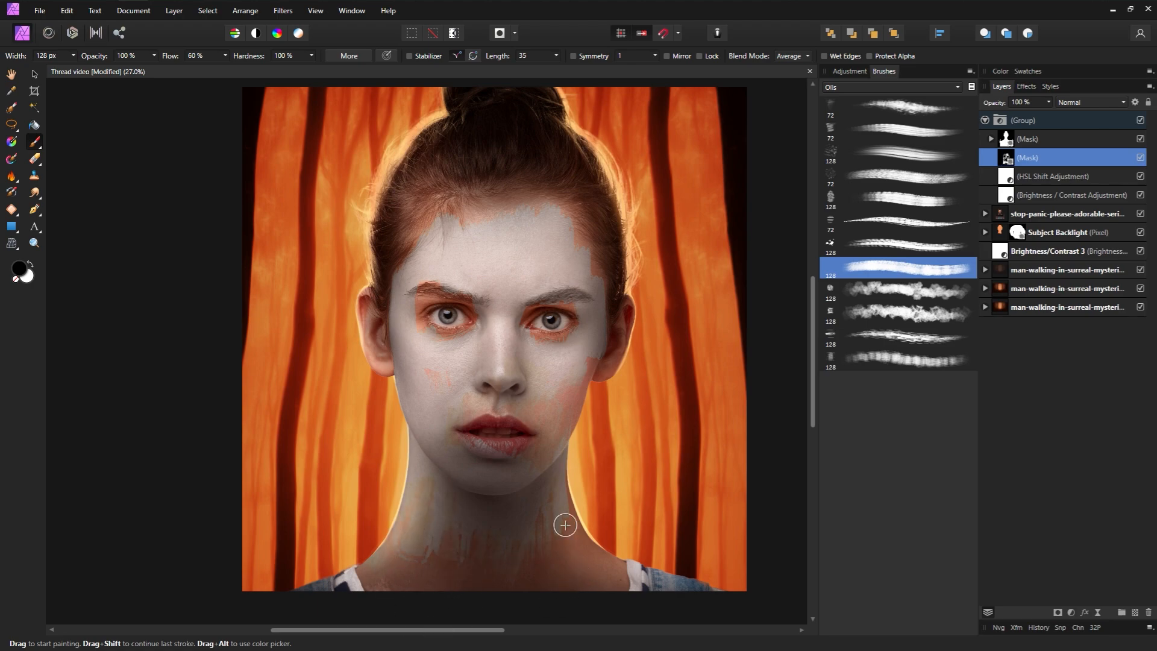
key("x")
left_click_drag(498, 580, 488, 562)
Step: Paint white with a large, low-flow Oils brush over the eyes and cheeks, and across the neck and shoulders
left_click(890, 137)
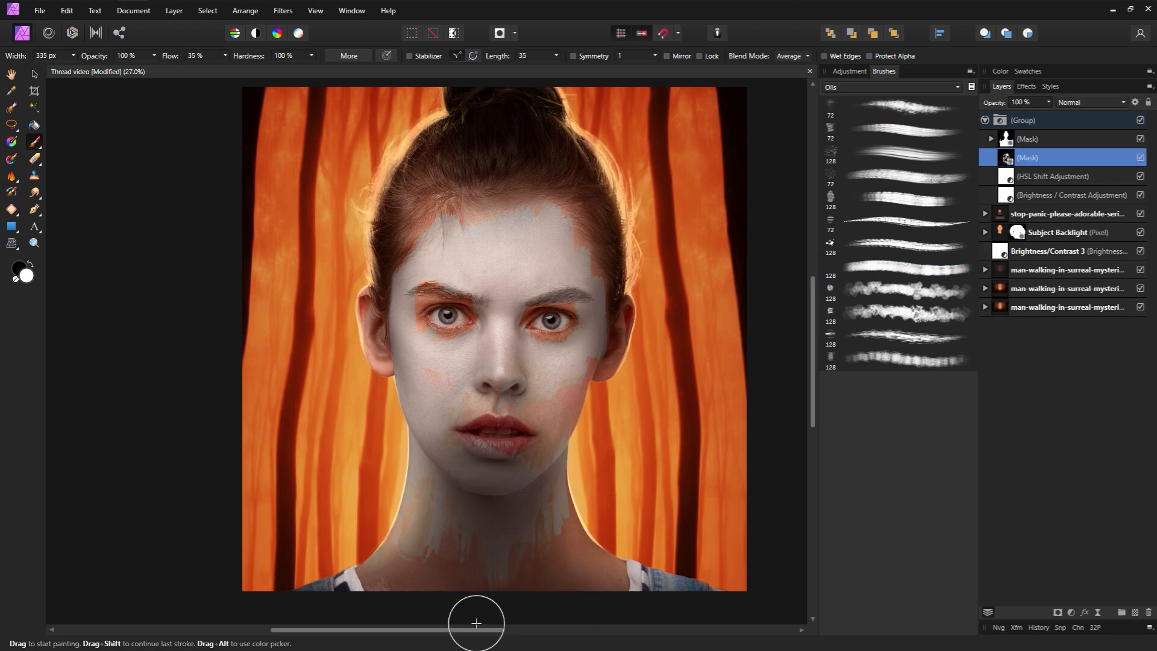
mouse_move(423, 300)
left_mouse_down()
mouse_move(471, 294)
mouse_move(537, 306)
mouse_move(567, 340)
mouse_move(584, 241)
mouse_move(572, 209)
mouse_move(501, 301)
mouse_move(425, 234)
mouse_move(581, 236)
mouse_move(542, 186)
mouse_move(468, 168)
mouse_move(413, 239)
mouse_move(580, 210)
mouse_move(603, 341)
mouse_move(525, 436)
mouse_move(506, 432)
mouse_move(611, 417)
left_mouse_up()
key("bracketright")
key("bracketright")
key("bracketright")
key("bracketright")
key("bracketright")
key("bracketright")
key("bracketright")
key("bracketright")
mouse_move(449, 564)
left_mouse_down()
mouse_move(535, 534)
mouse_move(699, 539)
left_mouse_up()
Step: Shrink the brush to 64 px and switch between black and white to refine the mask's small details
key("bracketleft")
key("bracketleft")
key("bracketleft")
key("bracketleft")
key("bracketleft")
key("bracketleft")
key("bracketleft")
key("bracketleft")
key("bracketleft")
key("bracketleft")
key("bracketleft")
key("bracketleft")
key("bracketleft")
key("bracketleft")
key("bracketleft")
key("bracketleft")
key("x")
key("x")
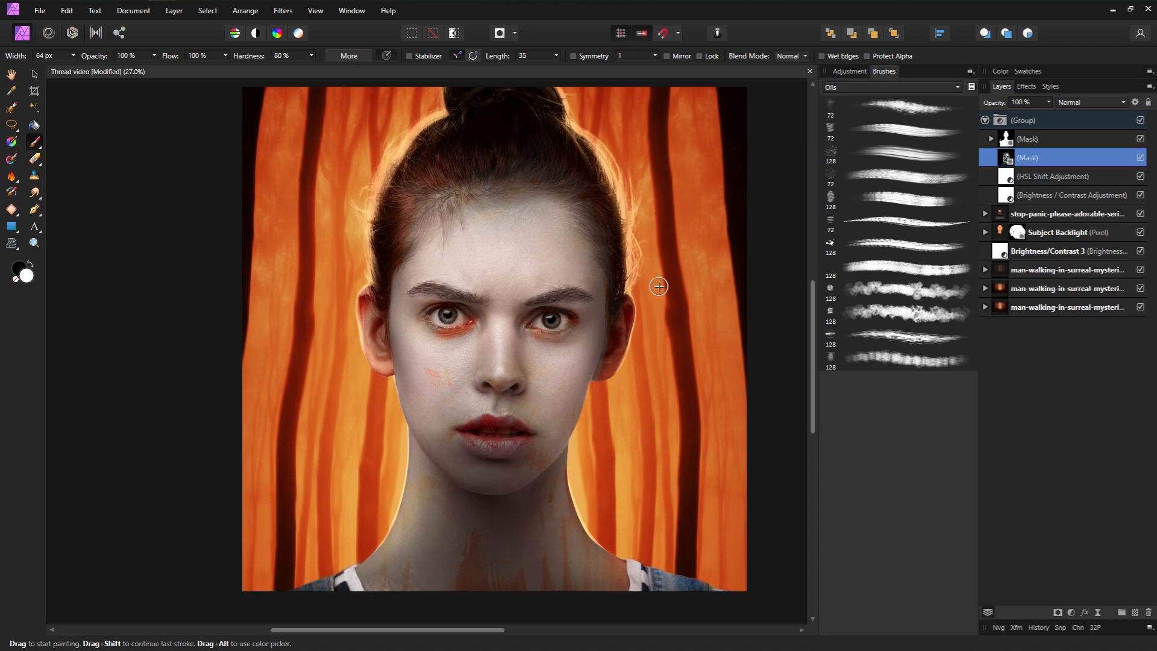
Step: Add a Brightness / Contrast adjustment with Brightness -100 % and Contrast 100 %, placed above the adjustment group
left_click(985, 120)
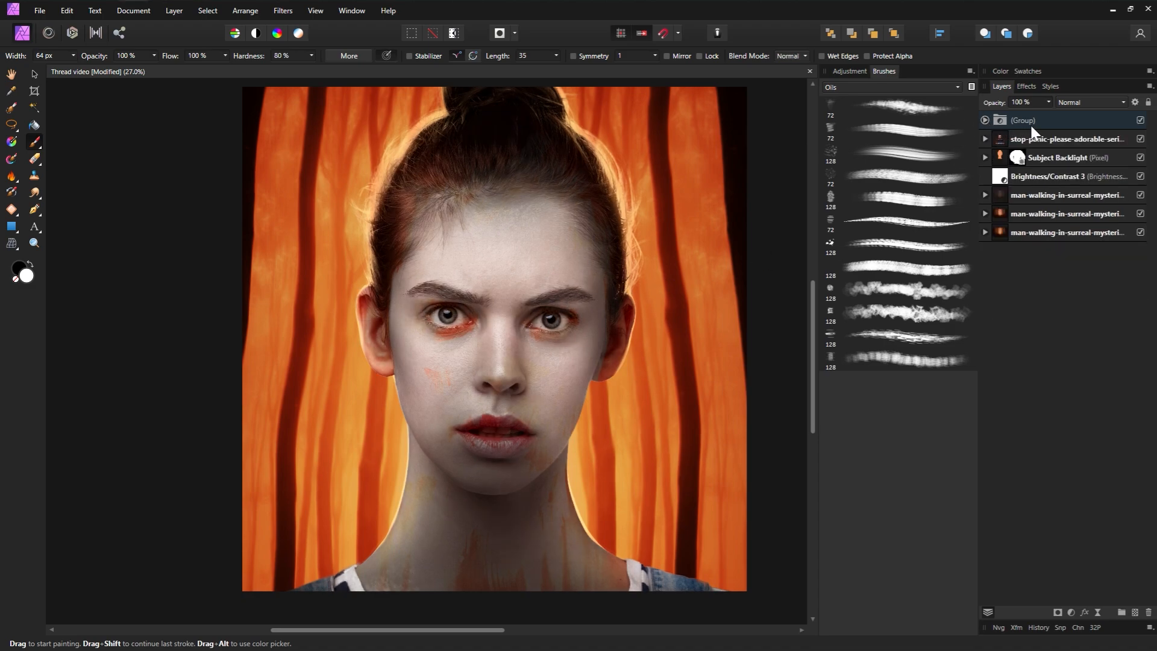
left_click(850, 71)
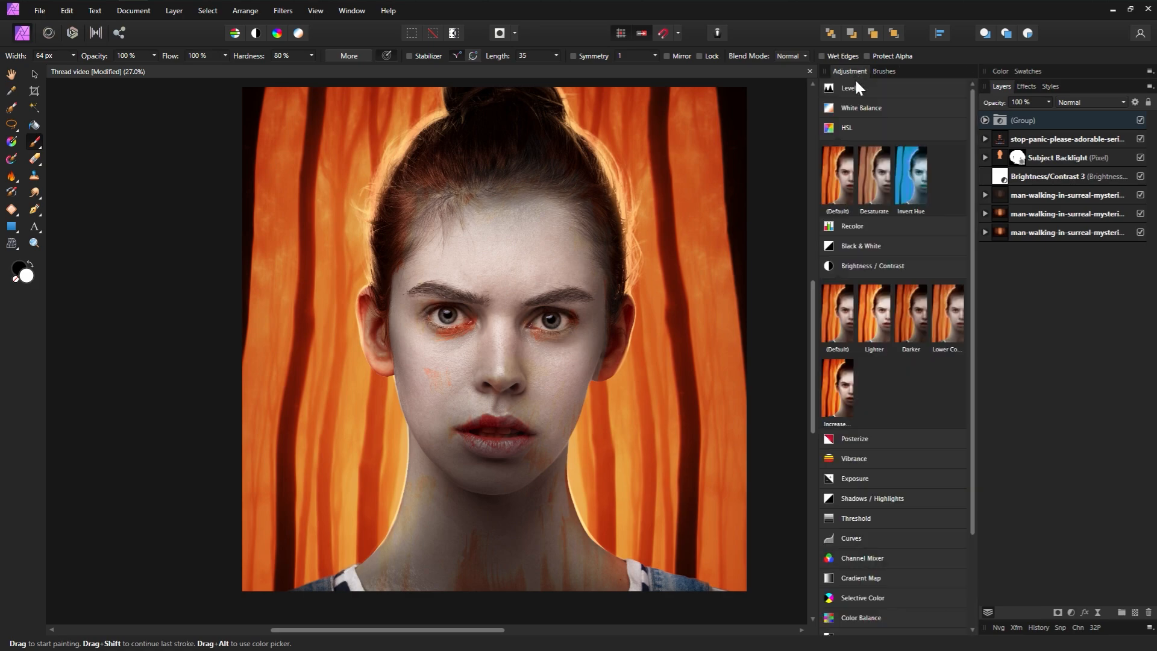
left_click(846, 324)
left_click_drag(687, 332, 577, 332)
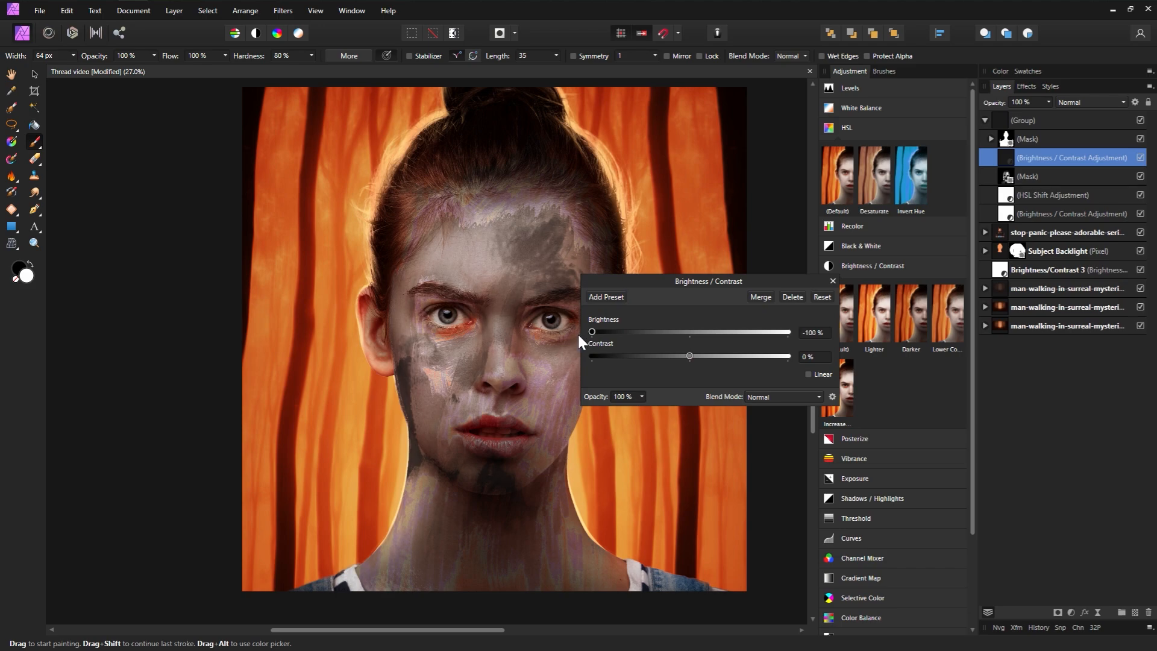
left_click_drag(689, 356, 785, 365)
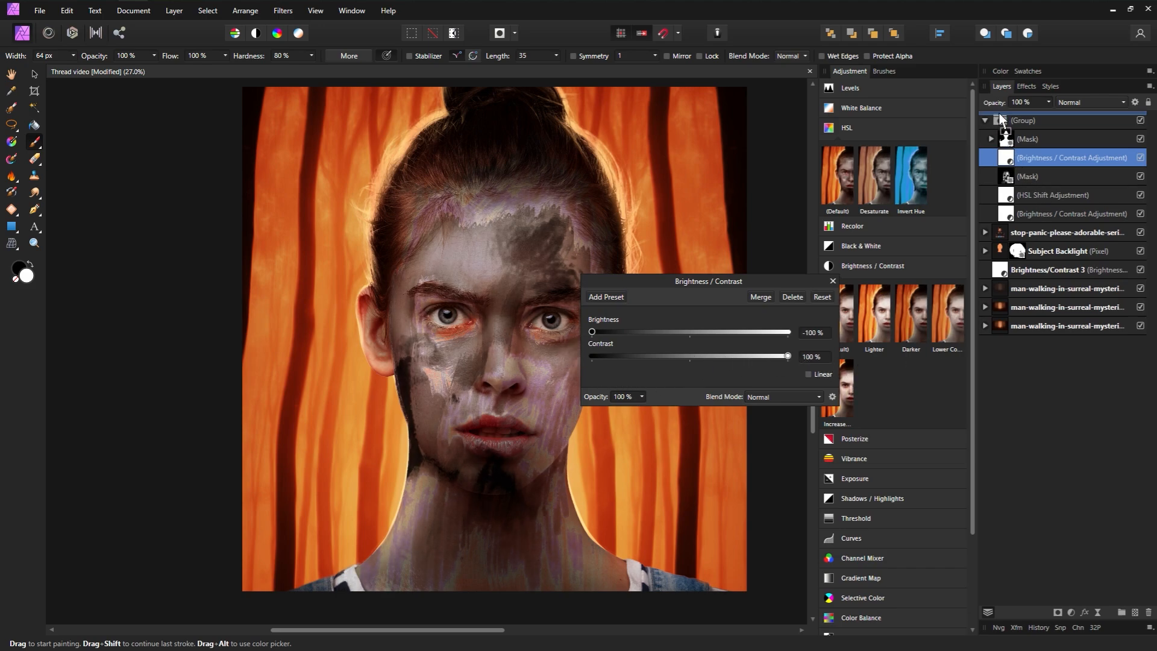
left_click_drag(999, 114, 1000, 114)
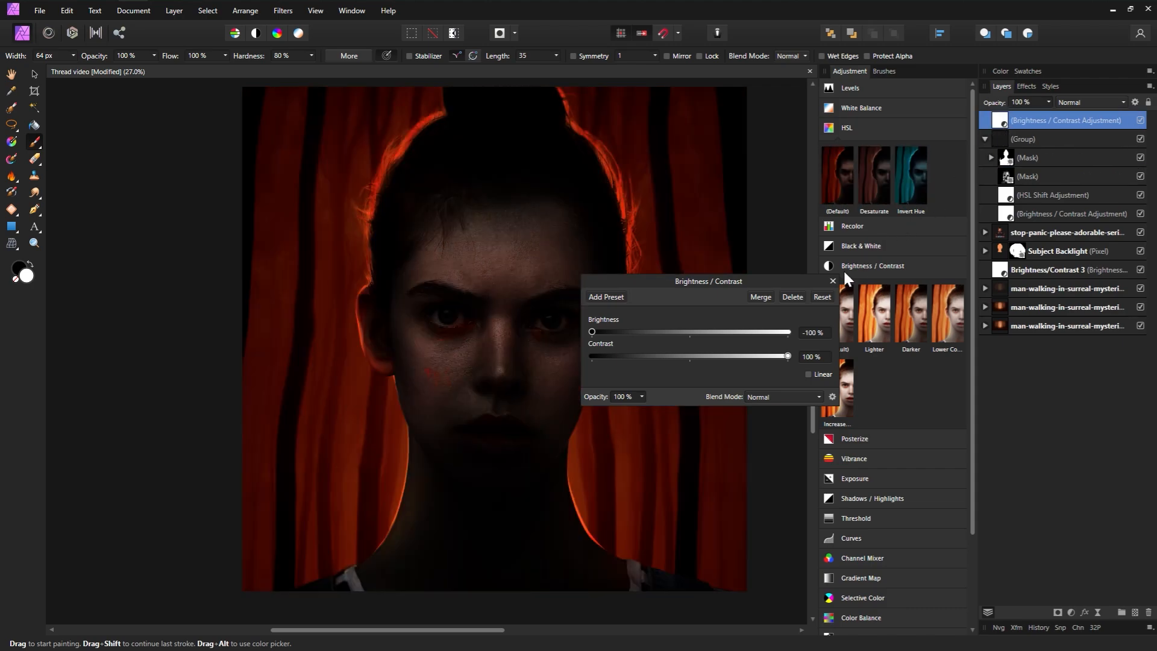
Step: Add an HSL adjustment above the darkening Brightness / Contrast adjustment with the Saturation Shift at -25 %
left_click(831, 181)
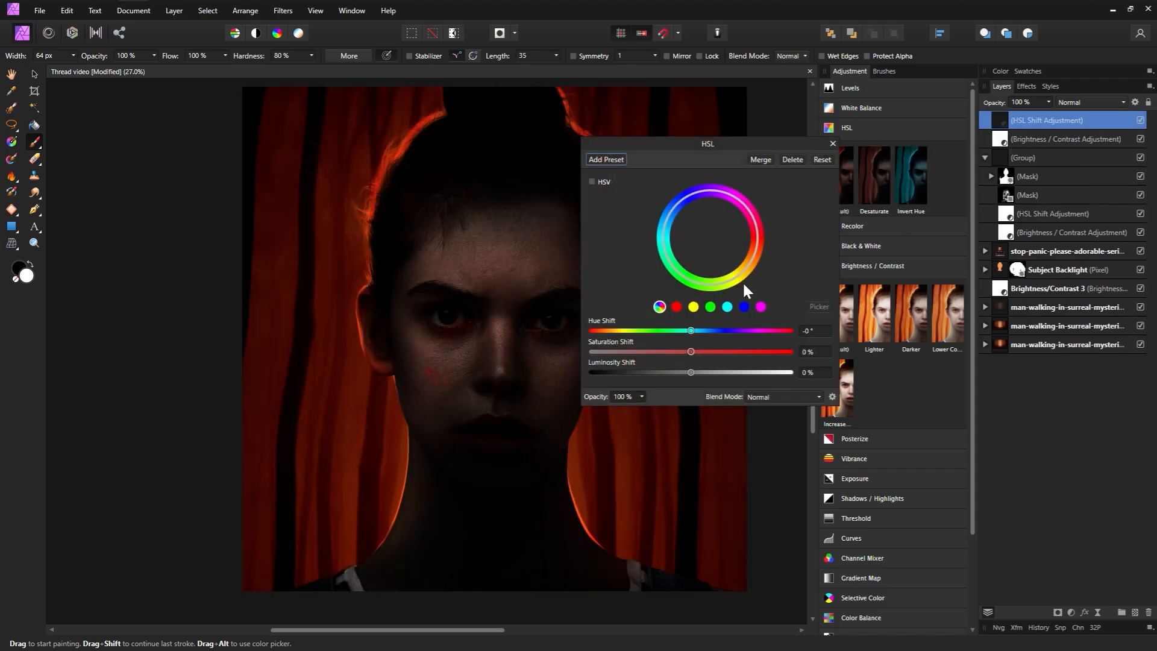
left_click_drag(674, 352, 667, 355)
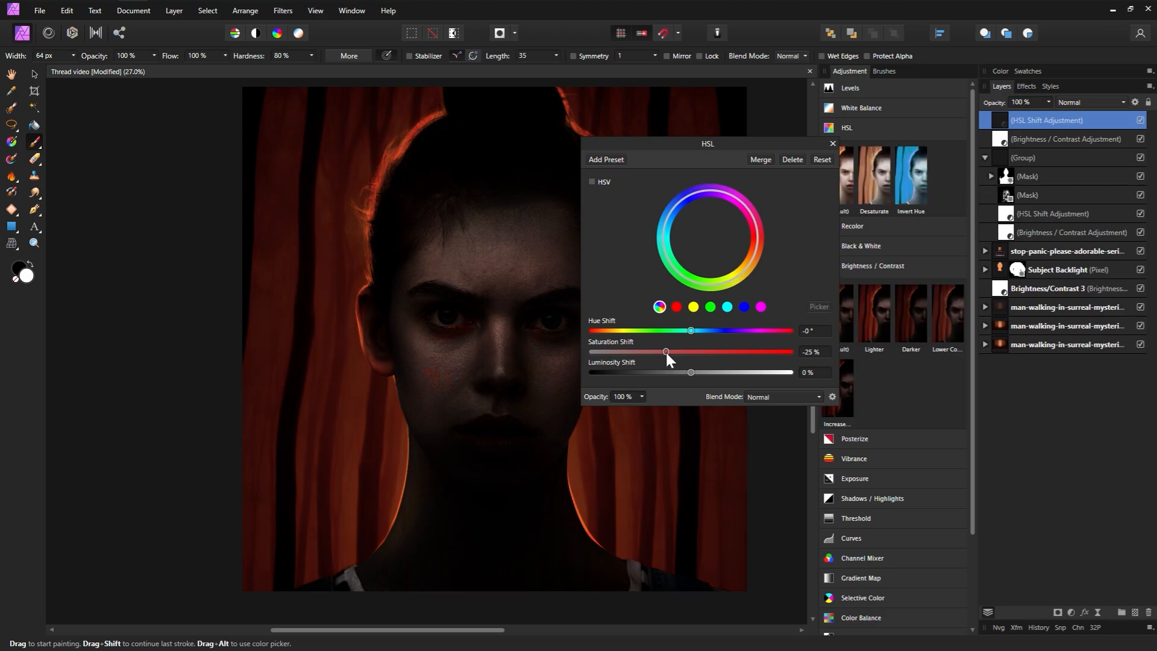
left_click(831, 143)
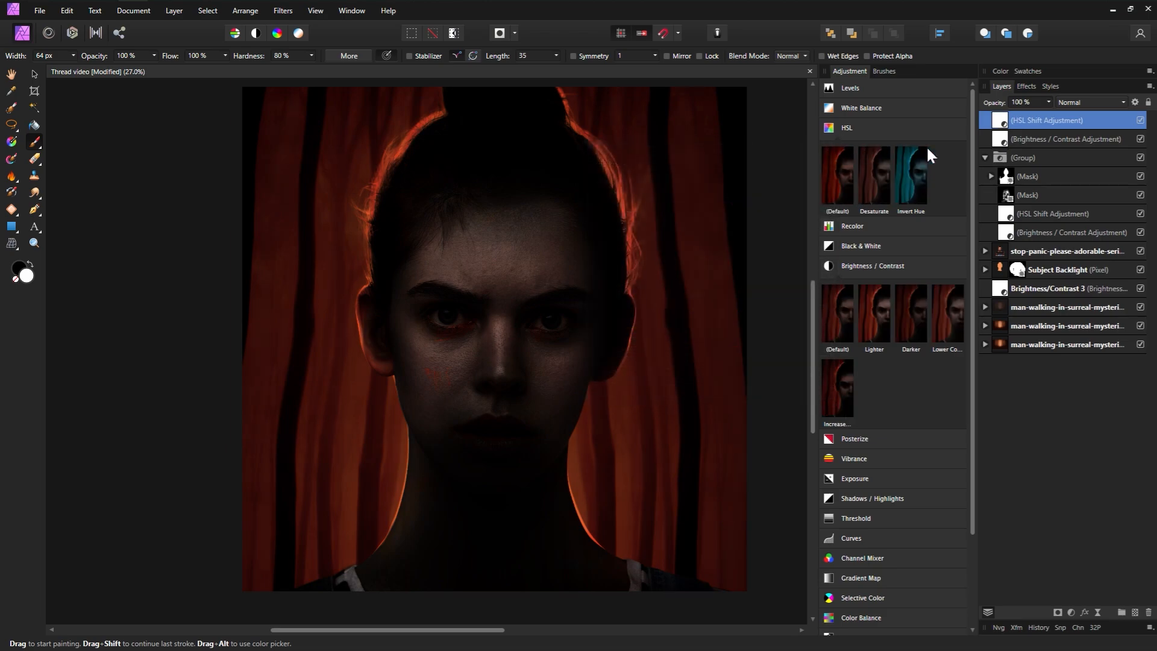
Step: Group the topmost HSL and darkening Brightness / Contrast adjustments together and hide that group
left_click(1063, 141, "shift")
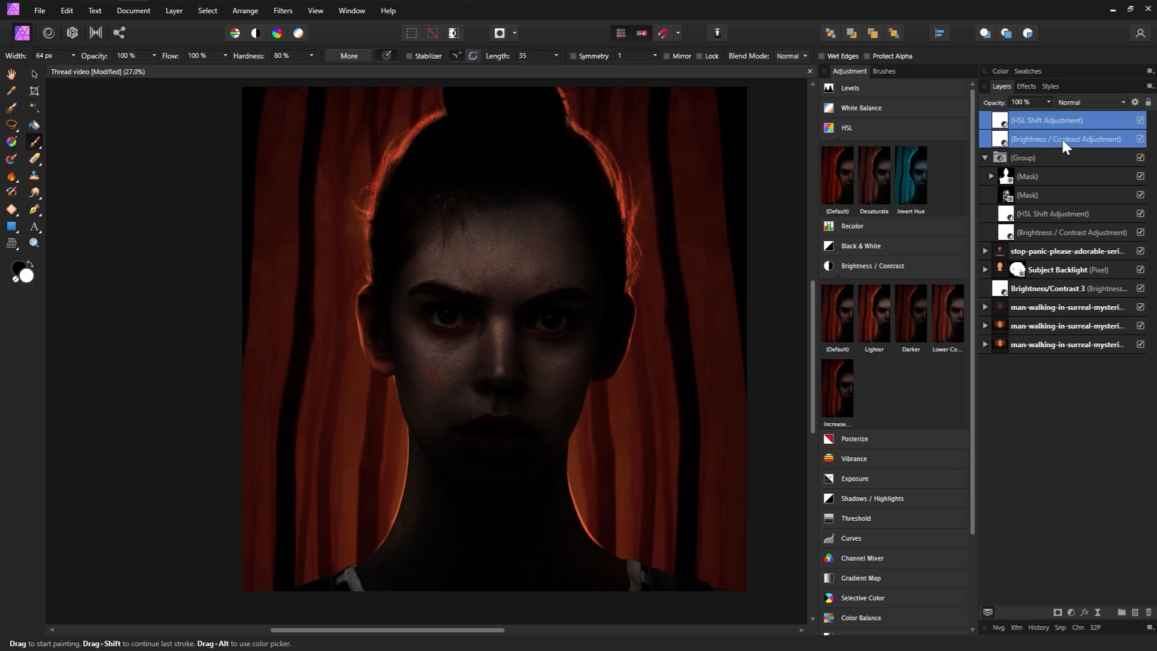
key("ctrl+g")
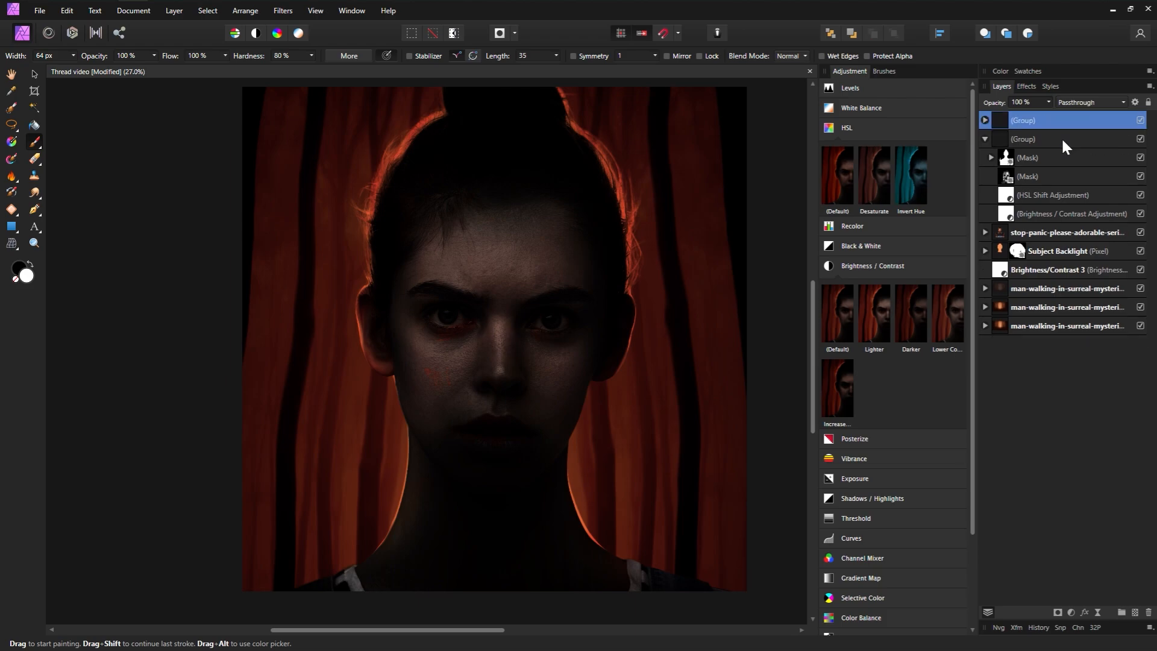
left_click(1141, 120)
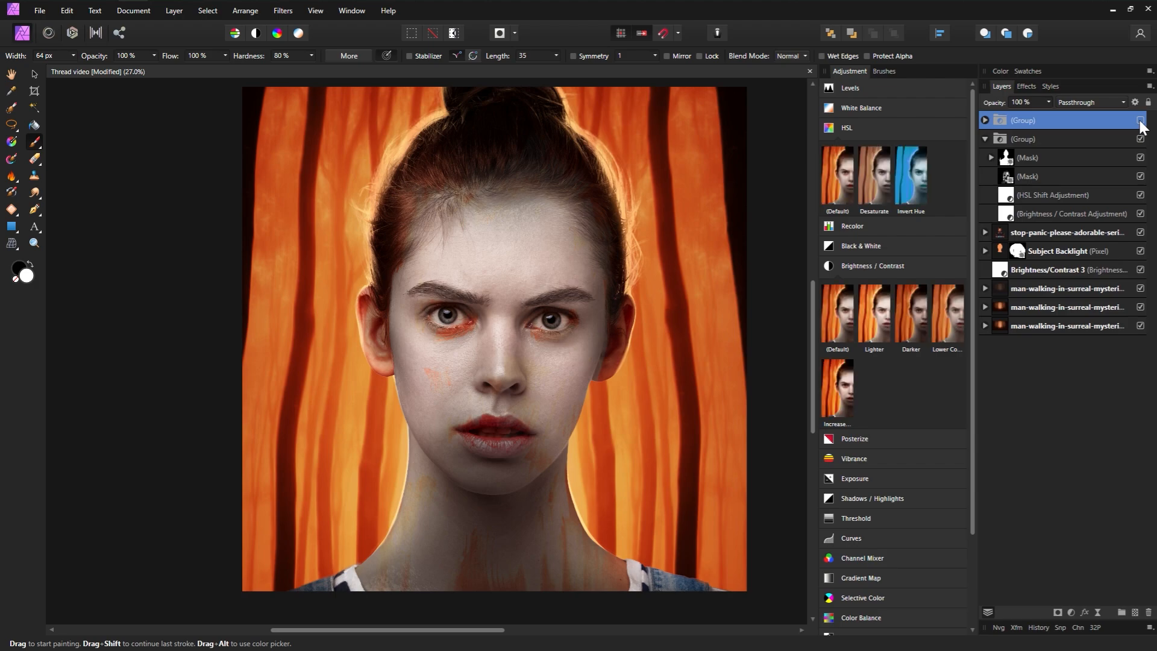
Step: Add a Brightness / Contrast adjustment inside the portrait layer below Layer 1, with Brightness -11 % and Contrast 47 %, and compare before and after
left_click(986, 232)
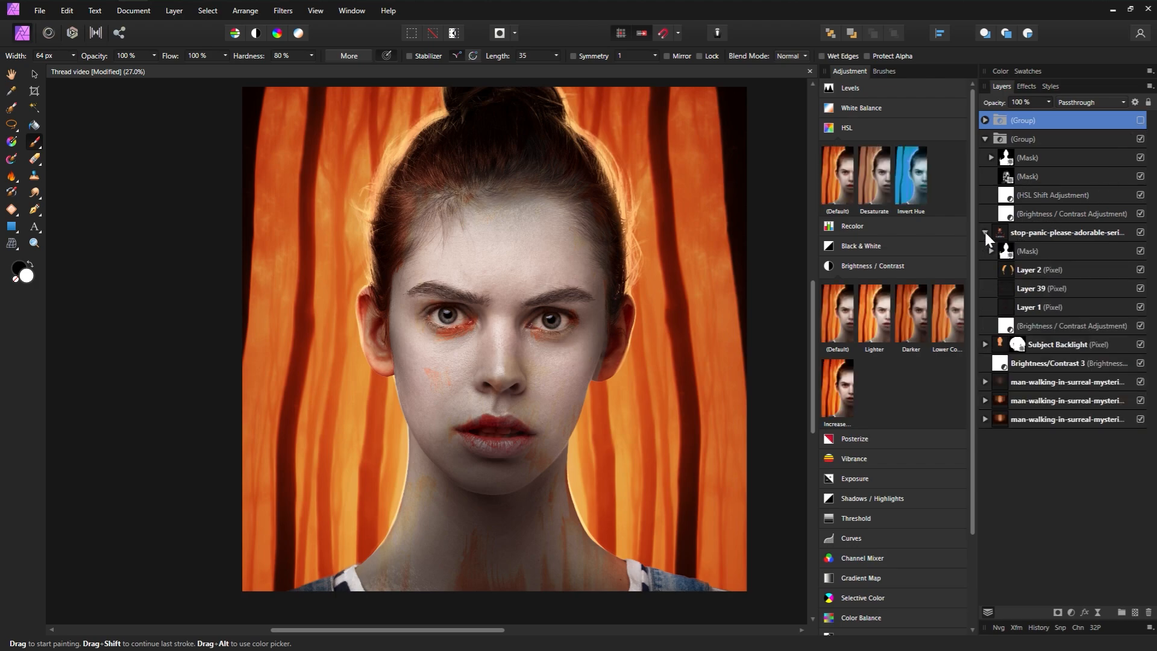
left_click(1063, 293)
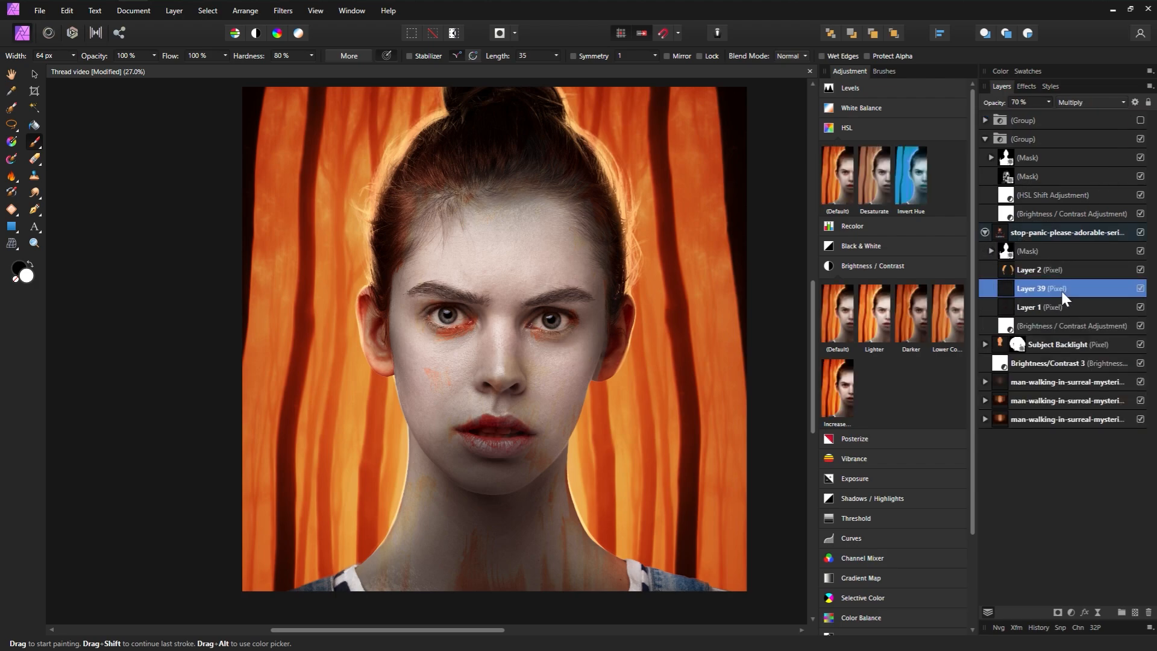
left_click(844, 319)
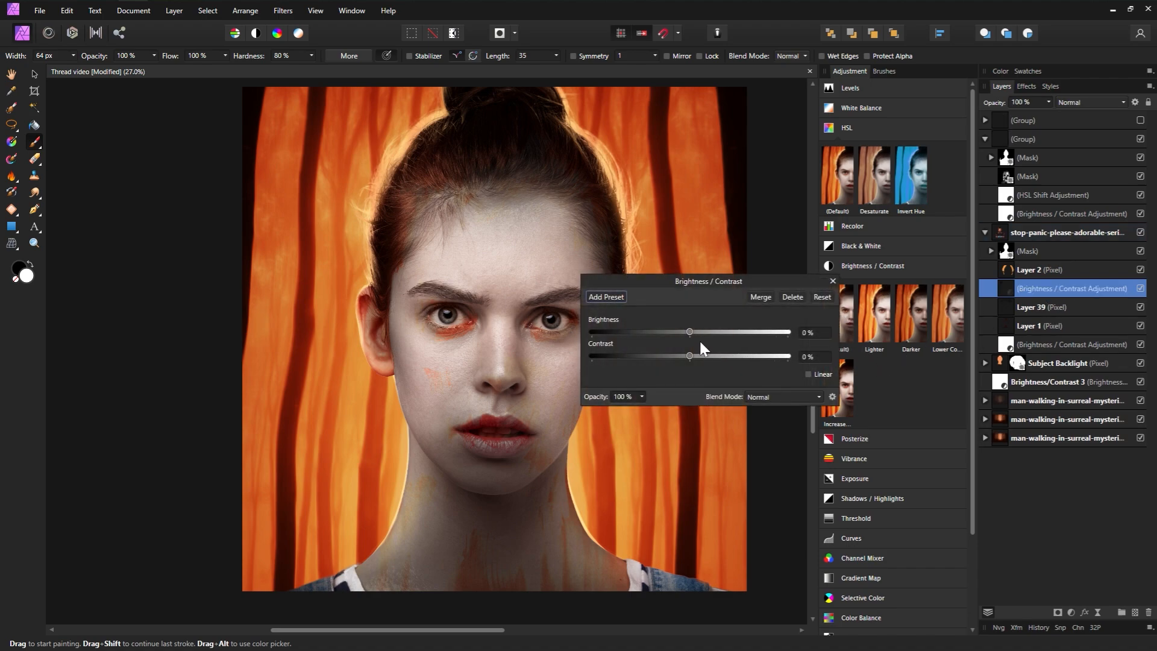
left_click_drag(690, 333, 680, 335)
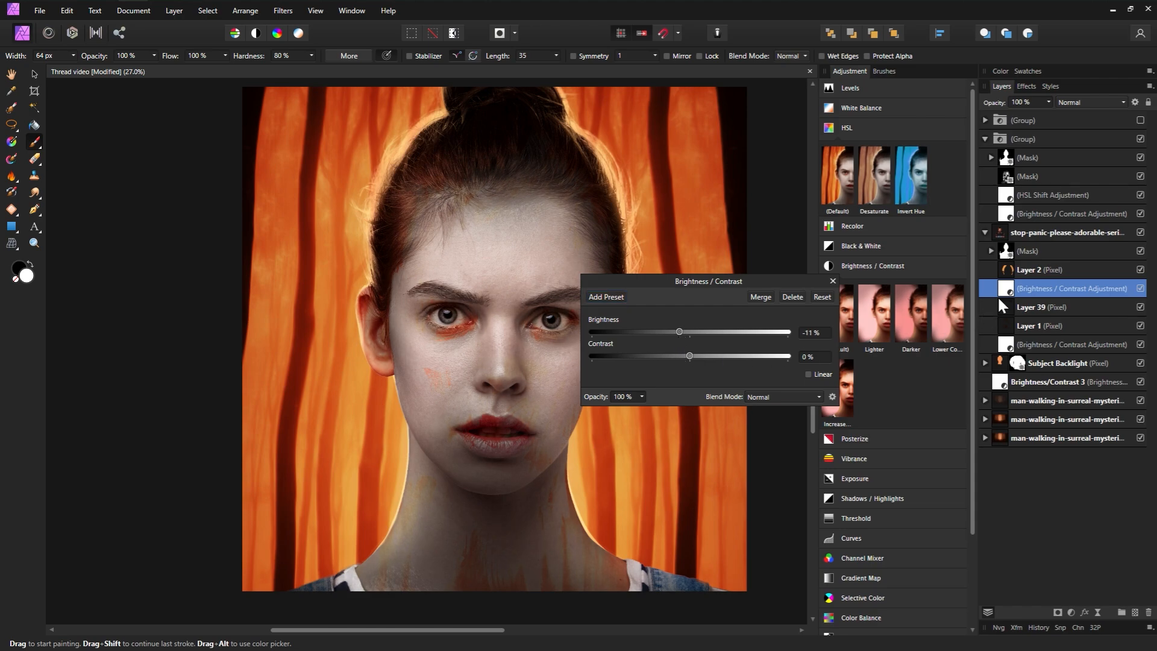
left_click_drag(1005, 290, 1004, 333)
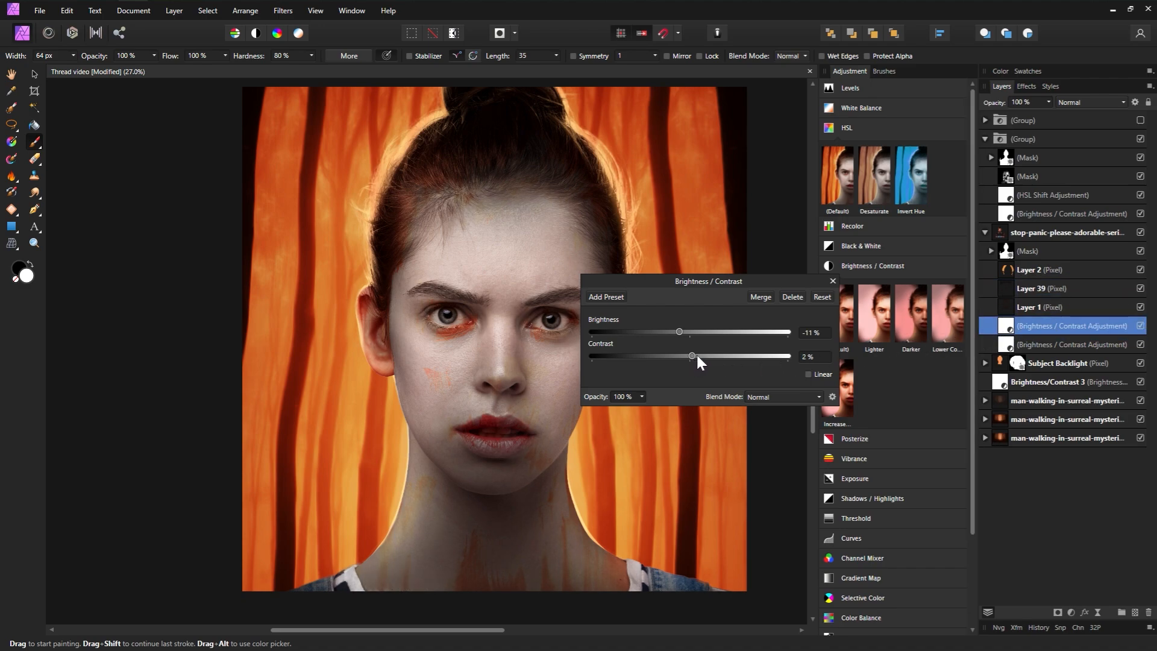
left_click_drag(698, 357, 737, 358)
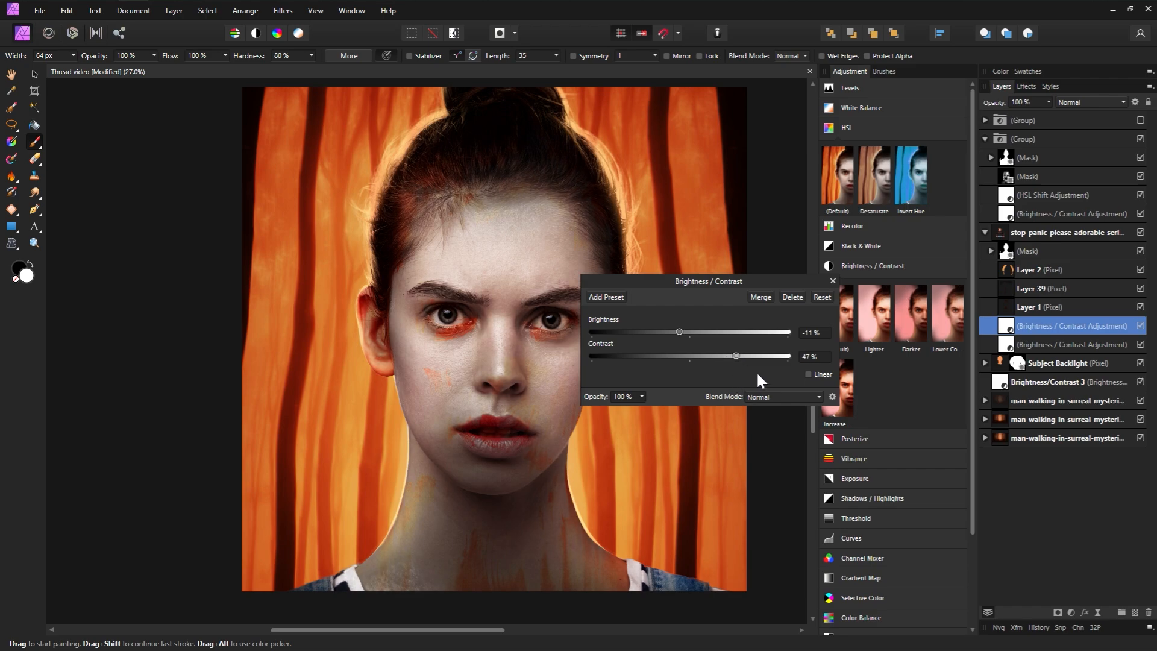
left_click(833, 281)
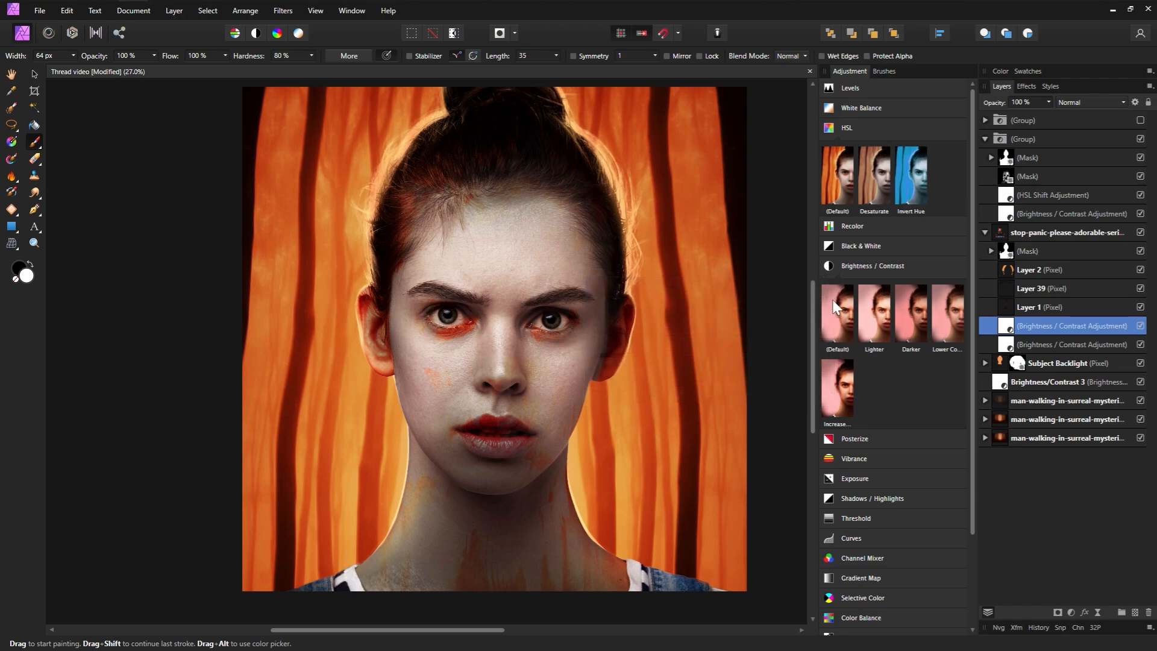
left_click(1140, 326)
left_click(1140, 326)
left_click(1141, 326)
left_click(1141, 326)
left_click(985, 233)
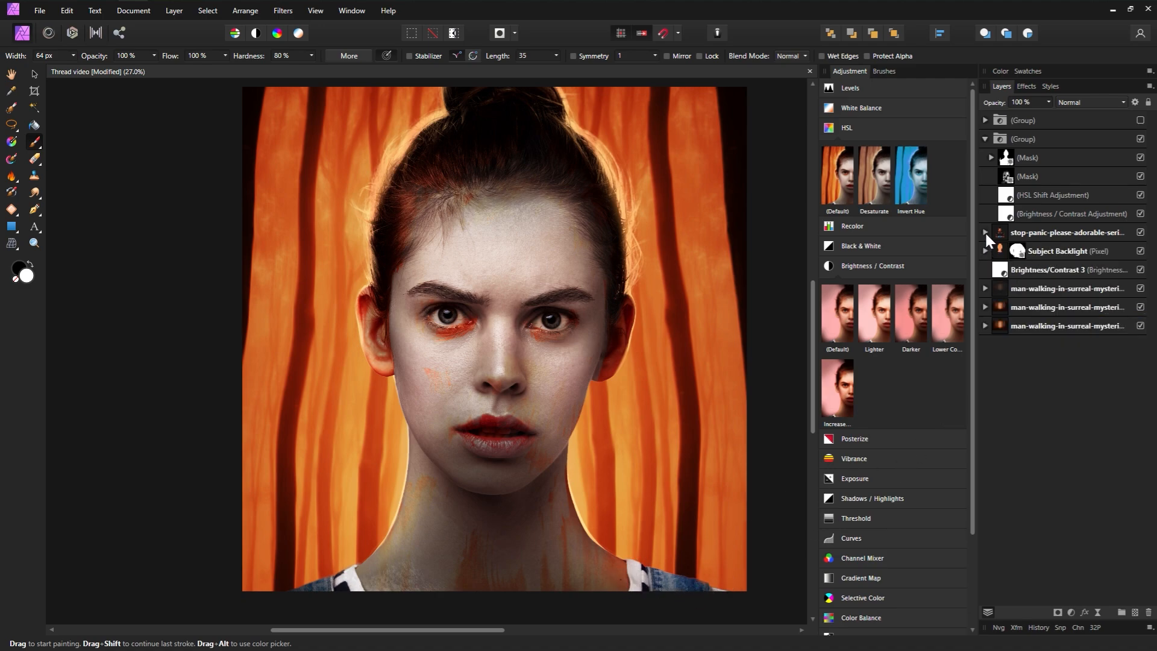
Step: Show the darkening adjustment group again and add an inverted, fully black mask above its HSL adjustment
left_click(1032, 237)
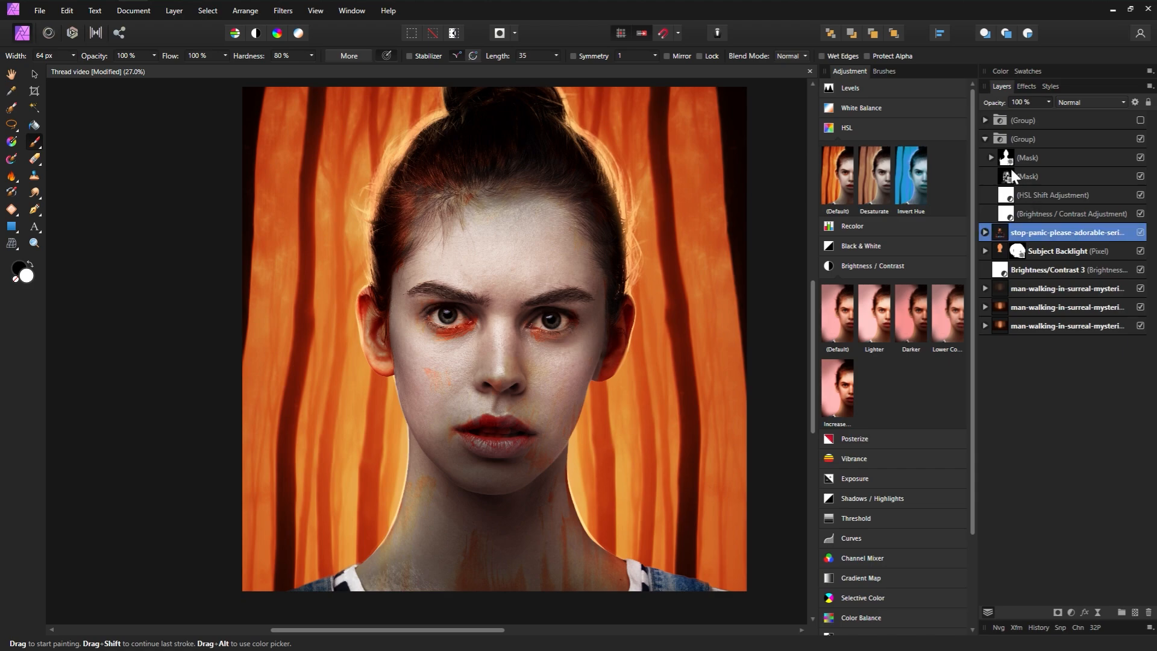
left_click(984, 139)
left_click(1019, 123)
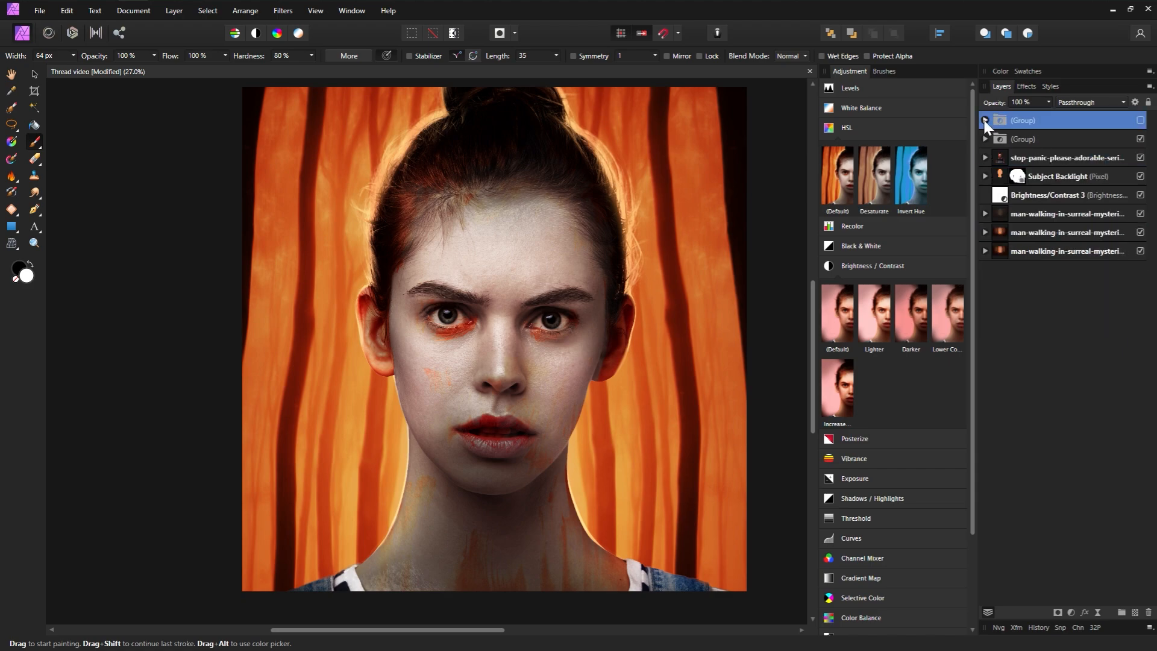
left_click(985, 121)
left_click(1141, 121)
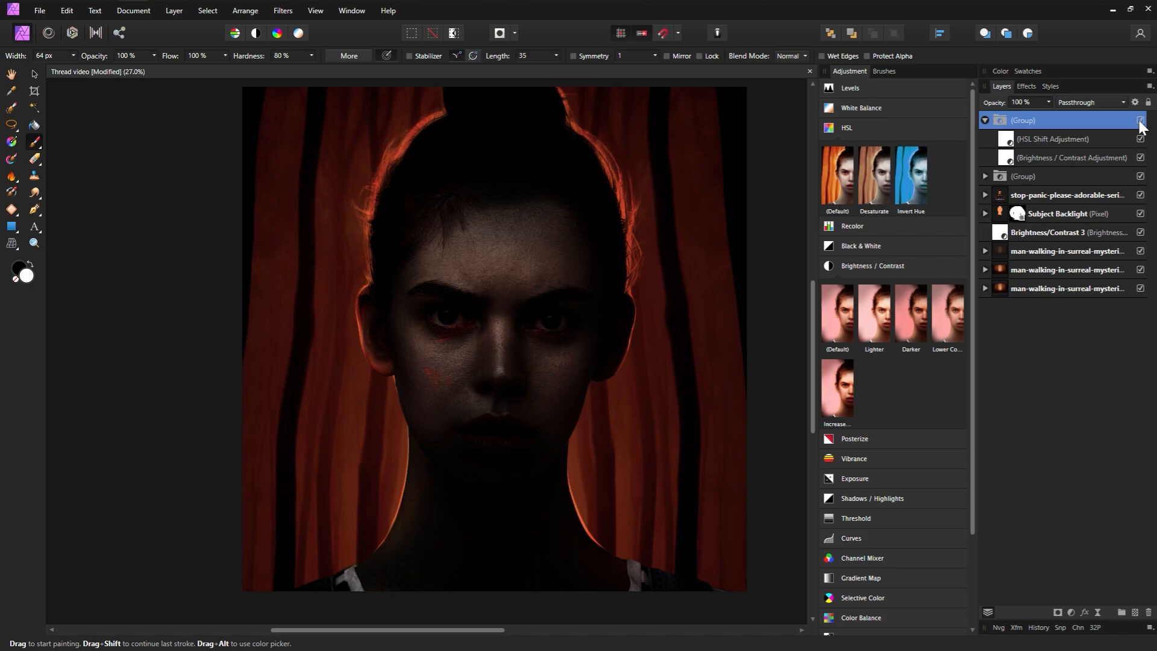
left_click(1105, 144)
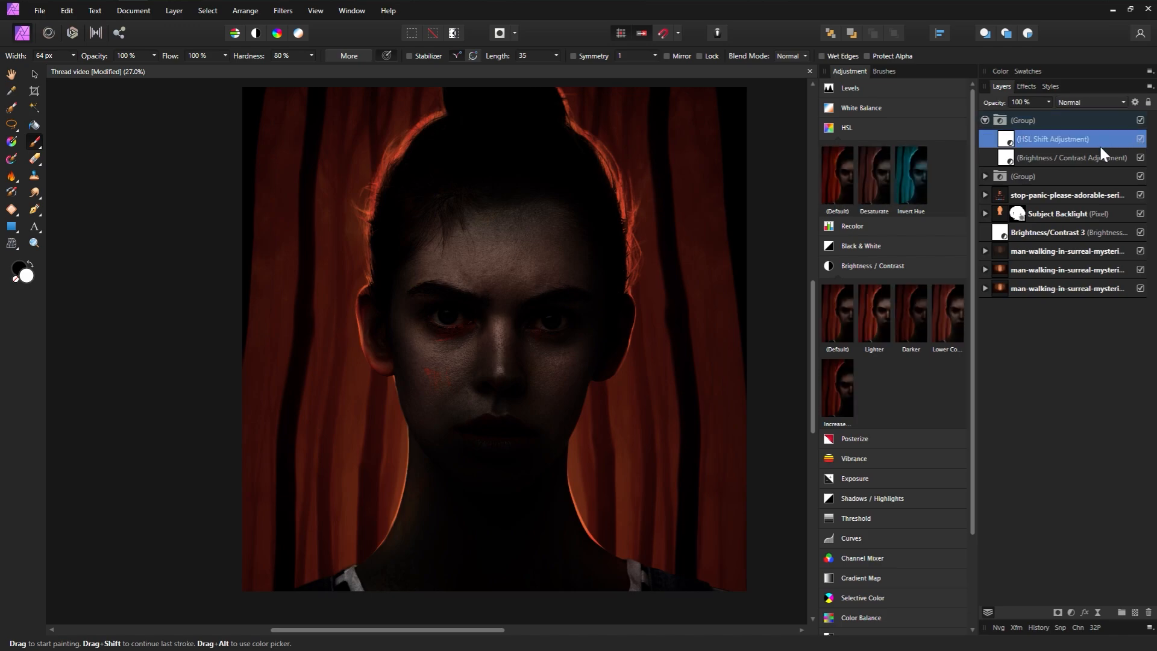
left_click(1058, 612)
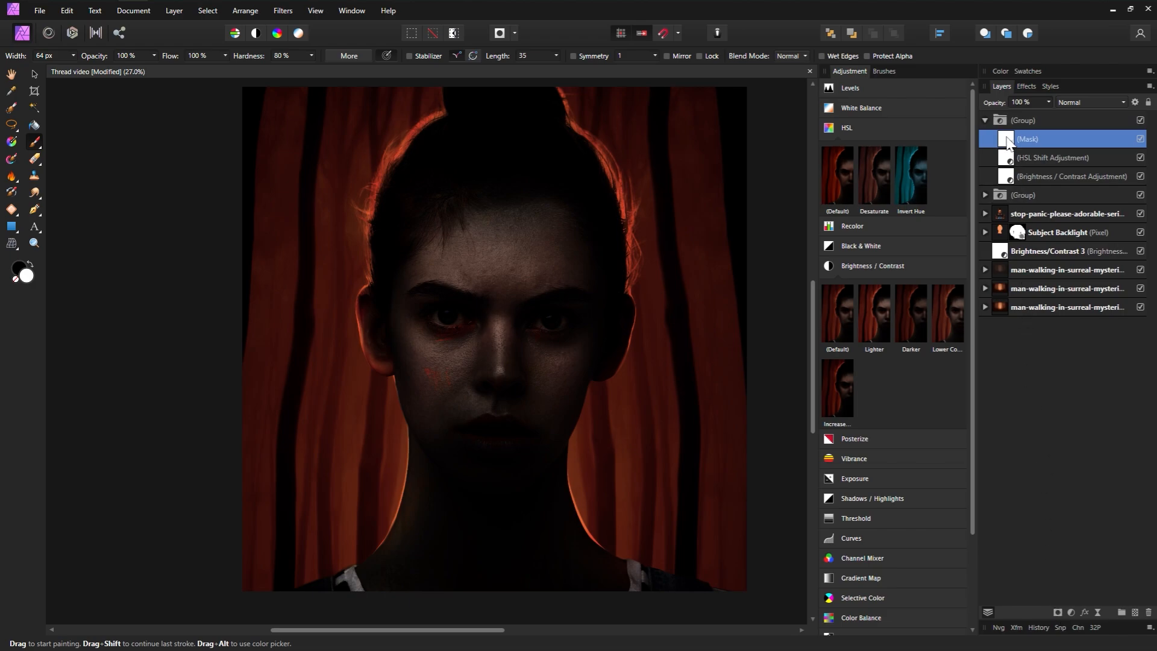
key("ctrl+i")
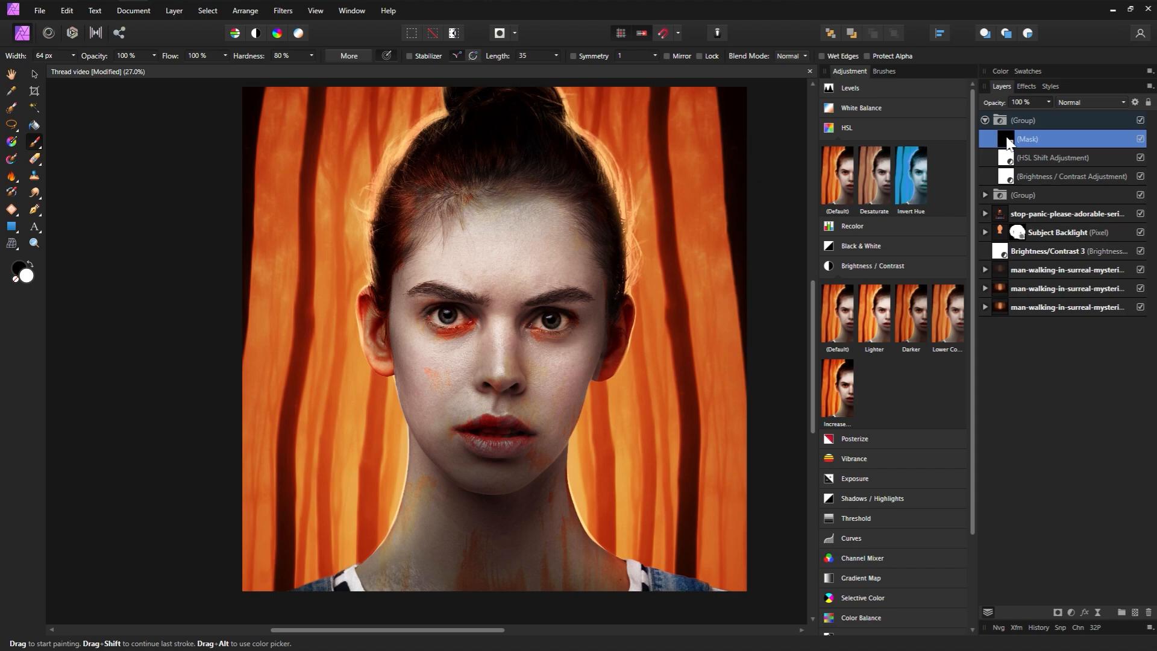
Step: Load the Basic brush set and choose a solid round brush for painting on the new mask
left_click(890, 71)
left_click(881, 86)
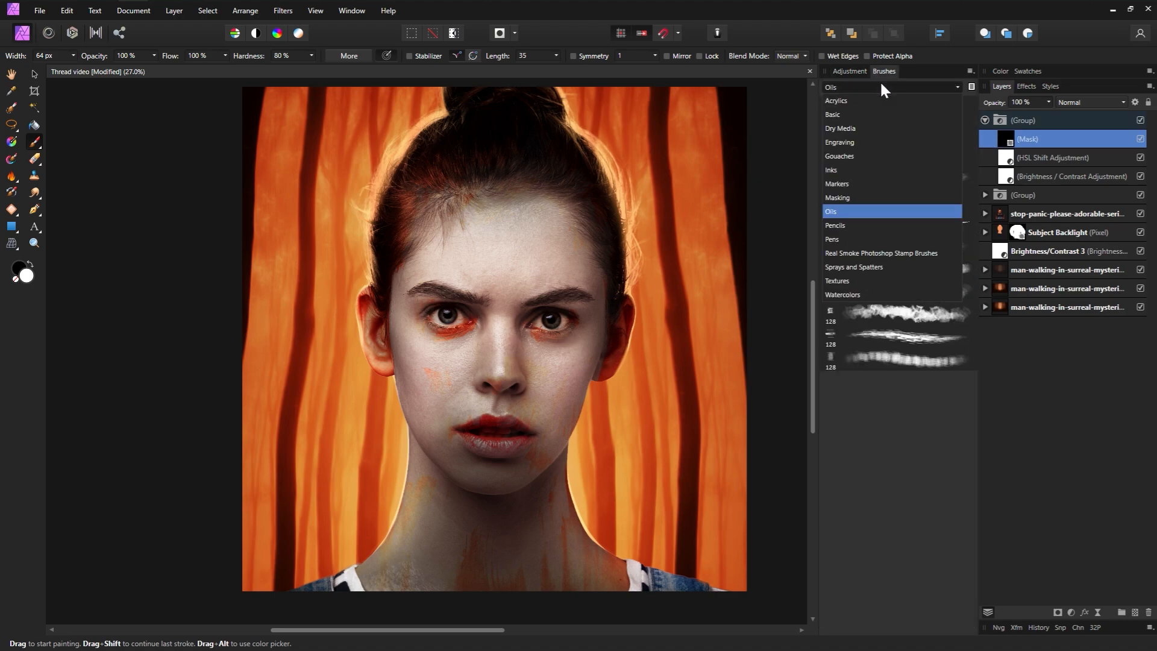
left_click(873, 114)
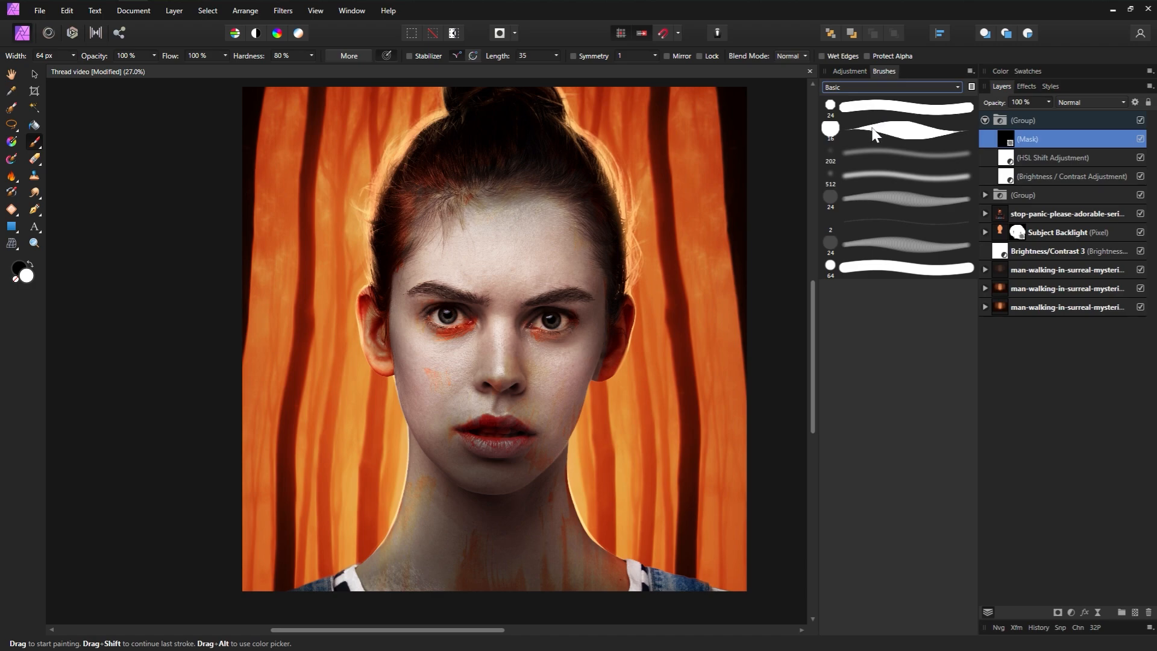
left_click(875, 134)
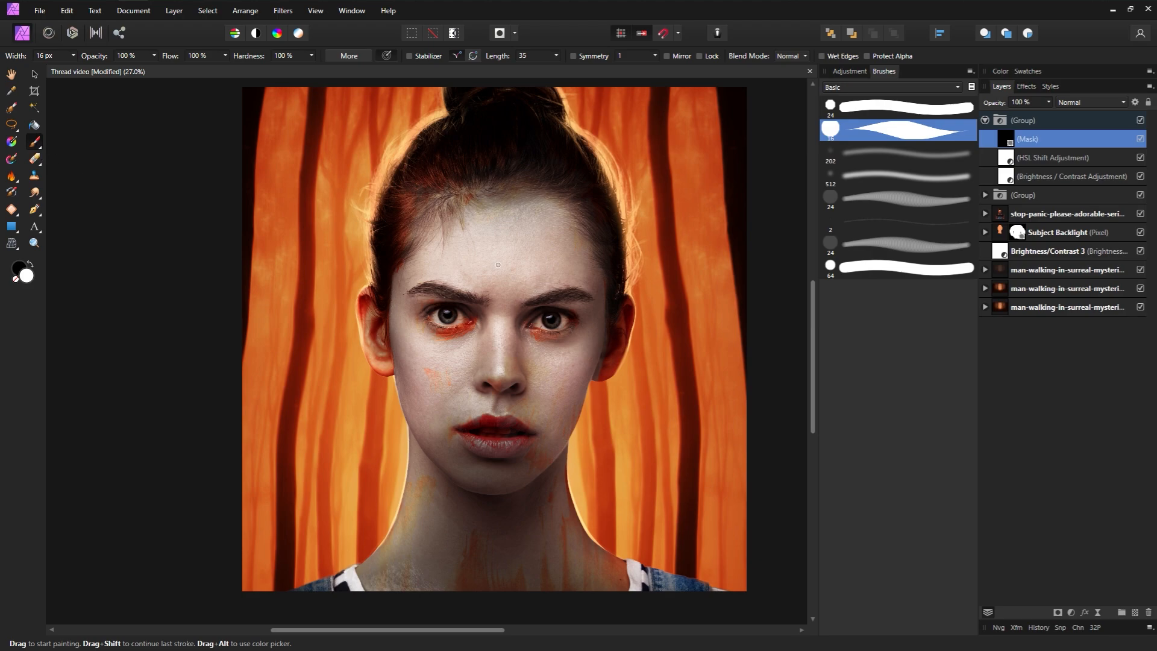
left_click_drag(543, 267, 529, 335)
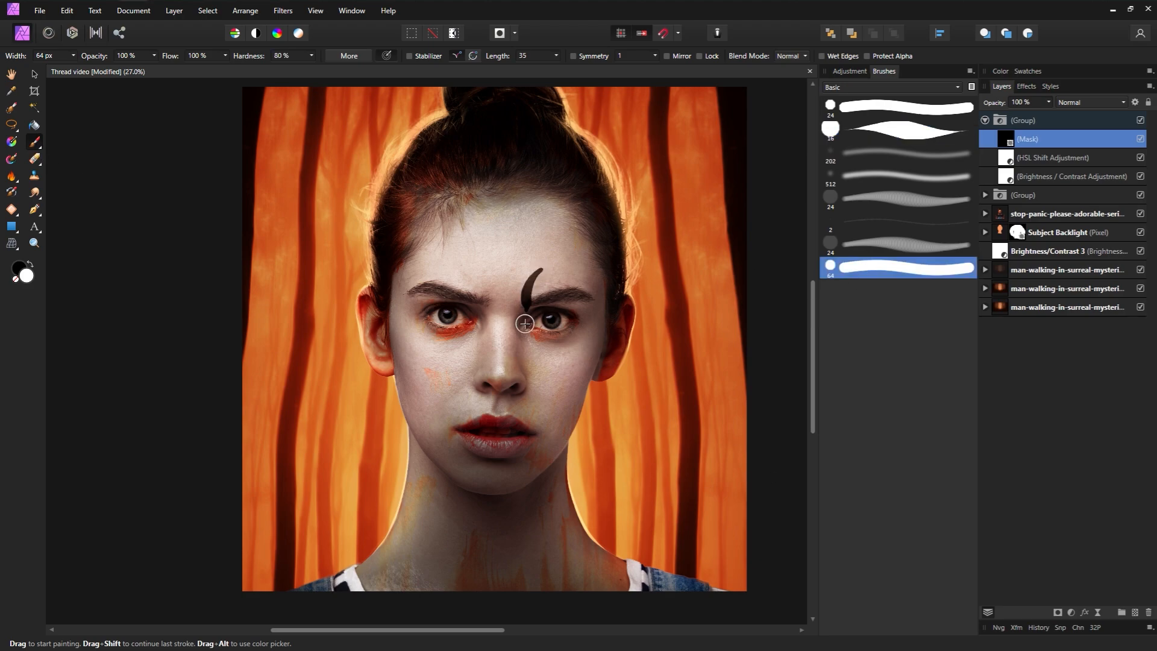
key("ctrl+z")
key("ctrl+z")
Step: Paint dark skull-like sockets around both eyes on the mask with the 64 px brush at 80 % hardness
mouse_move(544, 267)
left_mouse_down()
mouse_move(526, 356)
mouse_move(526, 319)
mouse_move(538, 360)
mouse_move(592, 309)
mouse_move(571, 286)
mouse_move(554, 363)
mouse_move(575, 344)
mouse_move(551, 380)
left_mouse_up()
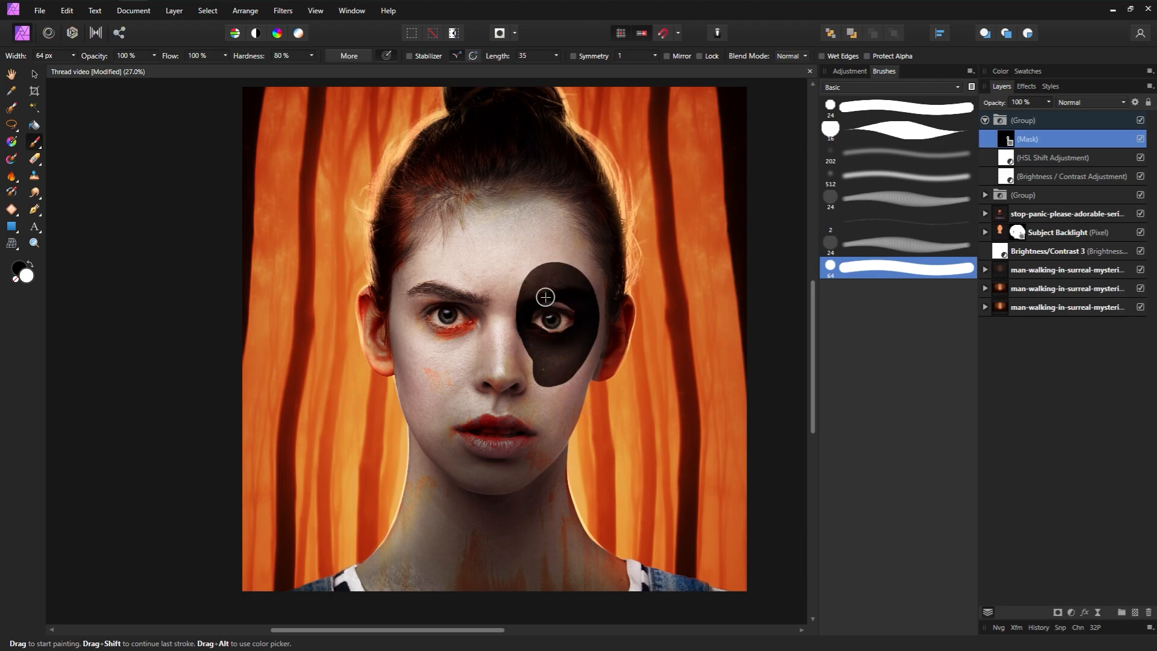
mouse_move(458, 264)
left_mouse_down()
mouse_move(454, 375)
mouse_move(448, 268)
mouse_move(419, 309)
mouse_move(449, 344)
left_mouse_up()
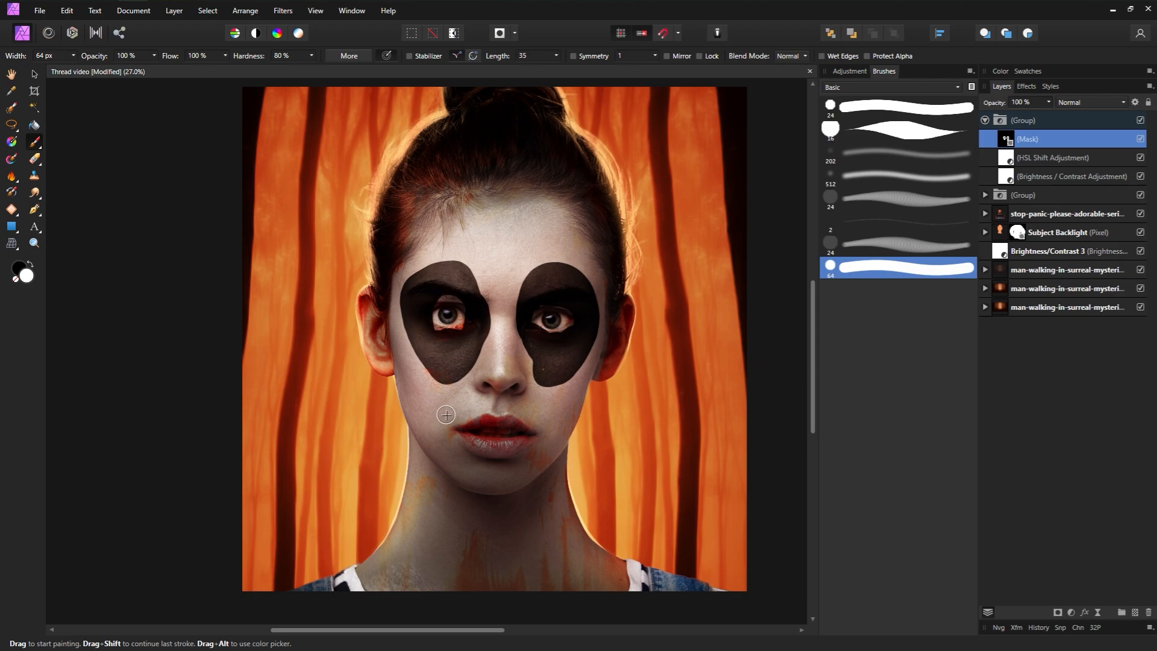
key("x")
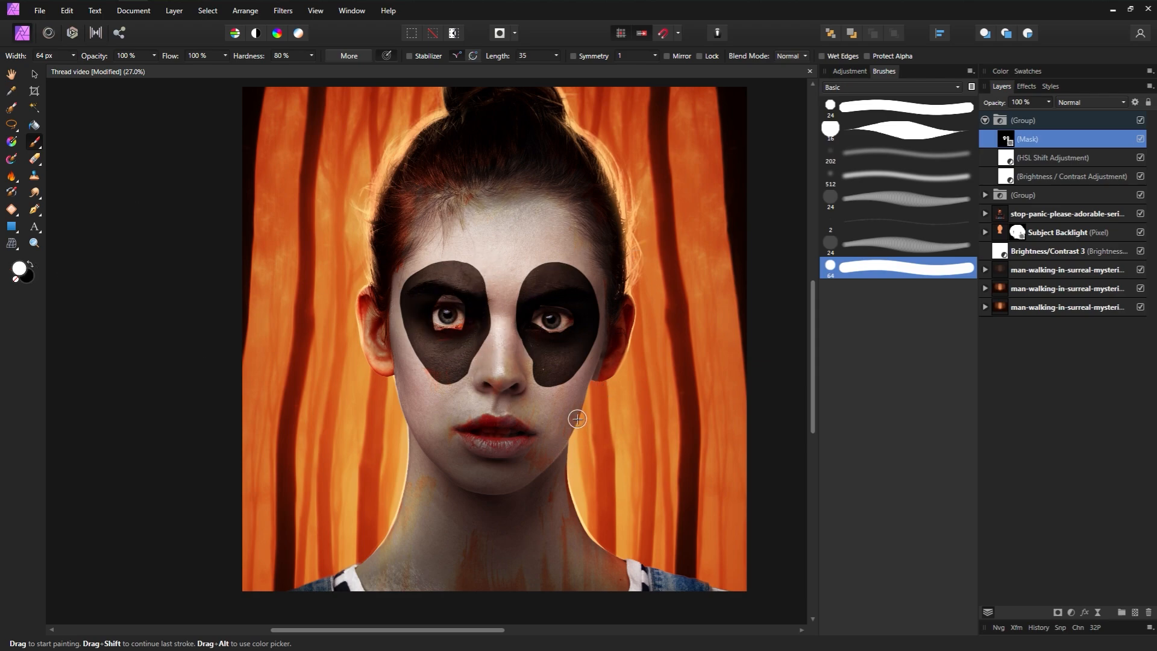
mouse_move(424, 271)
left_mouse_down()
mouse_move(410, 287)
mouse_move(427, 268)
left_mouse_up()
left_click_drag(445, 302, 466, 304)
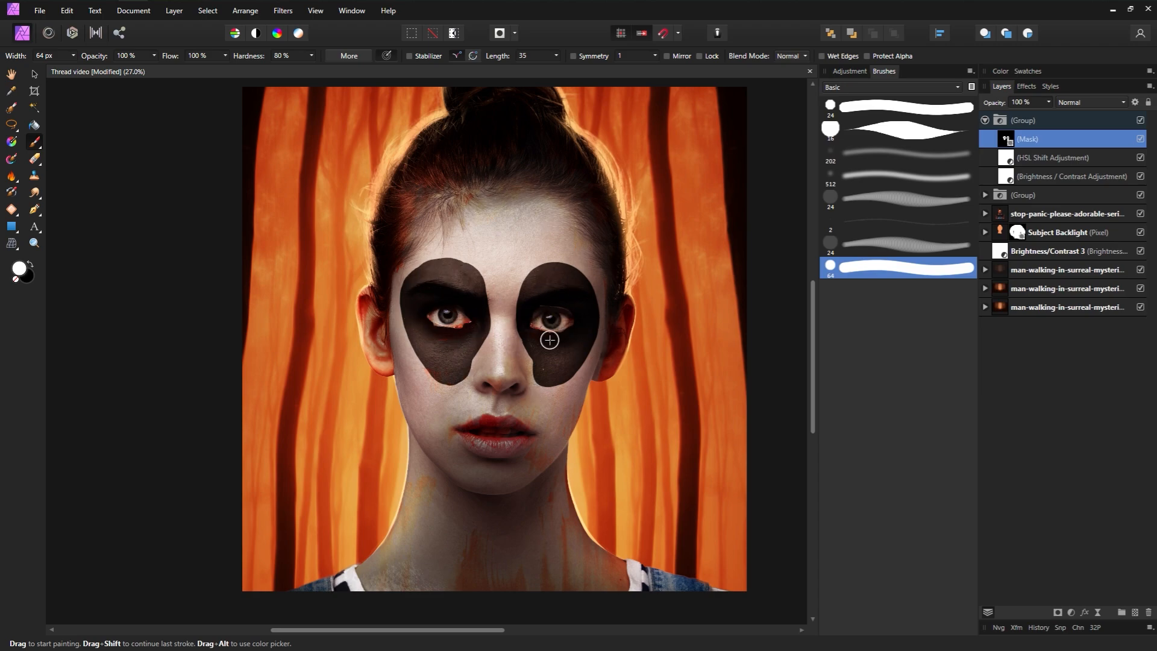
Step: Swap between the black and white paint colours to trim the lower edges of both eye sockets
key("x")
mouse_move(478, 367)
left_mouse_down()
mouse_move(457, 385)
mouse_move(417, 372)
left_mouse_up()
key("x")
left_click_drag(535, 383, 575, 367)
Step: Shrink the brush to about 39 px and add thin curved tips above the inner sockets and points along their lower edges
key("x")
key("[")
key("[")
key("[")
mouse_move(541, 258)
left_mouse_down()
mouse_move(528, 285)
mouse_move(533, 271)
mouse_move(458, 252)
left_mouse_up()
key("ctrl+z")
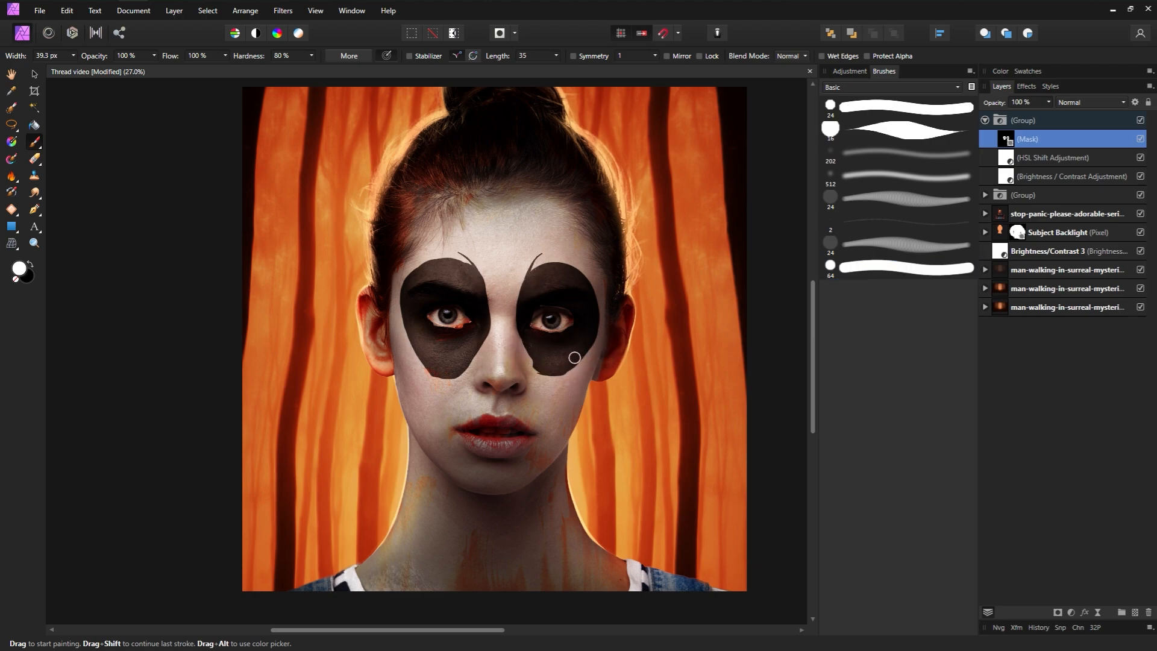
left_click_drag(564, 375, 535, 379)
left_click_drag(434, 366, 468, 378)
key("ctrl+z")
Step: Draw dark lines from below the ears to the mouth corners and paint a skull-like mark on the nose
left_click_drag(392, 348, 458, 431)
left_click_drag(591, 378, 534, 437)
key("e")
key("b")
mouse_move(498, 328)
left_mouse_down()
mouse_move(507, 364)
mouse_move(501, 375)
mouse_move(497, 330)
mouse_move(499, 370)
mouse_move(506, 355)
mouse_move(494, 370)
mouse_move(507, 366)
mouse_move(503, 381)
mouse_move(496, 373)
mouse_move(514, 372)
mouse_move(503, 342)
mouse_move(499, 382)
left_mouse_up()
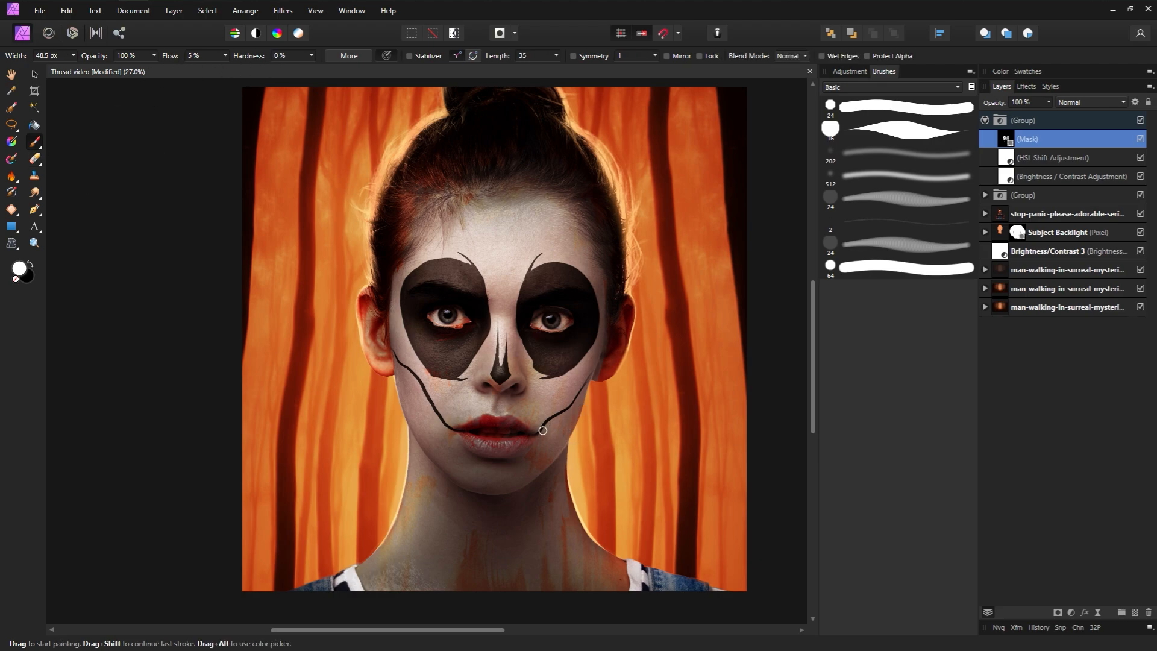
Step: Shade along both cheek lines with a soft brush at 5 % flow and 0 % hardness
mouse_move(543, 430)
left_mouse_down()
mouse_move(584, 394)
mouse_move(571, 407)
left_mouse_up()
key("bracketright")
key("bracketright")
key("bracketright")
key("bracketright")
mouse_move(409, 375)
left_mouse_down()
mouse_move(399, 361)
mouse_move(439, 421)
mouse_move(398, 359)
mouse_move(469, 428)
left_mouse_up()
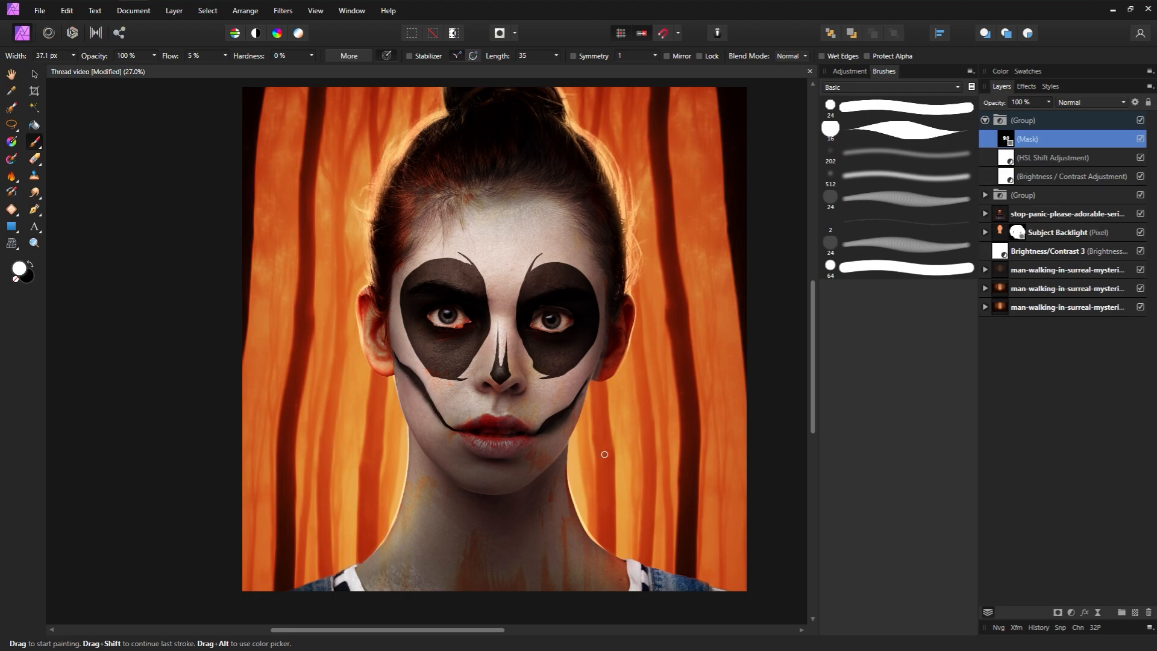
Step: Soften the cheek shading by alternating a 334 px eraser at 11 % flow with a 25 px brush
key("e")
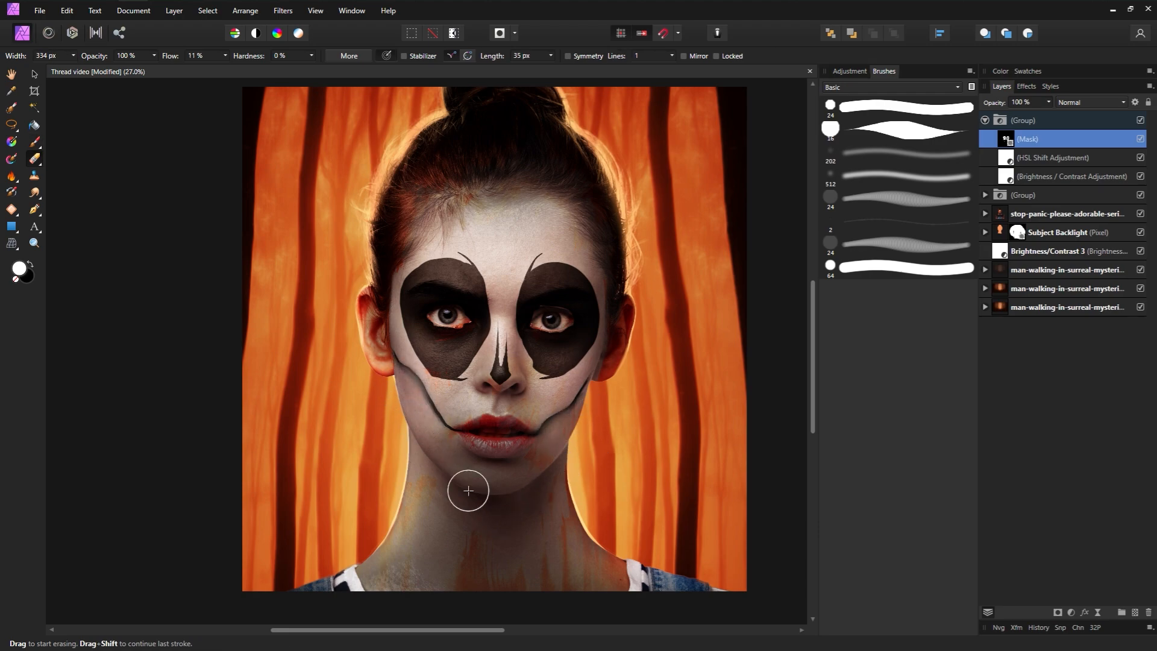
key("b")
key("e")
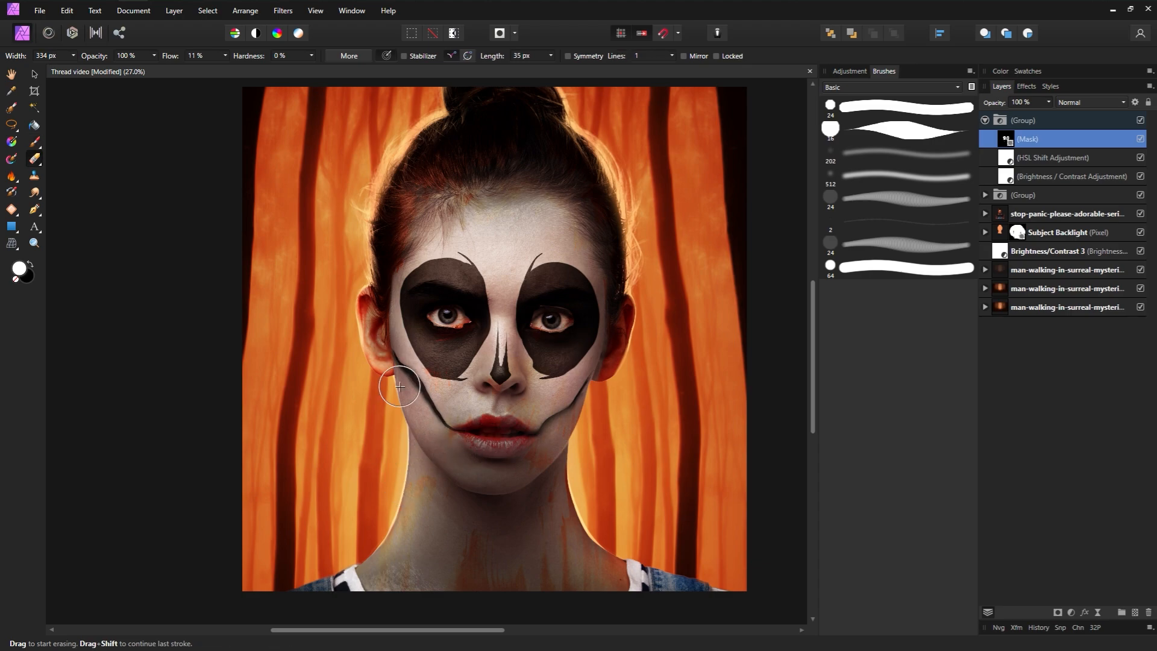
key("b")
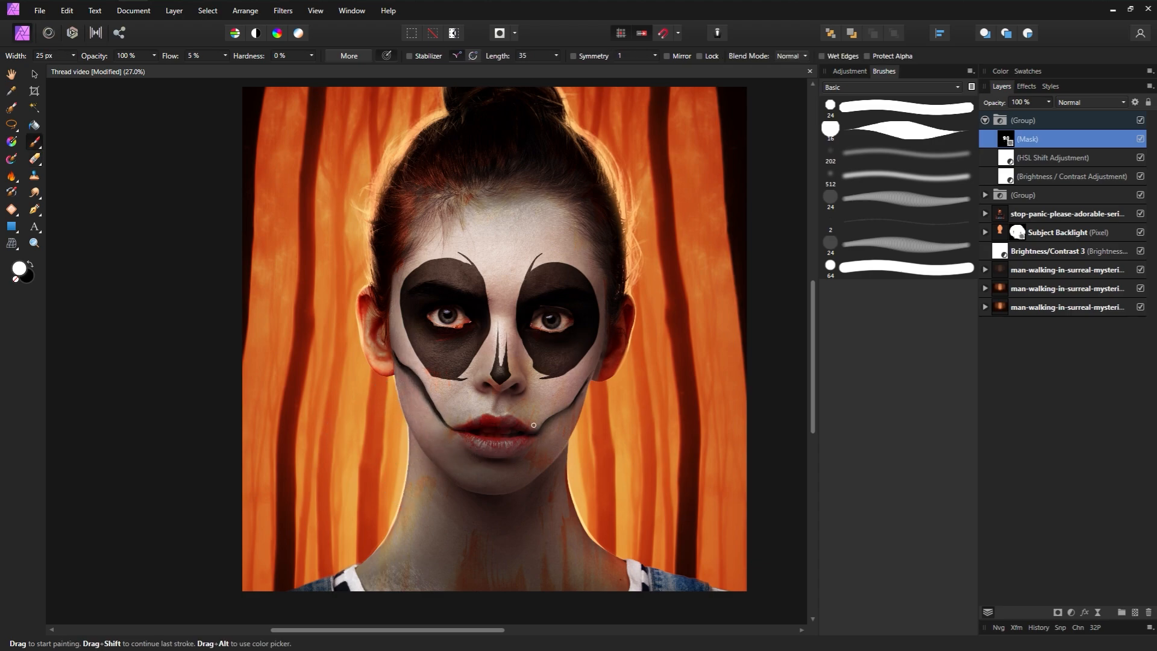
key("e")
key("b")
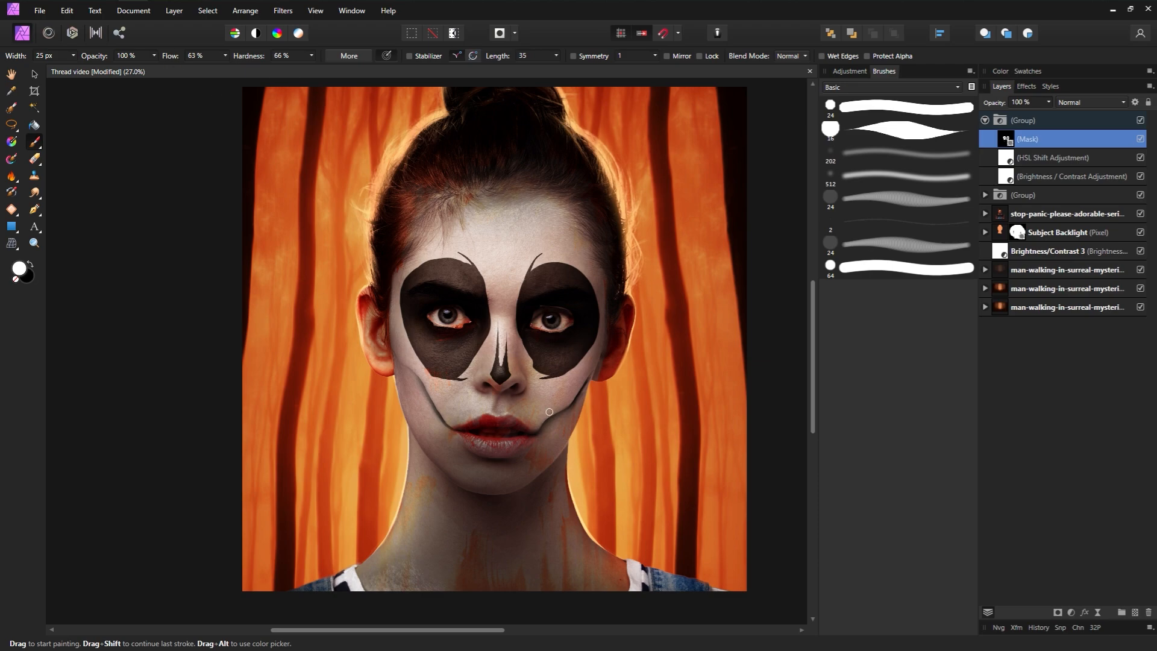
Step: Undo the last softening and try fresh strokes on the cheek line below the ear, varying the brush size
key("ctrl+z")
left_click_drag(423, 386, 393, 352)
key("ctrl+z")
key("ctrl+z")
mouse_move(410, 371)
left_mouse_down()
mouse_move(435, 405)
mouse_move(407, 369)
mouse_move(415, 383)
left_mouse_up()
key("]")
key("]")
key("]")
key("ctrl+z")
key("]")
Step: Refine the cheek lines, alternating a 205.1 px eraser at 11 % flow with a 17.8 px soft brush at 7 % flow
key("e")
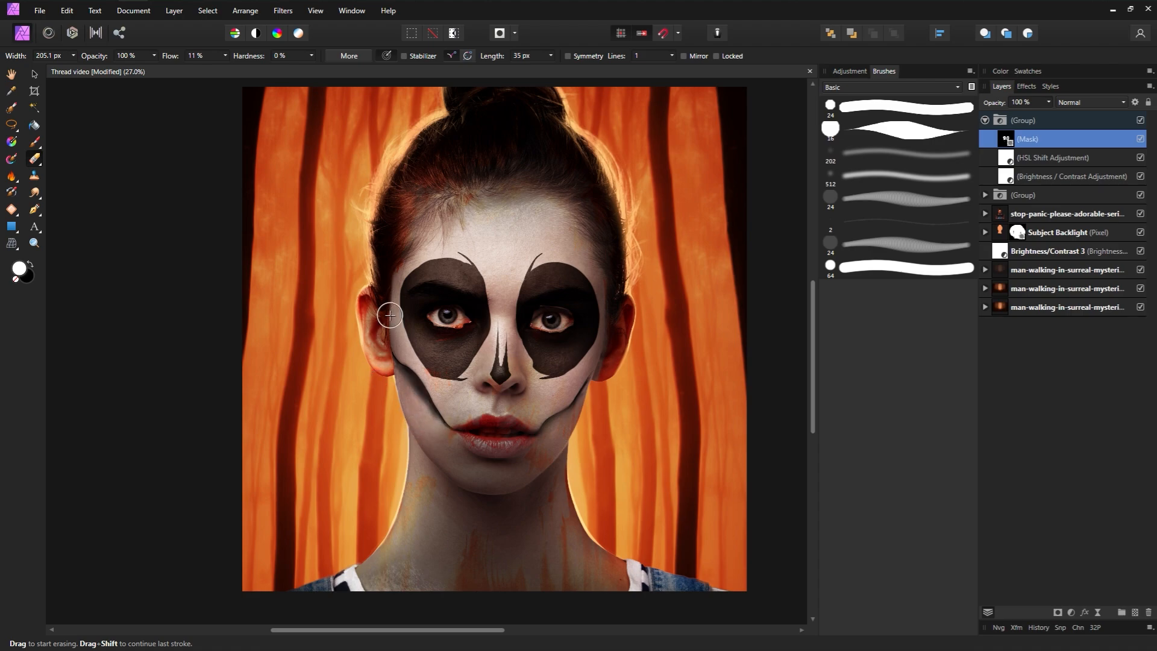
key("b")
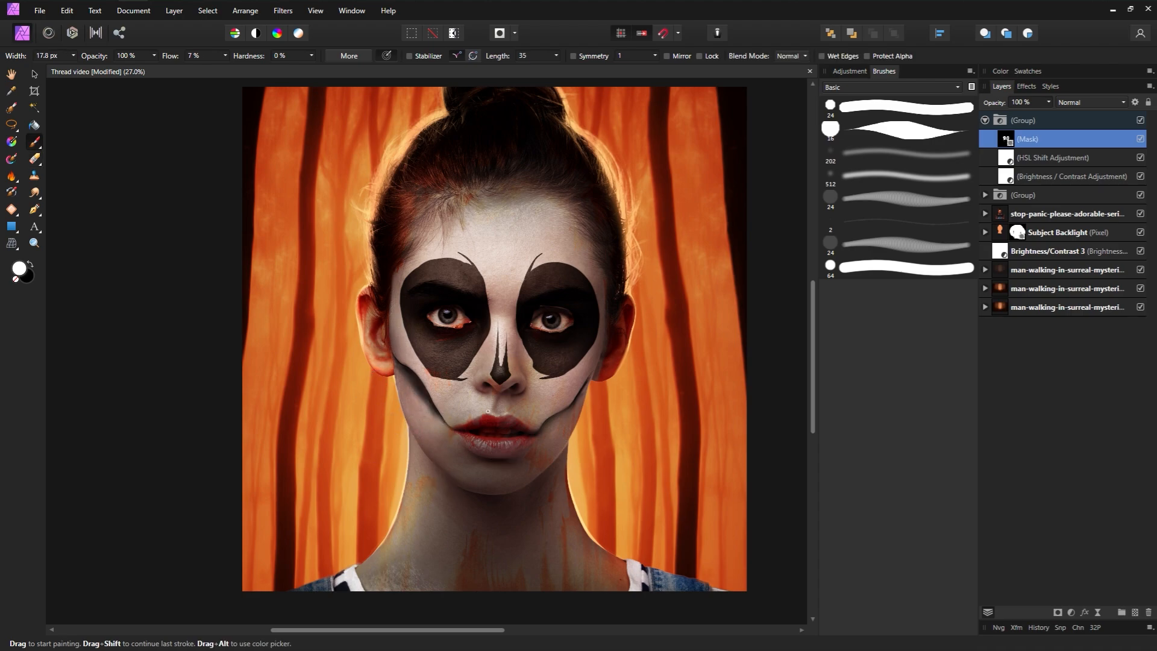
key("e")
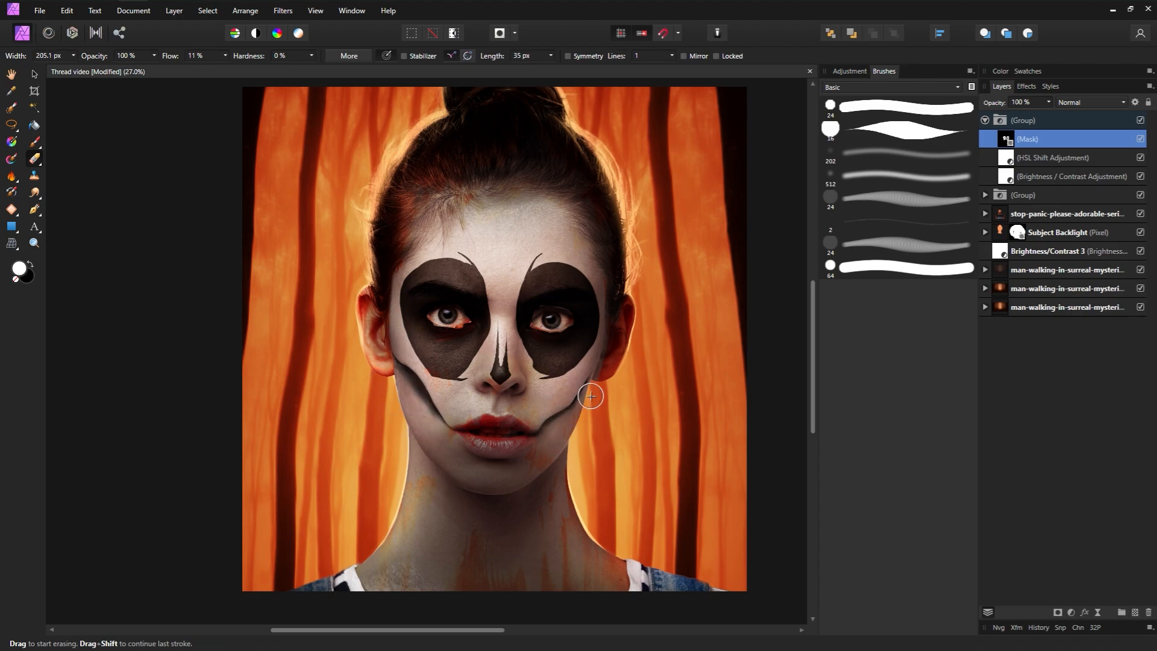
Step: Build up soft shading along the cheek line right of the mouth with a brush of up to 536.1 px at 2 % flow
key("b")
key("bracketright")
key("bracketright")
key("bracketright")
key("bracketright")
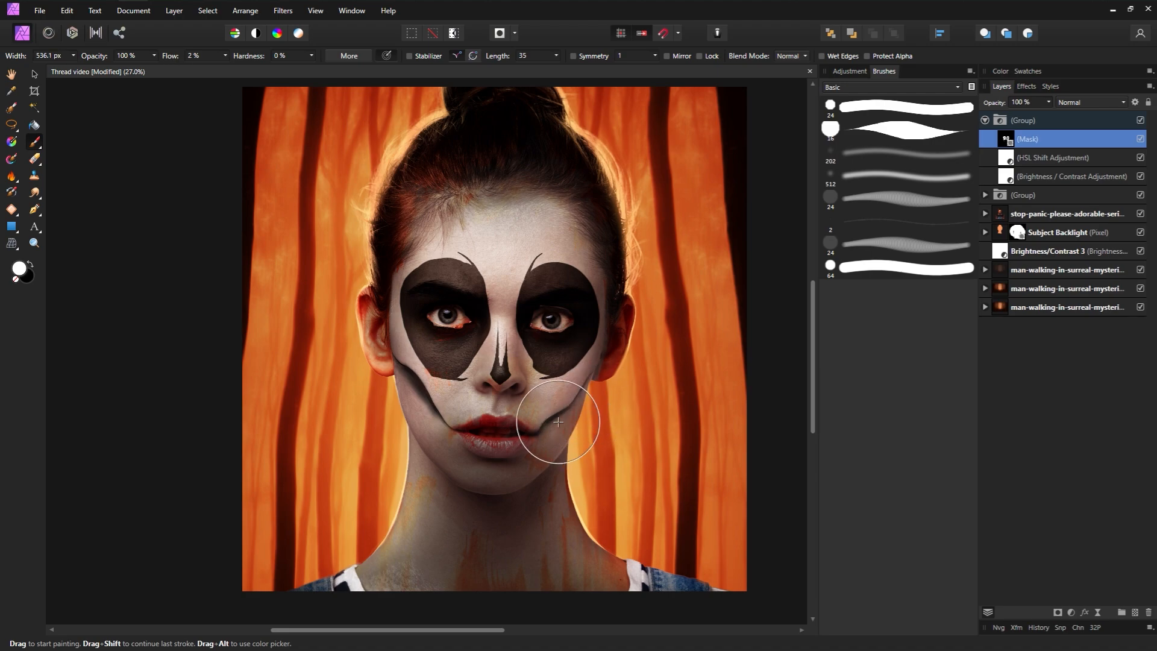
key("bracketleft")
key("bracketleft")
key("bracketleft")
key("bracketleft")
Step: Erase the excess shading below the cheek line right of the mouth and refine the line with a 39.8 px brush at 2 % flow
key("e")
left_click_drag(589, 423, 545, 461)
key("b")
key("bracketleft")
key("bracketleft")
key("bracketleft")
key("bracketleft")
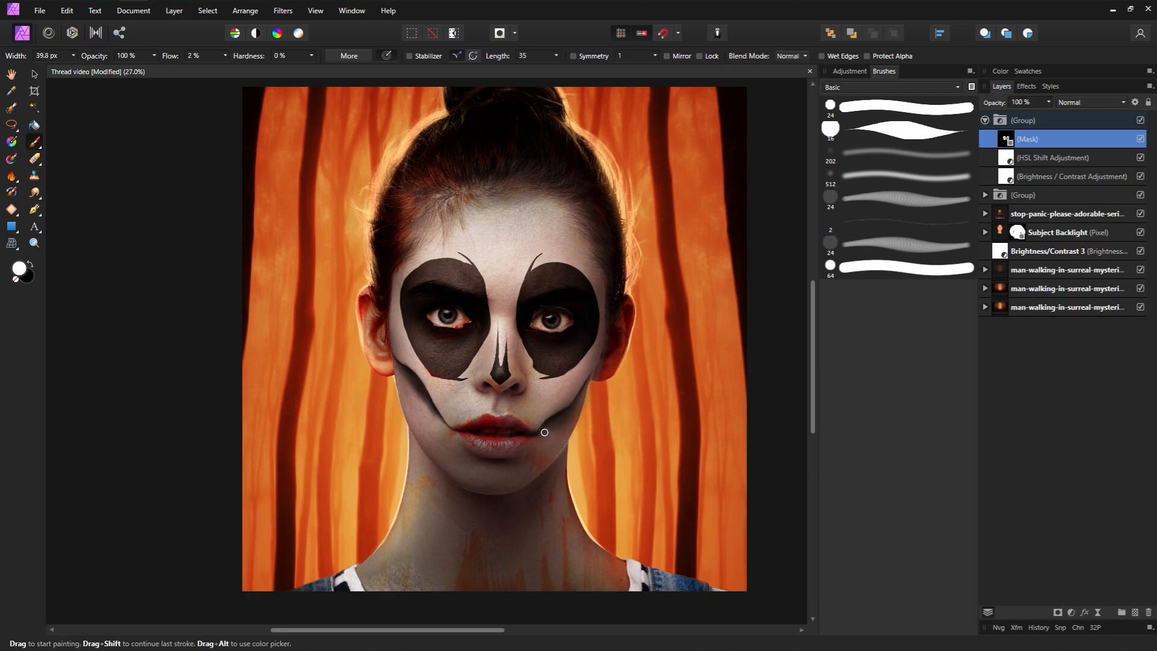
Step: Load the last 200 px brush of the Watercolors category and return to painting on the mask
key("e")
left_click(932, 87)
left_click(828, 113)
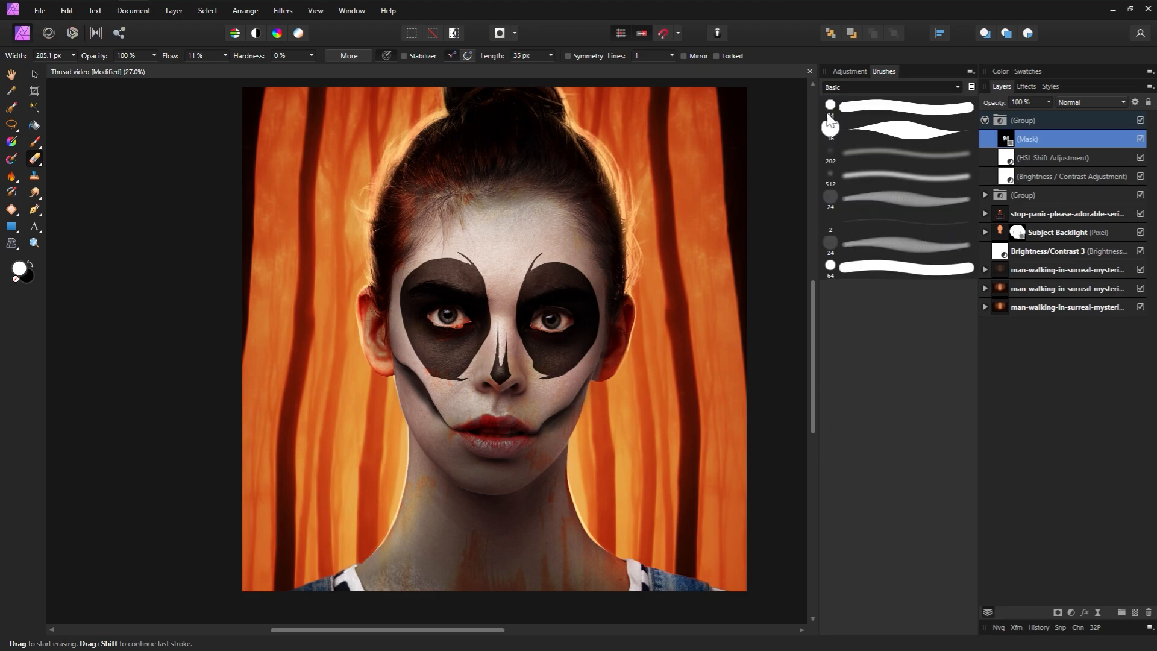
left_click(898, 361)
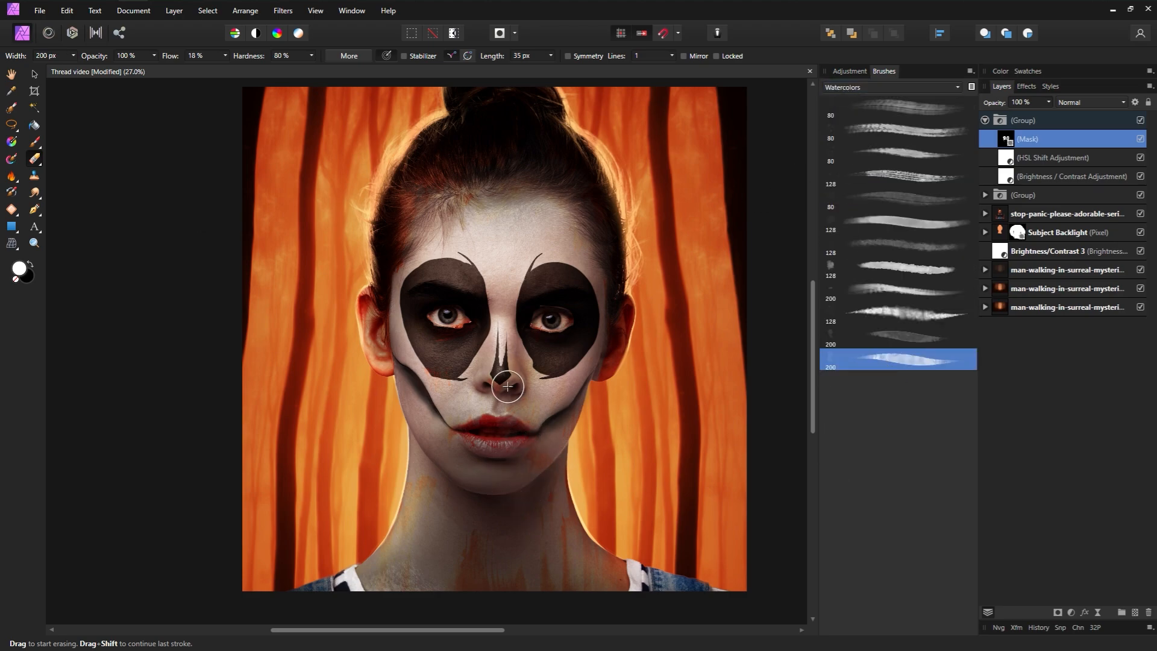
key("b")
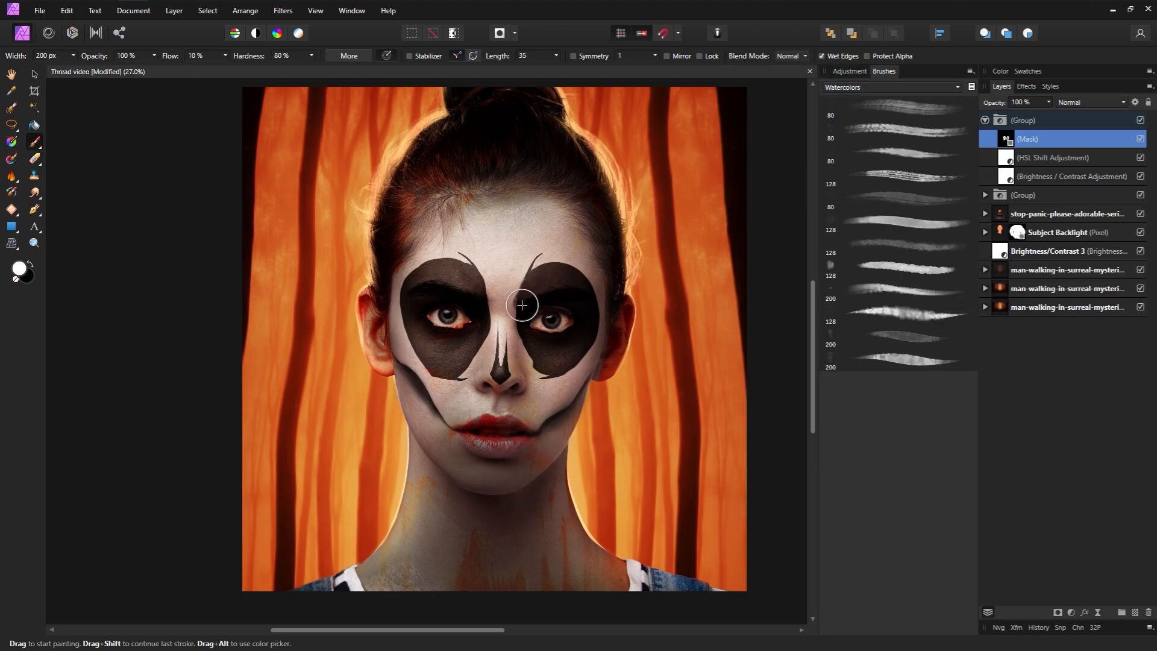
Step: Roughen the upper and inner edges of both eye patches with the watercolor brush at 6 % flow, sized up to 166.7 px
left_click_drag(170, 57, 167, 57)
key("bracketleft")
key("bracketleft")
key("bracketleft")
key("bracketleft")
key("bracketleft")
key("bracketleft")
key("bracketleft")
key("bracketleft")
key("bracketright")
key("bracketright")
key("bracketright")
key("bracketright")
key("bracketright")
key("bracketright")
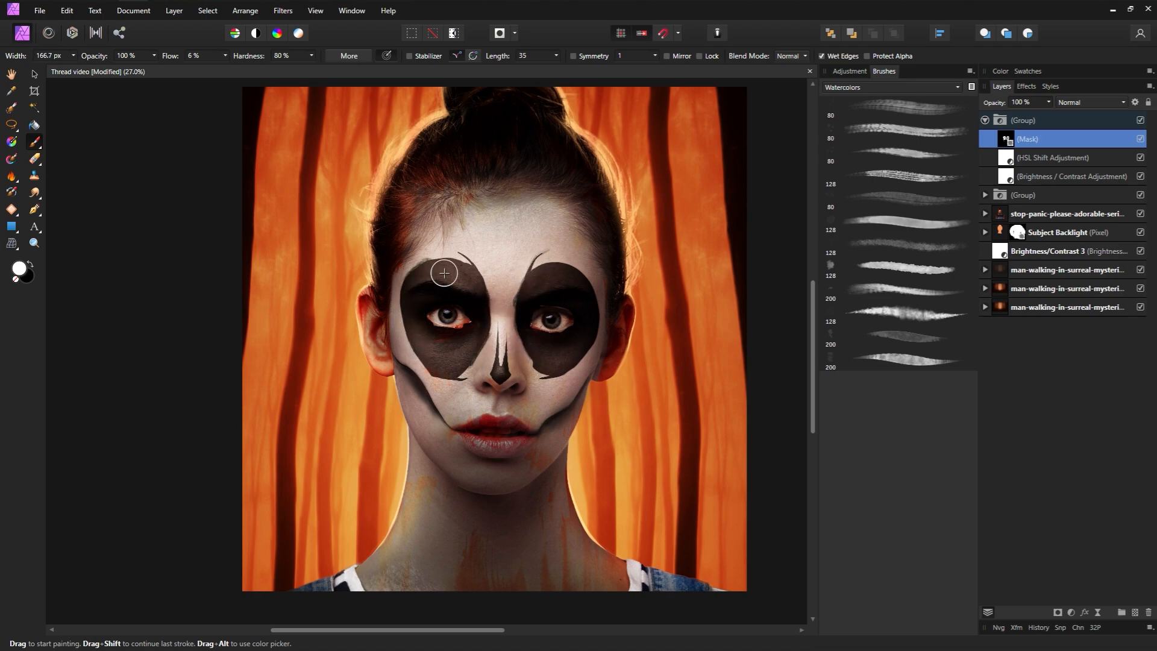
Step: Darken the skin around both eyes at 6 % flow, varying the brush between 96.6 px and 202.6 px
key("bracketleft")
key("bracketleft")
key("bracketleft")
key("bracketright")
key("bracketright")
key("bracketright")
key("bracketright")
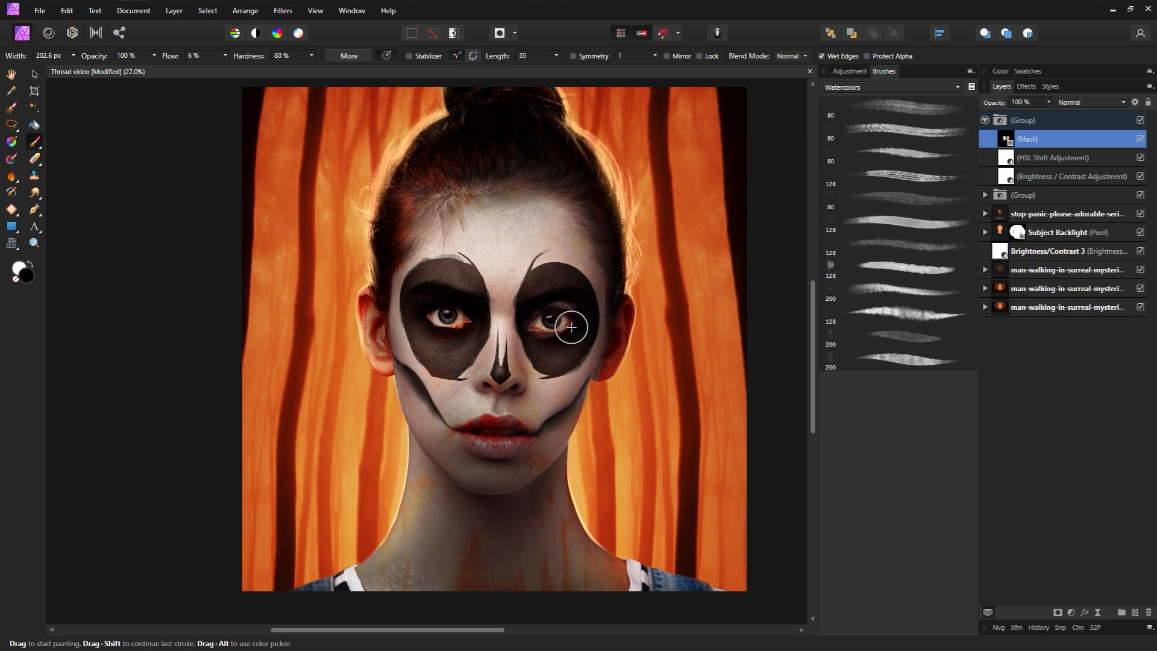
key("bracketleft")
key("bracketleft")
key("bracketleft")
key("bracketleft")
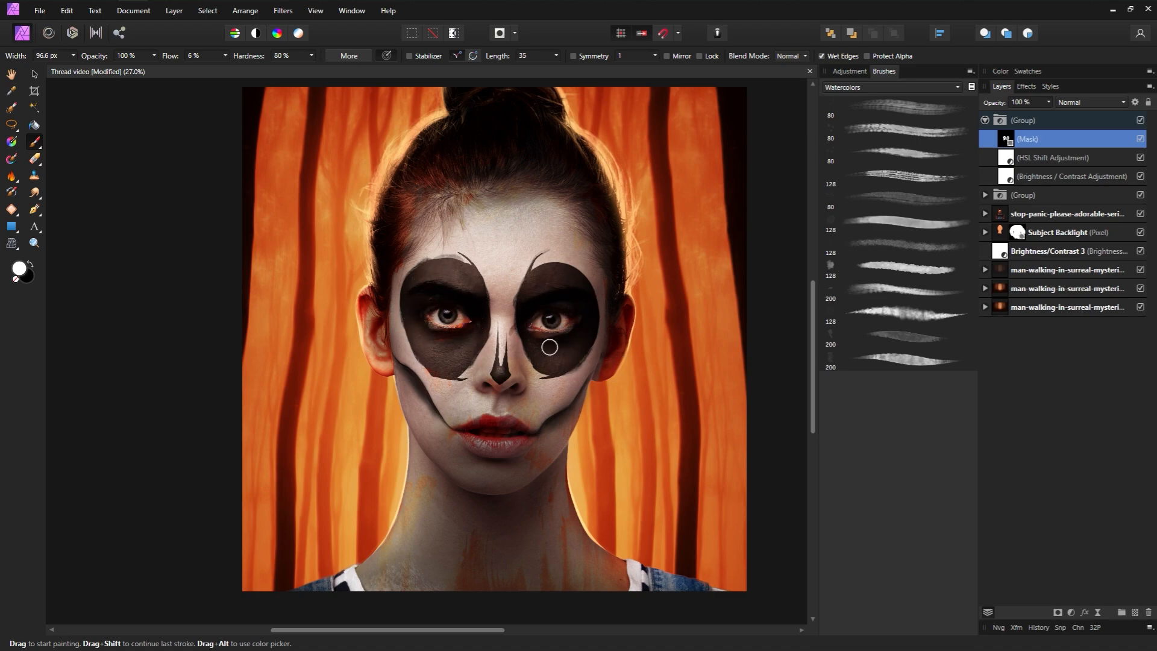
key("bracketright")
key("bracketright")
key("bracketright")
key("bracketright")
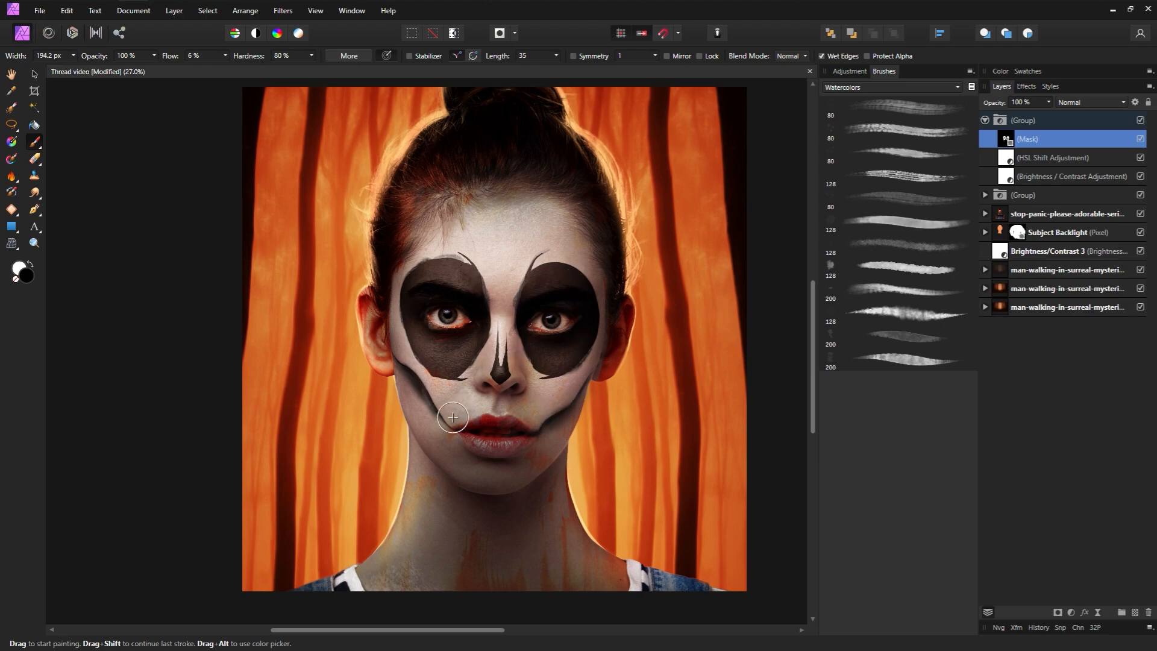
Step: Shade around the cheek lines with a 263.6 px brush, then swap the paint colours and stroke the left eye patch's outer edge
key("bracketright")
key("bracketright")
key("bracketright")
key("bracketright")
key("bracketleft")
key("bracketleft")
key("x")
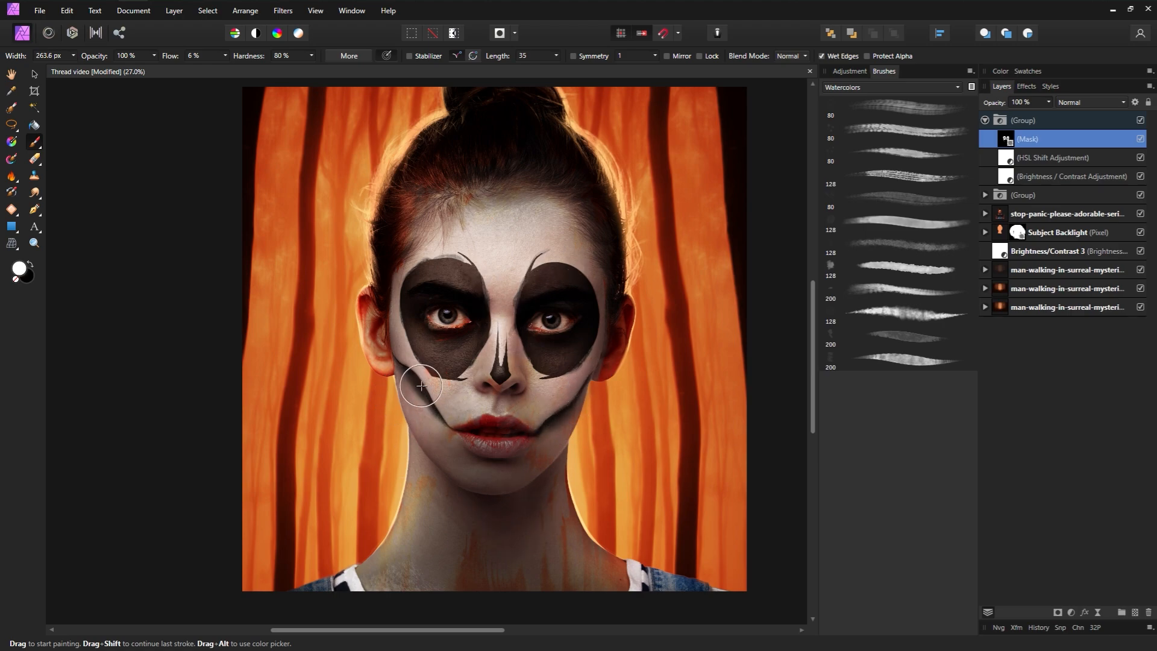
left_click_drag(402, 347, 400, 283)
Step: Rework the edges of the eye patches at 17 % flow, enlarging the brush from 59.9 px to 221.1 px
key("bracketleft")
key("bracketleft")
key("bracketleft")
key("bracketleft")
key("bracketleft")
key("bracketleft")
left_click_drag(171, 56, 177, 56)
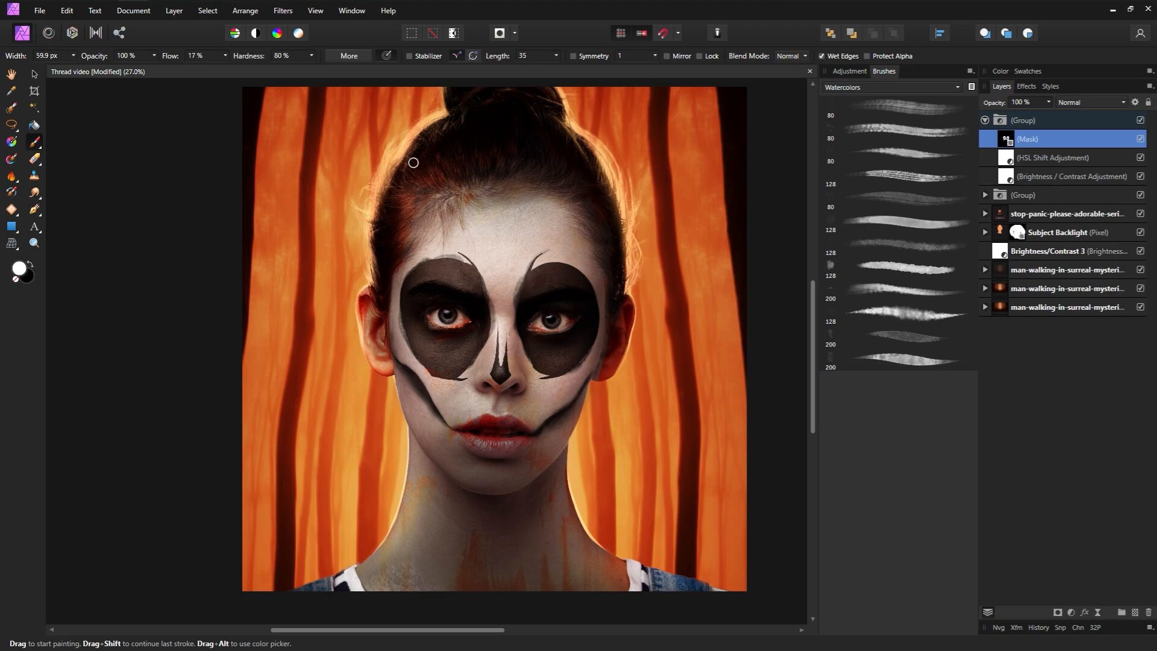
key("bracketright")
key("bracketright")
key("bracketright")
key("bracketright")
key("bracketright")
key("bracketright")
key("bracketright")
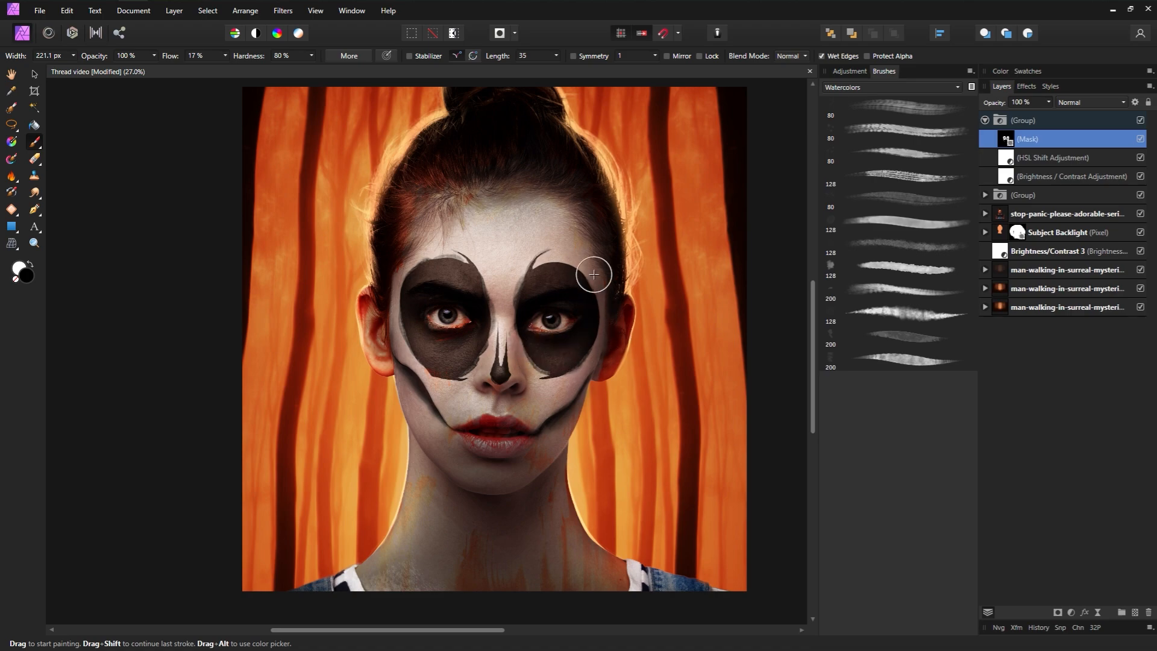
Step: Fade the outer and lower parts of the eye patches with a 444.8 px brush at 4 % flow
key("bracketright")
key("bracketright")
key("bracketright")
key("bracketright")
key("bracketright")
left_click_drag(173, 58, 171, 59)
scroll(195, 56, "down", 10)
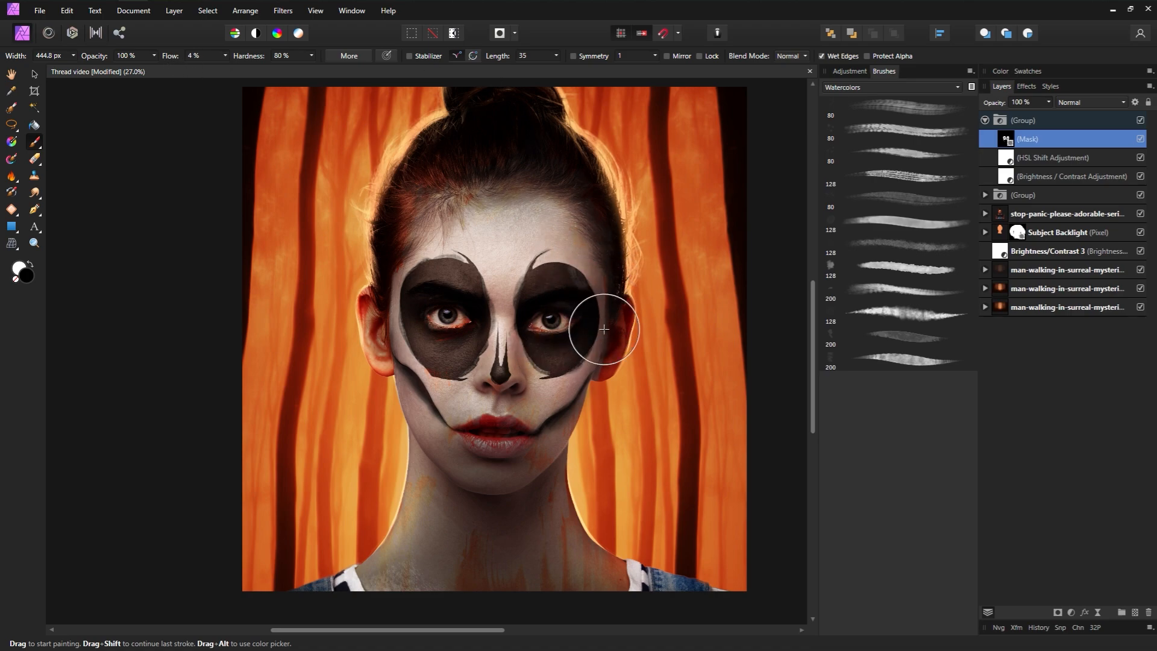
mouse_move(605, 329)
left_mouse_down()
mouse_move(544, 248)
mouse_move(467, 255)
mouse_move(402, 329)
mouse_move(418, 257)
mouse_move(448, 395)
left_mouse_up()
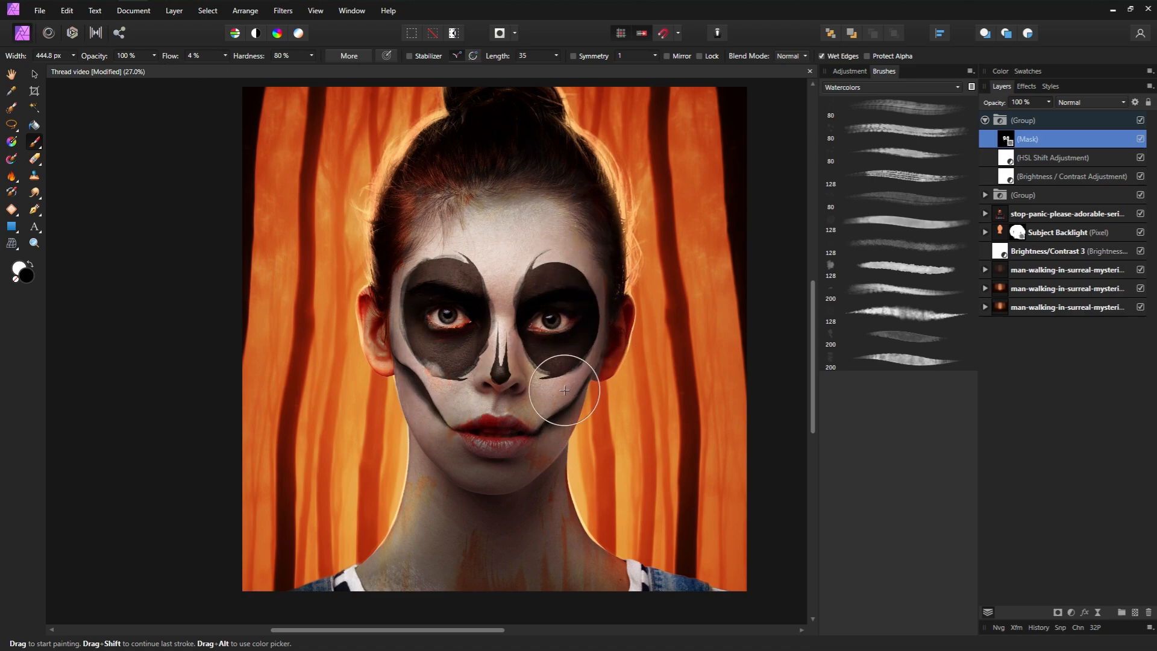
Step: Paint short strokes along the lower and inner edges of the right eye patch with a 38 px brush at 23 % flow
key("bracketleft")
key("bracketleft")
key("bracketleft")
key("bracketleft")
key("bracketleft")
key("bracketleft")
key("bracketleft")
key("bracketleft")
key("bracketleft")
key("bracketleft")
key("bracketleft")
key("bracketleft")
key("bracketleft")
key("bracketleft")
key("bracketleft")
key("bracketleft")
key("bracketleft")
key("bracketleft")
left_click_drag(171, 57, 185, 56)
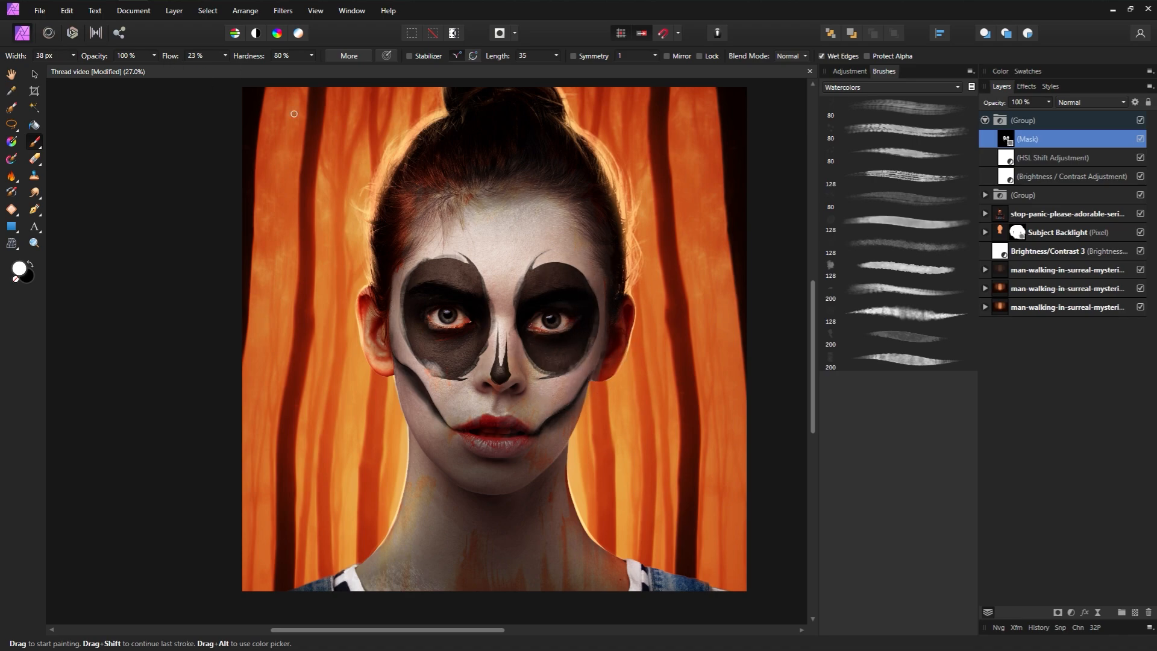
left_click_drag(530, 374, 543, 379)
mouse_move(522, 323)
left_mouse_down()
mouse_move(521, 345)
mouse_move(533, 317)
mouse_move(522, 348)
left_mouse_up()
Step: Soften the top of the right eye patch with a 309 px brush at 12 % flow
key("bracketright")
key("bracketright")
key("bracketright")
key("bracketright")
key("bracketright")
left_click_drag(171, 56, 165, 56)
key("bracketright")
key("bracketright")
key("bracketright")
key("bracketright")
key("bracketright")
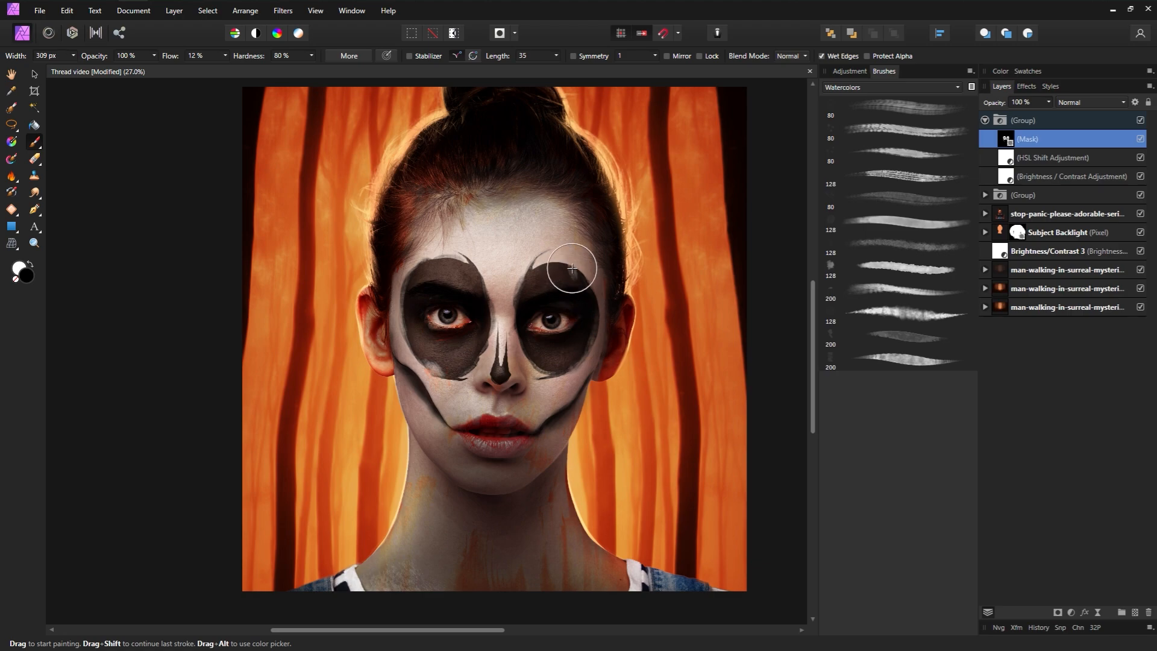
Step: Texture the nose mark and inner eye-patch edge with the second-to-last Watercolors brush, reduced to 62.7 px at 18 % flow
left_click(870, 337)
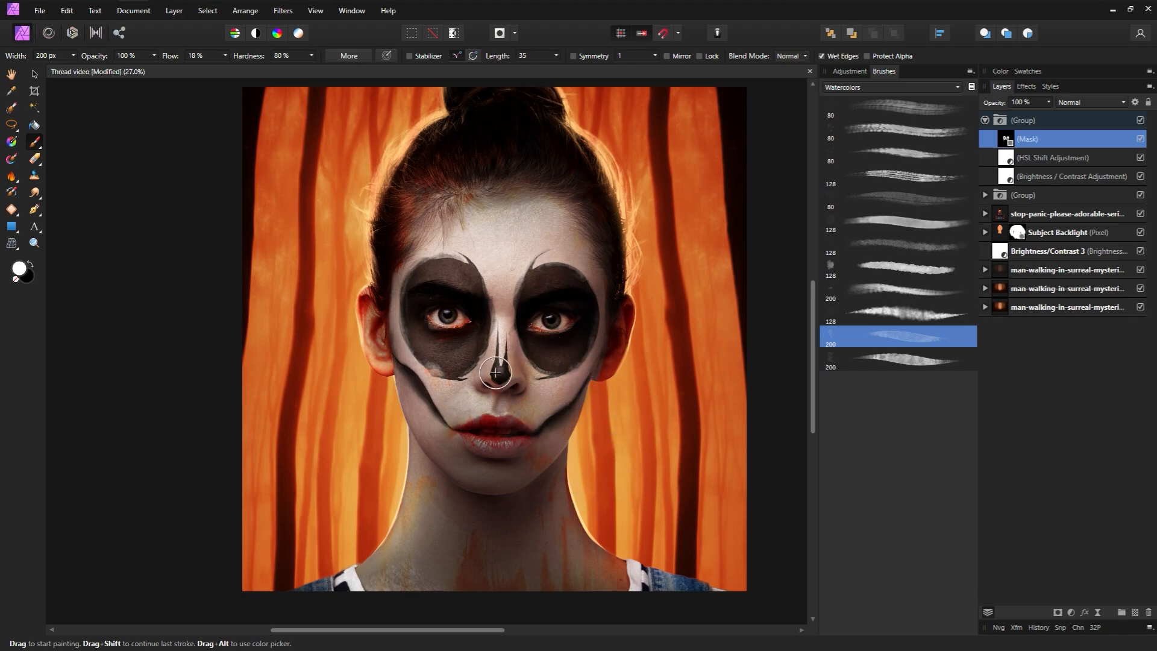
key("bracketleft")
key("bracketleft")
key("bracketleft")
key("bracketleft")
key("bracketleft")
key("bracketleft")
key("bracketleft")
key("bracketleft")
key("x")
key("x")
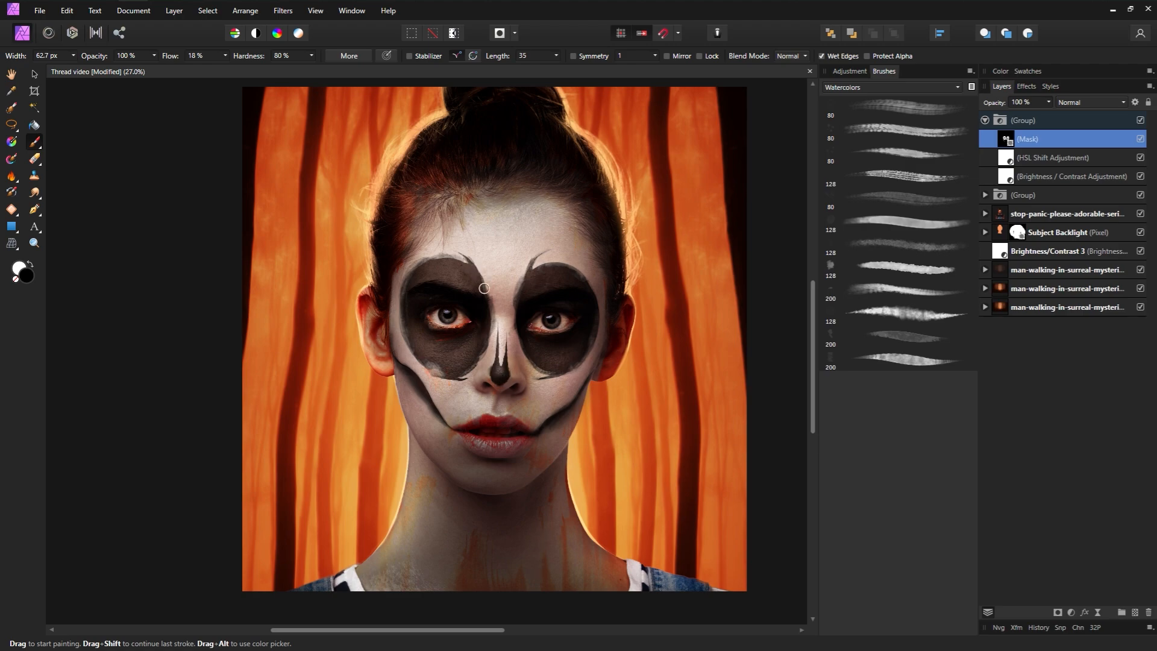
Step: Add worn texture to the eye-patch edges with the watercolor brush at 187.4 px and 10 % flow
key("bracketright")
key("bracketright")
key("bracketright")
key("bracketright")
key("bracketright")
key("bracketright")
key("bracketright")
key("bracketright")
key("bracketright")
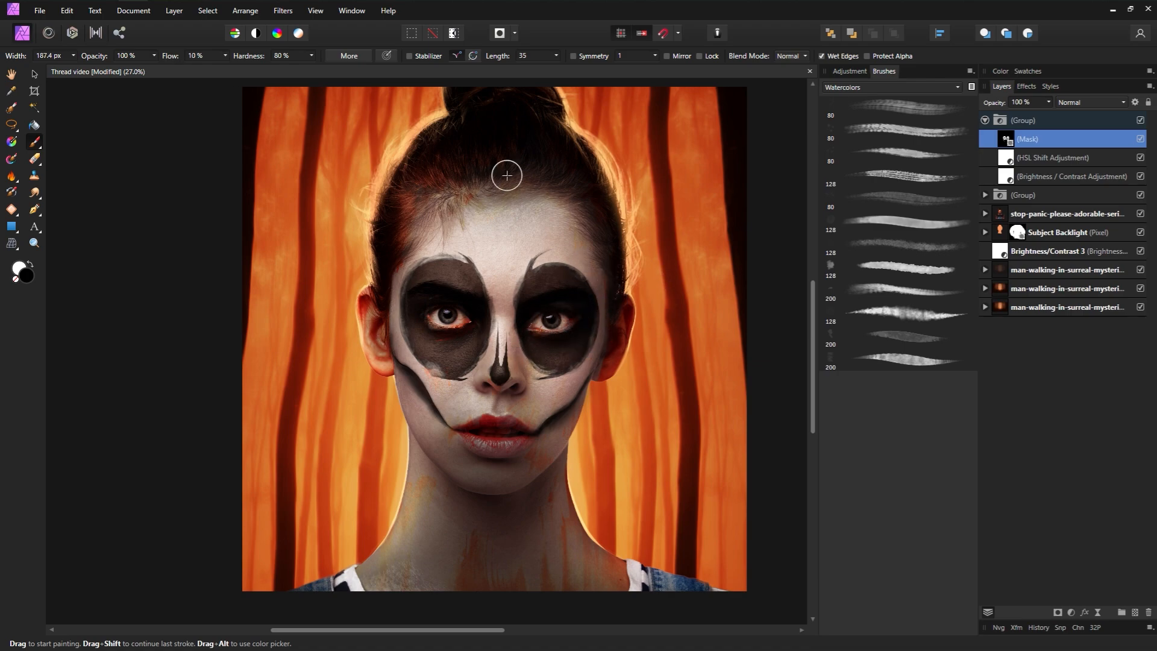
Step: Fade the inner areas of both eye patches at 10 % flow, reducing the brush from 498.5 px to 321.4 px
key("bracketright")
key("bracketright")
key("bracketright")
key("bracketright")
key("bracketright")
key("bracketright")
key("bracketright")
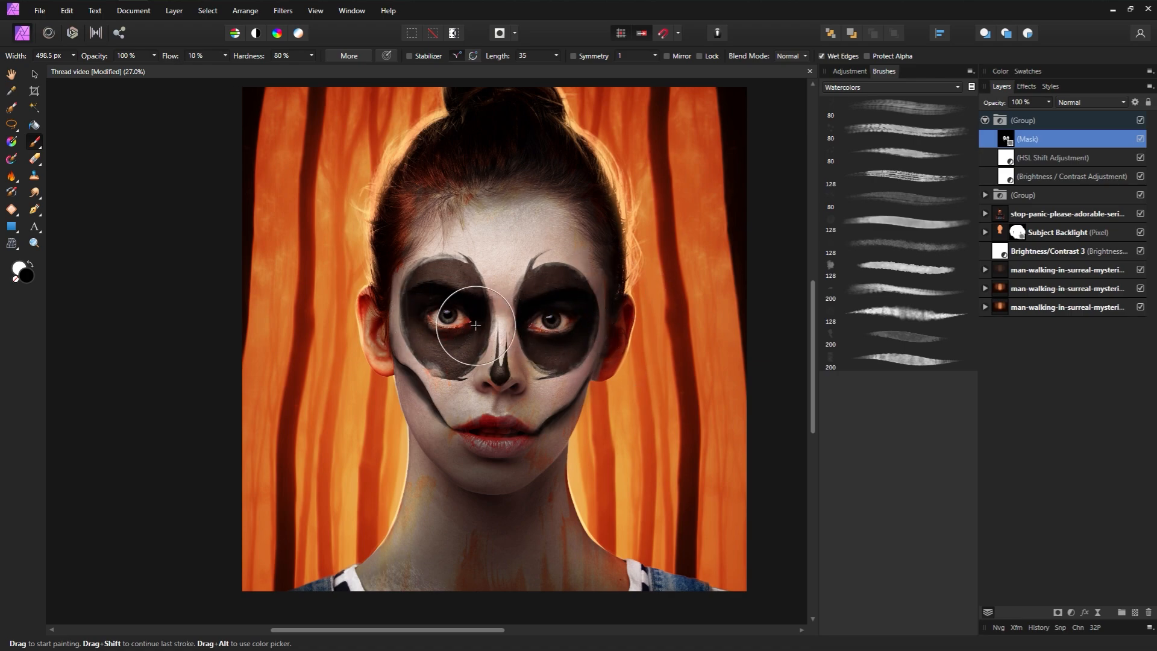
key("bracketleft")
key("bracketleft")
key("bracketleft")
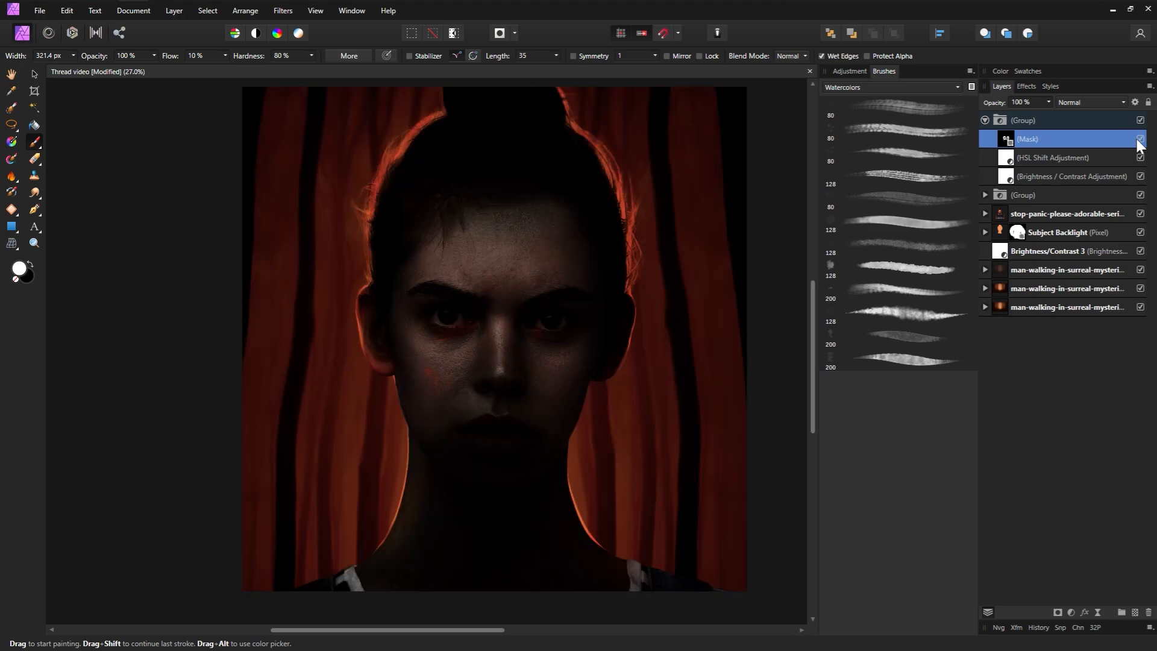
Step: Compare the face with and without the makeup by toggling the adjustment group's visibility
left_click(1141, 121)
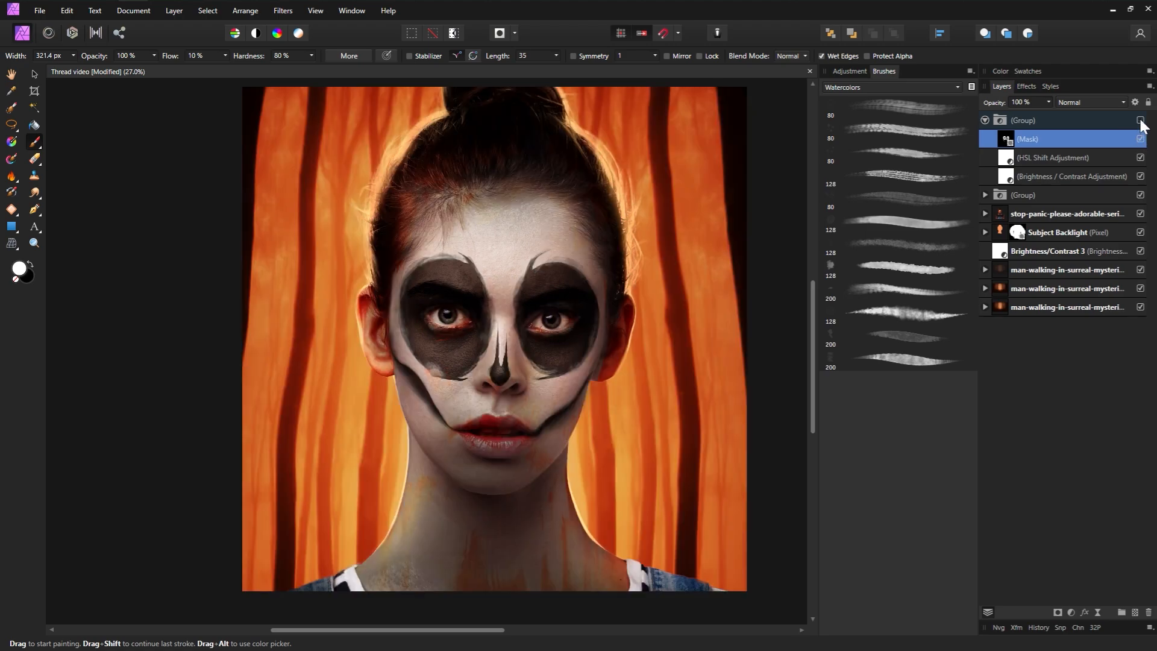
left_click(1140, 121)
left_click(1136, 102)
left_click_drag(672, 168, 613, 192)
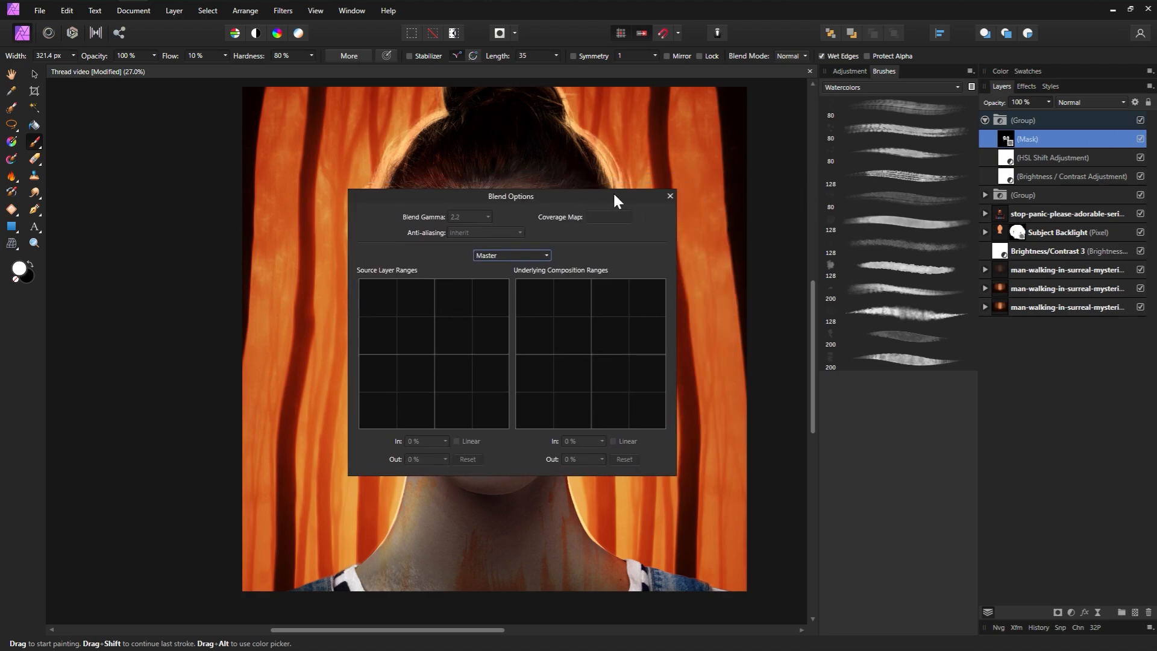
left_click(669, 196)
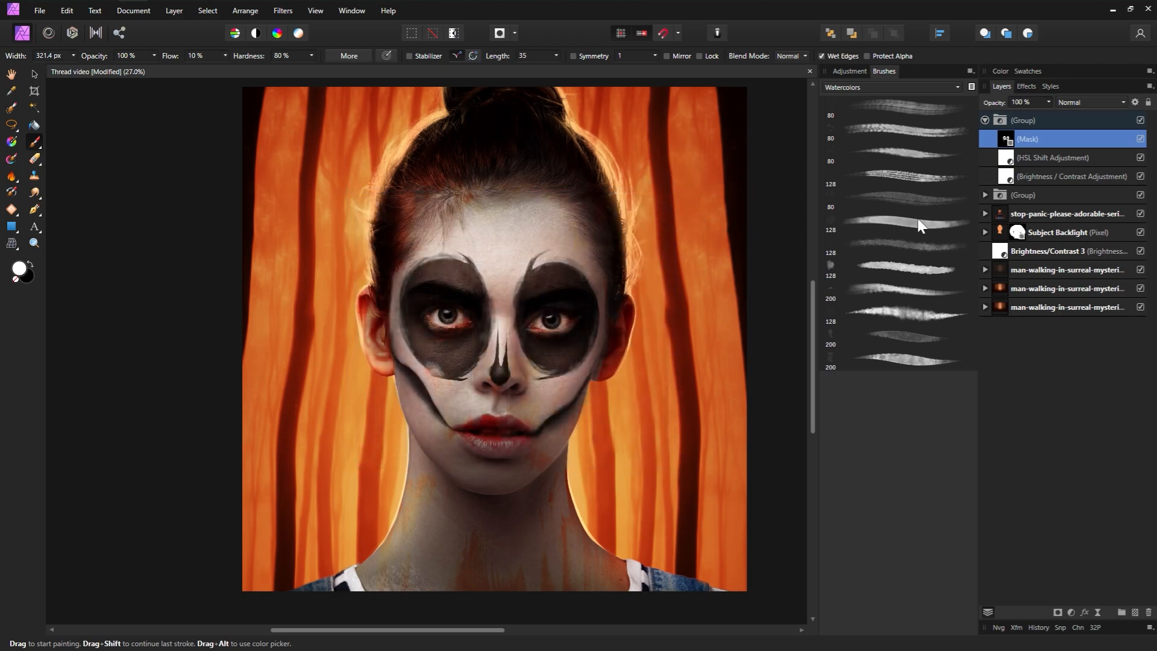
Step: Blend the Brightness / Contrast adjustment over underlying tones at full strength up to about 80 %, falling to zero at the brightest end
left_click(1036, 176)
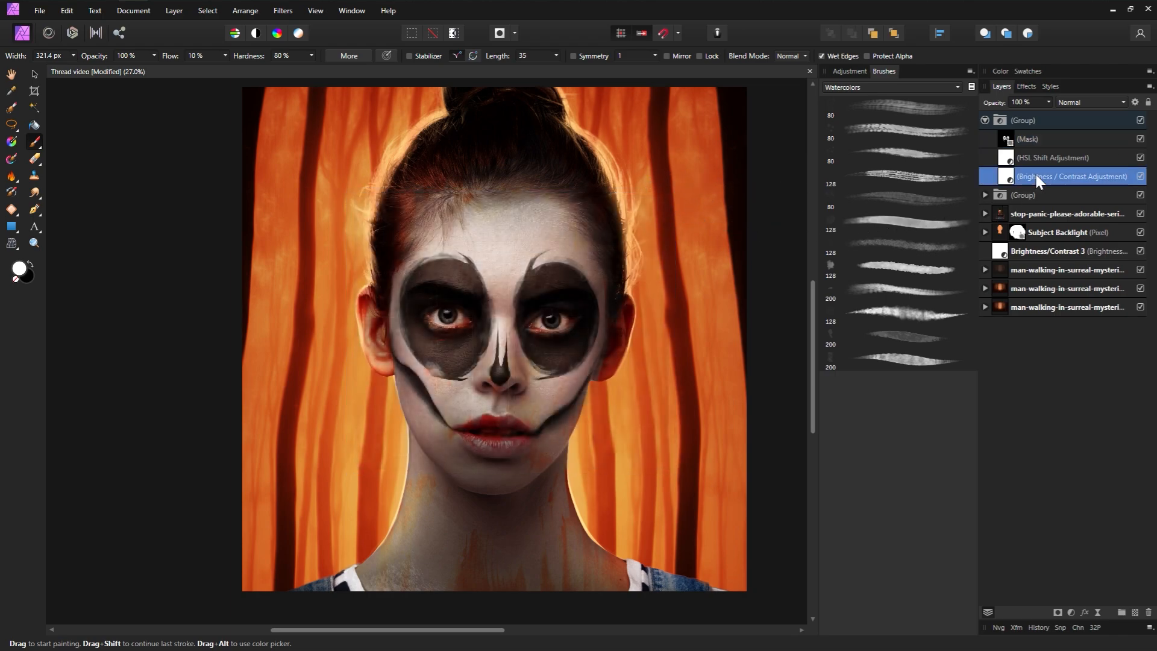
left_click(1135, 103)
left_click_drag(680, 170, 332, 183)
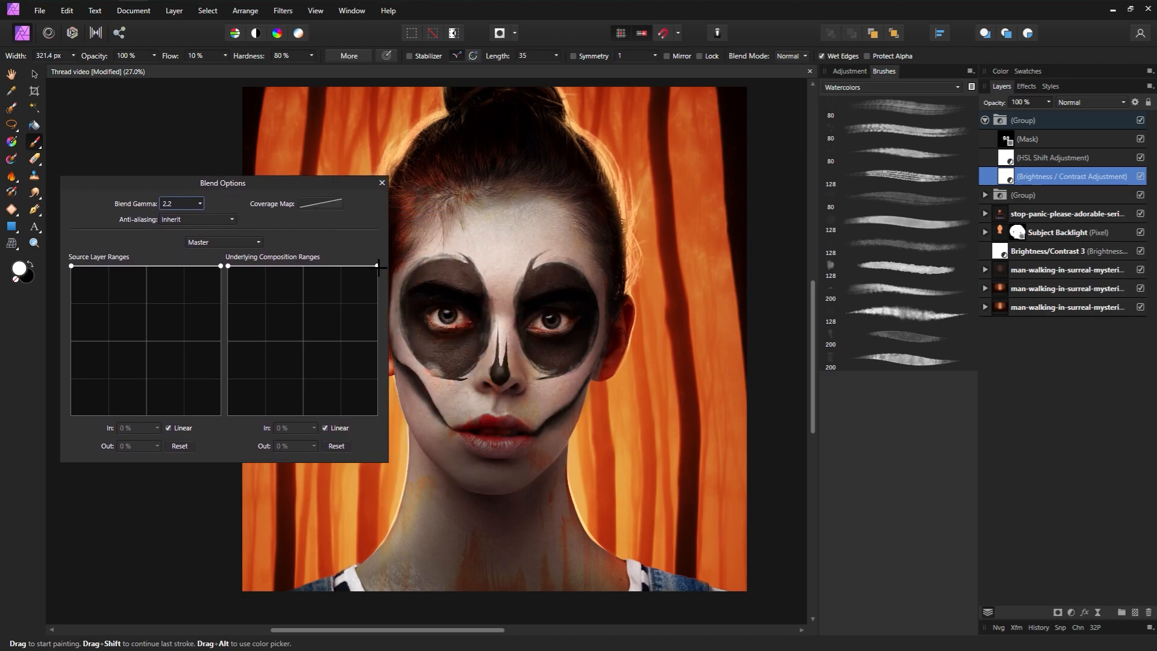
left_click_drag(378, 265, 387, 425)
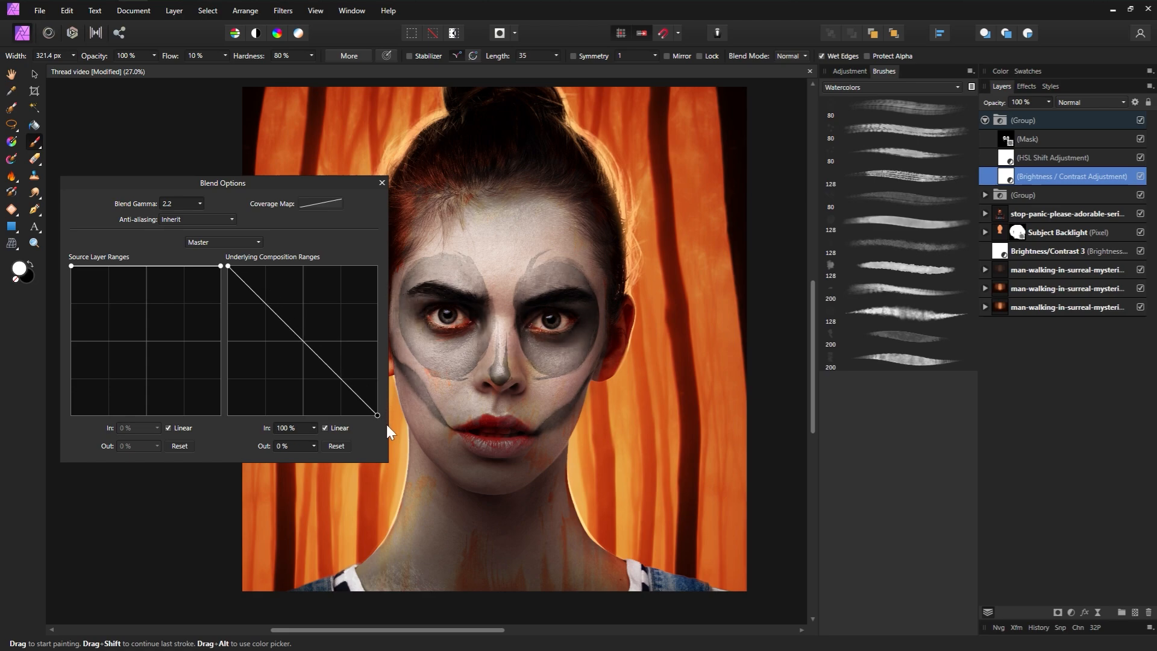
left_click(341, 379)
left_click_drag(342, 369, 346, 265)
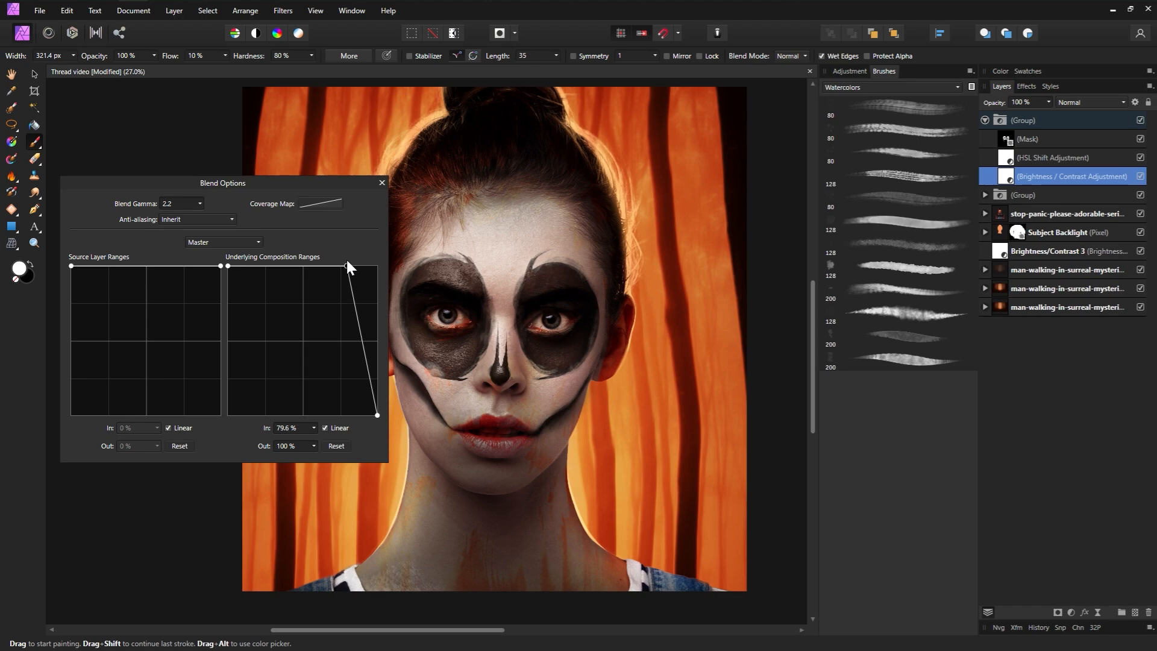
left_click_drag(346, 266, 348, 265)
left_click(382, 182)
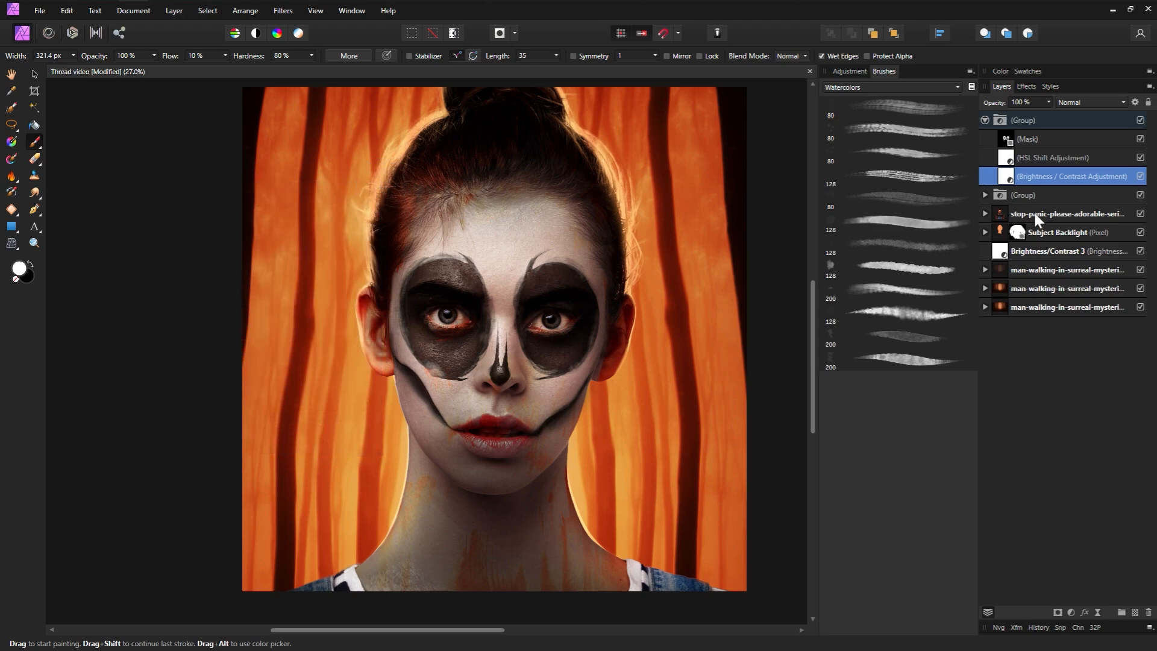
Step: Add a new pixel layer above the collapsed makeup group and set the paint colour to dark brown #1F140C
left_click(1023, 121)
left_click(984, 119)
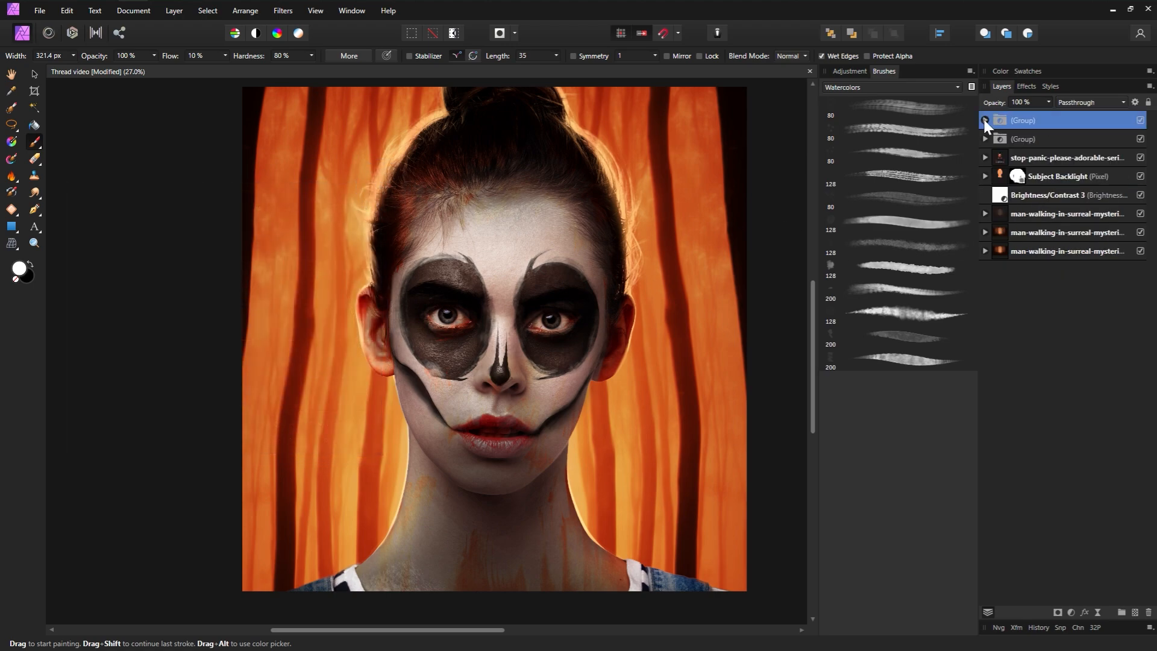
left_click(1135, 612)
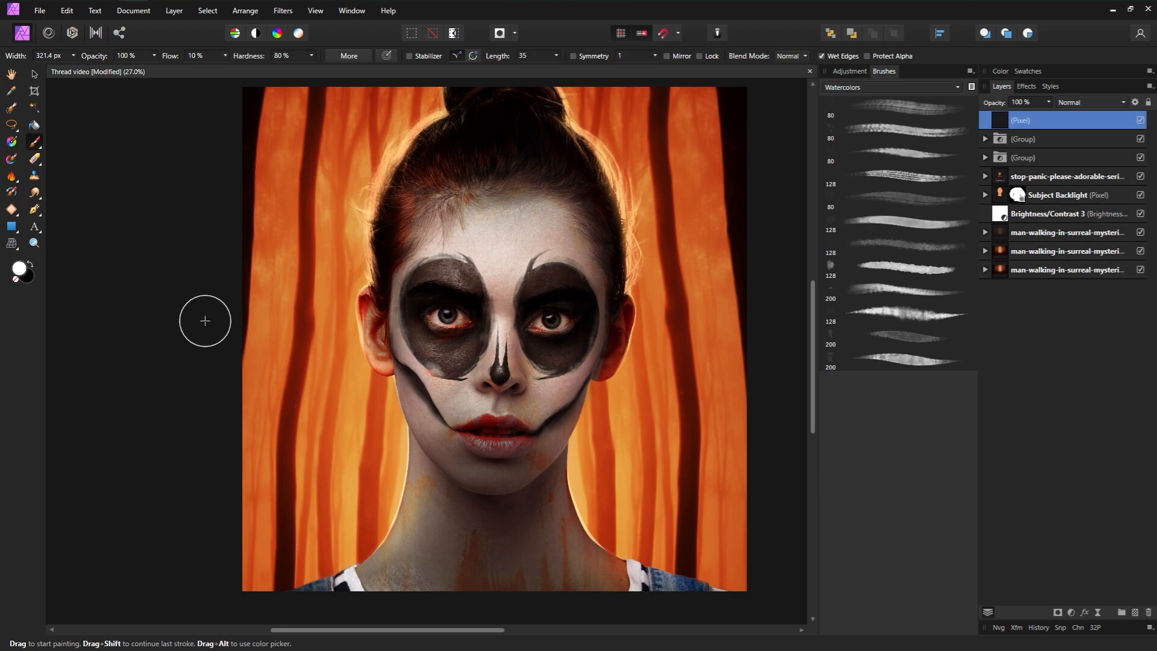
double_click(20, 269)
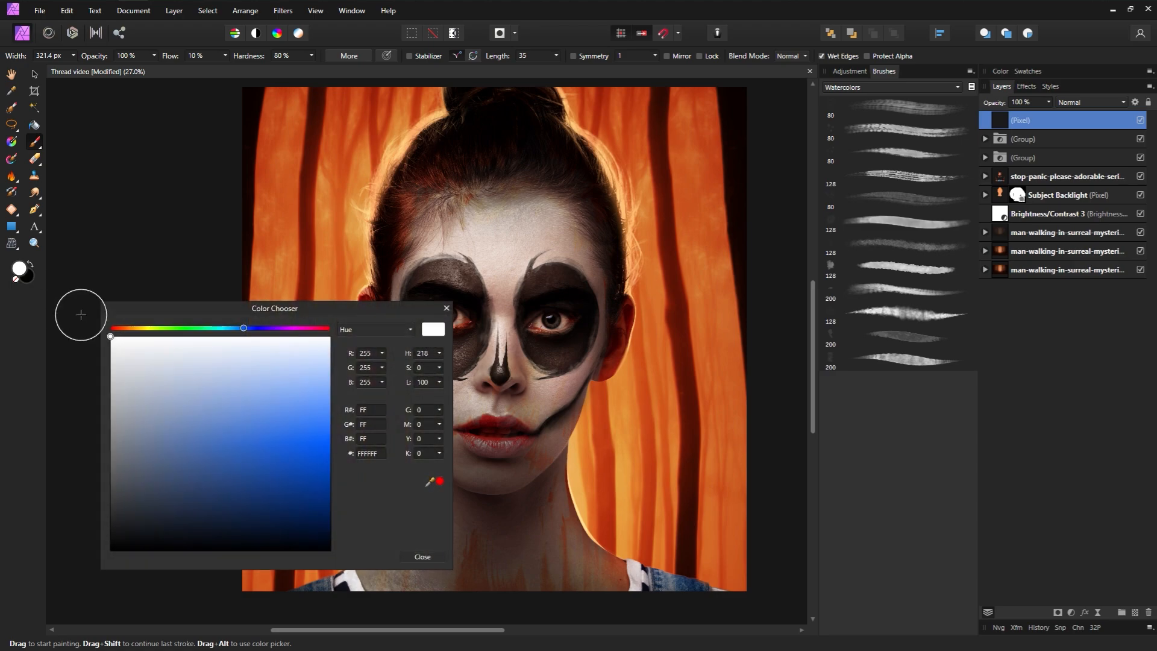
left_click(129, 329)
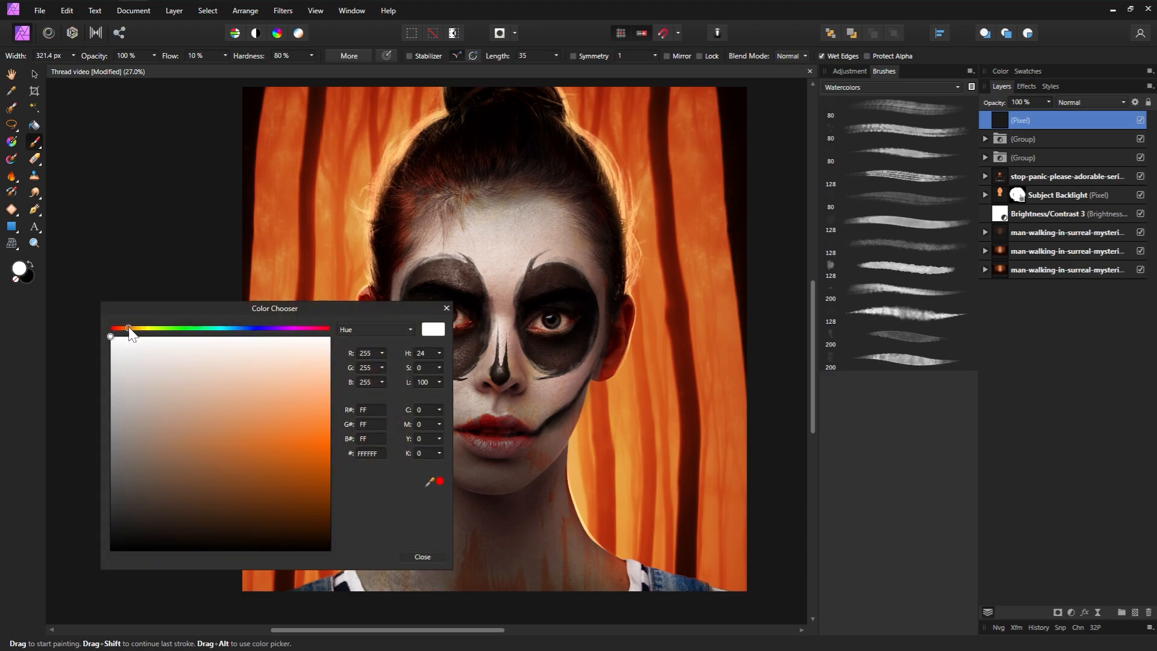
left_click(204, 534)
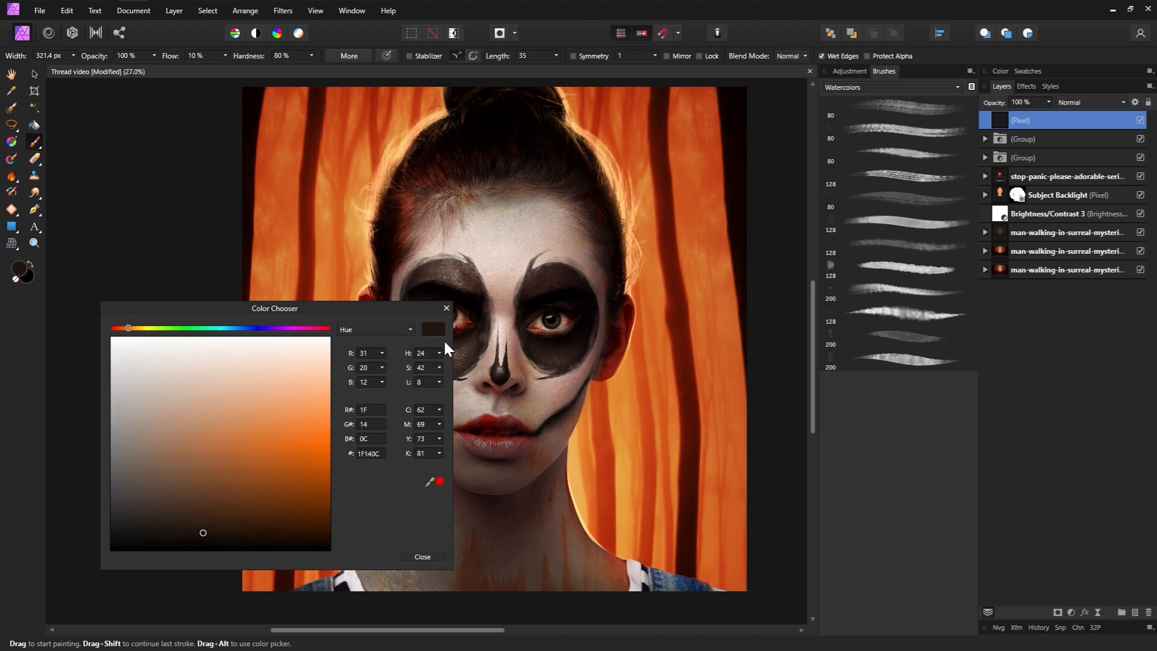
left_click(446, 309)
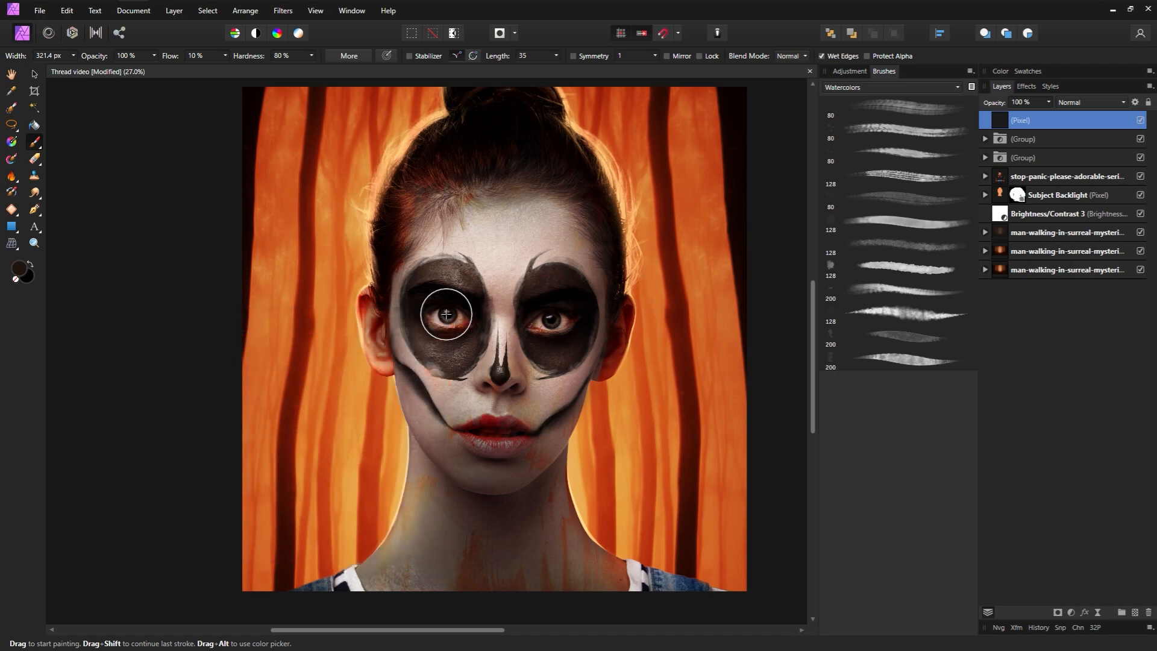
Step: Choose the 16 px pressure-tapered round brush from the Basic brushes and set its pressure-driven size jitter to 49 %
left_click(852, 86)
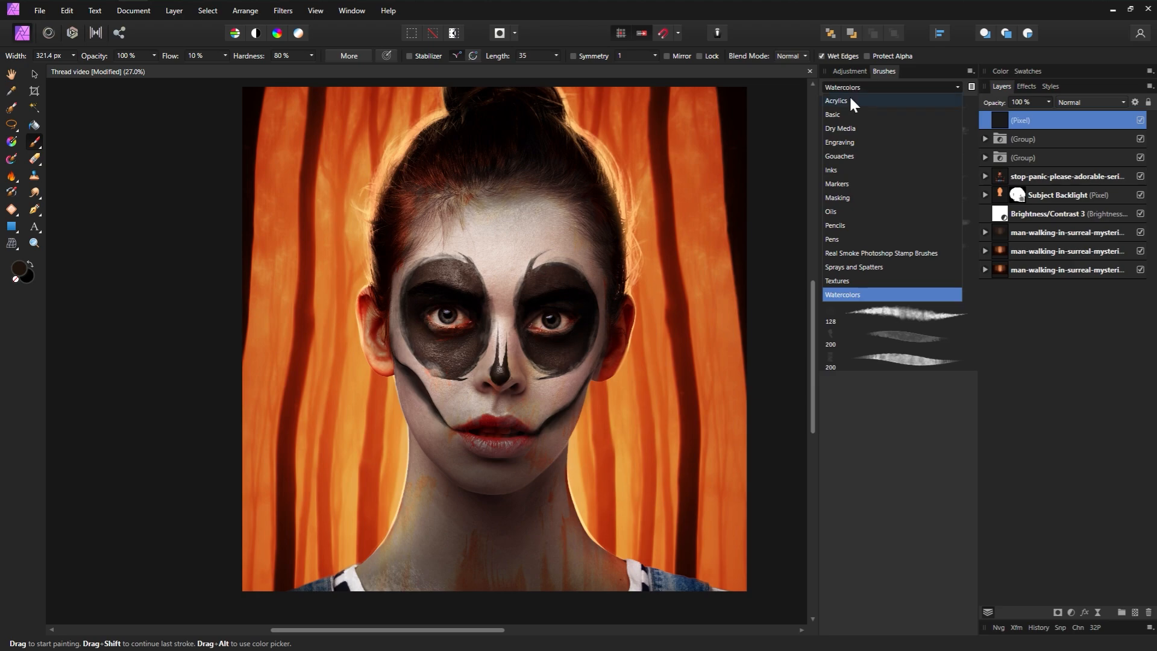
left_click(845, 113)
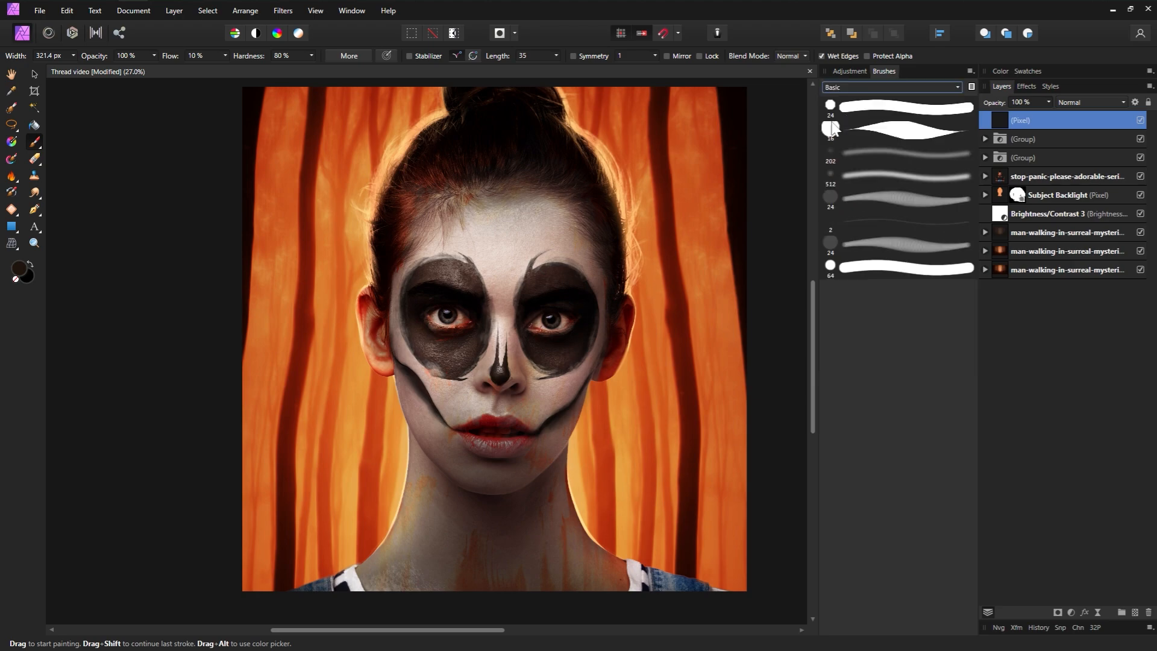
left_click(877, 132)
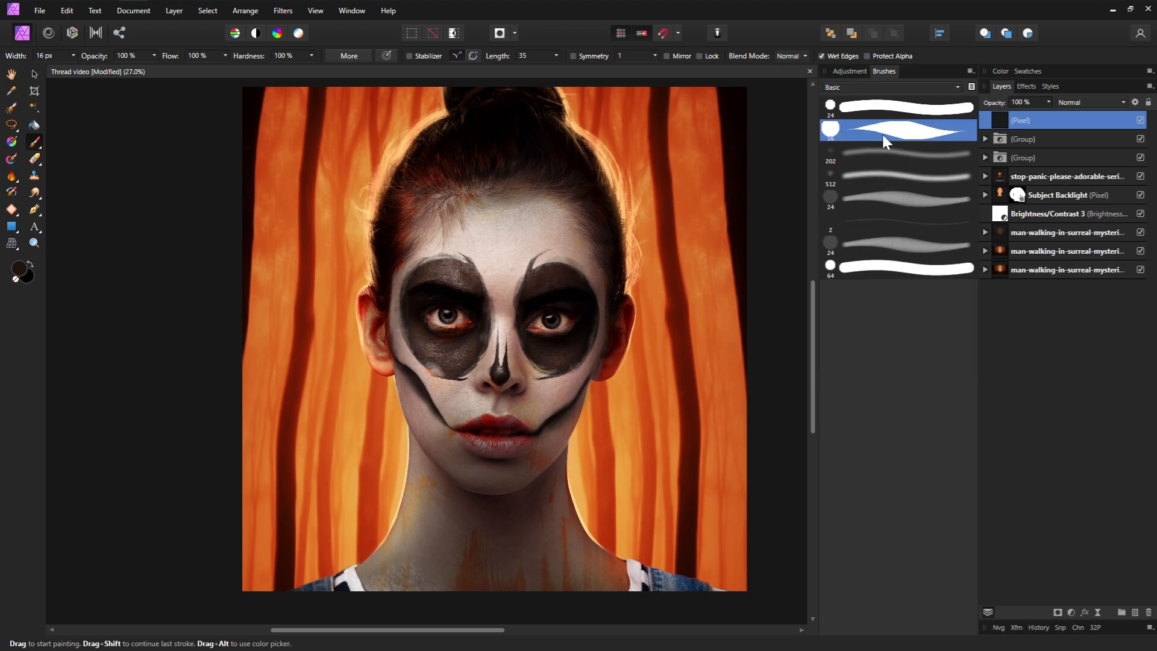
double_click(881, 132)
left_click(558, 260)
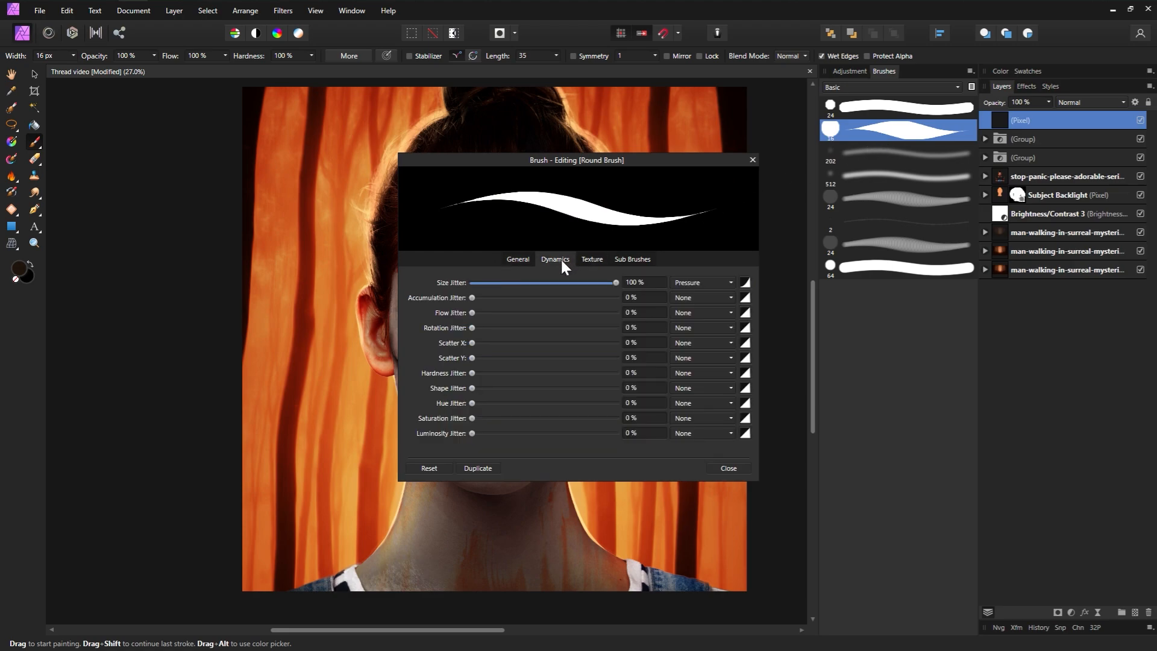
left_click(544, 283)
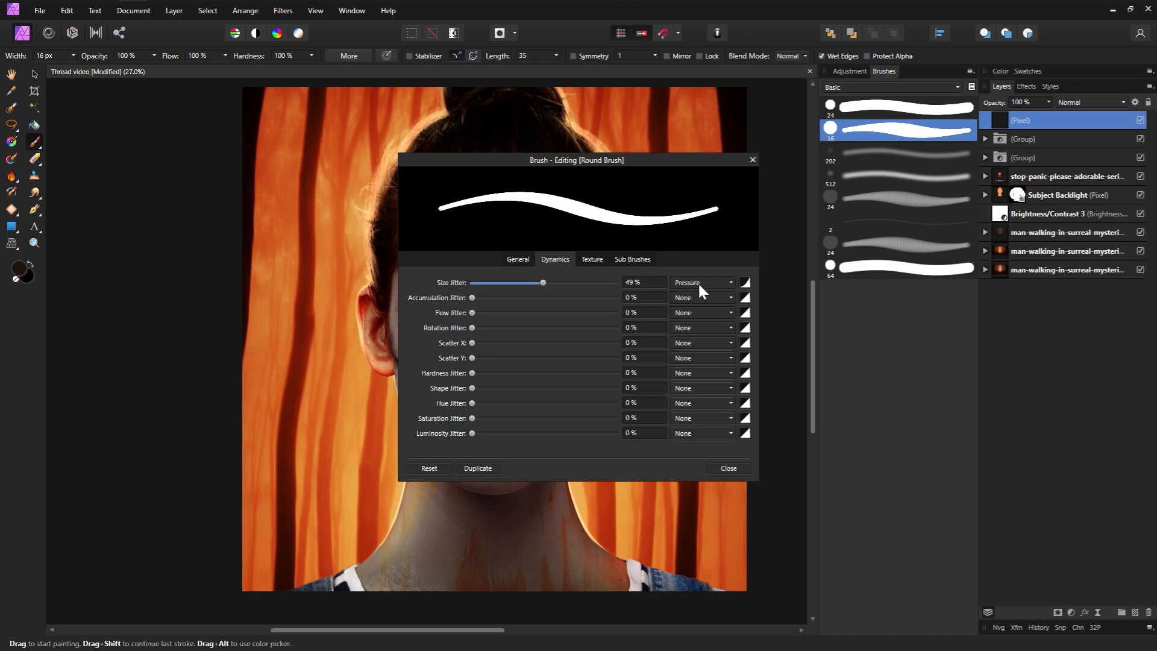
left_click(733, 466)
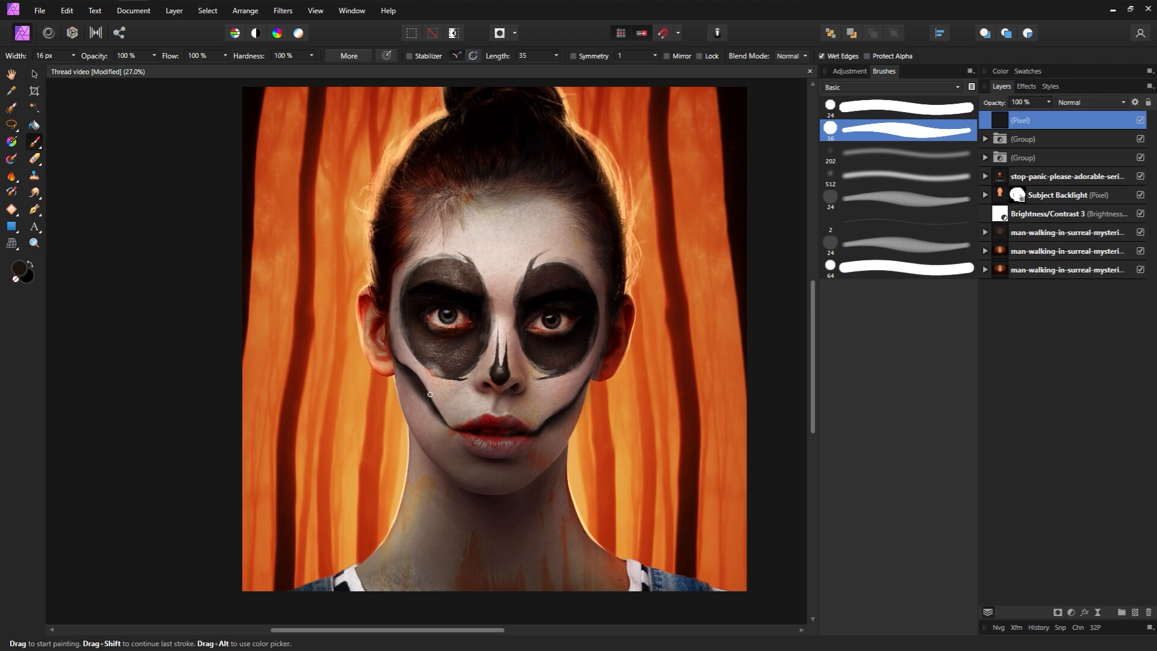
Step: Try freehand stitch strokes across the dark cheek line beside the mouth and undo them
left_click_drag(430, 394, 432, 413)
key("ctrl+z")
key("bracketright")
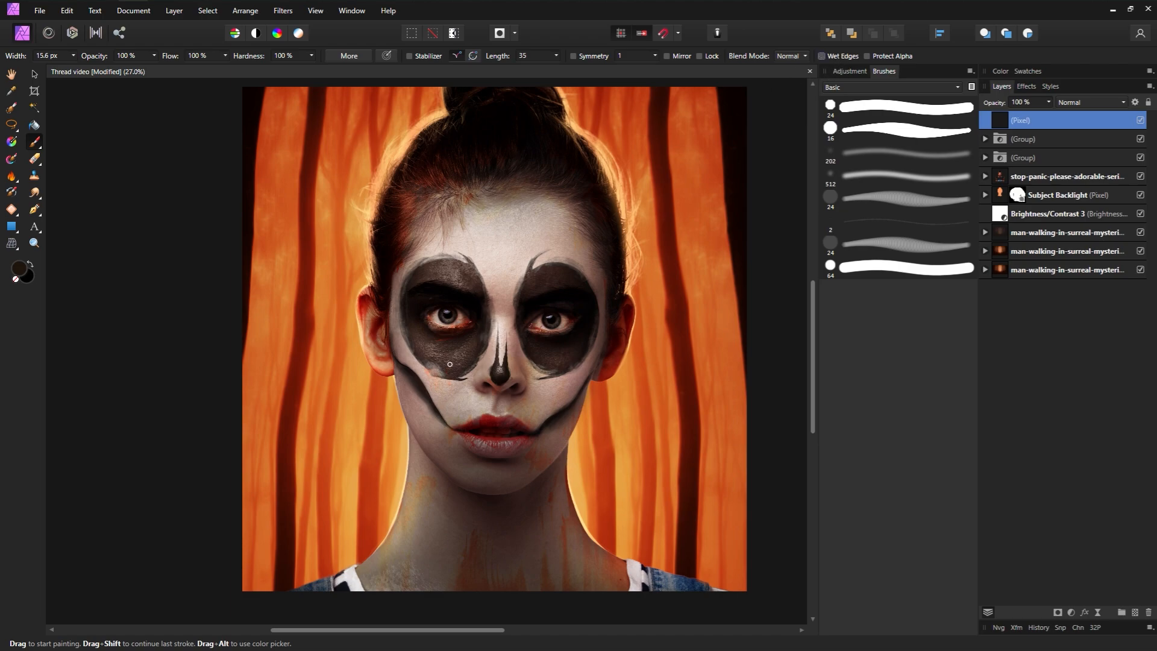
mouse_move(430, 419)
left_mouse_down()
mouse_move(442, 409)
mouse_move(431, 412)
left_mouse_up()
key("ctrl+z")
key("ctrl+z")
key("ctrl+z")
Step: Draw a short curved stitch across the dark cheek line with the Pen tool and set its stroke width to 8.4 pt
key("p")
left_click(438, 396)
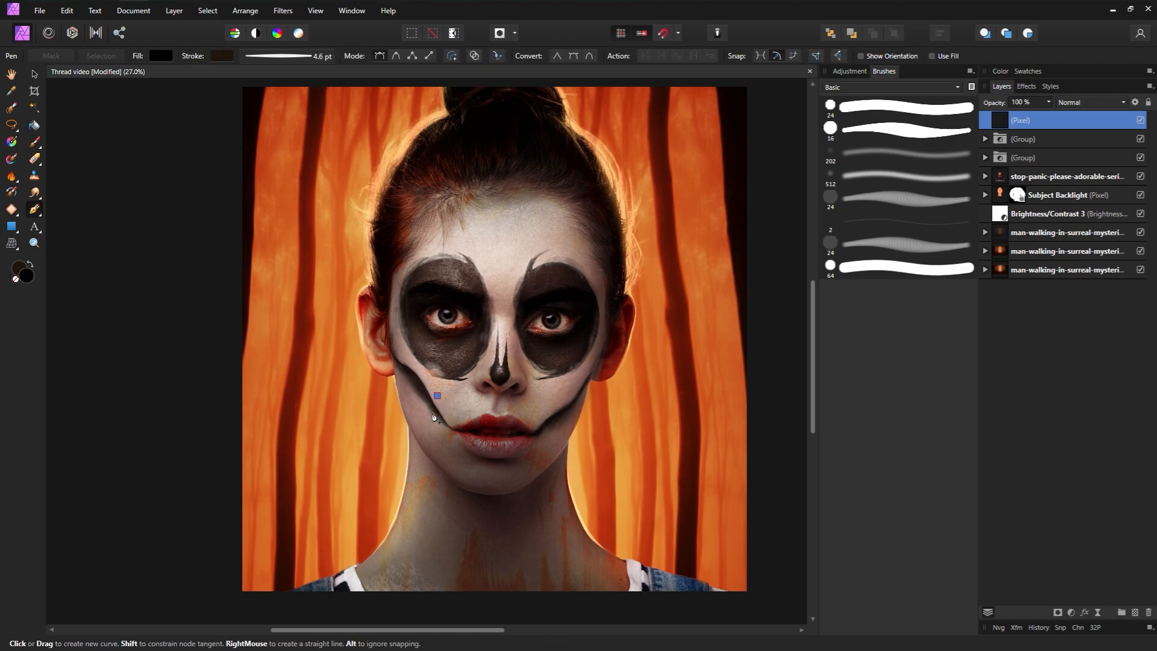
left_click_drag(429, 415, 438, 433)
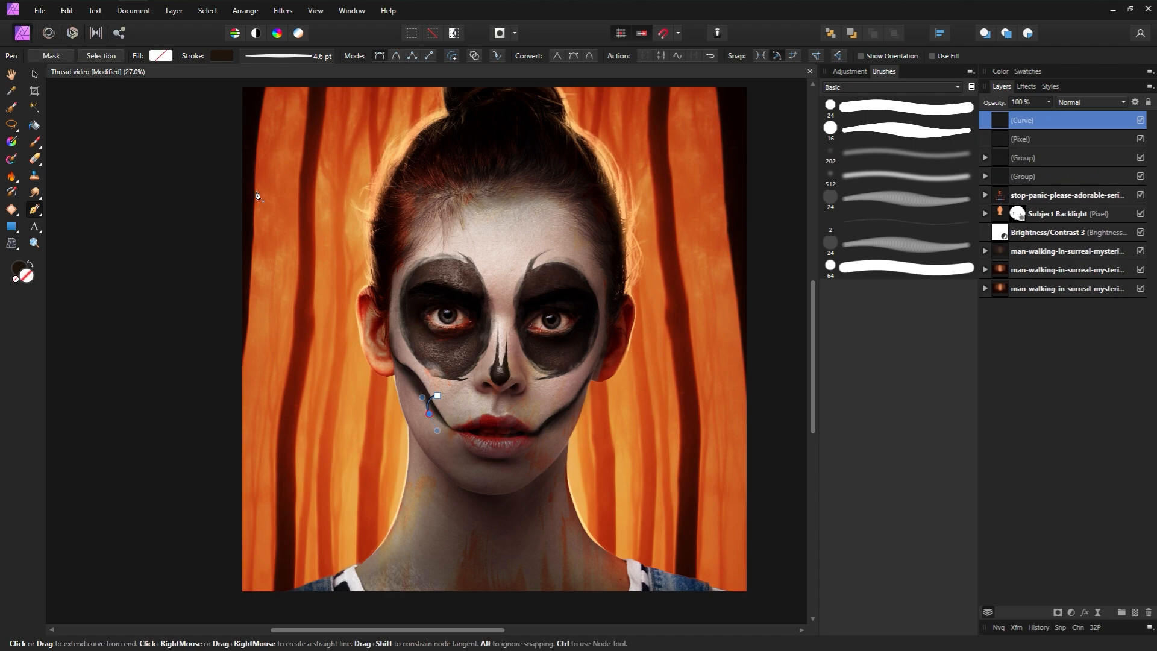
left_click(221, 56)
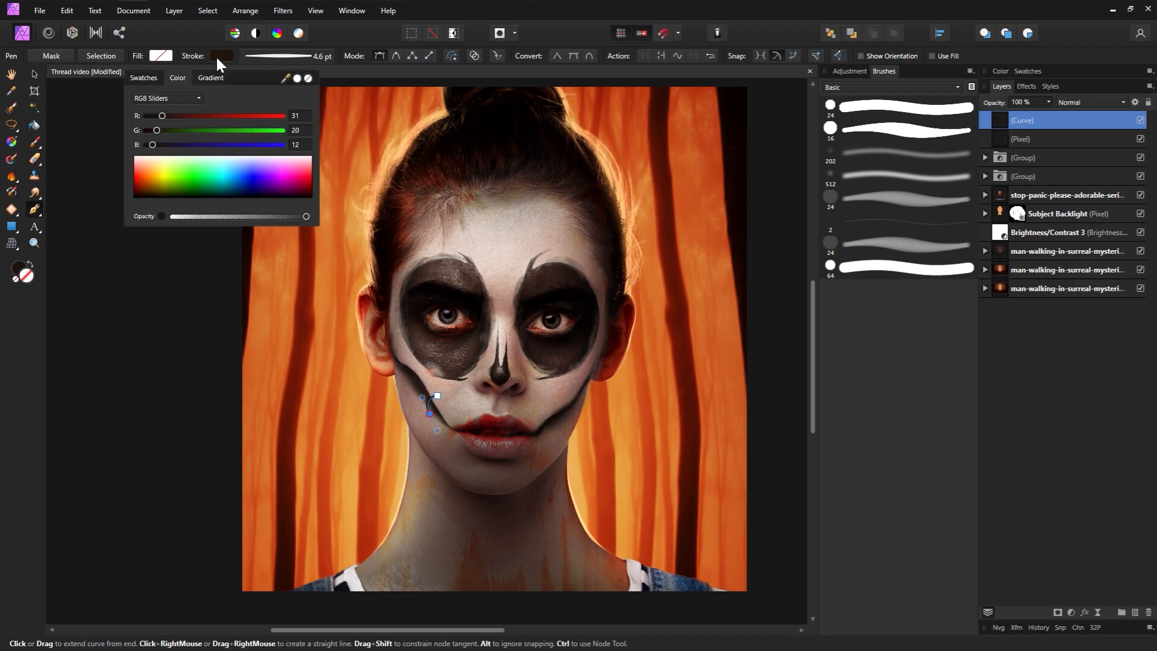
left_click(266, 56)
left_click_drag(266, 99, 272, 100)
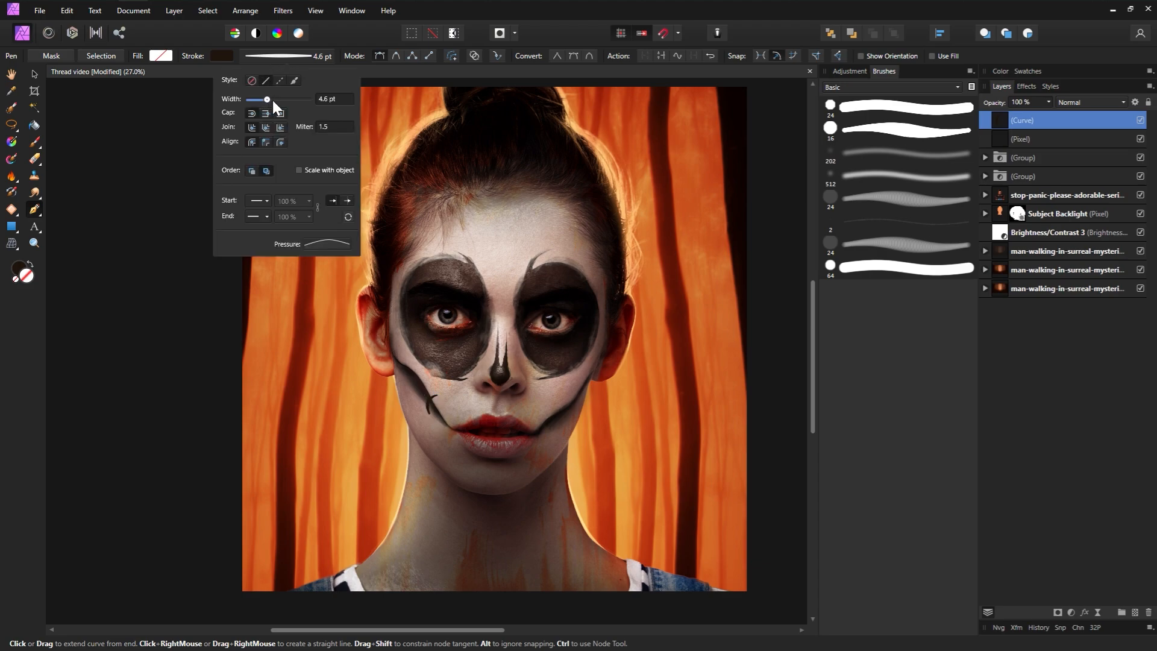
Step: Taper both ends of the stitch curve with its pressure profile and shift the widest point towards the start
left_click(323, 243)
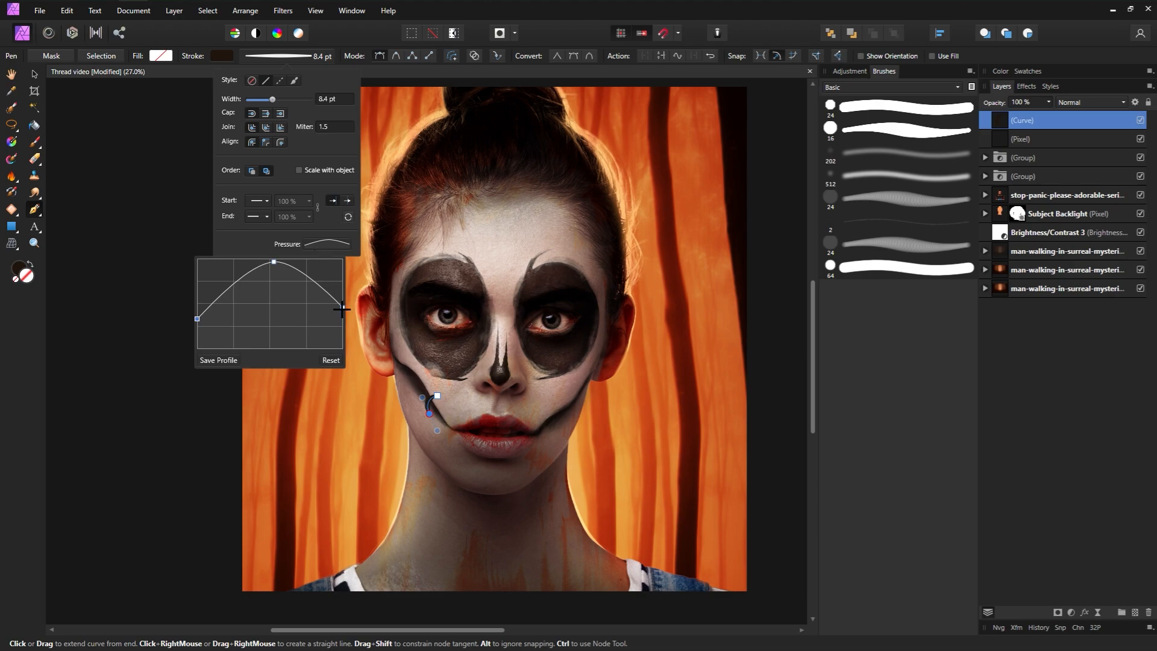
left_click_drag(343, 308, 343, 318)
mouse_move(197, 318)
left_mouse_down()
mouse_move(200, 290)
mouse_move(204, 324)
left_mouse_up()
mouse_move(274, 263)
left_mouse_down()
mouse_move(270, 313)
mouse_move(274, 256)
mouse_move(249, 252)
mouse_move(313, 251)
mouse_move(273, 253)
left_mouse_up()
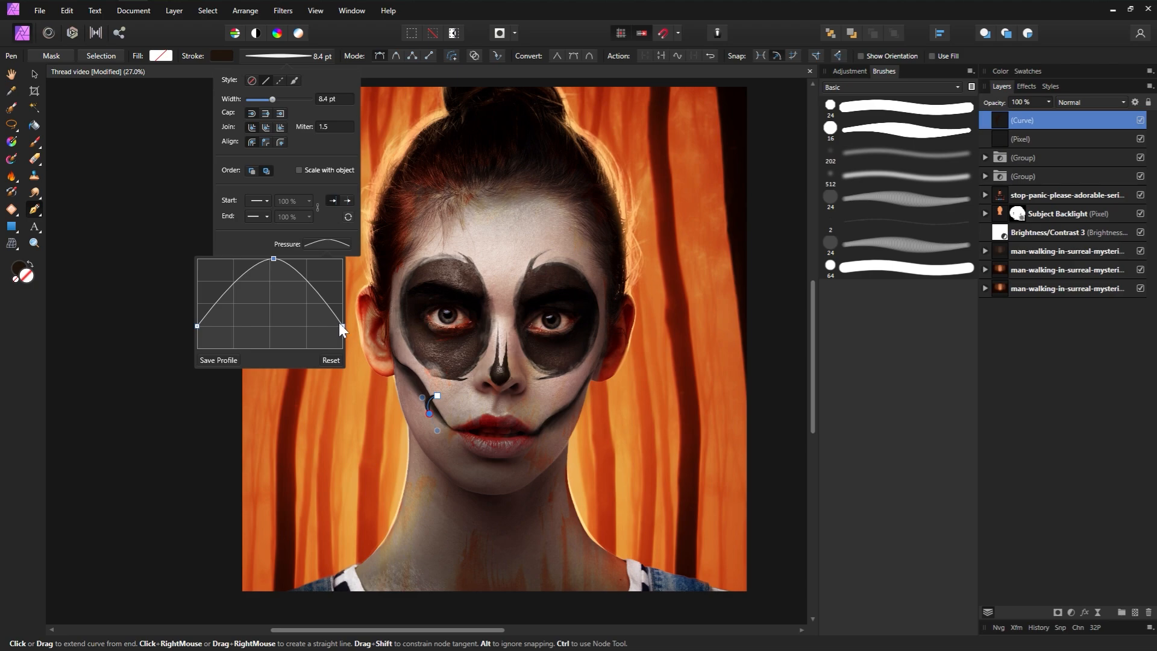
mouse_move(341, 326)
left_mouse_down()
mouse_move(342, 315)
mouse_move(343, 332)
left_mouse_up()
left_click_drag(272, 258, 239, 258)
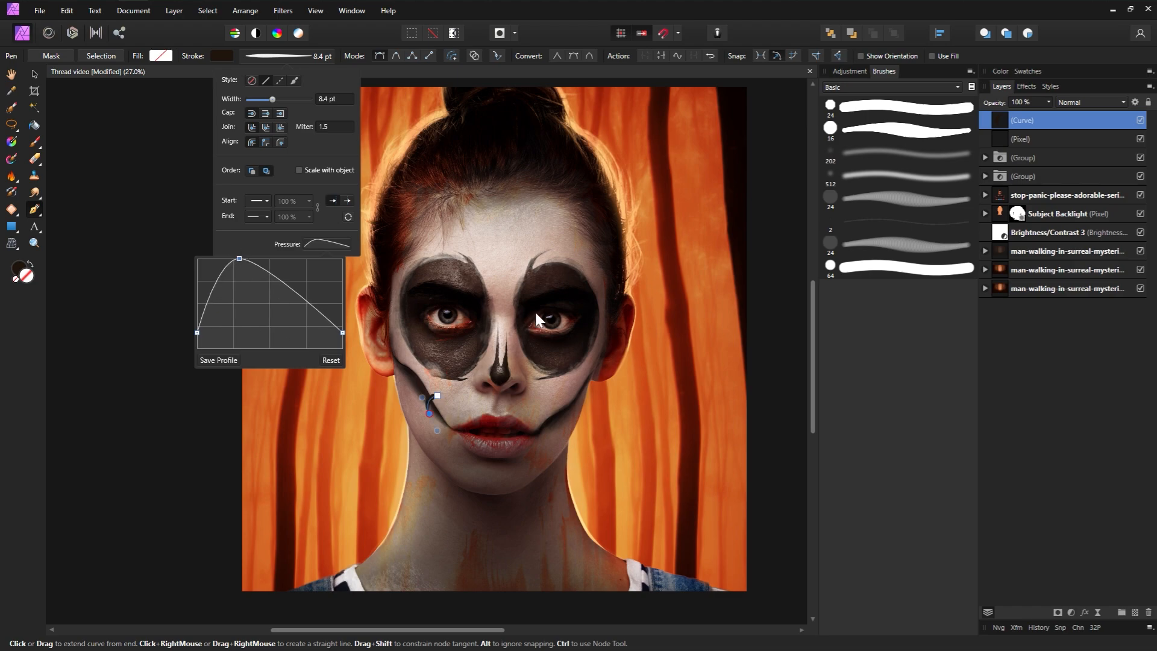
Step: Rasterize the stitch curve and delete the resulting layer
left_click(1069, 122)
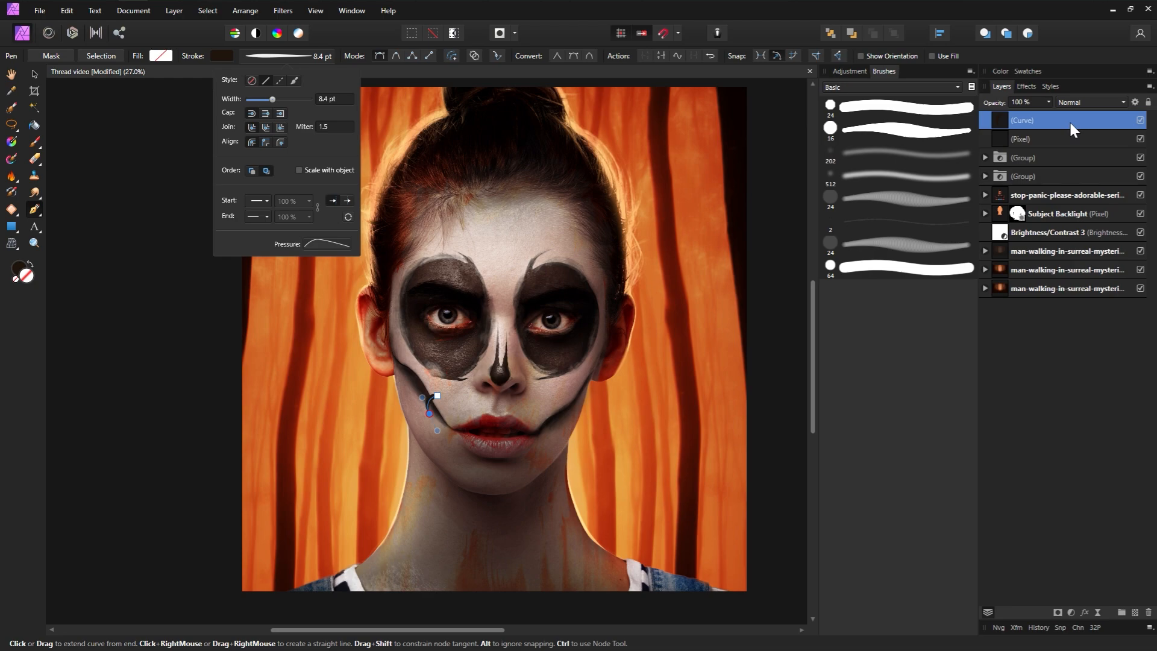
right_click(1070, 121)
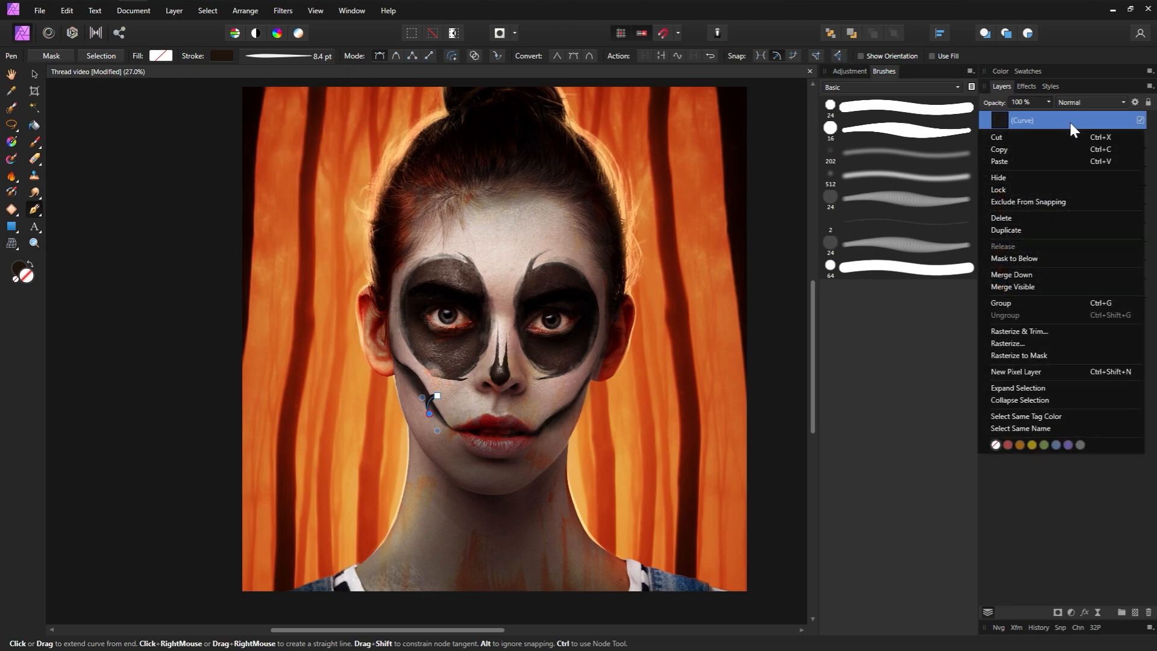
left_click(1034, 342)
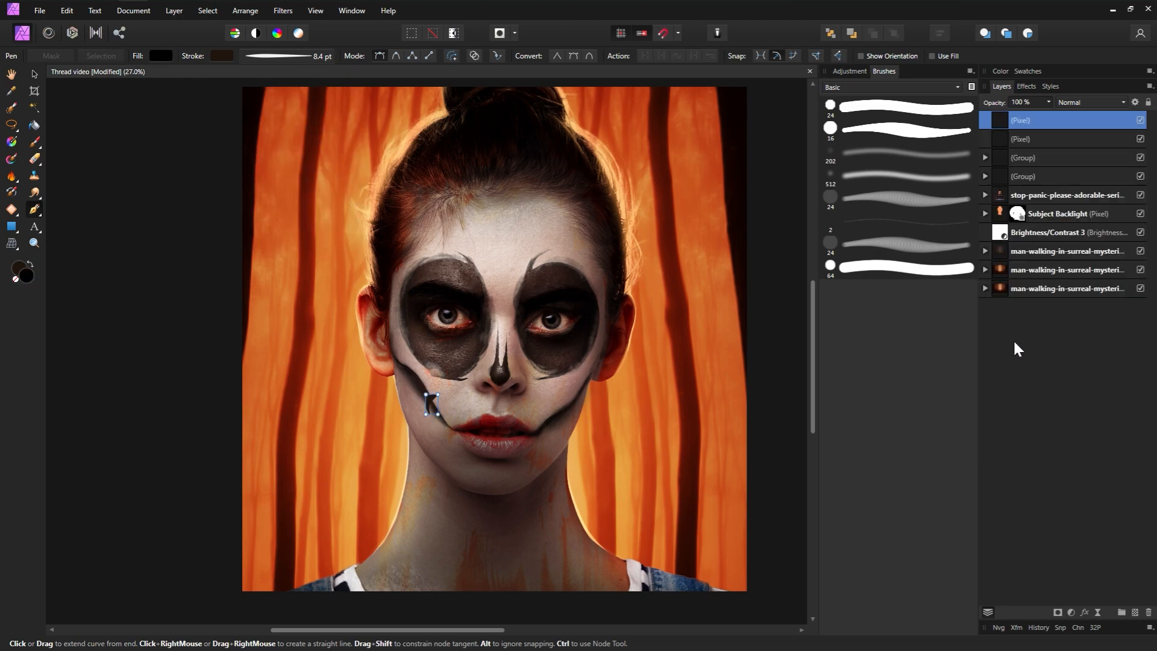
left_click(1149, 616)
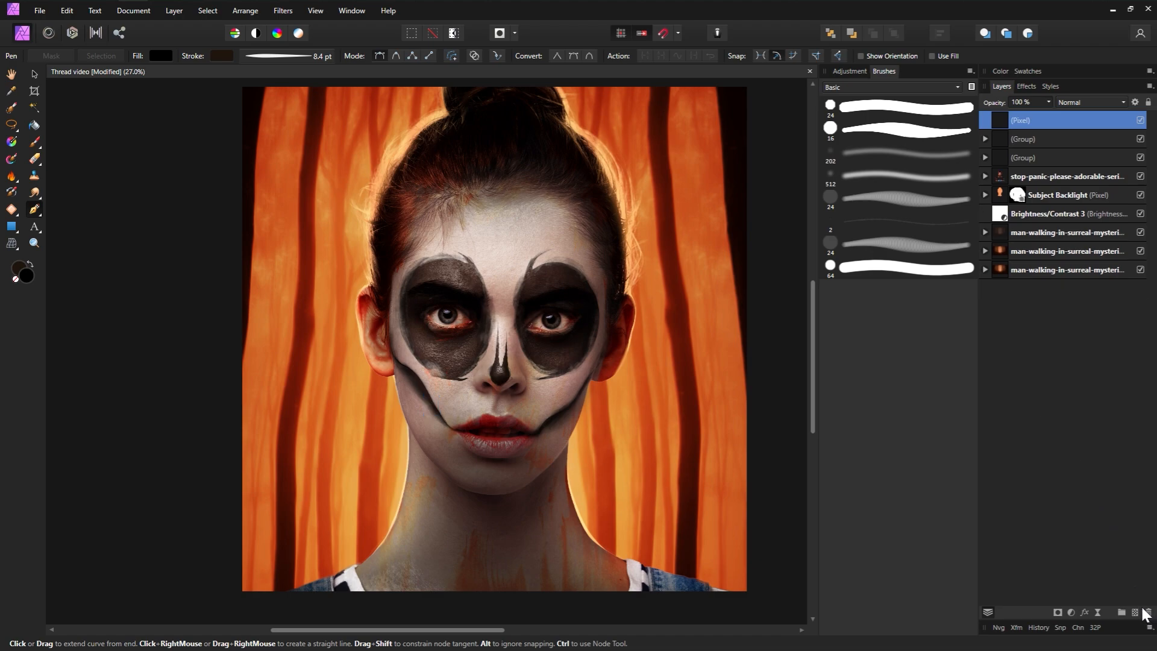
Step: Paint curved stitches across both cheek lines and the lips on the empty pixel layer with the round brush at 27.4 px
left_click(35, 142)
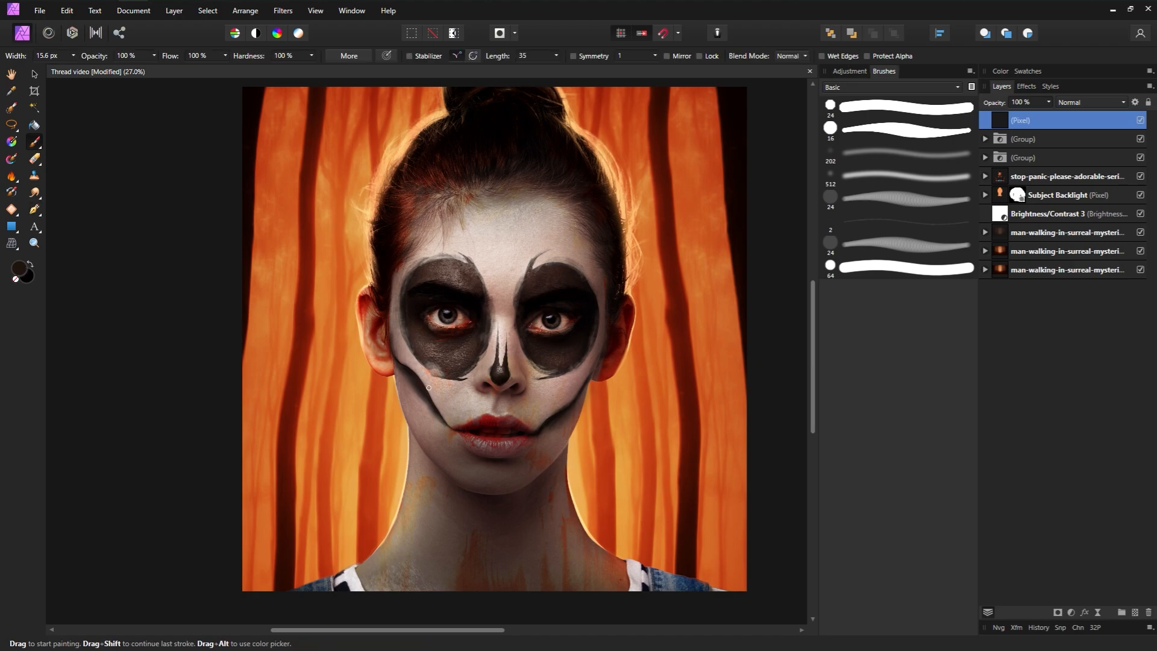
key("bracketright")
key("bracketright")
key("bracketright")
mouse_move(437, 398)
left_mouse_down()
mouse_move(426, 416)
mouse_move(408, 390)
left_mouse_up()
mouse_move(548, 414)
left_mouse_down()
mouse_move(548, 432)
mouse_move(565, 417)
mouse_move(505, 457)
left_mouse_up()
left_click(521, 414)
left_click_drag(481, 416, 485, 456)
Step: Add another pixel layer and paint crossing stitches over the lips and cheek lines, undoing the last faulty stroke
left_click(1135, 613)
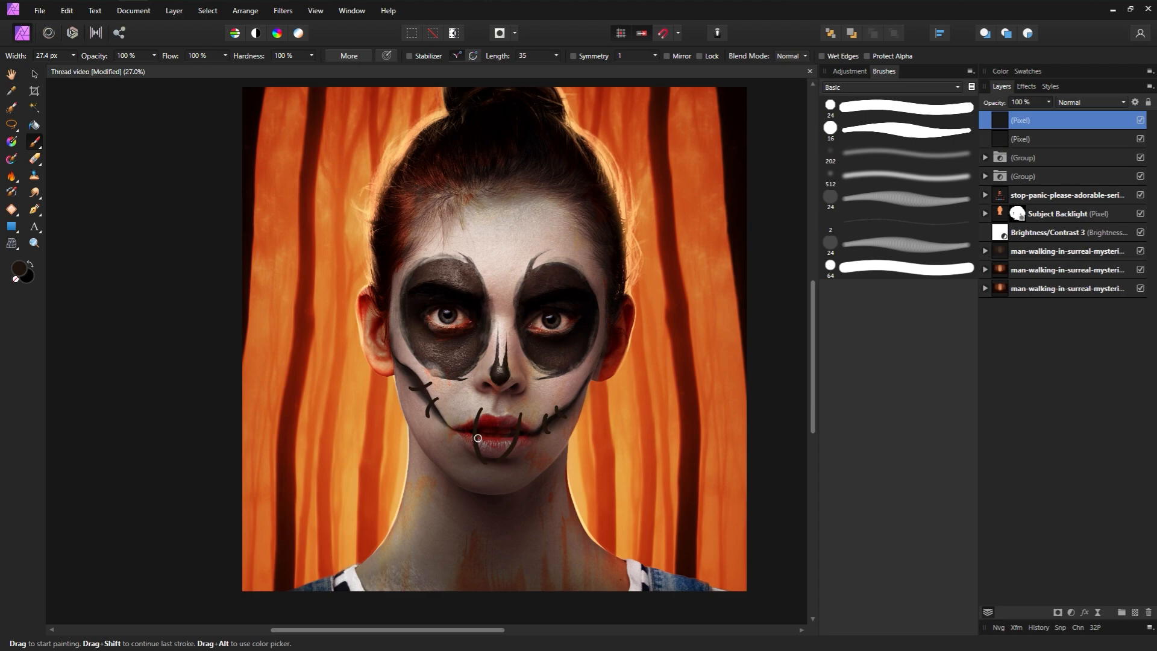
left_click_drag(471, 452, 497, 428)
left_click_drag(526, 429, 540, 411)
left_click_drag(537, 421, 563, 430)
left_click_drag(424, 375, 418, 404)
mouse_move(406, 356)
left_mouse_down()
mouse_move(435, 391)
mouse_move(401, 377)
left_mouse_up()
key("ctrl+z")
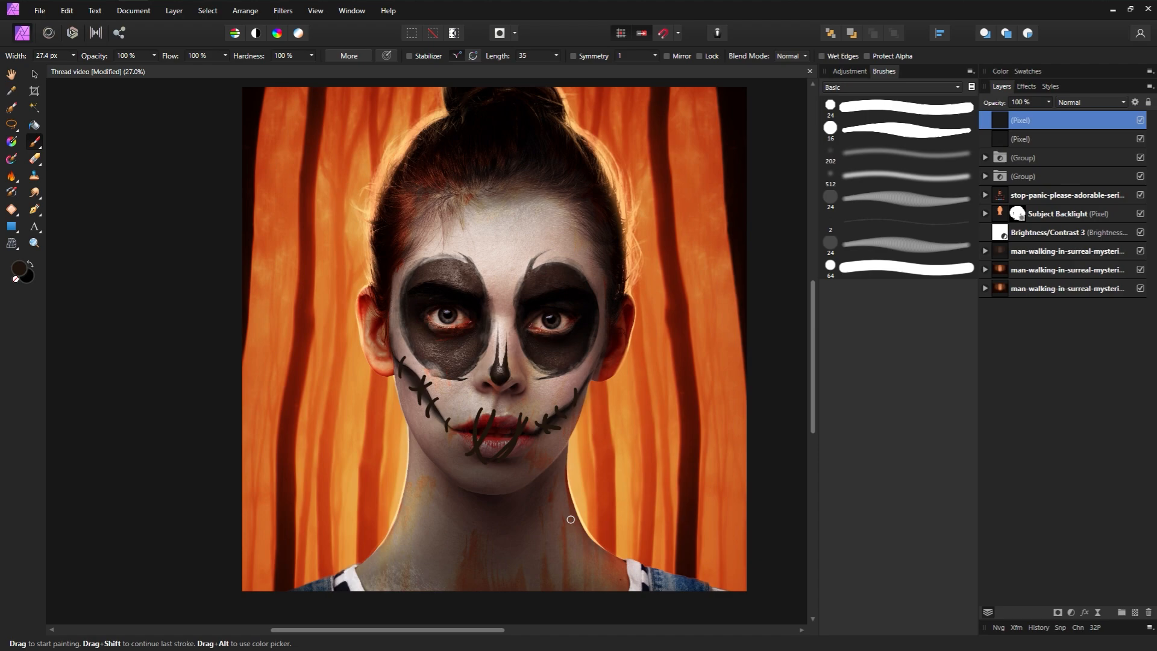
Step: Compare the two stitch layers by toggling the visibility of each one
left_click(1140, 121)
left_click(1141, 121)
left_click(1141, 140)
left_click(1141, 139)
Step: Add a Bevel / Emboss effect of type Inner to the top stitch layer
left_click(1085, 612)
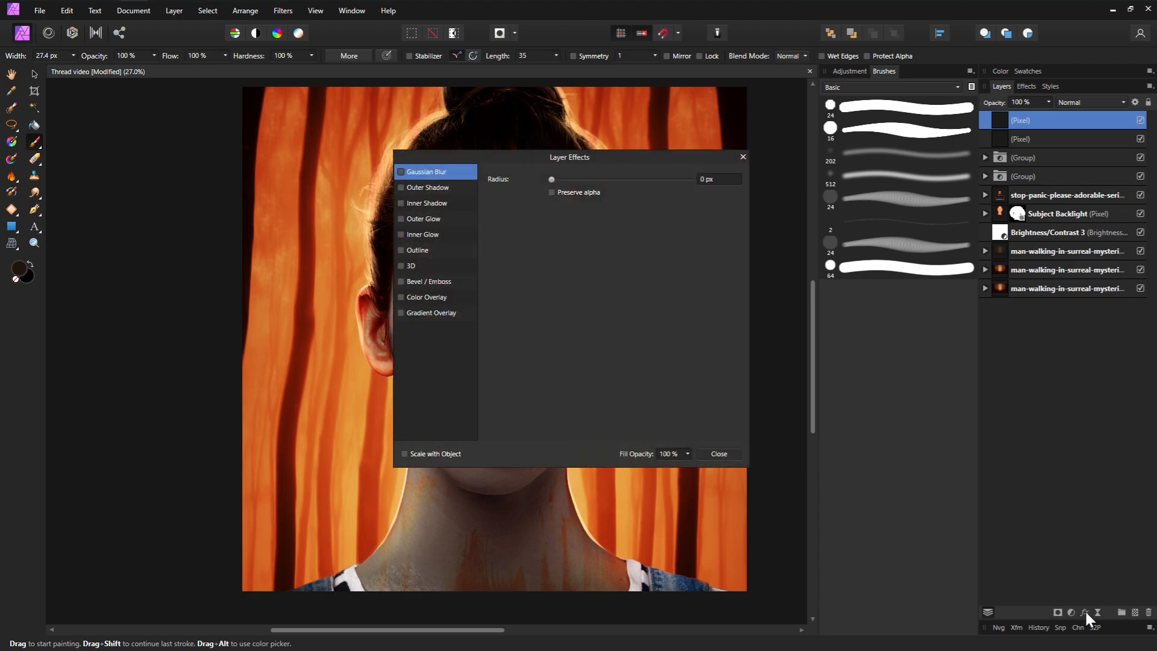
left_click_drag(669, 155, 900, 121)
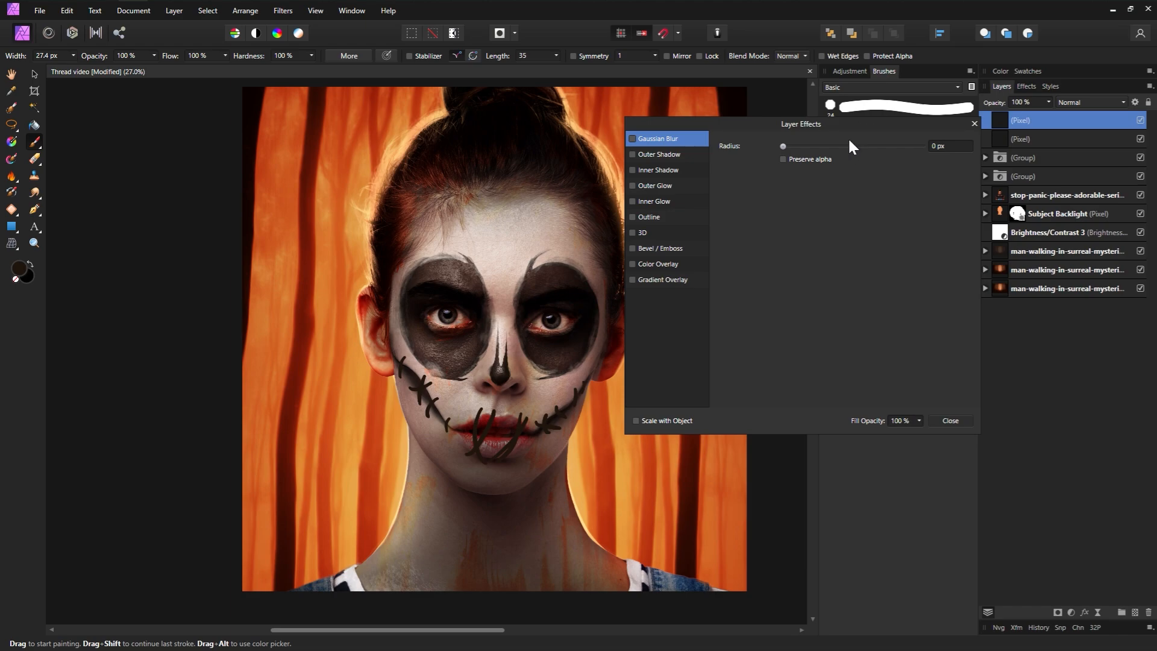
left_click(667, 248)
left_click(633, 248)
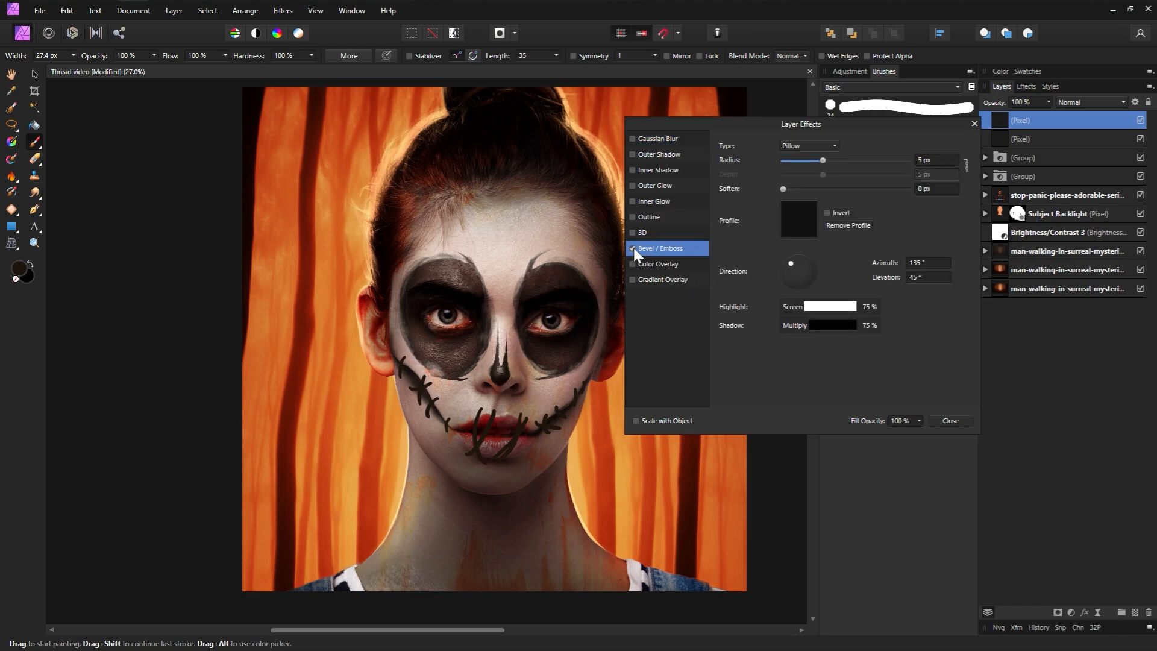
left_click(819, 146)
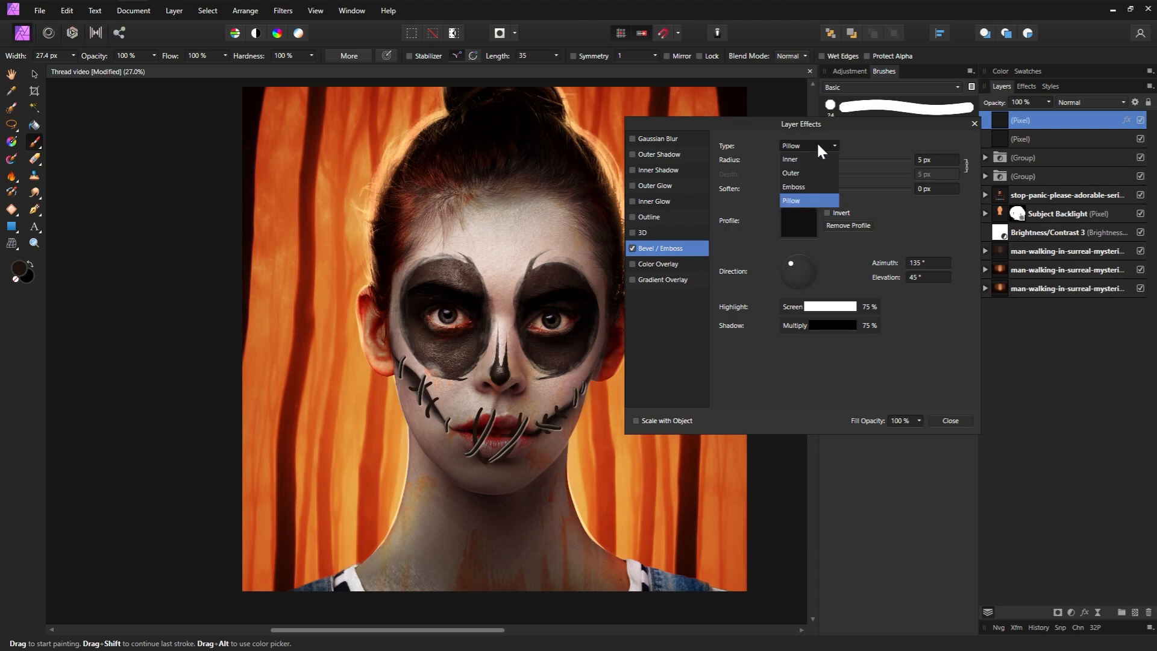
left_click(790, 160)
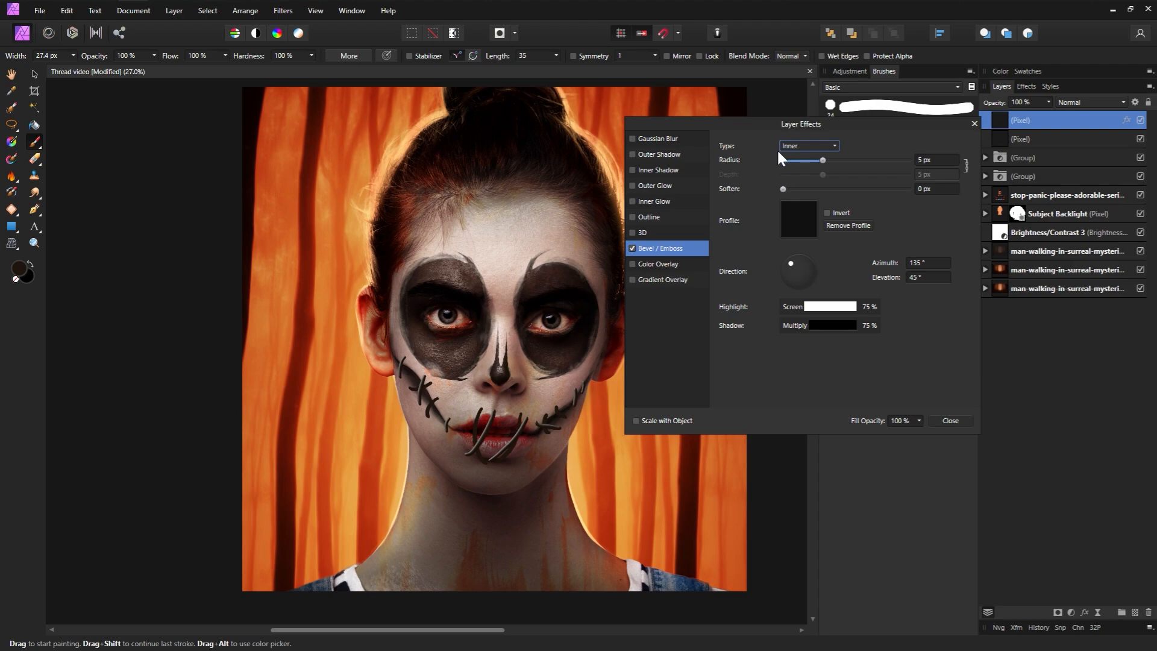
Step: Set the bevel's radius to 33 px, soften to 1 px, azimuth to 110° and elevation to 52°
left_click(935, 161)
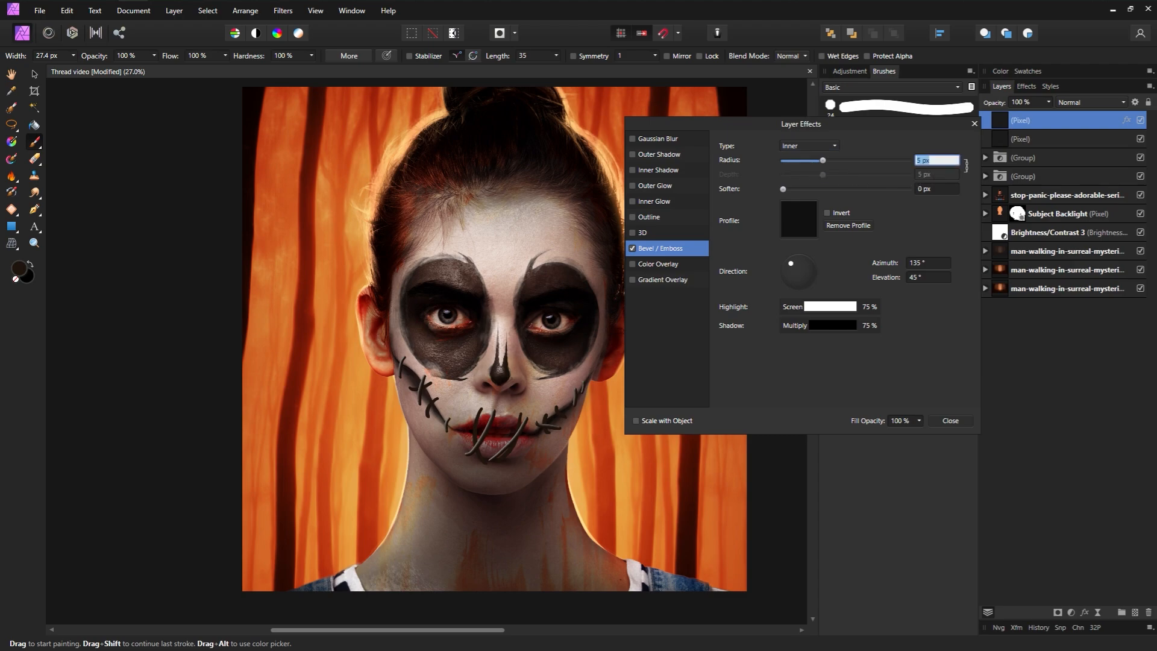
type("33")
left_click(917, 188)
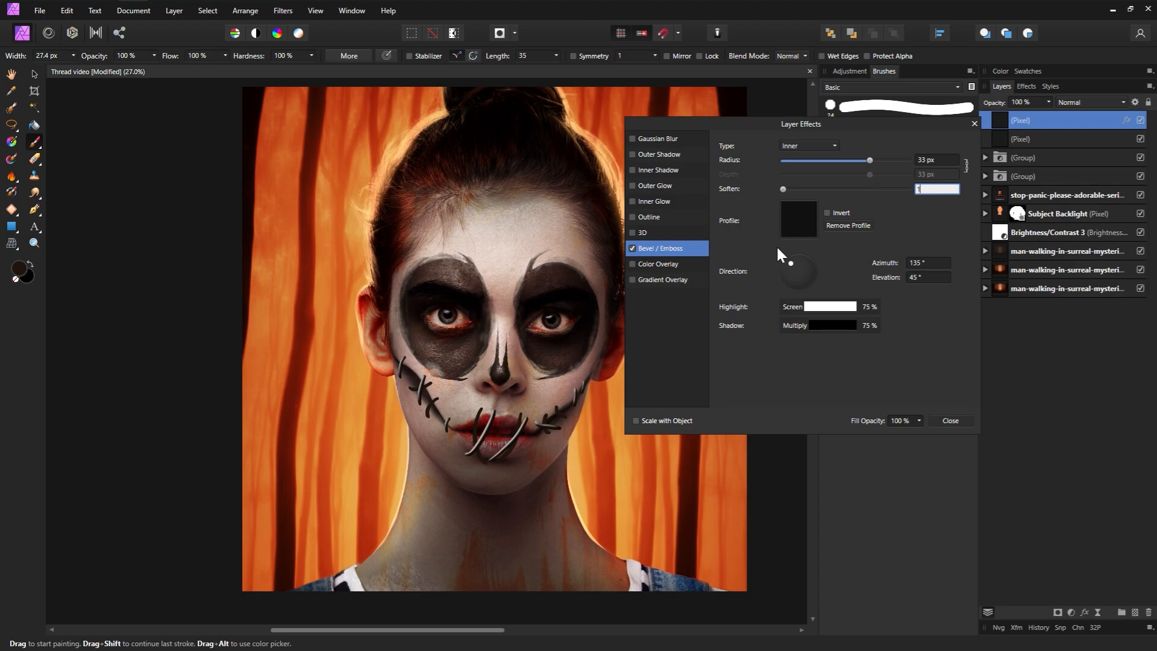
left_click(929, 263)
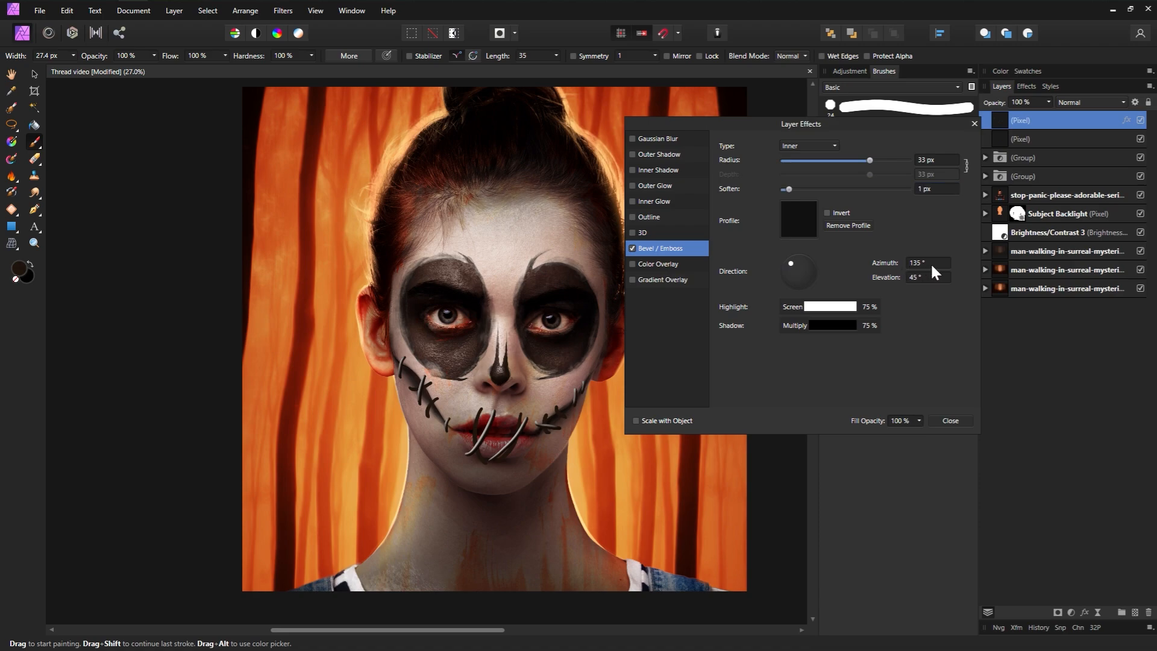
left_click_drag(929, 263, 843, 264)
type("110")
left_click_drag(917, 280, 883, 276)
type("52")
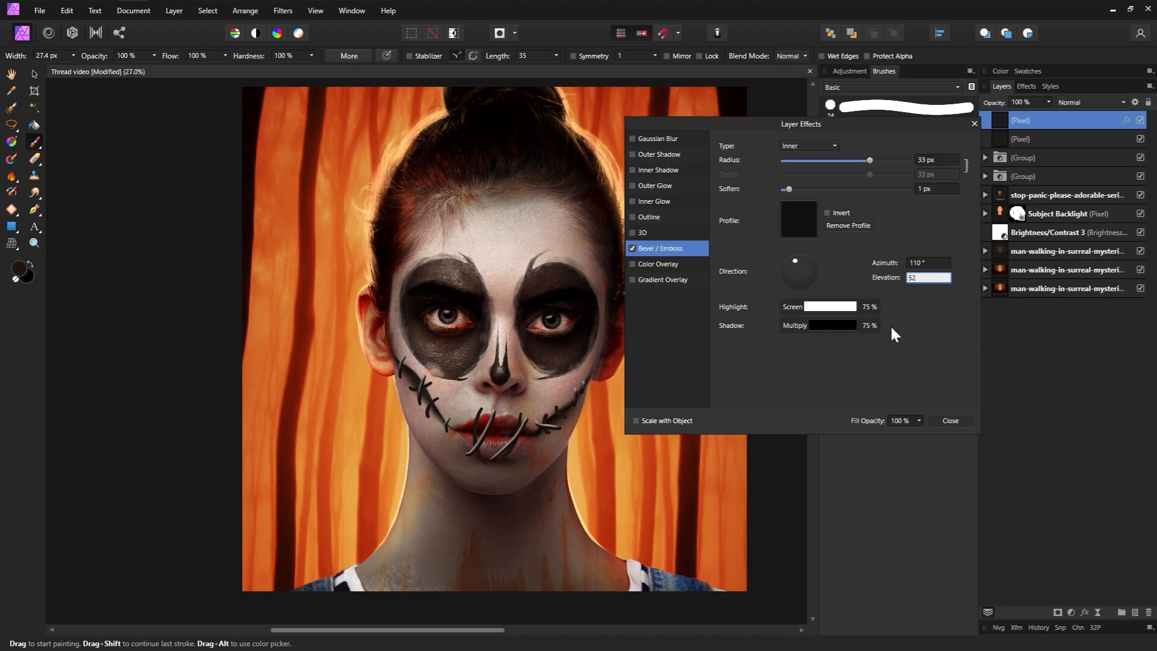
key("Return")
Step: Colour the bevel's Screen highlight orange (RGB 219, 145, 0) and lower its opacity to 22%
left_click(826, 309)
left_click(728, 349)
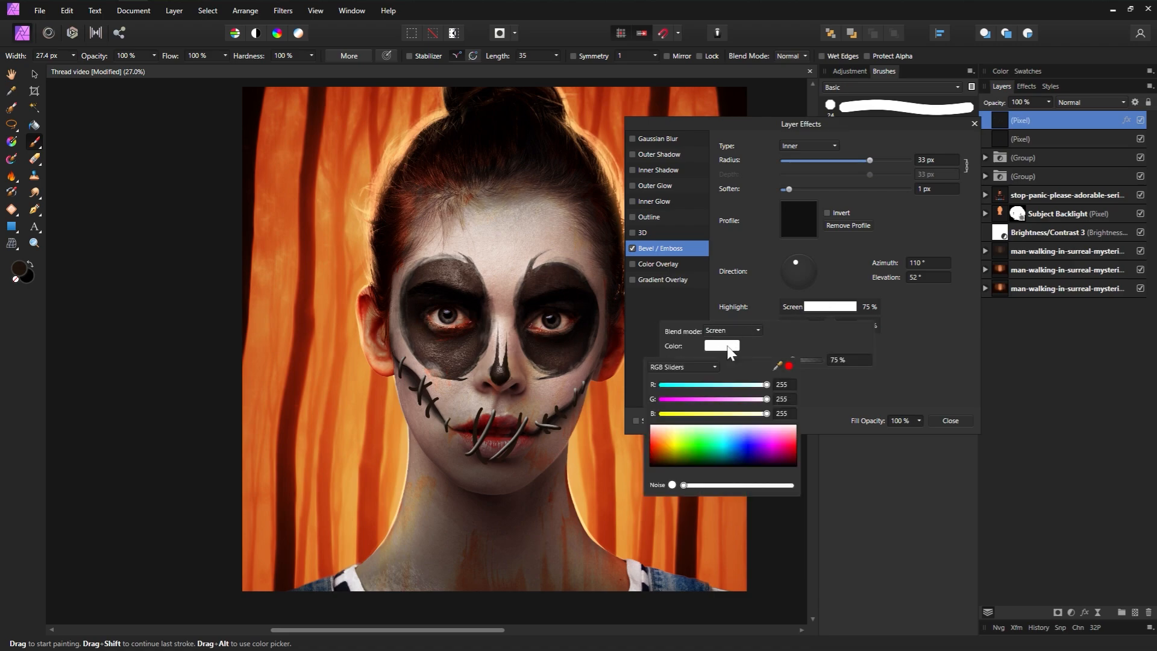
left_click(668, 454)
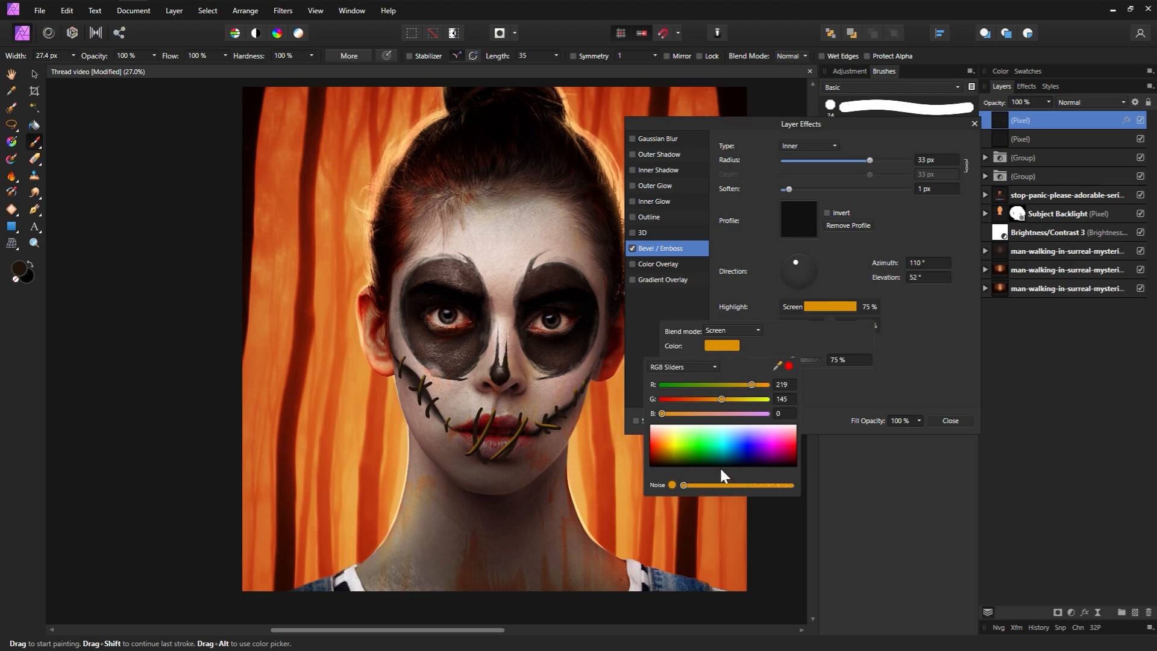
left_click(835, 325)
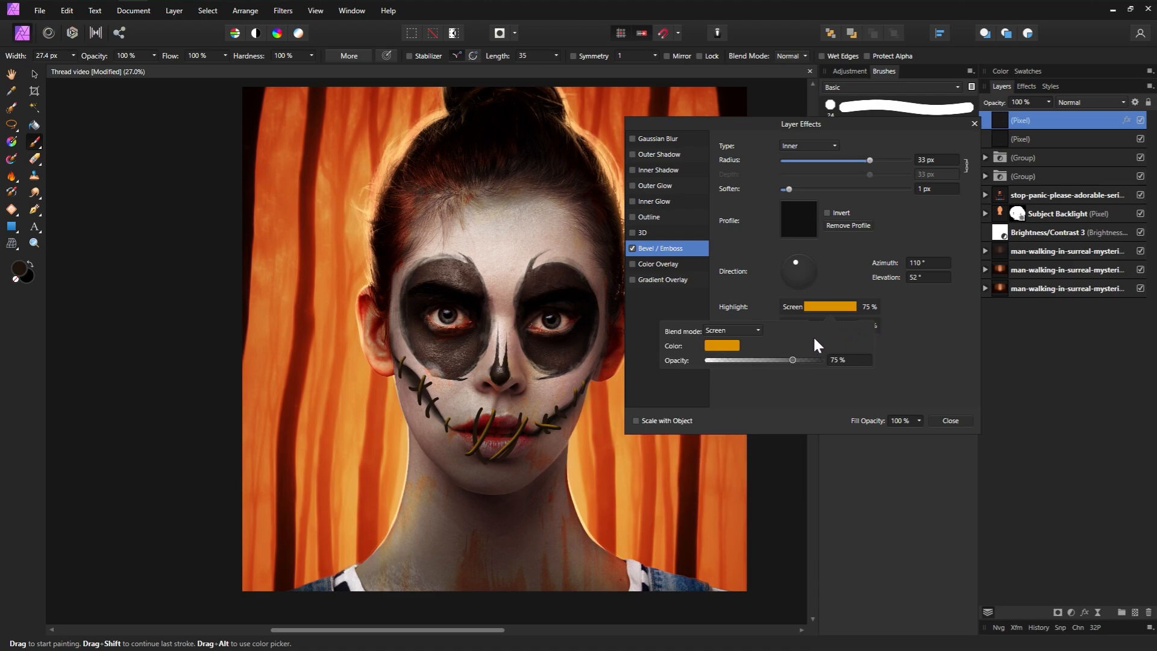
mouse_move(730, 360)
left_mouse_down()
mouse_move(721, 360)
mouse_move(742, 359)
left_mouse_up()
left_click(918, 332)
Step: Colour the bevel's Multiply shadow dark brown (RGB 51, 28, 0) and raise its opacity to 100%
left_click(839, 325)
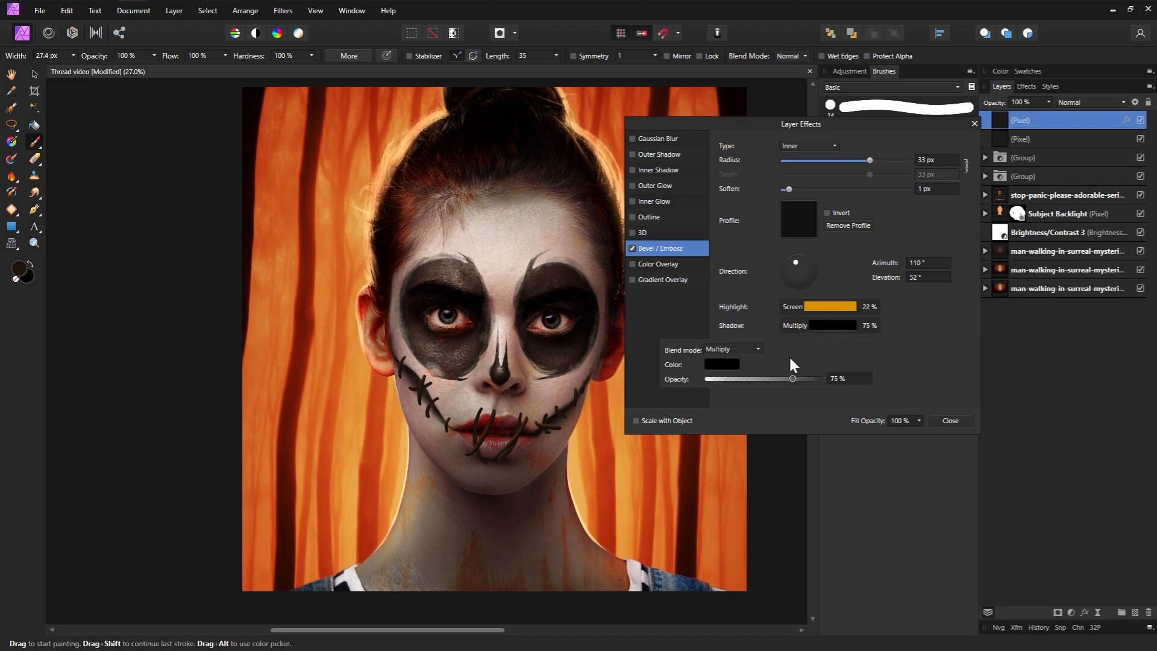
left_click(722, 364)
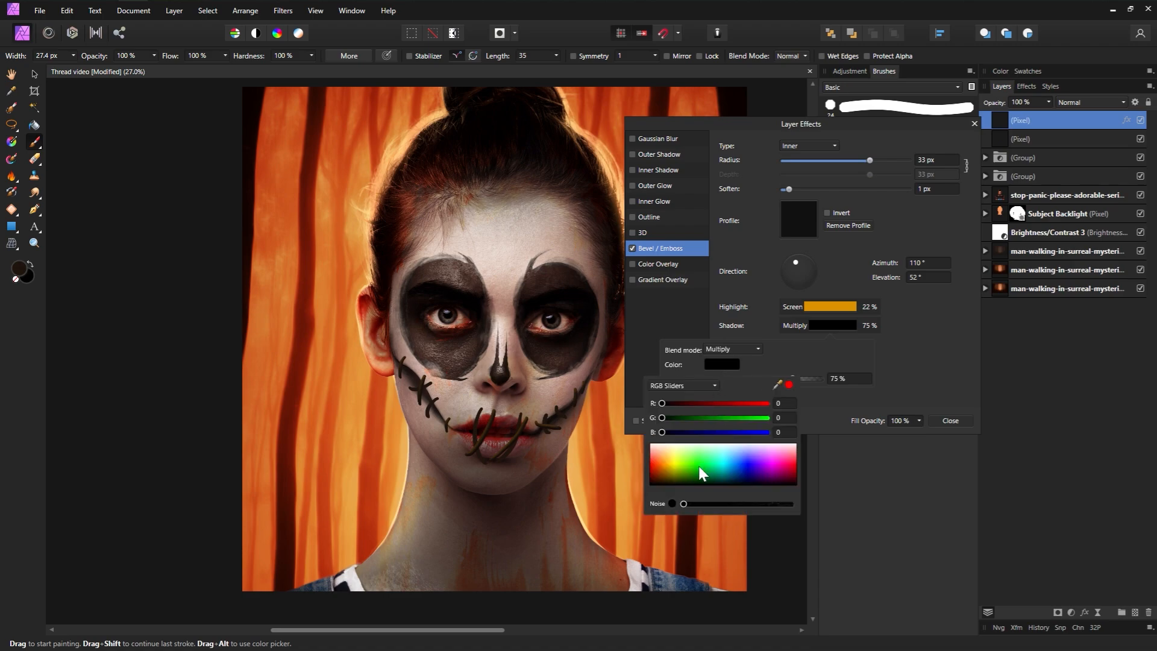
left_click(791, 457)
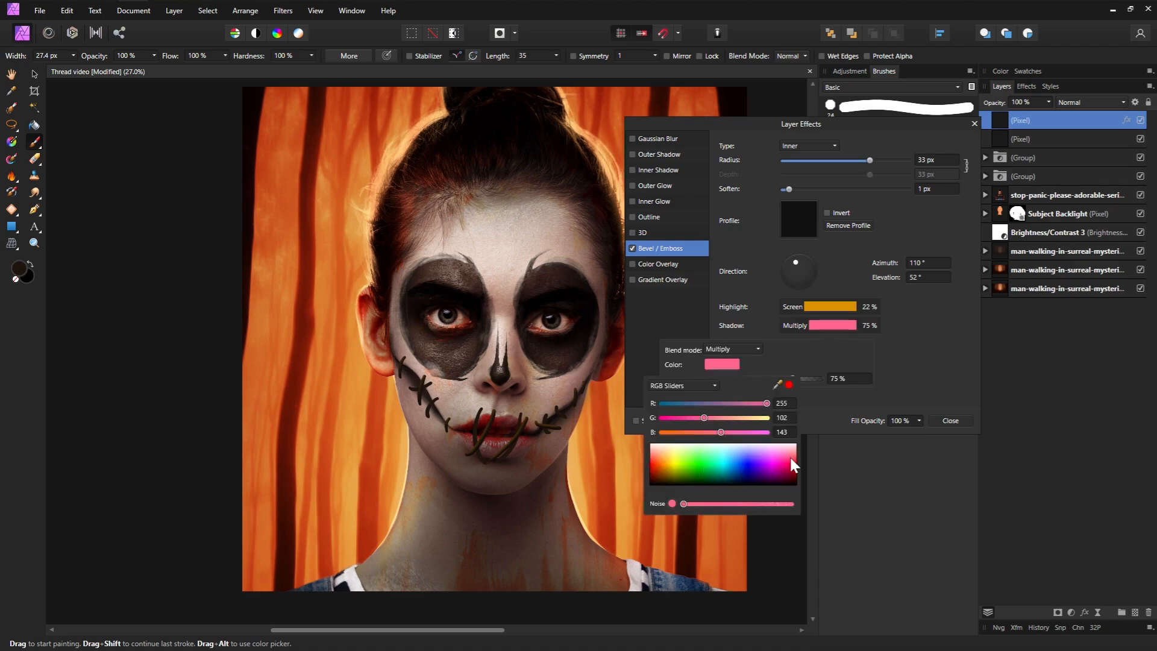
left_click(787, 464)
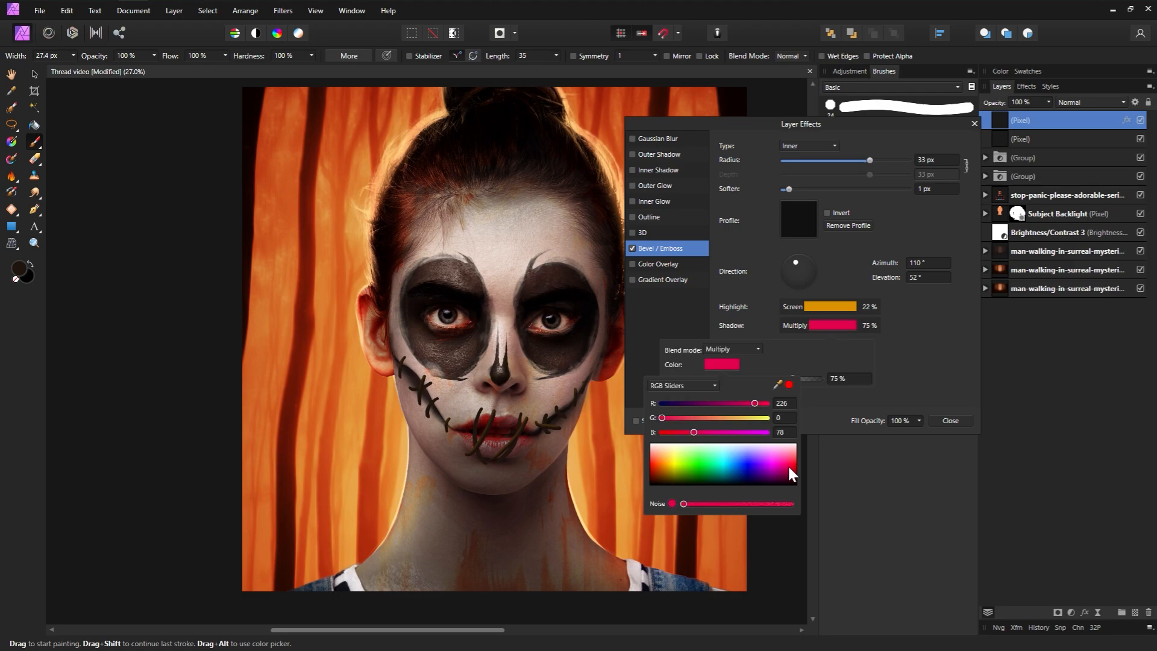
left_click(659, 475)
left_click_drag(659, 478, 663, 479)
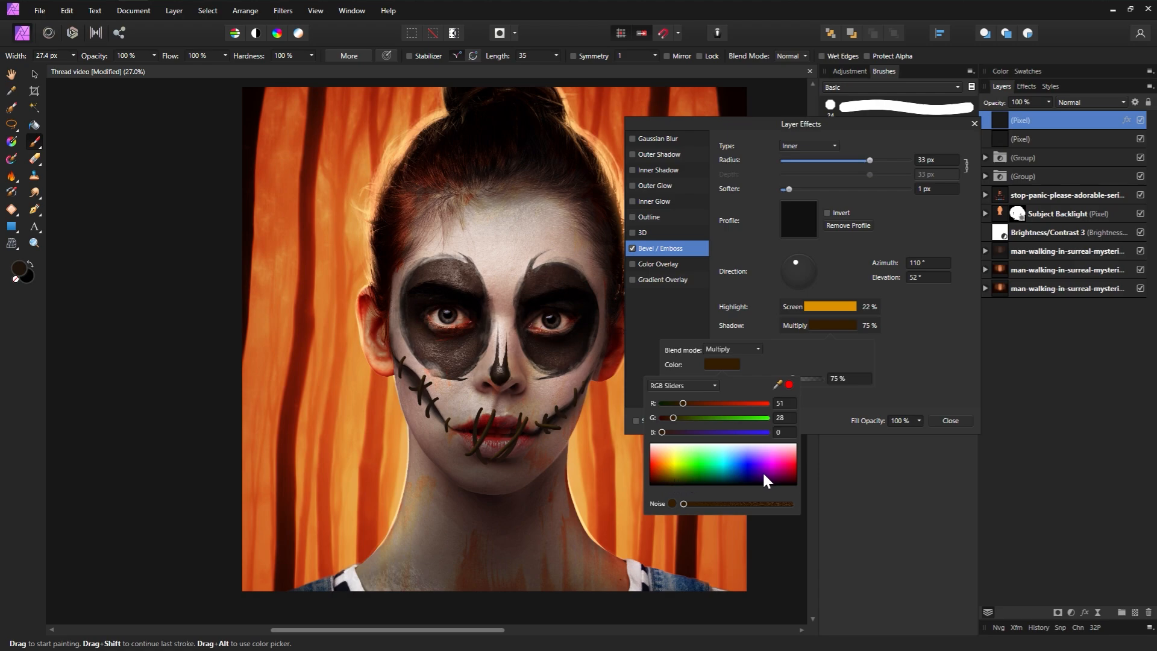
left_click(922, 362)
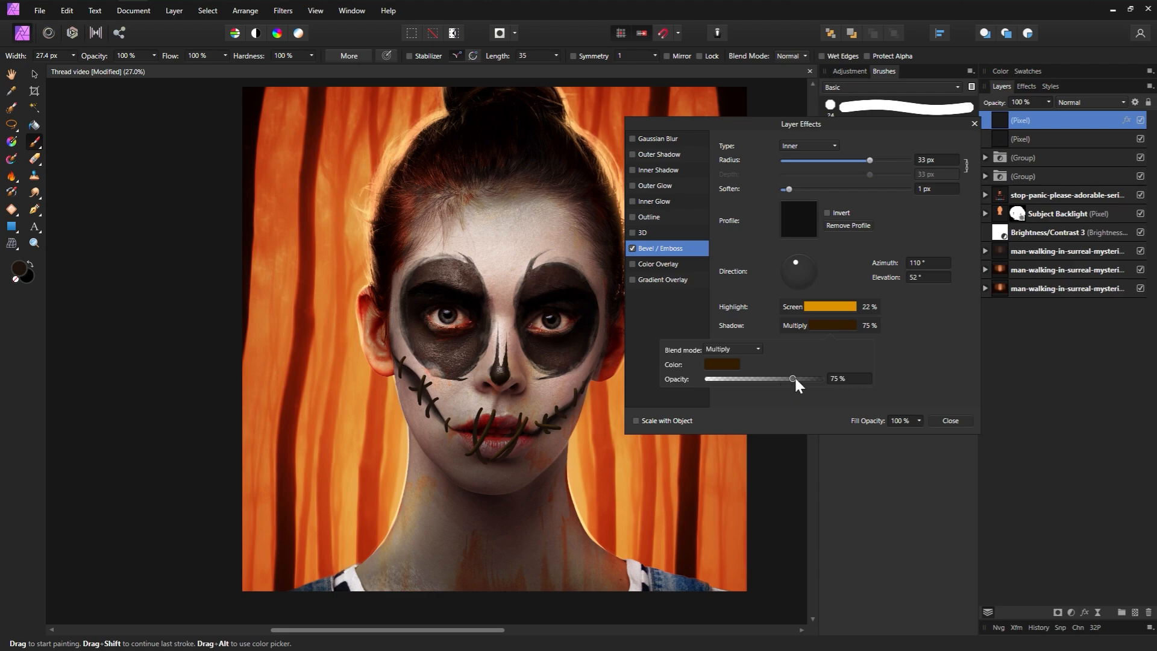
left_click_drag(797, 380, 825, 379)
Step: Unlink the bevel's depth from its radius, set the depth to 72 px, and close the layer effects
left_click(967, 163)
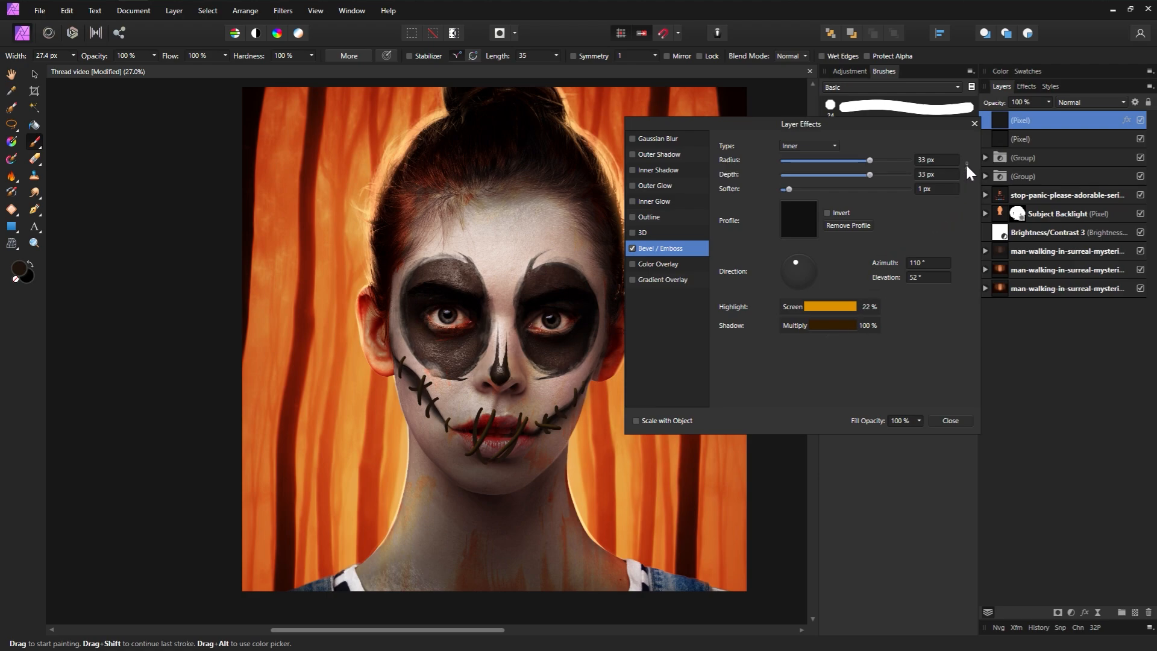
left_click(924, 175)
type("72")
key("Return")
left_click(951, 420)
Step: Give the second stitch layer an Inner bevel with 29.5 px radius and an unlinked depth of 74.6 px
left_click(1061, 138)
left_click(1085, 612)
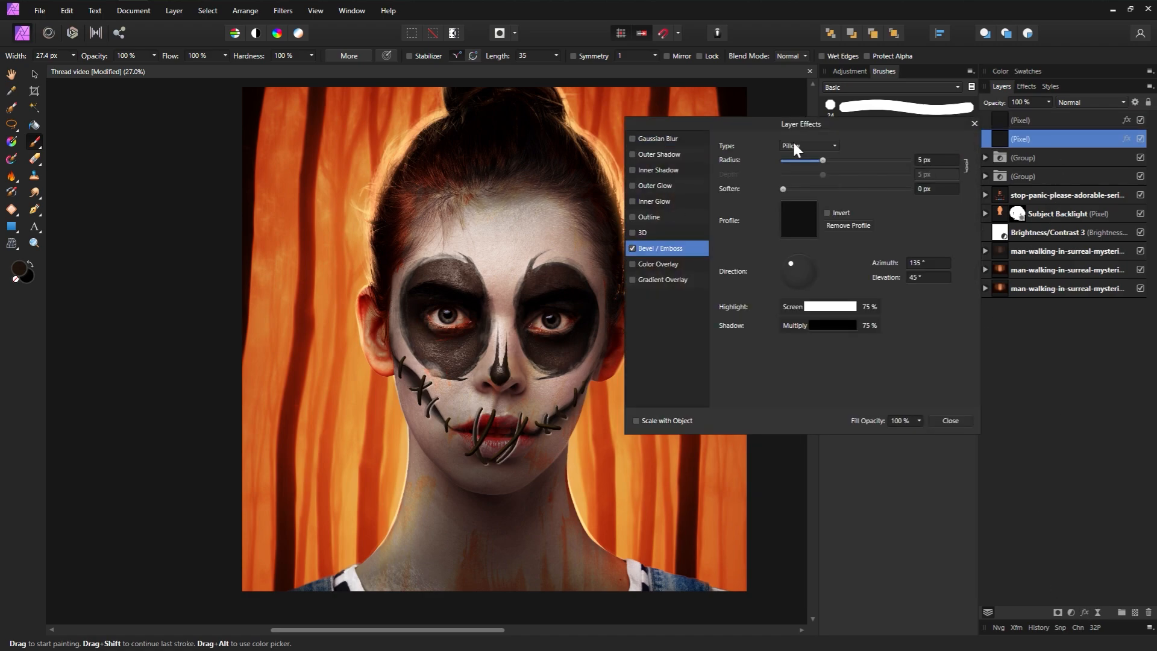
left_click(795, 145)
left_click(796, 158)
left_click(967, 166)
left_click_drag(823, 161, 901, 176)
Step: Set the second layer's bevel highlight to a light orange sampled from the image at 9% opacity
left_click(830, 307)
left_click(724, 345)
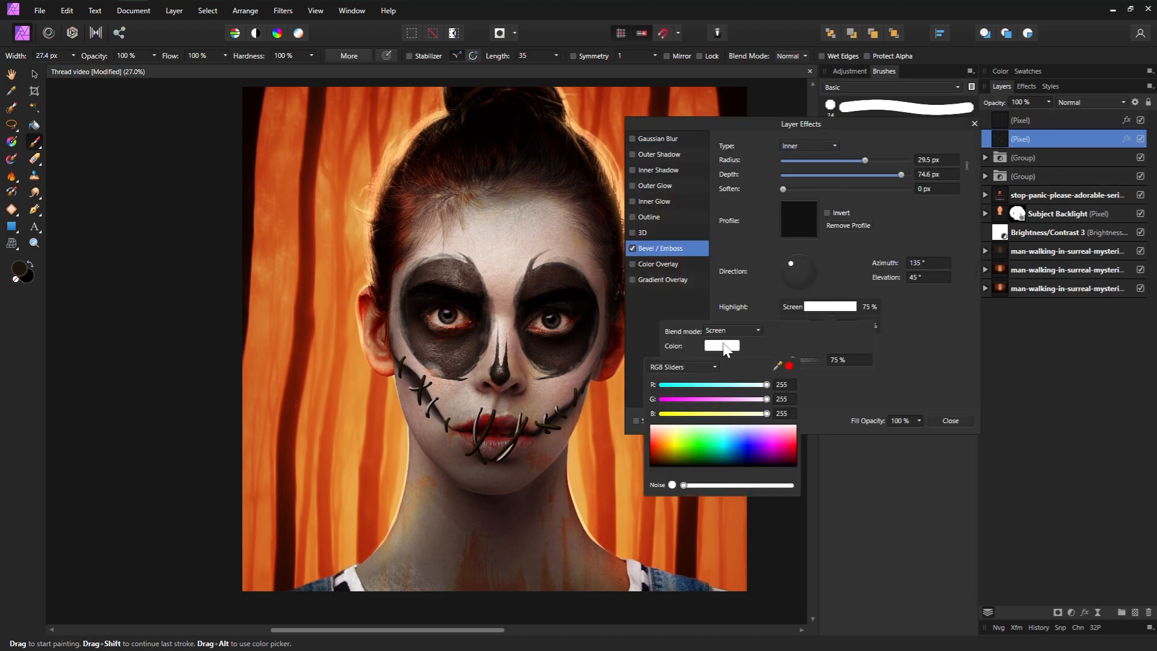
left_click_drag(778, 366, 577, 474)
left_click(789, 366)
left_click_drag(793, 360, 717, 360)
Step: Sample a near-black tone for the bevel shadow and set the light direction to azimuth 137.5° and elevation 0°
left_click(832, 325)
left_click(722, 364)
left_click_drag(778, 385, 567, 444)
left_click(925, 360)
left_click(906, 291)
left_click_drag(781, 275, 786, 259)
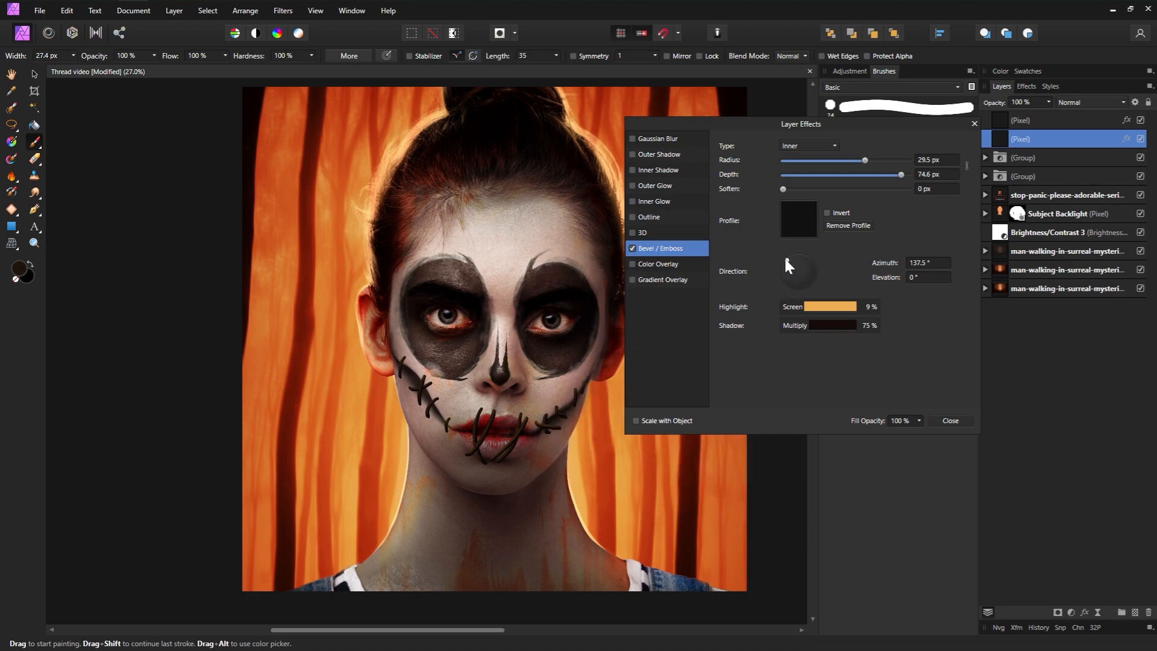
left_click(975, 124)
Step: Nest a Multiply pixel layer in the second stitch layer, size the soft brush to 165 px, and compare the layer by toggling its visibility
key("ctrl+shift+n")
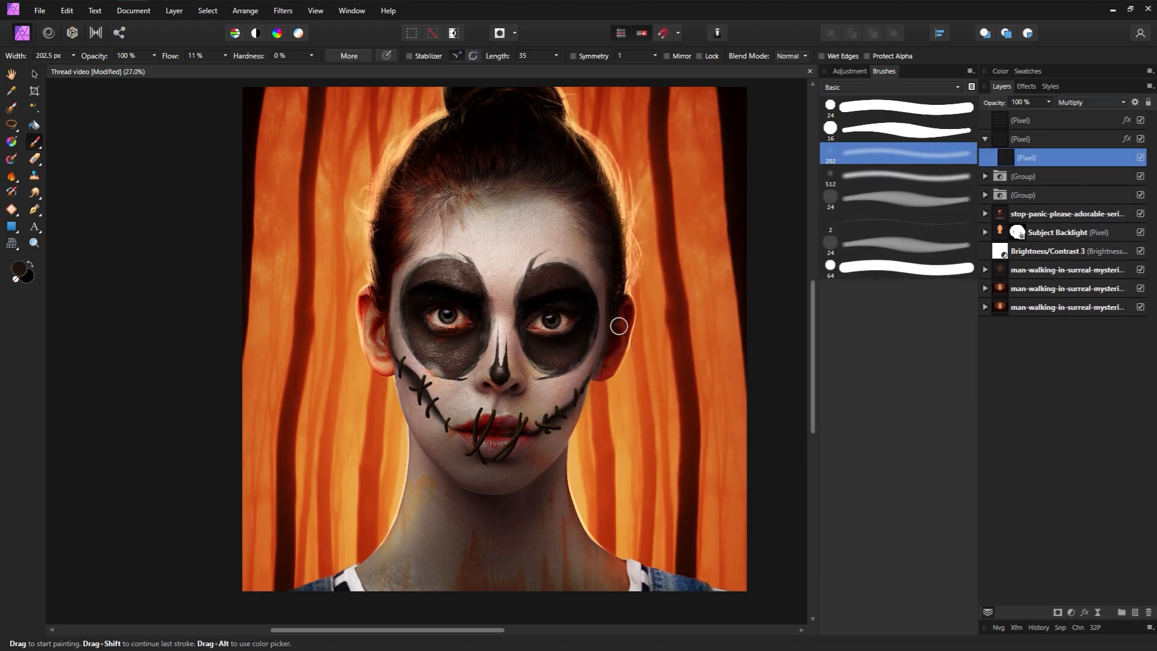
key("bracketleft")
key("bracketleft")
key("bracketleft")
key("bracketleft")
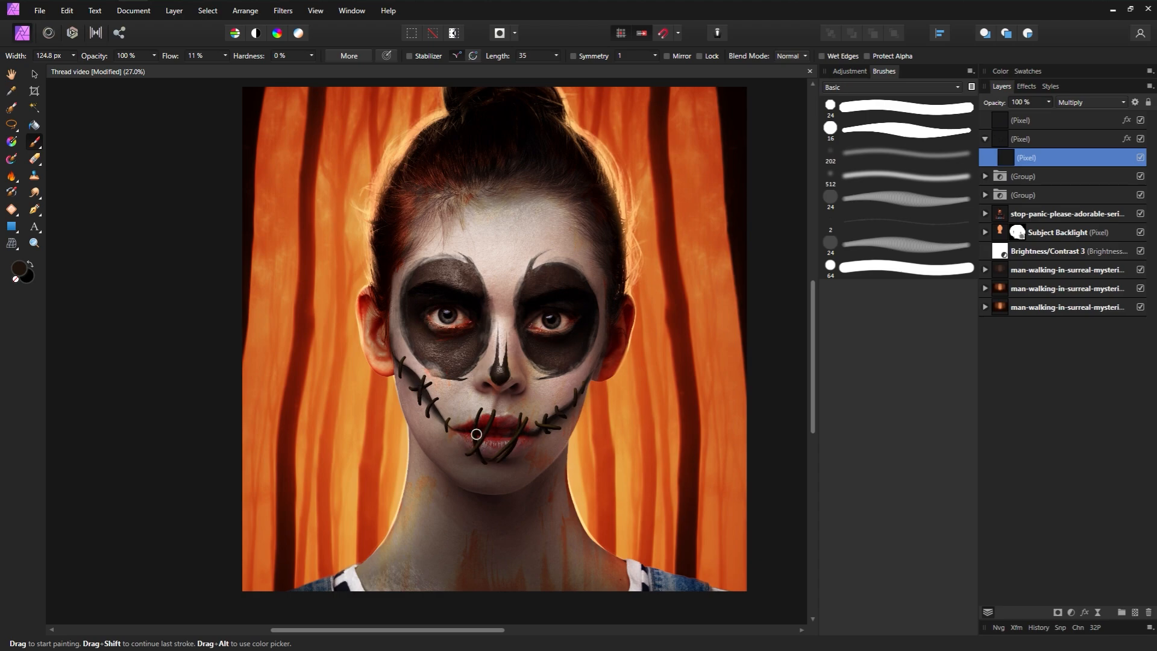
key("bracketright")
key("bracketright")
key("e")
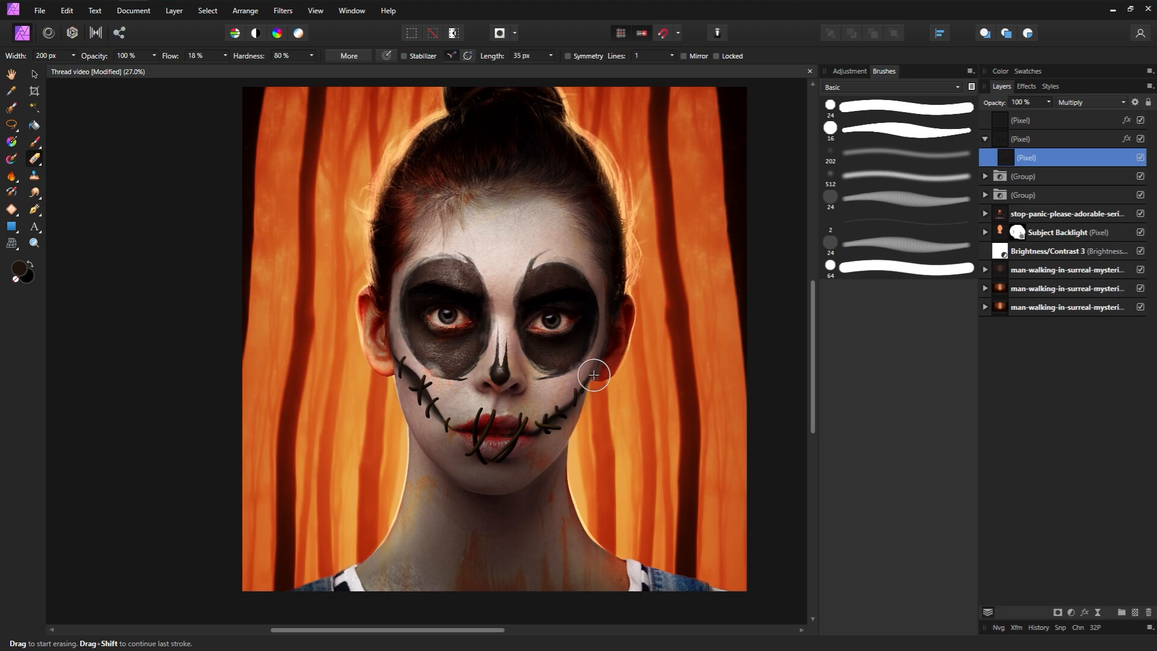
left_click(1140, 158)
left_click(1141, 158)
Step: Add a pixel layer directly above the upper group, beneath both stitch layers, and set its blend mode to Multiply
left_click(1058, 174)
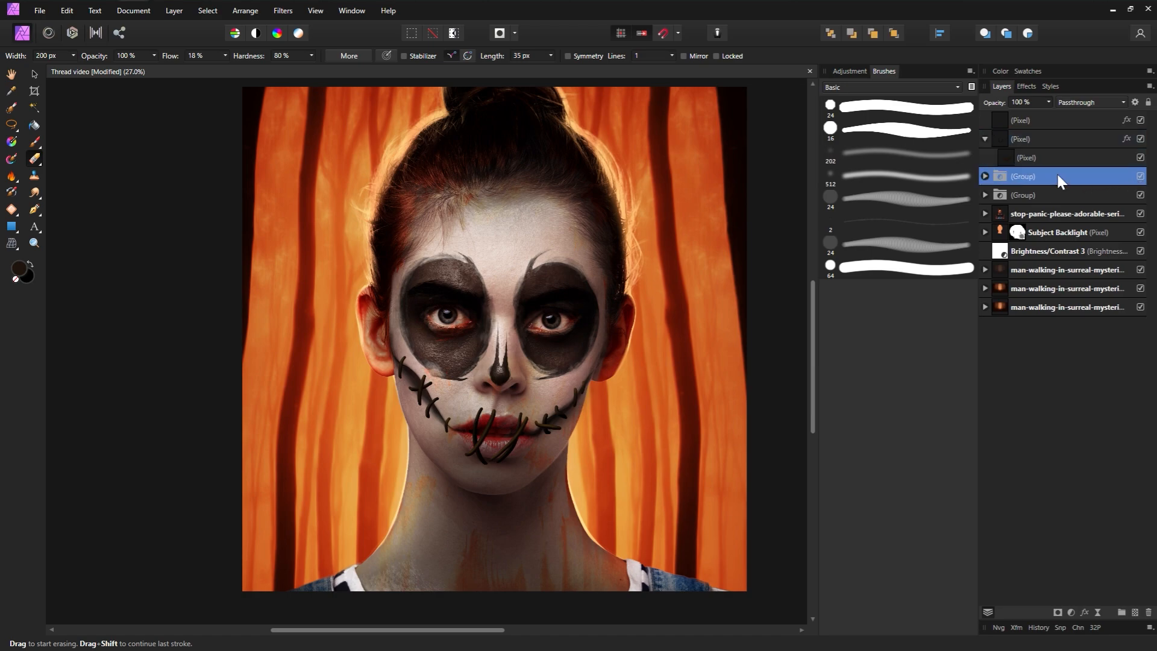
left_click(986, 139)
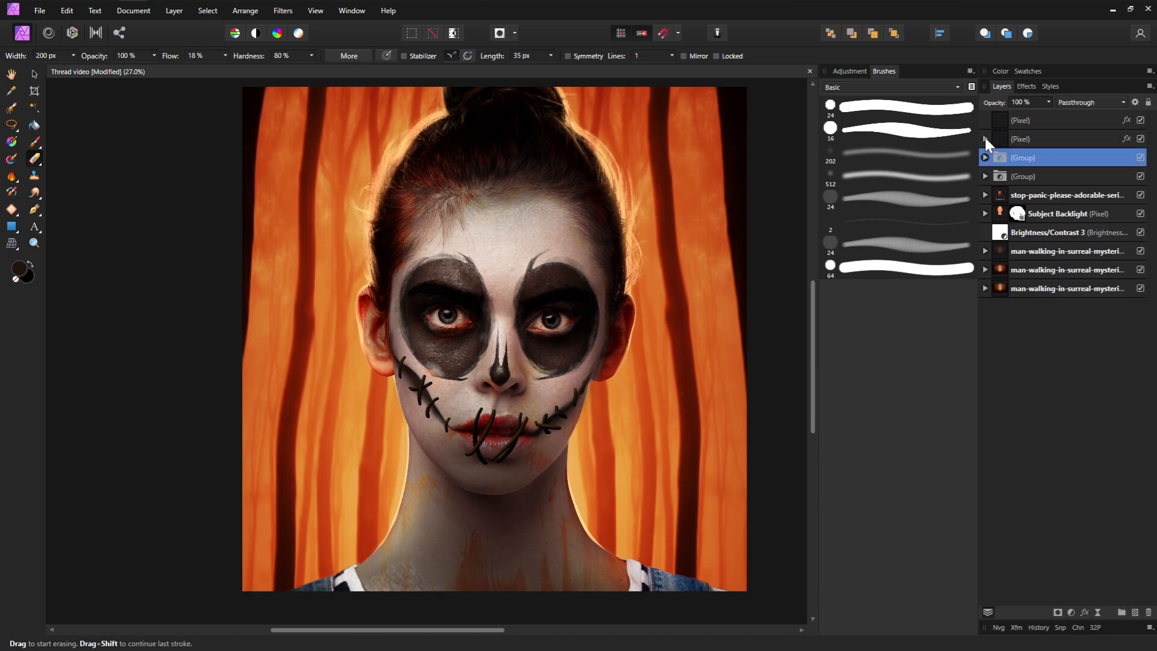
left_click(1135, 612)
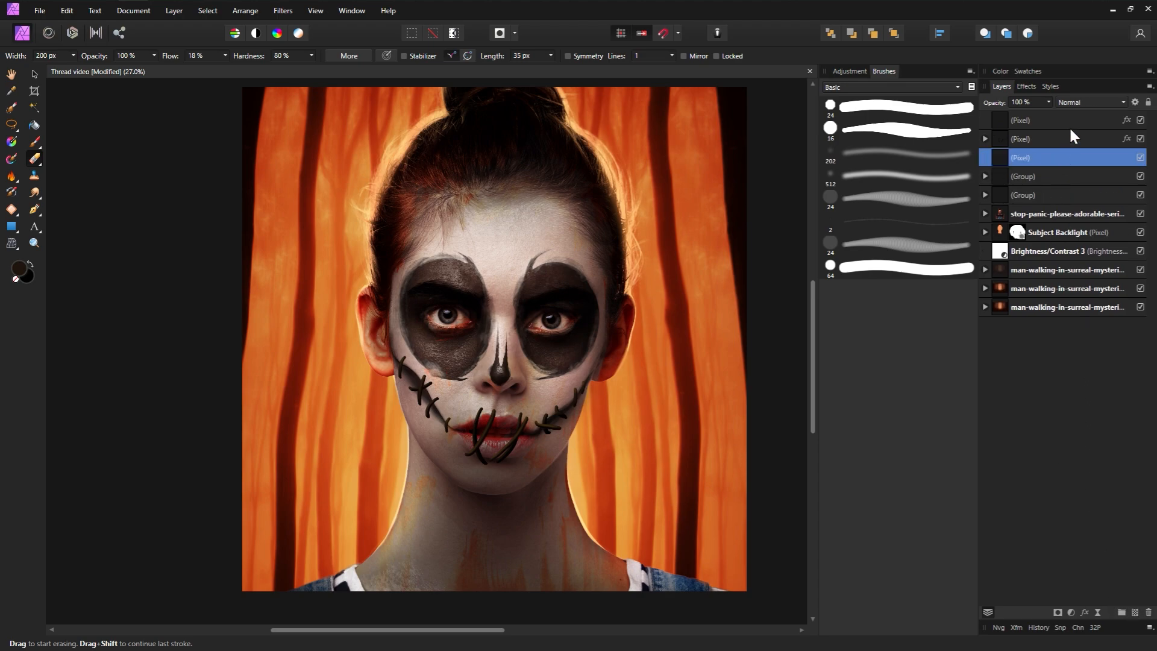
left_click(1078, 102)
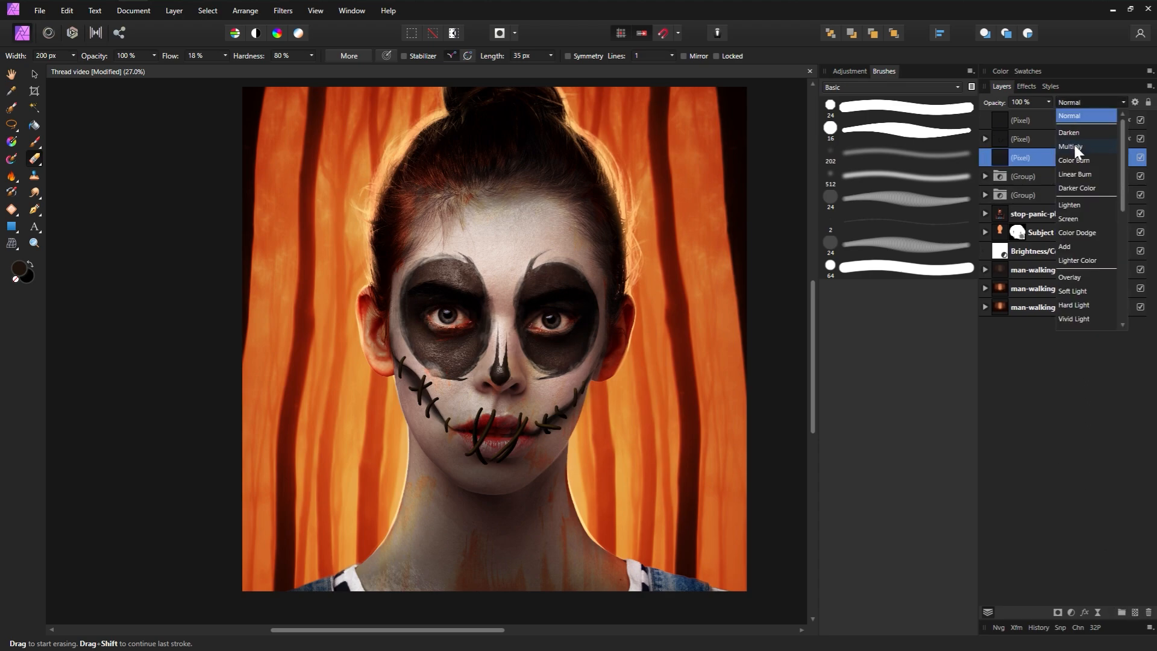
left_click(1102, 146)
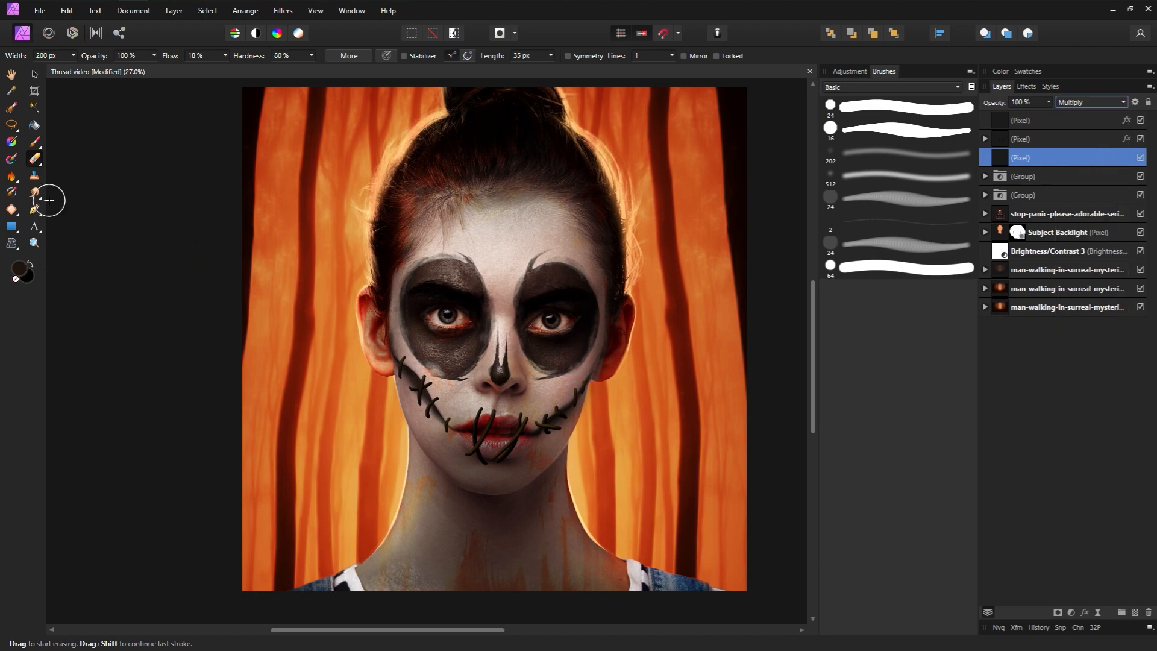
Step: Choose the soft 202 px basic brush, set its hardness to 28% and flow to 3%, and shrink it to about 59 px
left_click(35, 141)
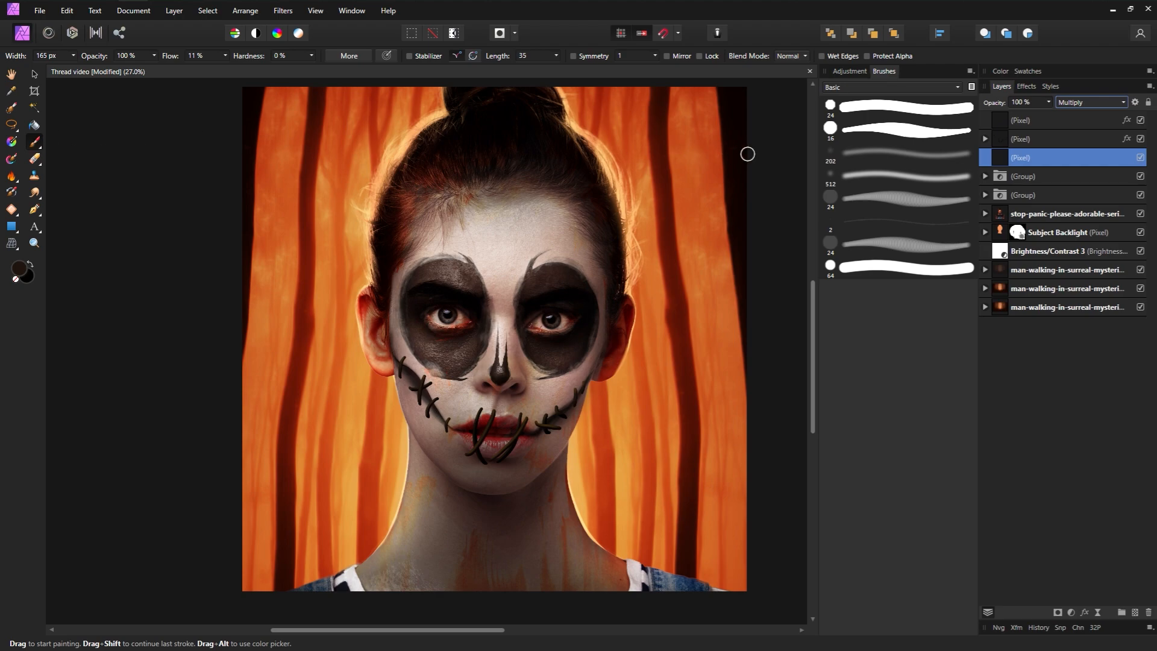
left_click(868, 153)
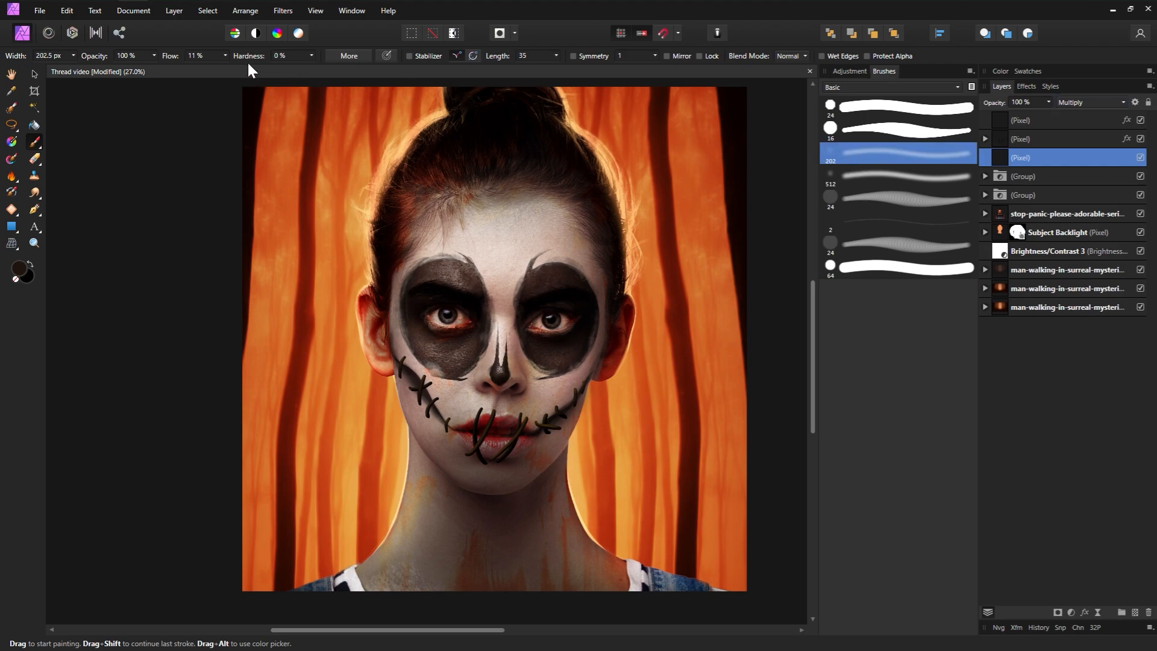
left_click_drag(249, 56, 284, 63)
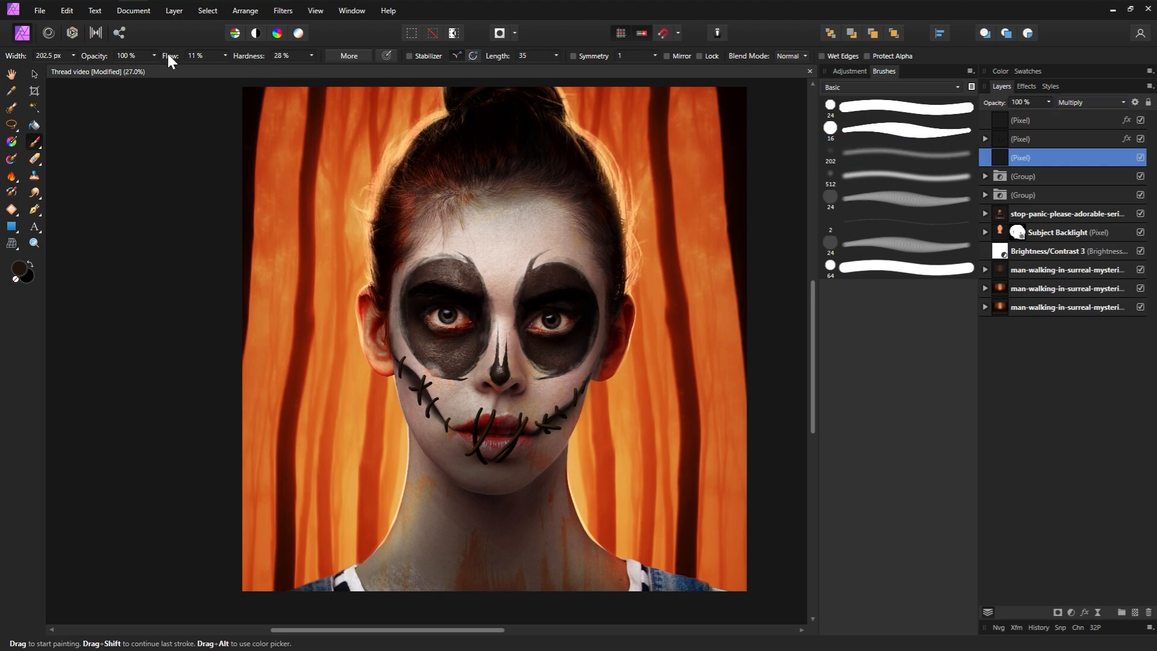
left_click(34, 244)
key("ctrl+1")
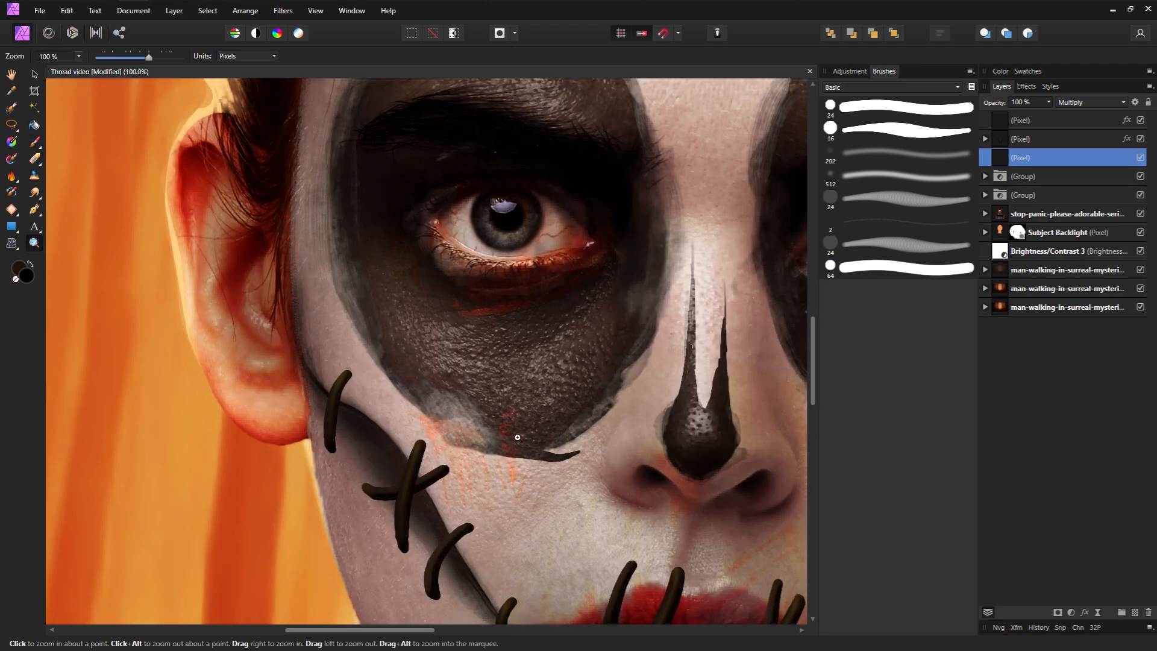
left_click(525, 432, "alt")
left_click_drag(414, 315, 403, 307)
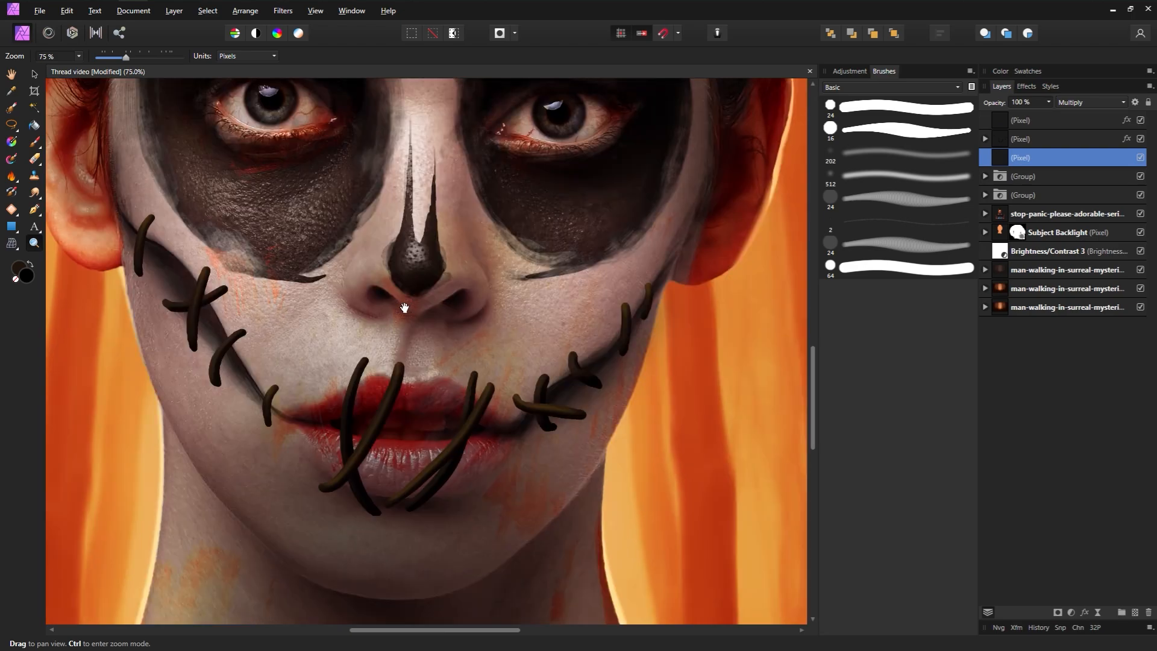
left_click(36, 141)
key("e")
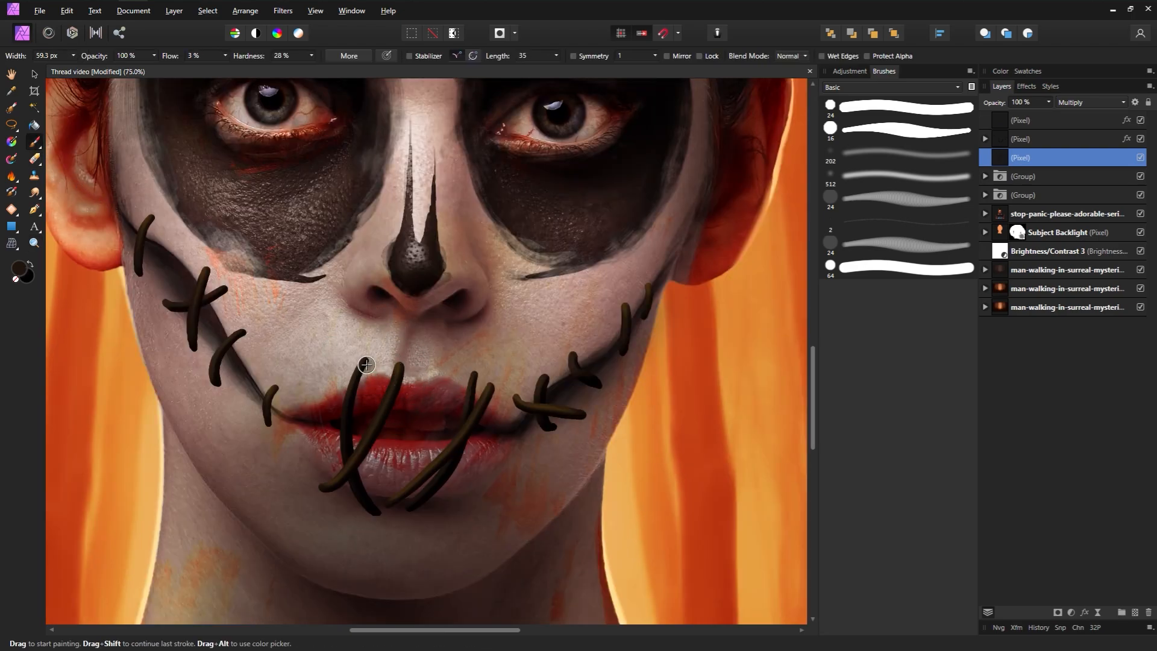
Step: Paint soft shadows on the Multiply layer beneath the lip stitches with a brush about 36 to 40 px wide
key("b")
key("ctrl+minus")
key("bracketright")
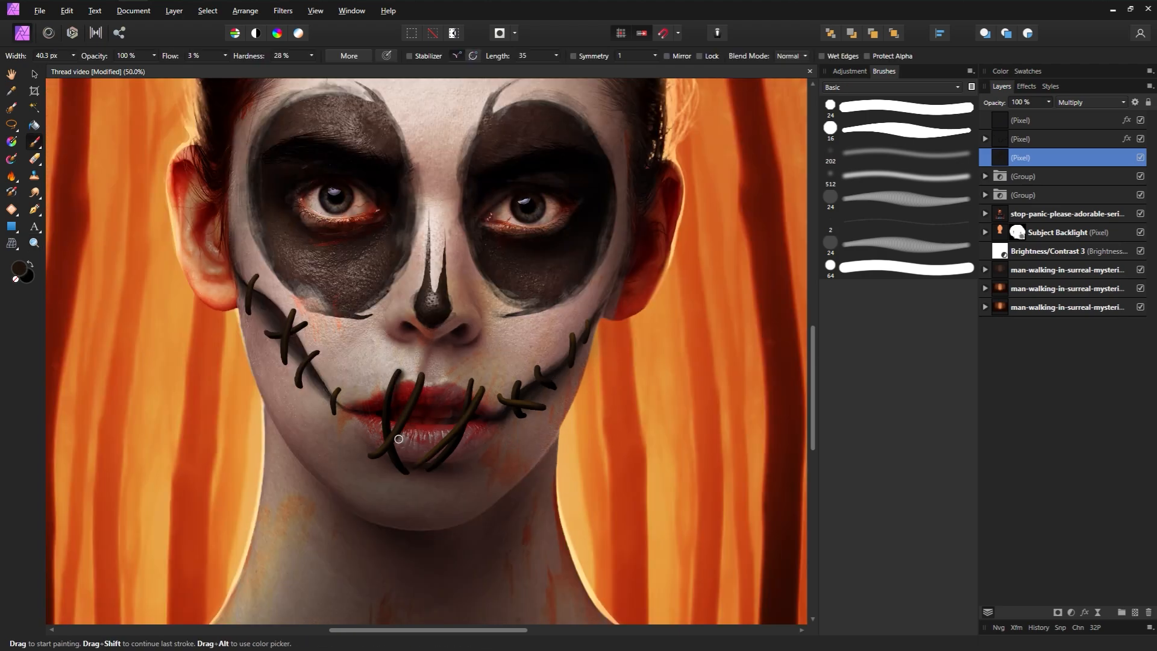
key("bracketleft")
key("bracketleft")
key("bracketleft")
key("bracketright")
key("bracketright")
key("bracketright")
key("bracketright")
left_click_drag(429, 460, 447, 420)
key("bracketright")
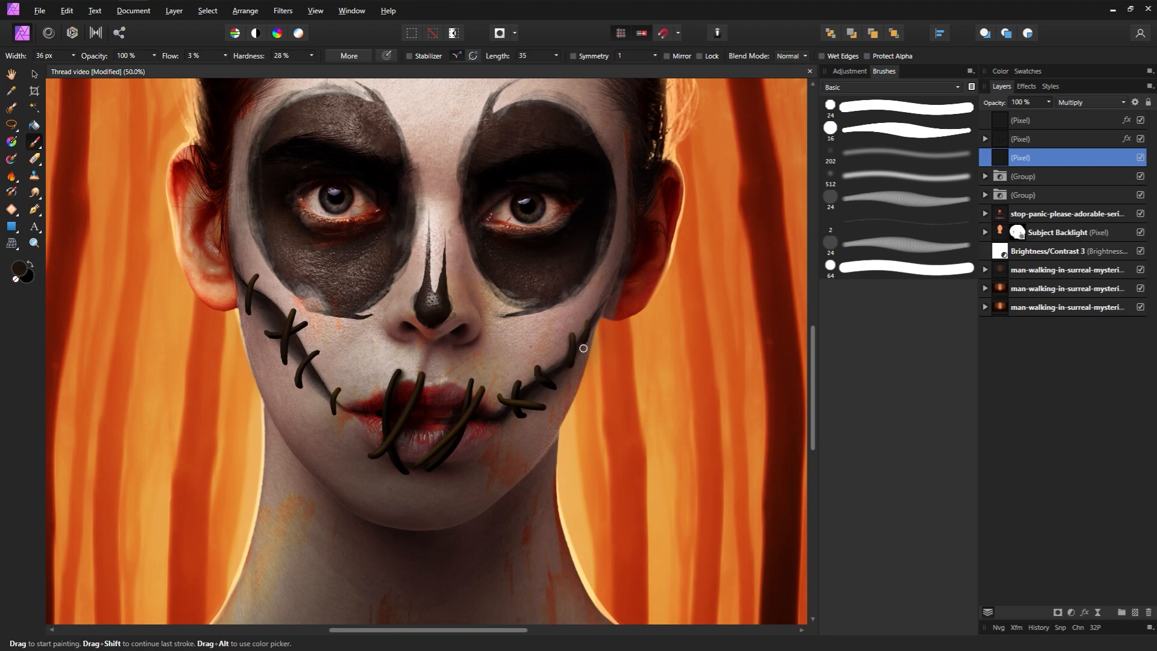
Step: Shade the skin around the stitches at the mouth corners and along both cheeks at 3% flow, varying the brush size
key("bracketleft")
key("bracketleft")
left_click_drag(500, 398, 523, 407)
key("bracketleft")
key("bracketleft")
mouse_move(337, 408)
left_mouse_down()
mouse_move(339, 392)
mouse_move(337, 408)
left_mouse_up()
key("bracketright")
key("bracketright")
key("bracketright")
key("bracketright")
key("bracketright")
key("bracketright")
key("bracketleft")
key("bracketleft")
key("bracketleft")
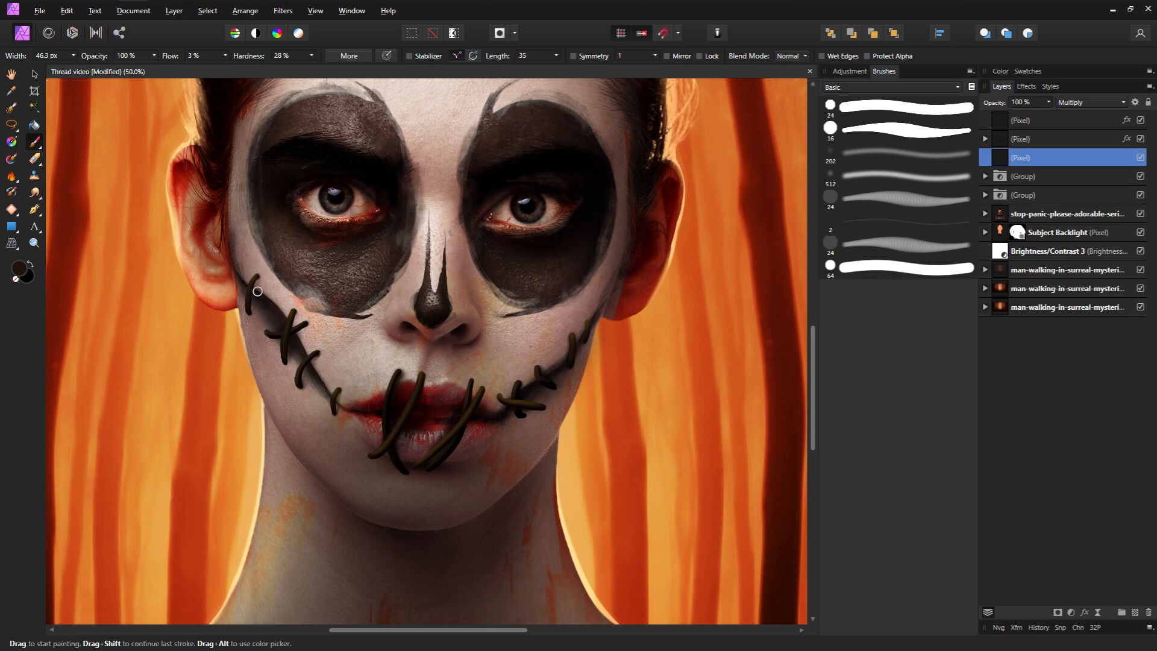
Step: Deepen the shading around cheeks and lips with broad 1% flow strokes of about 120 to 160 px, and compare by toggling the layer's visibility
key("e")
key("b")
key("bracketright")
key("bracketright")
key("bracketright")
key("e")
key("b")
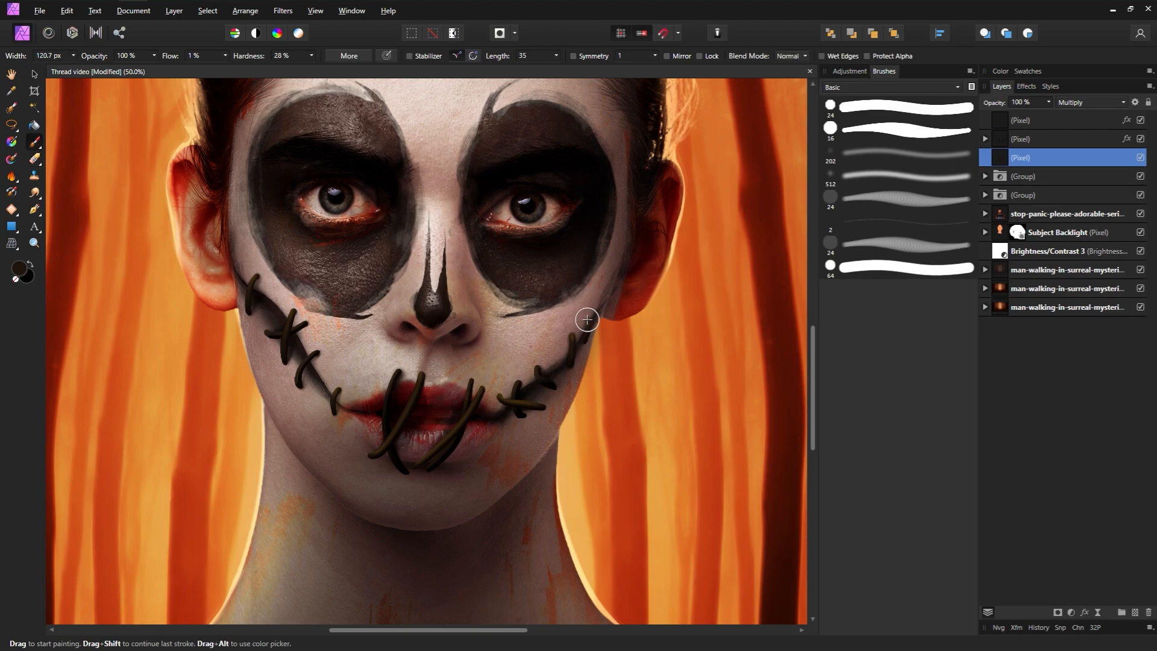
key("bracketleft")
key("bracketleft")
key("bracketleft")
left_click(440, 389, "ctrl+alt")
key("bracketright")
key("bracketright")
key("bracketright")
key("bracketright")
key("bracketright")
key("bracketright")
key("bracketright")
key("bracketright")
key("bracketright")
key("bracketright")
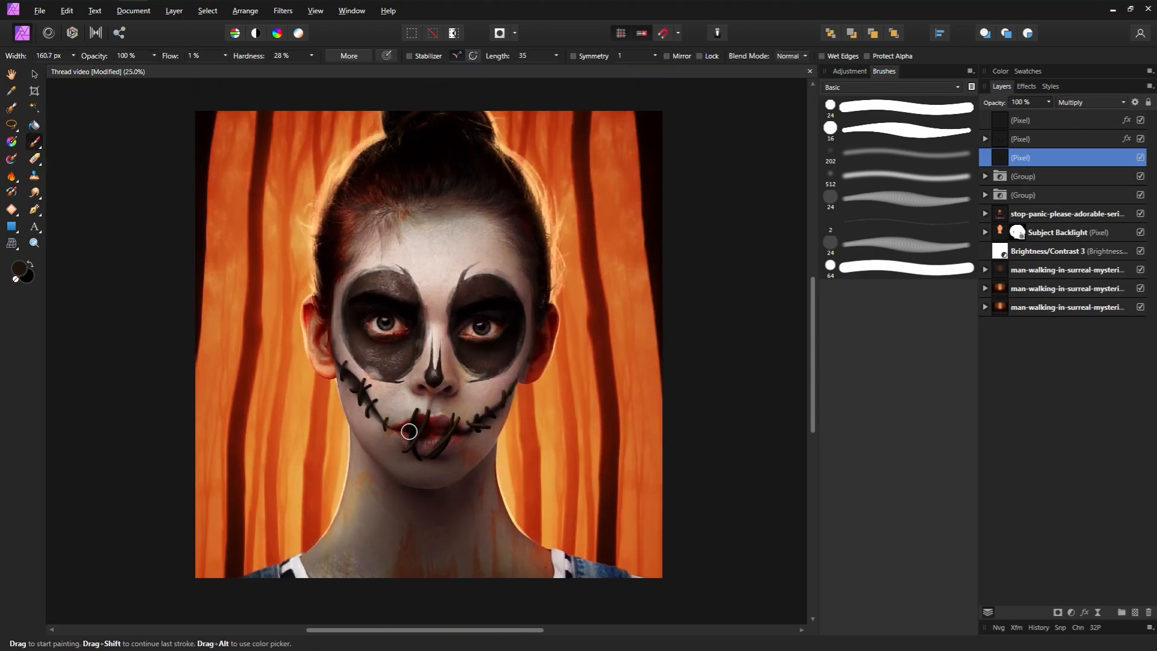
left_click(1141, 158)
key("ctrl+z")
Step: Add a pixel layer above the Multiply shadow layer and set a muted grey colour for the hard 24 px basic brush
left_click(933, 113)
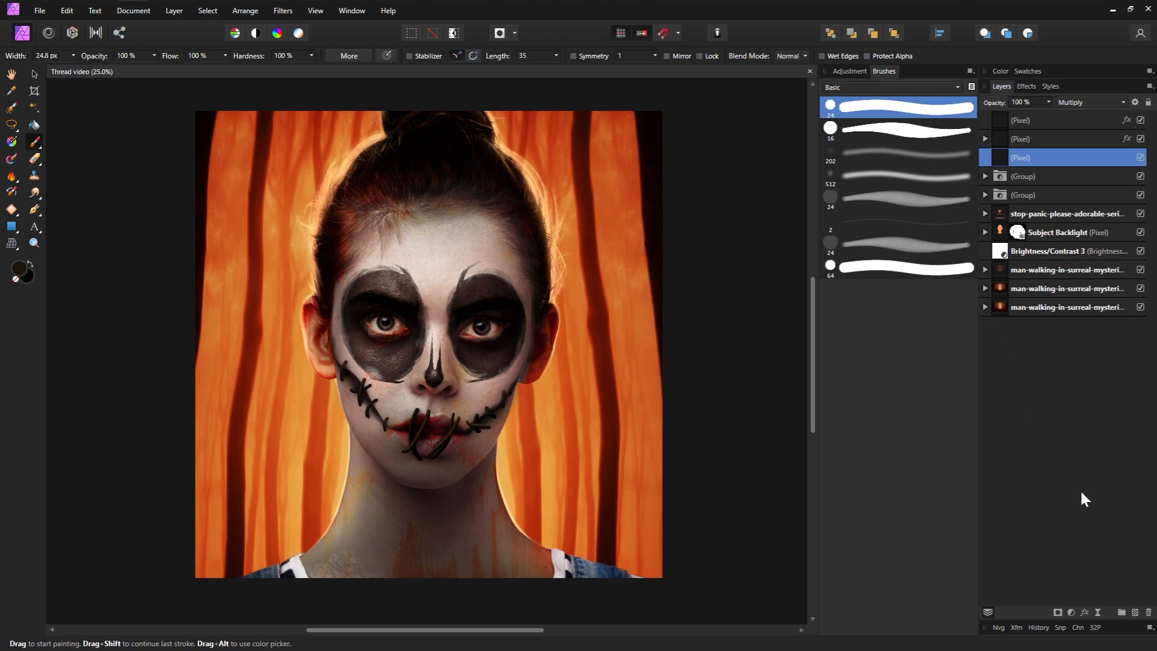
left_click(1135, 612)
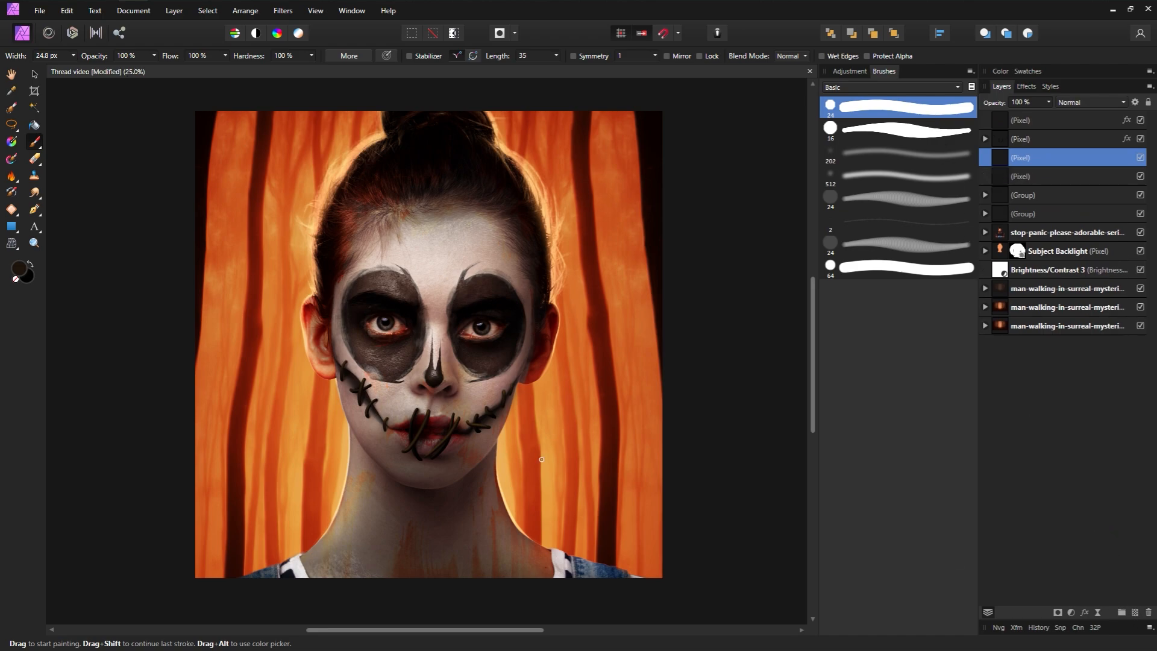
double_click(21, 269)
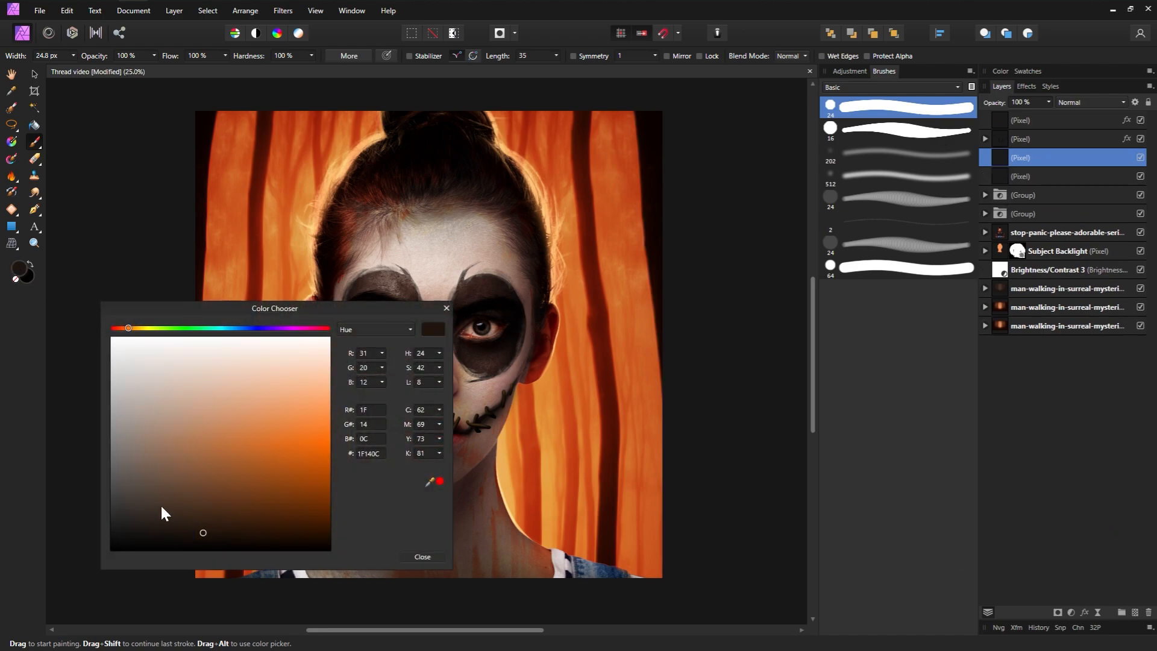
left_click(148, 449)
left_click(124, 449)
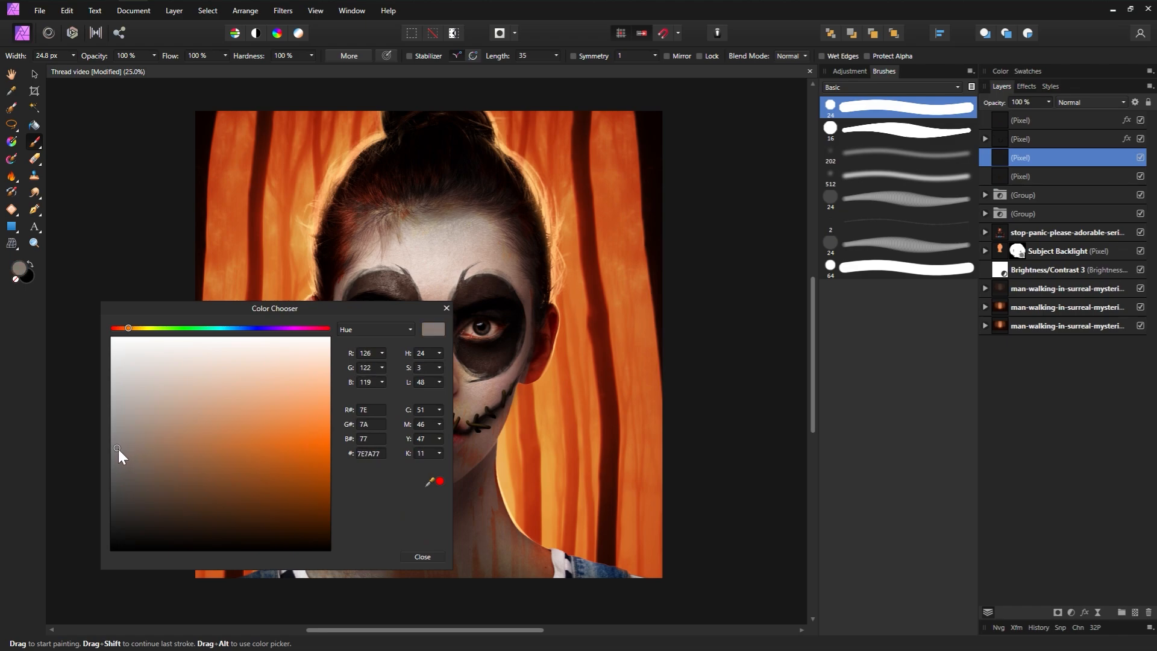
left_click_drag(306, 306, 237, 296)
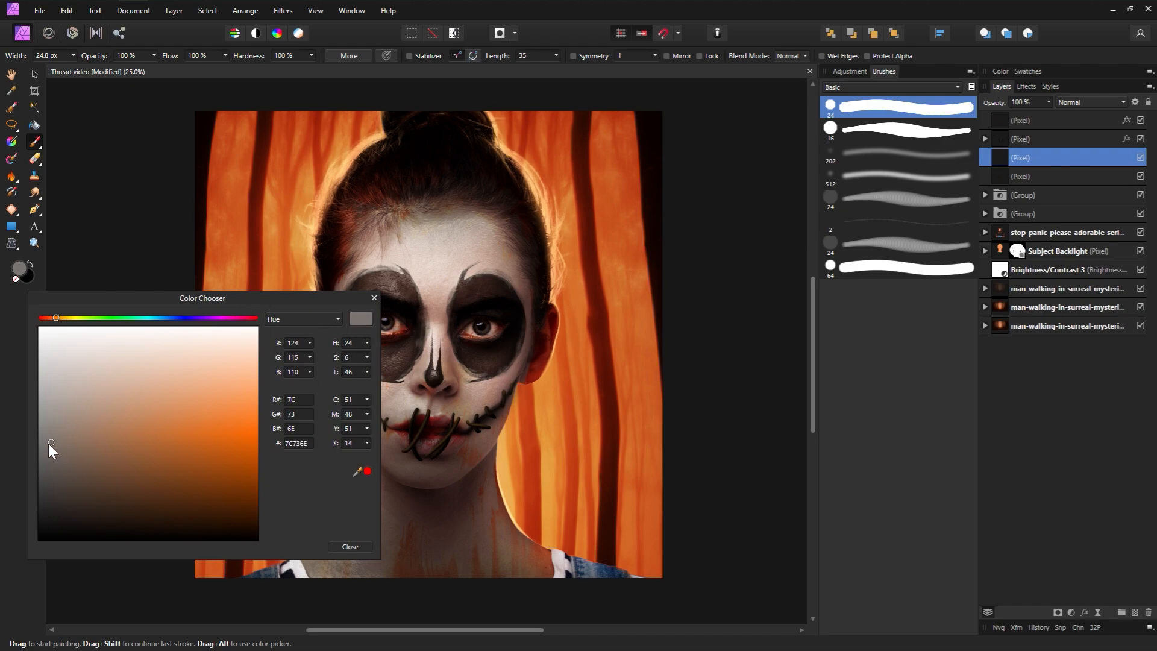
left_click(373, 299)
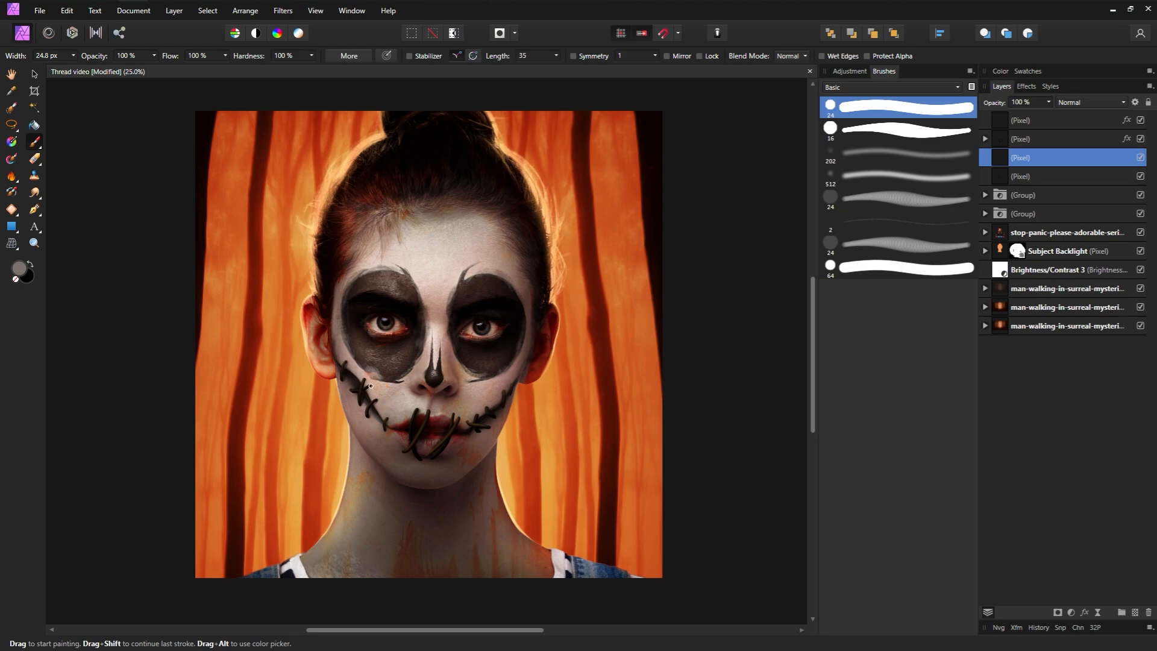
Step: Dab small grey puncture dots at the ends of the cheek and lip stitches with a brush about 19 to 28 px wide
key("]")
left_click(373, 401)
left_click(389, 418)
left_click(401, 439)
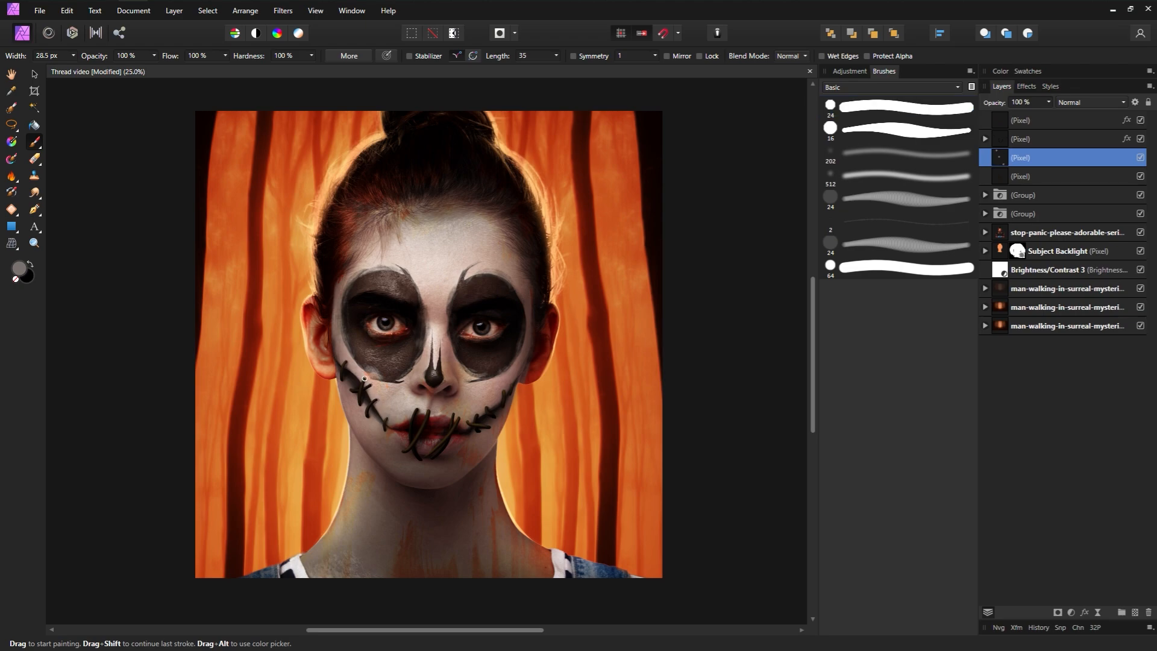
left_click(343, 383)
left_click(416, 410)
key("[")
key("[")
key("]")
key("]")
key("[")
key("[")
Step: Move the grey dots layer below the Multiply shadow layer and apply a 0.2 px Gaussian Blur to it
left_click(1003, 181)
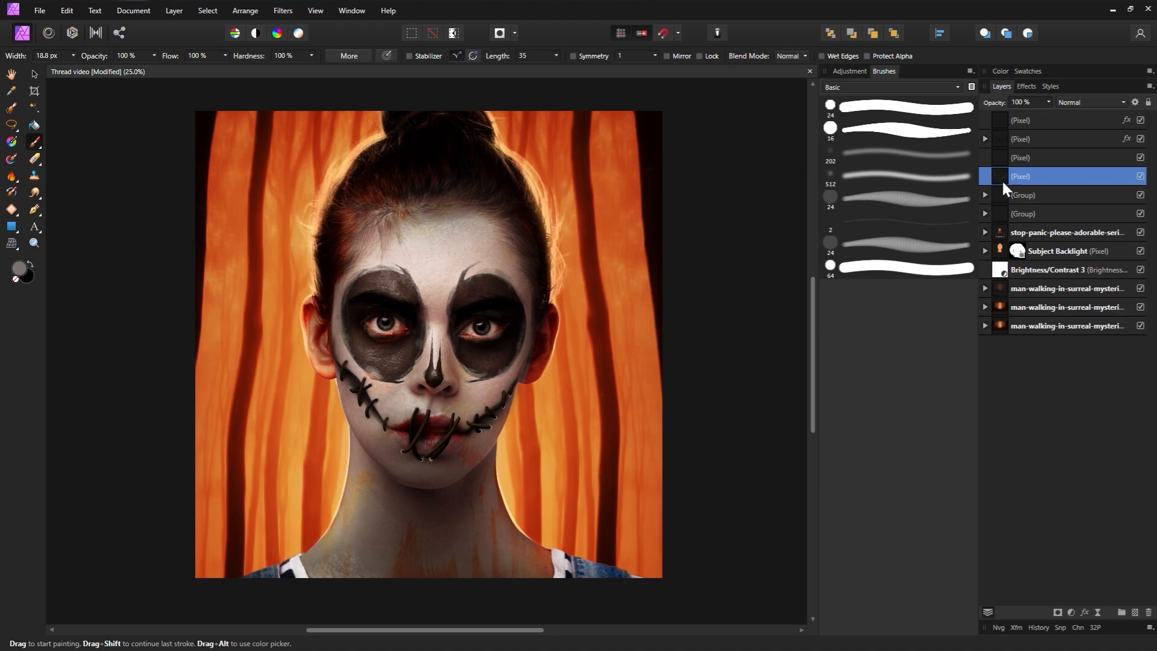
left_click(1140, 176)
left_click(288, 11)
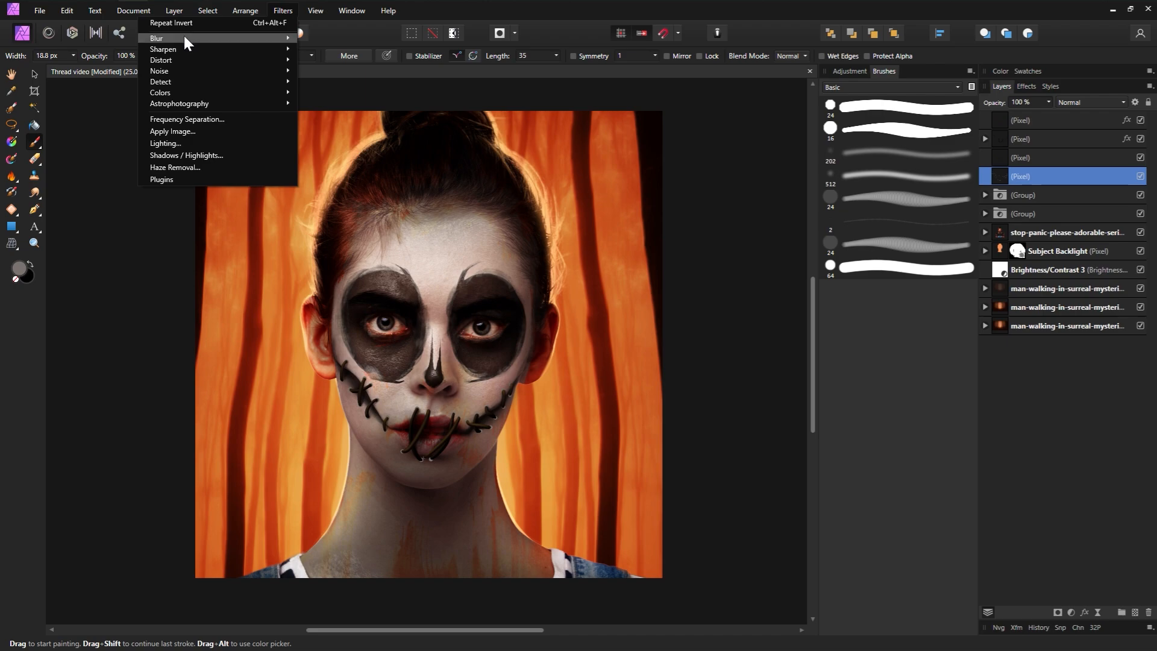
mouse_move(183, 38)
left_click(96, 52)
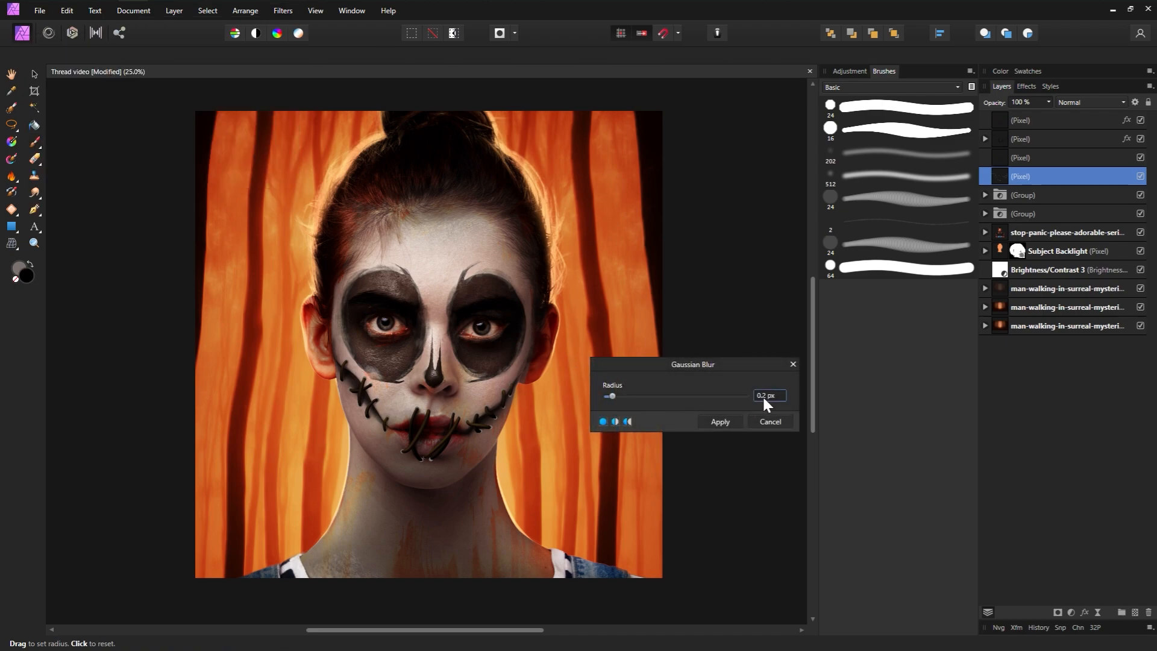
left_click(727, 422)
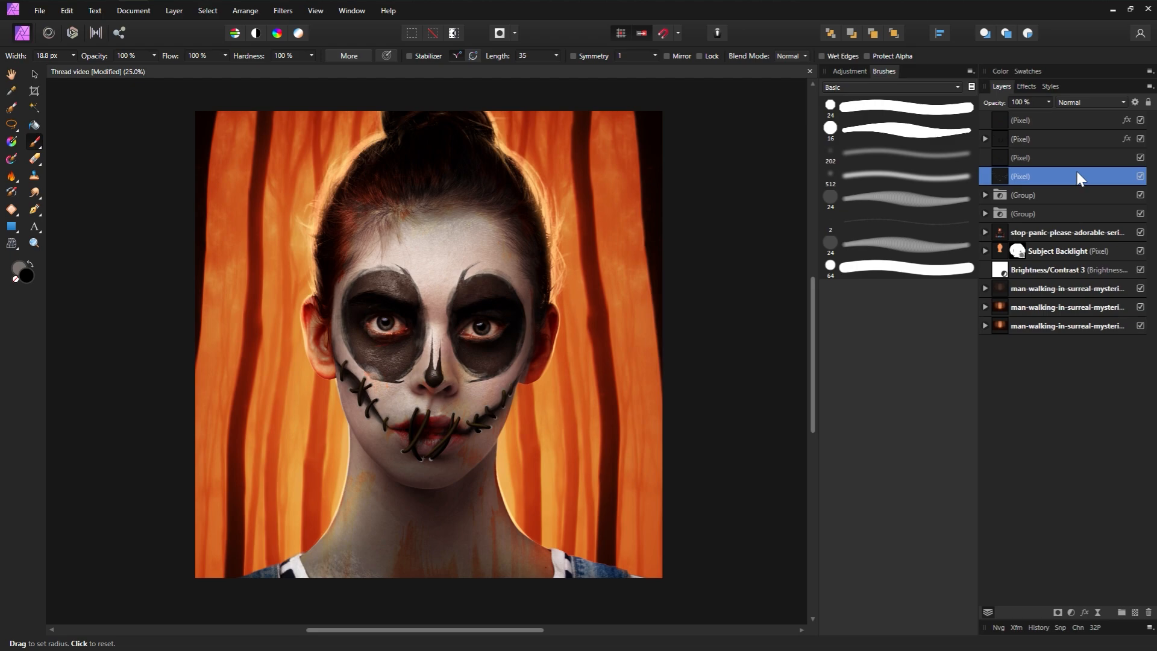
Step: Duplicate the grey dots layer and recolour the copy with a near-black brown fill layer clipped to it
key("ctrl+shift+n")
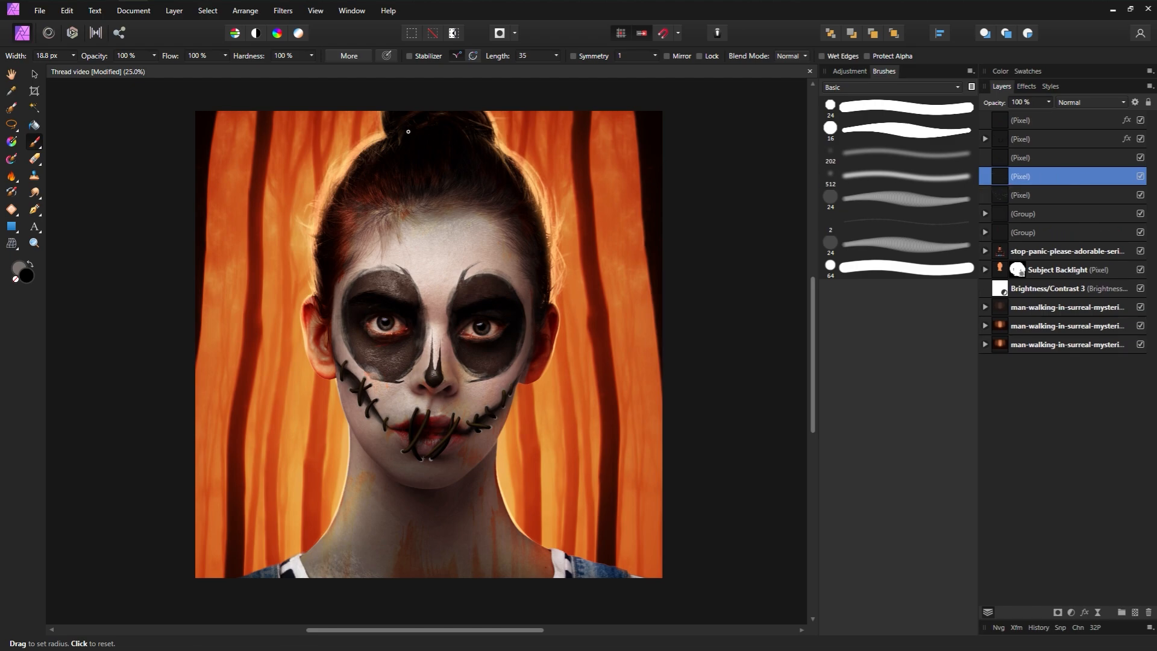
left_click(175, 11)
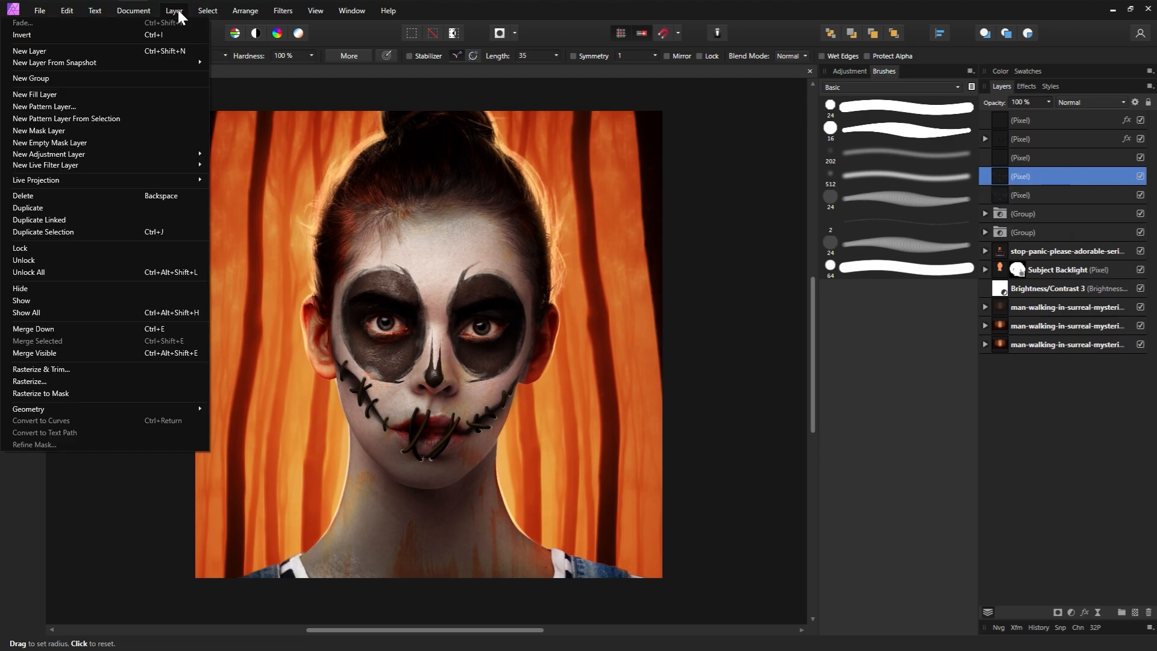
left_click(107, 97)
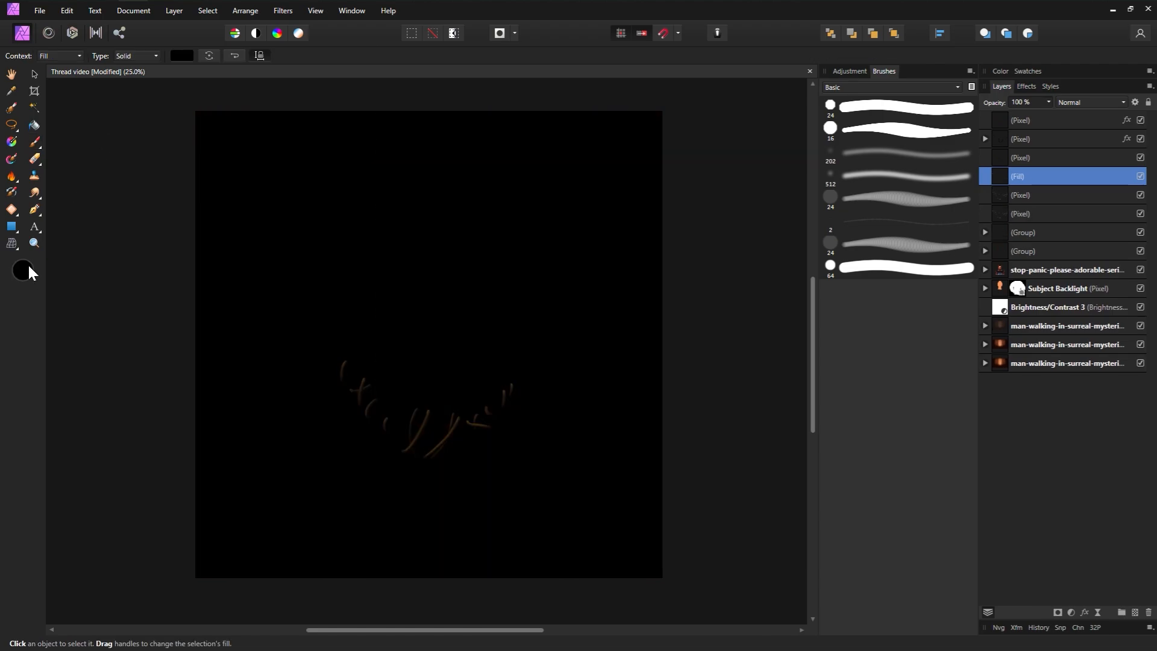
left_click(28, 266)
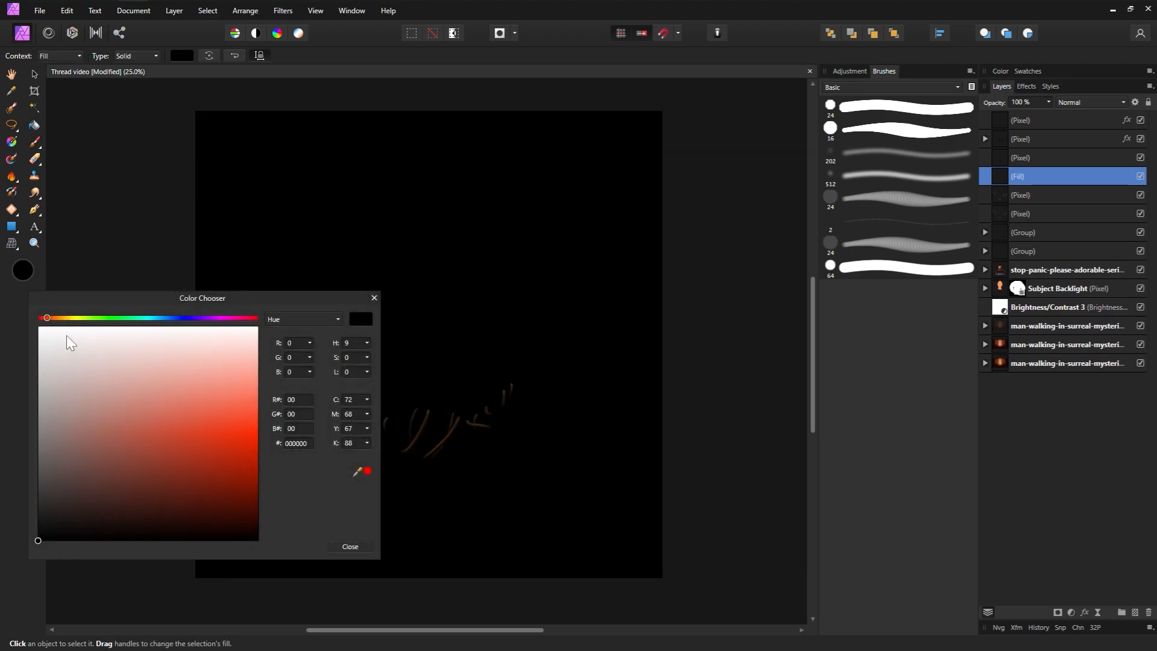
left_click(60, 318)
left_click(105, 519)
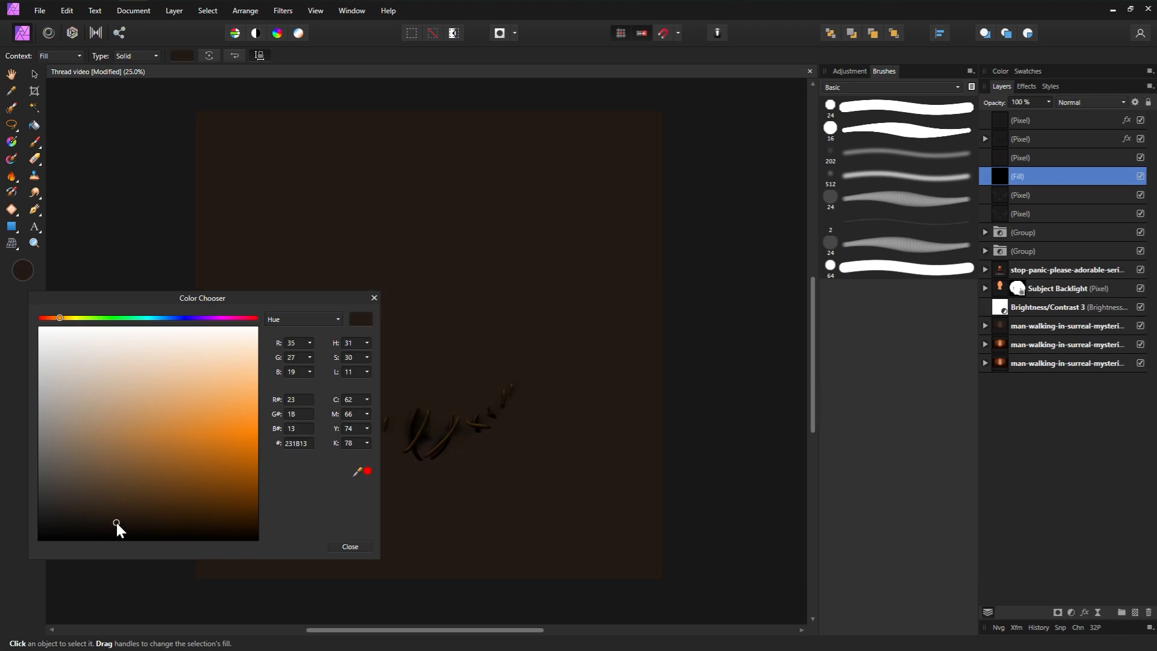
left_click_drag(116, 524, 120, 528)
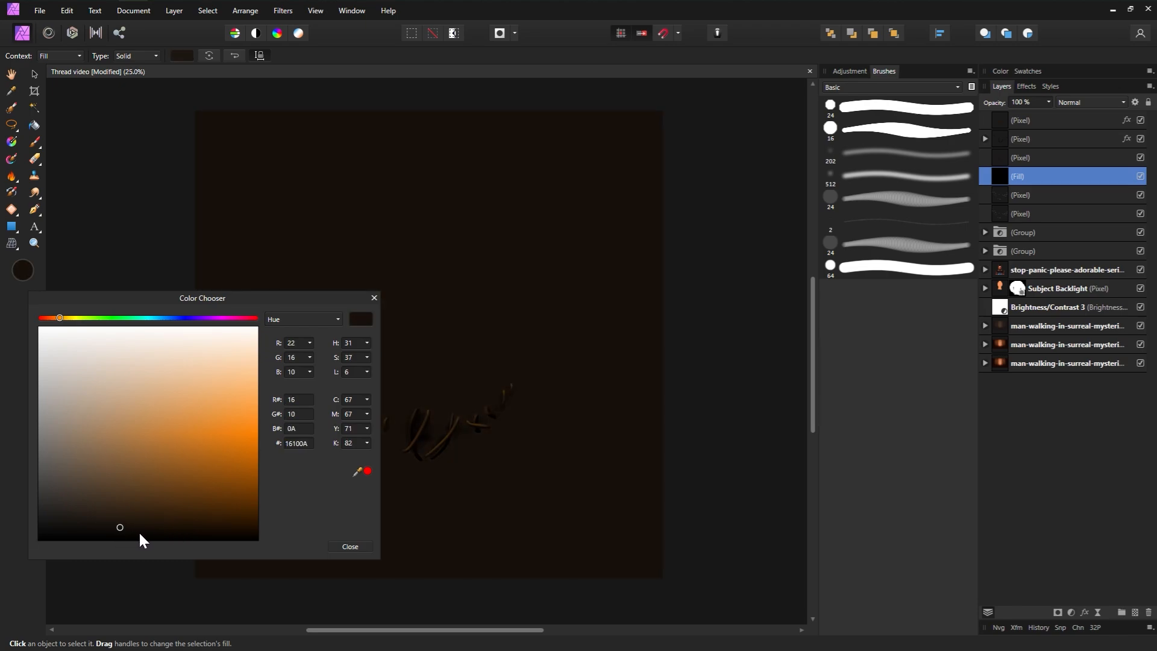
left_click(140, 534)
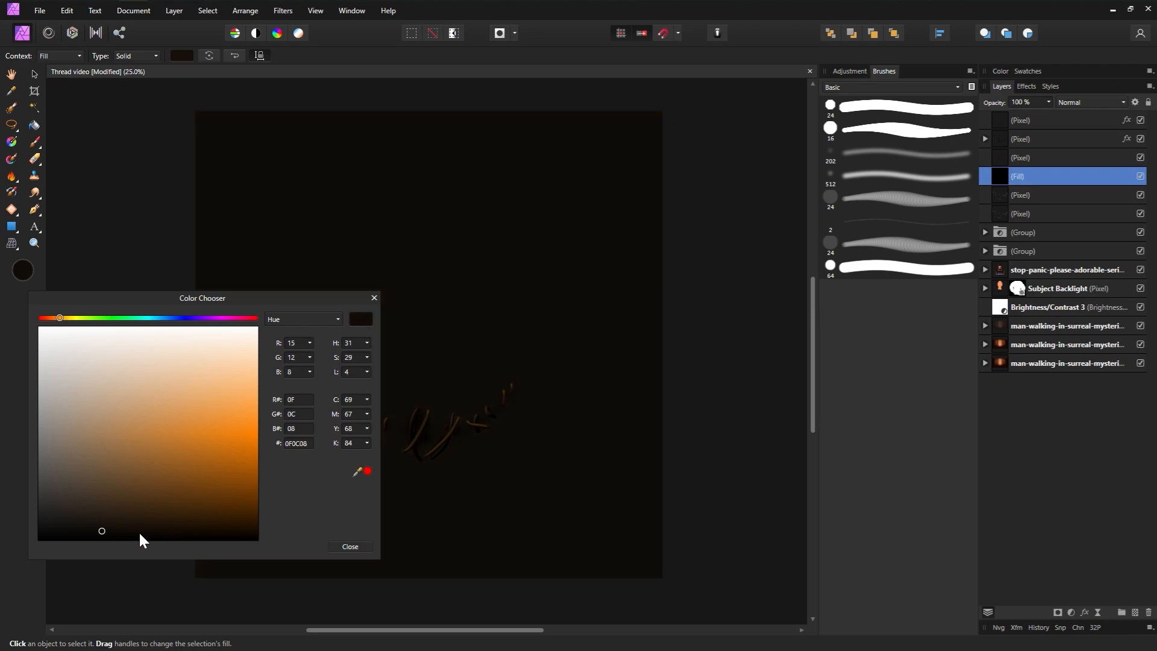
left_click(374, 298)
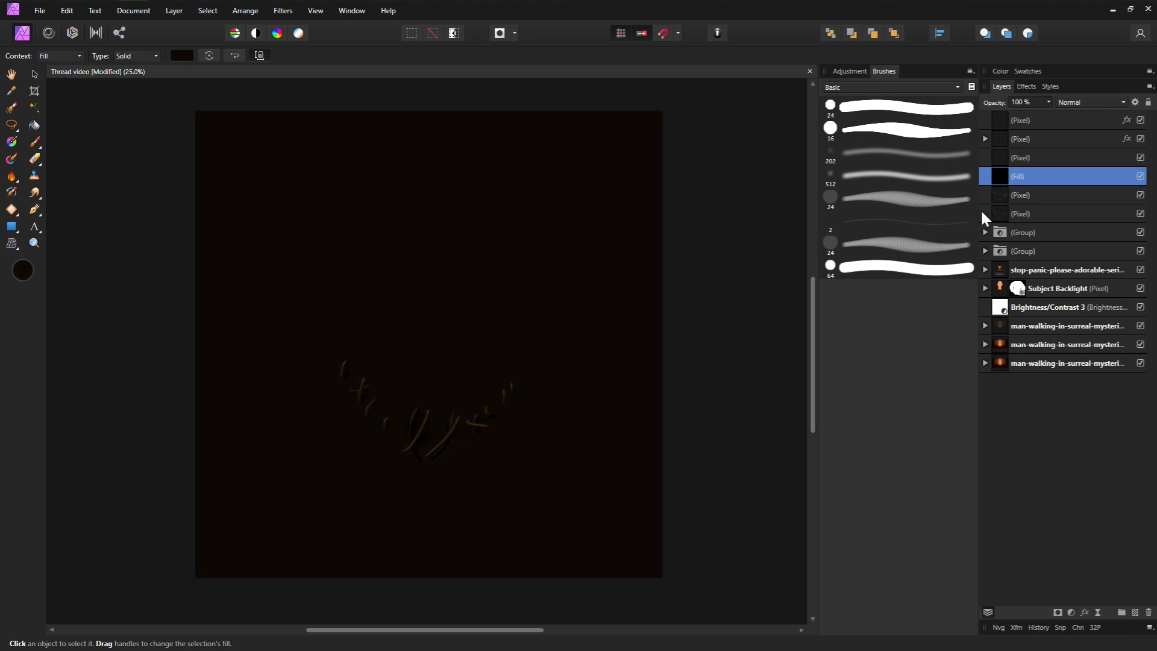
mouse_move(1016, 179)
left_mouse_down()
mouse_move(1012, 201)
mouse_move(1020, 186)
left_mouse_up()
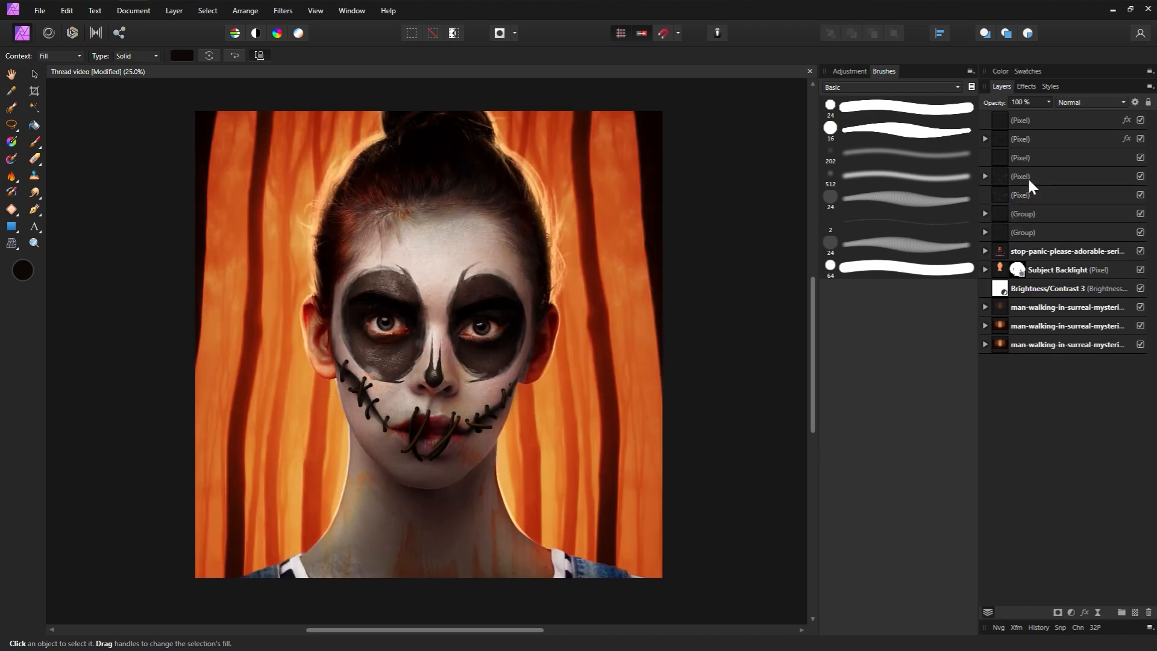
Step: Rasterize the dark-filled dots copy, nest it inside the original grey dots layer, and activate the Move tool
left_click(1028, 176)
right_click(1048, 175)
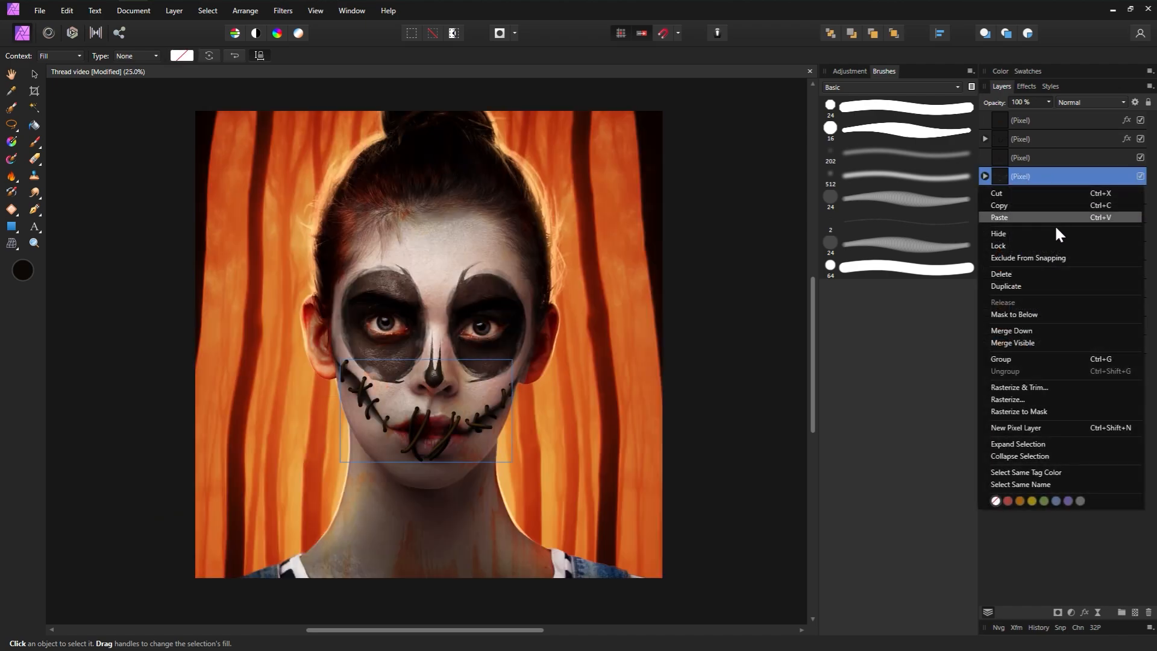
left_click(1015, 400)
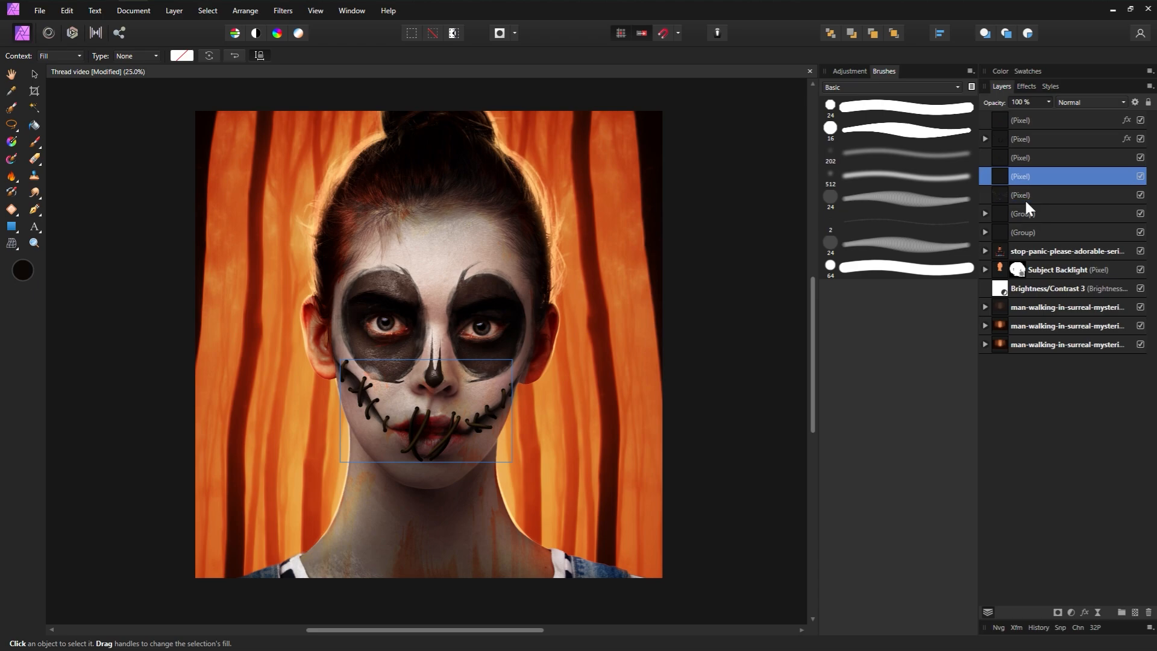
left_click_drag(1025, 198, 981, 173)
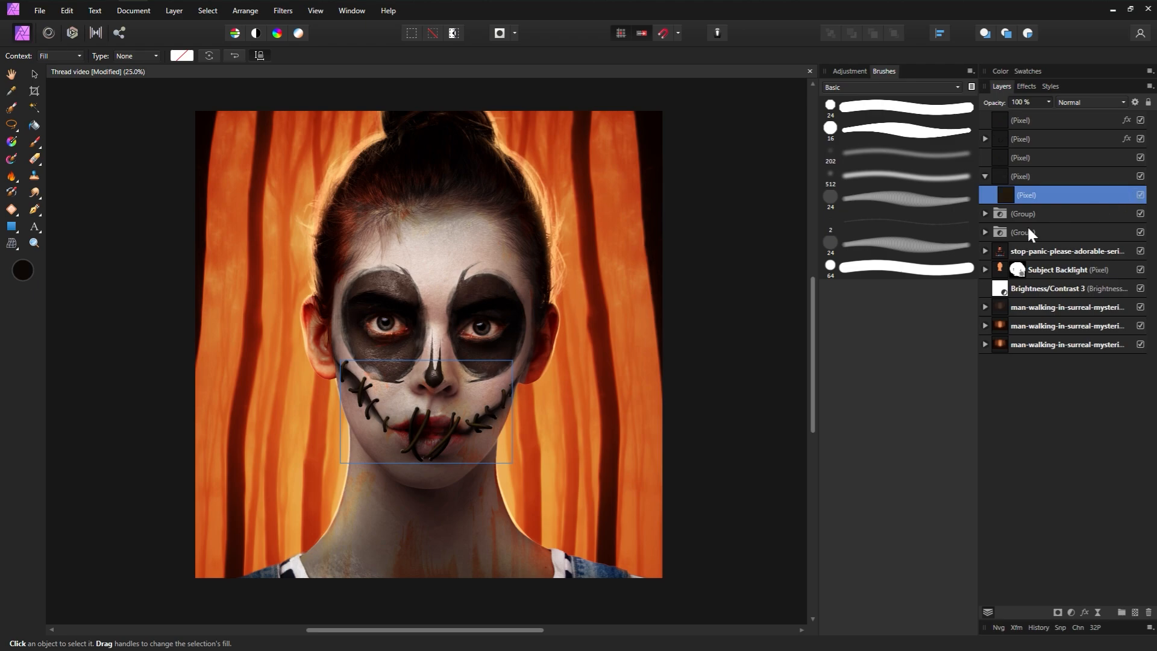
left_click(34, 73)
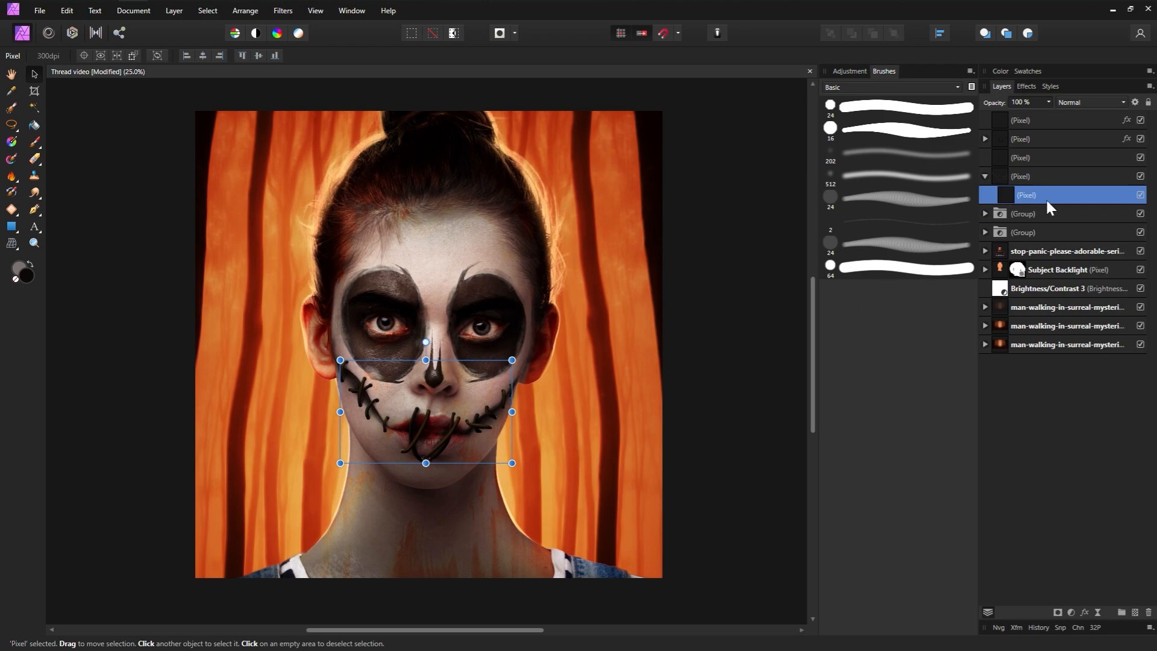
Step: Collapse the grey dots layer and compare the face with its puncture holes hidden and shown
left_click(985, 176)
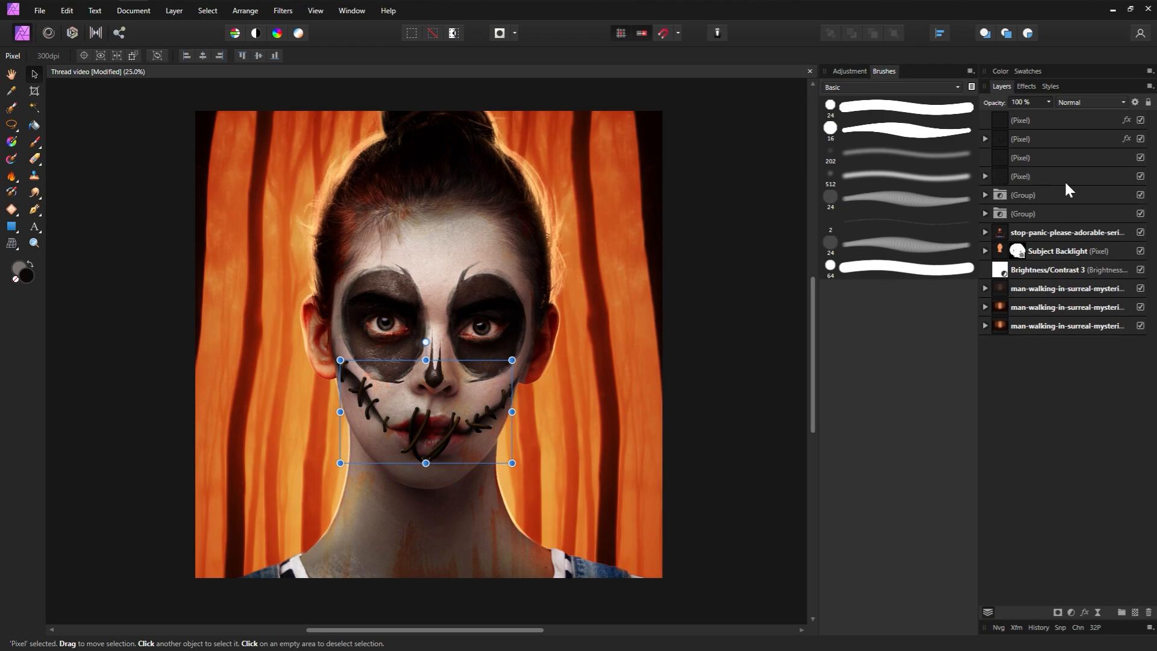
left_click(1131, 175)
left_click(1141, 177)
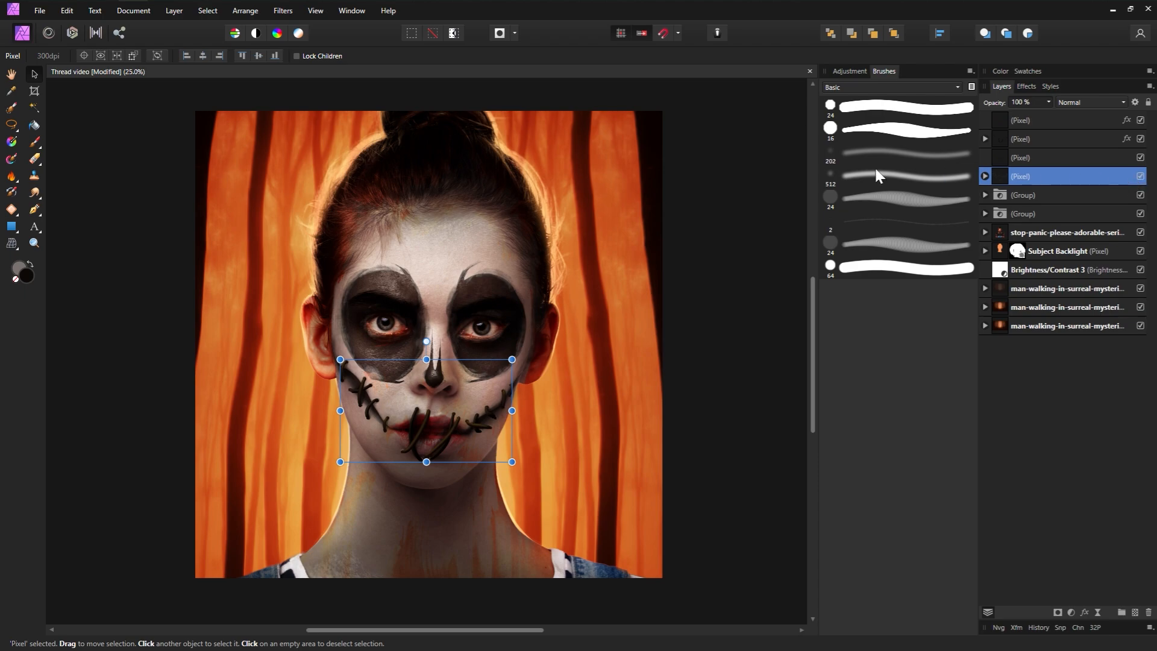
left_click(13, 73)
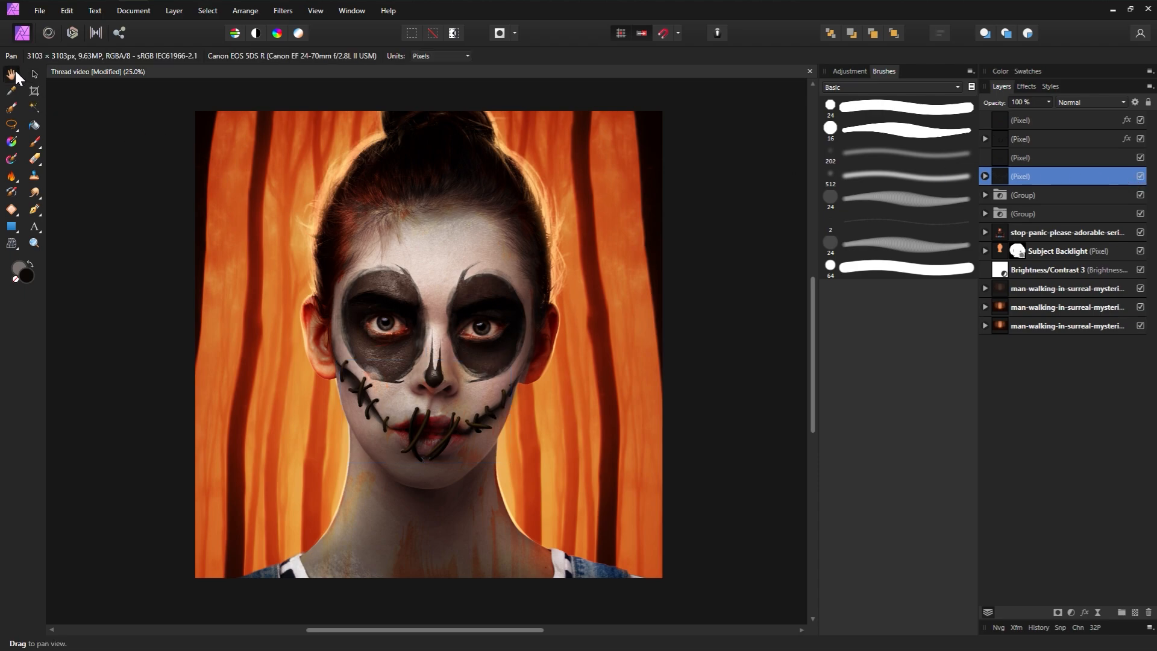
Step: Add a new pixel layer at the top of the stack and set its blend mode to Screen
left_click(1065, 120)
left_click(1135, 613)
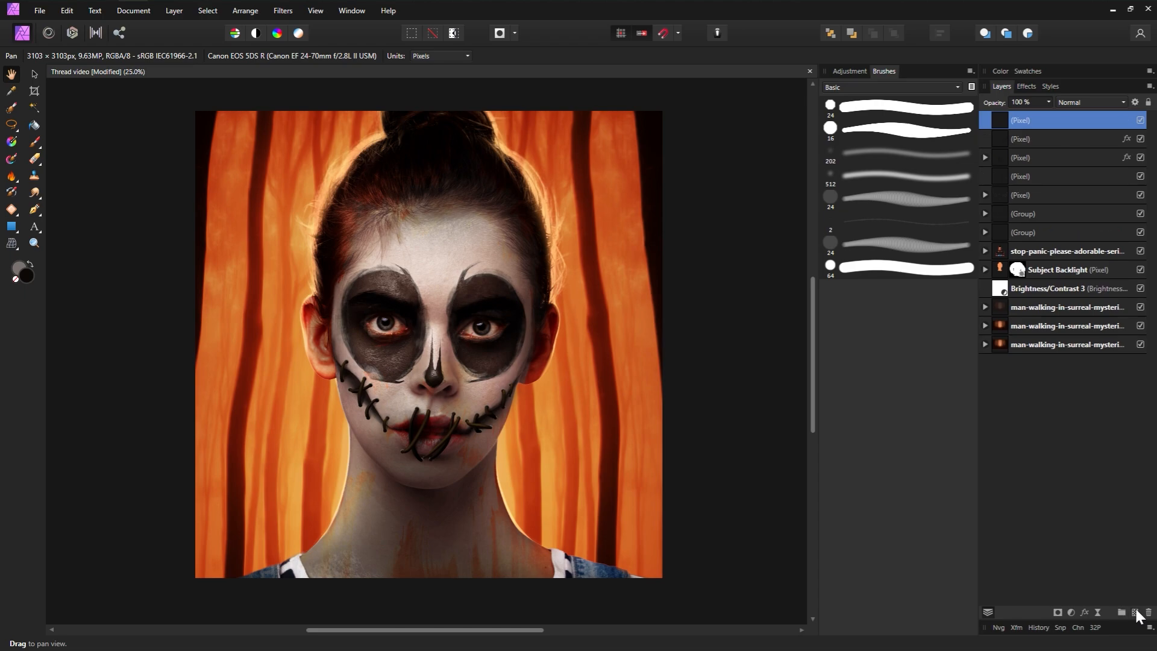
left_click(1076, 103)
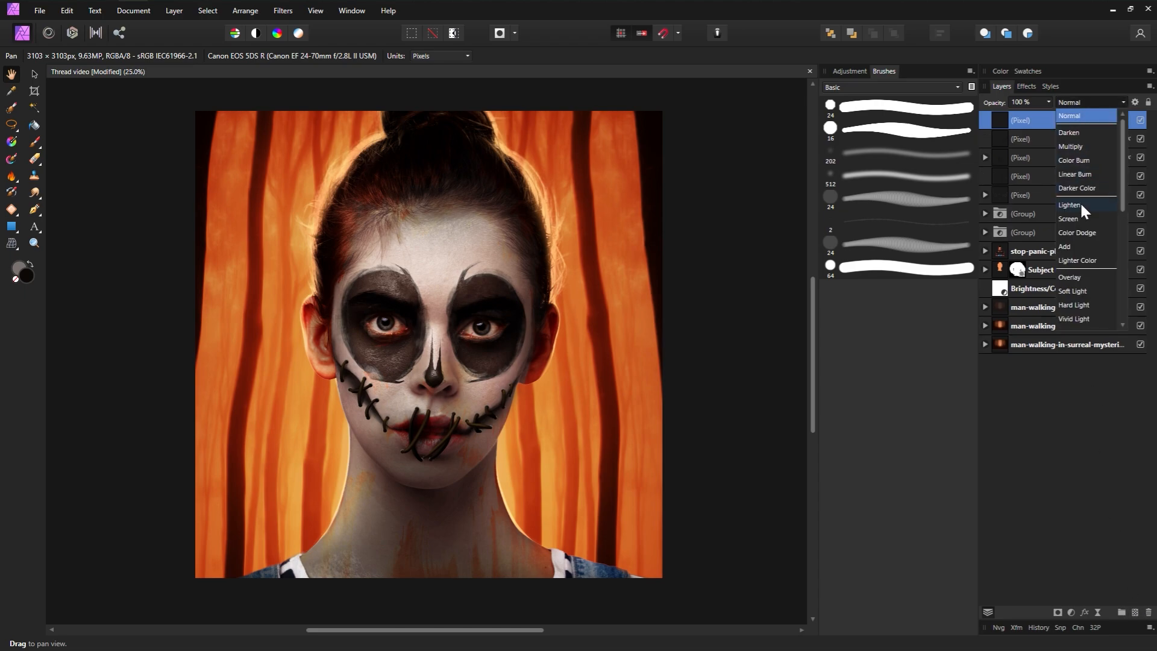
left_click(1076, 218)
Step: Set the brush colour to light orange #ECAD57 and lower the Screen layer's opacity to 56%
left_click(31, 274)
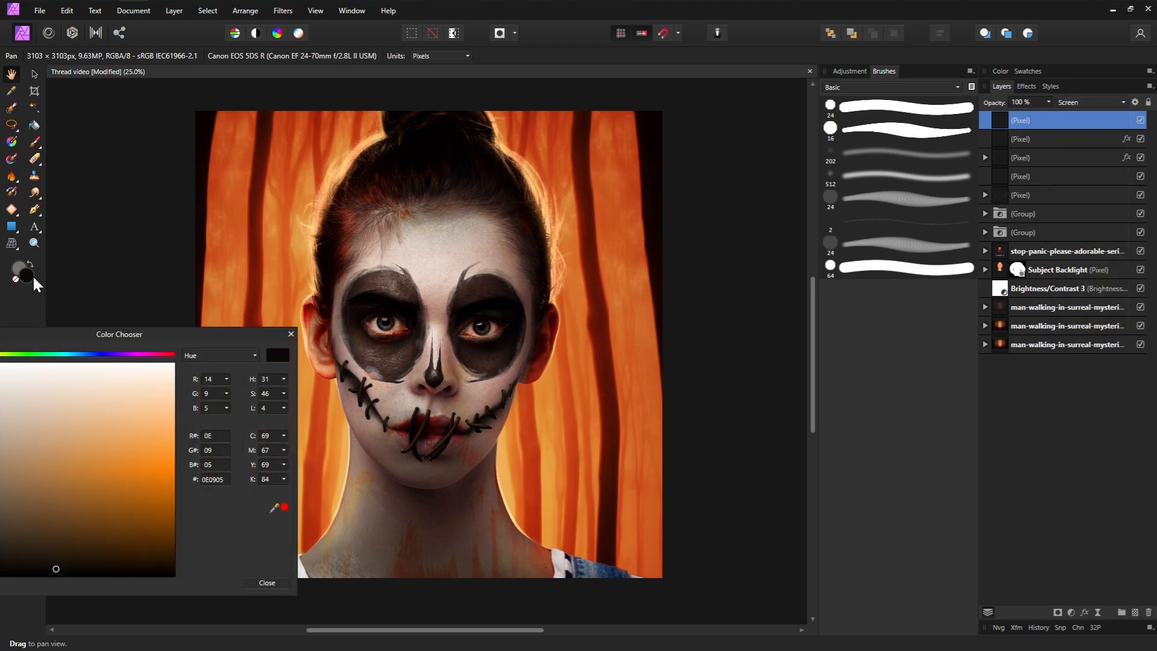
left_click_drag(285, 512, 349, 425)
left_click_drag(233, 342, 303, 334)
left_click(353, 501)
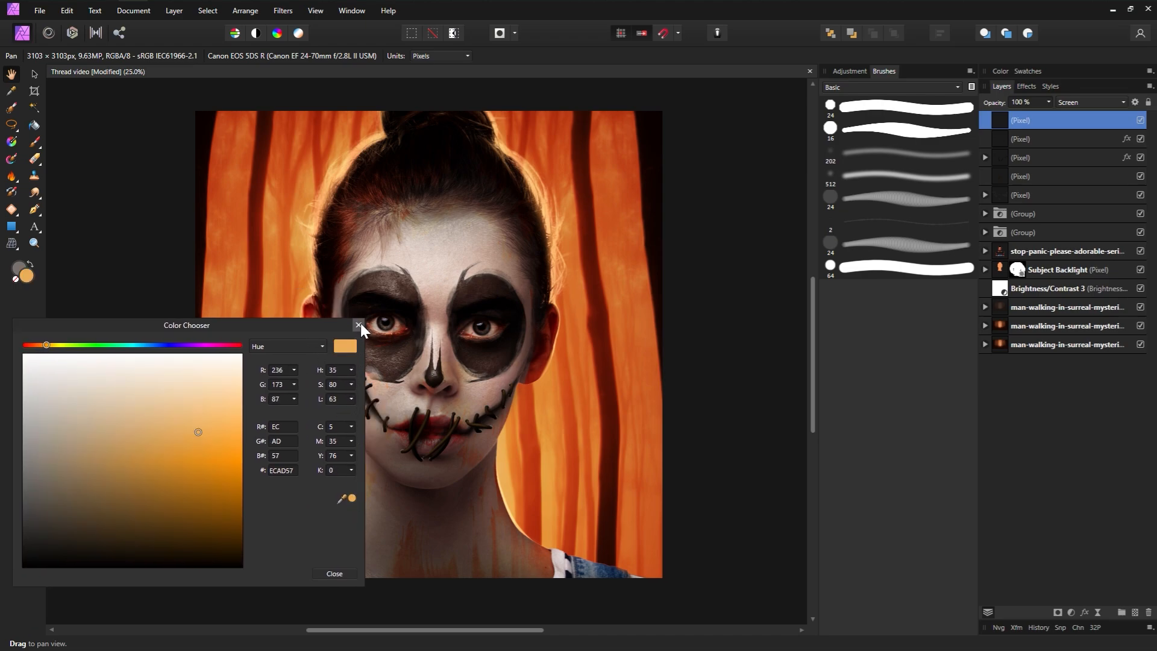
left_click(360, 326)
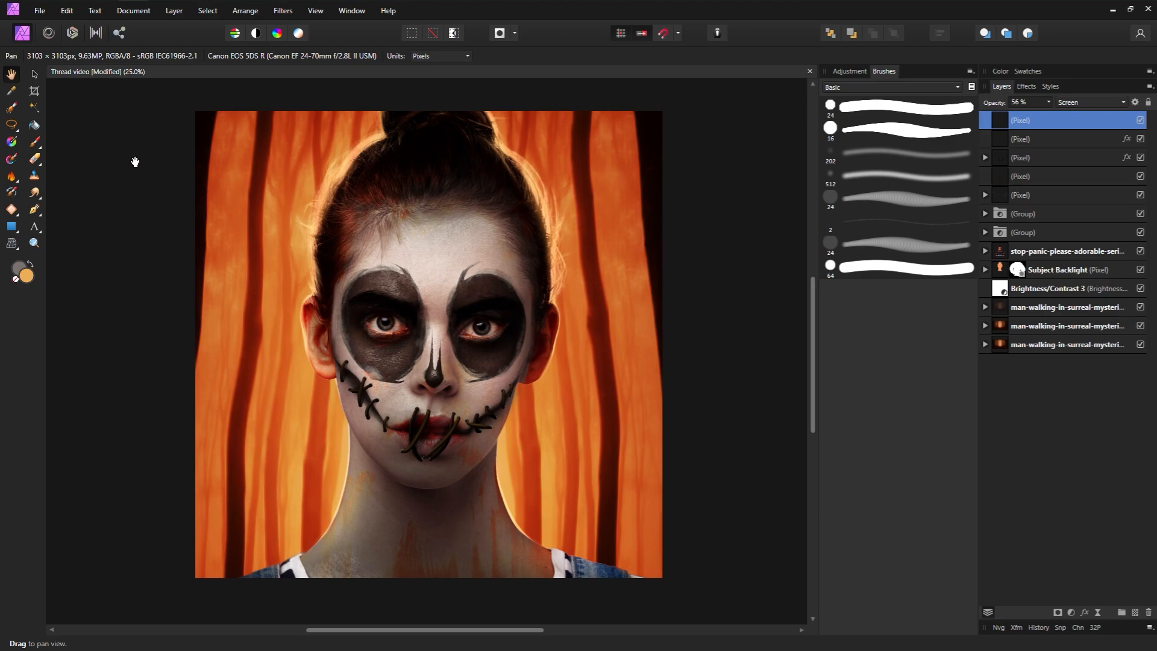
Step: Dab a soft glow over both irises with a 0% hardness brush about 233 px wide at 100% flow
left_click(33, 141)
left_click(877, 161)
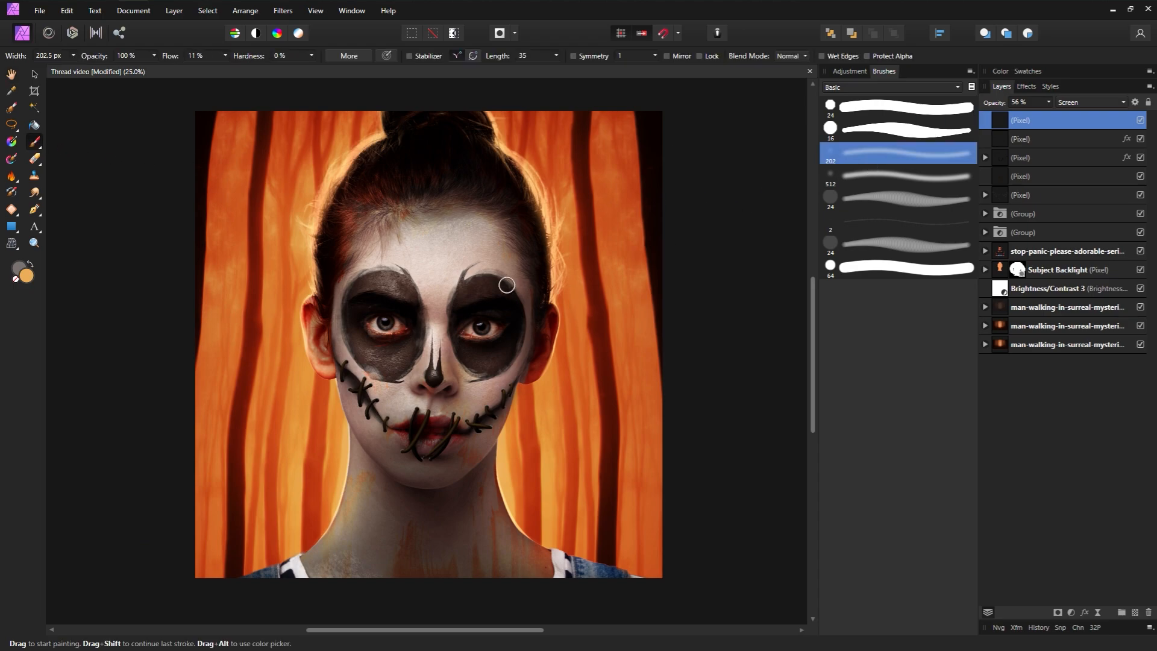
key("bracketright")
left_click(385, 322)
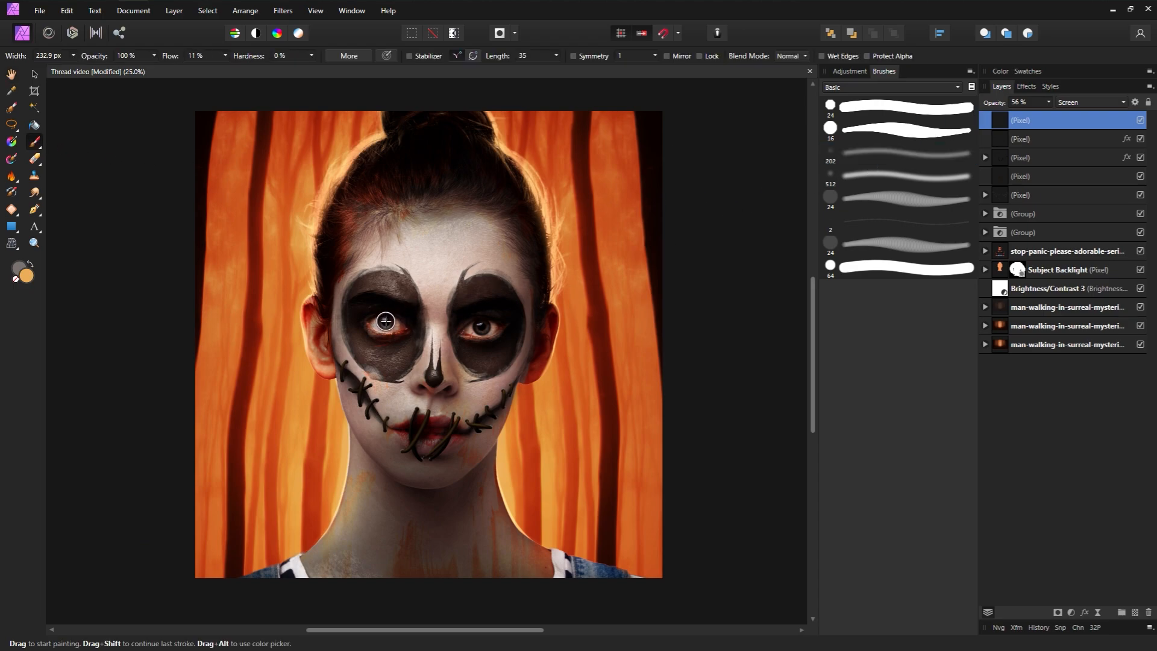
left_click_drag(164, 56, 289, 65)
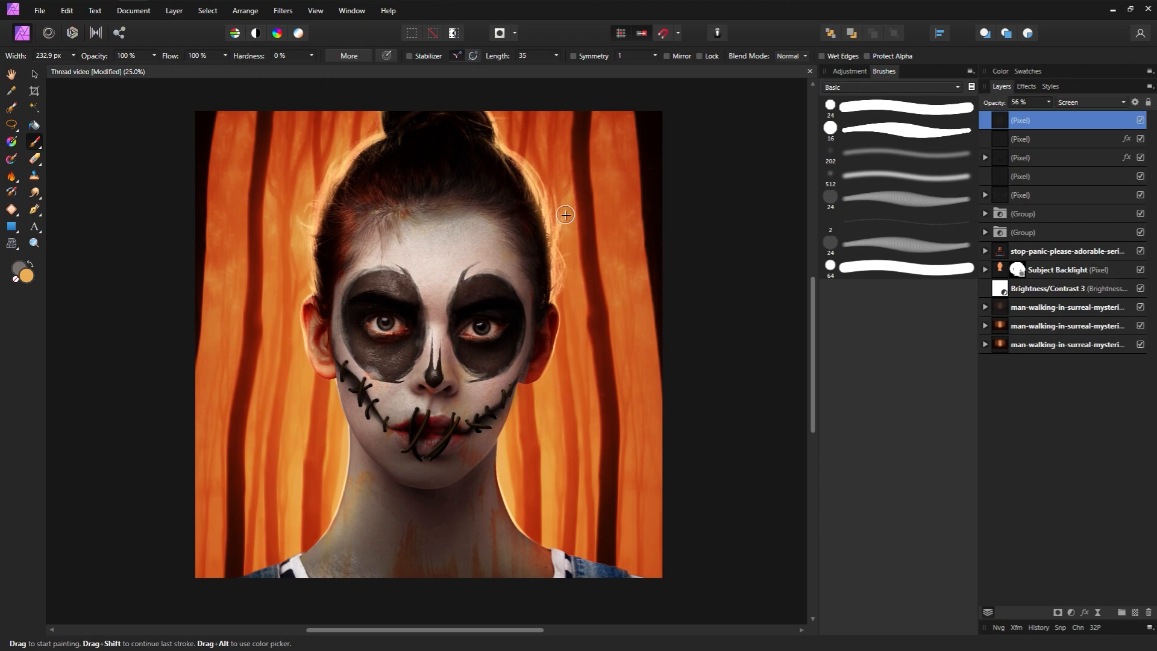
left_click(386, 322)
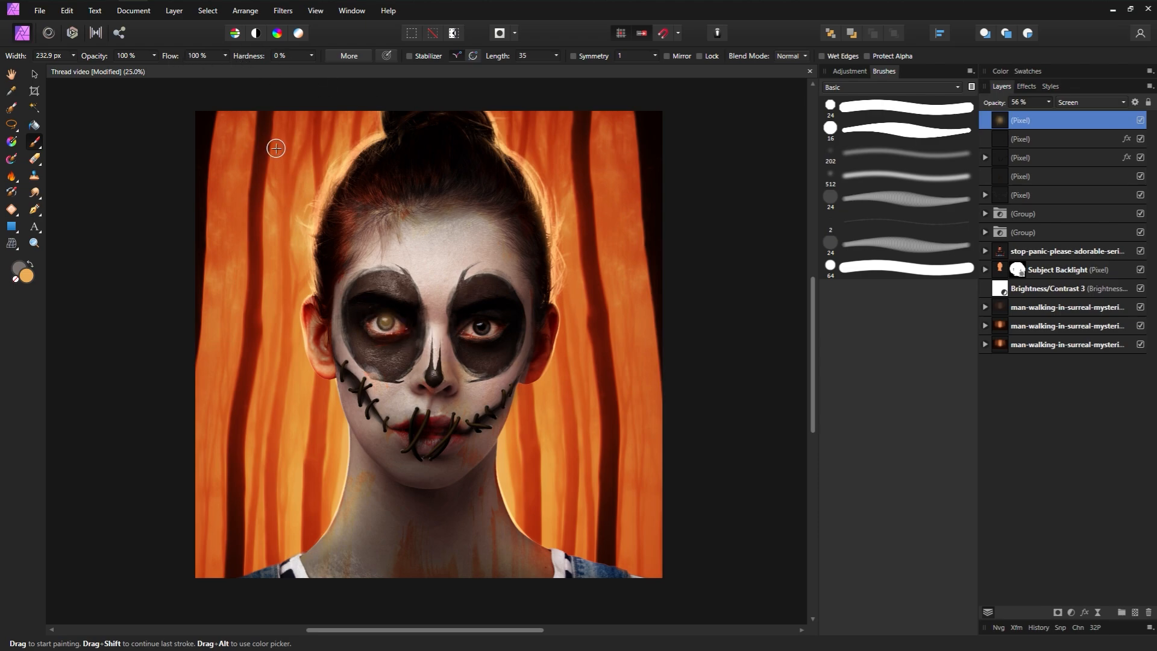
key("ctrl+z")
left_click(481, 327)
Step: Add another pixel layer in Color Dodge mode and raise the brush hardness to 98%
left_click(1135, 612)
left_click_drag(266, 57, 343, 82)
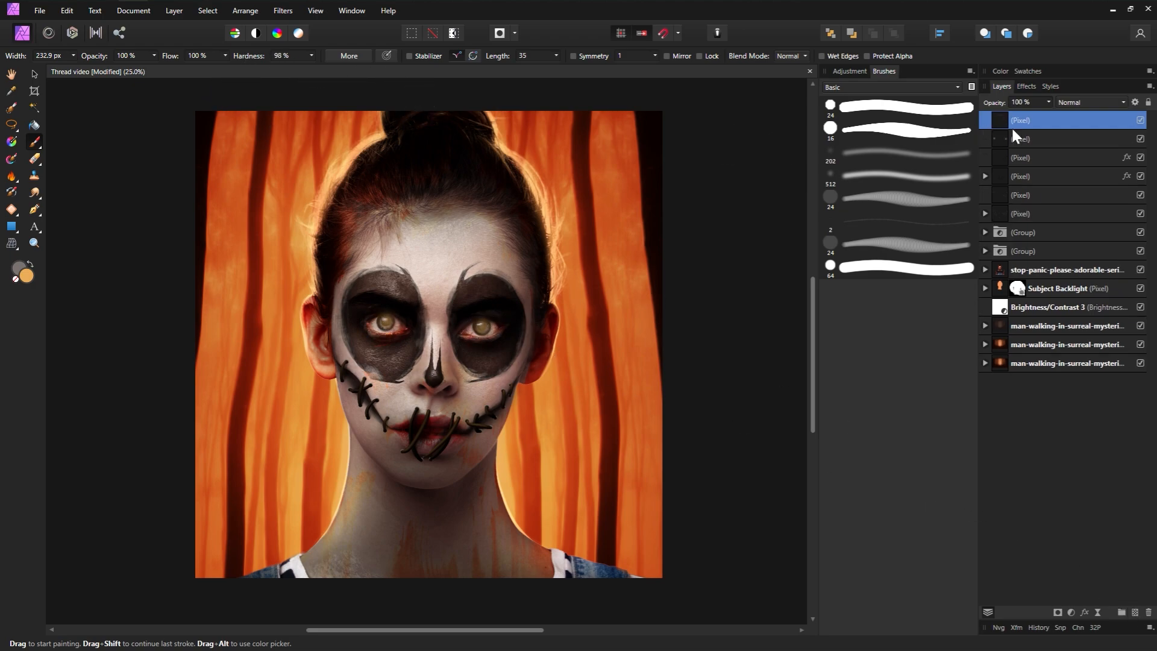
left_click(1093, 104)
left_click(1077, 233)
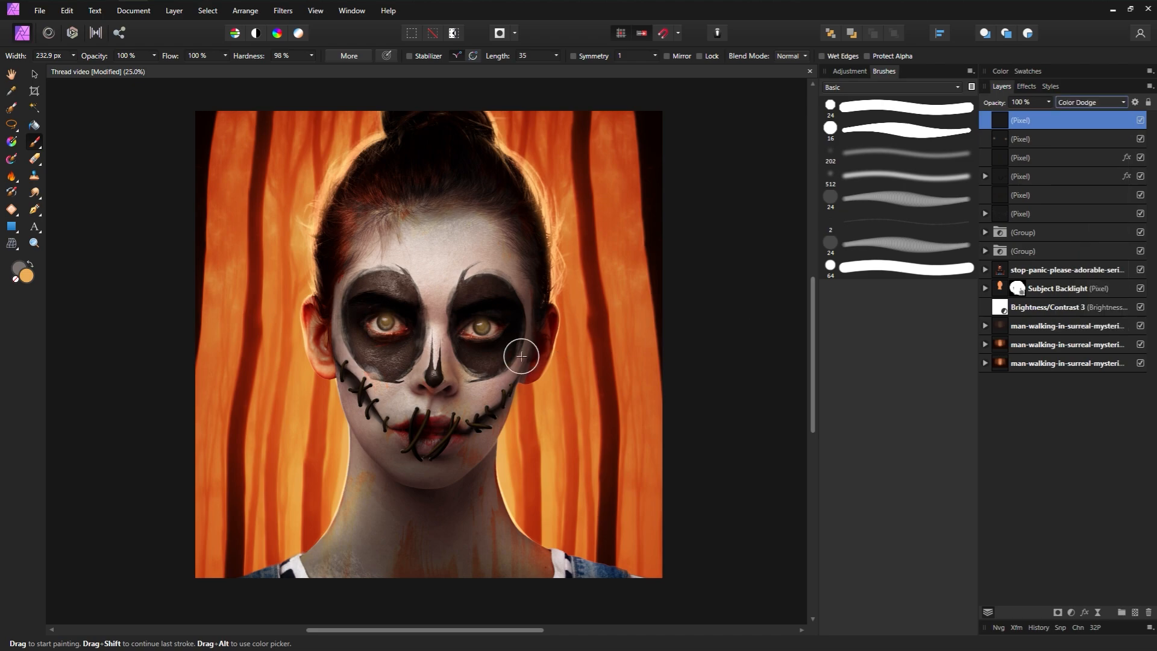
Step: Dab bright dots on both pupils with a brush about 54 px wide, and soften them with an eraser about 248 px wide at 18% flow
key("bracketleft")
key("bracketleft")
key("bracketleft")
key("bracketleft")
key("bracketleft")
left_click(482, 326)
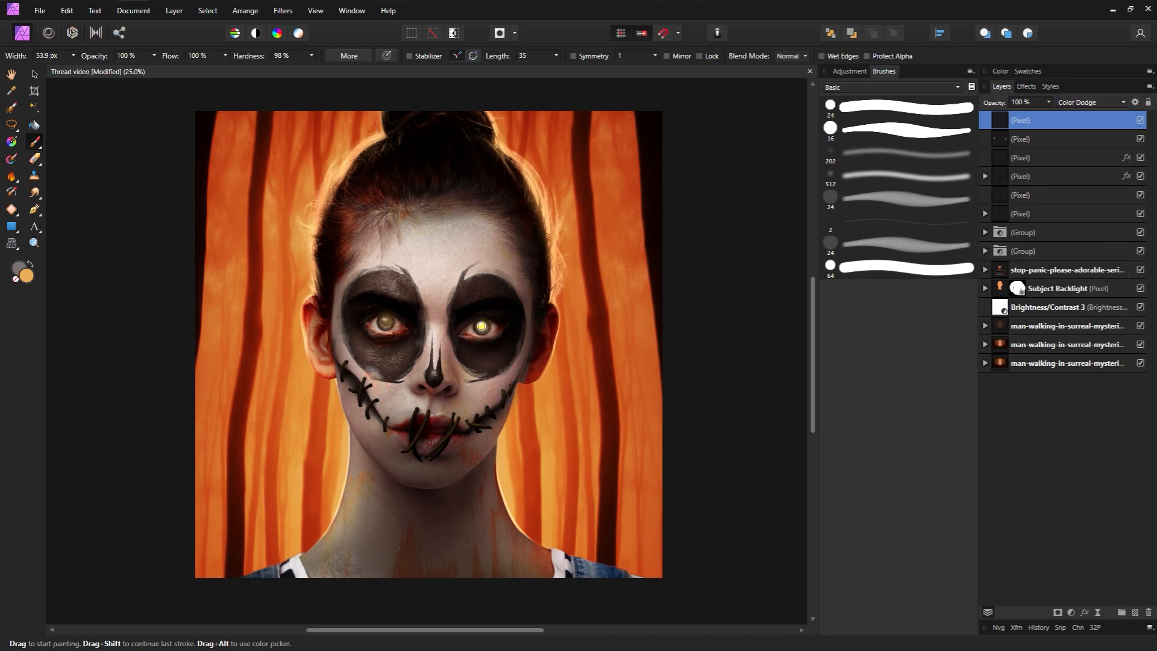
left_click(386, 322)
key("e")
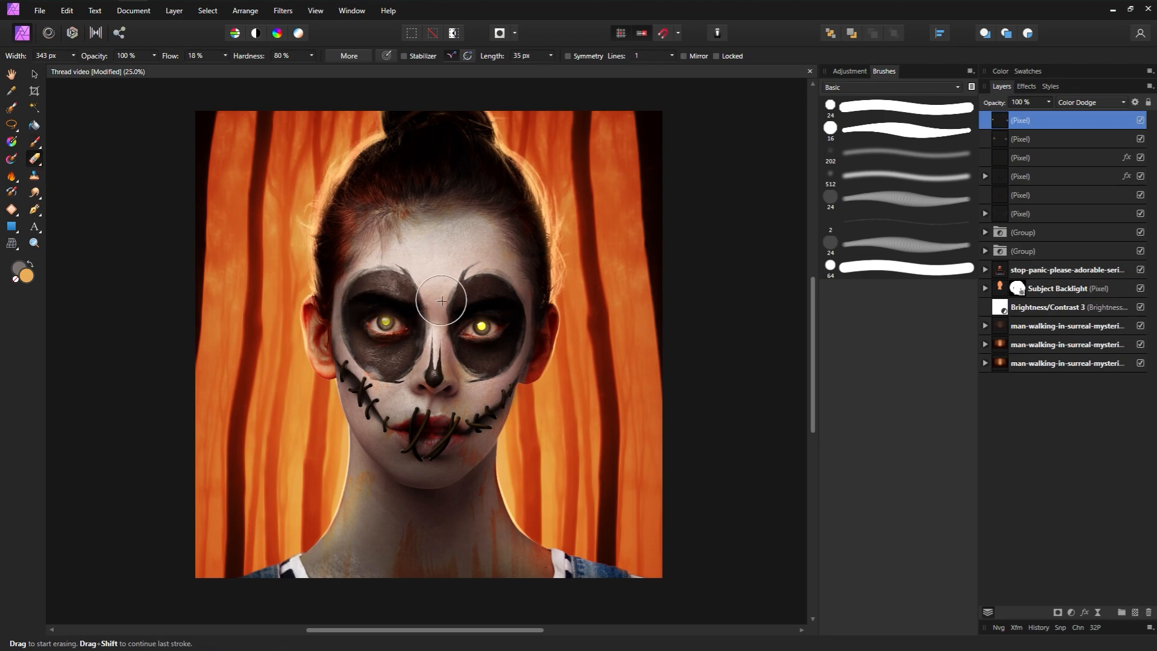
key("bracketleft")
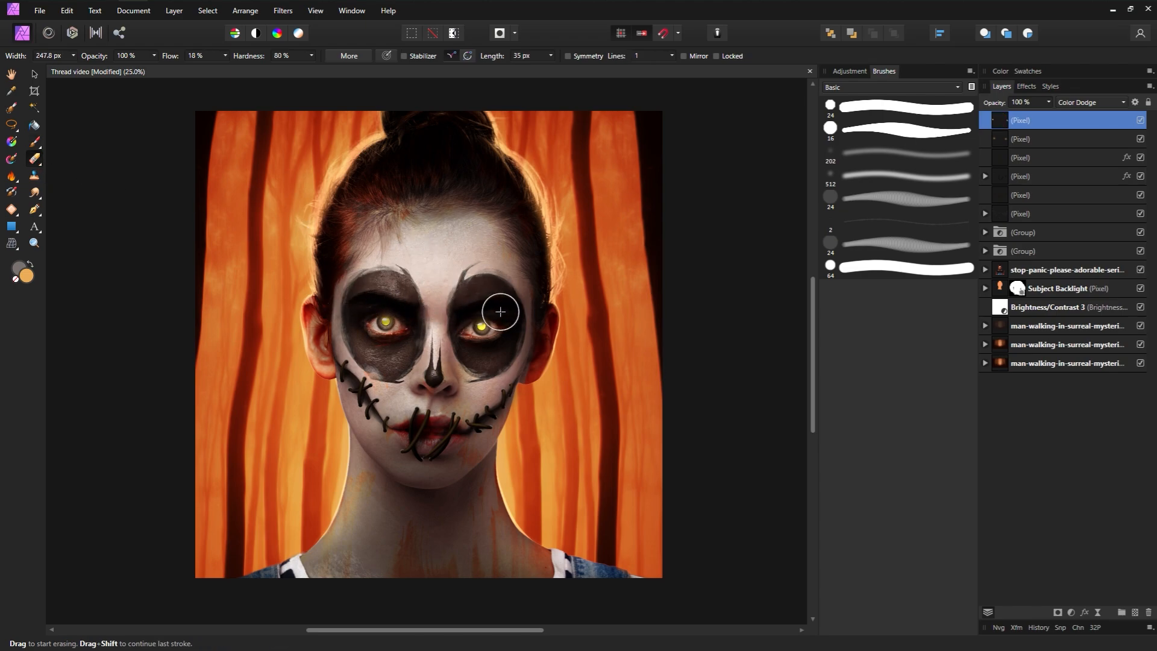
Step: Add a pixel layer above the eye glow layers and set its blend mode to Screen
left_click(1136, 612)
left_click(1076, 103)
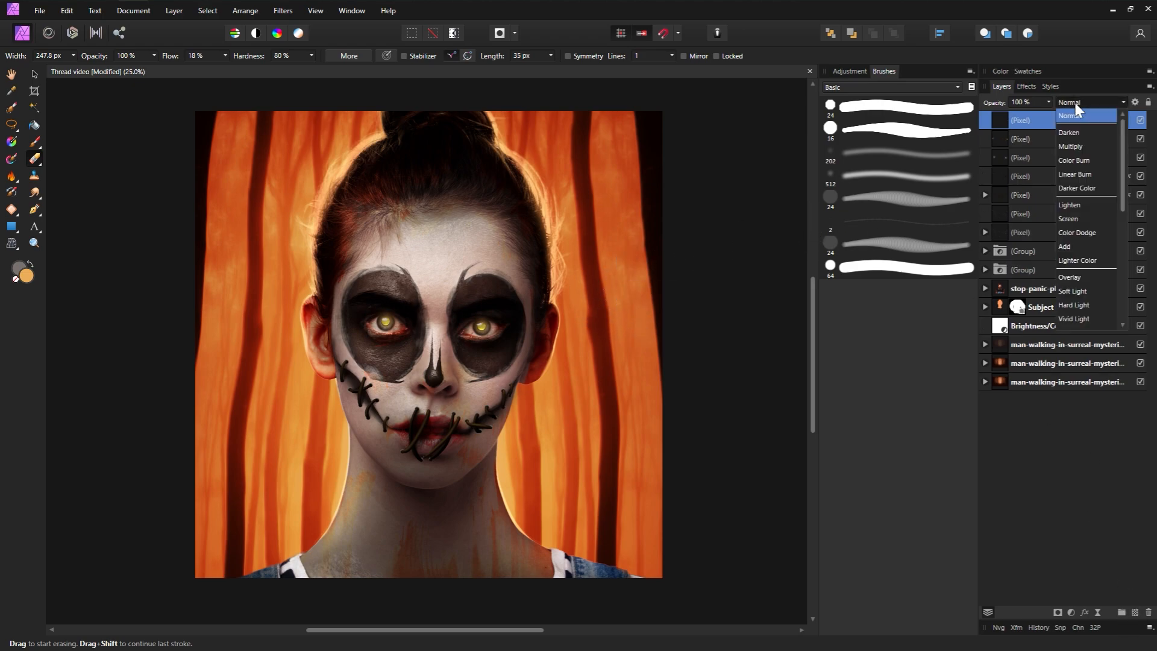
left_click(1094, 161)
Step: Paint a faint light orange haze over the background beside the head with a soft brush about 2507 down to 1279 px wide at 2% flow
left_click(882, 154)
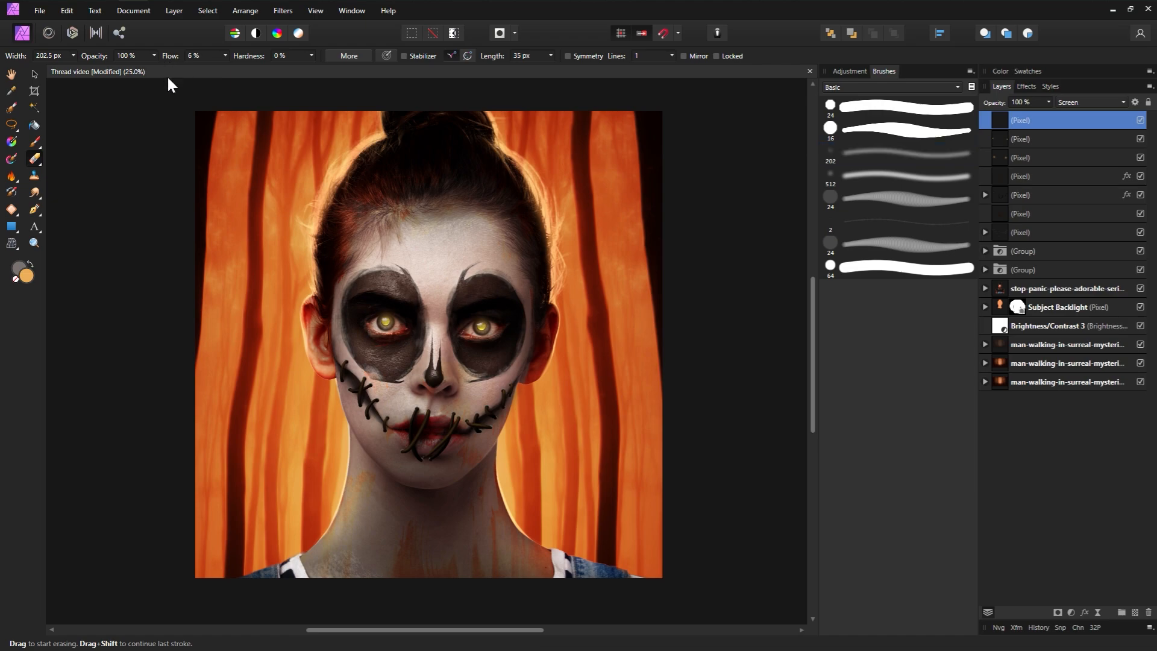
left_click(35, 142)
left_click(878, 160)
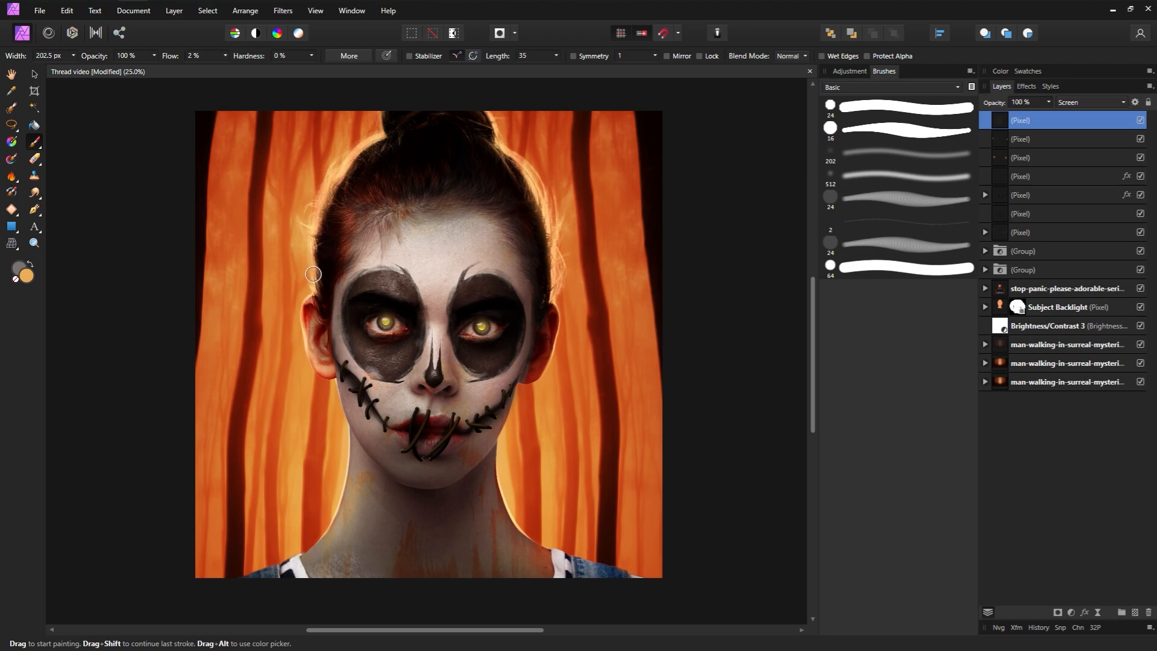
key("bracketright")
key("bracketright")
key("bracketright")
key("bracketright")
key("bracketright")
key("bracketright")
key("bracketright")
key("bracketright")
key("bracketright")
key("bracketright")
key("bracketright")
key("bracketright")
key("bracketright")
key("bracketright")
key("bracketright")
key("bracketright")
key("bracketright")
key("bracketright")
mouse_move(306, 266)
left_mouse_down()
mouse_move(259, 298)
mouse_move(275, 234)
left_mouse_up()
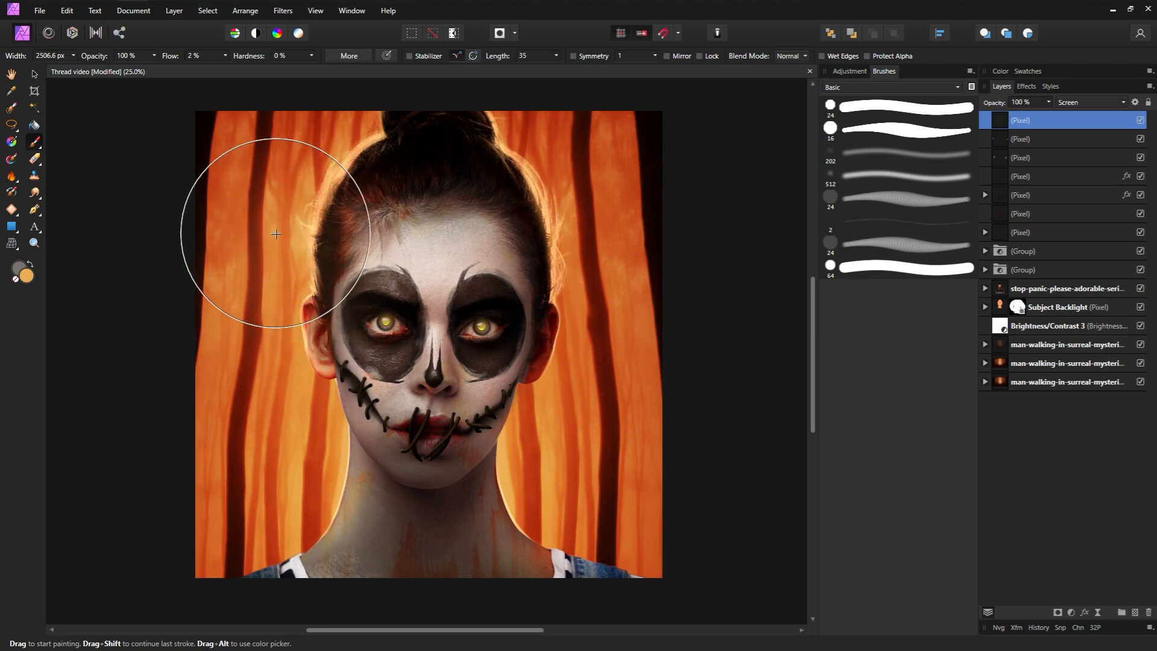
key("bracketleft")
key("bracketleft")
key("bracketleft")
key("bracketleft")
key("bracketleft")
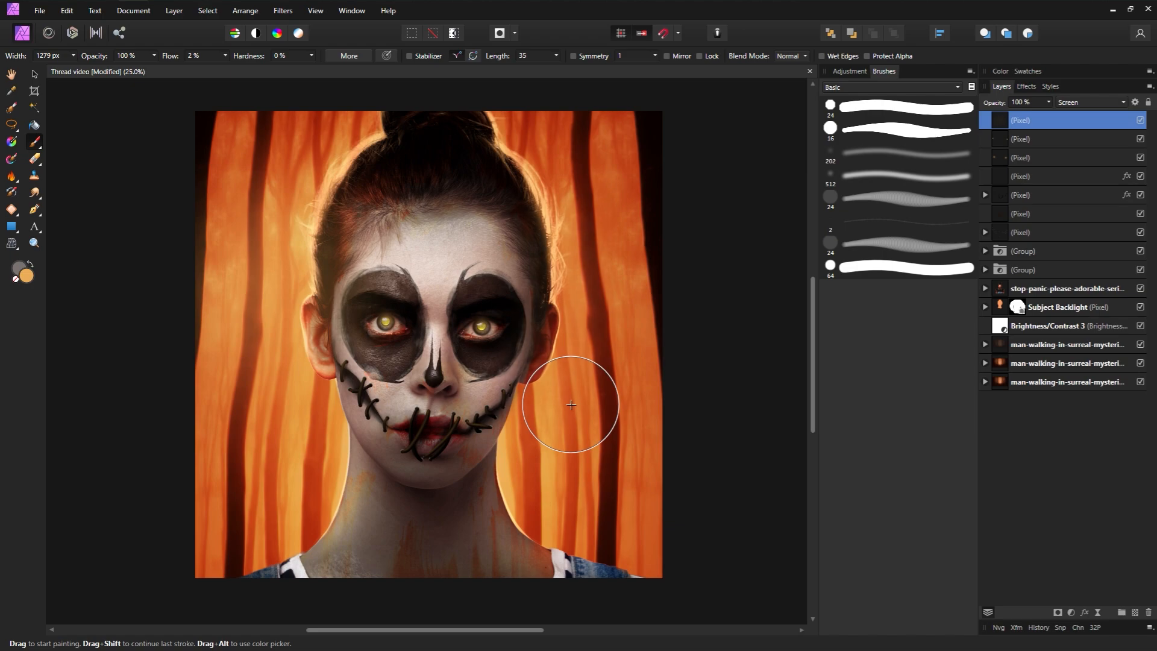
Step: Change the brush colour to saturated orange #F58D00 and paint glow beside the ears, cheeks and neck, reducing the soft brush to about 620–720 px
double_click(25, 276)
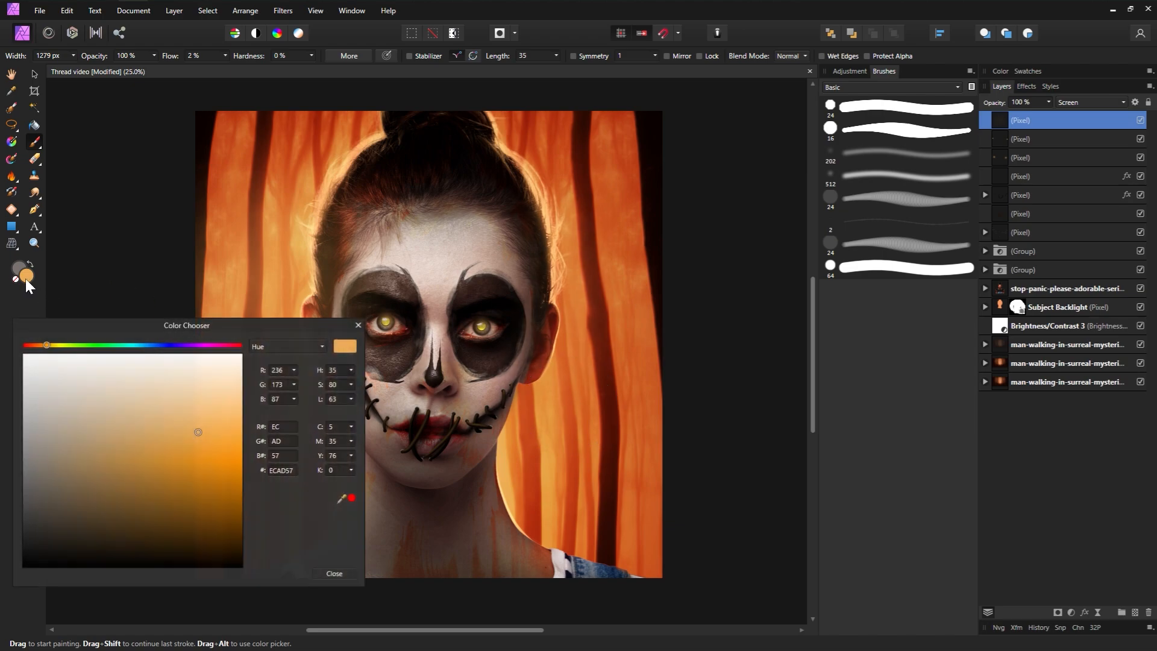
left_click_drag(291, 462, 291, 465)
left_click(334, 574)
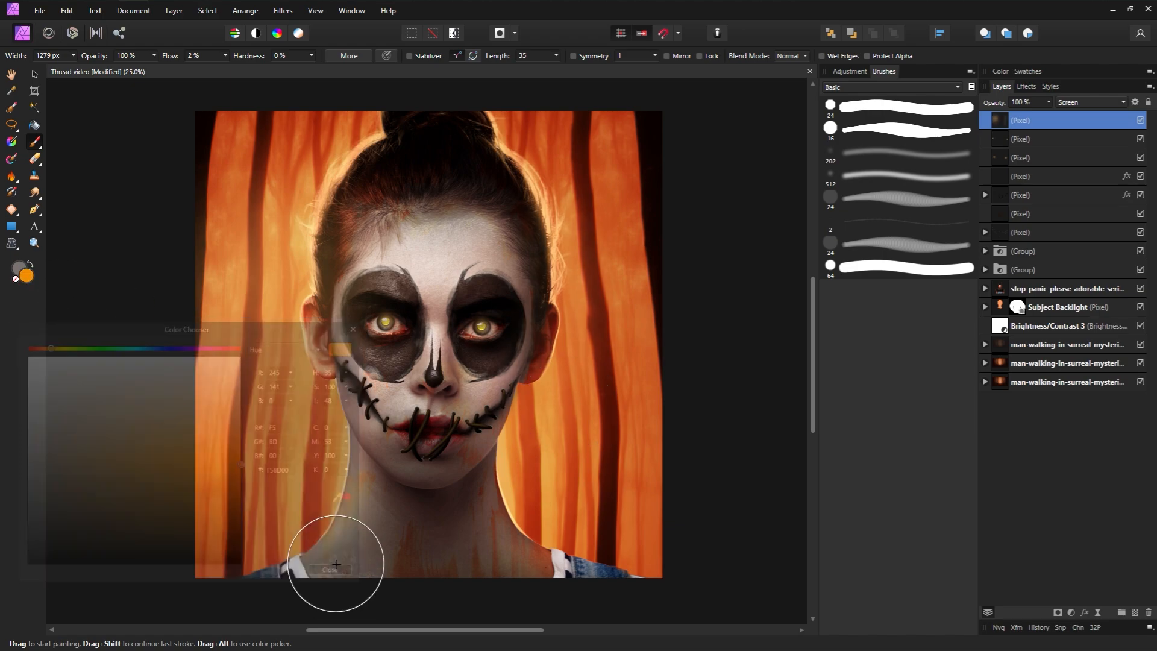
key("bracketright")
key("bracketright")
mouse_move(310, 394)
left_mouse_down()
mouse_move(299, 338)
mouse_move(305, 408)
left_mouse_up()
key("bracketleft")
key("bracketleft")
key("bracketleft")
key("bracketleft")
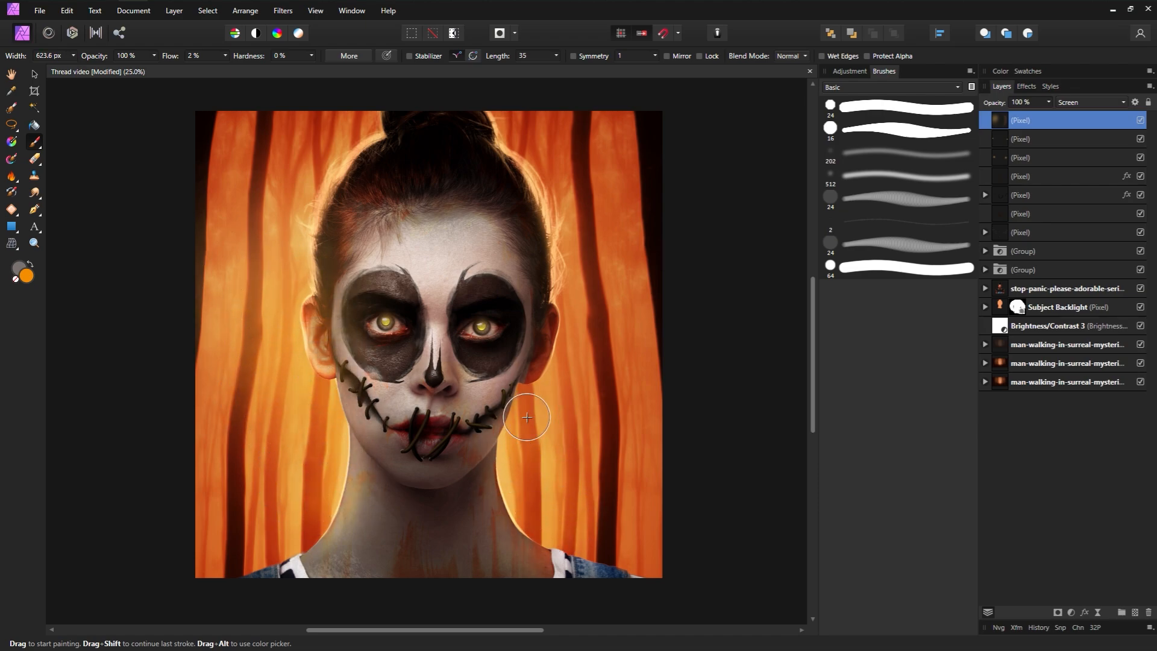
key("bracketleft")
key("bracketright")
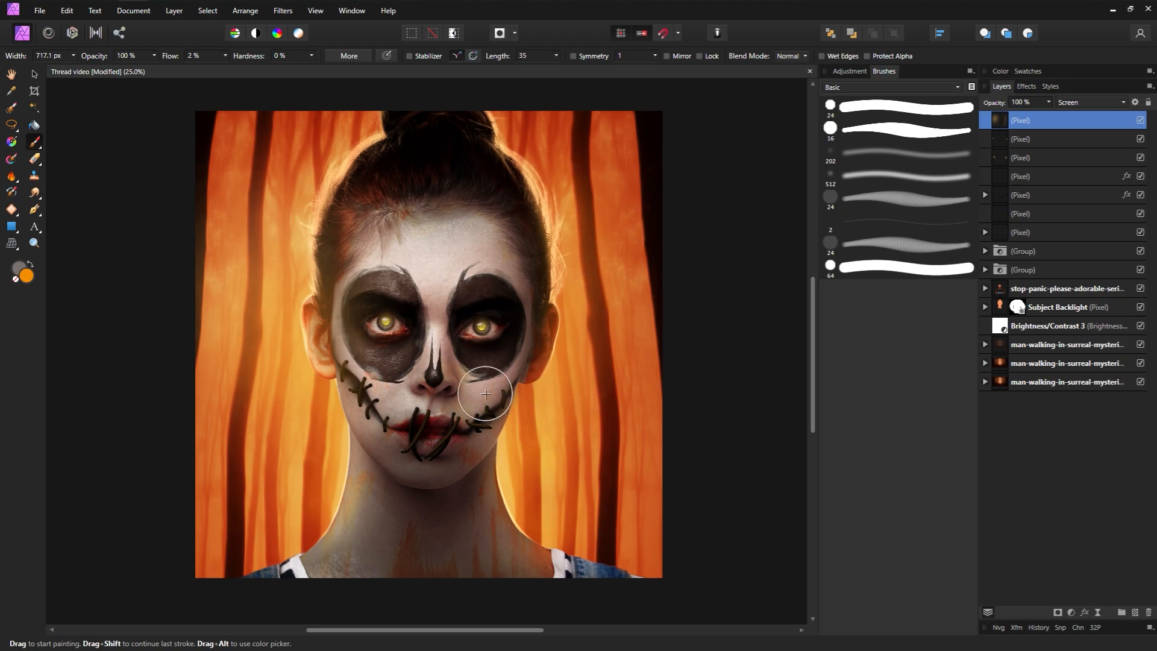
Step: Extend the orange glow over the trees on the portrait's right side with a soft brush reduced to about 977 px at 2% flow
key("e")
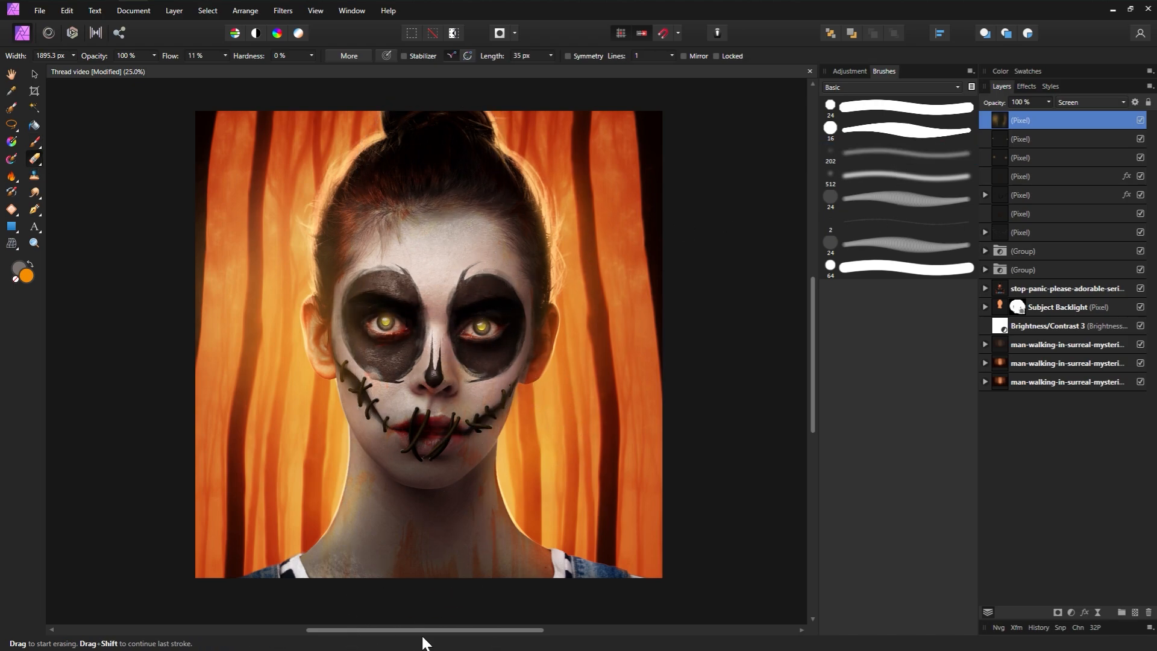
left_click(35, 142)
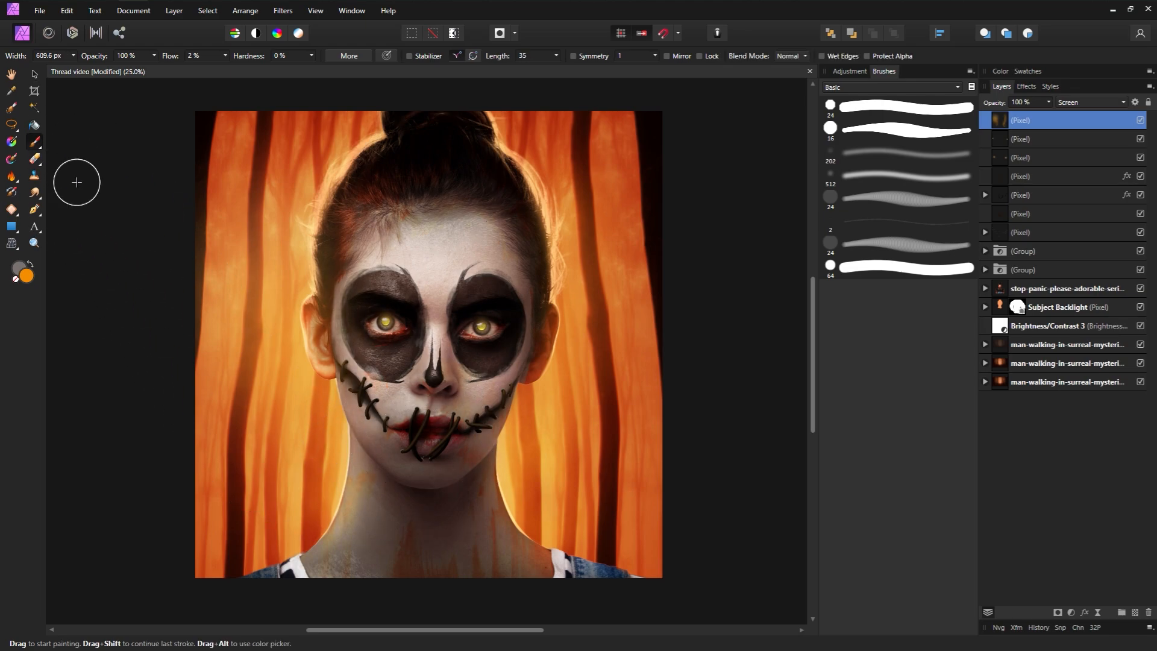
key("]")
key("]")
key("]")
key("]")
key("]")
key("]")
key("]")
key("]")
mouse_move(558, 190)
left_mouse_down()
mouse_move(617, 341)
mouse_move(575, 349)
left_mouse_up()
key("[")
key("[")
key("[")
key("[")
key("[")
key("[")
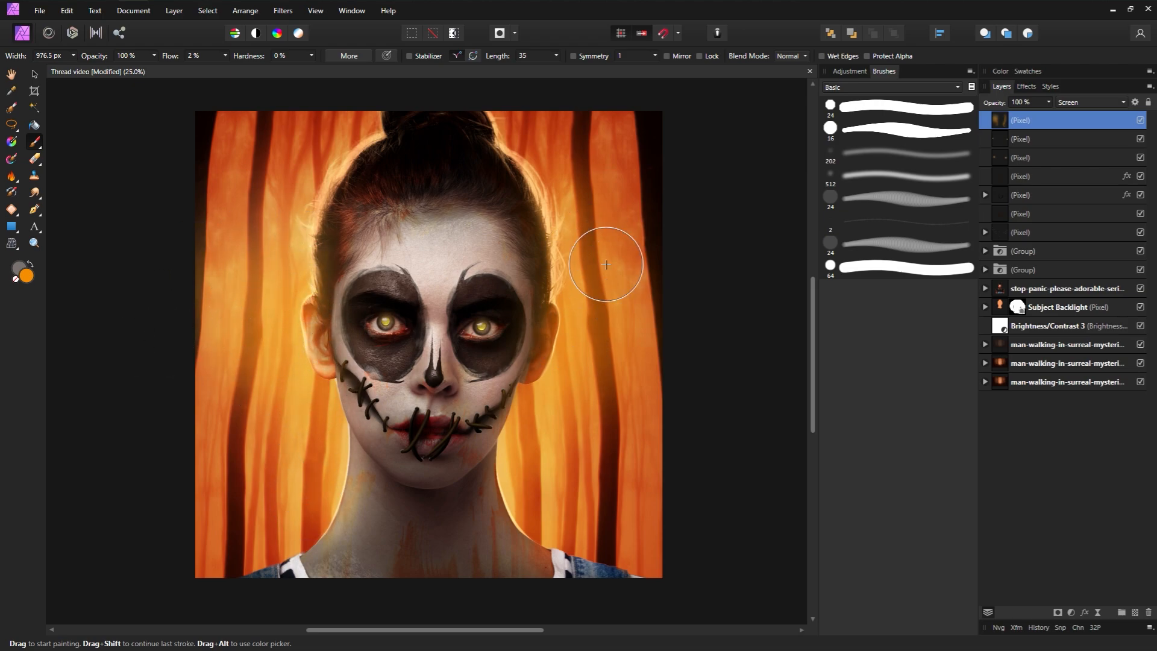
key("bracketright")
mouse_move(613, 504)
left_mouse_down()
mouse_move(607, 486)
mouse_move(677, 464)
left_mouse_up()
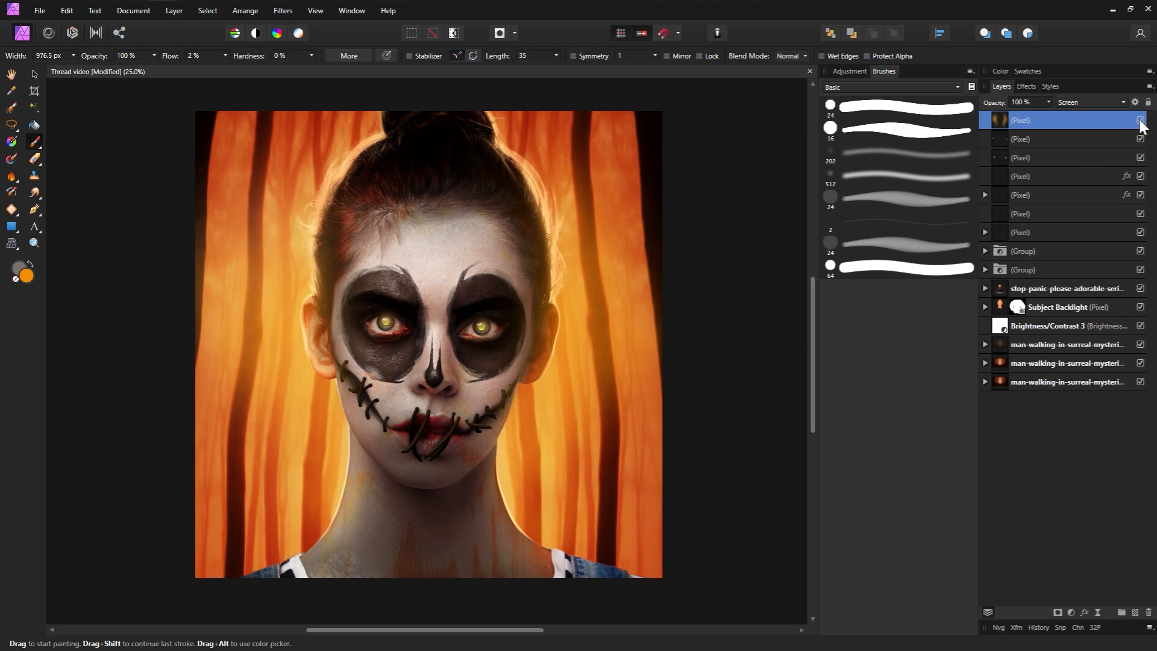
Step: Add a LUT adjustment with the Nightmare 02 preset at the top of the stack and set its opacity to 40%
left_click(850, 71)
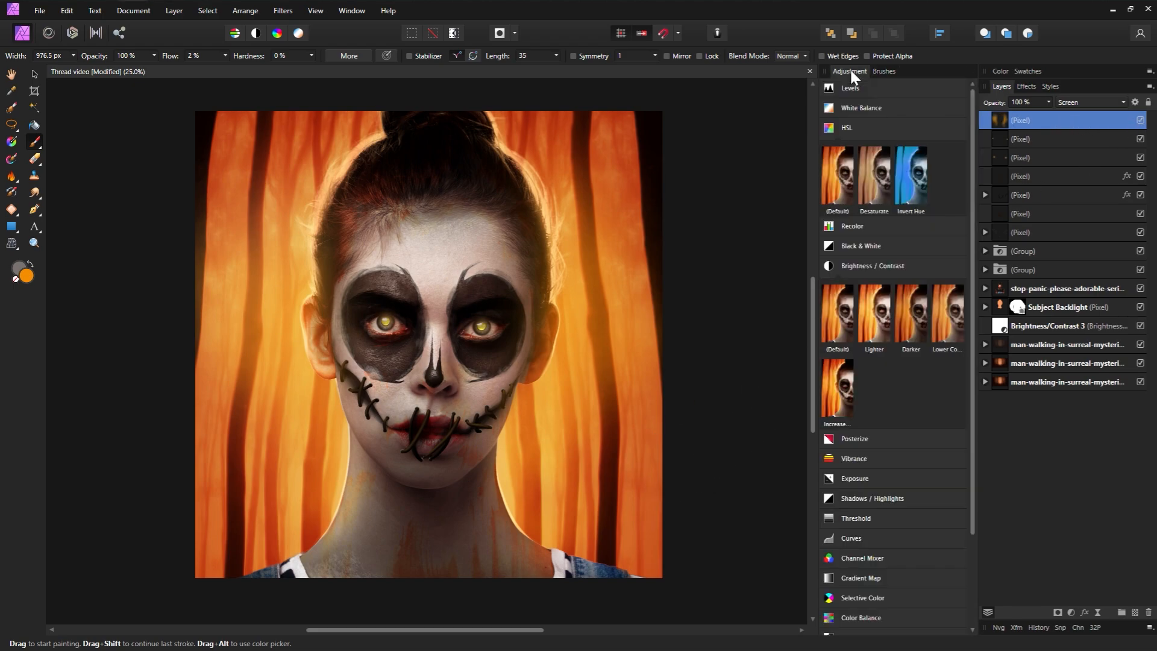
scroll(884, 519, "down", 5)
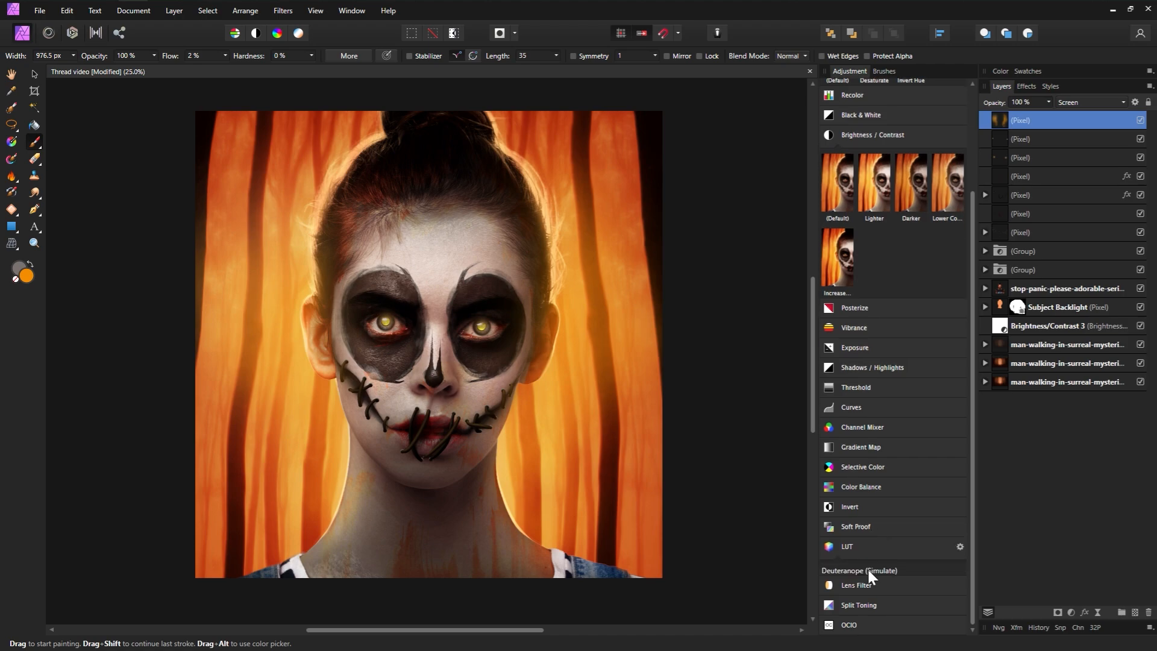
scroll(870, 569, "down", 4)
left_click(866, 554)
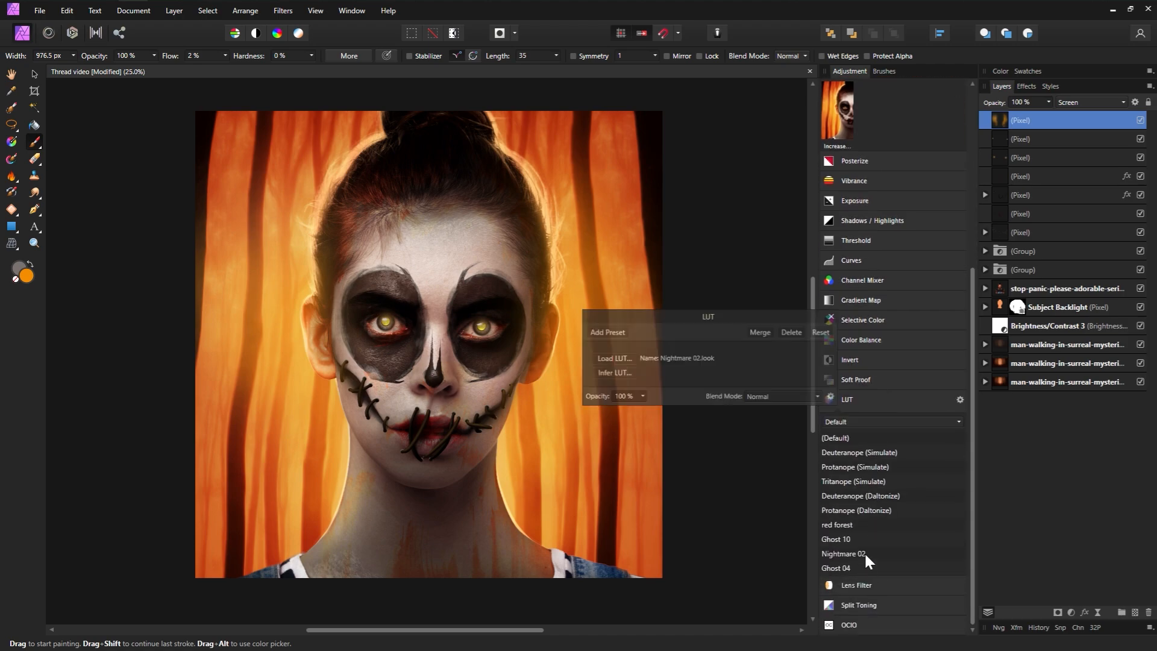
left_click(831, 316)
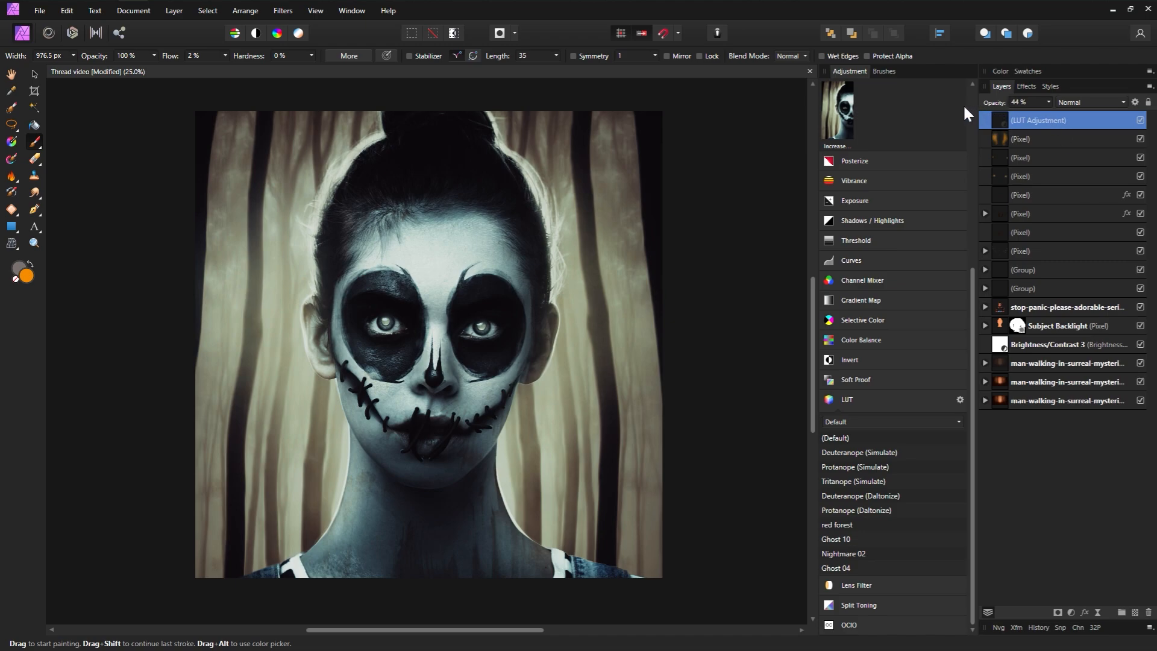
key("4")
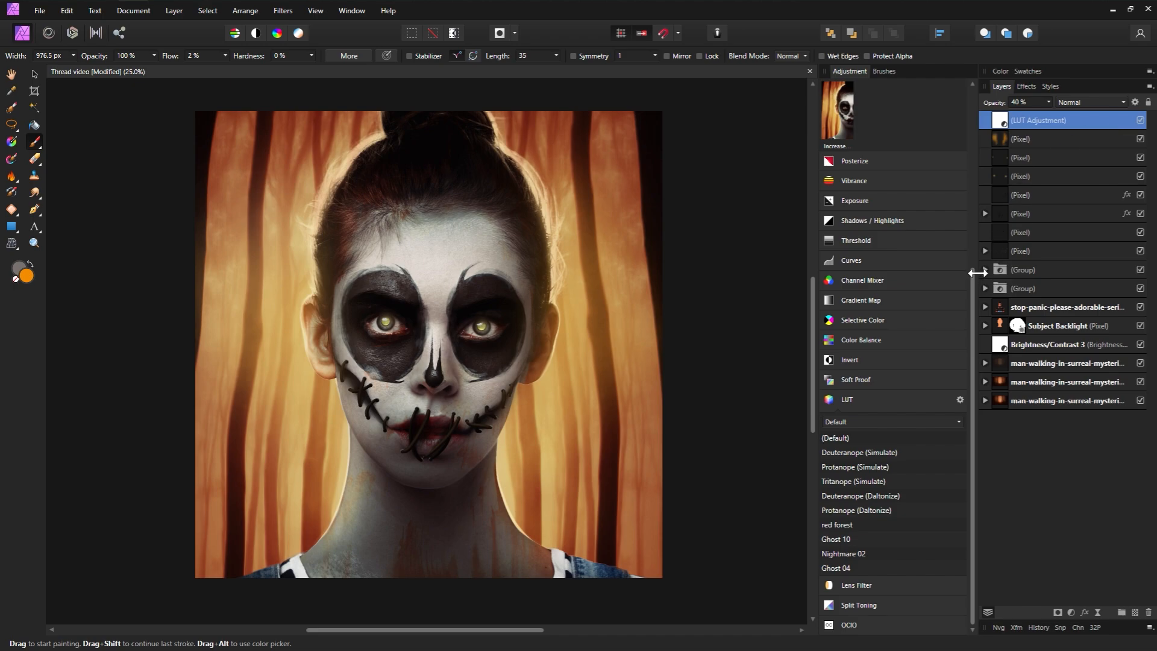
Step: Add a live High Pass filter above the LUT adjustment with a 29.8 px radius, Overlay blend mode and 37% opacity
left_click(1098, 611)
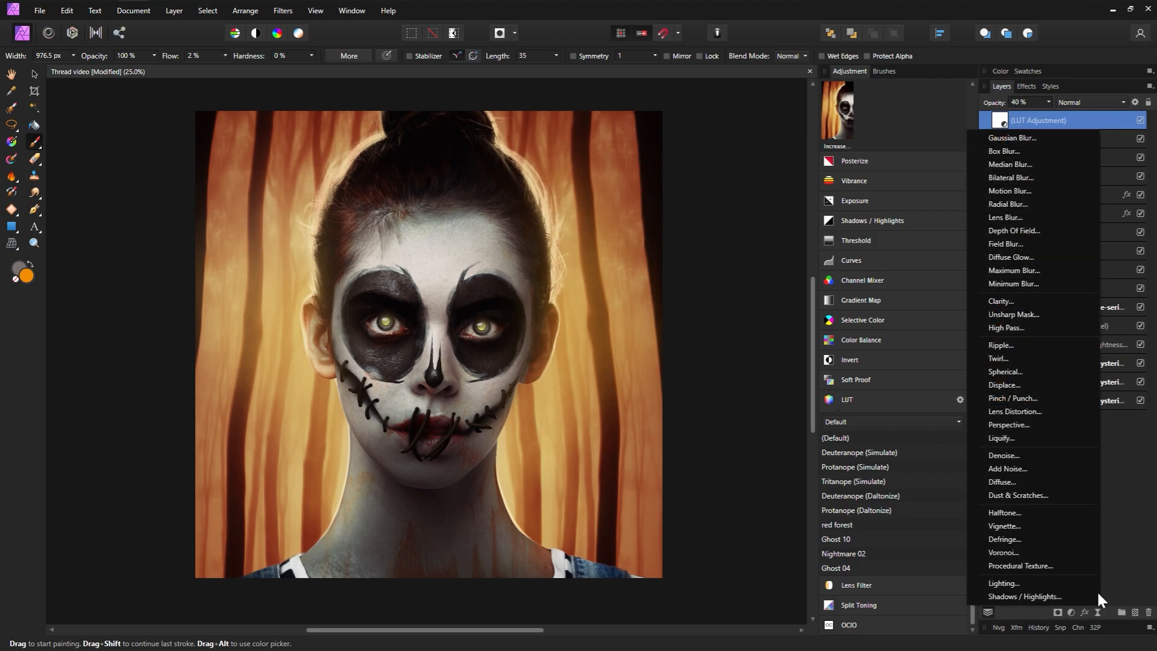
left_click(1048, 328)
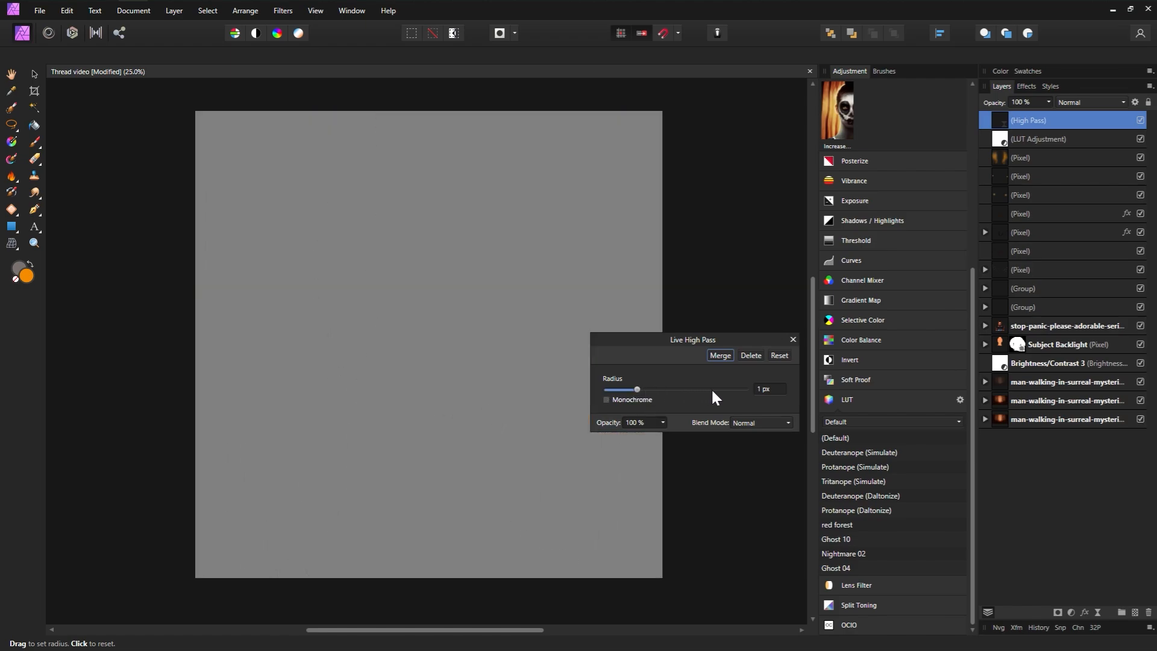
left_click_drag(637, 390, 698, 398)
left_click(1075, 104)
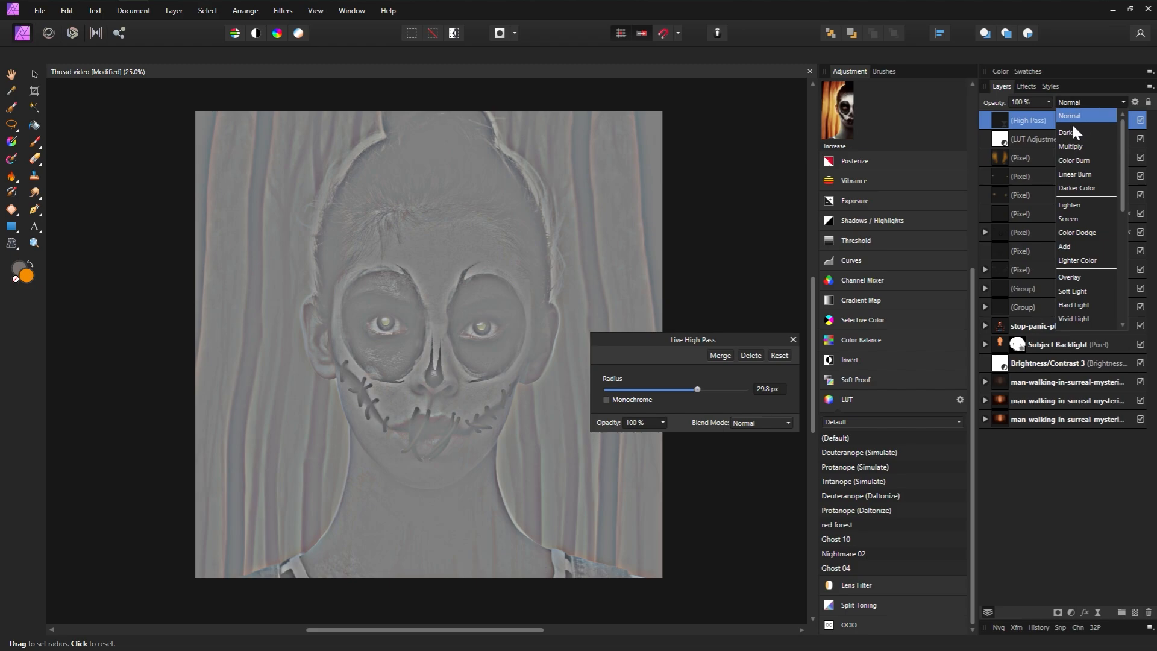
left_click(1067, 278)
left_click_drag(1003, 99, 963, 105)
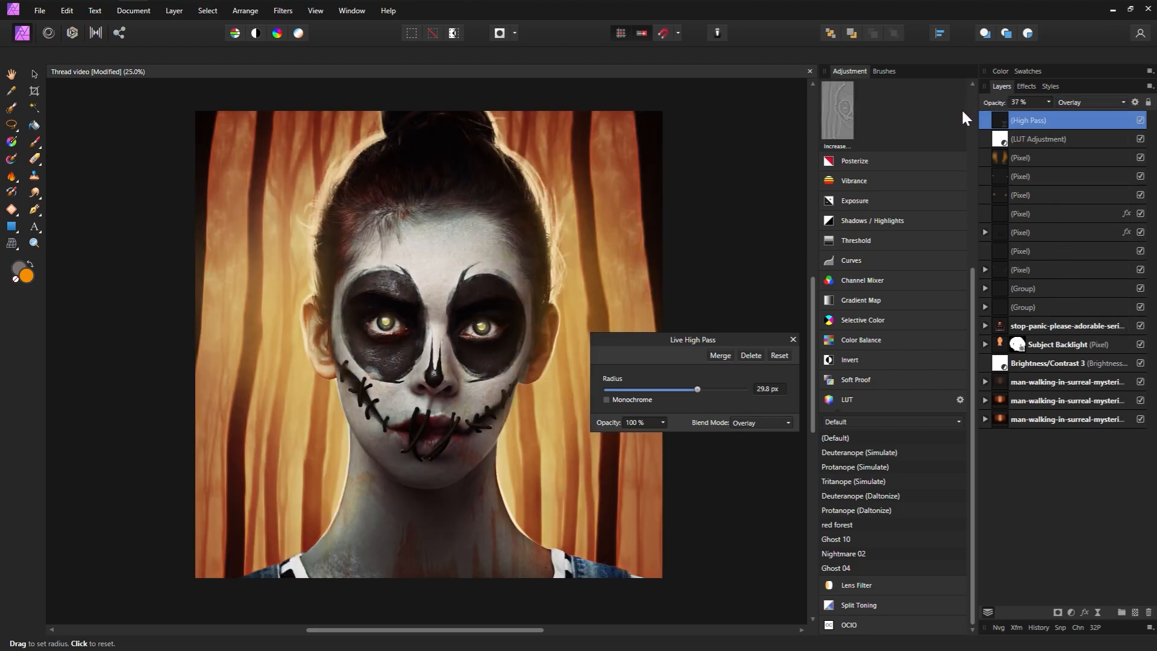
left_click(793, 340)
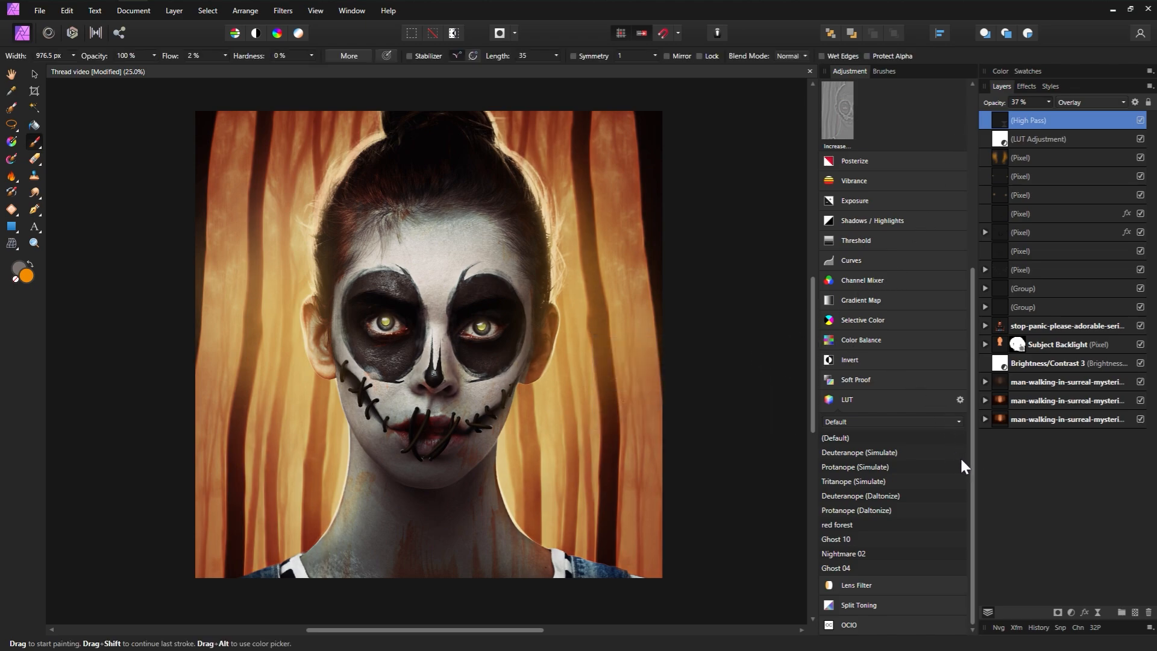
Step: Create a fill layer at the top of the stack and colour it very dark navy #07051C
scroll(960, 457, "up", 5)
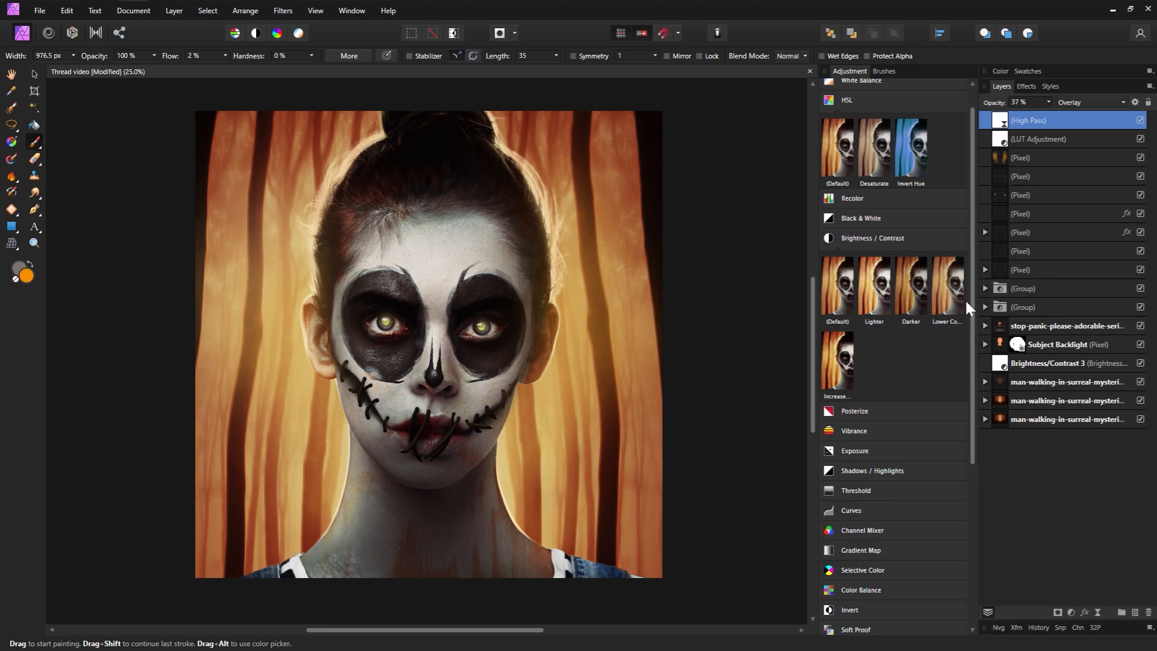
left_click(171, 13)
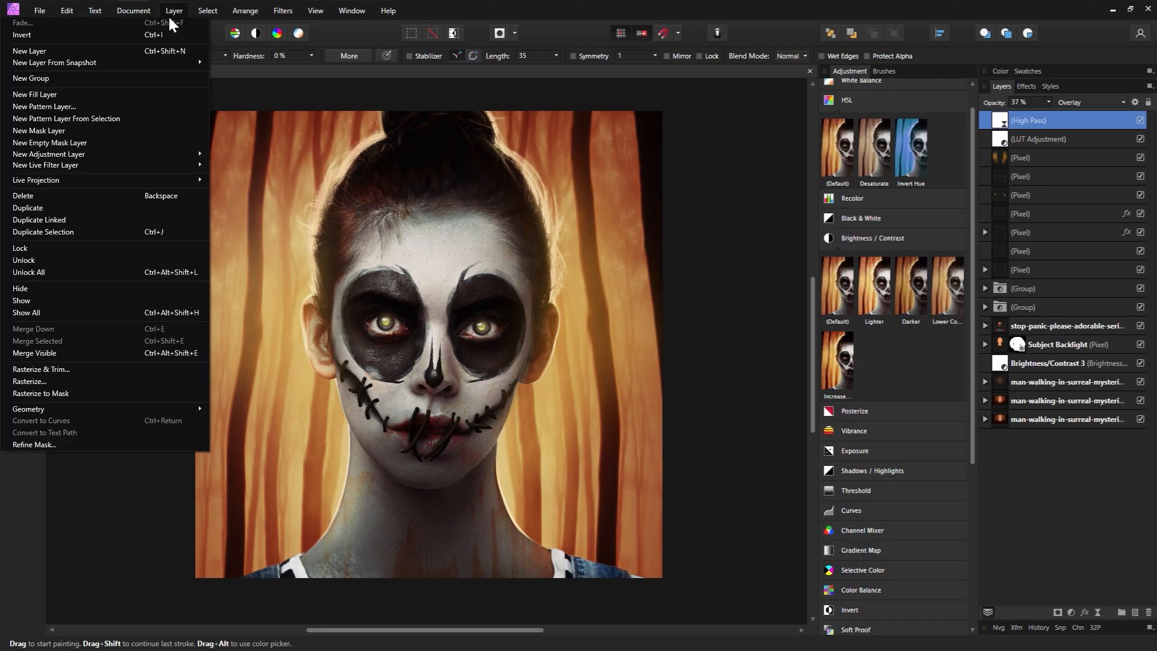
left_click(97, 93)
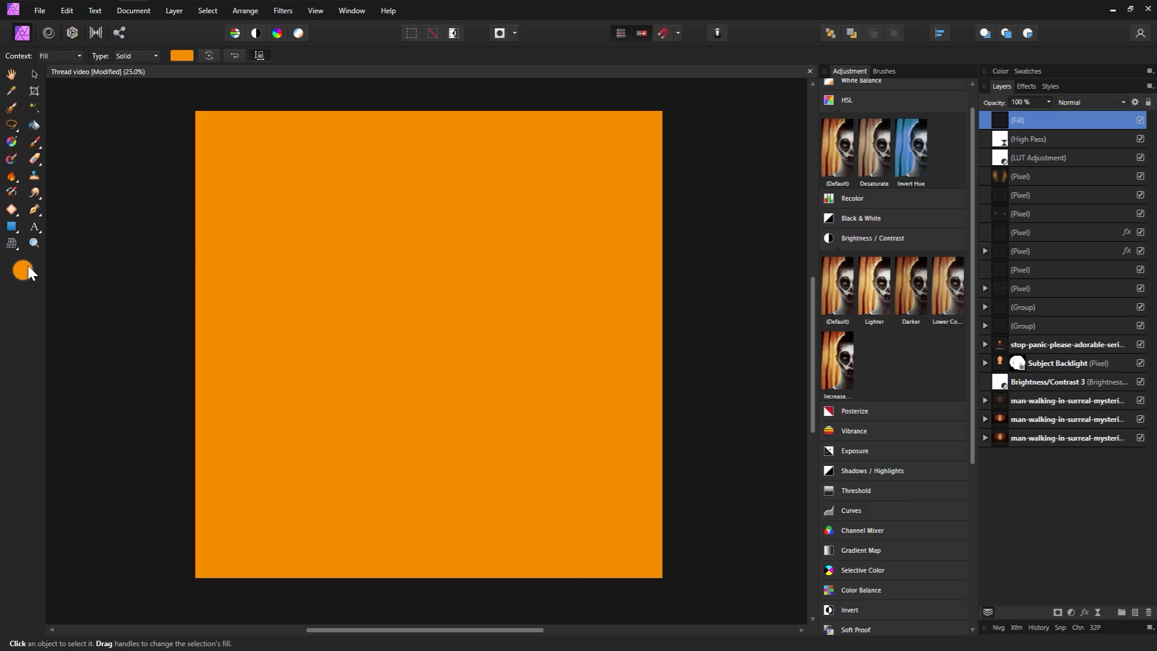
left_click(28, 266)
left_click(171, 346)
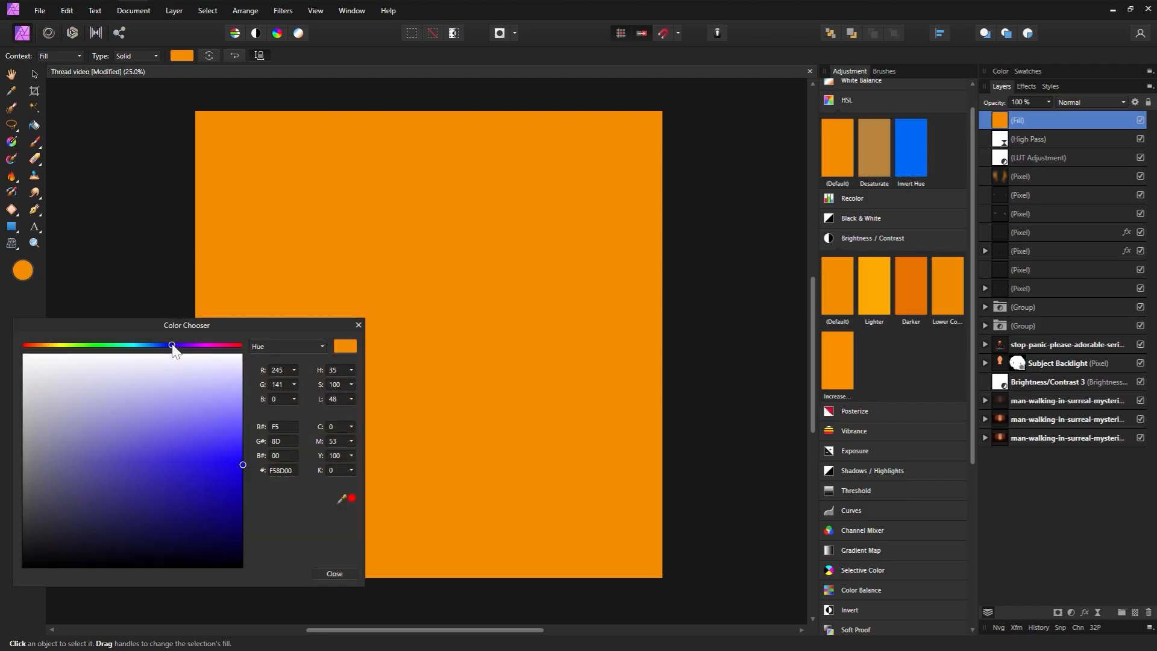
left_click(177, 553)
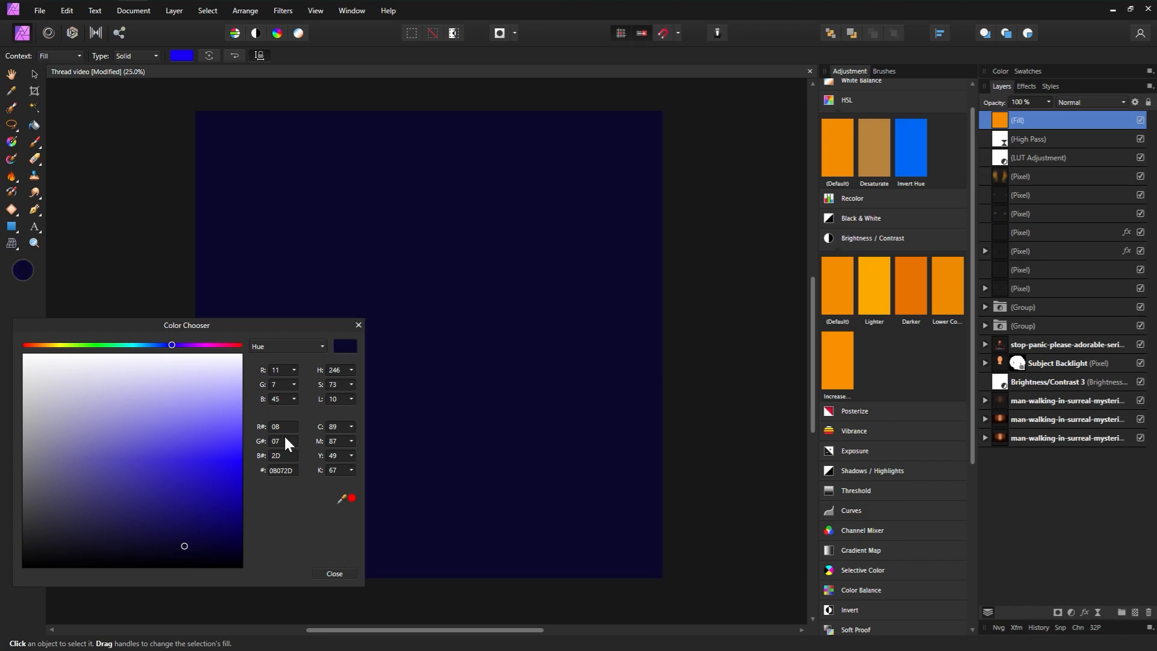
left_click(359, 325)
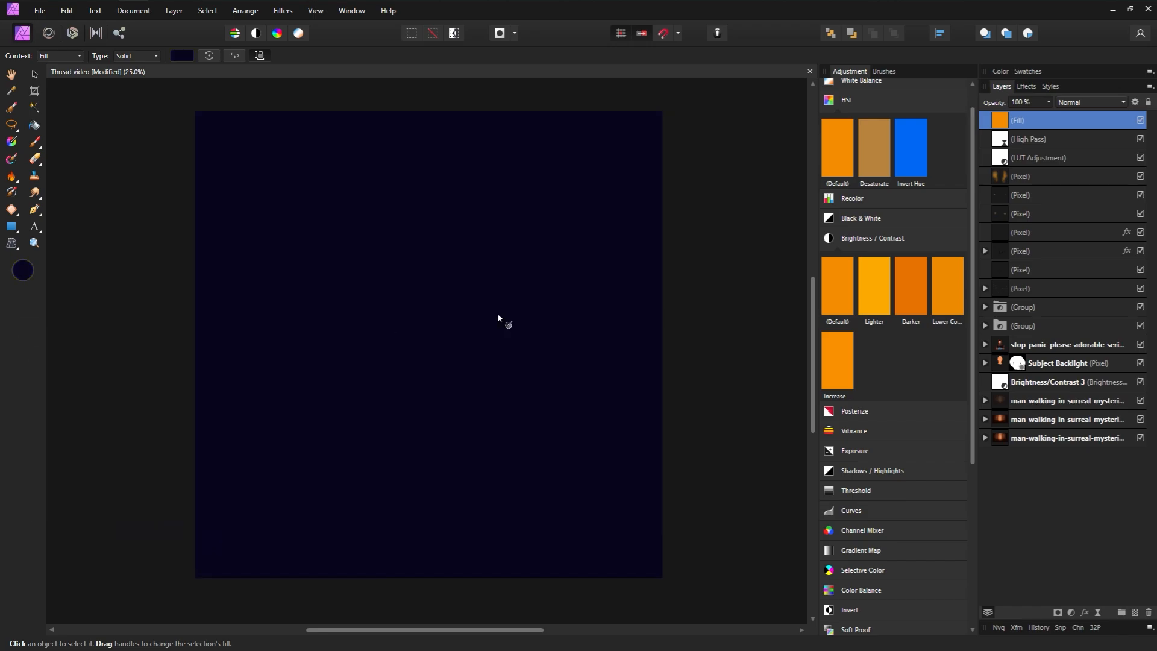
Step: Set the navy fill layer's blend mode to Lighten, try reduced opacities and return it to 100%
left_click(1079, 103)
left_click(1070, 204)
key("7")
key("1")
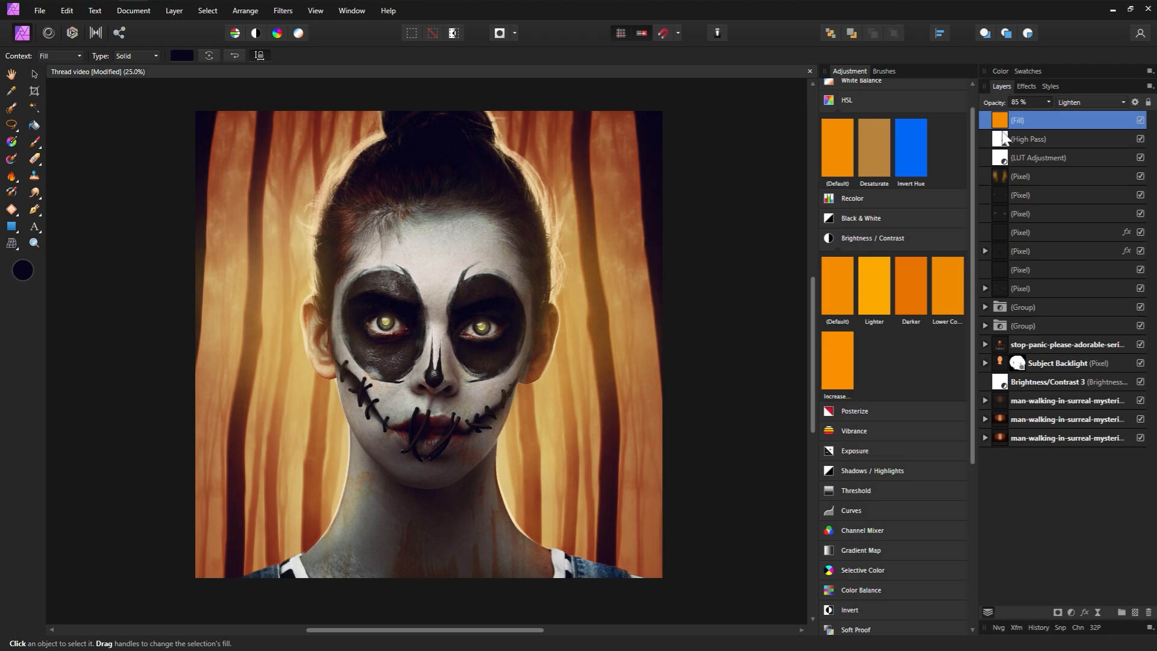
double_click(1005, 120)
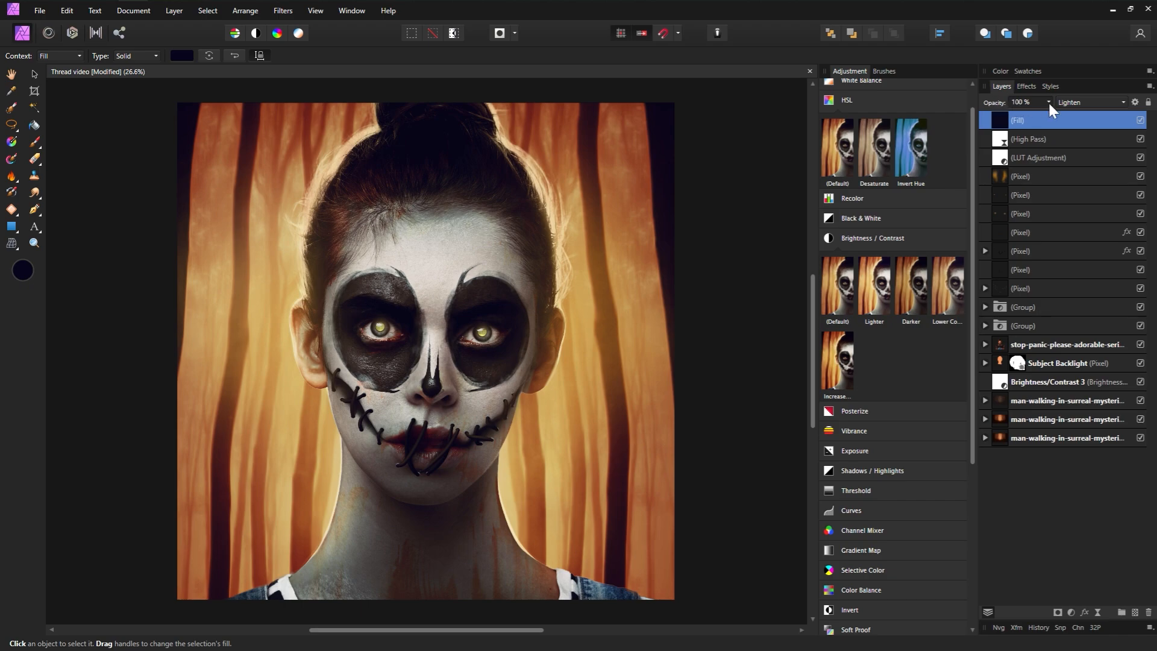
Step: Change the fill layer's colour to a brighter navy #0E083F and lower its opacity to 40%
double_click(29, 274)
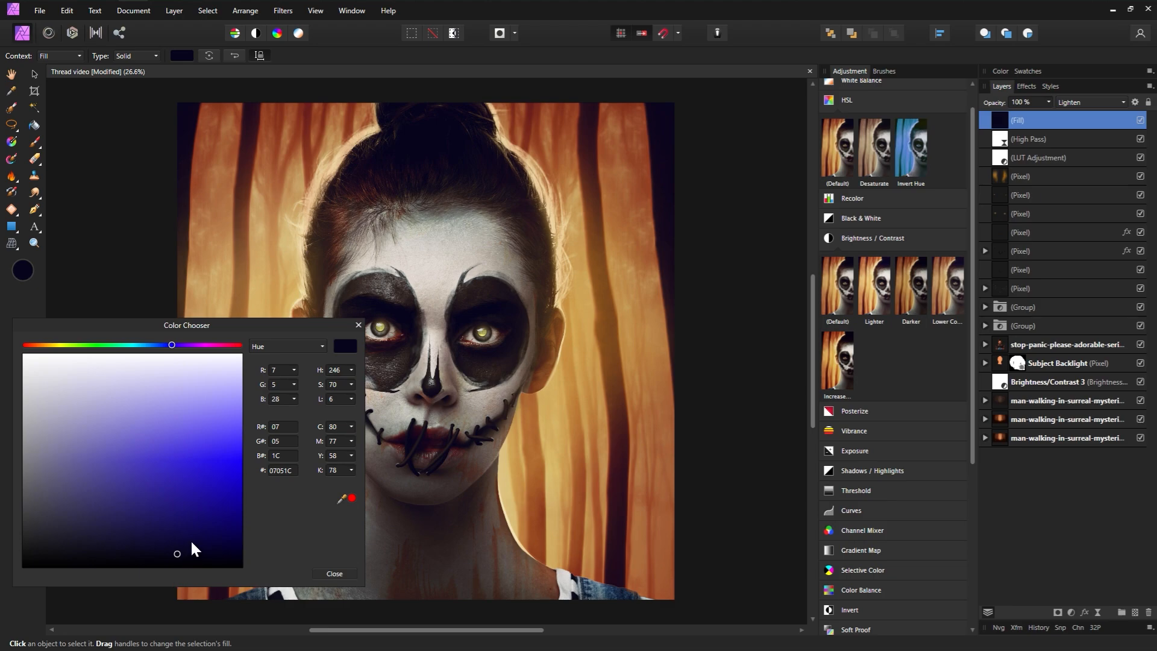
left_click(191, 538)
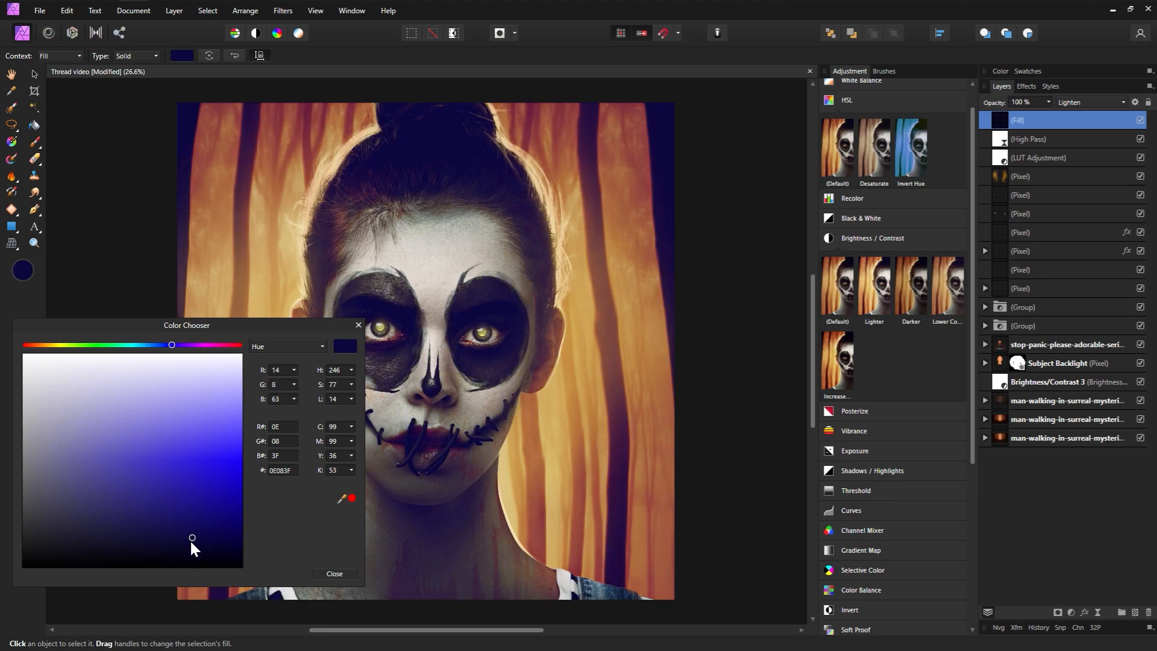
left_click(362, 329)
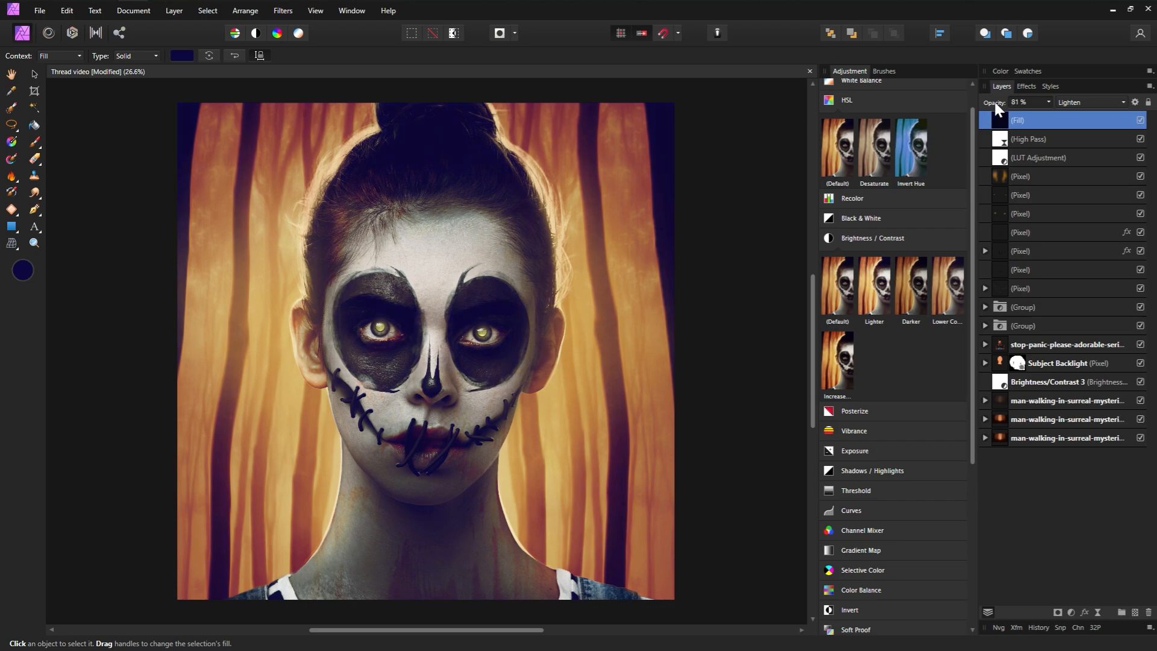
left_click_drag(995, 102, 994, 103)
Step: Add a live Add Noise filter above the fill layer with 10% monochromatic Gaussian noise
left_click(1097, 611)
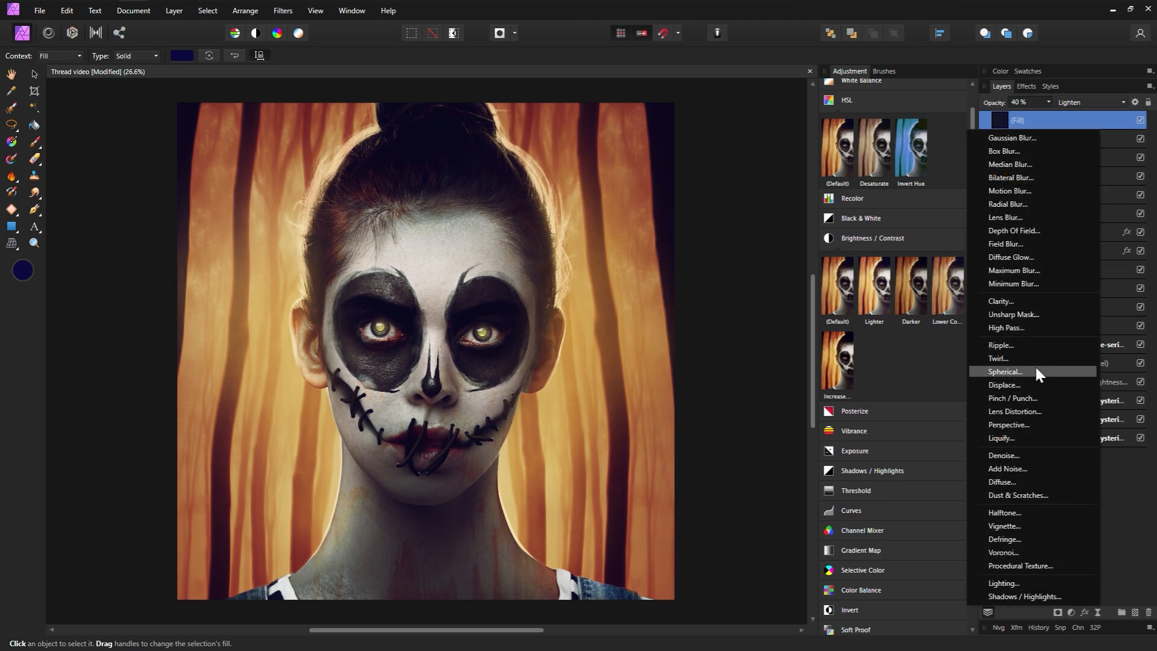
left_click(1039, 469)
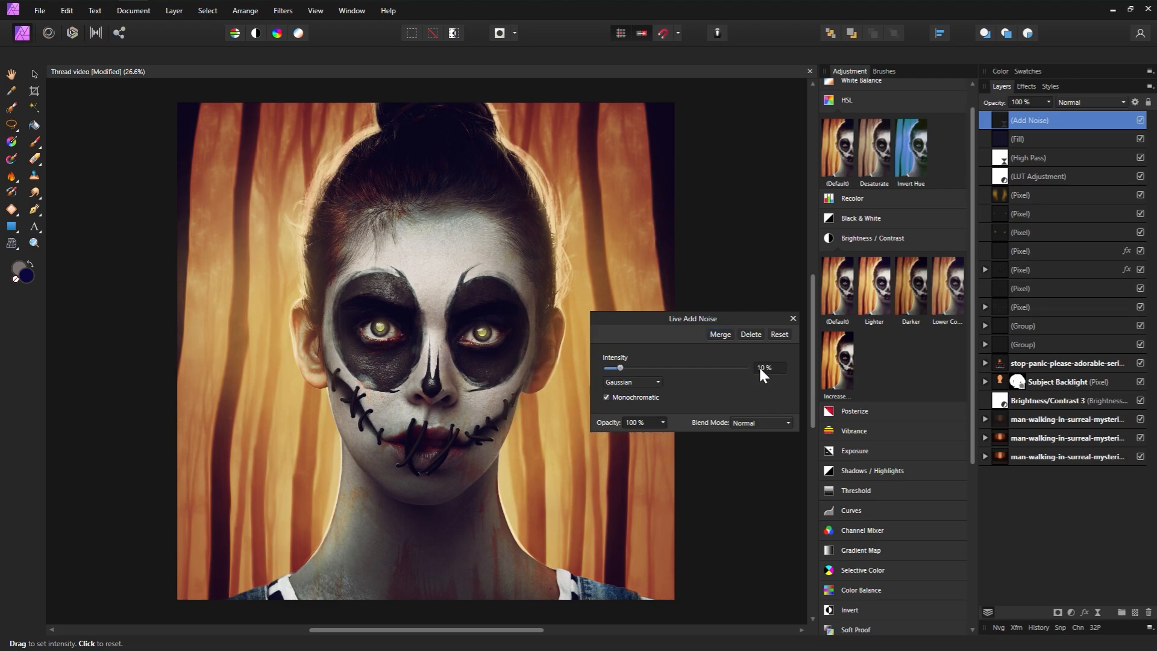
left_click(792, 318)
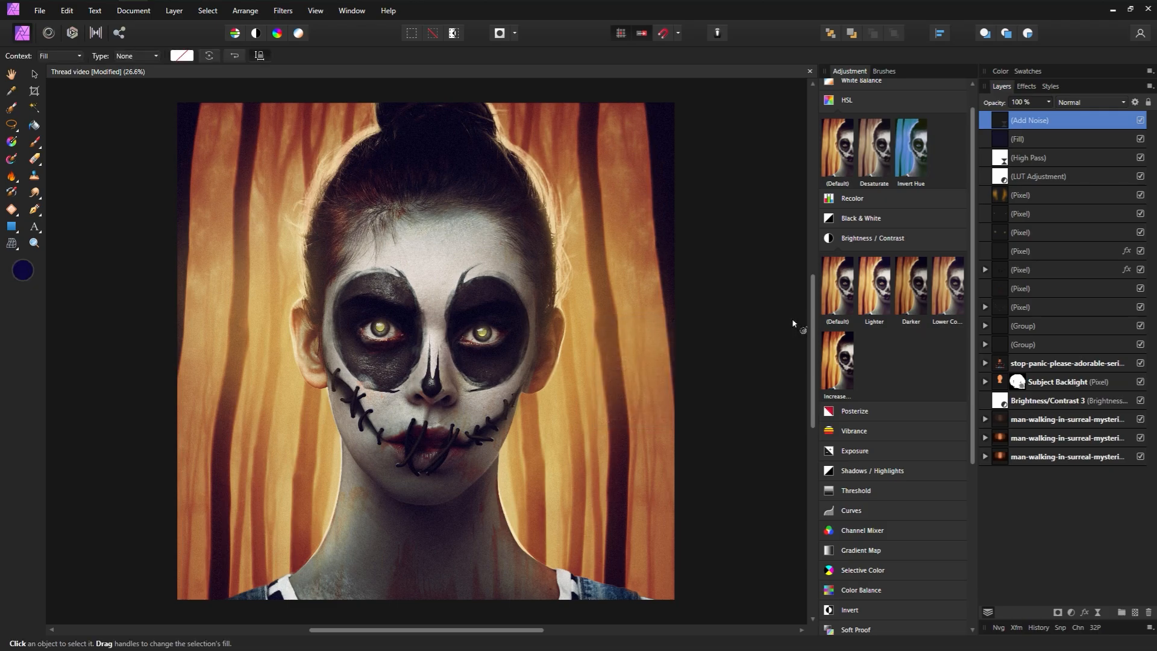